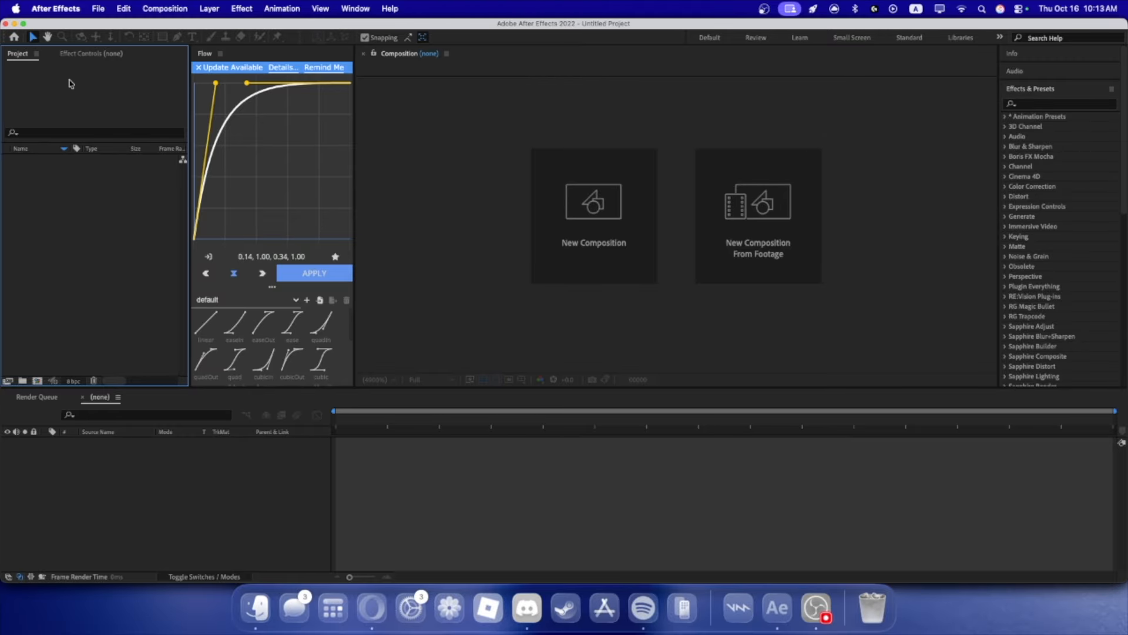
# - Examine the plug-ins in the Plugin Everything, RE:Vision Plug-ins, RG Magic Bullet and RG Trapcode effect categories
pyautogui.scroll(-10, 1058, 247)
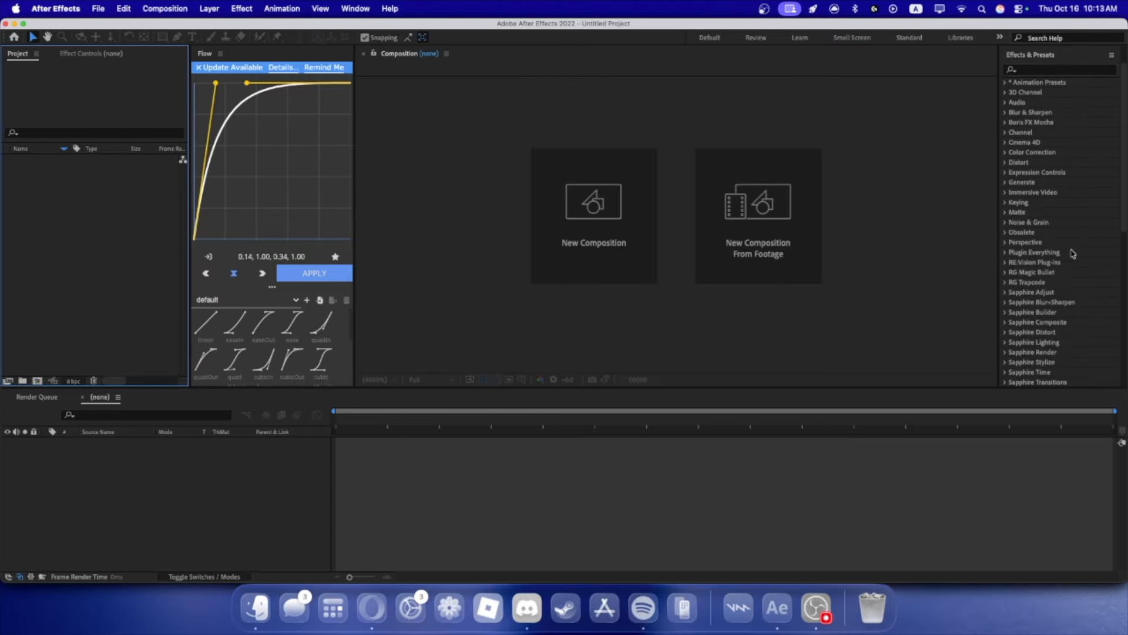
pyautogui.scroll(6, 1049, 253)
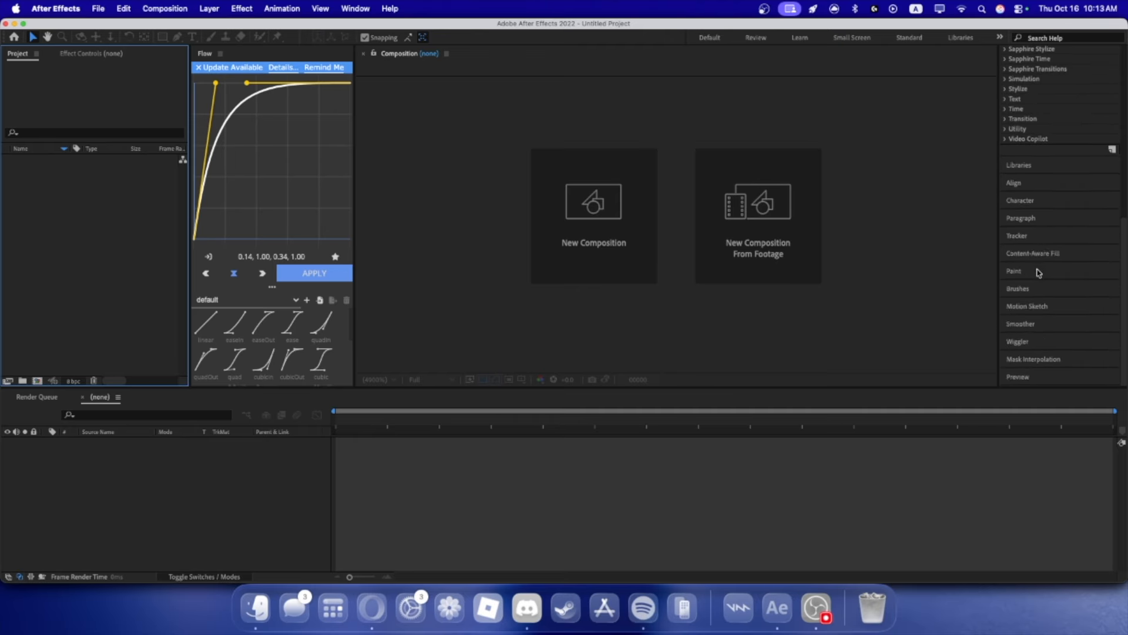
pyautogui.scroll(2, 1016, 205)
pyautogui.scroll(-4, 1023, 193)
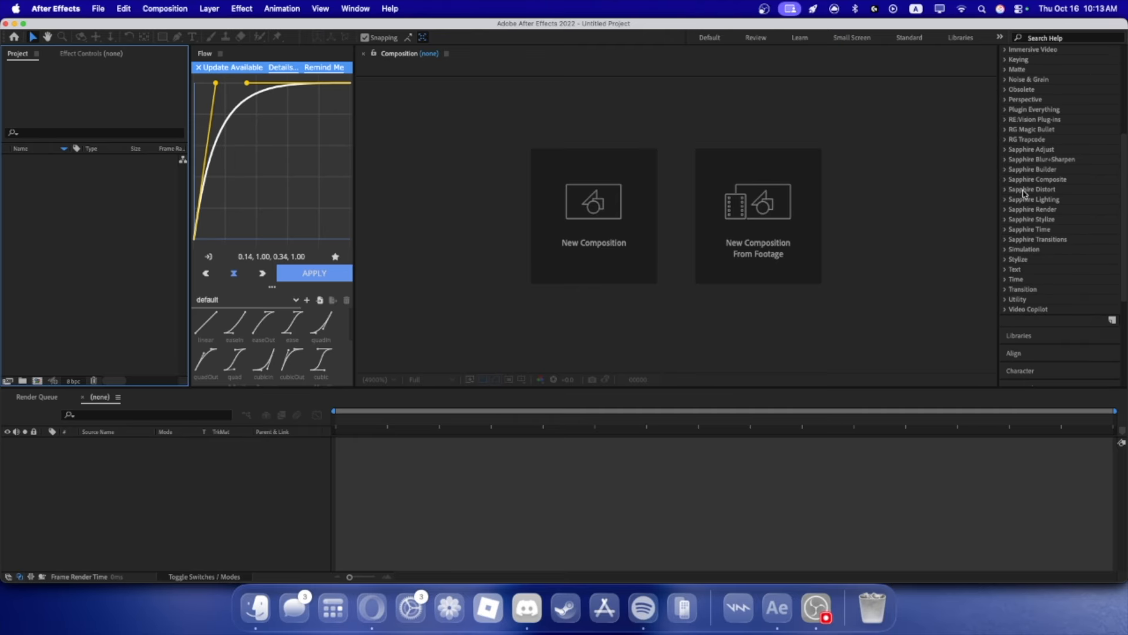
pyautogui.scroll(10, 1024, 192)
pyautogui.scroll(-5, 1023, 194)
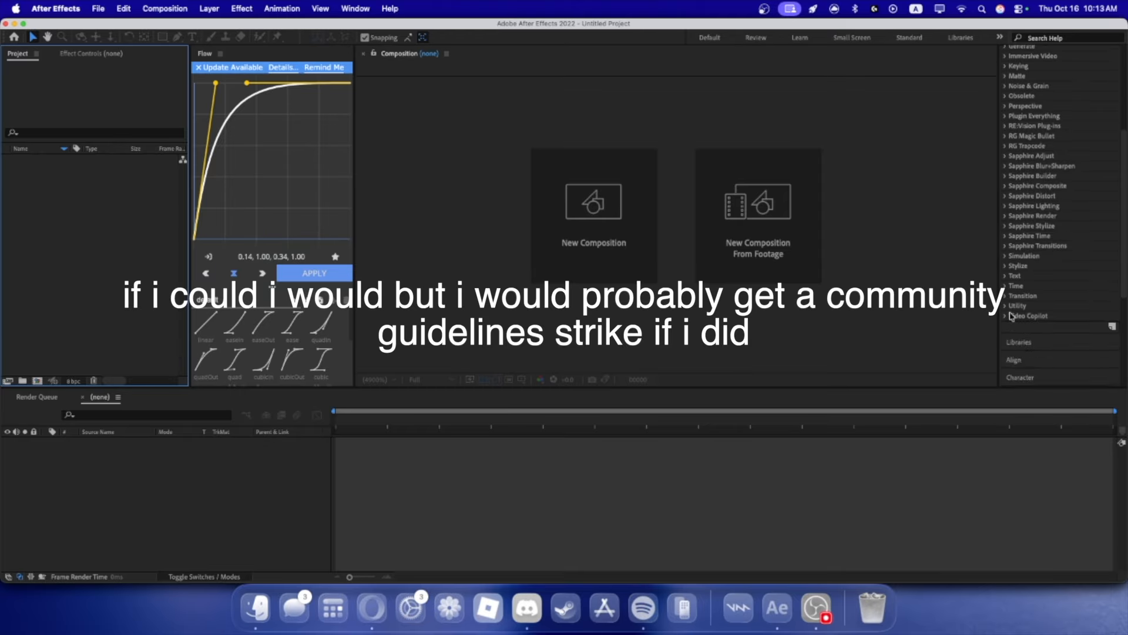
pyautogui.click(1006, 117)
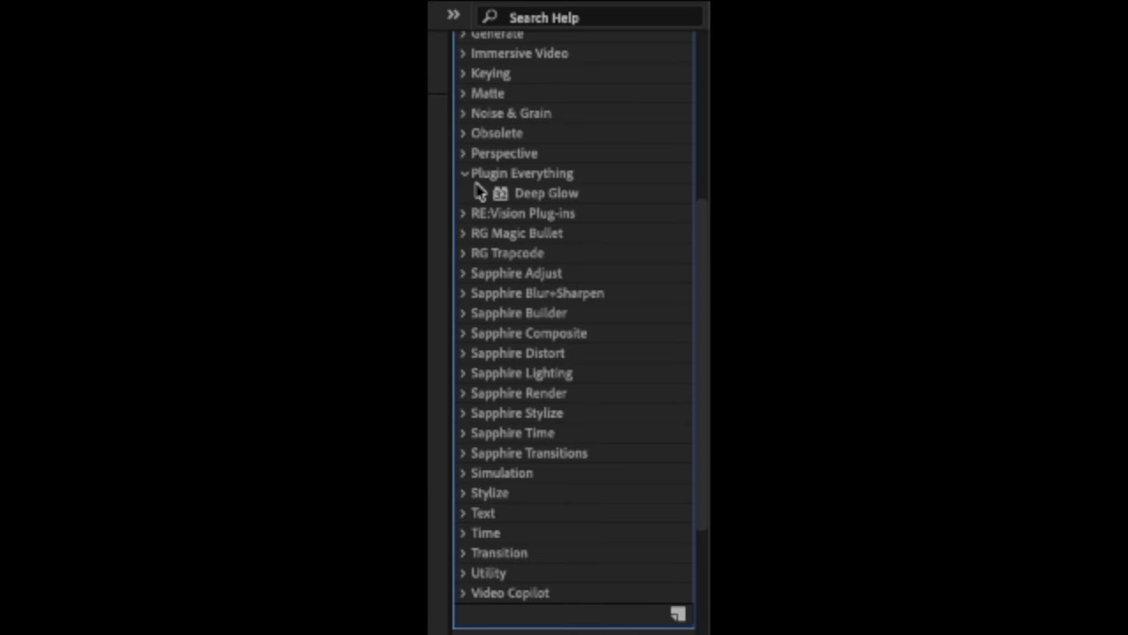
pyautogui.click(464, 174)
pyautogui.click(465, 194)
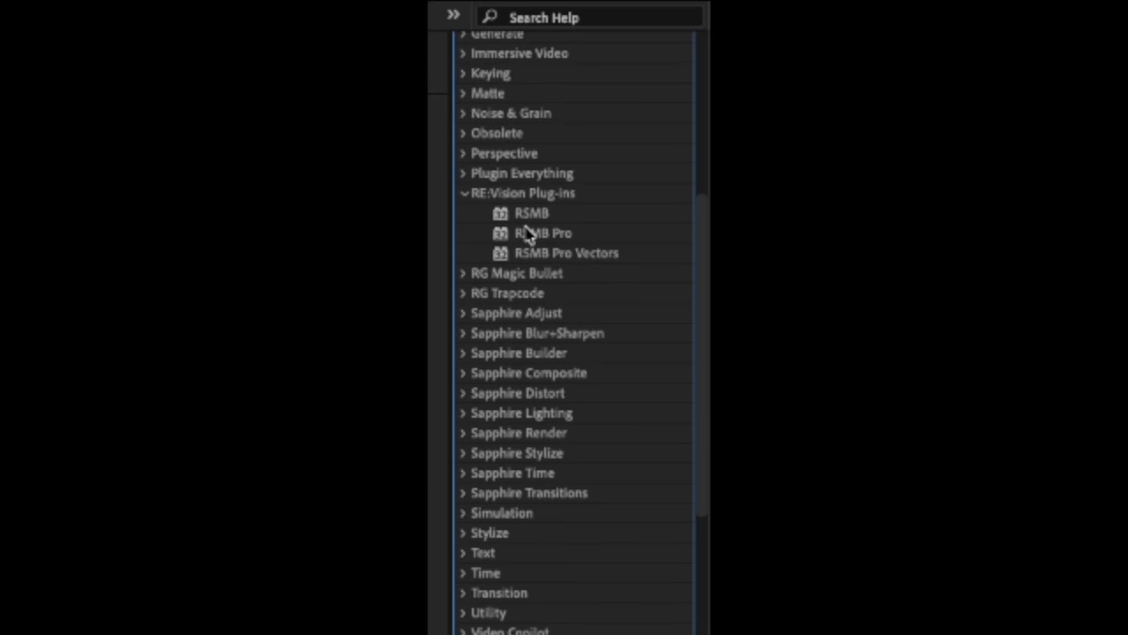
pyautogui.click(463, 194)
pyautogui.click(463, 213)
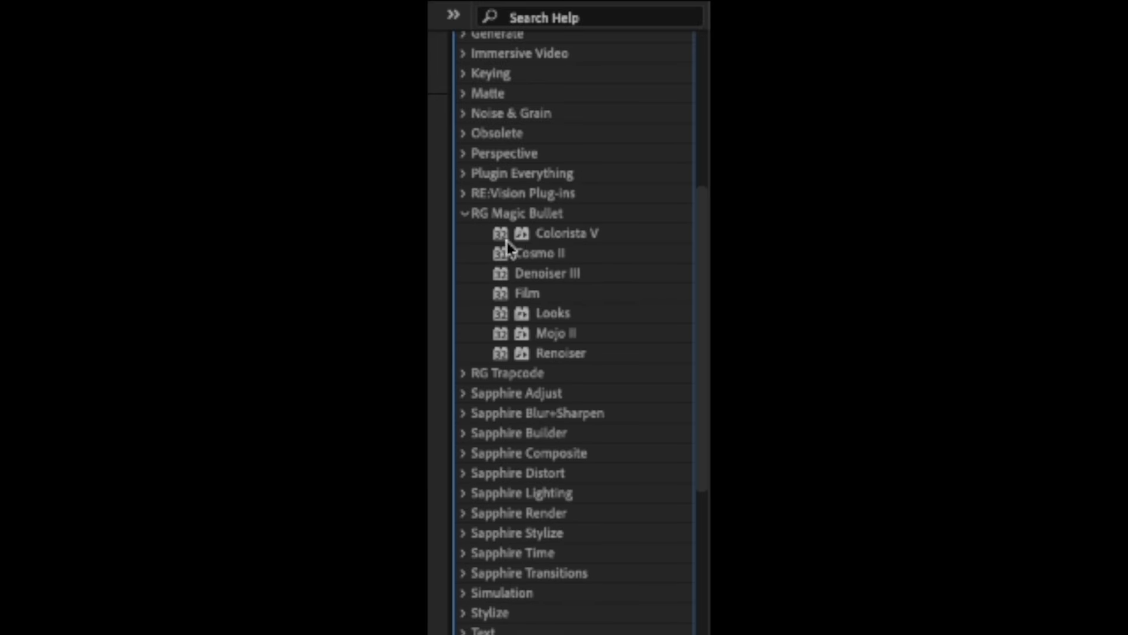
pyautogui.click(463, 213)
pyautogui.click(463, 234)
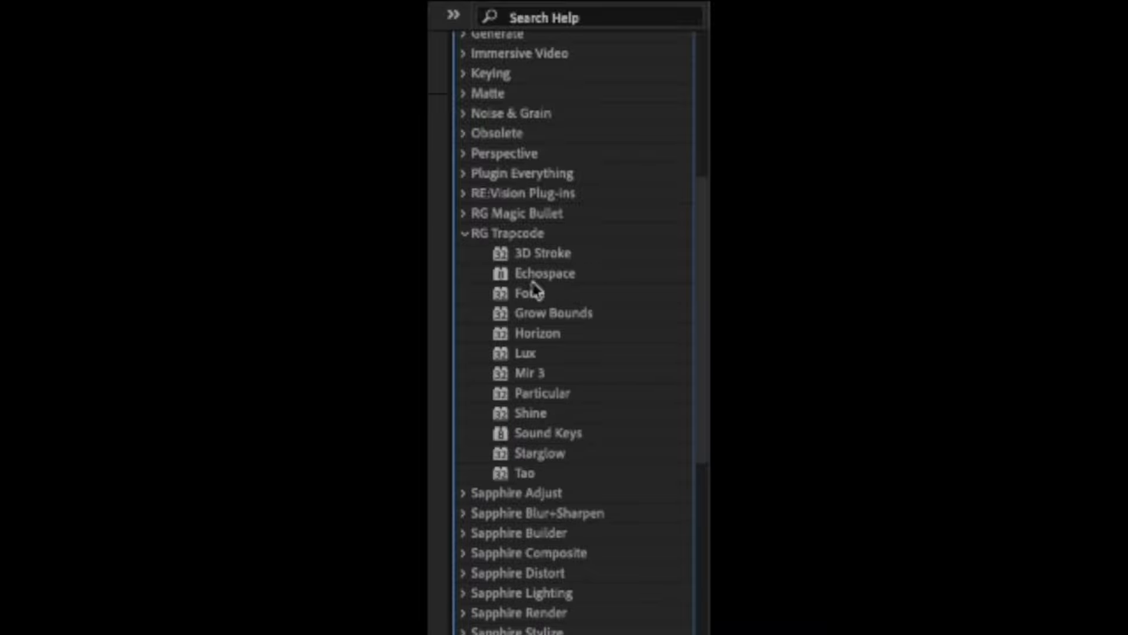
pyautogui.click(464, 233)
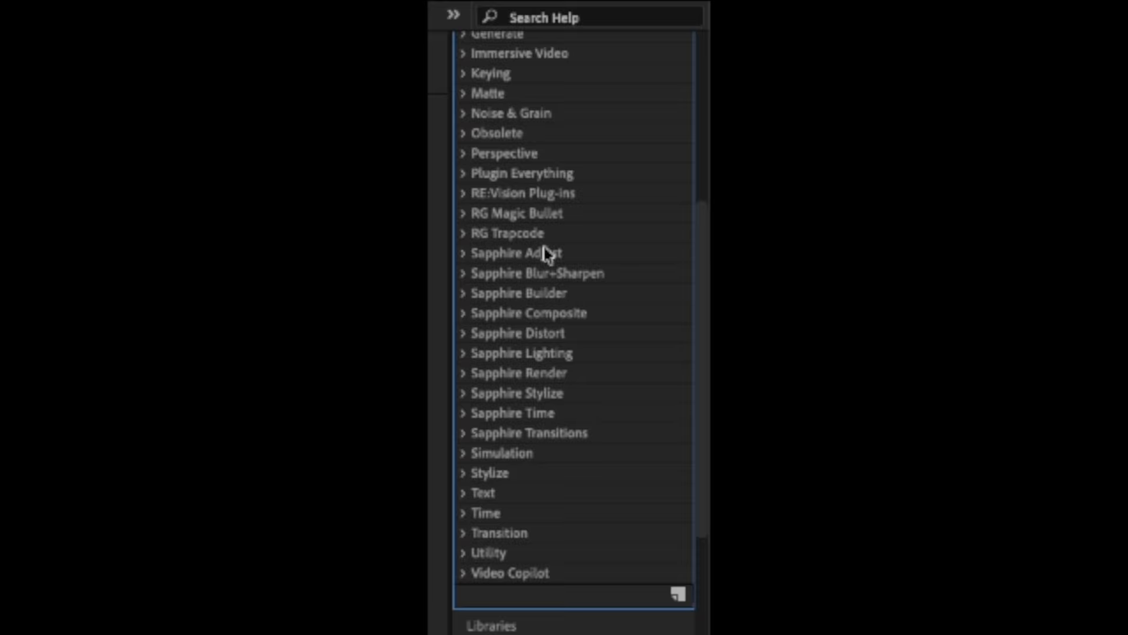
pyautogui.click(370, 233)
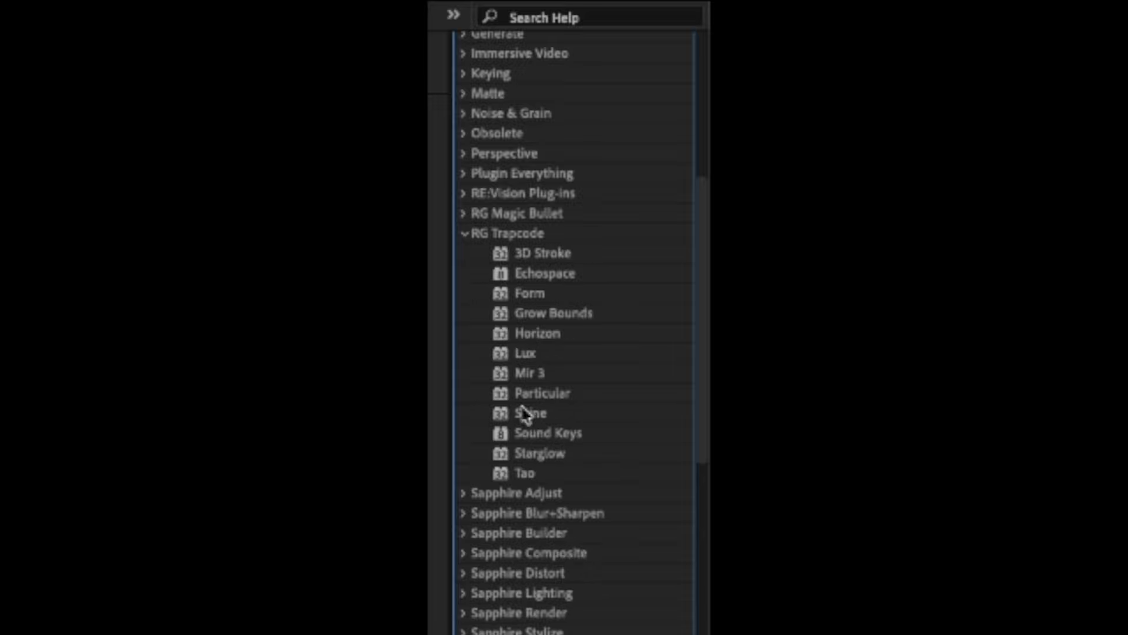
pyautogui.click(464, 233)
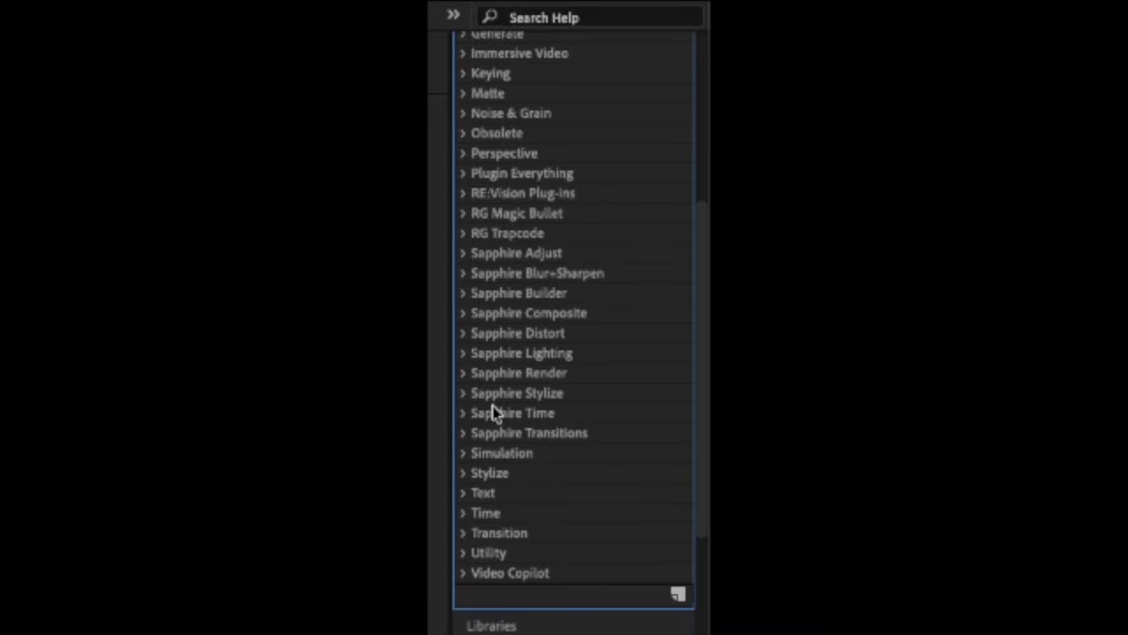
# - Examine the Saber and Twitch effects in the Video Copilot category
pyautogui.scroll(3, 486, 393)
pyautogui.scroll(-8, 484, 392)
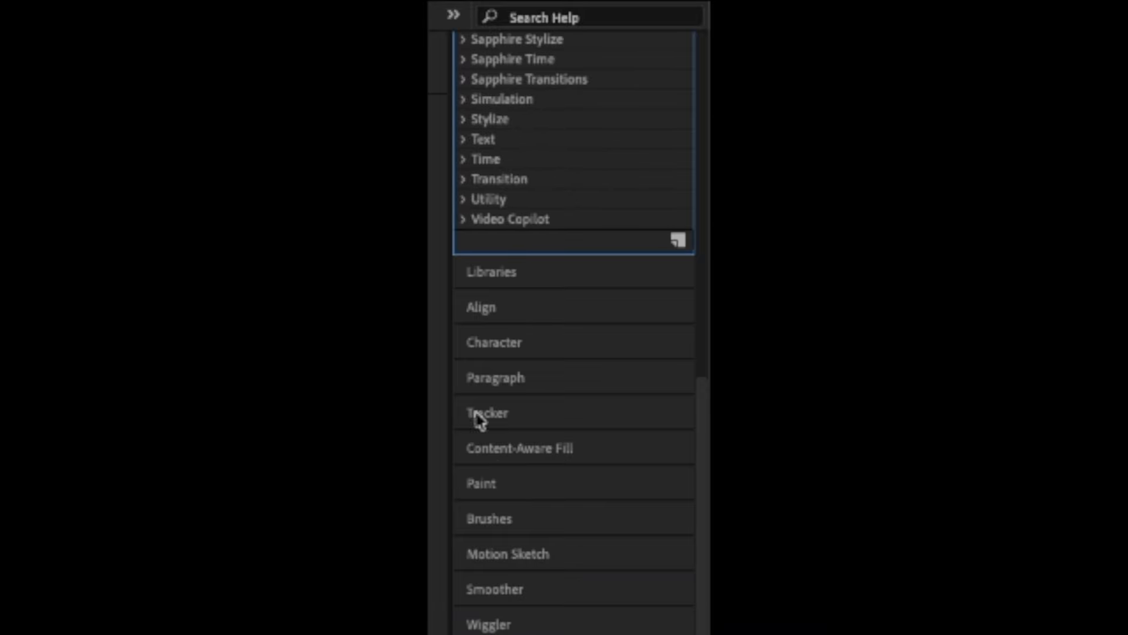
pyautogui.click(465, 220)
pyautogui.click(537, 245)
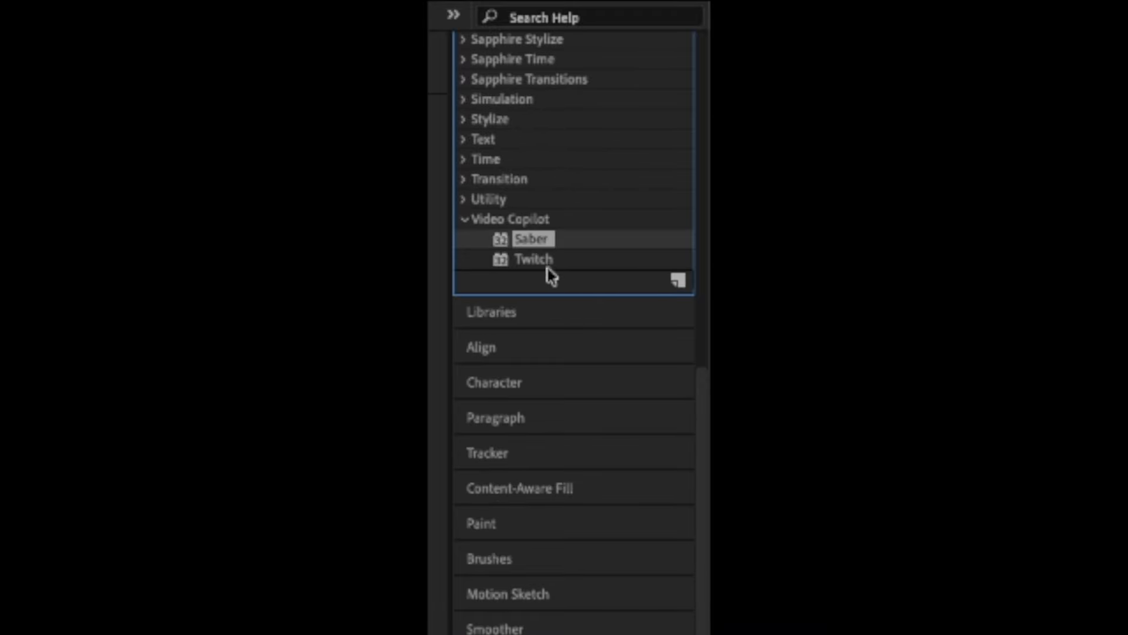
pyautogui.click(546, 262)
pyautogui.click(532, 242)
pyautogui.scroll(10, 506, 259)
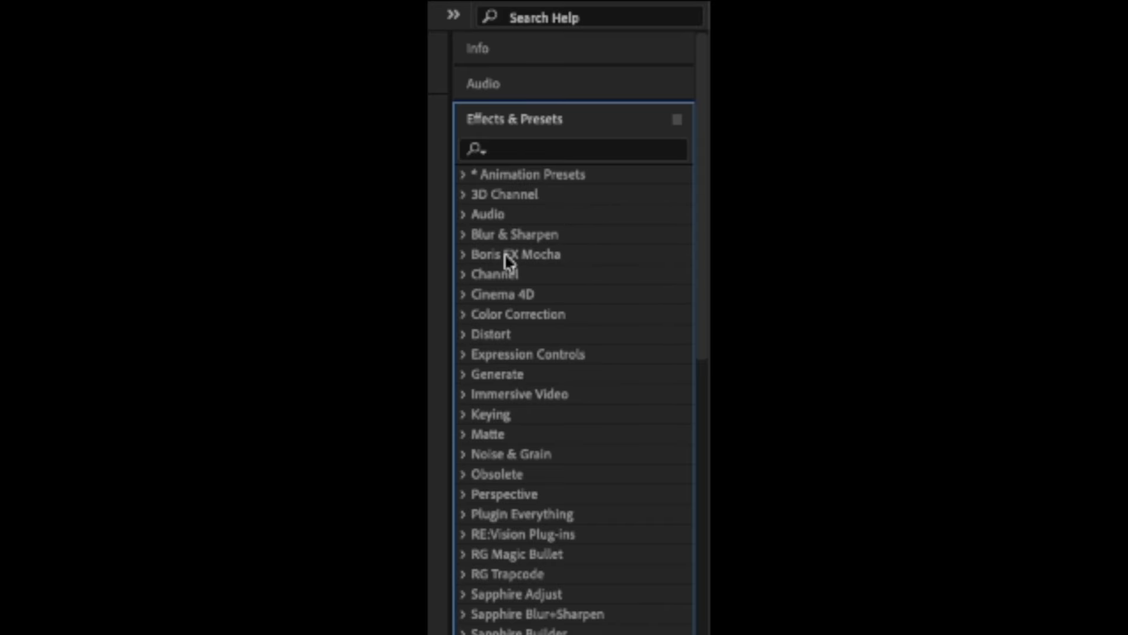
pyautogui.scroll(-8, 509, 263)
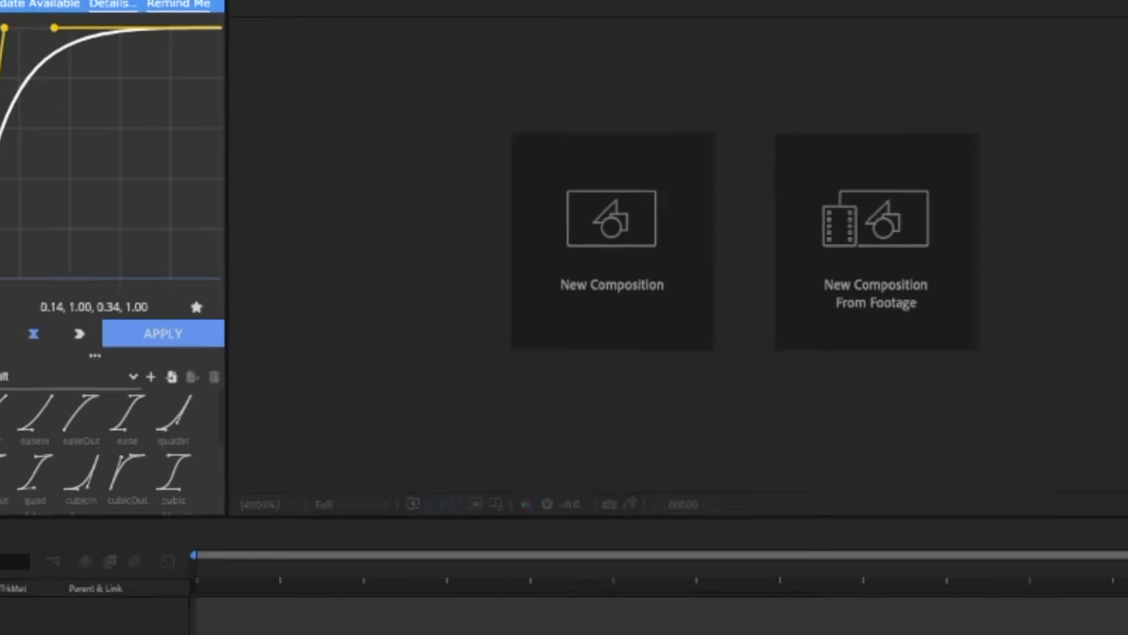
pyautogui.scroll(10, 1051, 178)
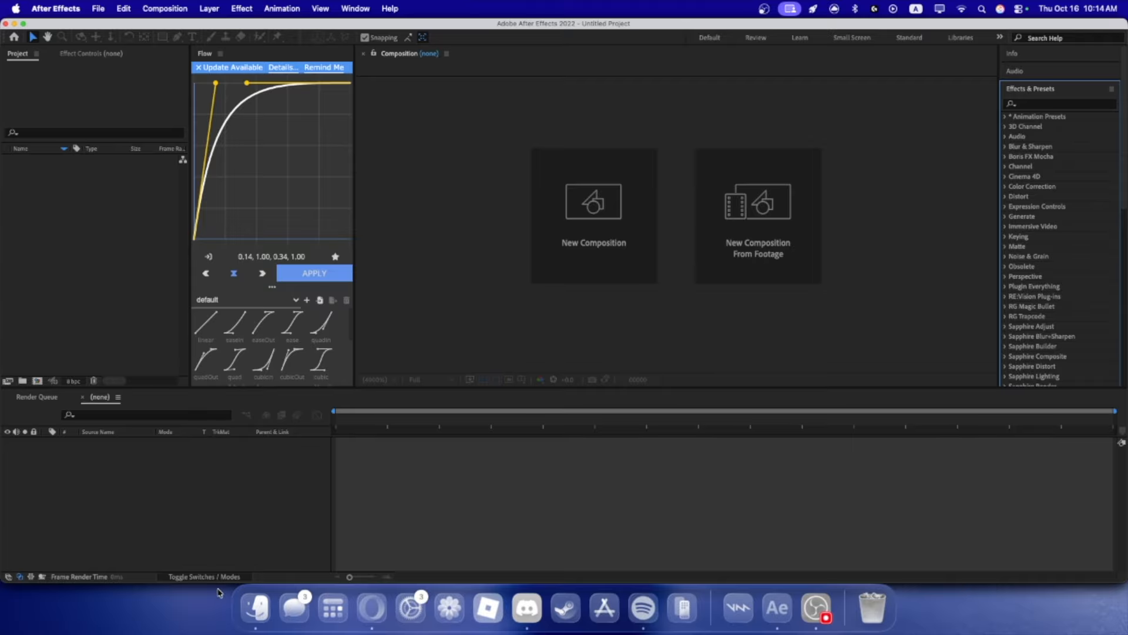
# - Switch to the Opera browser, play the Future - Mask Off (Aesthetic Remix) video on YouTube, and return to After Effects
pyautogui.click(371, 609)
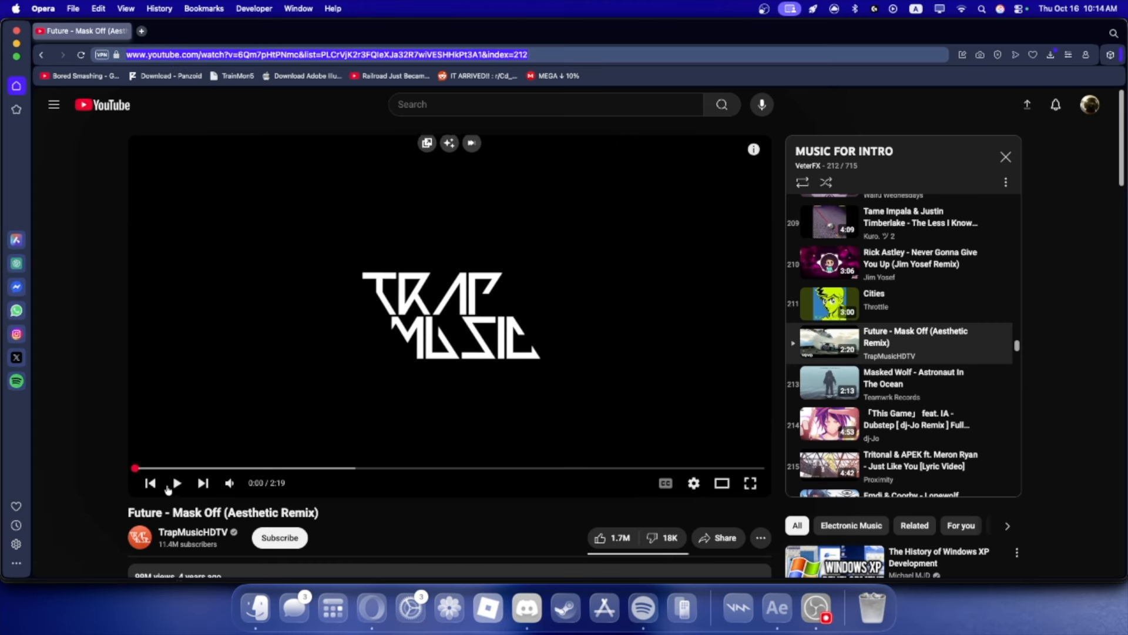
pyautogui.click(182, 492)
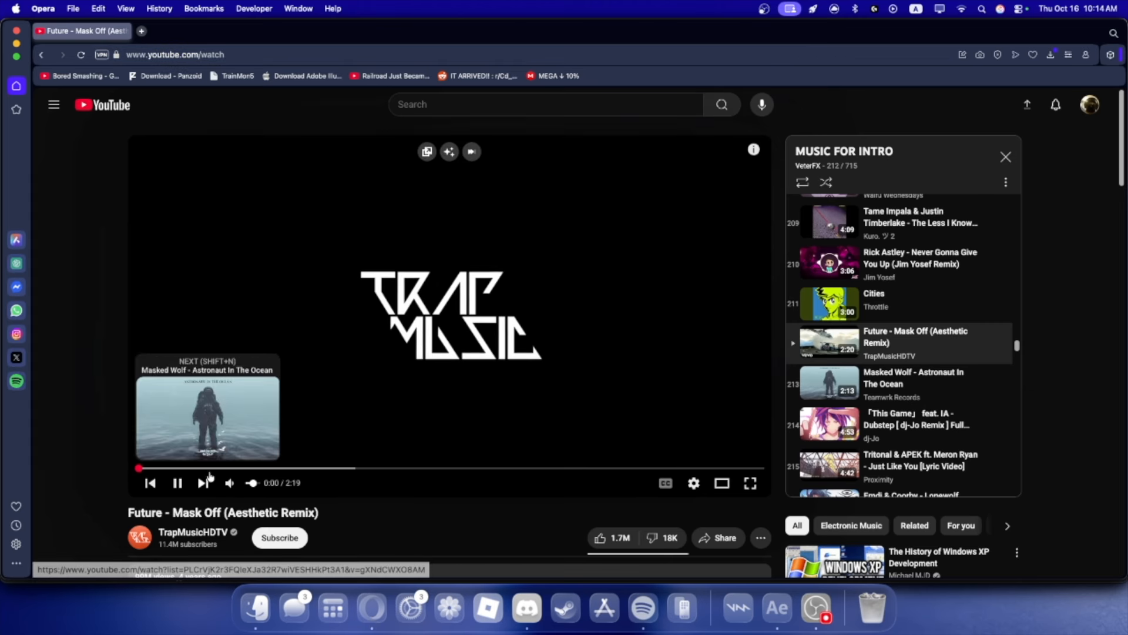
pyautogui.click(777, 607)
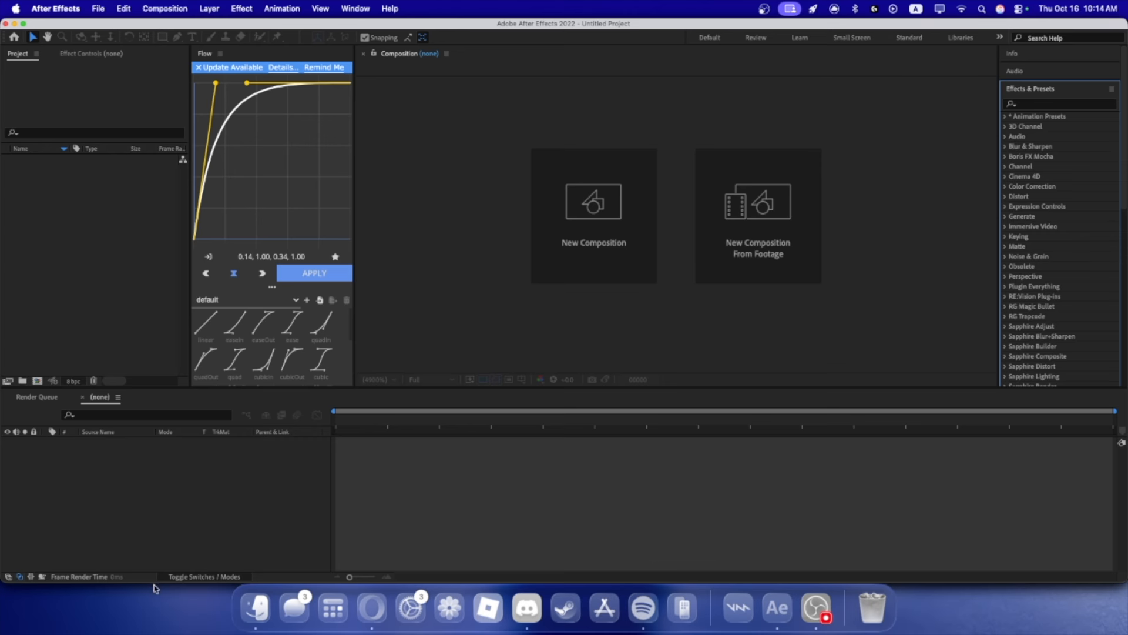
# - Import the attachment (12).mp3 song from Finder into the project and create a new composition from it
pyautogui.click(266, 615)
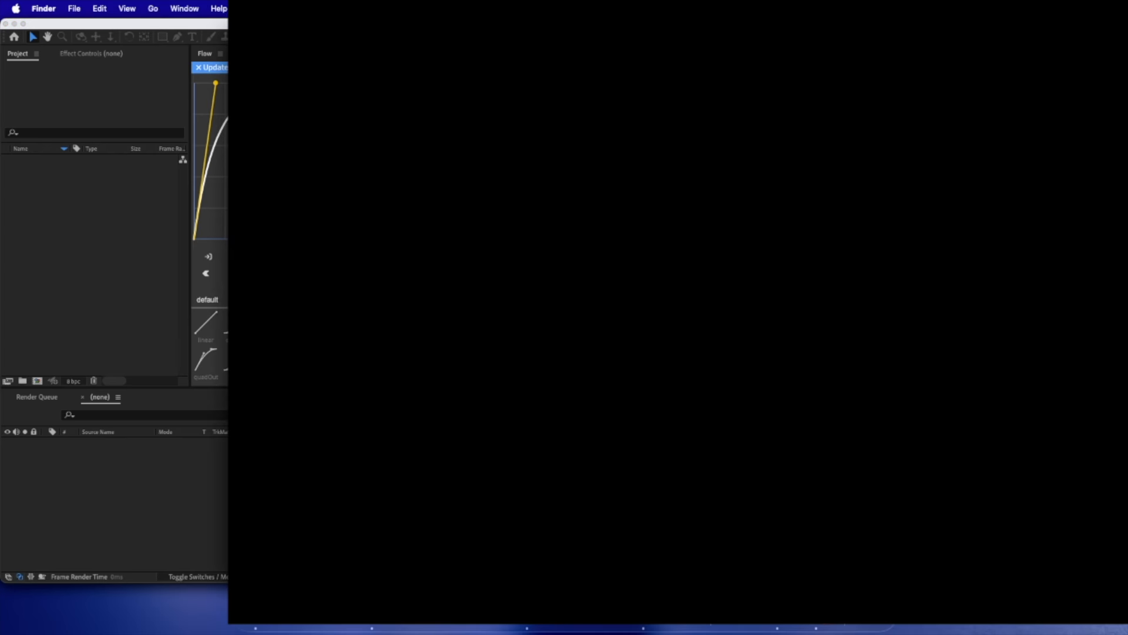
pyautogui.moveTo(376, 247); pyautogui.dragTo(27, 240)
pyautogui.moveTo(39, 162); pyautogui.dragTo(38, 381)
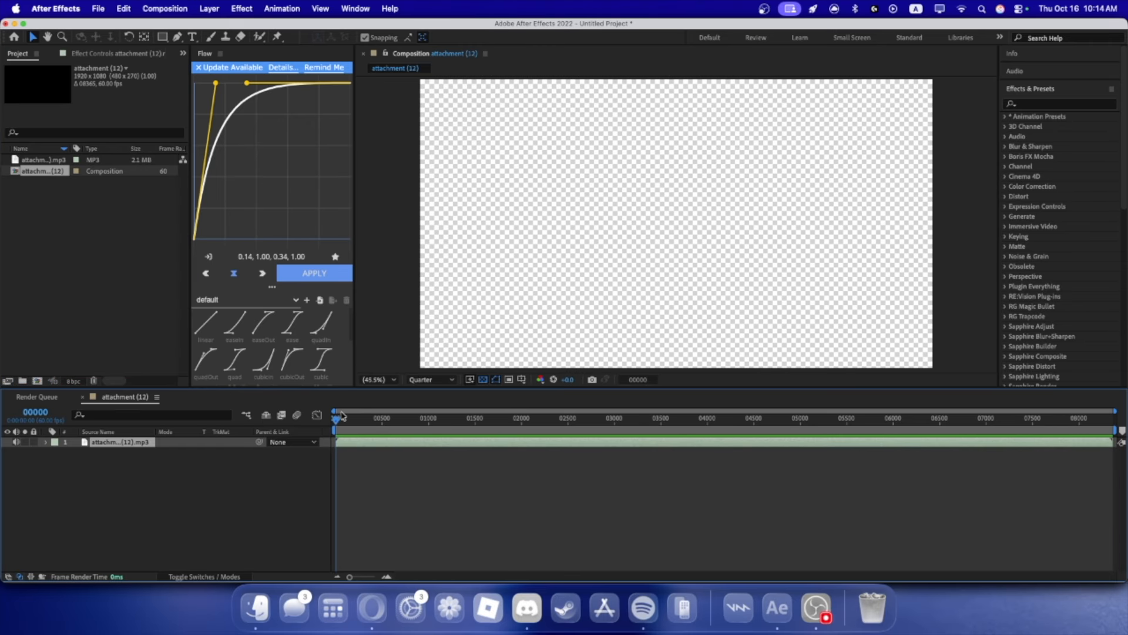
# - Shift the audio layer earlier to skip the song's opening, and preview it from frame 0 to frame 727
pyautogui.press('space')
pyautogui.click(380, 426)
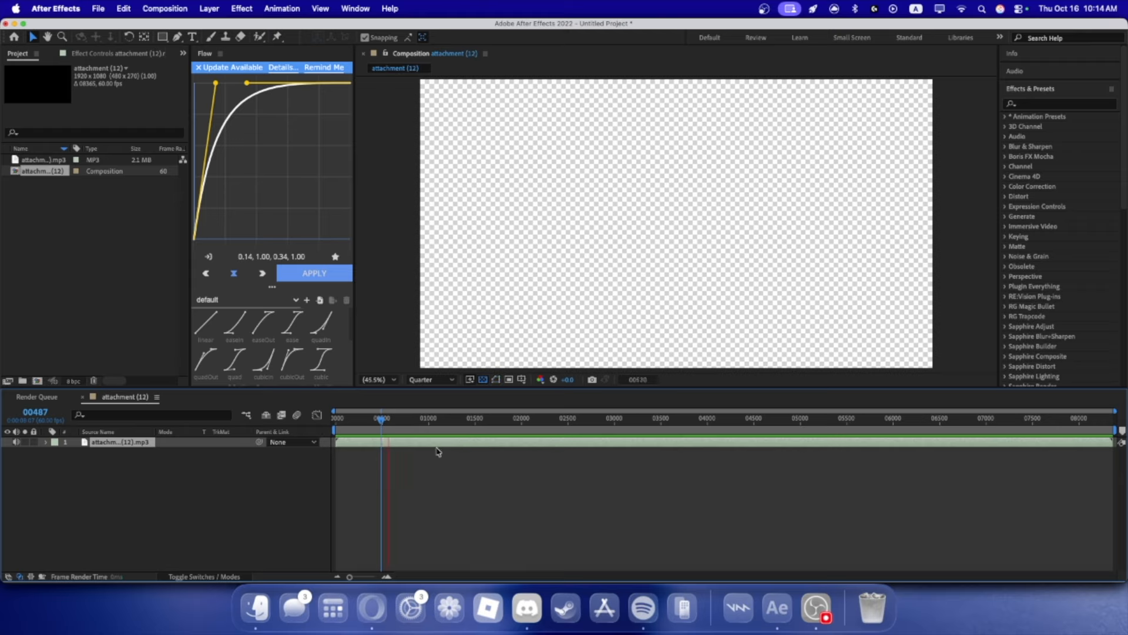
pyautogui.click(410, 422)
pyautogui.moveTo(427, 443); pyautogui.dragTo(347, 445)
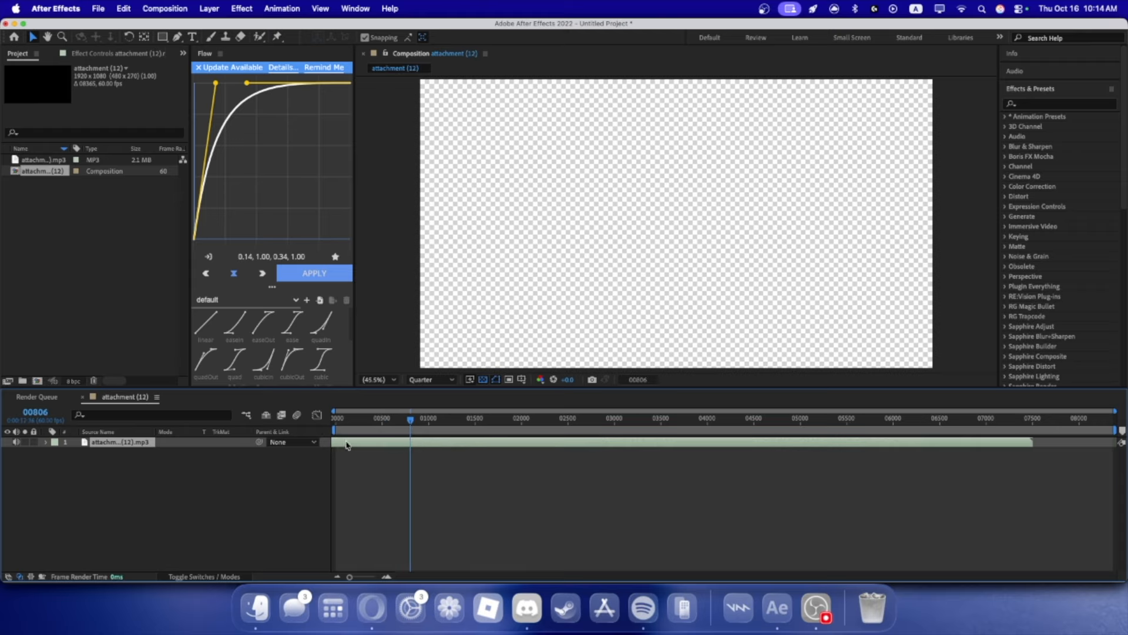
pyautogui.click(334, 424)
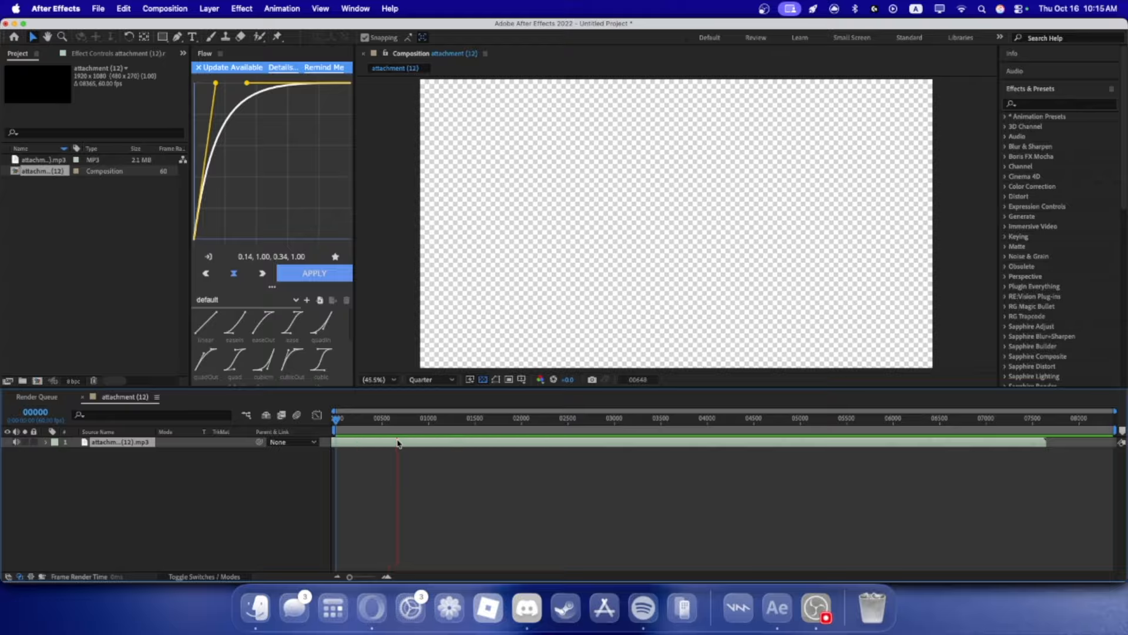
pyautogui.press('space')
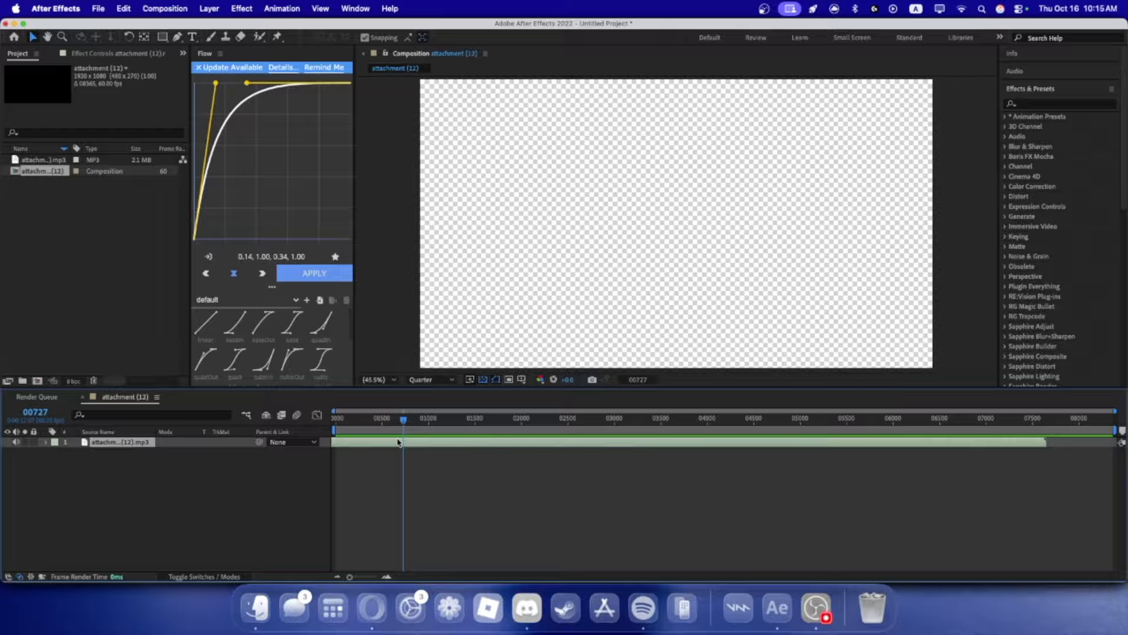
# - Split the audio layer at frame 727 and delete the part after it
pyautogui.press('super+d')
pyautogui.press('Delete')
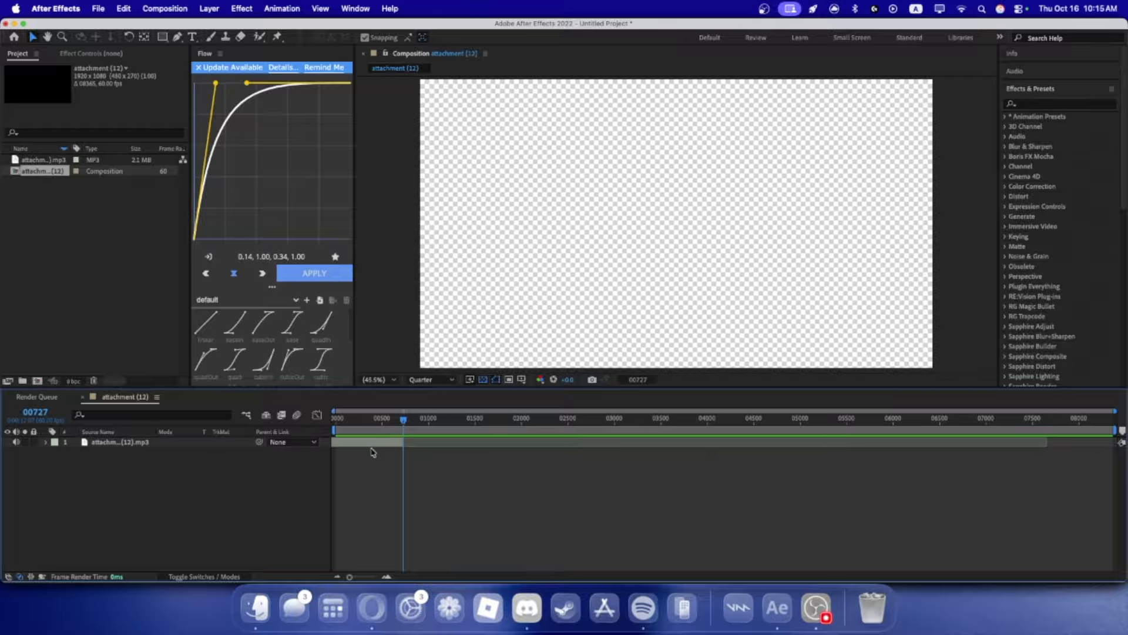
pyautogui.moveTo(357, 423); pyautogui.dragTo(403, 409)
pyautogui.moveTo(350, 577); pyautogui.dragTo(386, 575)
pyautogui.click(880, 419)
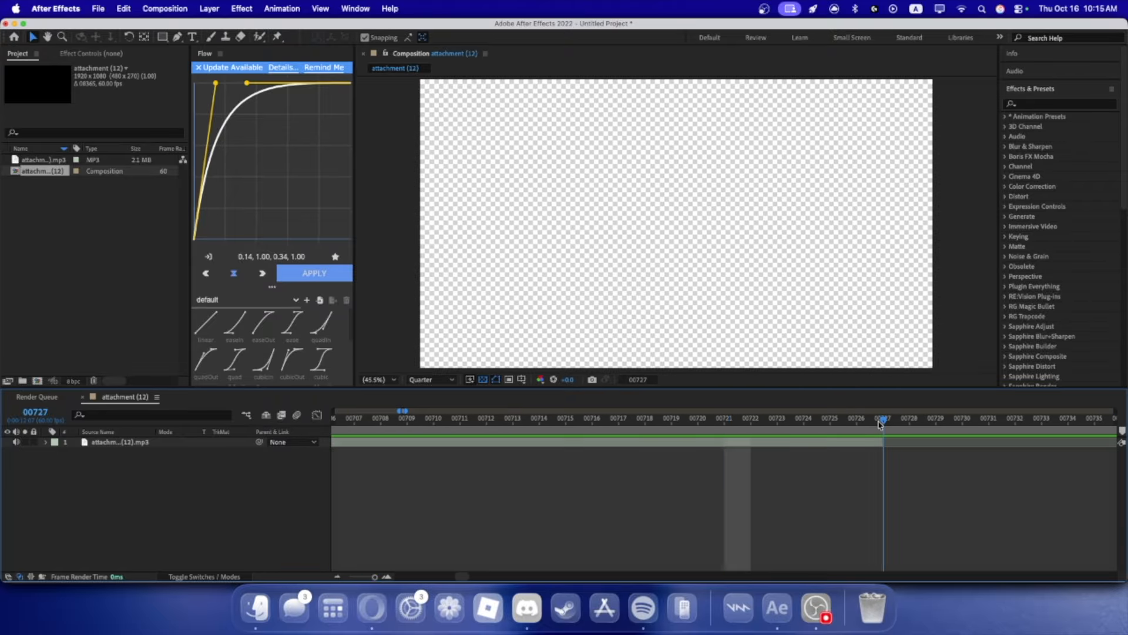
# - Set the duration of the attachment (12) composition to 00727 frames
pyautogui.rightClick(42, 171)
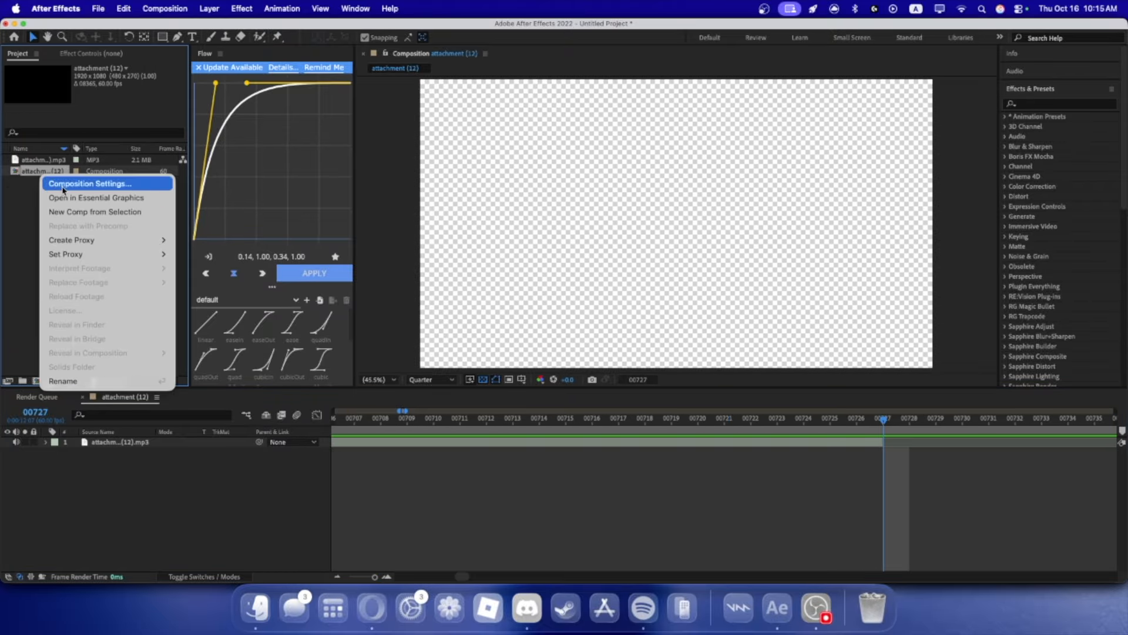
pyautogui.click(63, 187)
pyautogui.click(475, 341)
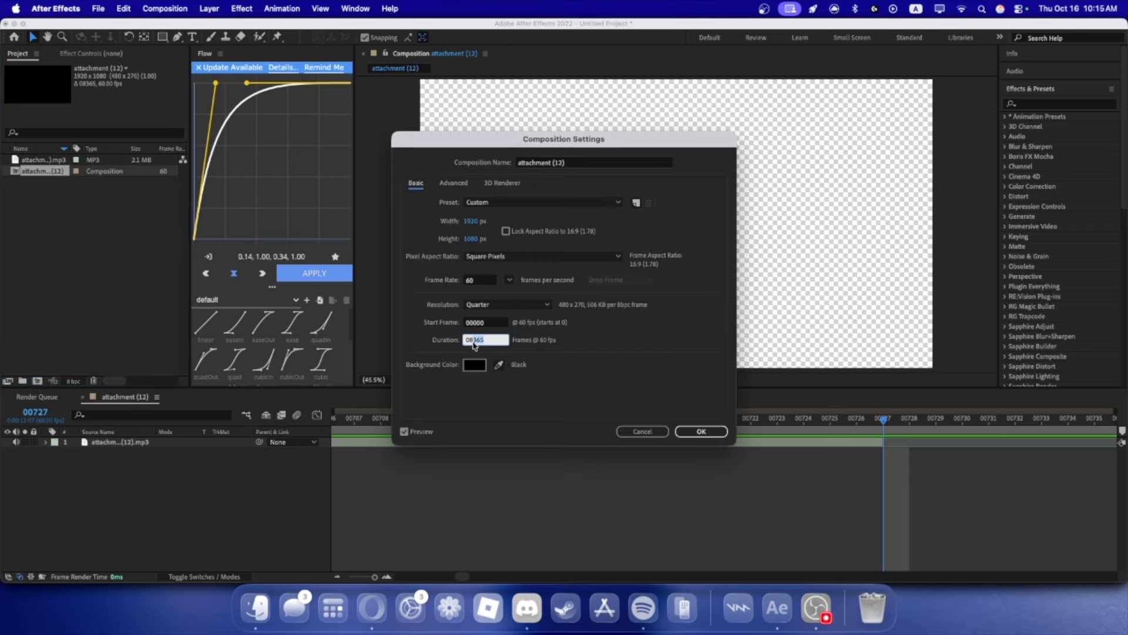
pyautogui.write('00727')
pyautogui.press('Return')
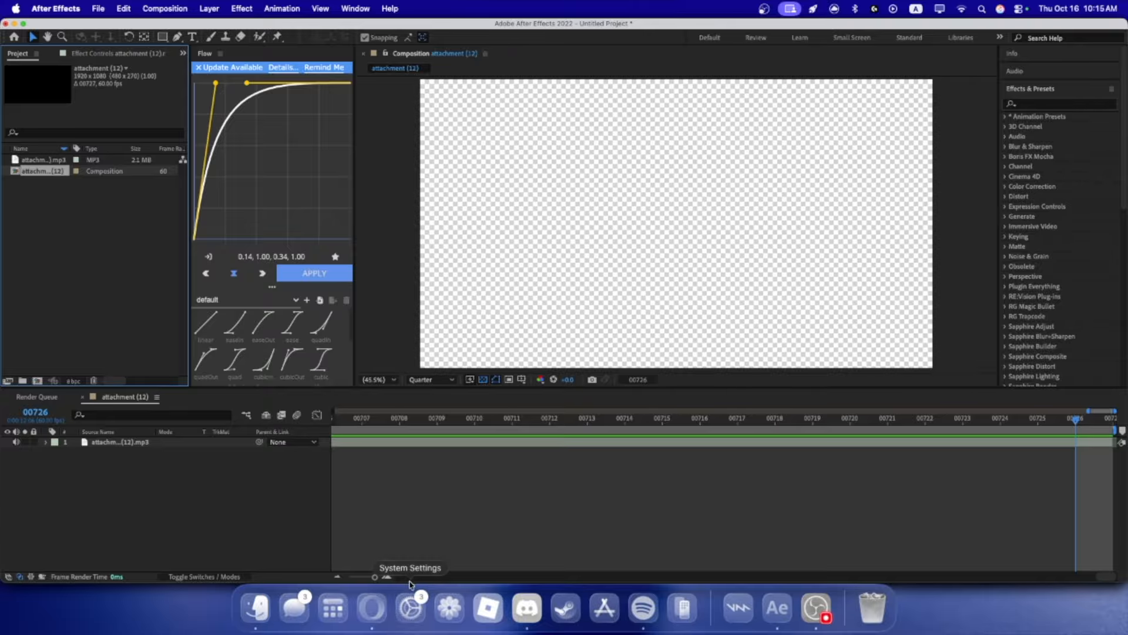
# - Return the playhead to frame 0 and turn off the composition's transparency grid
pyautogui.moveTo(374, 577); pyautogui.dragTo(349, 577)
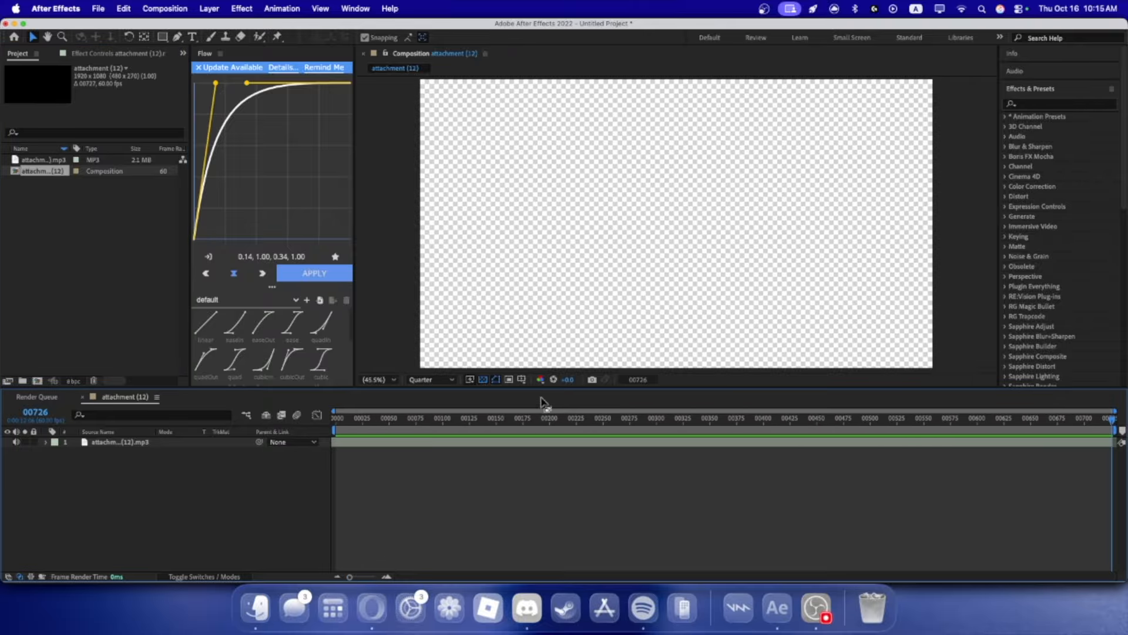
pyautogui.click(458, 418)
pyautogui.click(336, 417)
pyautogui.click(482, 380)
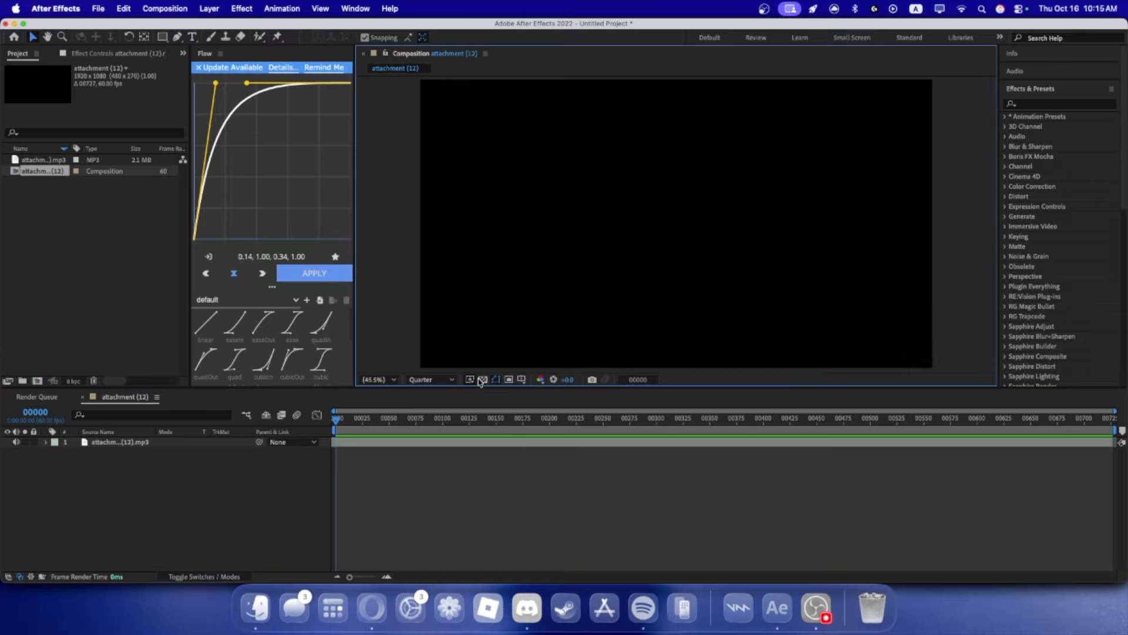
# - Split the audio layer at frame 0 and delete the part before it
pyautogui.click(365, 447)
pyautogui.press('super+d')
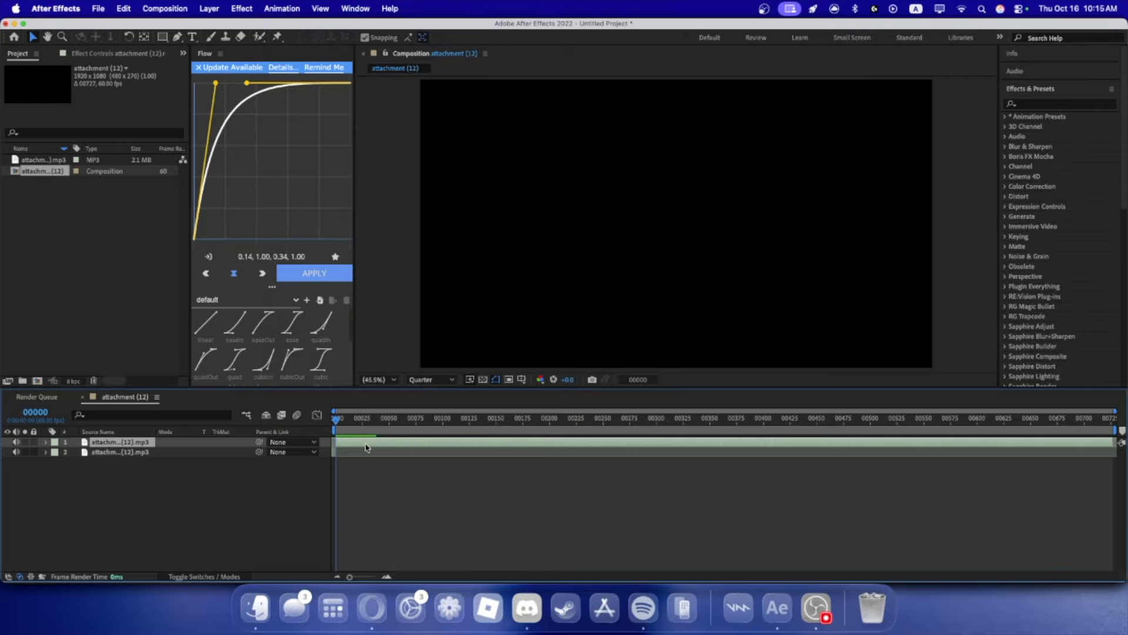
pyautogui.click(335, 452)
pyautogui.press('Delete')
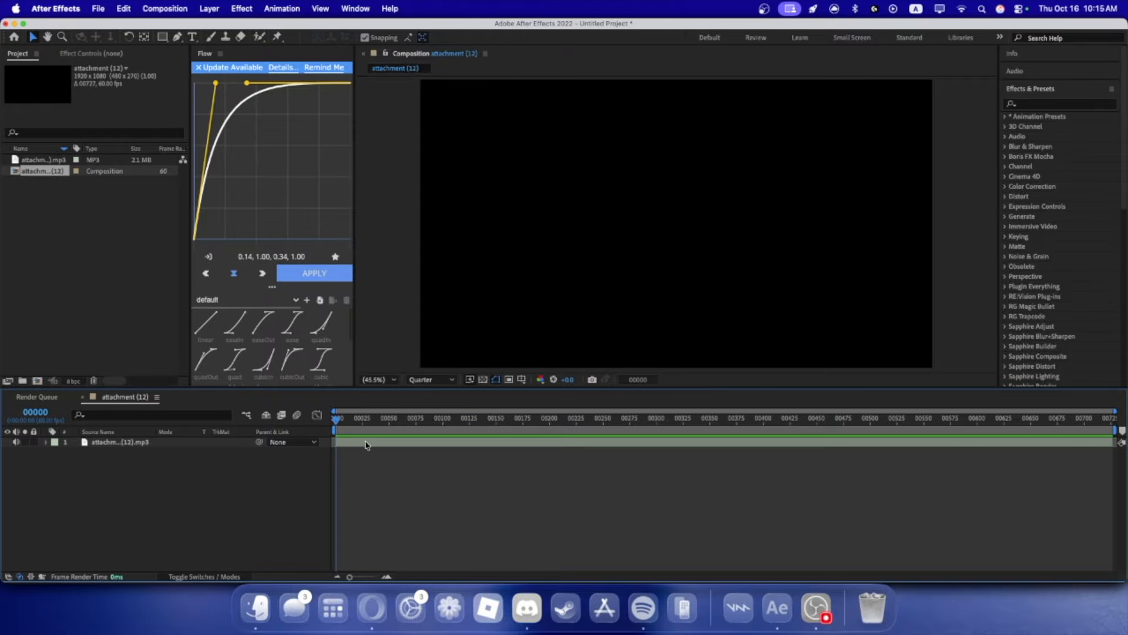
# - Display the audio layer's waveform in the timeline
pyautogui.click(360, 444)
pyautogui.click(45, 442)
pyautogui.click(57, 453)
pyautogui.click(66, 473)
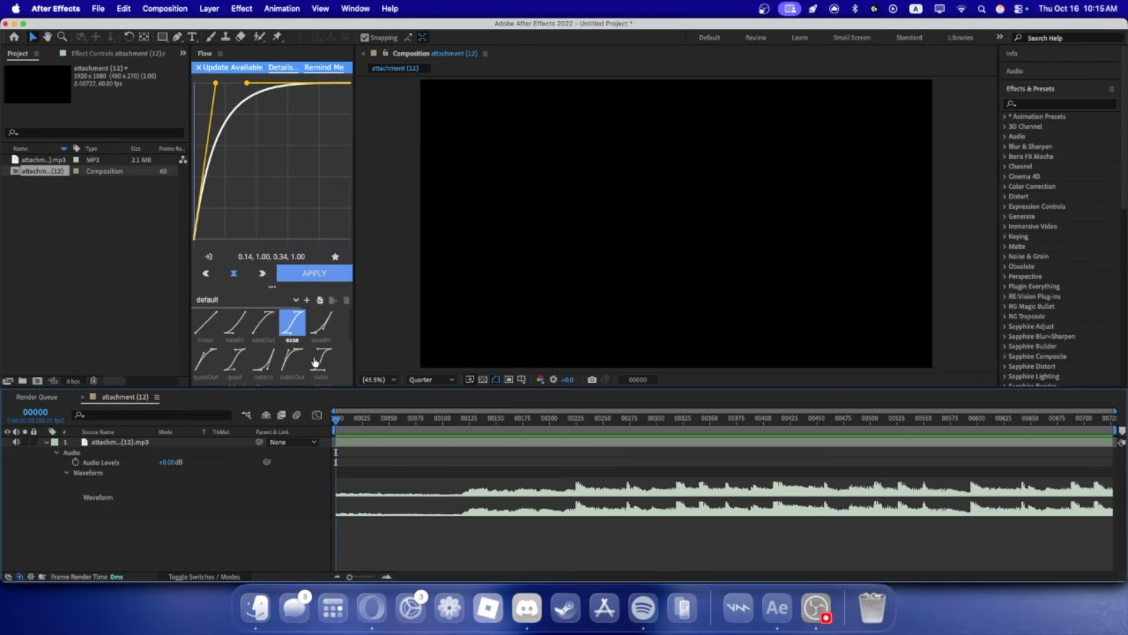
# - Keyframe the song's Audio Levels at frame 225, lower them to -100 dB at frame 0, and play back the fade-in
pyautogui.moveTo(356, 418); pyautogui.dragTo(576, 423)
pyautogui.click(76, 463)
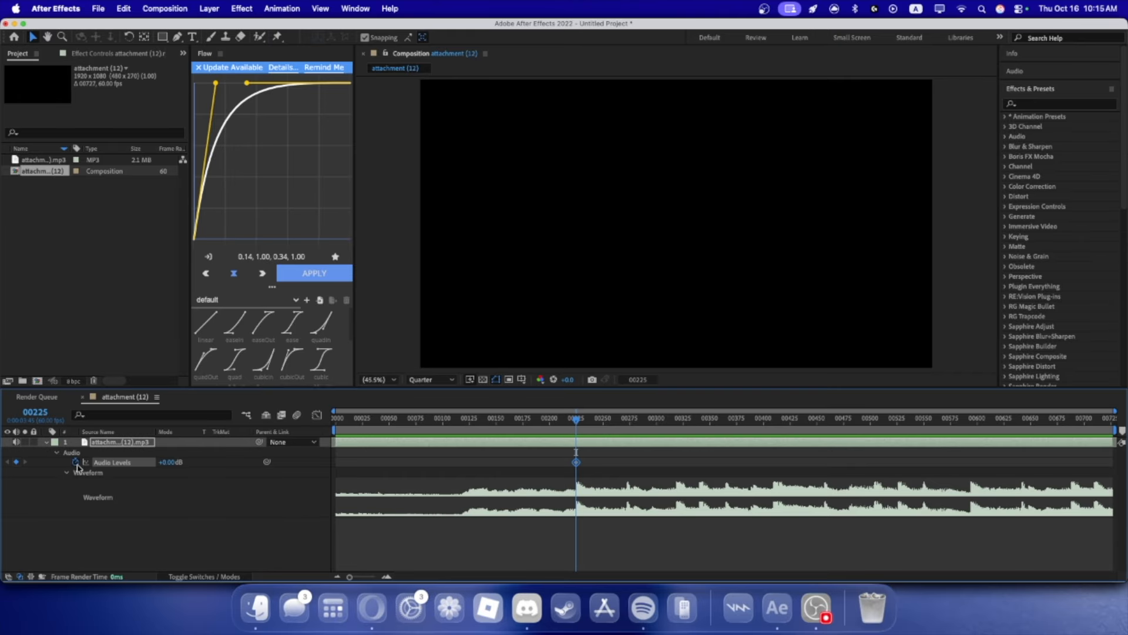
pyautogui.moveTo(438, 422); pyautogui.dragTo(334, 421)
pyautogui.moveTo(176, 462); pyautogui.dragTo(127, 473)
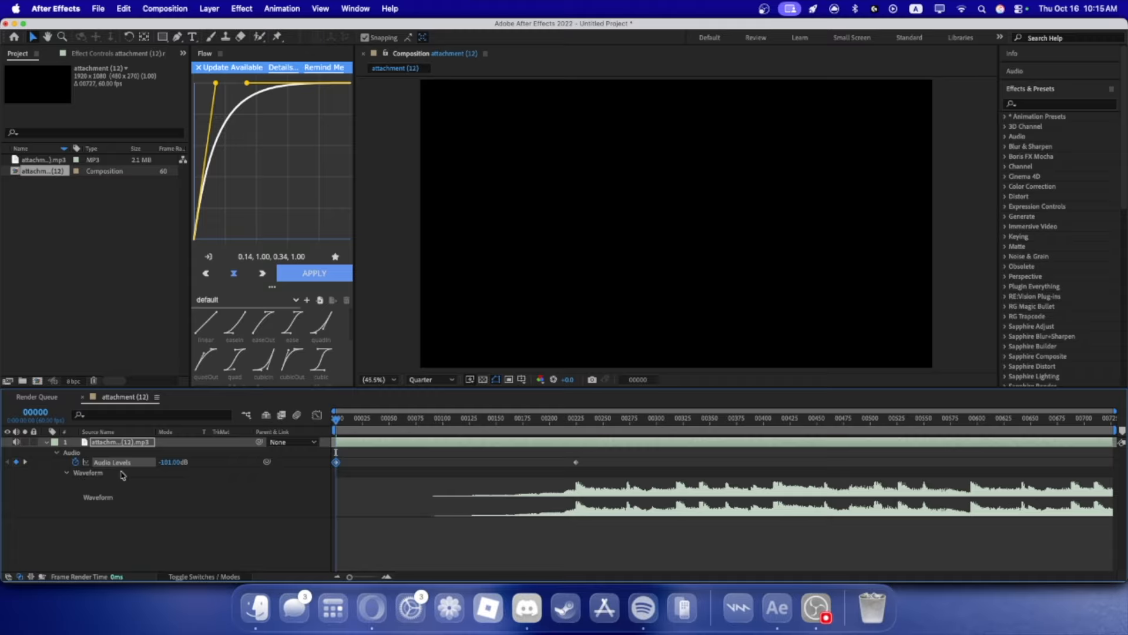
pyautogui.moveTo(123, 475); pyautogui.dragTo(123, 475)
pyautogui.moveTo(632, 458); pyautogui.dragTo(325, 467)
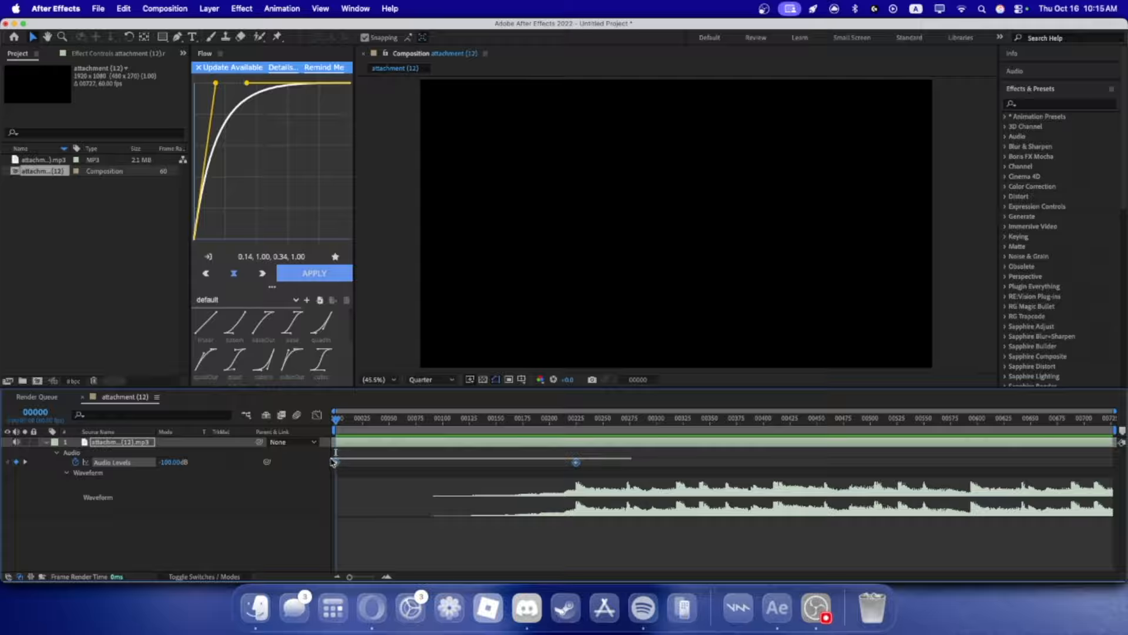
pyautogui.press('space')
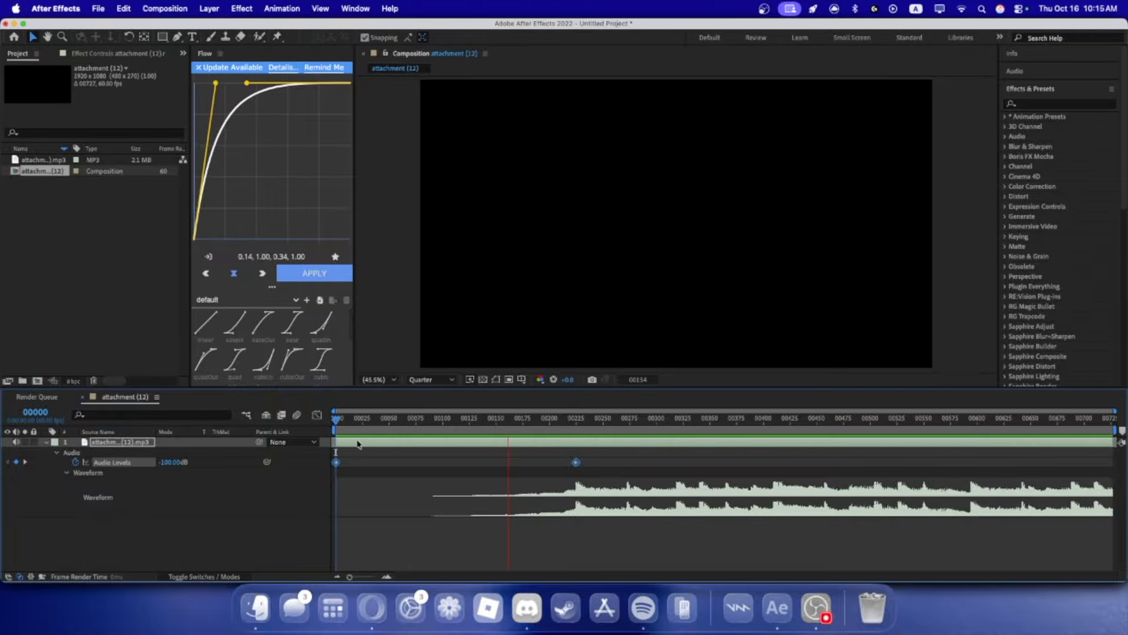
pyautogui.press('space')
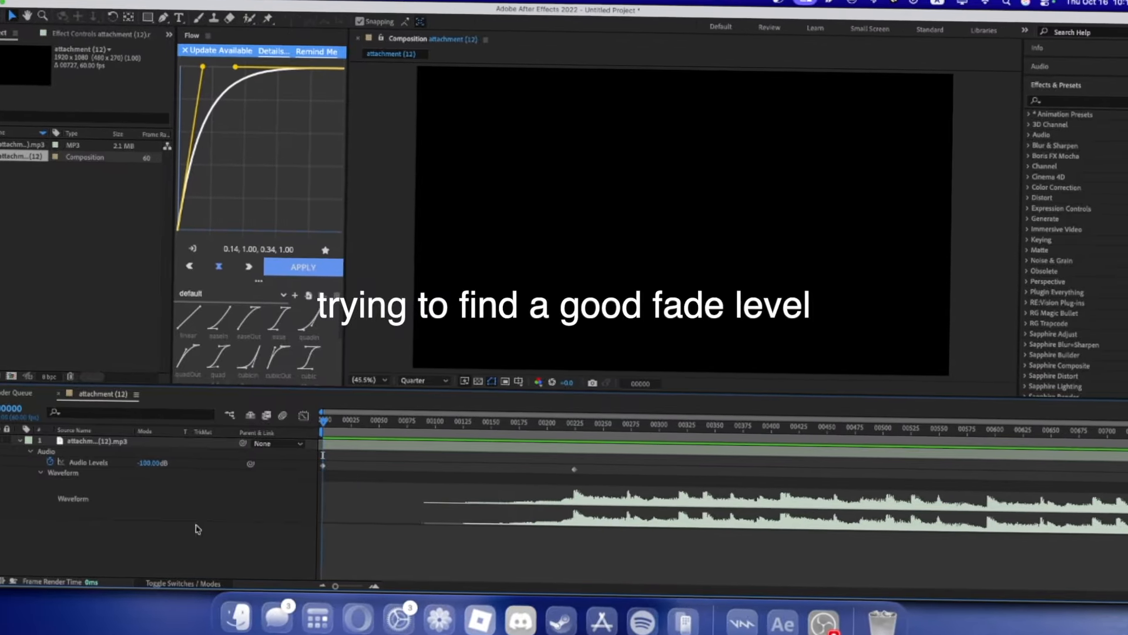
# - Raise the Audio Levels keyframe at frame 0 to -62 dB and play back the softened fade-in
pyautogui.moveTo(150, 463); pyautogui.dragTo(101, 463)
pyautogui.press('space')
pyautogui.press('space')
pyautogui.press('super+z')
pyautogui.press('space')
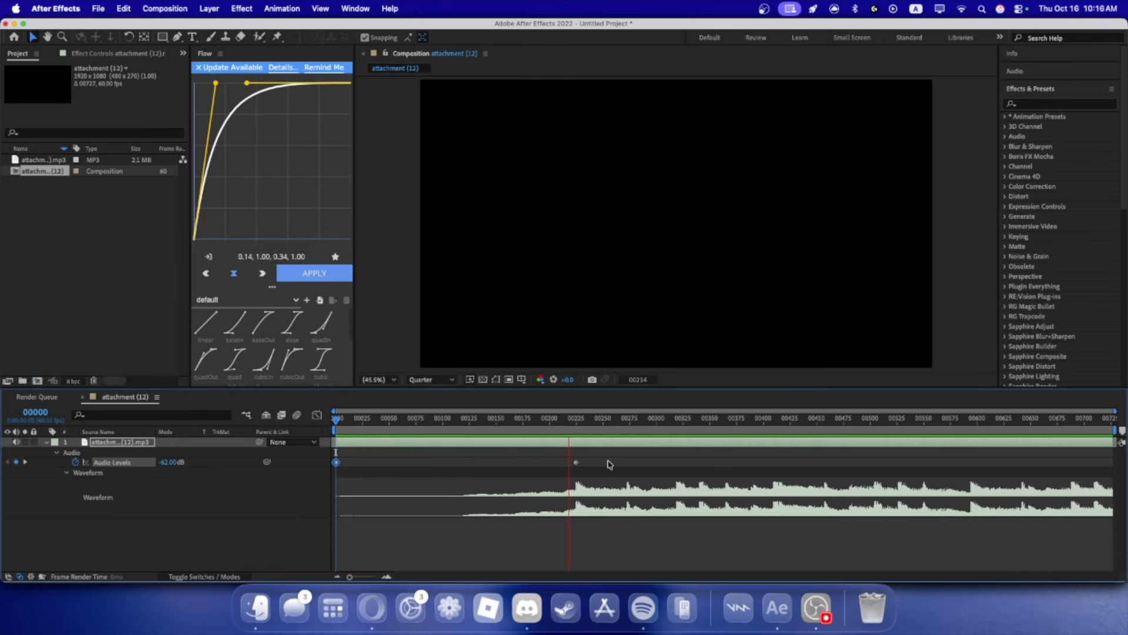
pyautogui.moveTo(351, 578); pyautogui.dragTo(346, 583)
pyautogui.press('space')
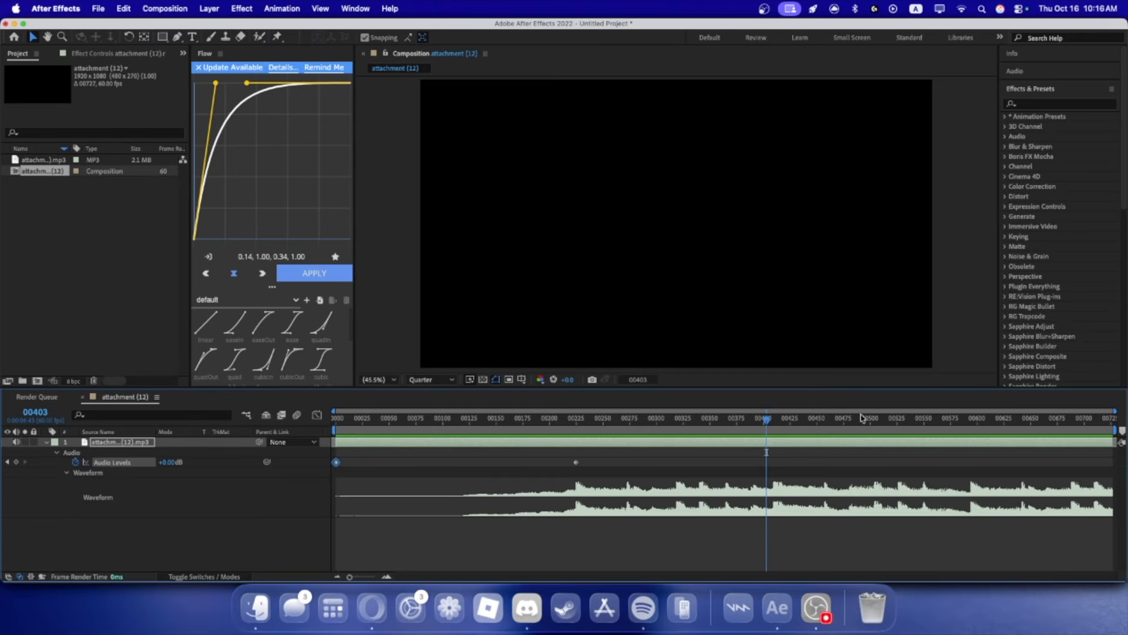
# - Add an Audio Levels keyframe at frame 594 and fade the song out to -64 dB at frame 726
pyautogui.moveTo(882, 419); pyautogui.dragTo(906, 421)
pyautogui.press('space')
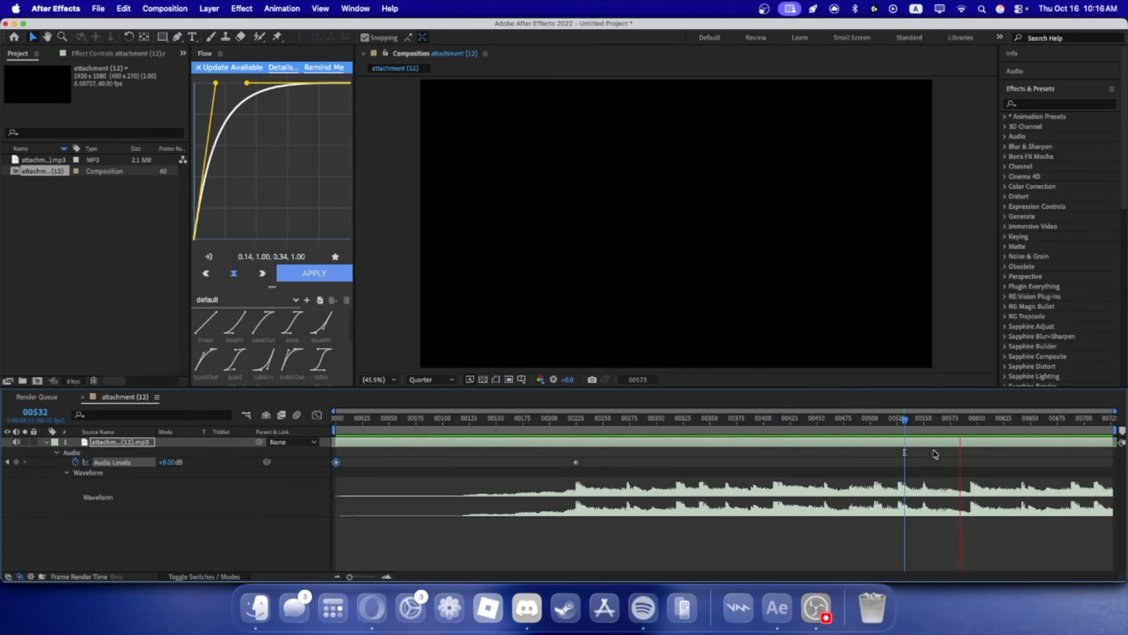
pyautogui.click(970, 422)
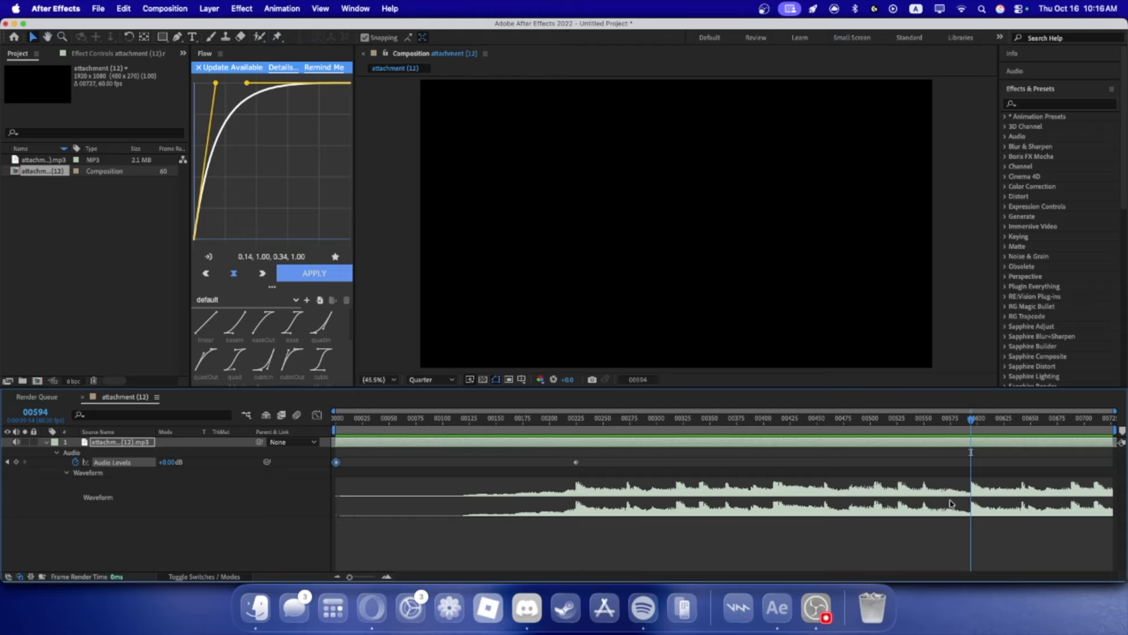
pyautogui.click(16, 462)
pyautogui.moveTo(955, 422); pyautogui.dragTo(1113, 420)
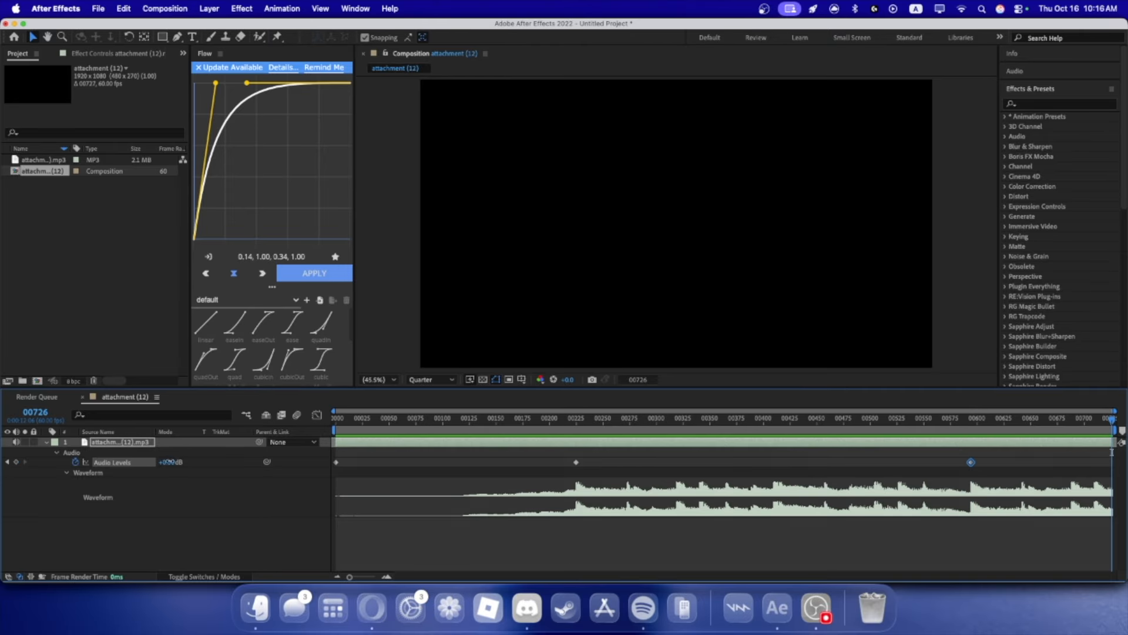
pyautogui.moveTo(170, 463); pyautogui.dragTo(151, 472)
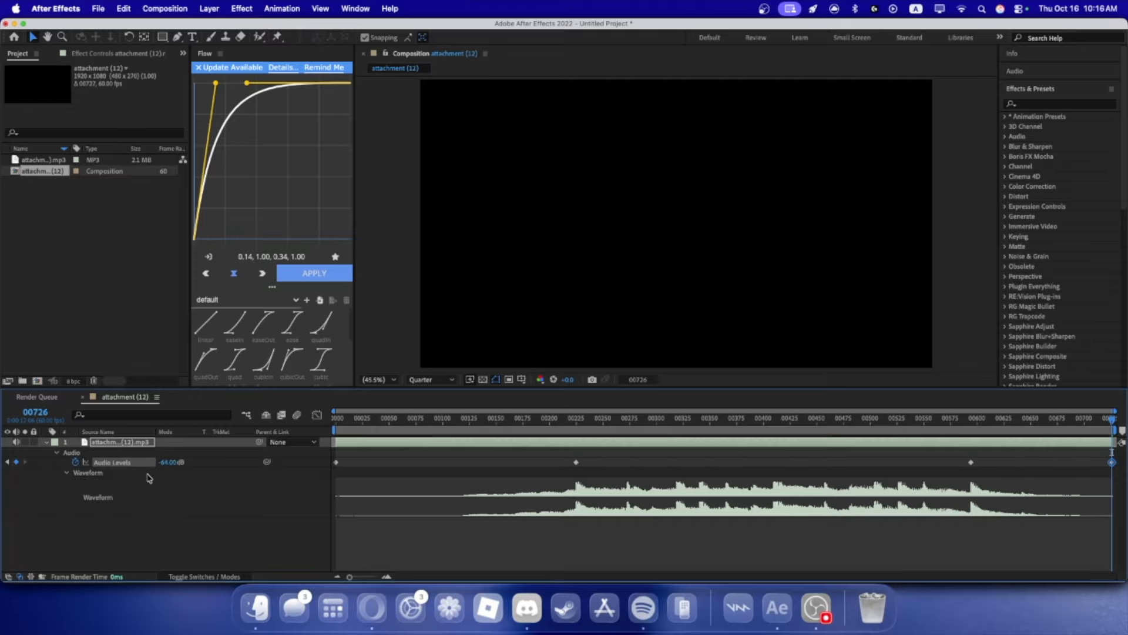
# - Play back the song from several points along the waveform to check the levels and listen for the beats
pyautogui.moveTo(568, 434); pyautogui.dragTo(584, 470)
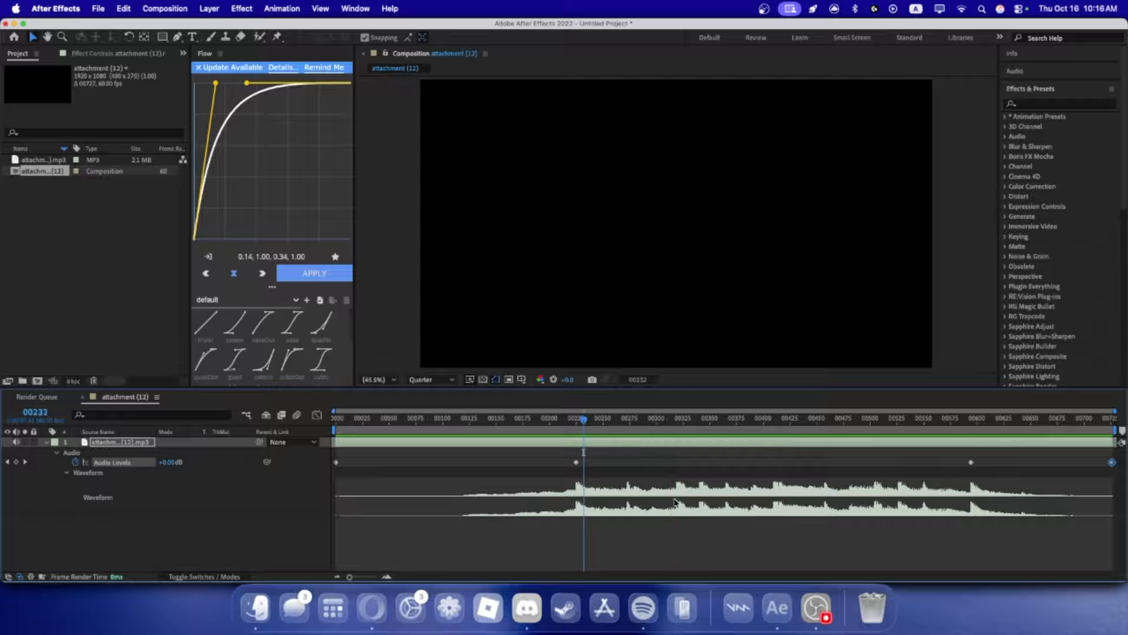
pyautogui.press('space')
pyautogui.press('space')
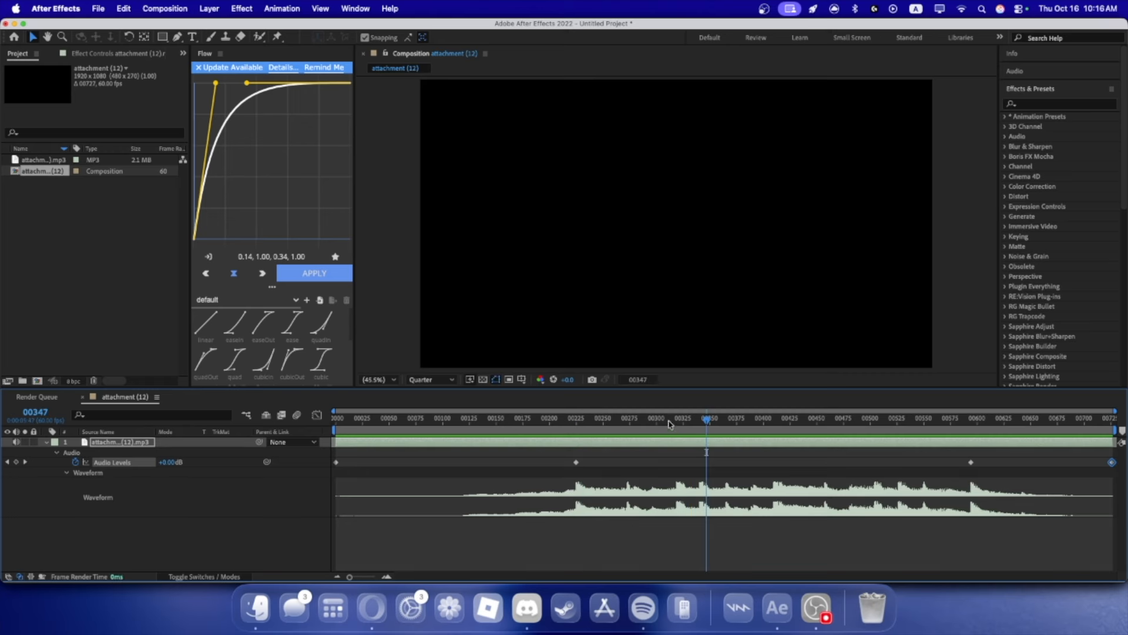
pyautogui.moveTo(669, 424); pyautogui.dragTo(535, 438)
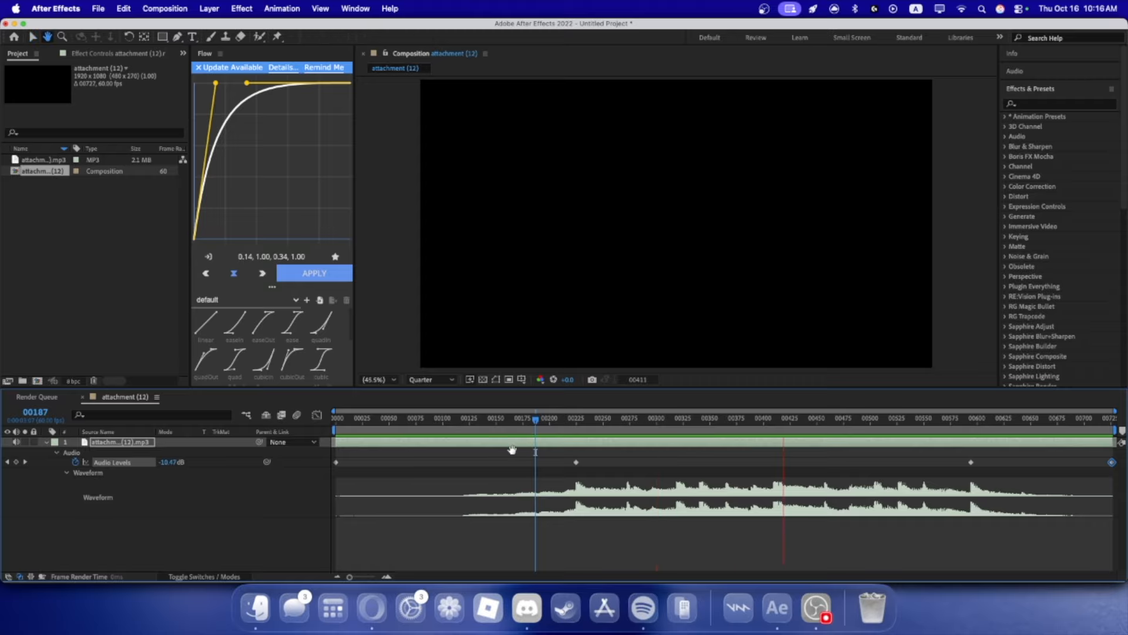
pyautogui.moveTo(617, 429); pyautogui.dragTo(626, 429)
pyautogui.moveTo(572, 437); pyautogui.dragTo(539, 427)
pyautogui.click(885, 419)
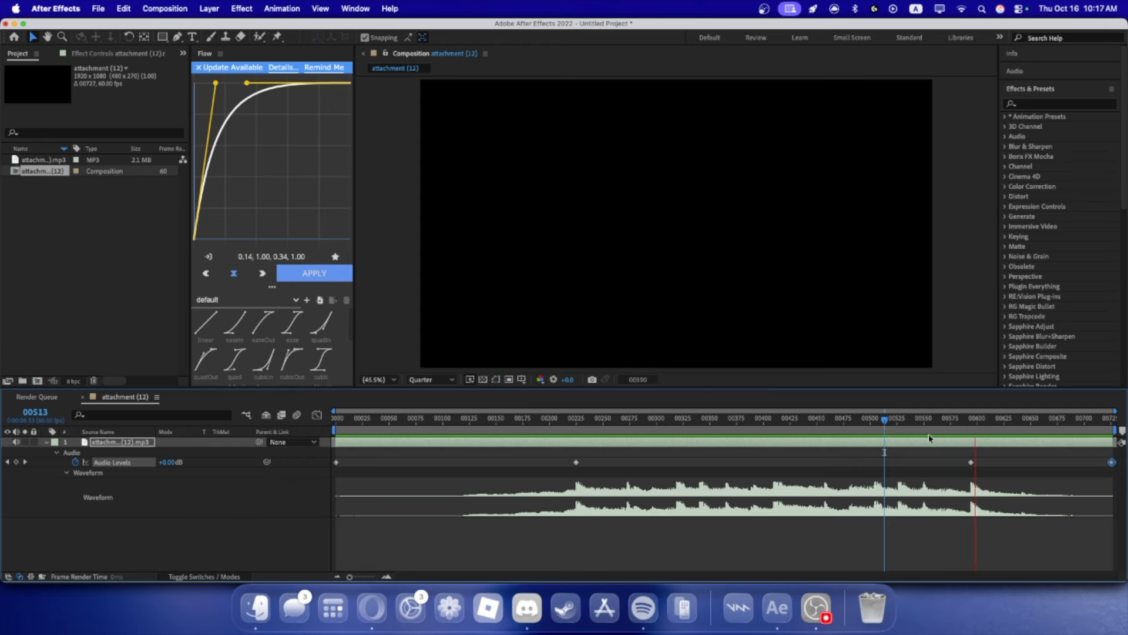
# - Add markers to the audio layer at the waveform's beat peaks, from frame 225 through frame 594
pyautogui.moveTo(591, 438)
pyautogui.mouseDown()
pyautogui.moveTo(609, 438)
pyautogui.moveTo(575, 452)
pyautogui.mouseUp()
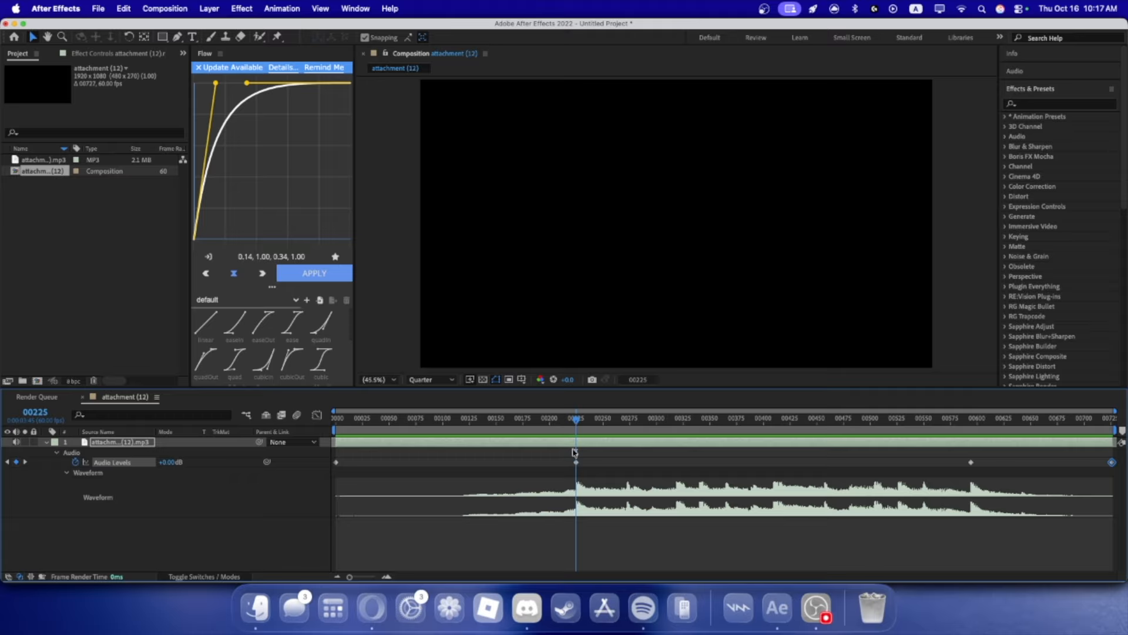
pyautogui.moveTo(582, 427); pyautogui.dragTo(854, 447)
pyautogui.press('k')
pyautogui.click(626, 424)
pyautogui.click(630, 423)
pyautogui.moveTo(631, 426); pyautogui.dragTo(627, 428)
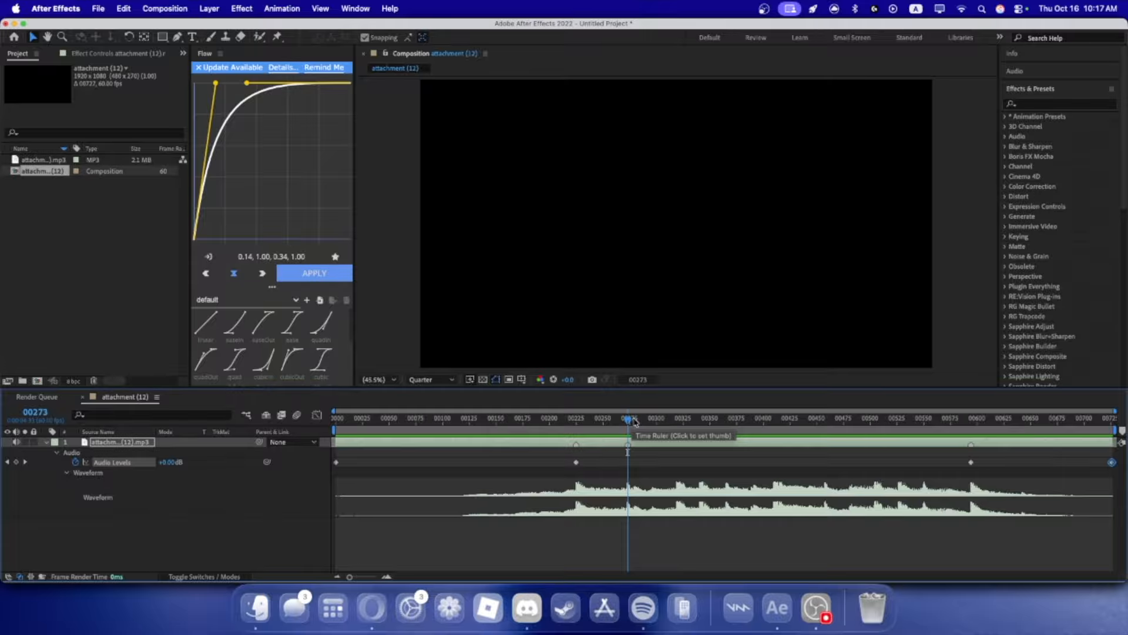
pyautogui.click(637, 419)
pyautogui.moveTo(638, 420); pyautogui.dragTo(1127, 432)
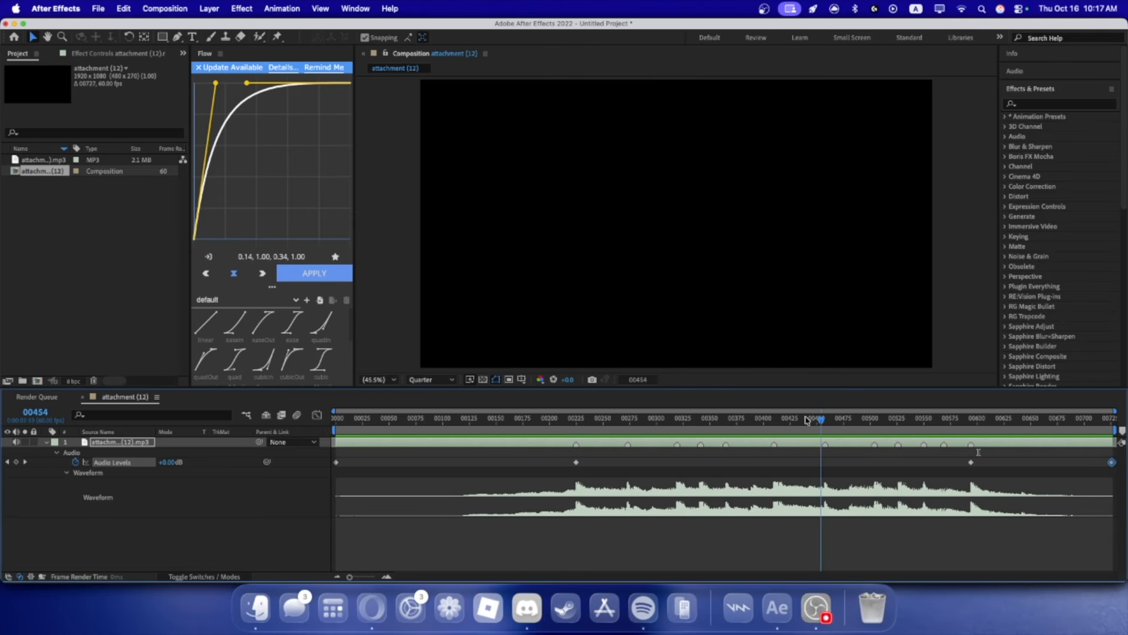
# - Play back the song from frame 121 to check the beat markers, and collapse the audio layer's properties
pyautogui.moveTo(1027, 441); pyautogui.dragTo(465, 477)
pyautogui.press('space')
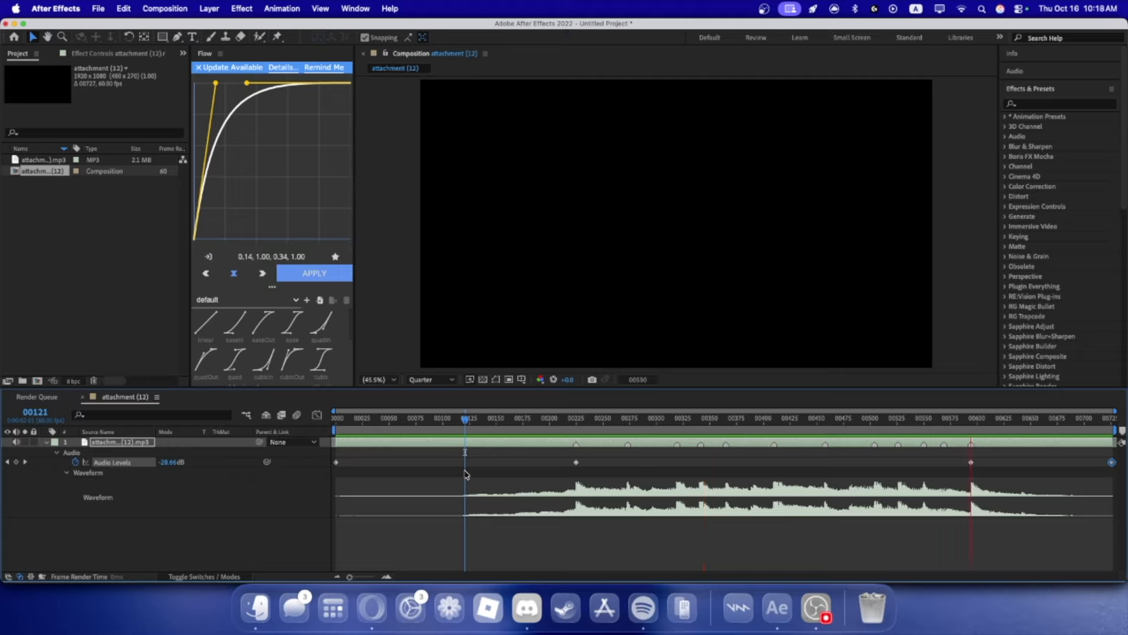
pyautogui.press('space')
pyautogui.click(46, 442)
pyautogui.click(86, 464)
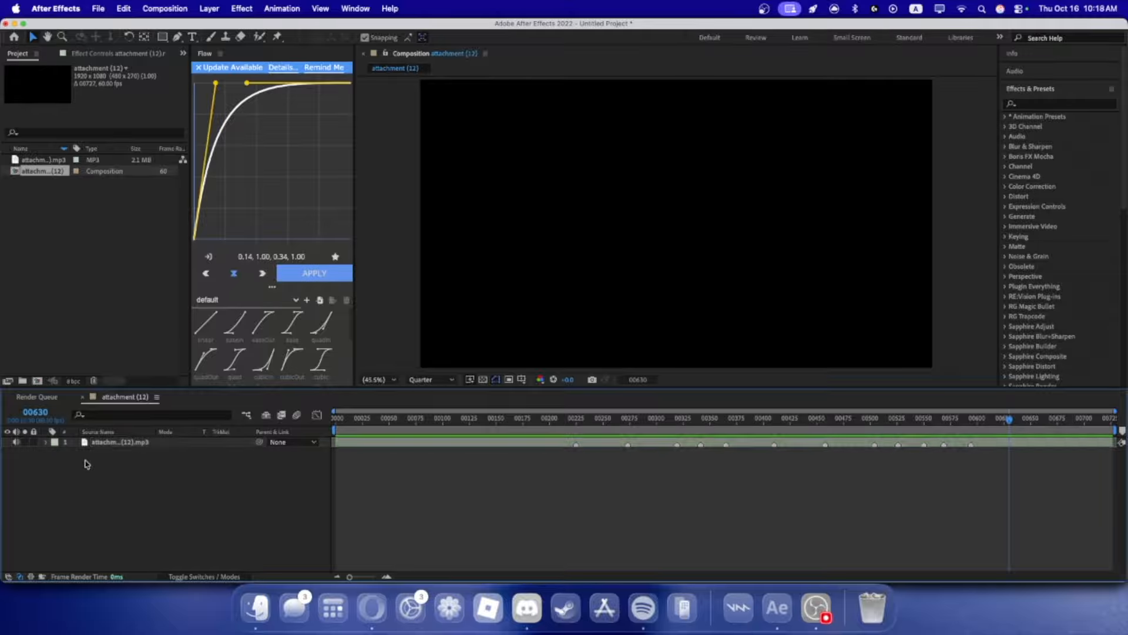
# - Convert the audio layer's sound to keyframes with the Keyframe Assistant
pyautogui.click(89, 442)
pyautogui.rightClick(89, 442)
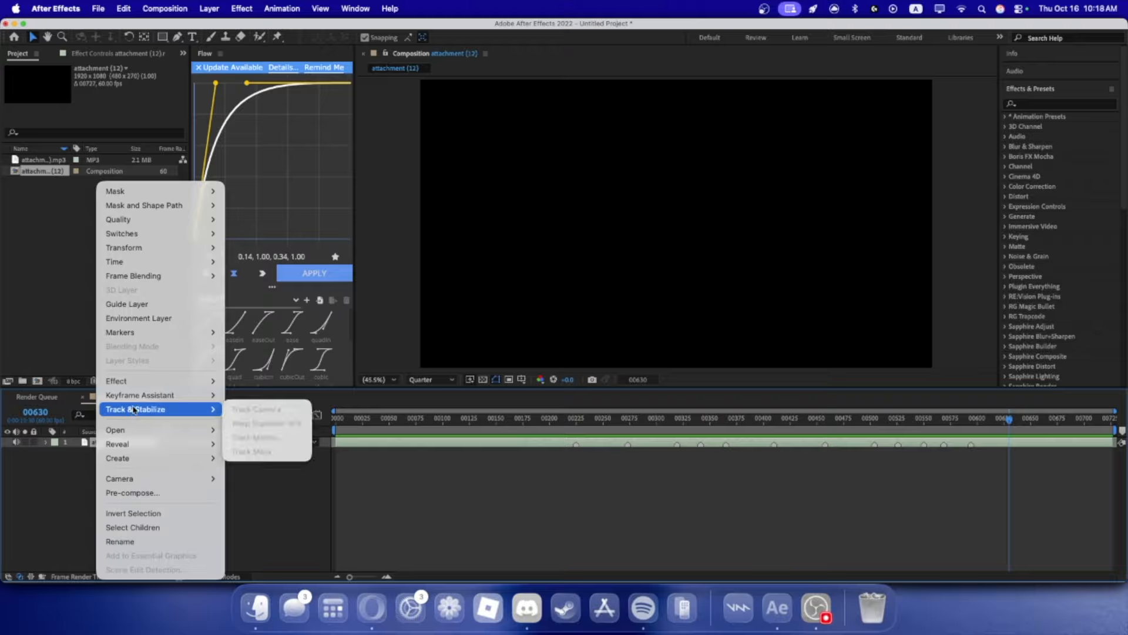
pyautogui.click(78, 449)
pyautogui.rightClick(106, 442)
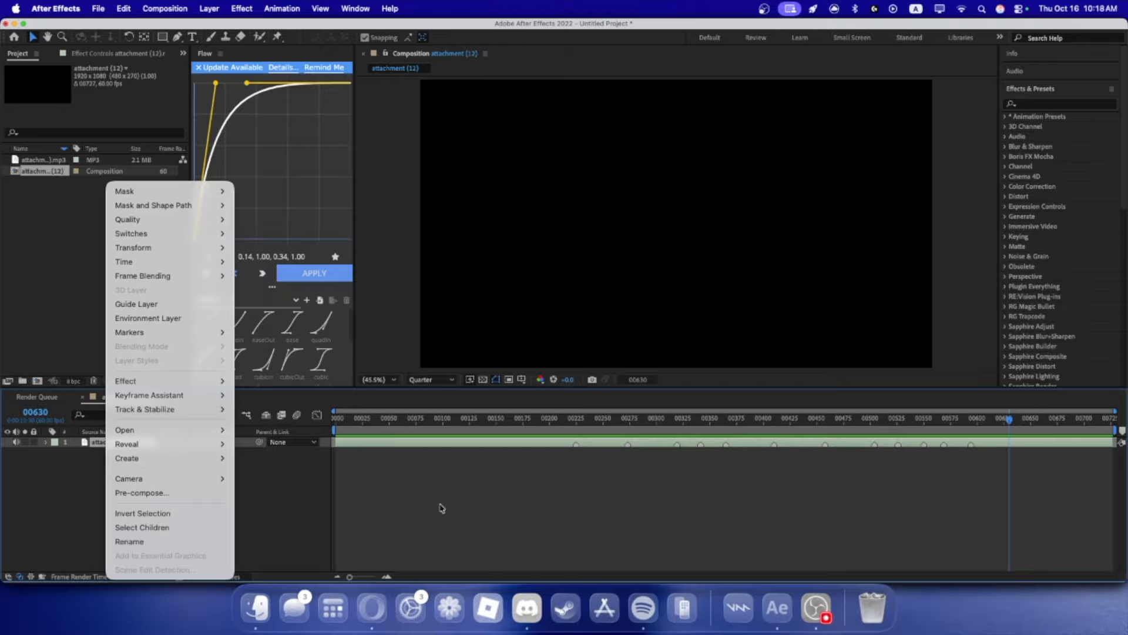
pyautogui.moveTo(137, 399)
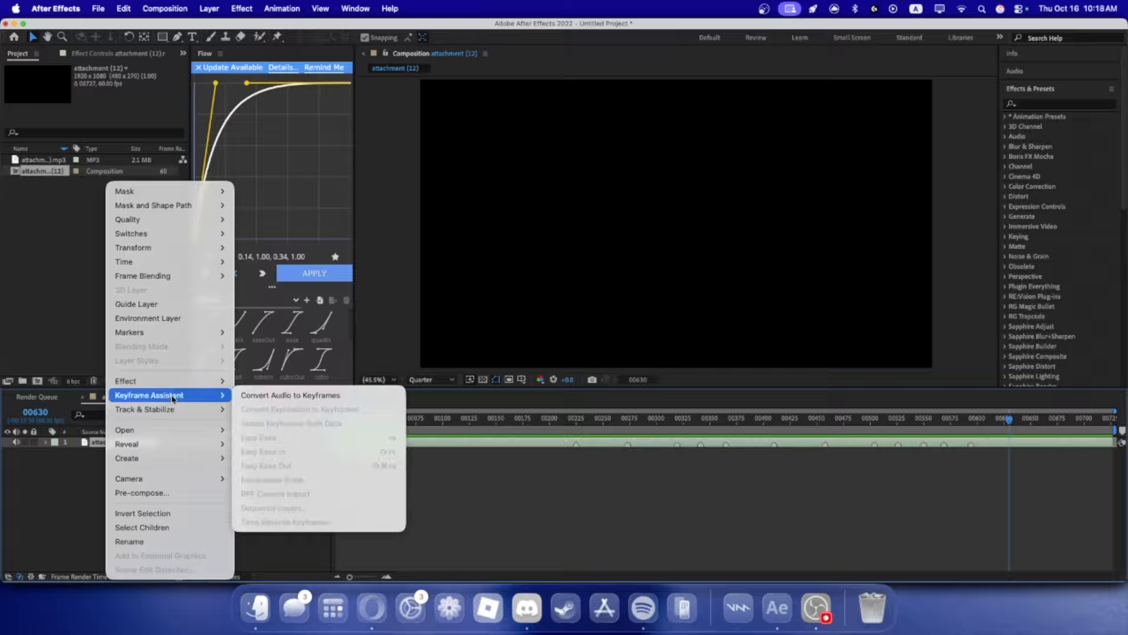
pyautogui.click(262, 395)
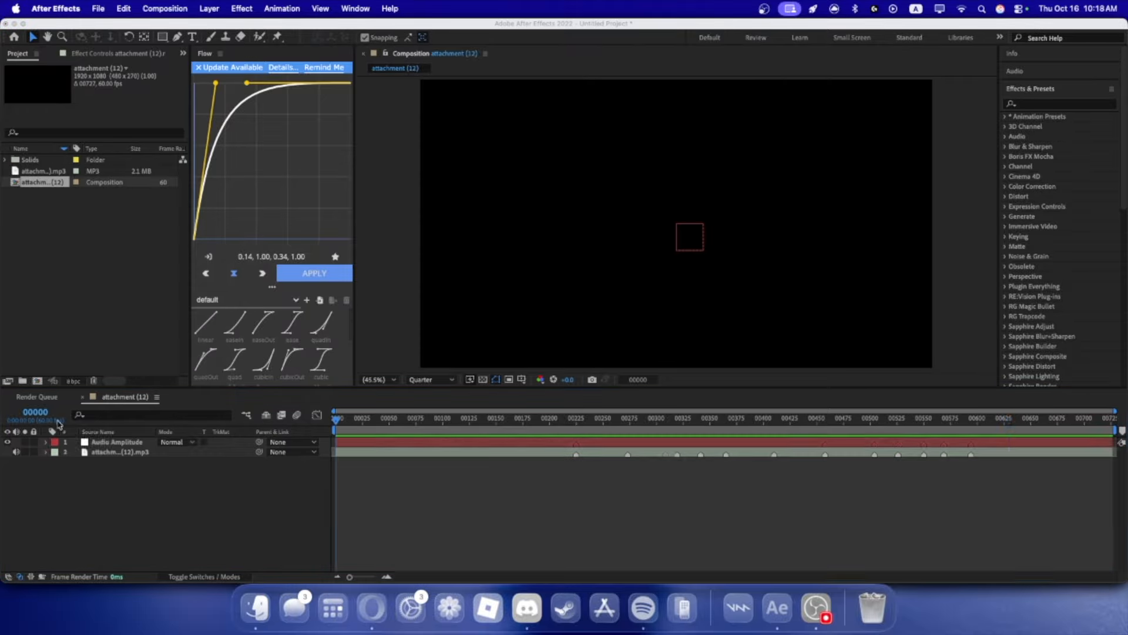
# - Delete the Left Channel and Right Channel effects from the Audio Amplitude layer
pyautogui.click(47, 443)
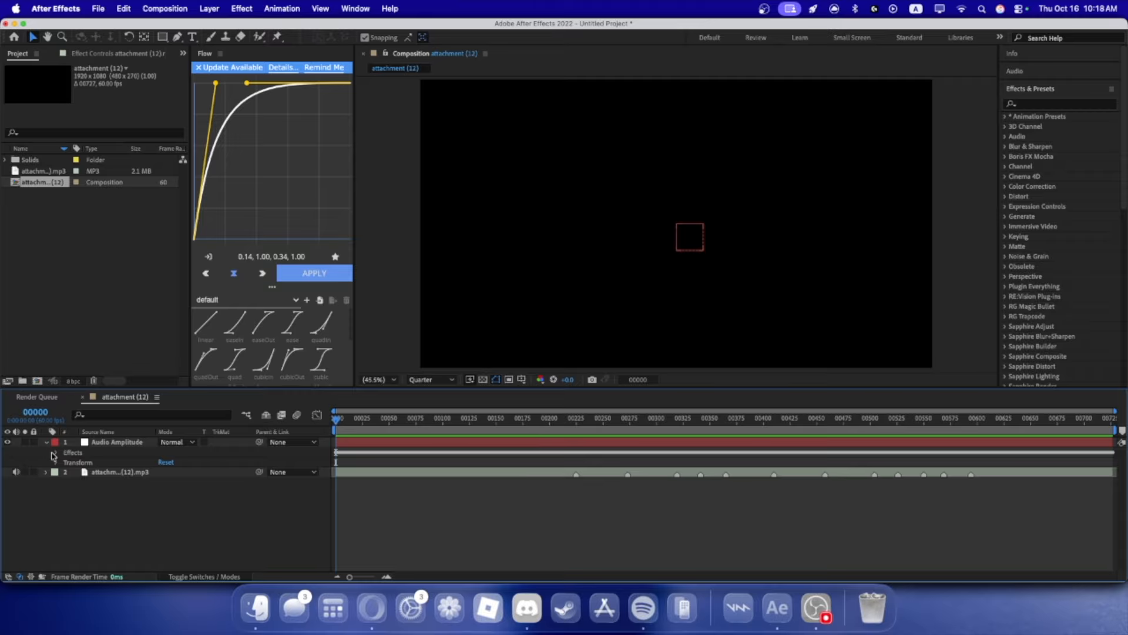
pyautogui.click(54, 453)
pyautogui.click(98, 463)
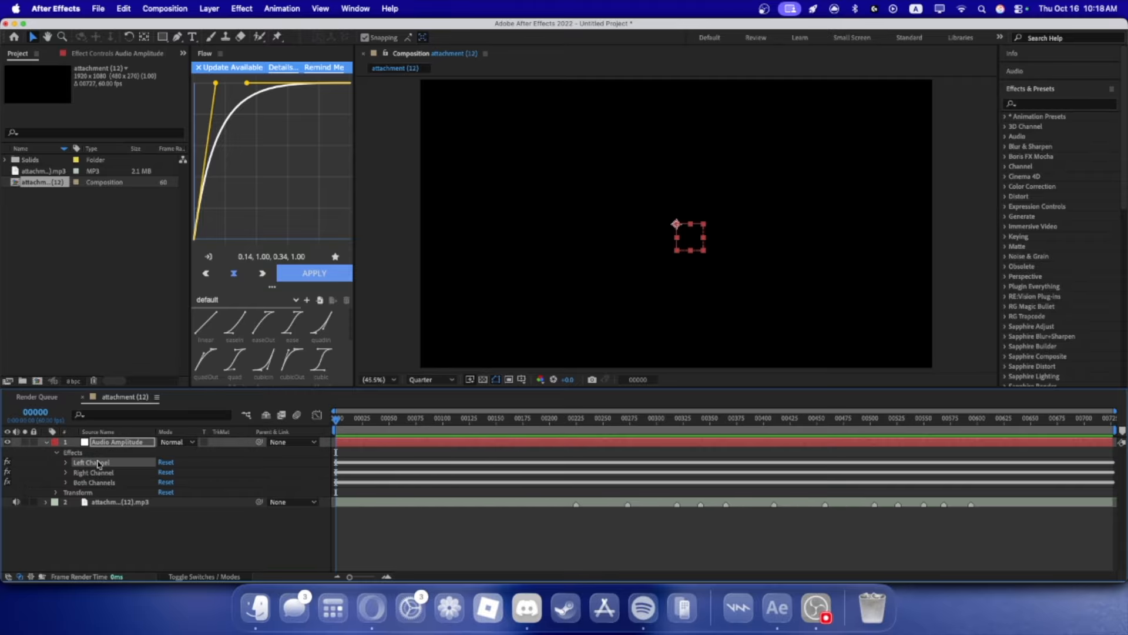
pyautogui.press('Delete')
pyautogui.press('Delete')
# - Display the Both Channels slider's keyframes in the Graph Editor
pyautogui.click(66, 463)
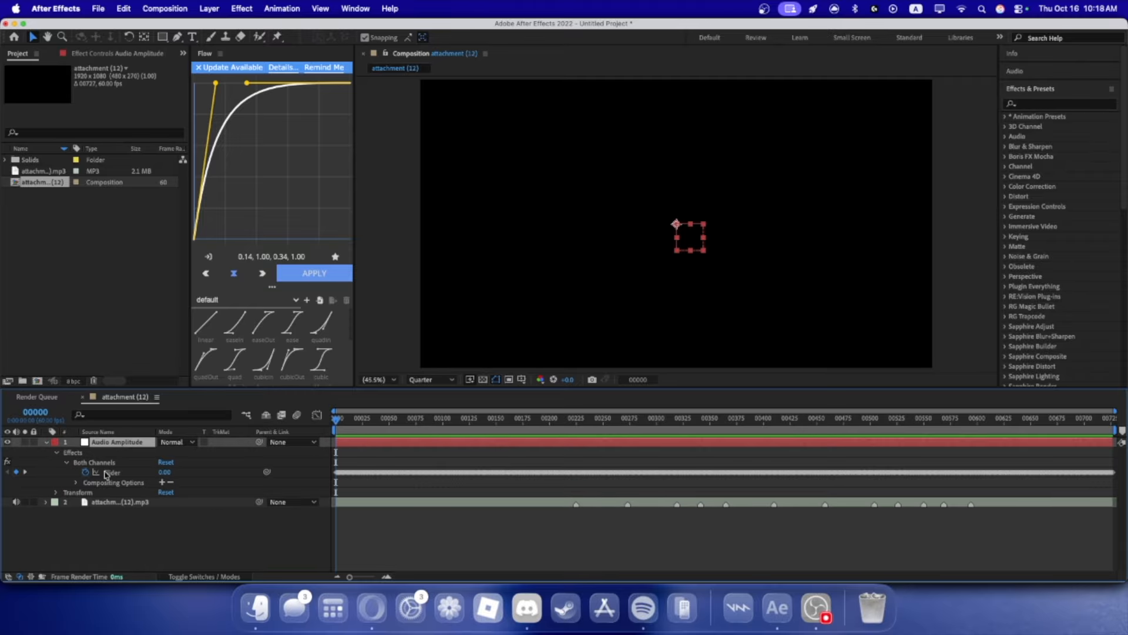
pyautogui.click(106, 472)
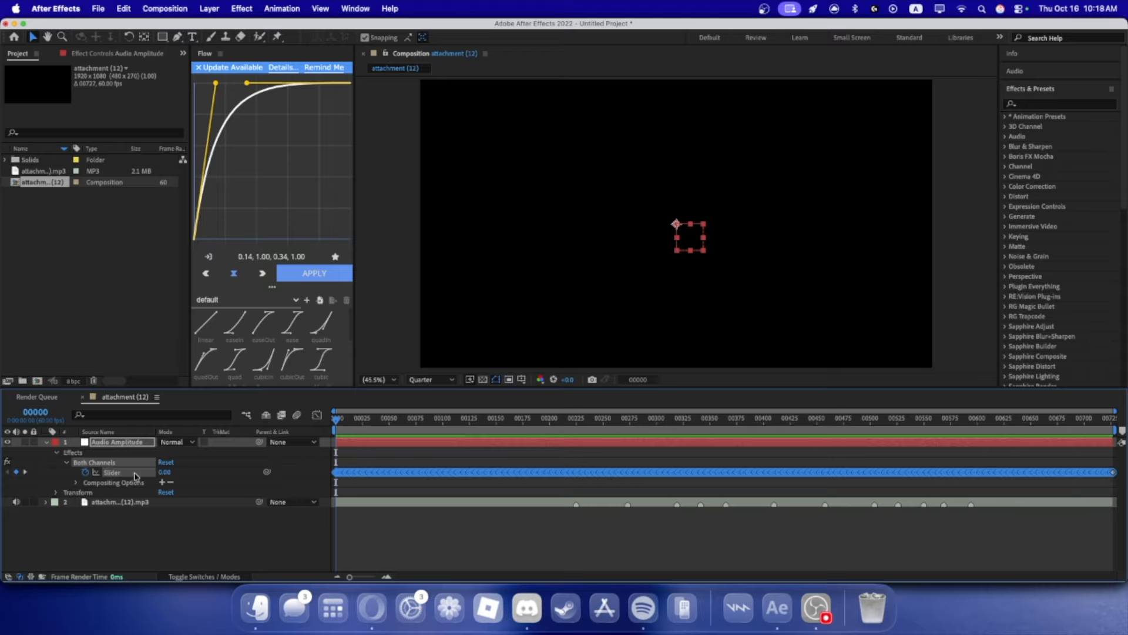
pyautogui.click(318, 415)
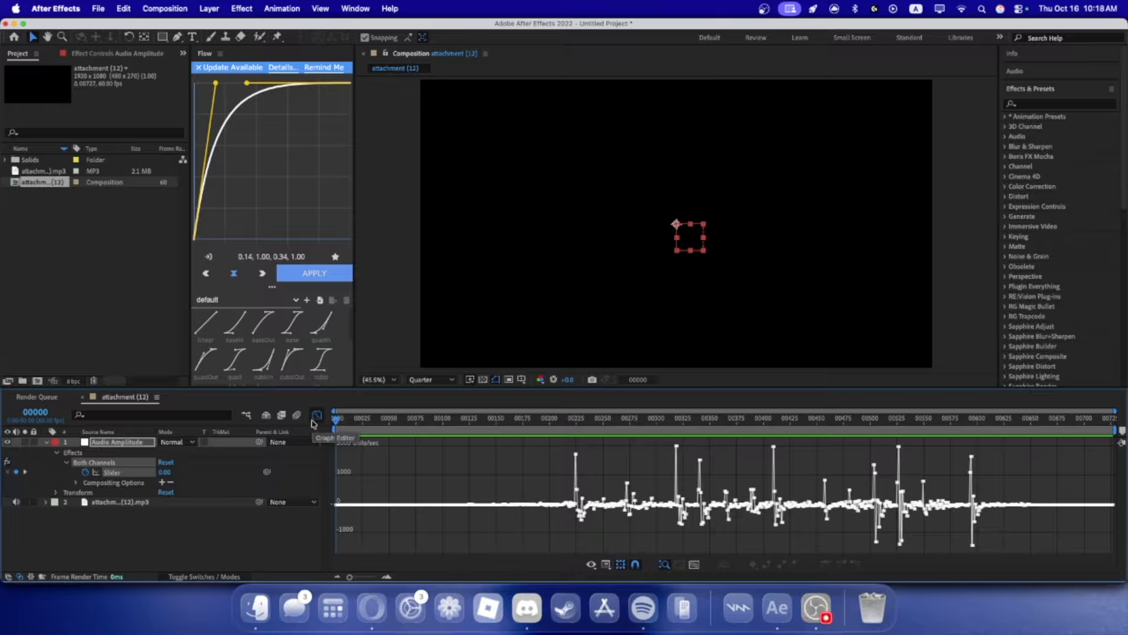
# - Add markers to the Audio Amplitude layer at the graph's peaks, starting at frame 225, and close the Graph Editor
pyautogui.click(575, 418)
pyautogui.moveTo(576, 421); pyautogui.dragTo(576, 479)
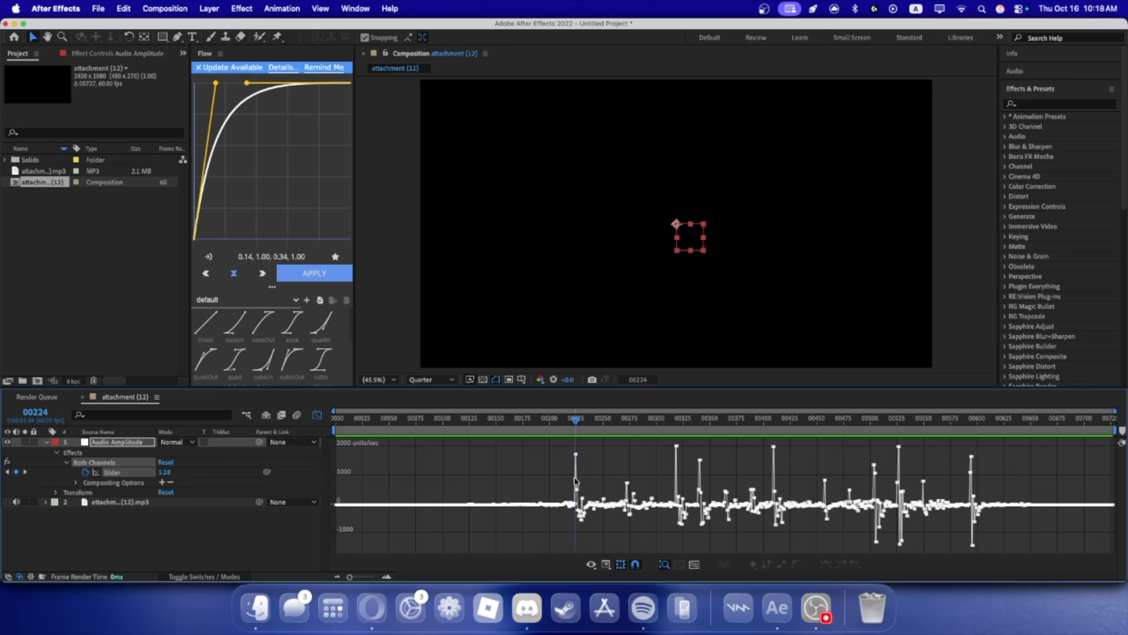
pyautogui.press('space')
pyautogui.press('space')
pyautogui.moveTo(696, 422); pyautogui.dragTo(578, 511)
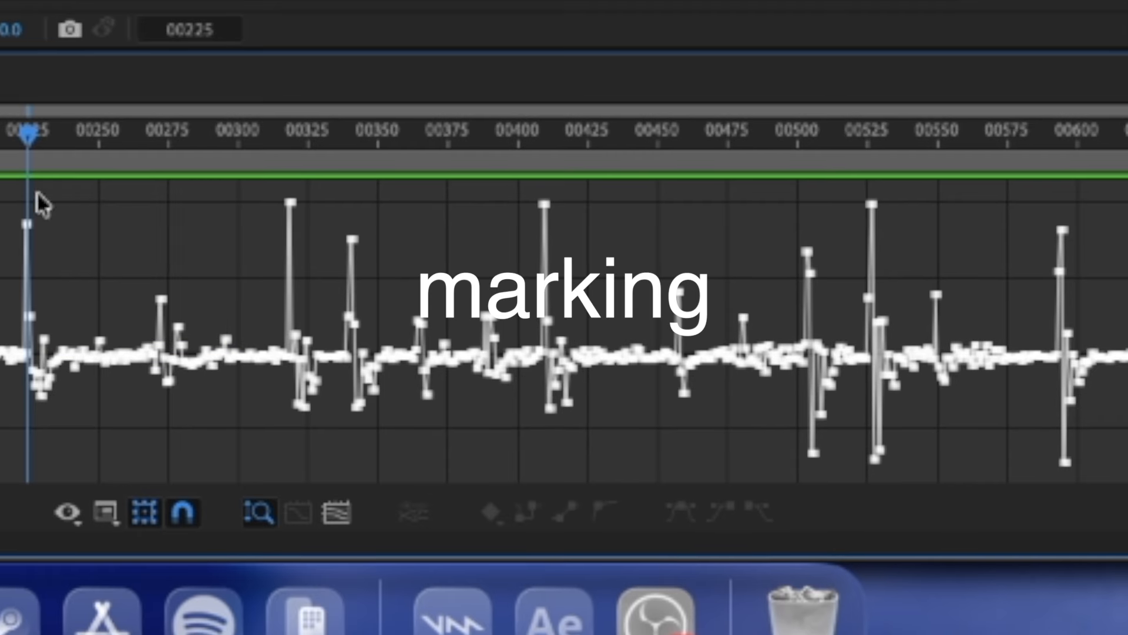
pyautogui.moveTo(578, 420); pyautogui.dragTo(775, 426)
pyautogui.moveTo(554, 156); pyautogui.dragTo(1127, 136)
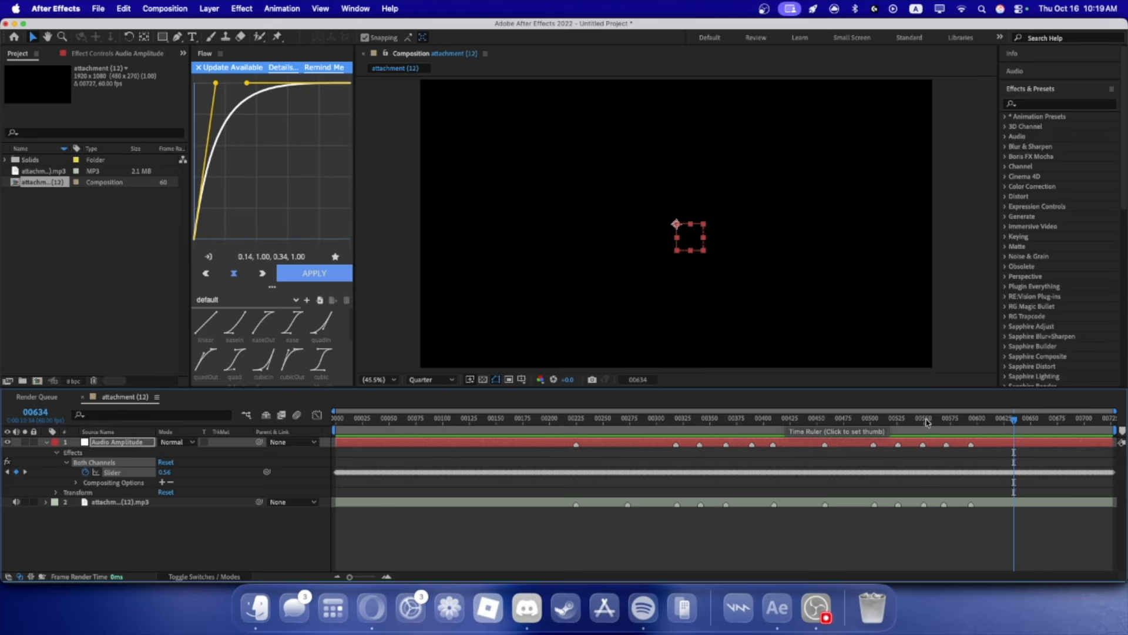
# - Scrub back through the marked peaks to frame 328 and delete the Audio Amplitude layer
pyautogui.moveTo(903, 419); pyautogui.dragTo(685, 462)
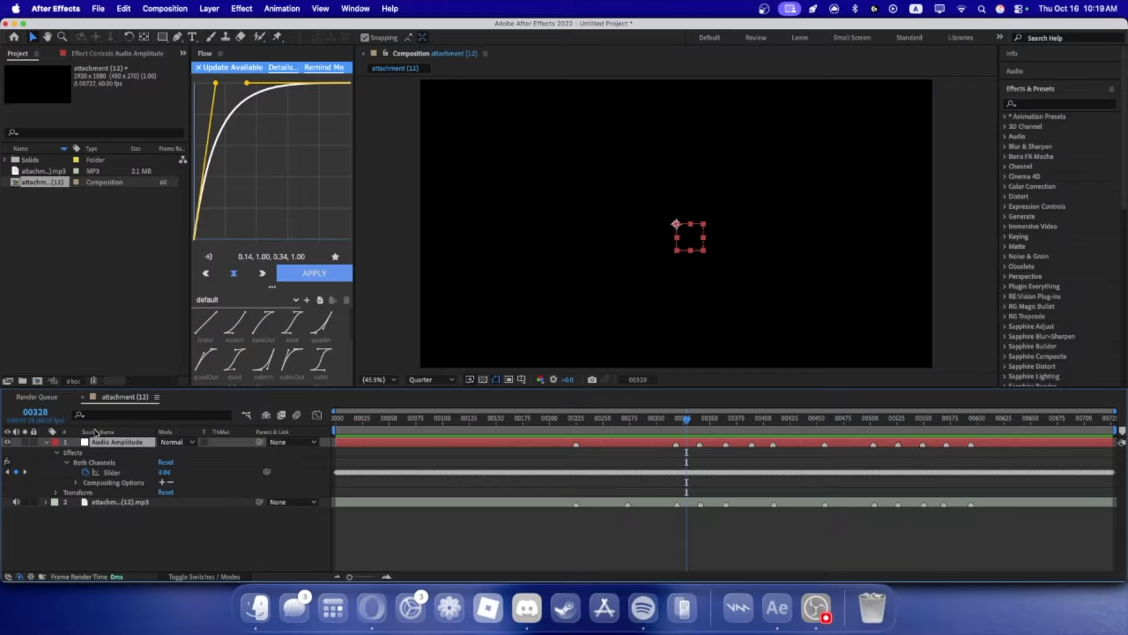
pyautogui.press('Delete')
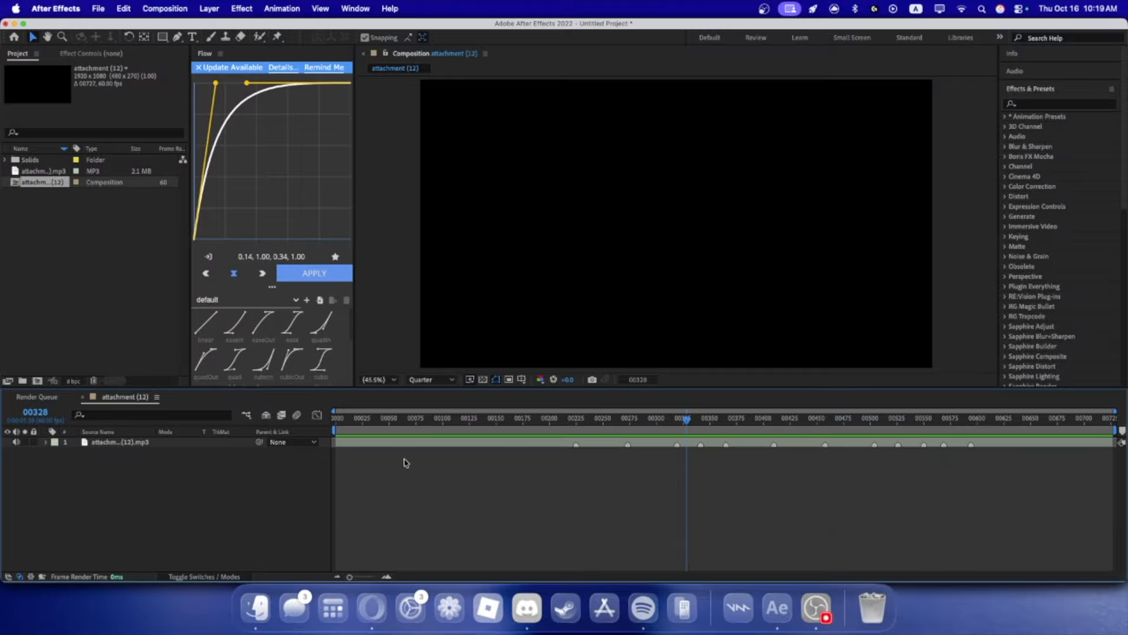
# - Jump back and forth between the audio layer's beat markers, finishing at the marker on frame 410
pyautogui.press('j')
pyautogui.press('j')
pyautogui.press('j')
pyautogui.press('k')
pyautogui.press('j')
pyautogui.press('k')
pyautogui.press('k')
pyautogui.press('k')
pyautogui.press('k')
pyautogui.press('k')
pyautogui.press('k')
pyautogui.press('k')
pyautogui.press('k')
pyautogui.press('k')
pyautogui.press('k')
pyautogui.press('k')
pyautogui.press('k')
pyautogui.press('j')
pyautogui.press('j')
pyautogui.press('j')
pyautogui.press('j')
pyautogui.press('j')
pyautogui.press('j')
pyautogui.press('j')
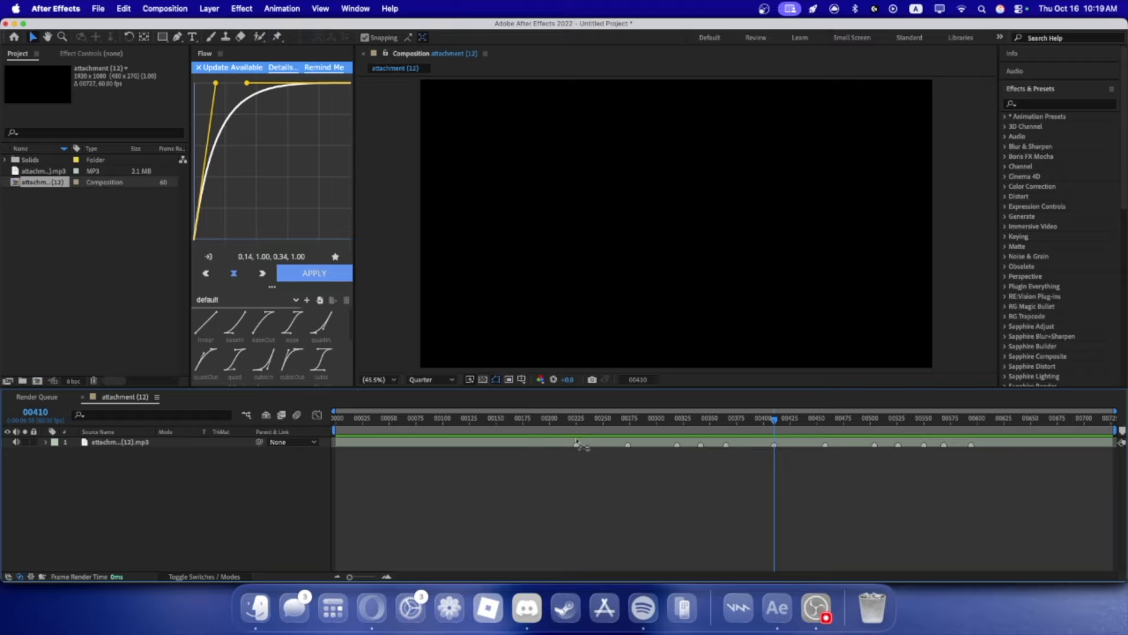
# - Step backward and forward through the audio layer's beat markers to review their positions, passing the marker at frame 341
pyautogui.press('j')
pyautogui.press('j')
pyautogui.press('j')
pyautogui.press('j')
pyautogui.press('j')
pyautogui.press('k')
pyautogui.press('k')
pyautogui.press('k')
pyautogui.press('k')
pyautogui.press('j')
pyautogui.press('j')
pyautogui.press('j')
pyautogui.press('k')
pyautogui.press('k')
pyautogui.press('k')
pyautogui.press('k')
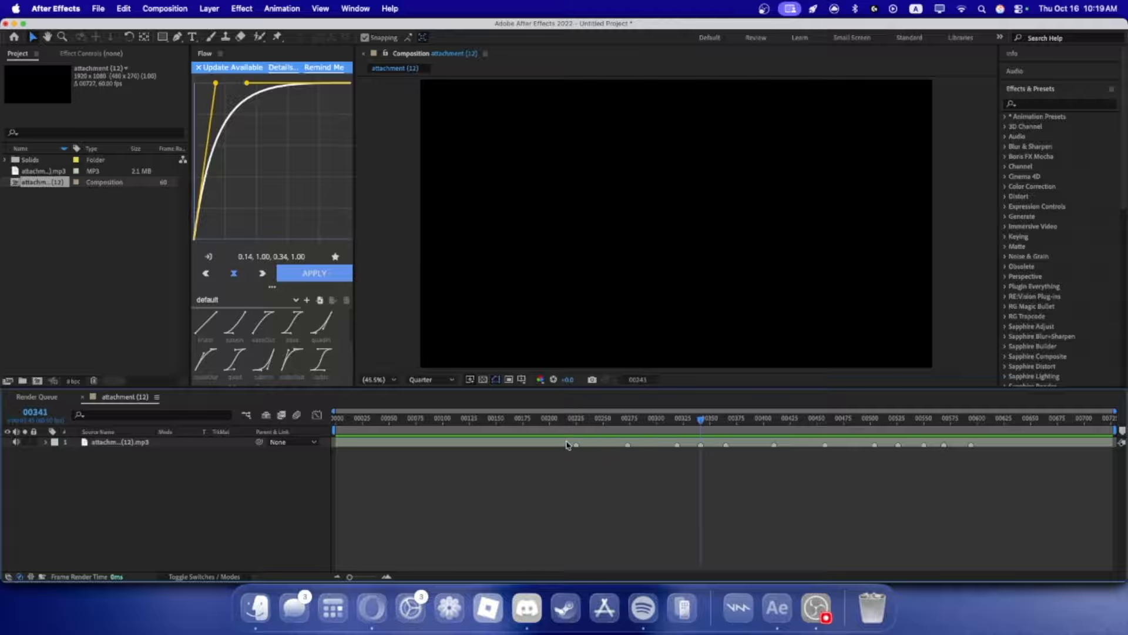
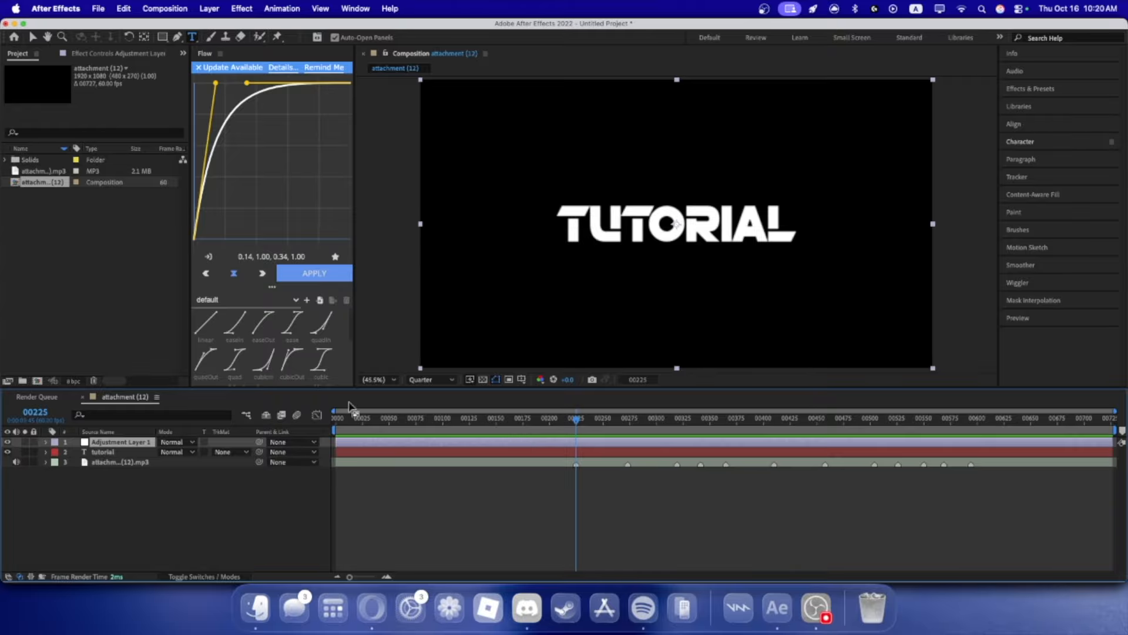
pyautogui.rightClick(22, 448)
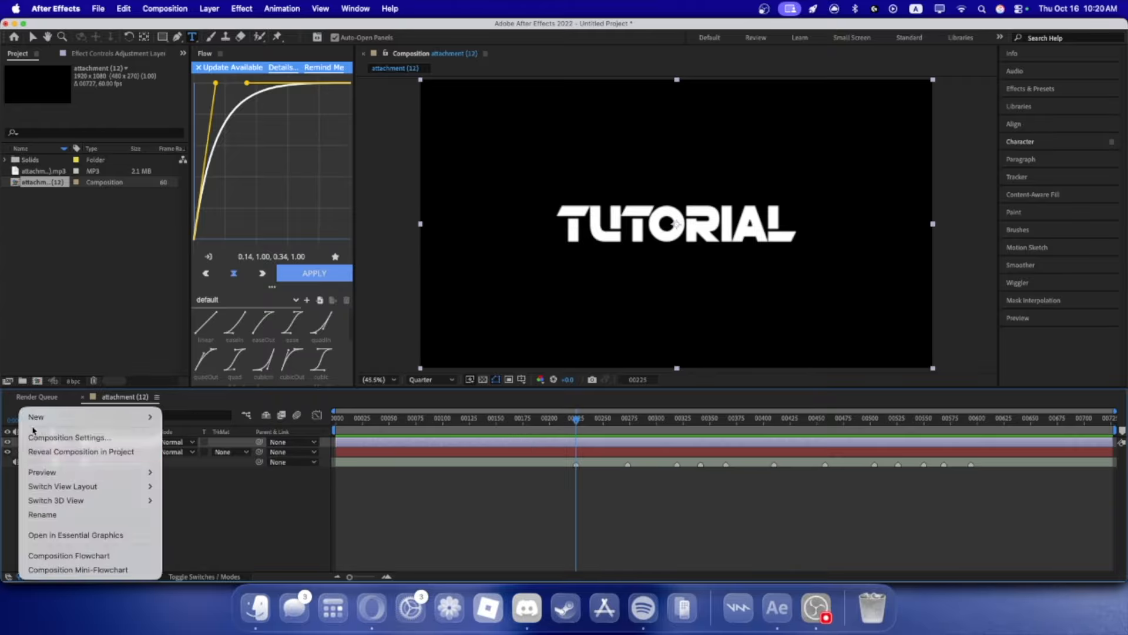
pyautogui.moveTo(37, 418)
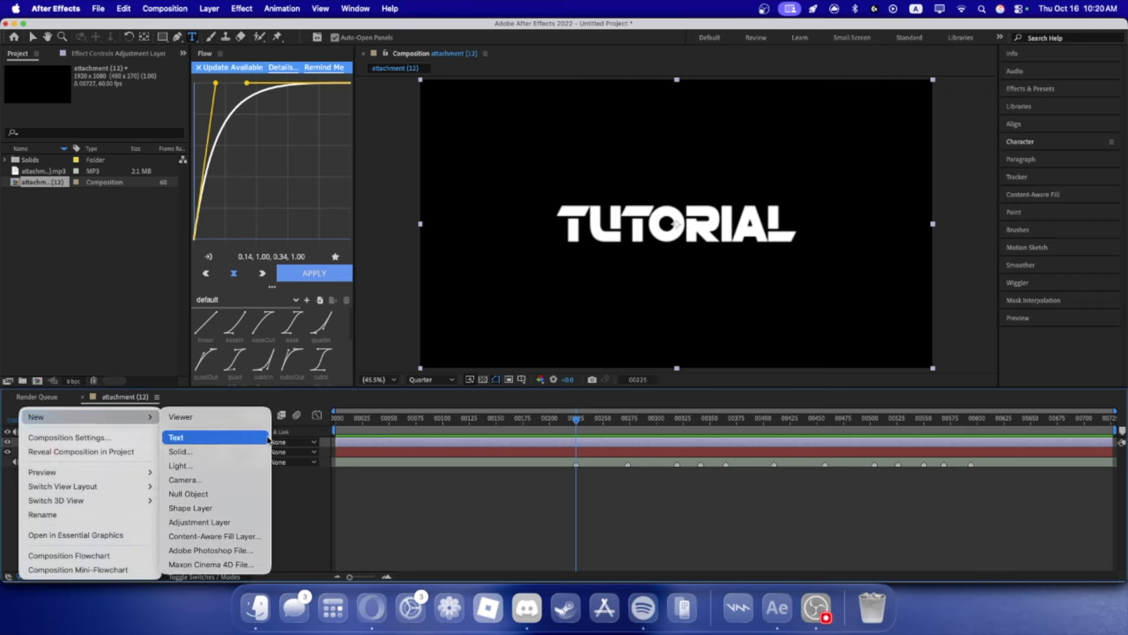
pyautogui.click(252, 522)
# - Apply the Sync user animation preset to Adjustment Layer 1
pyautogui.click(1031, 89)
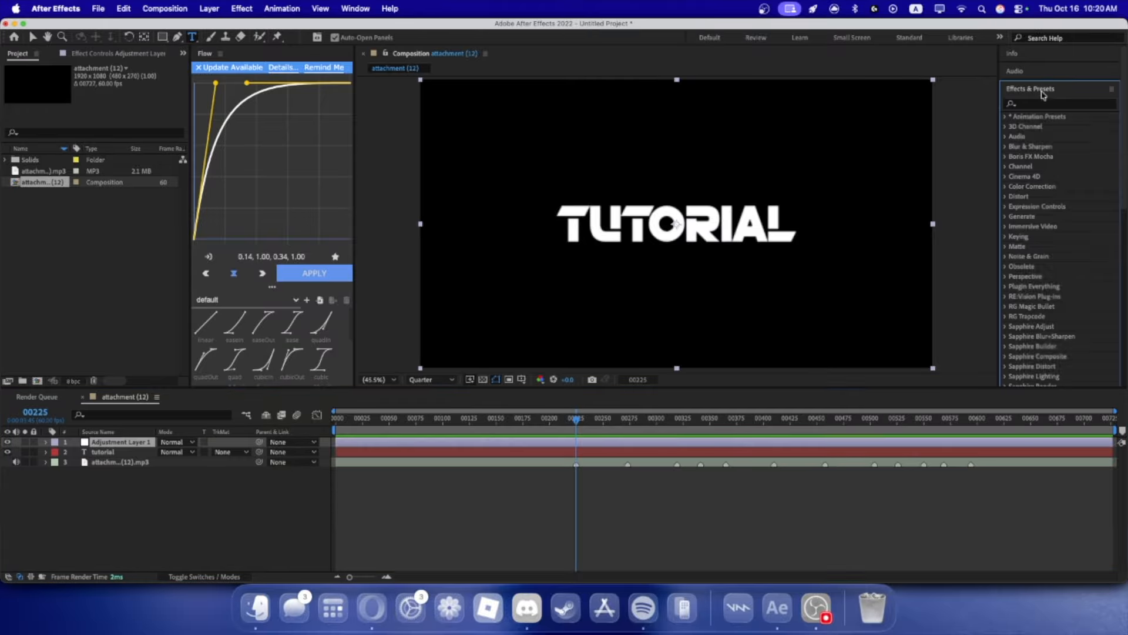
pyautogui.click(1022, 105)
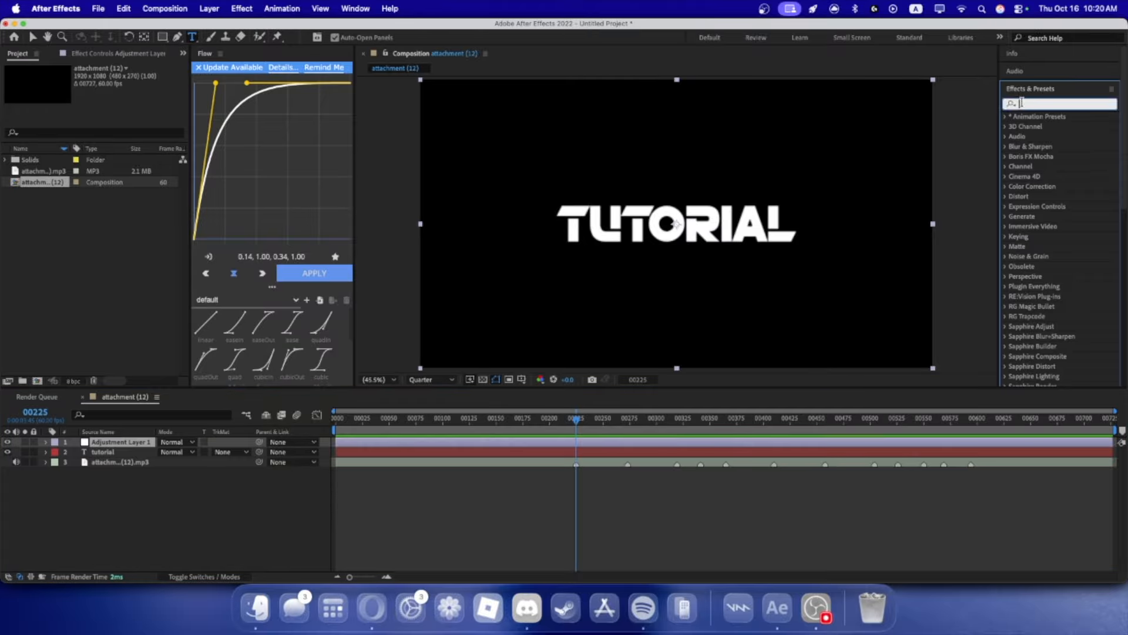
pyautogui.click(1006, 117)
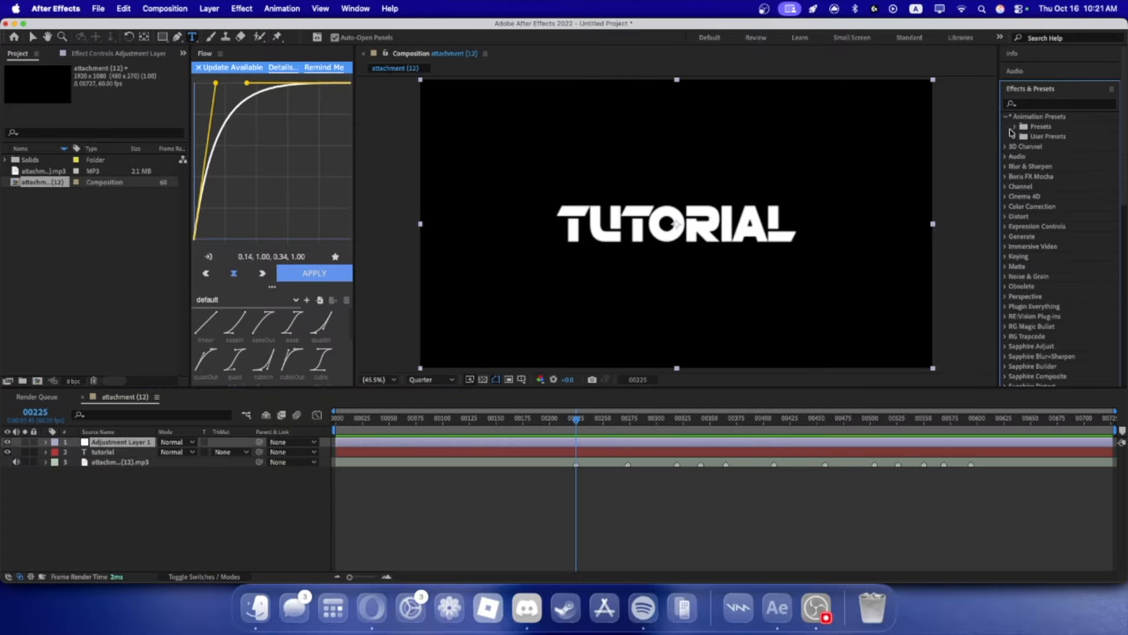
pyautogui.click(1015, 137)
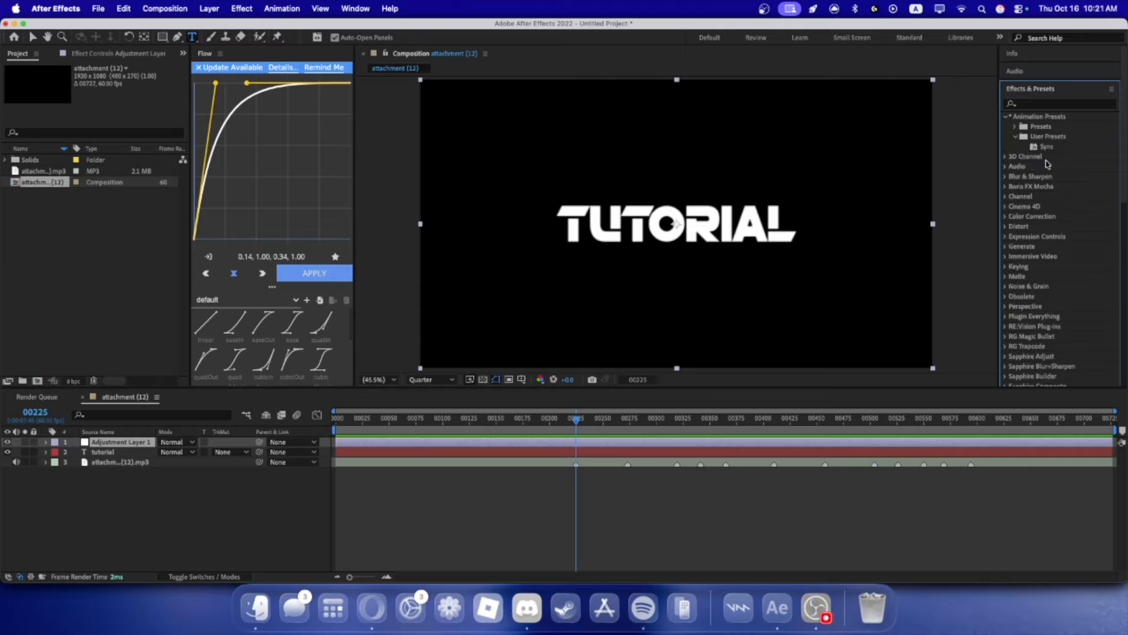
pyautogui.moveTo(1046, 146); pyautogui.dragTo(157, 423)
pyautogui.moveTo(1047, 146); pyautogui.dragTo(106, 444)
# - Try copying the preset's Scale, Amplitude and Amount keyframes from the first beat marker to the second and third markers
pyautogui.moveTo(605, 451); pyautogui.dragTo(534, 515)
pyautogui.press('super+c')
pyautogui.press('k')
pyautogui.press('k')
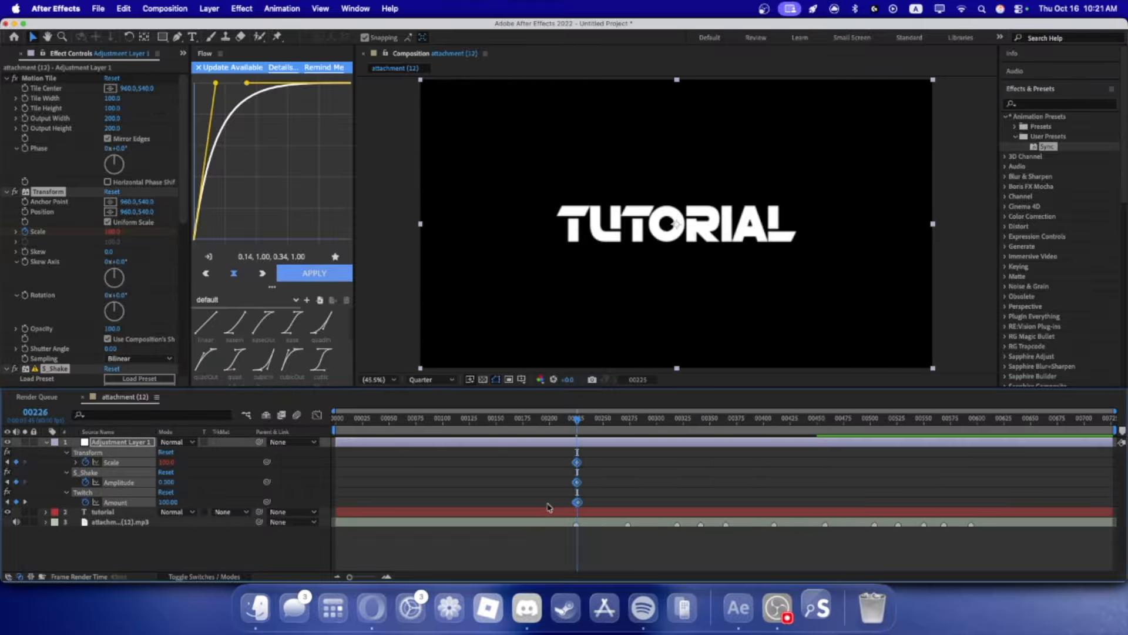
pyautogui.press('super+v')
pyautogui.press('k')
pyautogui.press('k')
pyautogui.press('super+v')
pyautogui.press('k')
pyautogui.press('super+v')
pyautogui.press('k')
pyautogui.press('super+v')
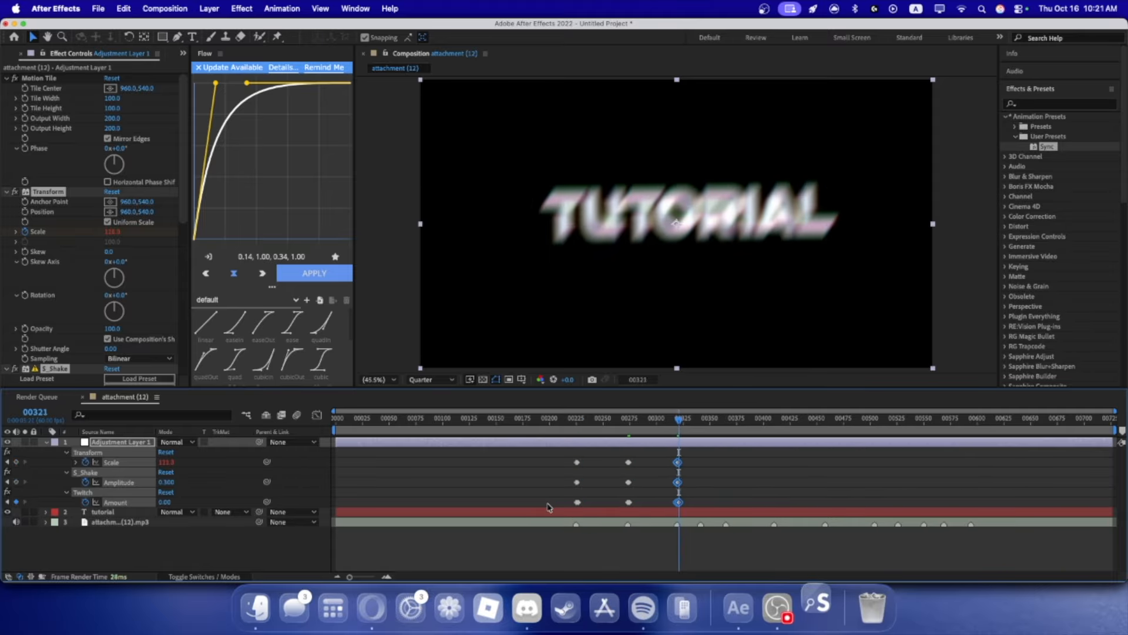
# - Try pasting the copied preset keyframes at the following beat markers, through frame 410 and beyond
pyautogui.press('k')
pyautogui.press('k')
pyautogui.press('j')
pyautogui.press('super+v')
pyautogui.press('k')
pyautogui.press('super+v')
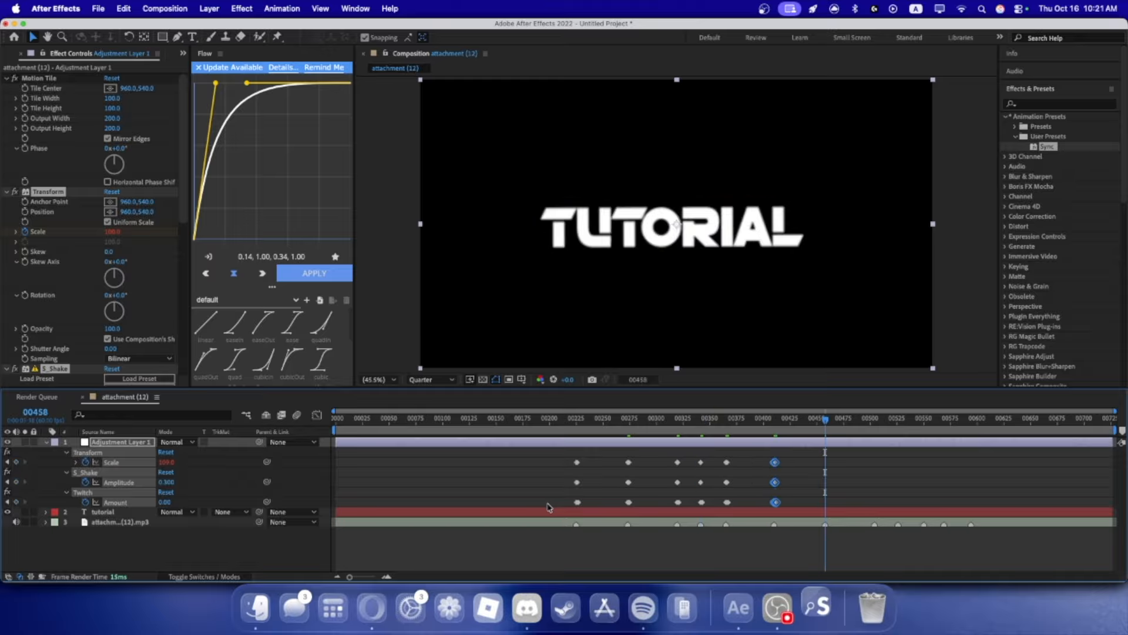
pyautogui.press('k')
pyautogui.press('super+v')
pyautogui.press('k')
pyautogui.press('super+v')
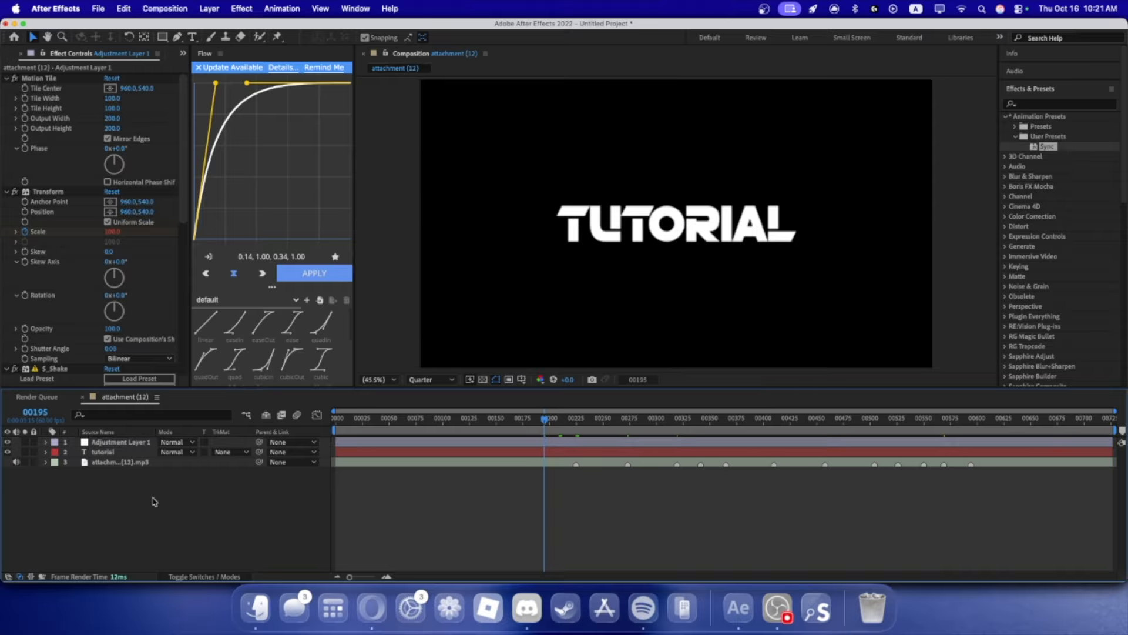
# - Reveal the adjustment layer's keyframes and copy the Scale, Amplitude and Amount set from frame 225 to the marker at frame 273
pyautogui.press('u')
pyautogui.moveTo(616, 454); pyautogui.dragTo(527, 510)
pyautogui.press('k')
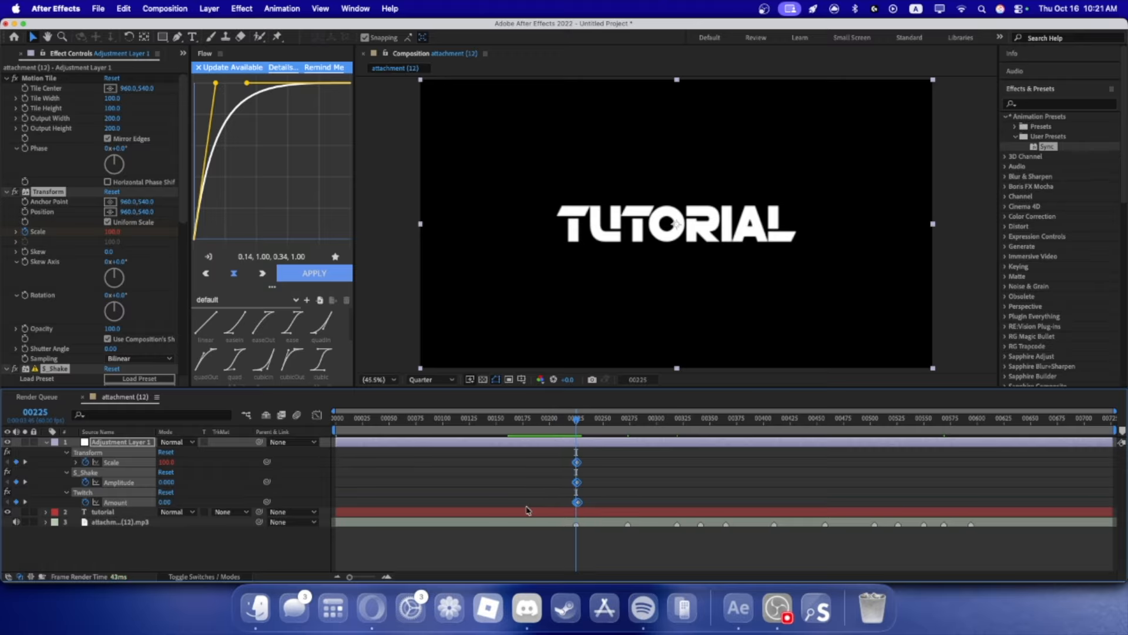
pyautogui.moveTo(556, 457); pyautogui.dragTo(608, 511)
pyautogui.press('k')
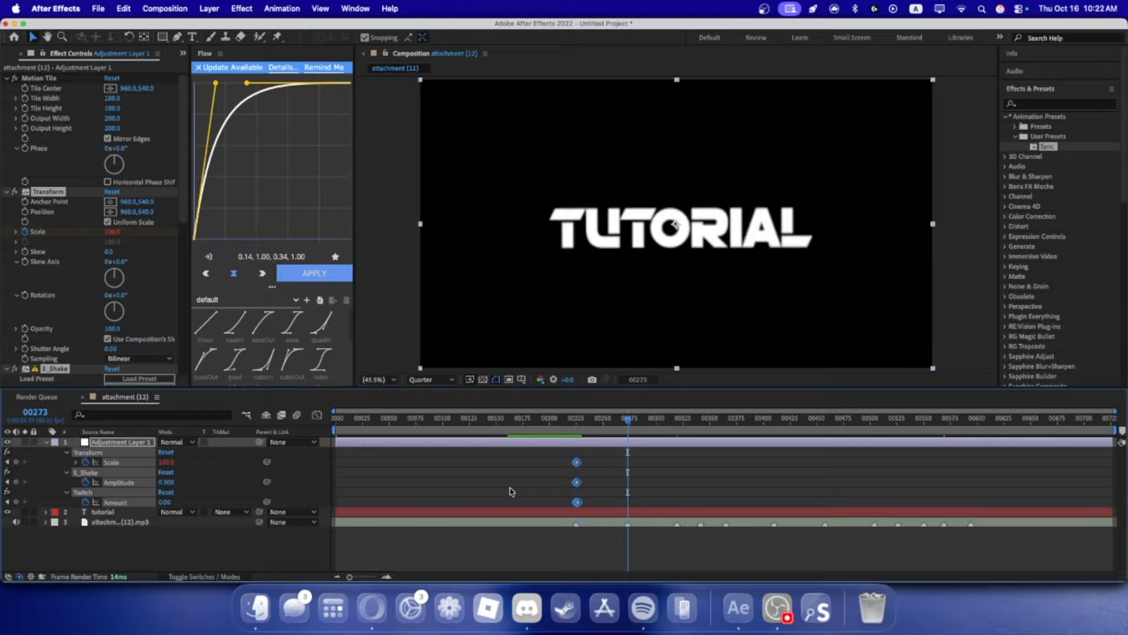
pyautogui.hotkey('ctrl', 'v')
pyautogui.press('k')
pyautogui.hotkey('ctrl', 'v')
pyautogui.press('k')
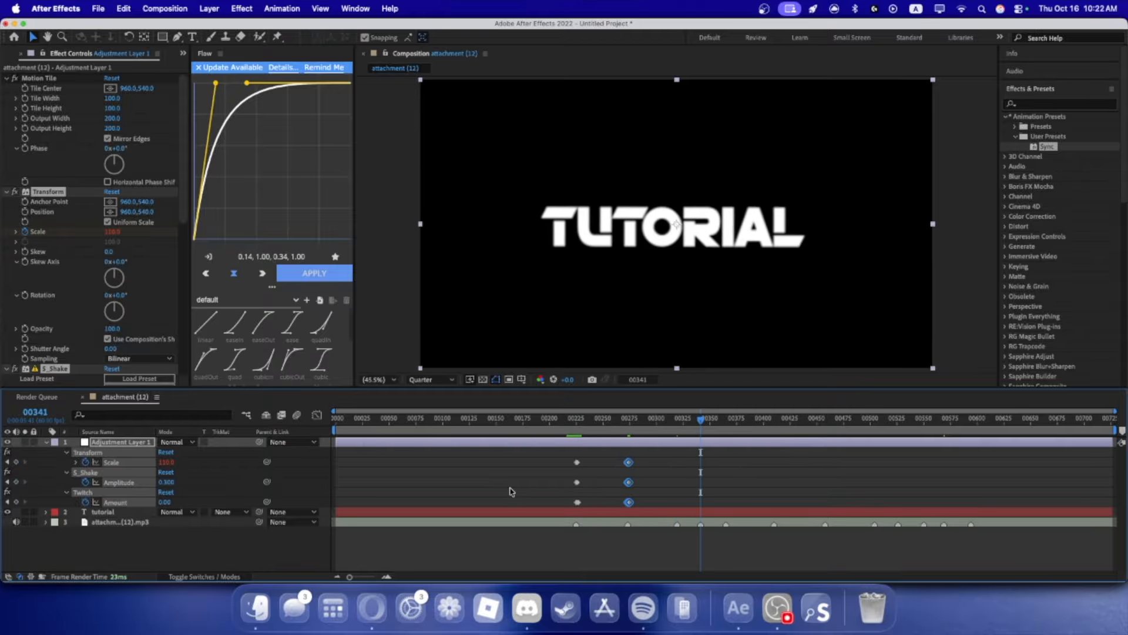
# - Paste the copied keyframes at the next five beat markers, from the third marker through frame 458
pyautogui.press('j')
pyautogui.press('k')
pyautogui.hotkey('ctrl', 'v')
pyautogui.press('k')
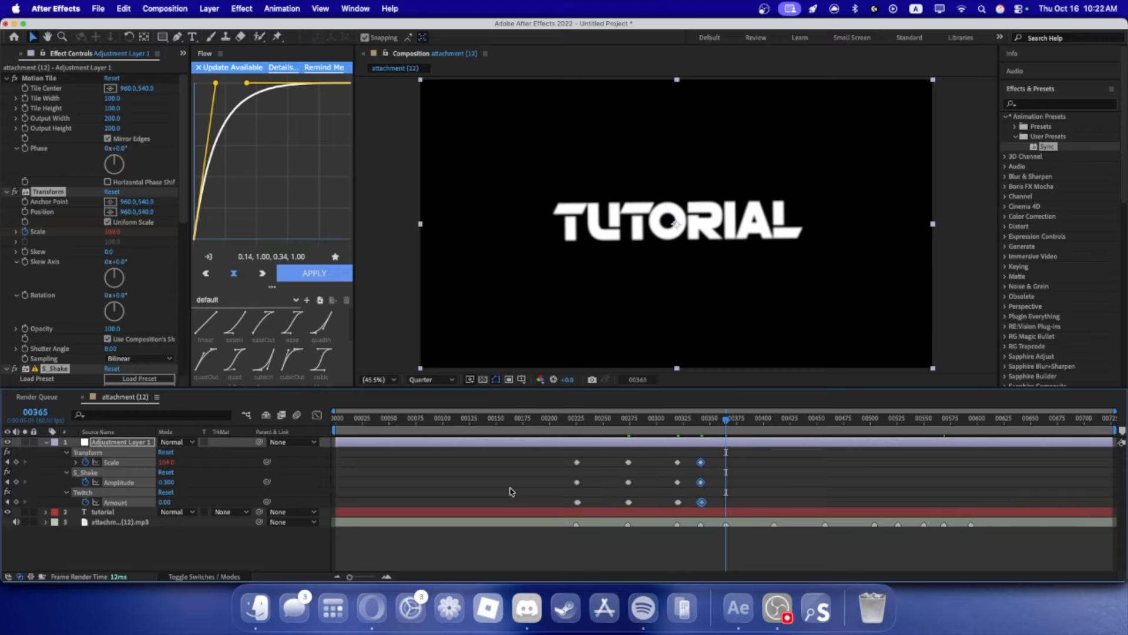
pyautogui.hotkey('ctrl', 'v')
pyautogui.press('k')
pyautogui.hotkey('ctrl', 'v')
pyautogui.press('k')
pyautogui.hotkey('ctrl', 'v')
pyautogui.press('k')
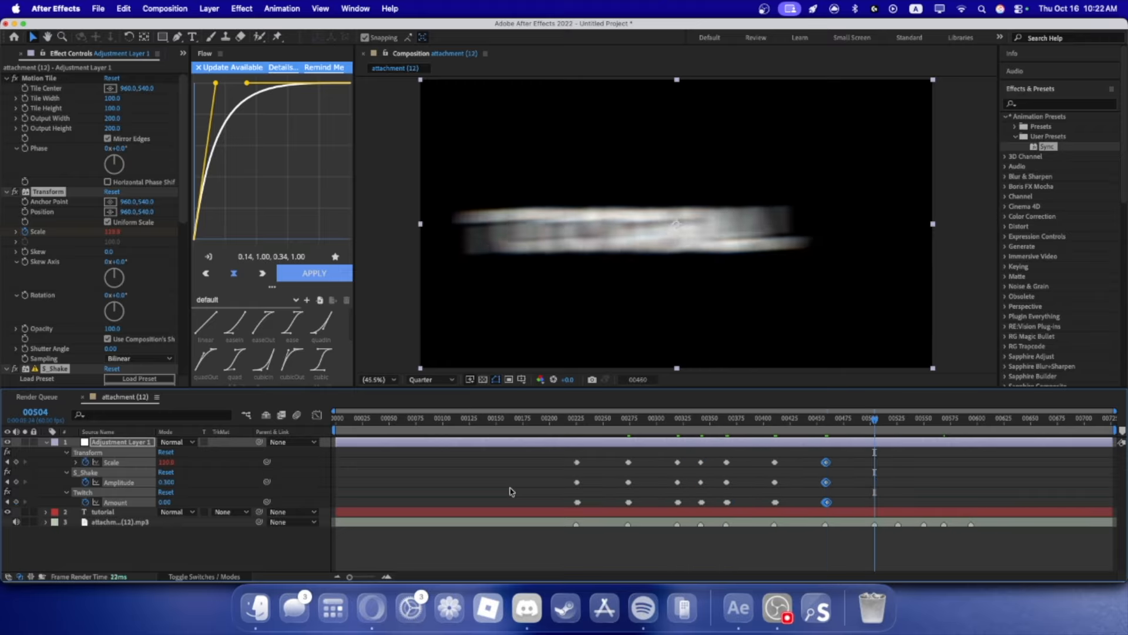
# - Paste the copied keyframes at the remaining five beat markers, from frame 504 to the last marker
pyautogui.hotkey('ctrl', 'v')
pyautogui.press('k')
pyautogui.hotkey('ctrl', 'v')
pyautogui.press('k')
pyautogui.hotkey('ctrl', 'v')
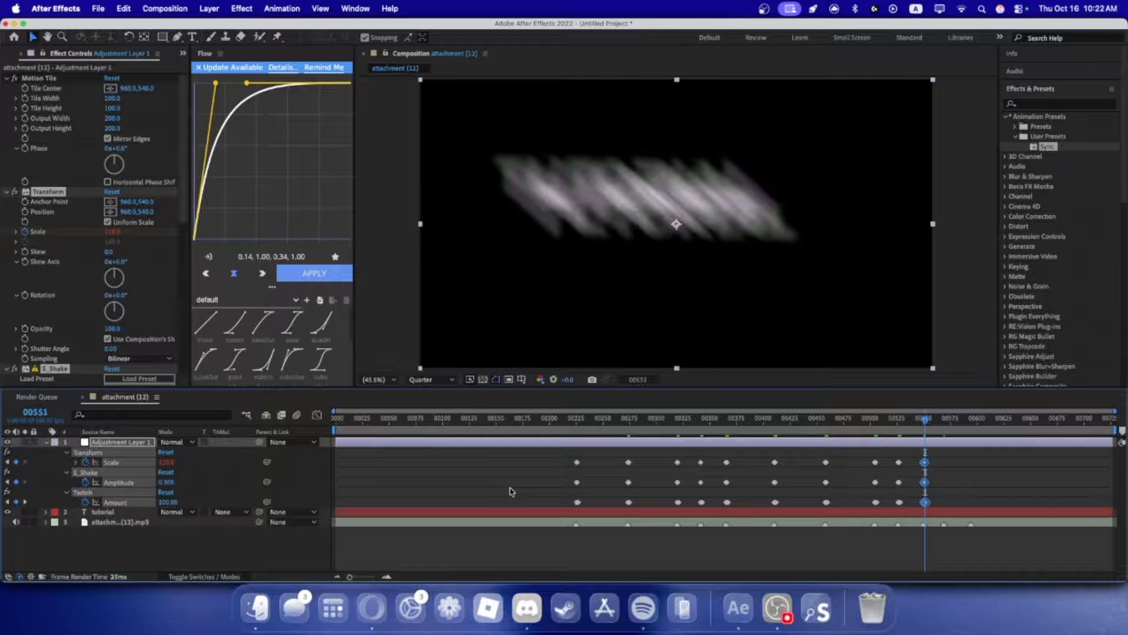
pyautogui.press('k')
pyautogui.press('super+v')
pyautogui.press('k')
pyautogui.press('super+v')
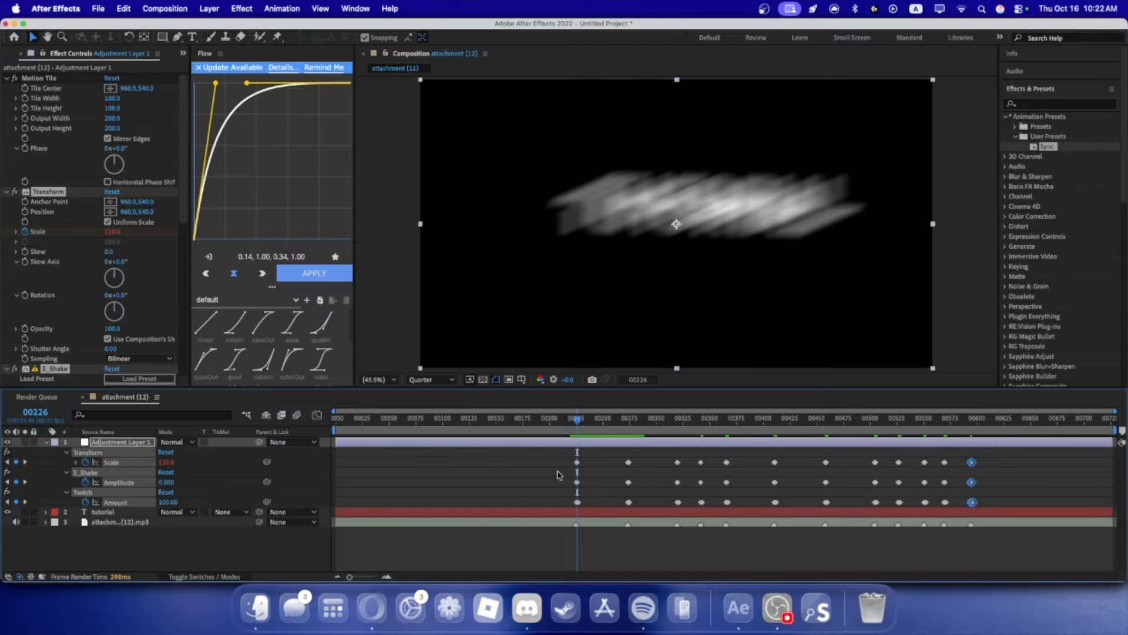
# - Save the project as tutorial in the Downloads folder
pyautogui.press('super+s')
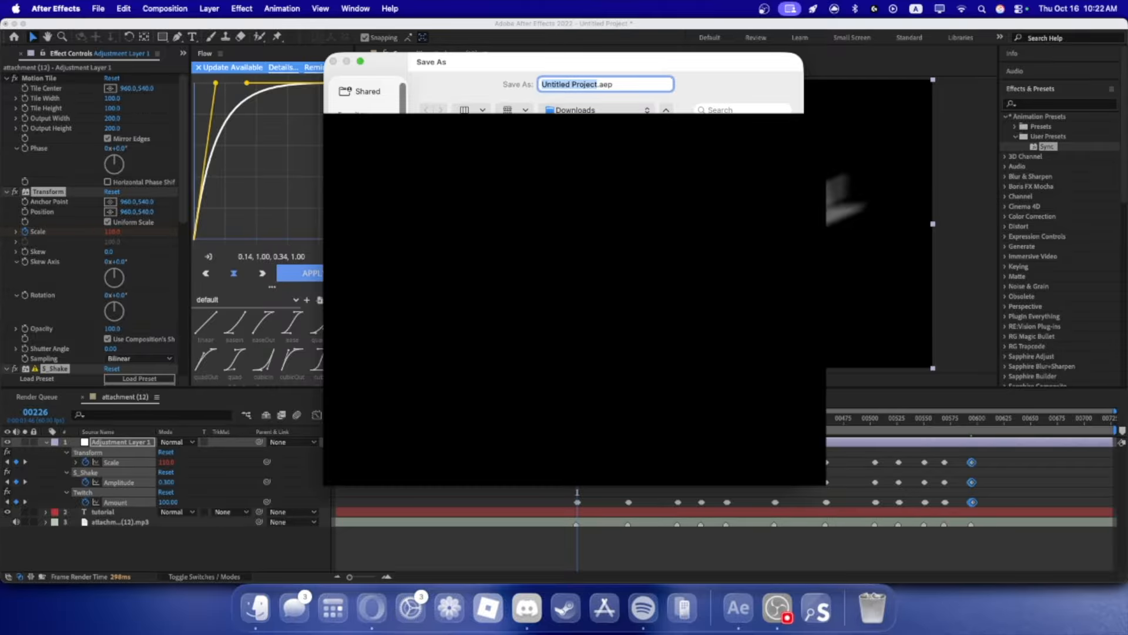
pyautogui.write('tutorial')
pyautogui.press('Return')
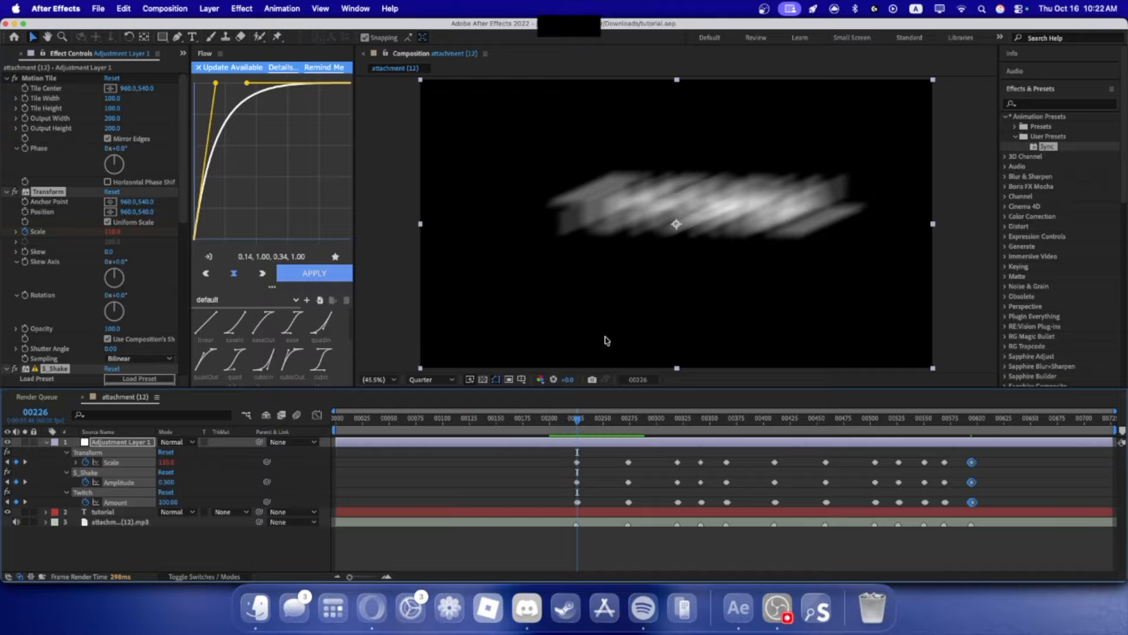
# - Preview the beat-synced text animation from frame 175, then stop and go to frame 214
pyautogui.moveTo(572, 420); pyautogui.dragTo(522, 421)
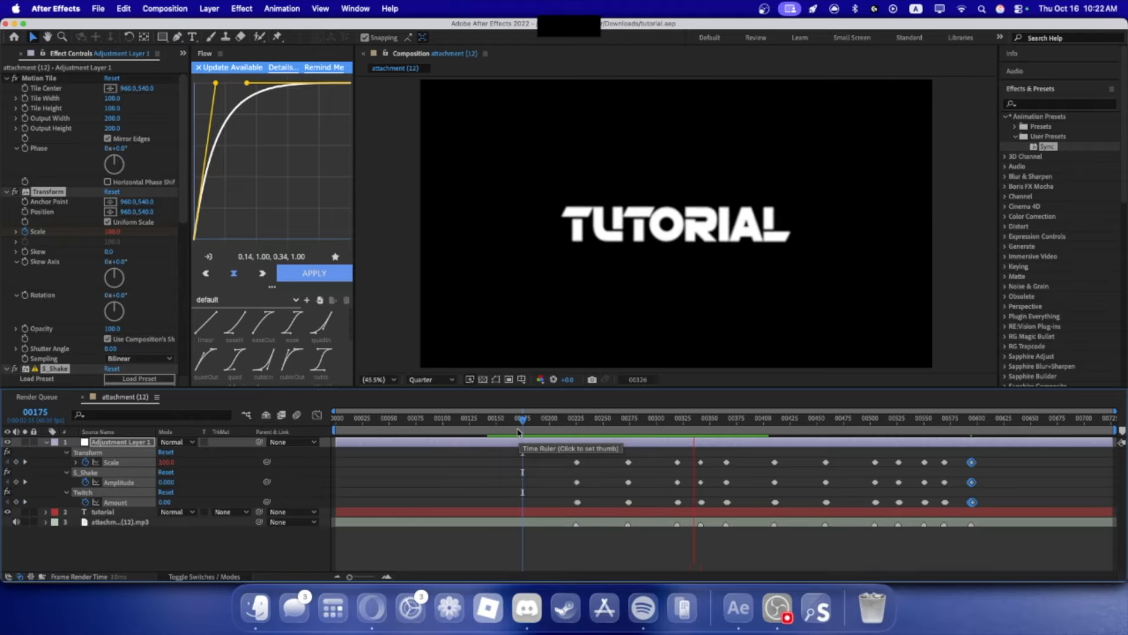
pyautogui.press('space')
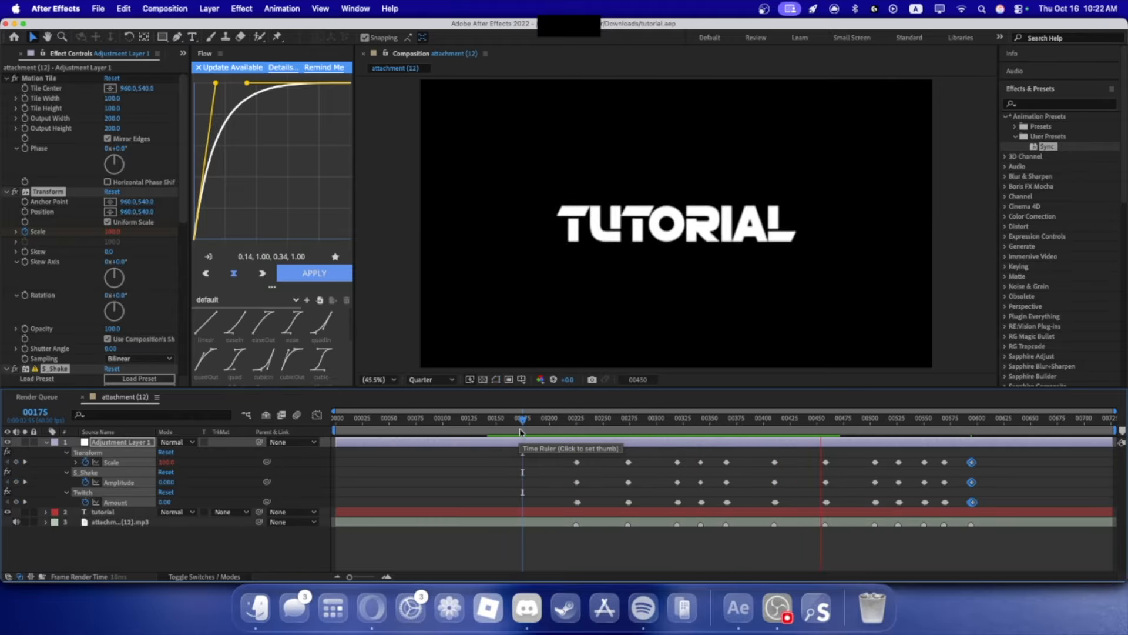
pyautogui.click(565, 436)
# - Set Tilt Rand Amp to 0 in the Tilt Shake settings of the adjustment layer's S_Shake effect
pyautogui.scroll(-8, 30, 305)
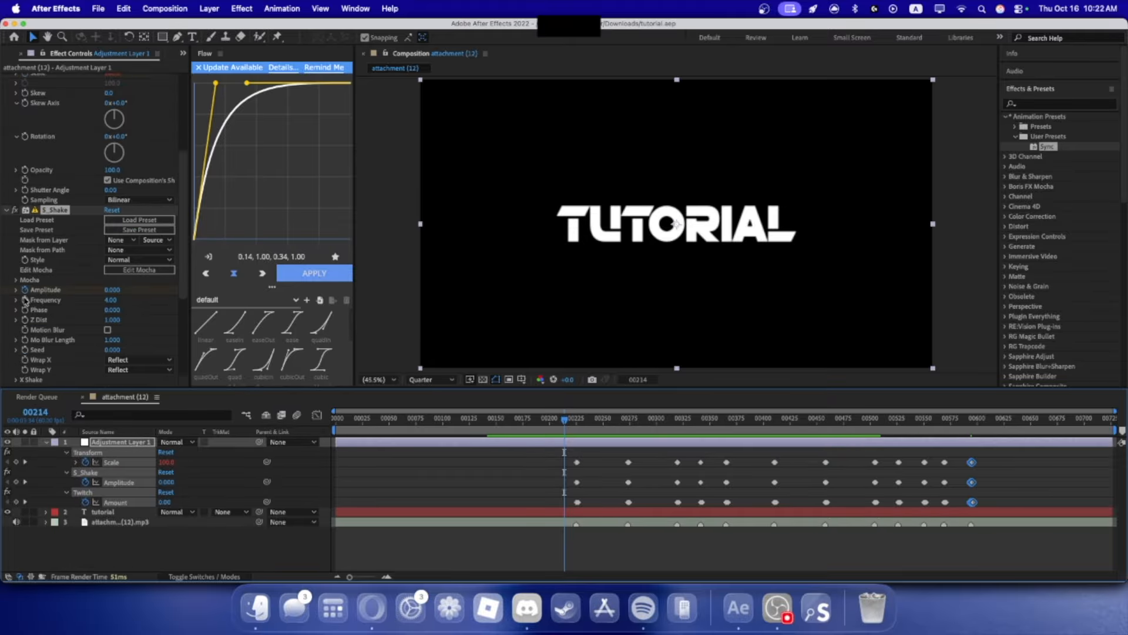
pyautogui.click(16, 305)
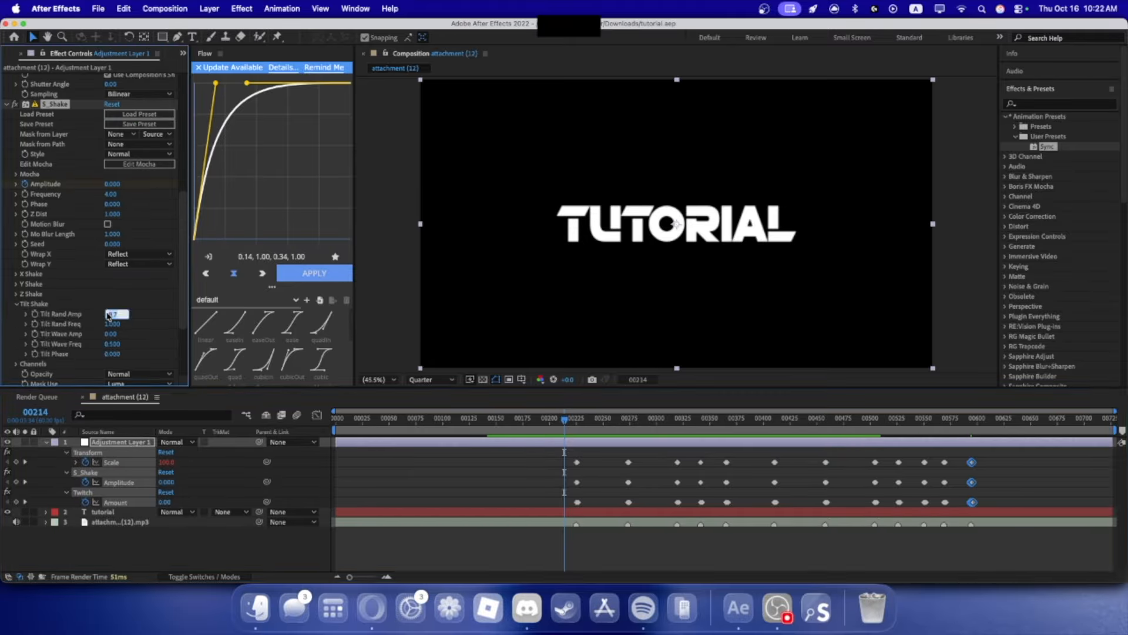
pyautogui.write('0')
pyautogui.click(140, 324)
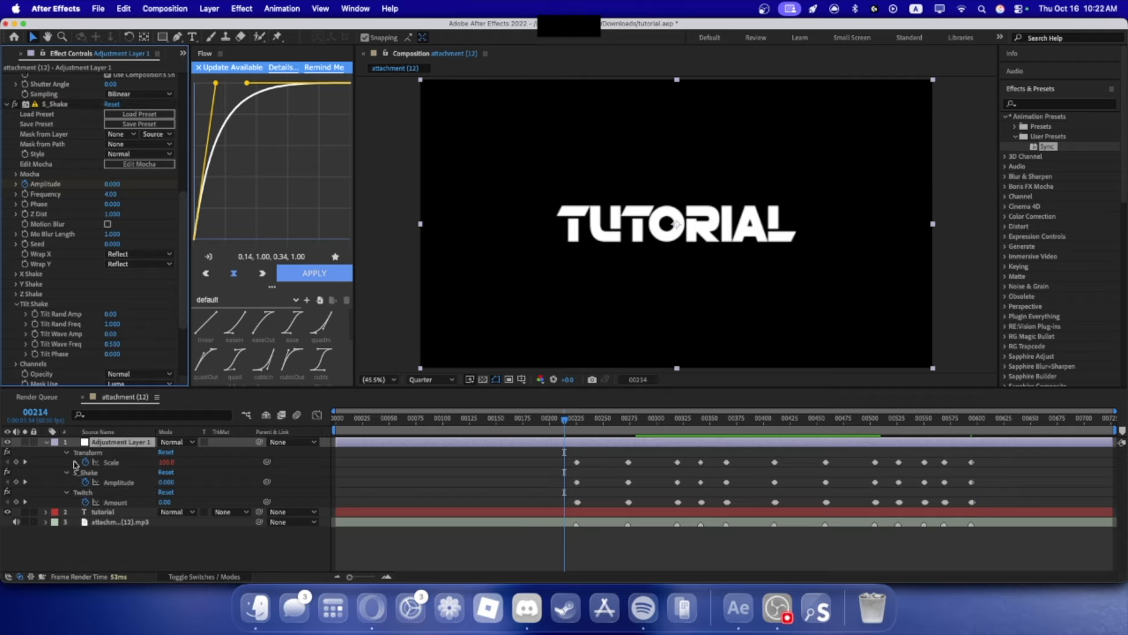
# - Change amp to .07 in the adjustment layer's Transform Scale expression and preview the result from frame 214
pyautogui.click(75, 463)
pyautogui.click(373, 470)
pyautogui.click(372, 468)
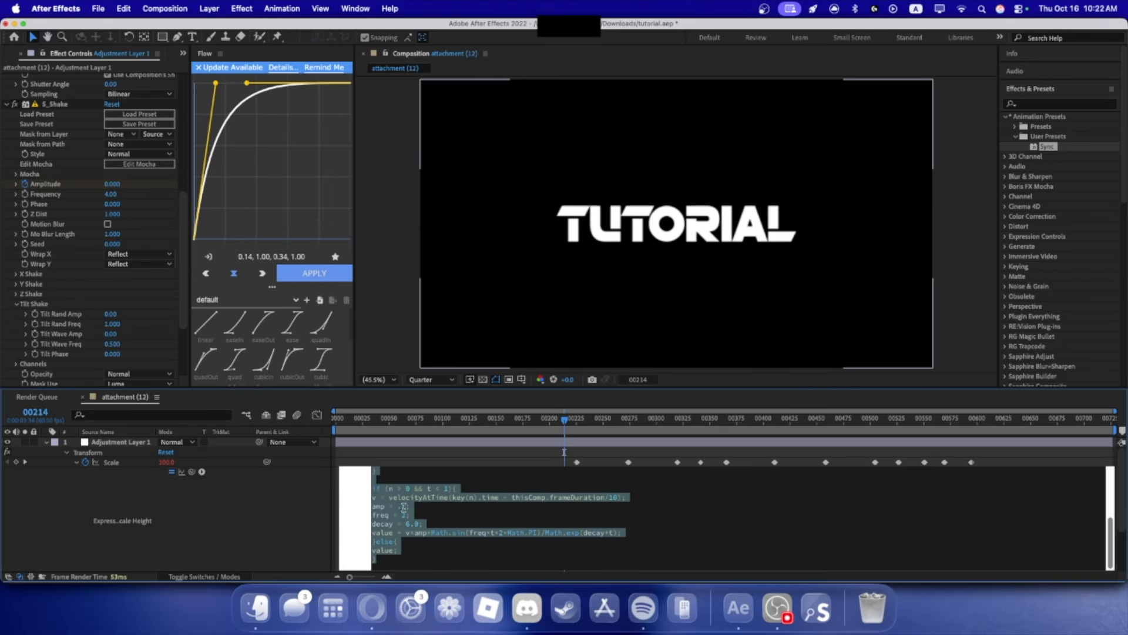
pyautogui.click(404, 507)
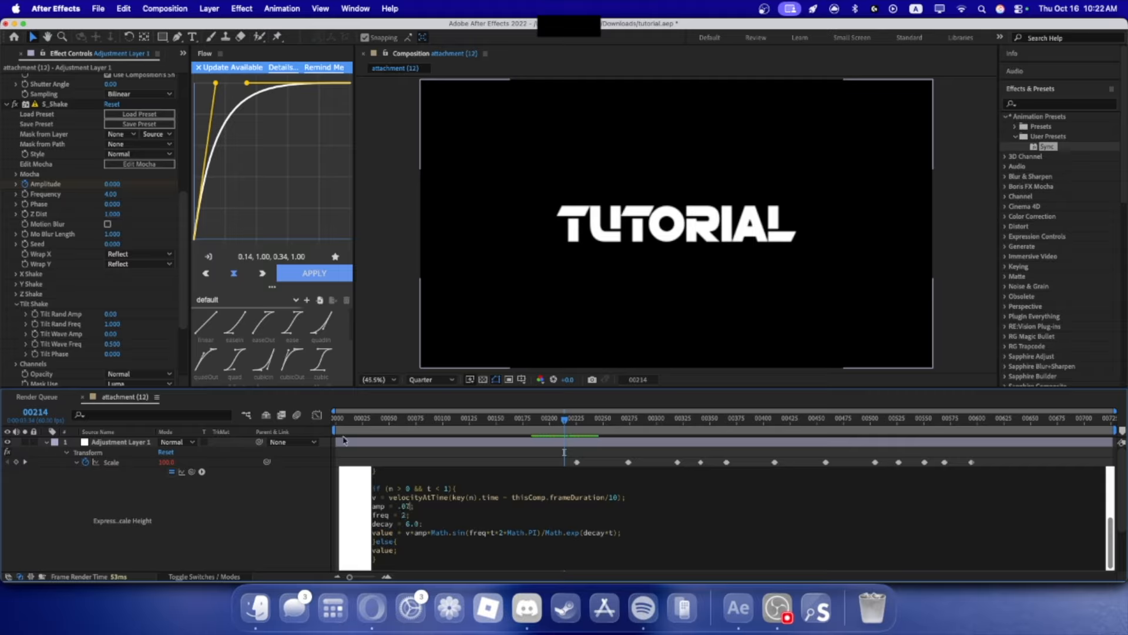
pyautogui.click(566, 423)
pyautogui.press('space')
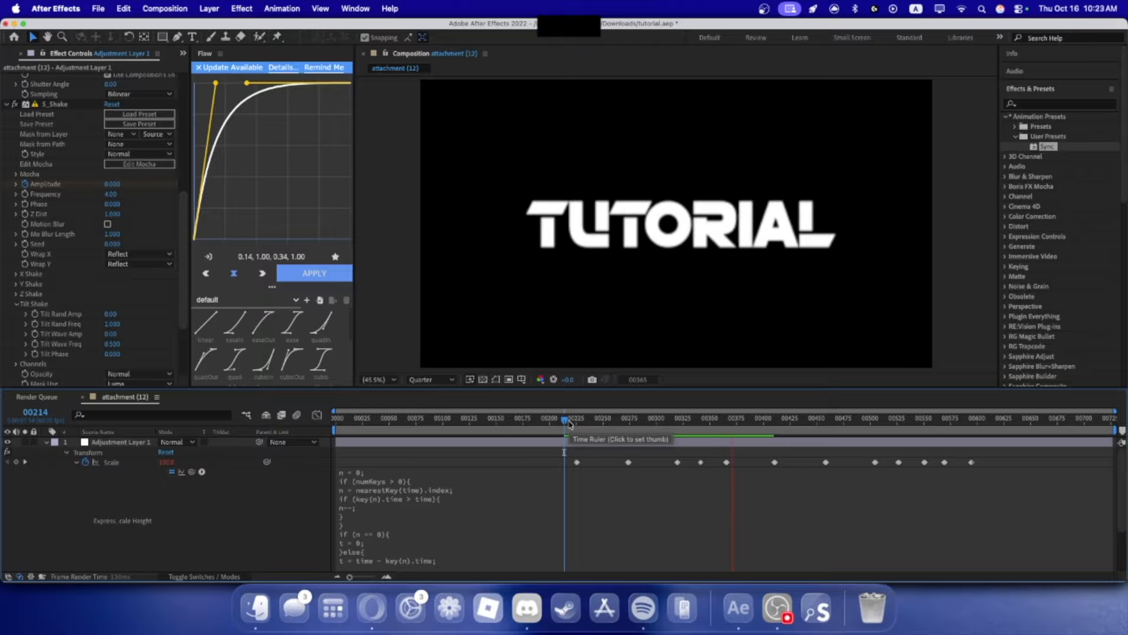
# - Go to frame 226 and set Slide Amount to 10 in the Twitch effect's Slide operator controls
pyautogui.moveTo(569, 424); pyautogui.dragTo(578, 425)
pyautogui.scroll(-4, 49, 302)
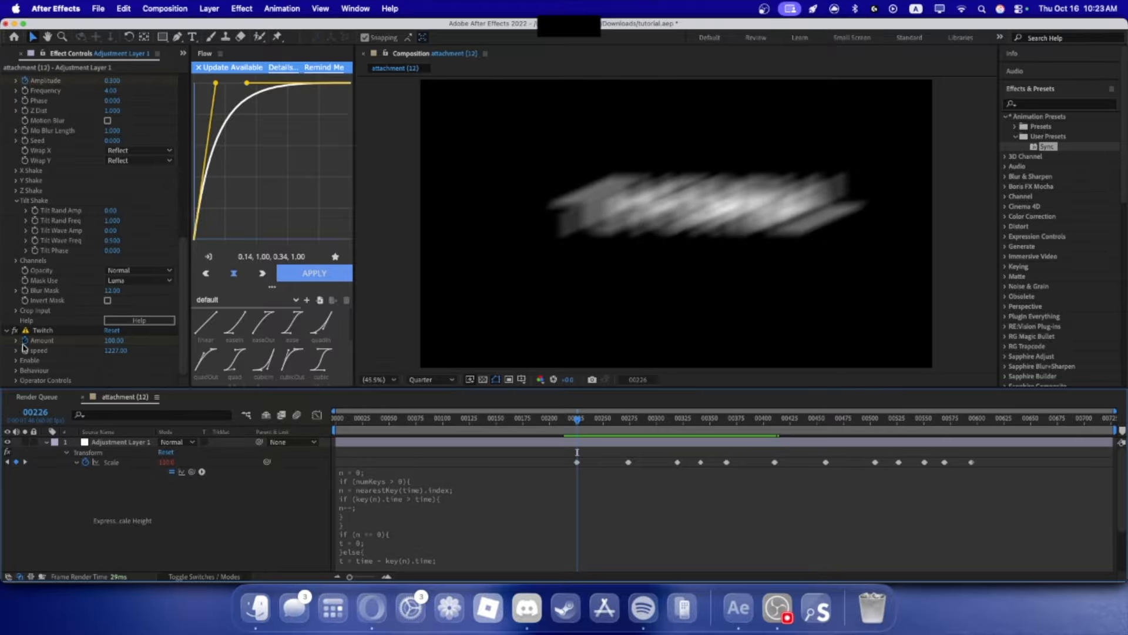
pyautogui.click(16, 380)
pyautogui.click(25, 370)
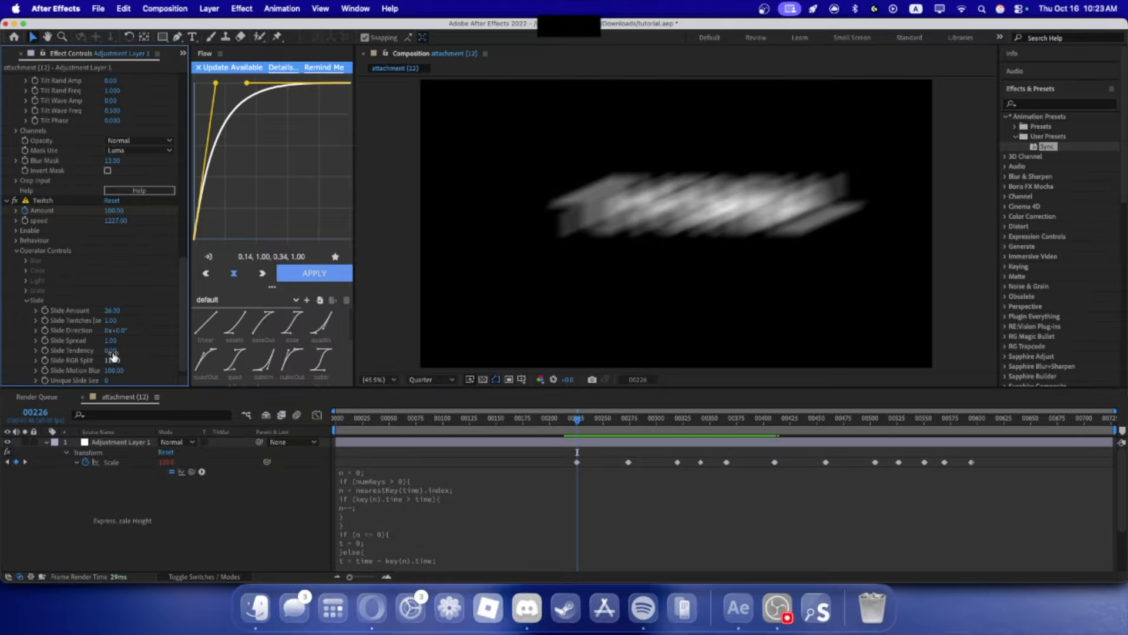
pyautogui.moveTo(116, 313)
pyautogui.mouseDown()
pyautogui.moveTo(101, 319)
pyautogui.moveTo(111, 319)
pyautogui.mouseUp()
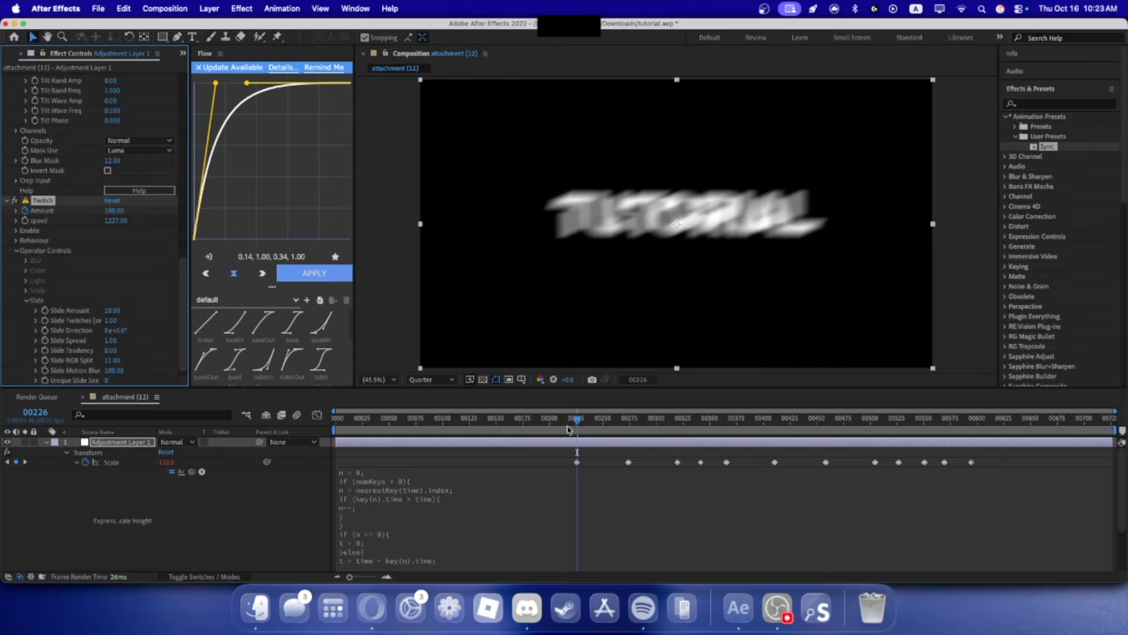
# - Preview the reduced Twitch slide from frame 232 and collapse the adjustment layer's properties in the timeline
pyautogui.moveTo(568, 429); pyautogui.dragTo(586, 428)
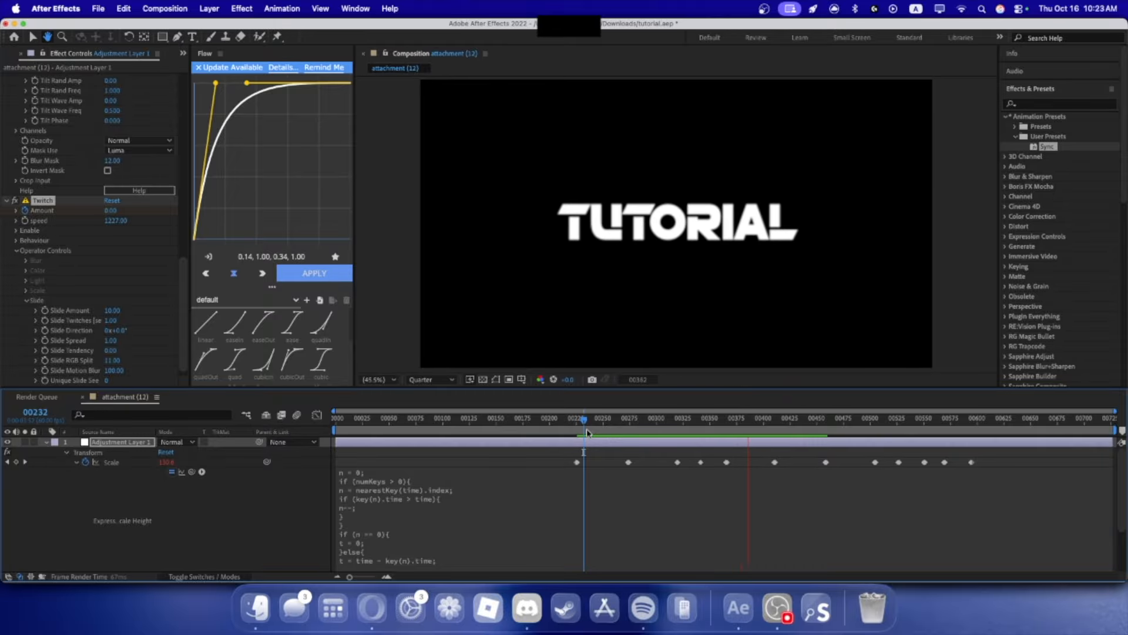
pyautogui.press('space')
pyautogui.click(50, 445)
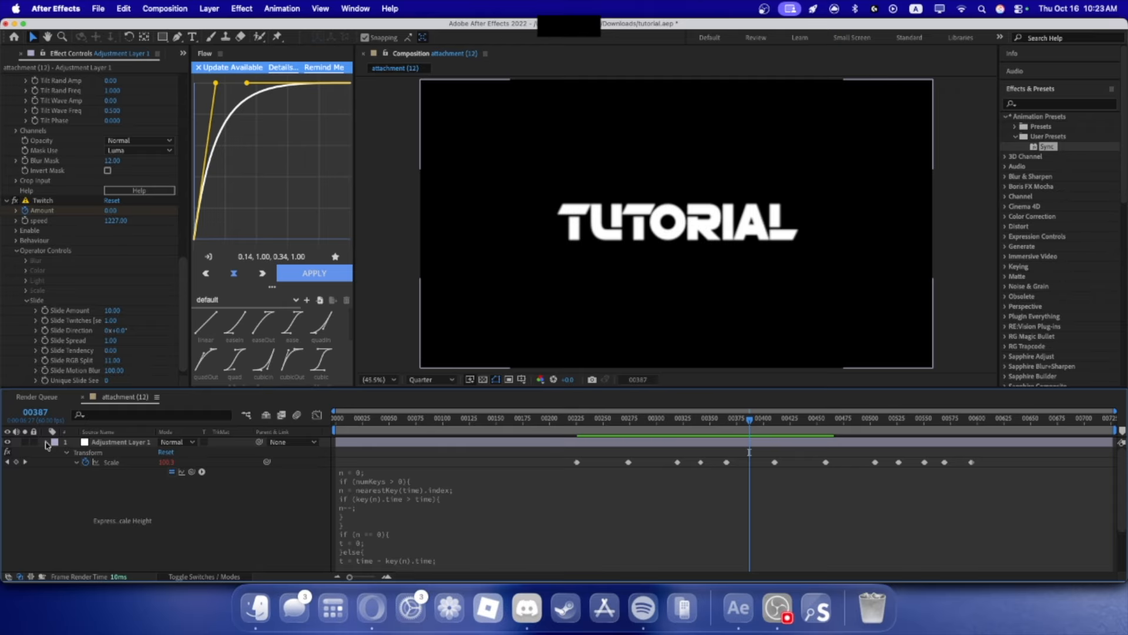
pyautogui.click(46, 442)
pyautogui.press('space')
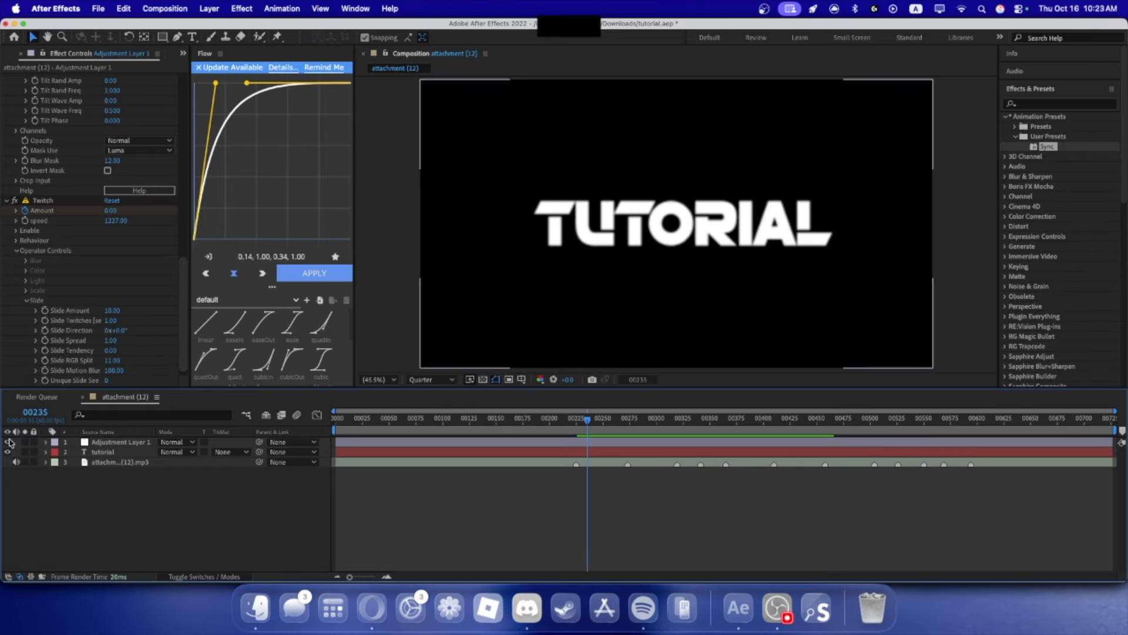
# - Create a new adjustment layer and place it below Adjustment Layer 1 in the layer stack
pyautogui.rightClick(18, 409)
pyautogui.moveTo(89, 417)
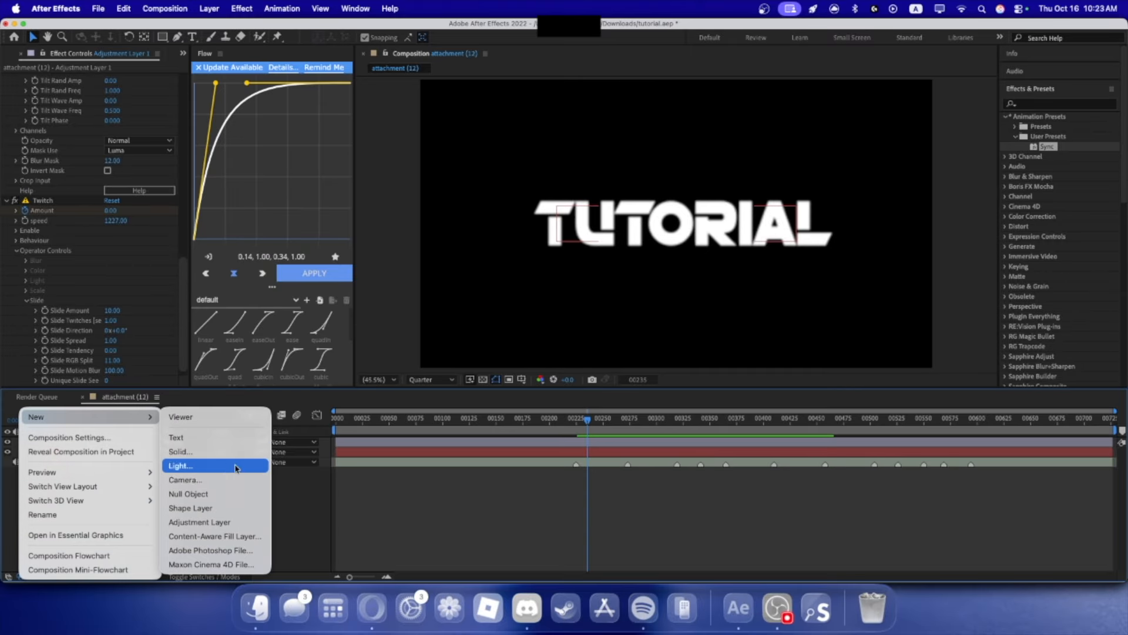
pyautogui.click(200, 522)
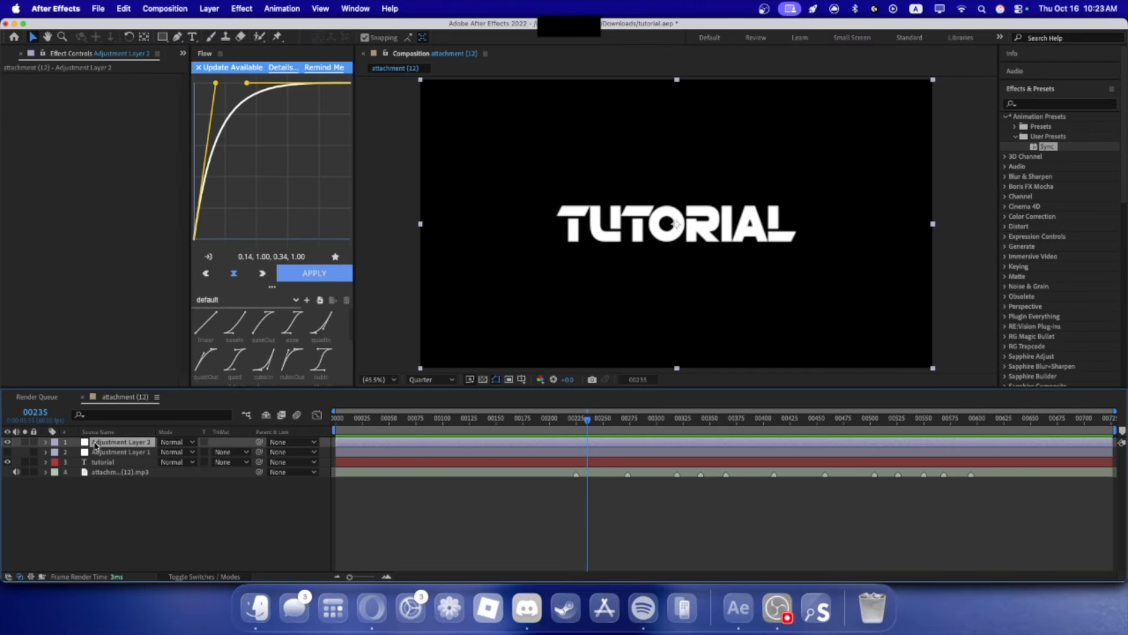
pyautogui.moveTo(95, 445); pyautogui.dragTo(104, 459)
# - Search the effects for s_blur, apply S_BlurMoCurves to Adjustment Layer 2, and set Shutter Duration to 0
pyautogui.click(1028, 105)
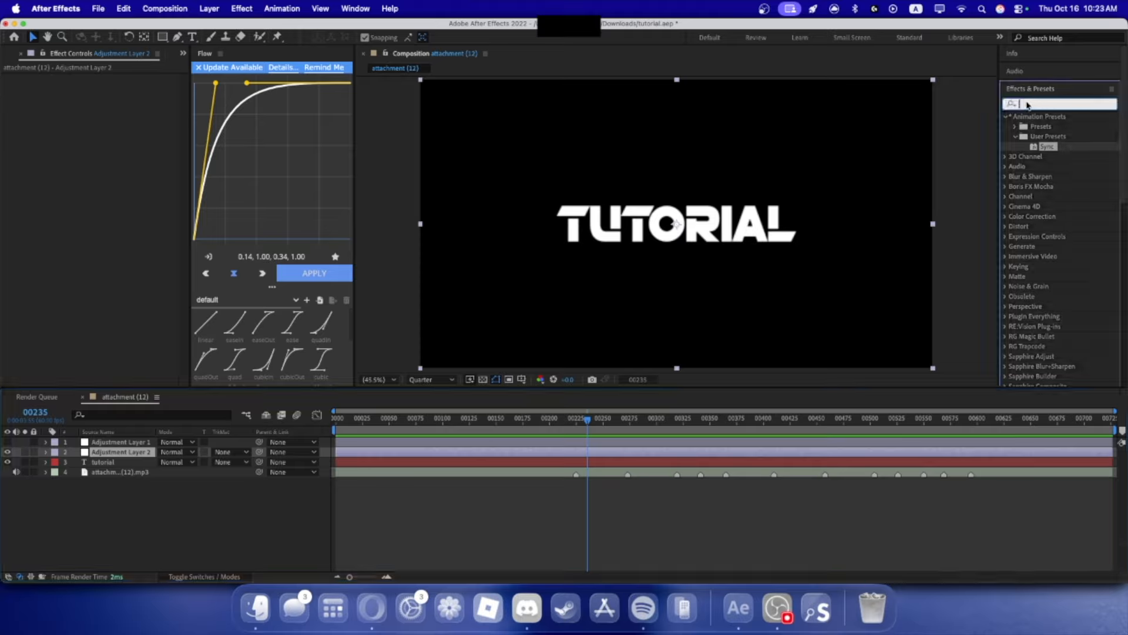
pyautogui.write('s_blur')
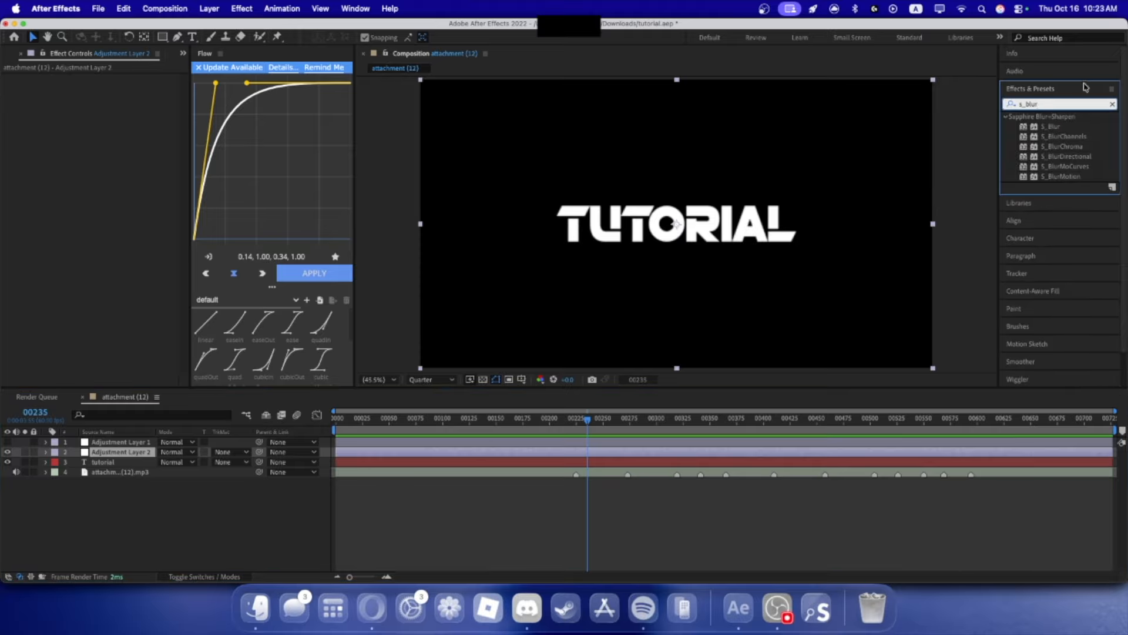
pyautogui.moveTo(1074, 168); pyautogui.dragTo(129, 451)
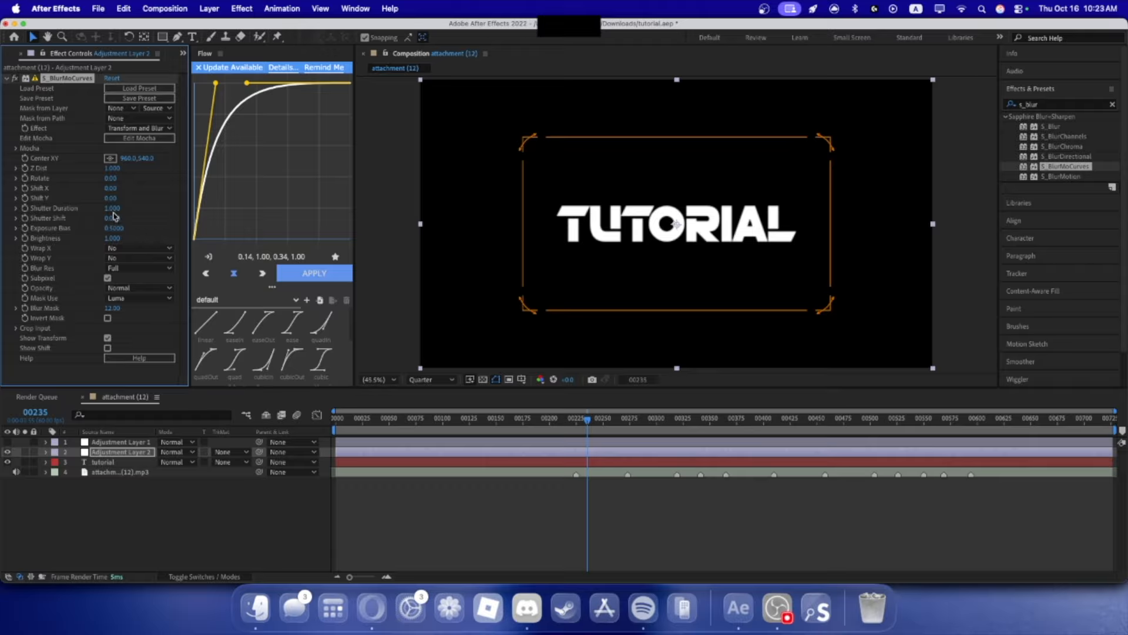
pyautogui.click(157, 219)
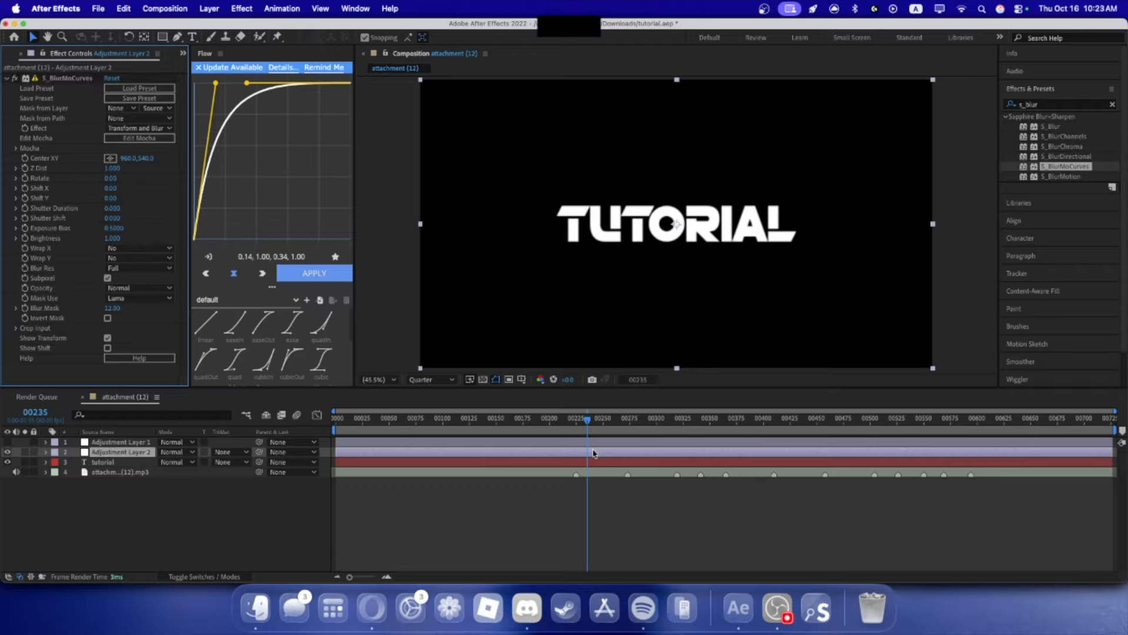
# - Try Reflect for Wrap X and Tile for Wrap Y in Adjustment Layer 2's S_BlurMoCurves effect
pyautogui.press('j')
pyautogui.click(115, 248)
pyautogui.click(128, 289)
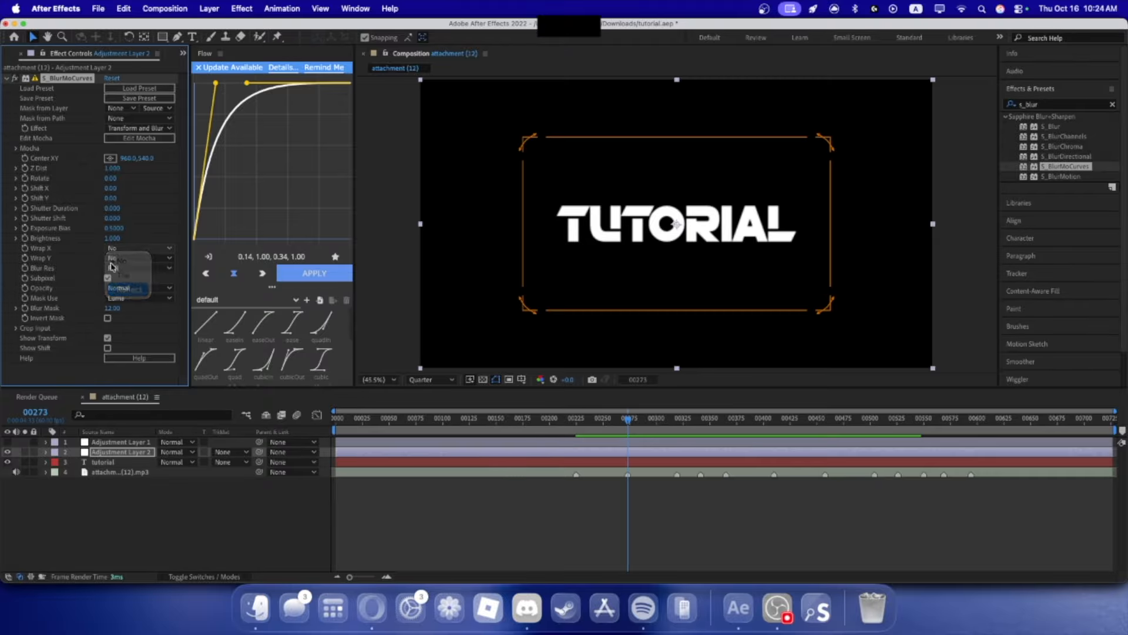
pyautogui.press('k')
pyautogui.click(112, 258)
pyautogui.click(122, 285)
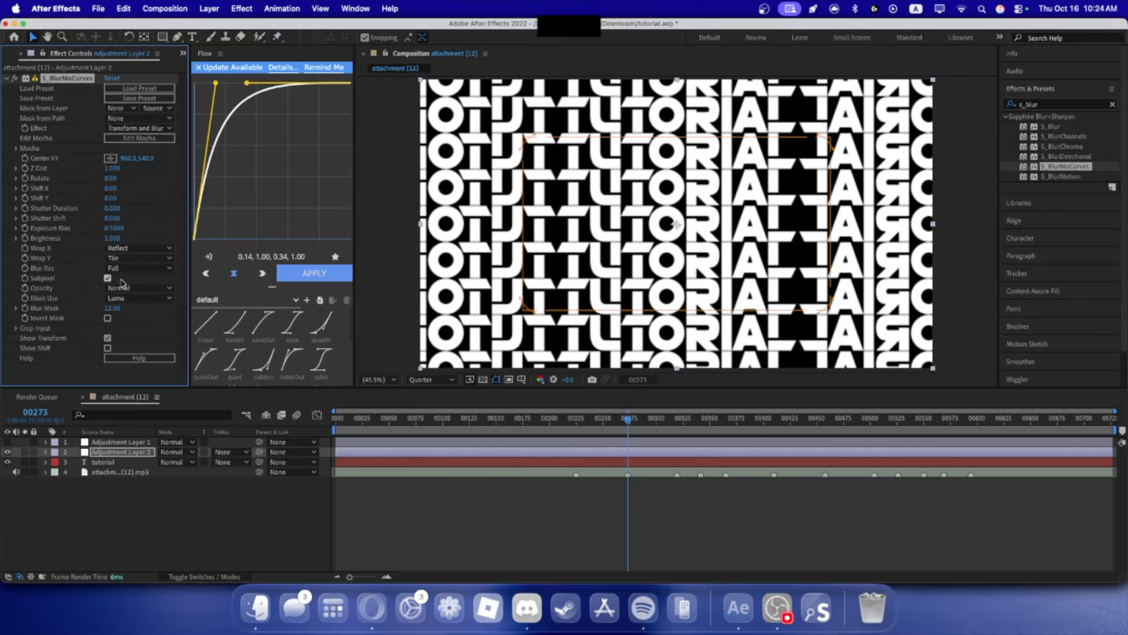
# - Set Wrap X and Wrap Y in the S_BlurMoCurves effect back to No
pyautogui.click(141, 259)
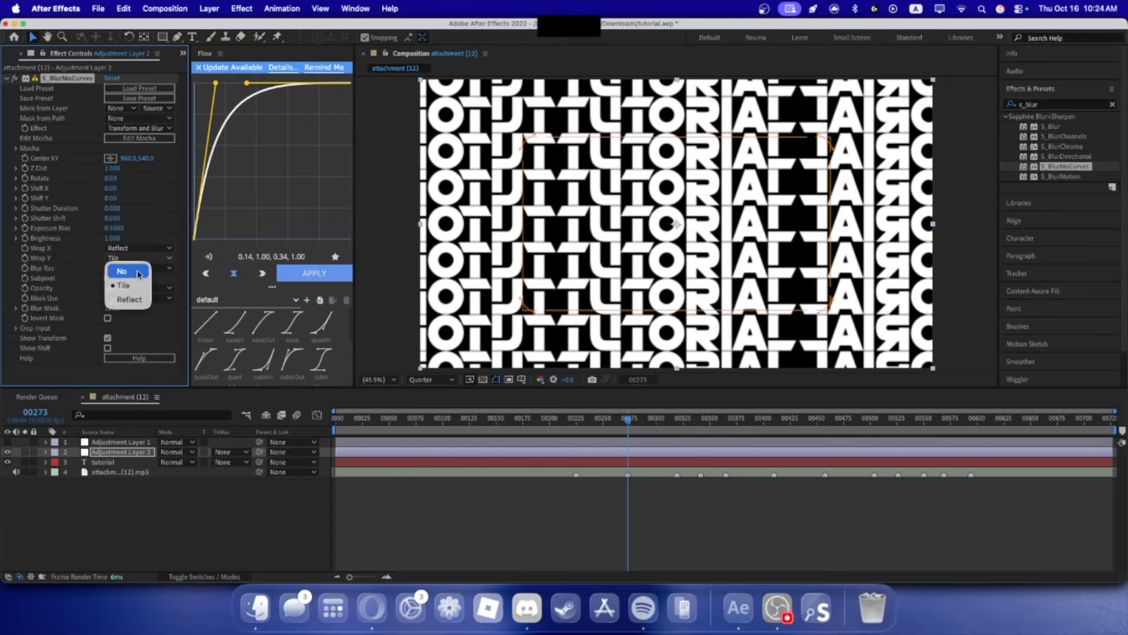
pyautogui.click(134, 271)
pyautogui.click(133, 249)
pyautogui.click(130, 261)
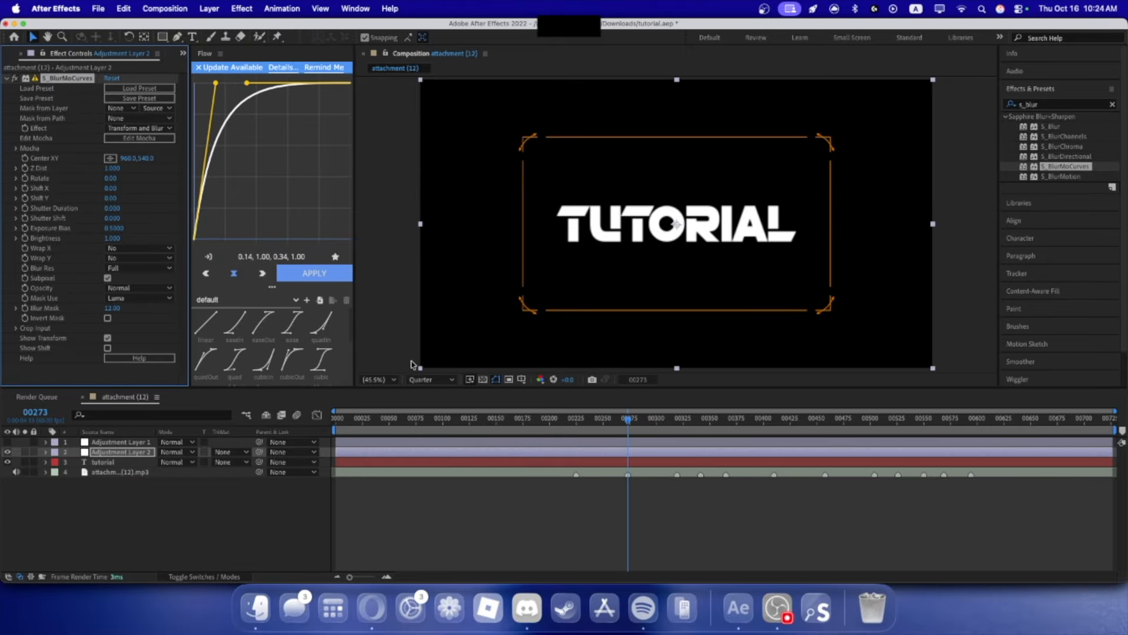
# - Enable Rotate keyframing in Adjustment Layer 2's S_BlurMoCurves effect and align the first keyframe with the beat marker at frame 319
pyautogui.press('j')
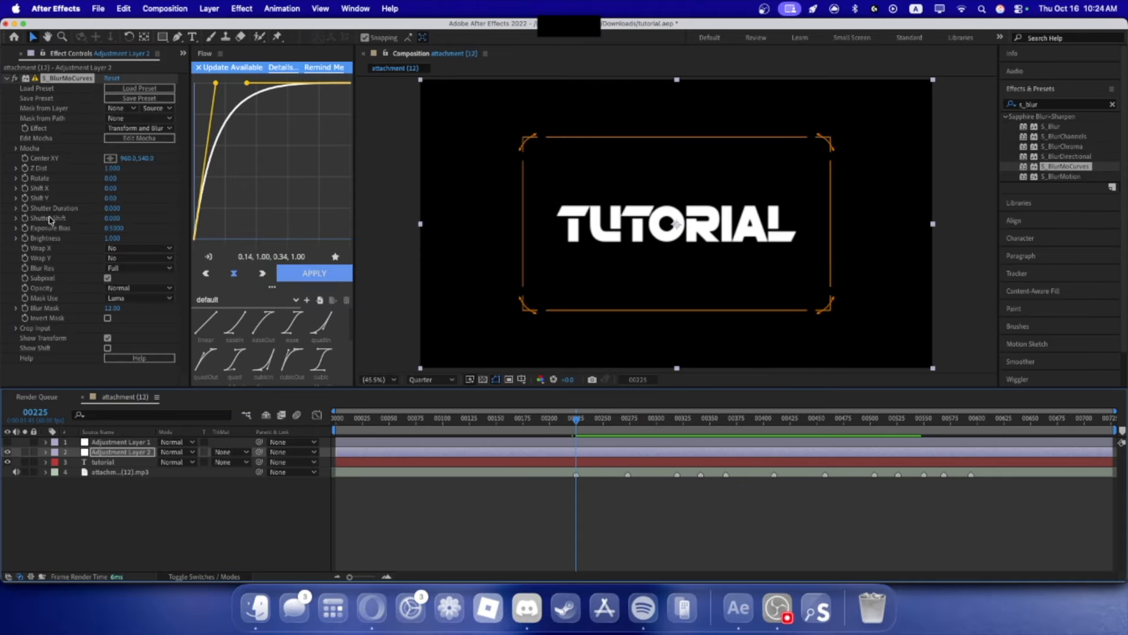
pyautogui.press('k')
pyautogui.press('j')
pyautogui.press('k')
pyautogui.press('k')
pyautogui.click(24, 179)
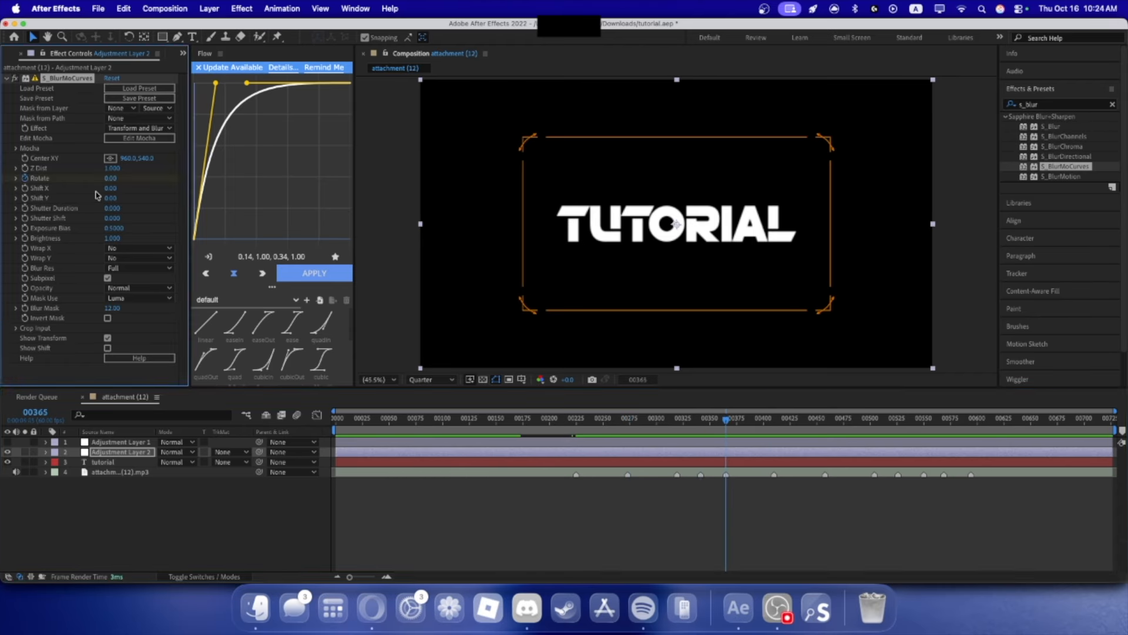
pyautogui.click(125, 404)
pyautogui.press('j')
pyautogui.press('u')
pyautogui.press('j')
pyautogui.moveTo(701, 473); pyautogui.dragTo(686, 479)
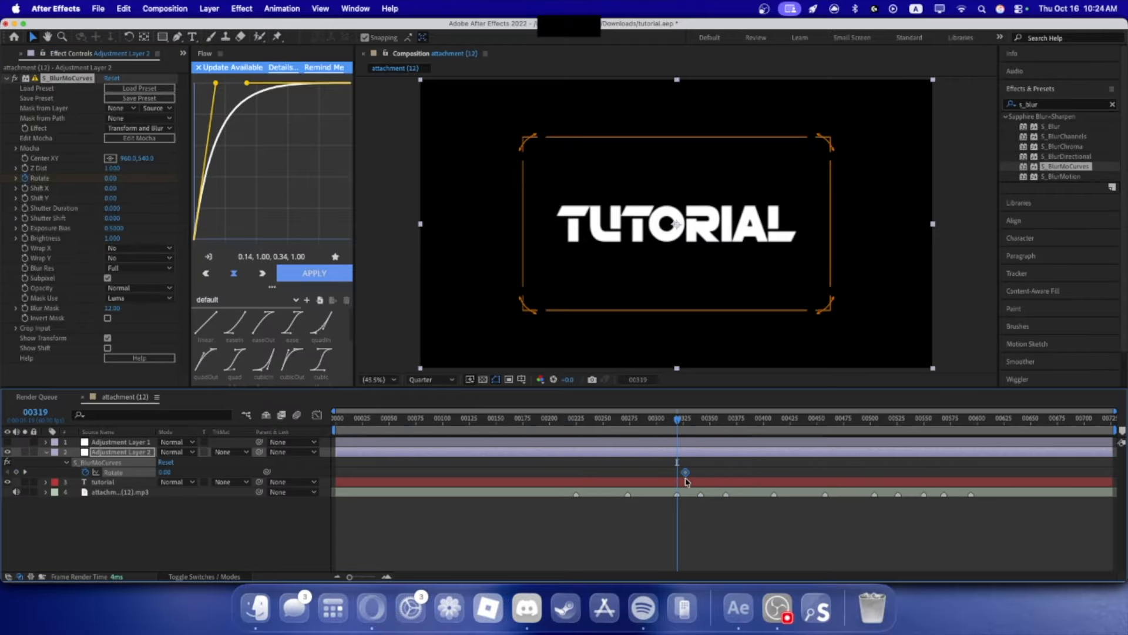
# - Keyframe Rotate at 180 on the frame 365 marker and at 360 on the frame 410 marker
pyautogui.press('k')
pyautogui.press('k')
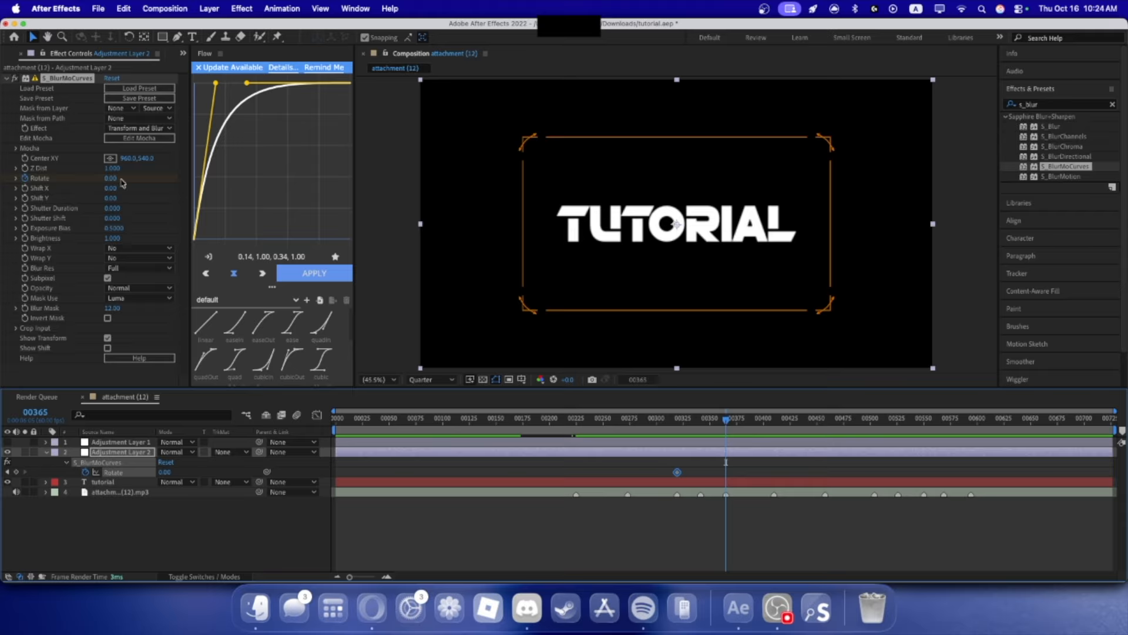
pyautogui.click(112, 178)
pyautogui.write('180')
pyautogui.press('Return')
pyautogui.press('k')
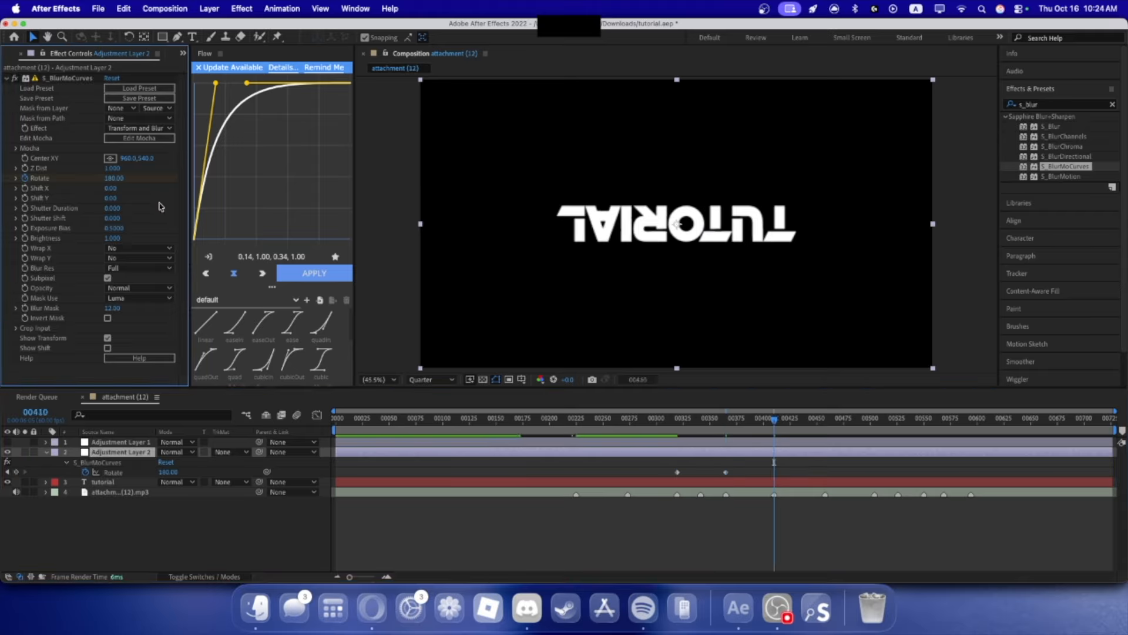
pyautogui.write('360')
pyautogui.press('Return')
# - Select all three Rotate keyframes and show their value graph in the Graph Editor
pyautogui.moveTo(798, 468); pyautogui.dragTo(638, 472)
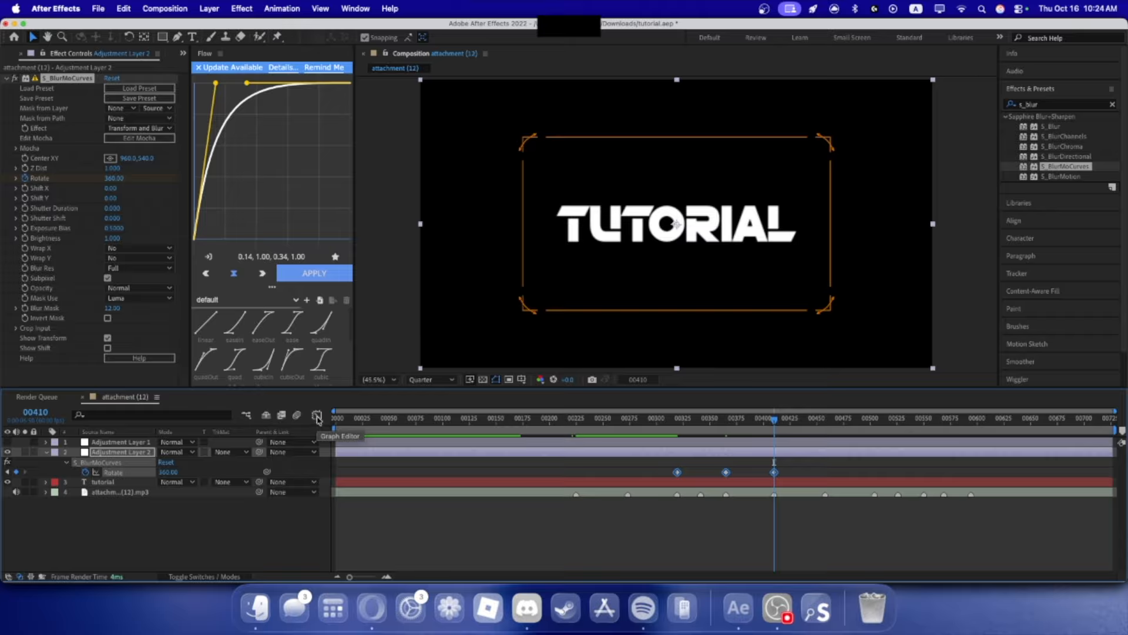
pyautogui.click(318, 418)
pyautogui.click(621, 564)
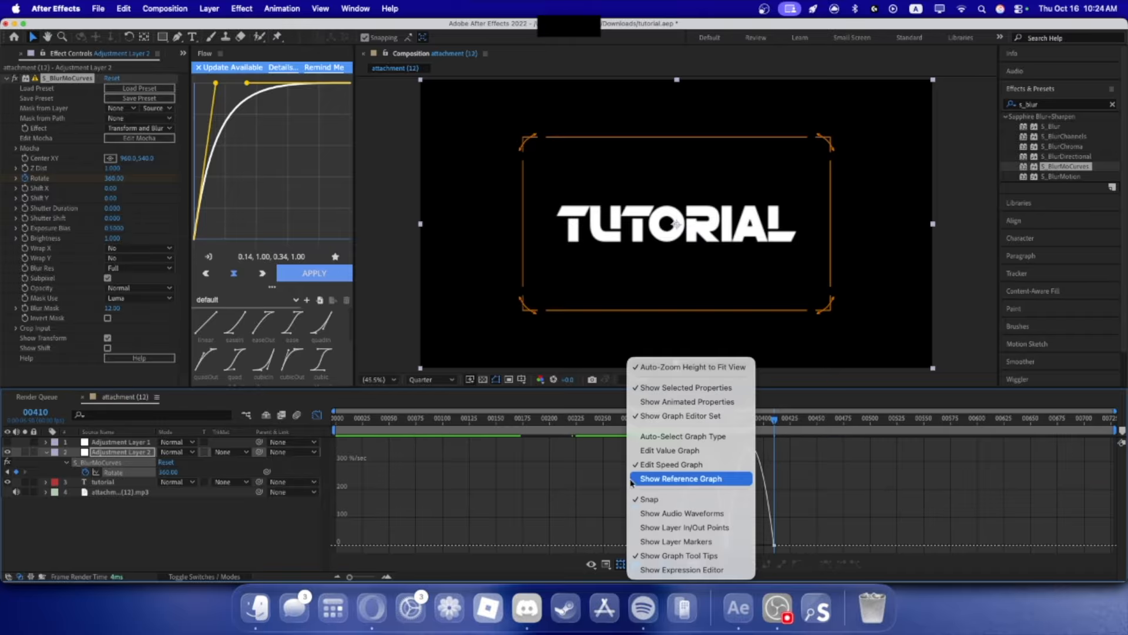
pyautogui.click(653, 452)
# - Make the middle Rotate keyframe's handles nearly vertical, lengthen the first keyframe's outgoing handle, and preview the spin from frame 319
pyautogui.click(726, 496)
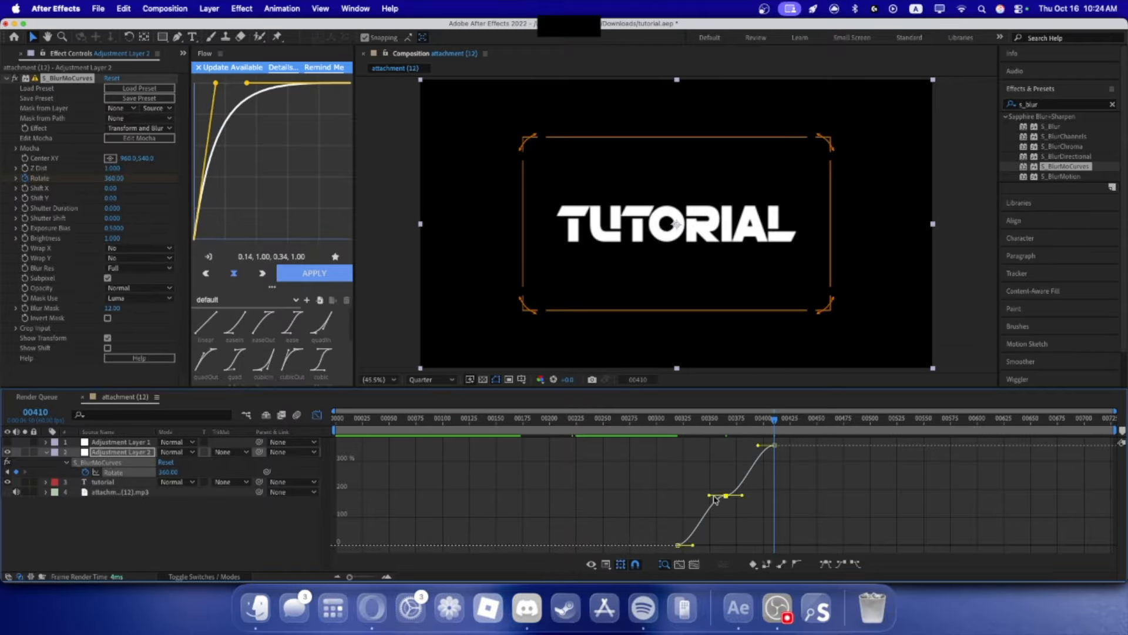
pyautogui.moveTo(723, 534); pyautogui.dragTo(725, 537)
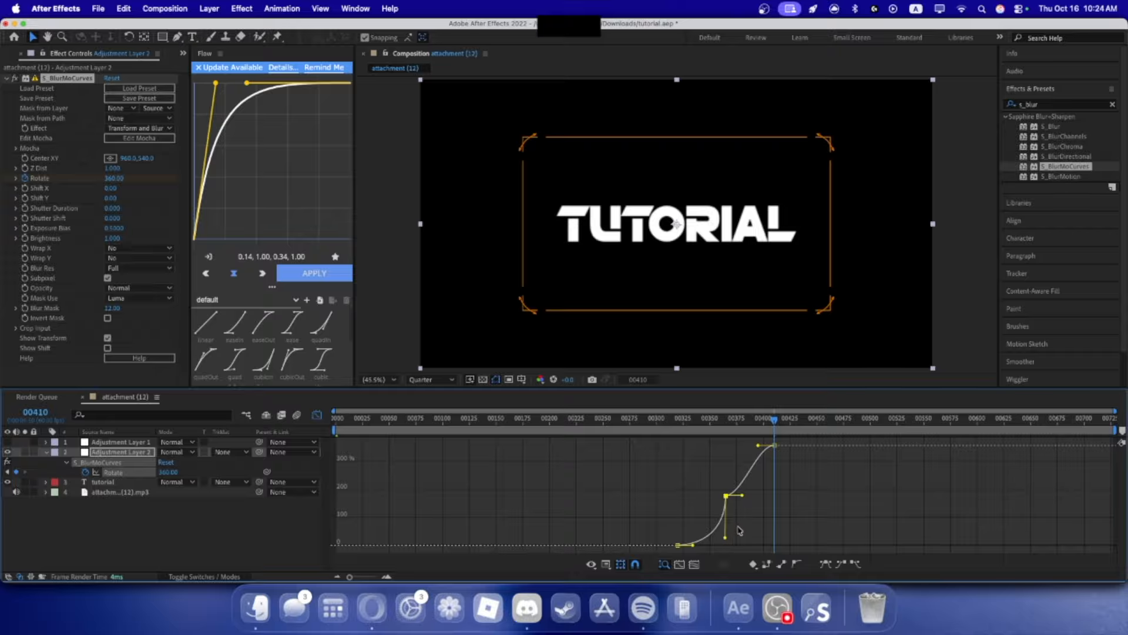
pyautogui.moveTo(742, 496); pyautogui.dragTo(739, 452)
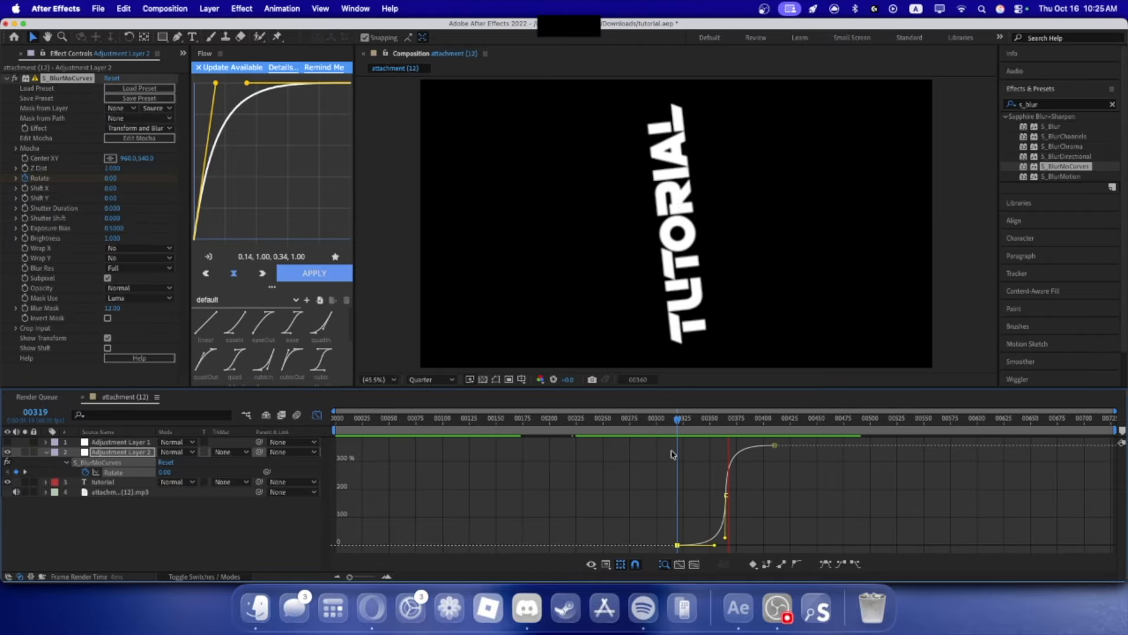
pyautogui.press('space')
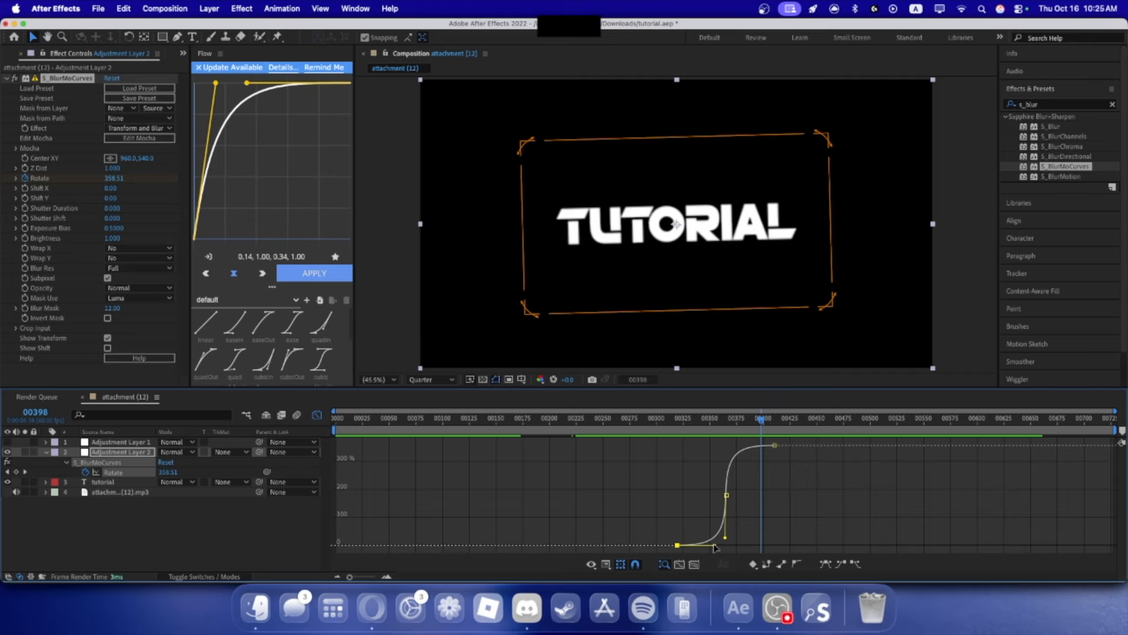
# - Shorten the outer Rotate keyframes' curve handles and preview the rotation from frames 307 and 312
pyautogui.moveTo(715, 547); pyautogui.dragTo(700, 547)
pyautogui.click(774, 446)
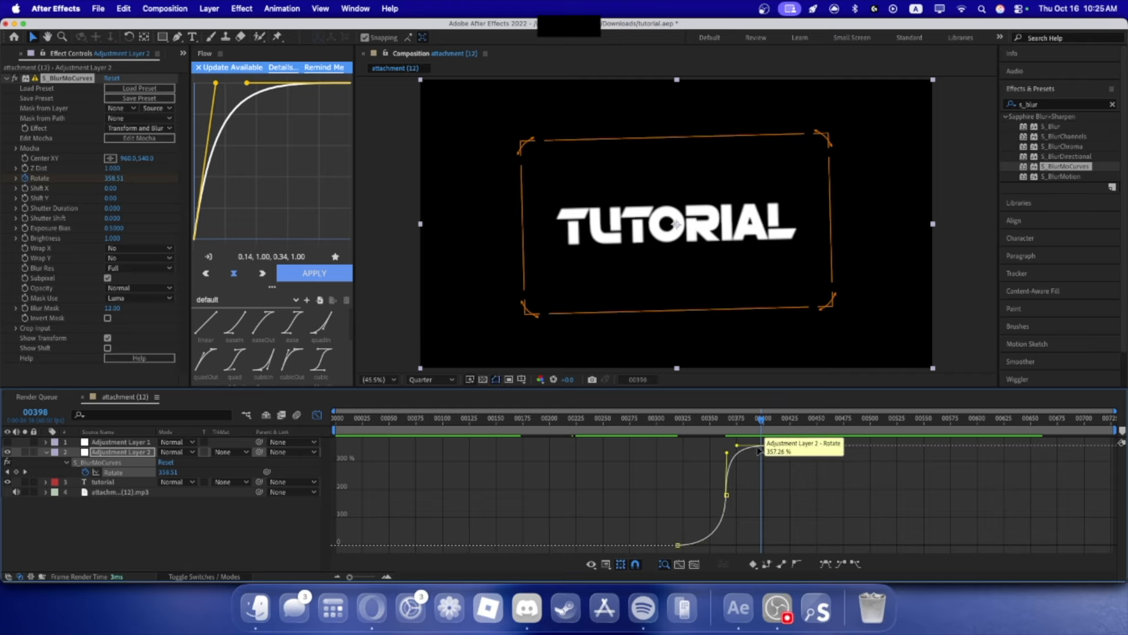
pyautogui.moveTo(737, 446); pyautogui.dragTo(666, 433)
pyautogui.press('space')
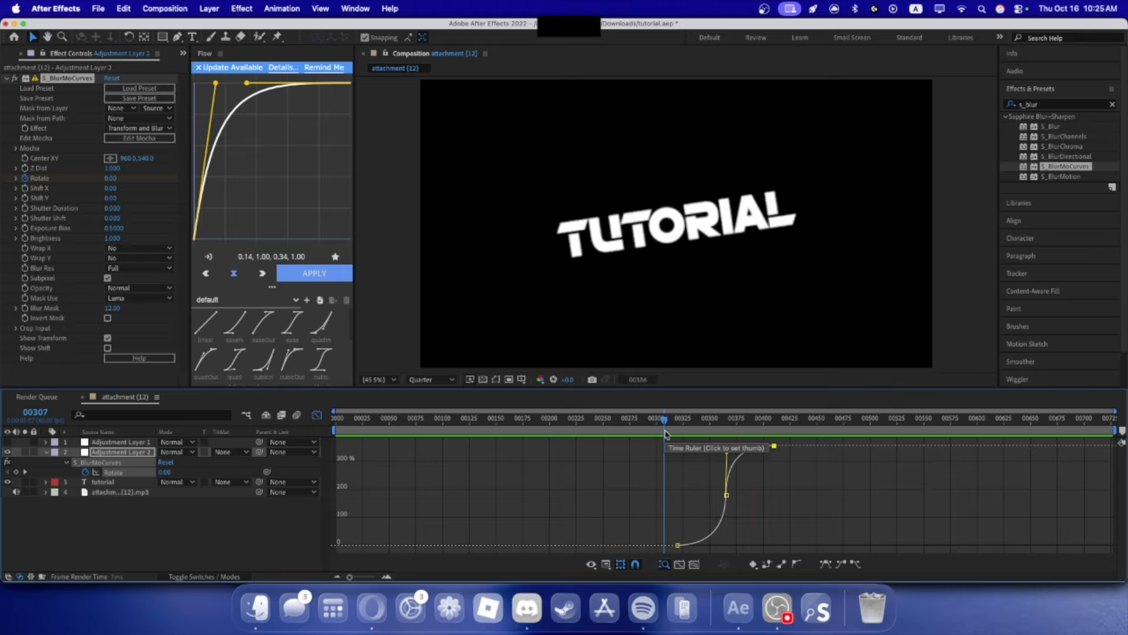
pyautogui.press('space')
pyautogui.click(707, 427)
pyautogui.moveTo(706, 428); pyautogui.dragTo(670, 432)
pyautogui.press('space')
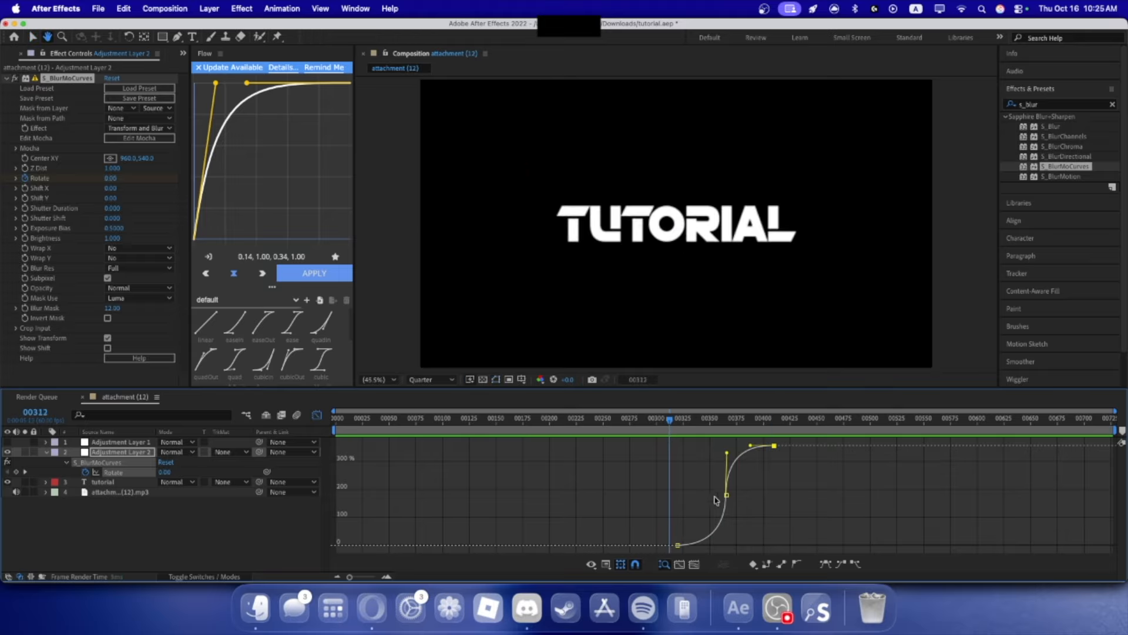
# - Shorten the middle Rotate keyframe's handles, lengthen the outer keyframes' handles, and preview the smoothed spin in the timeline
pyautogui.click(726, 497)
pyautogui.moveTo(727, 453); pyautogui.dragTo(721, 464)
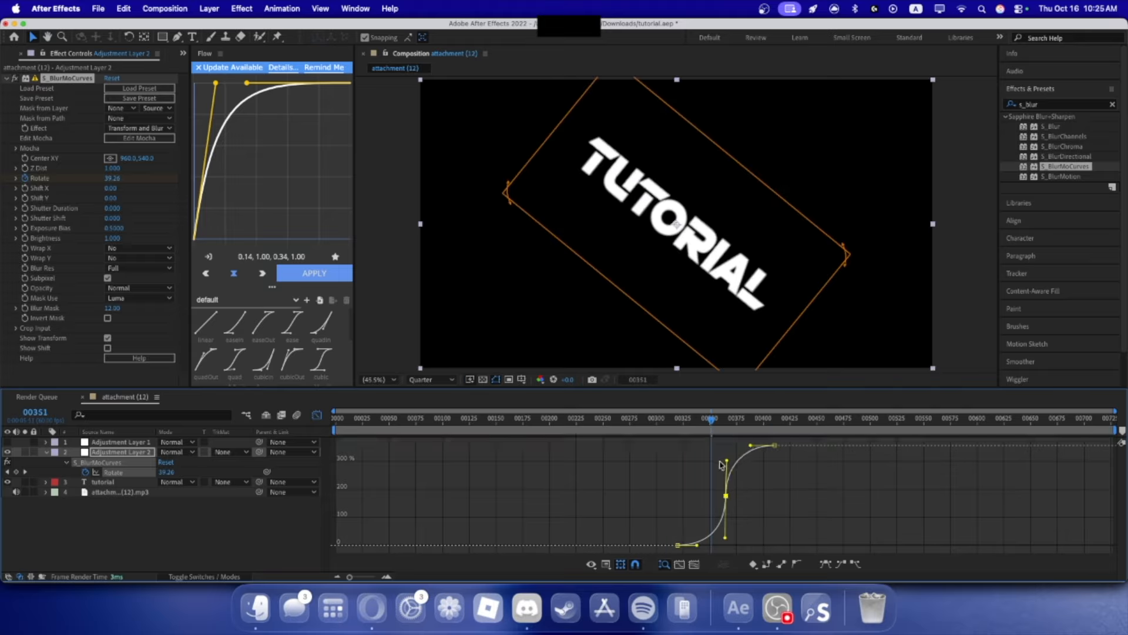
pyautogui.moveTo(725, 537)
pyautogui.mouseDown()
pyautogui.moveTo(731, 527)
pyautogui.moveTo(712, 545)
pyautogui.mouseUp()
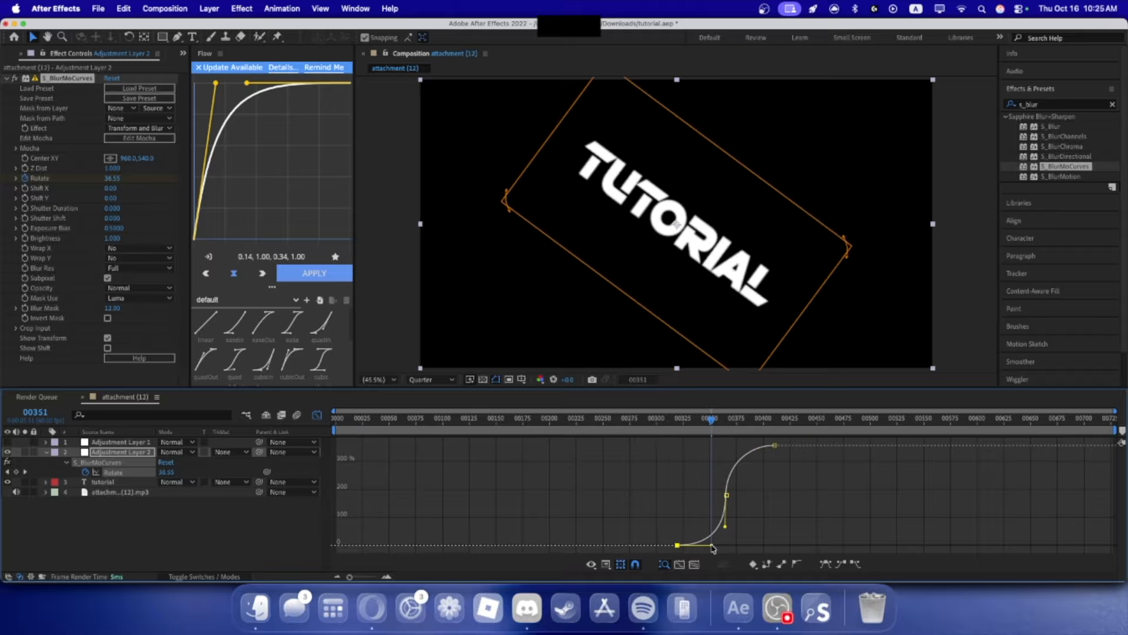
pyautogui.click(774, 445)
pyautogui.click(676, 419)
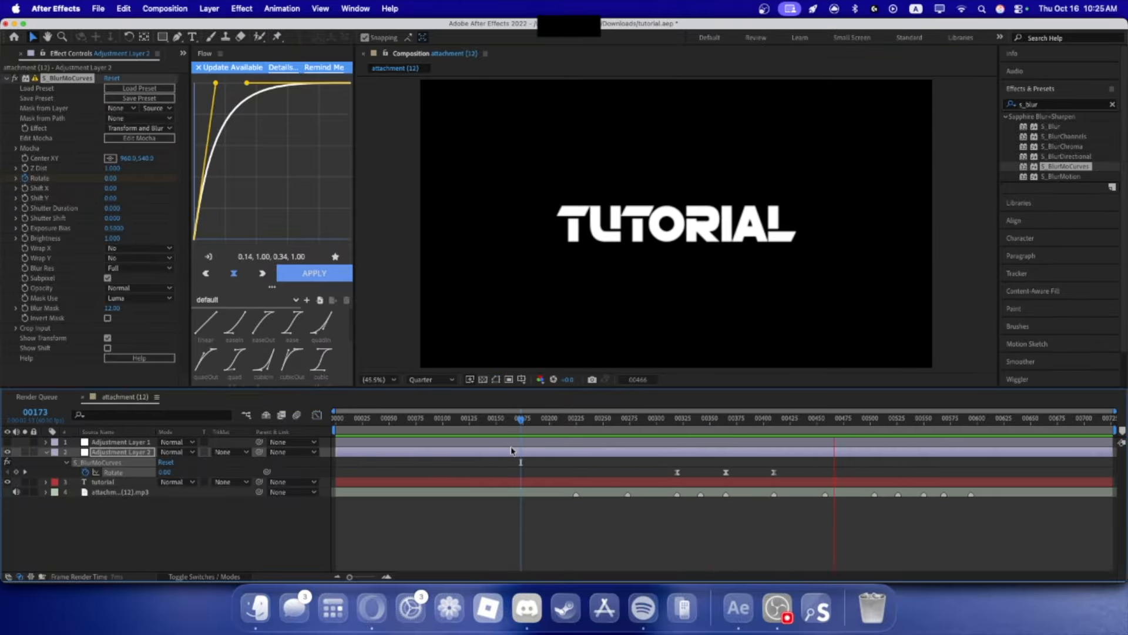
# - Add a third adjustment layer and place it between Adjustment Layer 1 and Adjustment Layer 2
pyautogui.rightClick(16, 457)
pyautogui.moveTo(58, 418)
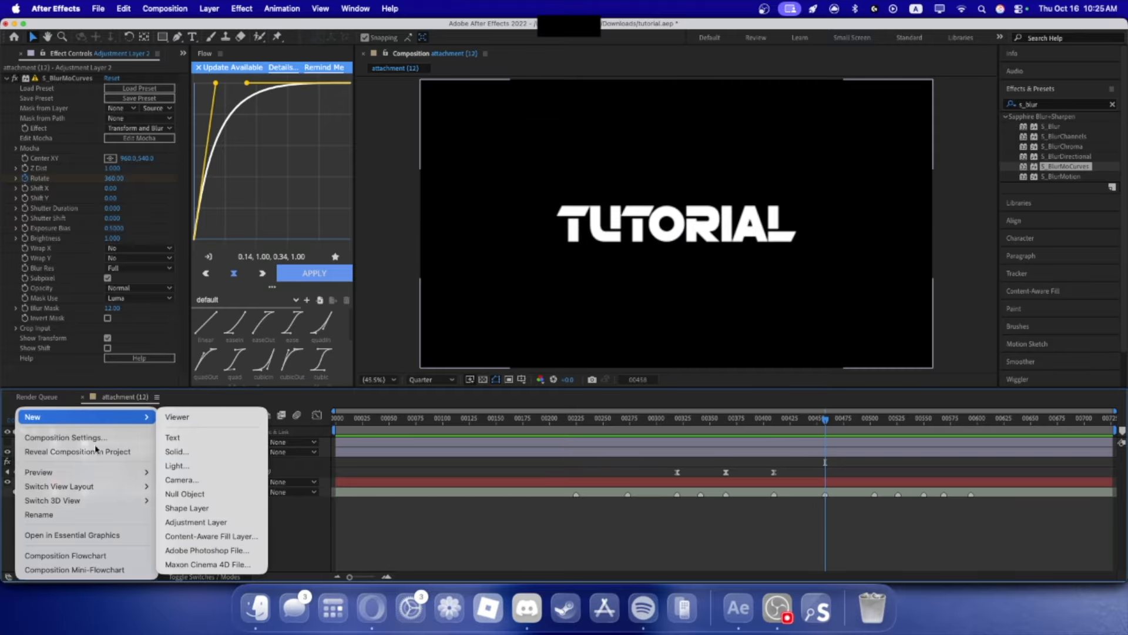
pyautogui.click(175, 522)
pyautogui.moveTo(98, 458); pyautogui.dragTo(97, 460)
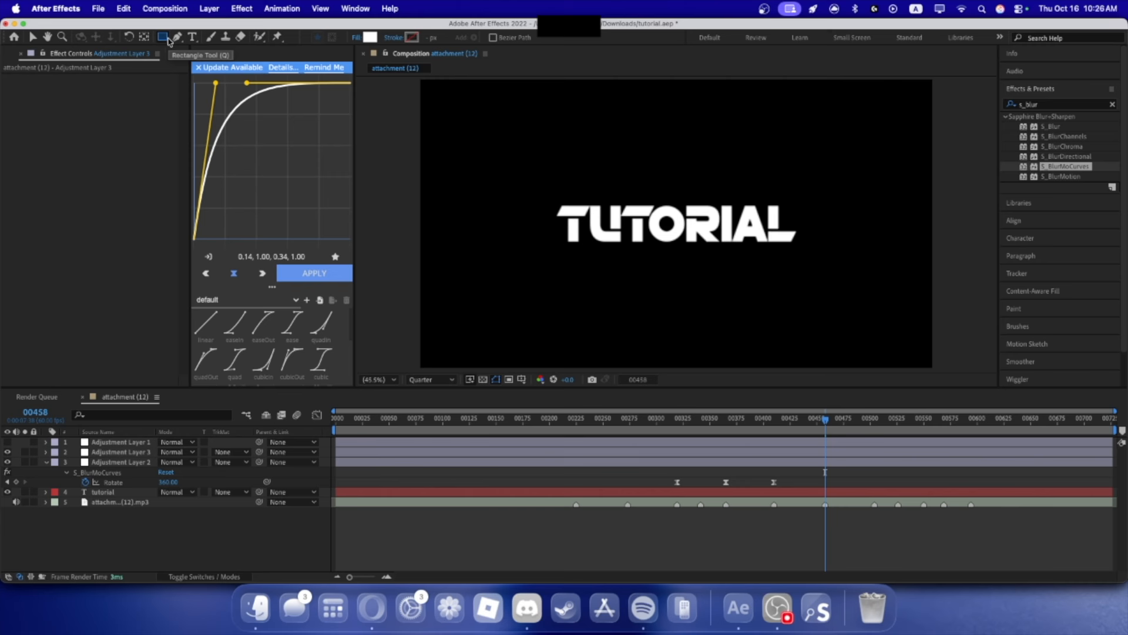
# - Return to the Selection tool and apply S_BlurMoCurves to Adjustment Layer 3
pyautogui.click(110, 452)
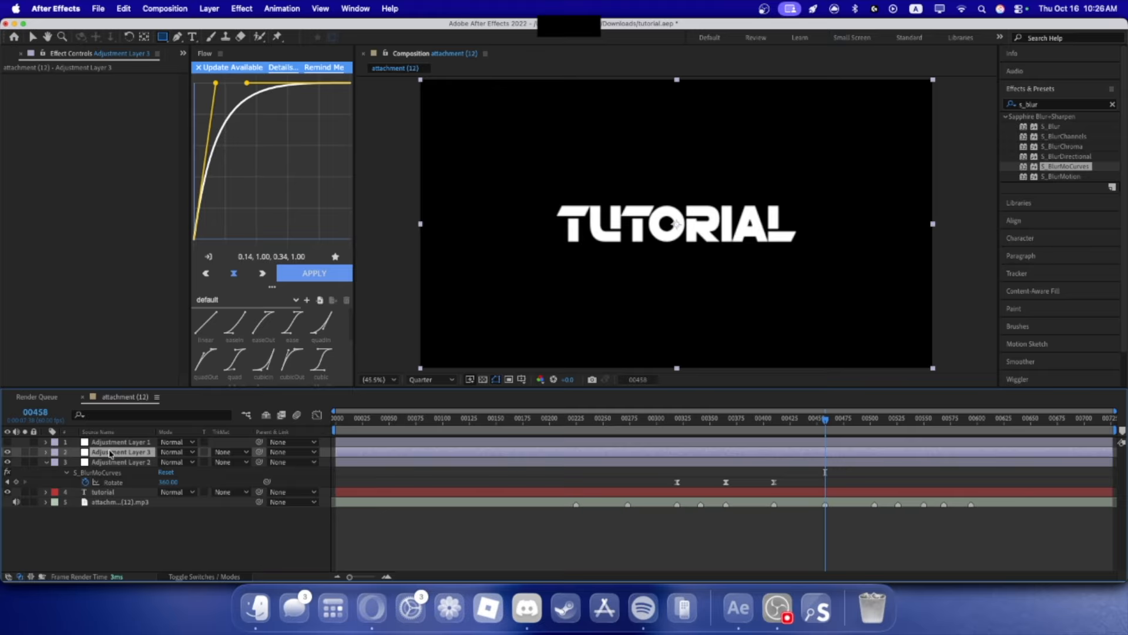
pyautogui.press('v')
pyautogui.click(131, 453)
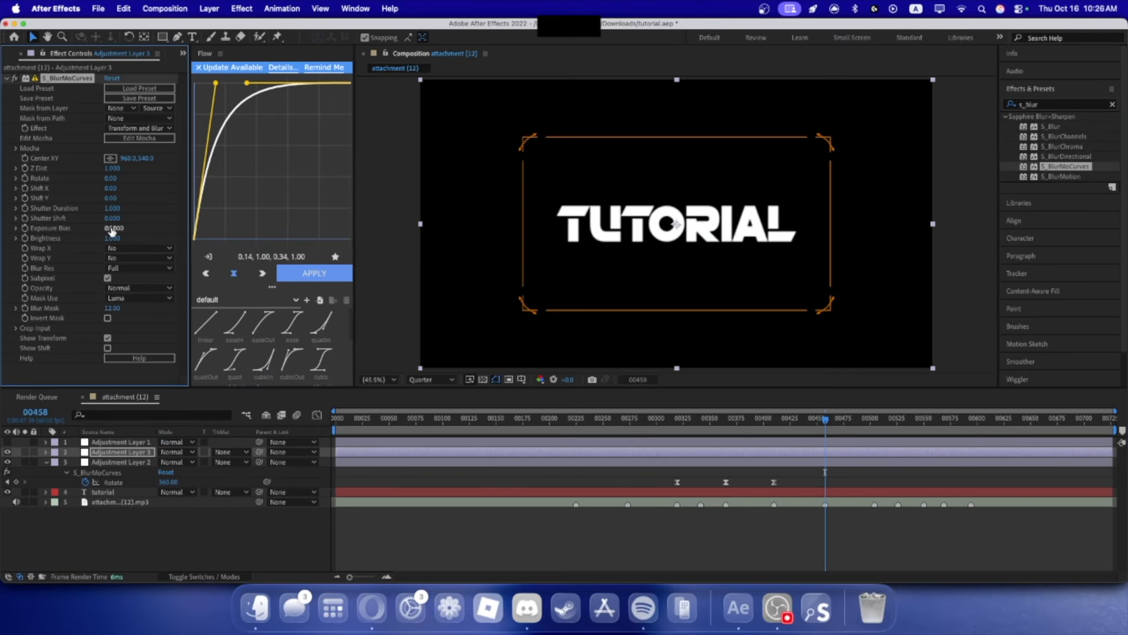
# - Rename Adjustment Layer 3 to vertical
pyautogui.rightClick(131, 452)
pyautogui.click(165, 541)
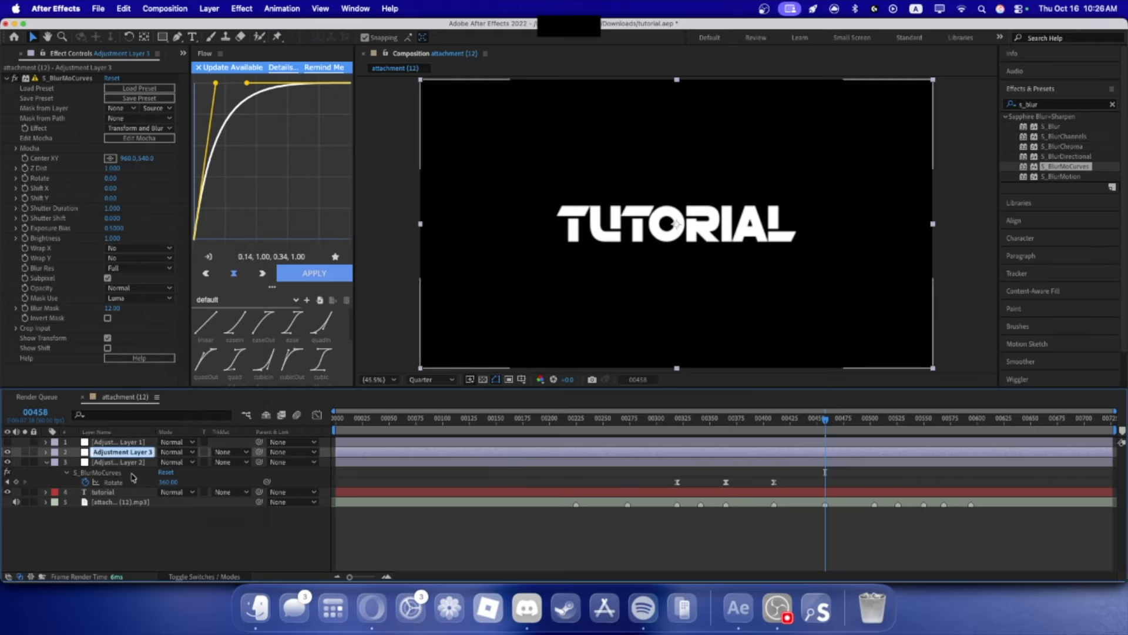
pyautogui.write('vertical')
pyautogui.press('Return')
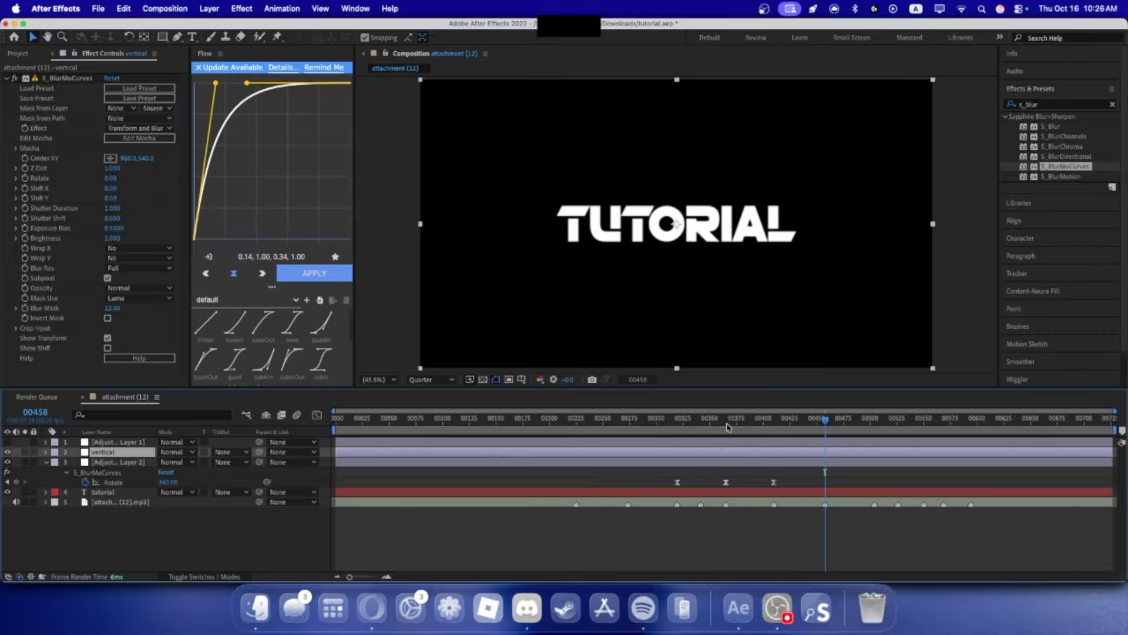
pyautogui.click(87, 526)
pyautogui.click(93, 455)
pyautogui.press('j')
pyautogui.press('k')
pyautogui.press('super+5')
pyautogui.click(84, 320)
# - Set Wrap X and Wrap Y to Reflect in S_BlurMoCurves on the vertical layer
pyautogui.click(139, 248)
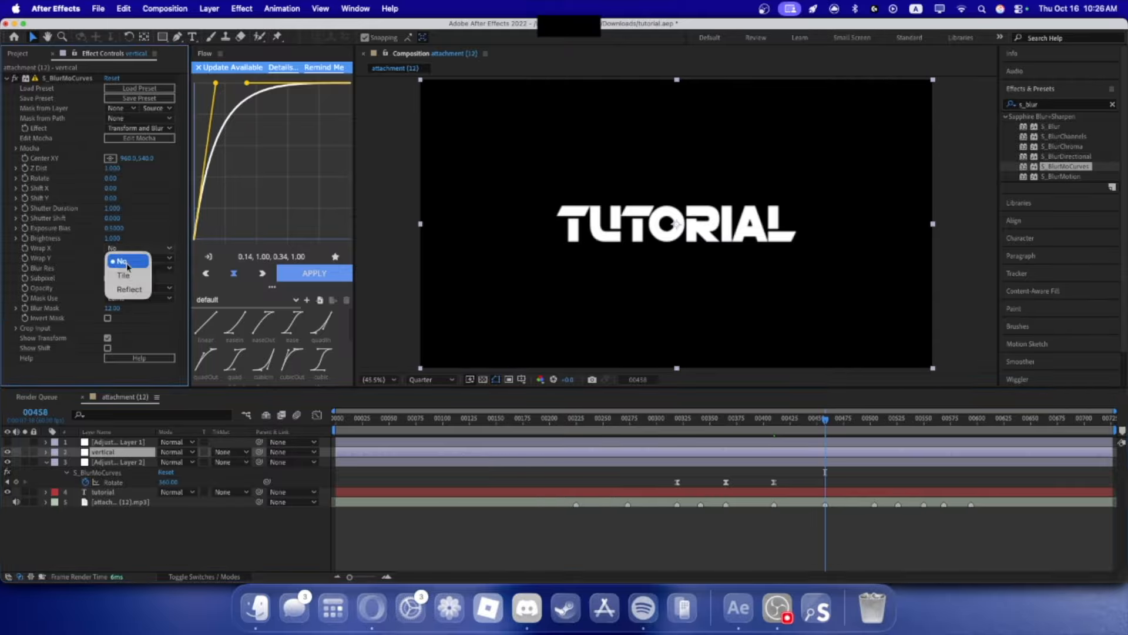
pyautogui.click(134, 267)
pyautogui.click(137, 258)
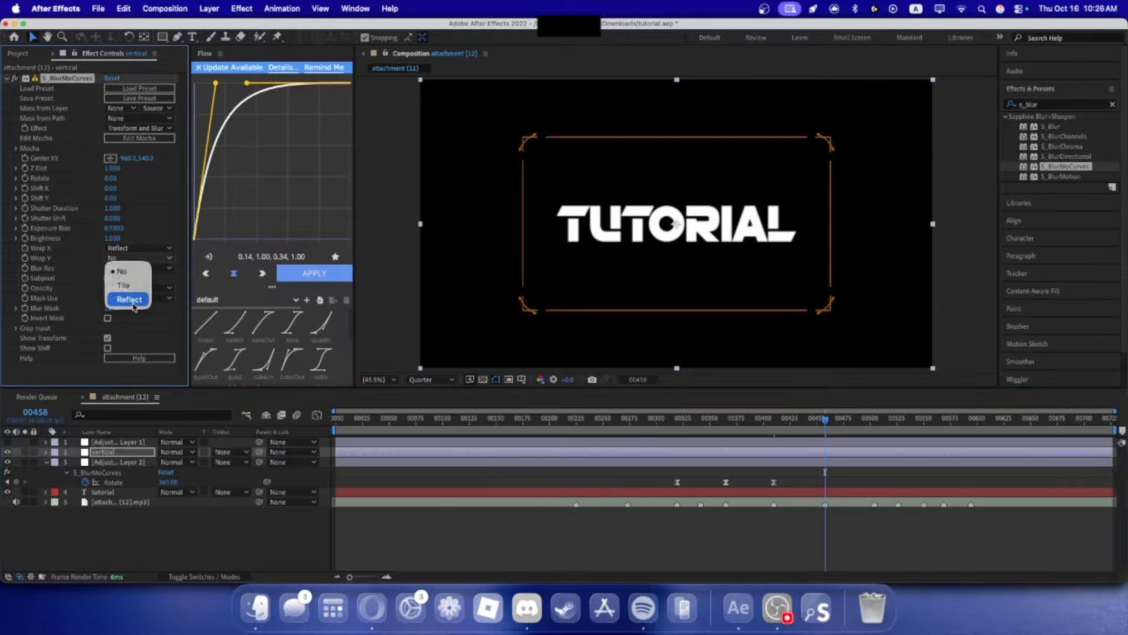
pyautogui.click(127, 297)
# - Keyframe Shift Y at frames 458 and 504, with 1080 at frame 504, and set Shutter Duration to 0
pyautogui.click(677, 425)
pyautogui.press('space')
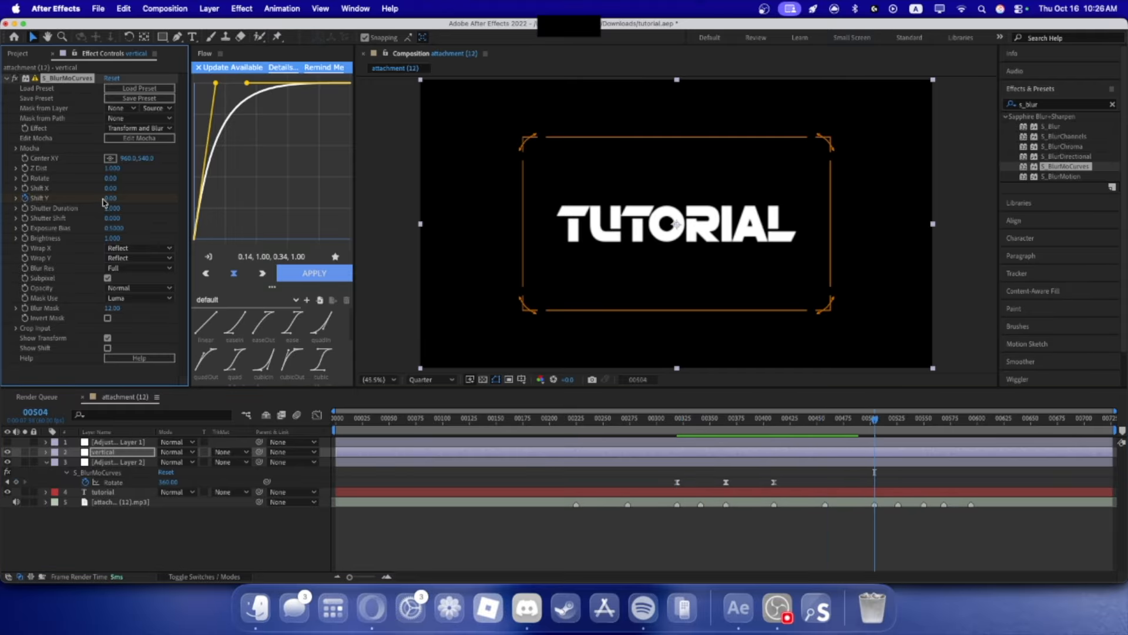
pyautogui.press('Return')
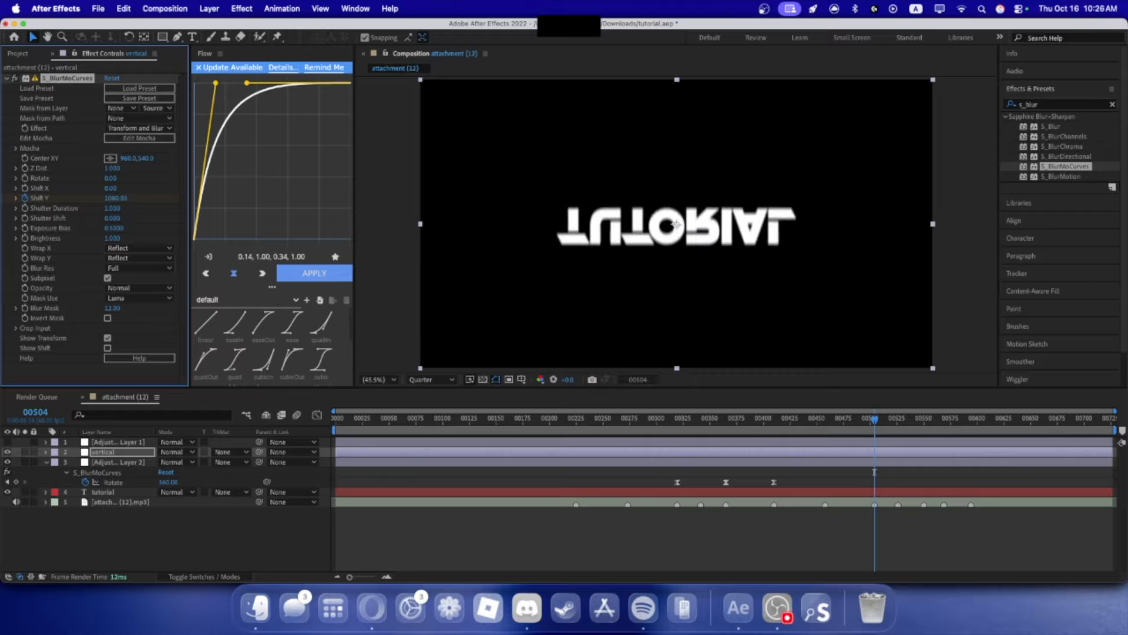
pyautogui.click(136, 213)
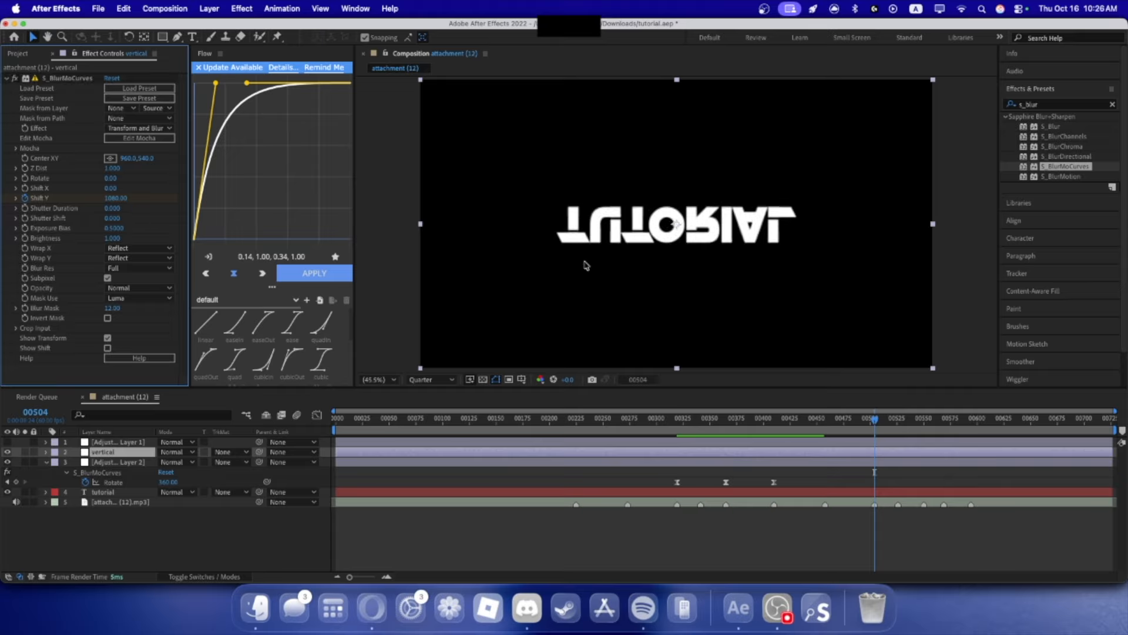
# - Reveal the vertical layer's keyframes and add a Shift Y keyframe of 2160 on the beat marker at frame 550
pyautogui.click(113, 453)
pyautogui.press('u')
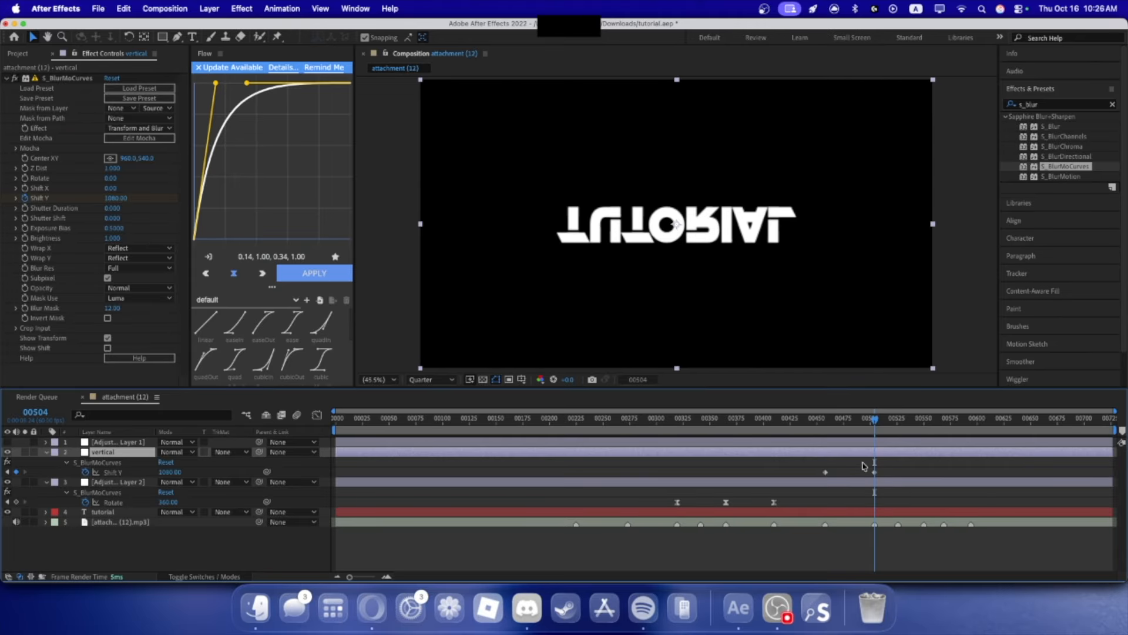
pyautogui.moveTo(876, 421); pyautogui.dragTo(924, 420)
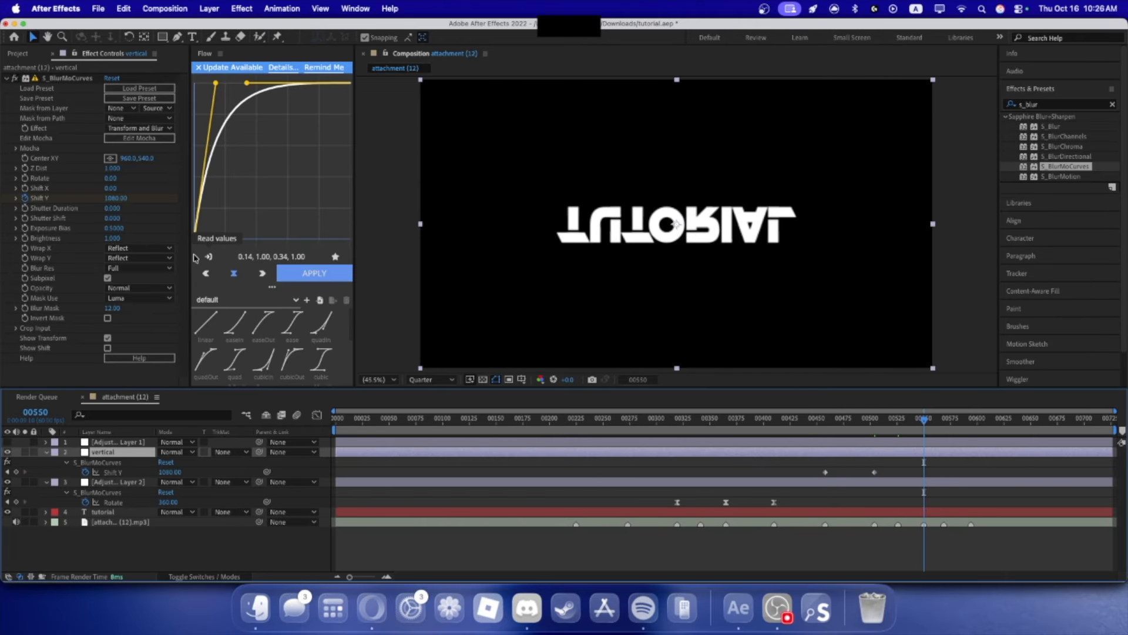
pyautogui.click(115, 199)
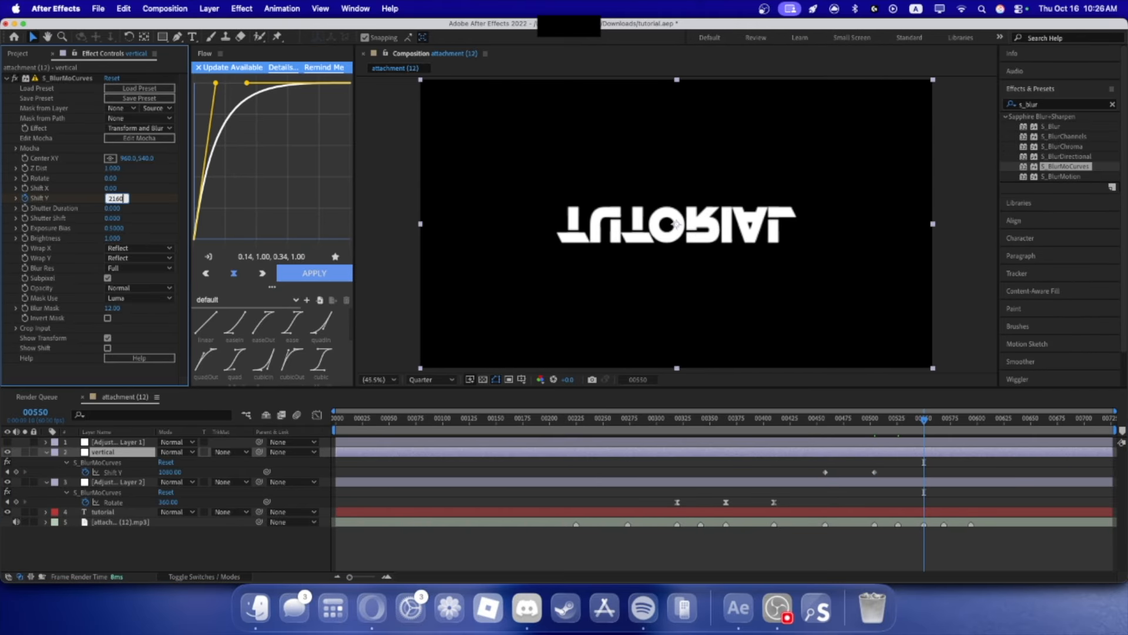
pyautogui.write('2160')
pyautogui.press('Return')
# - Show the Shift Y curve in the graph editor and apply the Flow expoIn preset to the first keyframe's outgoing ease
pyautogui.moveTo(961, 477); pyautogui.dragTo(678, 438)
pyautogui.click(317, 415)
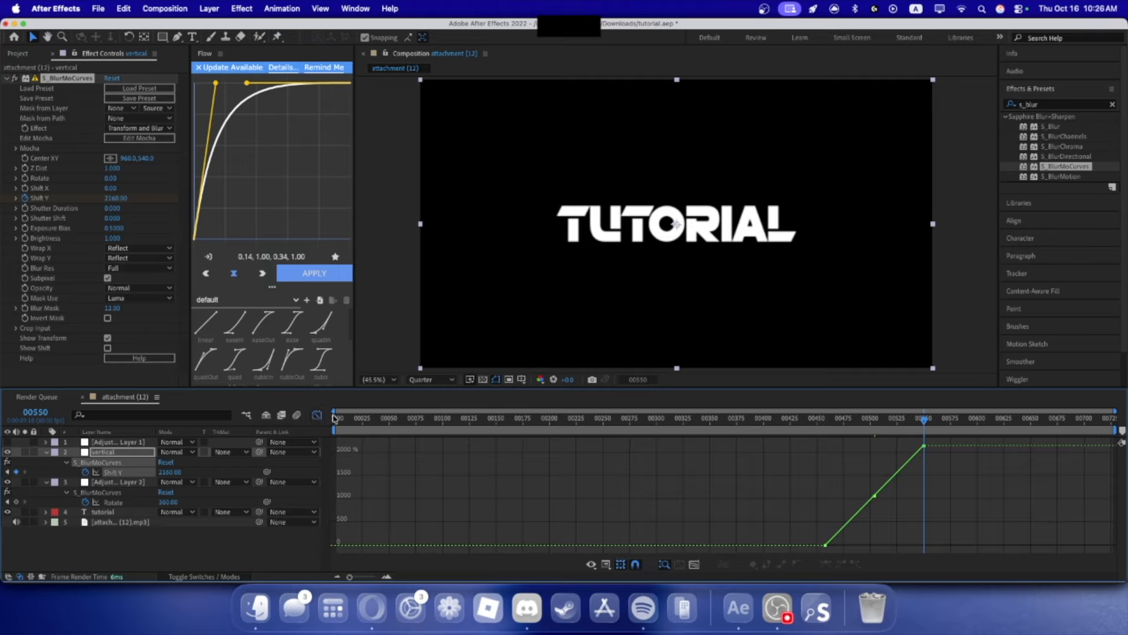
pyautogui.scroll(-4, 255, 338)
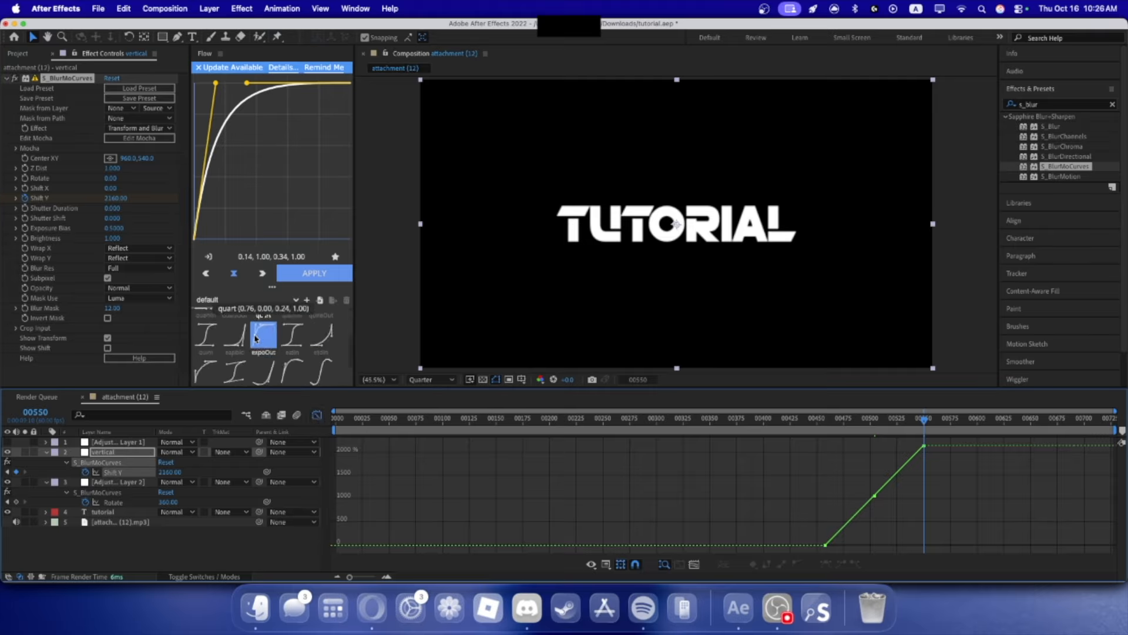
pyautogui.click(234, 328)
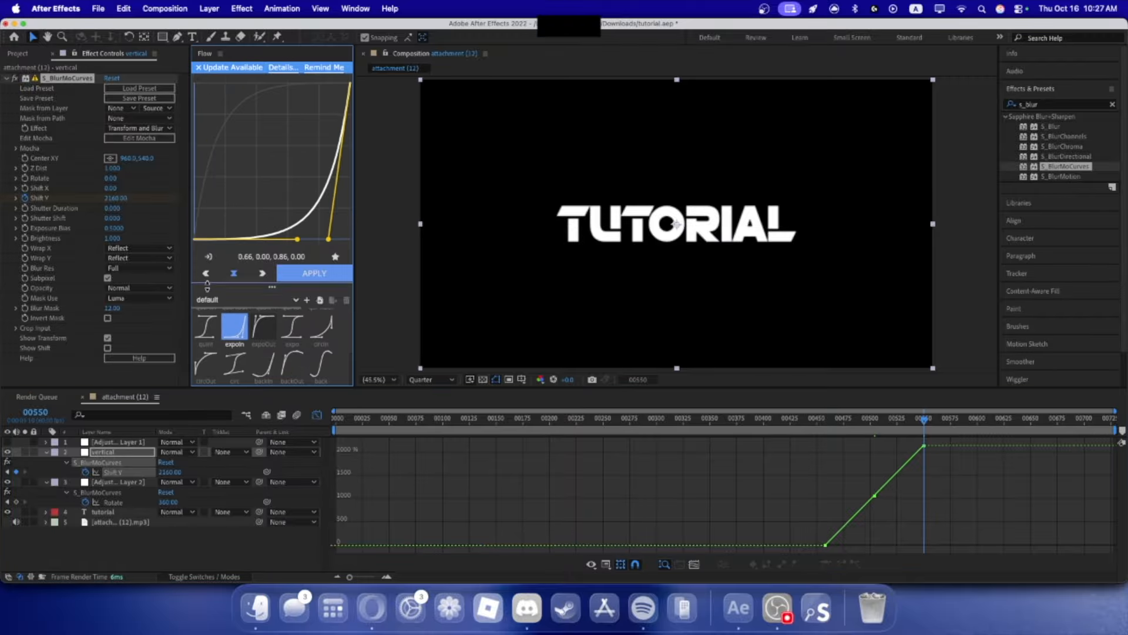
pyautogui.scroll(3, 827, 544)
pyautogui.click(825, 544)
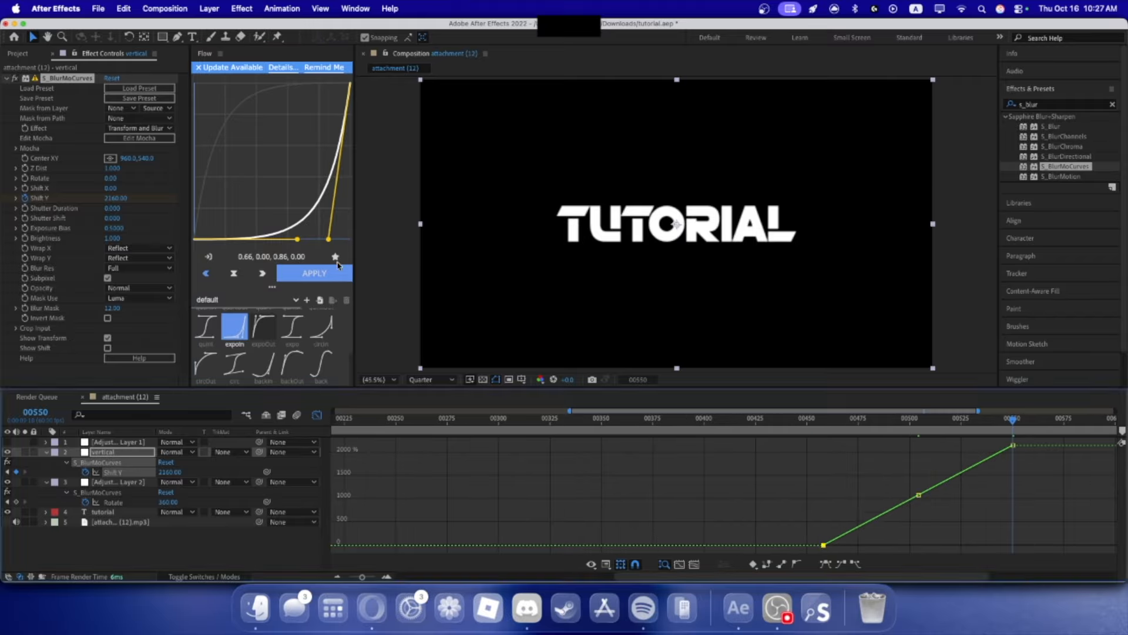
pyautogui.click(307, 276)
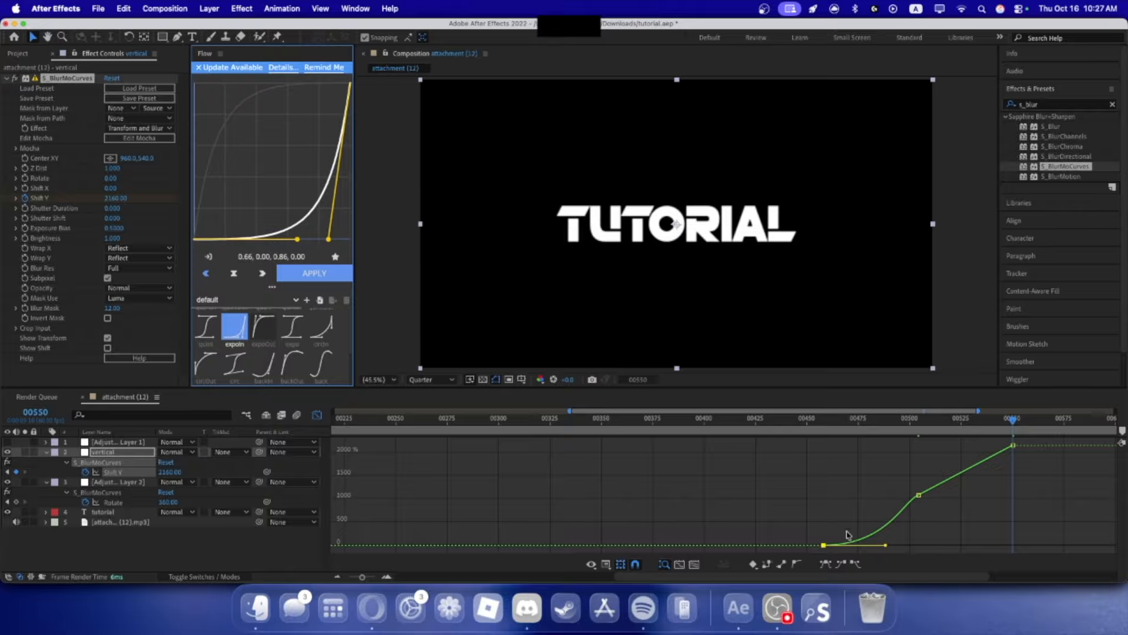
# - Apply expoIn easing into the middle Shift Y keyframe, and expoOut easing from it into the last keyframe
pyautogui.click(919, 495)
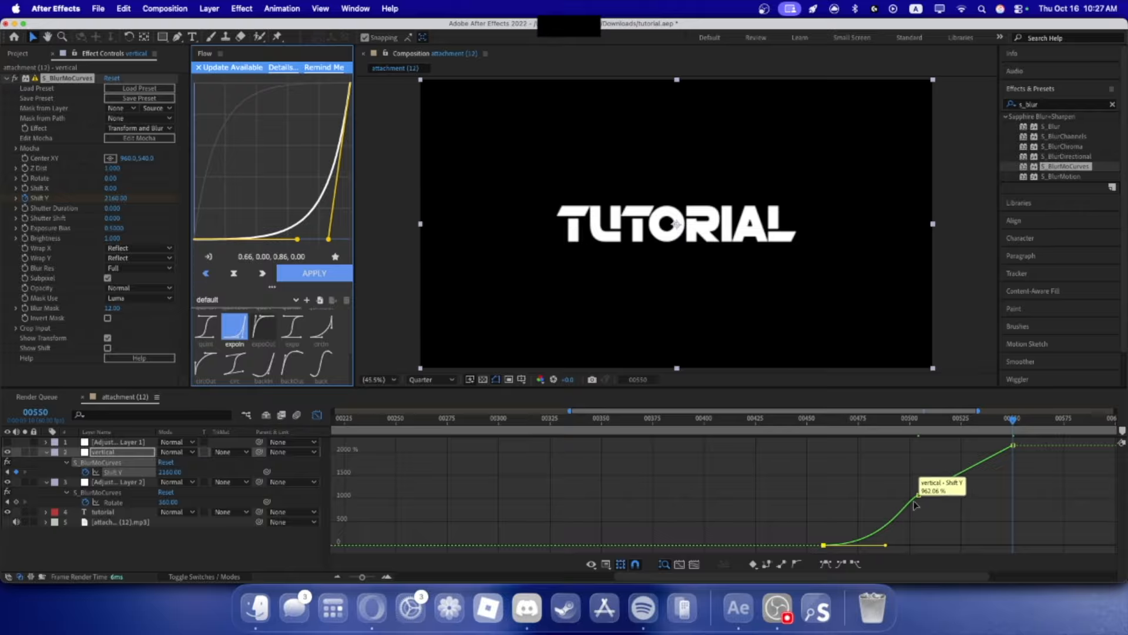
pyautogui.click(263, 273)
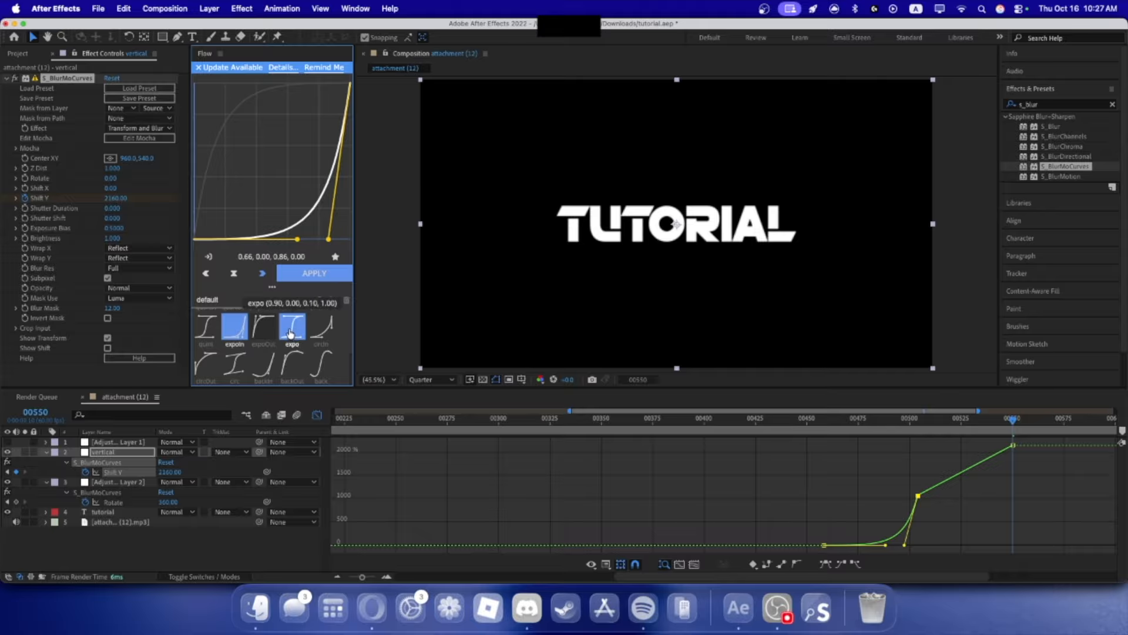
pyautogui.click(263, 327)
pyautogui.click(205, 273)
pyautogui.click(314, 274)
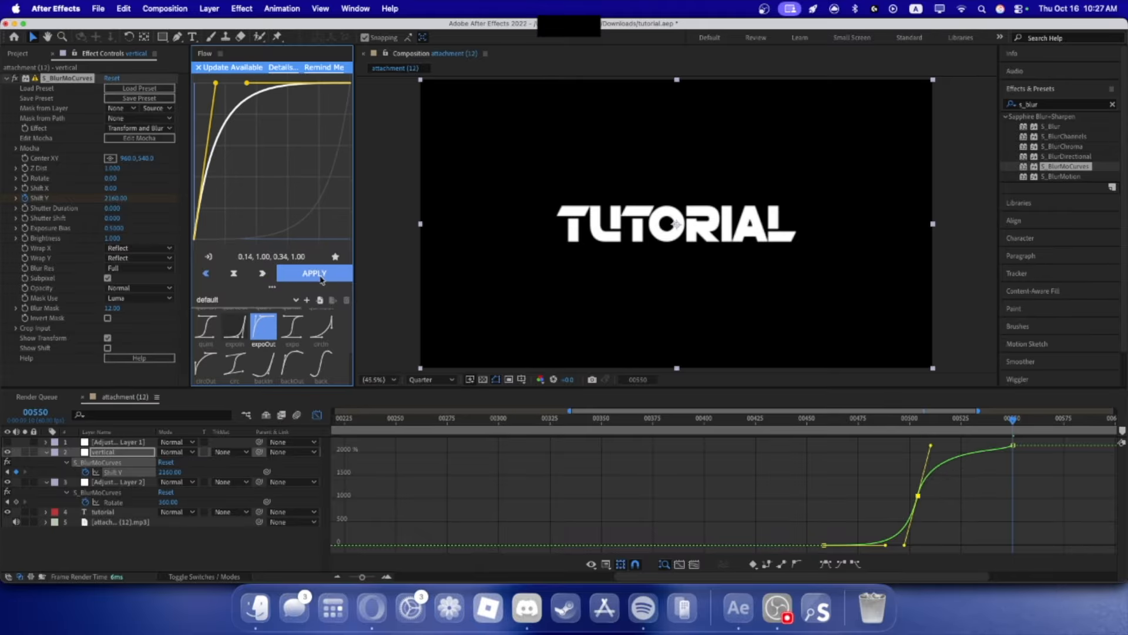
pyautogui.click(1013, 446)
pyautogui.click(262, 273)
pyautogui.click(344, 275)
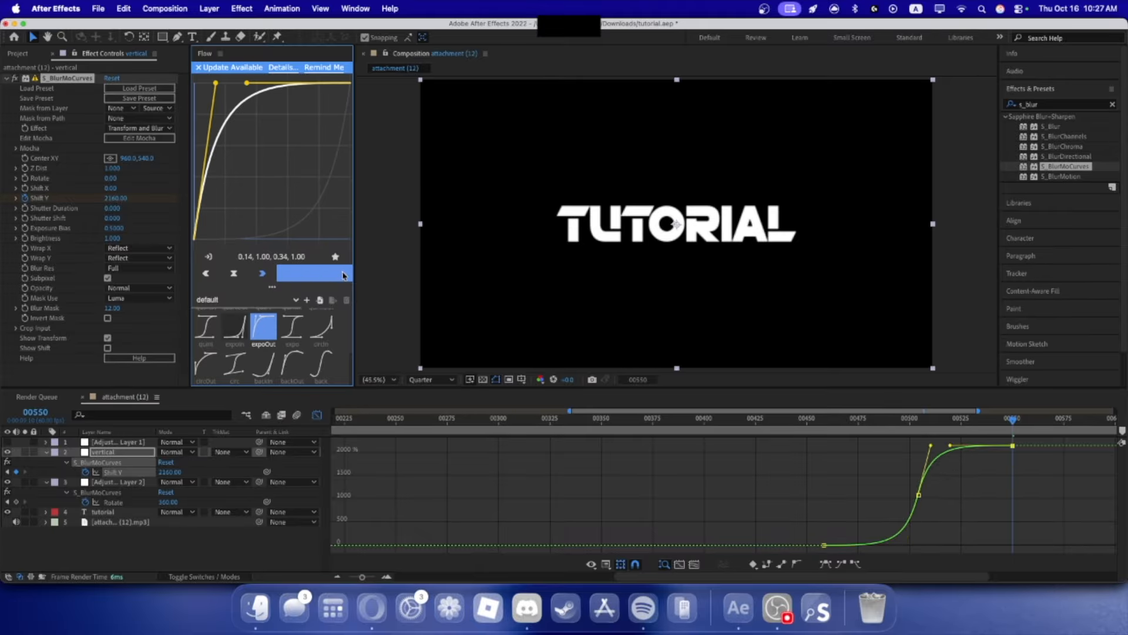
# - Return to the layer view and preview the rotation and vertical motion from about frame 401
pyautogui.click(294, 415)
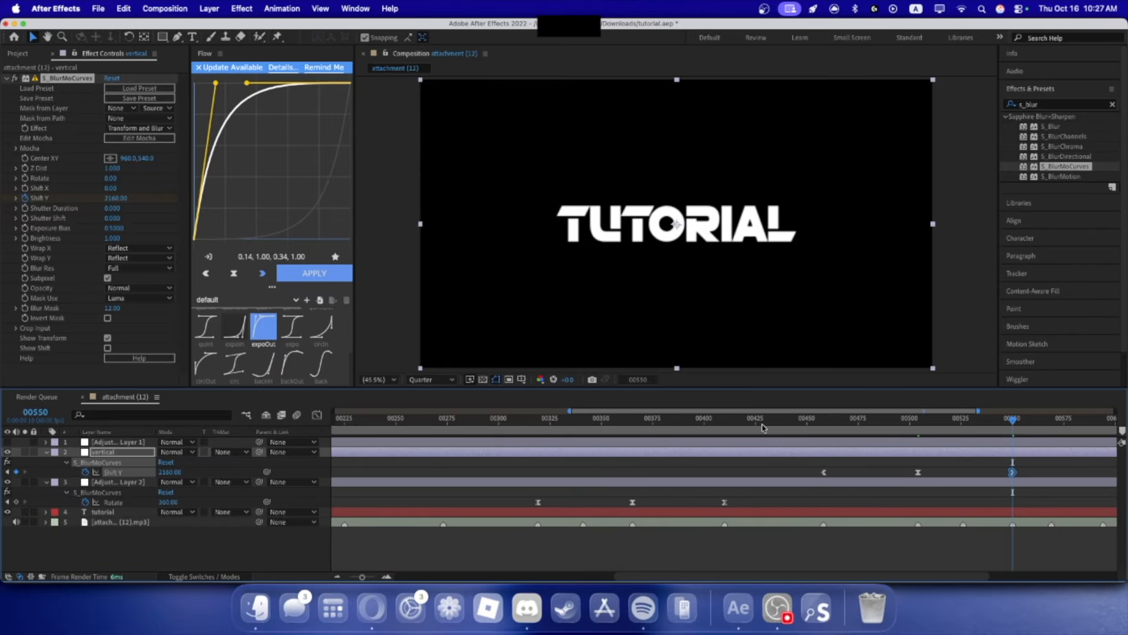
pyautogui.click(646, 467)
pyautogui.moveTo(567, 427); pyautogui.dragTo(708, 434)
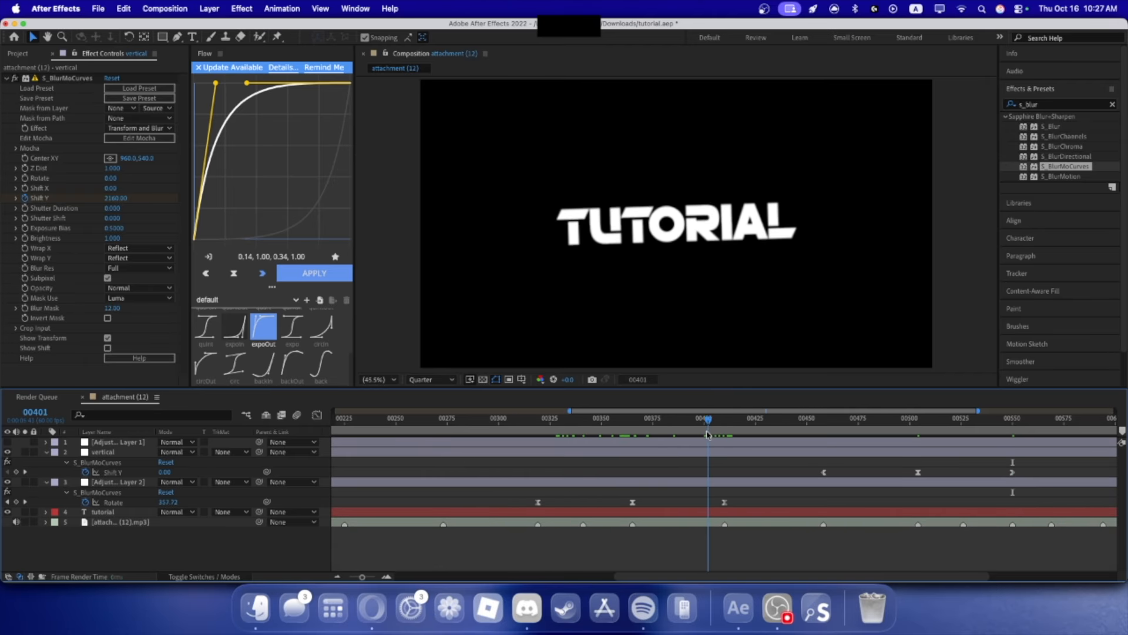
pyautogui.press('space')
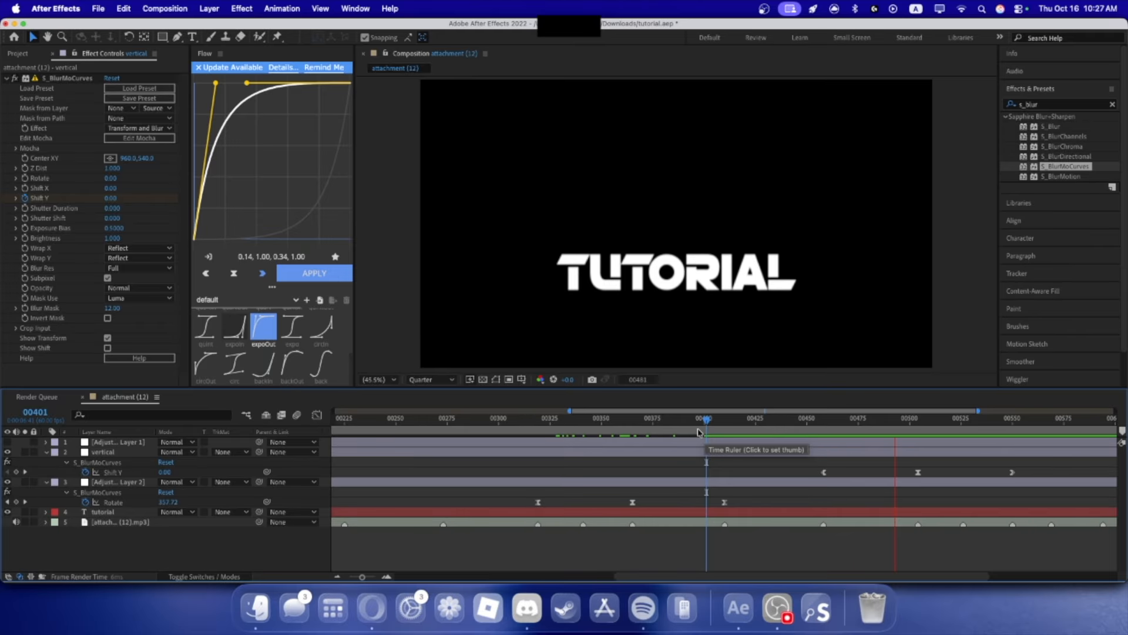
pyautogui.press('space')
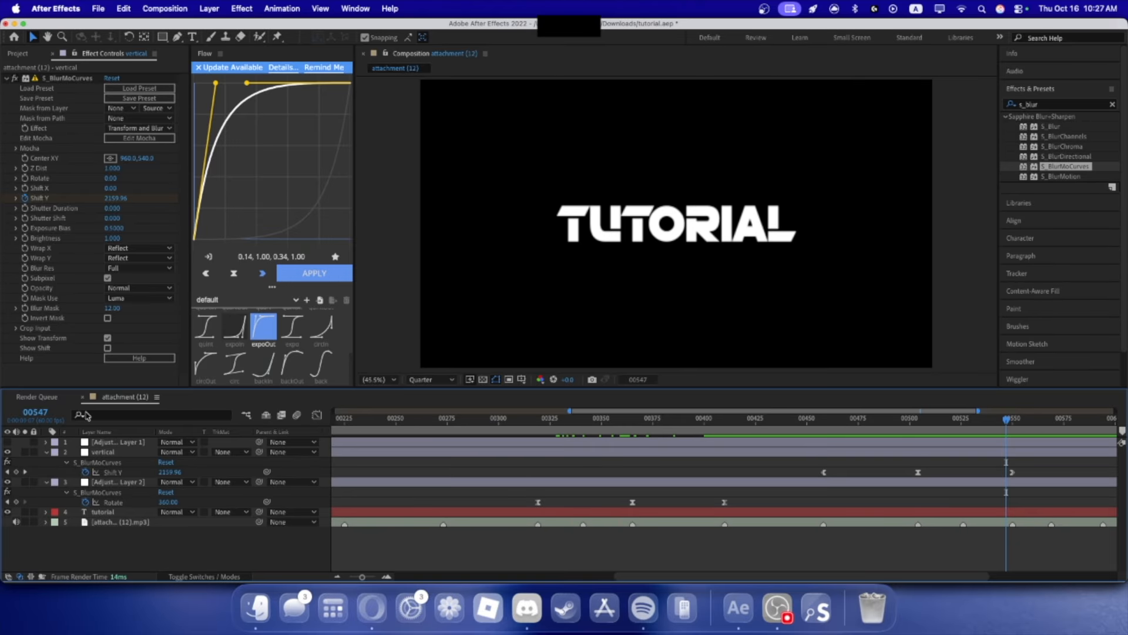
# - Collapse the vertical layer's properties and add a white rectangle shape layer covering the whole composition
pyautogui.moveTo(363, 578); pyautogui.dragTo(347, 579)
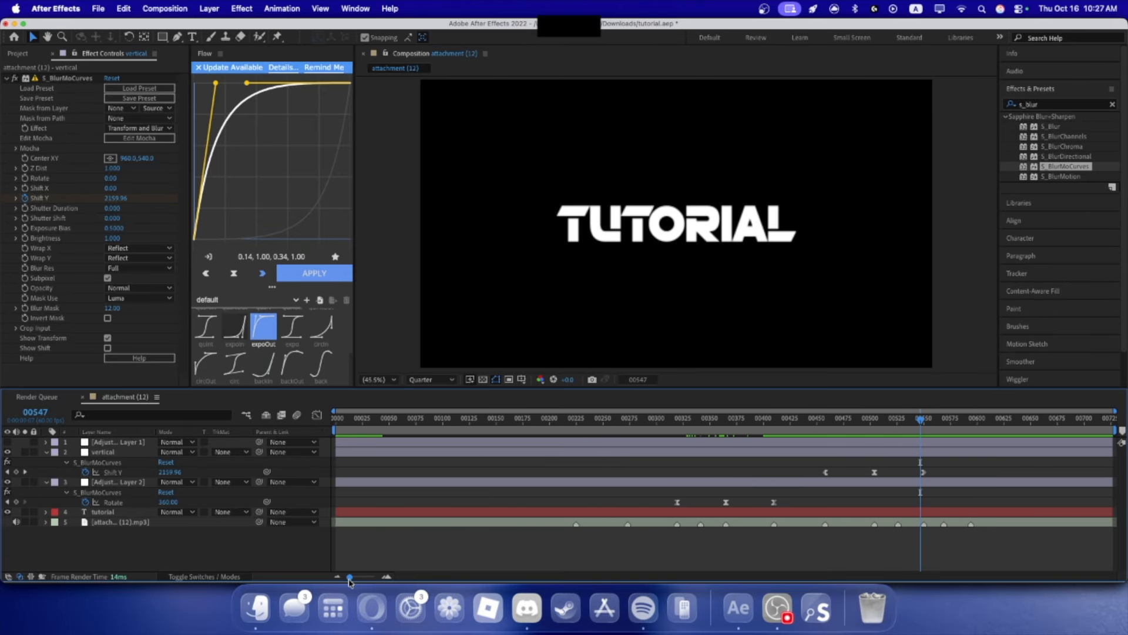
pyautogui.click(809, 419)
pyautogui.click(47, 452)
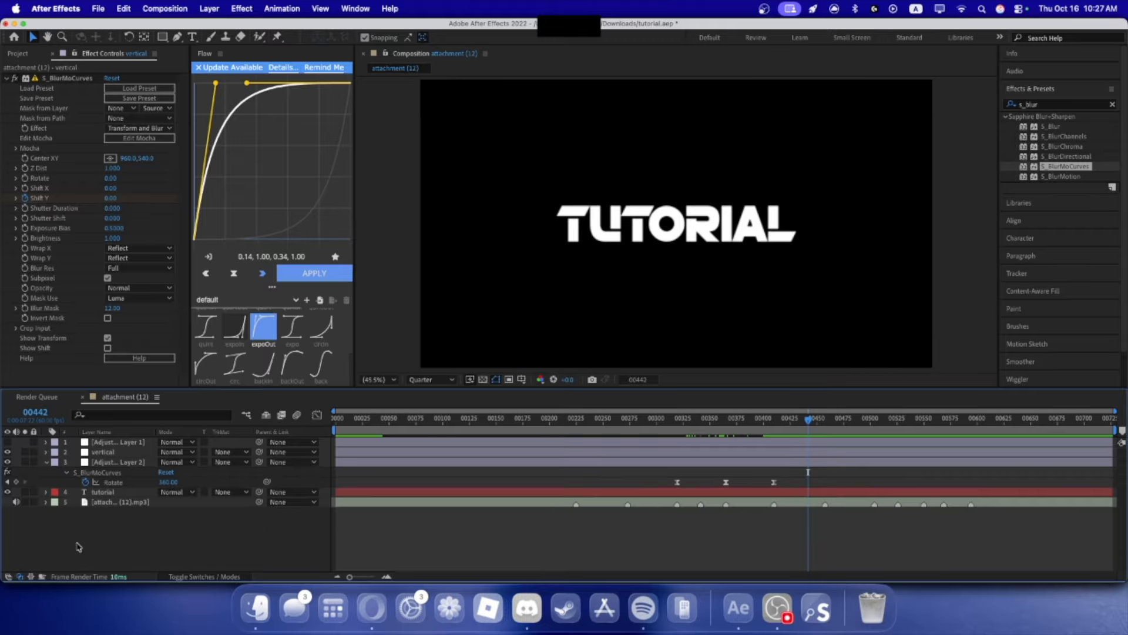
pyautogui.click(162, 37)
pyautogui.doubleClick(164, 38)
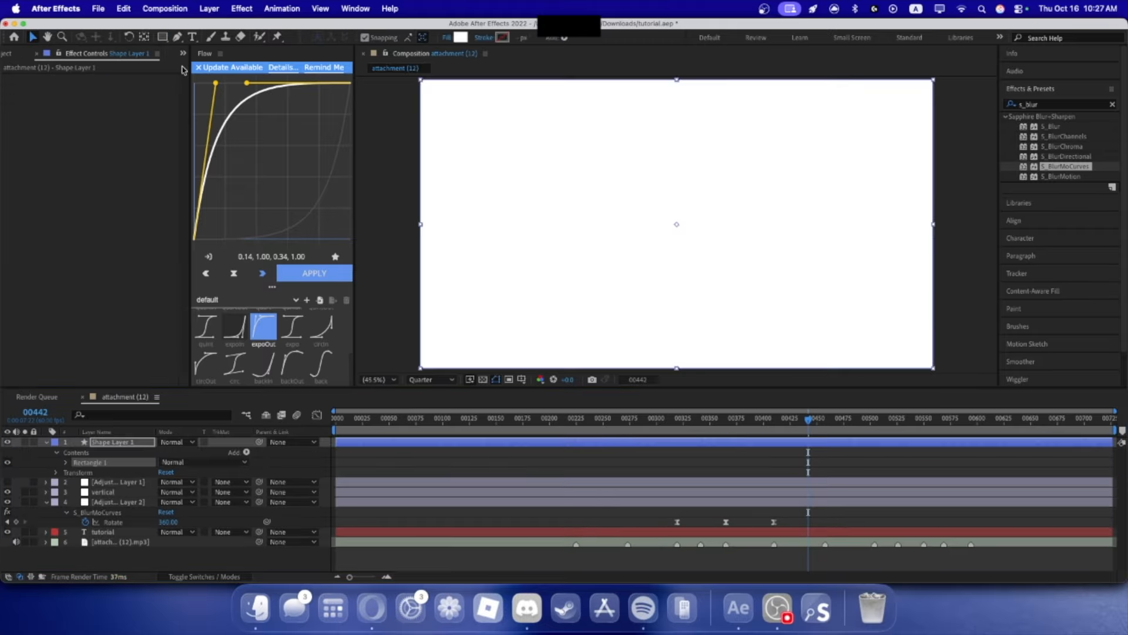
# - Unlink the Rectangle Path size, narrow its width to about 972 with height 1080, and display the grid overlay
pyautogui.click(66, 462)
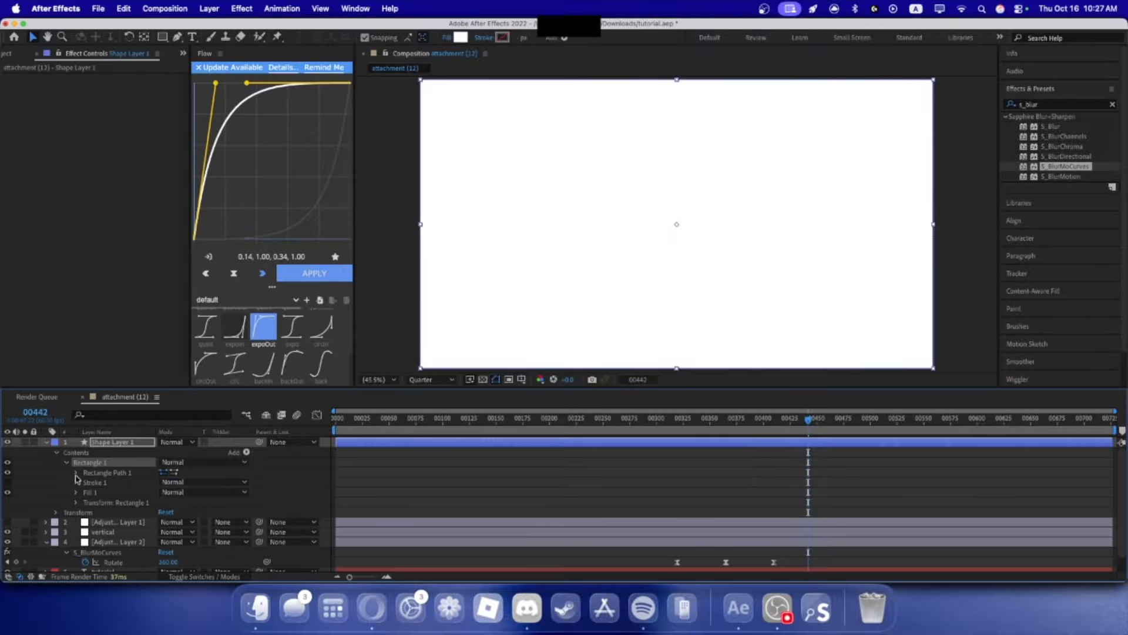
pyautogui.click(76, 473)
pyautogui.click(114, 482)
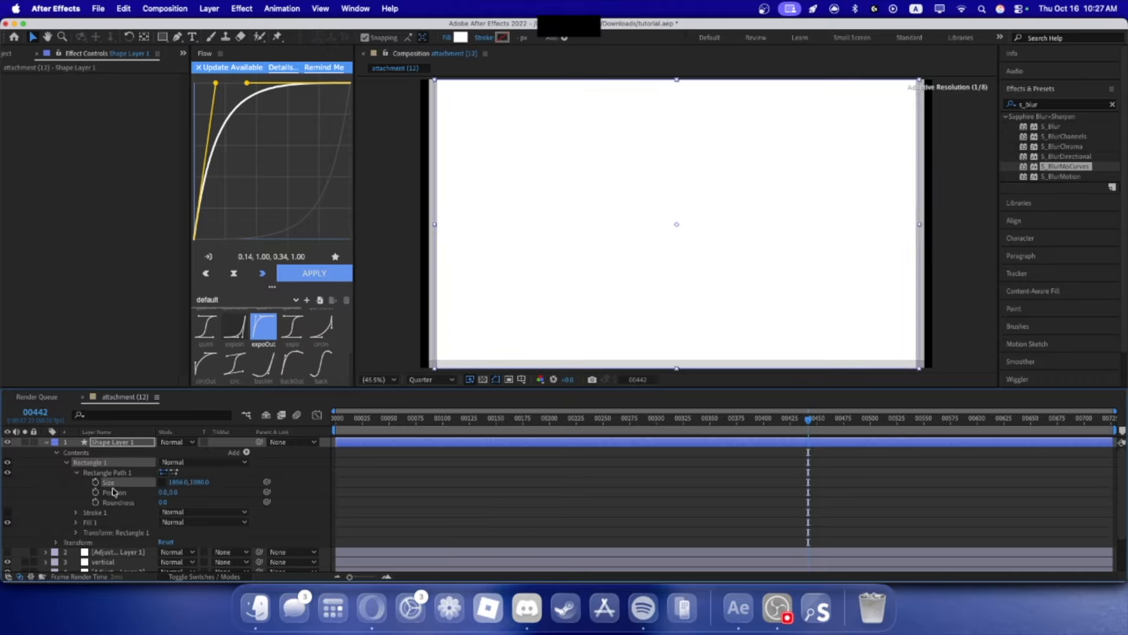
pyautogui.click(521, 379)
pyautogui.click(530, 405)
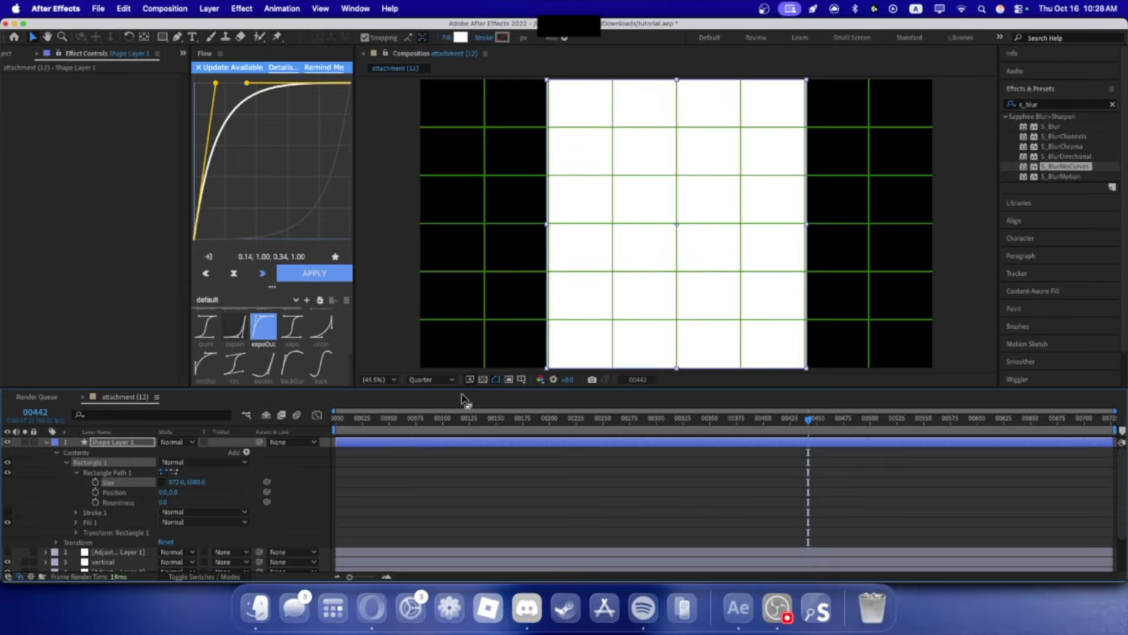
# - Switch the preview to Full resolution and fine-tune the rectangle's width to 961 against the grid lines
pyautogui.click(431, 379)
pyautogui.click(424, 405)
pyautogui.scroll(1, 455, 335)
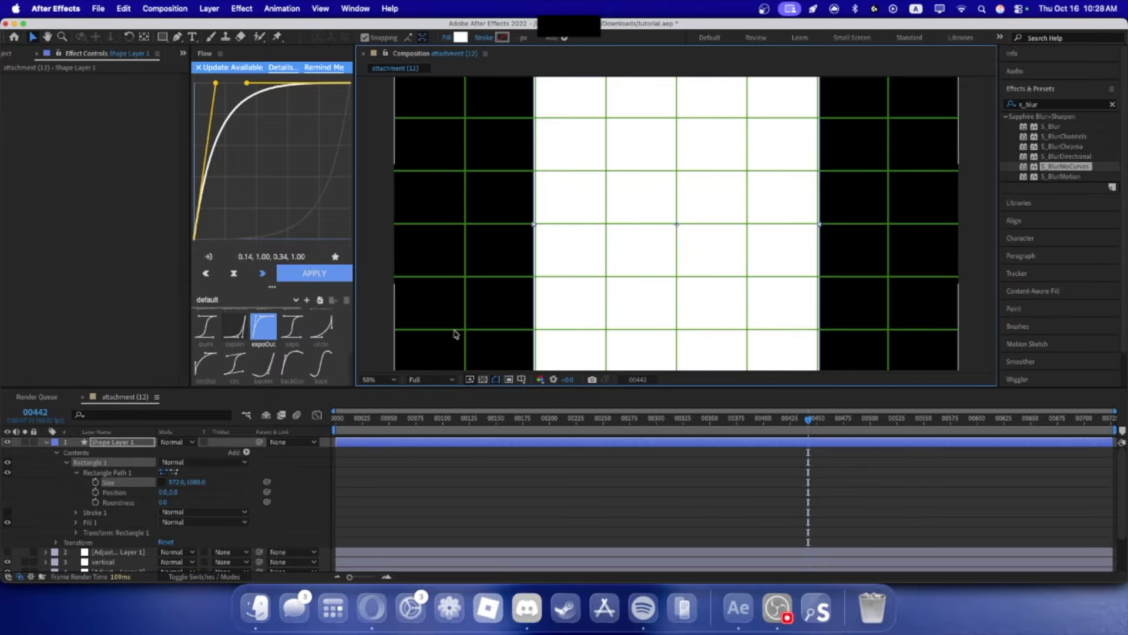
pyautogui.scroll(1, 456, 334)
pyautogui.moveTo(174, 483); pyautogui.dragTo(177, 487)
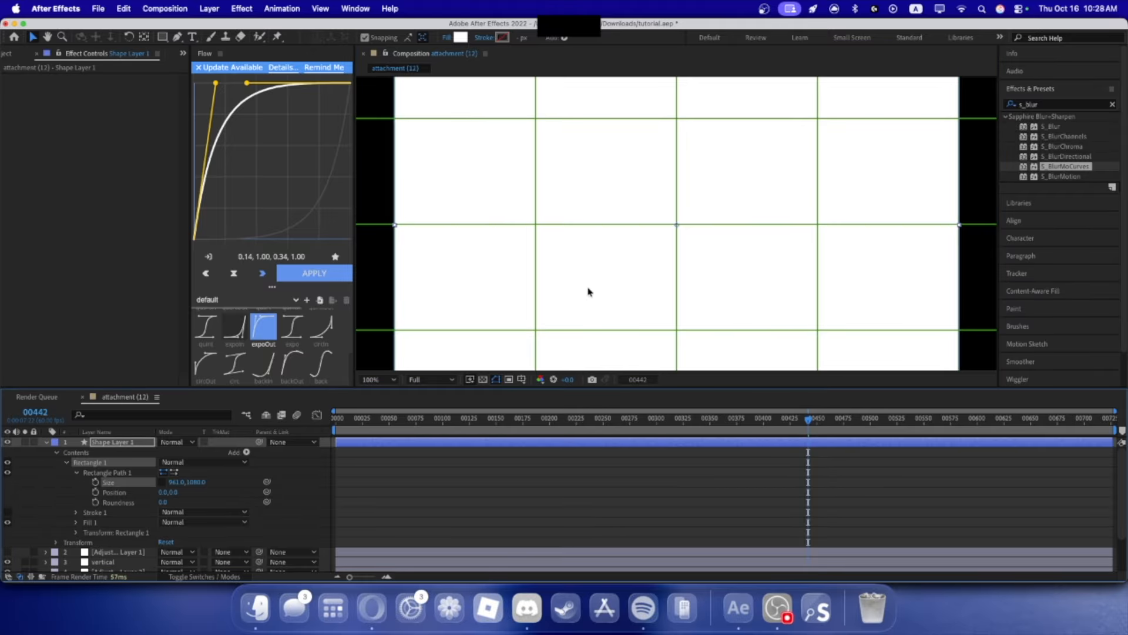
# - Position Shape Layer 1 at 479.5, 540 to cover the left half of the composition, and hide the grid overlay
pyautogui.scroll(-4, 588, 292)
pyautogui.click(128, 446)
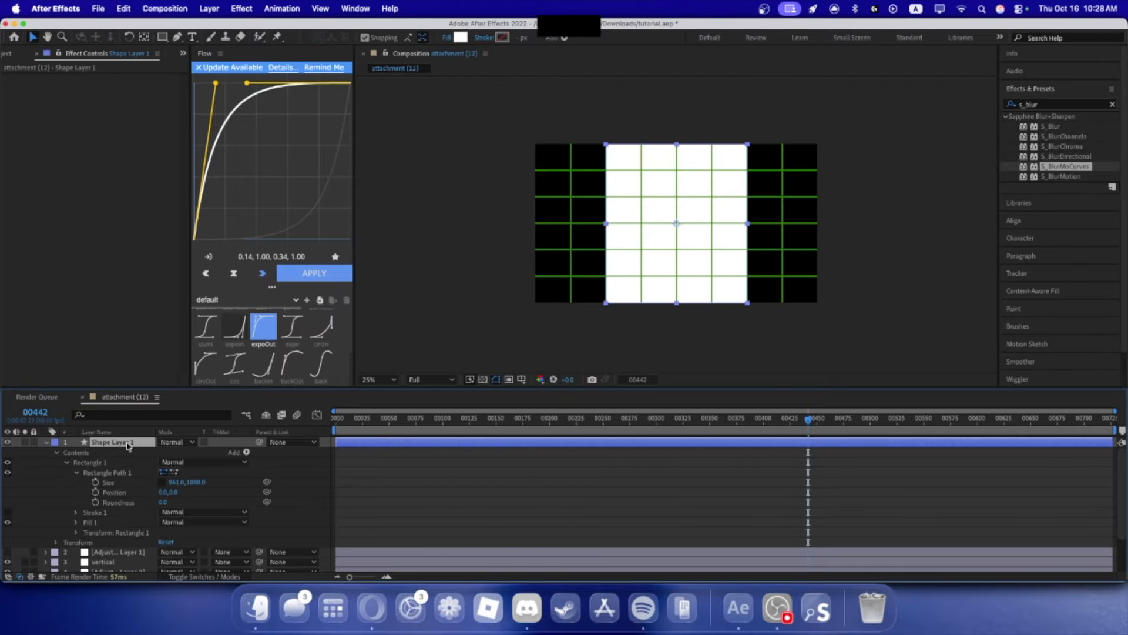
pyautogui.press('p')
pyautogui.moveTo(167, 452)
pyautogui.mouseDown()
pyautogui.moveTo(3, 470)
pyautogui.moveTo(151, 456)
pyautogui.mouseUp()
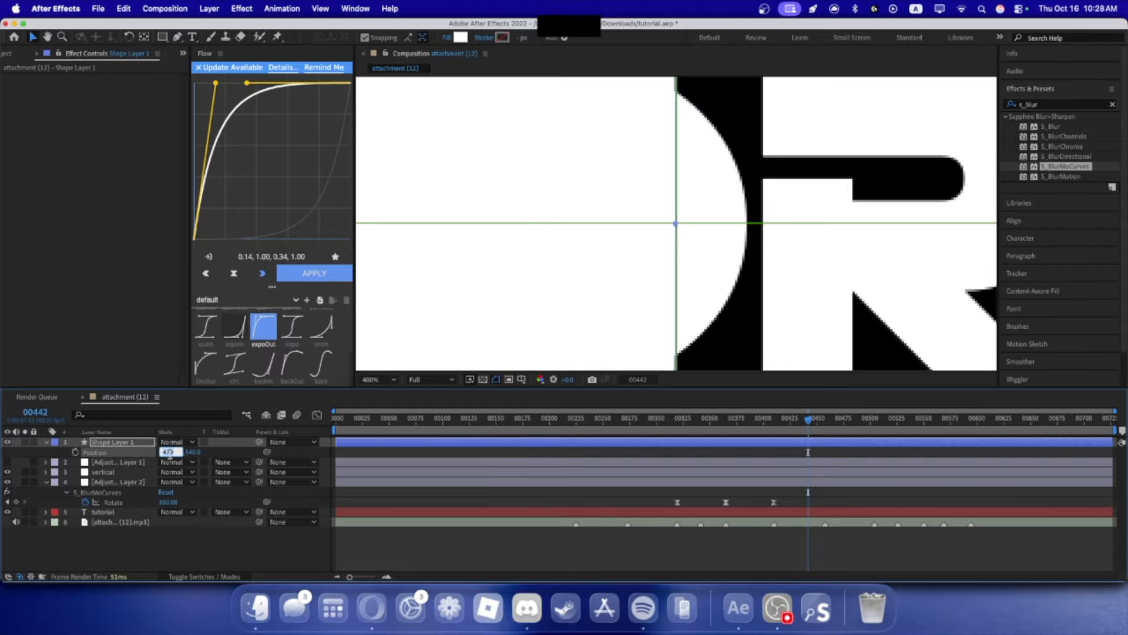
pyautogui.press('Return')
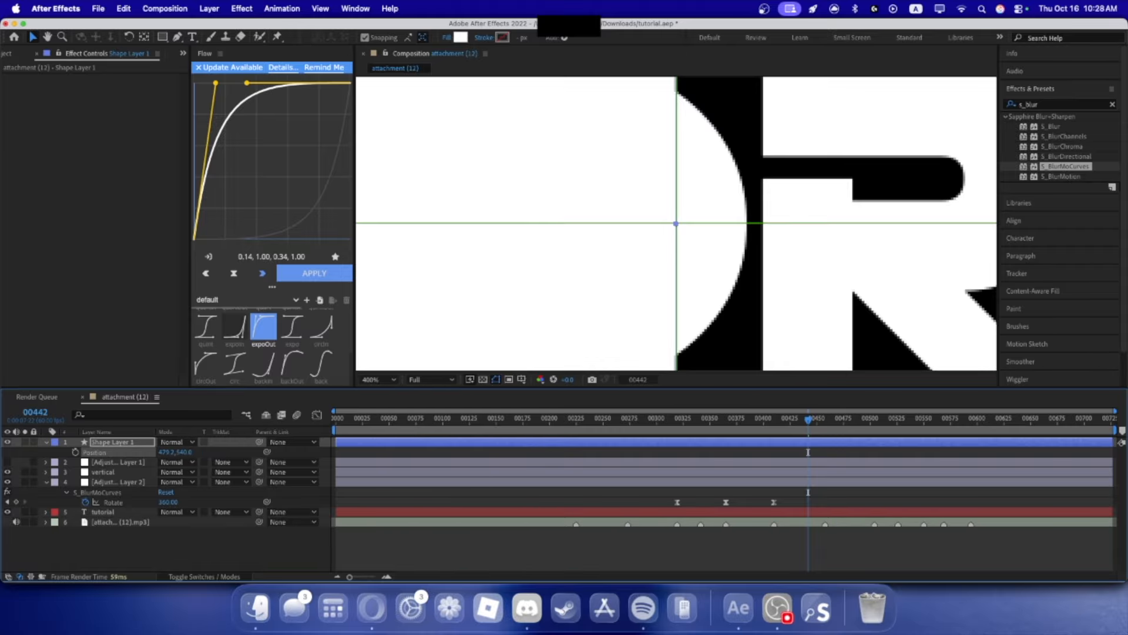
pyautogui.press('Return')
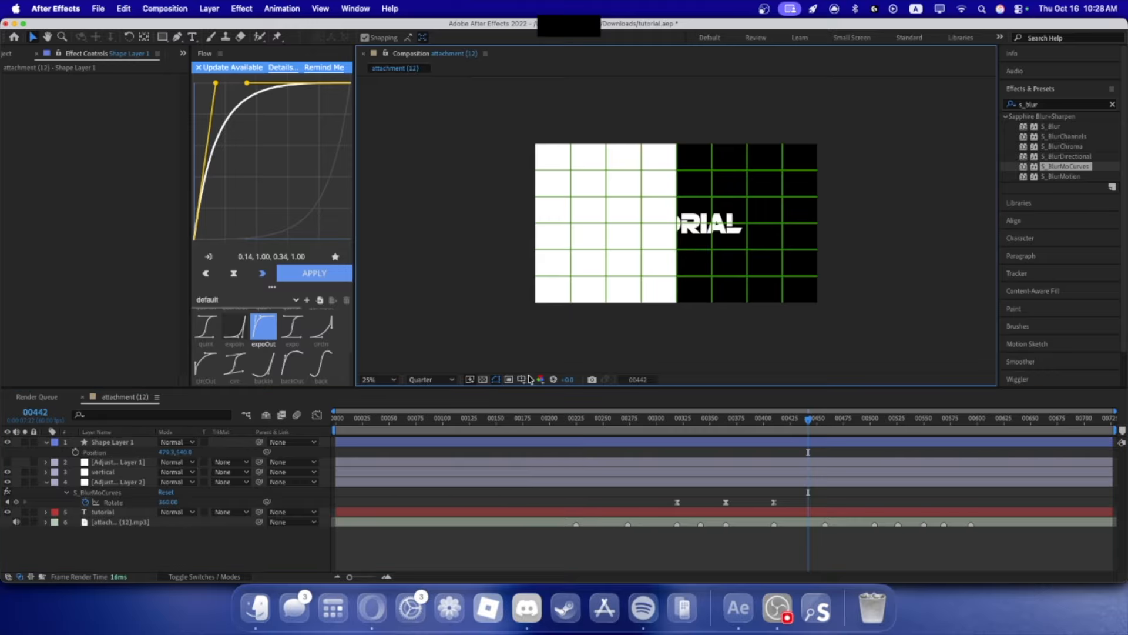
pyautogui.click(530, 379)
pyautogui.click(537, 423)
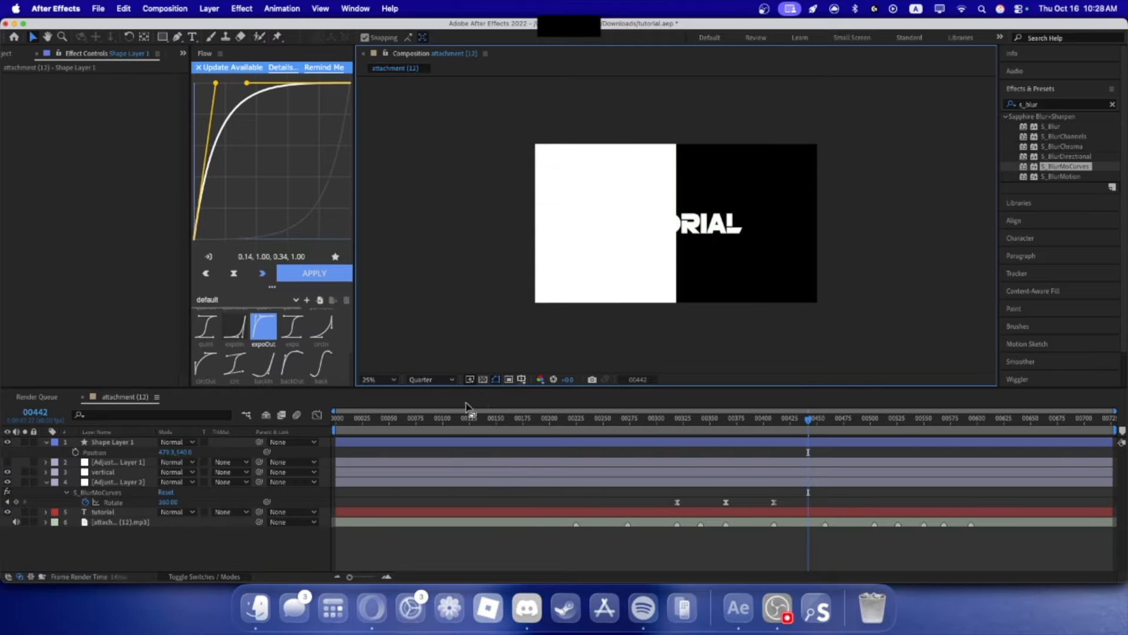
# - Auto-trace Shape Layer 1 to generate a mask of the white left-half rectangle
pyautogui.click(125, 444)
pyautogui.click(209, 8)
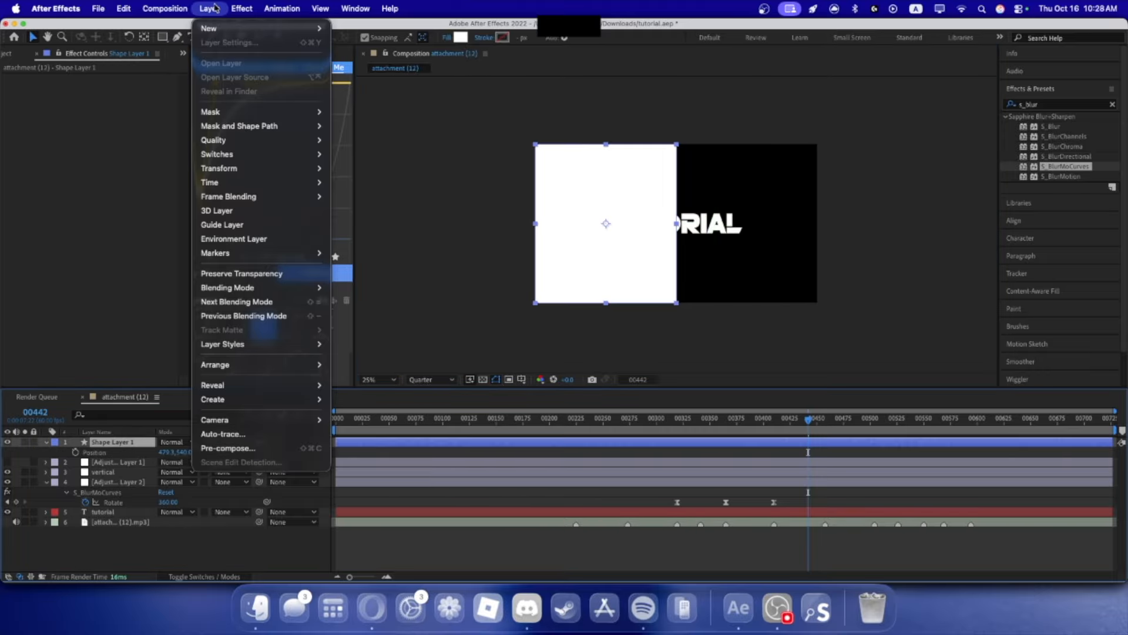
pyautogui.click(253, 435)
pyautogui.click(645, 386)
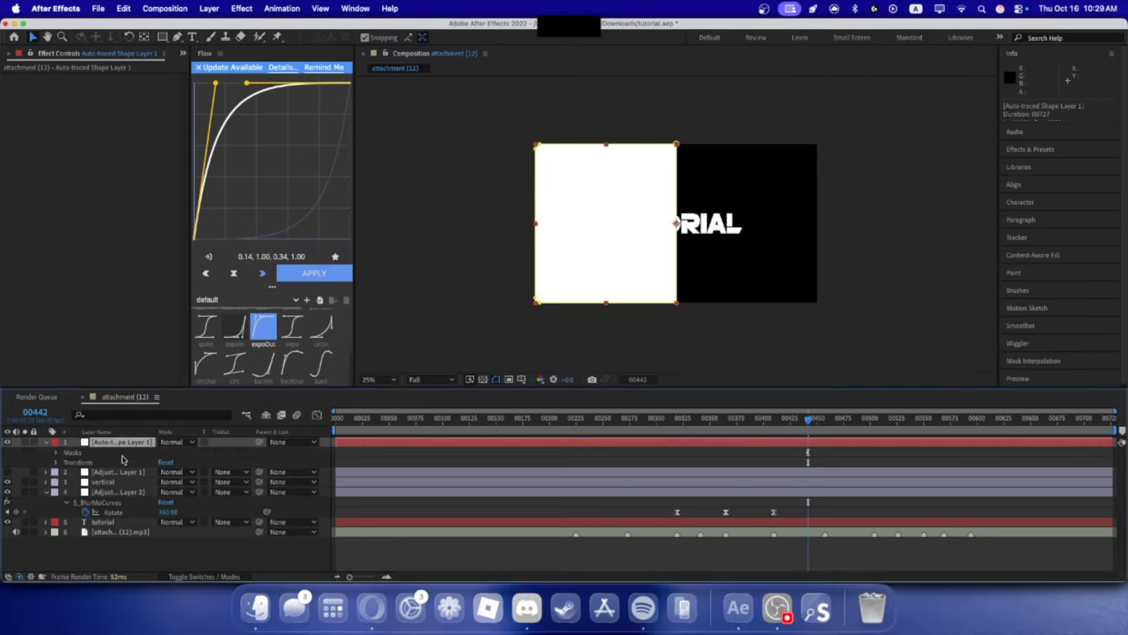
# - Copy Mask 1 from the auto-traced layer onto the vertical layer, delete the auto-traced layer, and collapse the vertical layer's properties
pyautogui.click(61, 453)
pyautogui.click(57, 452)
pyautogui.click(95, 465)
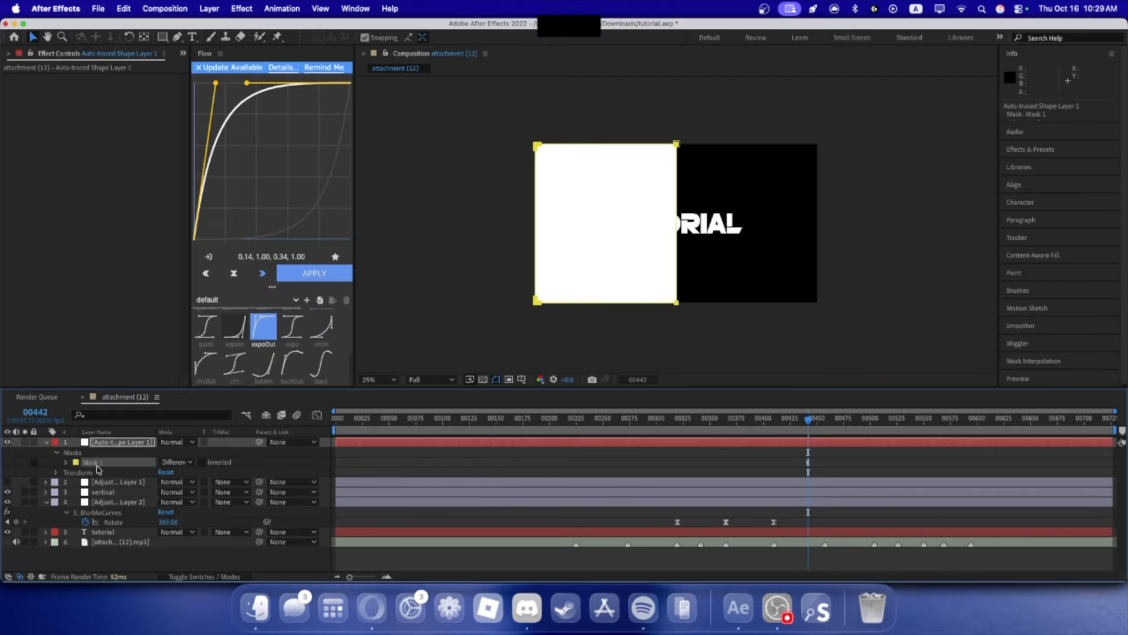
pyautogui.click(111, 482)
pyautogui.click(97, 493)
pyautogui.press('super+v')
pyautogui.click(106, 449)
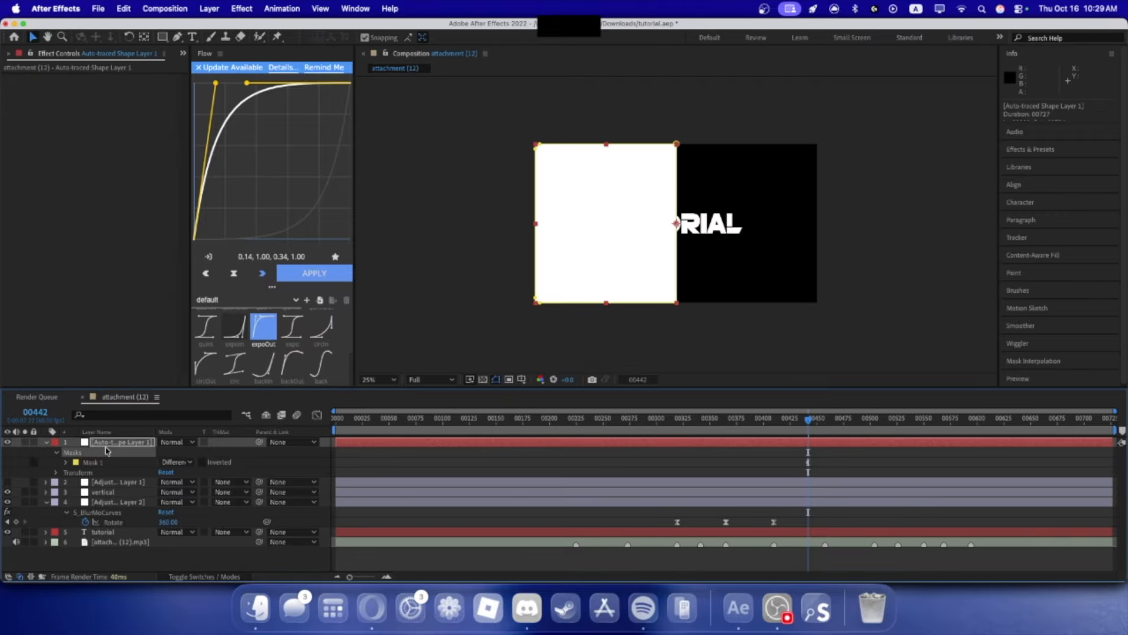
pyautogui.press('Delete')
pyautogui.click(47, 452)
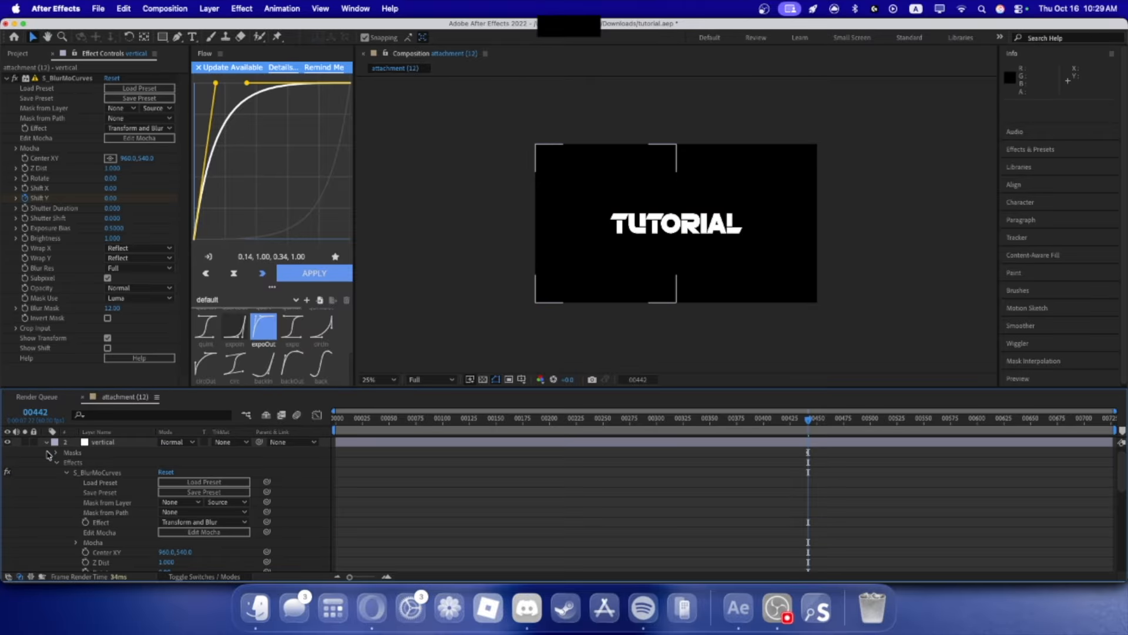
pyautogui.click(115, 443)
pyautogui.click(46, 443)
# - Duplicate the vertical layer and rotate the copy 180° so its mask covers the right half of the frame
pyautogui.moveTo(597, 421); pyautogui.dragTo(876, 438)
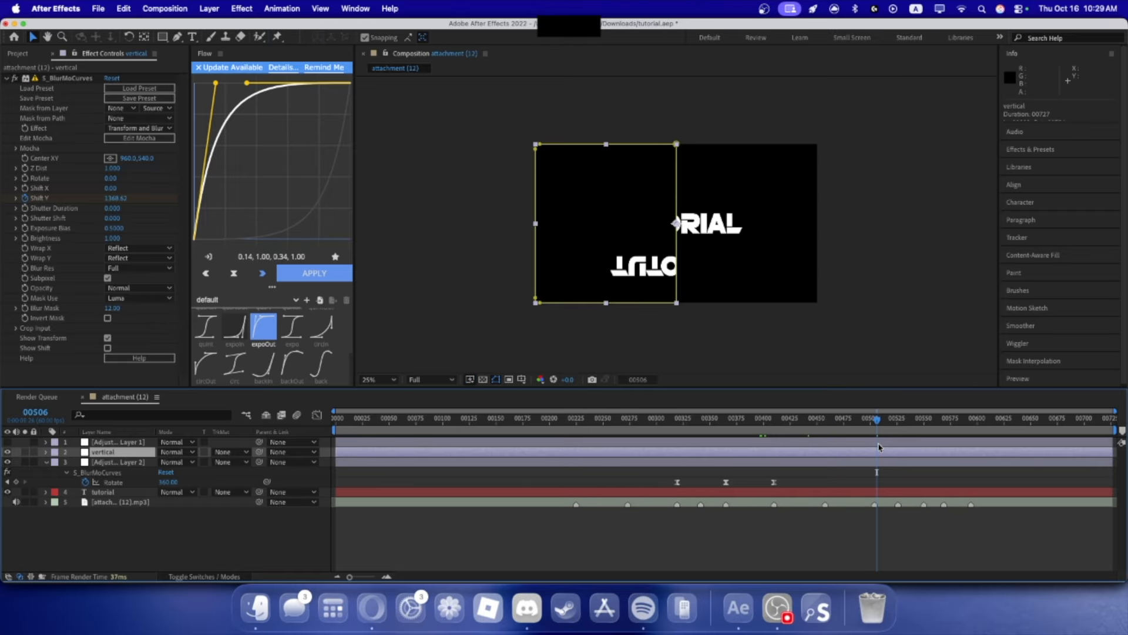
pyautogui.click(877, 442)
pyautogui.click(861, 452)
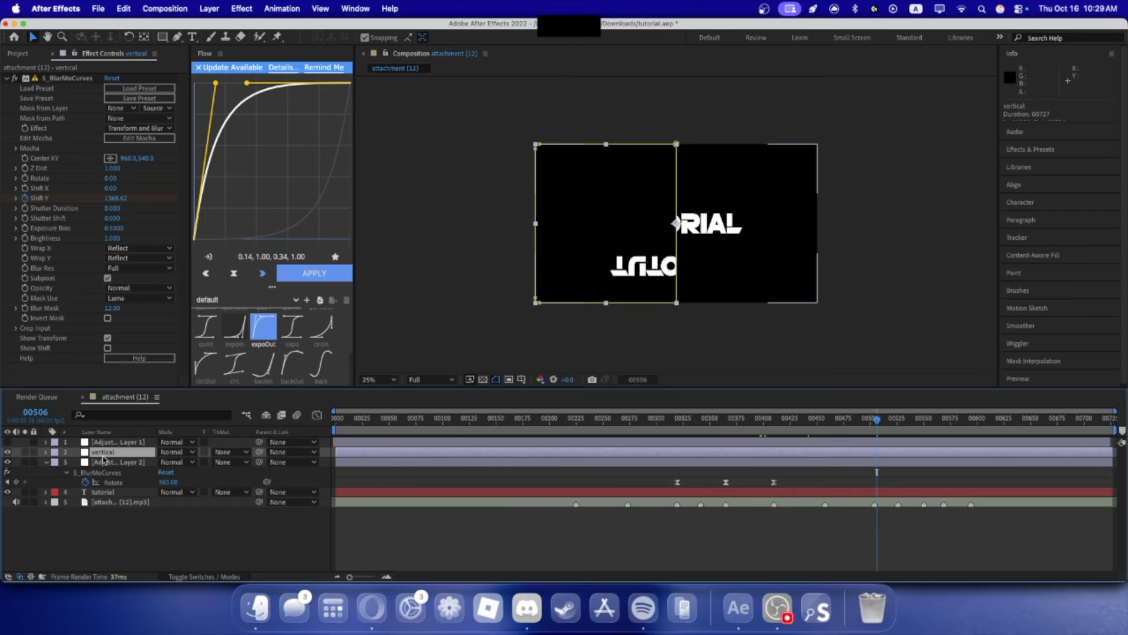
pyautogui.press('super+d')
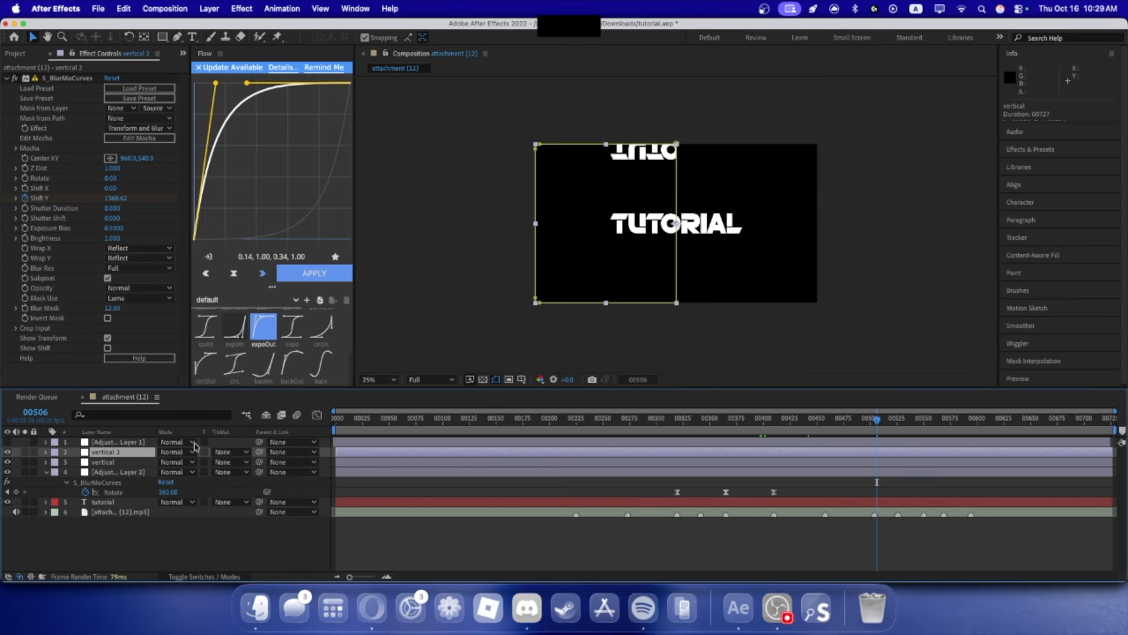
pyautogui.press('r')
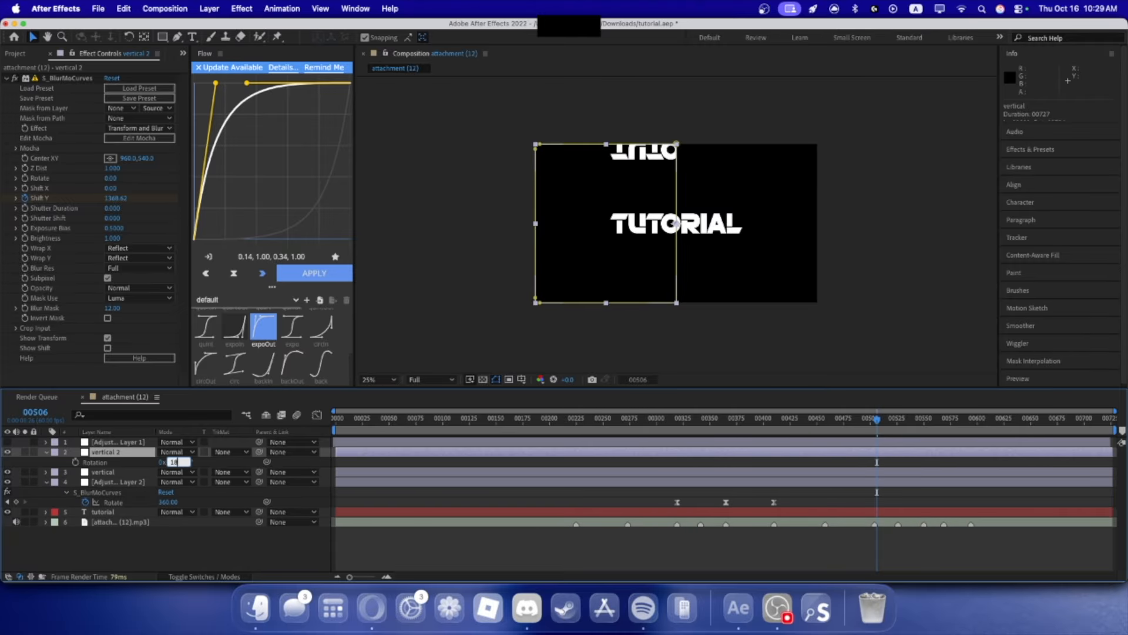
pyautogui.press('Return')
# - Delay the vertical 2 layer so its middle Shift Y keyframe meets the following music marker, and split it at frame 458
pyautogui.press('u')
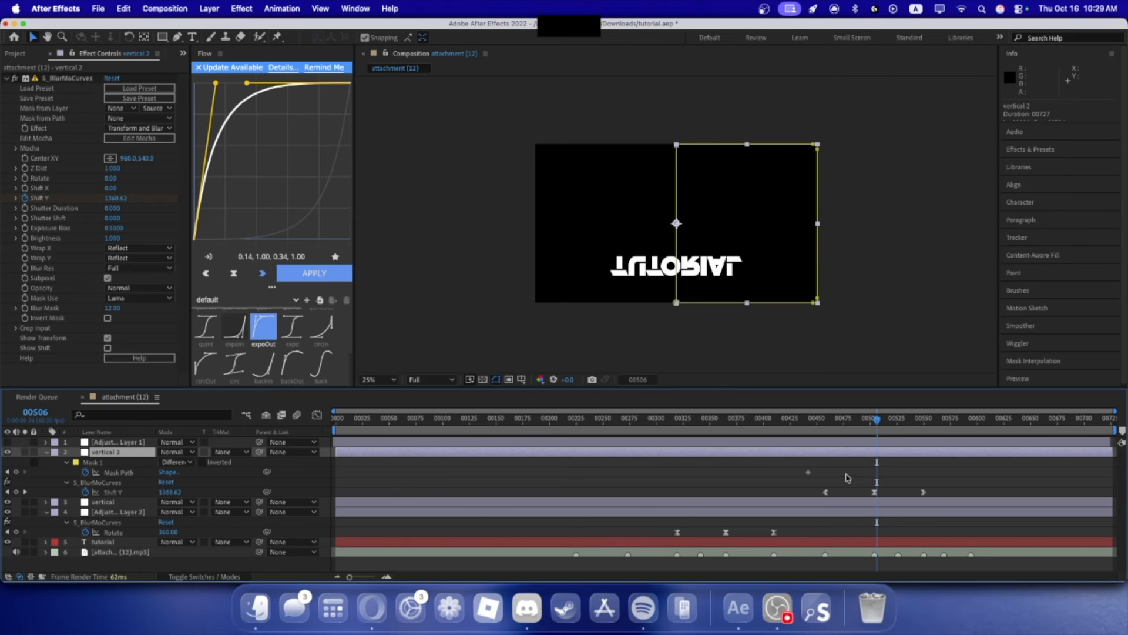
pyautogui.moveTo(884, 448); pyautogui.dragTo(906, 446)
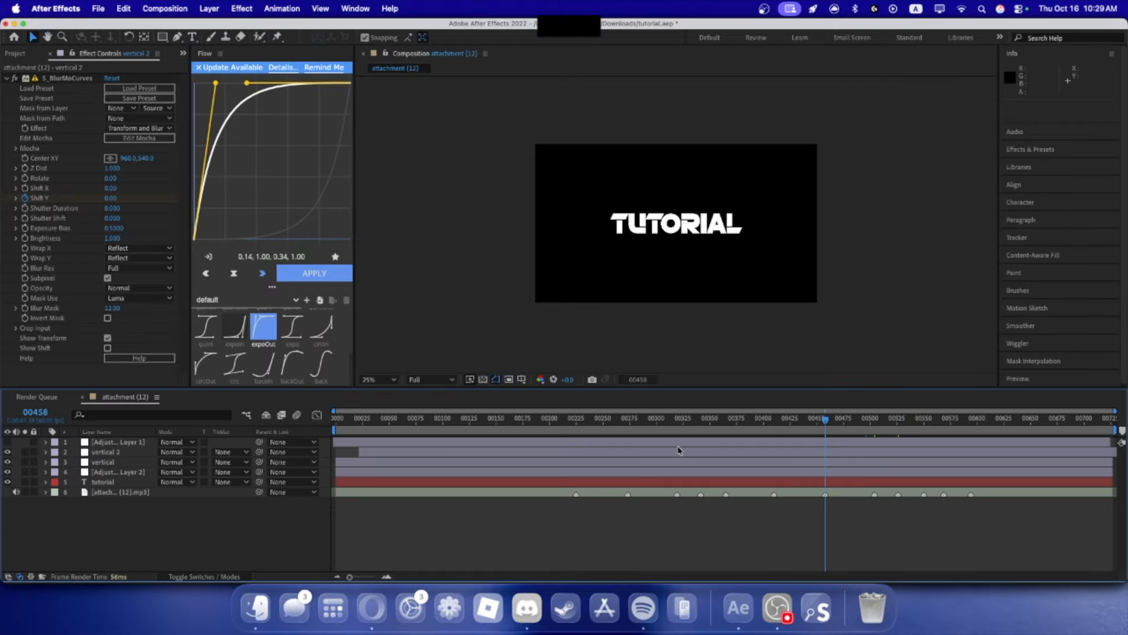
pyautogui.click(678, 450)
pyautogui.press('super+shift+d')
# - Split the vertical layer at frame 458 and delete the vertical 2 piece before the split
pyautogui.click(685, 472)
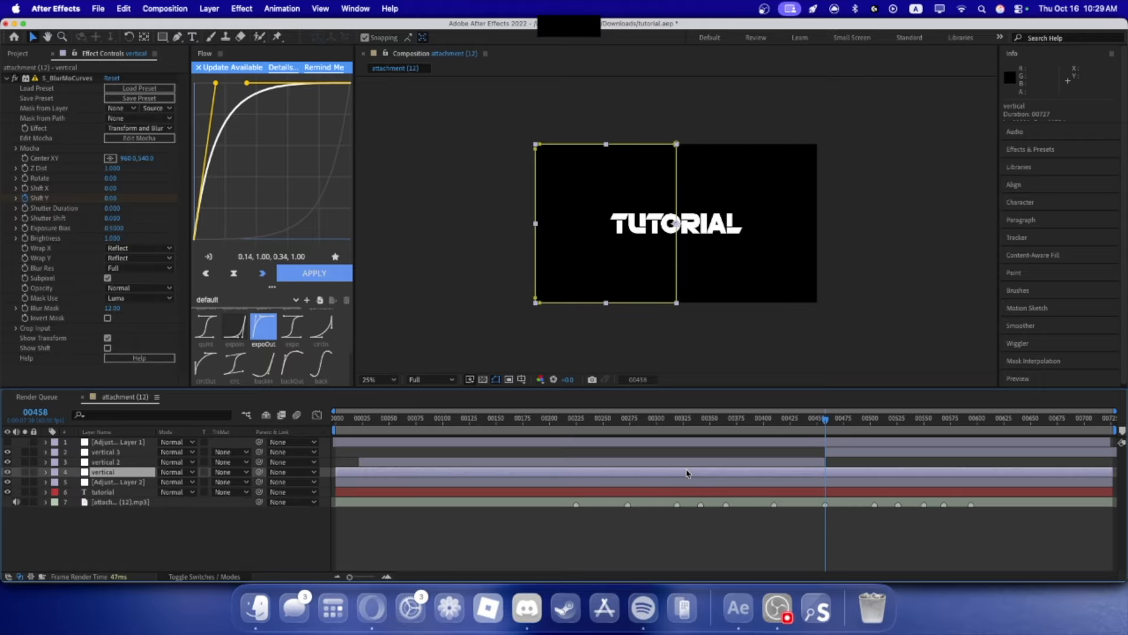
pyautogui.press('super+shift+d')
pyautogui.click(684, 462)
pyautogui.press('Delete')
pyautogui.click(679, 481)
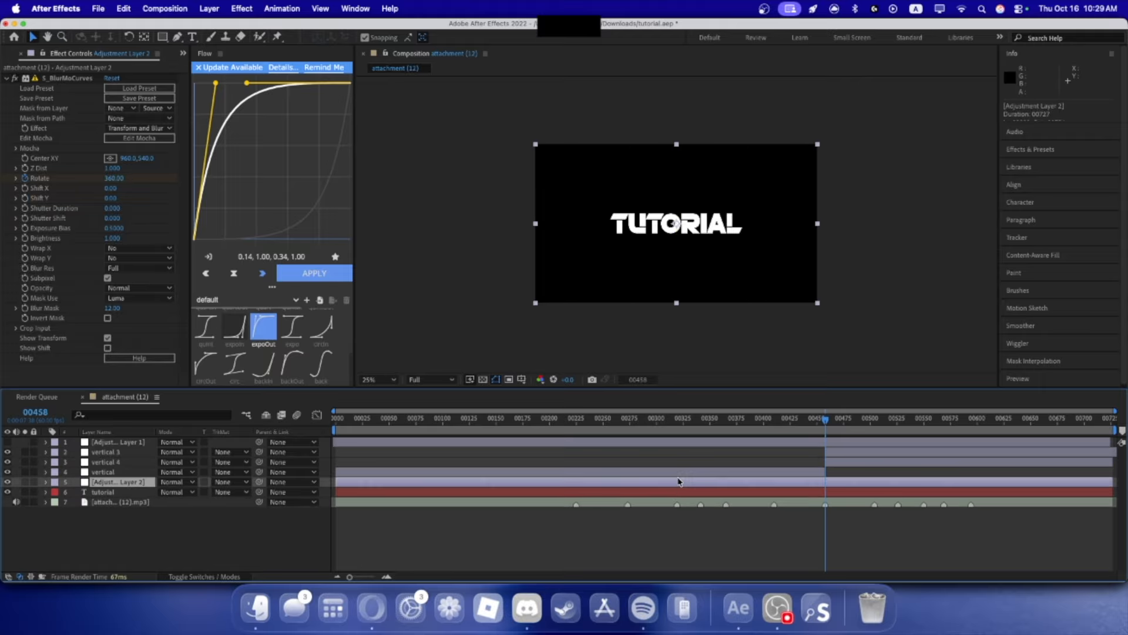
pyautogui.press('Delete')
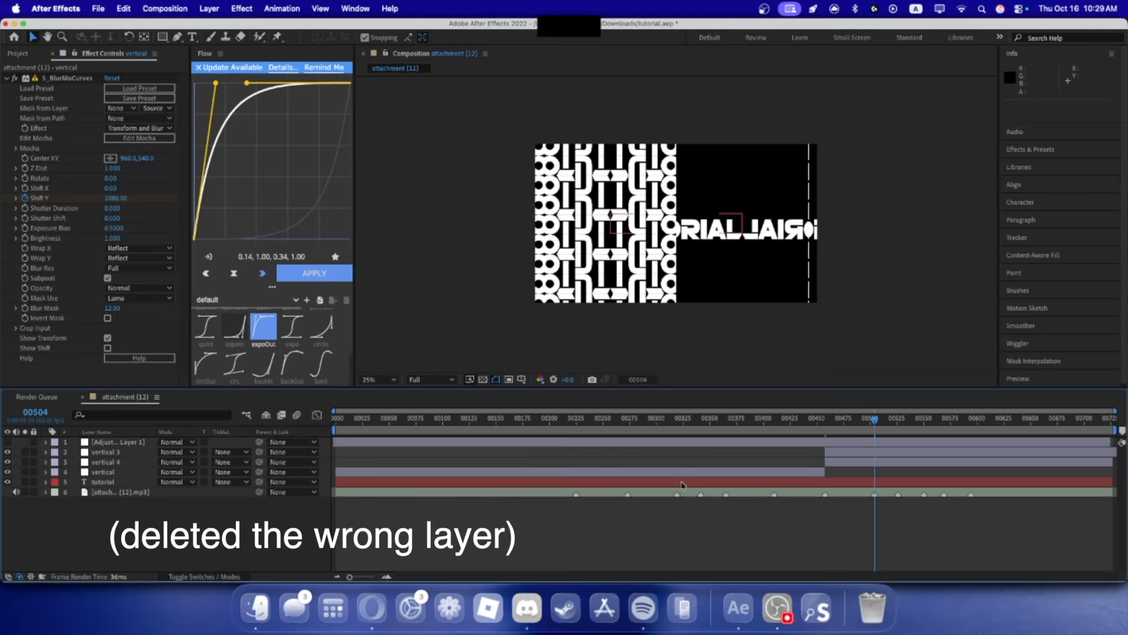
pyautogui.press('super+z')
pyautogui.press('super+z')
# - Delete the vertical layer piece before frame 458 and play back the animation
pyautogui.keyDown('super'); pyautogui.click(752, 485); pyautogui.keyUp('super')
pyautogui.press('Delete')
pyautogui.press('space')
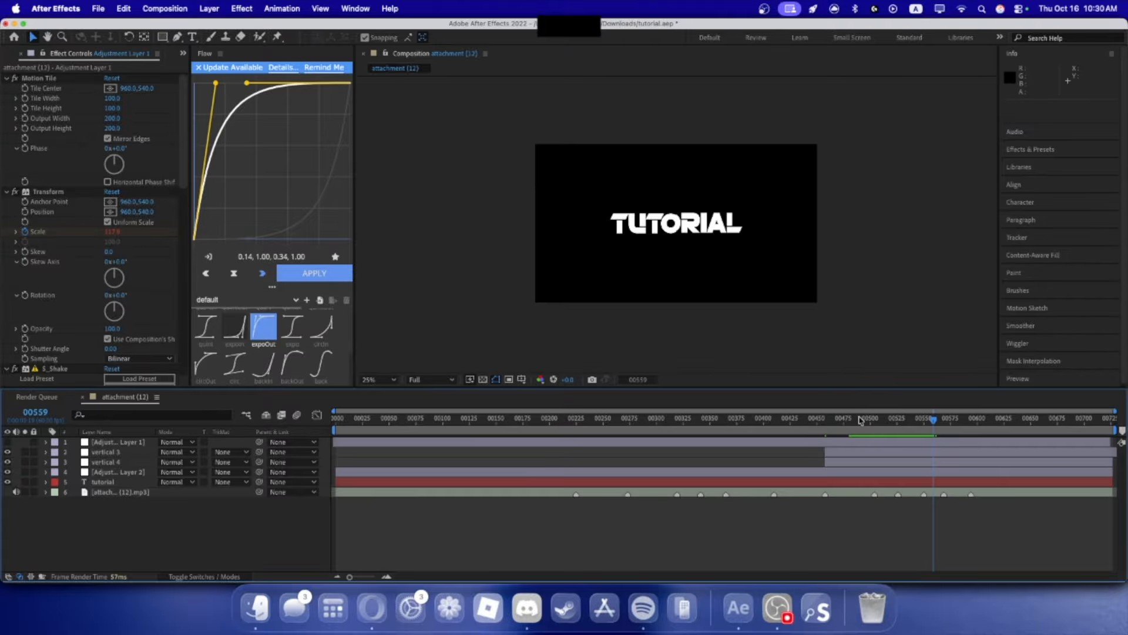
# - On the vertical 3 layer, set the middle Shift Y keyframe to -1080 and the last one to -2160
pyautogui.click(850, 454)
pyautogui.press('u')
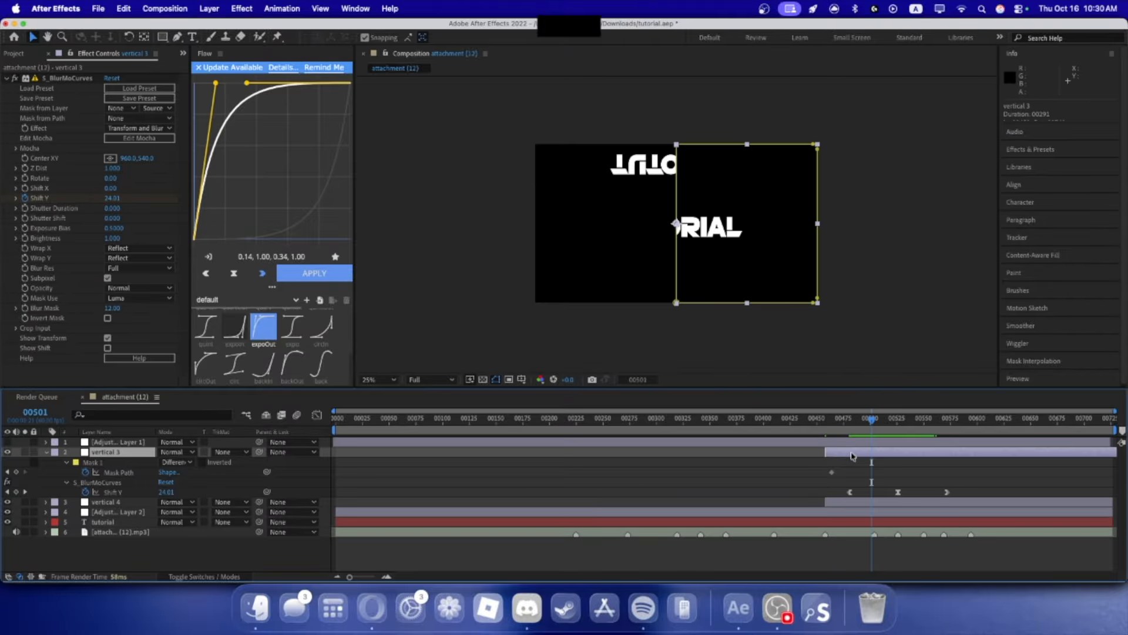
pyautogui.press('u')
pyautogui.press('k')
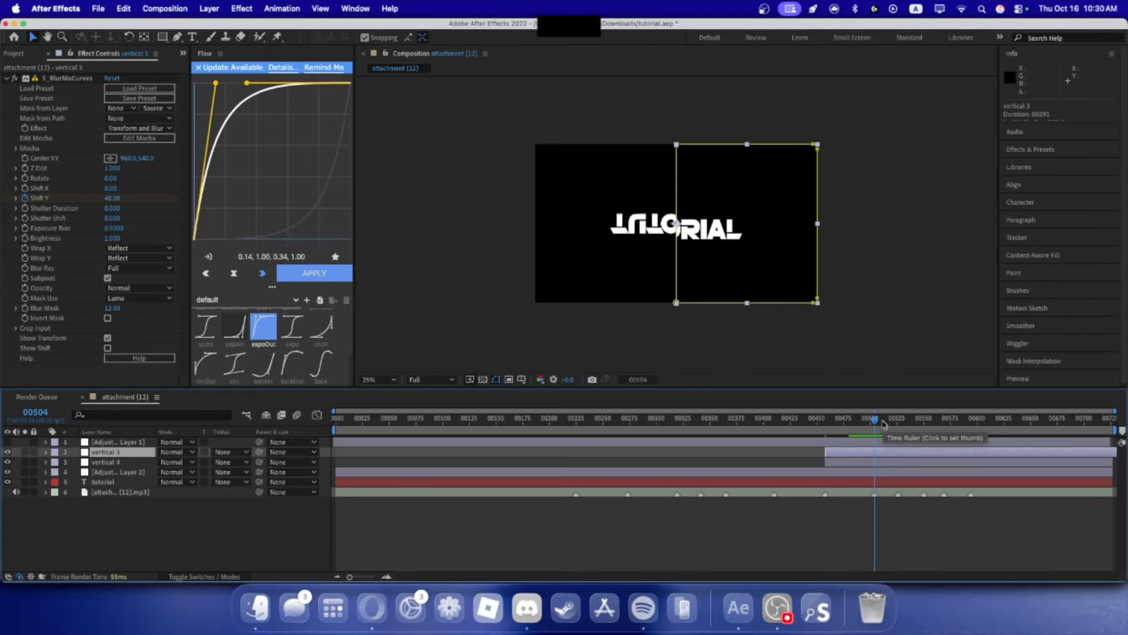
pyautogui.press('u')
pyautogui.press('k')
pyautogui.click(167, 492)
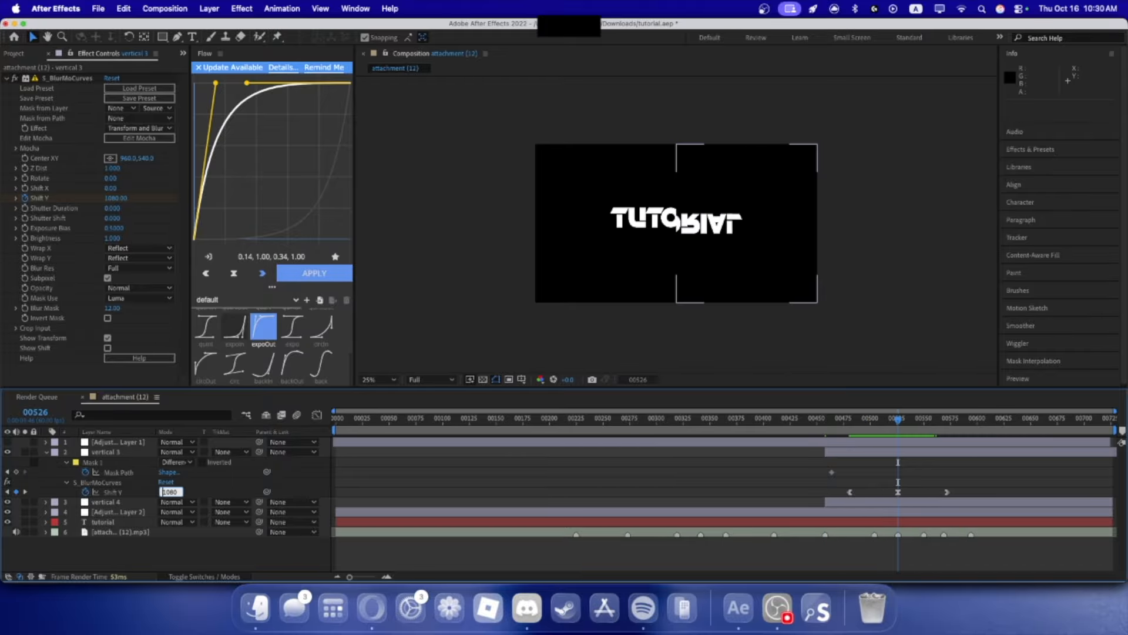
pyautogui.write('-1080')
pyautogui.press('Return')
pyautogui.click(149, 557)
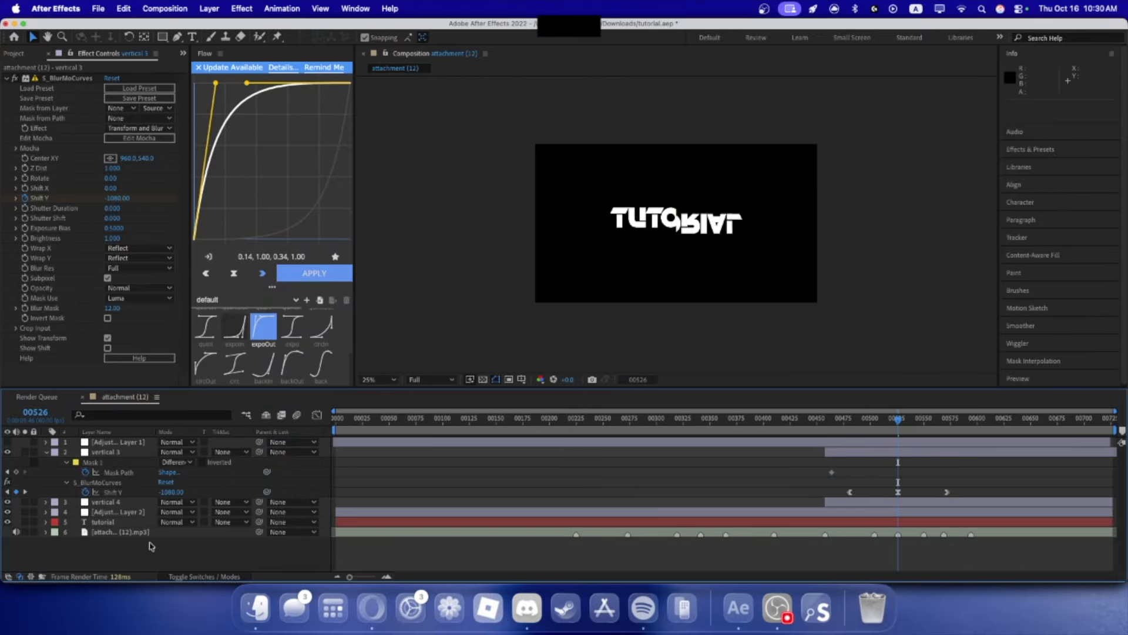
pyautogui.press('space')
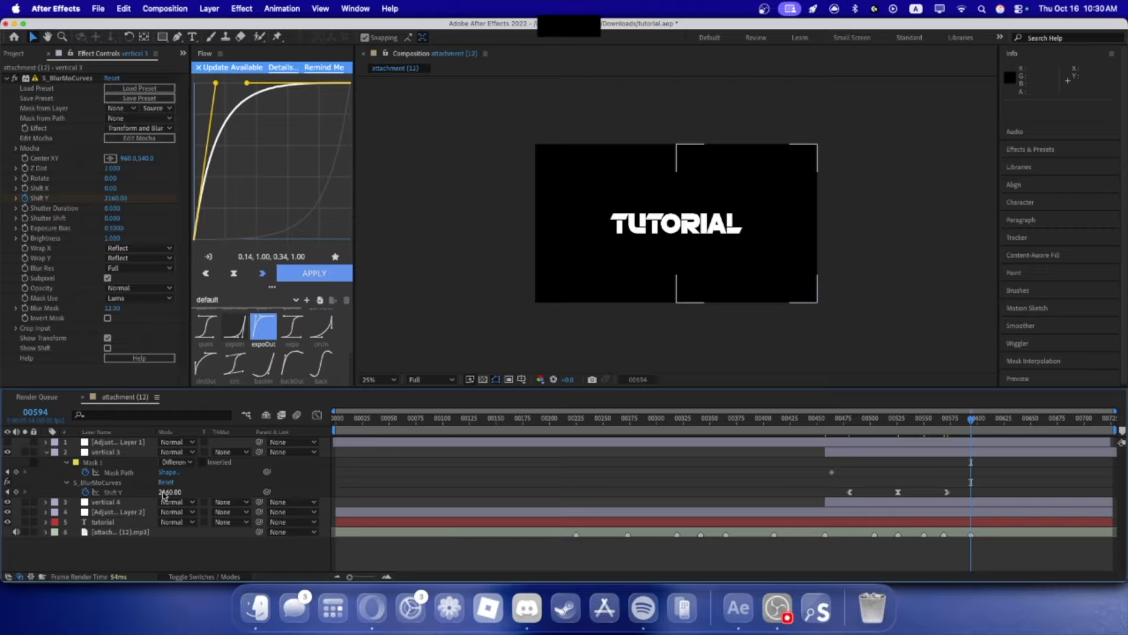
pyautogui.press('k')
# - Show vertical 3's Shift Y curve in the graph editor and apply the Flow expoIn easing to its first segment
pyautogui.click(113, 492)
pyautogui.click(316, 416)
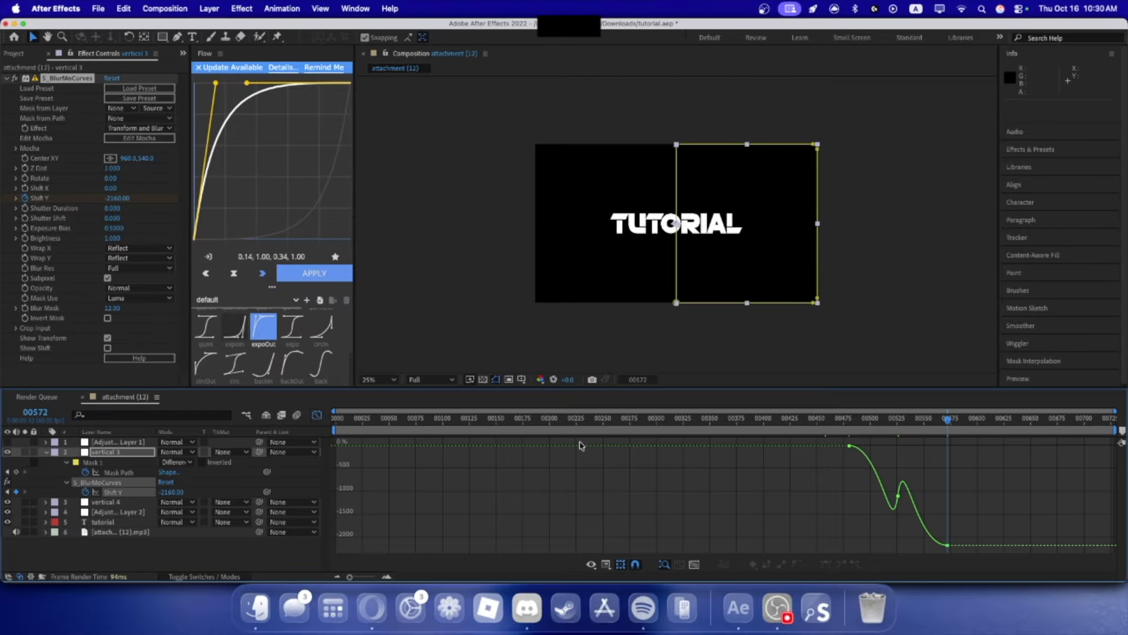
pyautogui.click(849, 446)
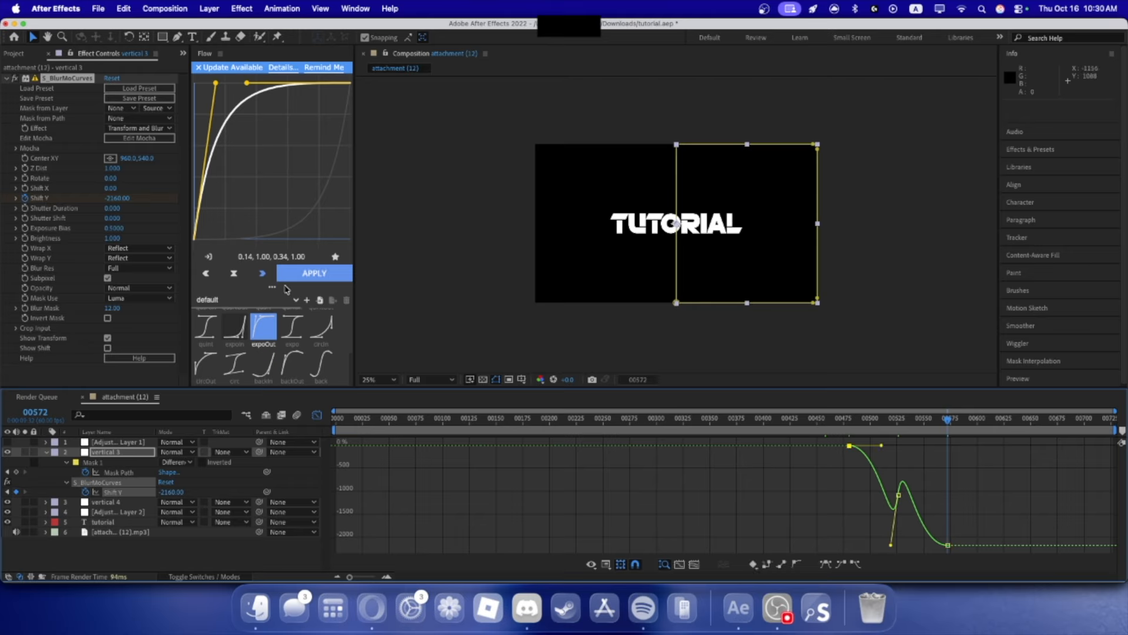
pyautogui.click(240, 335)
pyautogui.click(268, 333)
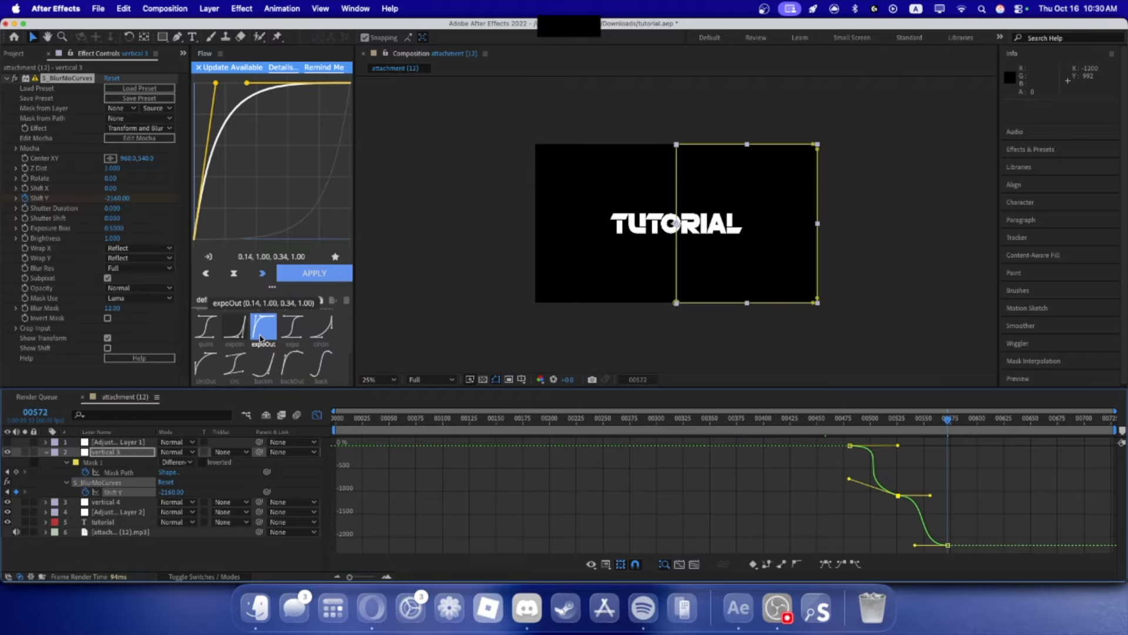
pyautogui.click(234, 327)
pyautogui.click(311, 274)
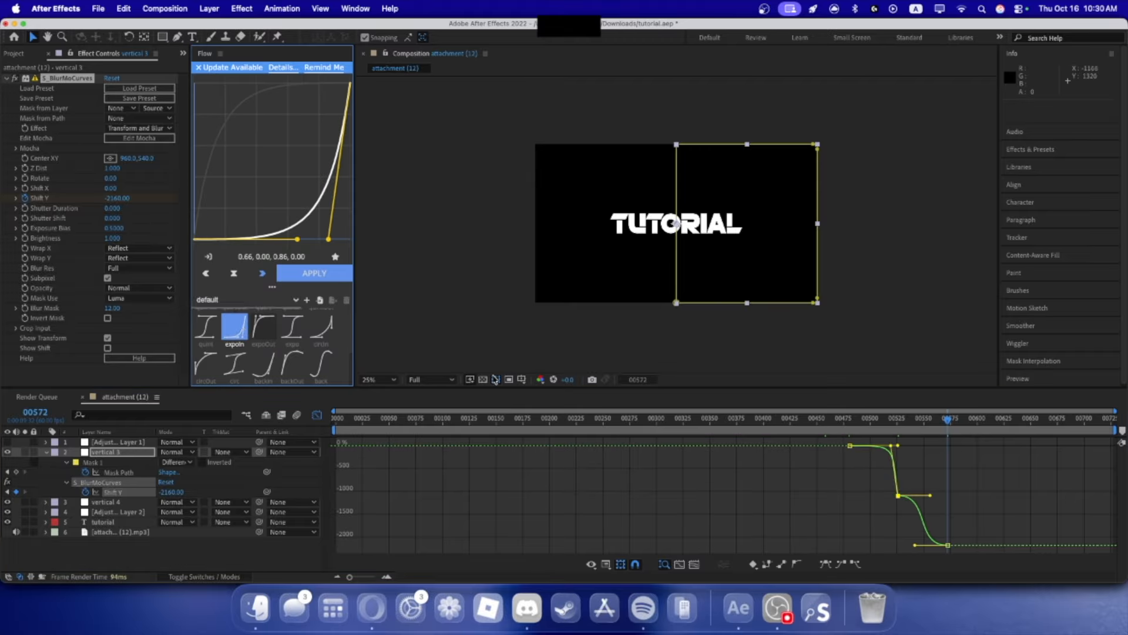
pyautogui.click(850, 445)
pyautogui.click(320, 274)
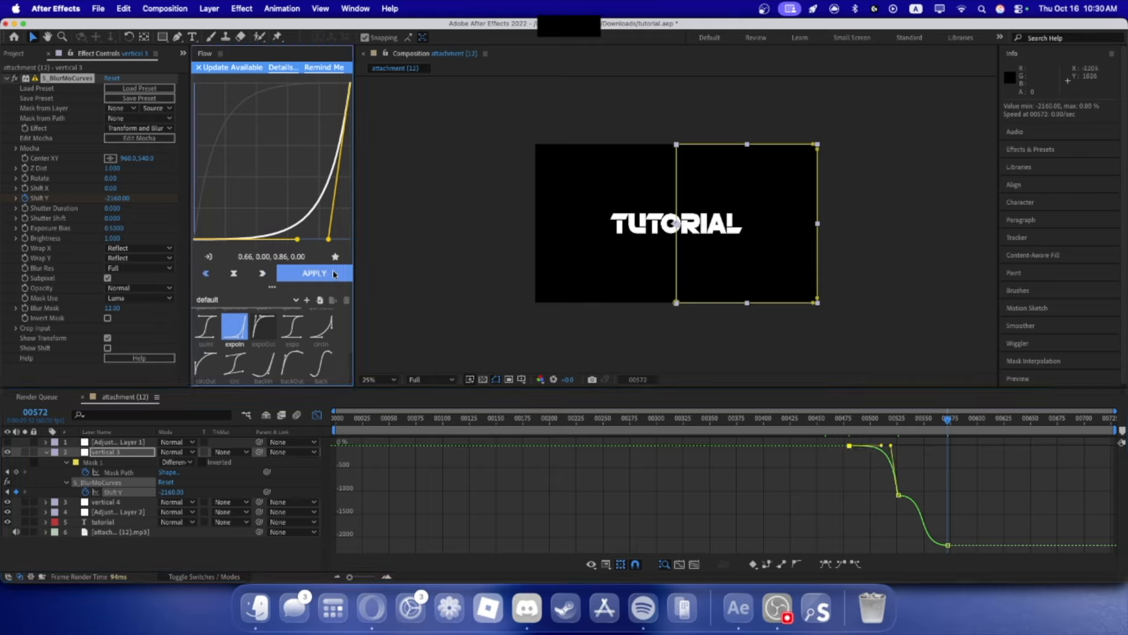
# - Apply the Flow expoOut easing to the second Shift Y segment and close the graph editor
pyautogui.click(895, 498)
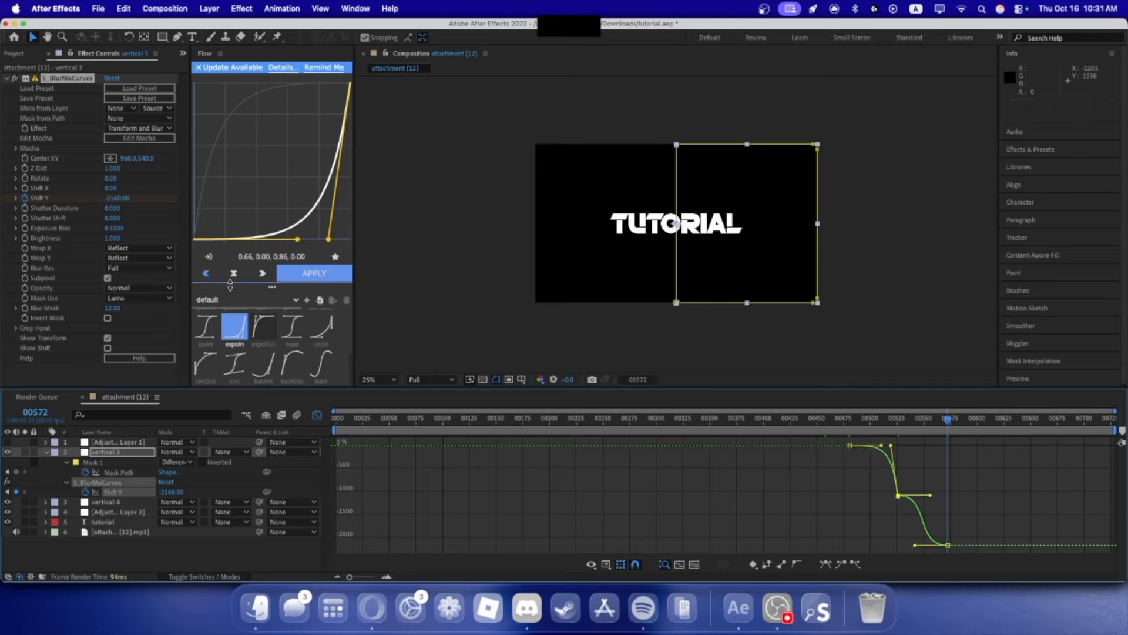
pyautogui.click(263, 326)
pyautogui.click(303, 279)
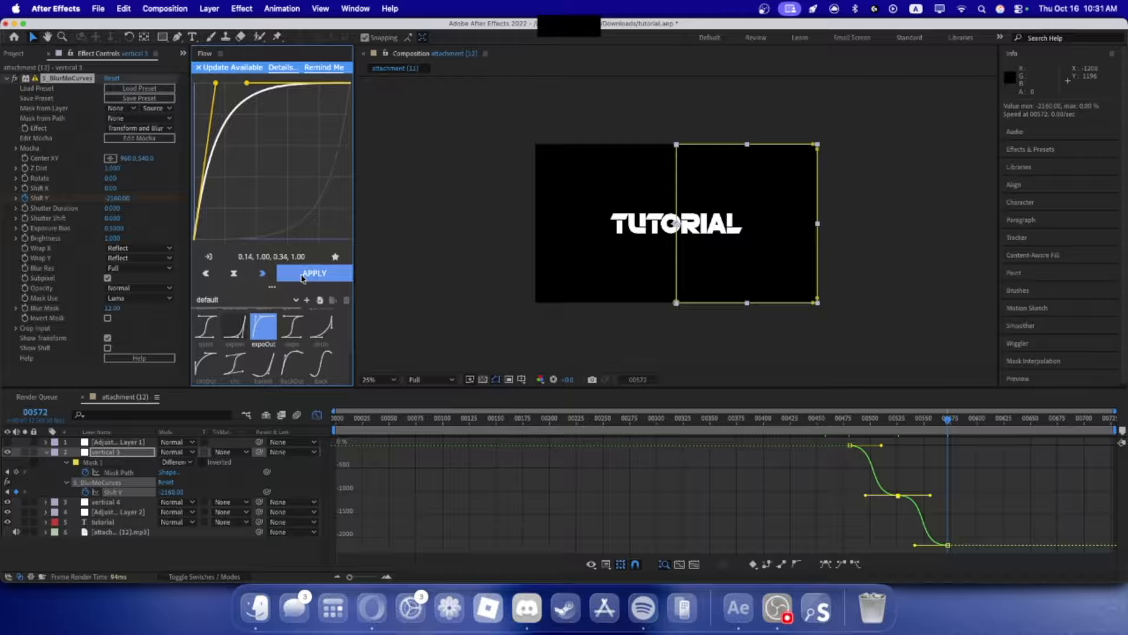
pyautogui.click(206, 273)
pyautogui.click(314, 272)
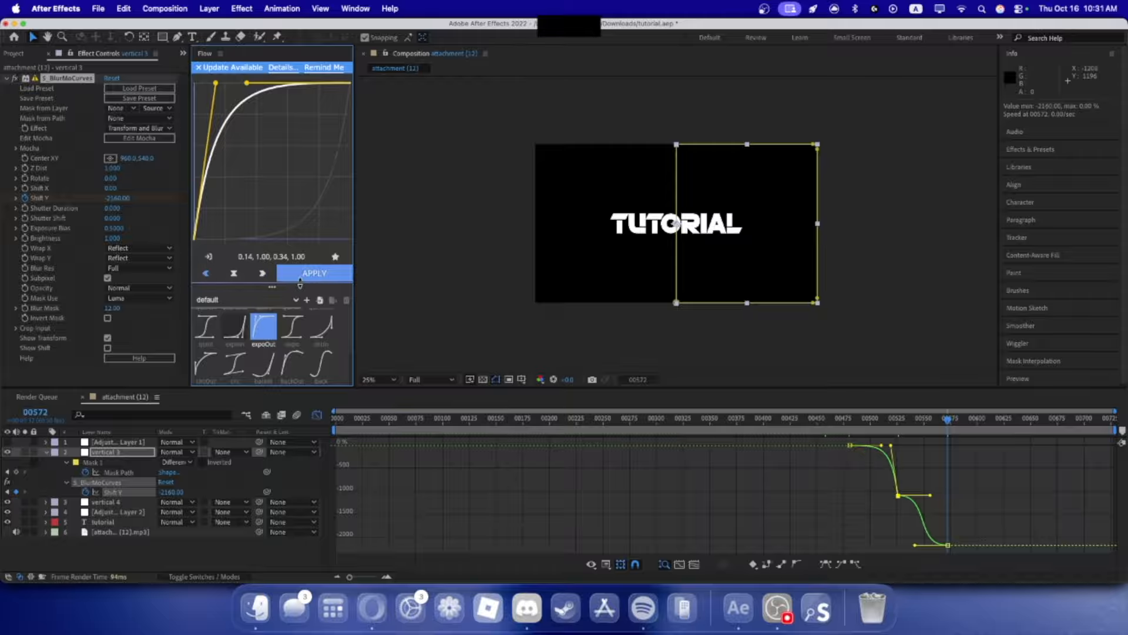
pyautogui.click(948, 546)
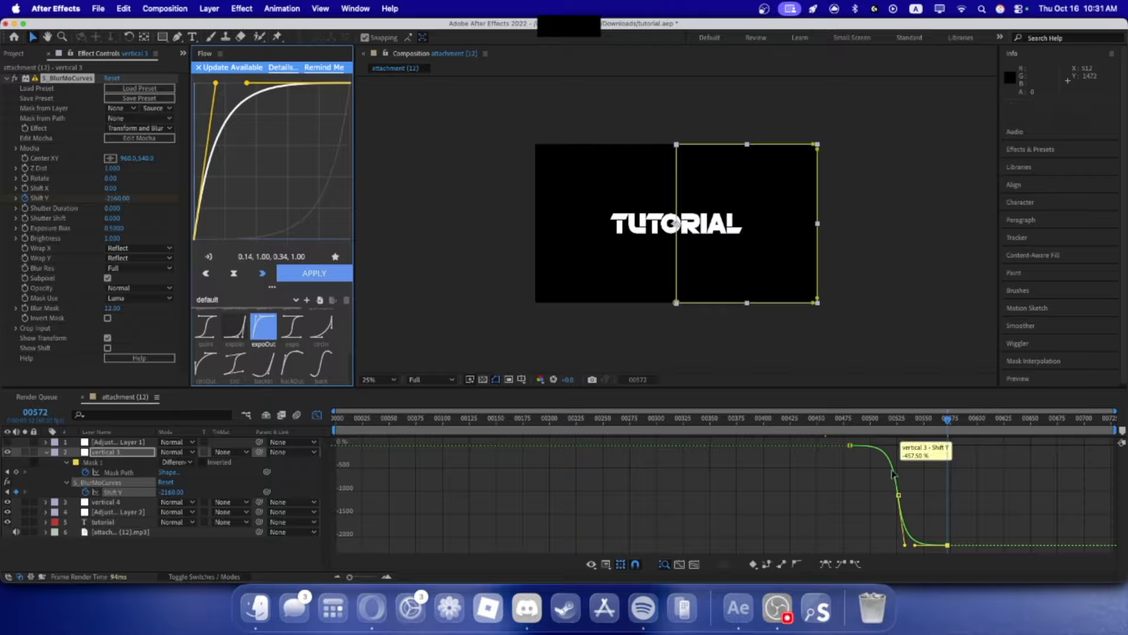
pyautogui.click(856, 505)
pyautogui.click(316, 417)
# - Preview the split vertical motion and the intro from several points in the timeline
pyautogui.click(835, 423)
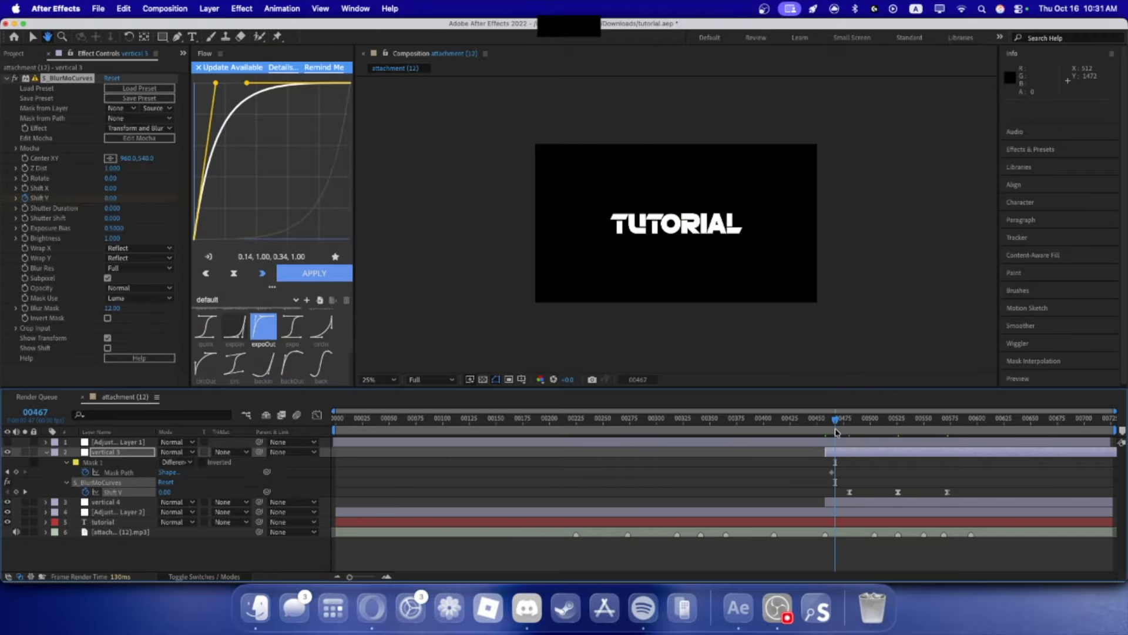
pyautogui.press('space')
pyautogui.moveTo(833, 424); pyautogui.dragTo(767, 426)
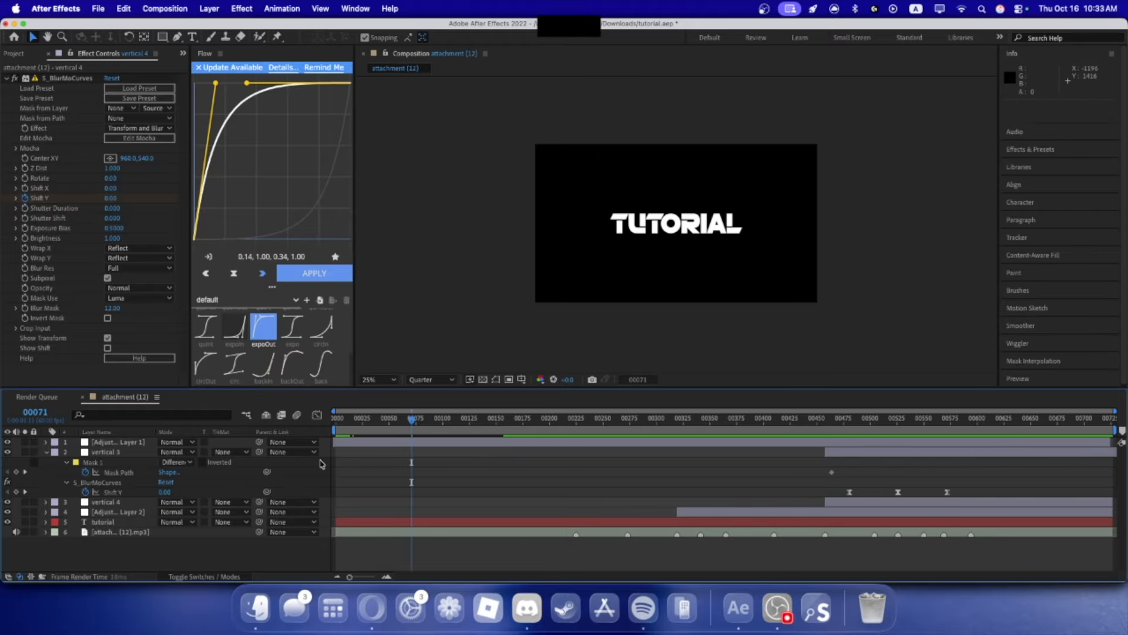
pyautogui.press('space')
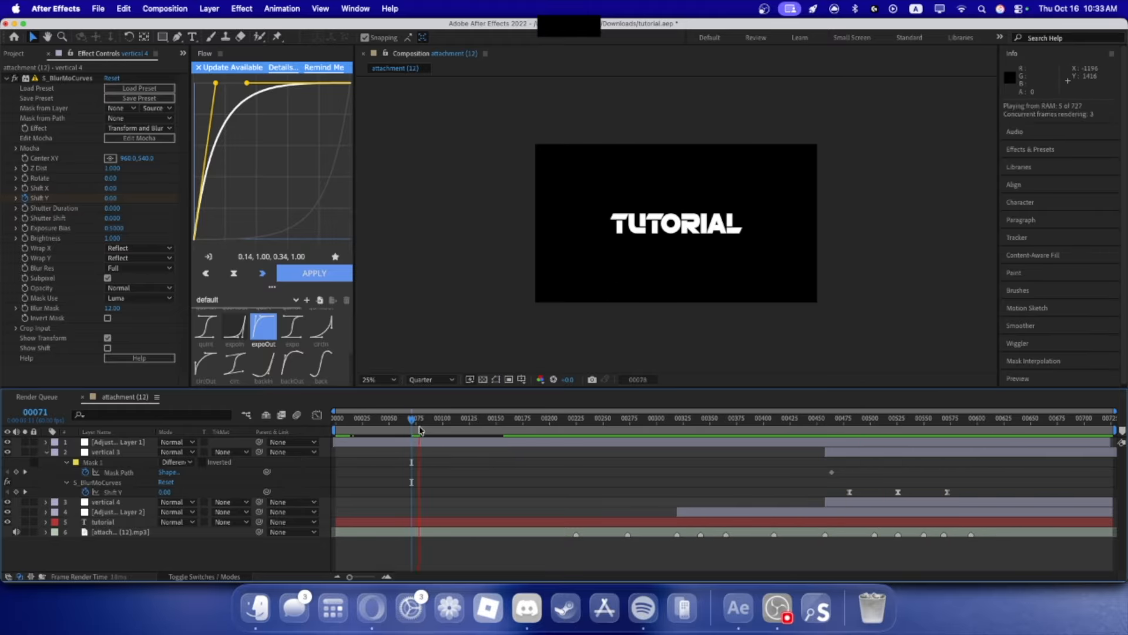
pyautogui.click(423, 426)
pyautogui.press('space')
# - Pre-compose the tutorial text layer with all its attributes moved into the new composition
pyautogui.click(103, 522)
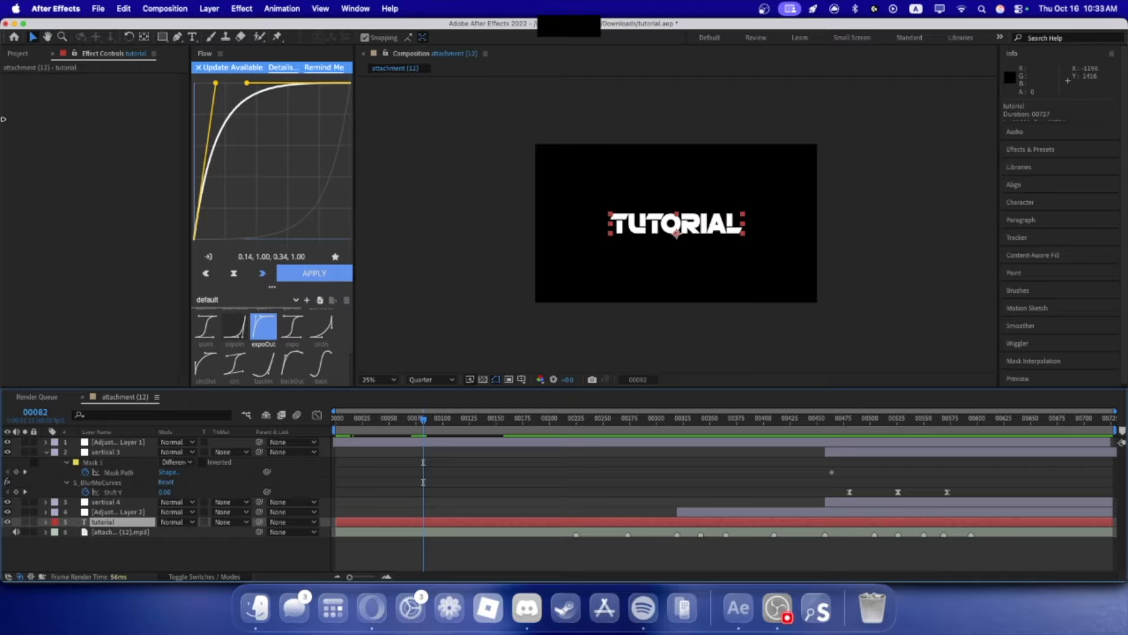
pyautogui.click(17, 57)
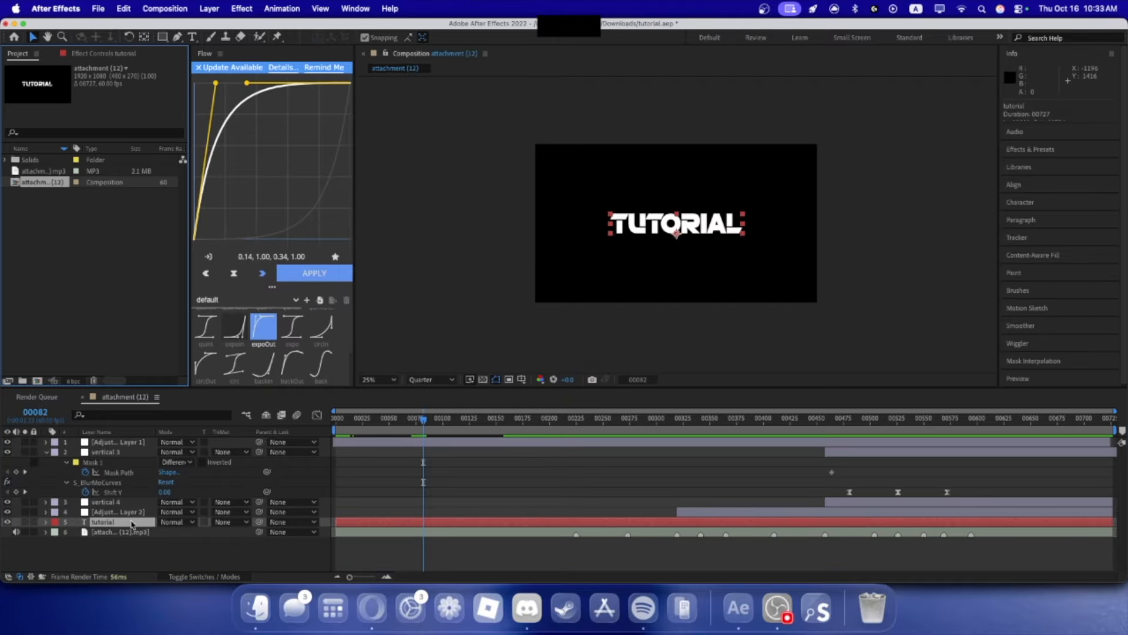
pyautogui.rightClick(134, 522)
pyautogui.click(166, 492)
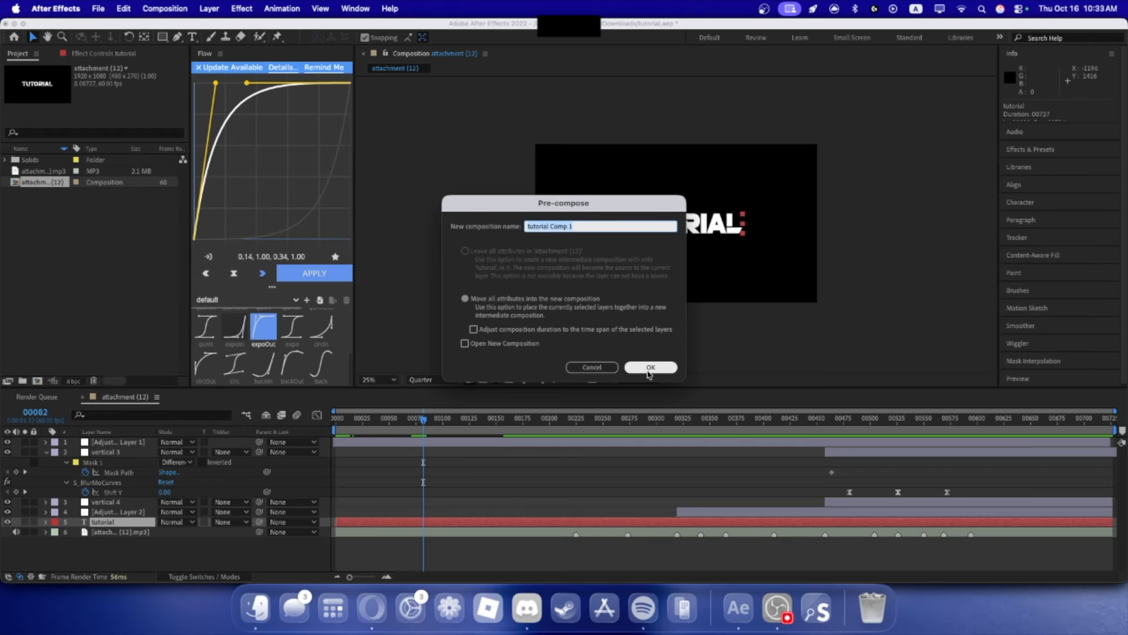
pyautogui.click(650, 368)
# - Rename the new text pre-composition "text" and open it
pyautogui.rightClick(23, 159)
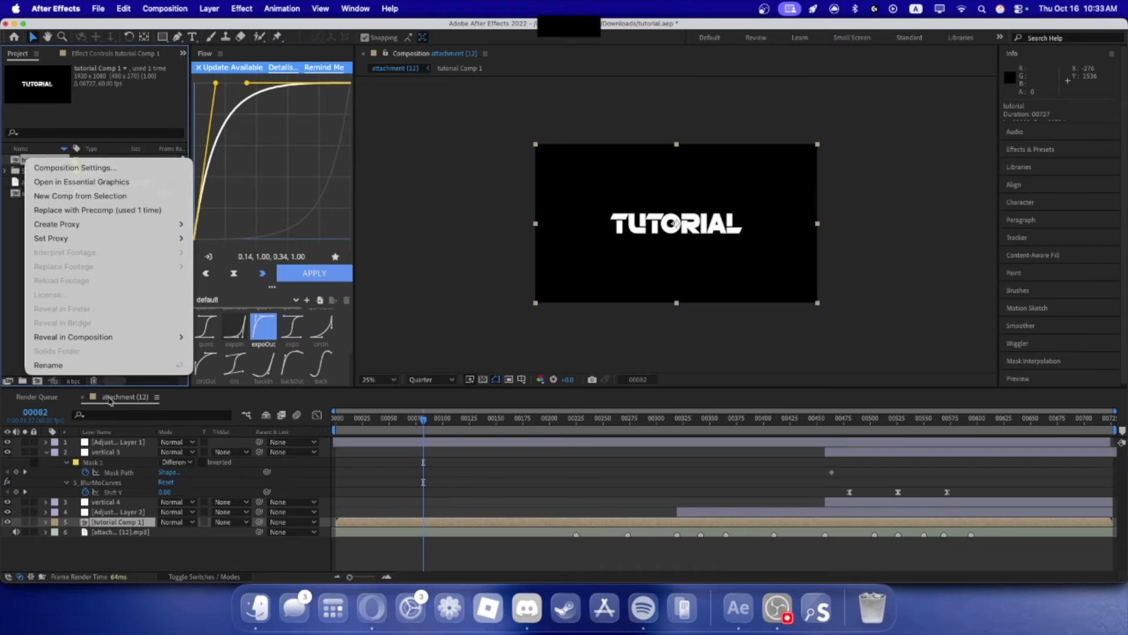
pyautogui.click(32, 366)
pyautogui.write('te')
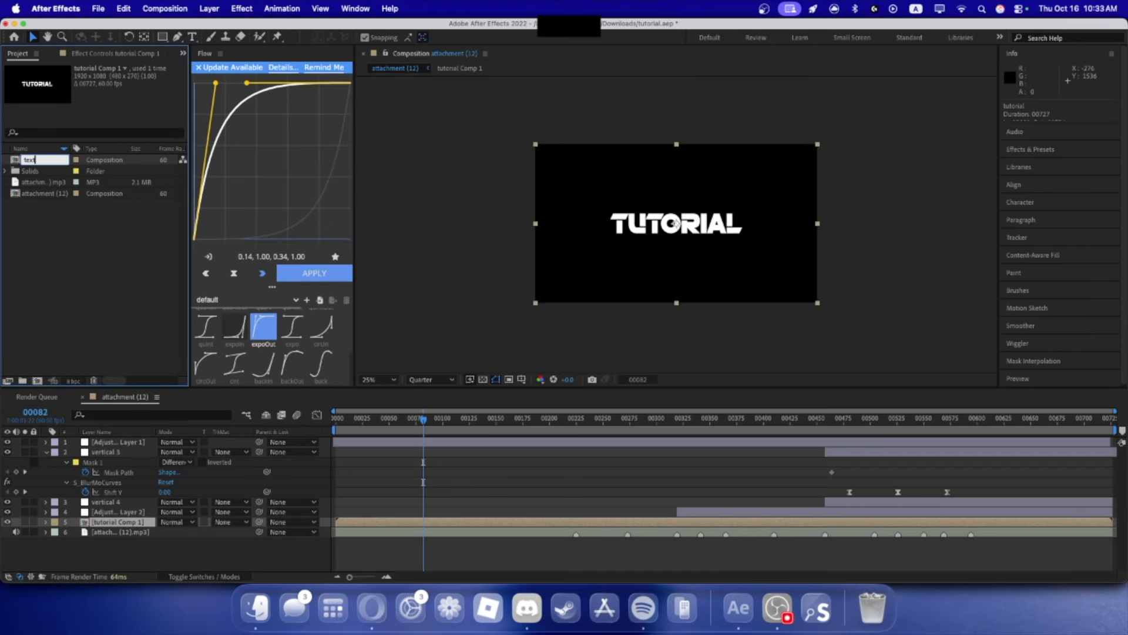
pyautogui.write('xt')
pyautogui.press('Return')
pyautogui.doubleClick(36, 161)
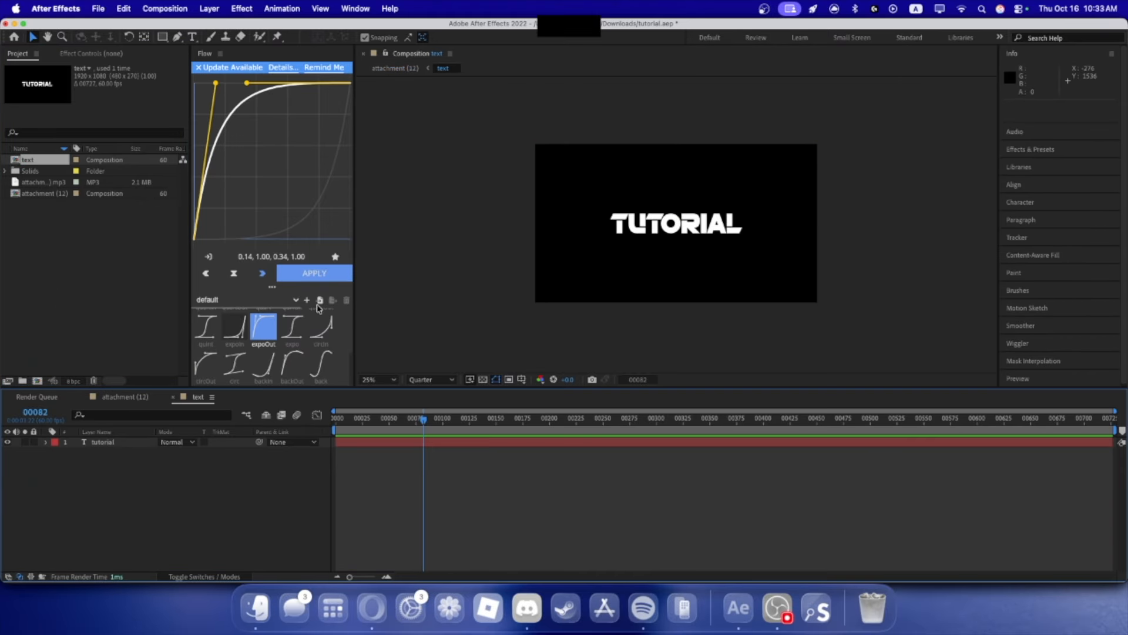
# - Find the Gradient Ramp effect and apply it to the tutorial text layer
pyautogui.click(1030, 151)
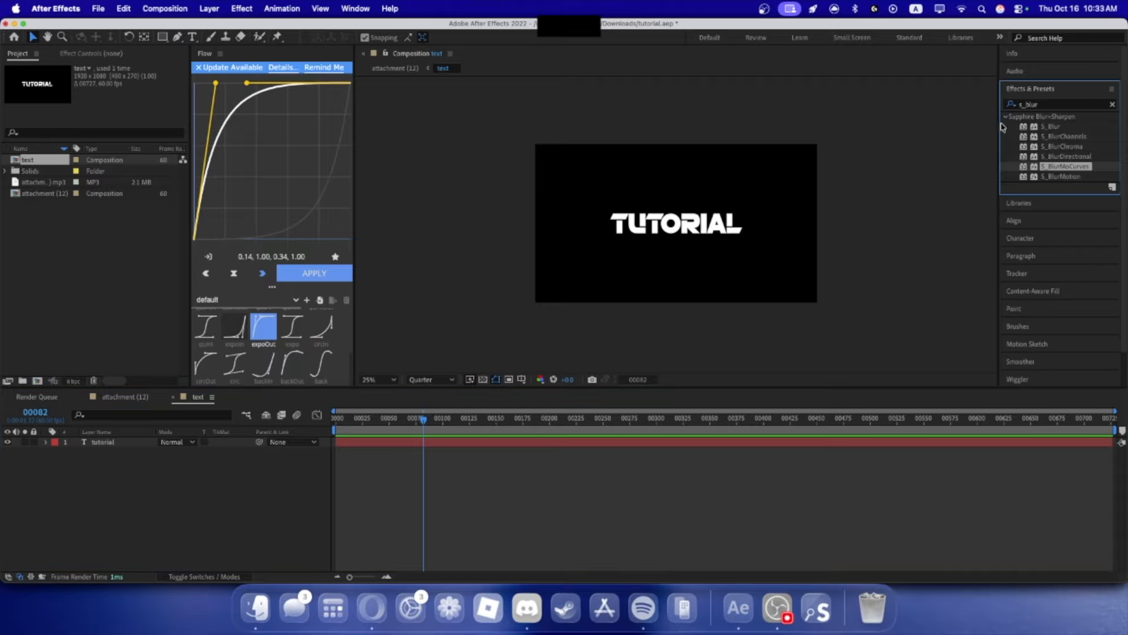
pyautogui.click(1045, 104)
pyautogui.write('gradient')
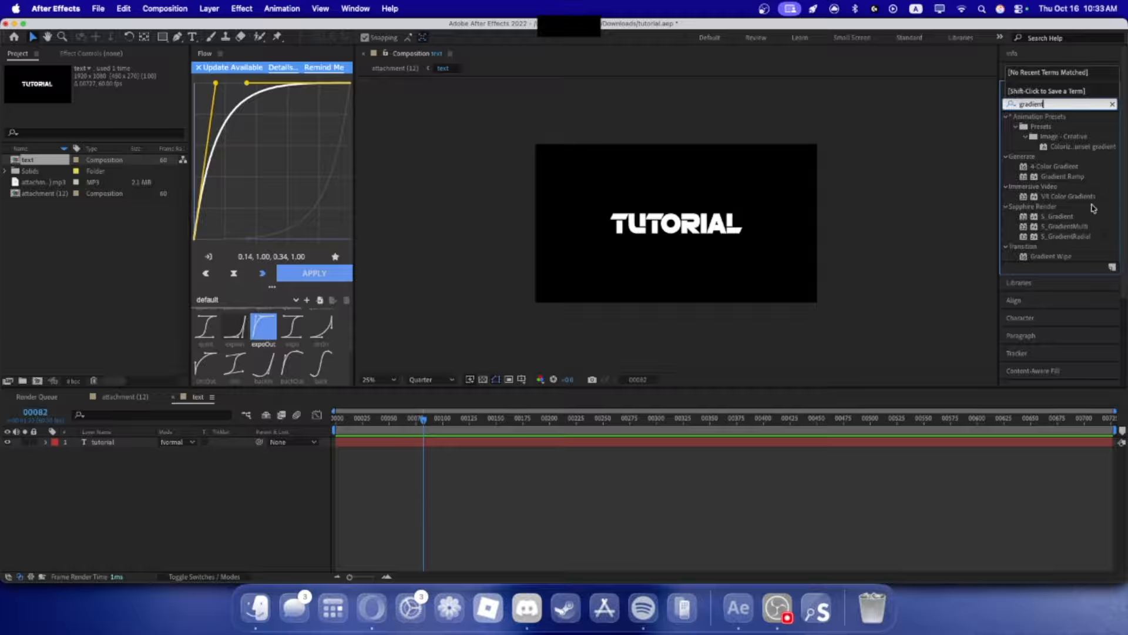
pyautogui.moveTo(737, 257); pyautogui.dragTo(111, 450)
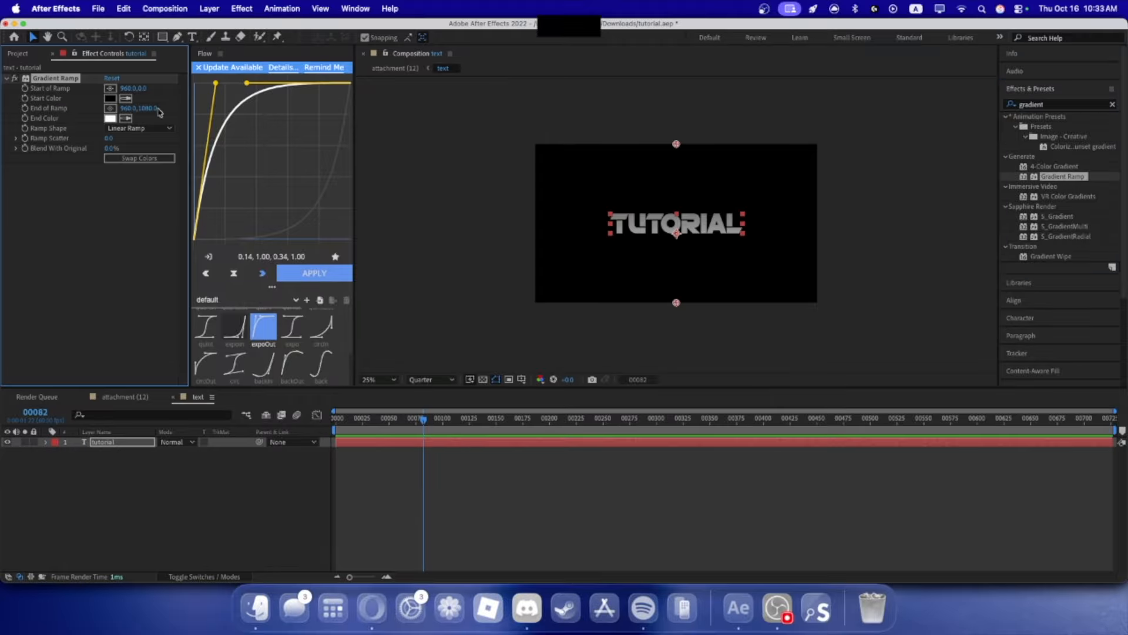
# - Set the ramp's start to 960, 464 and its end to 960, 618, and swap the ramp colors
pyautogui.moveTo(159, 111); pyautogui.dragTo(44, 105)
pyautogui.moveTo(149, 109); pyautogui.dragTo(400, 111)
pyautogui.click(140, 158)
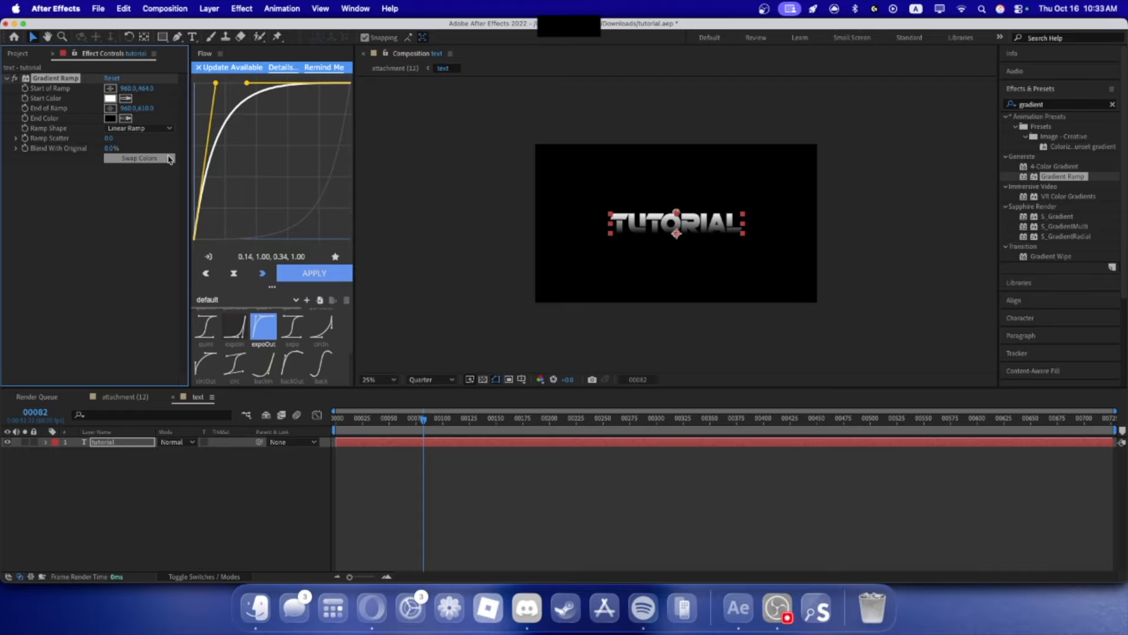
# - Set the Gradient Ramp's start color to light gray and its end color to dark gray with RGB 75, 75, 75
pyautogui.click(110, 98)
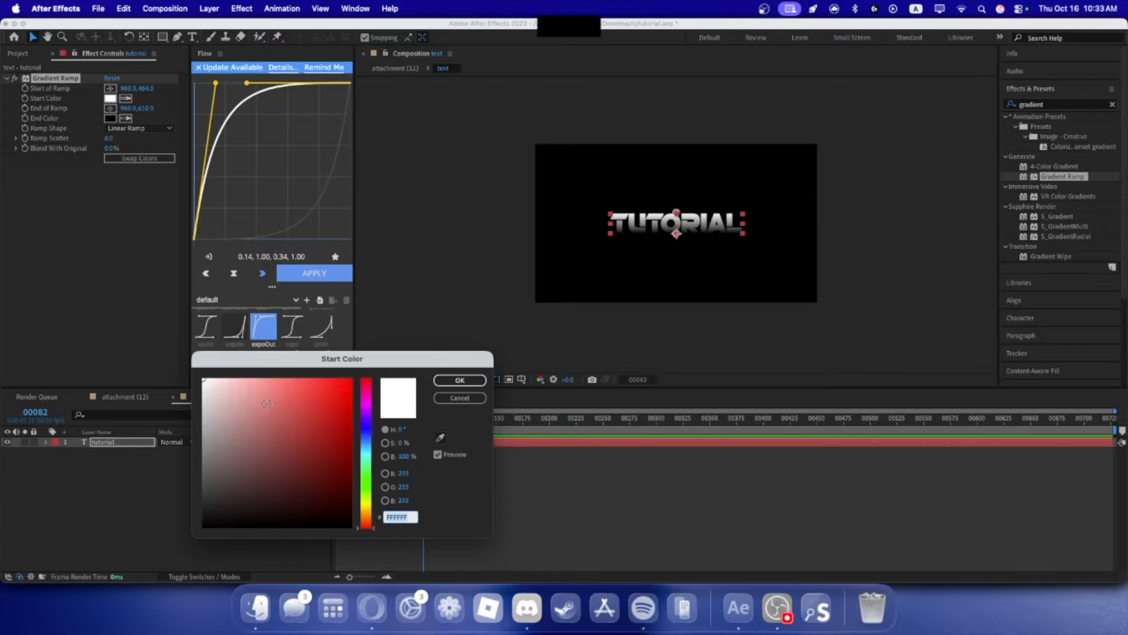
pyautogui.moveTo(267, 404); pyautogui.dragTo(64, 347)
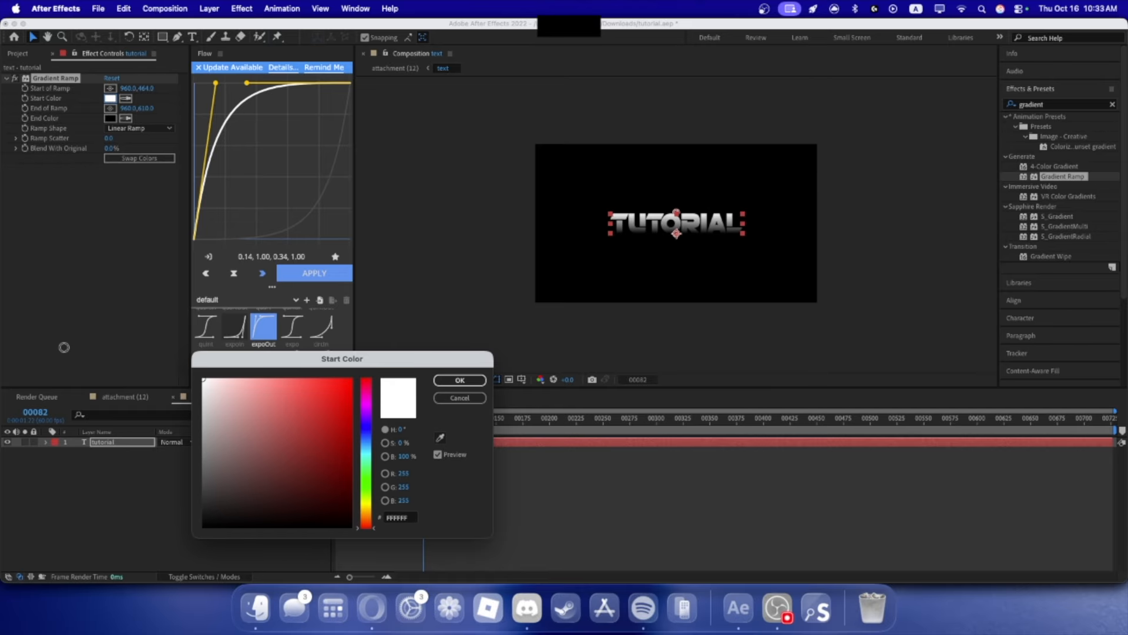
pyautogui.click(218, 410)
pyautogui.click(460, 380)
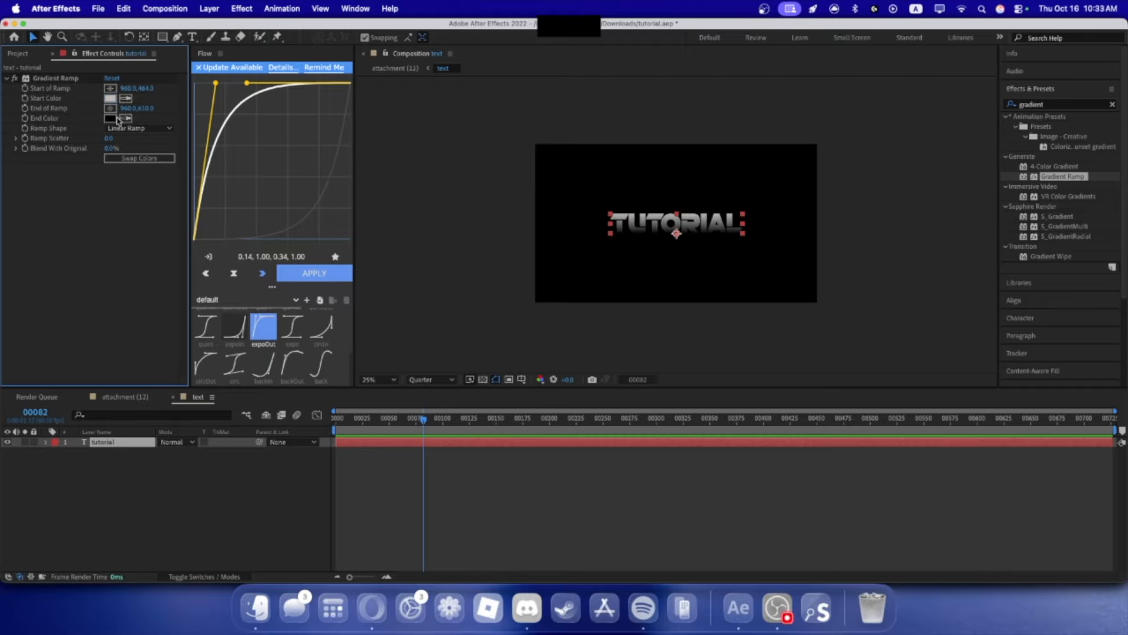
pyautogui.click(112, 118)
pyautogui.moveTo(230, 445); pyautogui.dragTo(77, 483)
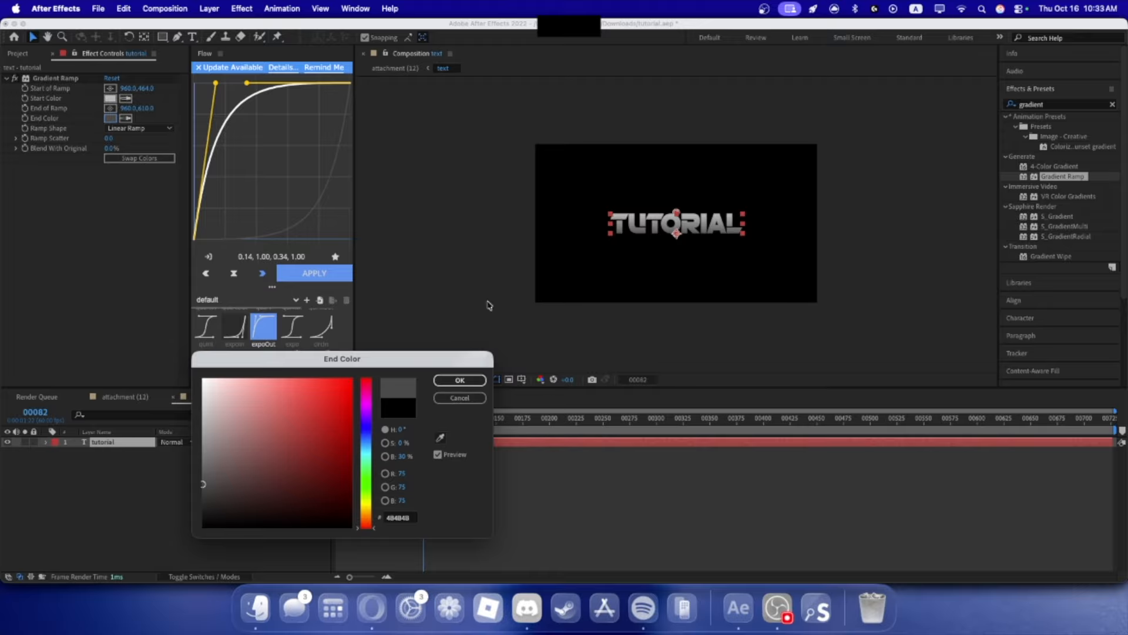
pyautogui.click(460, 379)
# - Find the CC Light Sweep effect and apply it to the tutorial text layer
pyautogui.click(1031, 103)
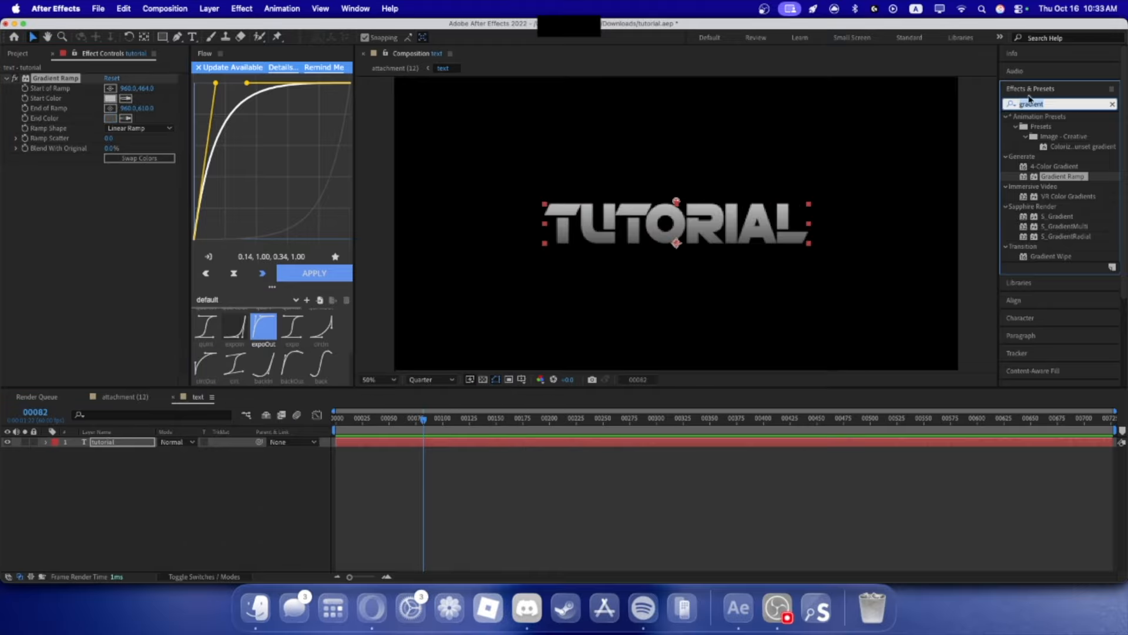
pyautogui.write('lis')
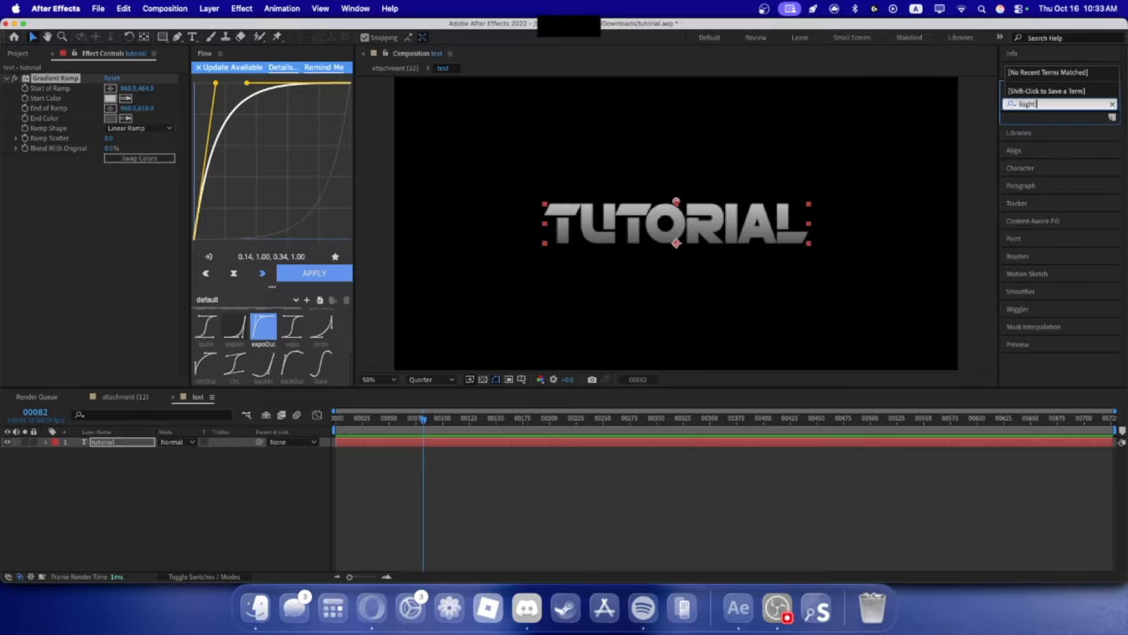
pyautogui.press('BackSpace')
pyautogui.write('ght swe')
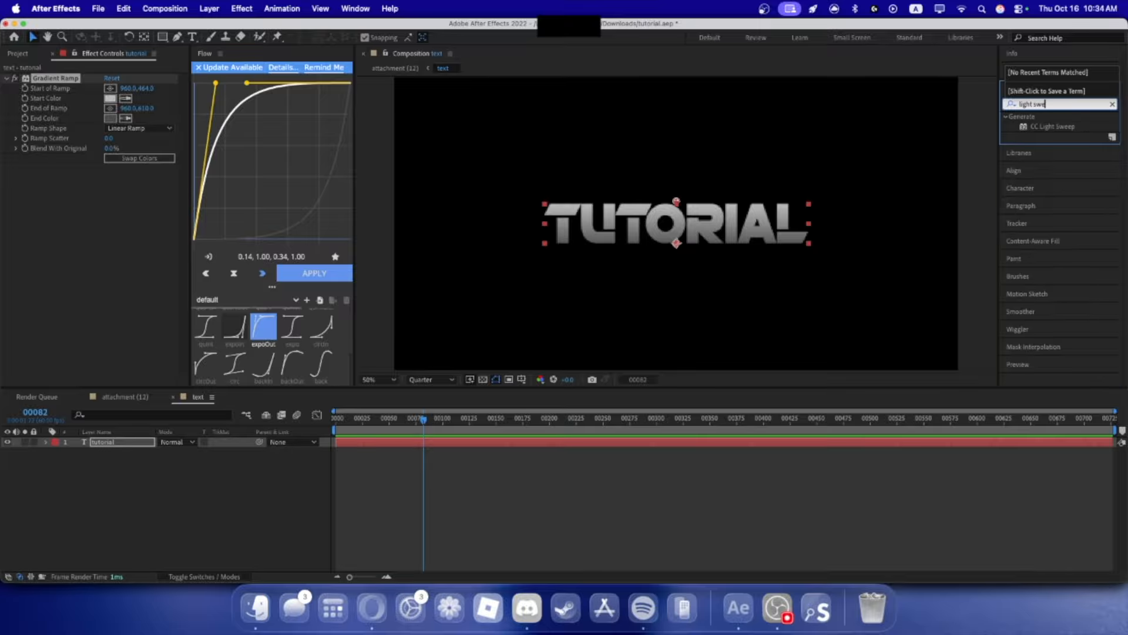
pyautogui.write('ep')
pyautogui.doubleClick(1052, 126)
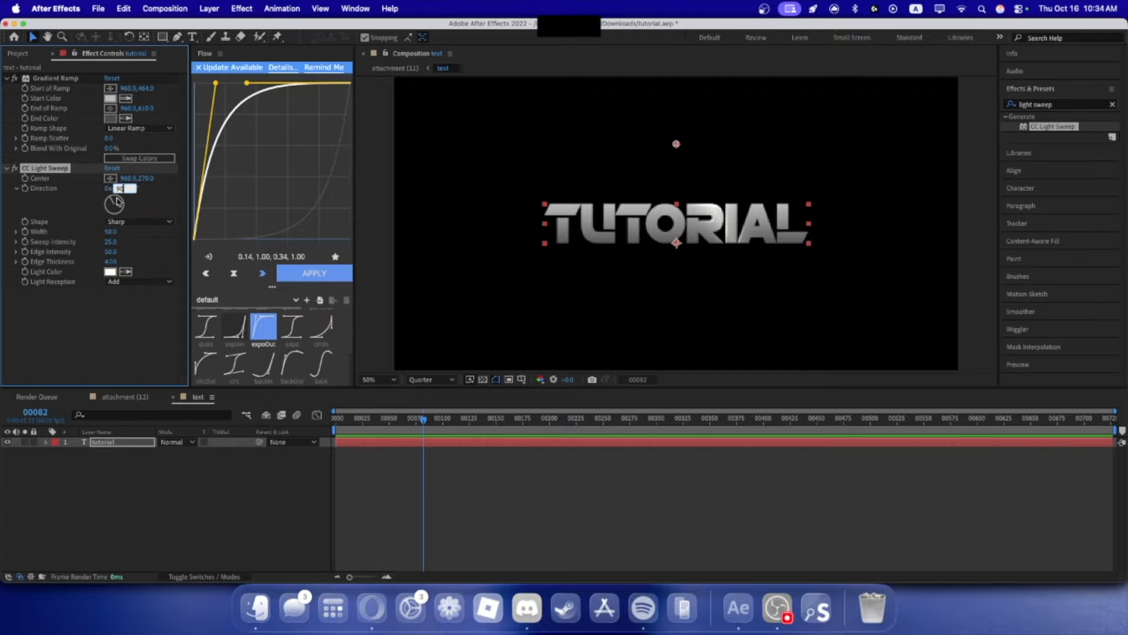
# - Set the light sweep's direction to 90°, center to 960, 546, width to 37 and edge intensity to 0, and raise the sweep intensity
pyautogui.moveTo(144, 178); pyautogui.dragTo(267, 201)
pyautogui.moveTo(146, 179); pyautogui.dragTo(163, 182)
pyautogui.moveTo(111, 233)
pyautogui.mouseDown()
pyautogui.moveTo(128, 234)
pyautogui.moveTo(102, 236)
pyautogui.mouseUp()
pyautogui.moveTo(110, 241); pyautogui.dragTo(157, 249)
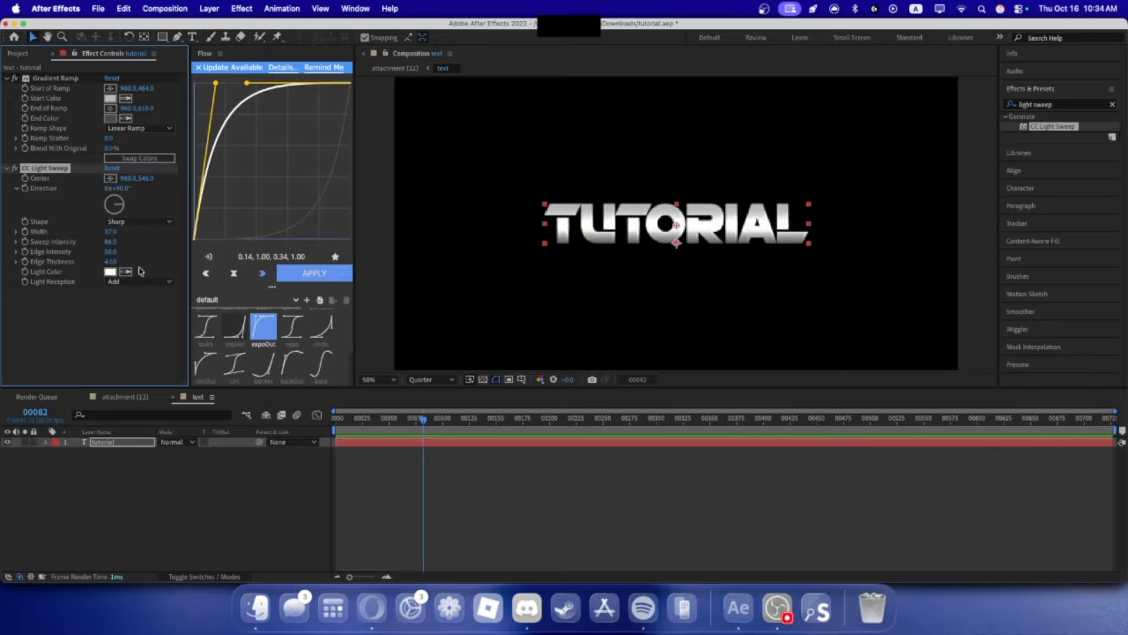
pyautogui.moveTo(110, 252); pyautogui.dragTo(56, 253)
# - Set the composition preview resolution to Full and deselect the text layer
pyautogui.click(422, 380)
pyautogui.click(421, 406)
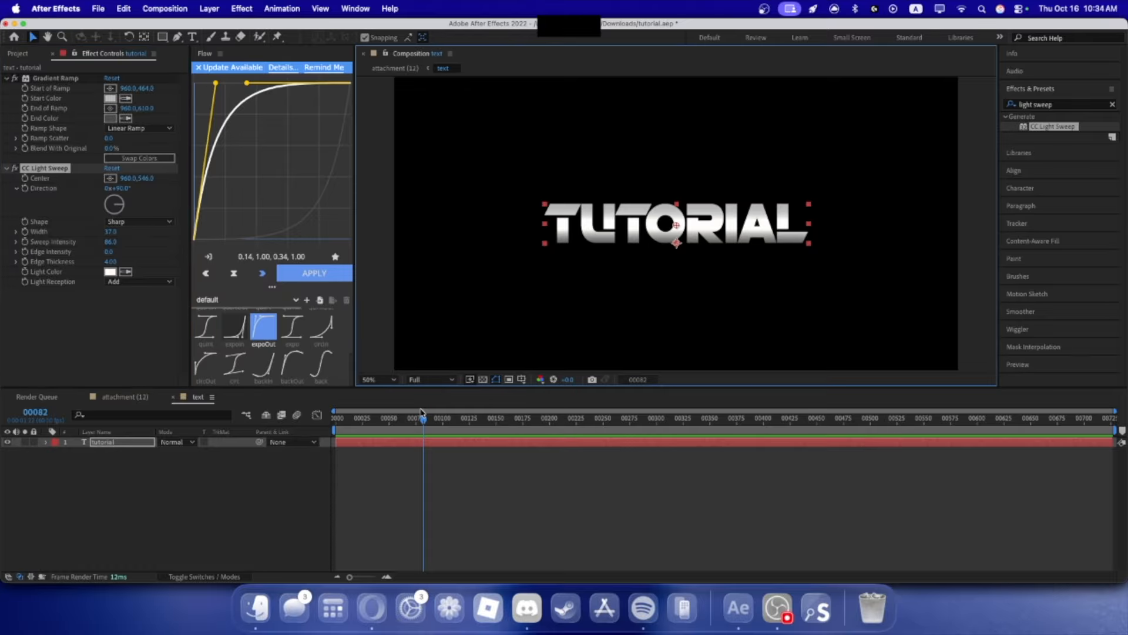
pyautogui.scroll(1, 537, 300)
pyautogui.click(537, 300)
# - Add a 1920 x 1080 px black solid above the tutorial text layer
pyautogui.press('super+y')
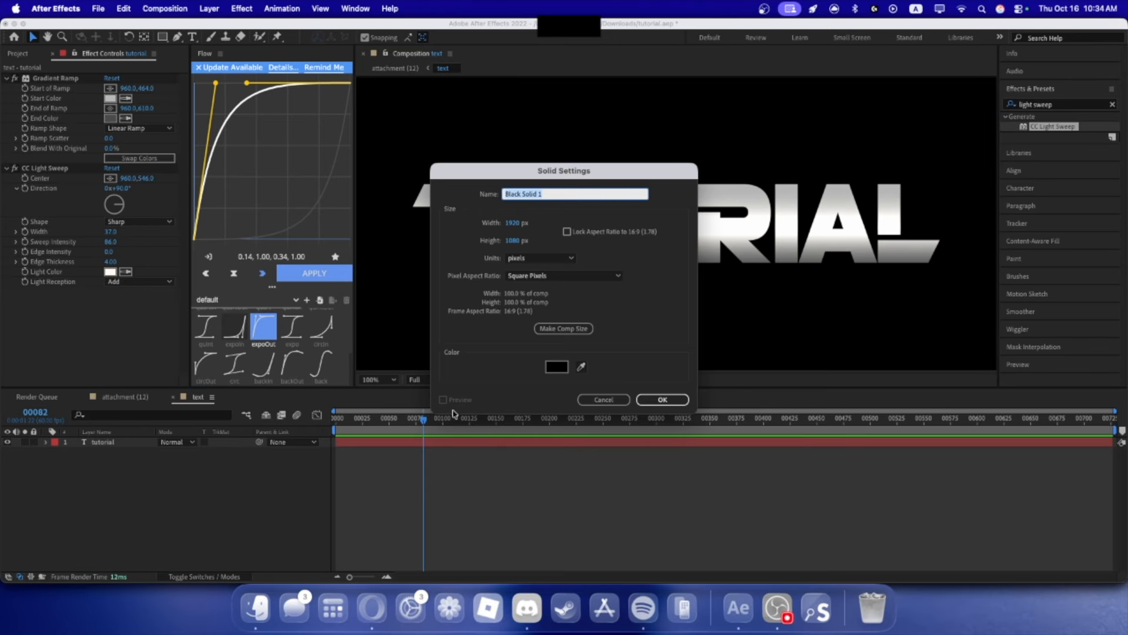
pyautogui.click(661, 400)
pyautogui.scroll(-2, 632, 167)
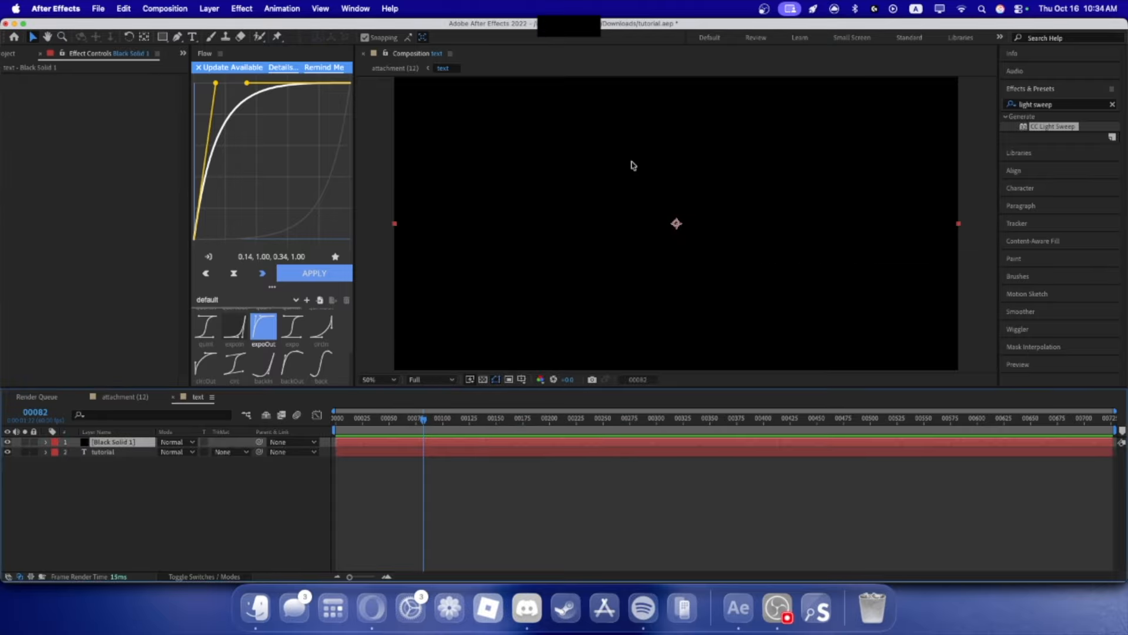
pyautogui.scroll(1, 574, 171)
pyautogui.scroll(-1, 723, 183)
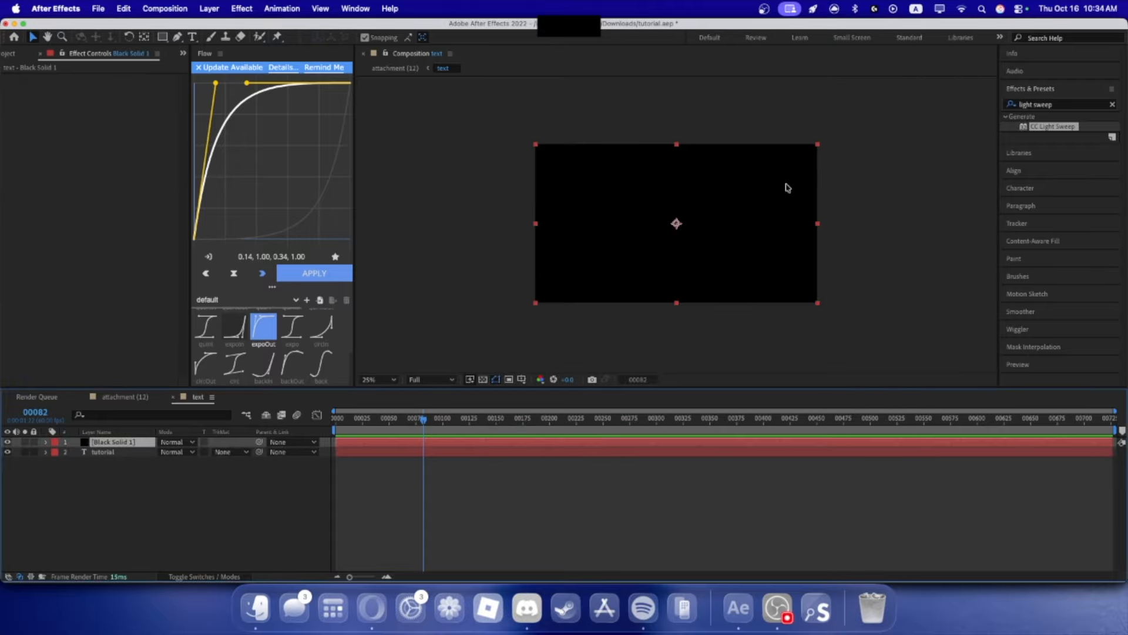
# - Find S_WipeDots among the Sapphire transition effects and apply it to the black solid
pyautogui.click(1082, 106)
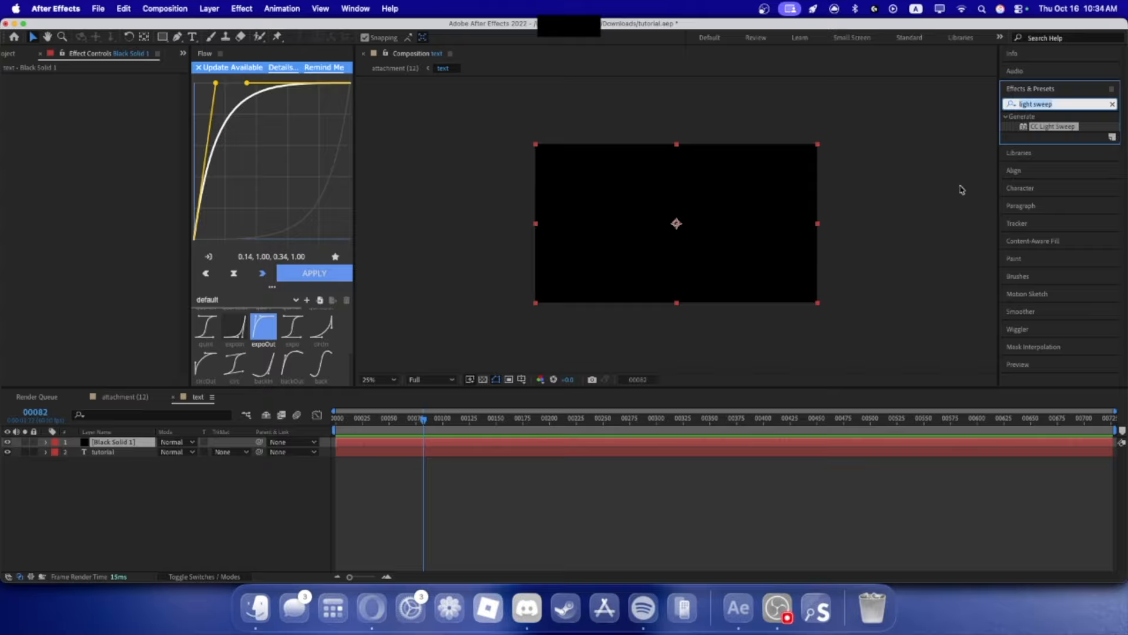
pyautogui.press('BackSpace')
pyautogui.scroll(-3, 1058, 272)
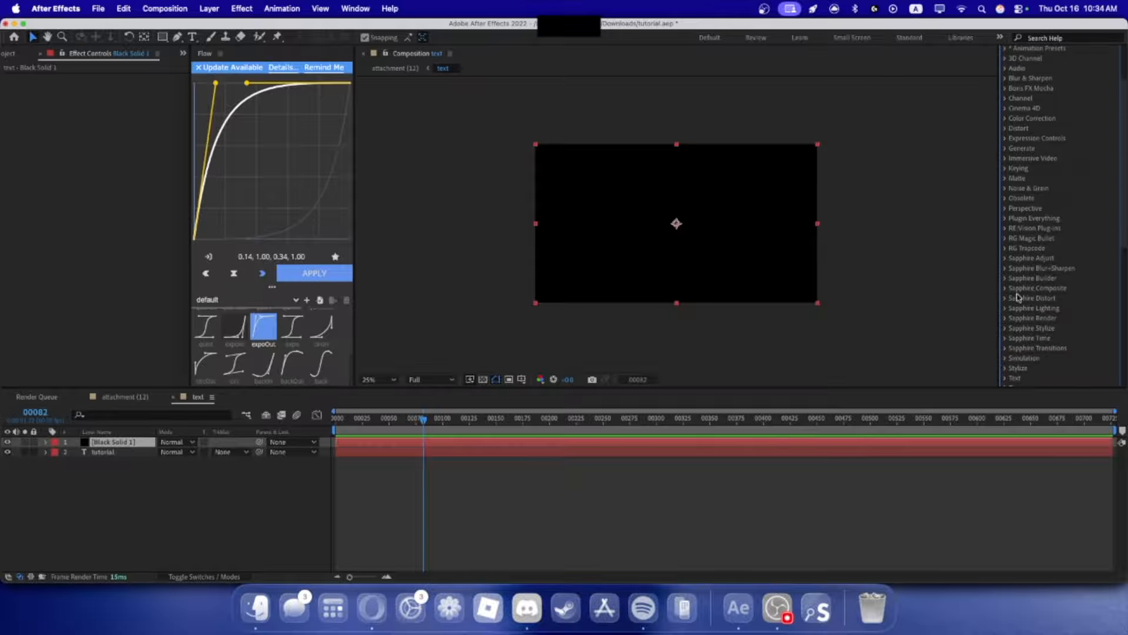
pyautogui.click(1004, 348)
pyautogui.scroll(-10, 1042, 327)
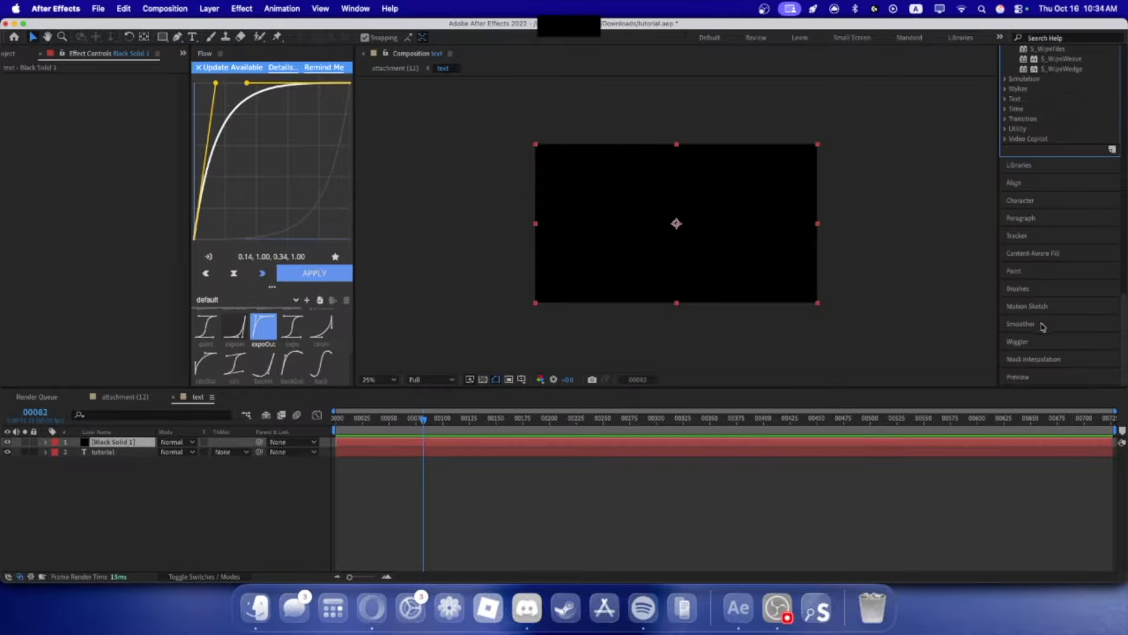
pyautogui.scroll(10, 1035, 136)
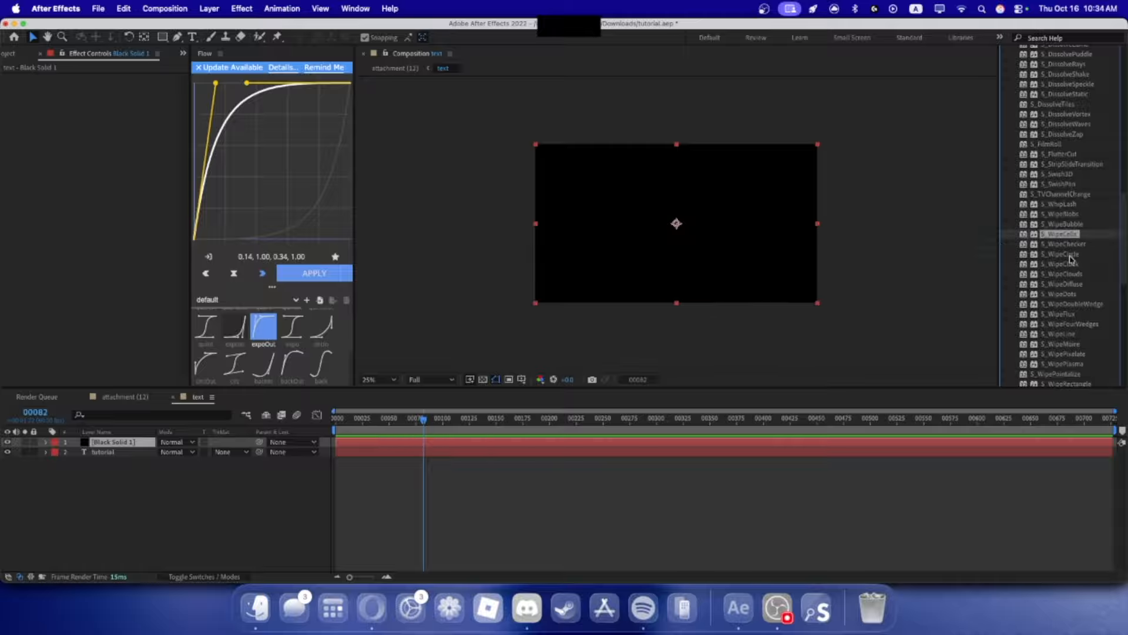
pyautogui.moveTo(1058, 294); pyautogui.dragTo(124, 444)
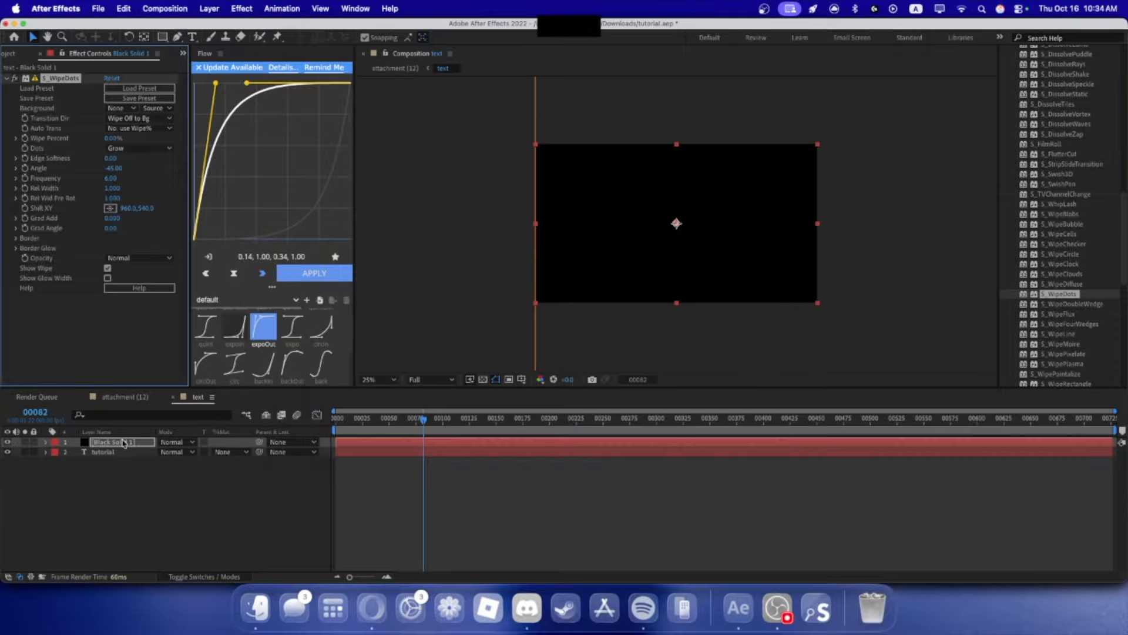
# - Set the S_WipeDots wipe percent to 27% and its dots mode to Shrink
pyautogui.moveTo(113, 140); pyautogui.dragTo(143, 157)
pyautogui.click(141, 148)
pyautogui.click(124, 172)
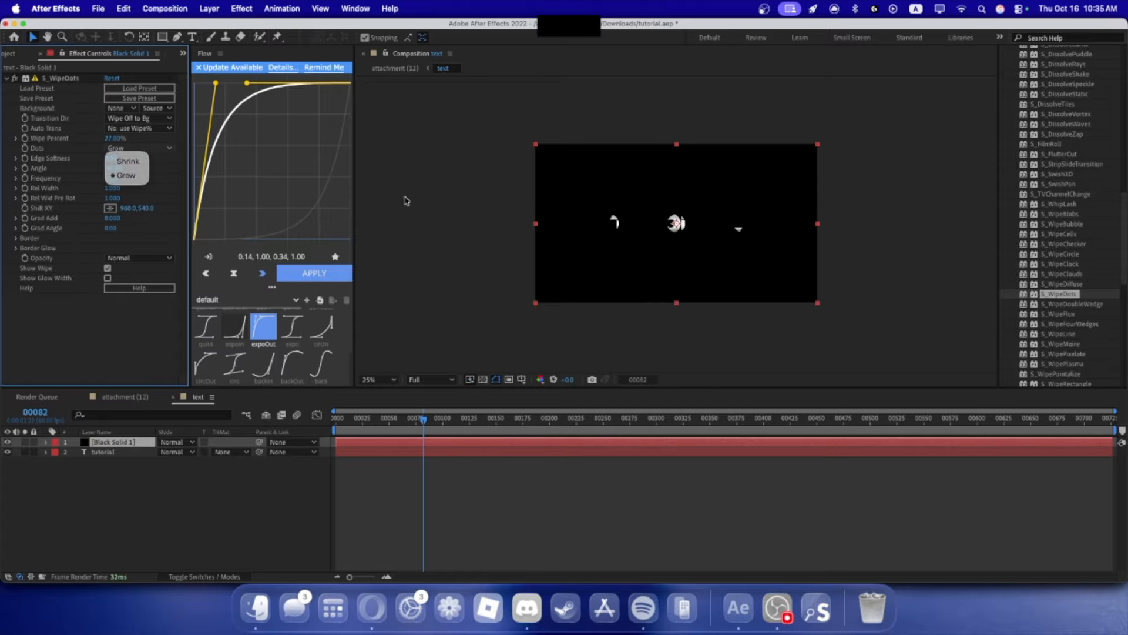
# - Try a higher Grad Add value on the S_WipeDots effect and set it back to 0
pyautogui.scroll(1, 714, 225)
pyautogui.moveTo(112, 218); pyautogui.dragTo(131, 222)
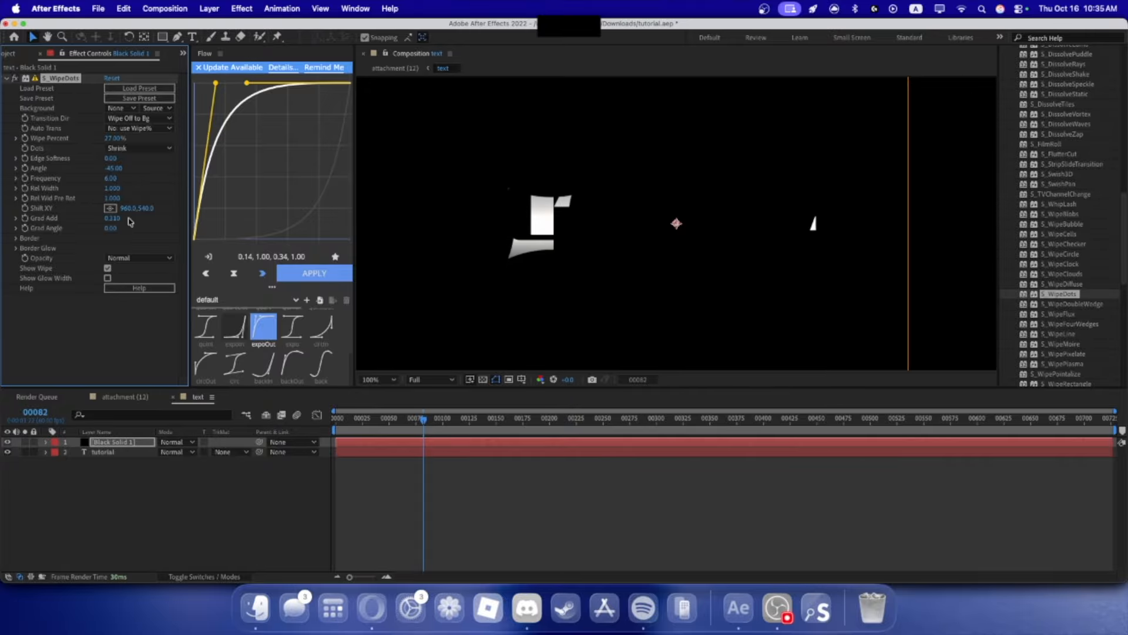
pyautogui.click(116, 220)
pyautogui.write('0')
pyautogui.click(155, 229)
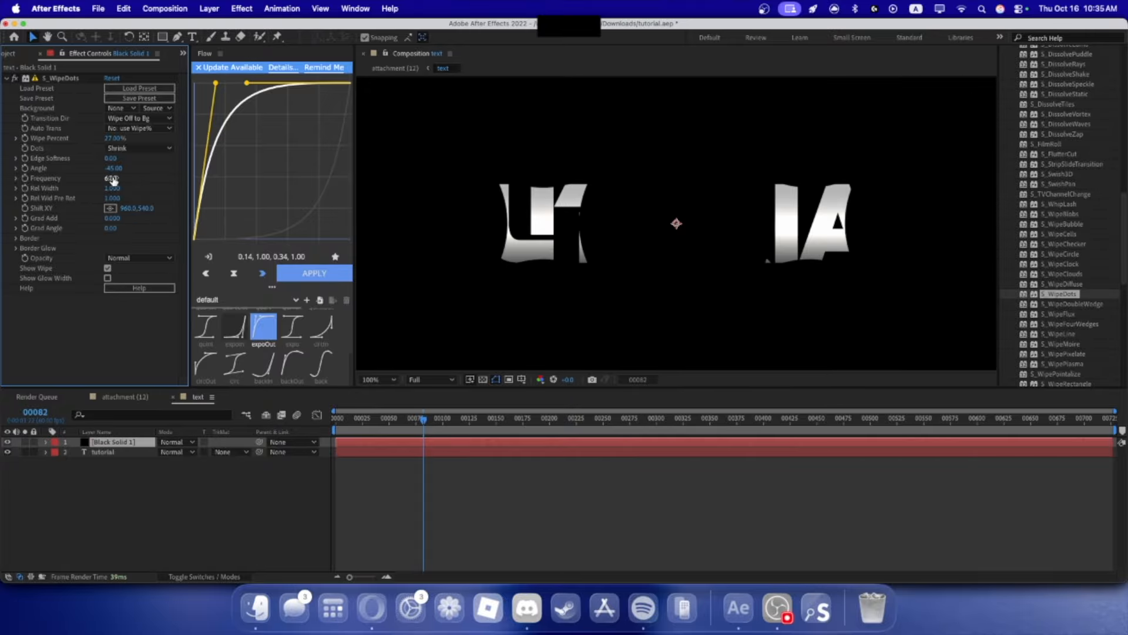
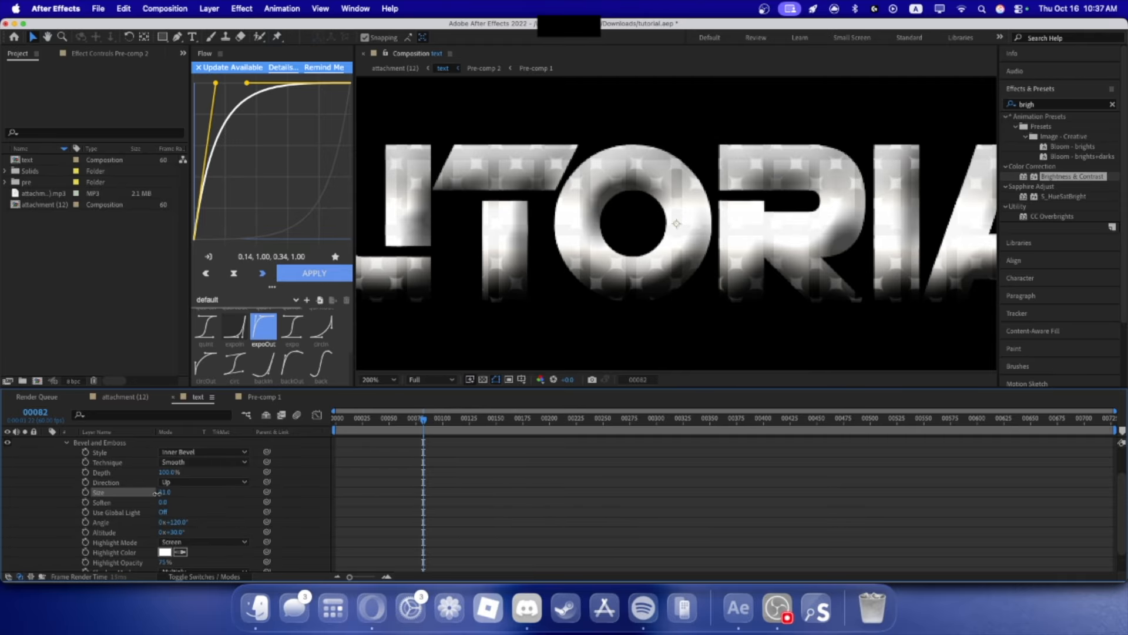
# - Set the Bevel and Emboss depth to 149% and its size to 64, checking the text at different magnifications
pyautogui.scroll(-2, 537, 251)
pyautogui.scroll(2, 536, 251)
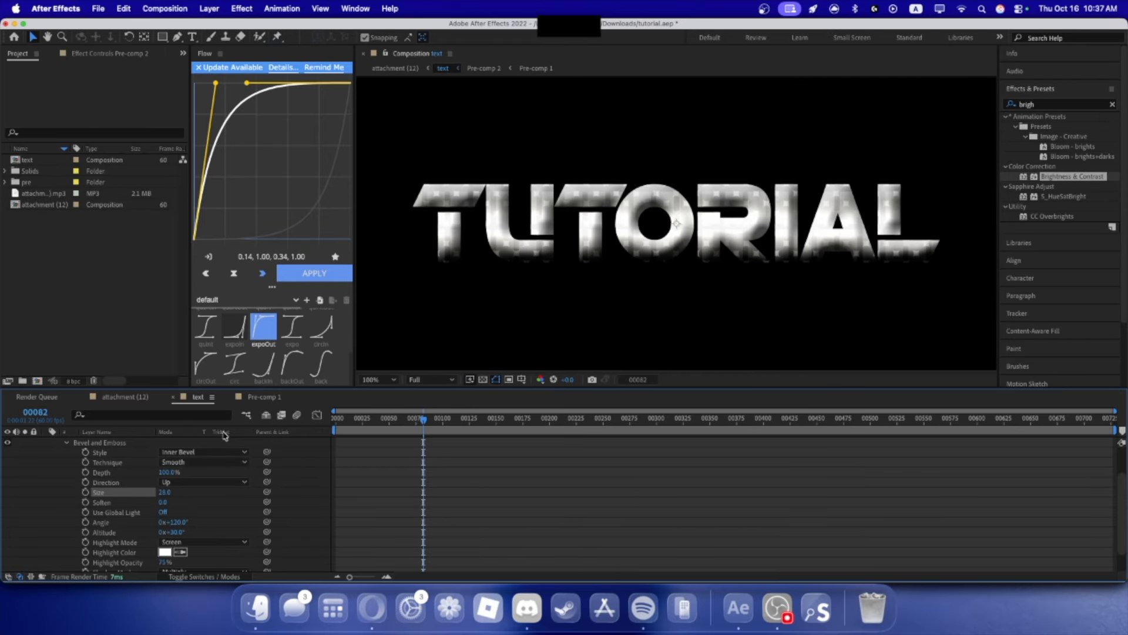
pyautogui.moveTo(176, 473); pyautogui.dragTo(150, 494)
pyautogui.scroll(-2, 656, 299)
pyautogui.scroll(1, 654, 298)
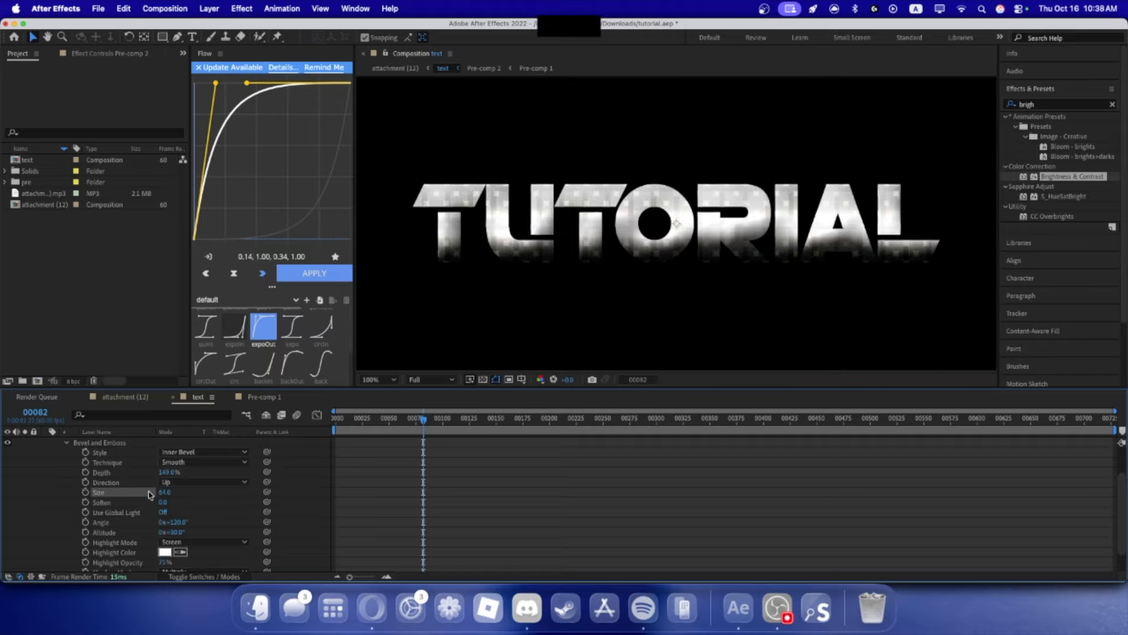
pyautogui.scroll(-2, 567, 197)
pyautogui.scroll(2, 546, 206)
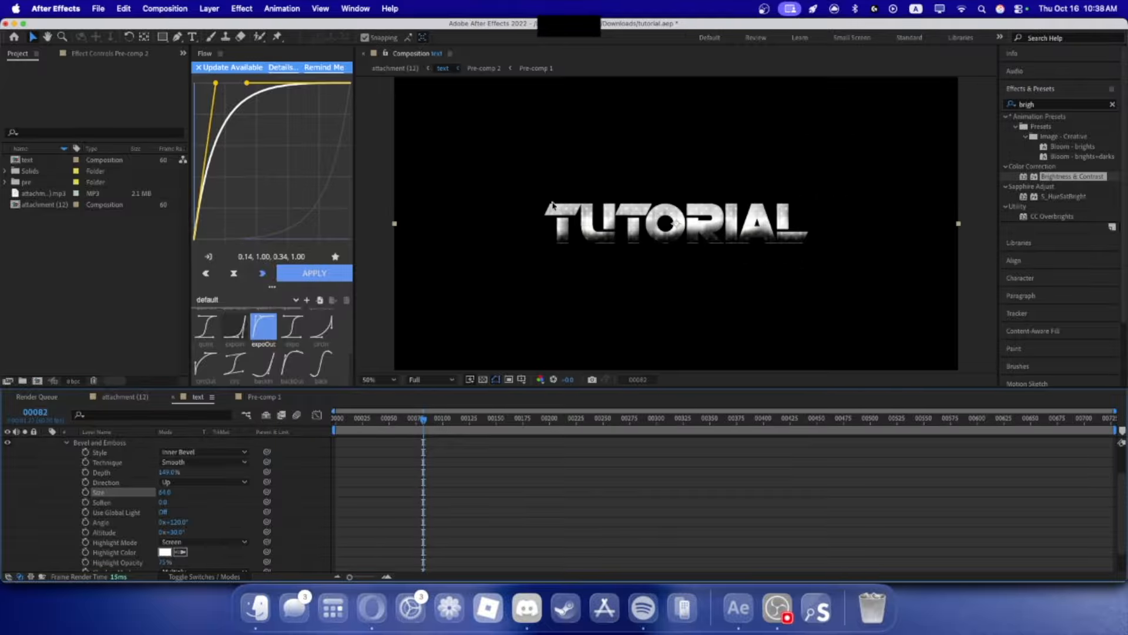
# - Pre-compose the Pre-comp 2 layer with all attributes moved into the new composition, and file it in the pre folder
pyautogui.press('u')
pyautogui.rightClick(113, 445)
pyautogui.click(146, 492)
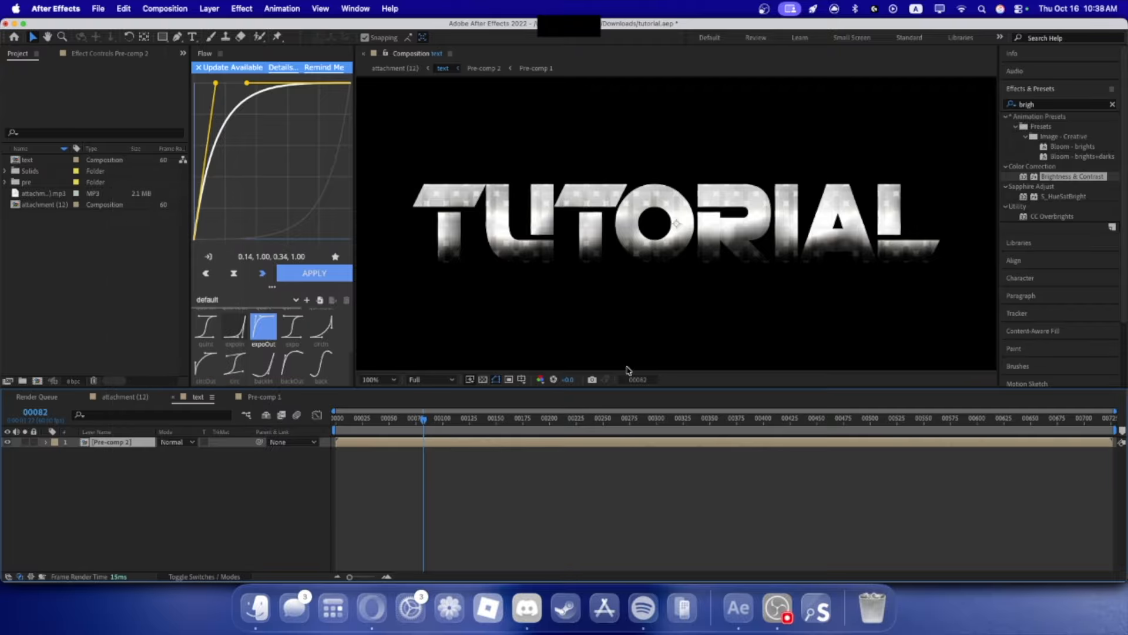
pyautogui.click(507, 300)
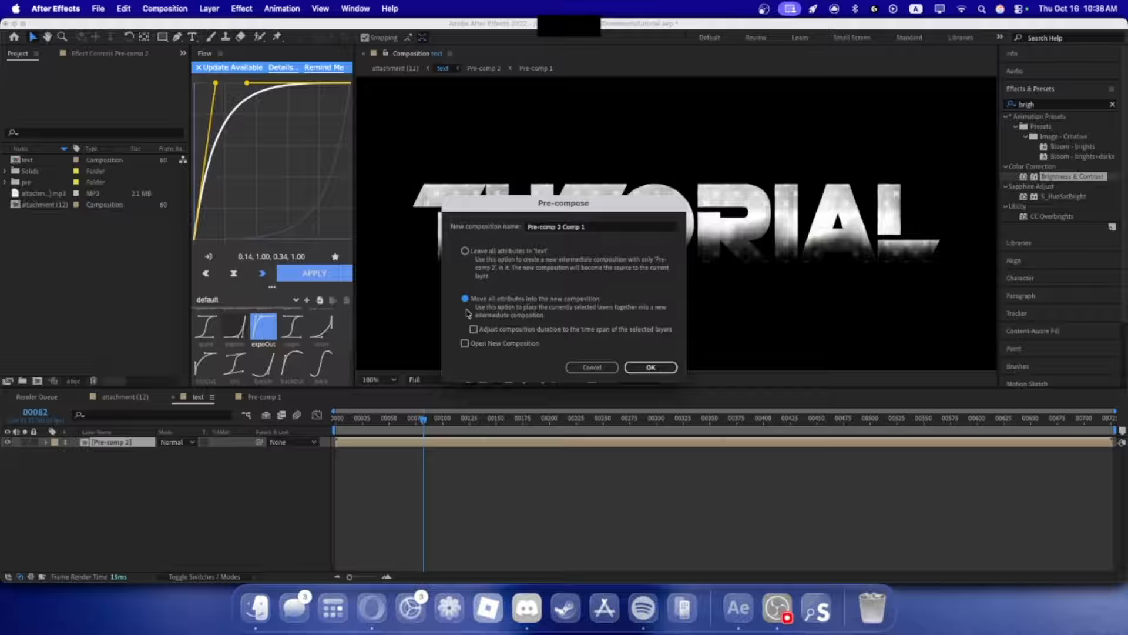
pyautogui.press('Return')
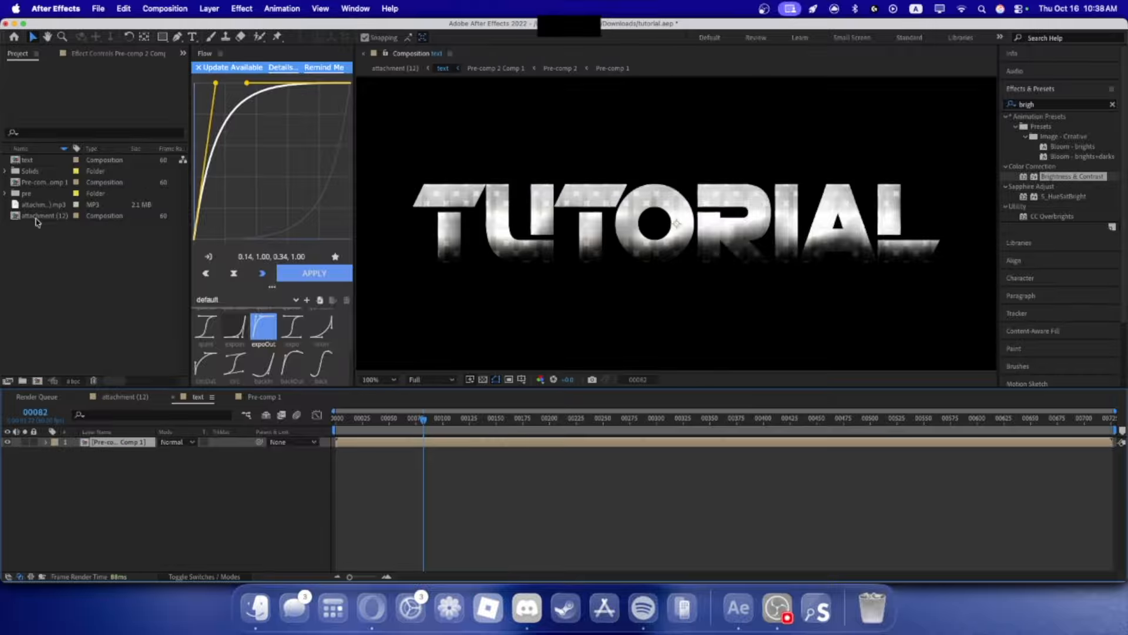
pyautogui.click(37, 216)
pyautogui.moveTo(48, 185); pyautogui.dragTo(65, 311)
# - Add a Stroke layer style to the newly pre-composed text layer
pyautogui.rightClick(106, 442)
pyautogui.moveTo(134, 361)
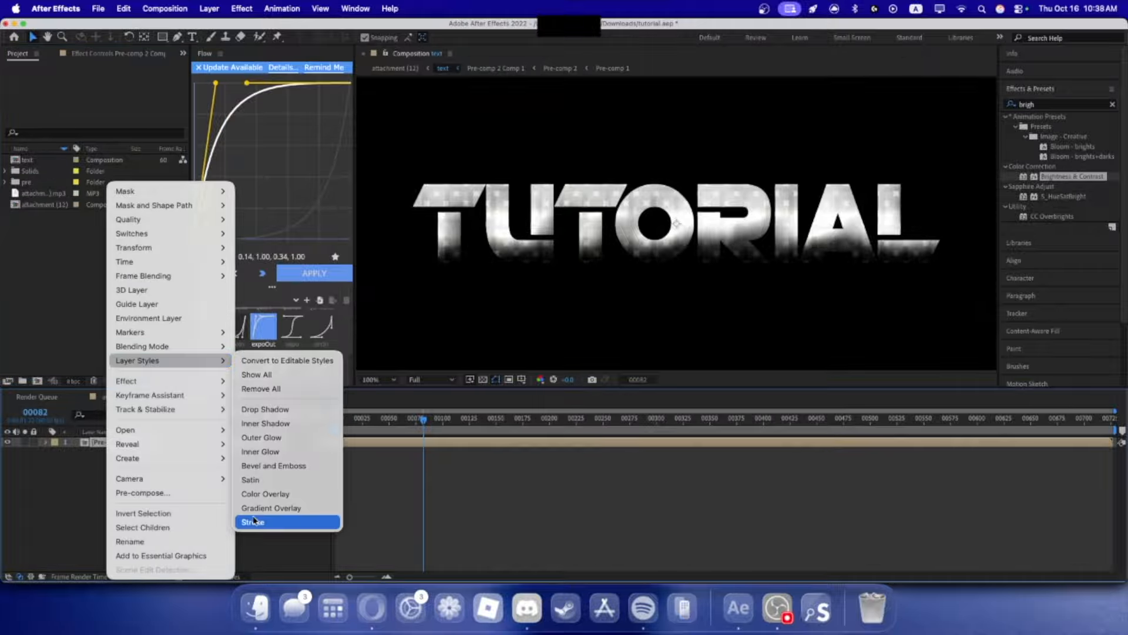
pyautogui.click(252, 522)
pyautogui.click(66, 482)
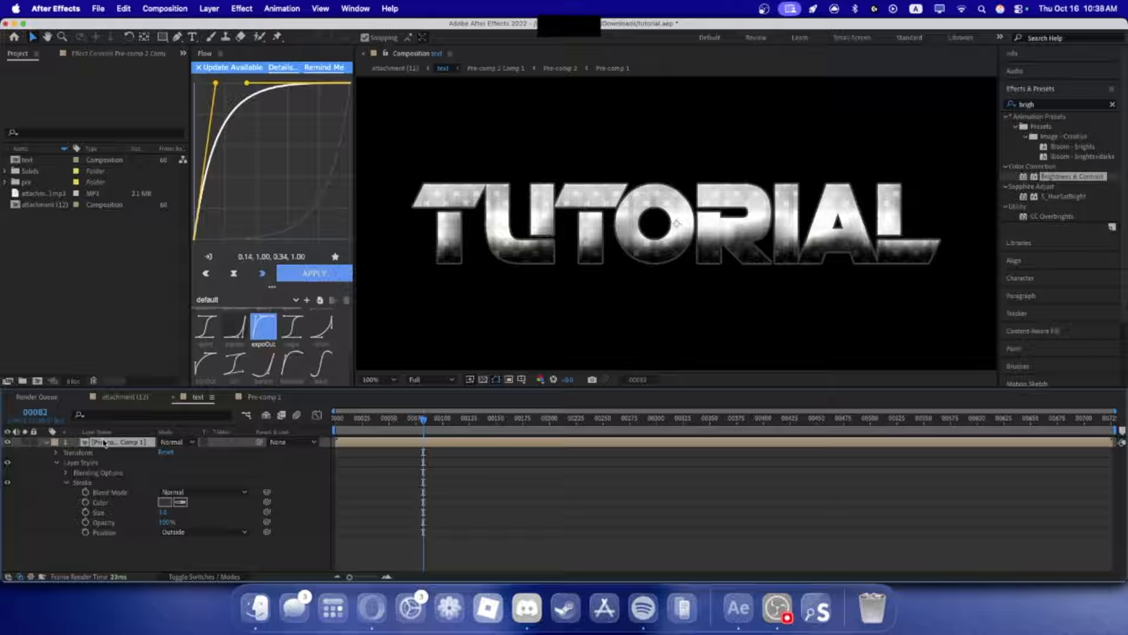
pyautogui.rightClick(106, 442)
pyautogui.moveTo(141, 360)
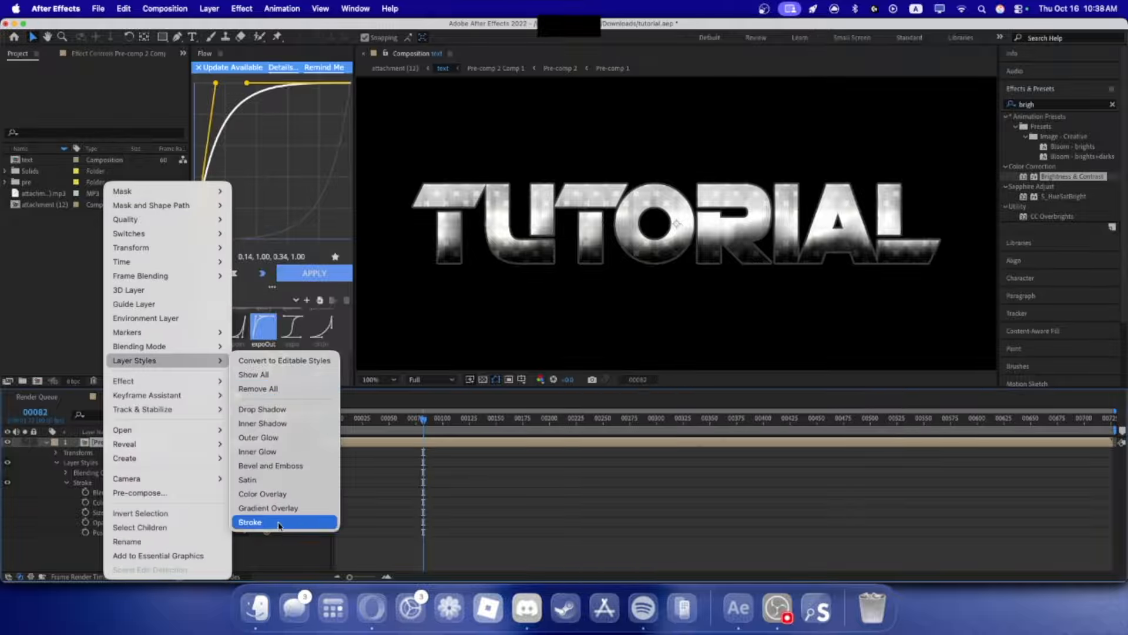
pyautogui.click(253, 522)
# - Set the Stroke style's size to 5.5 and use a dark gray stroke color
pyautogui.moveTo(163, 512); pyautogui.dragTo(180, 515)
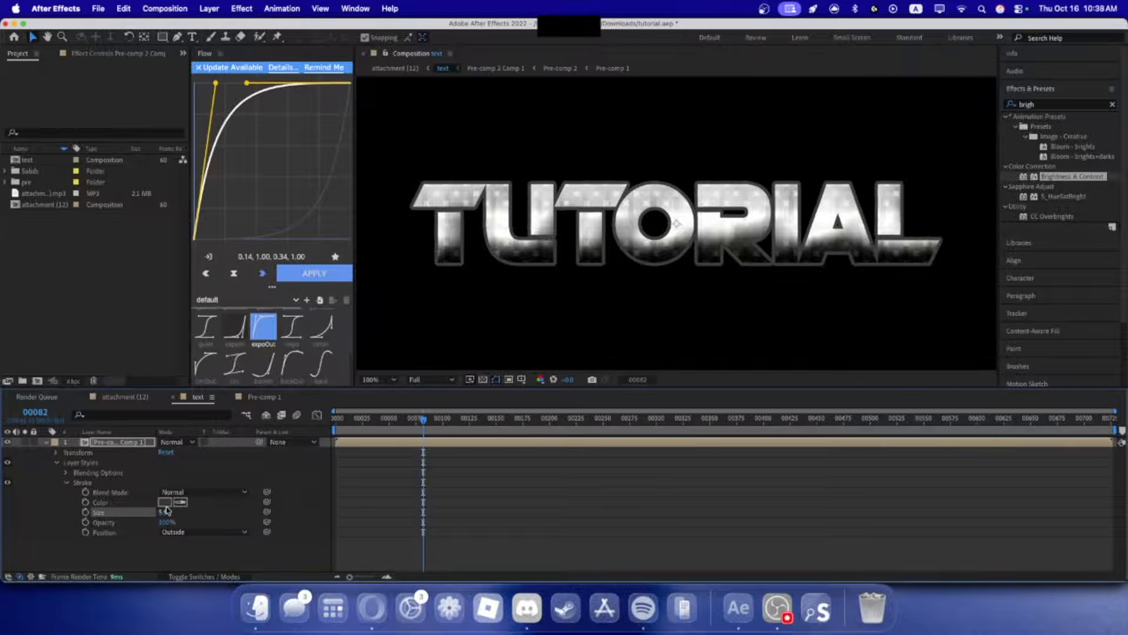
pyautogui.click(164, 502)
pyautogui.click(458, 379)
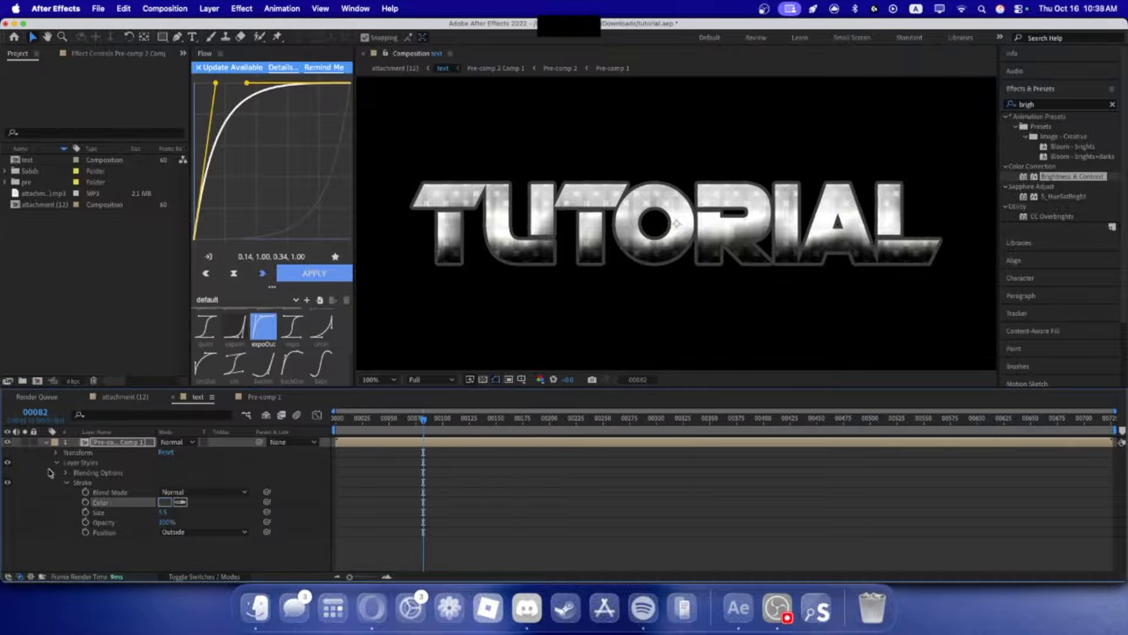
# - Find the Trapcode Echospace effect, apply it to the pre-composed text layer and generate its repeated instances
pyautogui.click(1040, 109)
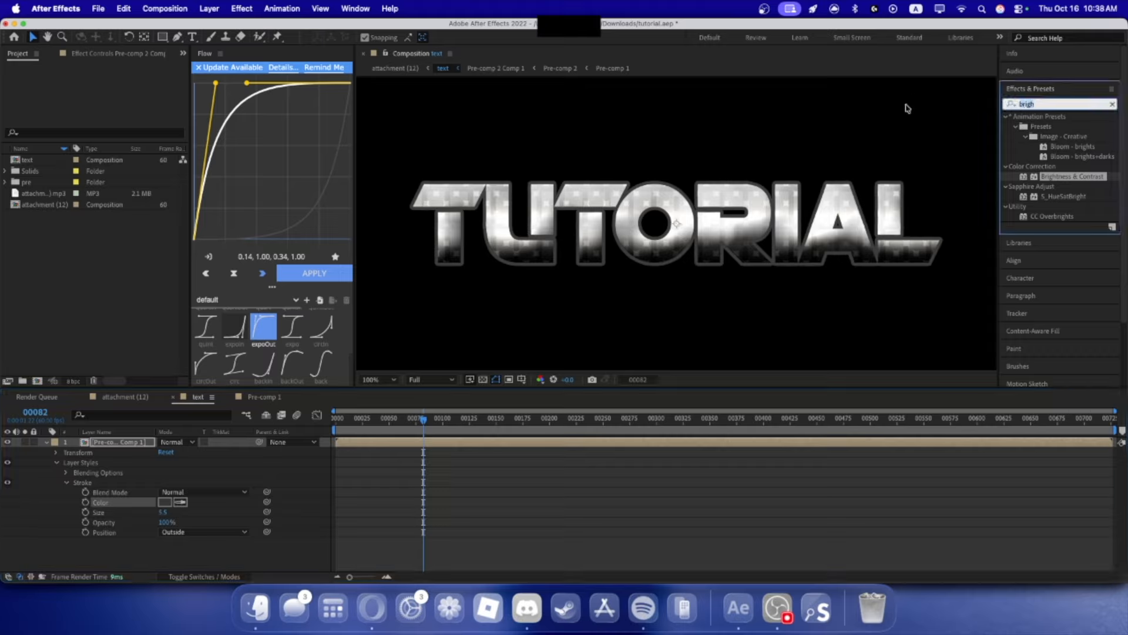
pyautogui.write('ec')
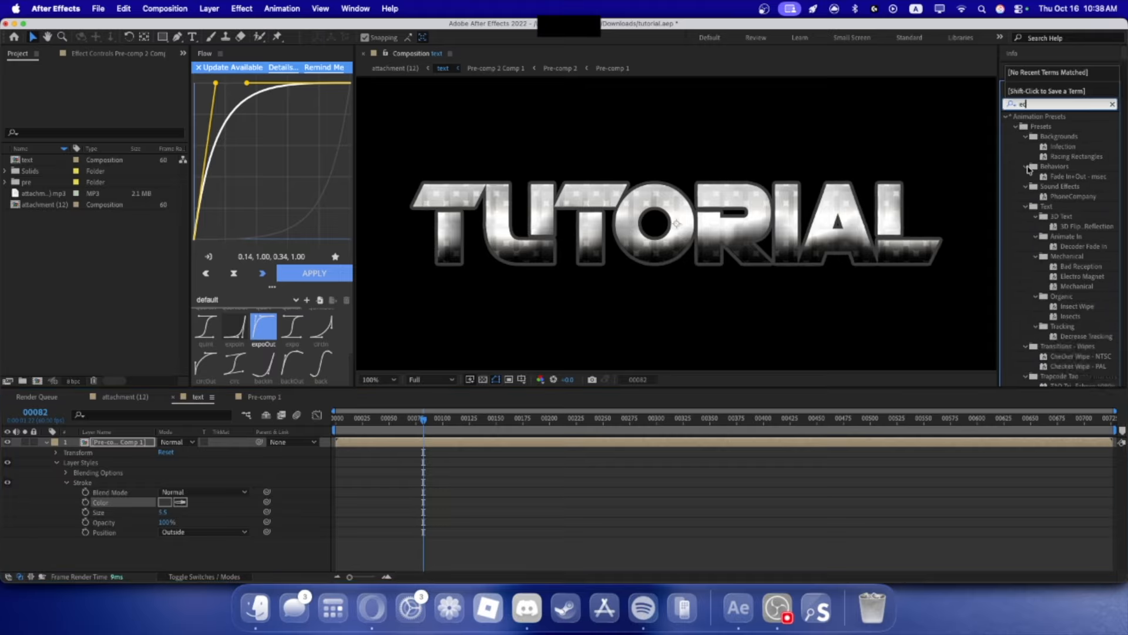
pyautogui.write('h')
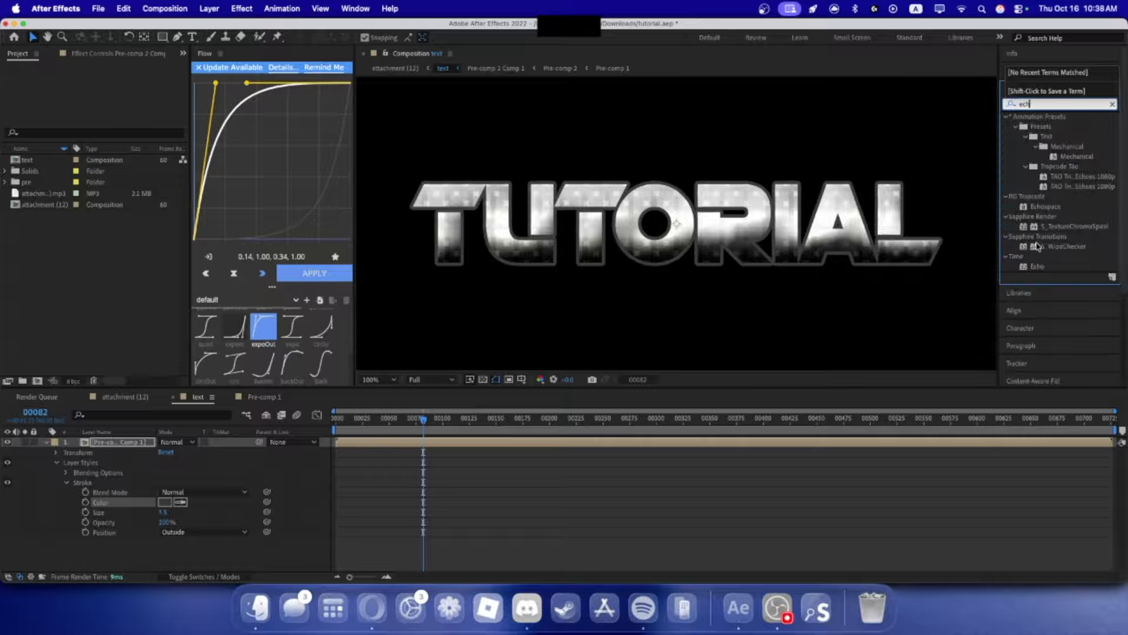
pyautogui.write('ospace')
pyautogui.moveTo(1045, 126); pyautogui.dragTo(142, 450)
pyautogui.click(14, 119)
pyautogui.click(102, 172)
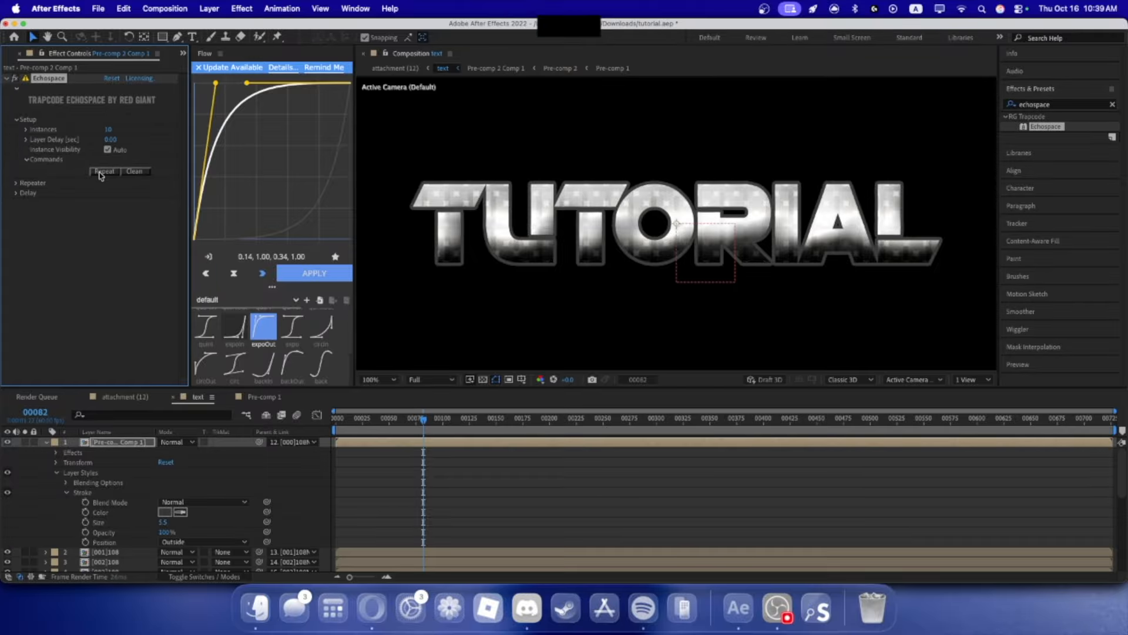
# - Set the Echospace repeater's Y Offset to 3 and its Scale to -2, after trying a Y Offset of 6
pyautogui.click(17, 183)
pyautogui.click(109, 204)
pyautogui.write('6')
pyautogui.press('Return')
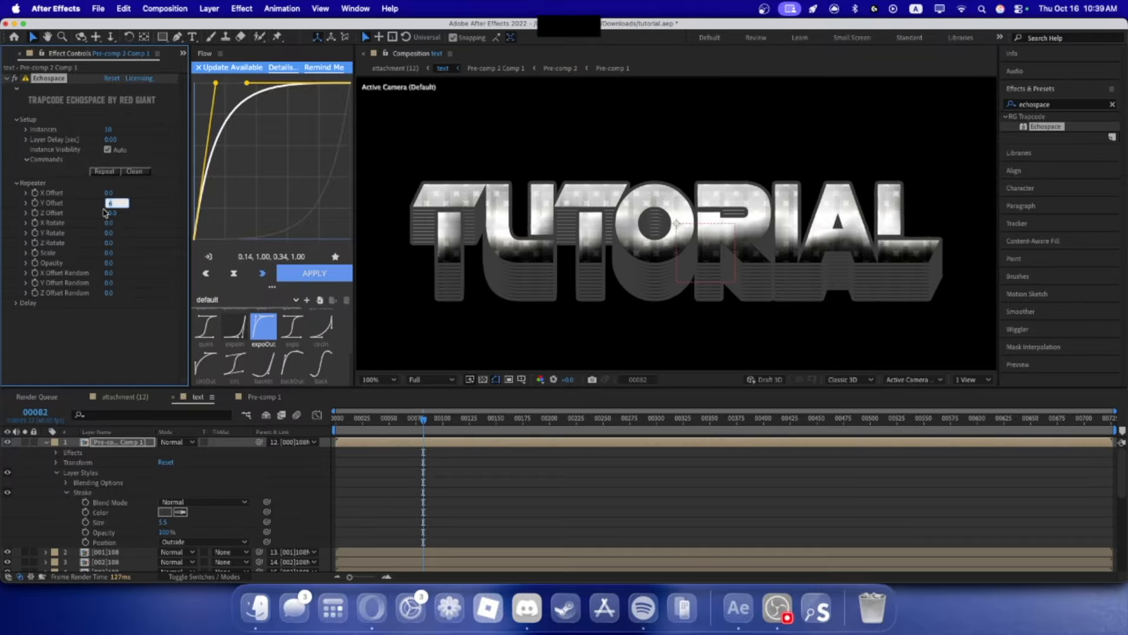
pyautogui.write('3')
pyautogui.press('Return')
pyautogui.click(108, 253)
pyautogui.write('-2')
pyautogui.press('Return')
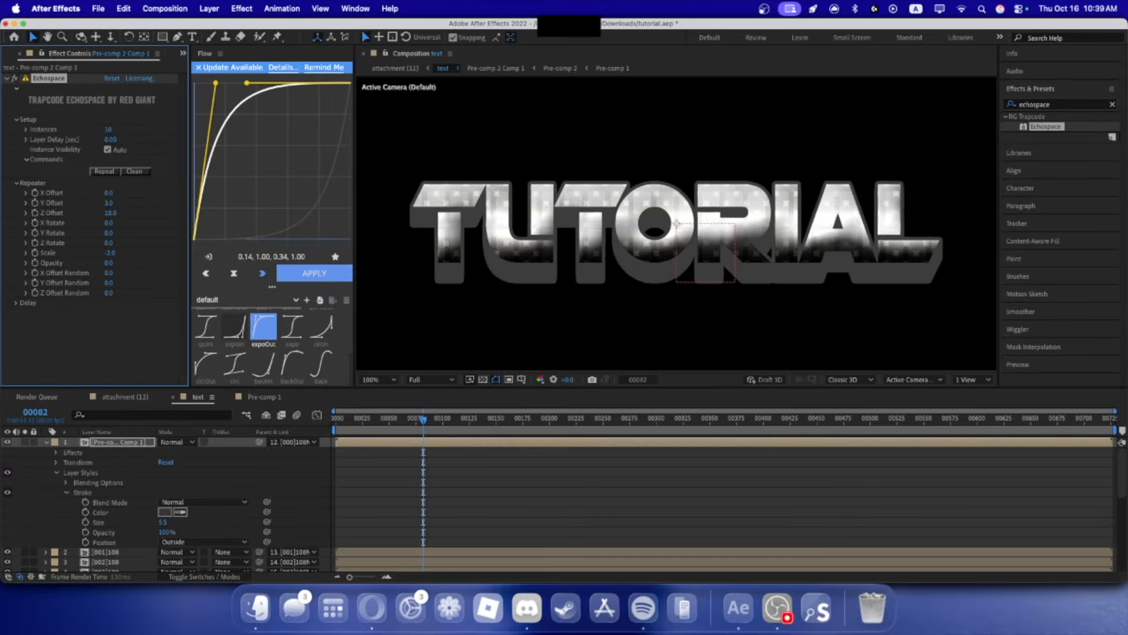
# - Create an adjustment layer and place it directly below the main text layer, above the Echospace copies
pyautogui.click(47, 442)
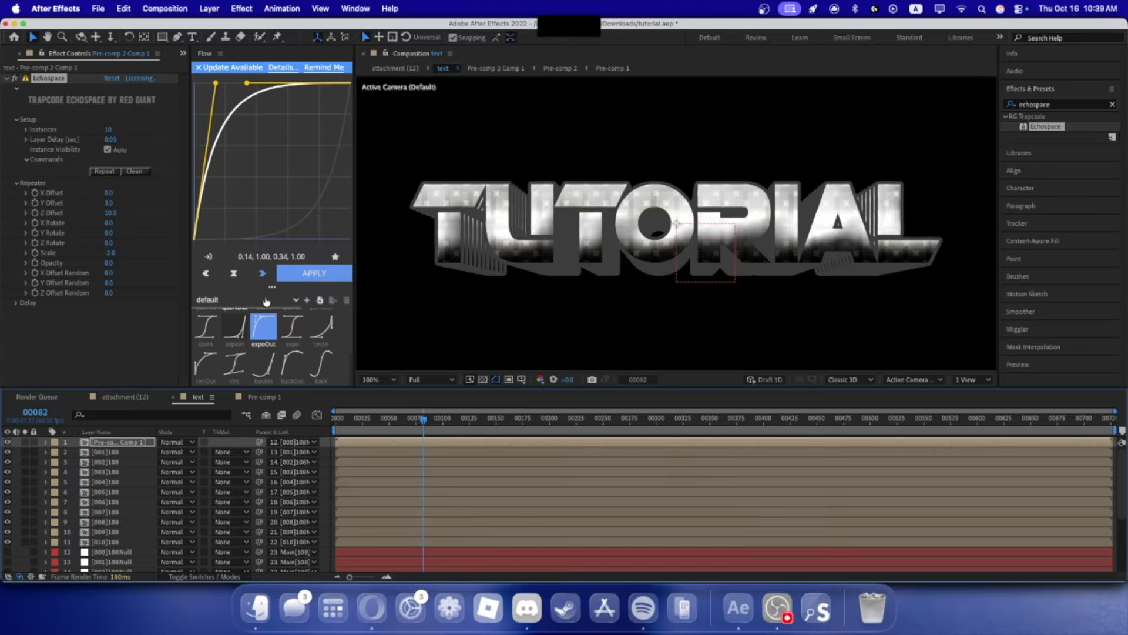
pyautogui.rightClick(21, 410)
pyautogui.moveTo(35, 415)
pyautogui.click(214, 512)
pyautogui.moveTo(132, 453); pyautogui.dragTo(134, 466)
# - Apply a Fill effect to the adjustment layer and set its color to a dark gray based on the text's outline
pyautogui.click(1052, 104)
pyautogui.write('fill')
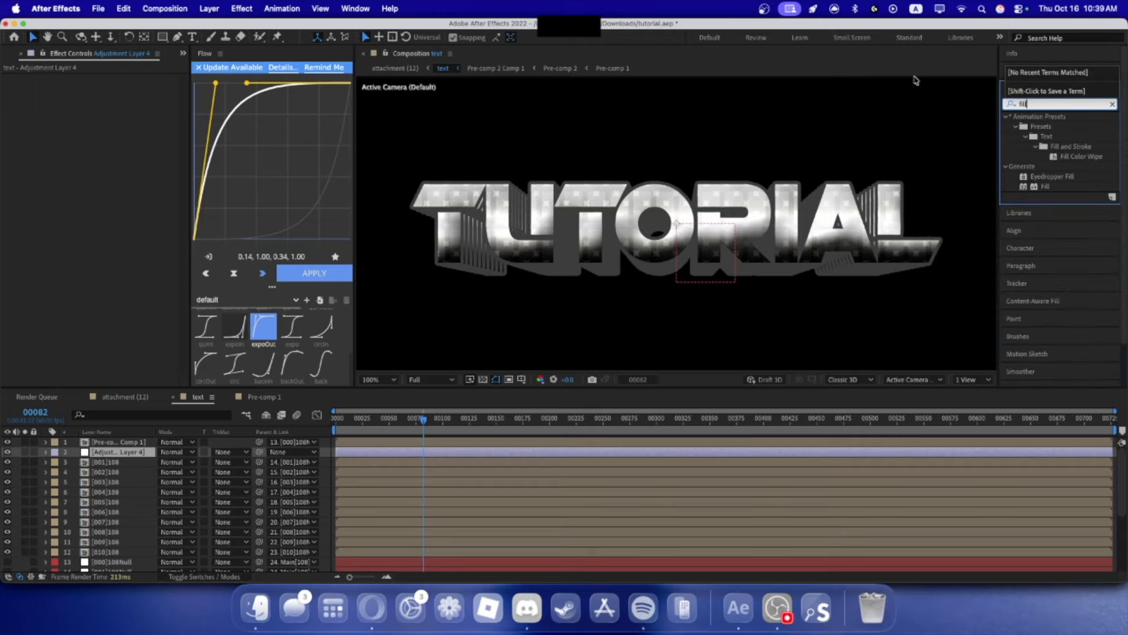
pyautogui.moveTo(1046, 186); pyautogui.dragTo(99, 455)
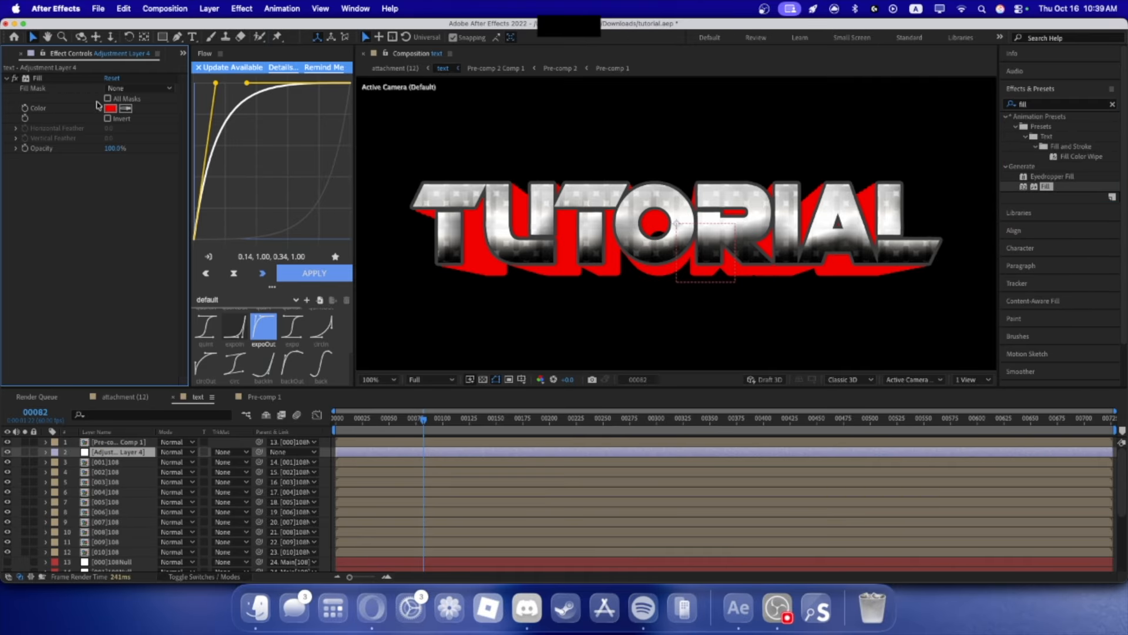
pyautogui.click(109, 108)
pyautogui.click(440, 437)
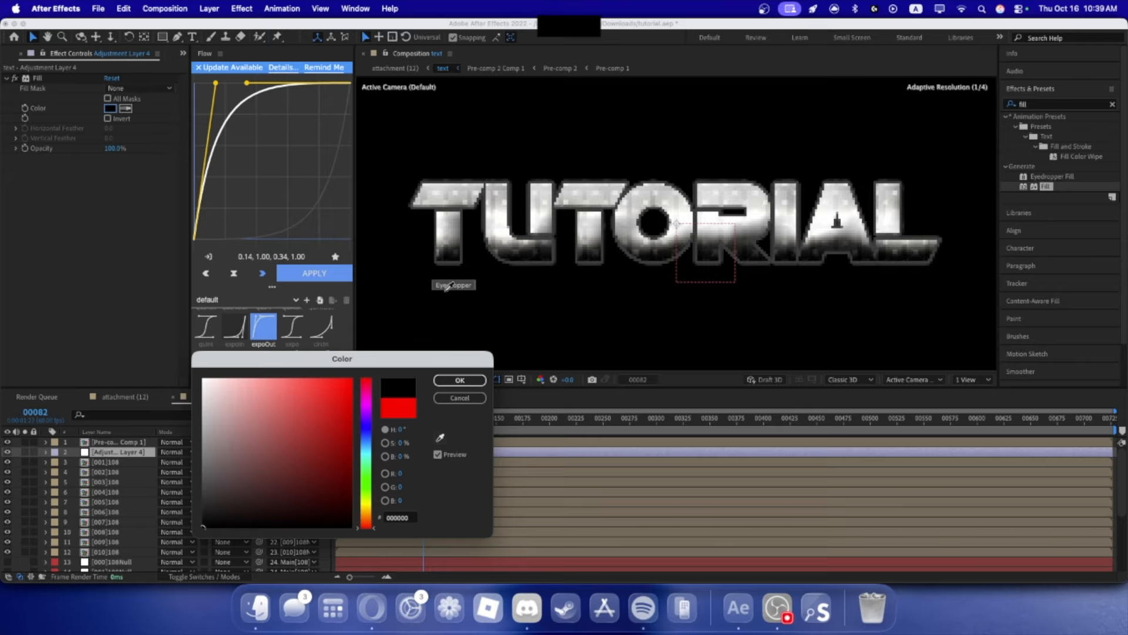
pyautogui.click(448, 259)
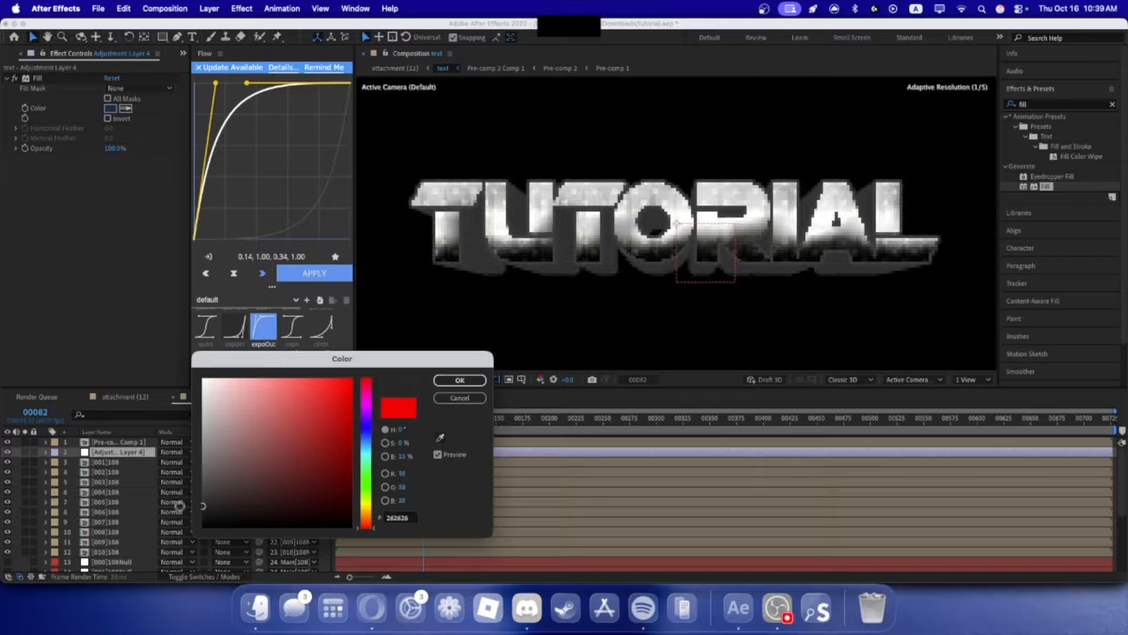
pyautogui.moveTo(204, 498); pyautogui.dragTo(174, 509)
pyautogui.click(460, 379)
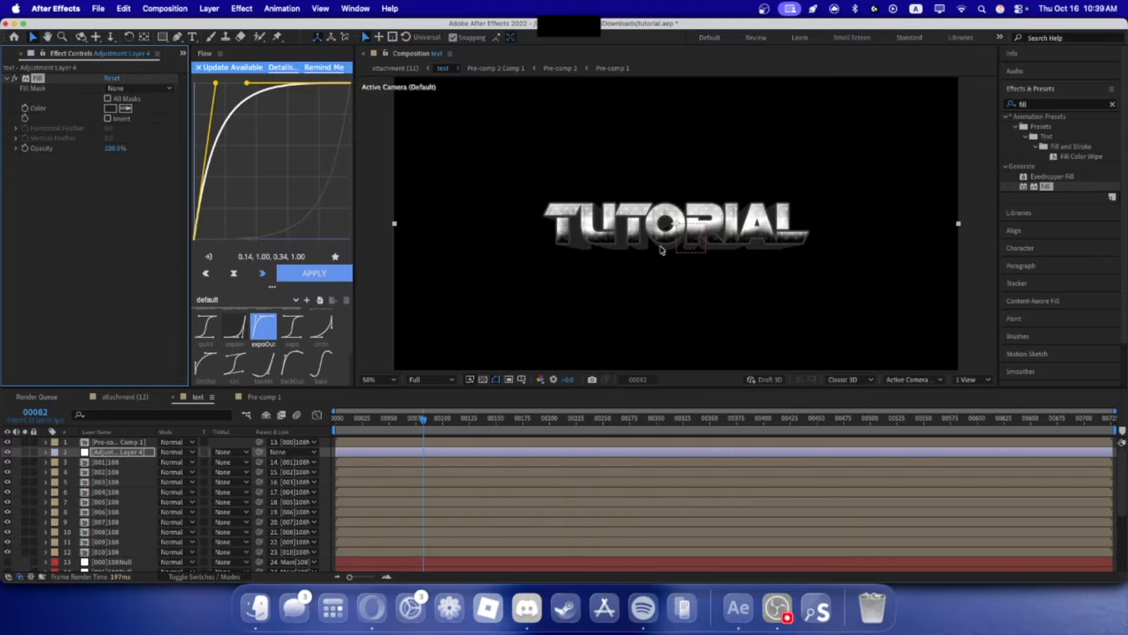
pyautogui.scroll(1, 647, 249)
# - Add a Gradient Ramp to the adjustment layer with start color 202020 and a black end color
pyautogui.click(1076, 108)
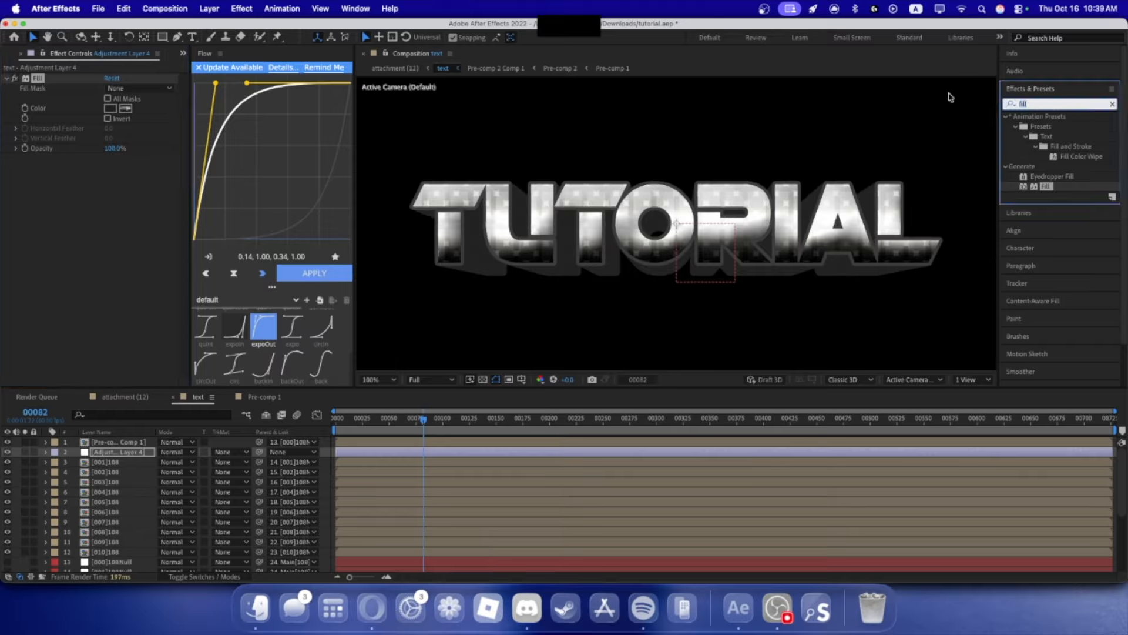
pyautogui.write('grad')
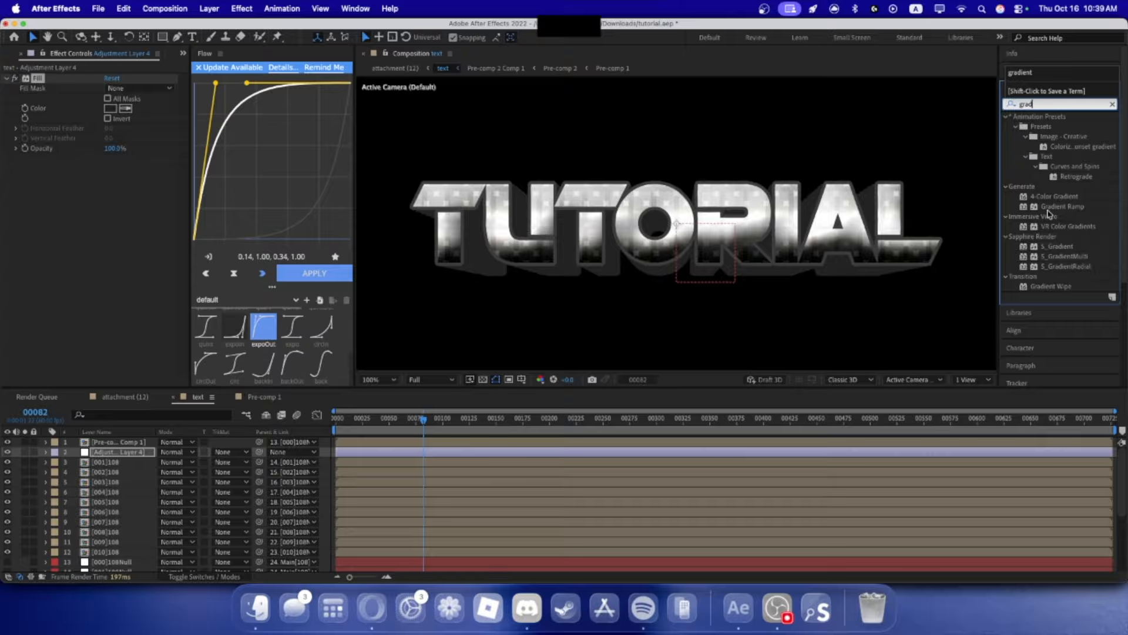
pyautogui.doubleClick(1062, 207)
pyautogui.click(110, 179)
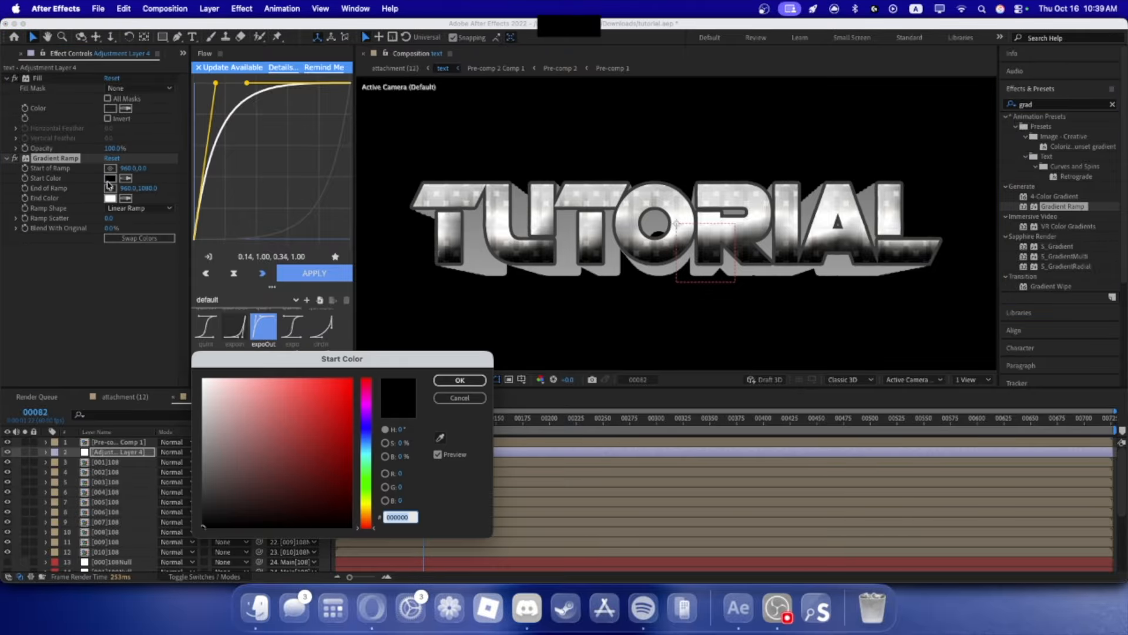
pyautogui.write('202020')
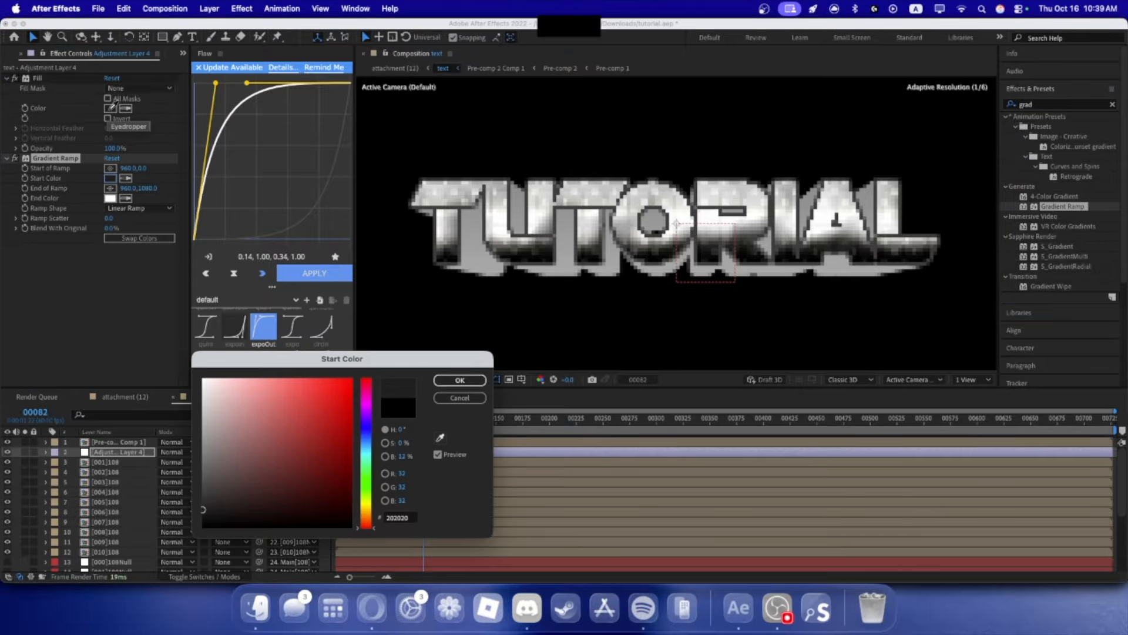
pyautogui.click(460, 380)
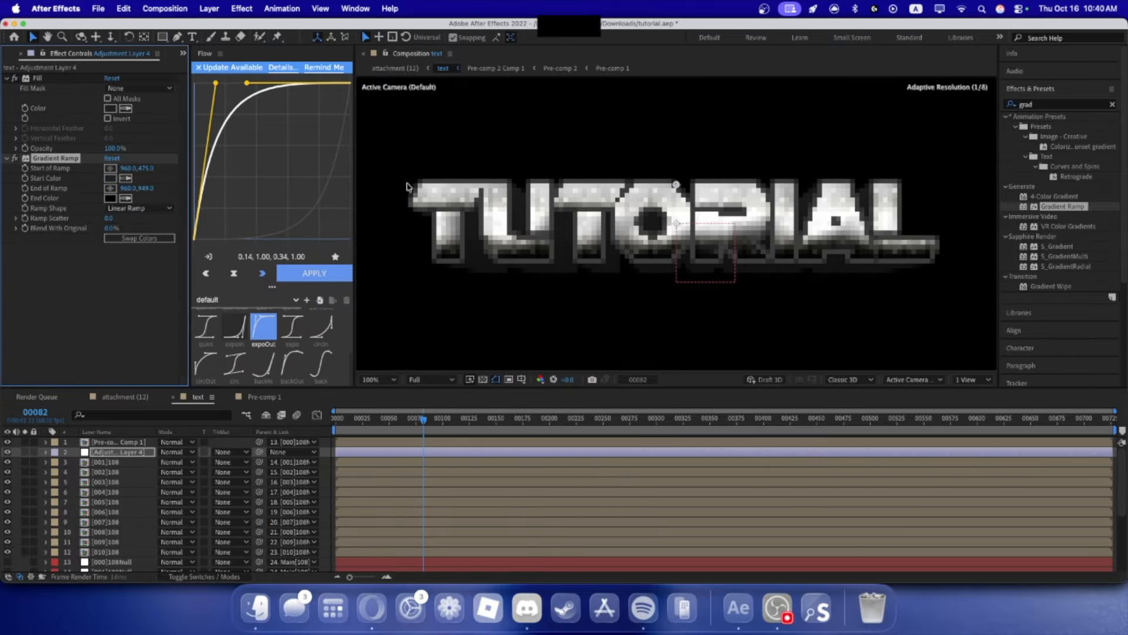
# - Set the Gradient Ramp's start point to 960, 537 and its end point to 960, 660
pyautogui.scroll(-2, 792, 210)
pyautogui.moveTo(145, 188); pyautogui.dragTo(27, 177)
pyautogui.scroll(2, 604, 232)
pyautogui.scroll(-2, 596, 225)
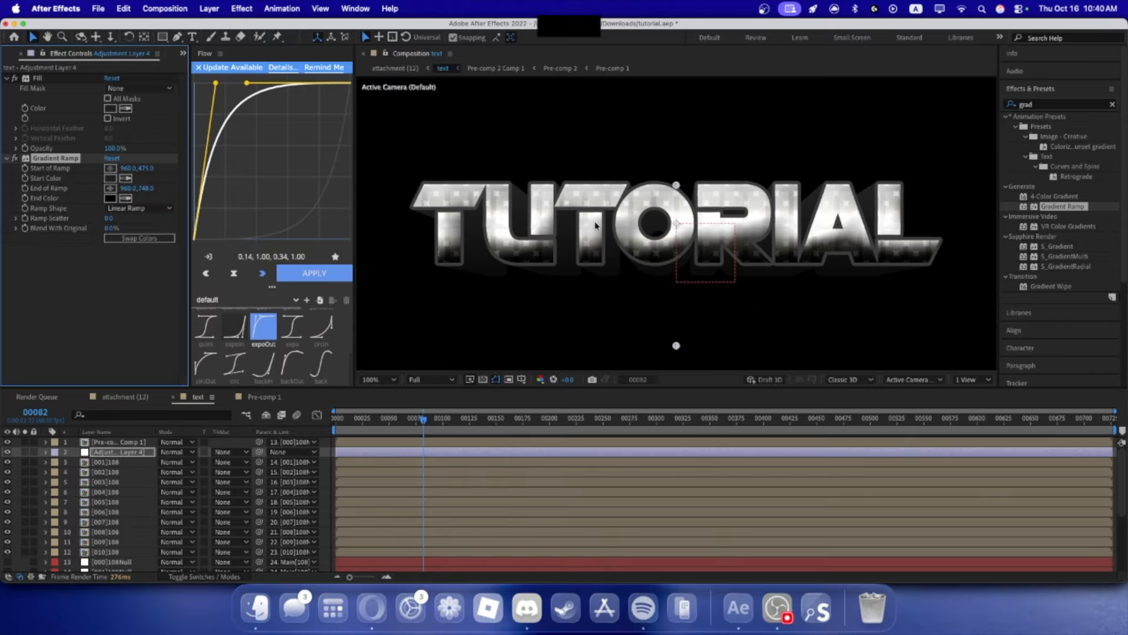
pyautogui.click(149, 165)
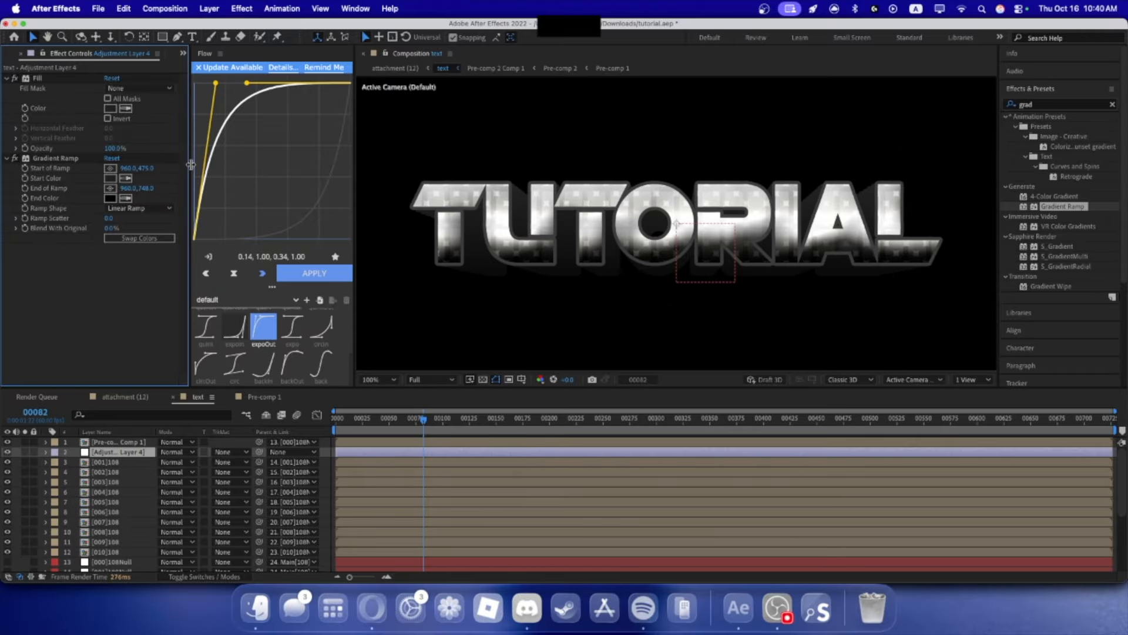
pyautogui.moveTo(142, 169); pyautogui.dragTo(104, 188)
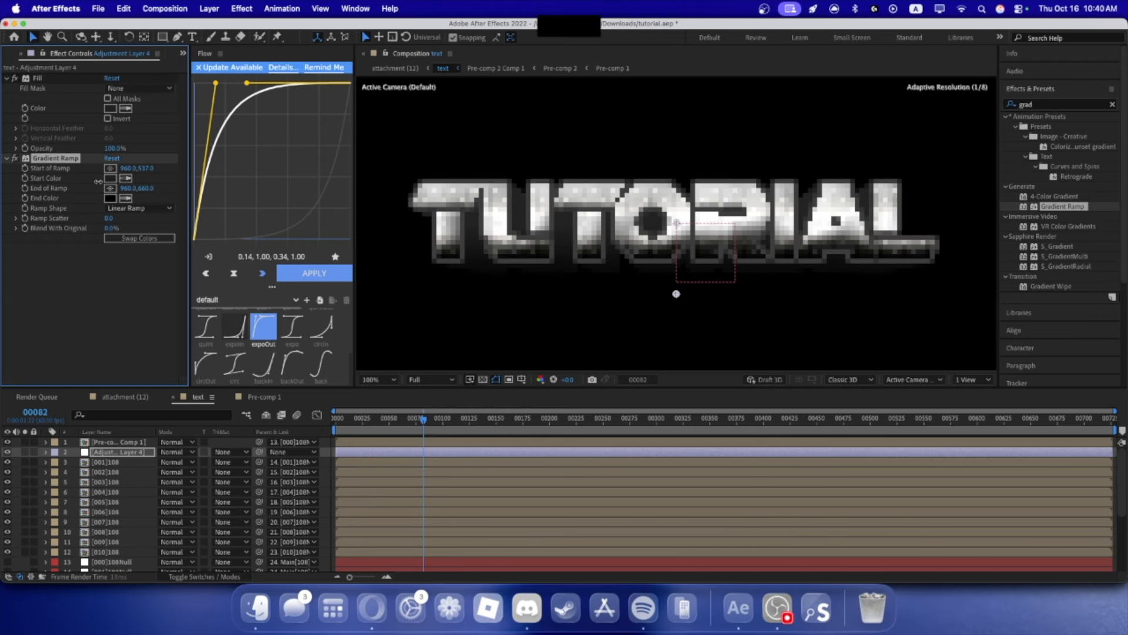
pyautogui.scroll(-1, 635, 221)
pyautogui.scroll(1, 635, 221)
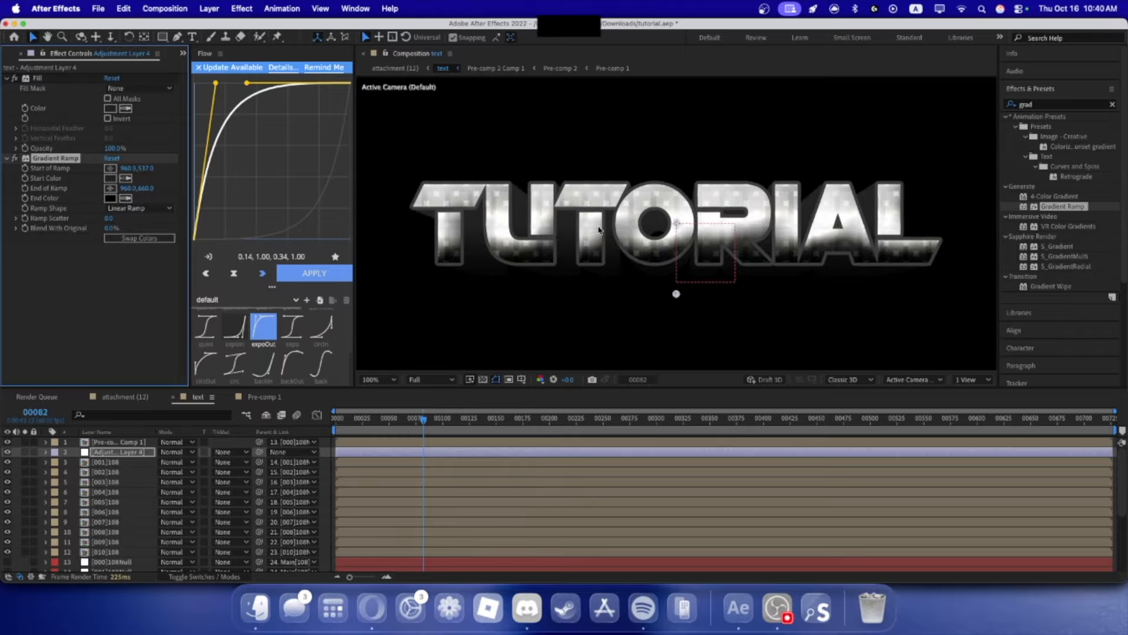
# - Remove the Fill effect from the adjustment layer
pyautogui.click(38, 79)
pyautogui.press('Delete')
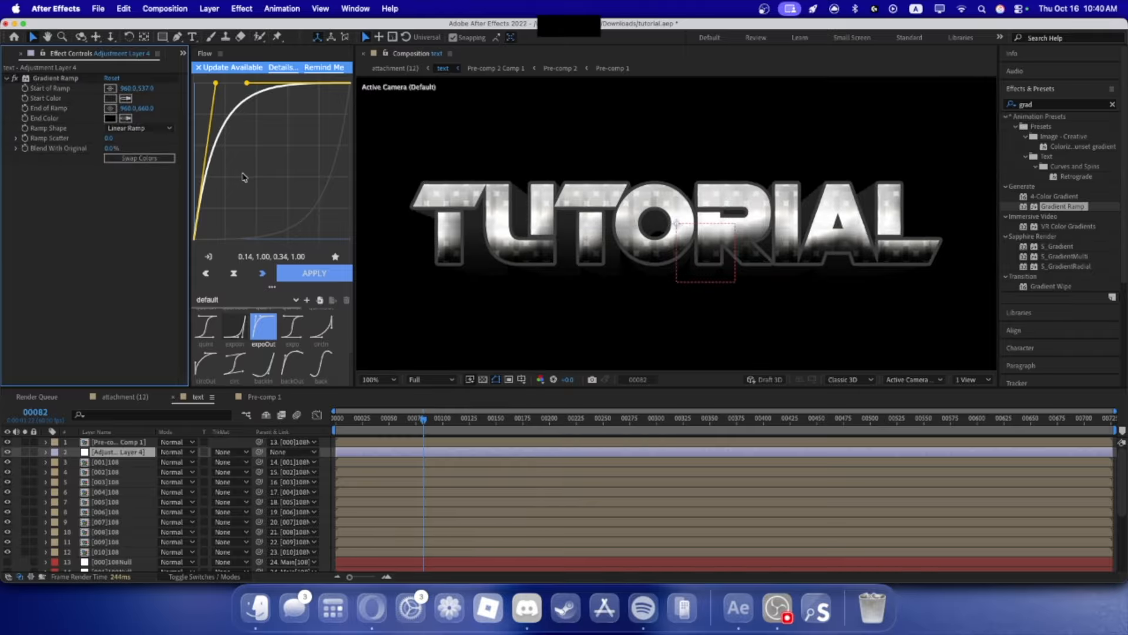
# - Pre-compose all layers of the text composition, including the Echospace copies and nulls, into a single composition
pyautogui.click(122, 443)
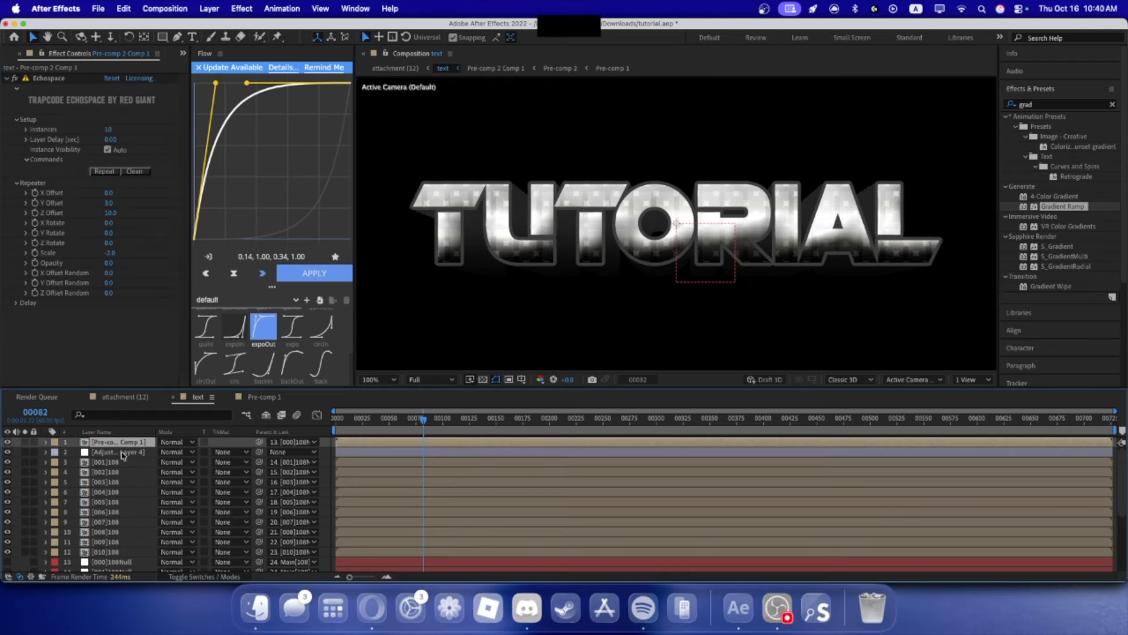
pyautogui.scroll(-5, 134, 475)
pyautogui.keyDown('shift'); pyautogui.click(135, 565); pyautogui.keyUp('shift')
pyautogui.rightClick(136, 564)
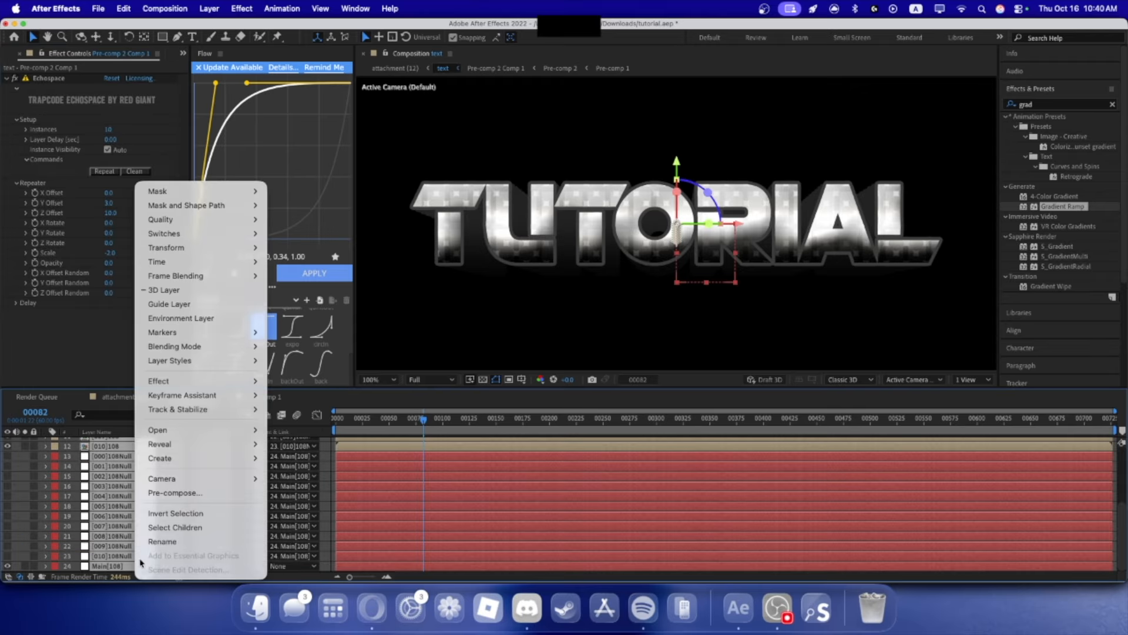
pyautogui.click(178, 494)
pyautogui.press('Return')
# - Apply the Warp effect to the pre-composed text layer and set its Bend to 0
pyautogui.click(1058, 105)
pyautogui.write('warp')
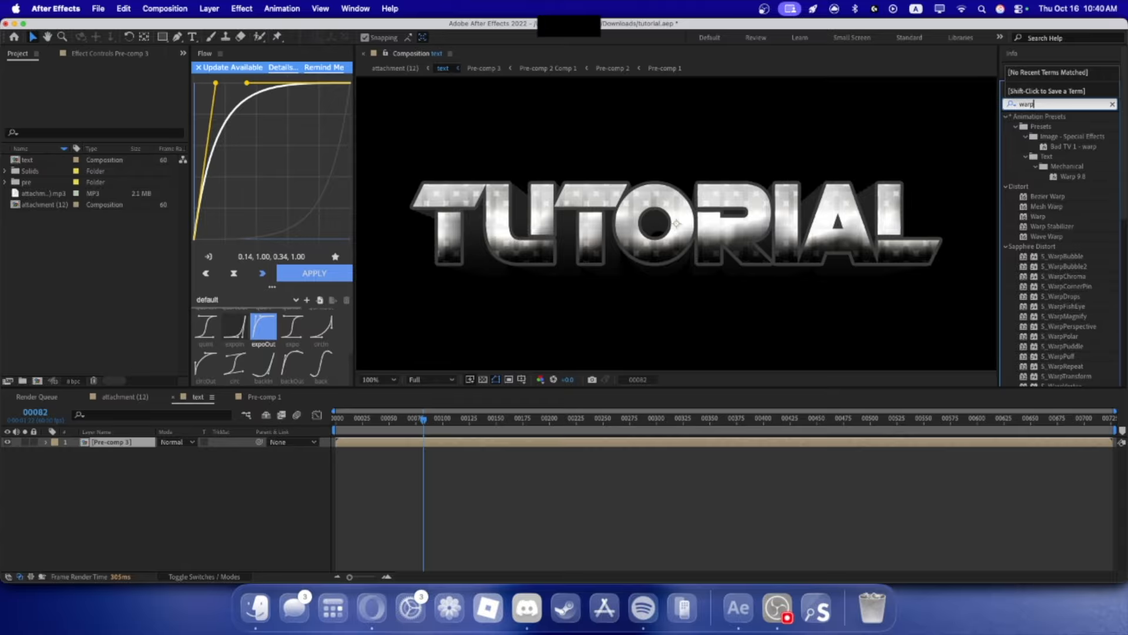
pyautogui.moveTo(1038, 217); pyautogui.dragTo(110, 440)
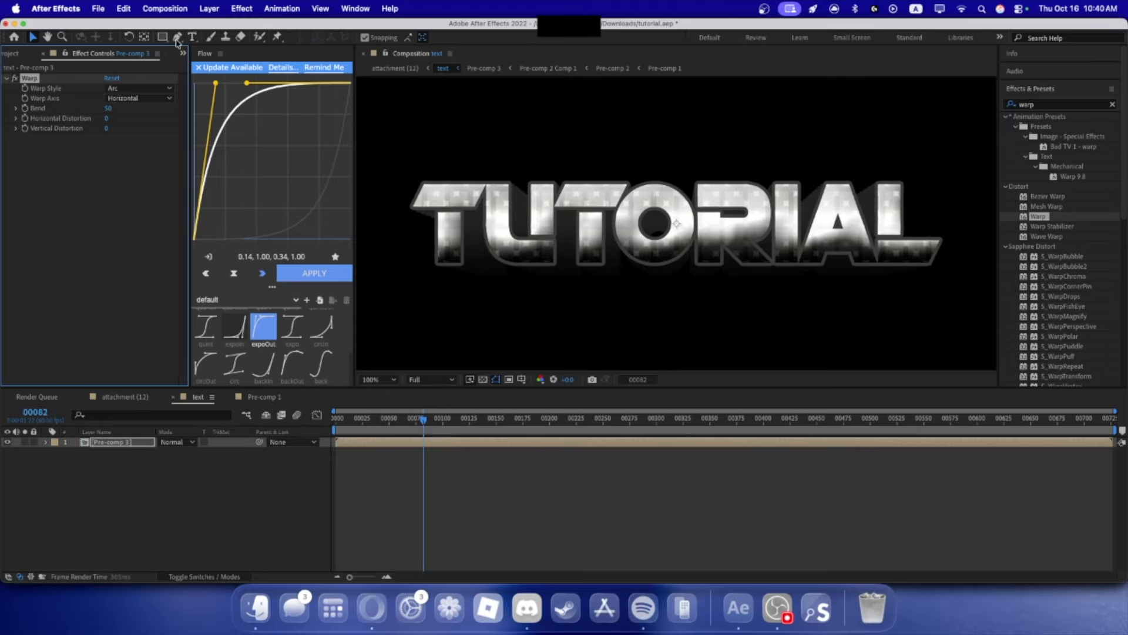
pyautogui.click(106, 108)
pyautogui.write('50')
pyautogui.press('Return')
pyautogui.scroll(-2, 646, 230)
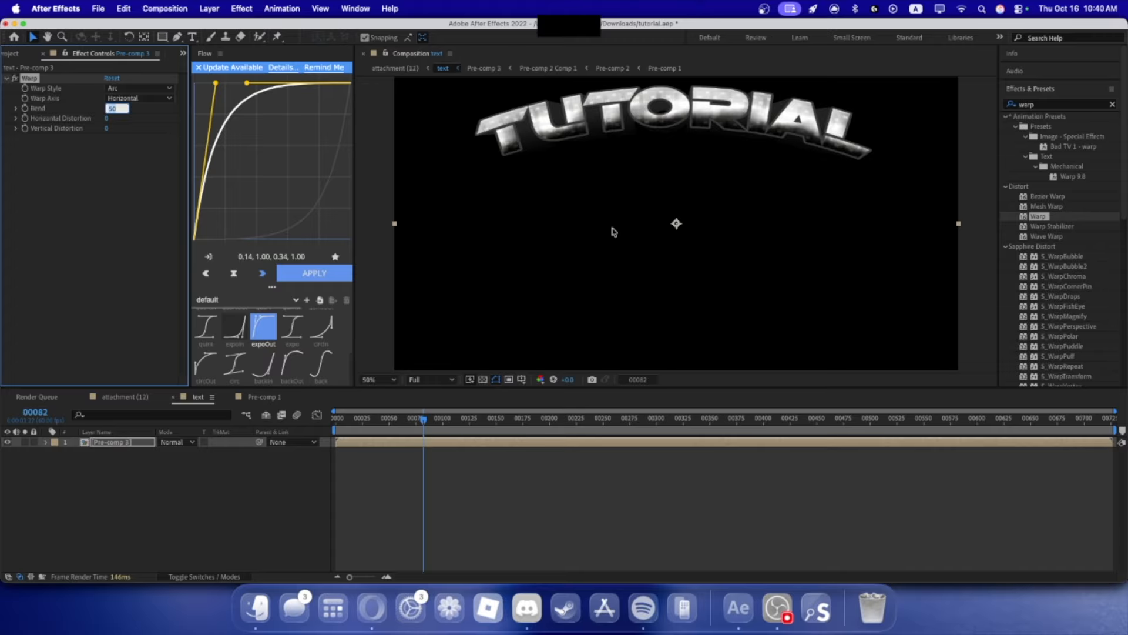
pyautogui.write('0')
pyautogui.click(78, 202)
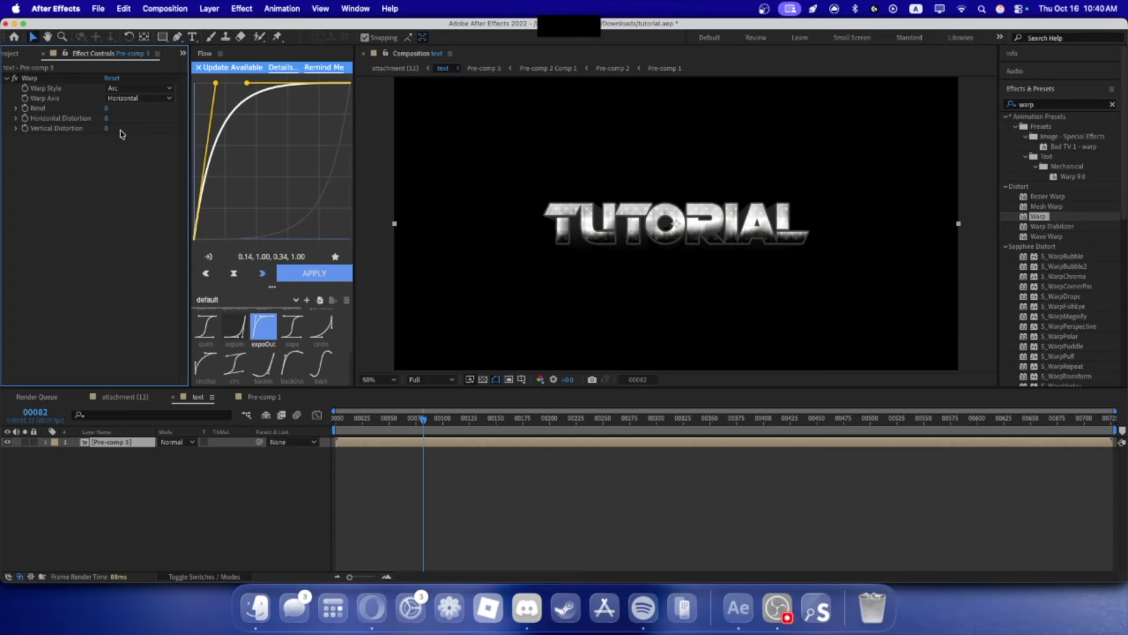
# - Set the Warp effect's Vertical Distortion to 20 and inspect the text close up
pyautogui.moveTo(108, 128)
pyautogui.mouseDown()
pyautogui.moveTo(121, 138)
pyautogui.moveTo(111, 133)
pyautogui.mouseUp()
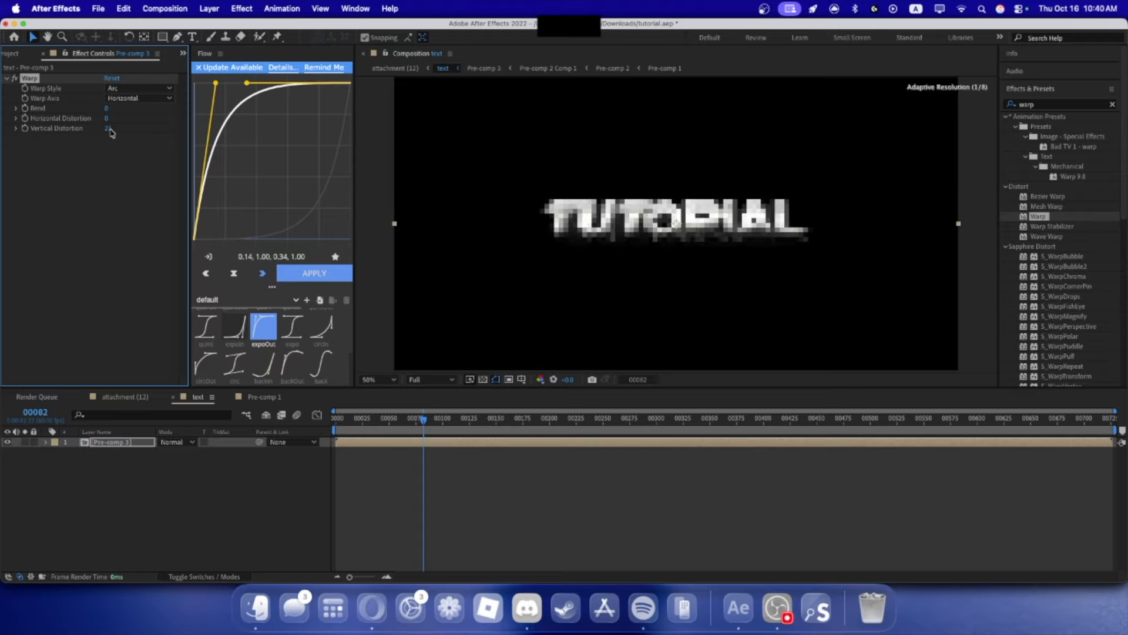
pyautogui.press('.')
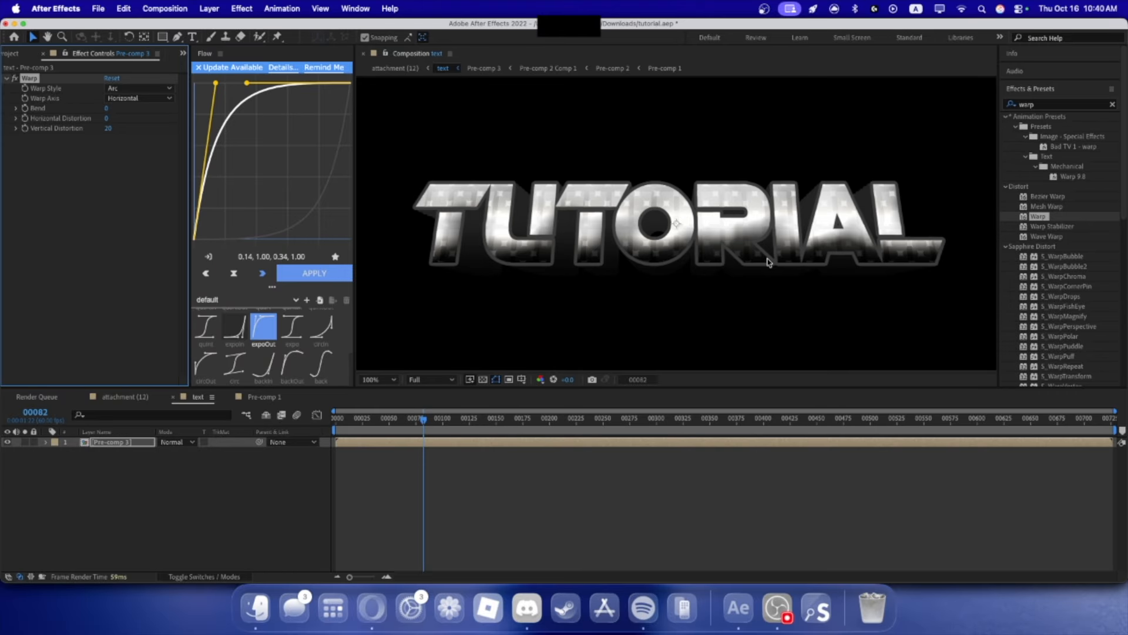
pyautogui.press(',')
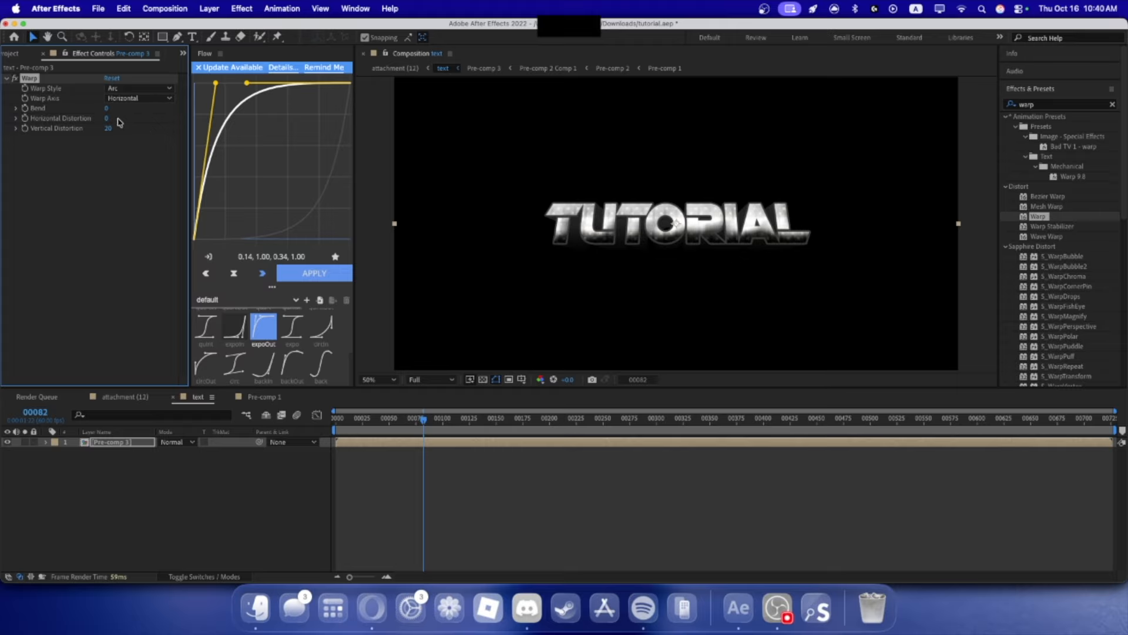
# - Try a Bend adjustment on the Arc-style warp and return Bend to 0
pyautogui.moveTo(108, 110); pyautogui.dragTo(108, 110)
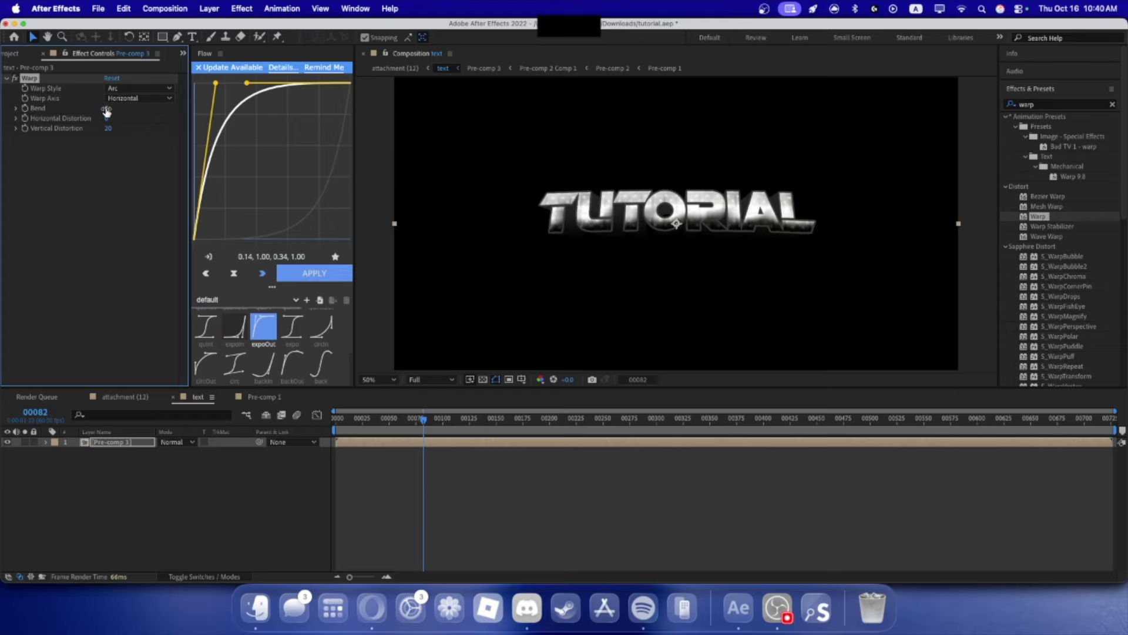
pyautogui.click(108, 110)
pyautogui.write('0')
pyautogui.press('Return')
# - Change the Warp Style to Arch and test a slight upward Bend on the text, returning Bend to 0
pyautogui.click(138, 88)
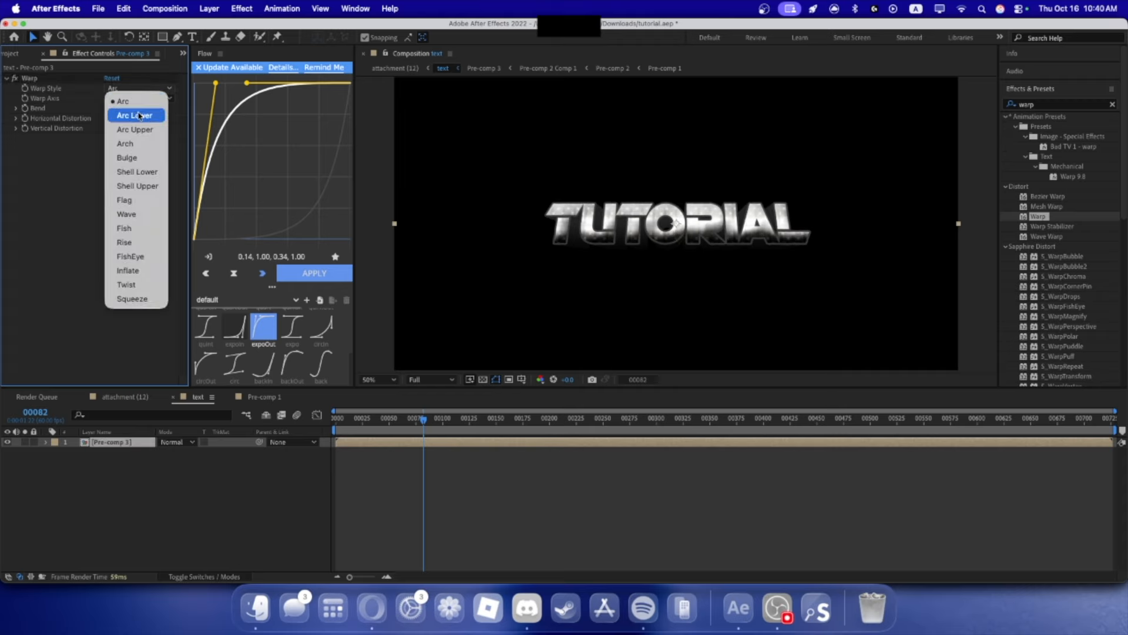
pyautogui.click(138, 144)
pyautogui.moveTo(108, 109); pyautogui.dragTo(114, 115)
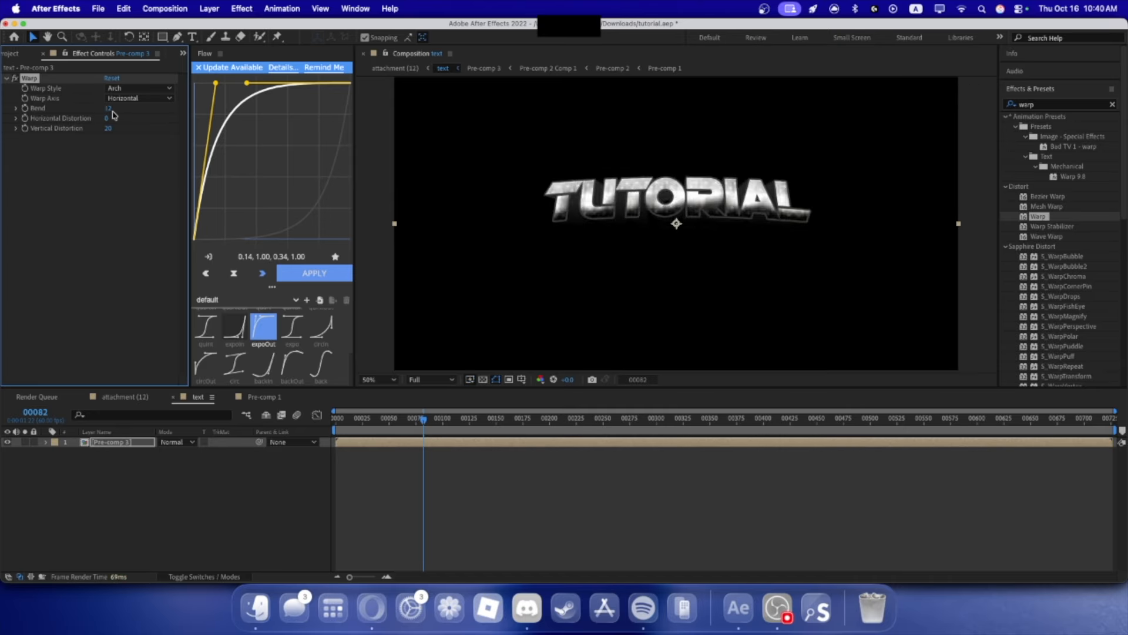
pyautogui.scroll(2, 819, 247)
pyautogui.scroll(-2, 818, 247)
pyautogui.scroll(1, 675, 222)
pyautogui.scroll(-1, 699, 212)
pyautogui.scroll(-1, 703, 207)
pyautogui.scroll(1, 677, 224)
pyautogui.click(629, 455)
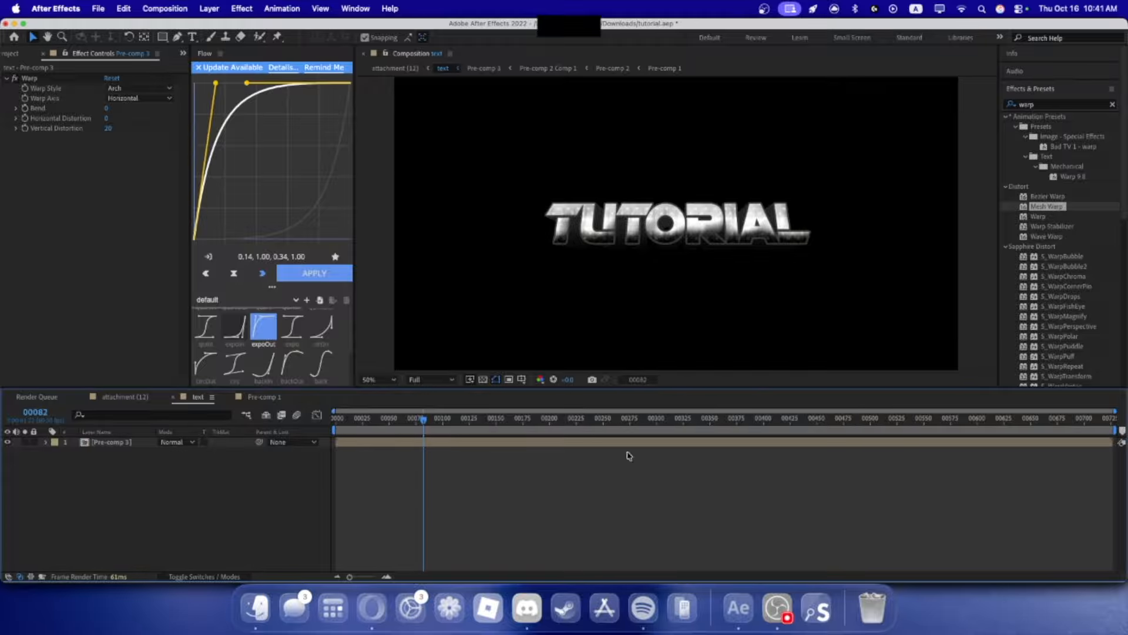
# - Apply the Sapphire S_EdgeDetect effect to the pre-composed text layer
pyautogui.click(100, 442)
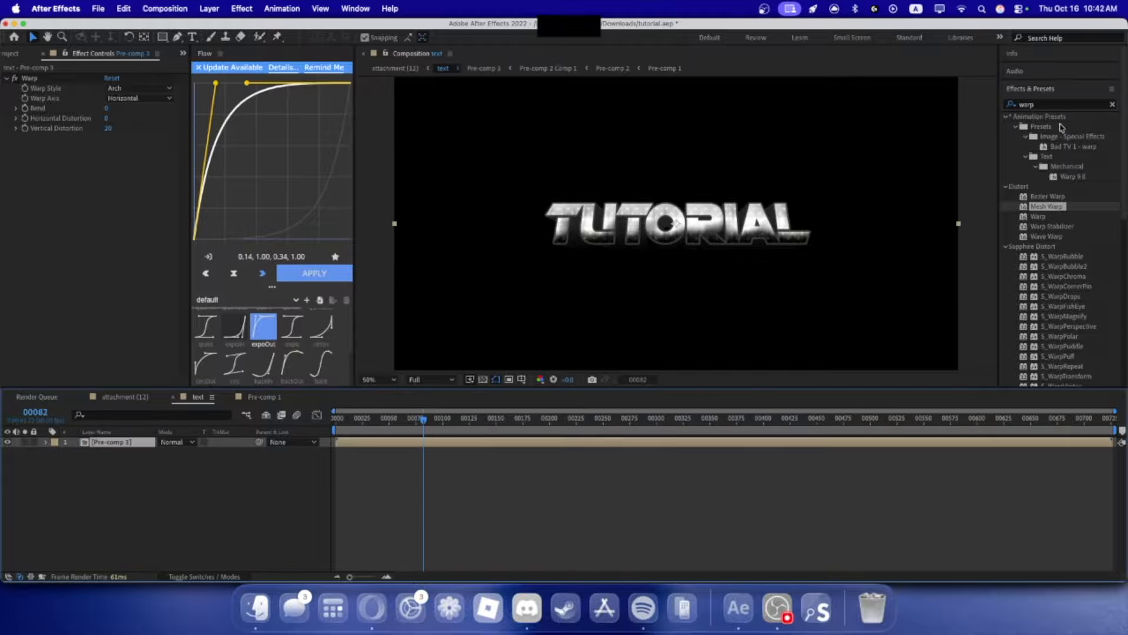
pyautogui.click(1046, 104)
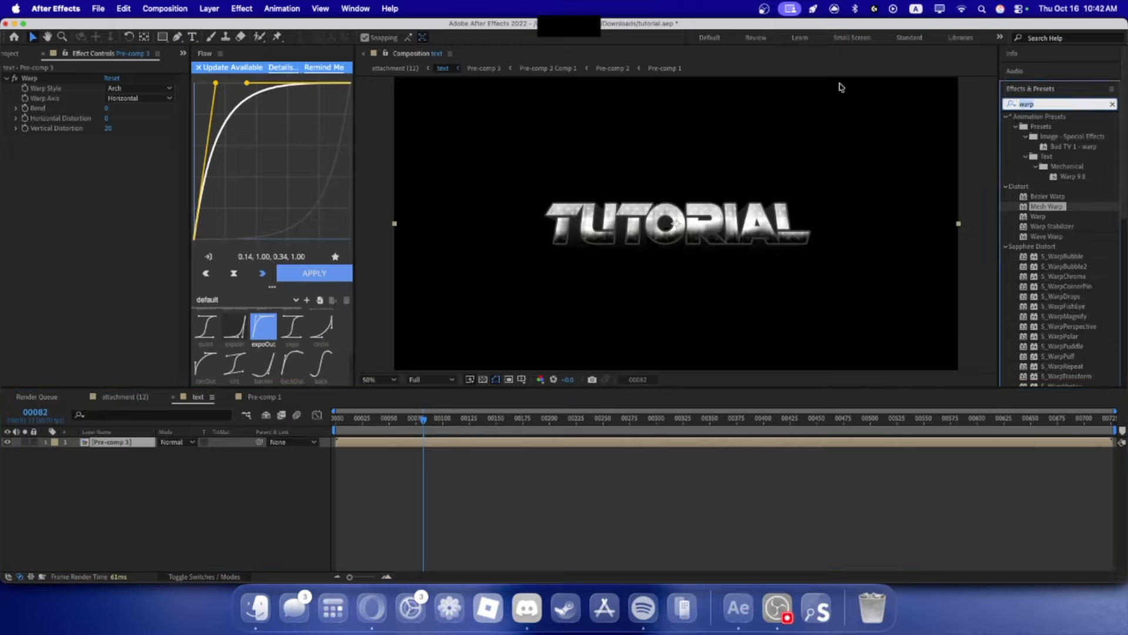
pyautogui.write('s_edge')
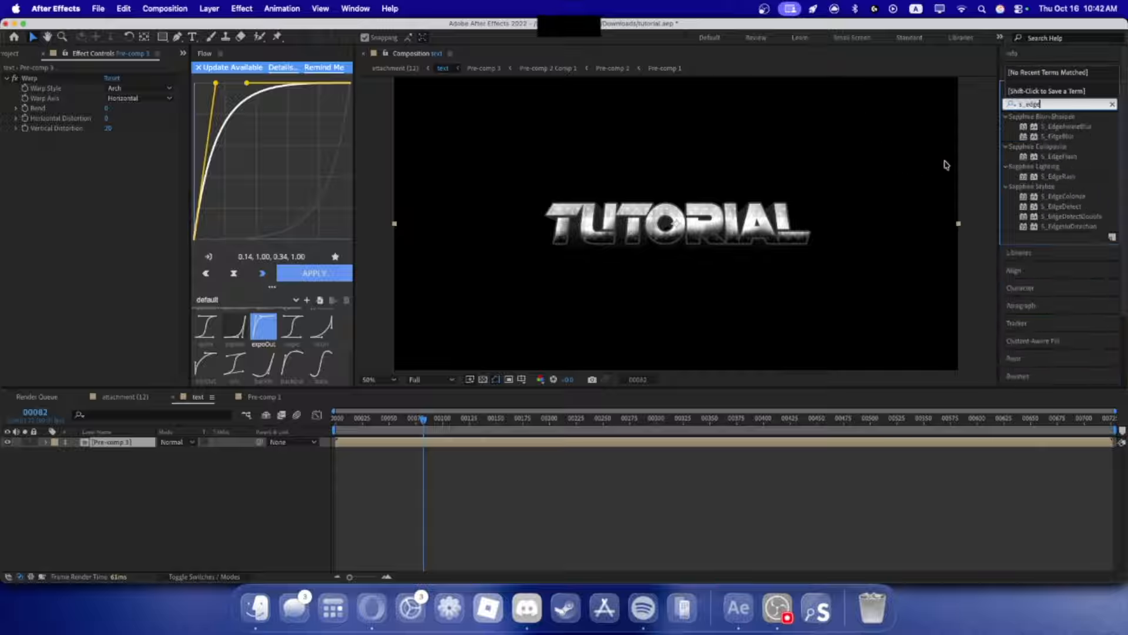
pyautogui.doubleClick(1076, 210)
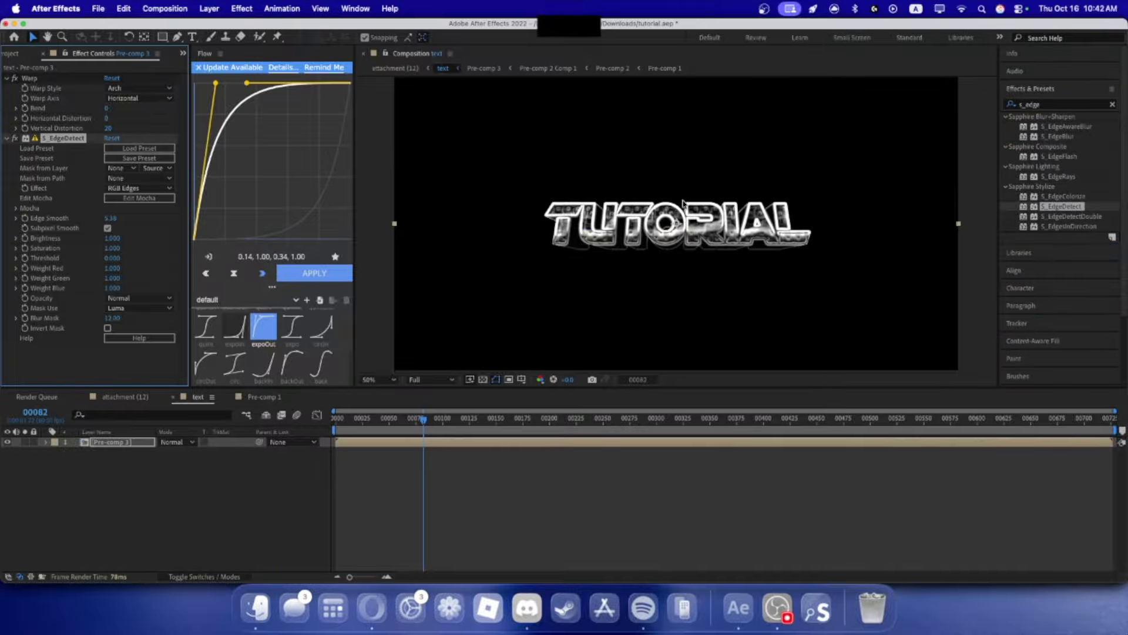
# - Lower the S_EdgeDetect Edge Smooth value to 0.00 to sharpen the outlines
pyautogui.scroll(1, 683, 201)
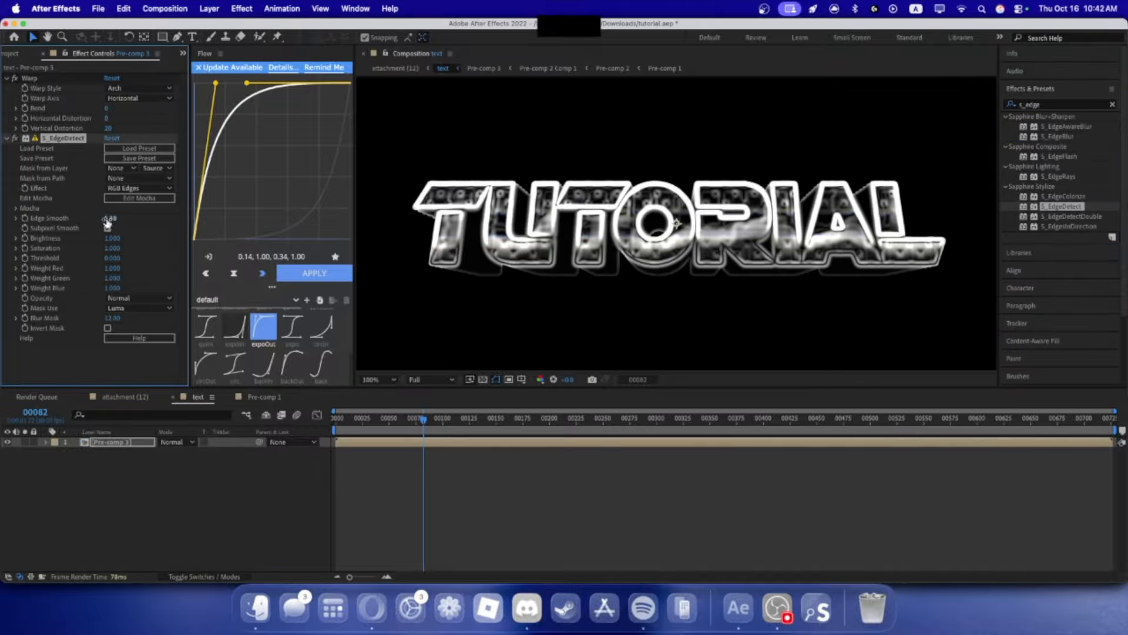
pyautogui.moveTo(110, 221); pyautogui.dragTo(3, 225)
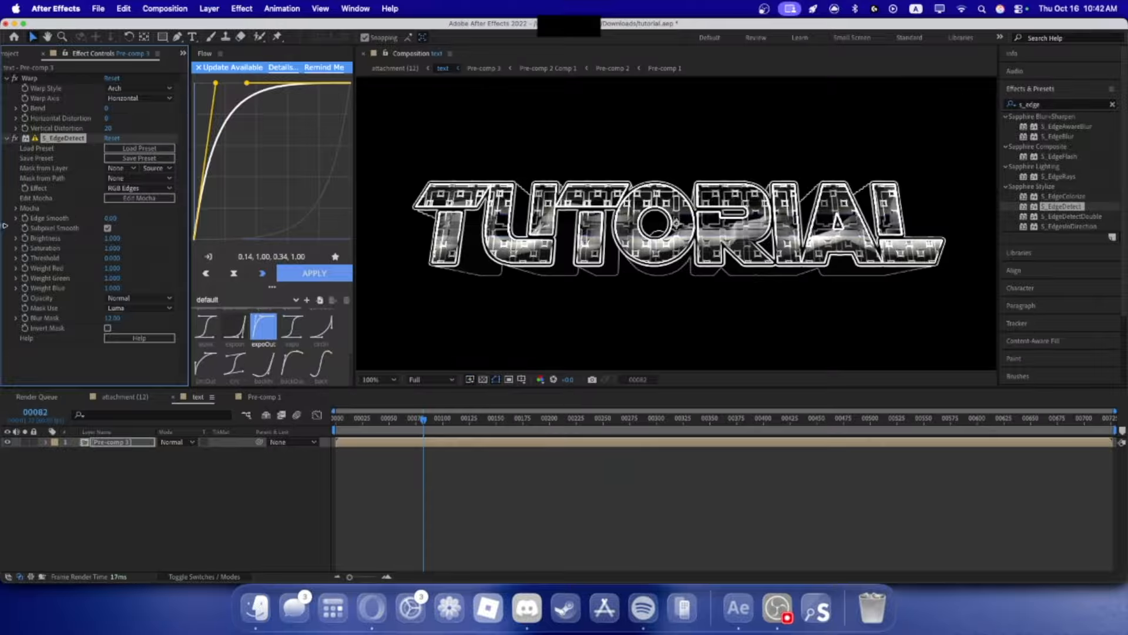
pyautogui.scroll(-2, 701, 249)
pyautogui.scroll(3, 701, 249)
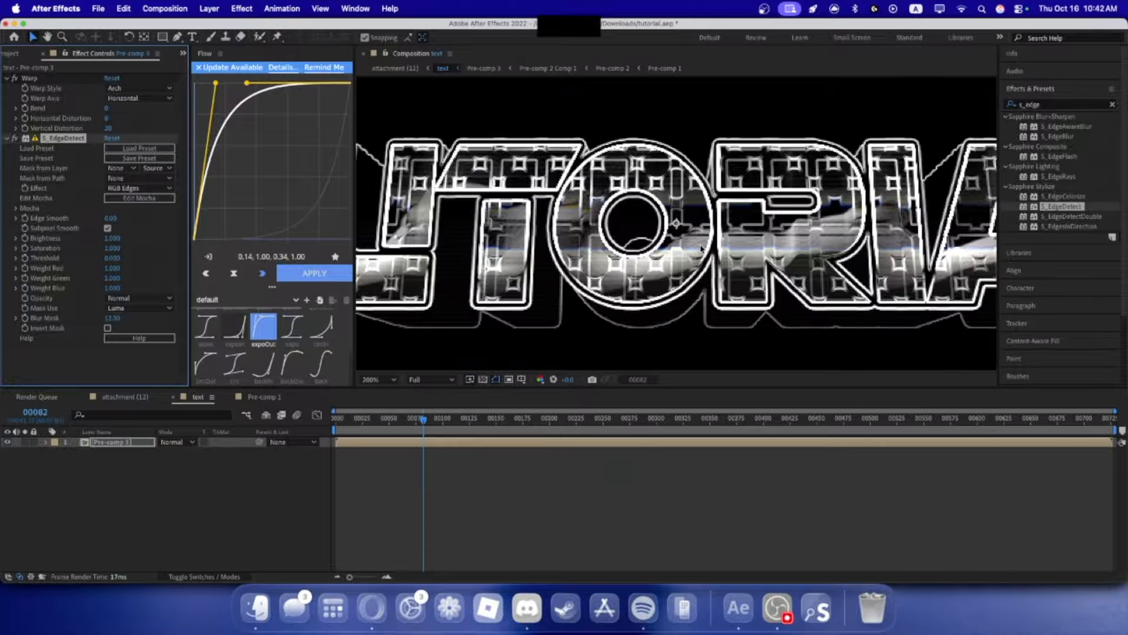
pyautogui.scroll(-2, 701, 249)
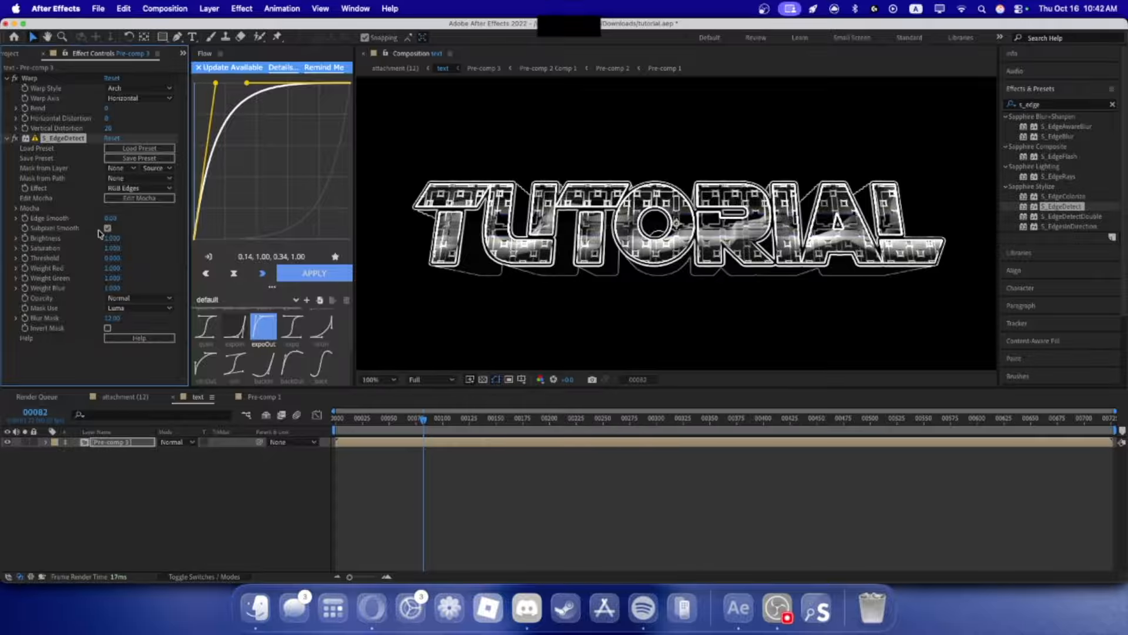
# - Set the S_EdgeDetect Brightness to 0.500 and its Threshold to 0.070
pyautogui.moveTo(112, 240); pyautogui.dragTo(114, 242)
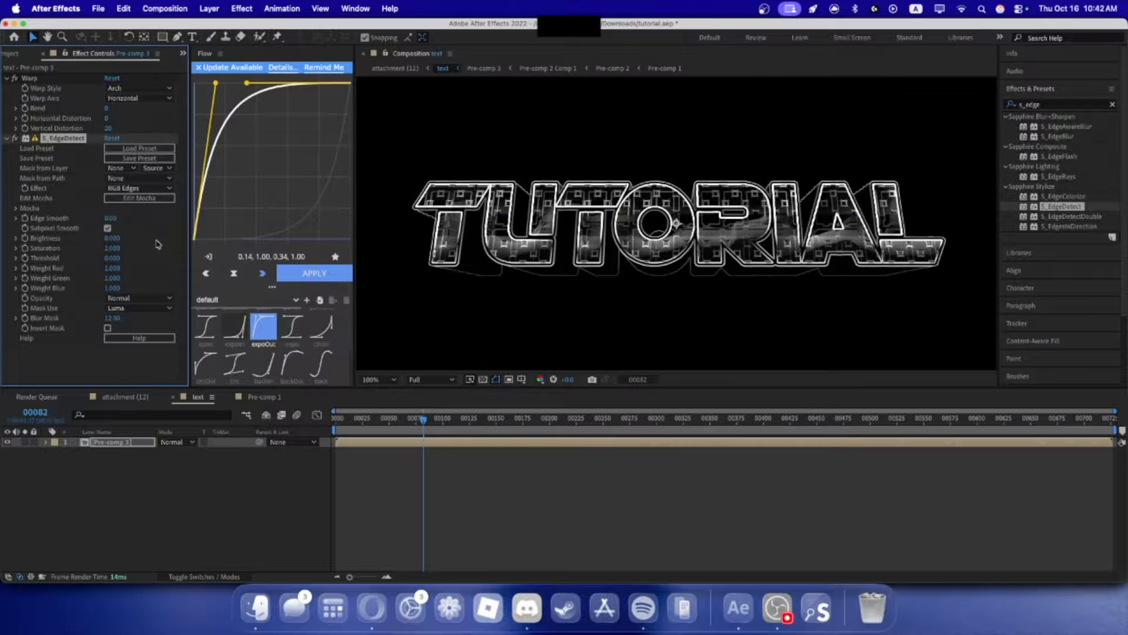
pyautogui.scroll(-1, 579, 249)
pyautogui.scroll(1, 579, 249)
pyautogui.moveTo(112, 258)
pyautogui.mouseDown()
pyautogui.moveTo(134, 262)
pyautogui.moveTo(106, 263)
pyautogui.mouseUp()
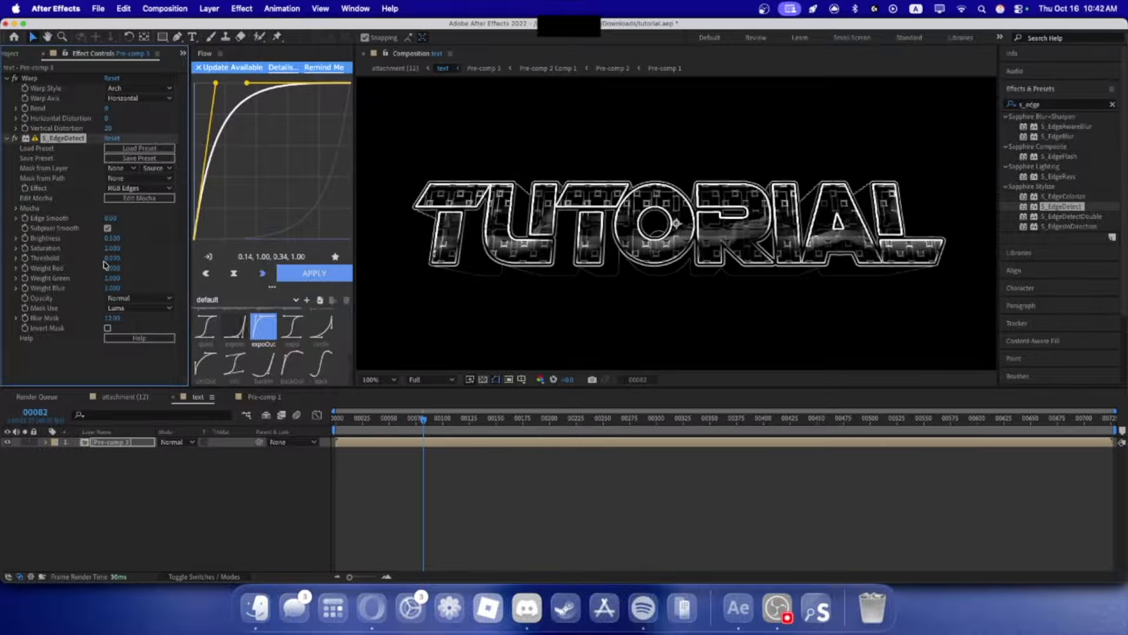
pyautogui.scroll(-1, 885, 246)
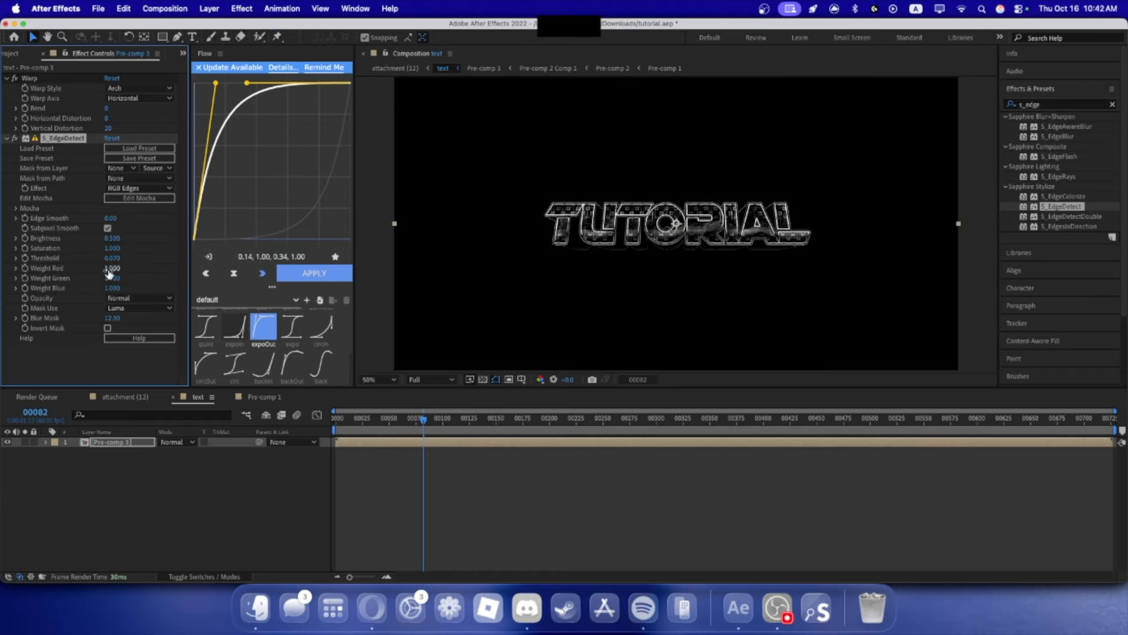
# - Try raising the S_EdgeDetect red, green and blue weights one at a time, undoing each change
pyautogui.moveTo(112, 268); pyautogui.dragTo(184, 272)
pyautogui.scroll(1, 580, 238)
pyautogui.press('super+z')
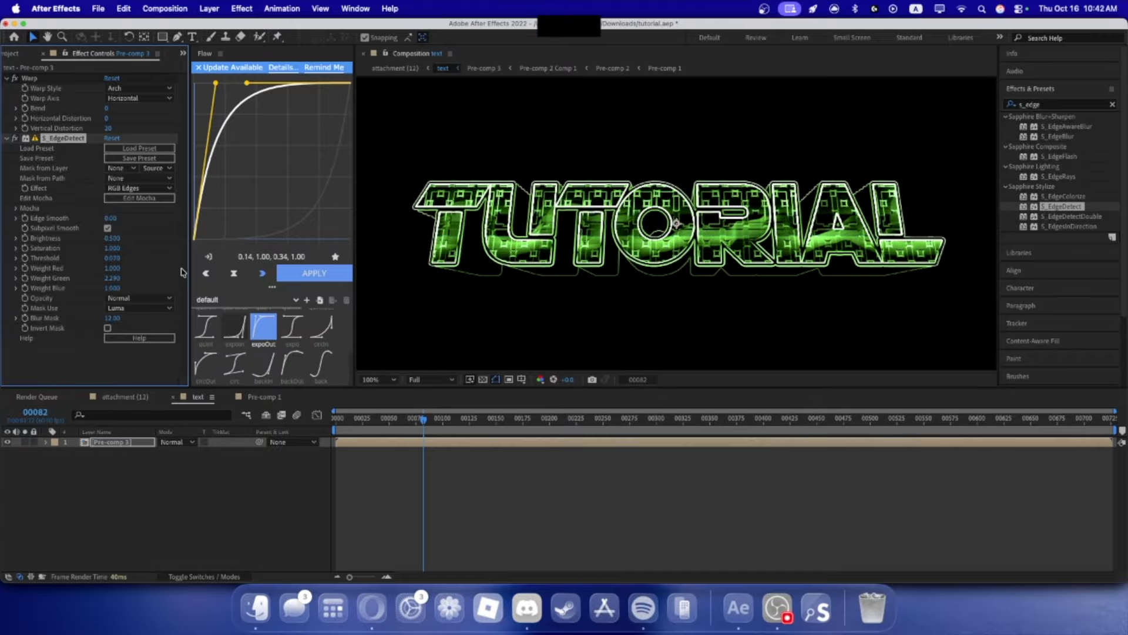
pyautogui.press('super+z')
pyautogui.moveTo(111, 288); pyautogui.dragTo(140, 288)
pyautogui.moveTo(245, 291); pyautogui.dragTo(286, 296)
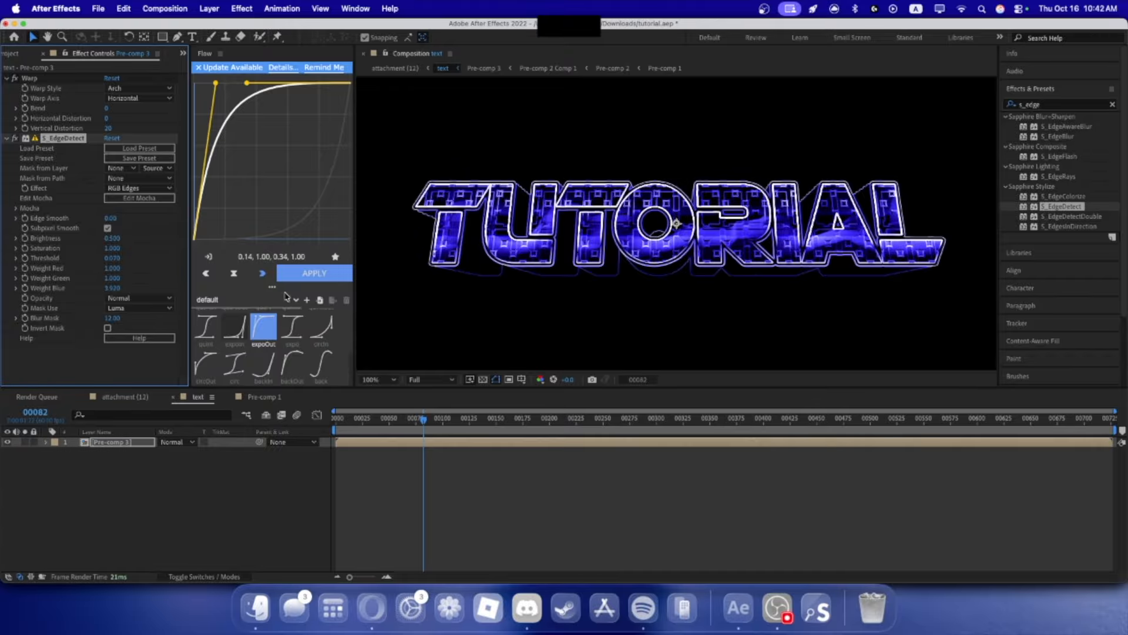
pyautogui.press('super+z')
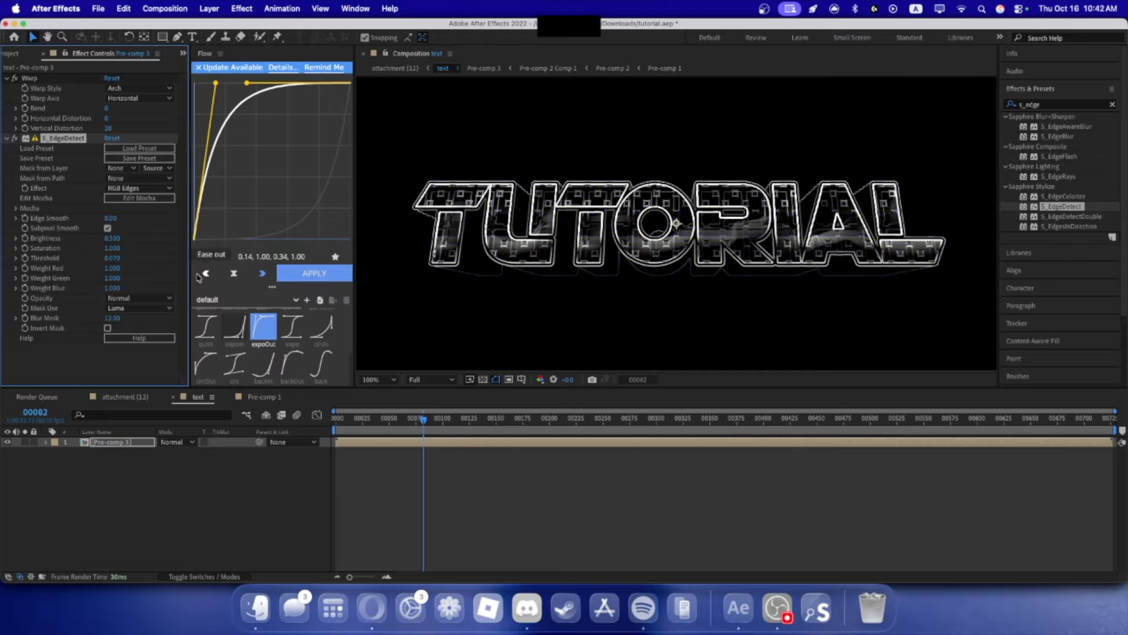
# - Try tinting the detected edges by raising Weight Blue, Weight Green and Weight Red together
pyautogui.moveTo(112, 288); pyautogui.dragTo(280, 287)
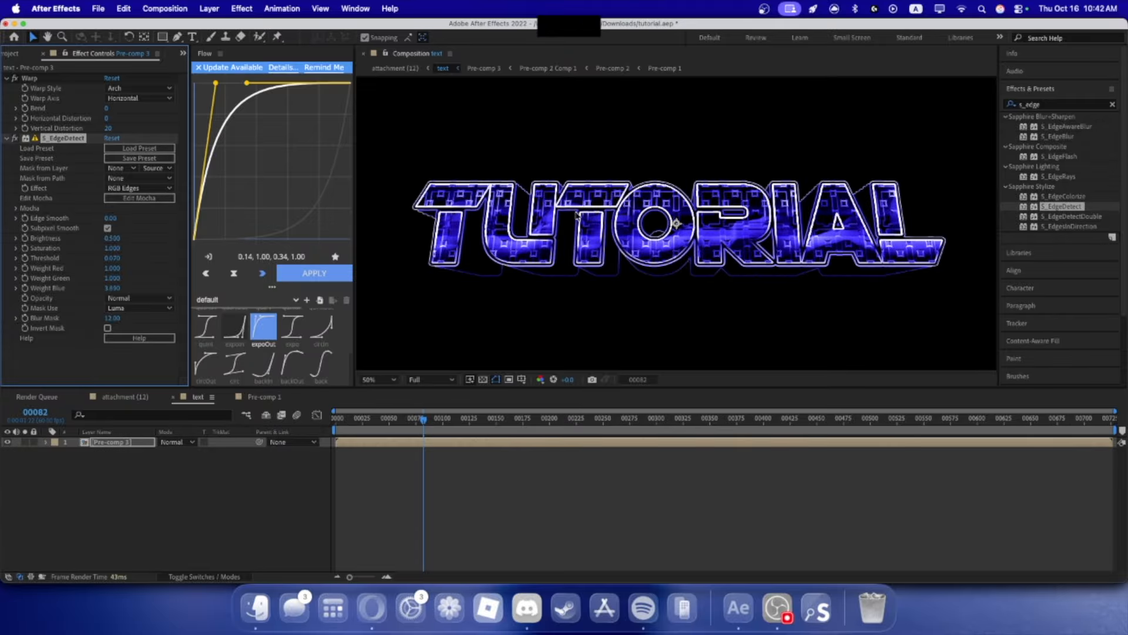
pyautogui.scroll(-2, 578, 214)
pyautogui.scroll(2, 611, 217)
pyautogui.moveTo(117, 288); pyautogui.dragTo(333, 282)
pyautogui.moveTo(112, 277); pyautogui.dragTo(268, 277)
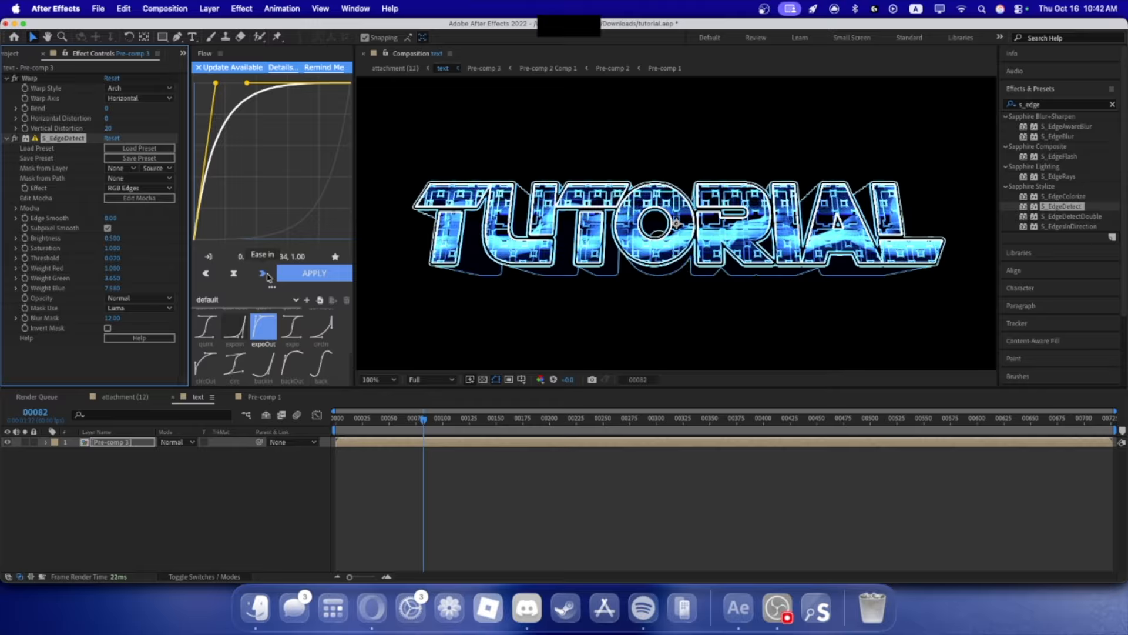
pyautogui.moveTo(113, 268); pyautogui.dragTo(244, 270)
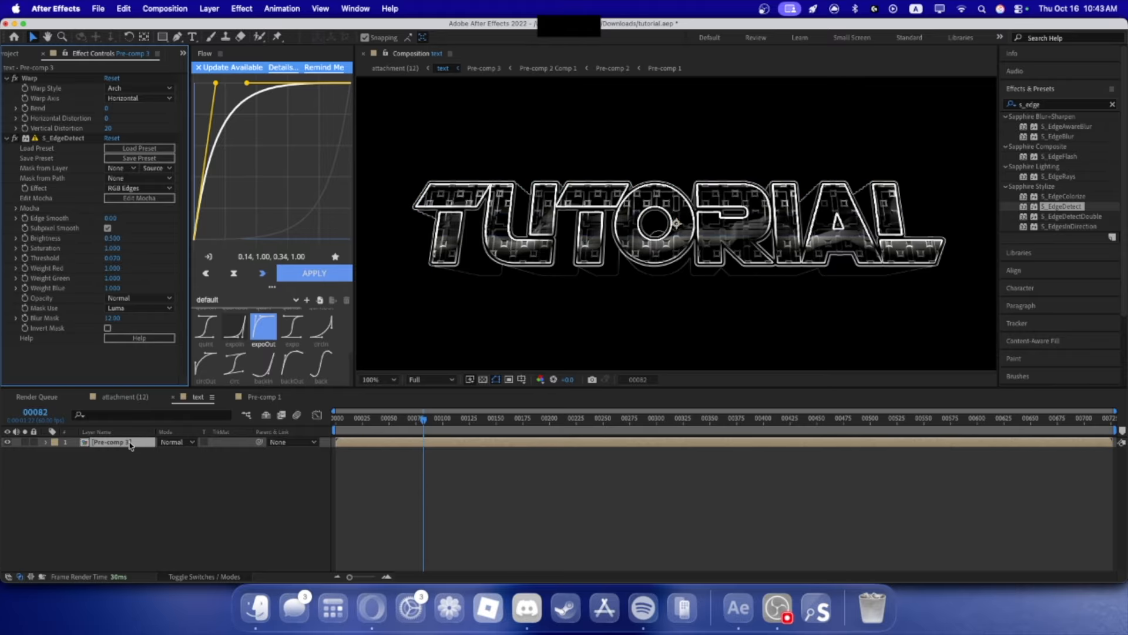
# - Add a Stroke layer style to the pre-composed text layer and make the stroke color white
pyautogui.rightClick(130, 444)
pyautogui.moveTo(147, 366)
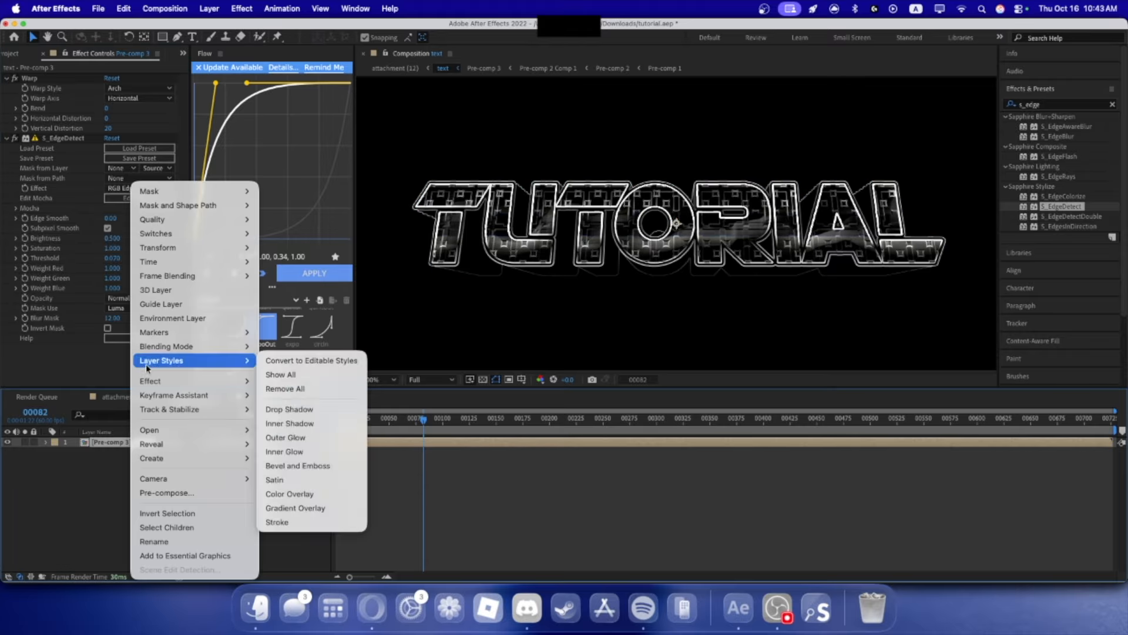
pyautogui.click(276, 522)
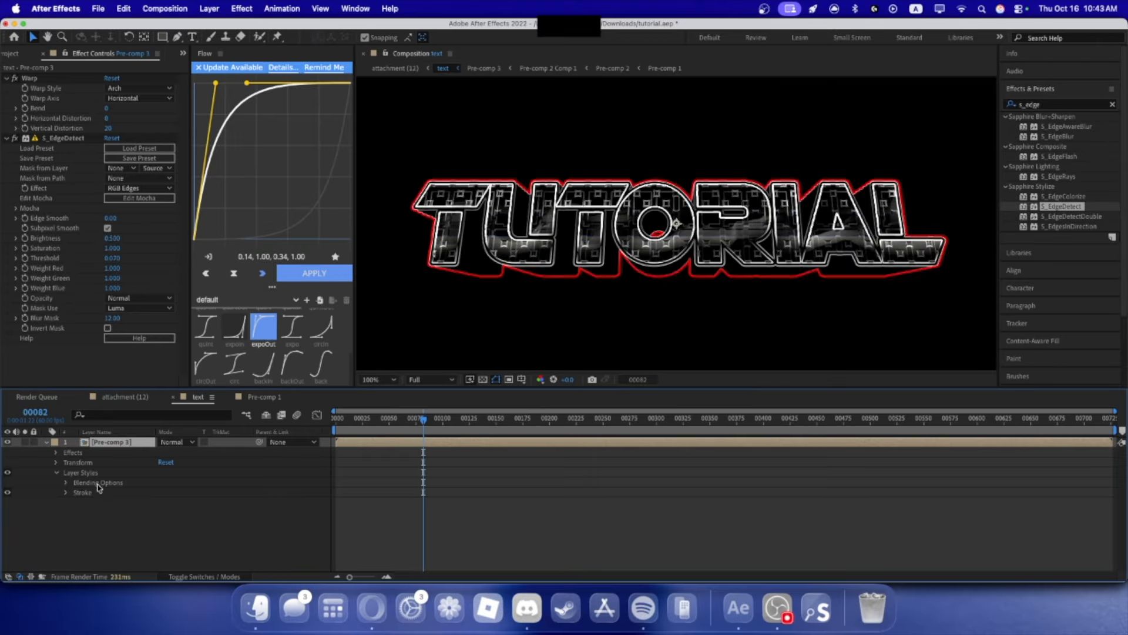
pyautogui.click(61, 496)
pyautogui.click(66, 493)
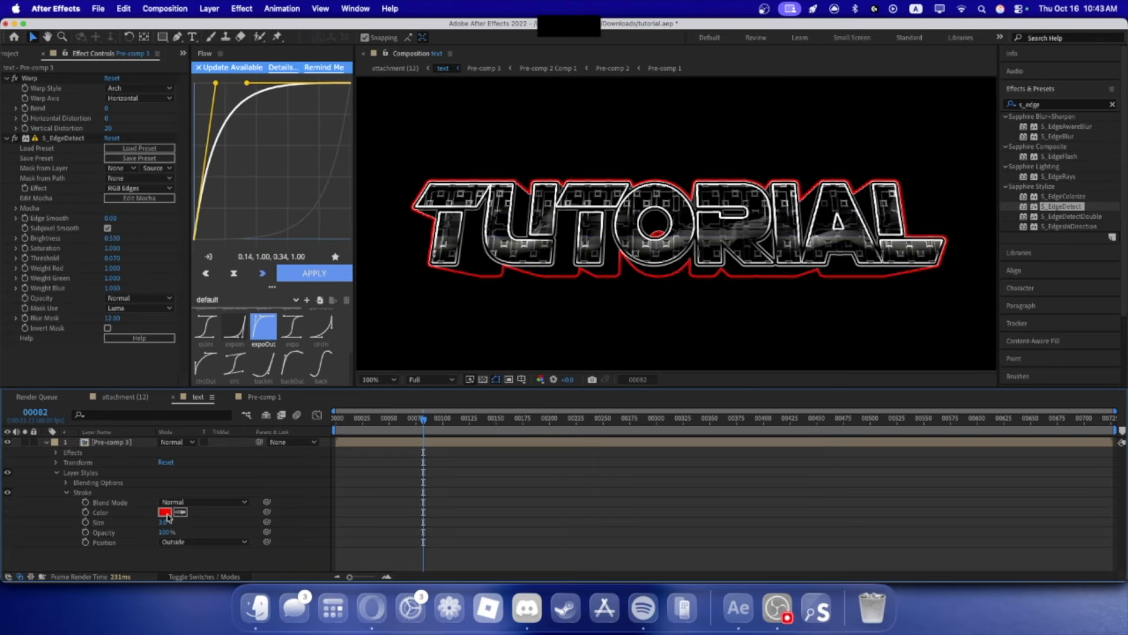
pyautogui.click(166, 512)
pyautogui.moveTo(204, 485); pyautogui.dragTo(53, 298)
pyautogui.click(460, 380)
pyautogui.click(46, 443)
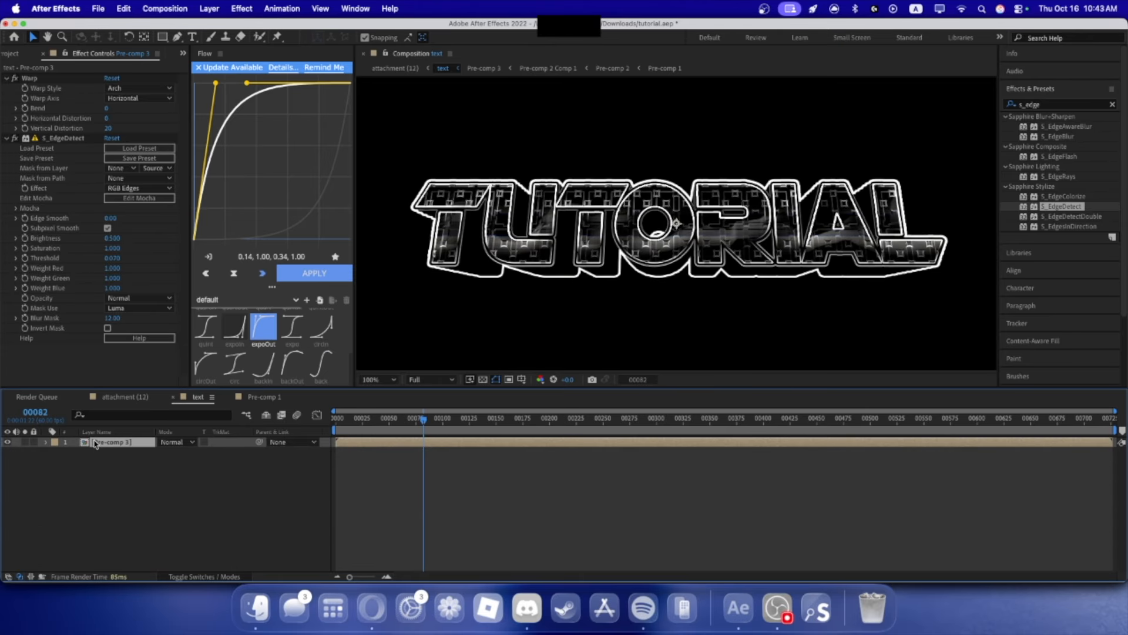
# - Duplicate the pre-composed text layer and apply the Shine effect to the lower copy
pyautogui.click(97, 445)
pyautogui.press('super+d')
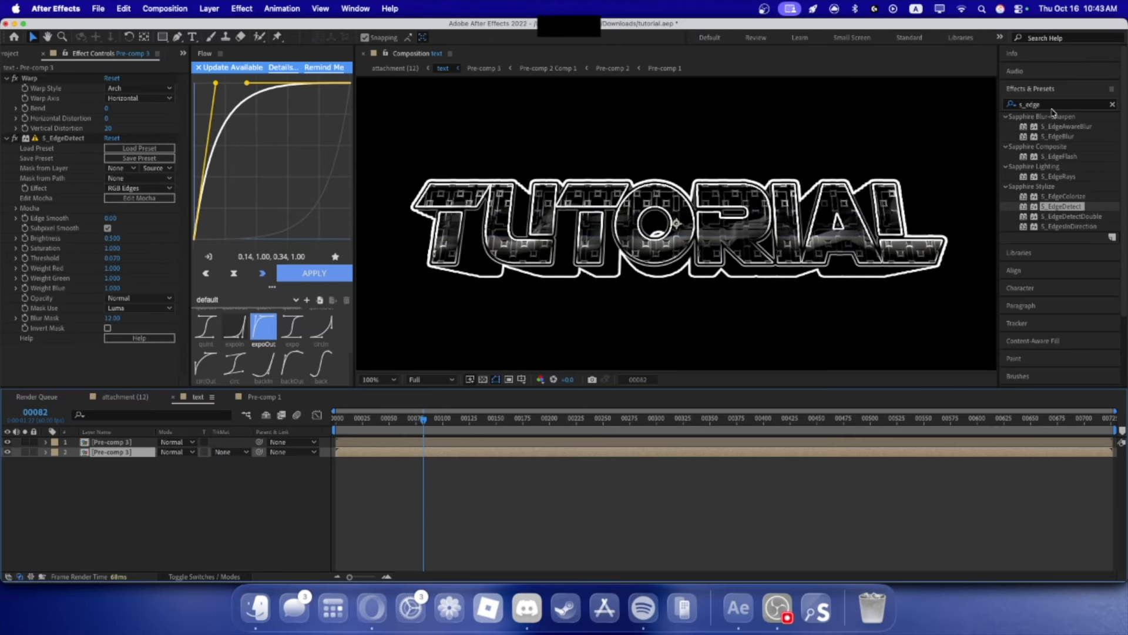
pyautogui.moveTo(1051, 106); pyautogui.dragTo(980, 102)
pyautogui.write('shi')
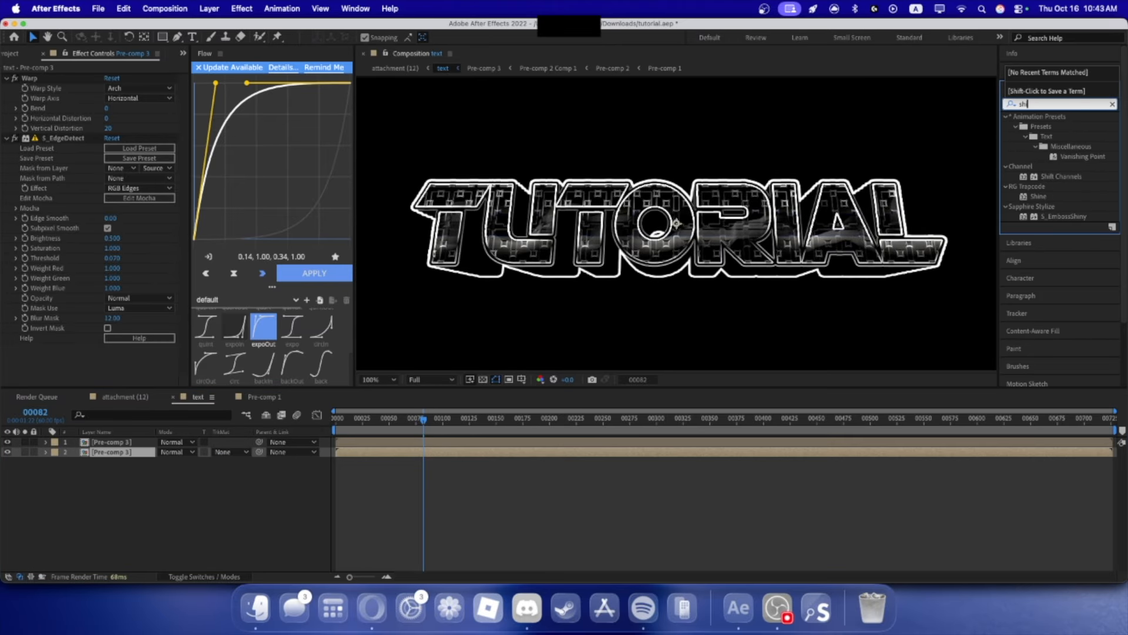
pyautogui.click(1043, 196)
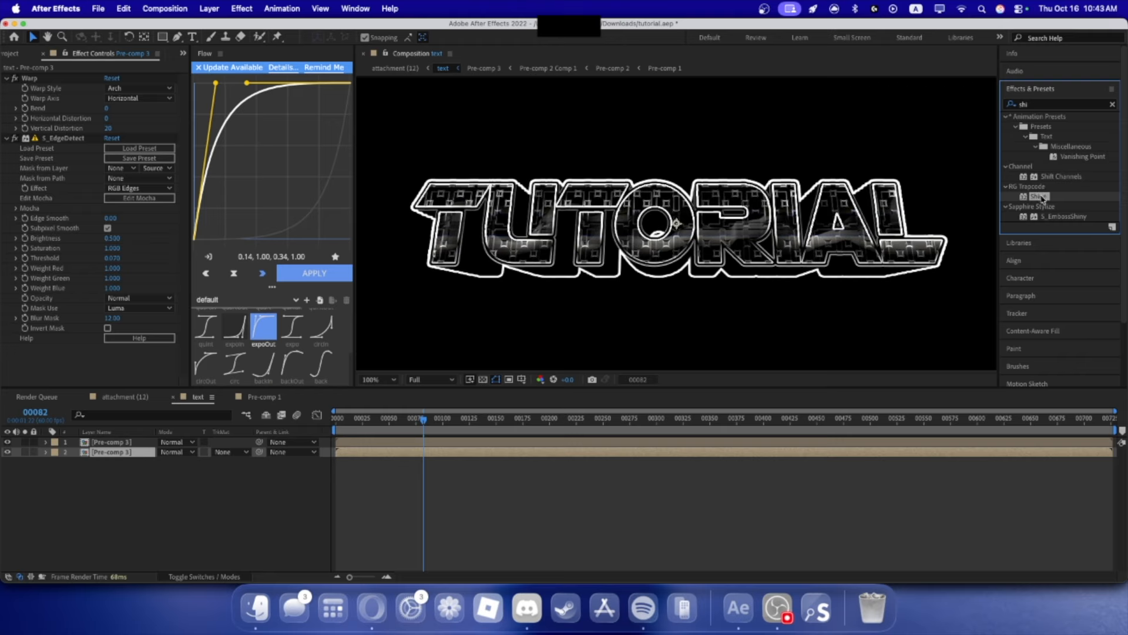
pyautogui.doubleClick(1044, 197)
pyautogui.scroll(-2, 395, 216)
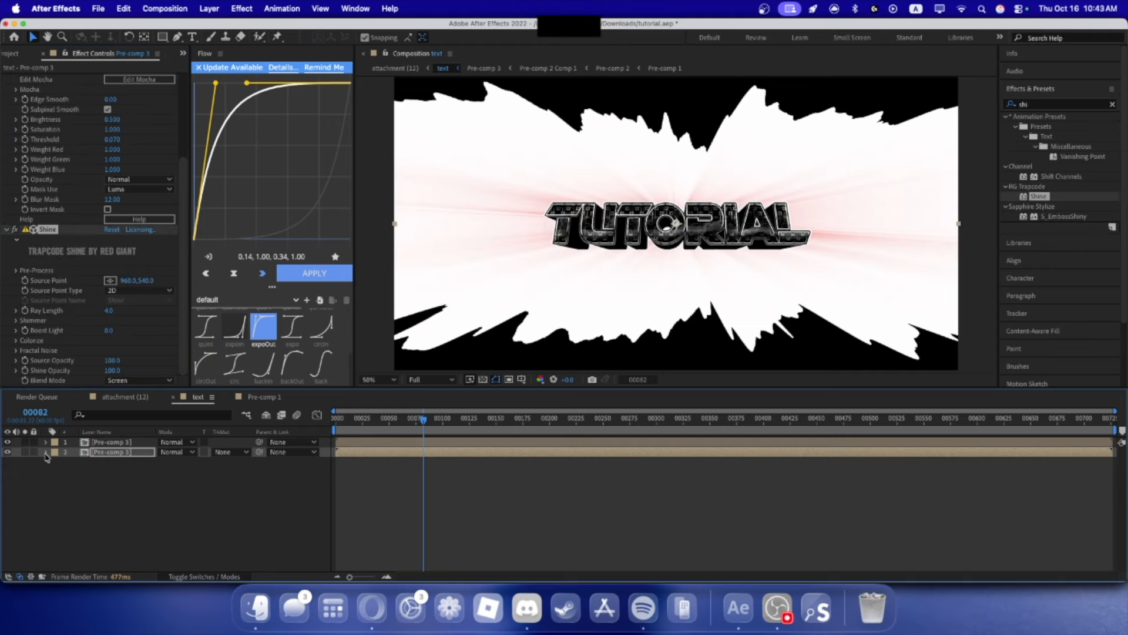
# - Delete the Stroke layer style from the lower text copy
pyautogui.click(46, 452)
pyautogui.click(56, 483)
pyautogui.press('Delete')
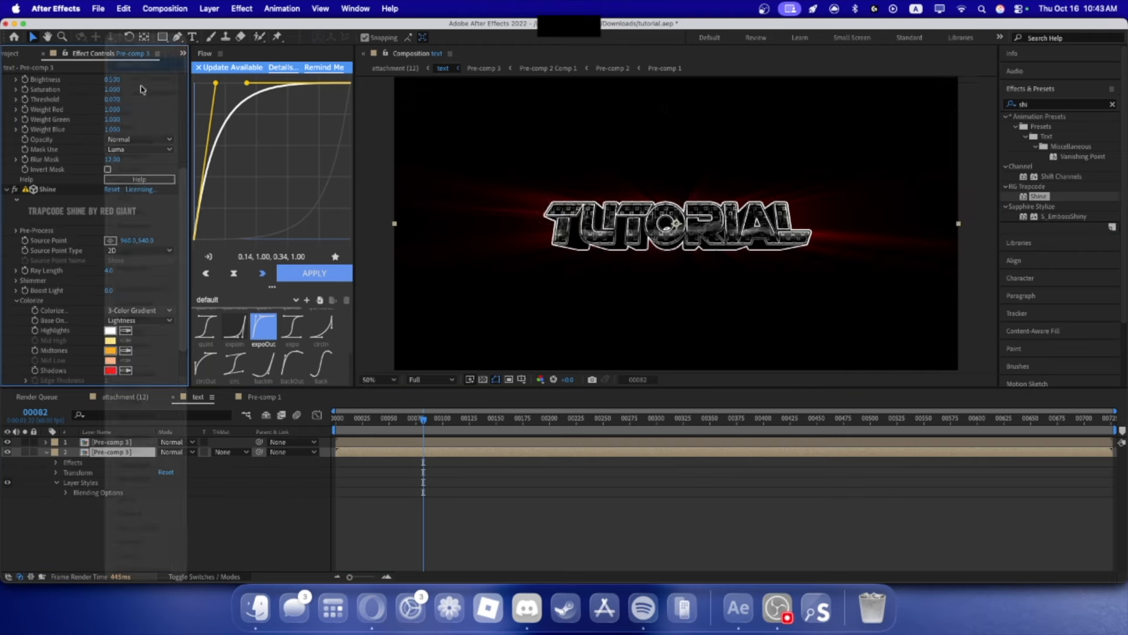
# - Set the Shine Colorize mode to One Color in white and shorten the rays by reducing Ray Length
pyautogui.click(140, 88)
pyautogui.click(111, 353)
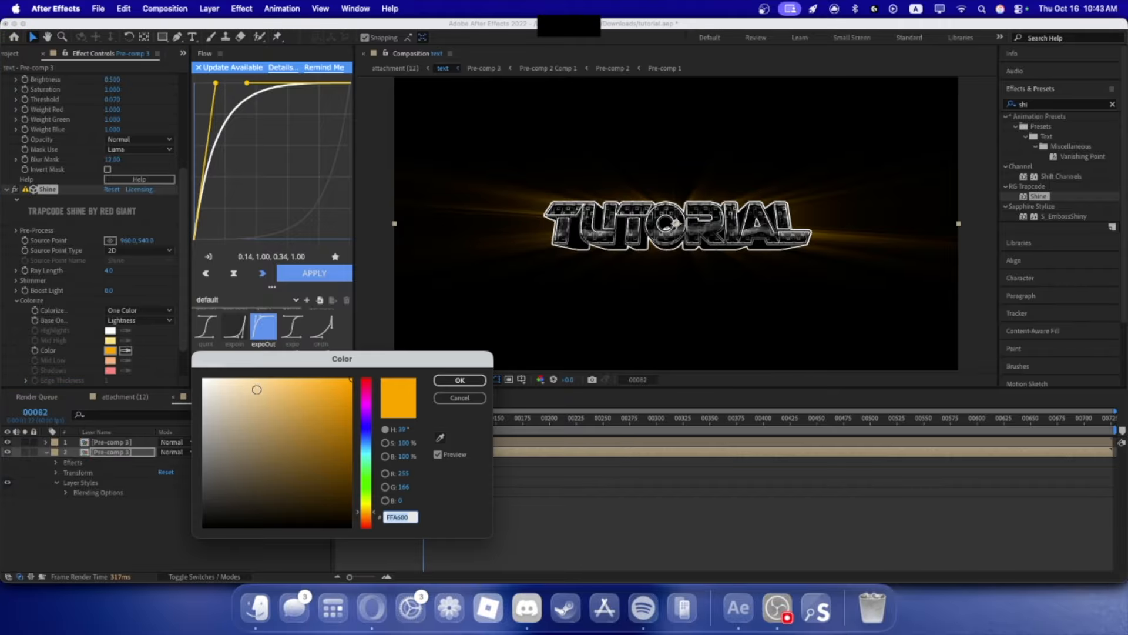
pyautogui.moveTo(258, 389); pyautogui.dragTo(202, 378)
pyautogui.click(475, 381)
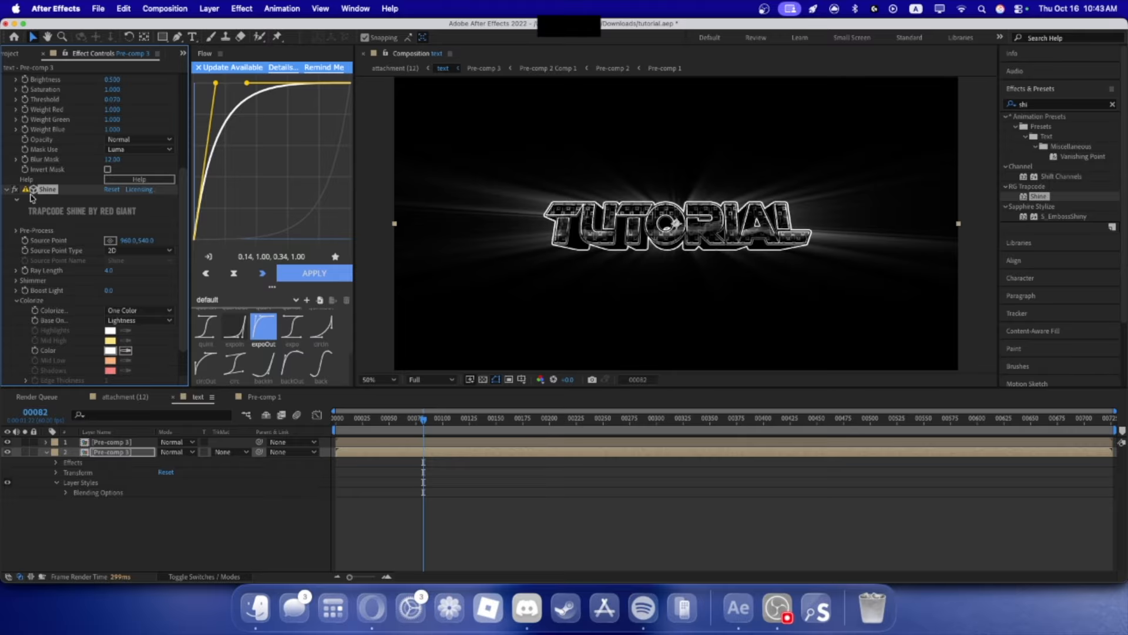
pyautogui.moveTo(108, 274)
pyautogui.mouseDown()
pyautogui.moveTo(109, 285)
pyautogui.moveTo(112, 269)
pyautogui.moveTo(144, 291)
pyautogui.moveTo(118, 271)
pyautogui.mouseUp()
pyautogui.scroll(1, 550, 252)
pyautogui.scroll(-1, 370, 249)
# - Auto-trace the upper text copy at the current frame using the Alpha channel, applying the result to a new layer
pyautogui.click(110, 452)
pyautogui.click(109, 443)
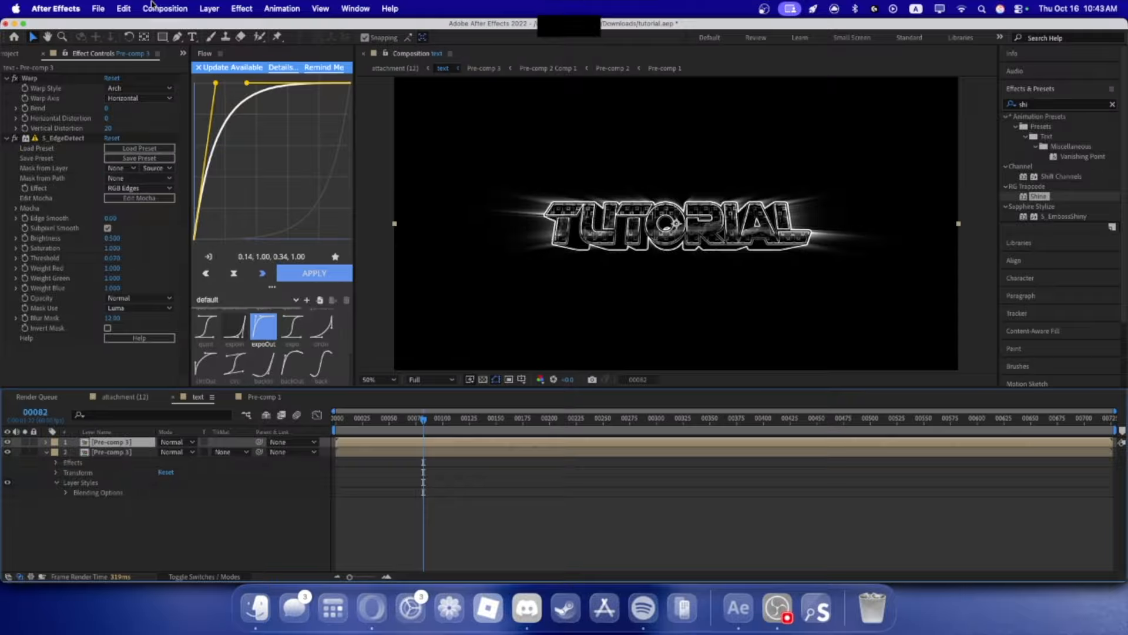
pyautogui.click(211, 8)
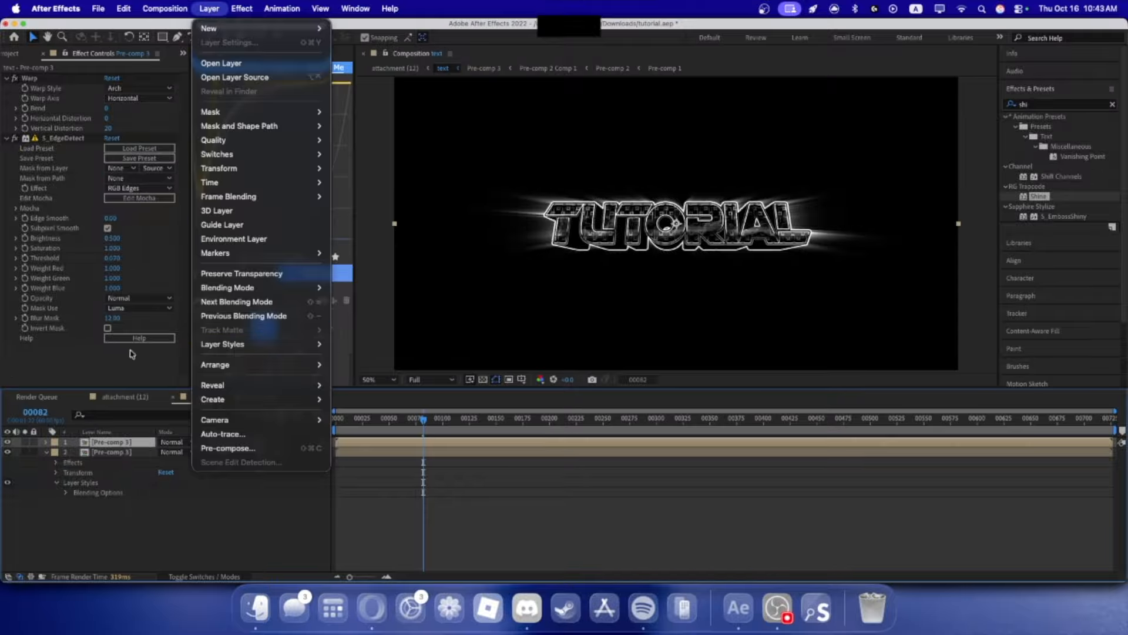
pyautogui.click(217, 434)
pyautogui.click(654, 387)
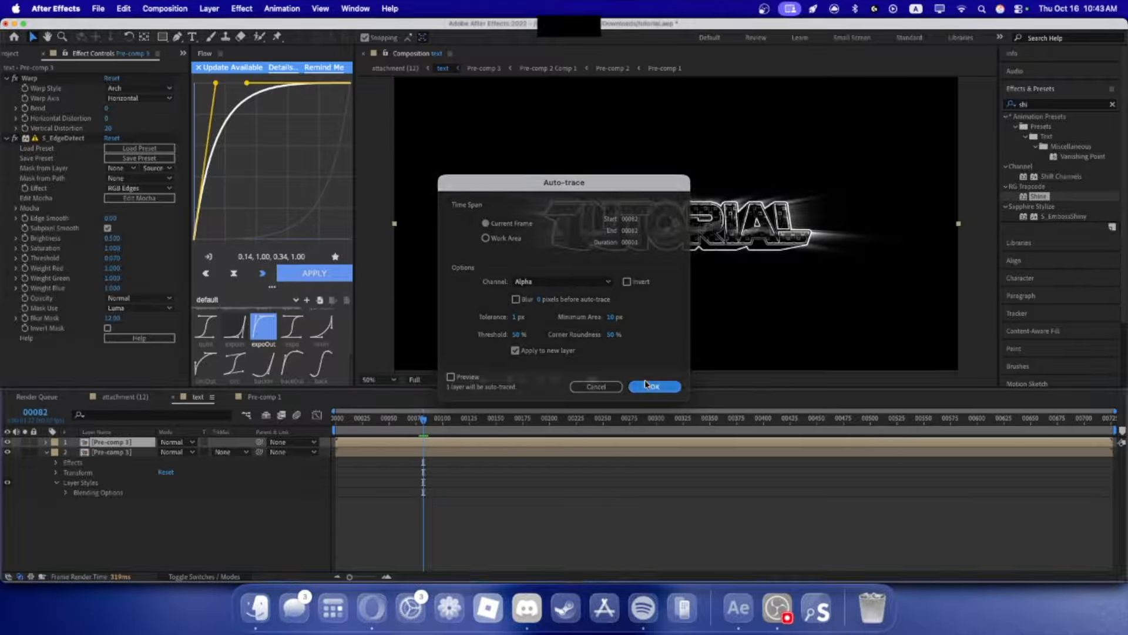
# - Cut both traced masks from the auto-traced layer and delete that layer
pyautogui.click(47, 443)
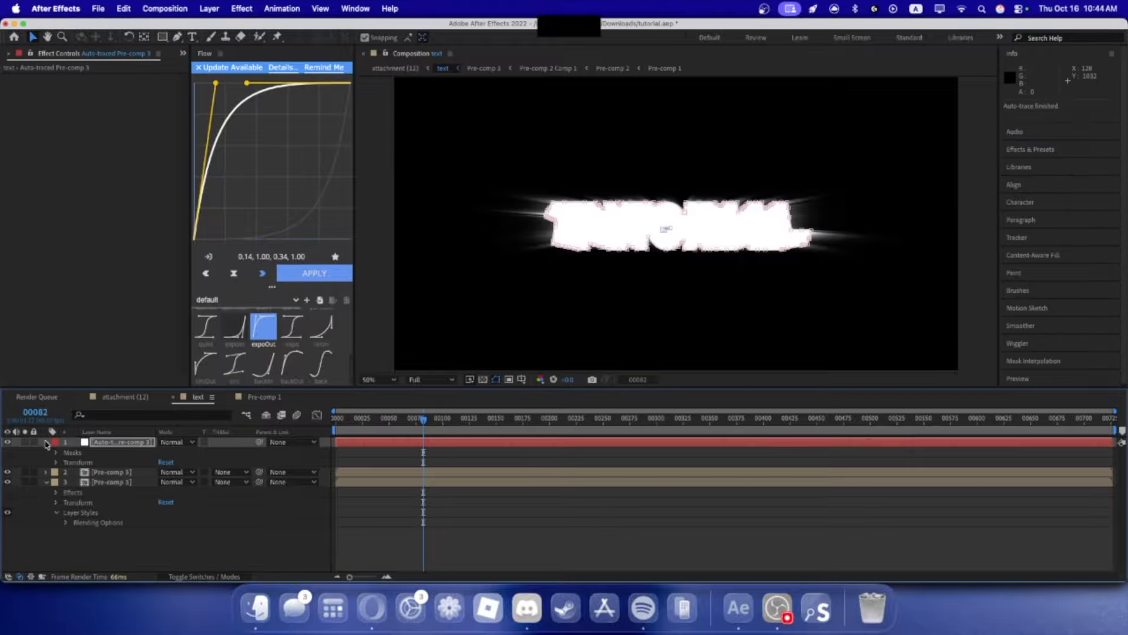
pyautogui.click(50, 452)
pyautogui.click(54, 453)
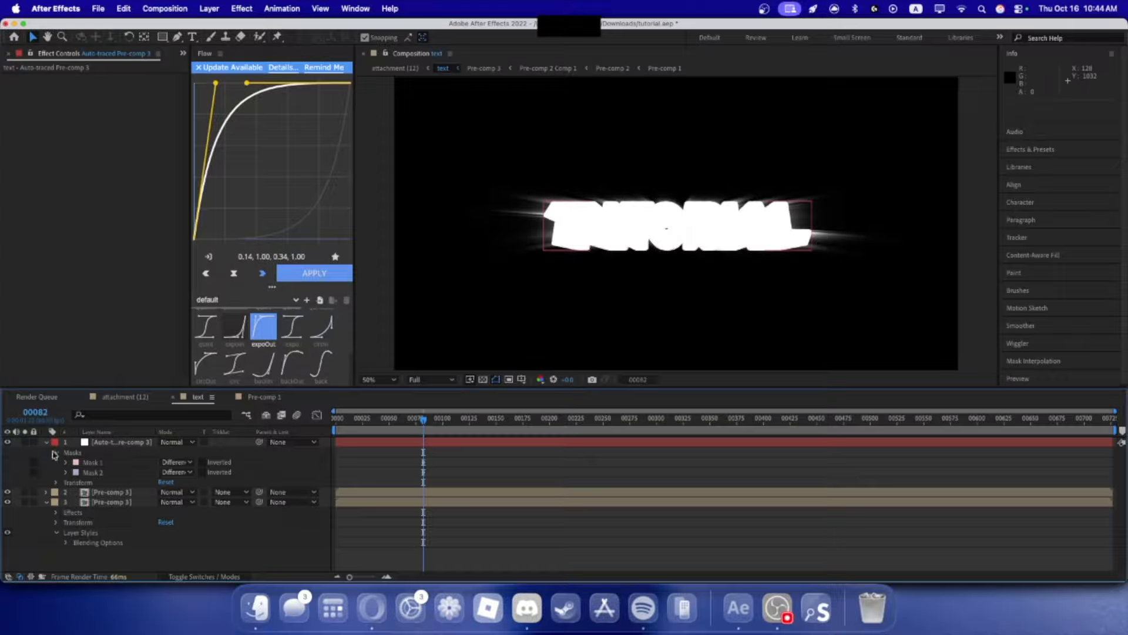
pyautogui.click(87, 463)
pyautogui.keyDown('shift'); pyautogui.click(90, 472); pyautogui.keyUp('shift')
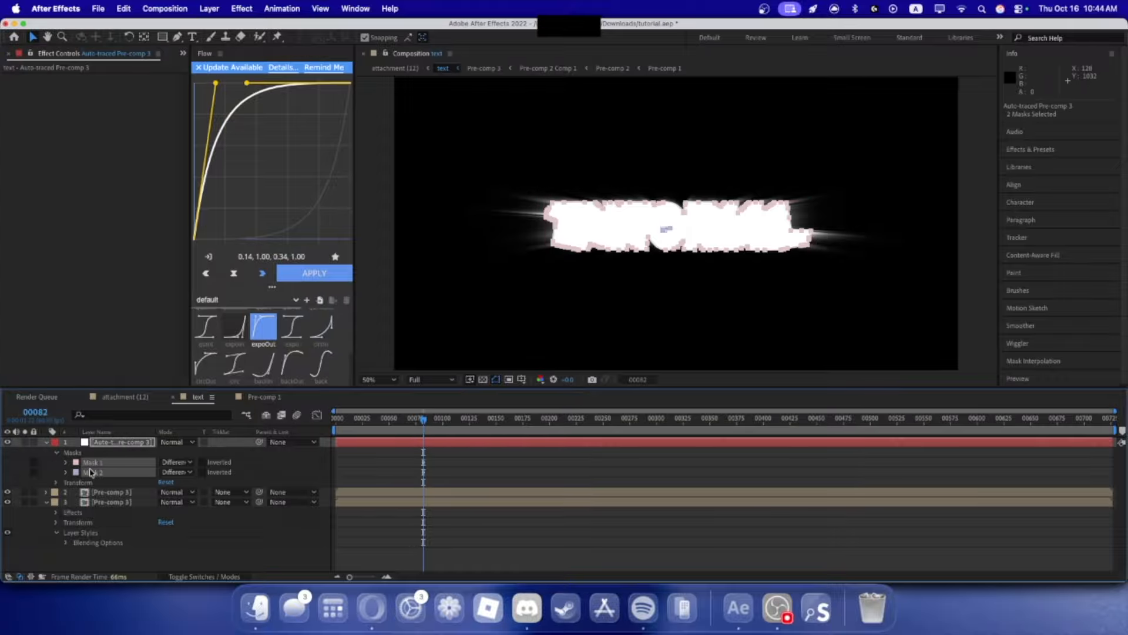
pyautogui.press('Delete')
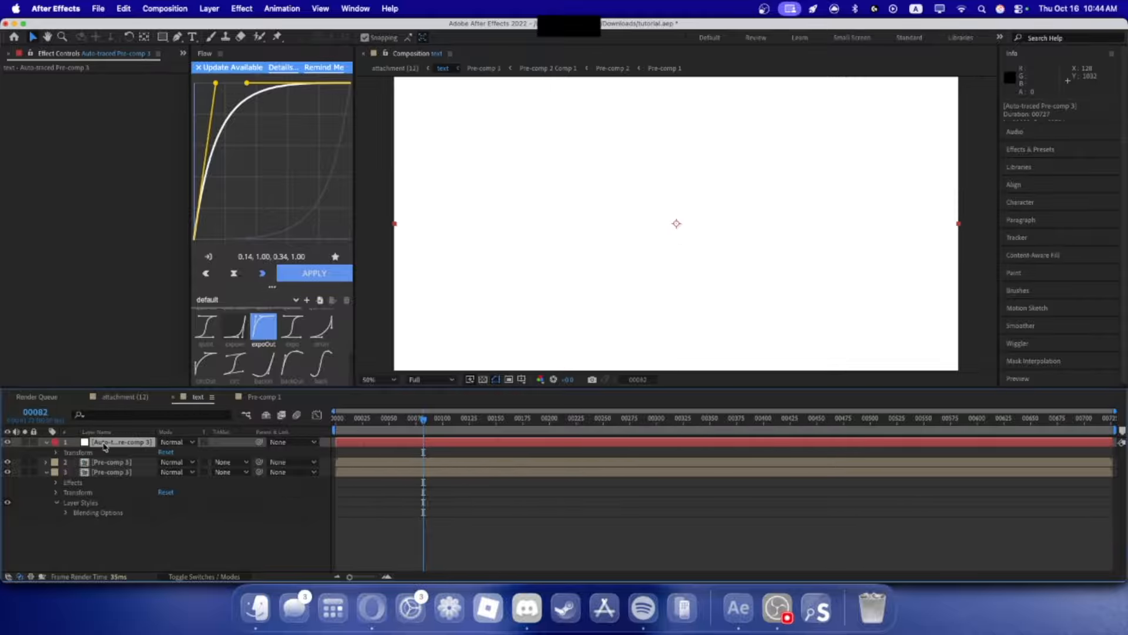
pyautogui.press('Delete')
# - Create a black solid above the text copies and paste the two traced masks onto it
pyautogui.rightClick(110, 500)
pyautogui.click(448, 467)
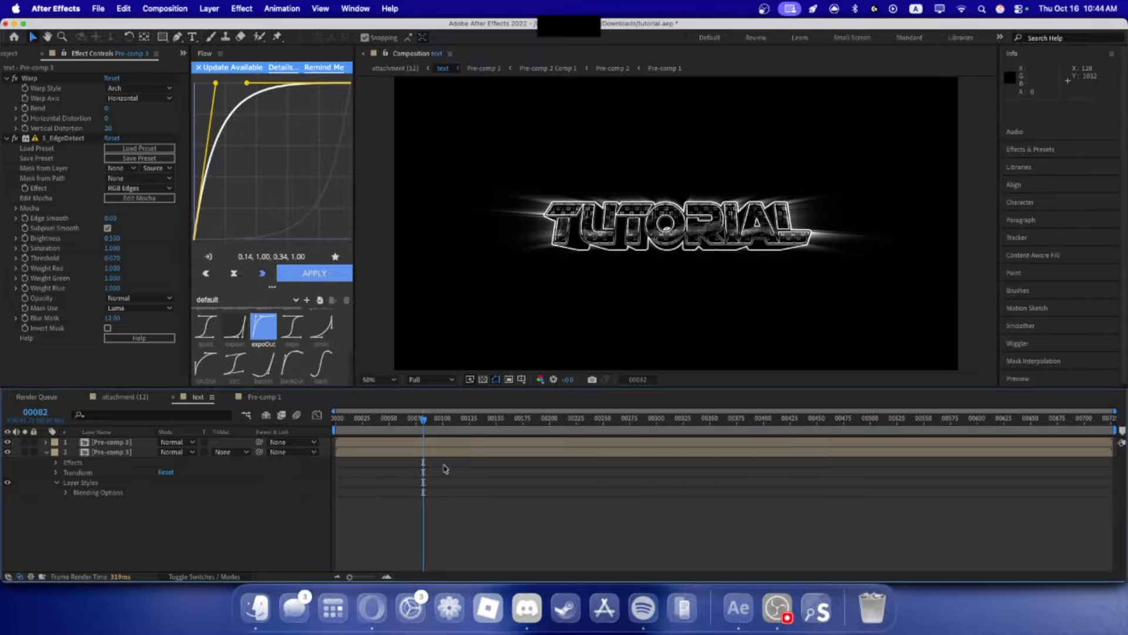
pyautogui.click(658, 400)
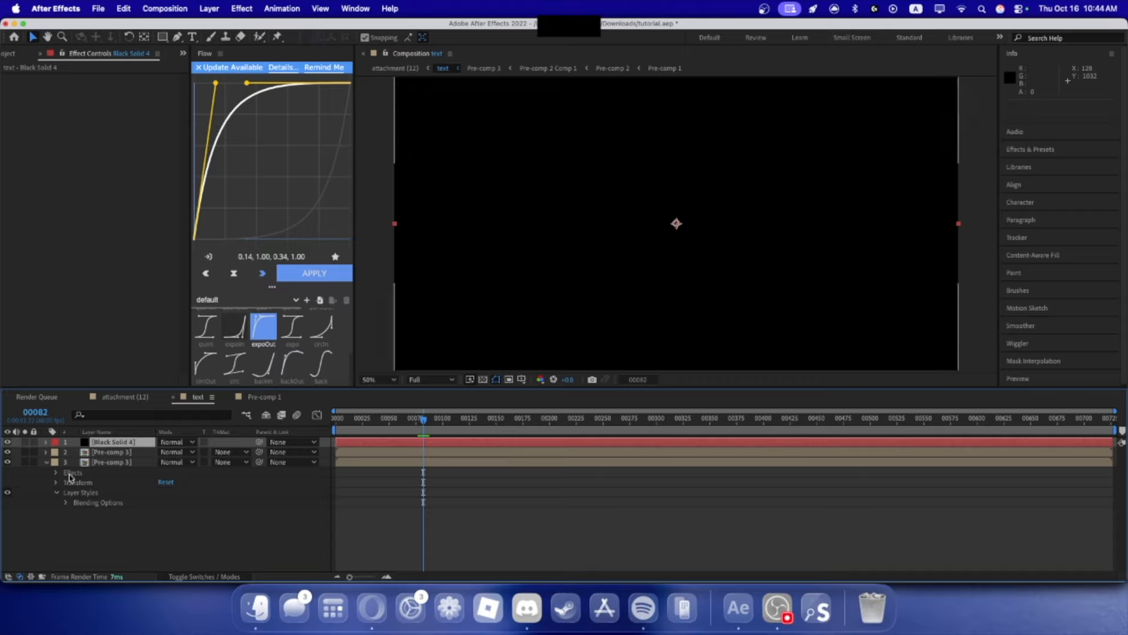
pyautogui.press('super+v')
pyautogui.click(1013, 154)
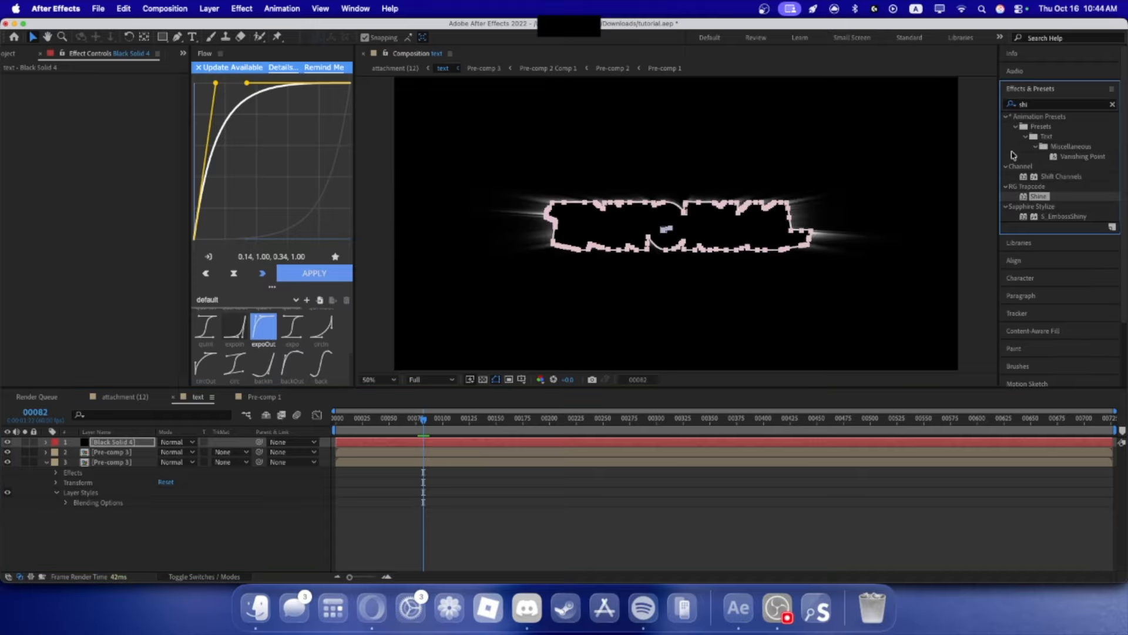
pyautogui.click(44, 442)
pyautogui.click(57, 452)
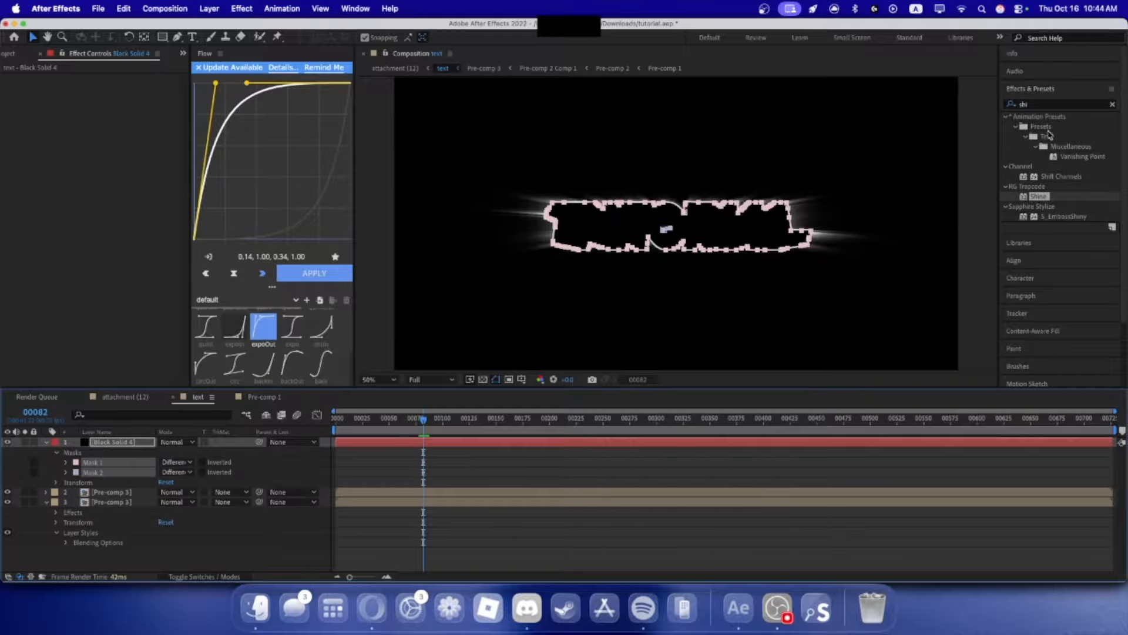
# - Apply the Saber effect to the black solid and set its Core Type to Layer Masks
pyautogui.click(1056, 106)
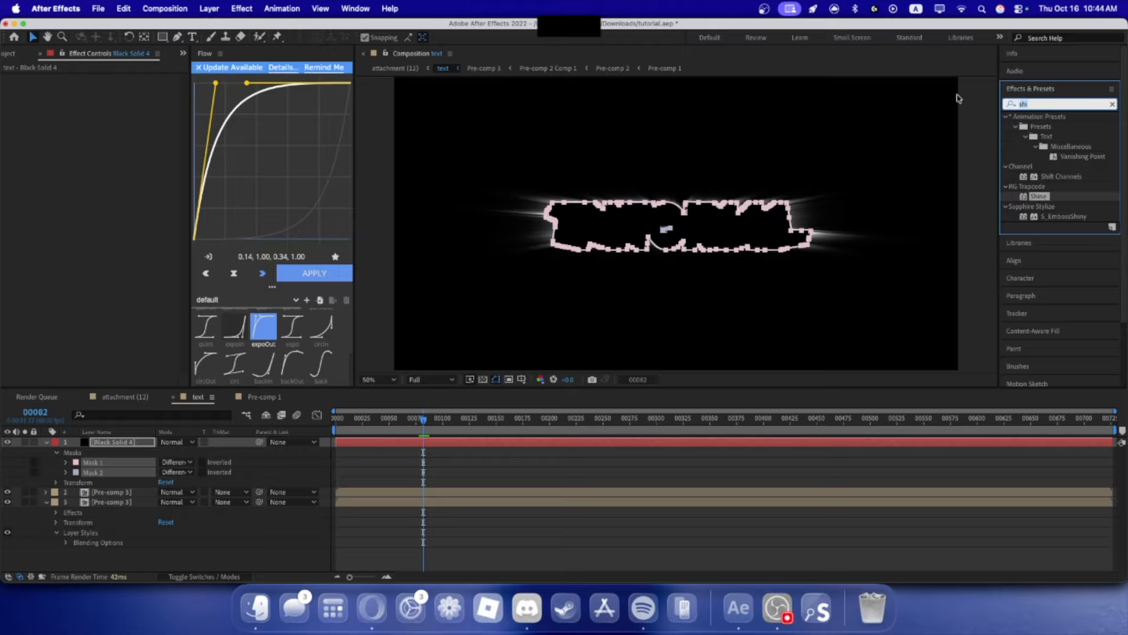
pyautogui.write('saber')
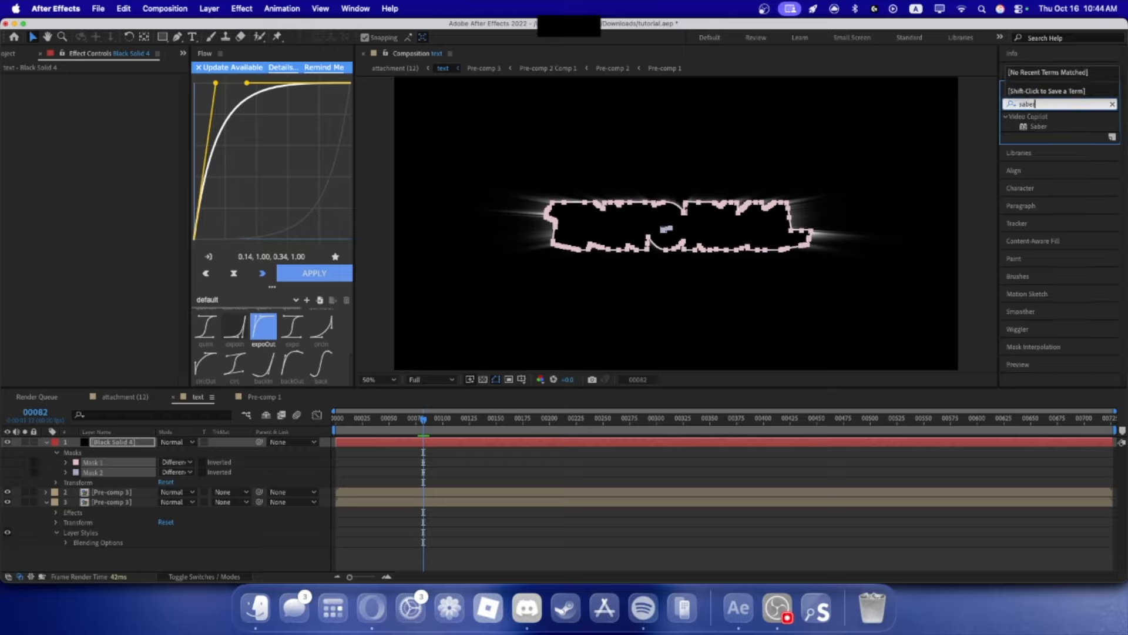
pyautogui.moveTo(1023, 125); pyautogui.dragTo(135, 442)
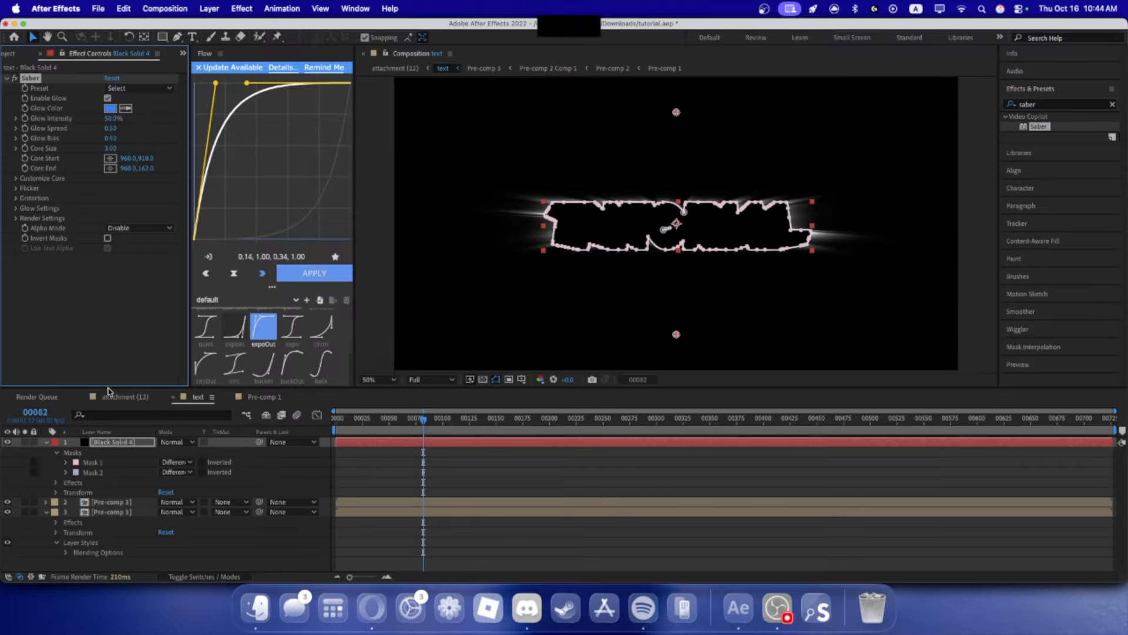
pyautogui.click(16, 179)
pyautogui.click(137, 189)
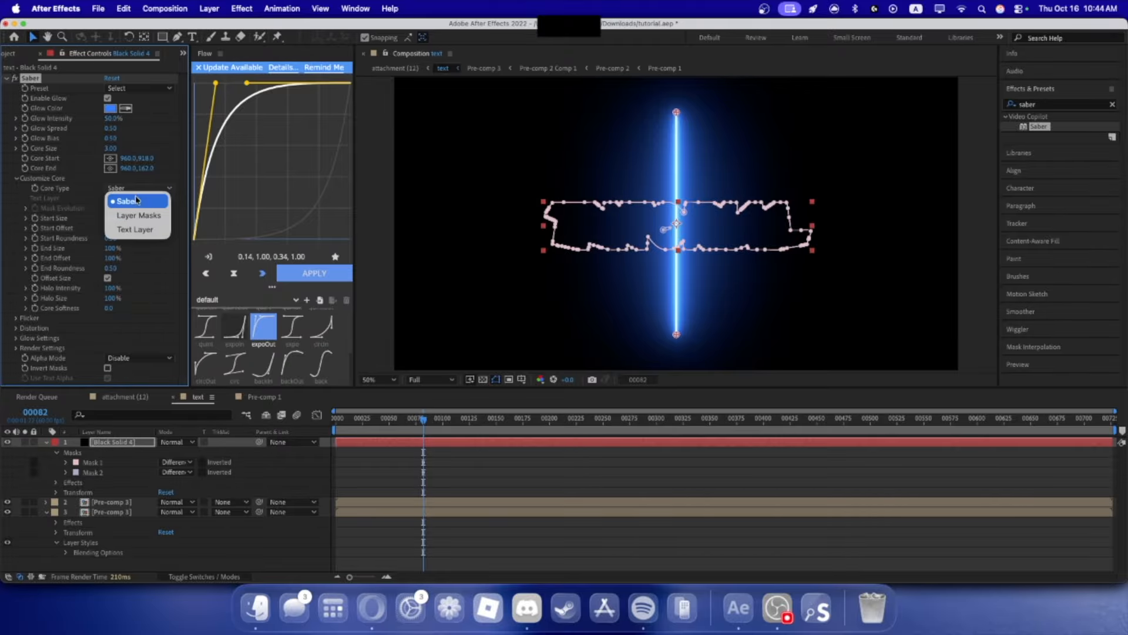
pyautogui.click(146, 213)
pyautogui.click(154, 563)
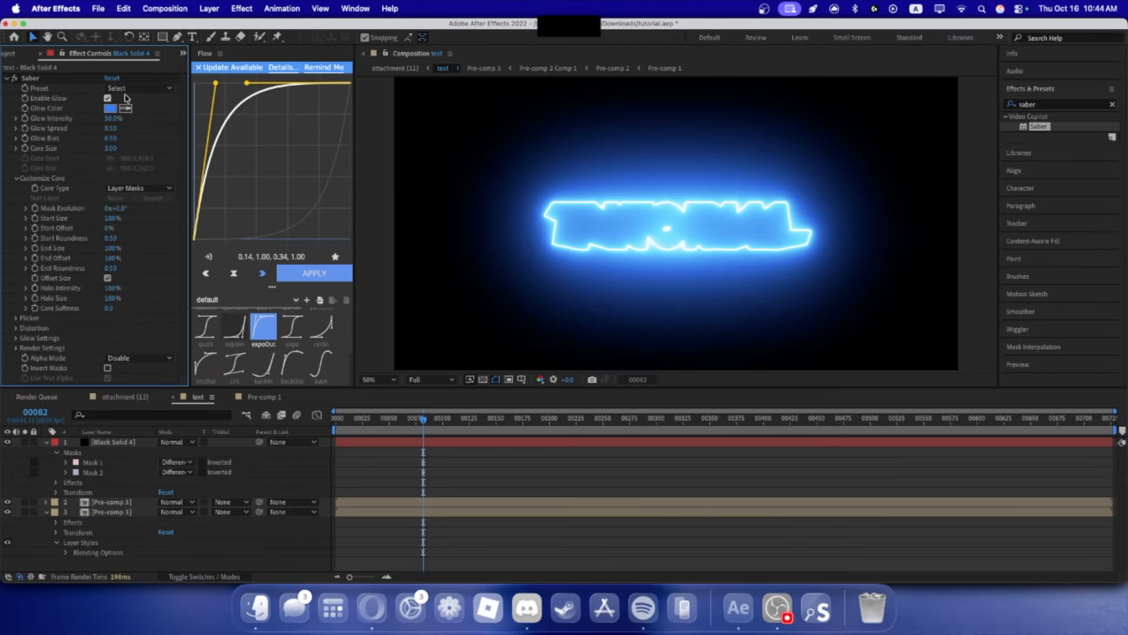
# - Set the Saber Composite Settings to Transparent
pyautogui.click(17, 348)
pyautogui.scroll(-2, 18, 350)
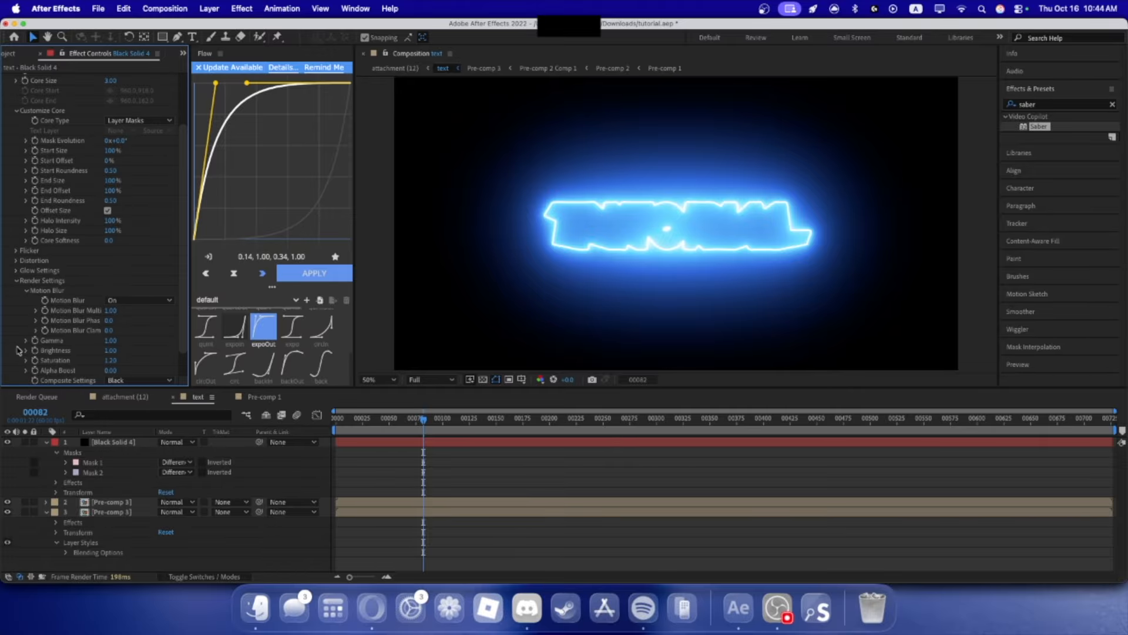
pyautogui.click(136, 379)
pyautogui.click(134, 390)
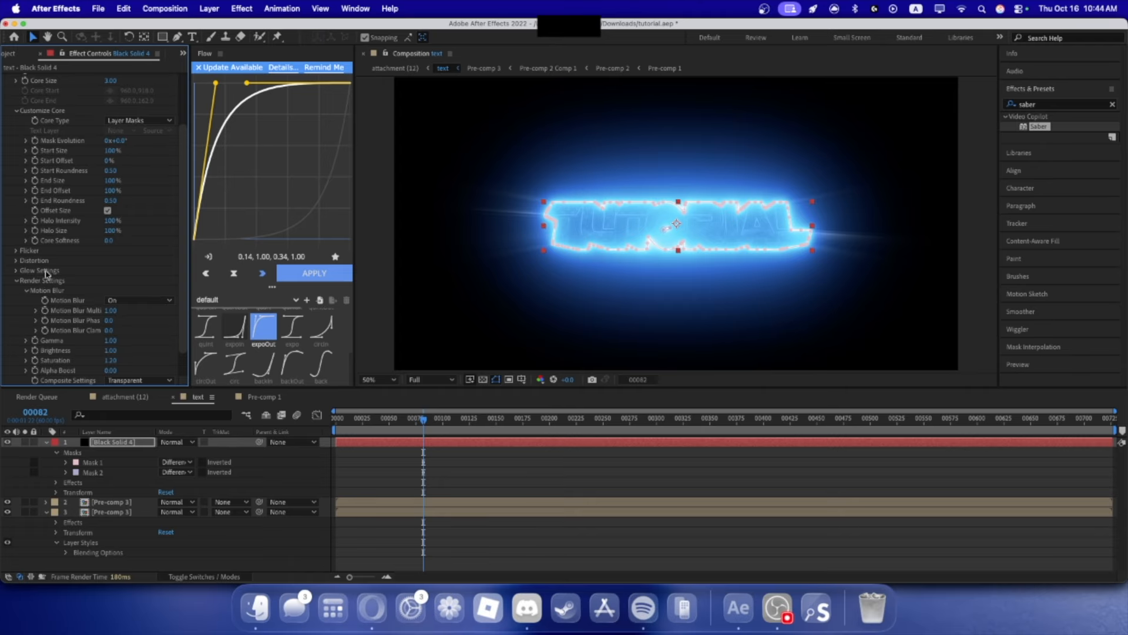
# - Try the Cellular and Arc Reactor presets for the Saber glow around the text
pyautogui.scroll(2, 46, 274)
pyautogui.click(123, 89)
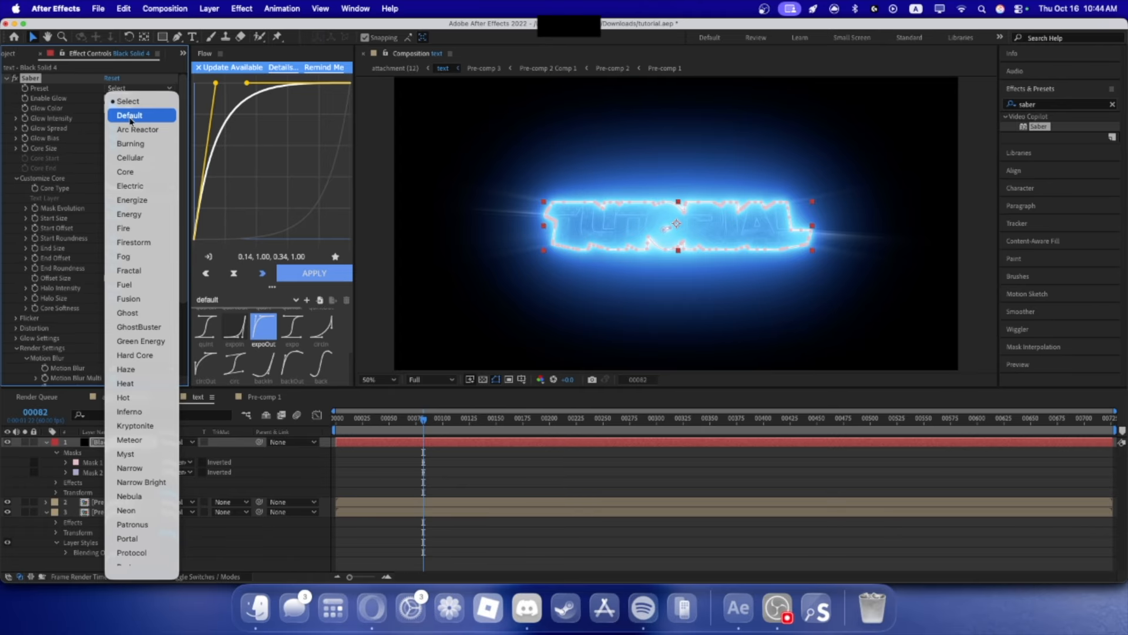
pyautogui.click(130, 157)
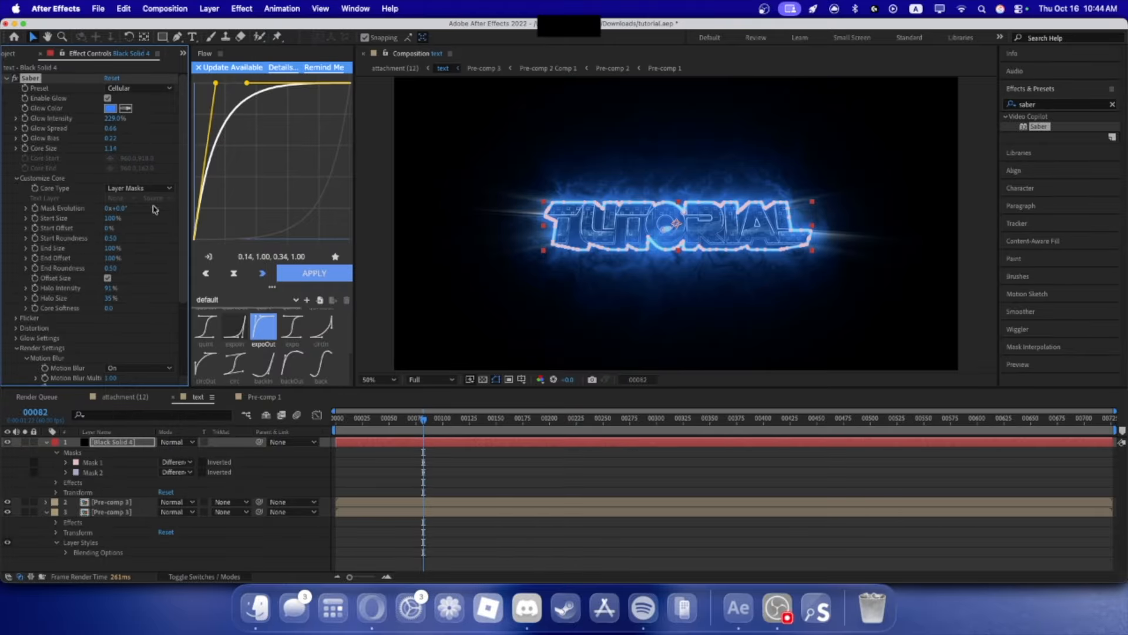
pyautogui.click(191, 556)
pyautogui.click(136, 88)
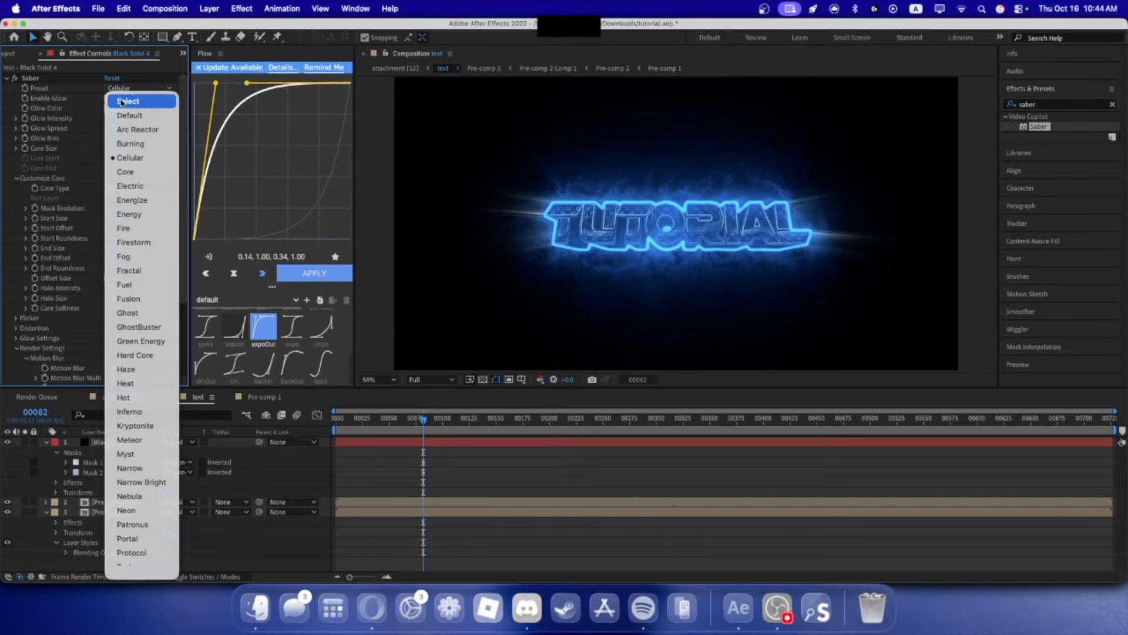
pyautogui.click(136, 130)
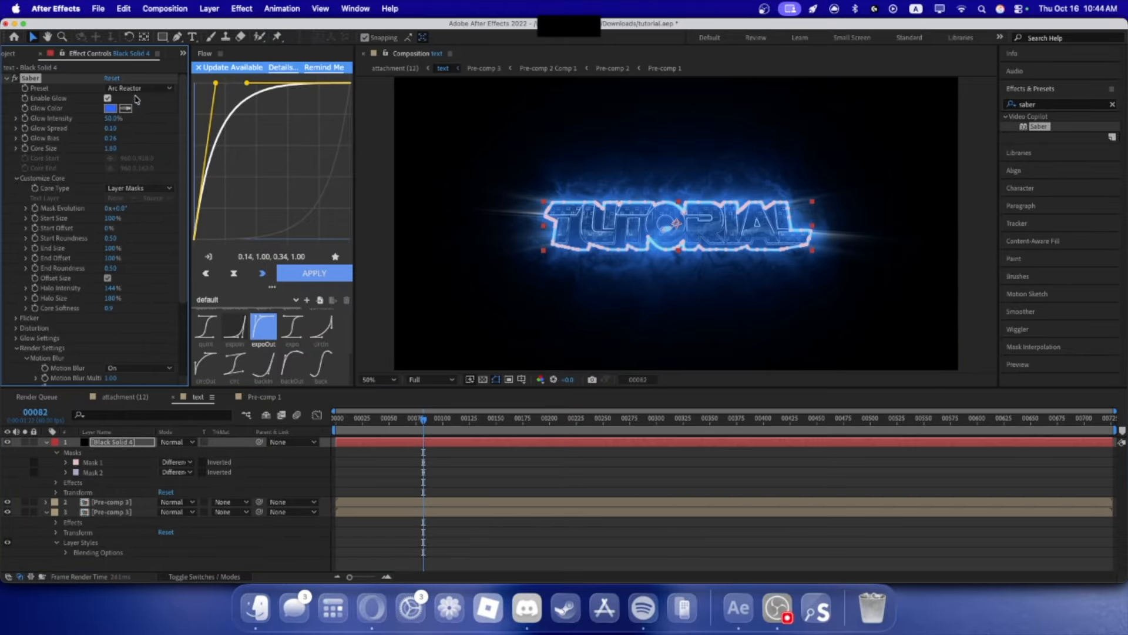
pyautogui.click(171, 110)
pyautogui.click(184, 555)
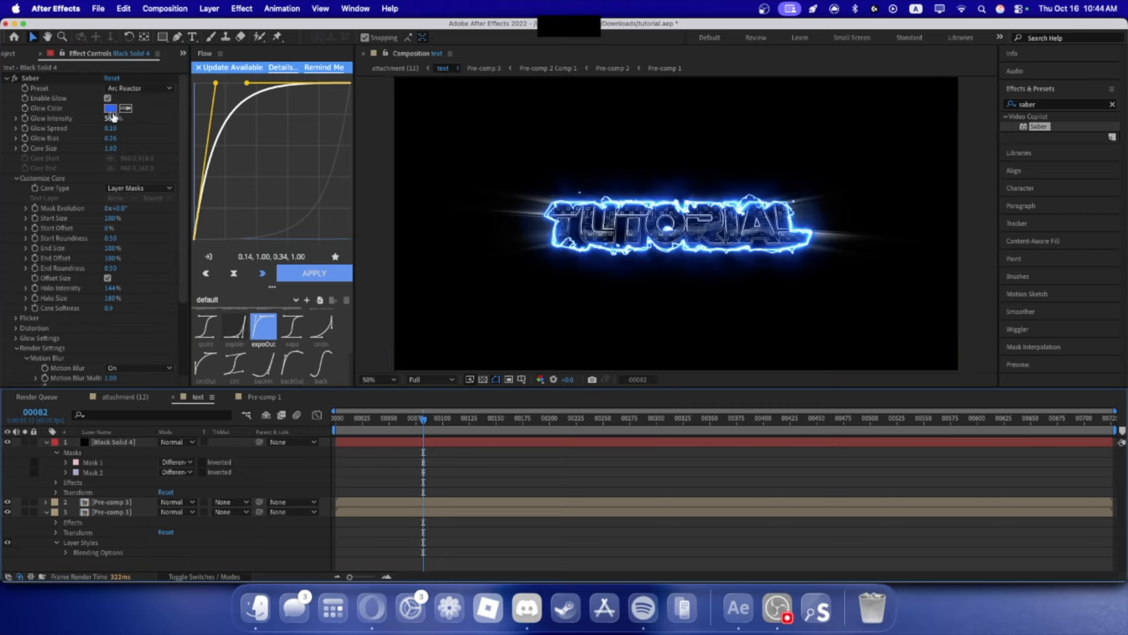
# - Try the Burning and Heat presets for the Saber glow
pyautogui.click(132, 88)
pyautogui.click(132, 140)
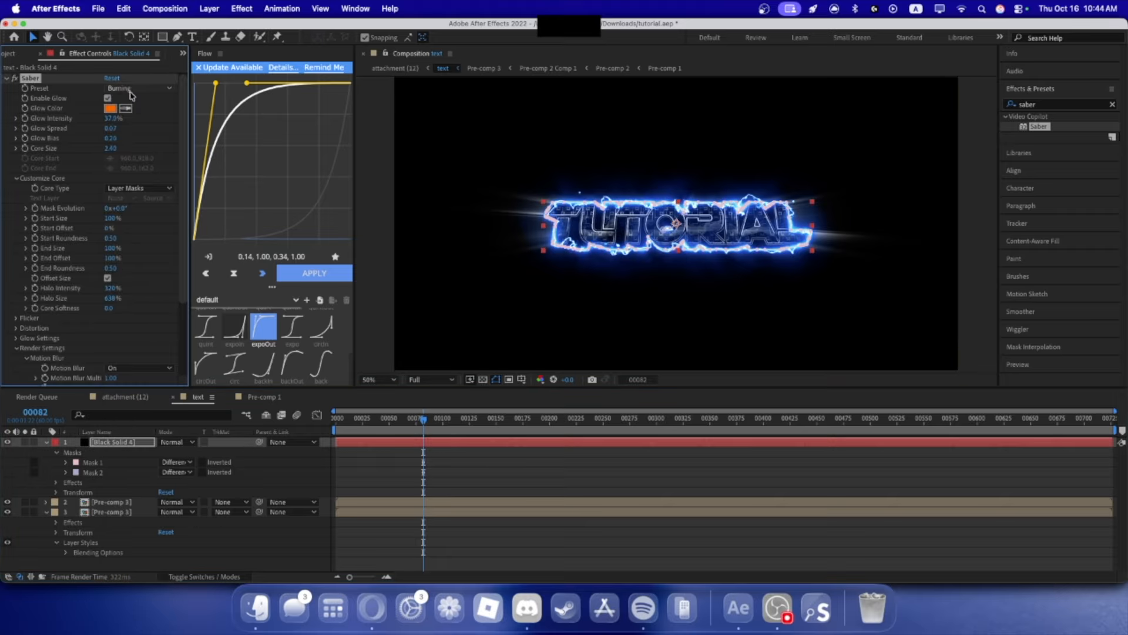
pyautogui.click(130, 94)
pyautogui.click(128, 370)
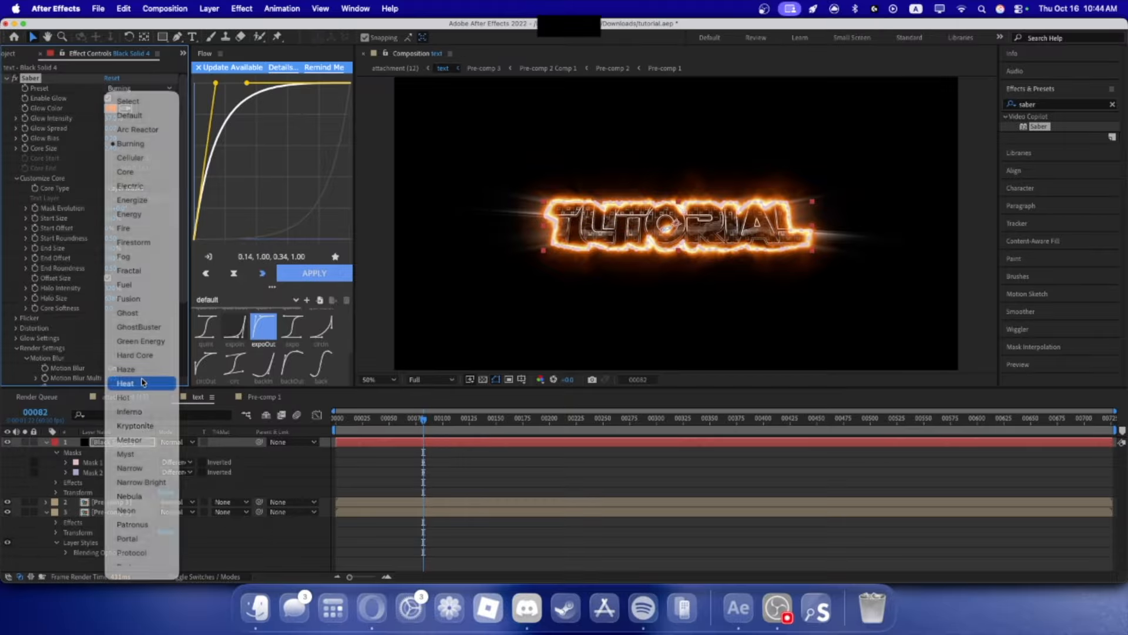
pyautogui.click(242, 563)
pyautogui.click(130, 88)
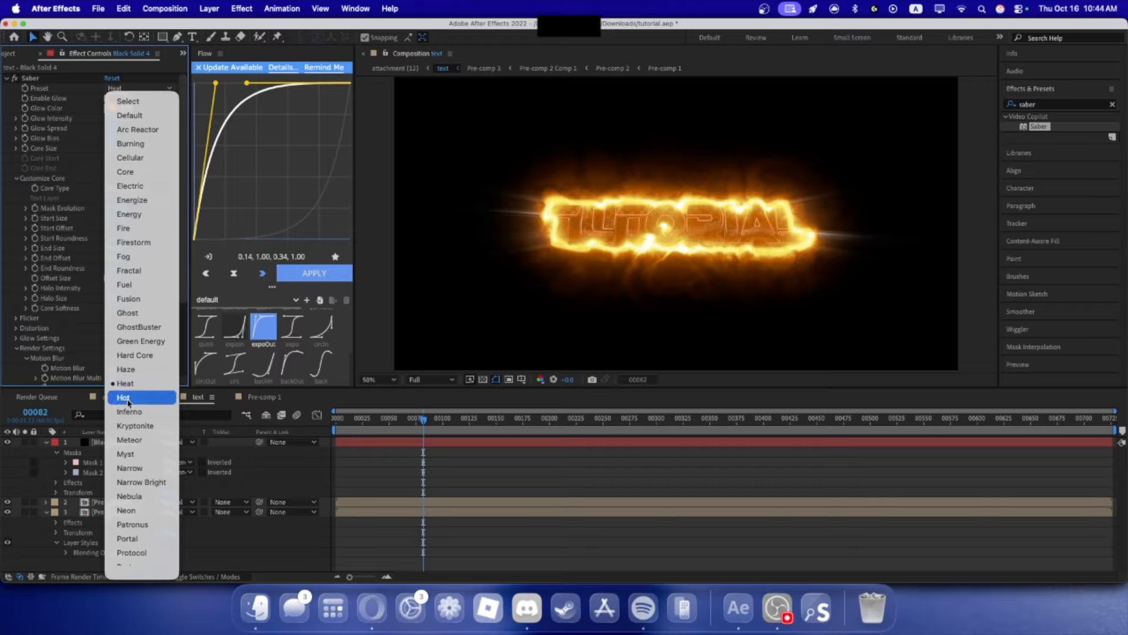
pyautogui.click(129, 426)
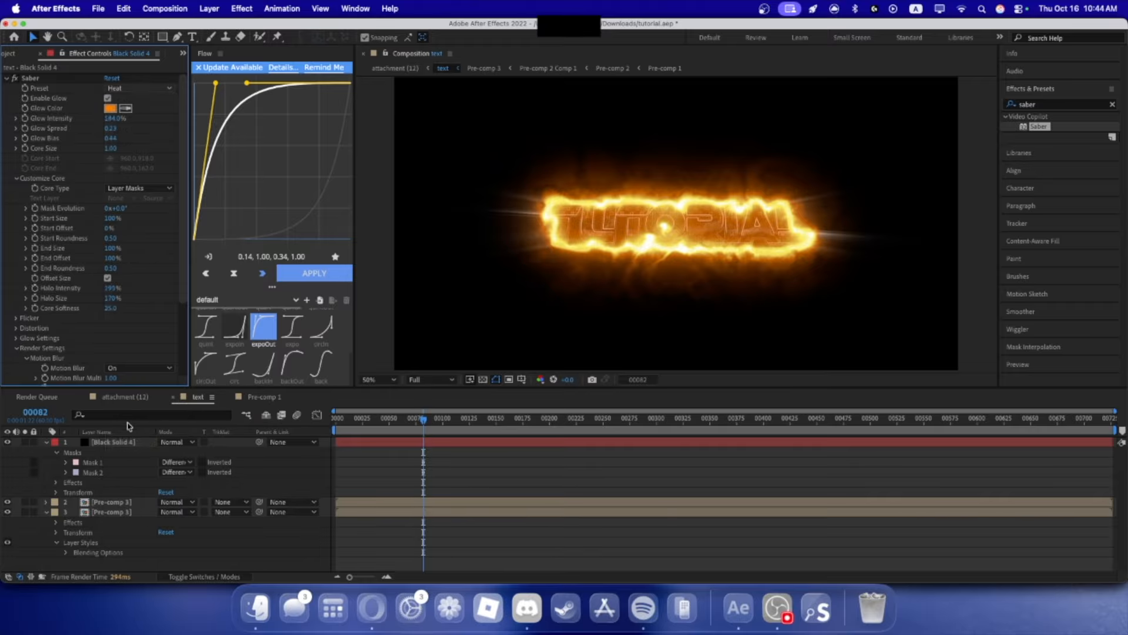
# - Set the Saber preset to Myst
pyautogui.click(134, 88)
pyautogui.click(132, 458)
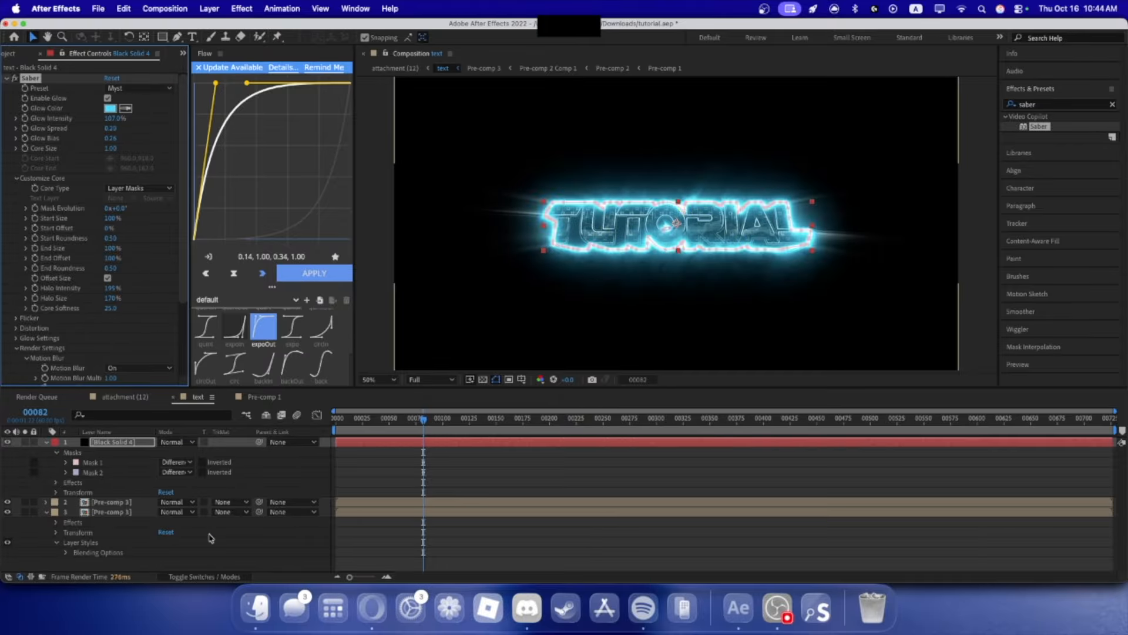
# - Set the Saber glow color to white (FFFFFF), reduce its core size to 0.30 and inspect the glow around the text
pyautogui.click(110, 107)
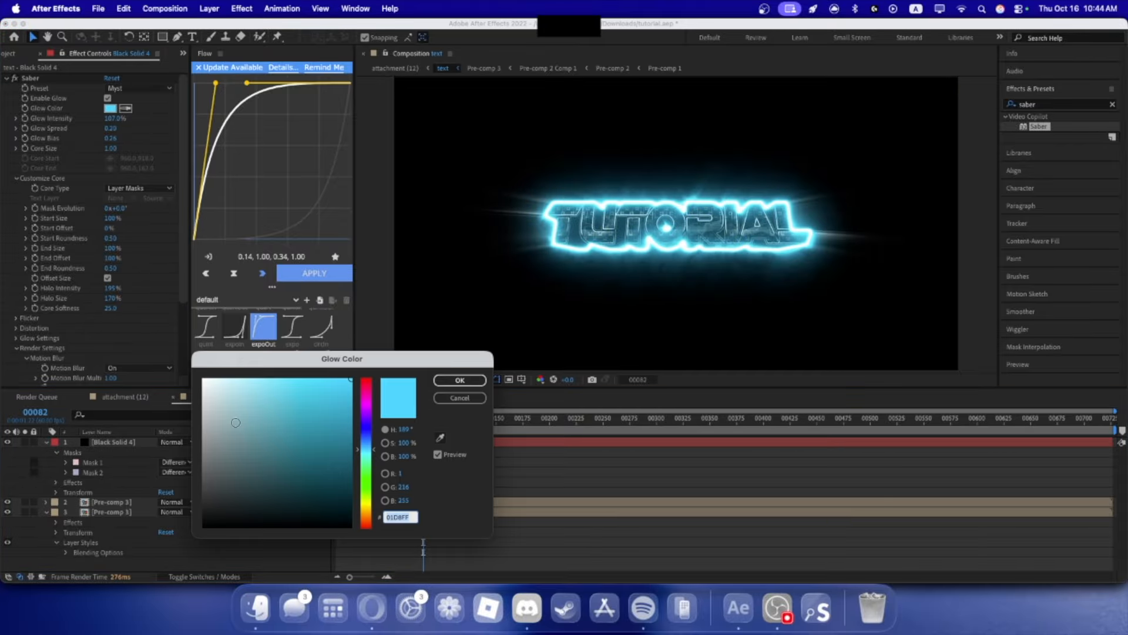
pyautogui.write('FFFFFF')
pyautogui.click(460, 381)
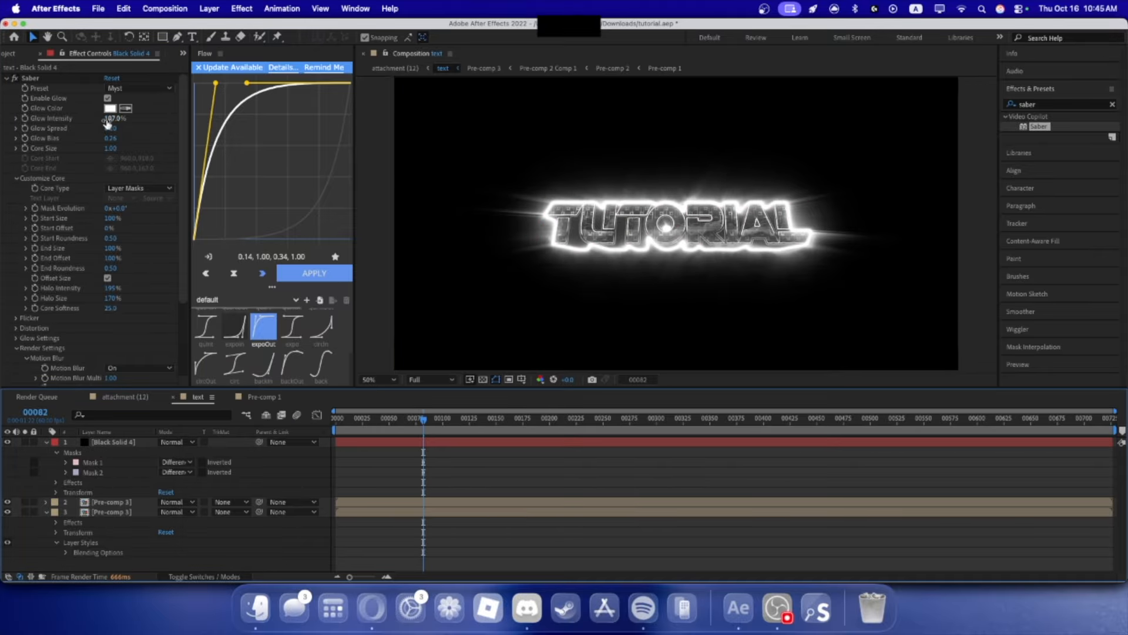
pyautogui.moveTo(110, 149); pyautogui.dragTo(111, 151)
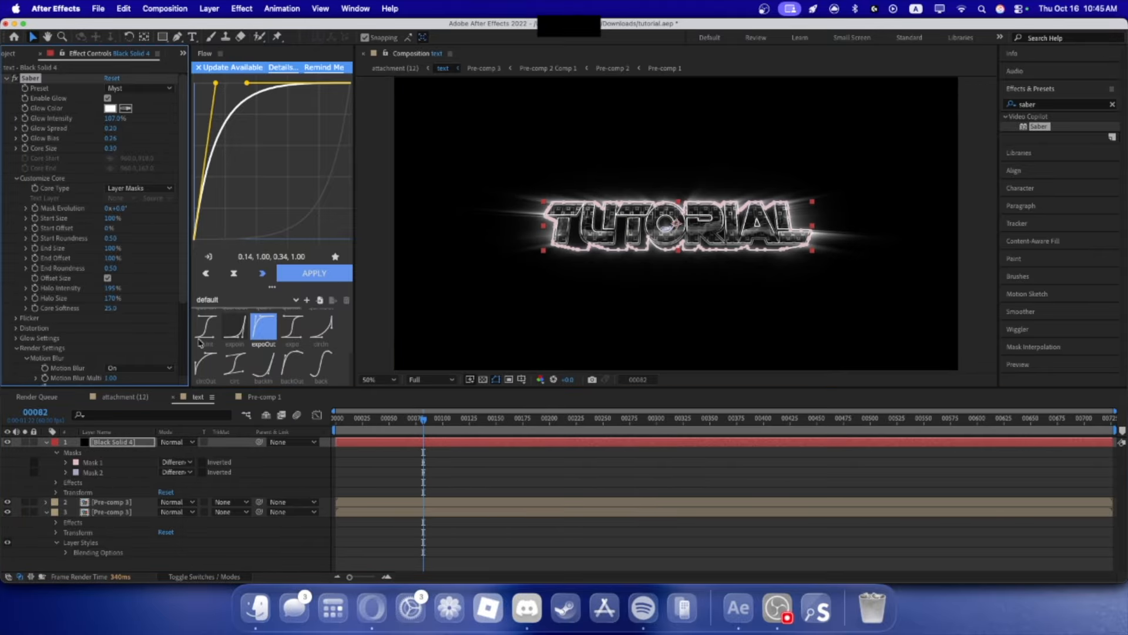
pyautogui.click(271, 542)
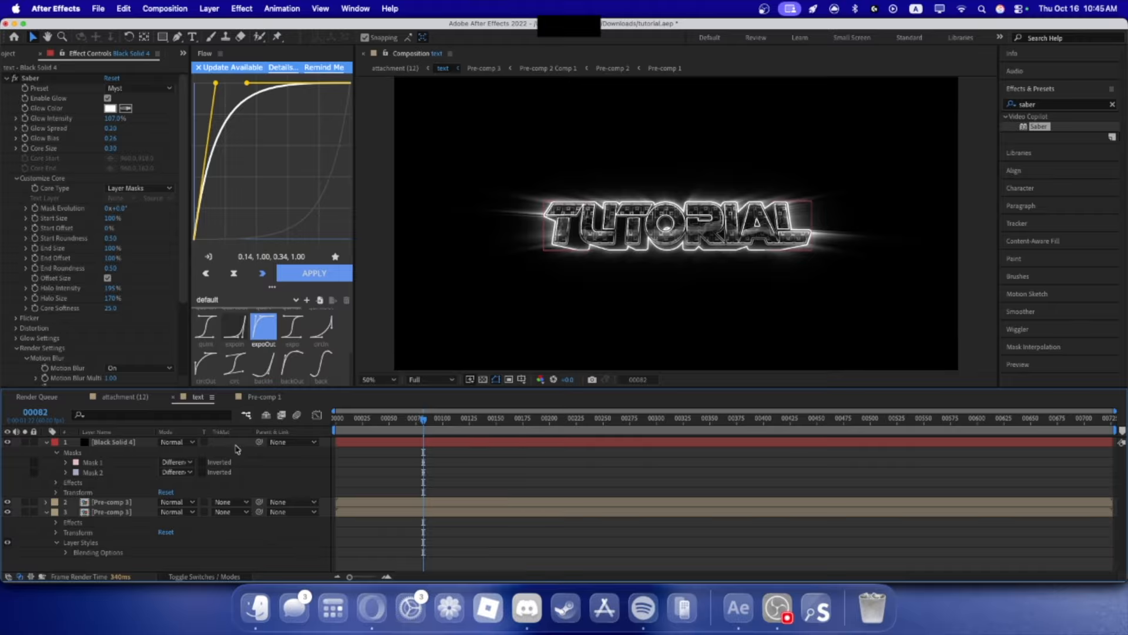
pyautogui.scroll(2, 719, 260)
pyautogui.scroll(-2, 719, 259)
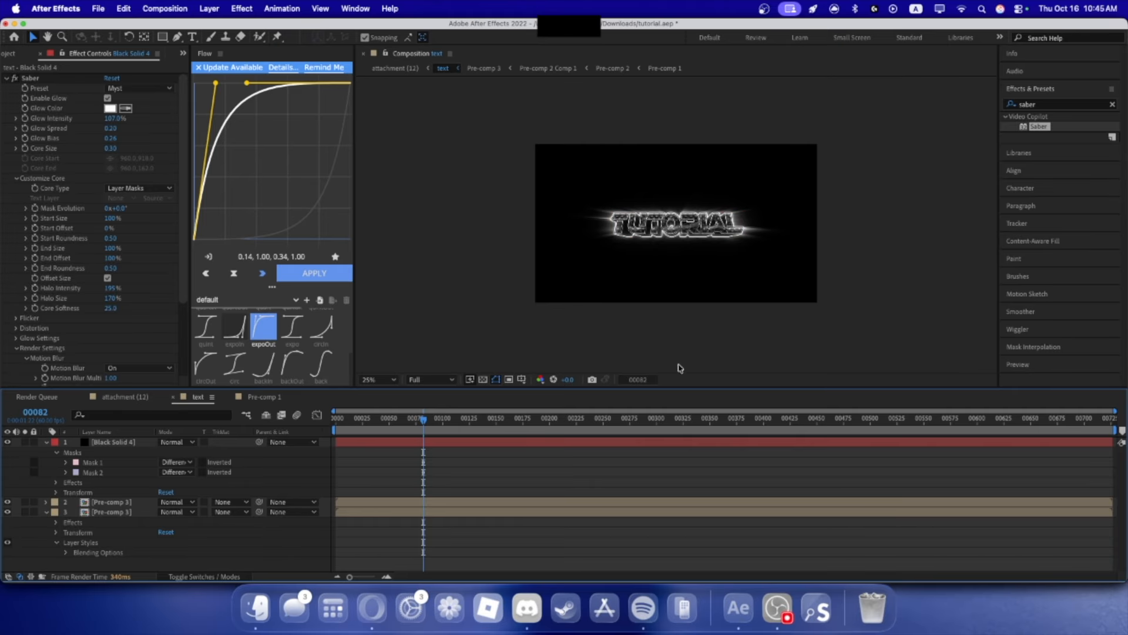
pyautogui.scroll(2, 605, 285)
pyautogui.scroll(-2, 595, 274)
pyautogui.scroll(2, 595, 275)
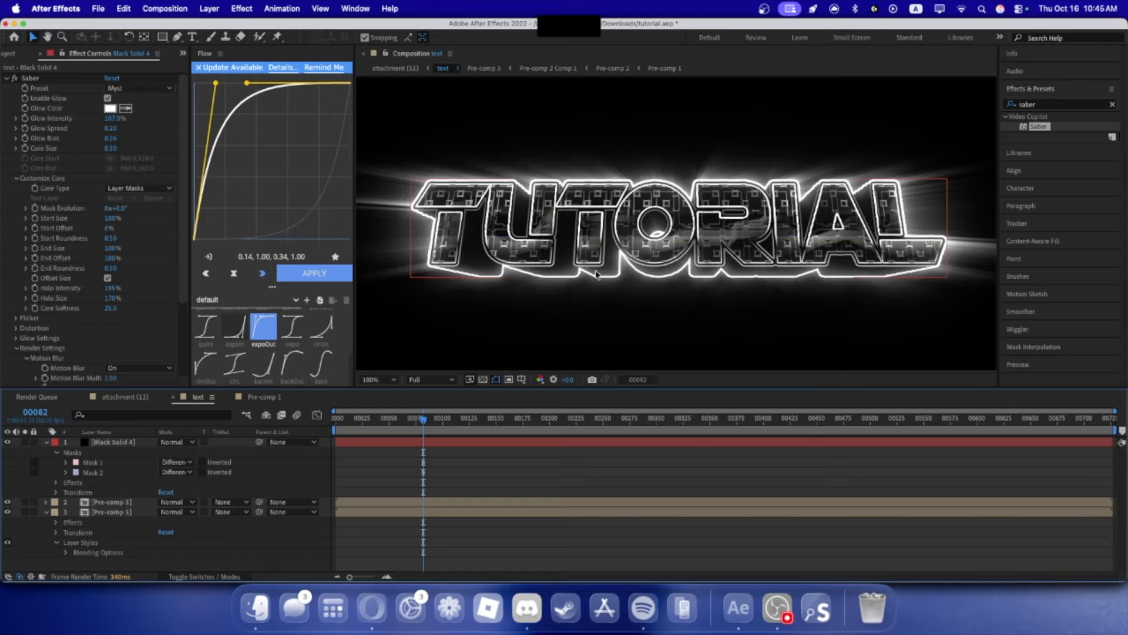
pyautogui.scroll(-2, 595, 274)
# - Collapse the layers and pre-compose Black Solid 4 together with both Pre-comp 3 layers
pyautogui.click(46, 512)
pyautogui.moveTo(101, 543); pyautogui.dragTo(145, 401)
pyautogui.click(181, 569)
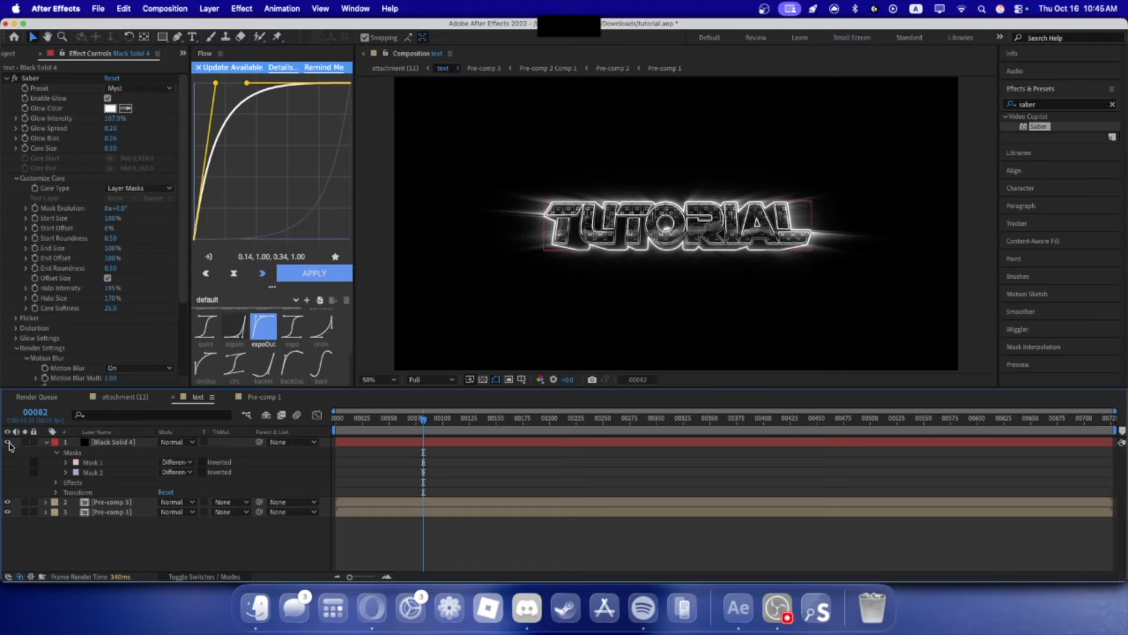
pyautogui.click(48, 442)
pyautogui.moveTo(104, 491); pyautogui.dragTo(135, 442)
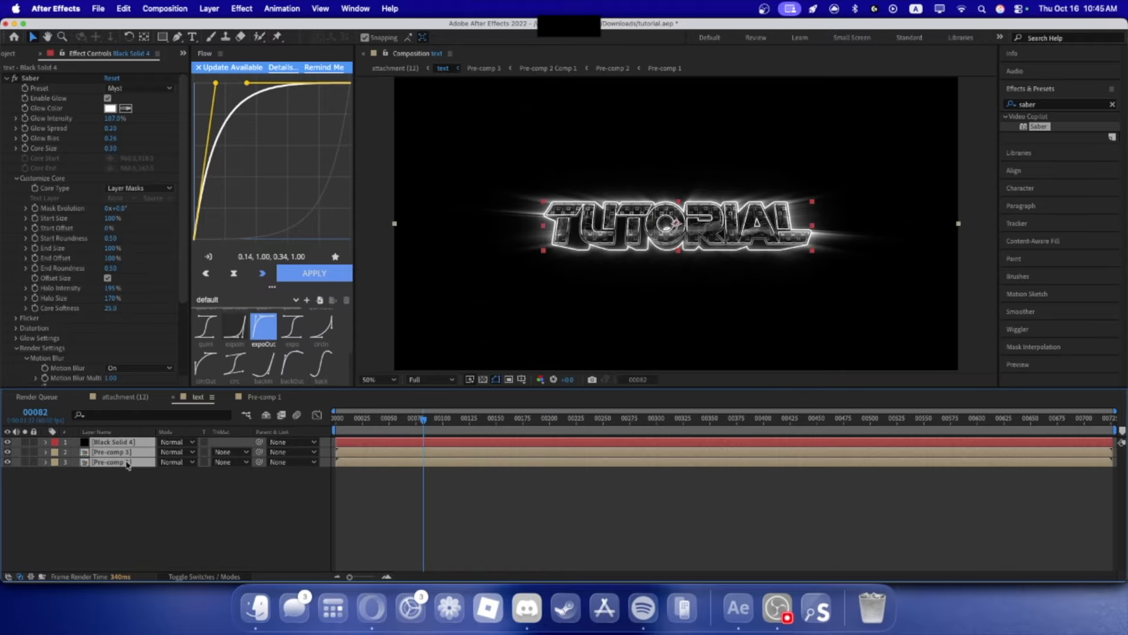
pyautogui.rightClick(128, 465)
pyautogui.click(151, 492)
pyautogui.click(645, 365)
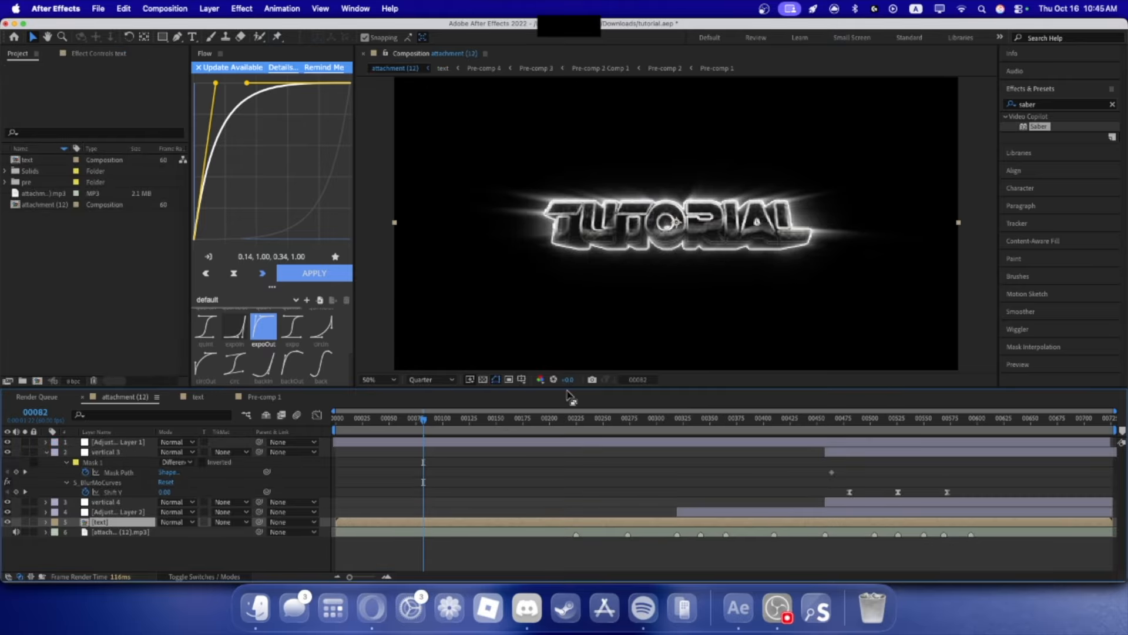
# - In the attachment (12) composition, go to frame 225 and make the text layer 3D
pyautogui.click(575, 421)
pyautogui.click(194, 577)
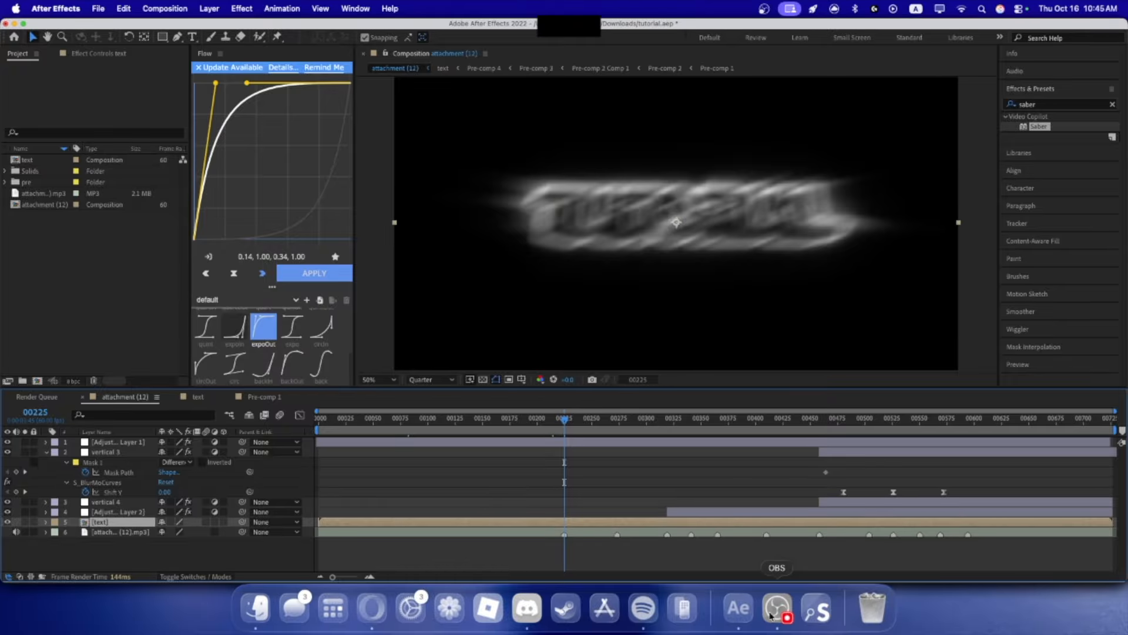
pyautogui.click(223, 522)
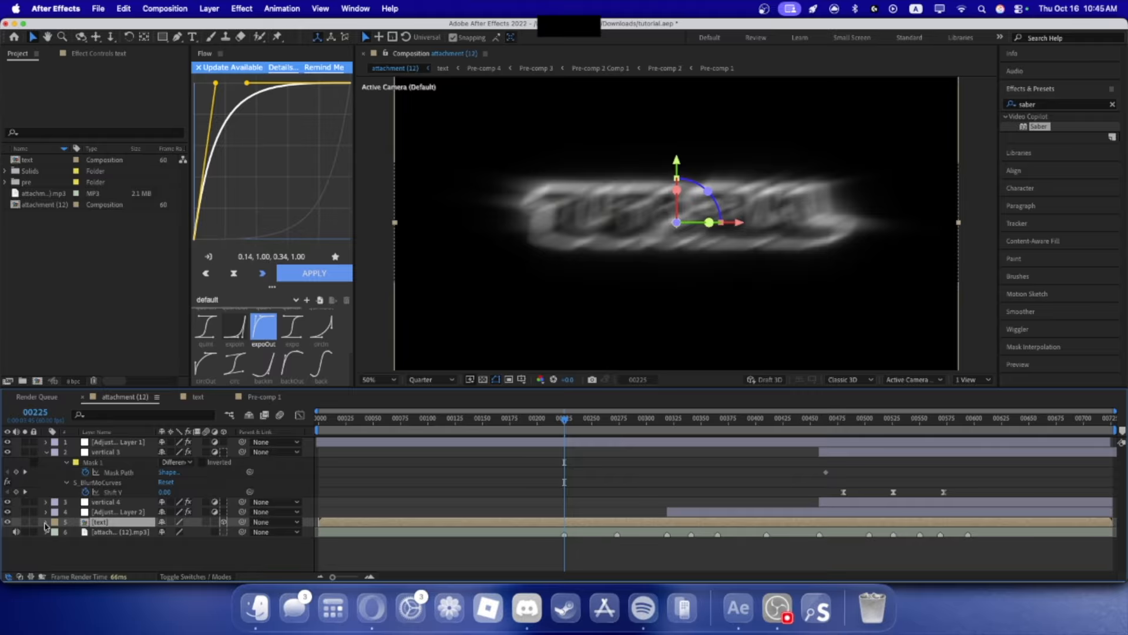
# - Keyframe the text layer's Y Rotation at frame 273 and set it to 180° at frame 319
pyautogui.press('r')
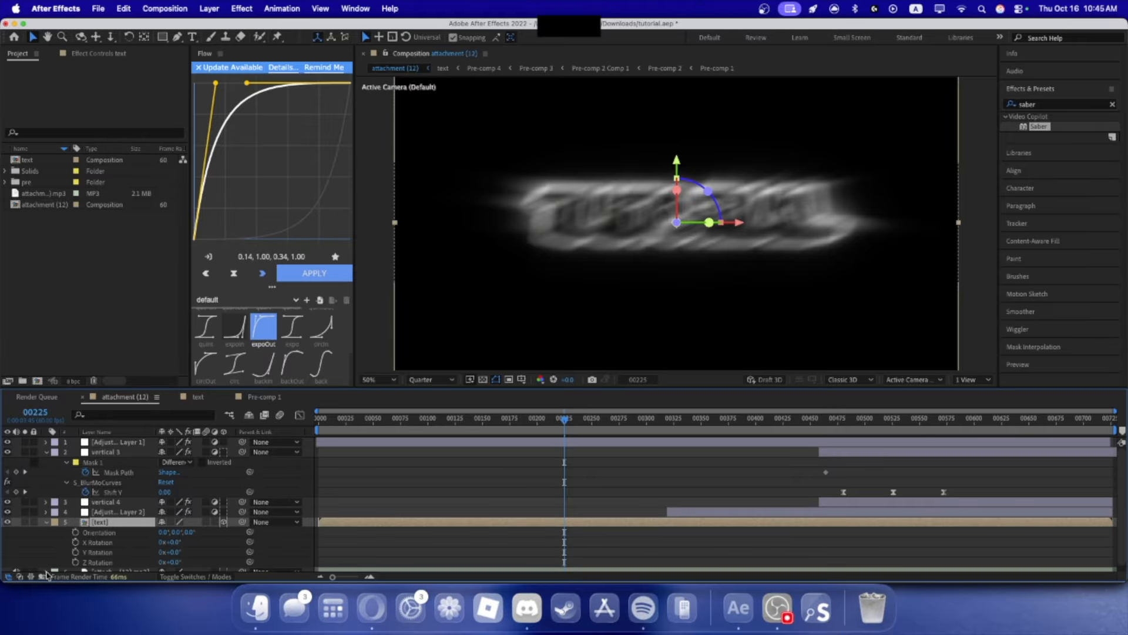
pyautogui.scroll(-1, 547, 509)
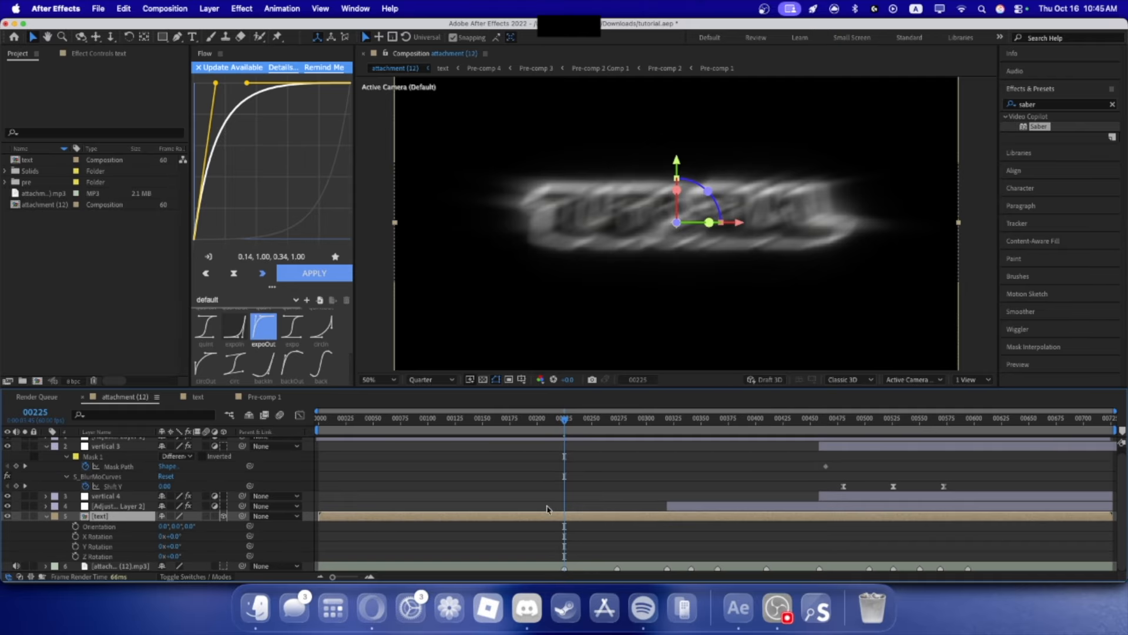
pyautogui.press('k')
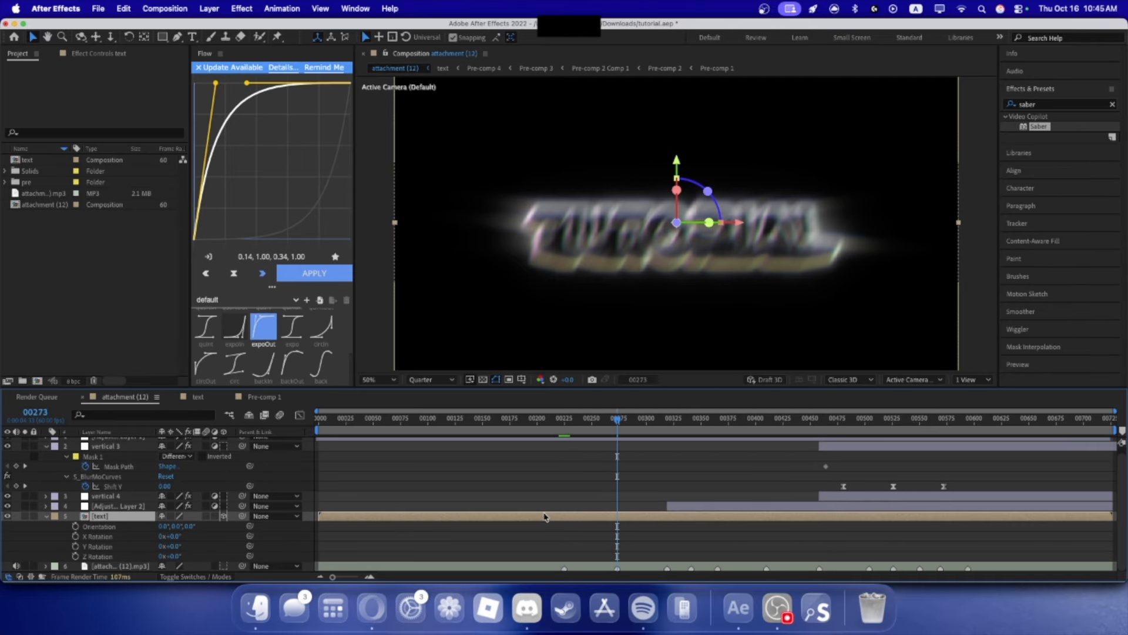
pyautogui.press('j')
pyautogui.press('space')
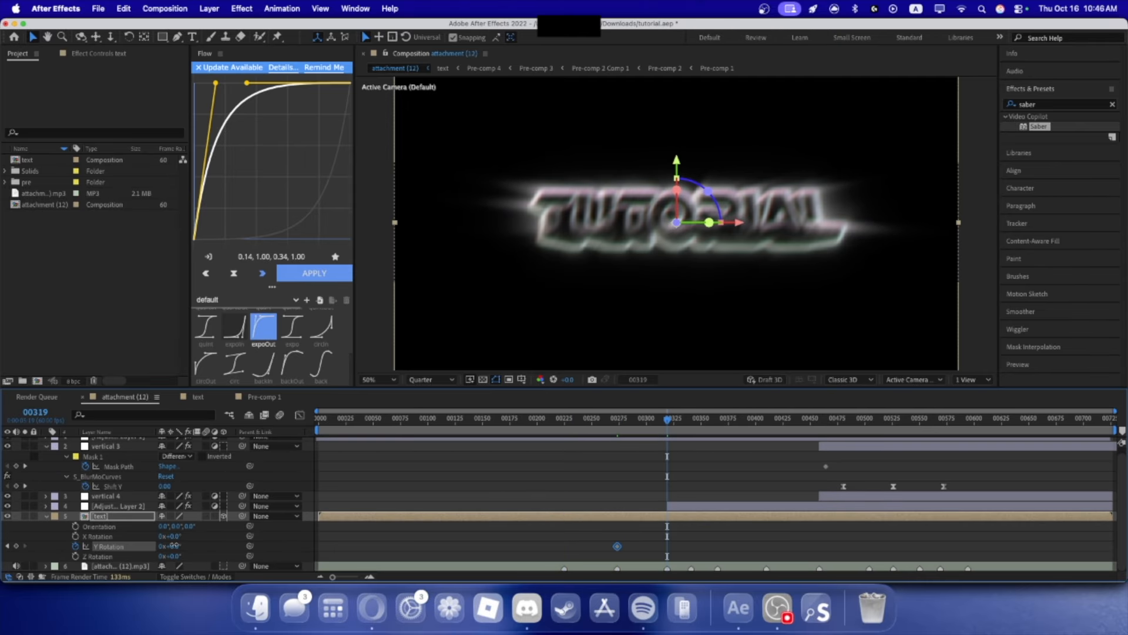
pyautogui.click(178, 546)
pyautogui.write('180')
pyautogui.click(216, 543)
# - Set the text layer's Y Rotation to 360° at frame 365 and preview the spin
pyautogui.press('k')
pyautogui.press('k')
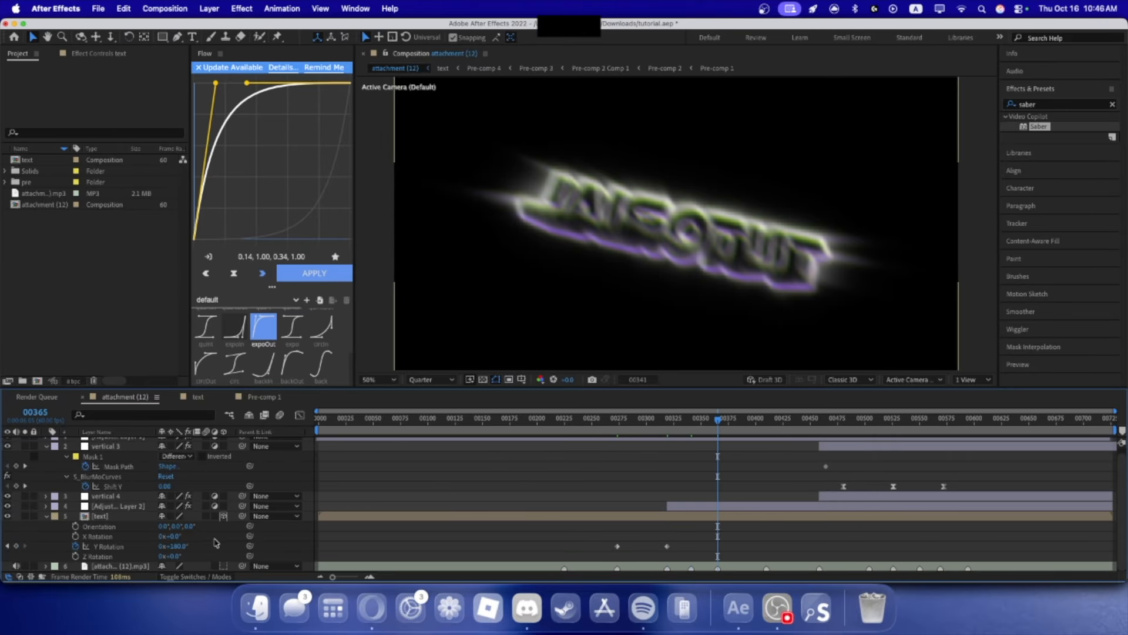
pyautogui.click(177, 546)
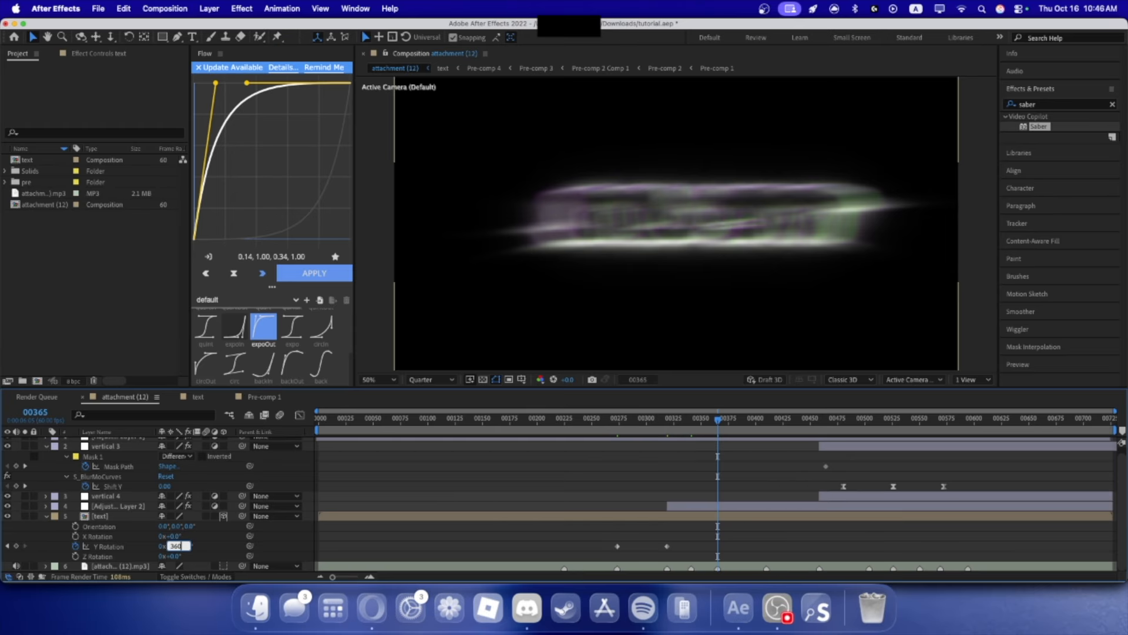
pyautogui.click(650, 419)
pyautogui.press('space')
pyautogui.press('space')
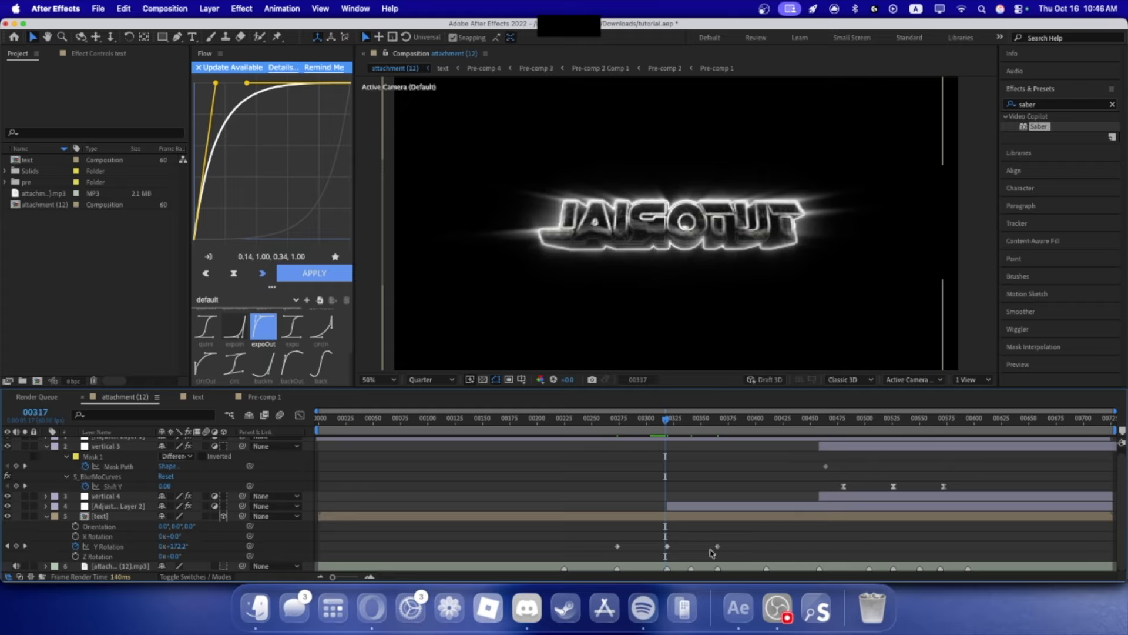
# - Apply the Flow expoIn curve to the Y Rotation between its first and second keyframes
pyautogui.moveTo(738, 540); pyautogui.dragTo(602, 563)
pyautogui.click(662, 547)
pyautogui.click(666, 547)
pyautogui.click(299, 414)
pyautogui.click(235, 327)
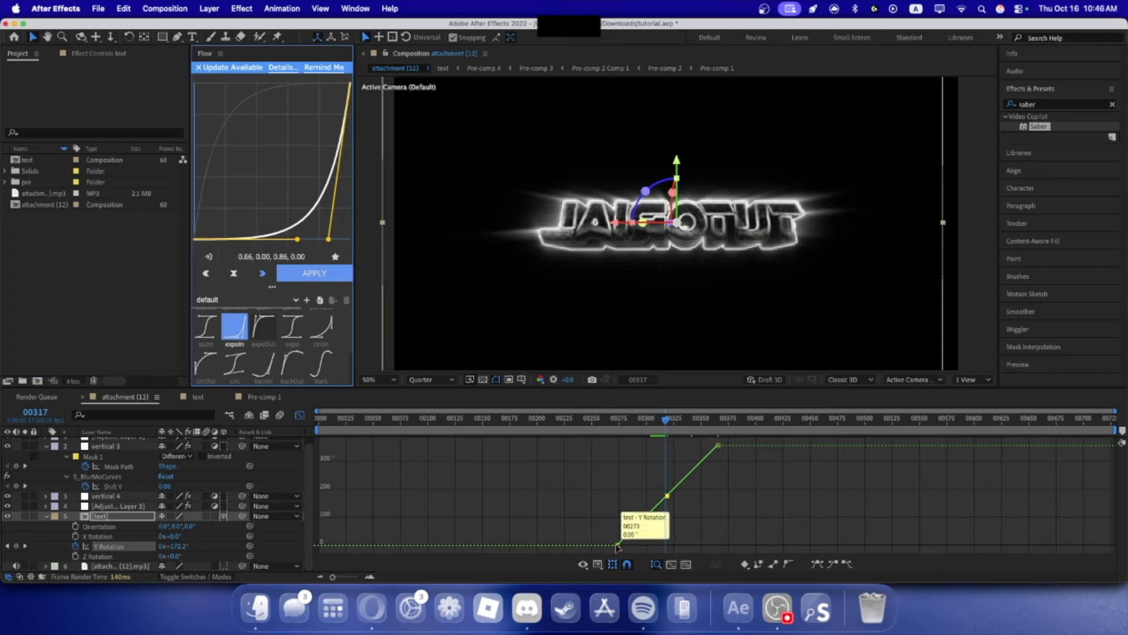
pyautogui.click(617, 545)
pyautogui.click(206, 273)
pyautogui.click(314, 273)
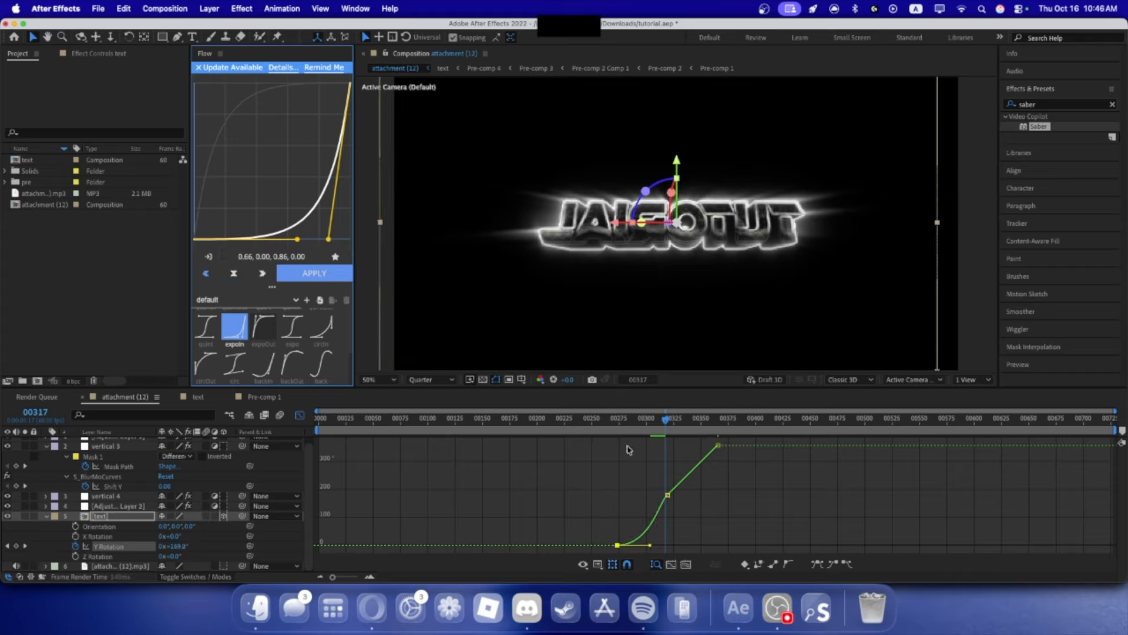
pyautogui.click(263, 274)
pyautogui.click(311, 273)
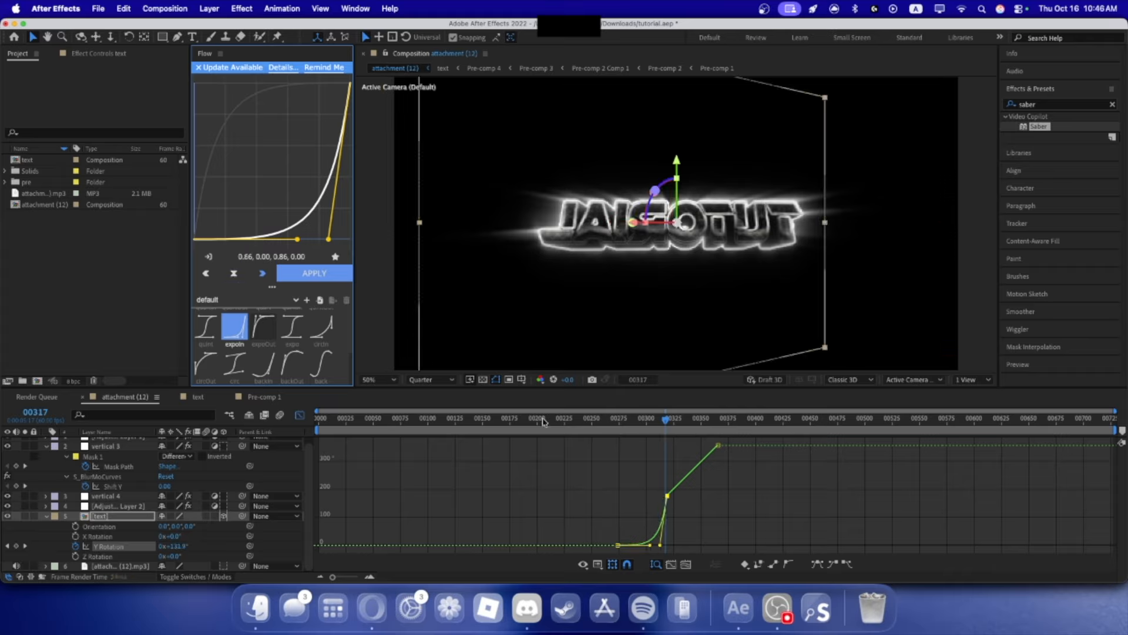
# - Apply the Flow expoOut curve to the Y Rotation between its second and third keyframes
pyautogui.click(263, 326)
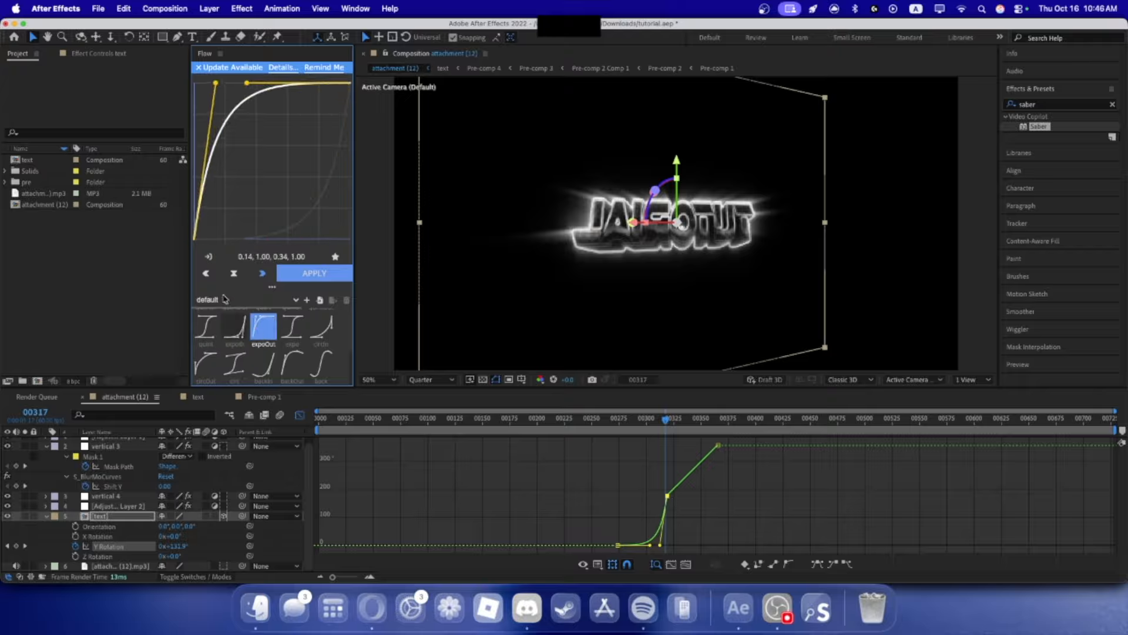
pyautogui.click(207, 272)
pyautogui.click(315, 273)
pyautogui.click(718, 444)
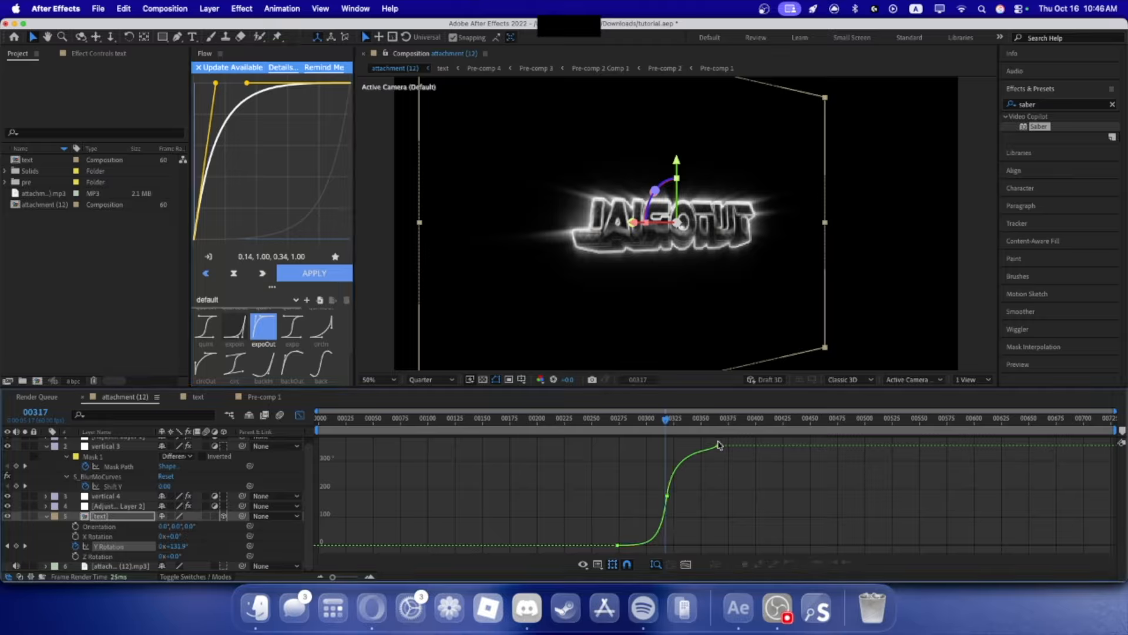
pyautogui.click(317, 274)
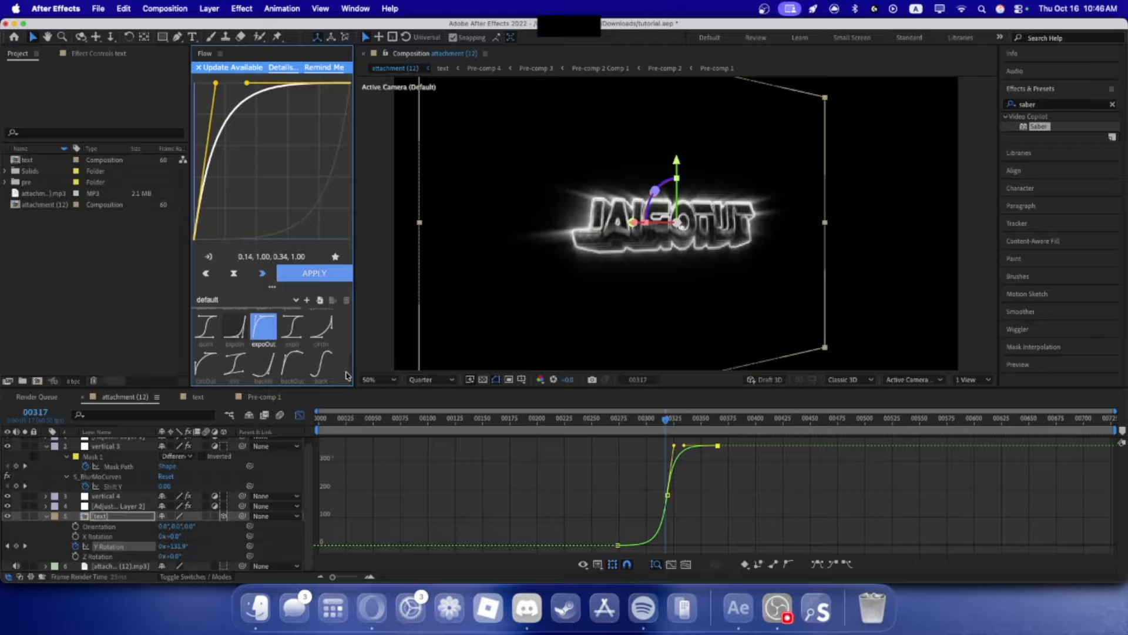
# - Leave the graph editor and preview the eased text rotation from frame 286
pyautogui.click(299, 415)
pyautogui.click(598, 426)
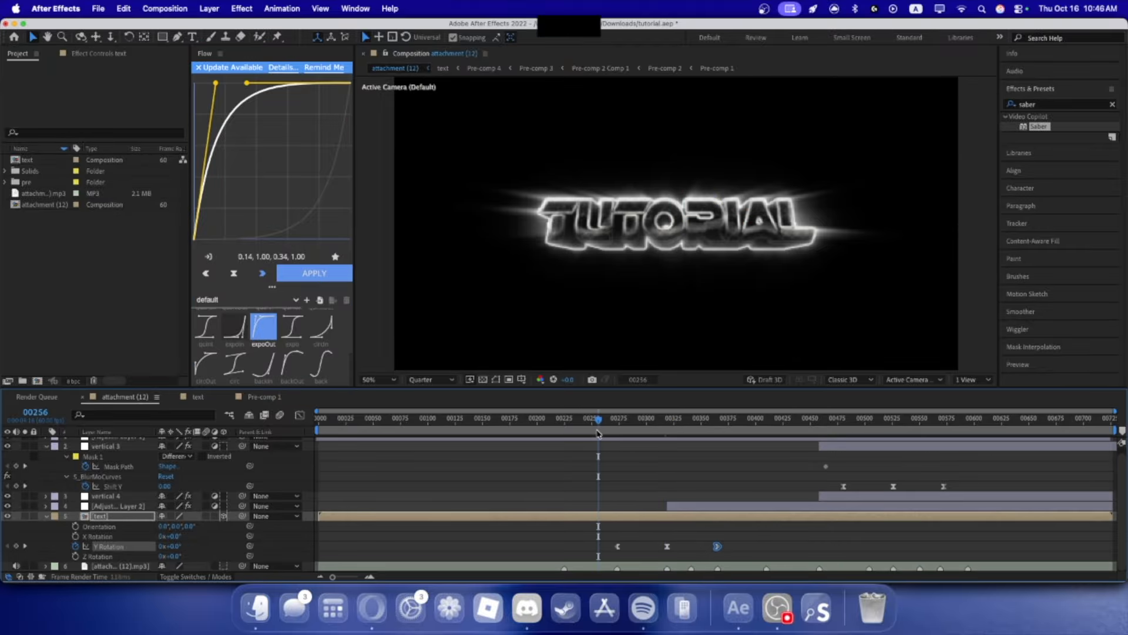
pyautogui.click(630, 429)
pyautogui.press('space')
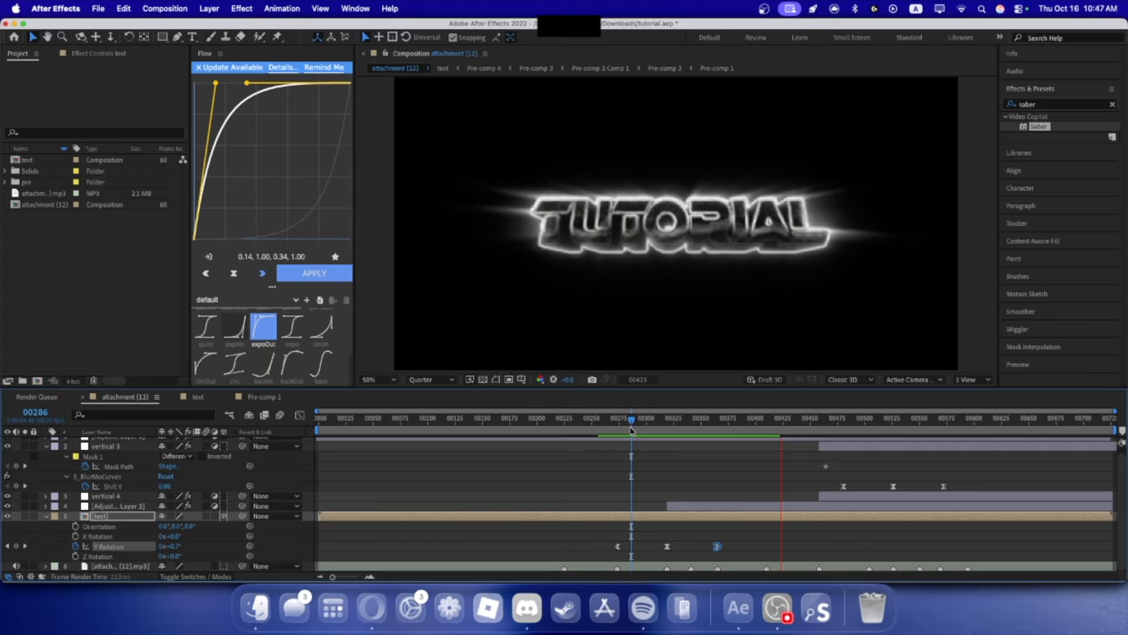
pyautogui.press('space')
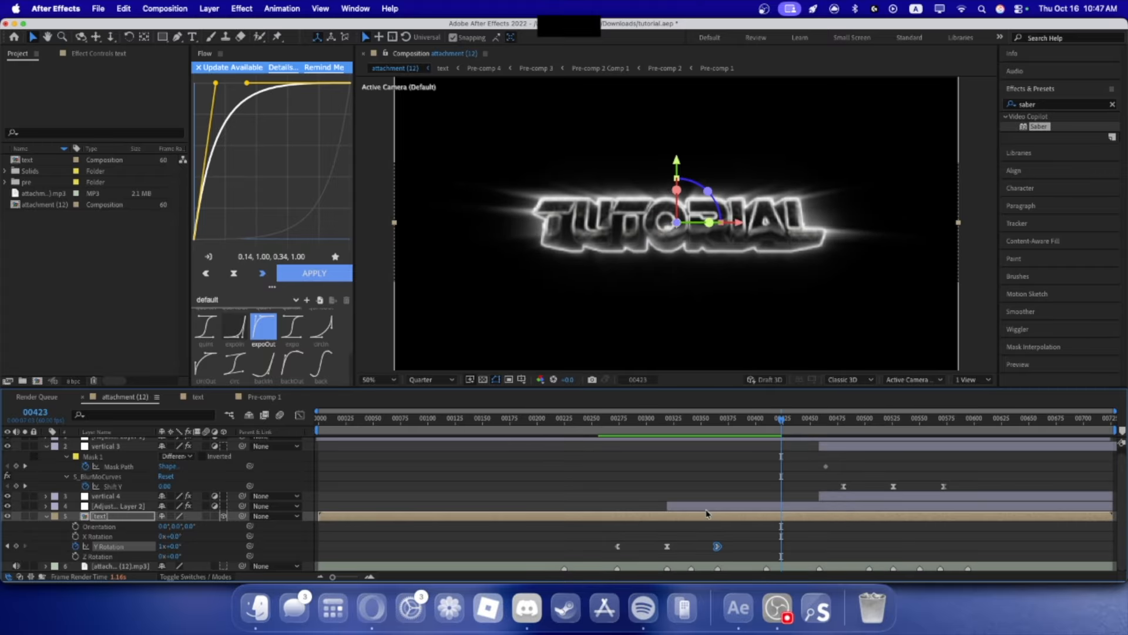
# - Shift the three Y Rotation keyframes so they begin at the music marker where the vertical 3 layer starts
pyautogui.press('k')
pyautogui.press('k')
pyautogui.press('k')
pyautogui.press('k')
pyautogui.moveTo(751, 535); pyautogui.dragTo(870, 556)
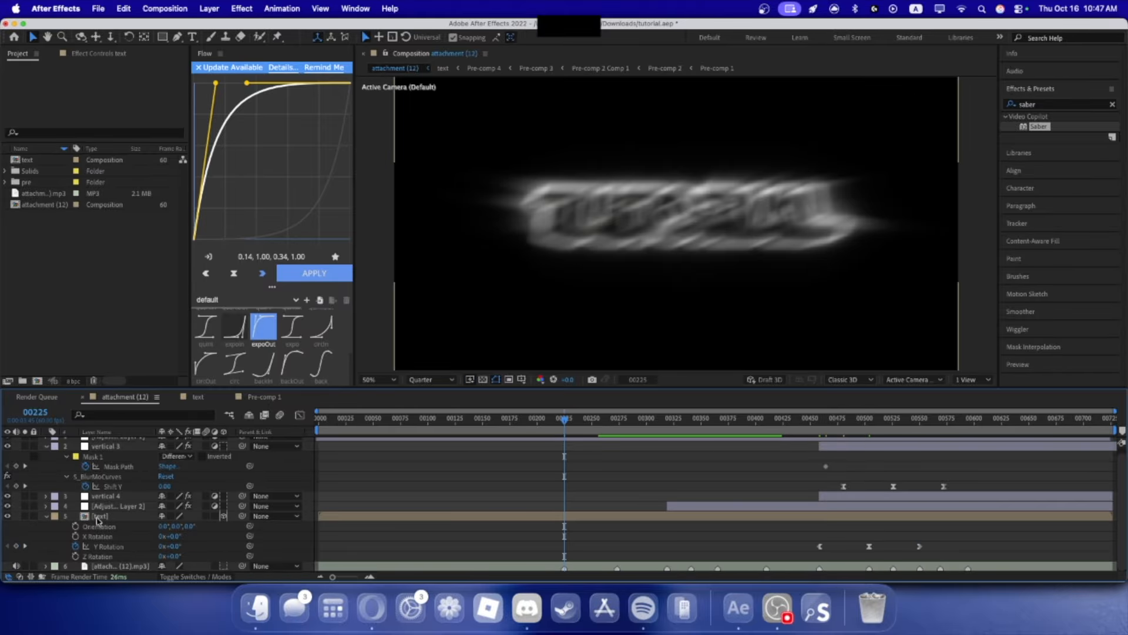
# - Show the text layer's Scale property at frame 225 and switch to TextEdit for the bounce expression in bonciotextio.txt
pyautogui.click(98, 517)
pyautogui.press('s')
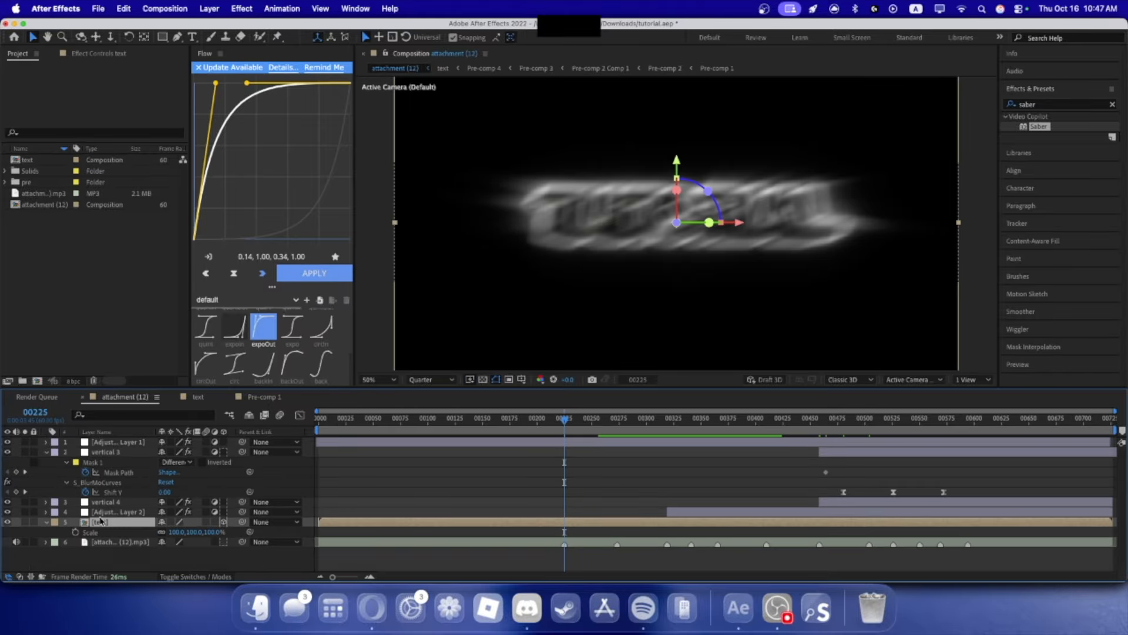
pyautogui.click(249, 604)
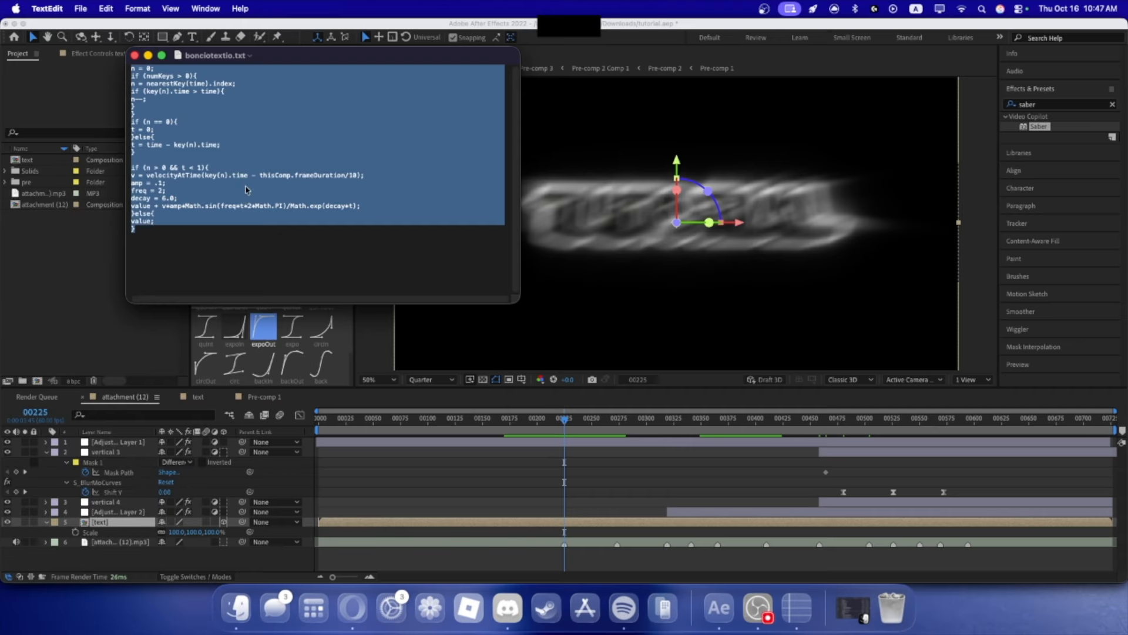
# - Copy the whole bounce code from bonciotextio.txt and apply it as the Scale expression of the text layer in After Effects
pyautogui.click(248, 270)
pyautogui.press('super+a')
pyautogui.click(53, 335)
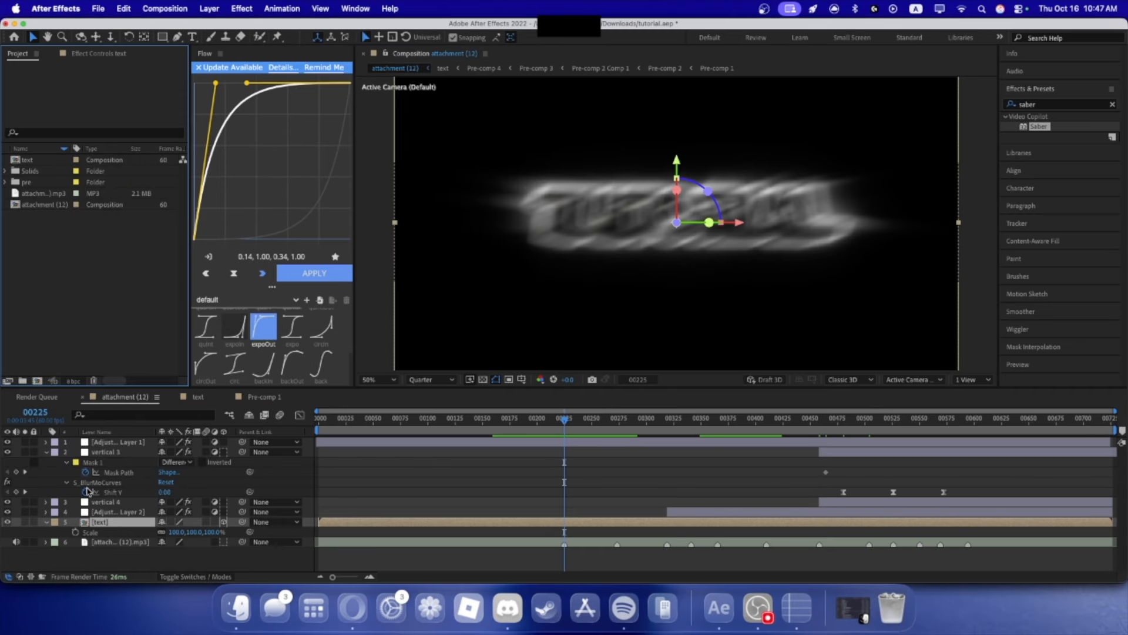
pyautogui.keyDown('alt'); pyautogui.click(75, 533); pyautogui.keyUp('alt')
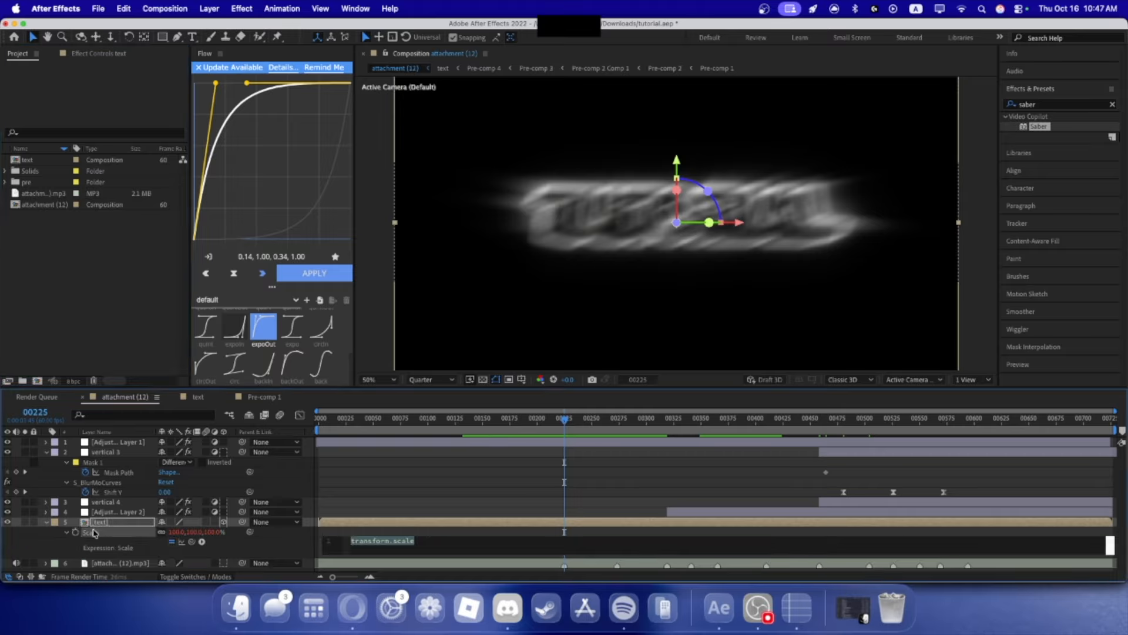
pyautogui.press('super+v')
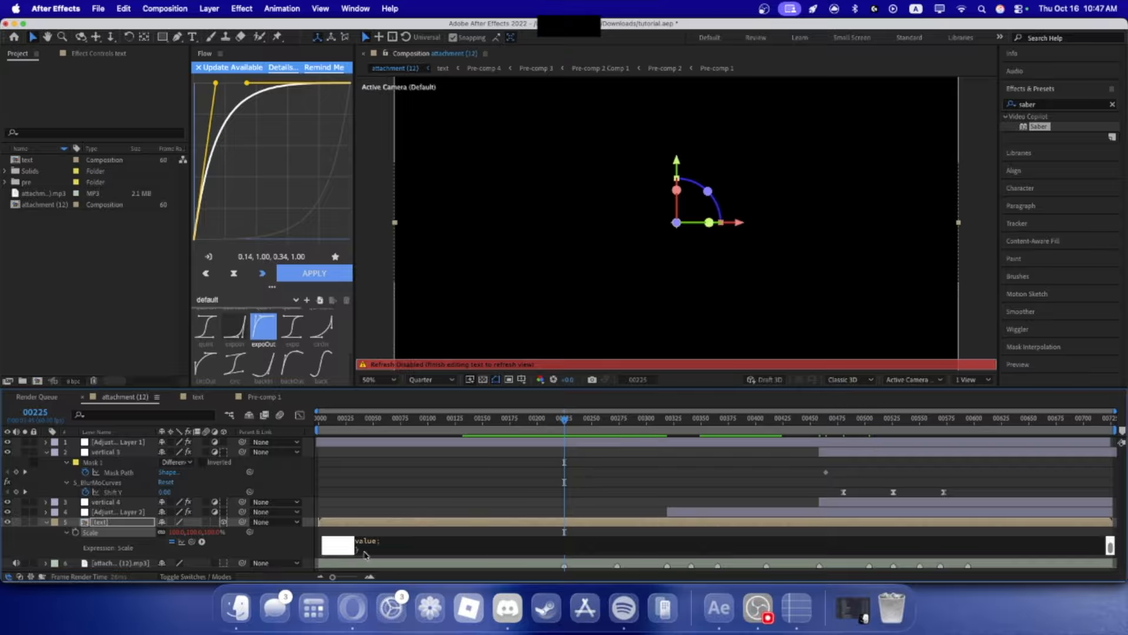
pyautogui.moveTo(345, 561); pyautogui.dragTo(347, 533)
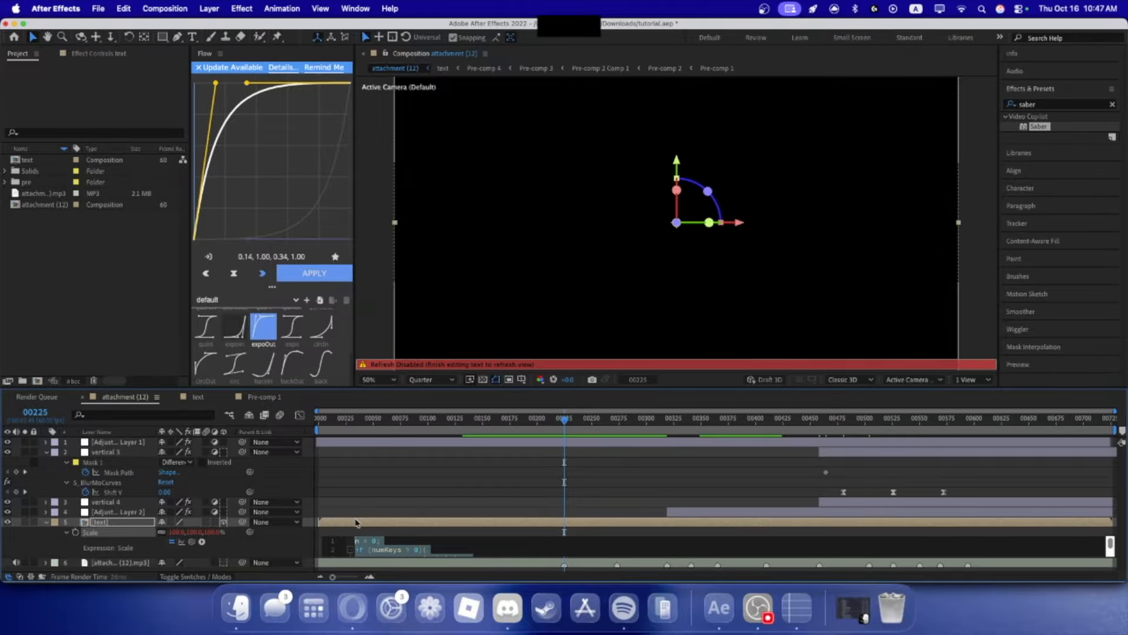
pyautogui.click(371, 534)
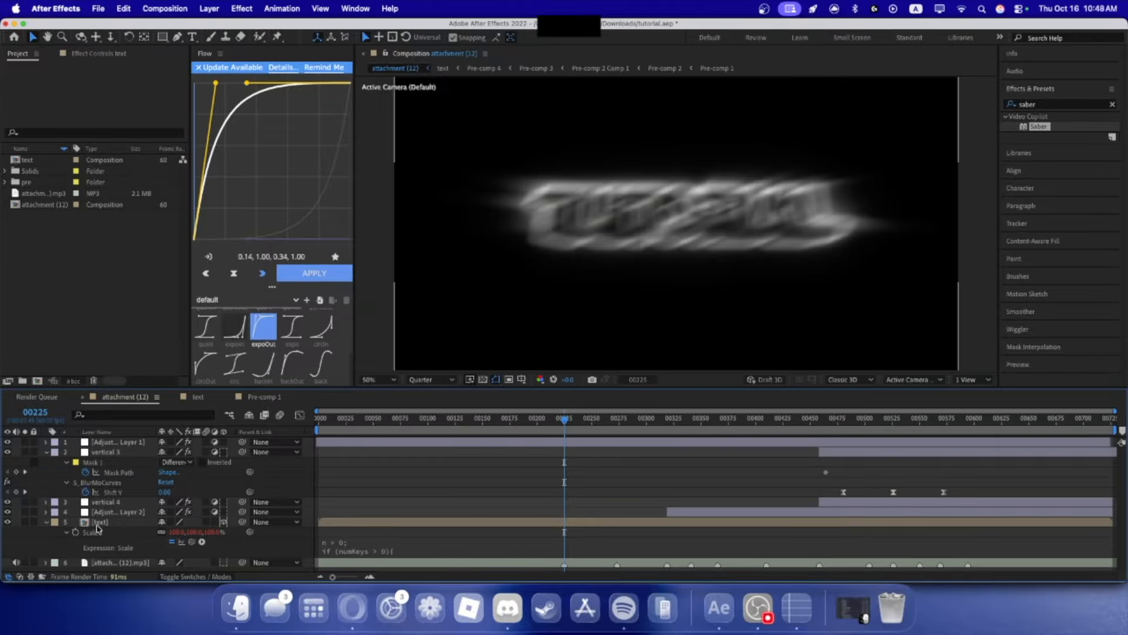
pyautogui.click(66, 533)
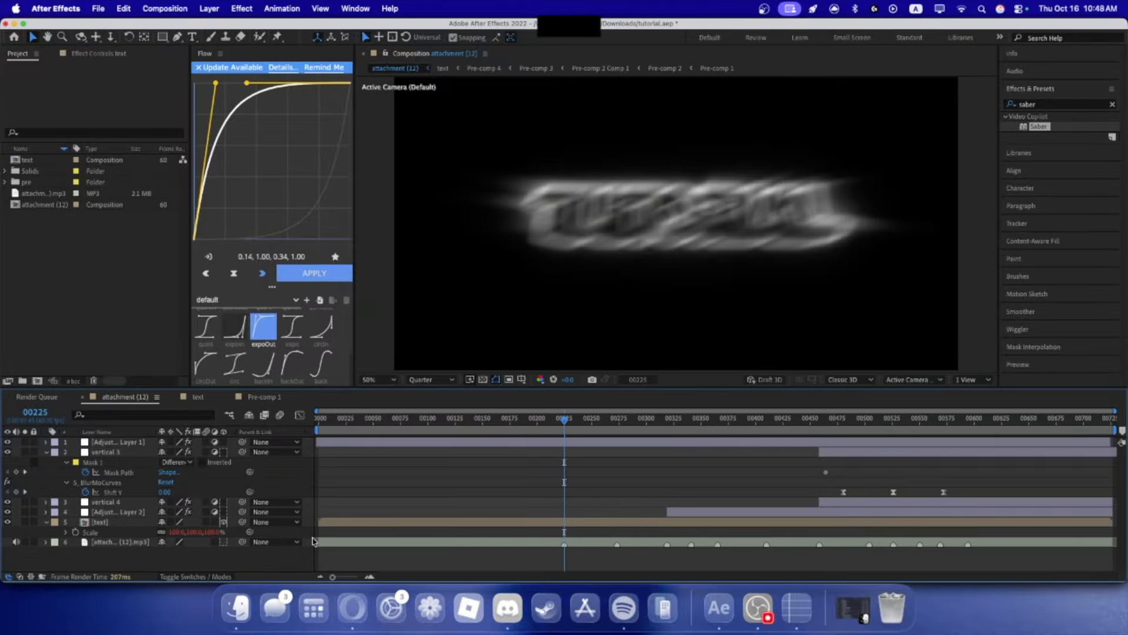
# - Keyframe the text layer's Scale to go from 0% at frame 225 to 100% at frame 227
pyautogui.click(76, 532)
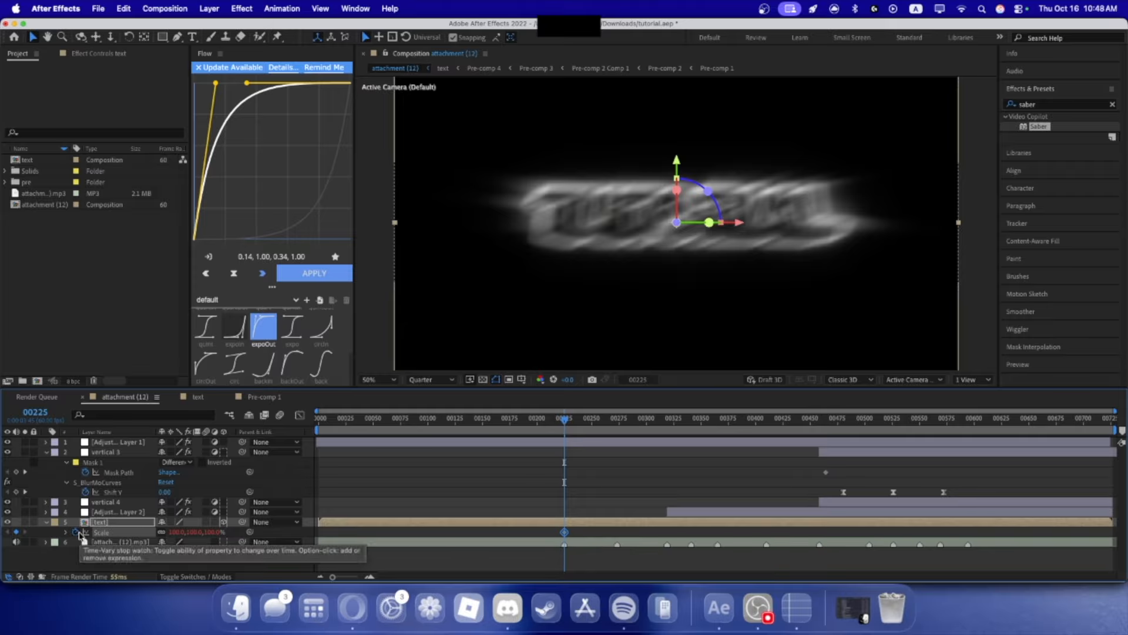
pyautogui.press('pagedown')
pyautogui.press('pagedown')
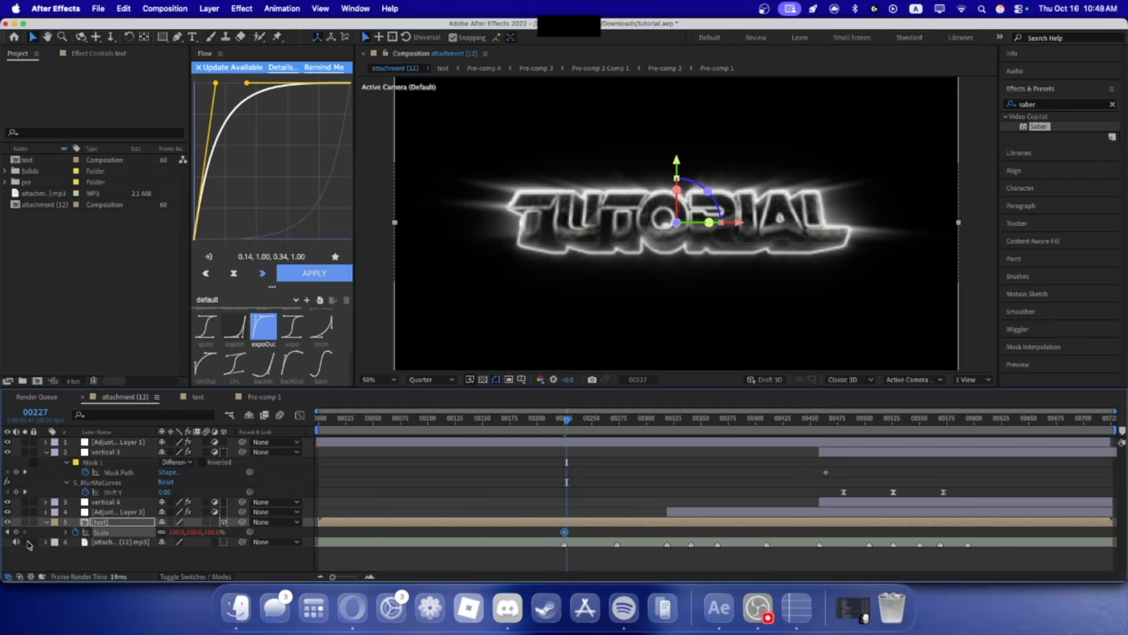
pyautogui.click(7, 532)
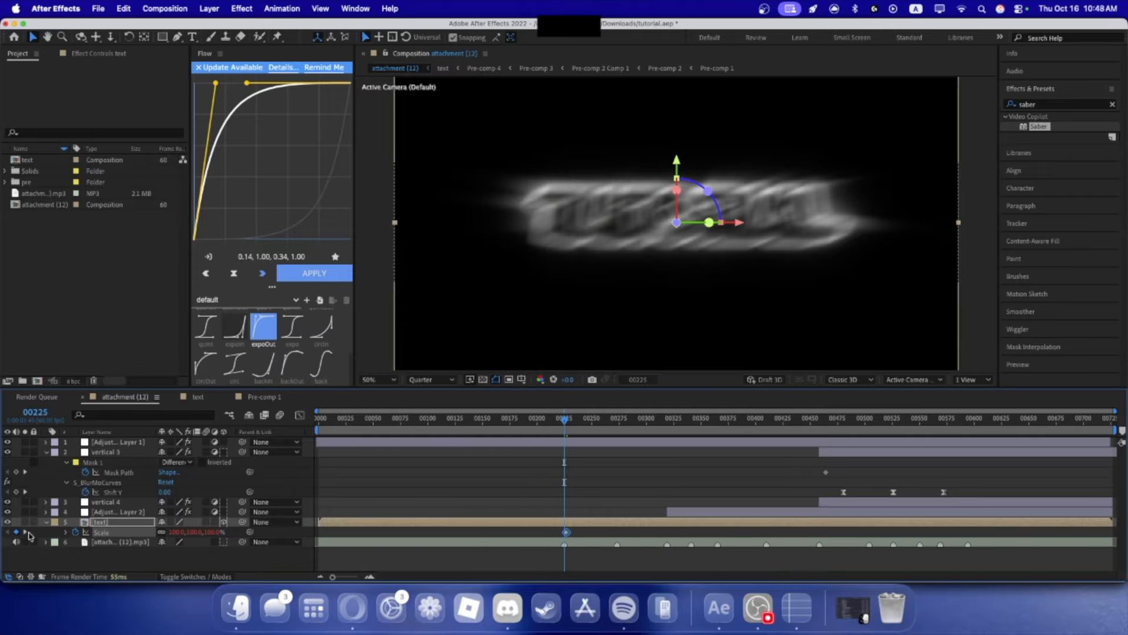
pyautogui.click(177, 532)
pyautogui.write('00')
pyautogui.press('Return')
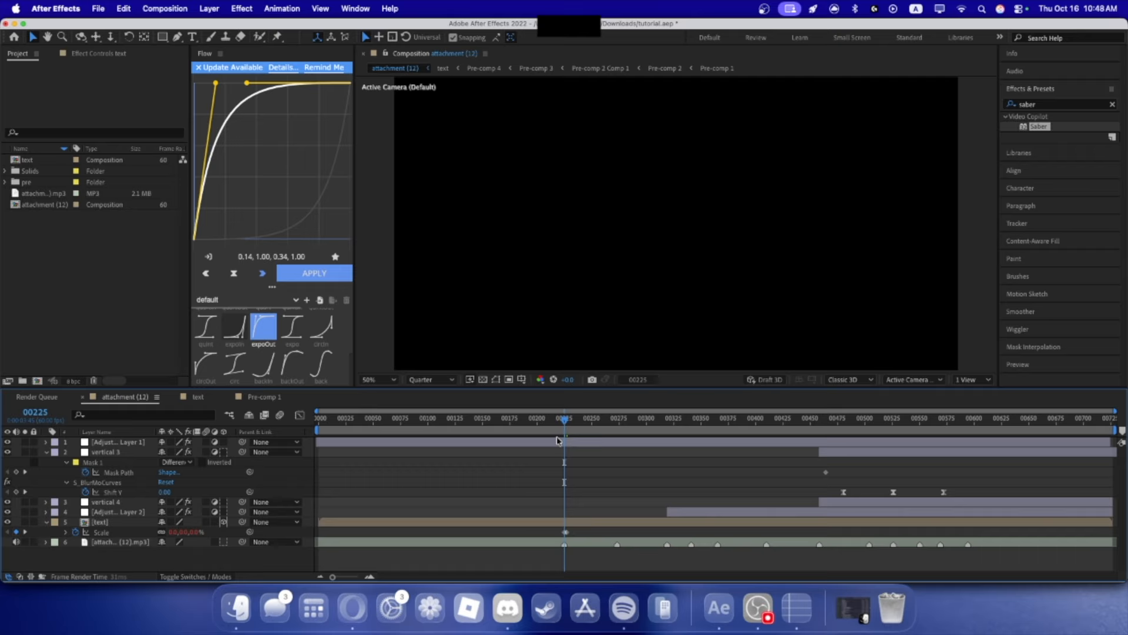
# - Lower the amp value in the text layer's Scale expression and preview the bounce from frame 224
pyautogui.press('space')
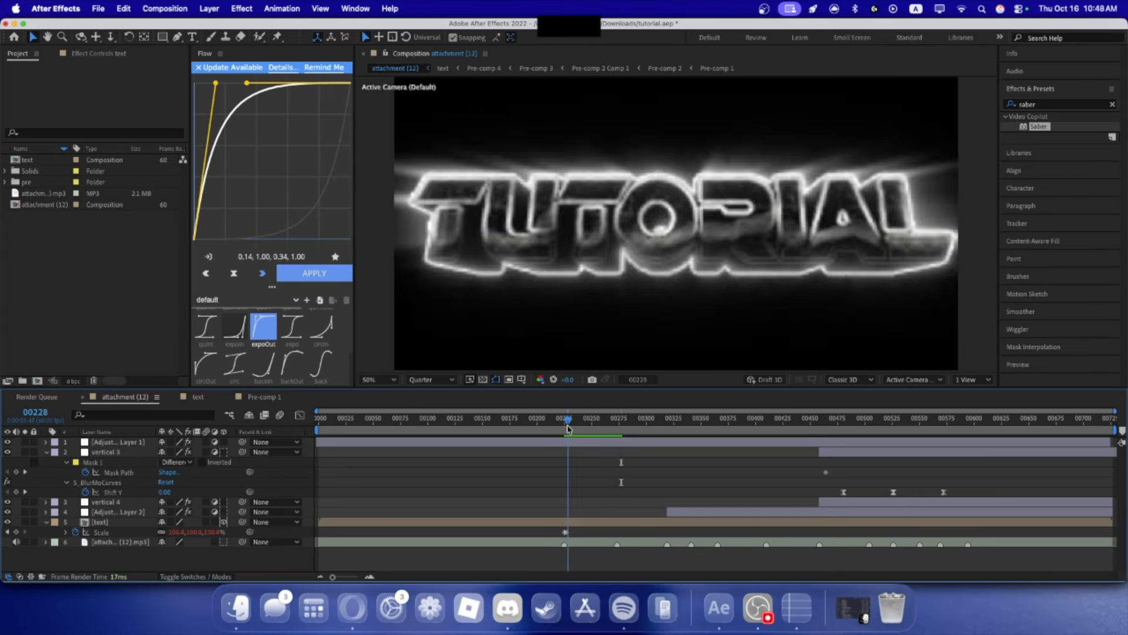
pyautogui.click(67, 532)
pyautogui.click(354, 553)
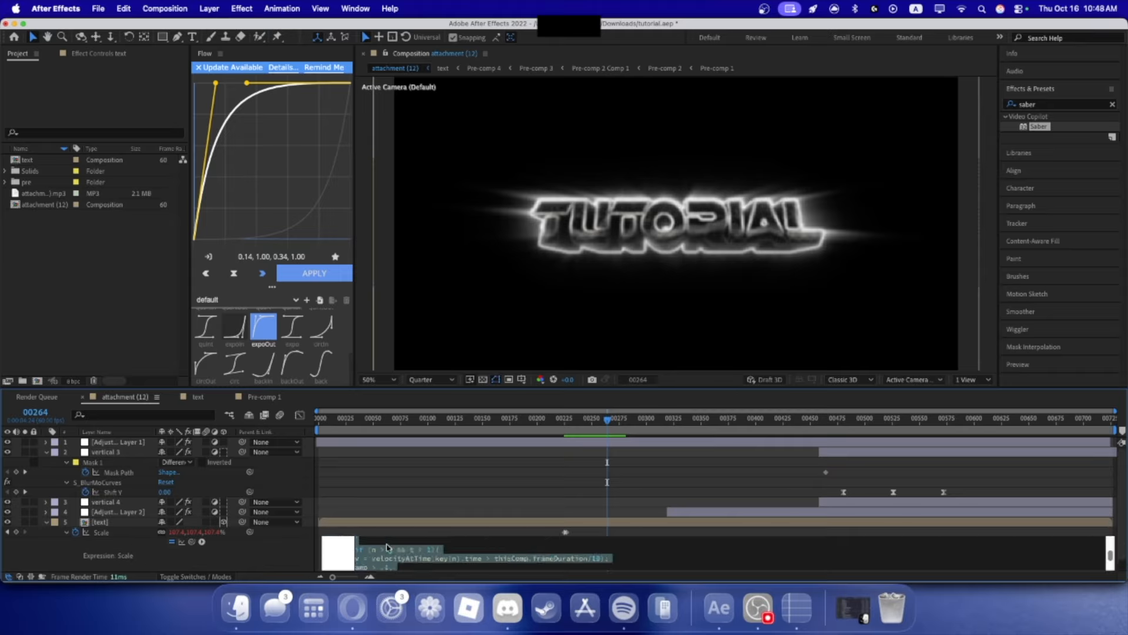
pyautogui.scroll(3, 387, 549)
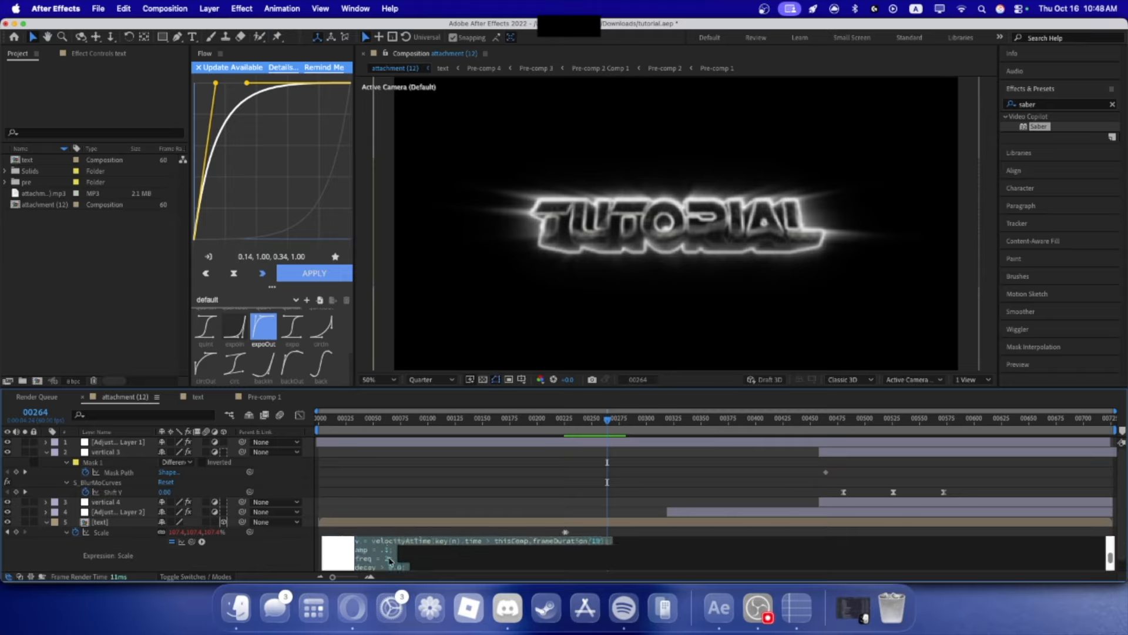
pyautogui.click(389, 552)
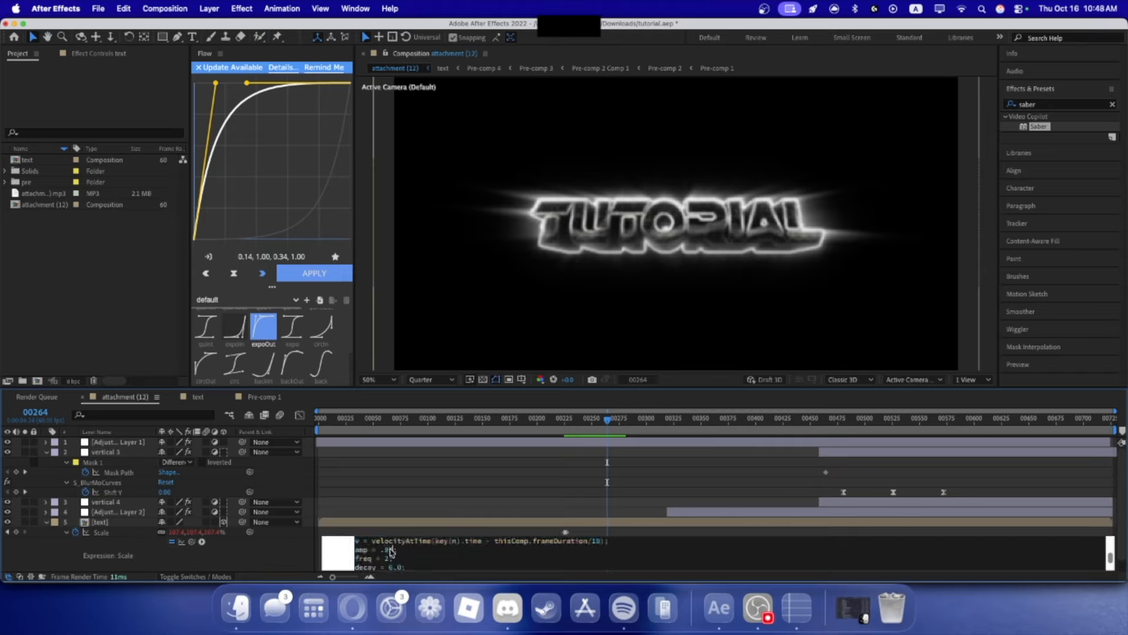
pyautogui.press('Return')
pyautogui.click(564, 418)
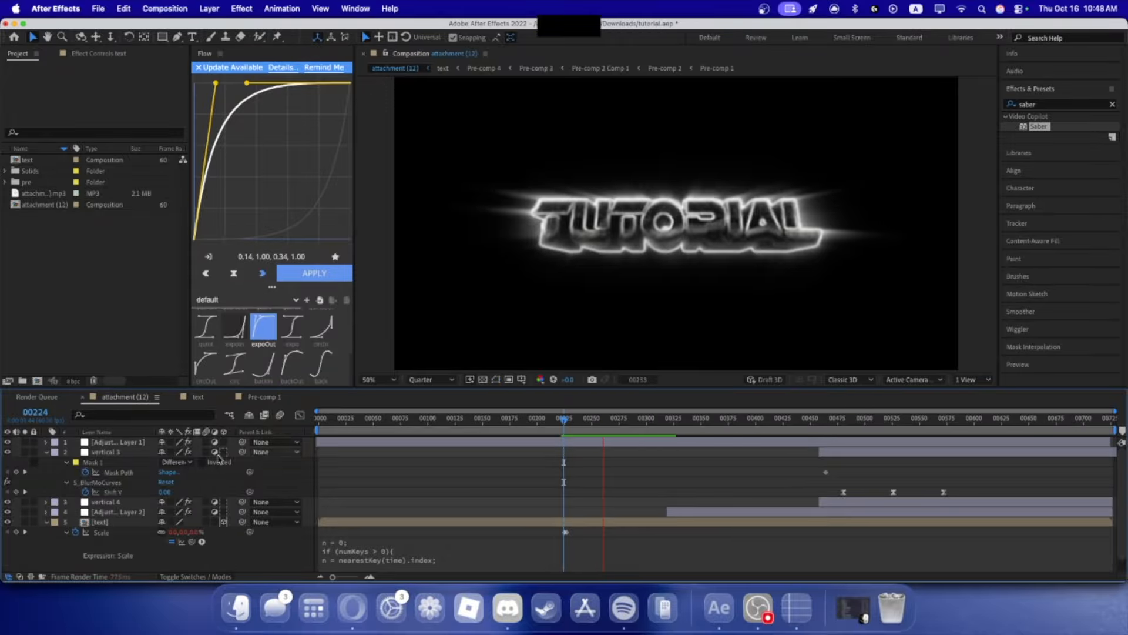
pyautogui.press('space')
pyautogui.click(46, 521)
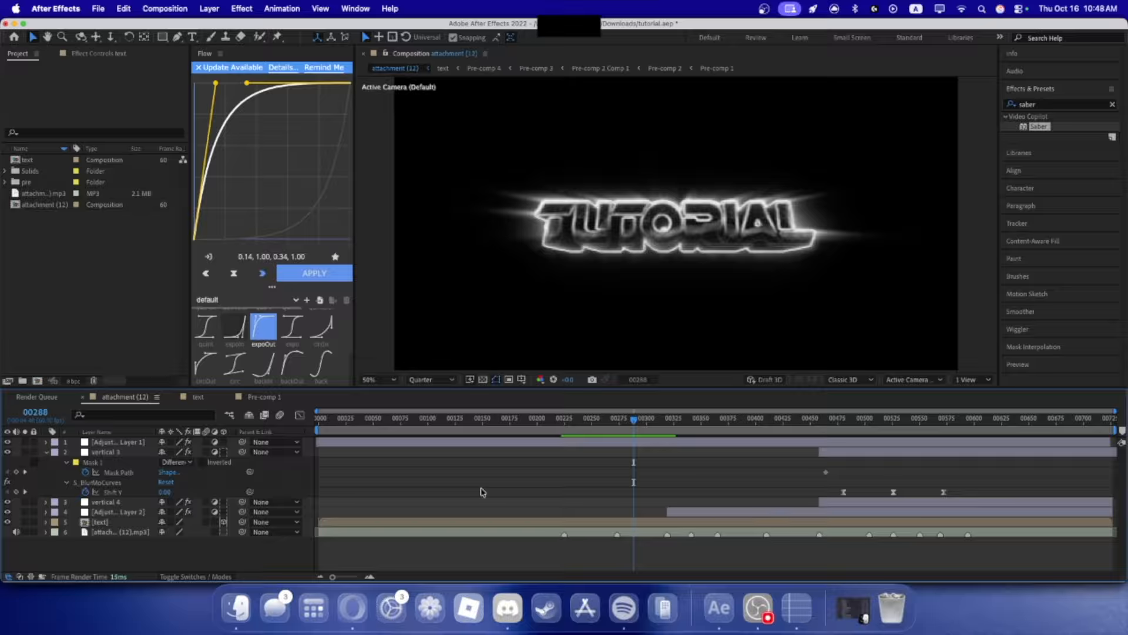
# - Add a 100% Scale keyframe on the text layer at frame 319, followed by a 50% keyframe just after it
pyautogui.press('space')
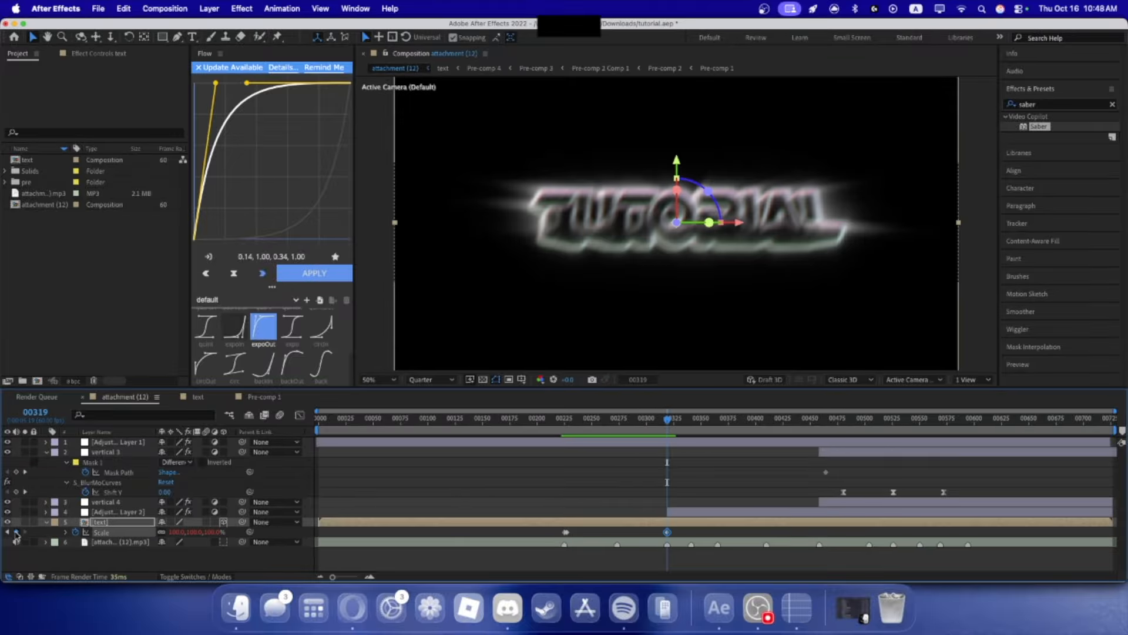
pyautogui.press('super+Right')
pyautogui.click(176, 532)
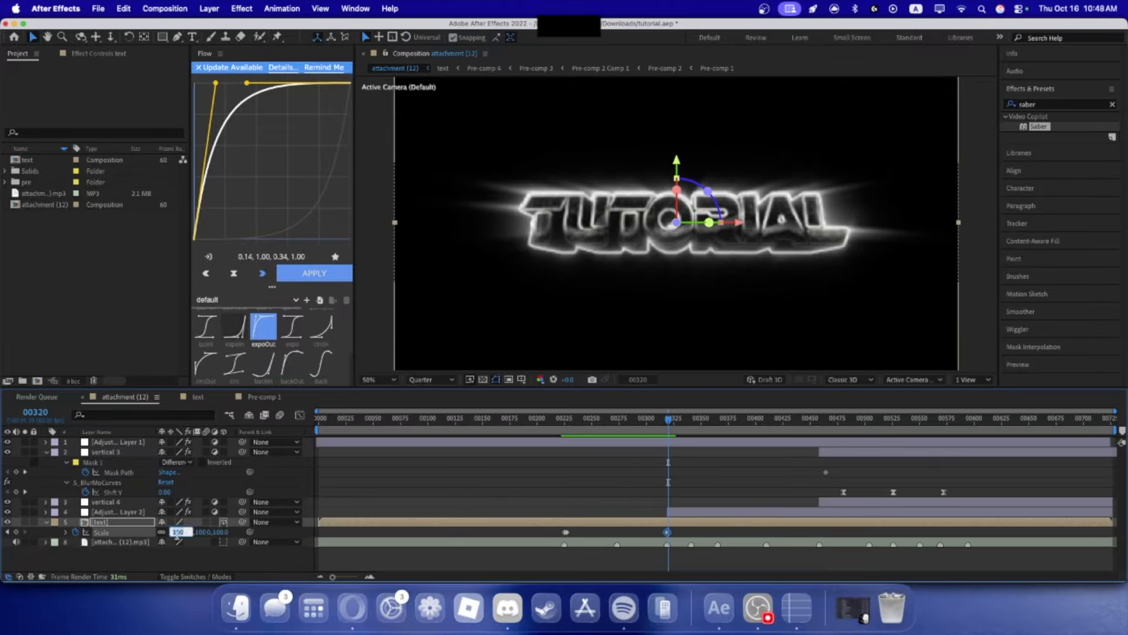
pyautogui.write('50.0,50.0,50.0')
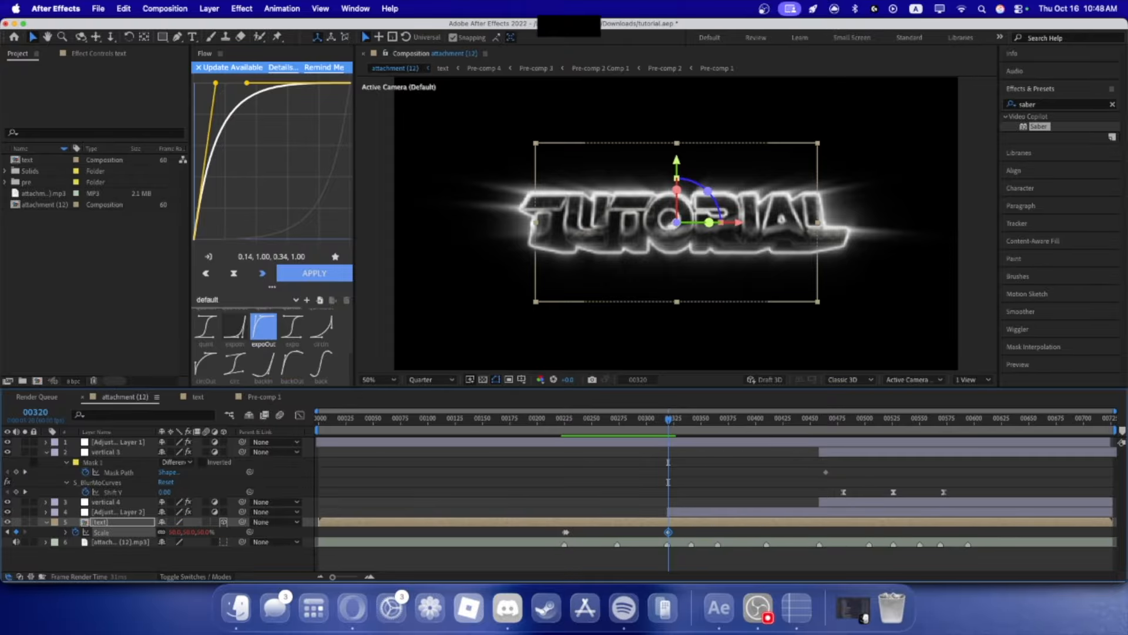
pyautogui.press('Return')
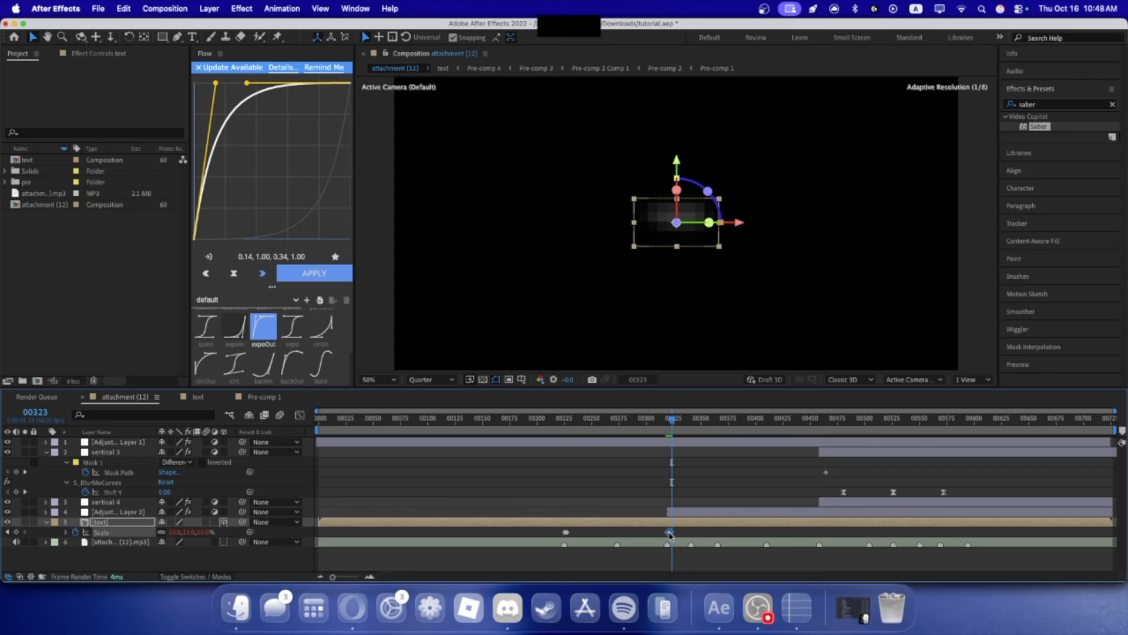
# - Move the text layer's 50% Scale keyframe to frame 323 and preview the shrinking text
pyautogui.click(670, 425)
pyautogui.moveTo(670, 424); pyautogui.dragTo(674, 426)
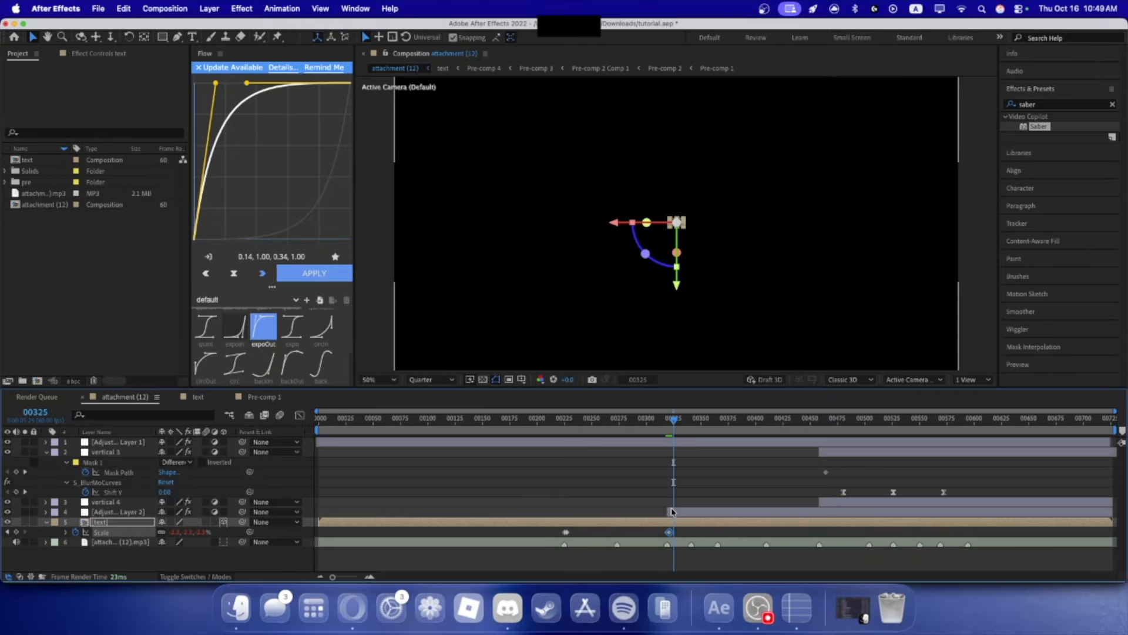
pyautogui.moveTo(670, 533); pyautogui.dragTo(673, 534)
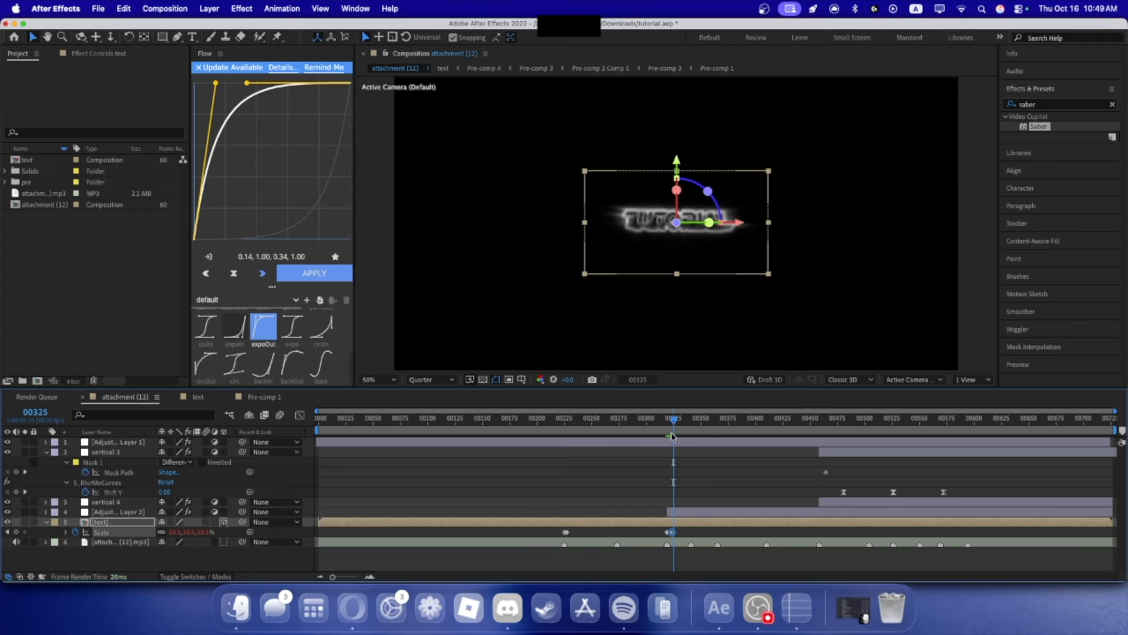
pyautogui.moveTo(672, 426); pyautogui.dragTo(670, 427)
pyautogui.press('space')
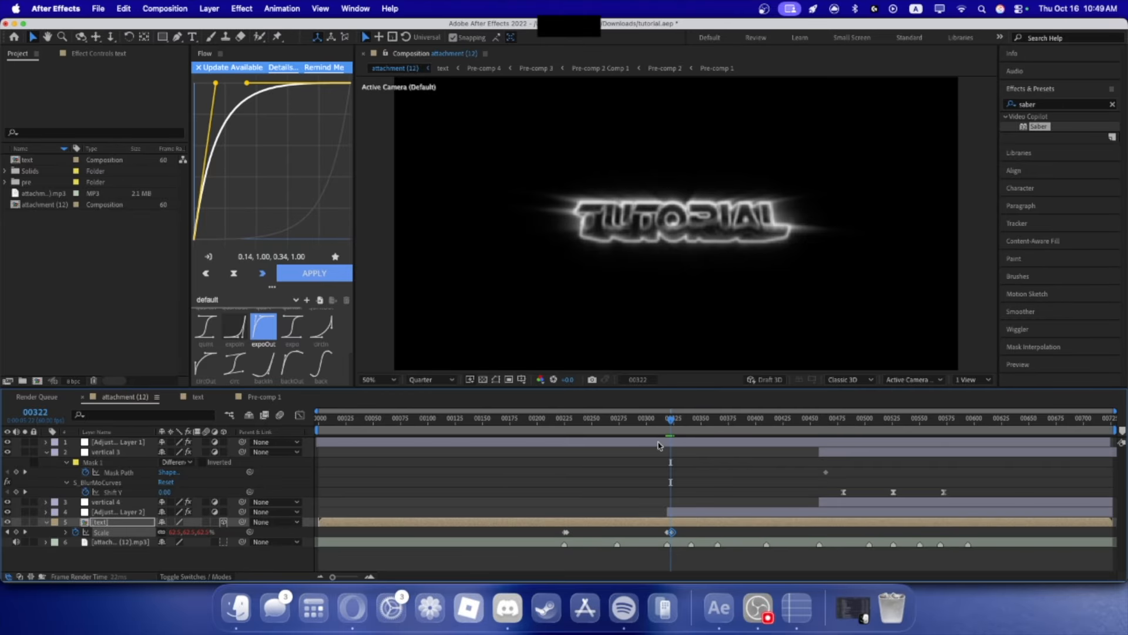
pyautogui.press('space')
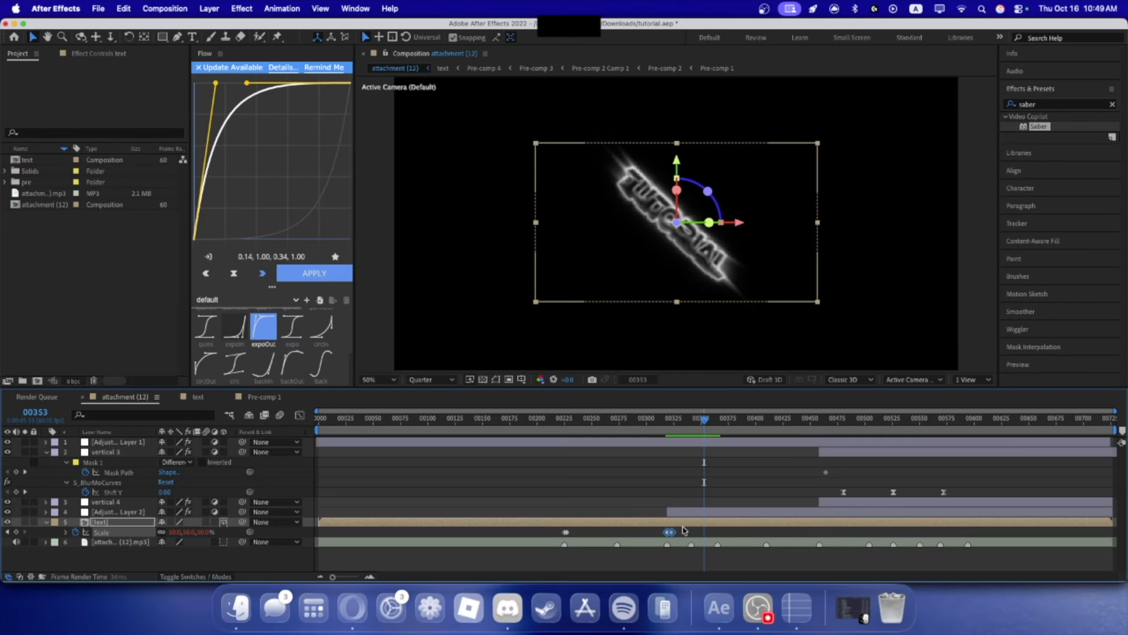
# - Copy the text layer's 50% Scale keyframe to frame 341 and return to frame 319 to check the motion
pyautogui.click(676, 536)
pyautogui.click(668, 533)
pyautogui.press('j')
pyautogui.press('super+v')
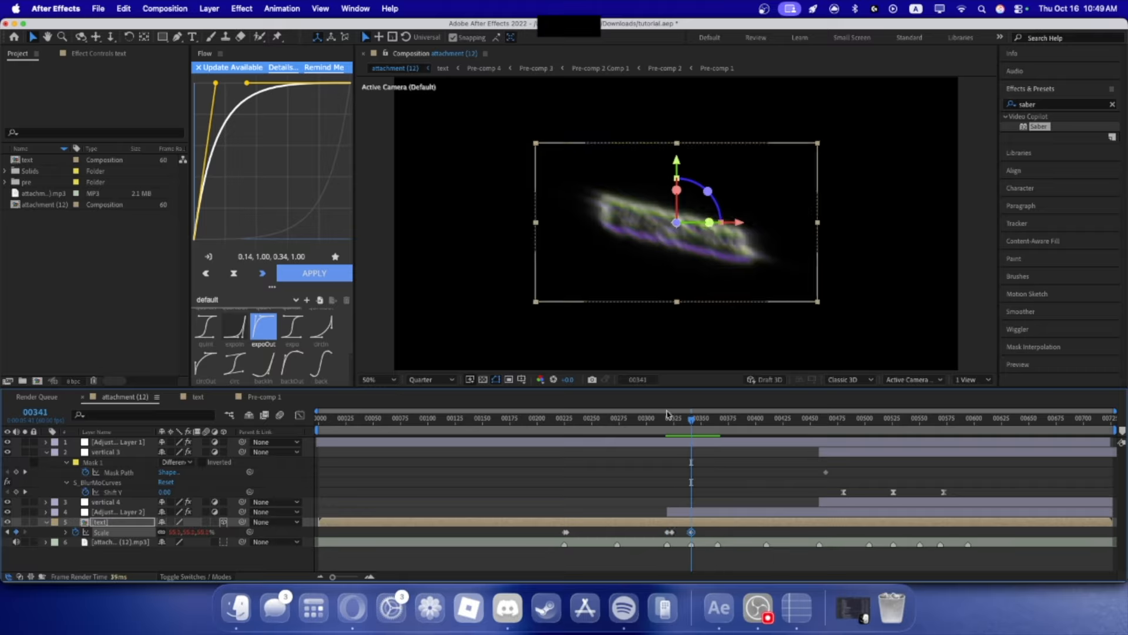
pyautogui.click(668, 417)
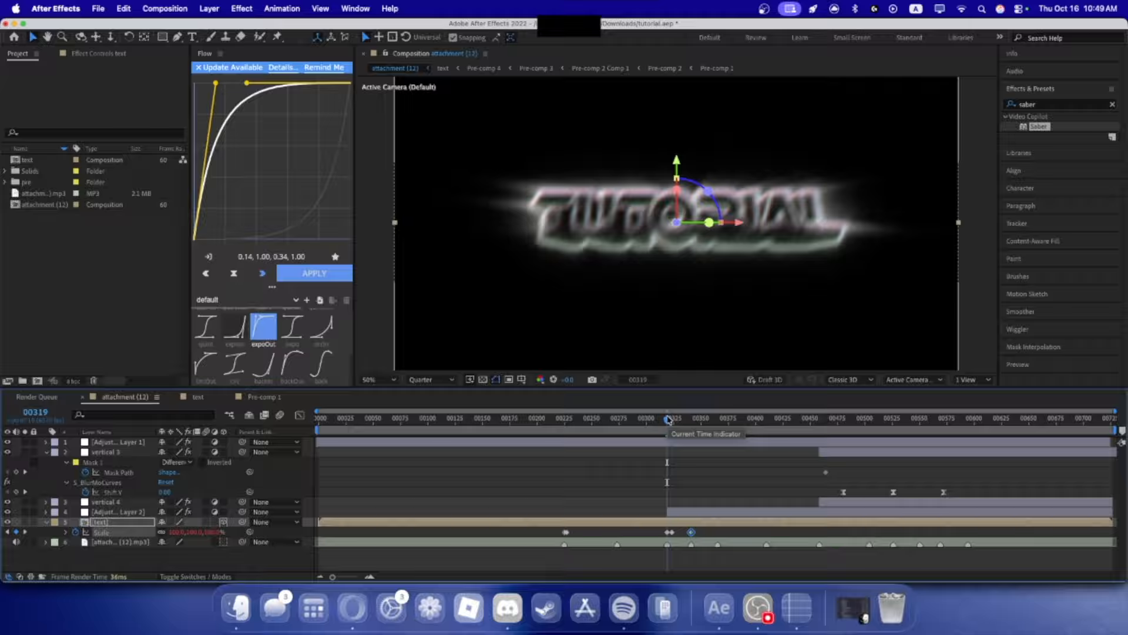
pyautogui.press('space')
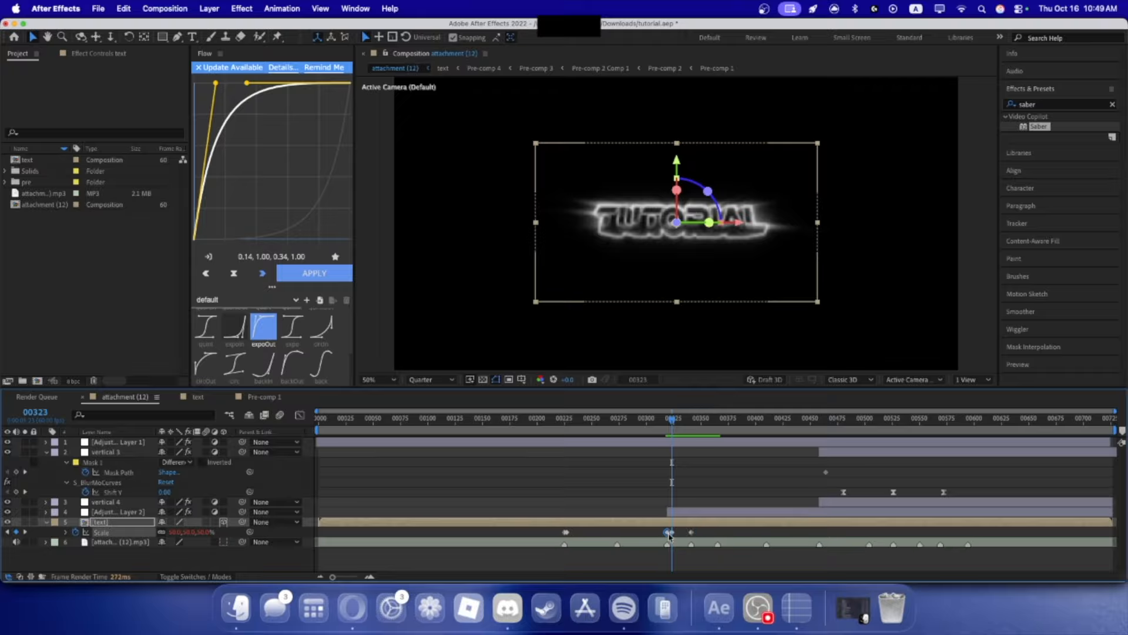
# - Copy the 100% Scale keyframe from frame 319 to frame 345 so the text layer grows back
pyautogui.press('k')
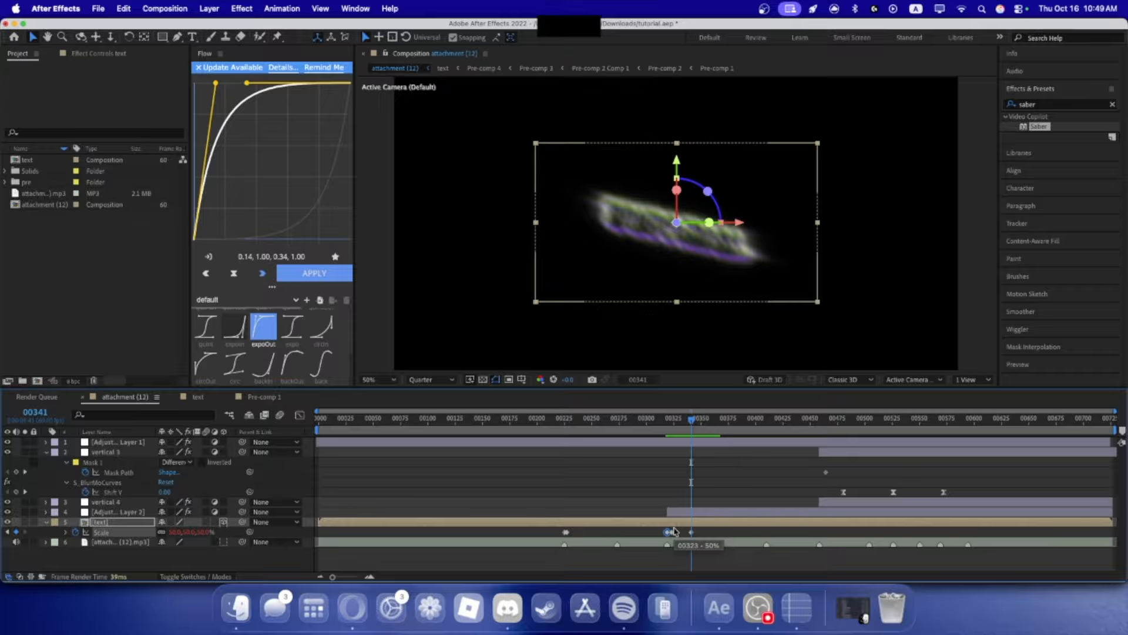
pyautogui.press('super+Right')
pyautogui.press('super+Right')
pyautogui.press('super+Right')
pyautogui.press('super+Right')
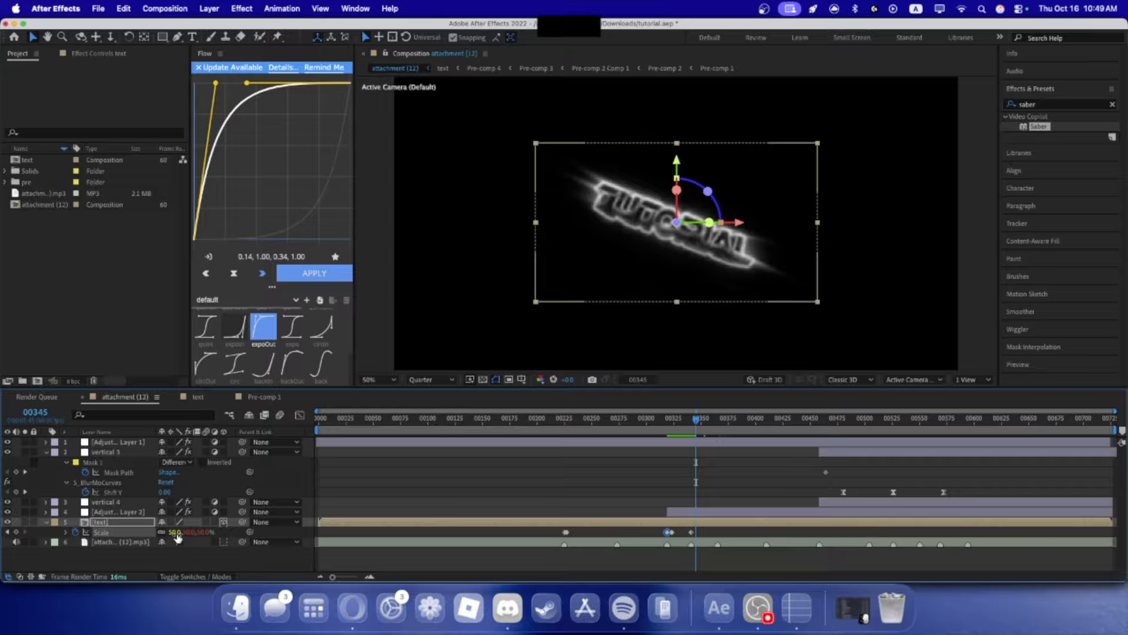
pyautogui.click(184, 557)
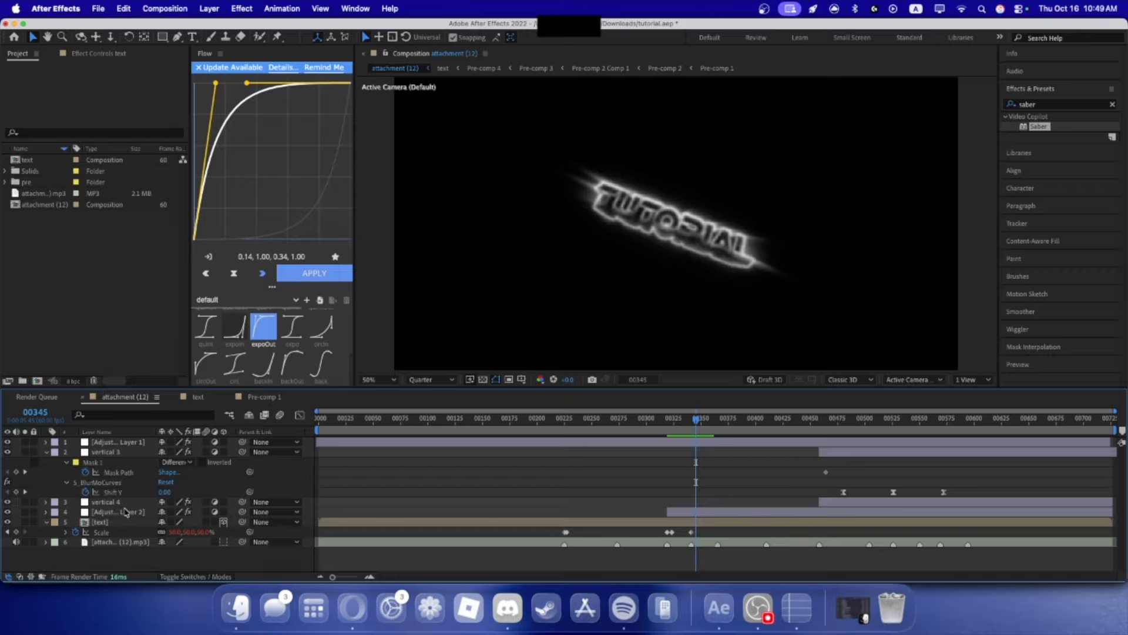
pyautogui.click(667, 532)
pyautogui.moveTo(668, 532); pyautogui.dragTo(694, 532)
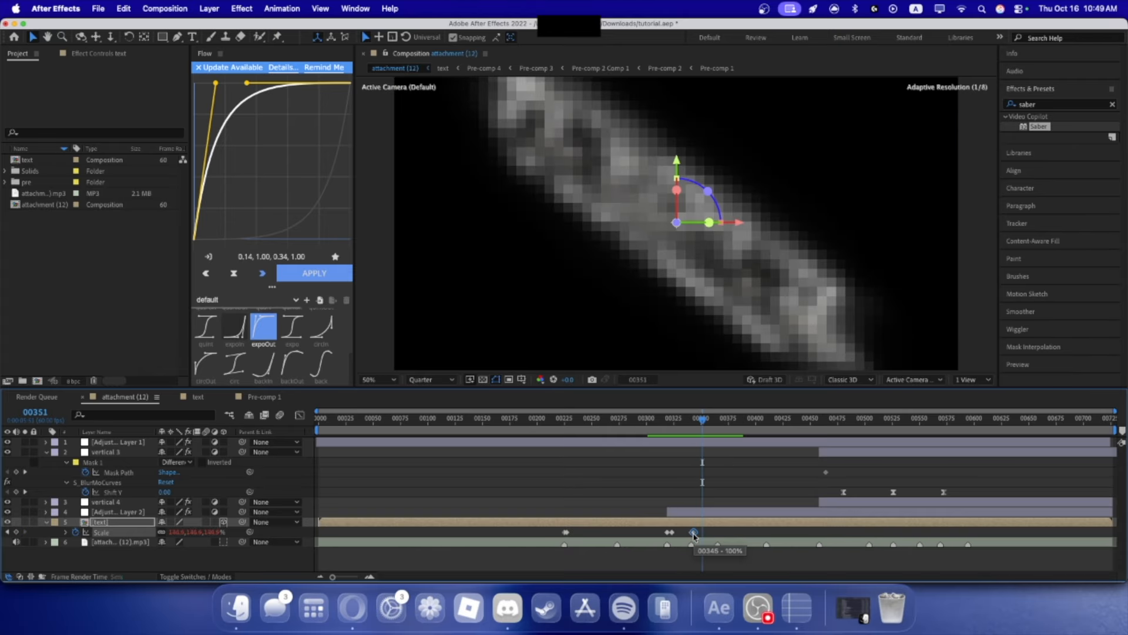
pyautogui.moveTo(693, 536); pyautogui.dragTo(694, 535)
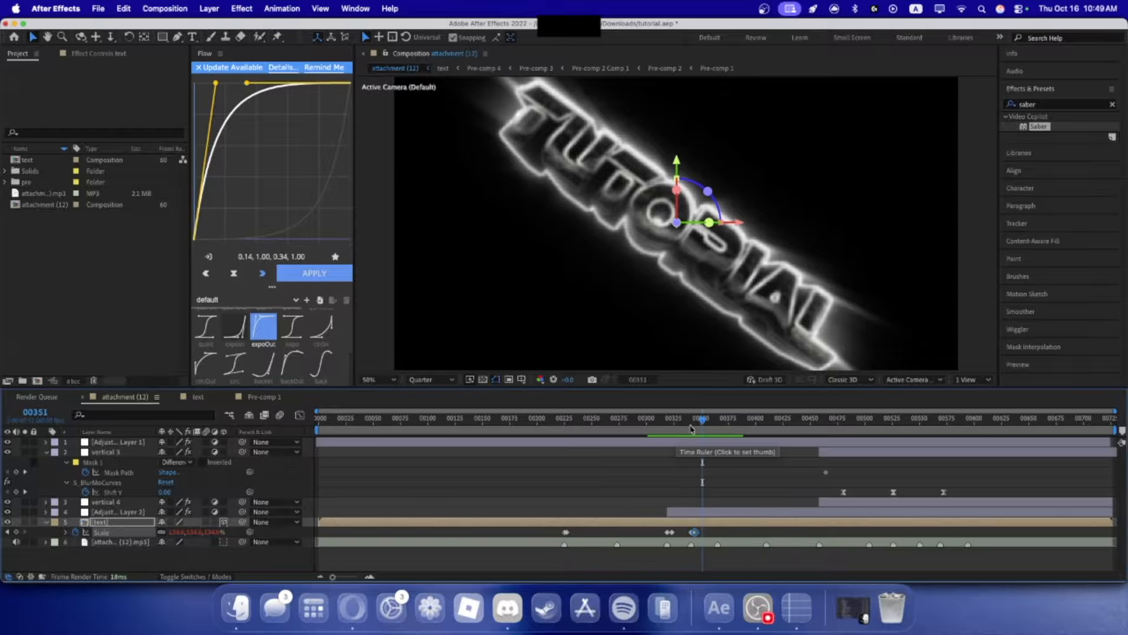
# - Preview the scale animation from frame 323 and save the project
pyautogui.click(690, 421)
pyautogui.click(673, 431)
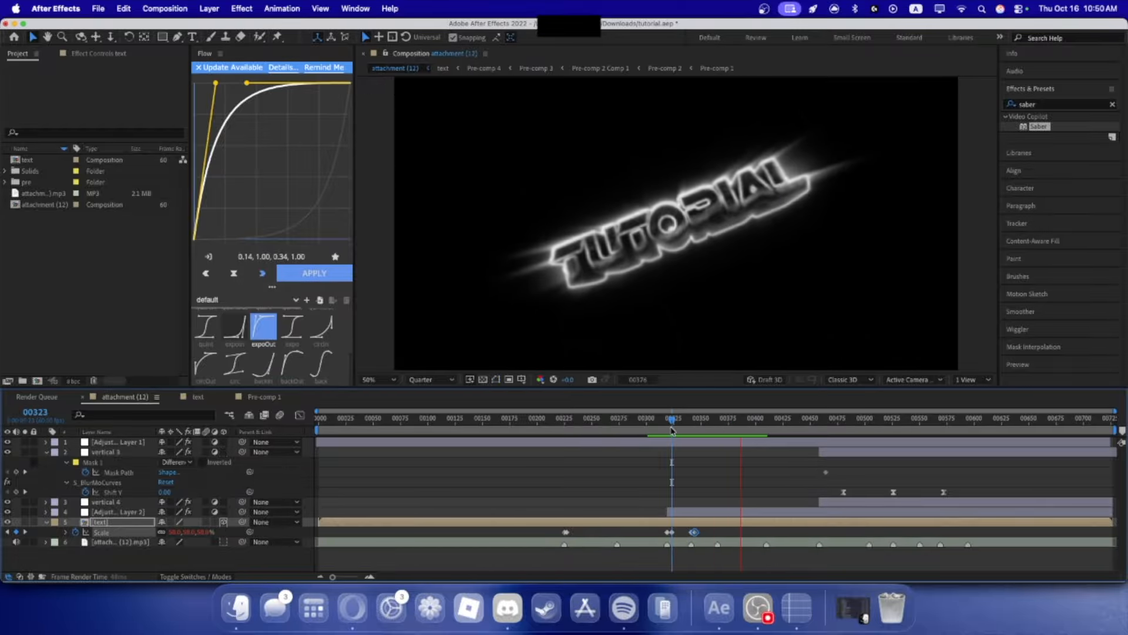
pyautogui.press('super+s')
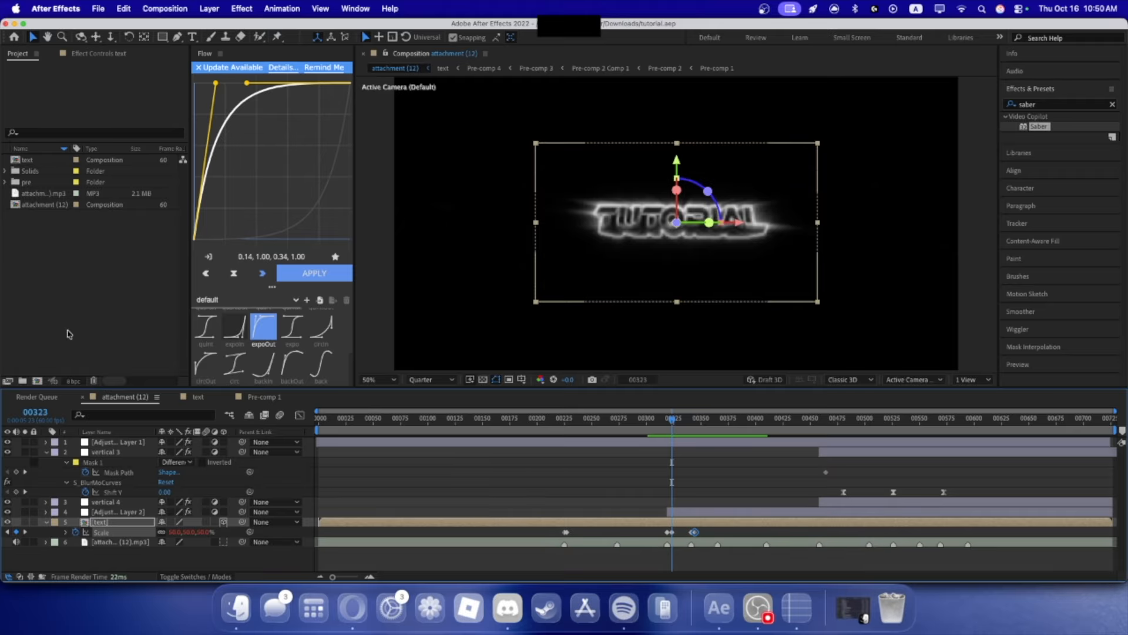
# - Create a new 1920 x 1080, 60 fps composition named bg
pyautogui.click(39, 382)
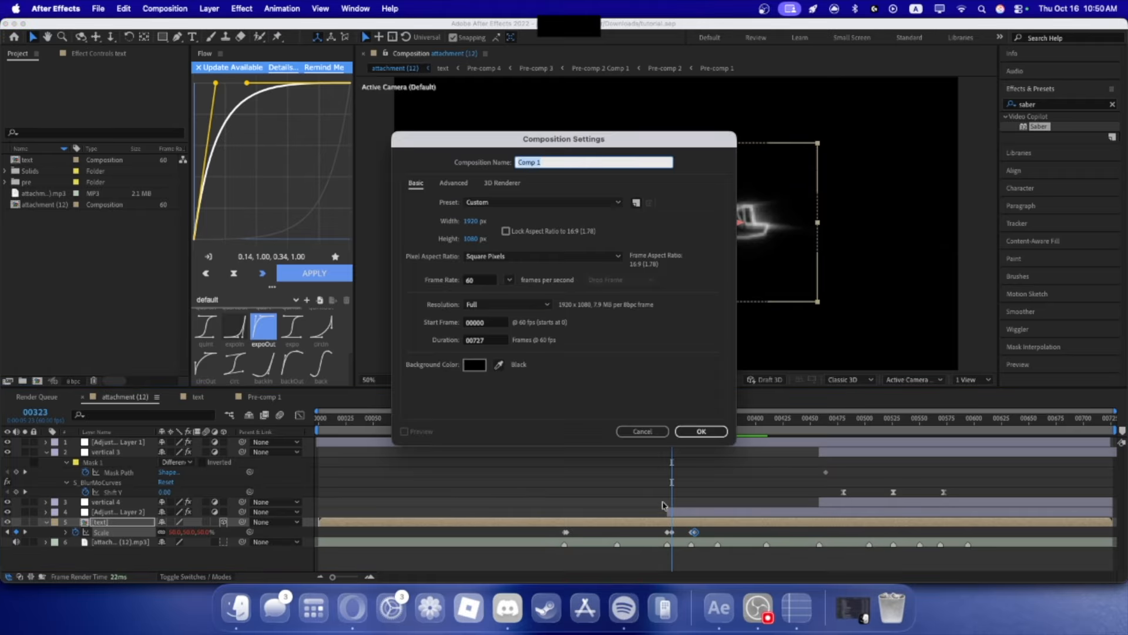
pyautogui.click(702, 431)
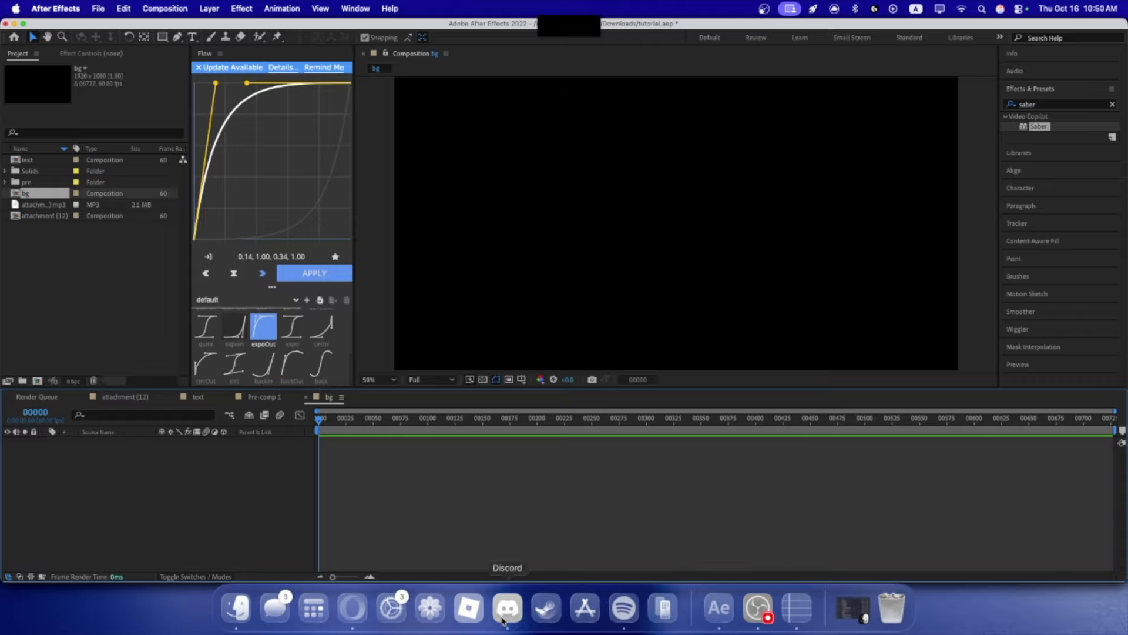
# - Switch to the Opera browser and search Google Images for optical flares in a new tab
pyautogui.click(352, 609)
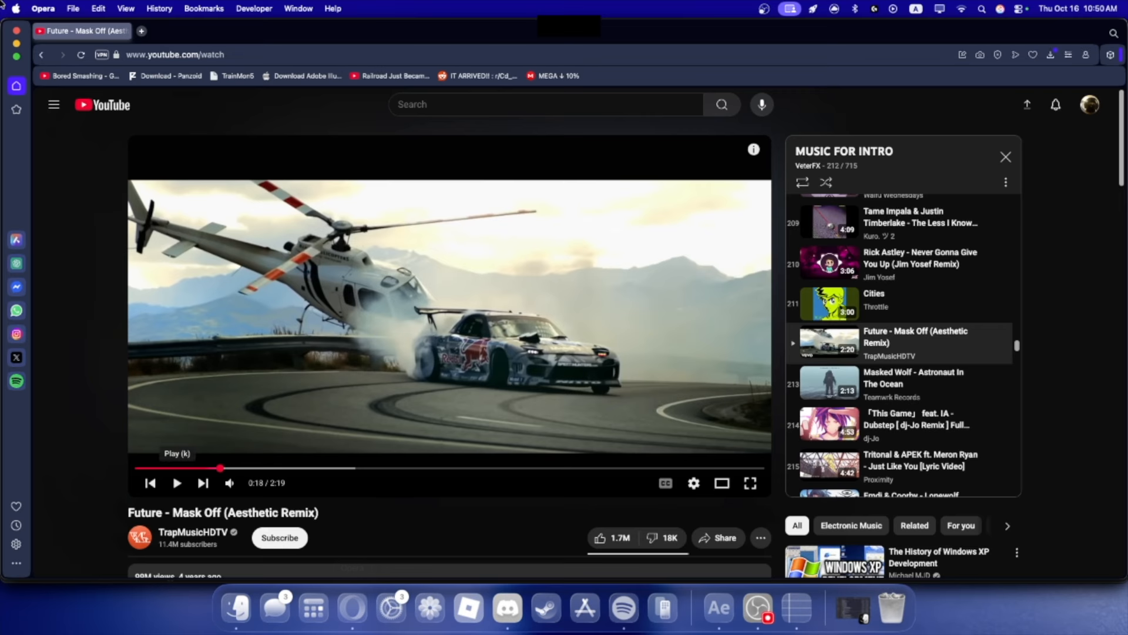
pyautogui.click(141, 31)
pyautogui.write('optica')
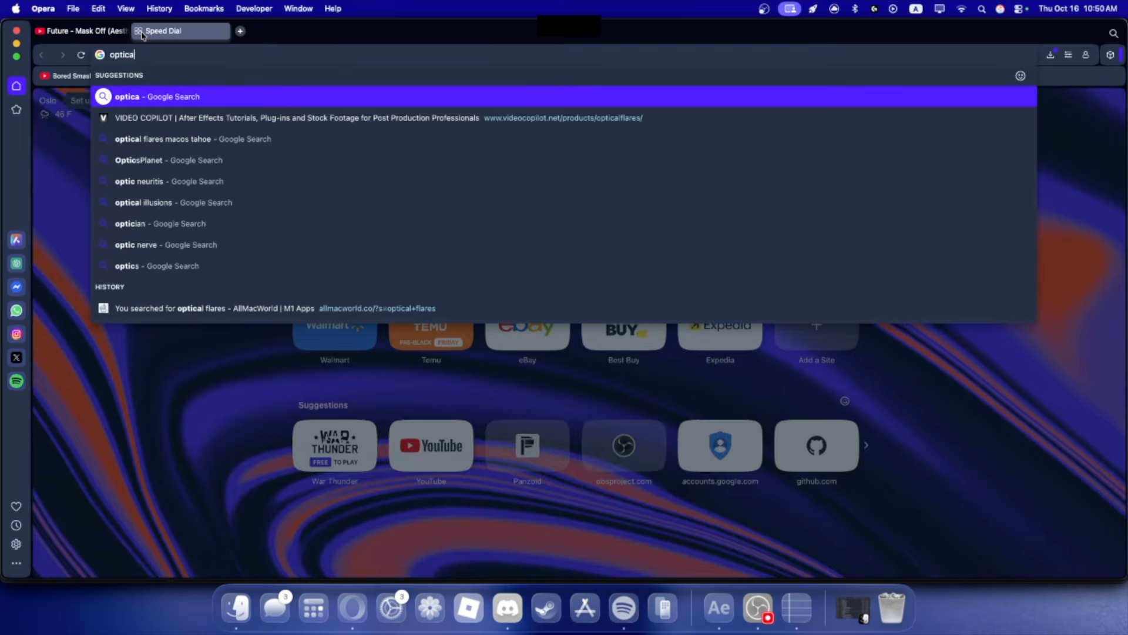
pyautogui.write('l flares')
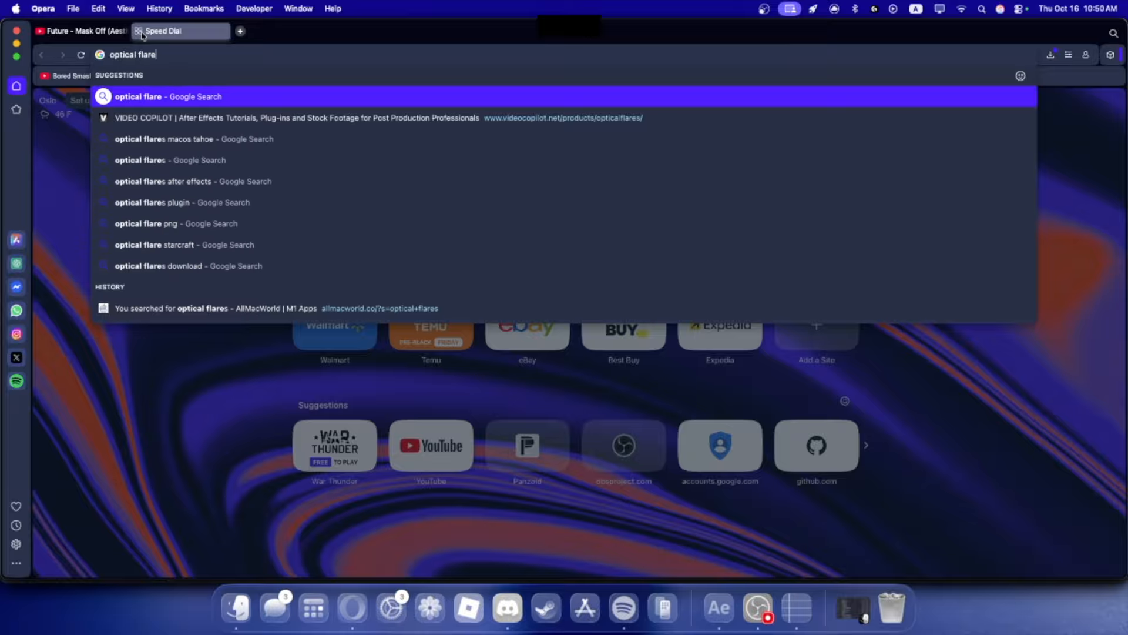
pyautogui.press('Return')
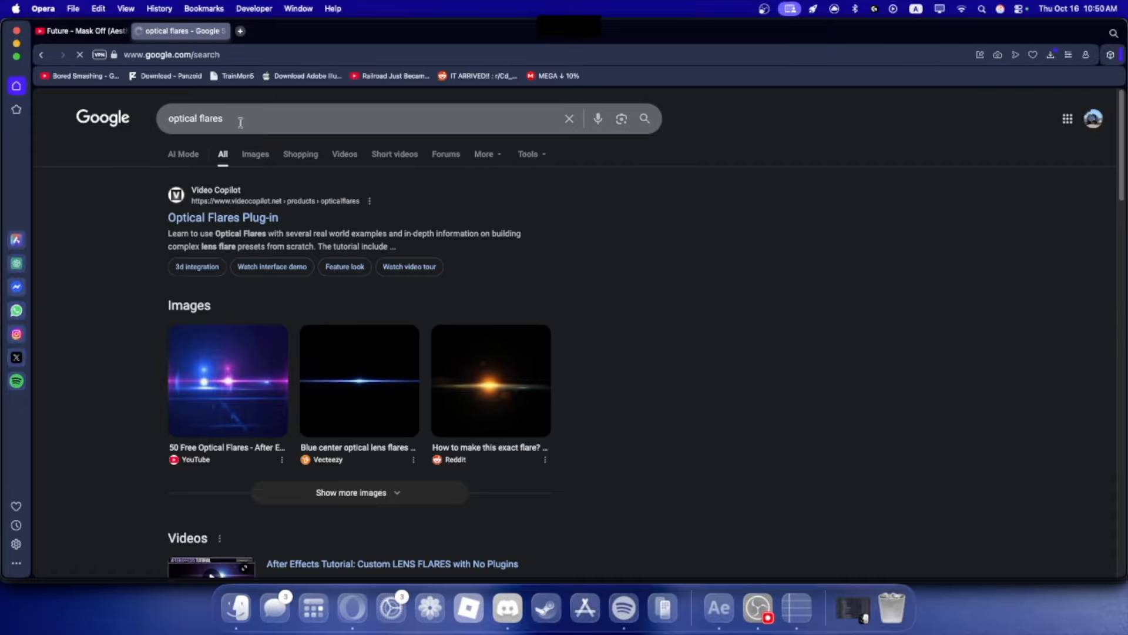
pyautogui.click(255, 154)
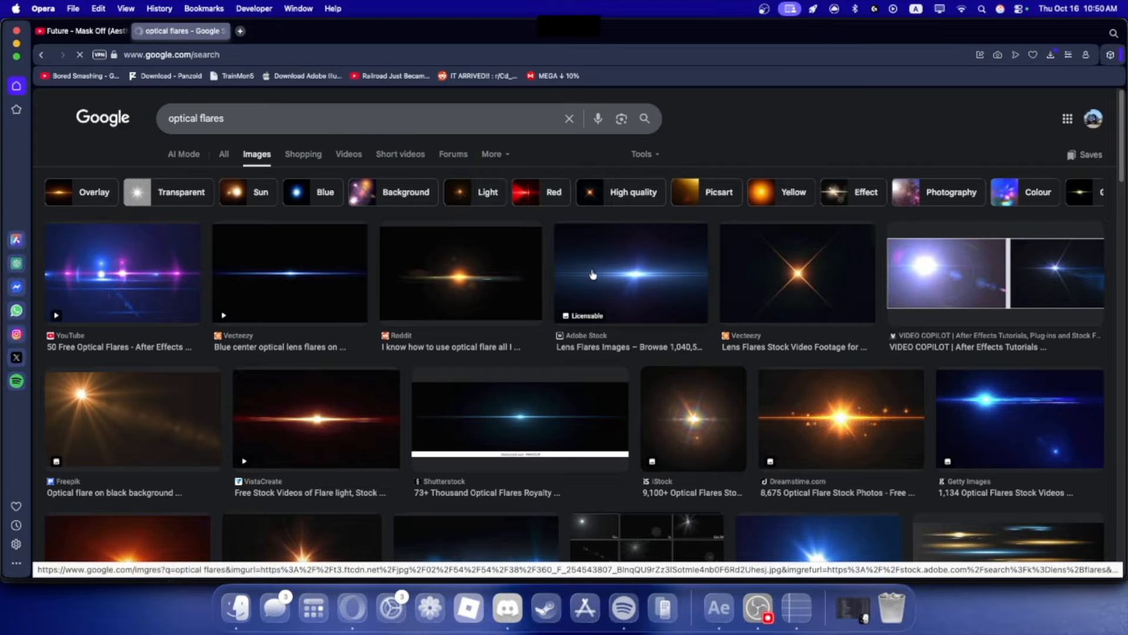
# - Browse the optical flare images and pick the red-orange glow with rays rising from its bottom centre
pyautogui.scroll(-5, 748, 231)
pyautogui.scroll(-6, 748, 231)
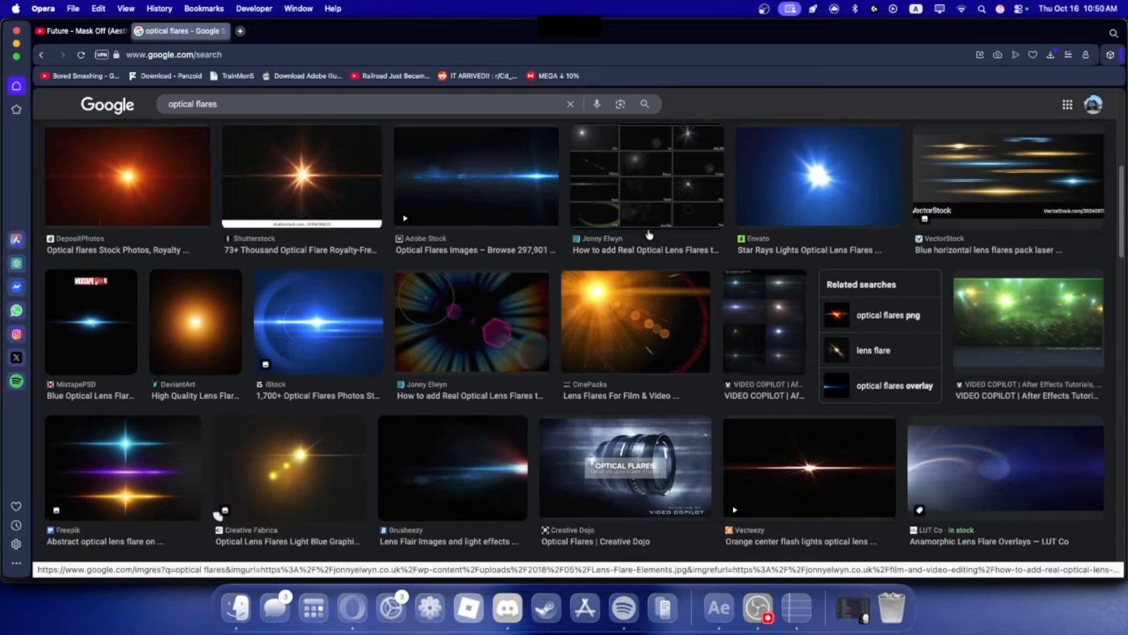
pyautogui.scroll(-10, 650, 233)
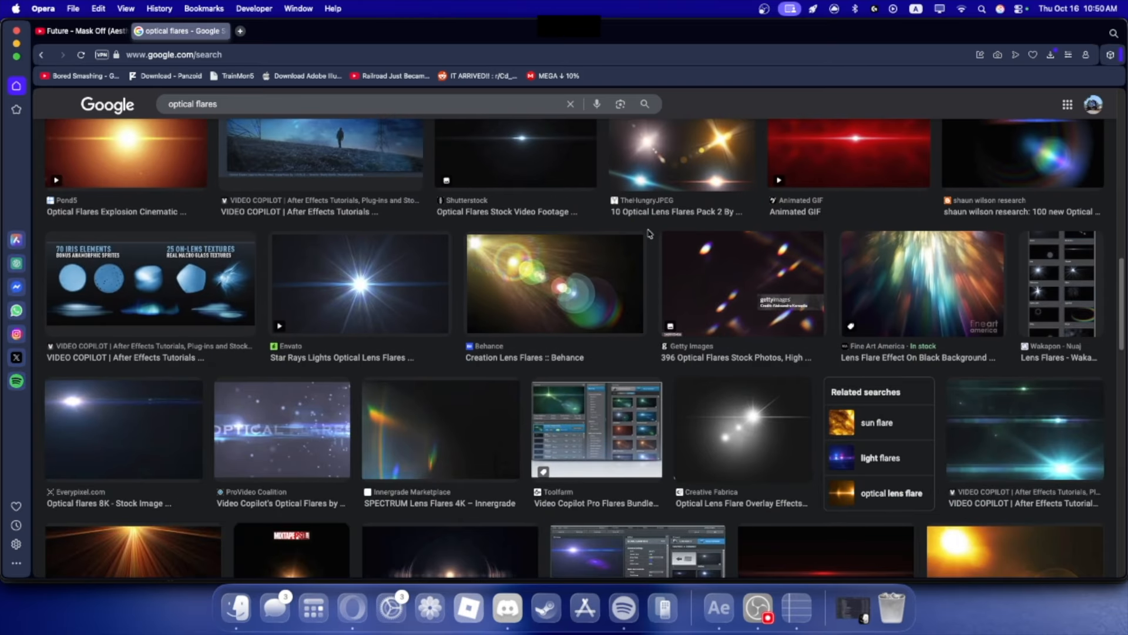
pyautogui.scroll(-10, 556, 259)
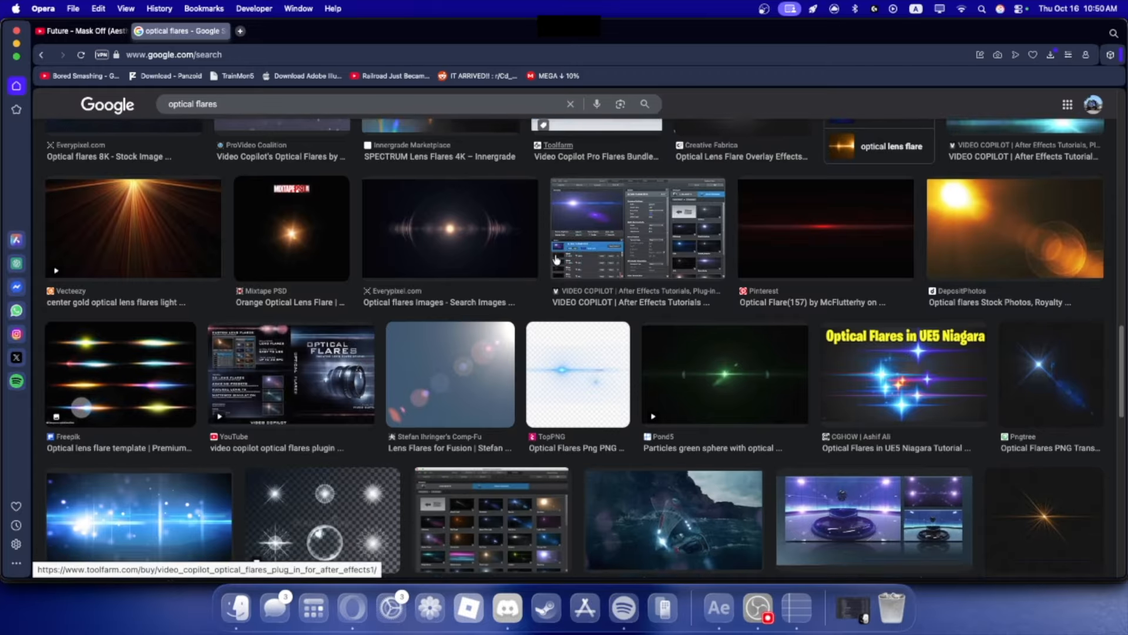
pyautogui.scroll(-7, 556, 258)
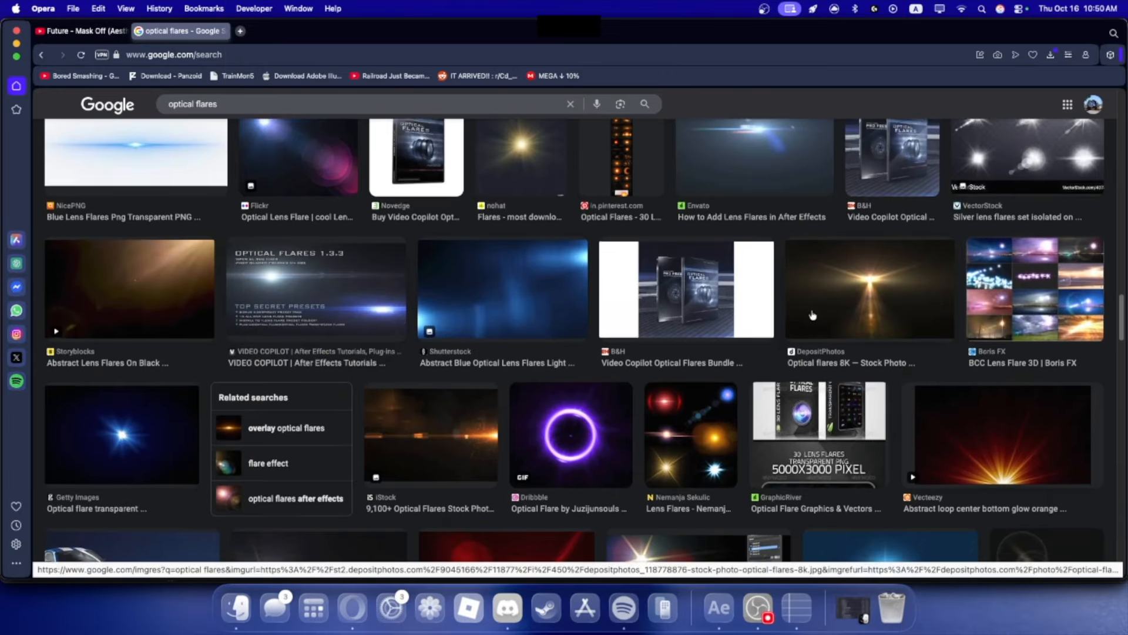
pyautogui.click(999, 438)
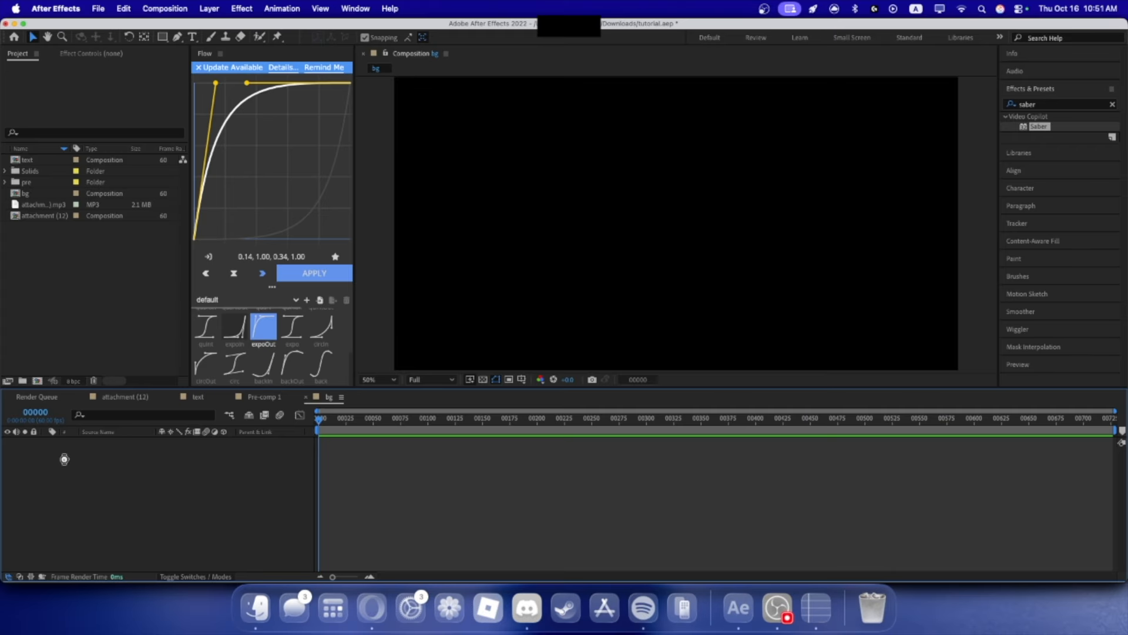
# - In After Effects, rename the glow image layer in the bg composition to flare and scale it to 51%
pyautogui.rightClick(104, 442)
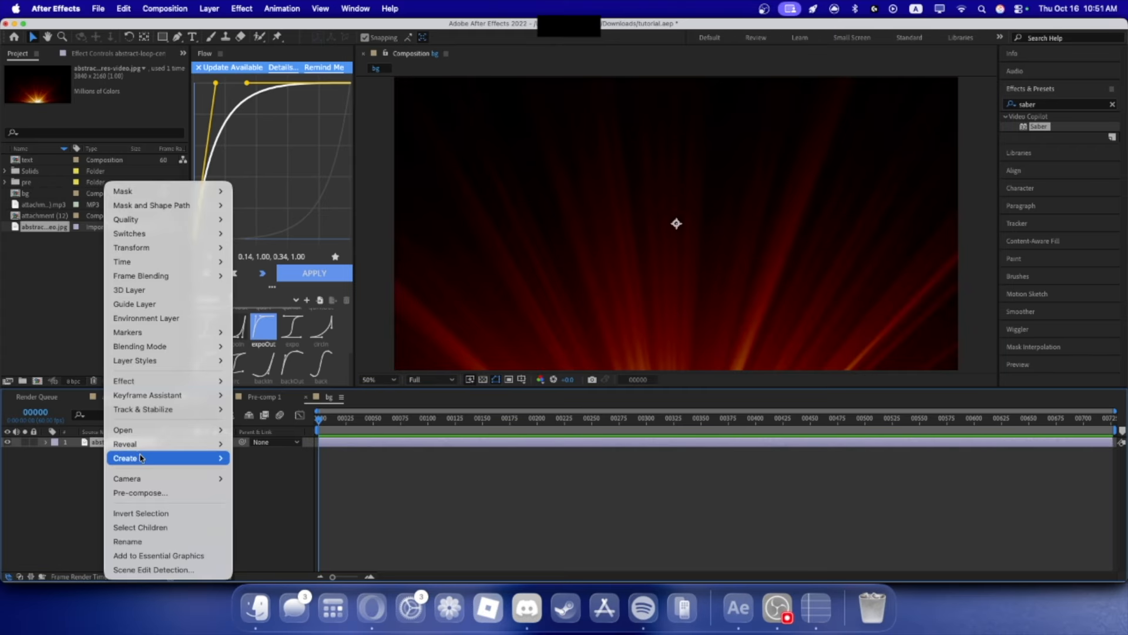
pyautogui.click(146, 540)
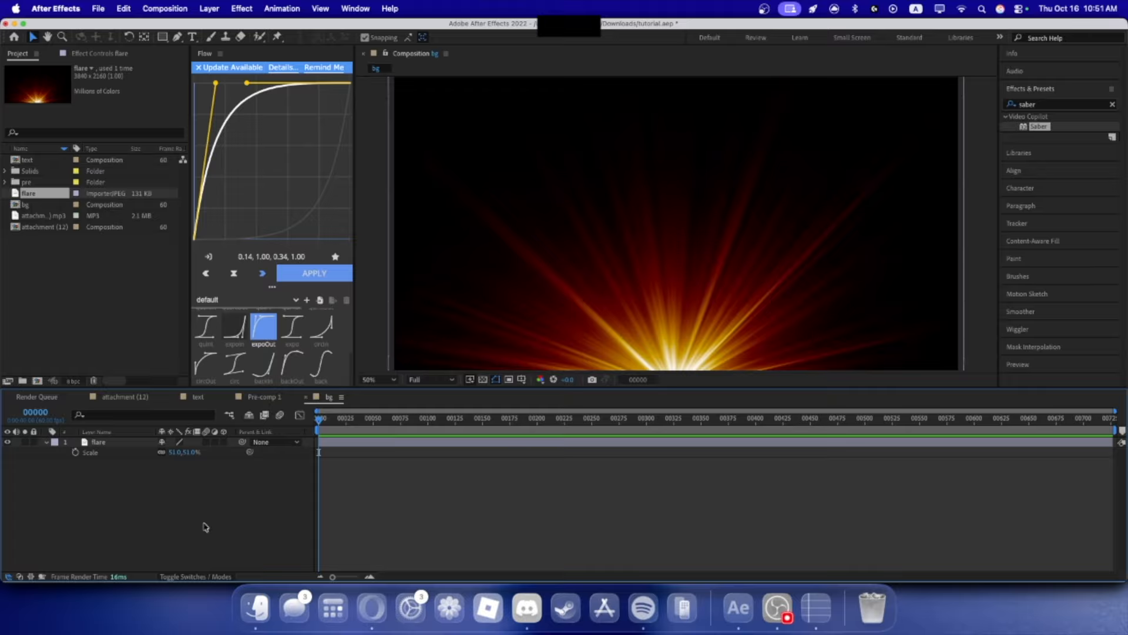
# - Set the flare layer's blending mode to Add
pyautogui.click(189, 574)
pyautogui.click(186, 442)
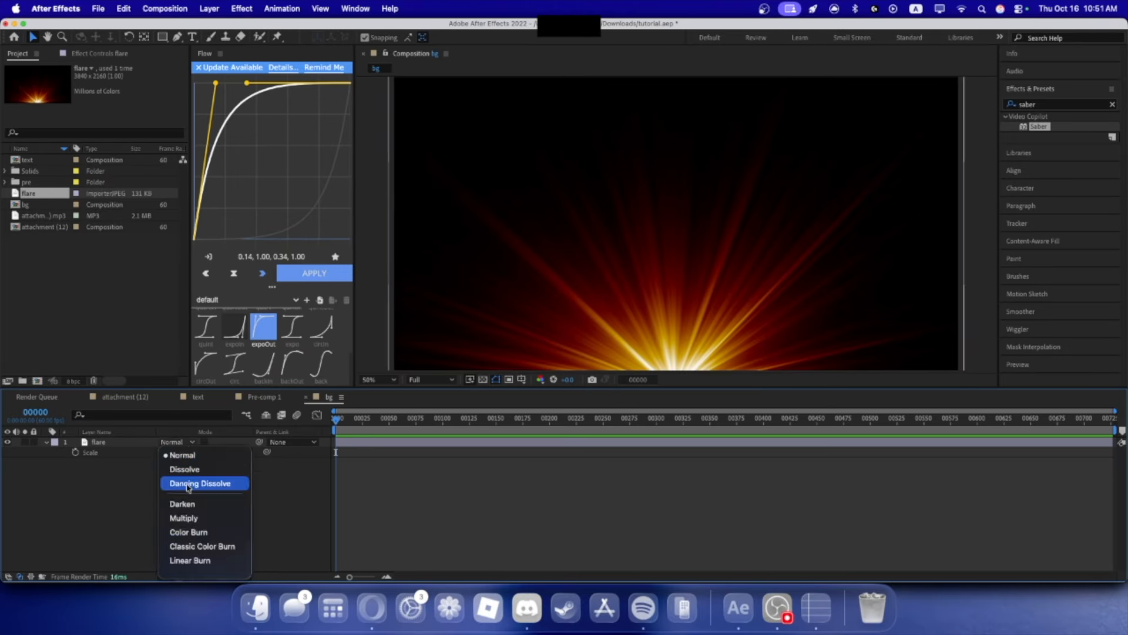
pyautogui.click(176, 426)
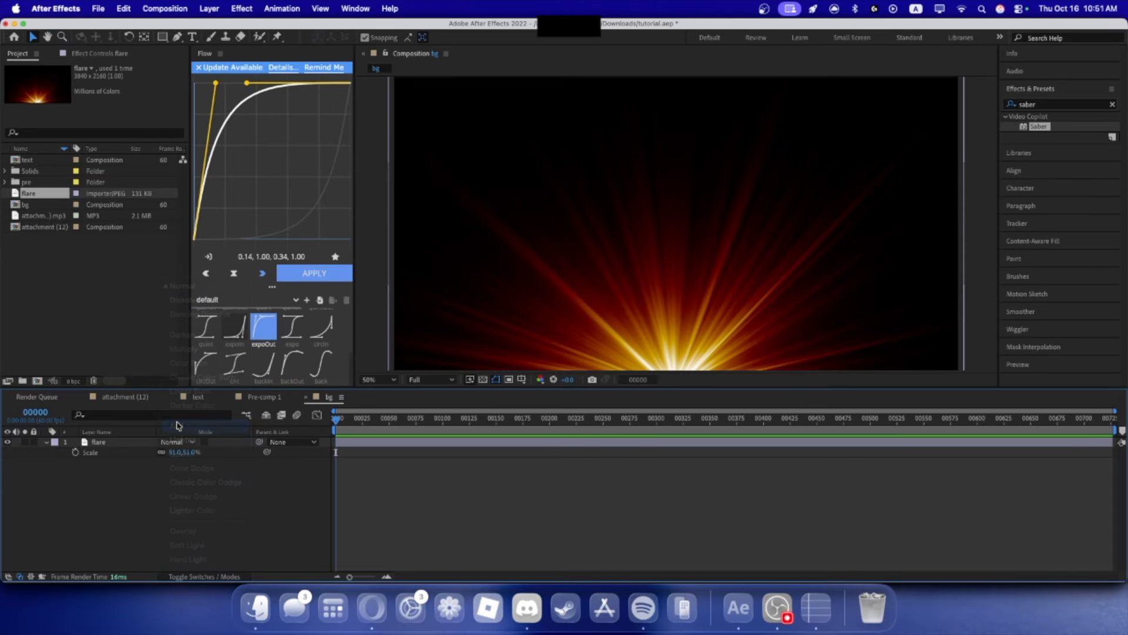
# - Apply Hue/Saturation to the flare layer and set Master Saturation to -100
pyautogui.click(1113, 104)
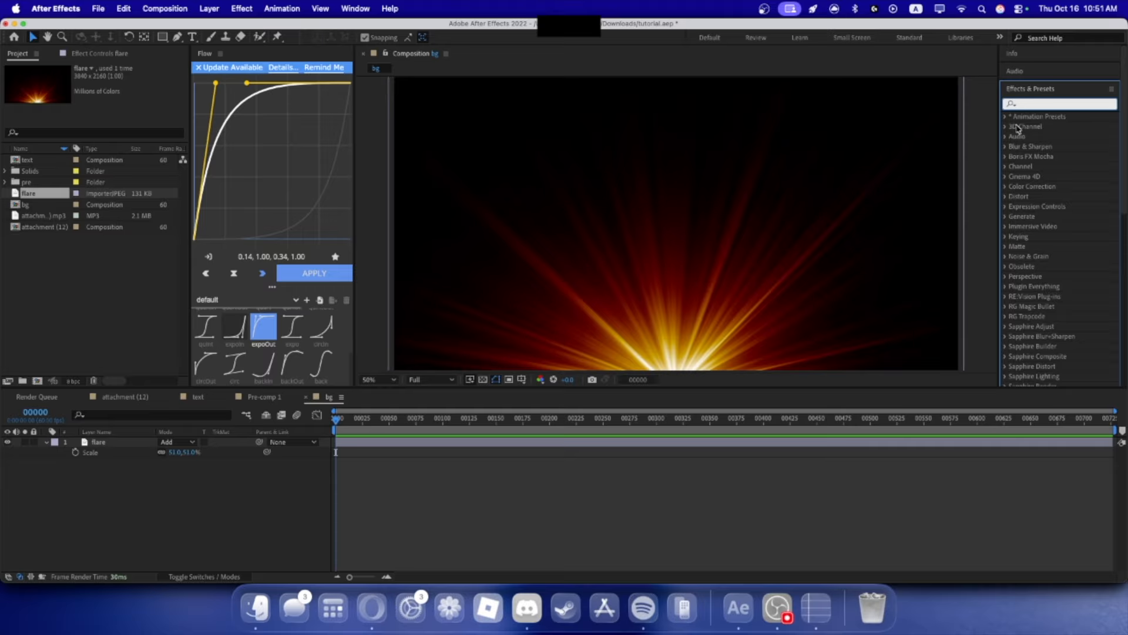
pyautogui.write('hue')
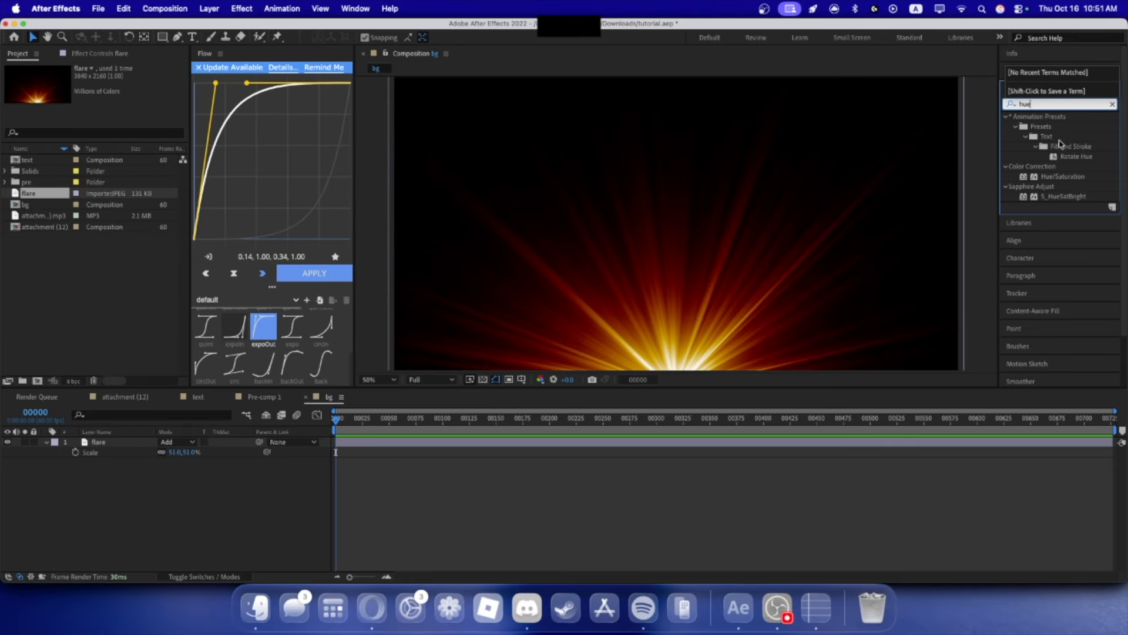
pyautogui.moveTo(1060, 180); pyautogui.dragTo(121, 445)
pyautogui.moveTo(100, 186); pyautogui.dragTo(32, 185)
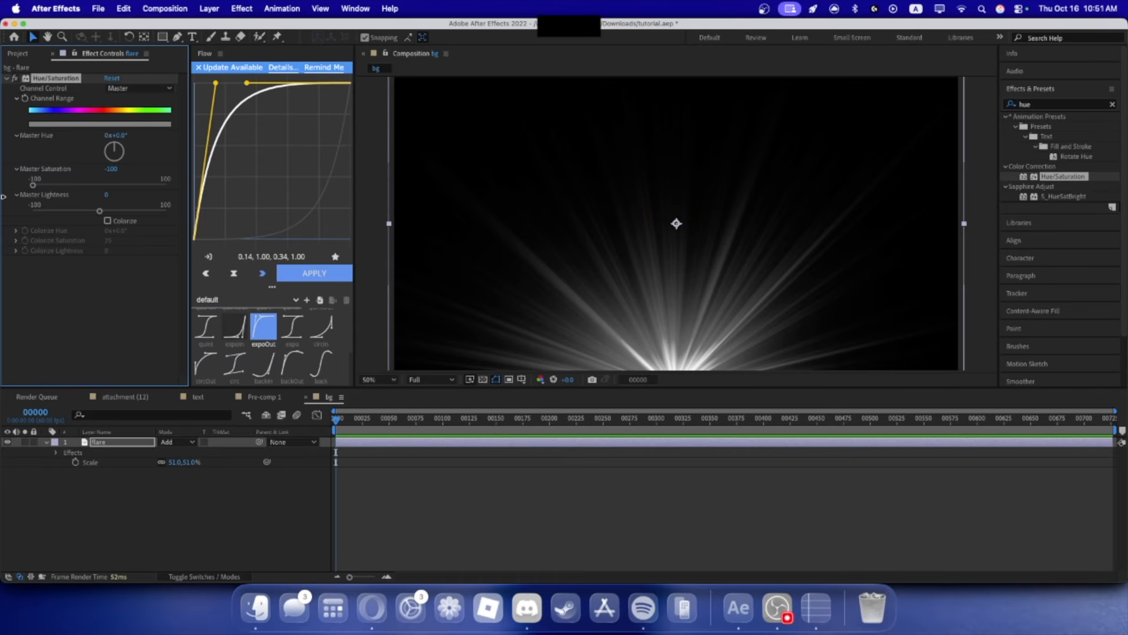
# - Apply S_Glow to the flare layer, raise its Glow Width to about 841 and widen the colour channel rings
pyautogui.press('super+f')
pyautogui.write('s_glow')
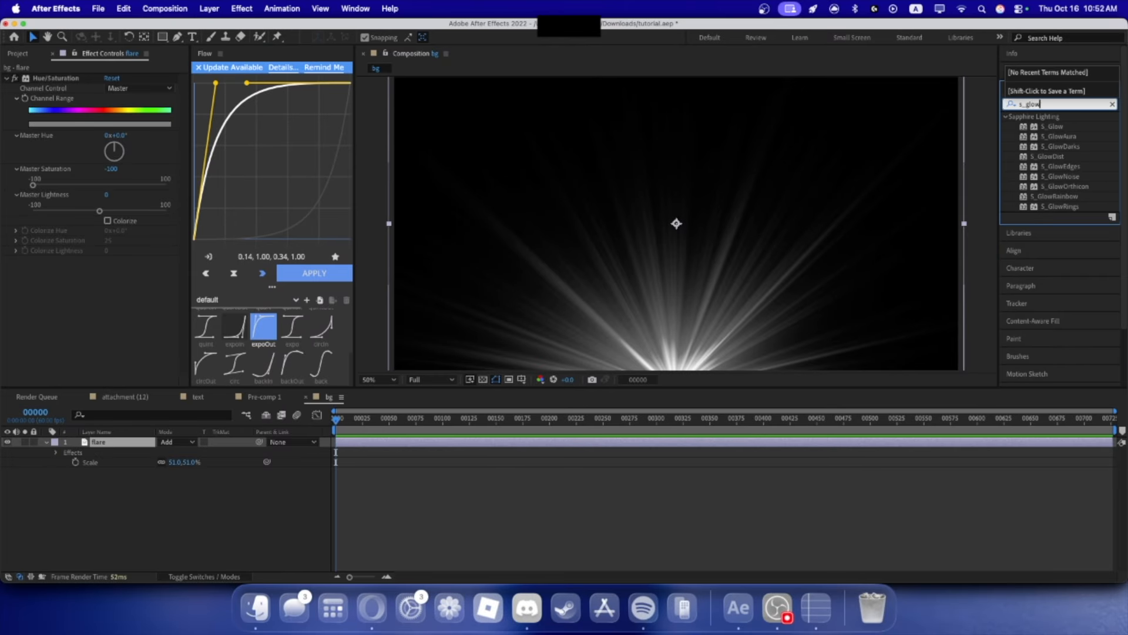
pyautogui.moveTo(1021, 131); pyautogui.dragTo(676, 197)
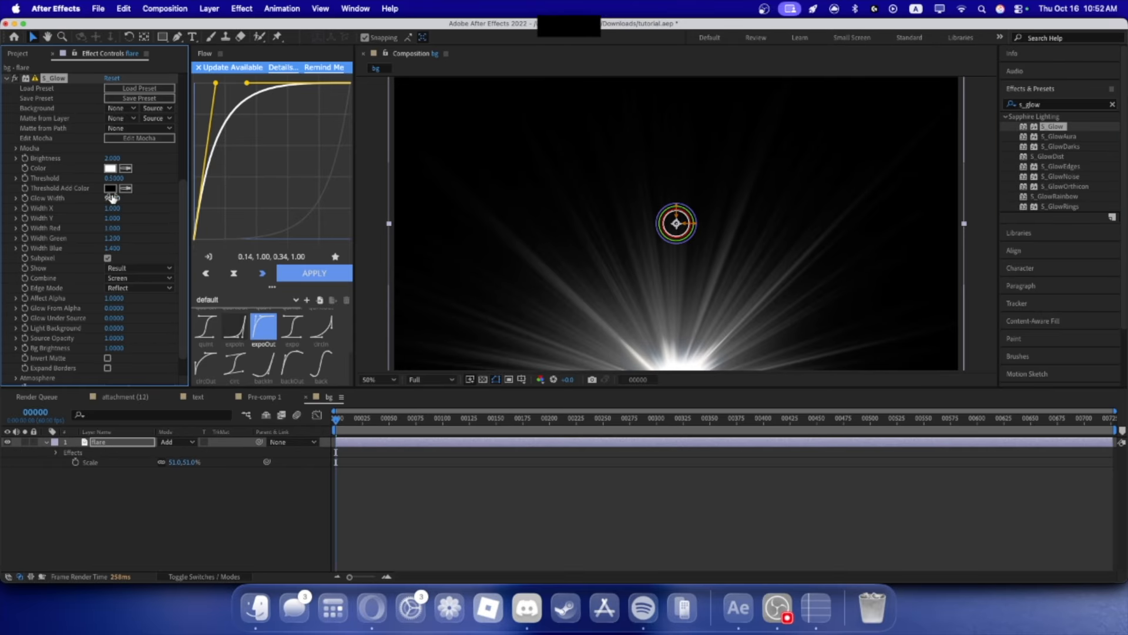
pyautogui.moveTo(115, 198); pyautogui.dragTo(390, 244)
pyautogui.moveTo(527, 241); pyautogui.dragTo(478, 245)
pyautogui.moveTo(549, 255); pyautogui.dragTo(515, 260)
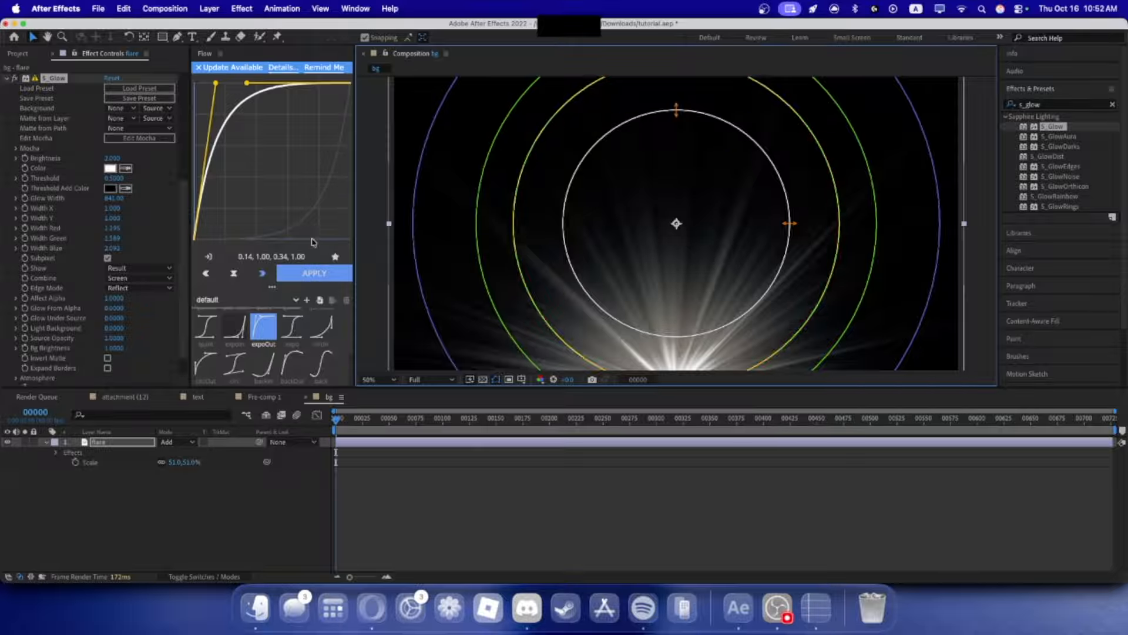
# - Keep the glow colour white, then move S_Glow above Hue/Saturation on the flare layer and collapse both effects
pyautogui.click(110, 168)
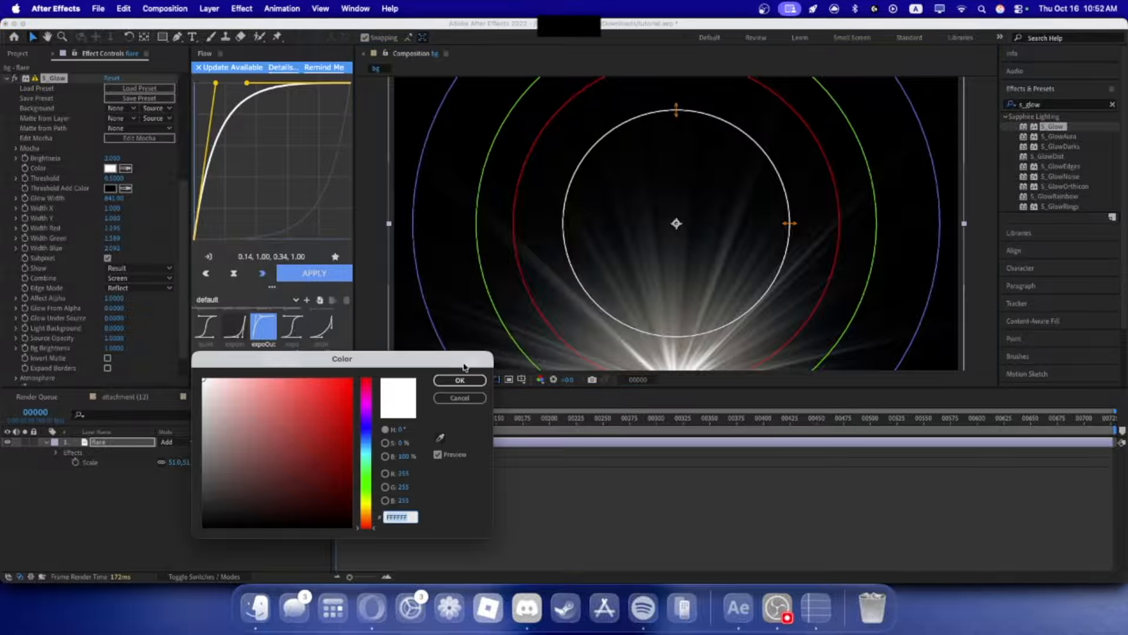
pyautogui.click(460, 380)
pyautogui.scroll(5, 22, 147)
pyautogui.moveTo(53, 261); pyautogui.dragTo(63, 77)
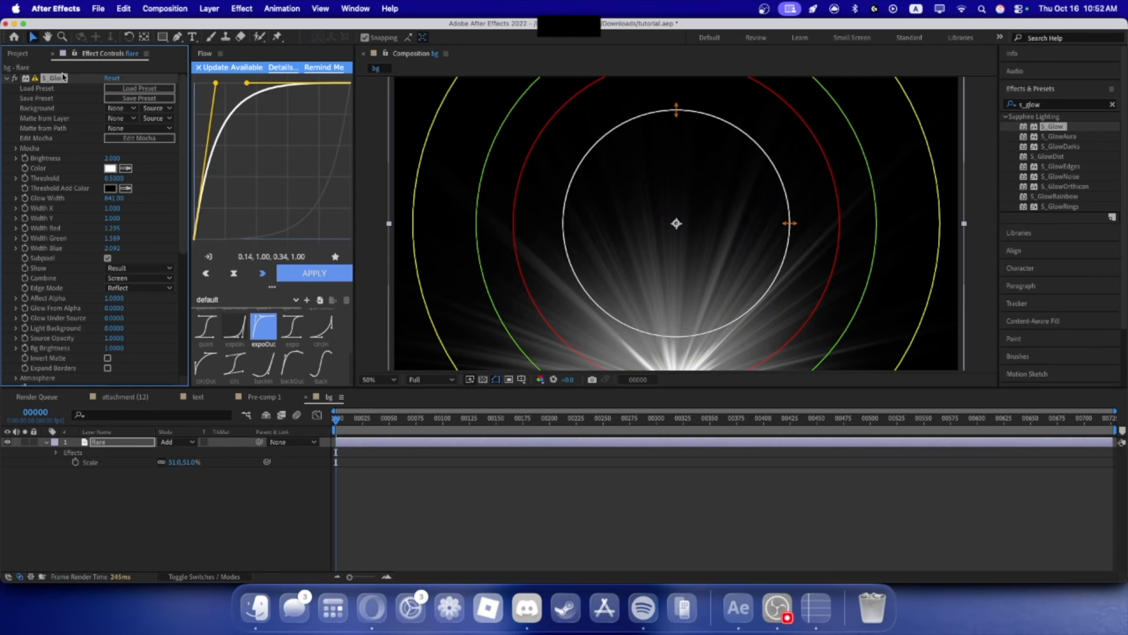
pyautogui.click(6, 78)
pyautogui.click(7, 89)
# - Add a black 1920 x 1080 solid above the flare layer
pyautogui.click(160, 458)
pyautogui.press('super+y')
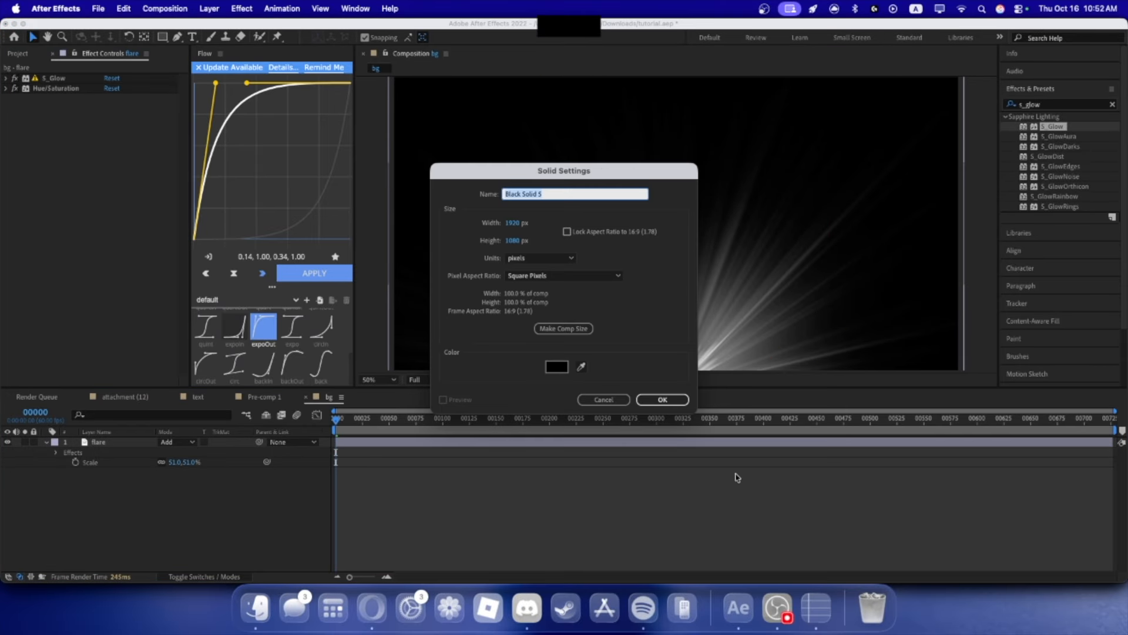
pyautogui.click(660, 399)
# - Apply S_Aurora from the Sapphire Render effects to the black solid and set the solid's blending mode to Add
pyautogui.click(1111, 105)
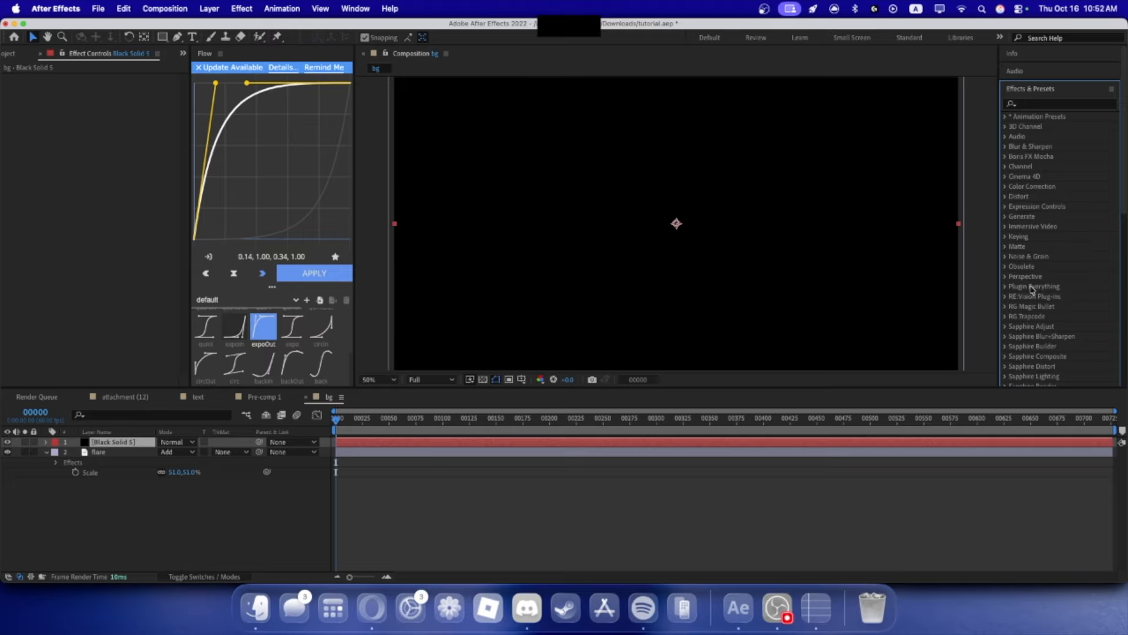
pyautogui.scroll(-5, 1052, 177)
pyautogui.moveTo(1055, 259); pyautogui.dragTo(110, 449)
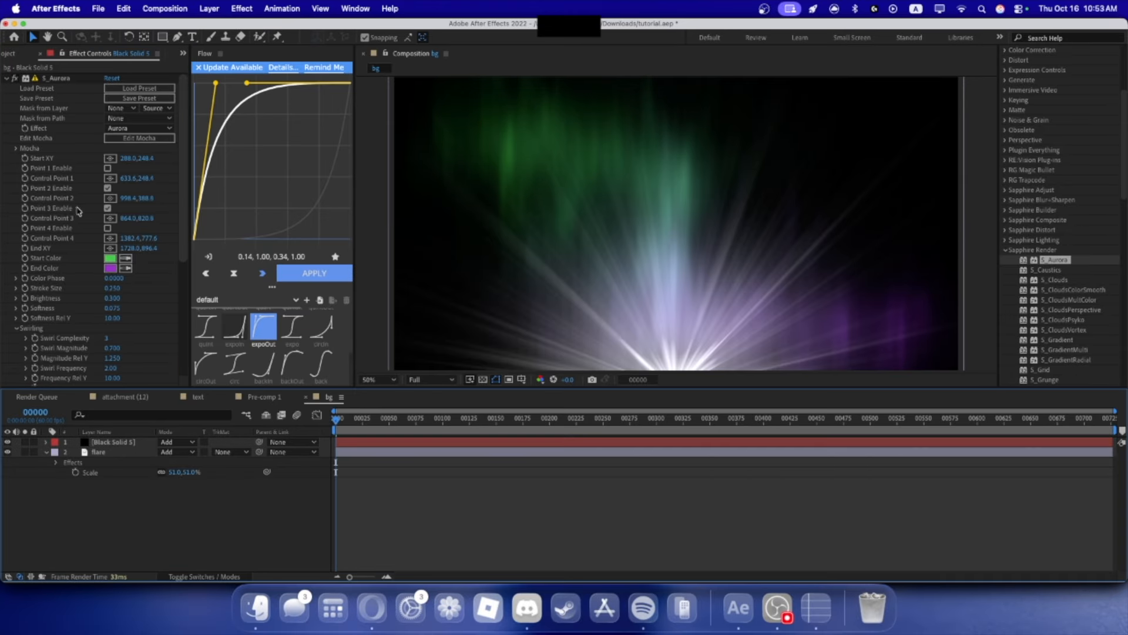
# - Set the aurora's Start Color to grey 9A9A9A and its End Color to dark grey 404040
pyautogui.click(110, 258)
pyautogui.click(203, 437)
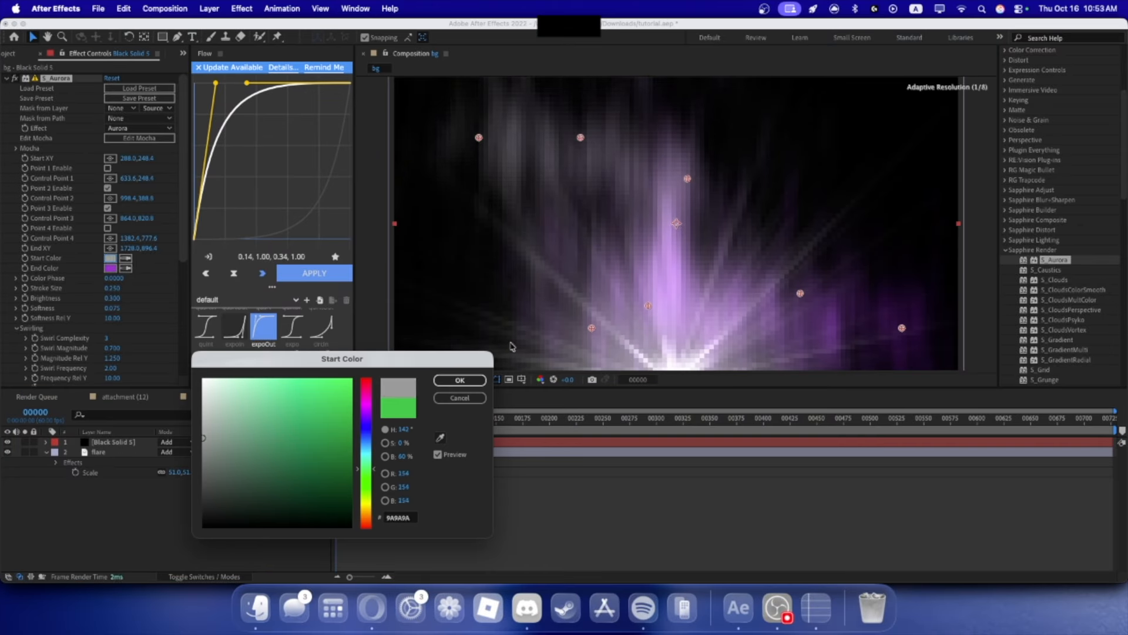
pyautogui.click(460, 380)
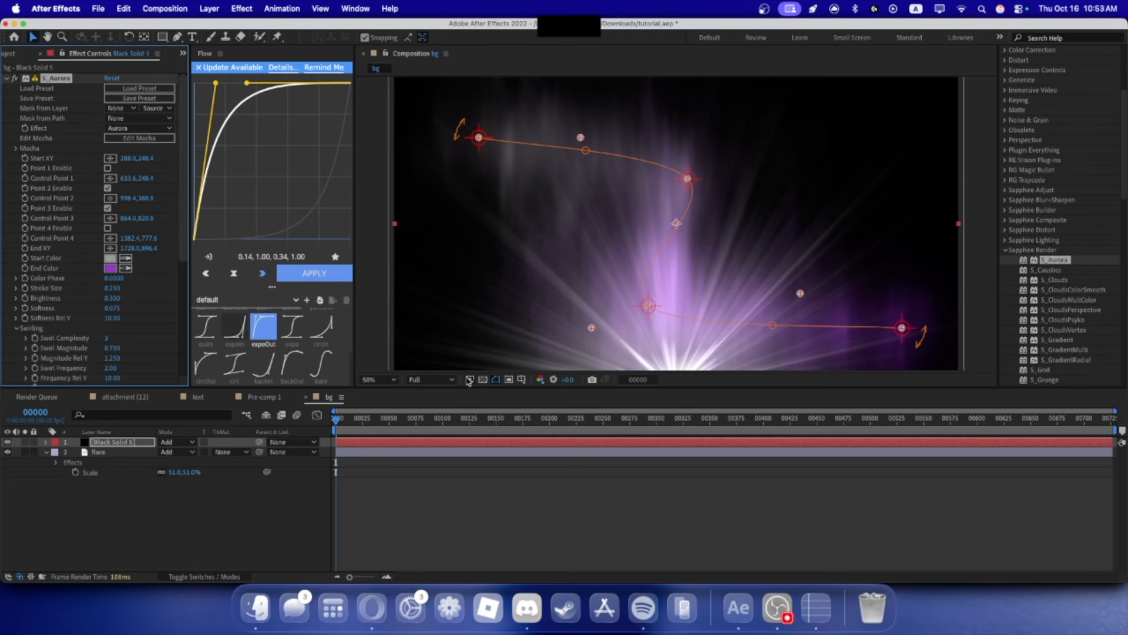
pyautogui.click(107, 270)
pyautogui.click(203, 490)
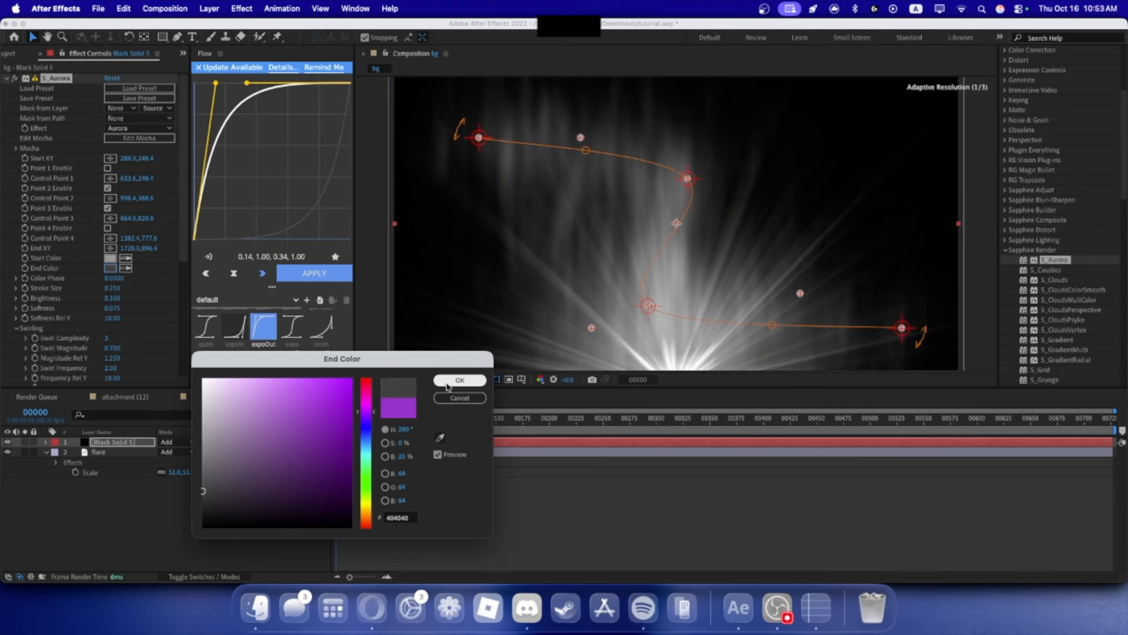
pyautogui.click(460, 381)
# - Lower the black solid's opacity to 15%
pyautogui.scroll(-5, 113, 344)
pyautogui.moveTo(120, 340); pyautogui.dragTo(87, 344)
pyautogui.scroll(-5, 119, 331)
pyautogui.click(47, 442)
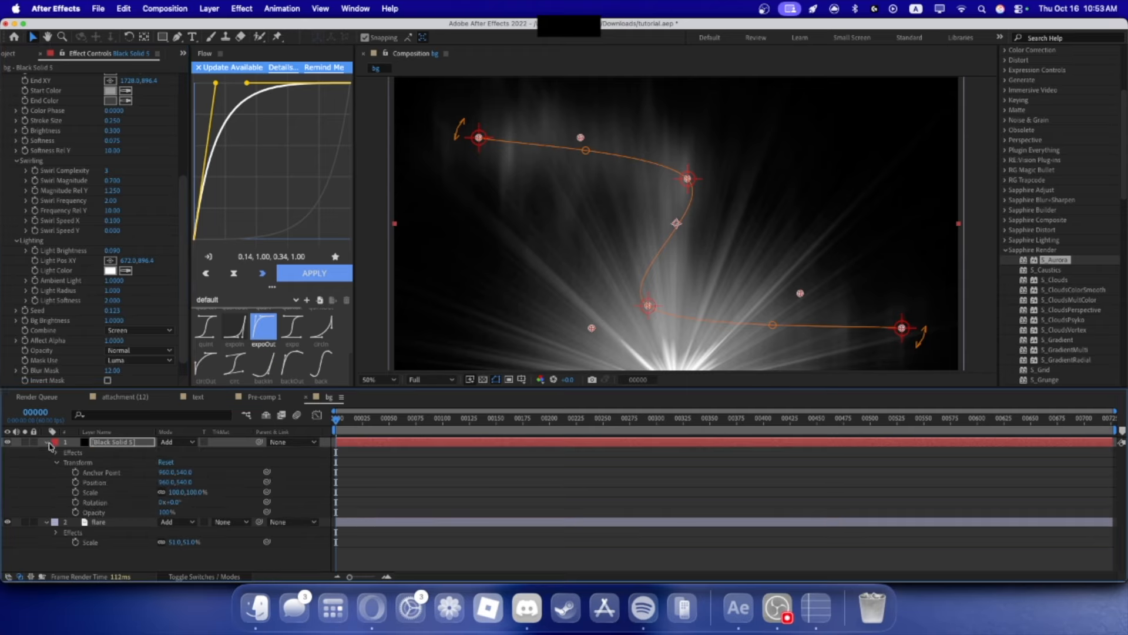
pyautogui.moveTo(167, 512); pyautogui.dragTo(136, 528)
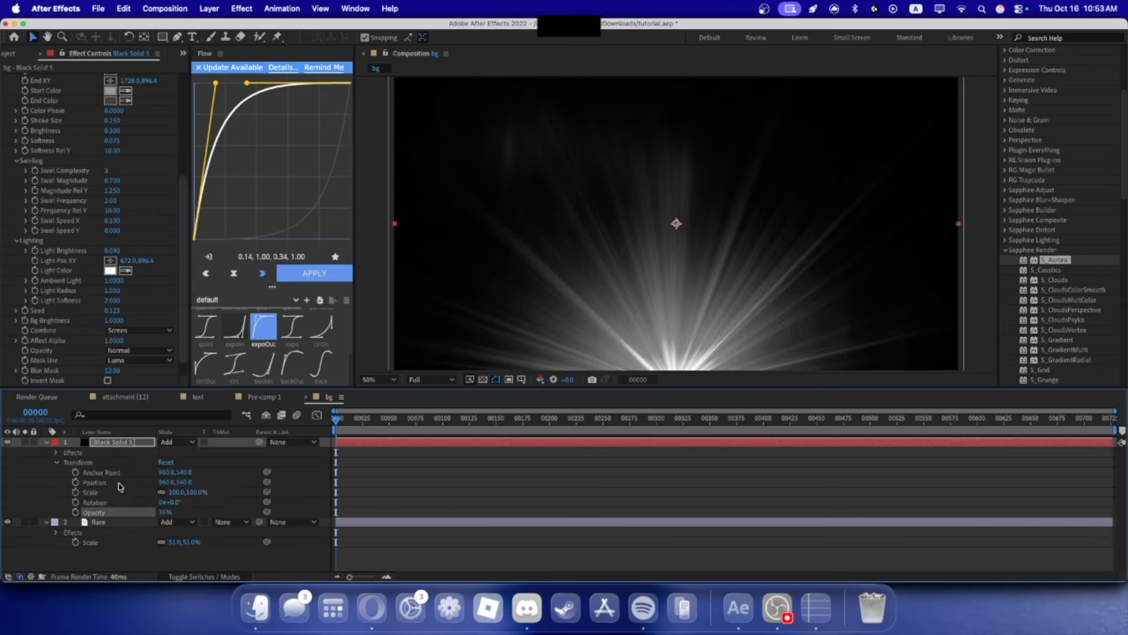
pyautogui.click(48, 442)
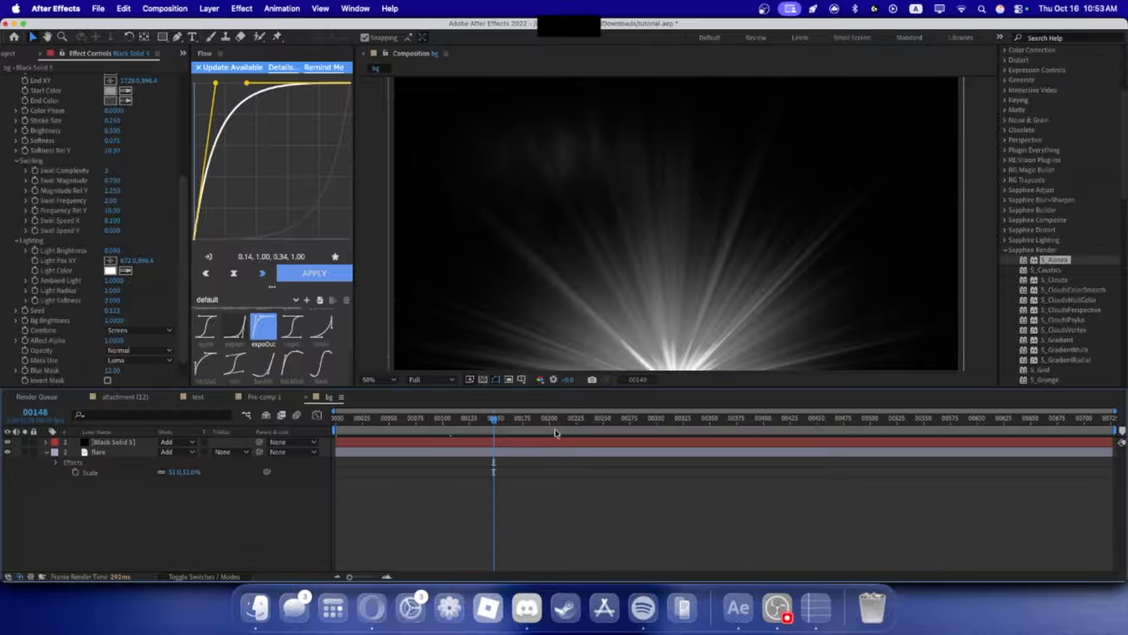
# - Scrub the bg composition back to frame 86 to check the aurora's motion, and review the S_Aurora settings
pyautogui.moveTo(520, 418); pyautogui.dragTo(414, 412)
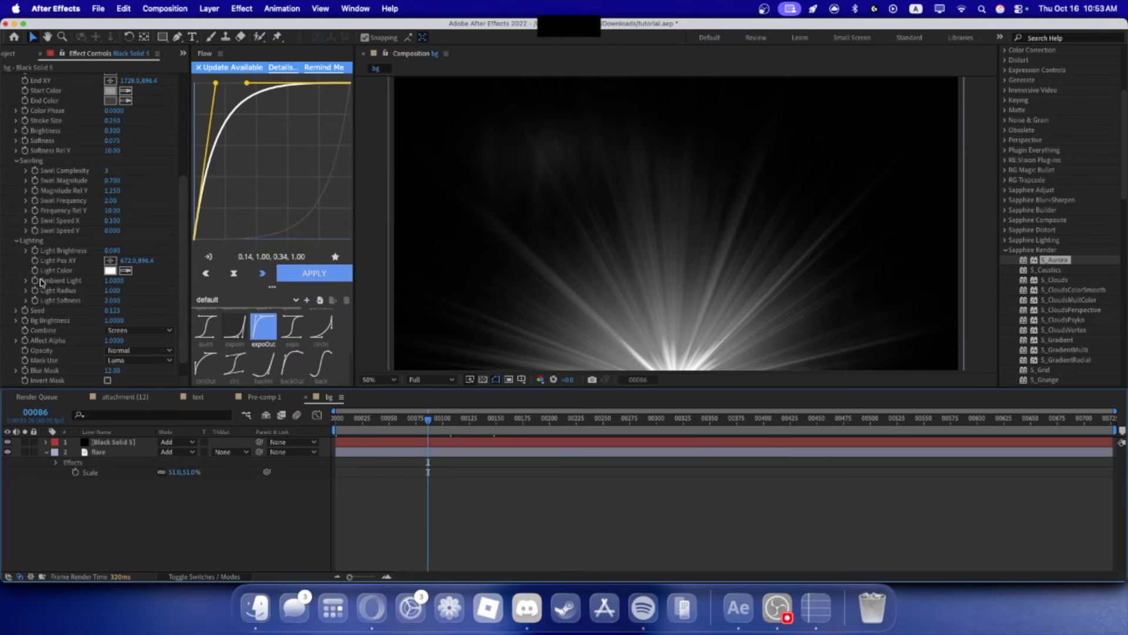
pyautogui.scroll(5, 41, 282)
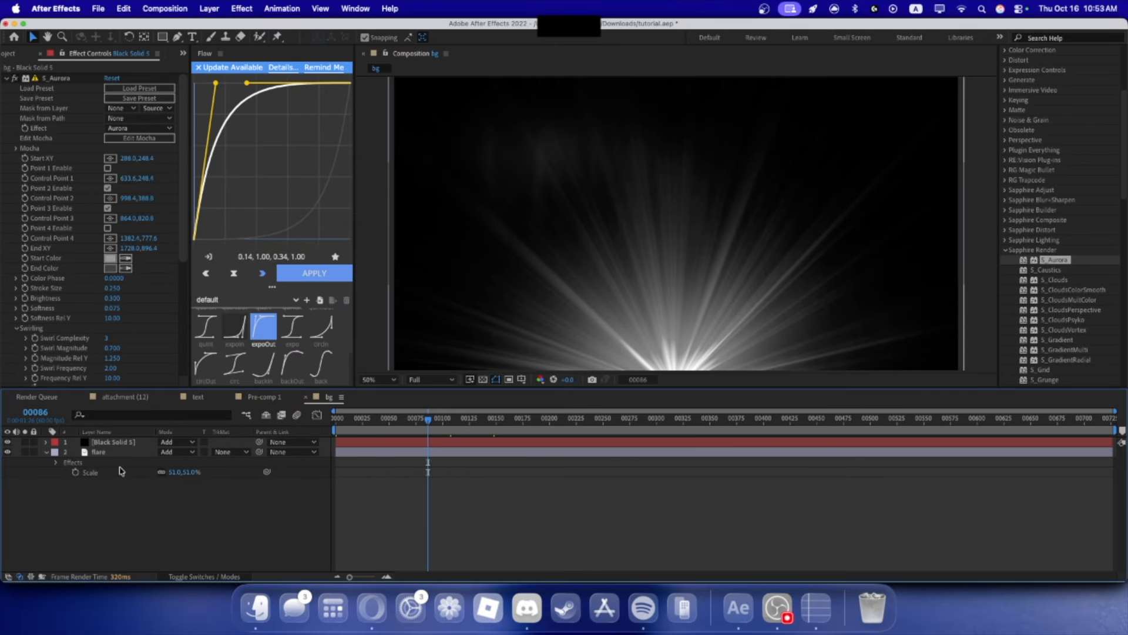
# - Add a new 1920 x 1080 px black solid to the bg composition and save the project
pyautogui.press('super+y')
pyautogui.click(662, 399)
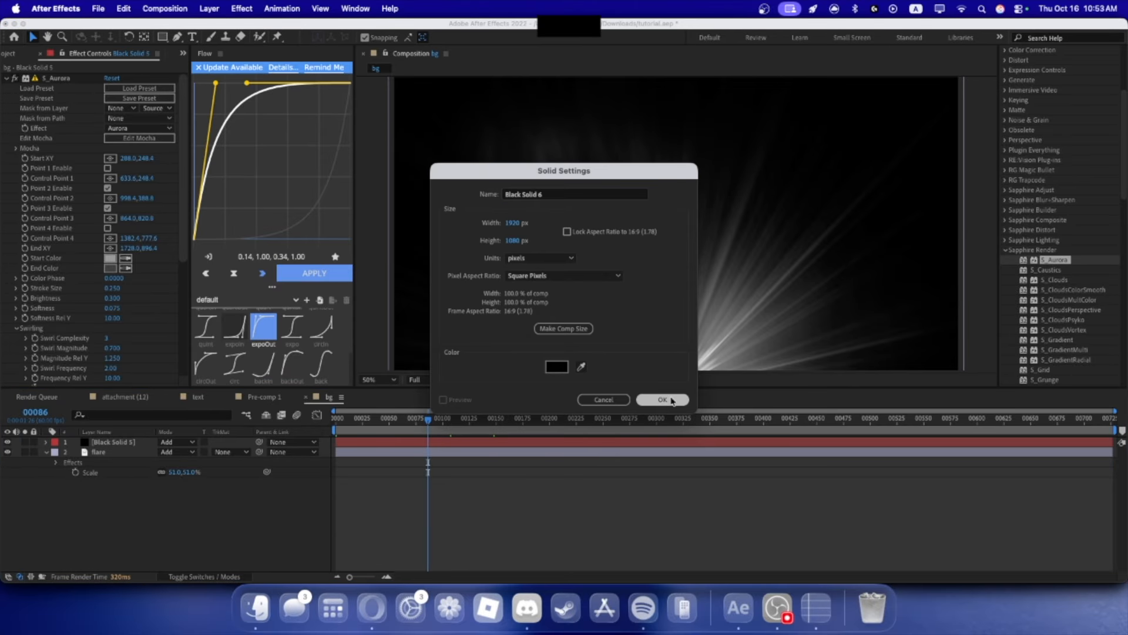
pyautogui.press('super+s')
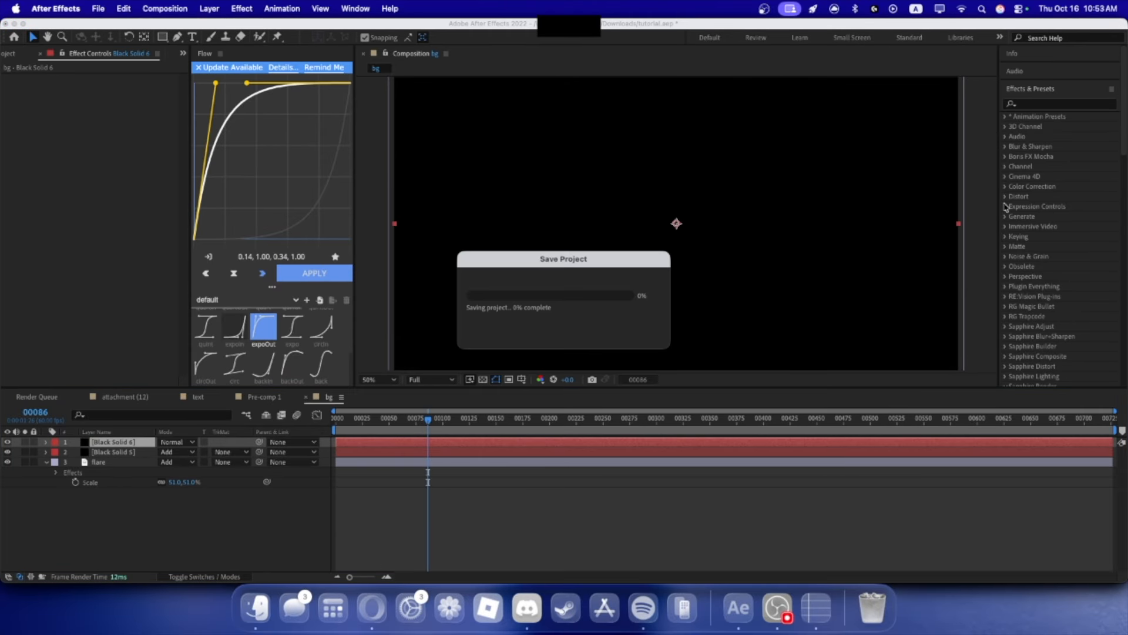
# - Search the effects for "part" and apply RG Trapcode Particular to the new black solid
pyautogui.click(1033, 104)
pyautogui.write('part')
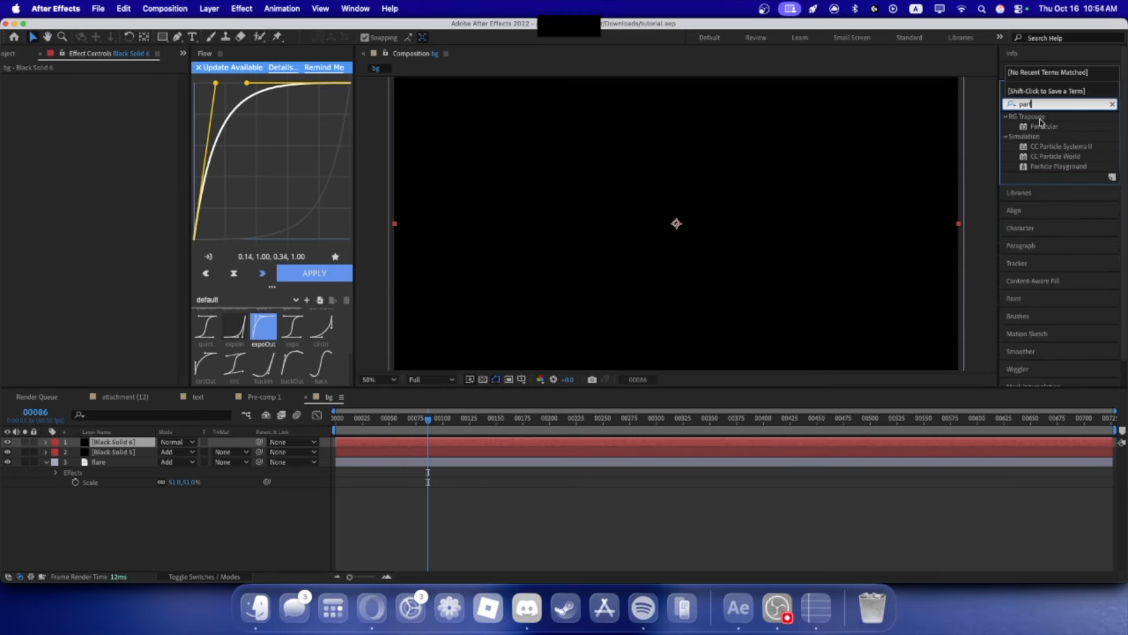
pyautogui.moveTo(1047, 127); pyautogui.dragTo(129, 442)
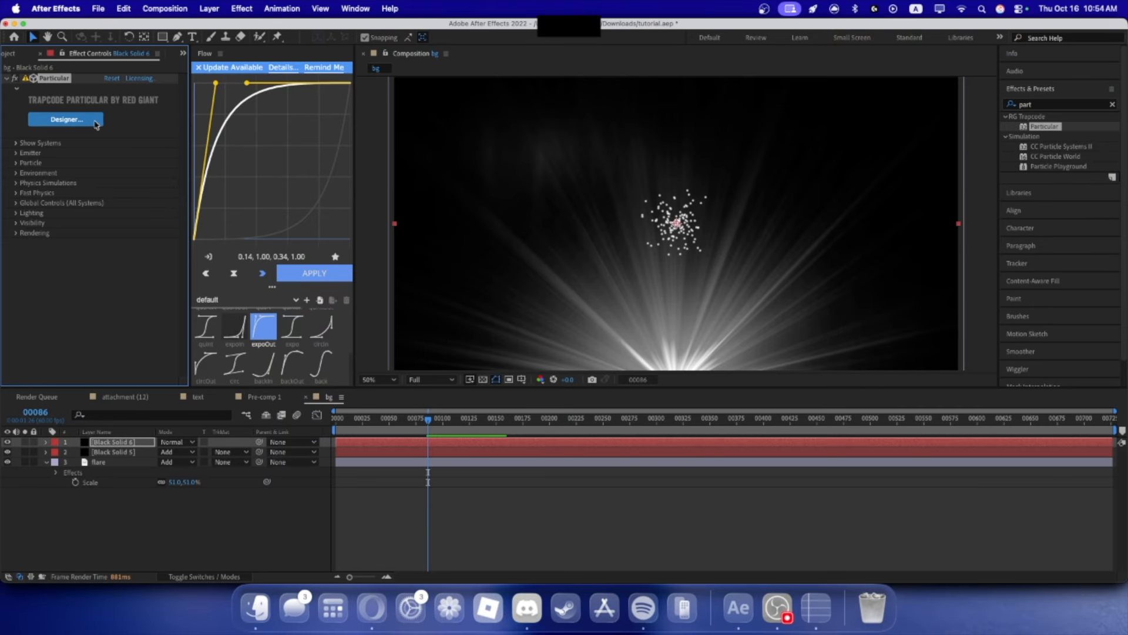
# - In Particular's Designer, set the primary system's emitter type to Box and its position to 960, 1080, 0
pyautogui.click(91, 121)
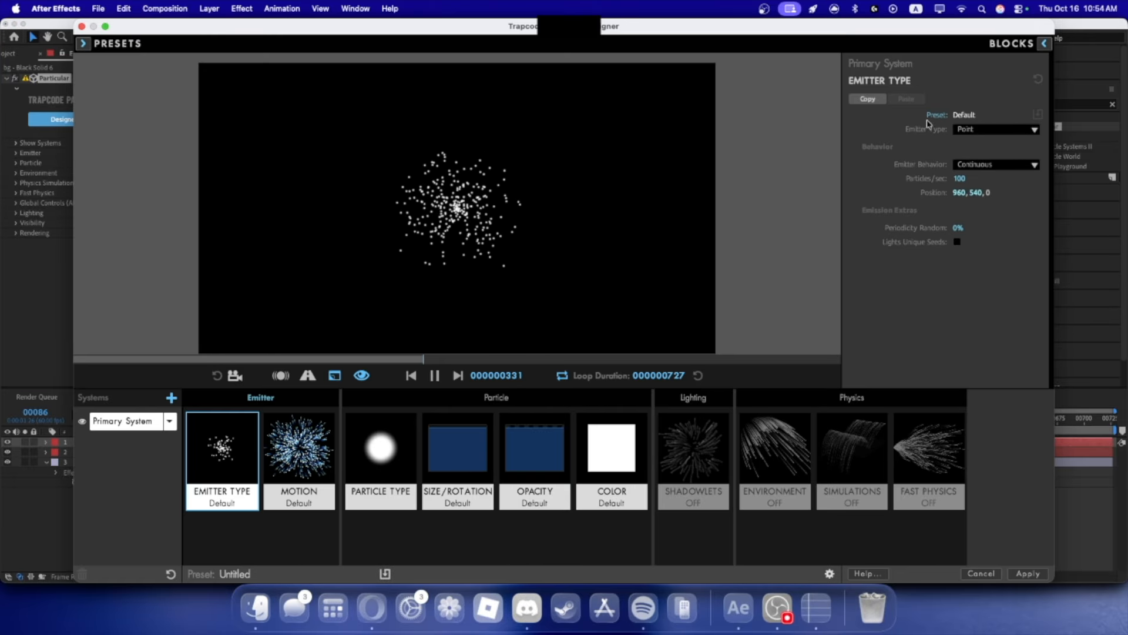
pyautogui.click(977, 129)
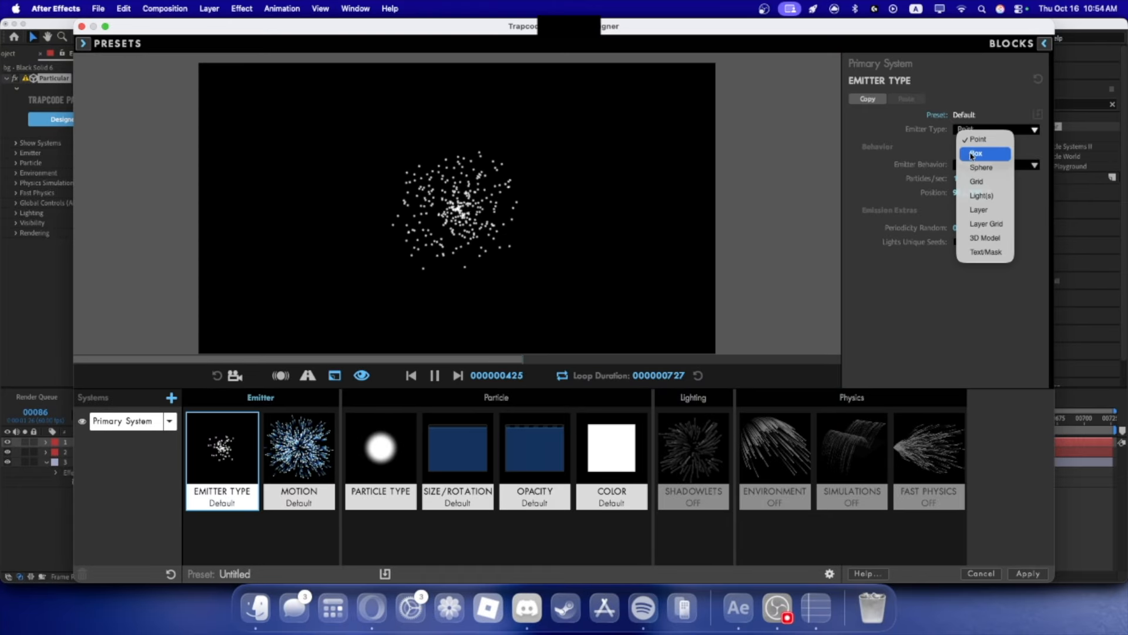
pyautogui.click(973, 154)
pyautogui.moveTo(976, 193); pyautogui.dragTo(1015, 193)
pyautogui.click(975, 193)
pyautogui.press('BackSpace')
pyautogui.press('BackSpace')
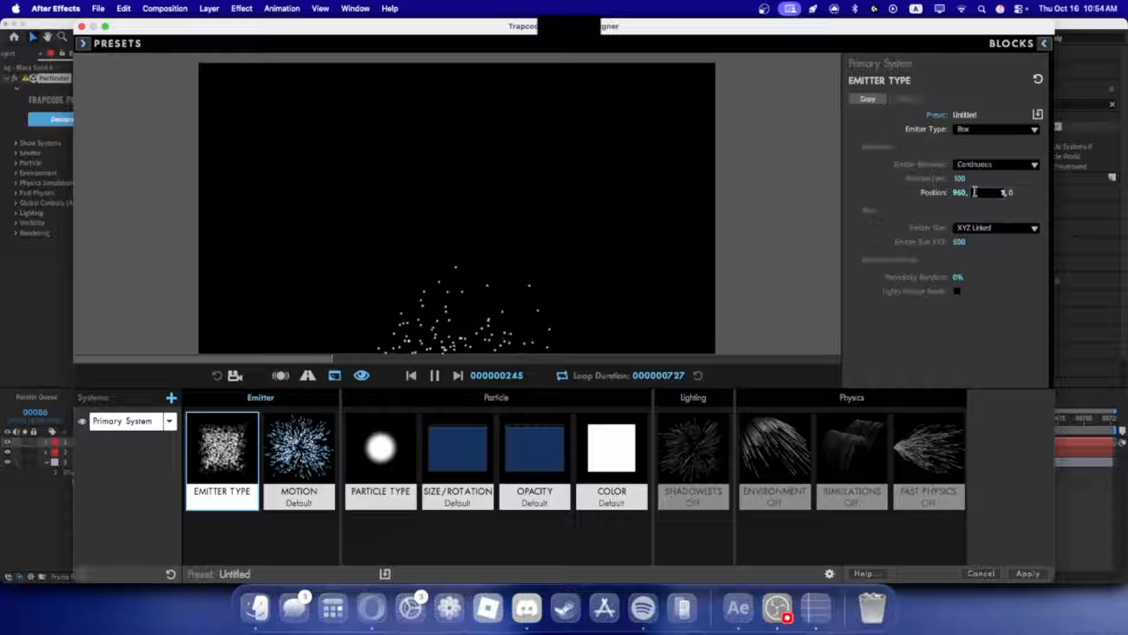
pyautogui.press('Return')
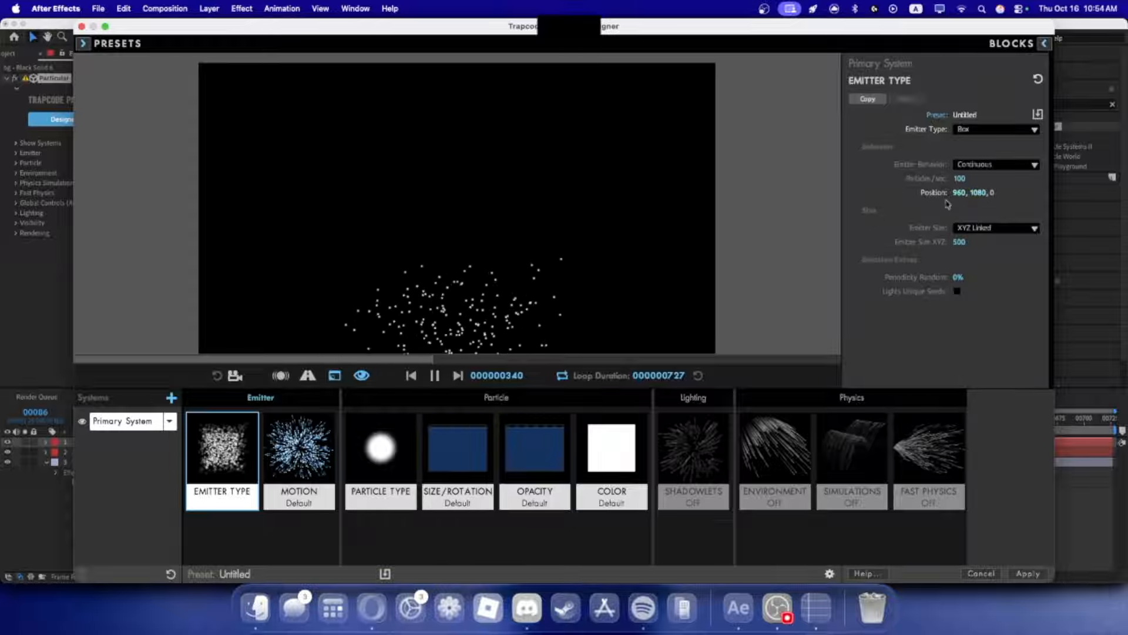
# - Switch the emitter size to XYZ Individual and set Emitter Size X to 3644 and Y to 105
pyautogui.click(961, 231)
pyautogui.click(967, 248)
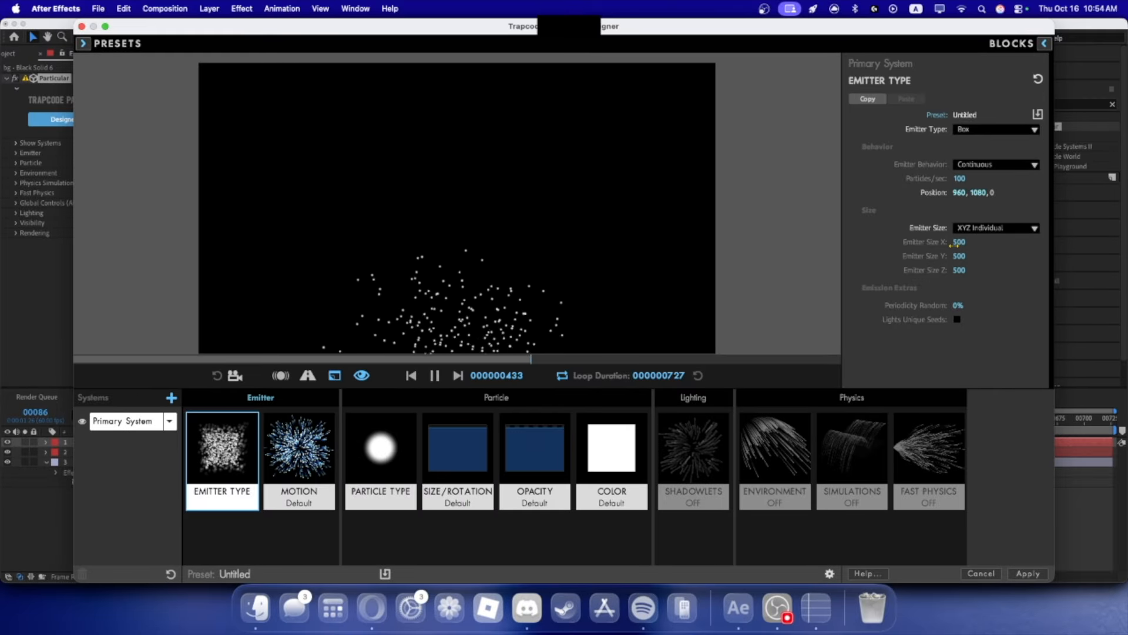
pyautogui.moveTo(957, 246); pyautogui.dragTo(959, 255)
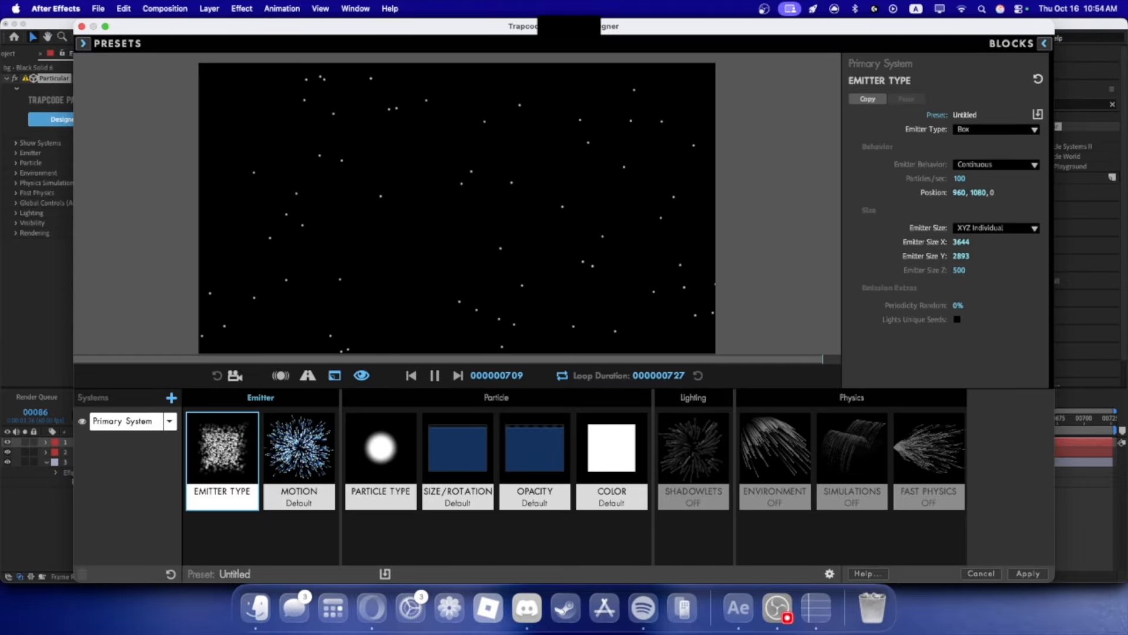
pyautogui.moveTo(962, 257); pyautogui.dragTo(922, 256)
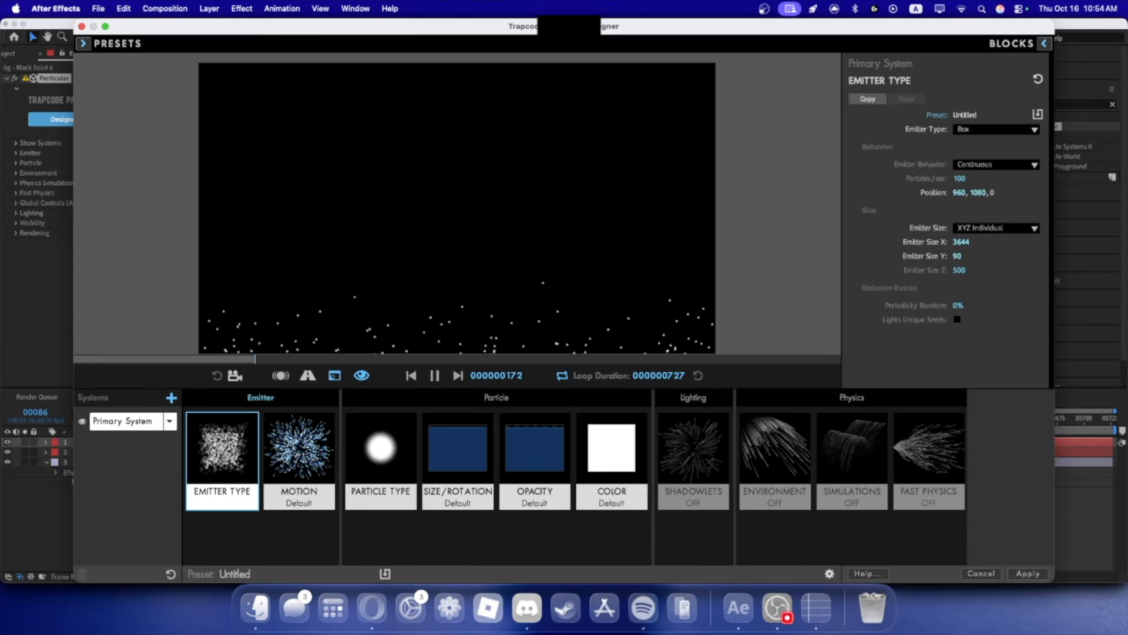
pyautogui.click(779, 450)
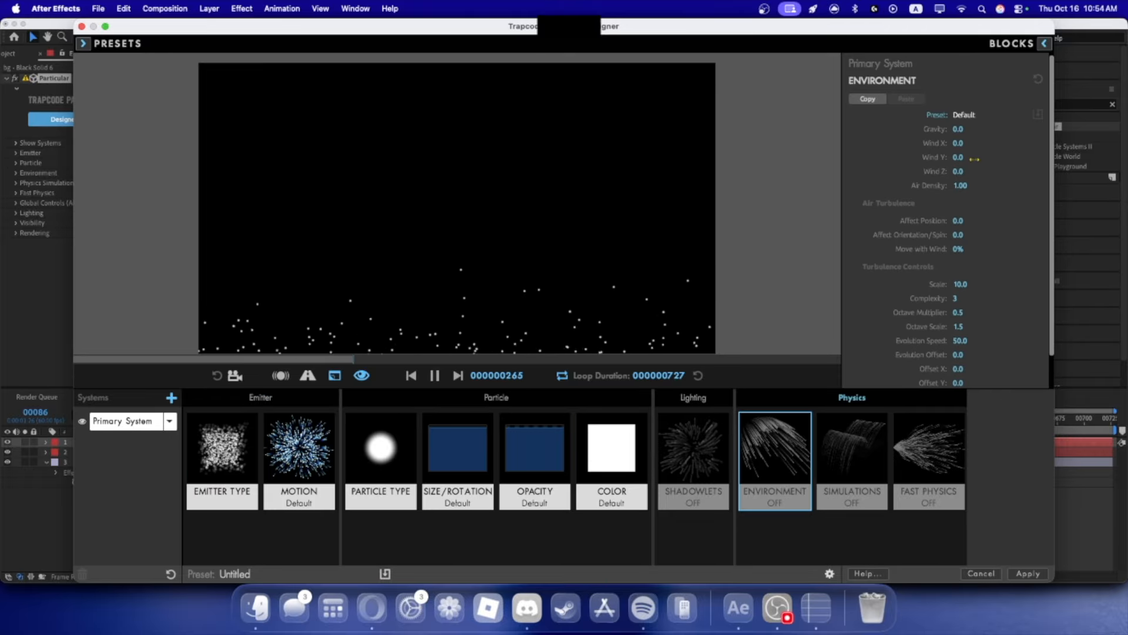
pyautogui.moveTo(958, 157); pyautogui.dragTo(920, 157)
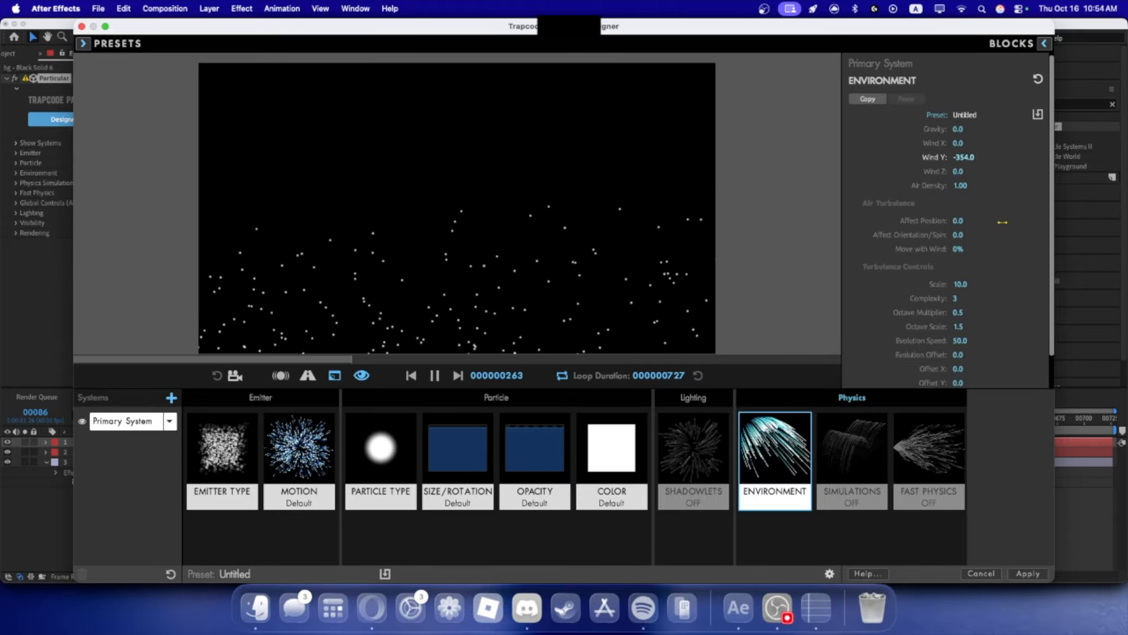
pyautogui.moveTo(965, 158); pyautogui.dragTo(1011, 157)
pyautogui.click(962, 157)
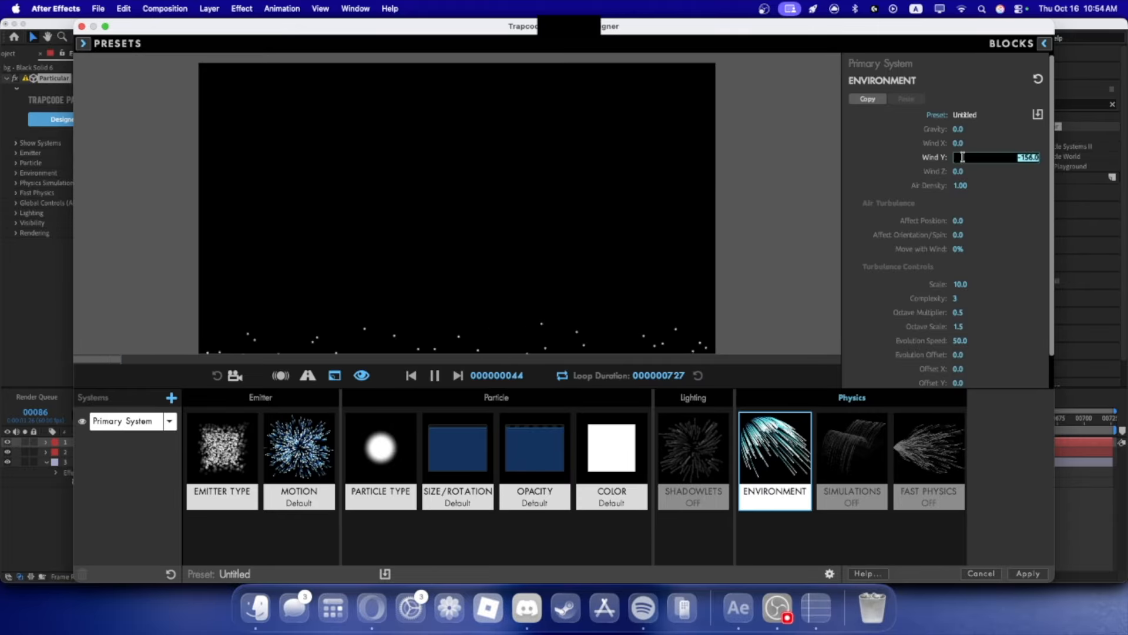
pyautogui.write('0')
pyautogui.click(998, 187)
pyautogui.click(203, 502)
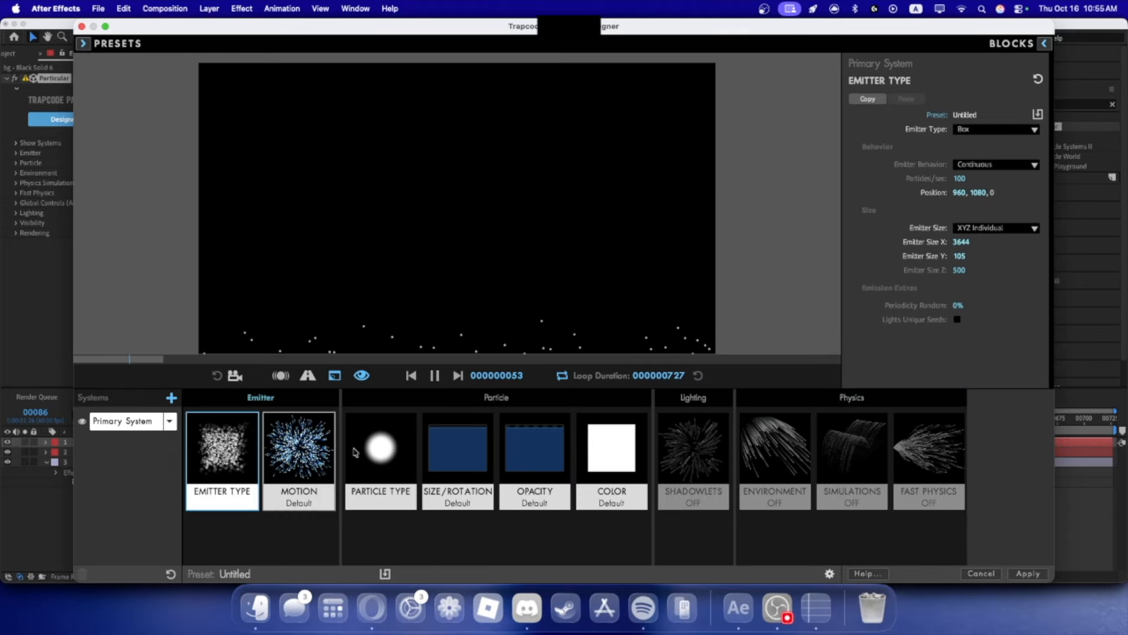
# - In the Environment physics settings, set Wind X to 1521 and Wind Y to about -121
pyautogui.click(773, 446)
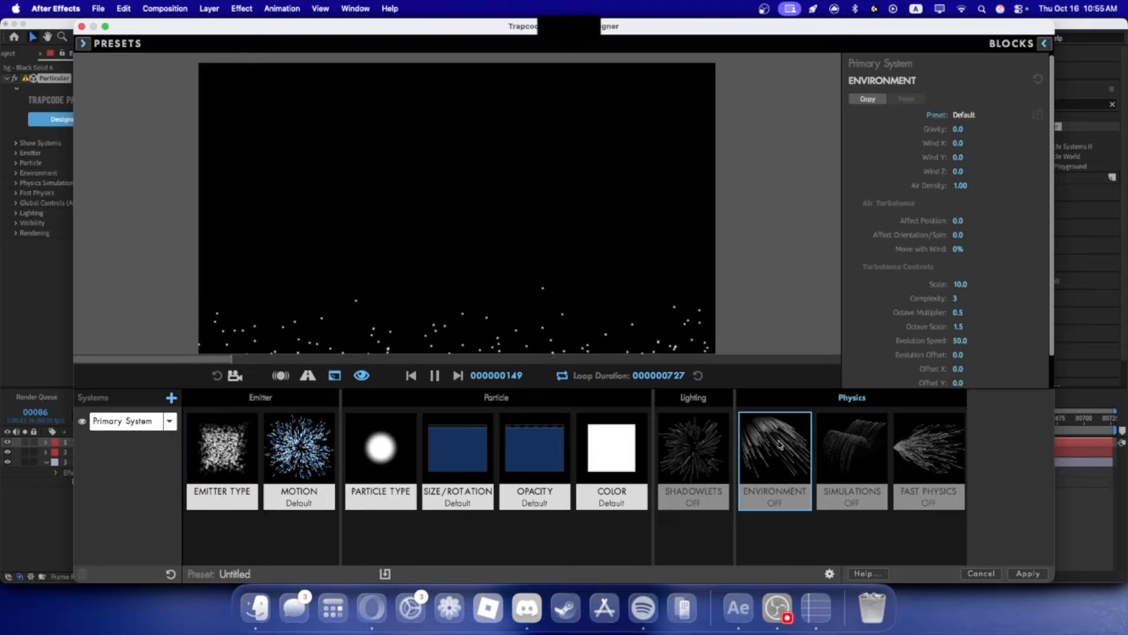
pyautogui.click(833, 441)
pyautogui.click(804, 436)
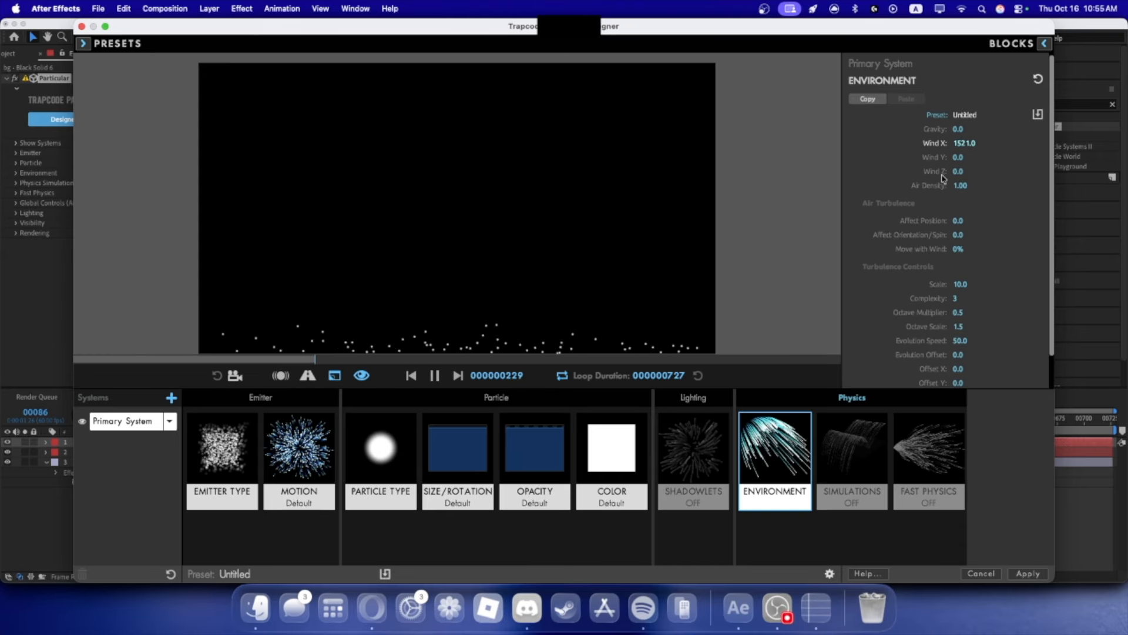
pyautogui.moveTo(959, 157); pyautogui.dragTo(892, 158)
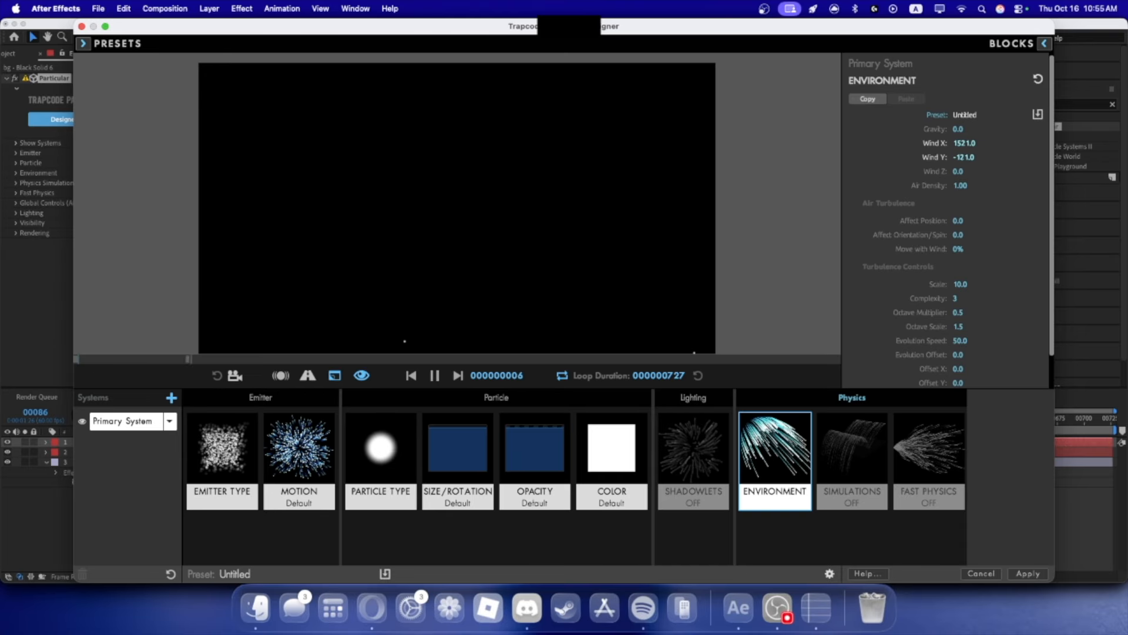
pyautogui.click(222, 460)
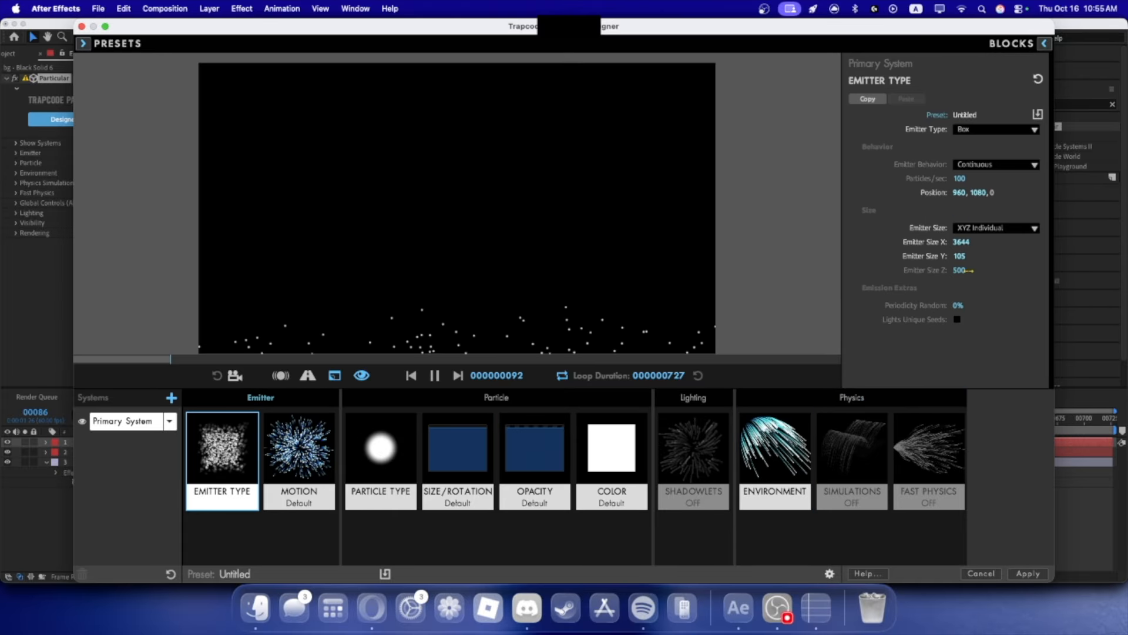
pyautogui.click(299, 456)
pyautogui.click(238, 468)
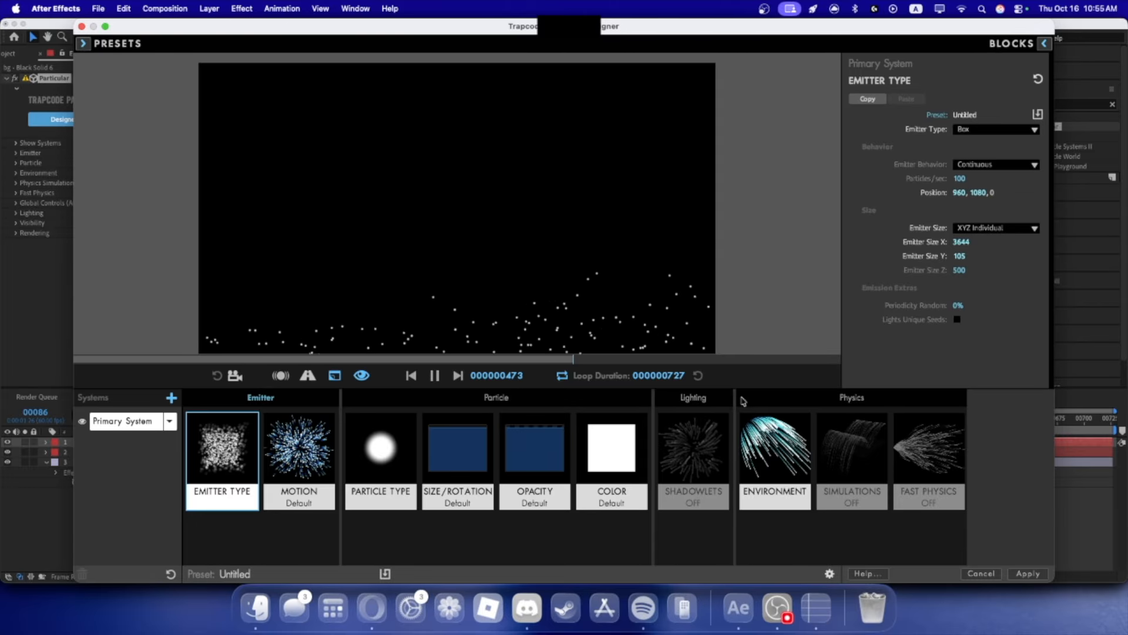
pyautogui.click(854, 439)
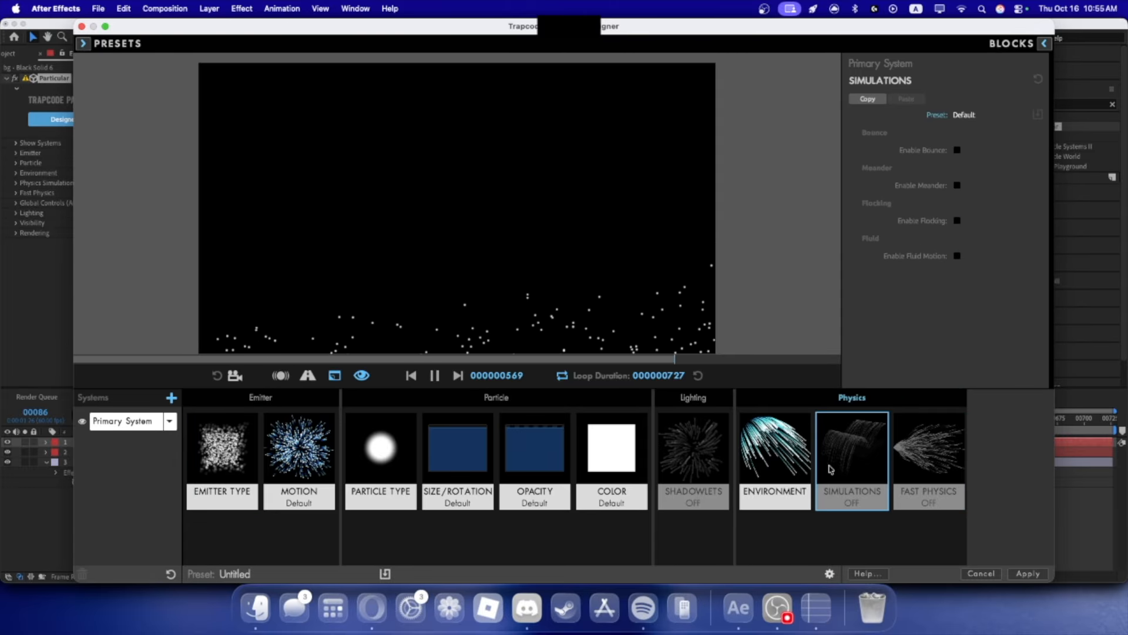
# - In the Fast Physics settings, set Spin Amplitude to 165, Spin Frequency to 4.8 and Fade-in Spin to 0 seconds
pyautogui.click(931, 482)
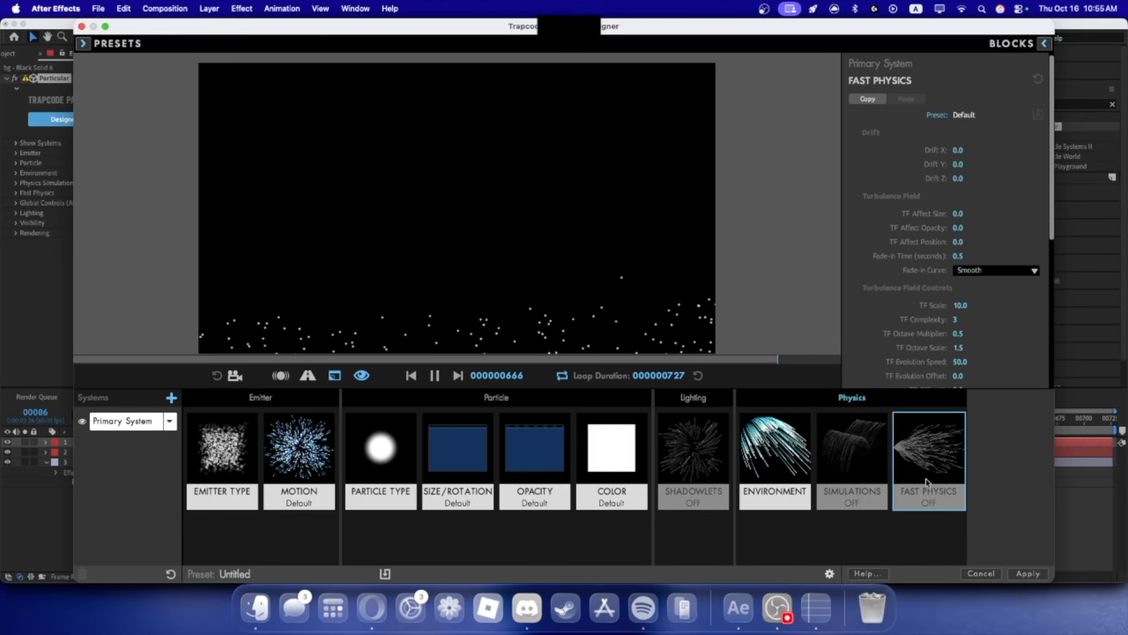
pyautogui.scroll(-5, 946, 291)
pyautogui.scroll(-3, 945, 297)
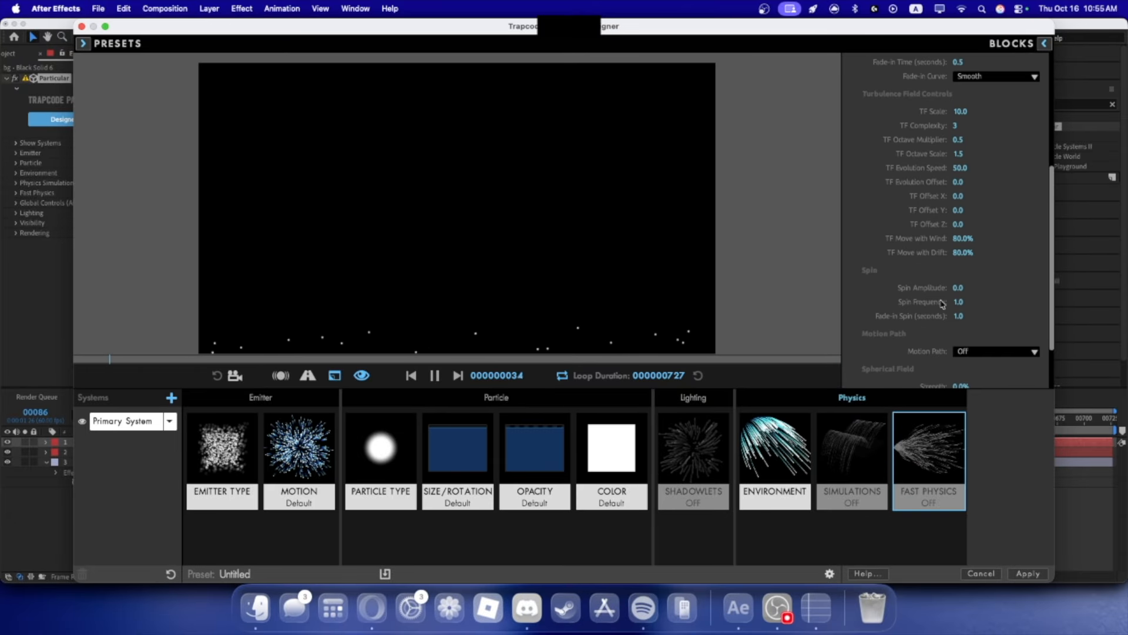
pyautogui.moveTo(959, 288); pyautogui.dragTo(1000, 288)
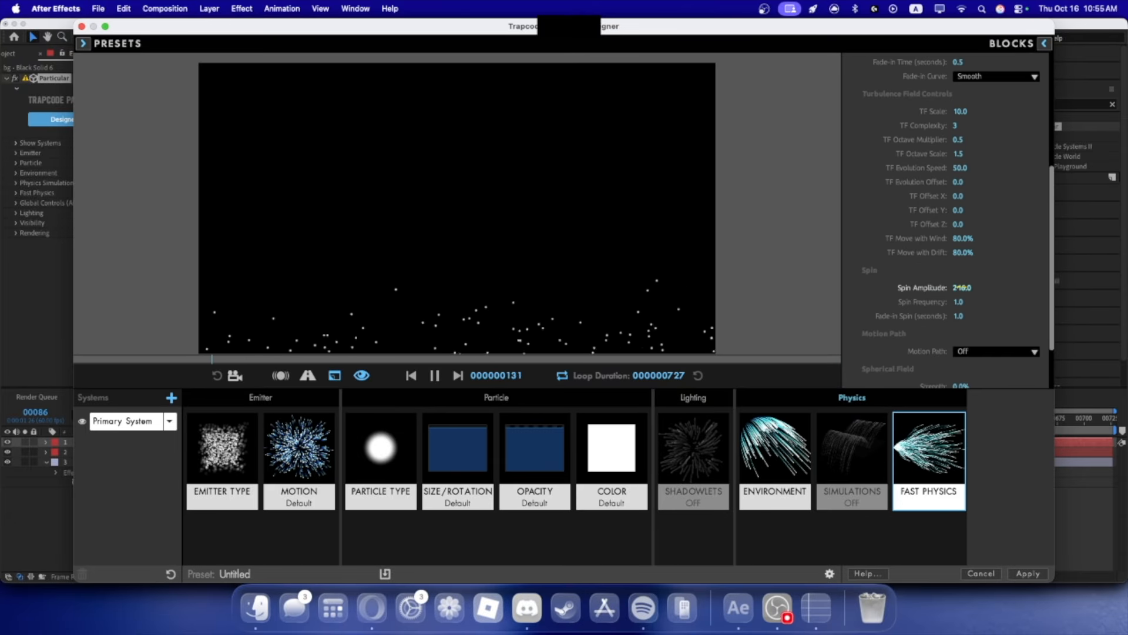
pyautogui.moveTo(960, 301); pyautogui.dragTo(991, 300)
pyautogui.moveTo(956, 316); pyautogui.dragTo(999, 317)
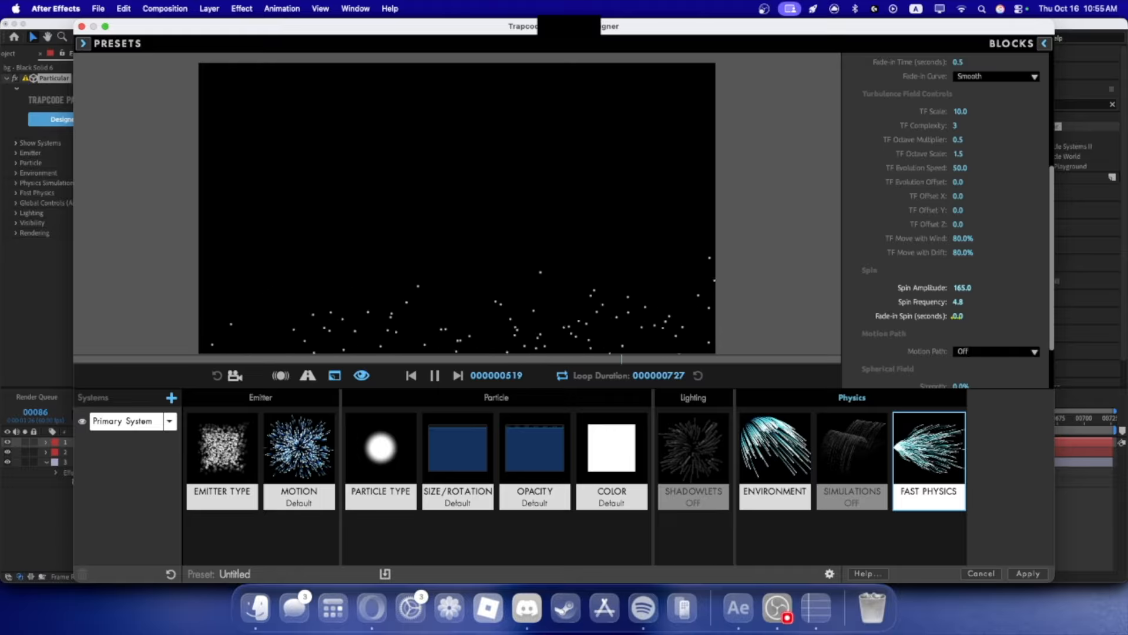
# - Set the particle color to Over Life and apply the white-to-black gradient preset
pyautogui.click(606, 438)
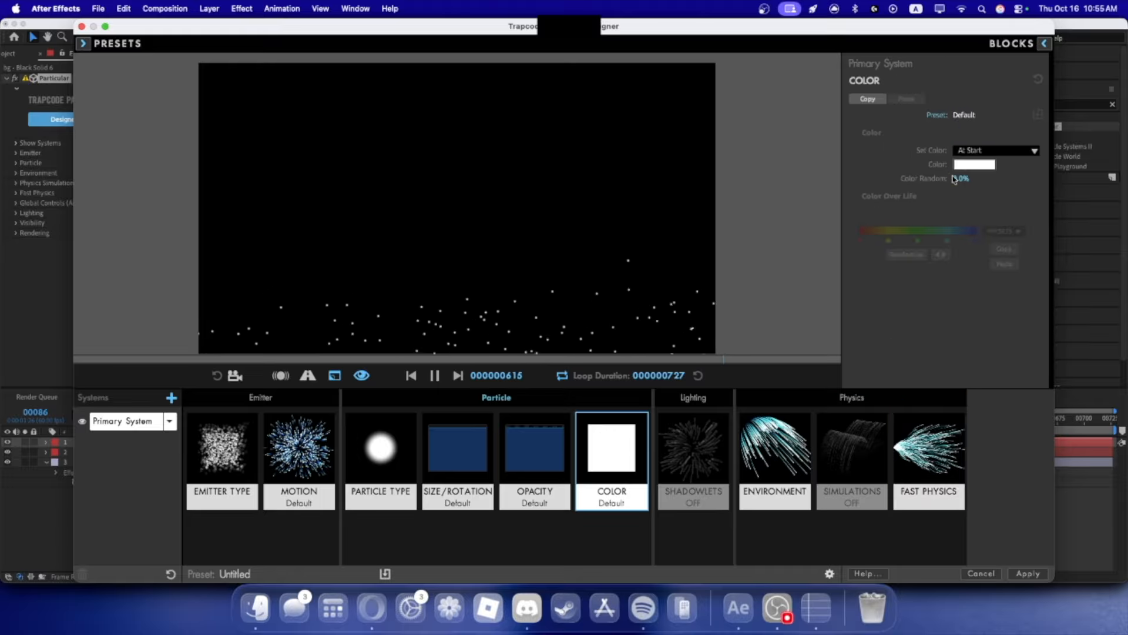
pyautogui.click(970, 152)
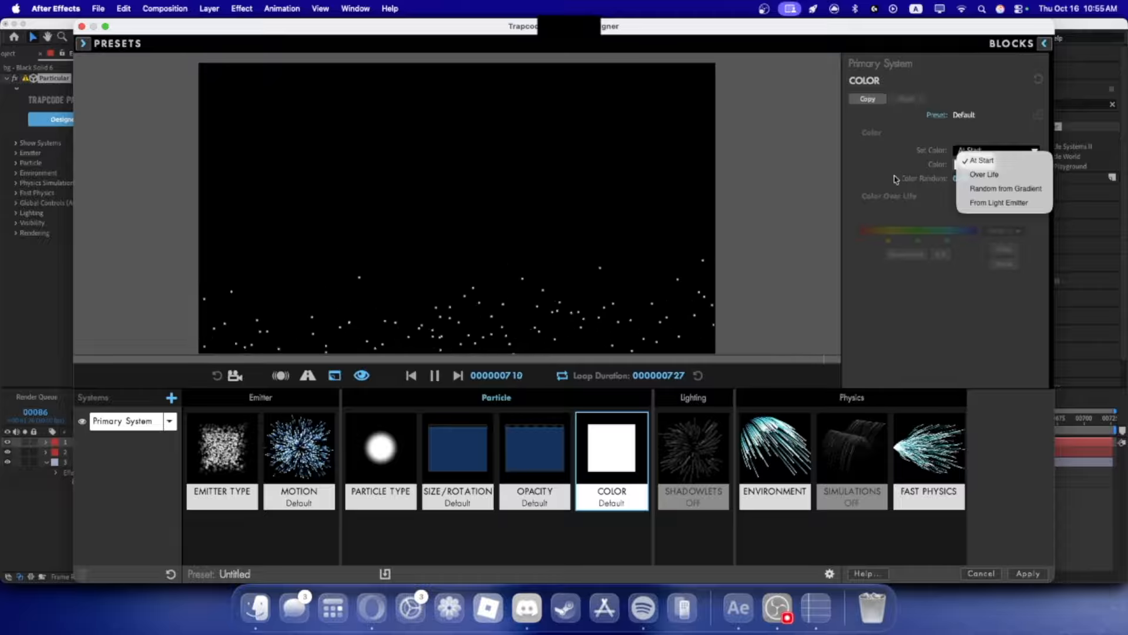
pyautogui.click(980, 175)
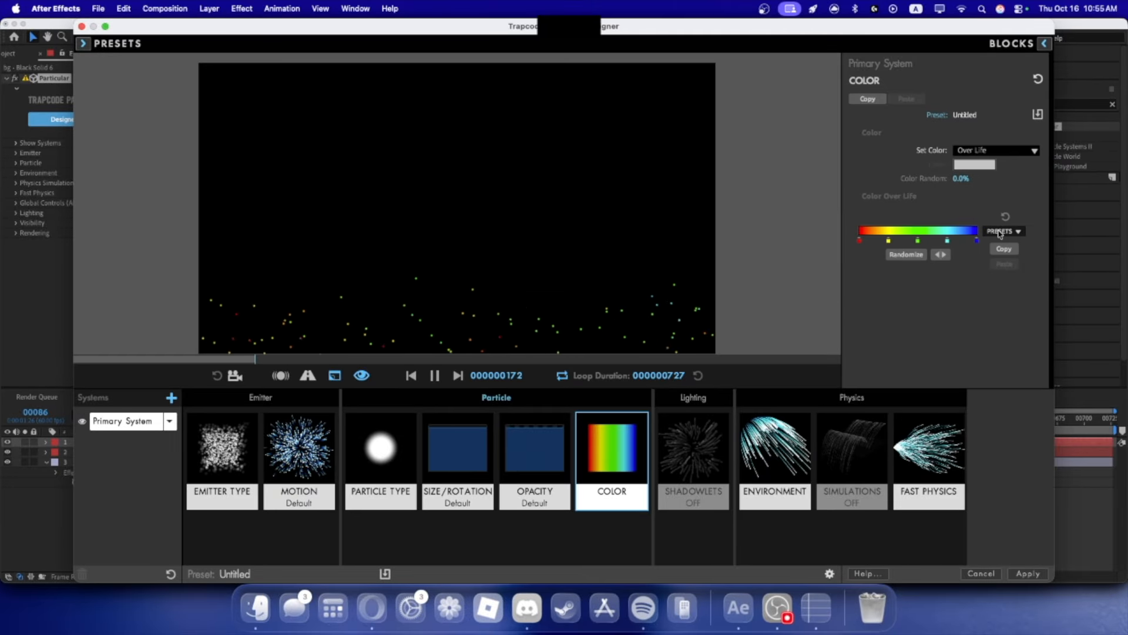
pyautogui.click(999, 232)
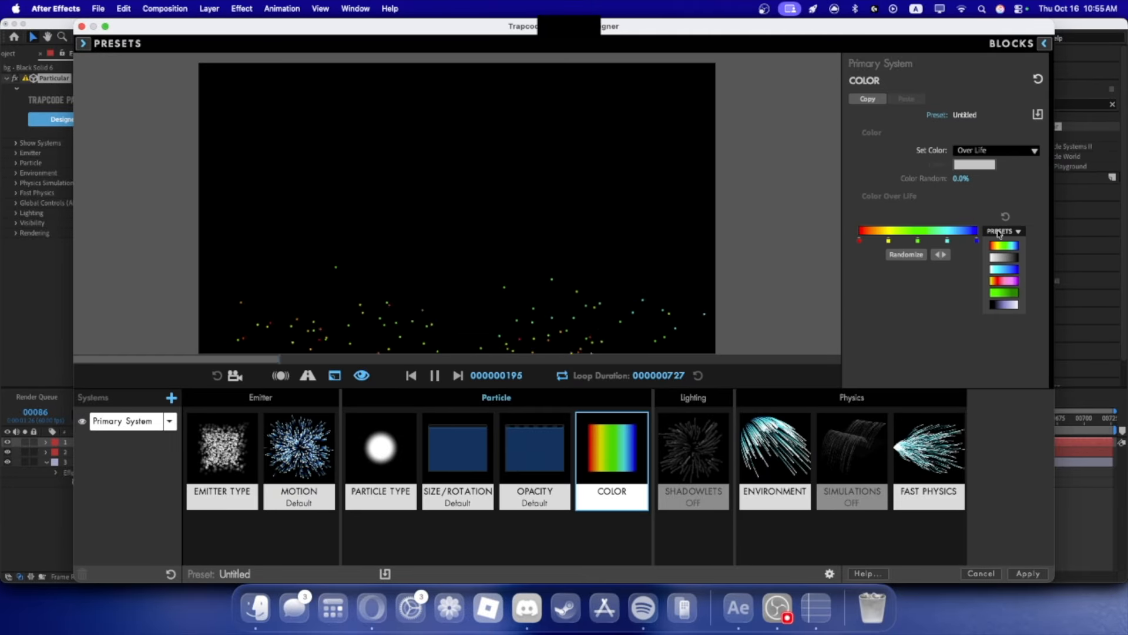
pyautogui.click(1009, 259)
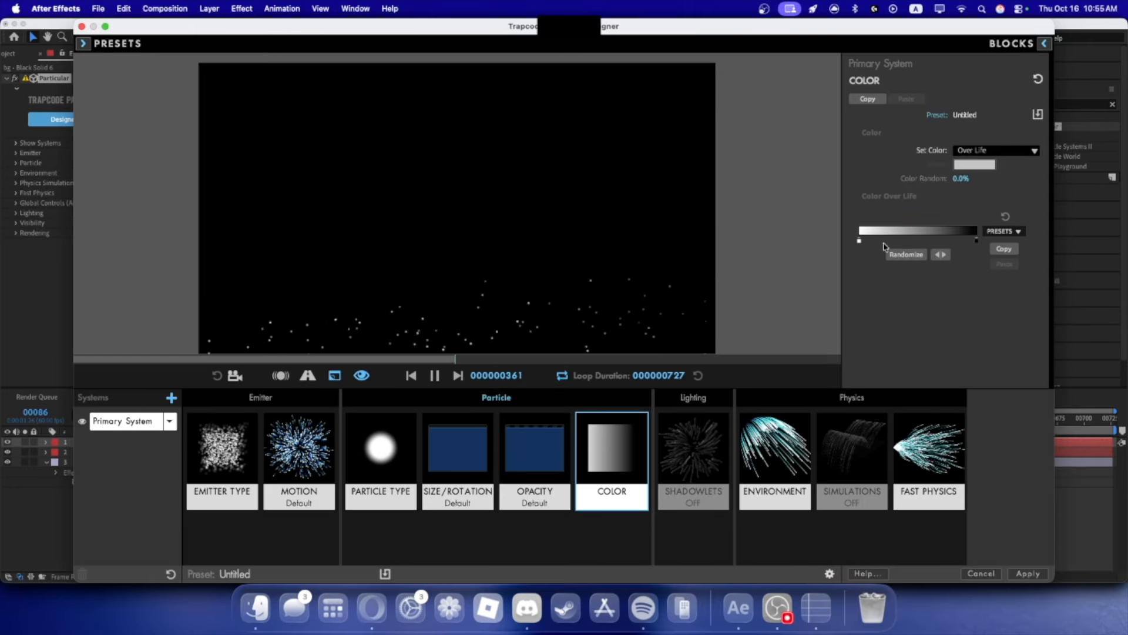
# - Shift the color gradient's black stop close to the start, reverse the gradient and reposition its stops
pyautogui.moveTo(977, 242); pyautogui.dragTo(873, 246)
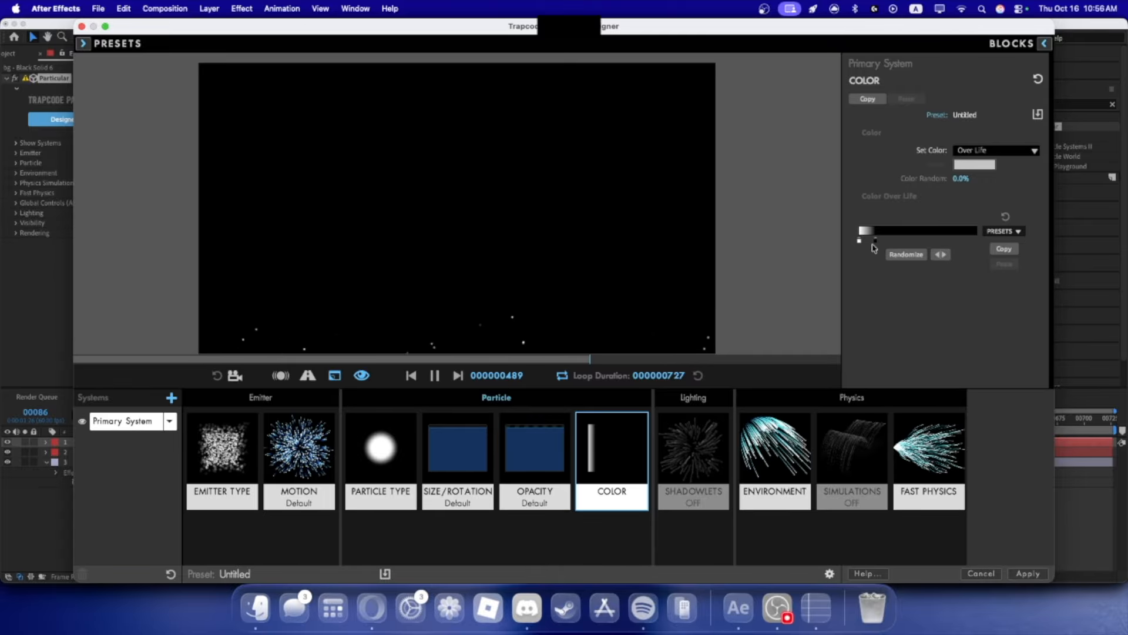
pyautogui.click(941, 255)
pyautogui.moveTo(961, 242); pyautogui.dragTo(900, 242)
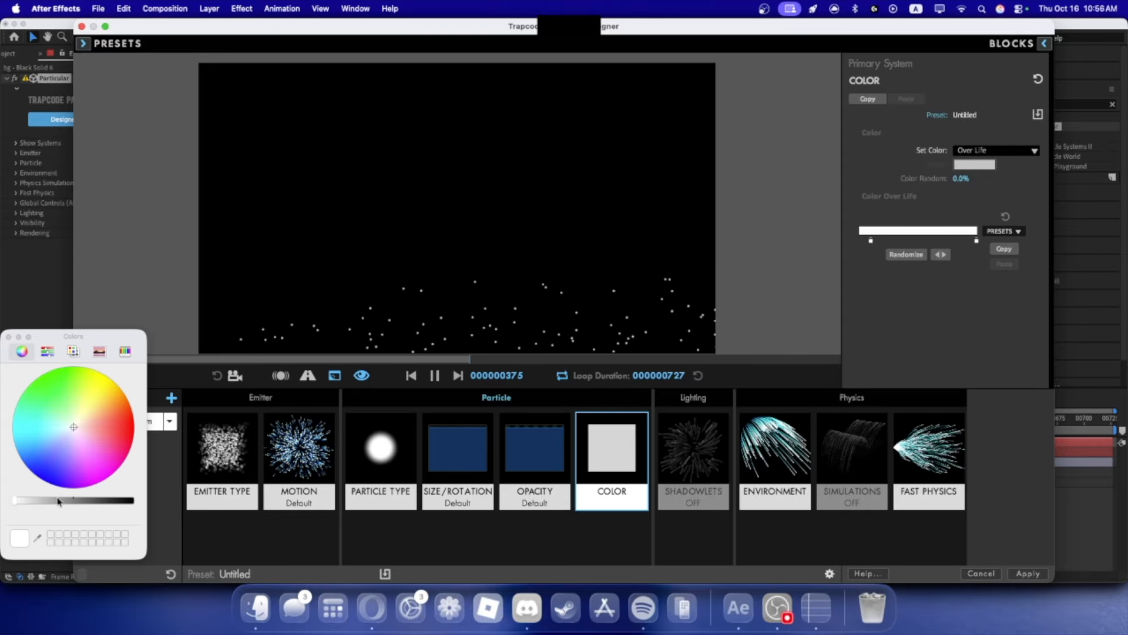
# - Recolor the particle color gradient, making the start stop black and the end stop medium grey
pyautogui.moveTo(59, 501); pyautogui.dragTo(133, 501)
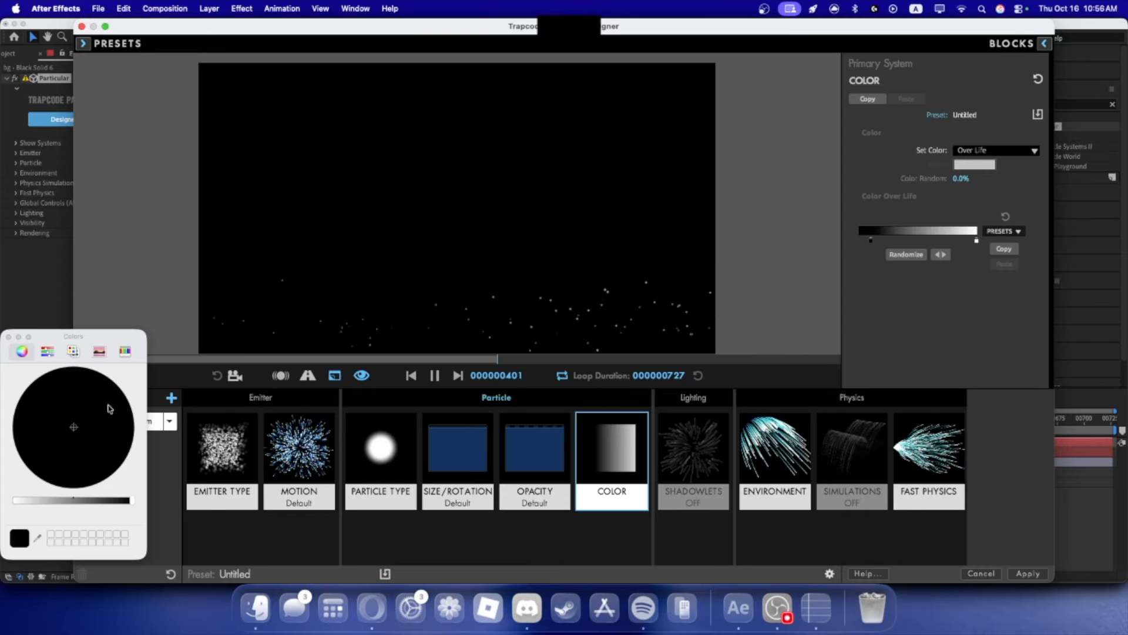
pyautogui.click(8, 337)
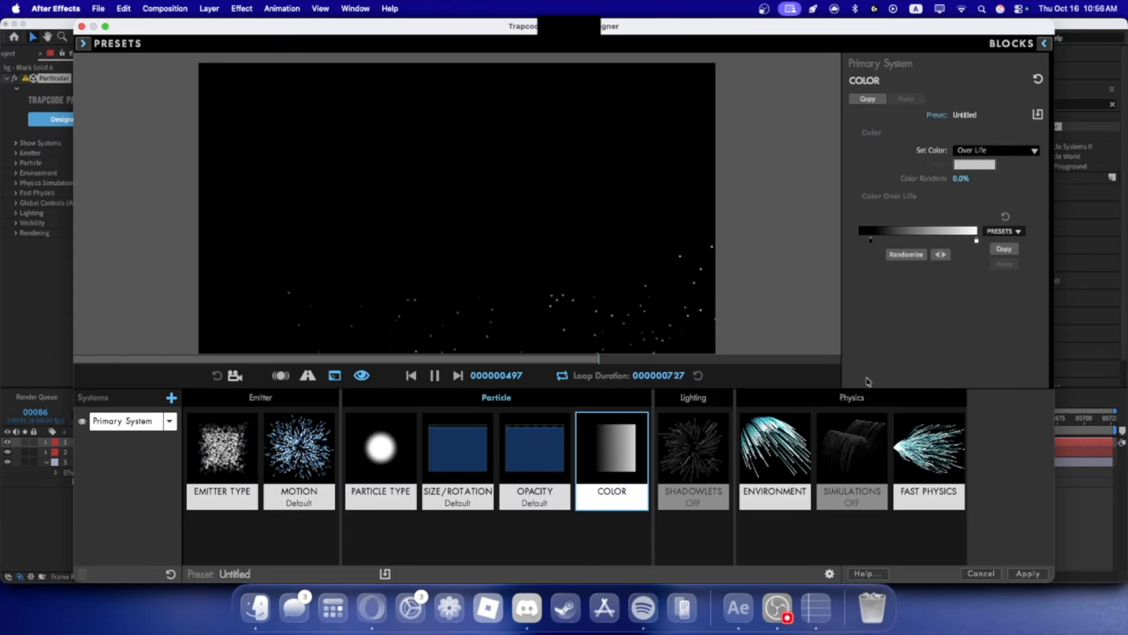
pyautogui.doubleClick(977, 242)
pyautogui.moveTo(115, 501); pyautogui.dragTo(57, 501)
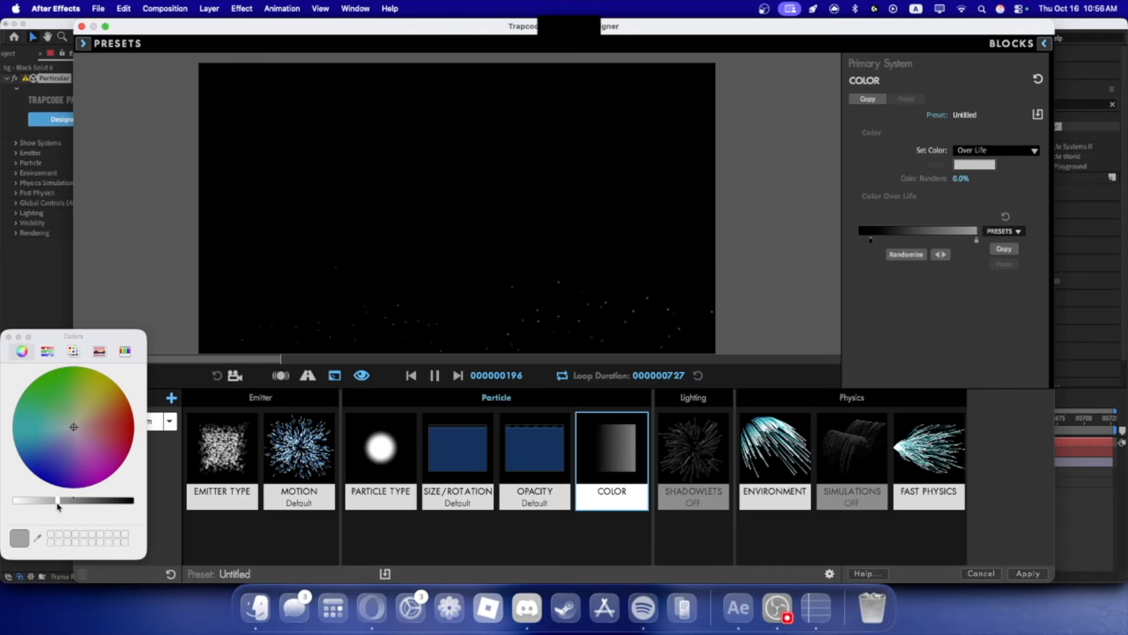
pyautogui.click(8, 337)
# - Change the particle type to Sprite using the X shape from the sprite library, and set Colorize to 100%
pyautogui.click(491, 492)
pyautogui.click(383, 495)
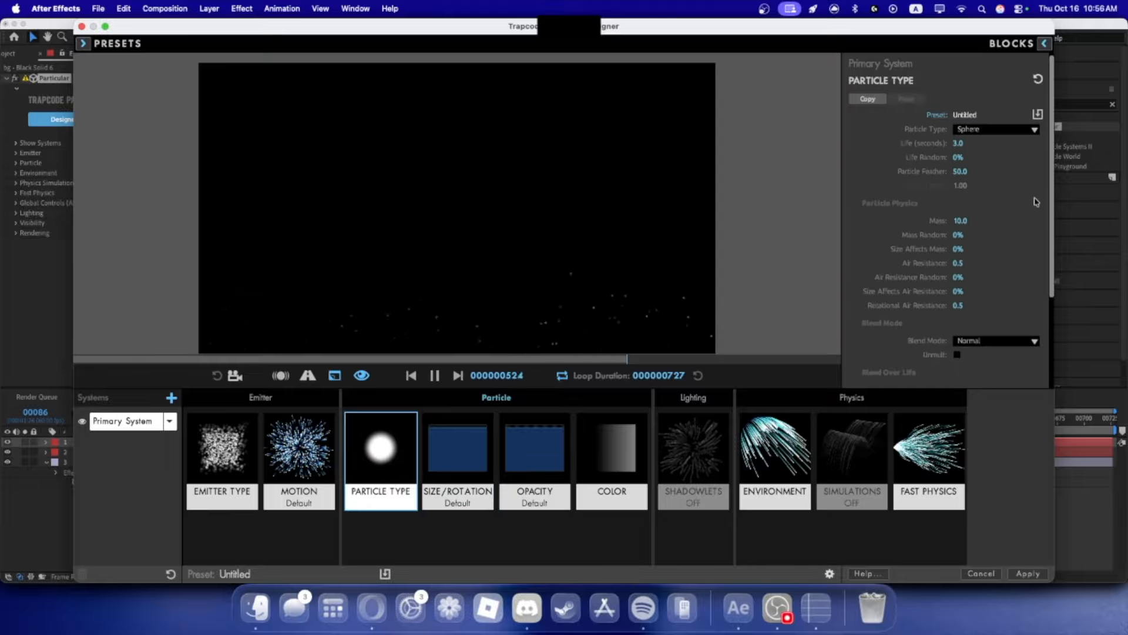
pyautogui.click(969, 131)
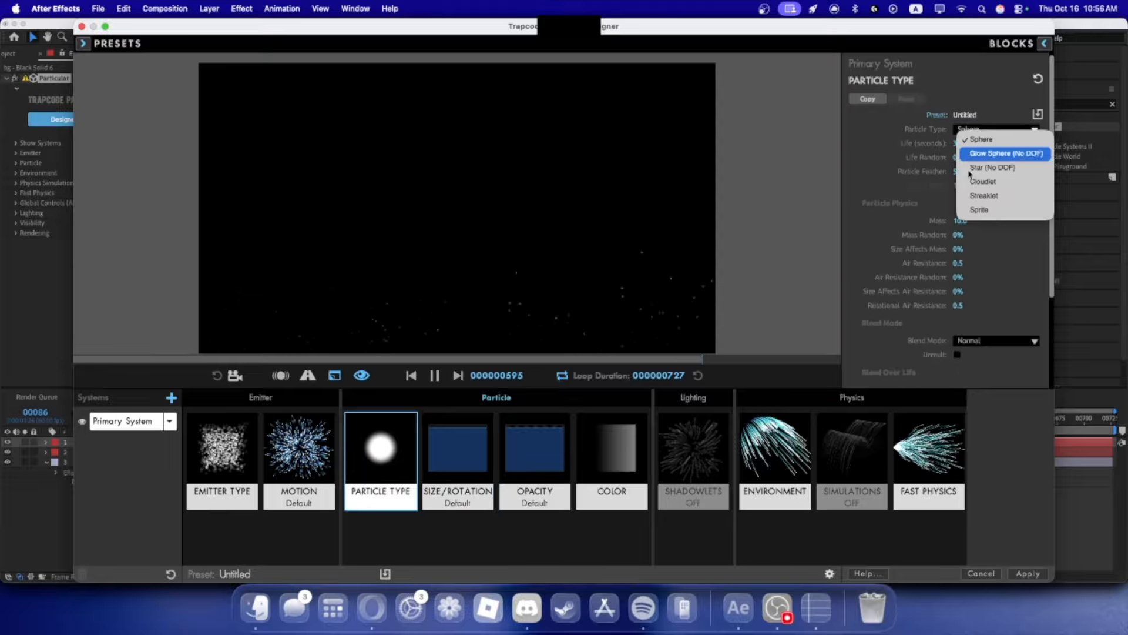
pyautogui.click(967, 213)
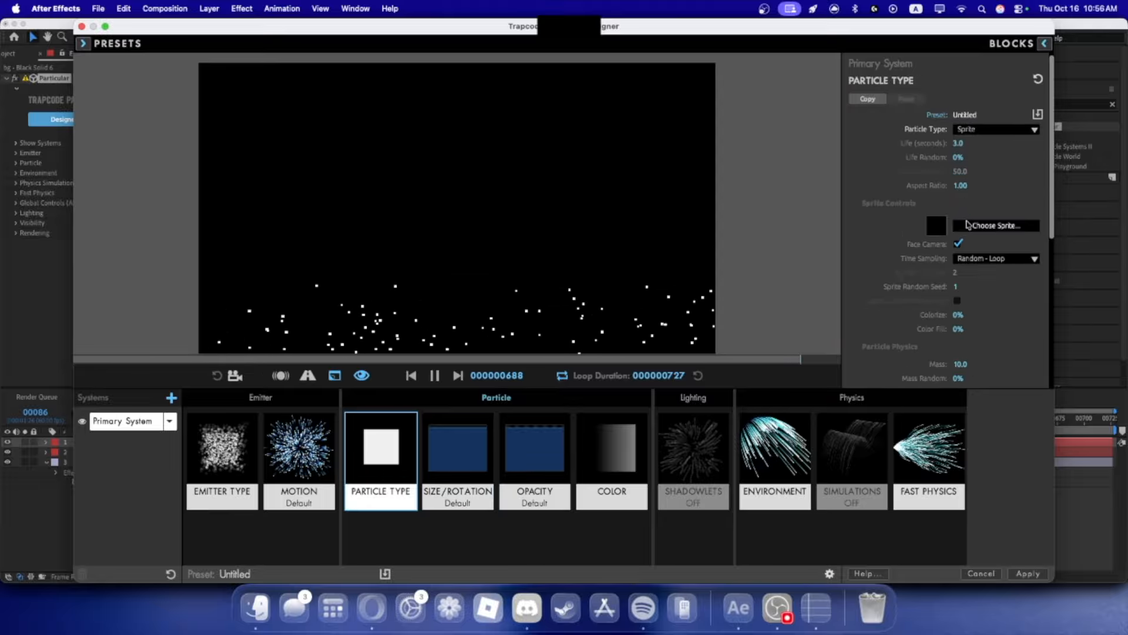
pyautogui.click(965, 225)
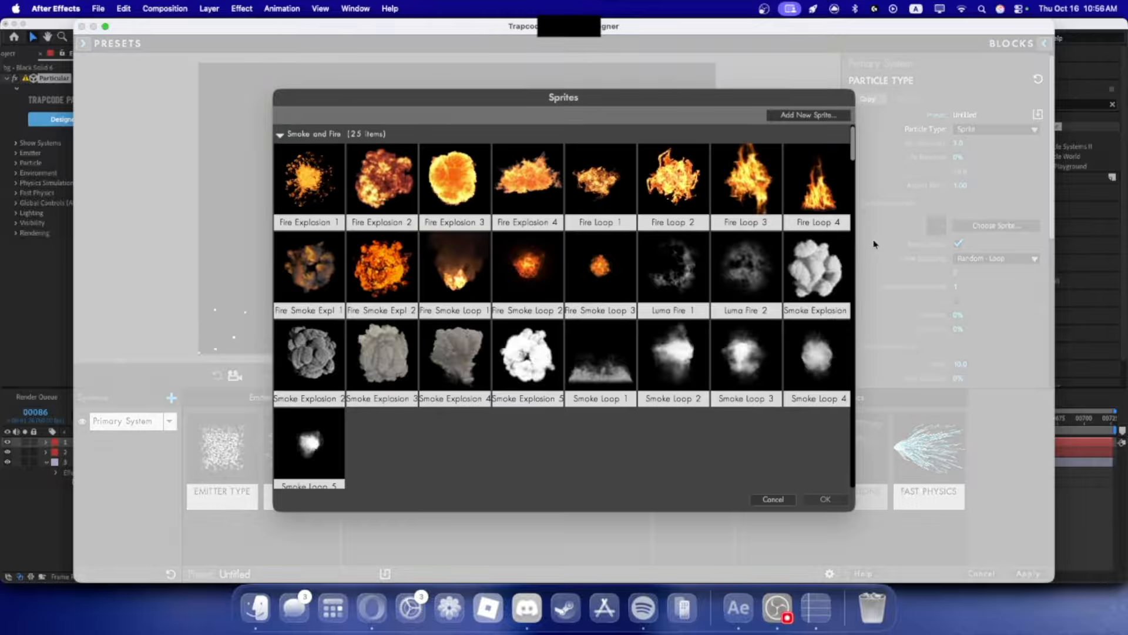
pyautogui.scroll(-15, 641, 282)
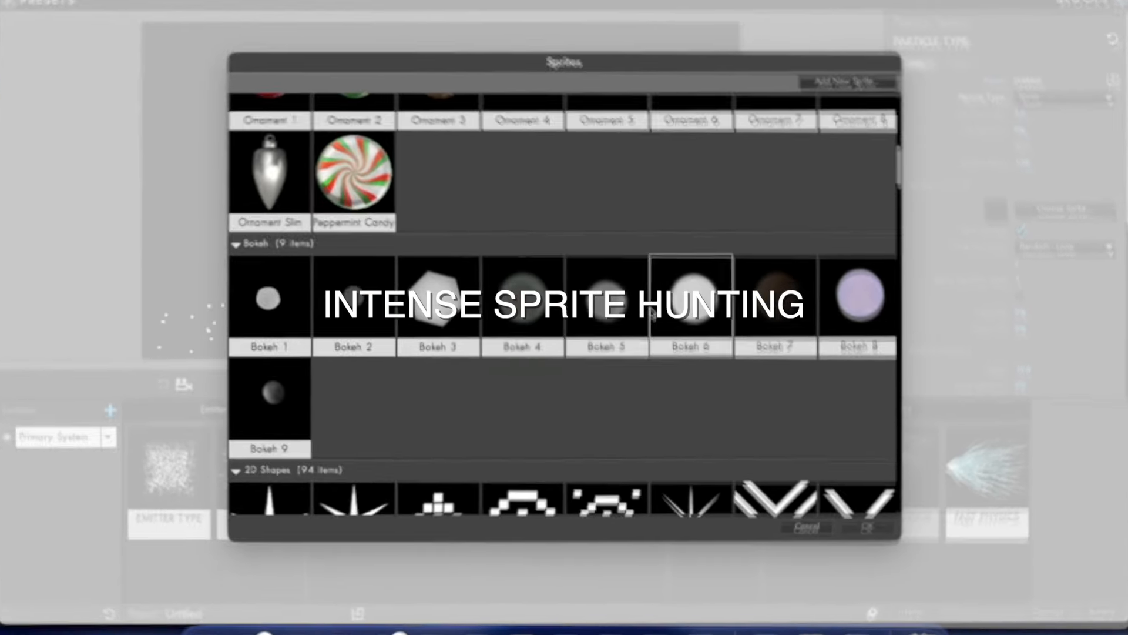
pyautogui.scroll(-8, 564, 377)
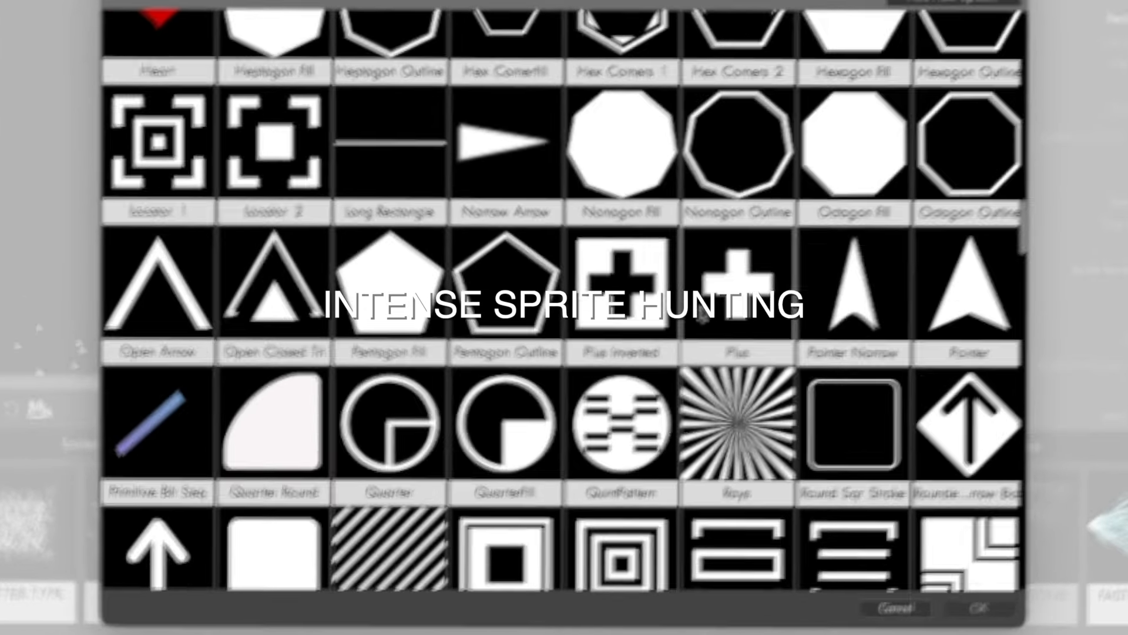
pyautogui.scroll(-8, 701, 317)
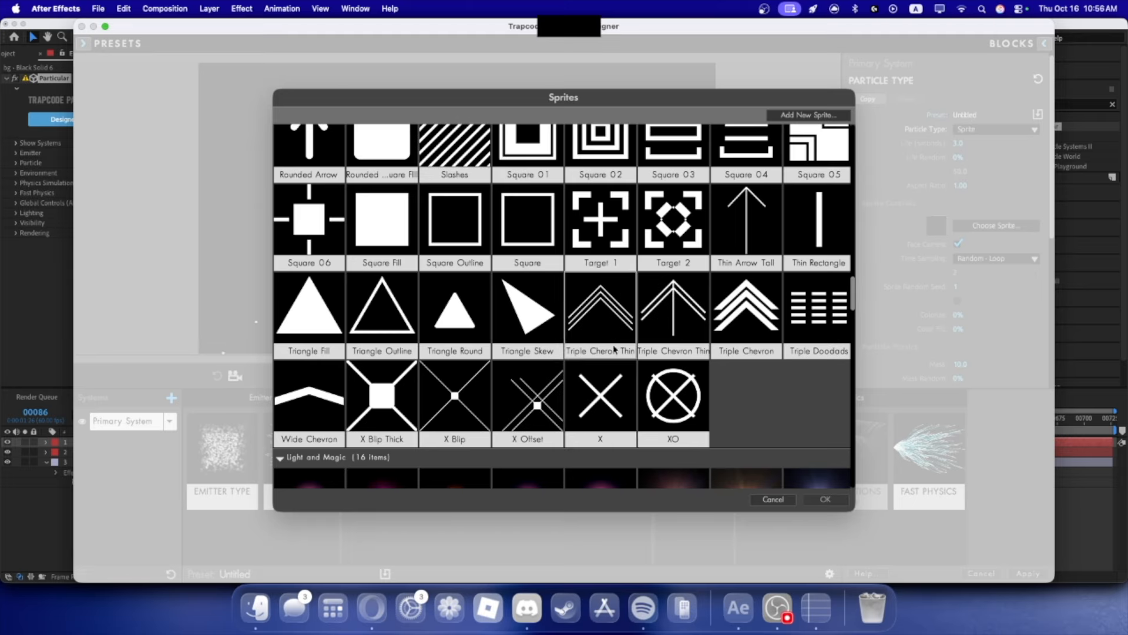
pyautogui.click(619, 396)
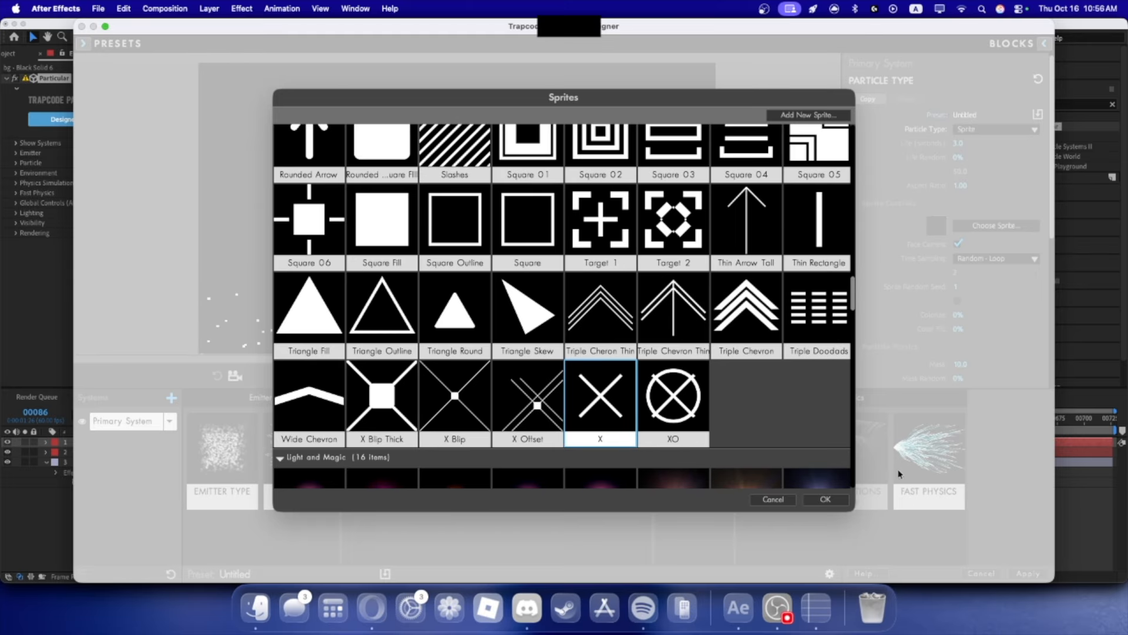
pyautogui.click(825, 499)
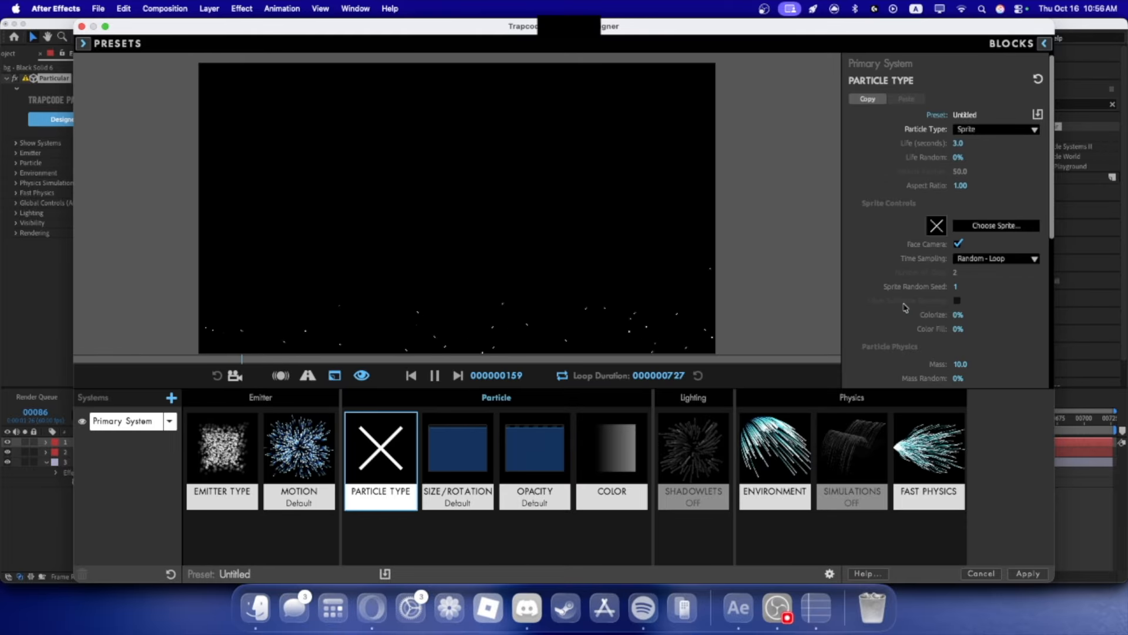
pyautogui.scroll(-2, 905, 308)
pyautogui.moveTo(959, 280); pyautogui.dragTo(1020, 280)
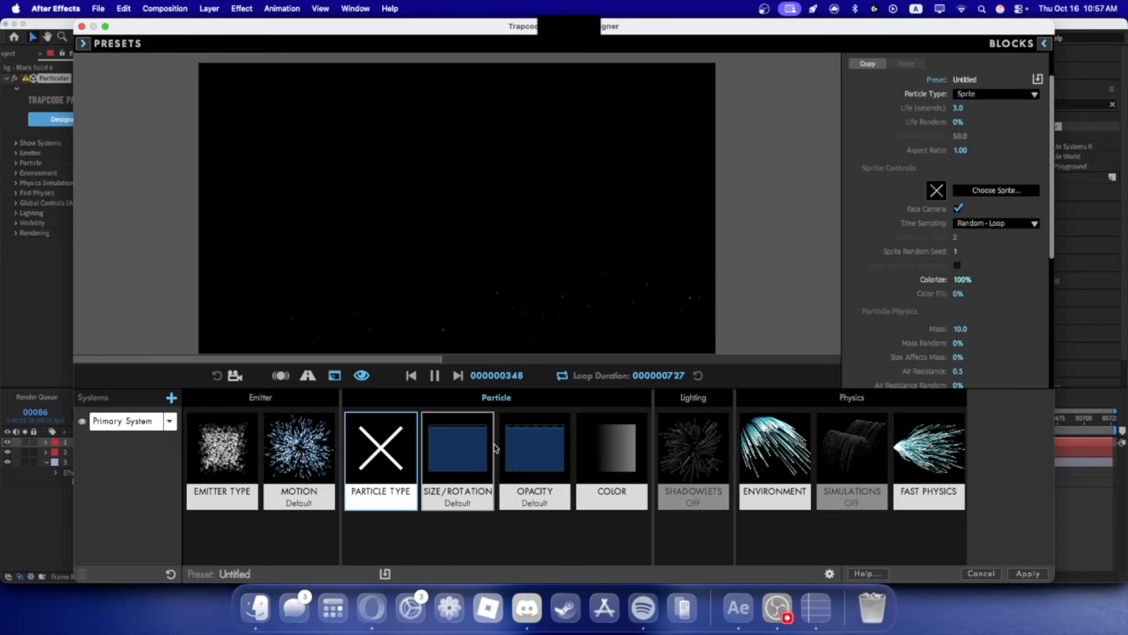
# - Set the particle Size to 24 with Size Random at 100%, and set Opacity Random to 100%
pyautogui.click(458, 458)
pyautogui.moveTo(957, 150); pyautogui.dragTo(1021, 165)
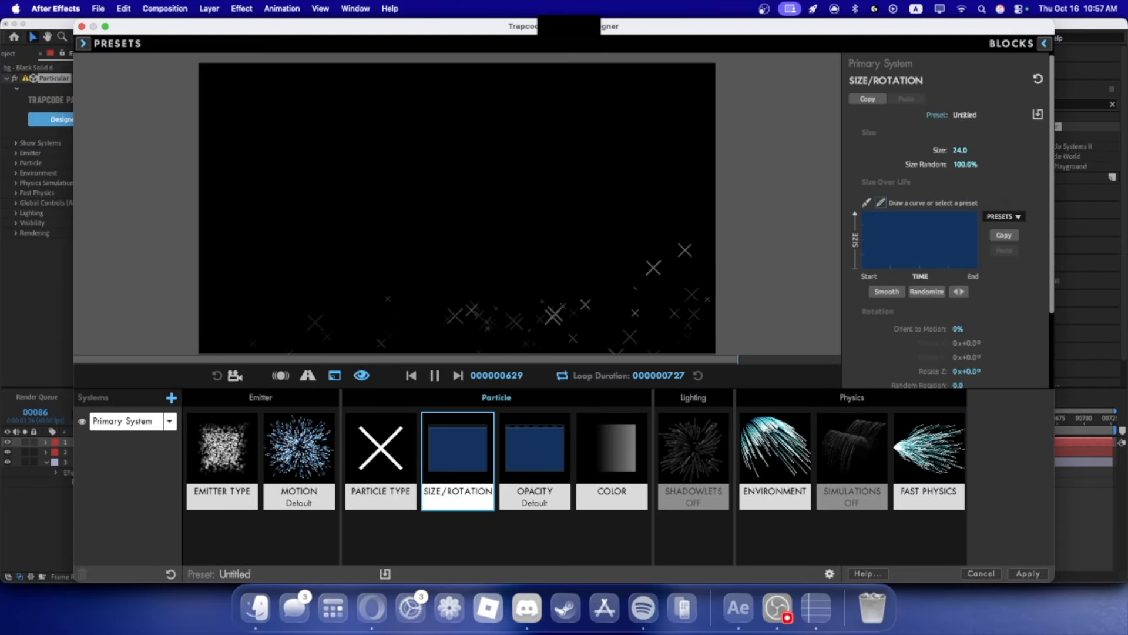
pyautogui.click(535, 458)
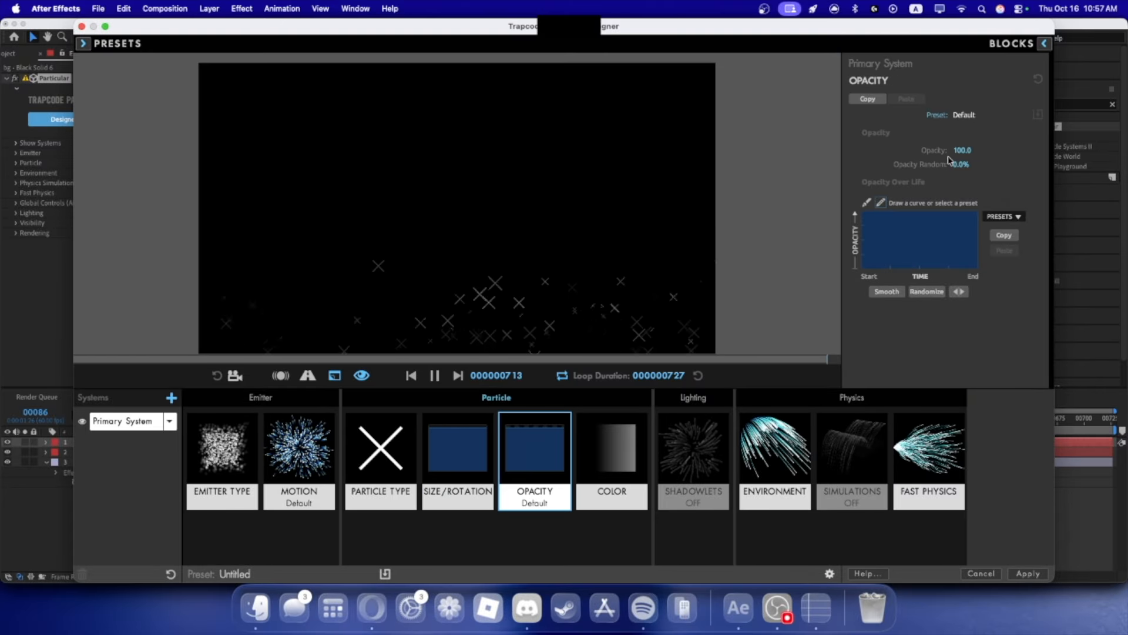
pyautogui.moveTo(960, 164); pyautogui.dragTo(1021, 164)
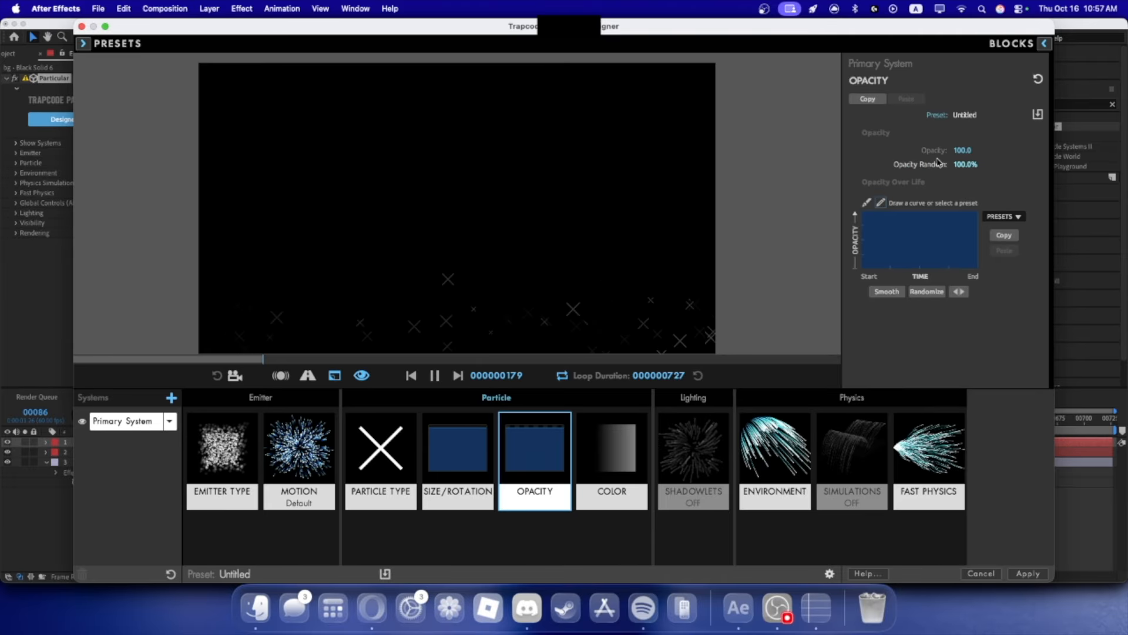
# - Set Random Rotation to 65 and Random Speed Rotate to 7, and lower Size Random to 78%
pyautogui.click(405, 453)
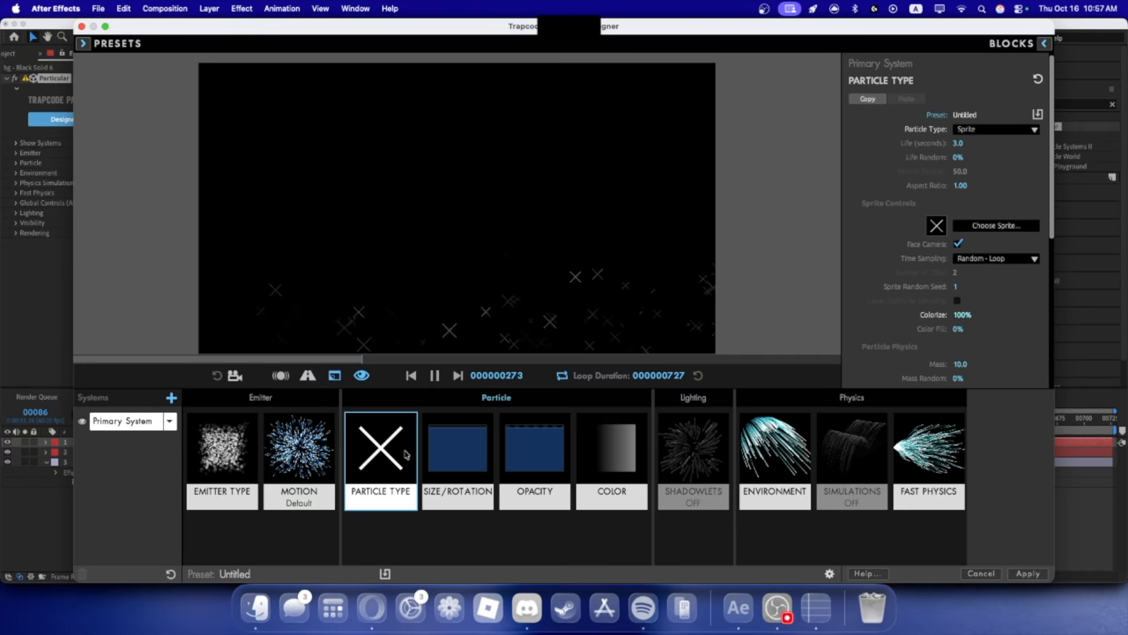
pyautogui.scroll(-5, 951, 358)
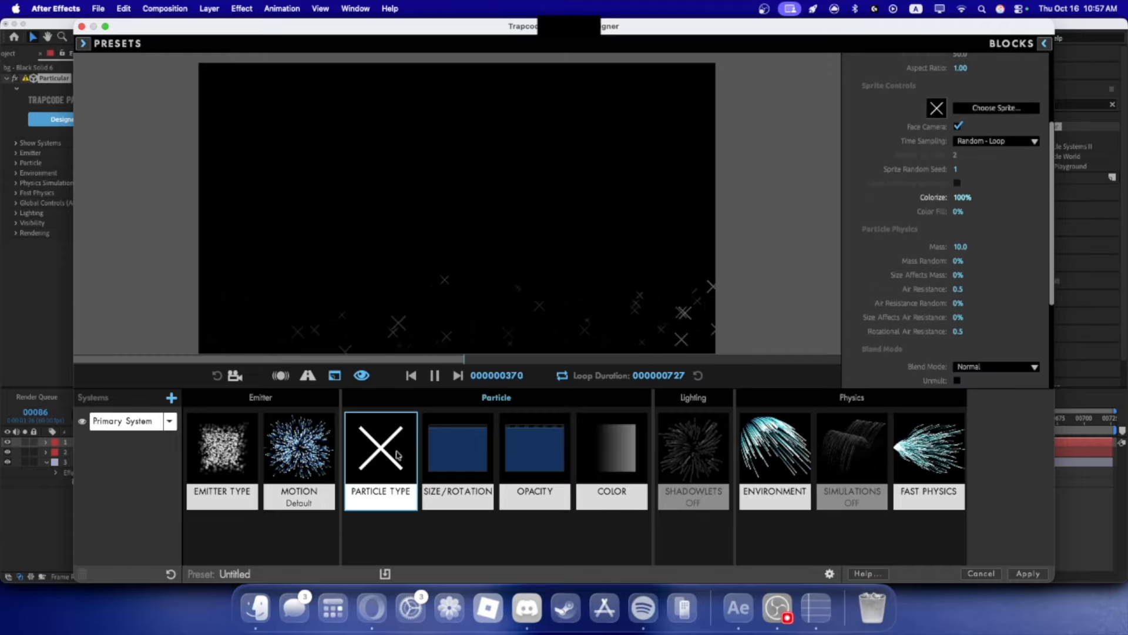
pyautogui.click(458, 453)
pyautogui.scroll(-1, 1011, 325)
pyautogui.moveTo(958, 367)
pyautogui.mouseDown()
pyautogui.moveTo(992, 366)
pyautogui.moveTo(952, 377)
pyautogui.mouseUp()
pyautogui.scroll(-1, 993, 365)
pyautogui.scroll(-1, 993, 365)
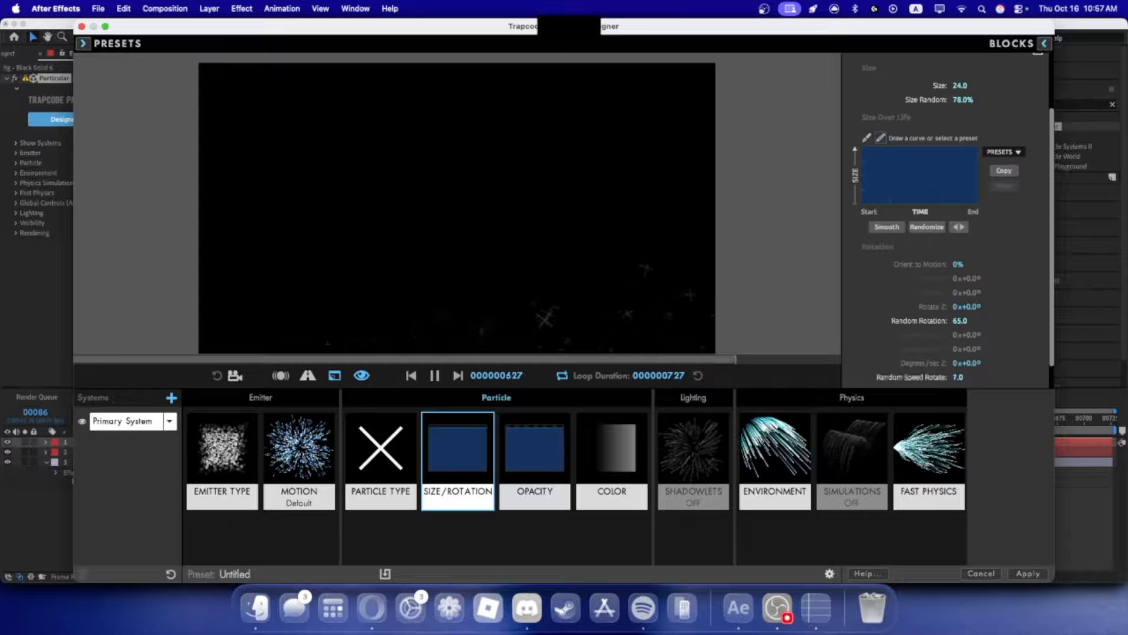
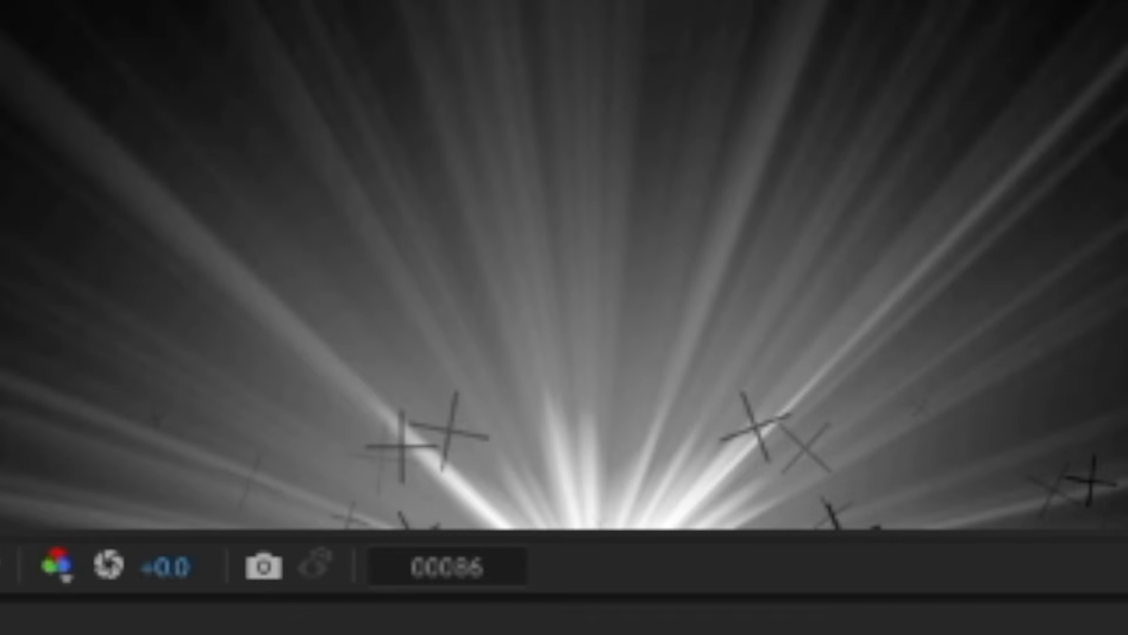
# - Set the X-particle solid's blending mode to Add and duplicate the layer with the copy rotated 180°
pyautogui.click(174, 453)
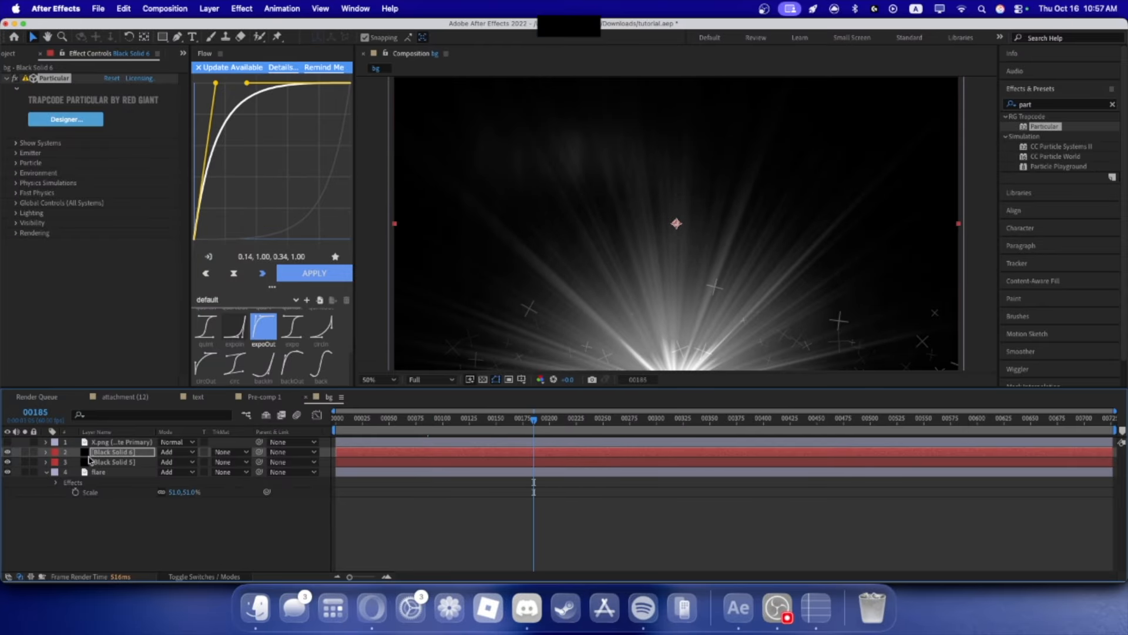
pyautogui.click(109, 452)
pyautogui.press('super+d')
pyautogui.press('r')
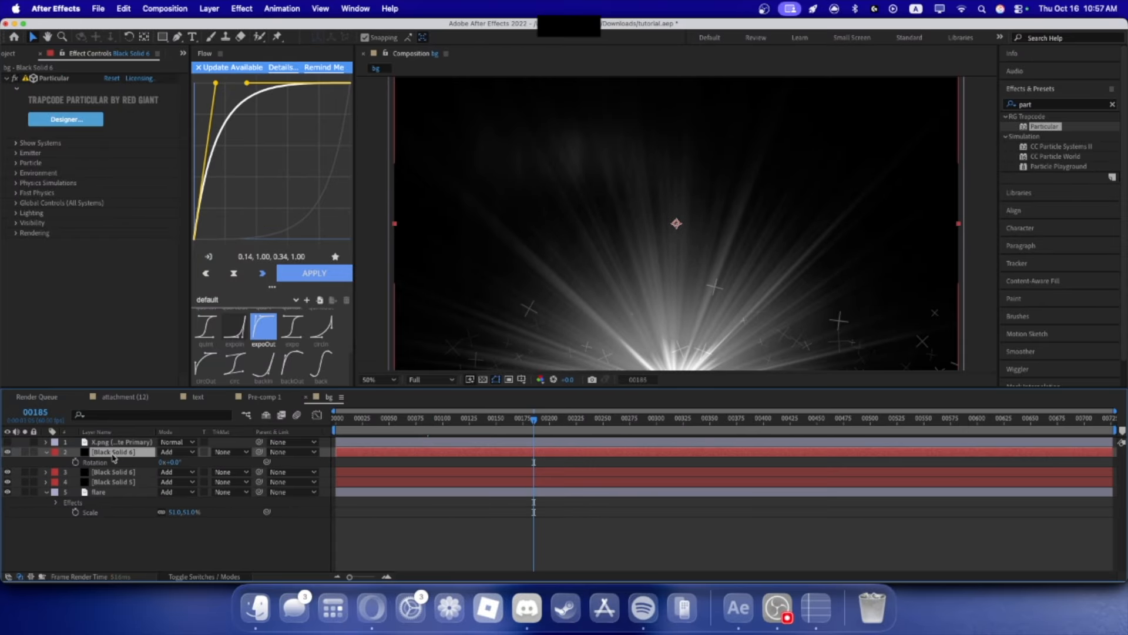
pyautogui.click(177, 462)
pyautogui.write('189')
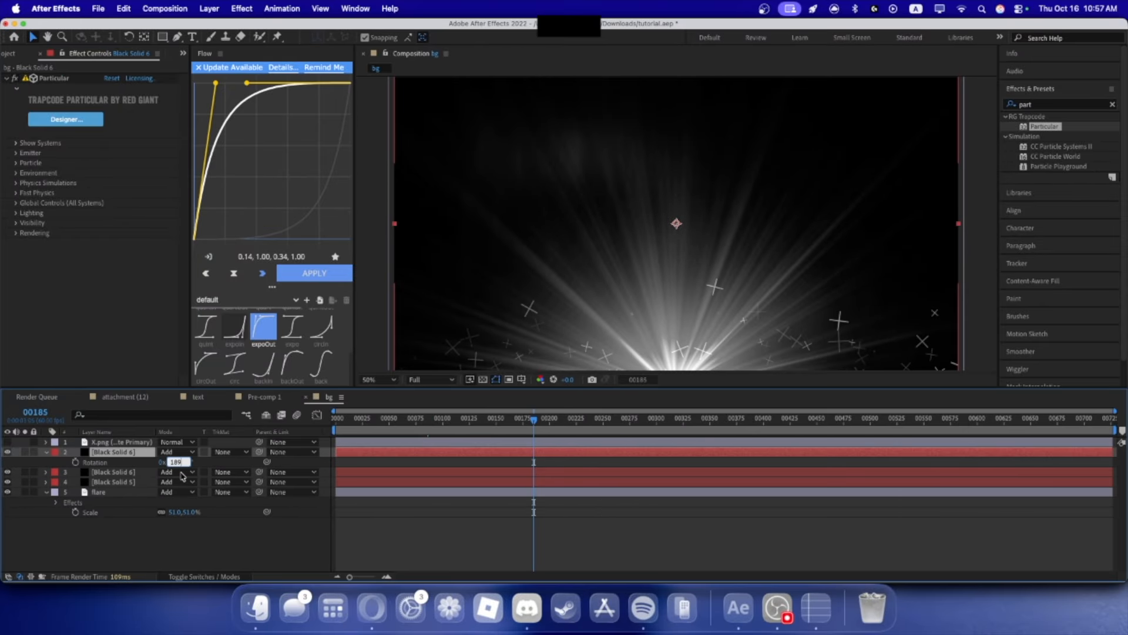
pyautogui.click(673, 418)
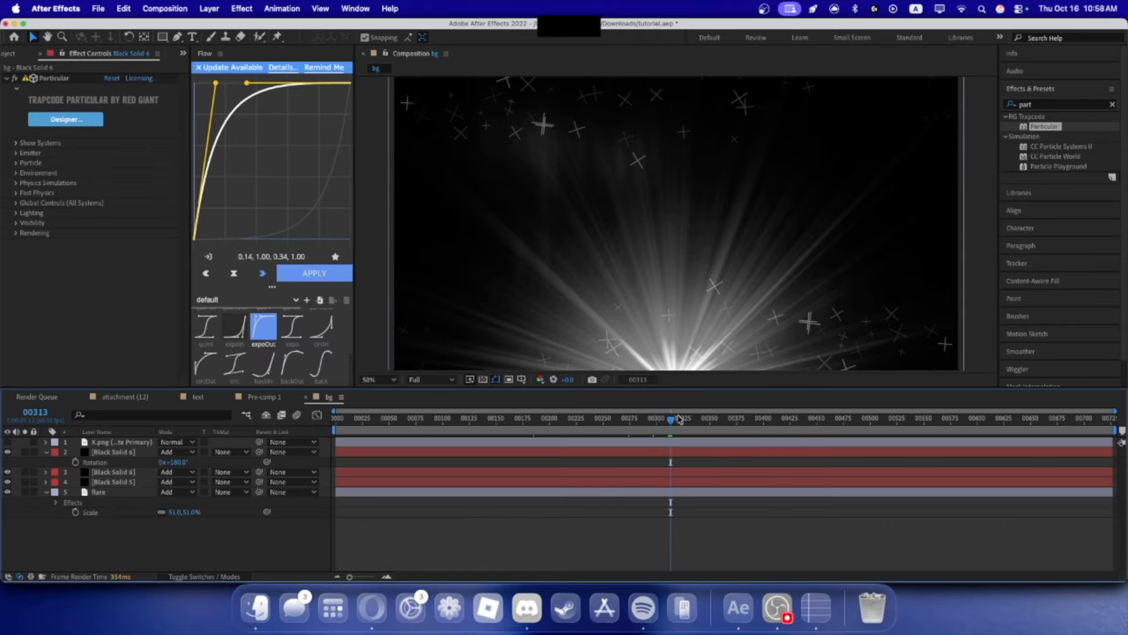
# - Create a new black solid beneath all other layers, apply Particular to it and open its Designer
pyautogui.press('super+y')
pyautogui.press('Return')
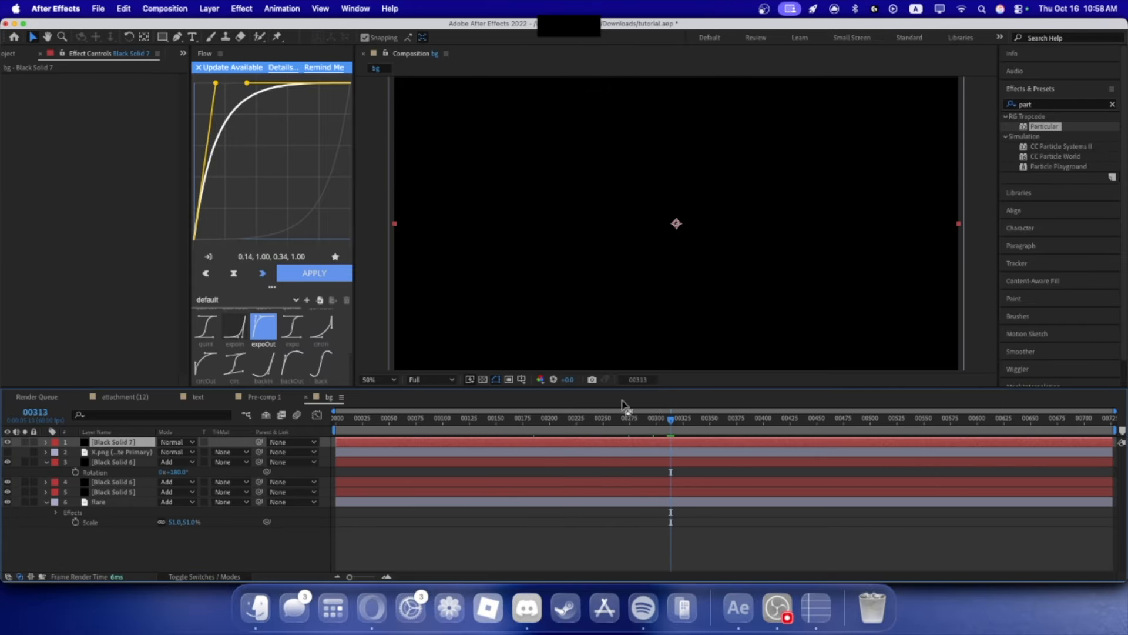
pyautogui.moveTo(122, 443); pyautogui.dragTo(131, 547)
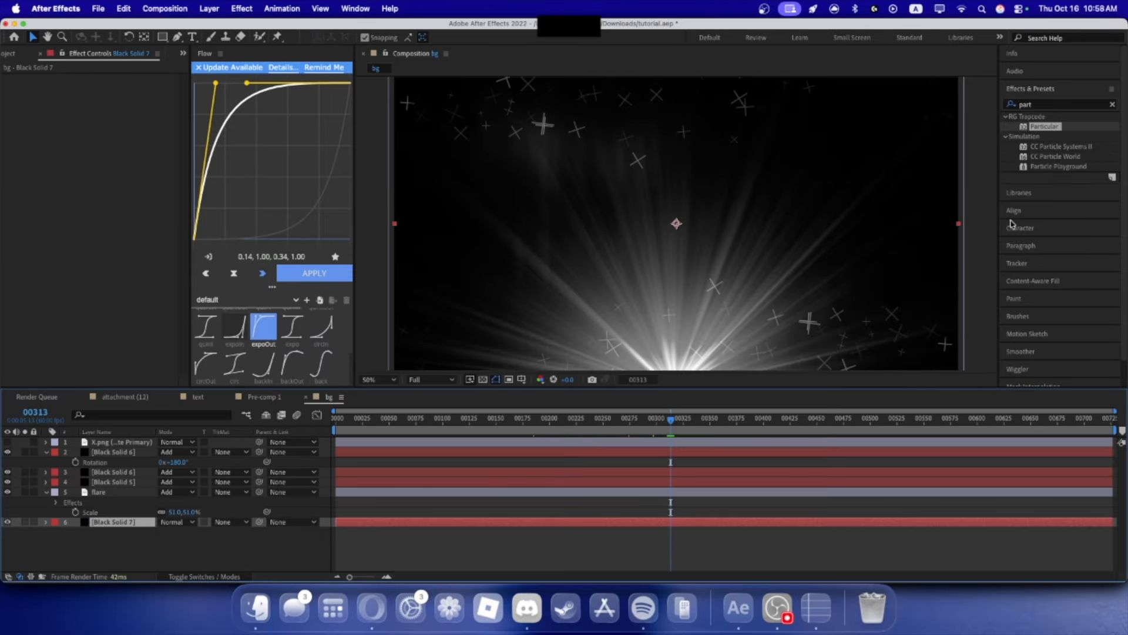
pyautogui.moveTo(1073, 125); pyautogui.dragTo(127, 521)
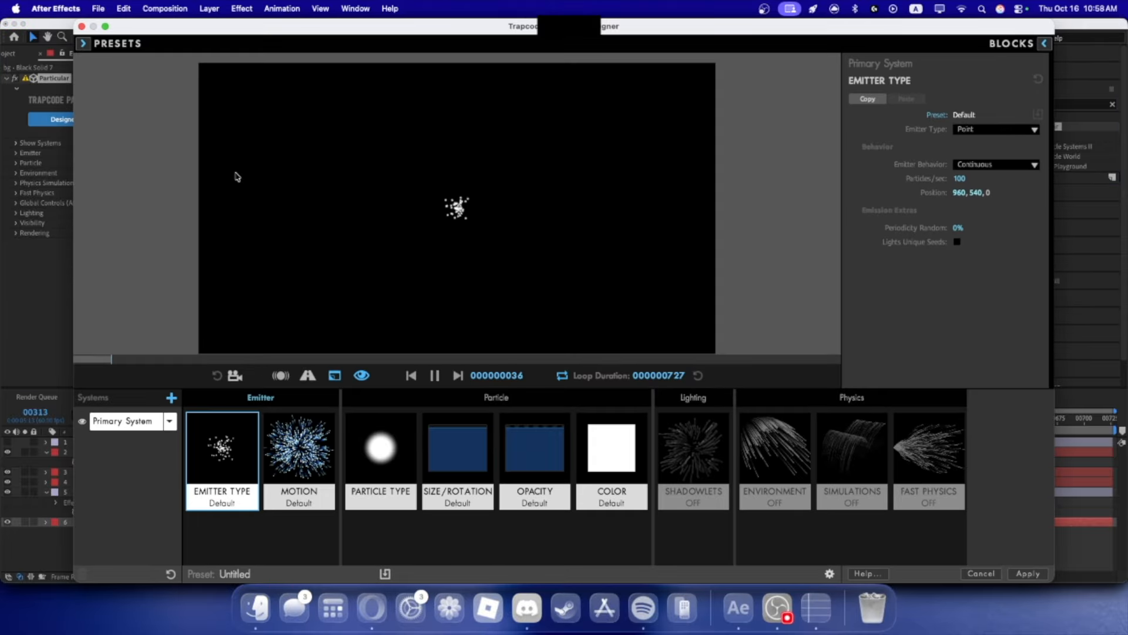
# - Set the emitter type to Box with XYZ Individual sizing, Emitter Size X 8127 and Emitter Size Y about 2266
pyautogui.click(970, 129)
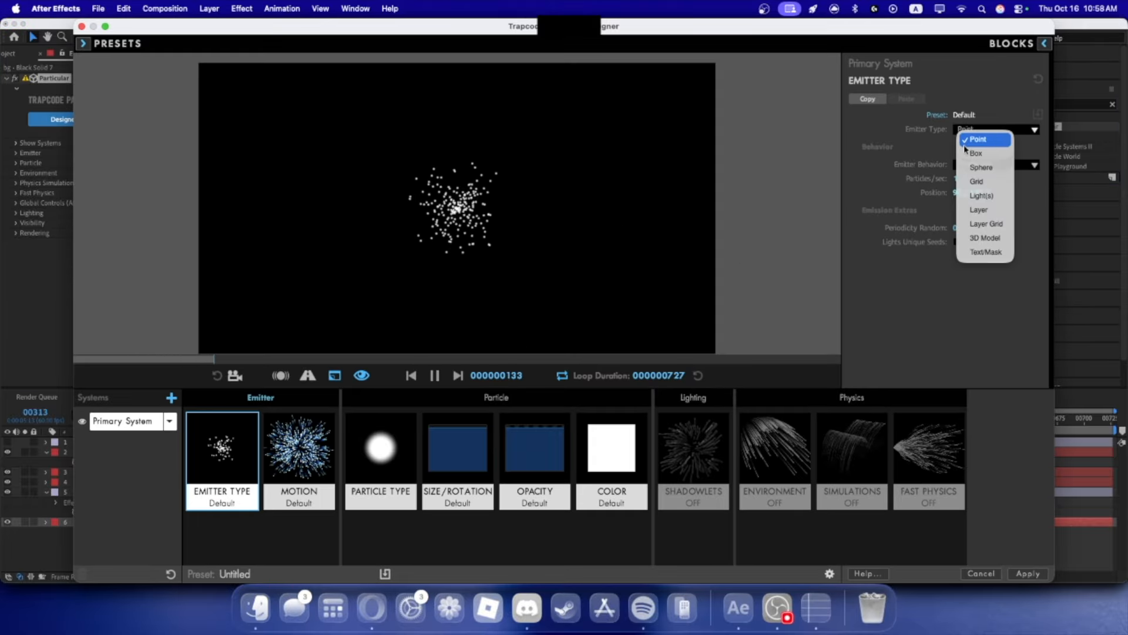
pyautogui.click(965, 153)
pyautogui.click(970, 229)
pyautogui.click(968, 253)
pyautogui.moveTo(961, 242); pyautogui.dragTo(1127, 243)
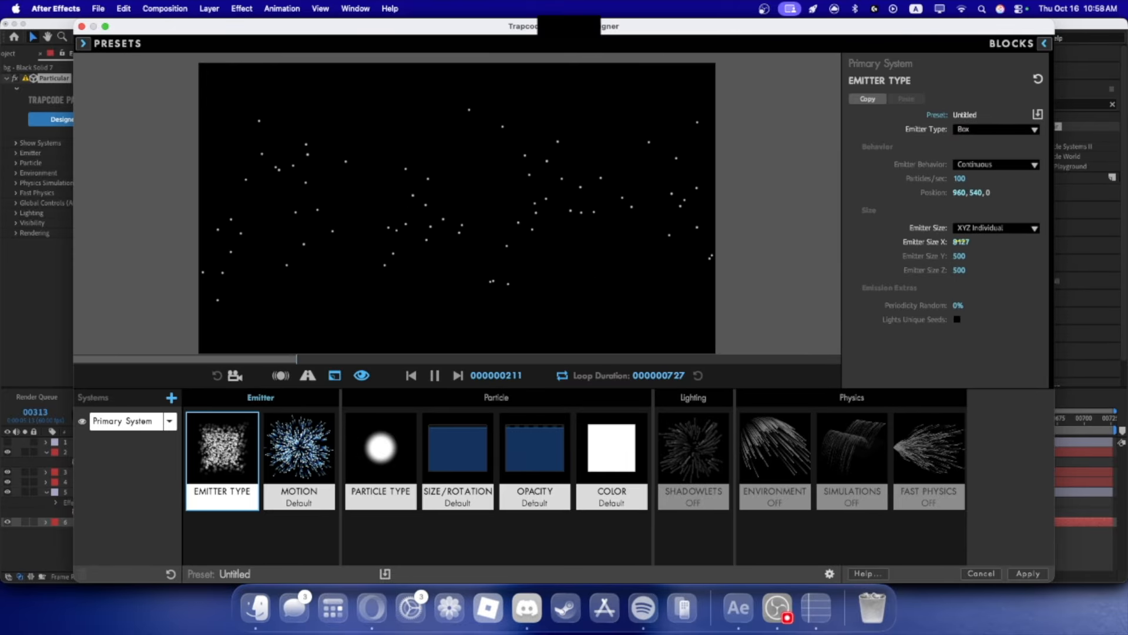
pyautogui.moveTo(959, 256); pyautogui.dragTo(1030, 256)
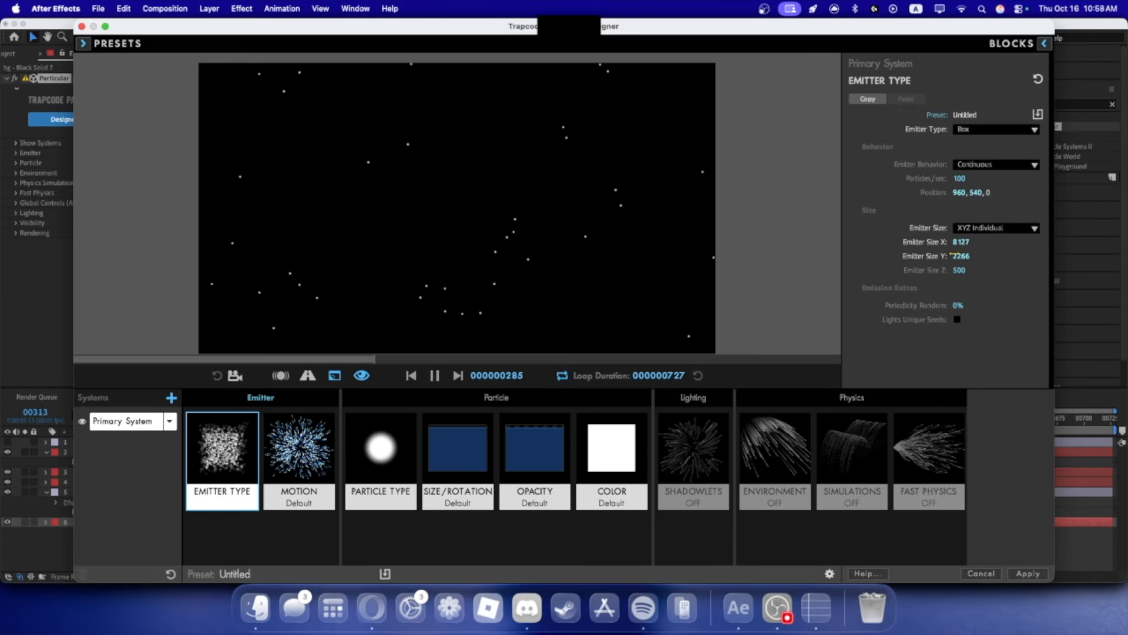
# - Change the new particle system's particle type to Cloudlet
pyautogui.click(446, 475)
pyautogui.click(372, 473)
pyautogui.click(994, 130)
pyautogui.click(984, 181)
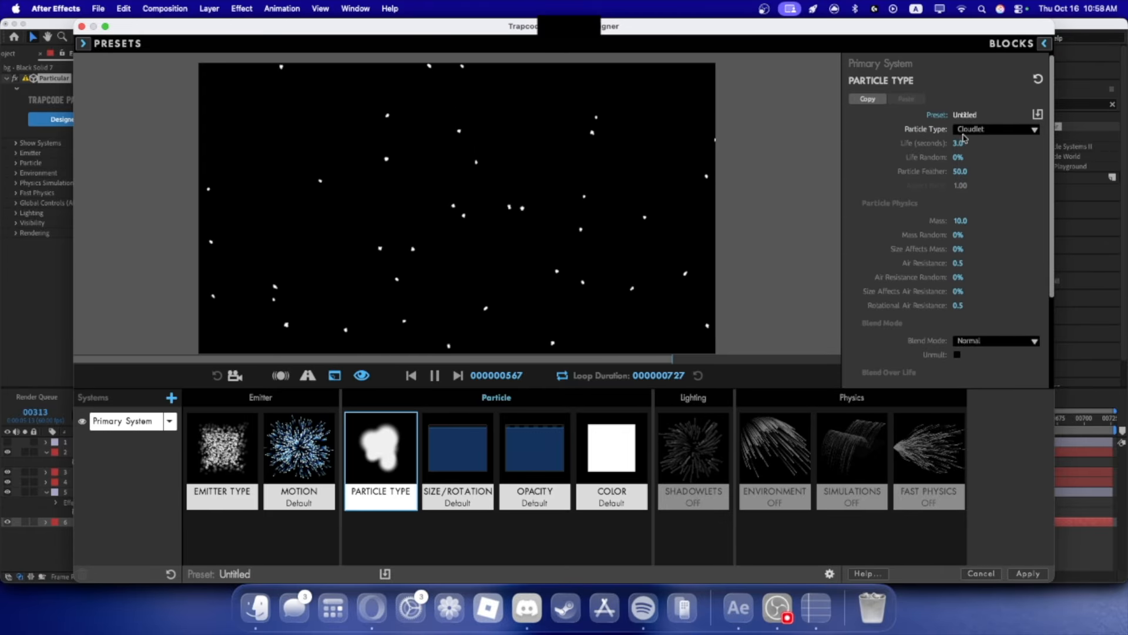
# - Set the cloudlet particles' Size to 268 and their Opacity to 1
pyautogui.click(432, 470)
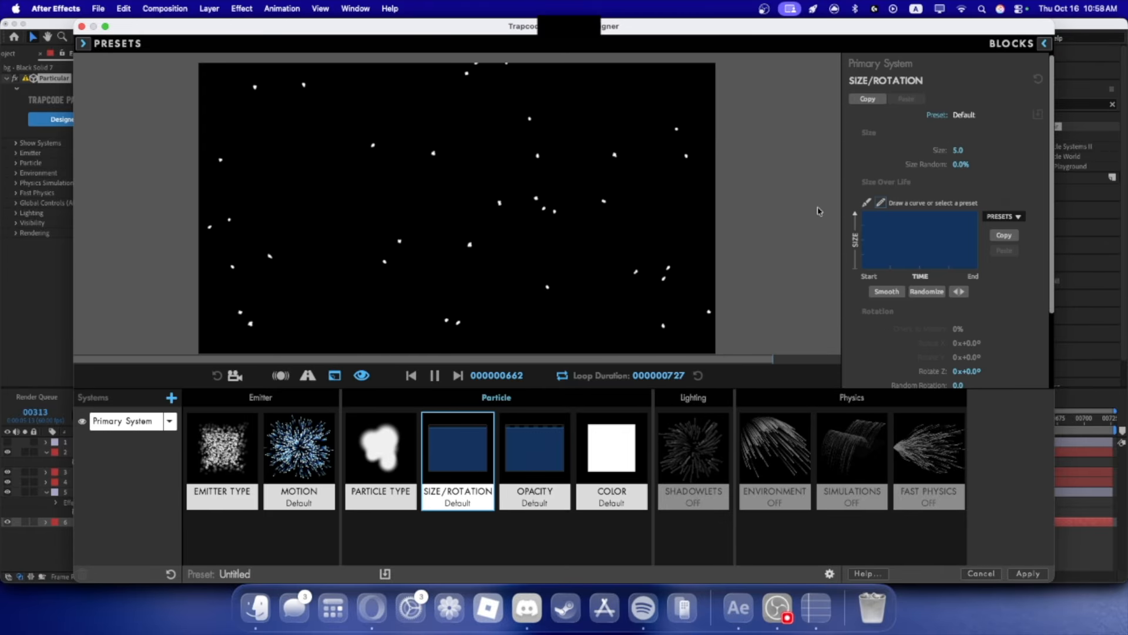
pyautogui.moveTo(957, 151); pyautogui.dragTo(1112, 151)
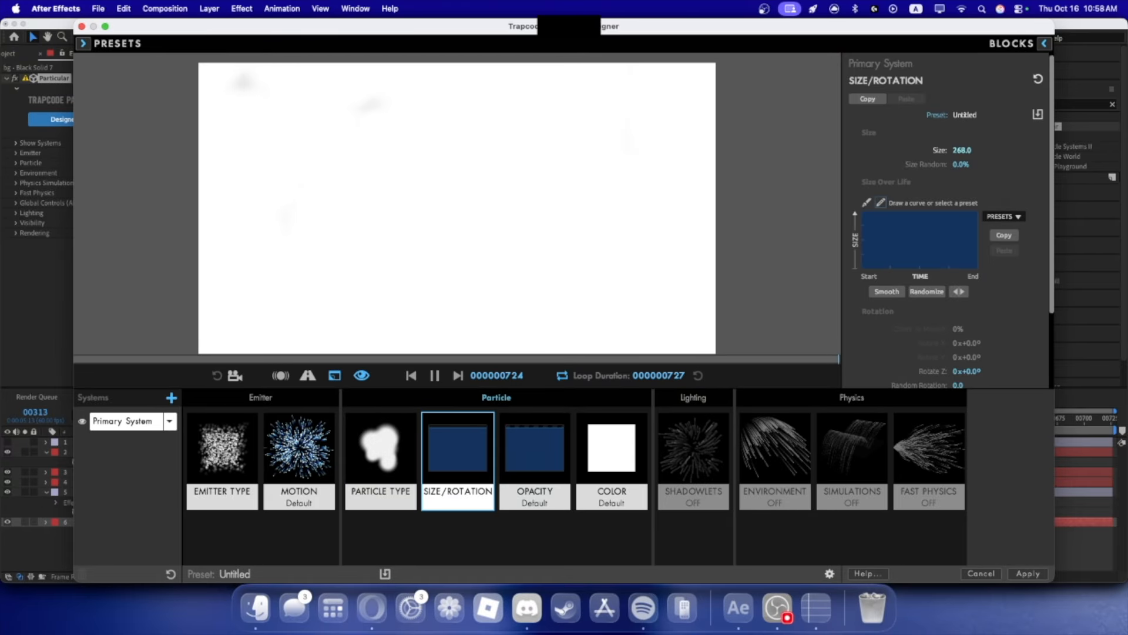
pyautogui.click(535, 455)
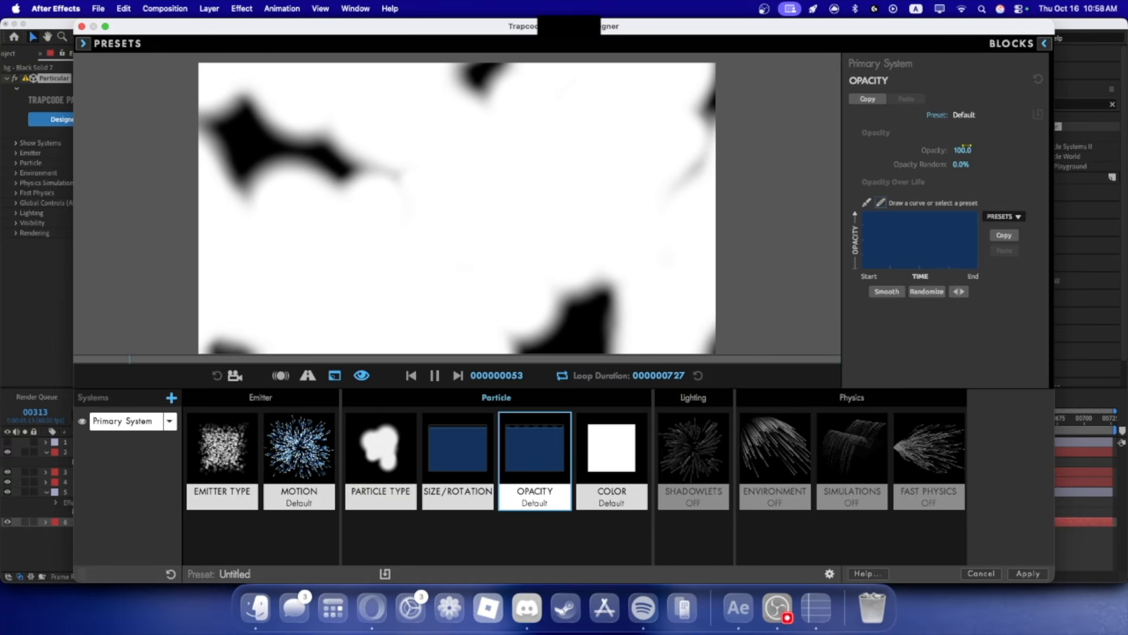
pyautogui.moveTo(968, 147); pyautogui.dragTo(912, 150)
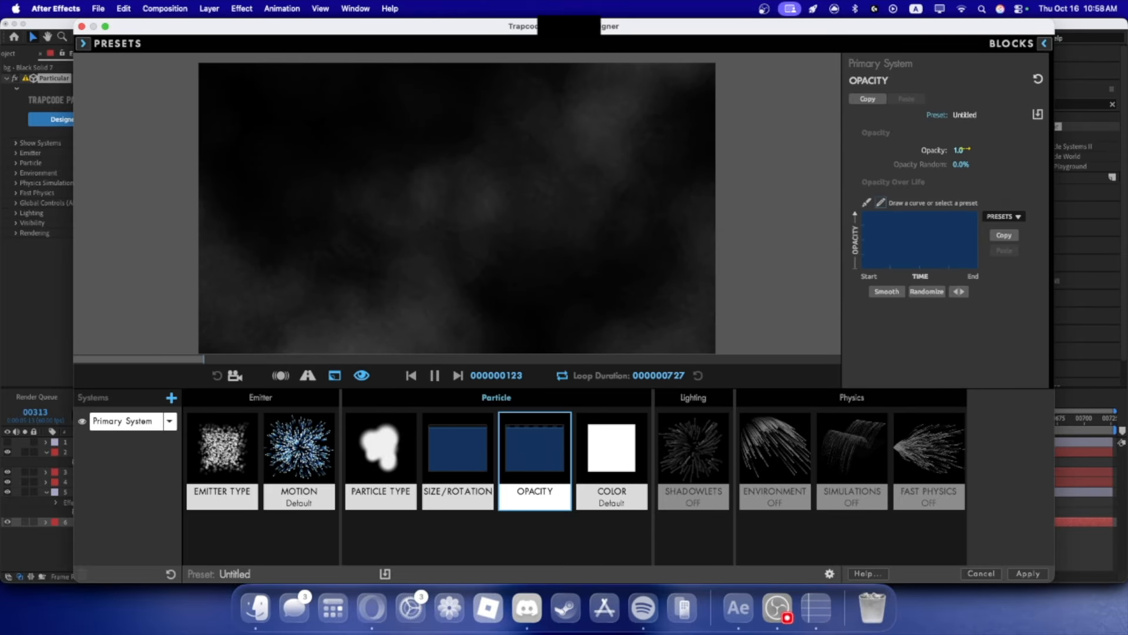
# - Set the cloudlet particles' Opacity to 0.5 in the Designer
pyautogui.click(956, 150)
pyautogui.write('0.5')
pyautogui.press('Return')
pyautogui.moveTo(960, 164)
pyautogui.mouseDown()
pyautogui.moveTo(1021, 165)
pyautogui.moveTo(942, 167)
pyautogui.mouseUp()
# - Check the cloudlets' size and rotation settings in the preview and apply the finished Particular design to the layer
pyautogui.click(476, 447)
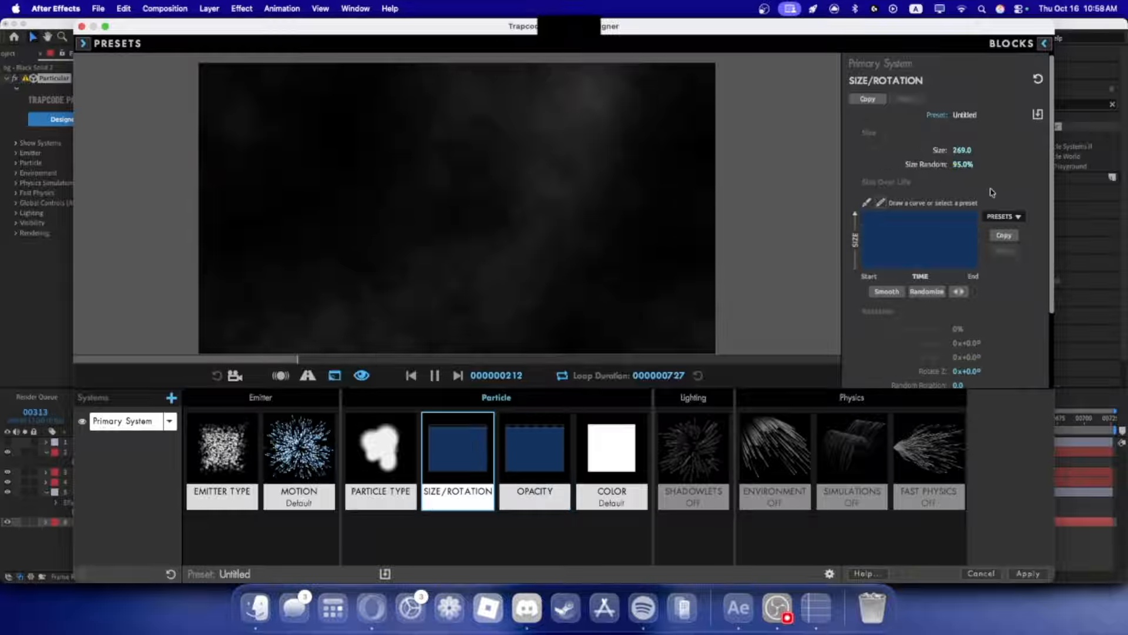
pyautogui.scroll(-3, 950, 365)
pyautogui.scroll(-1, 949, 364)
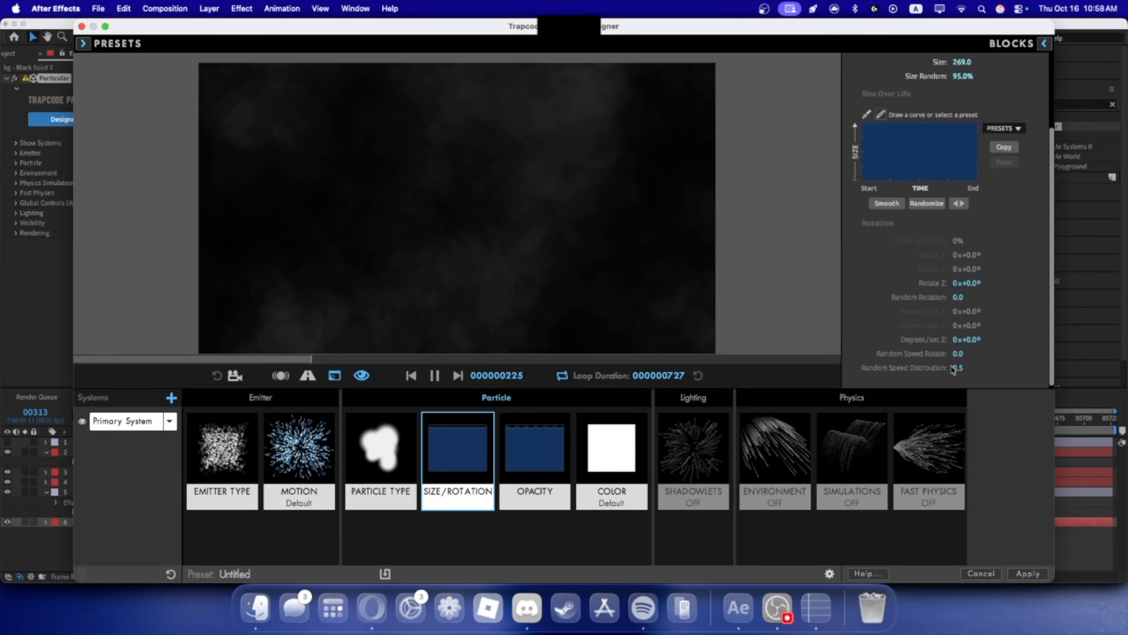
pyautogui.moveTo(957, 357)
pyautogui.mouseDown()
pyautogui.moveTo(919, 360)
pyautogui.moveTo(962, 358)
pyautogui.moveTo(948, 356)
pyautogui.mouseUp()
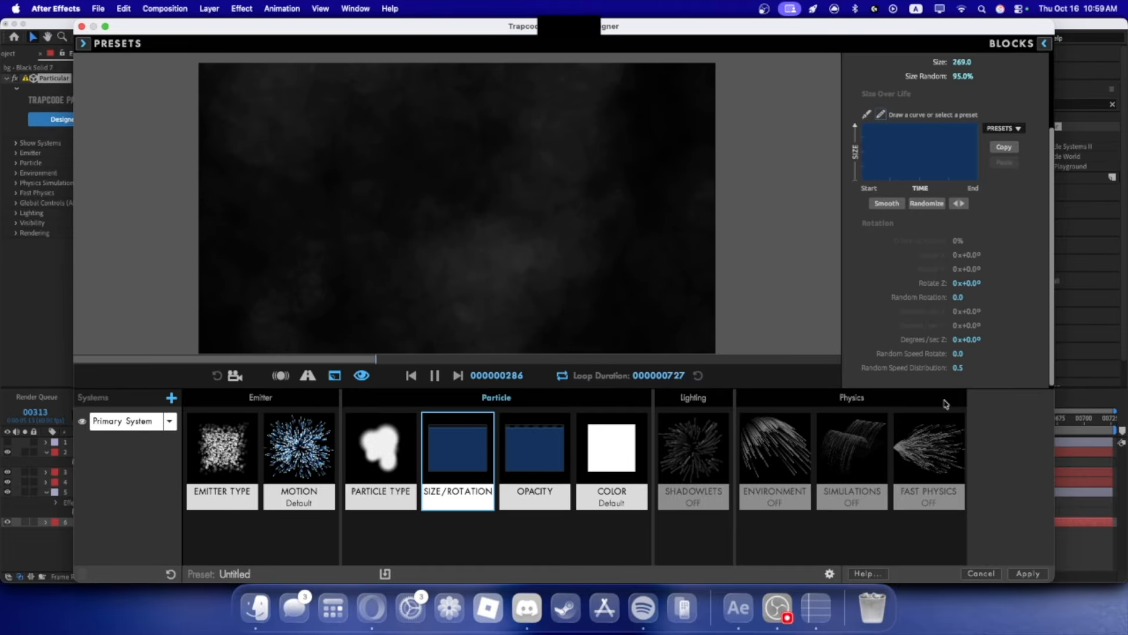
pyautogui.click(429, 376)
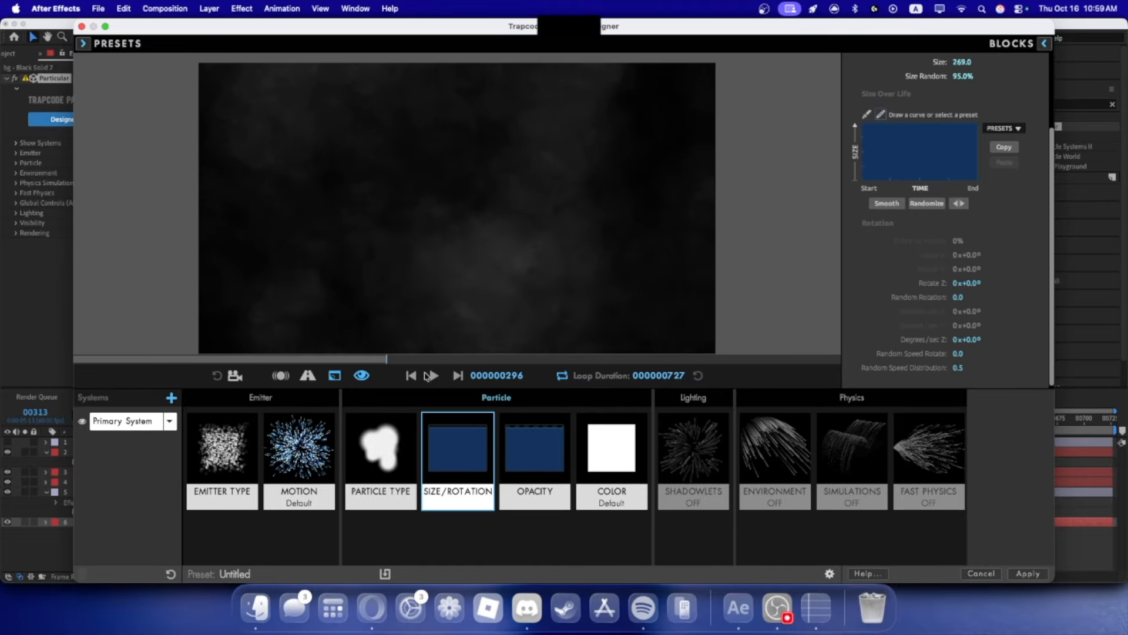
pyautogui.click(430, 377)
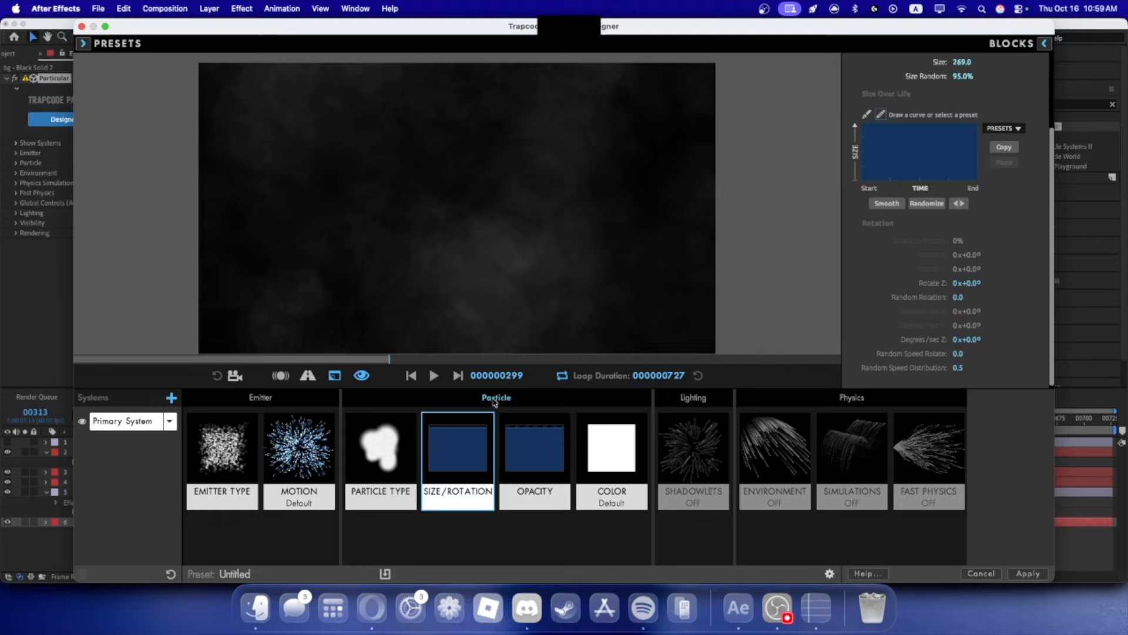
pyautogui.click(1043, 571)
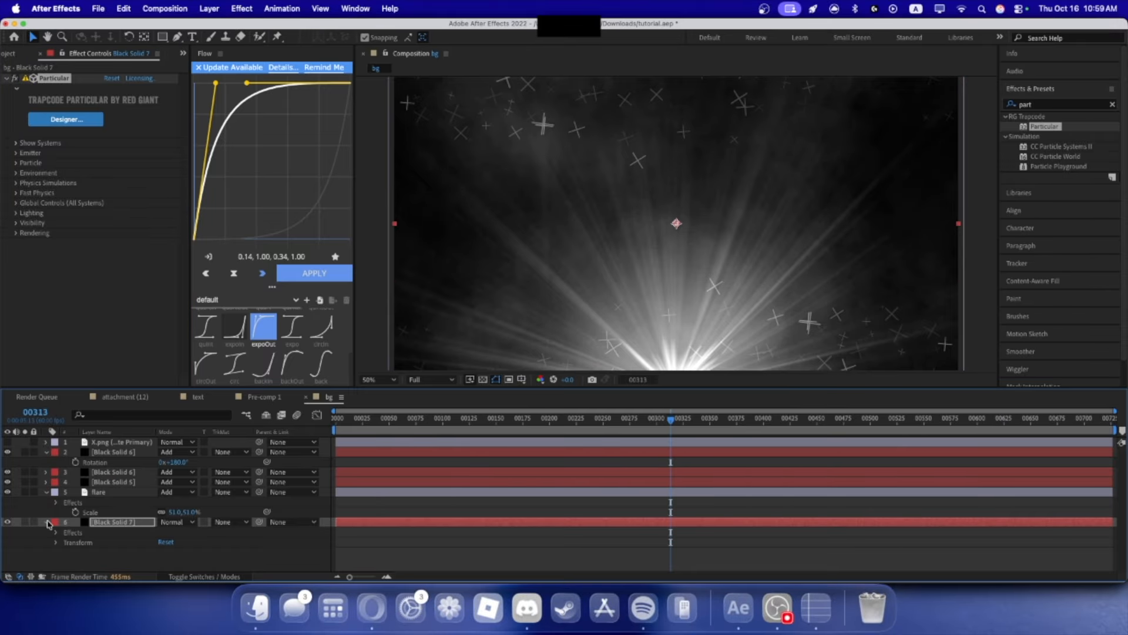
# - Lower the Opacity of the cloudlet layer Black Solid 7 in its Transform properties
pyautogui.click(55, 543)
pyautogui.click(155, 567)
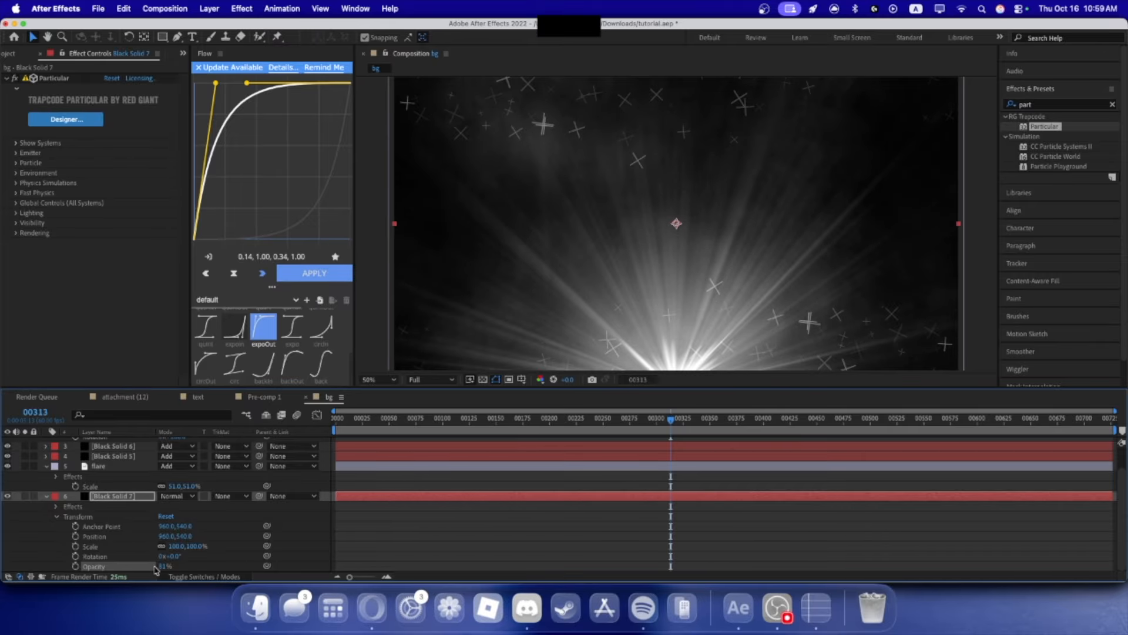
pyautogui.moveTo(163, 573); pyautogui.dragTo(150, 572)
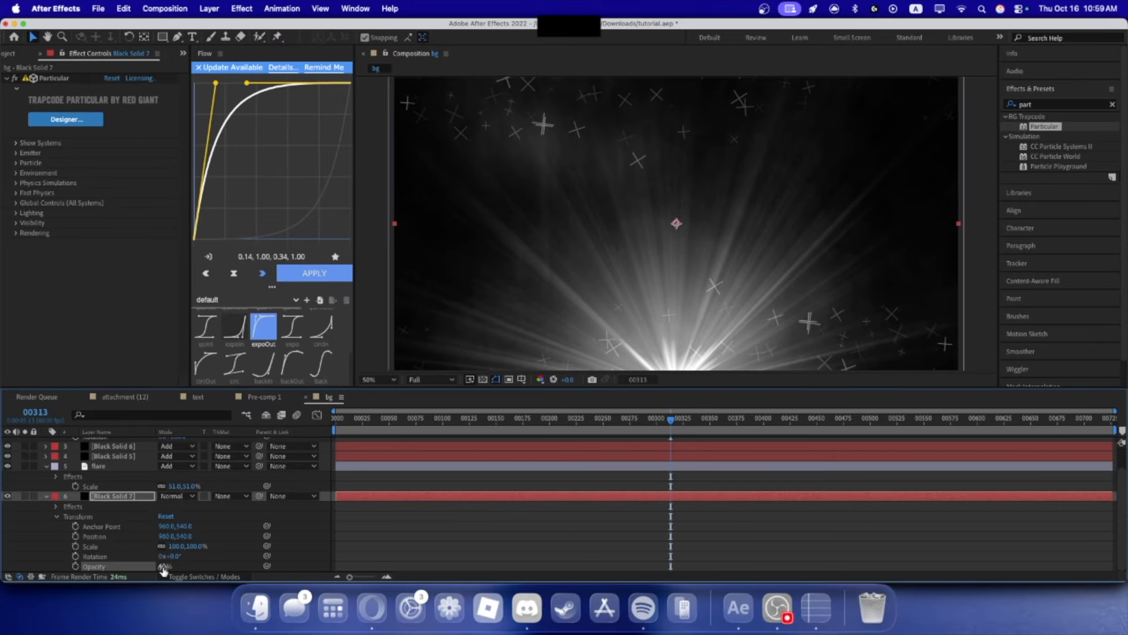
pyautogui.click(47, 495)
# - Apply Brightness & Contrast to the flare layer with Brightness -107 and place the effect above S_Glow
pyautogui.click(779, 419)
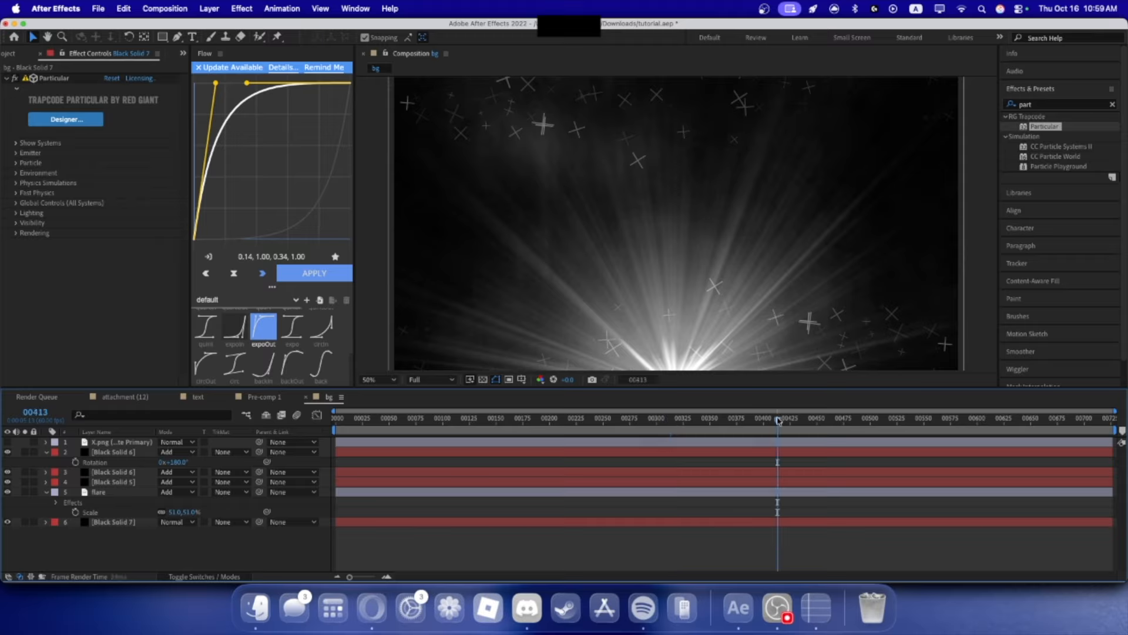
pyautogui.click(98, 492)
pyautogui.click(1070, 105)
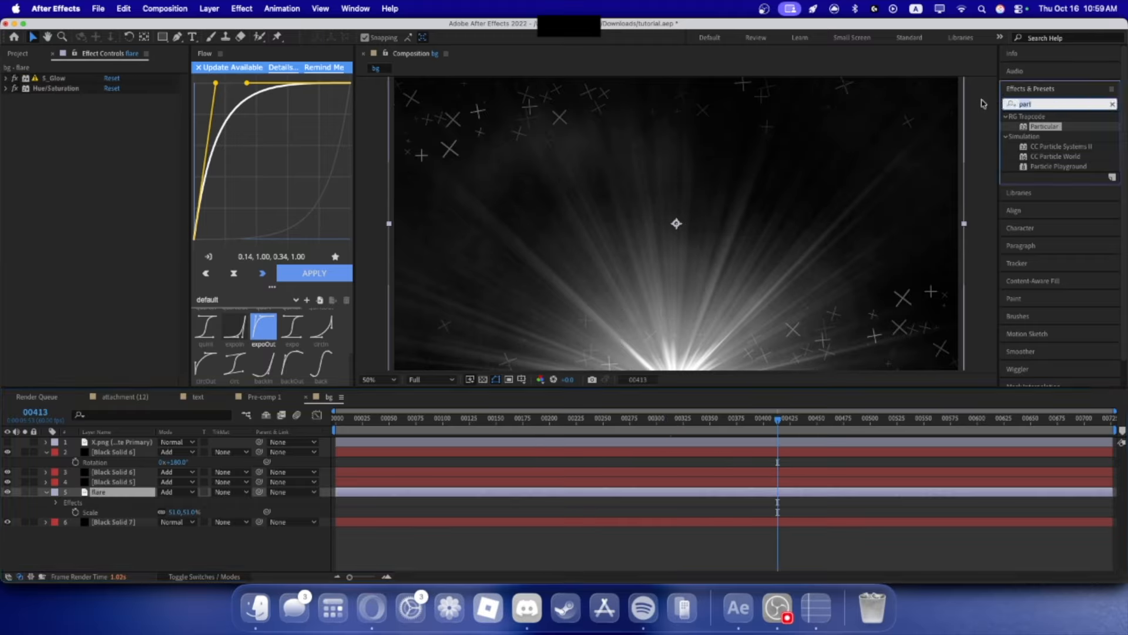
pyautogui.write('bright')
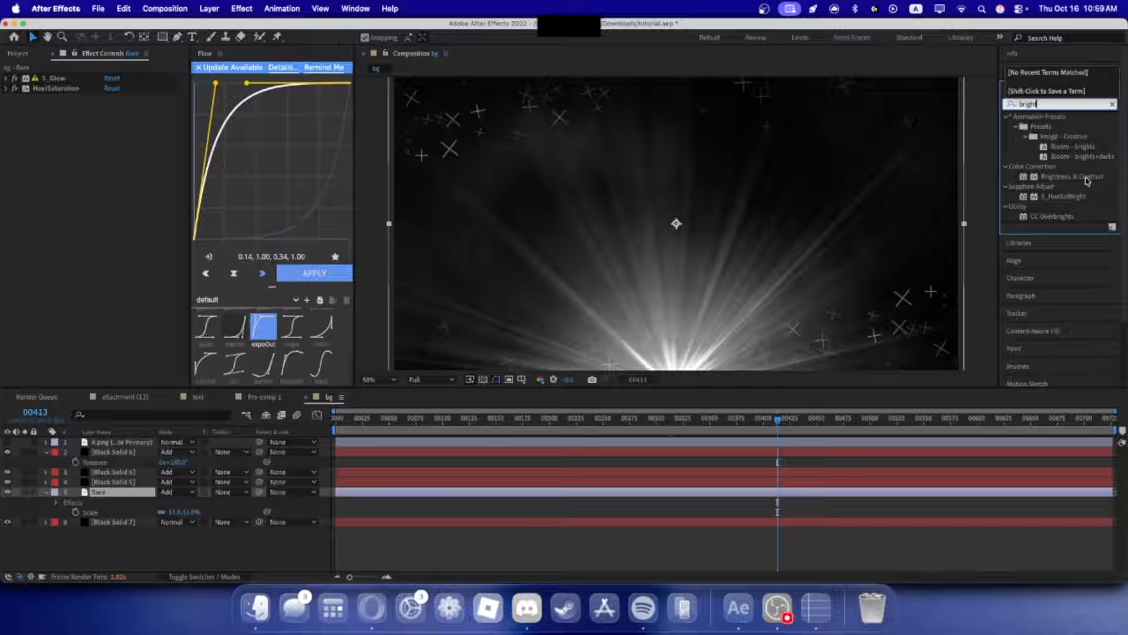
pyautogui.moveTo(1088, 181); pyautogui.dragTo(105, 491)
pyautogui.moveTo(108, 114); pyautogui.dragTo(81, 77)
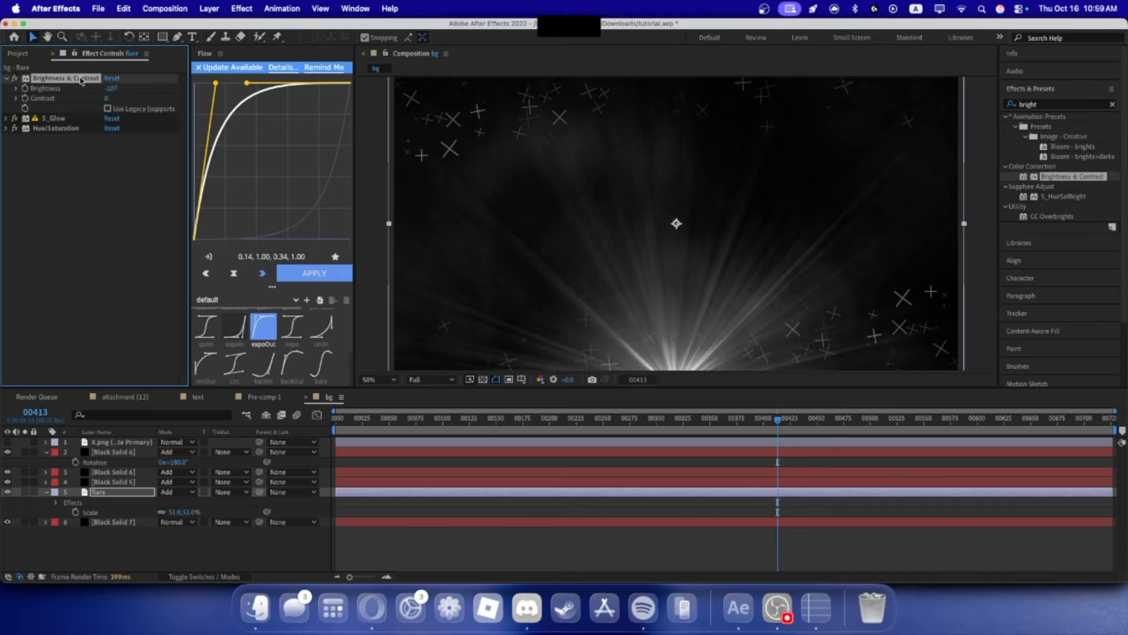
pyautogui.click(241, 550)
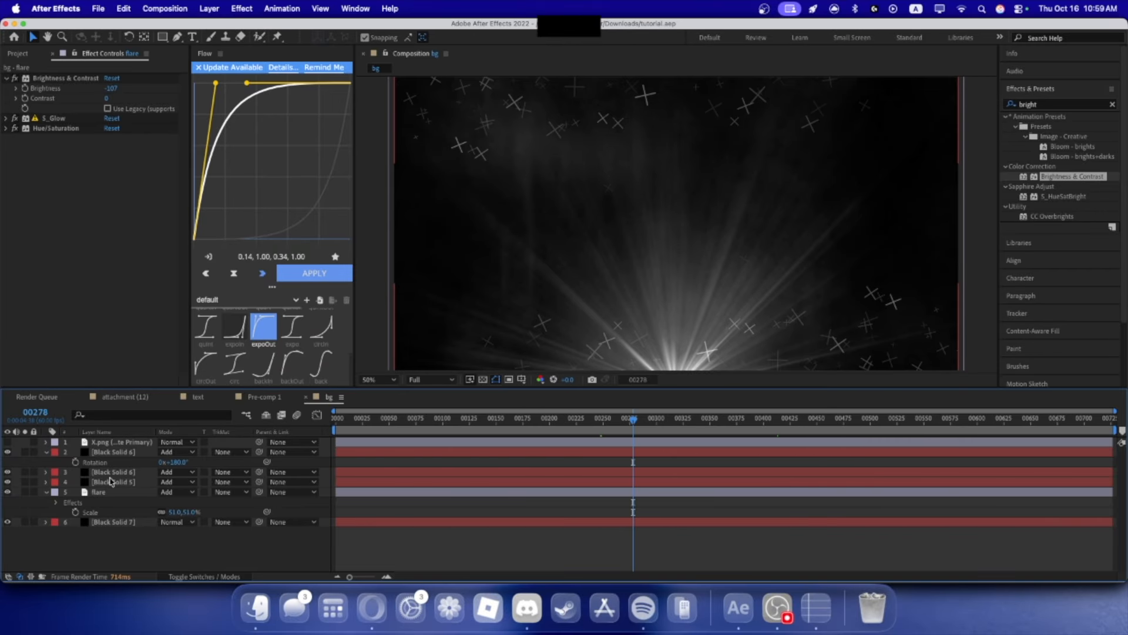
# - Create a new black 1920 x 1080 solid above the other layers and apply the Saber effect to it
pyautogui.press('super+y')
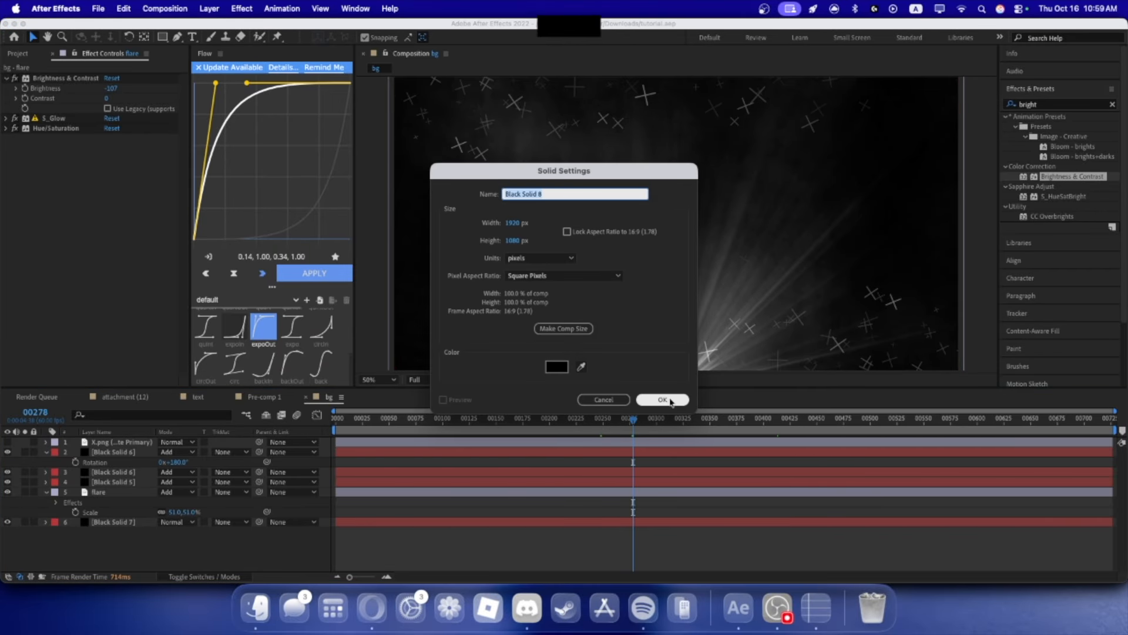
pyautogui.click(664, 401)
pyautogui.click(1063, 105)
pyautogui.write('saber')
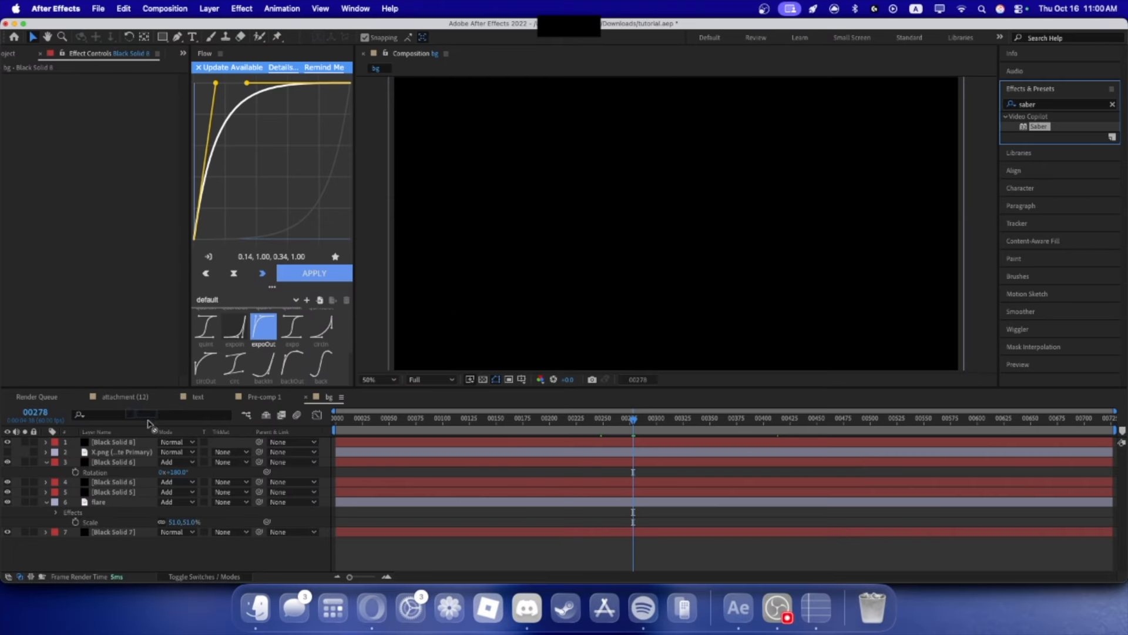
pyautogui.doubleClick(1039, 127)
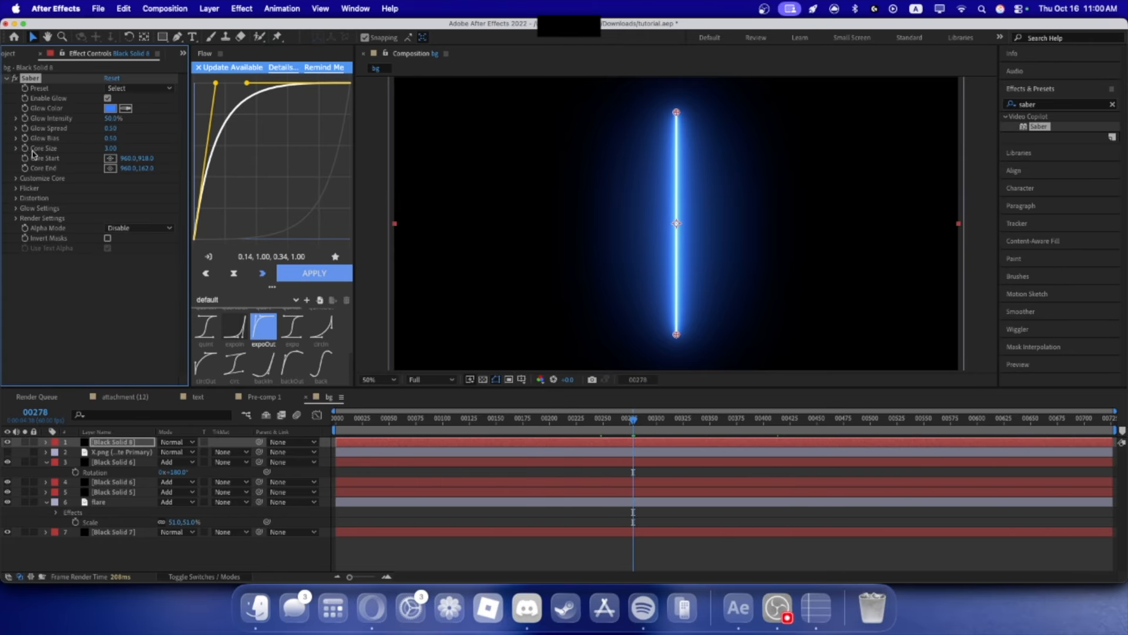
# - Set the Y coordinates of Saber's Core Start and Core End to 540
pyautogui.click(16, 179)
pyautogui.click(16, 178)
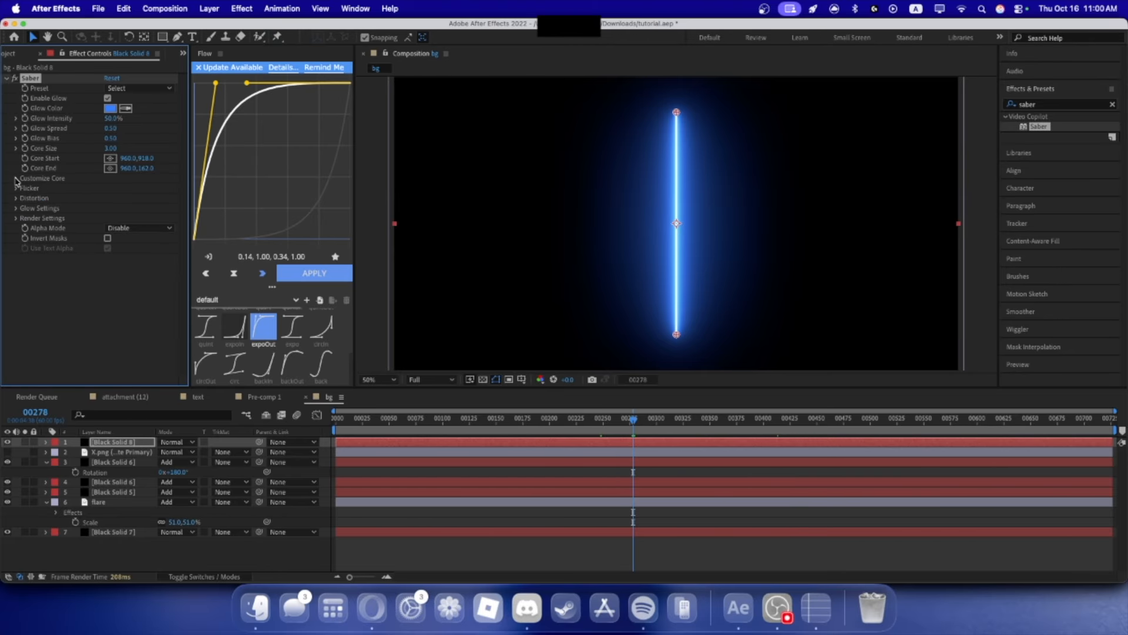
pyautogui.click(147, 158)
pyautogui.write('540')
pyautogui.click(145, 169)
pyautogui.write('54')
pyautogui.click(163, 201)
pyautogui.click(147, 168)
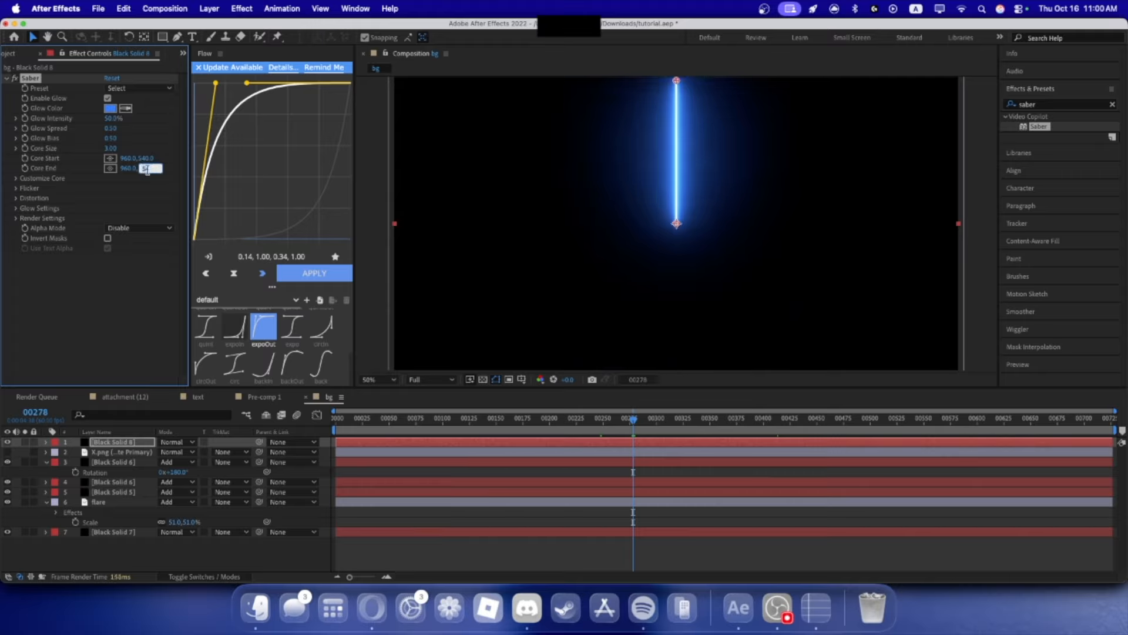
pyautogui.write('0')
pyautogui.press('Return')
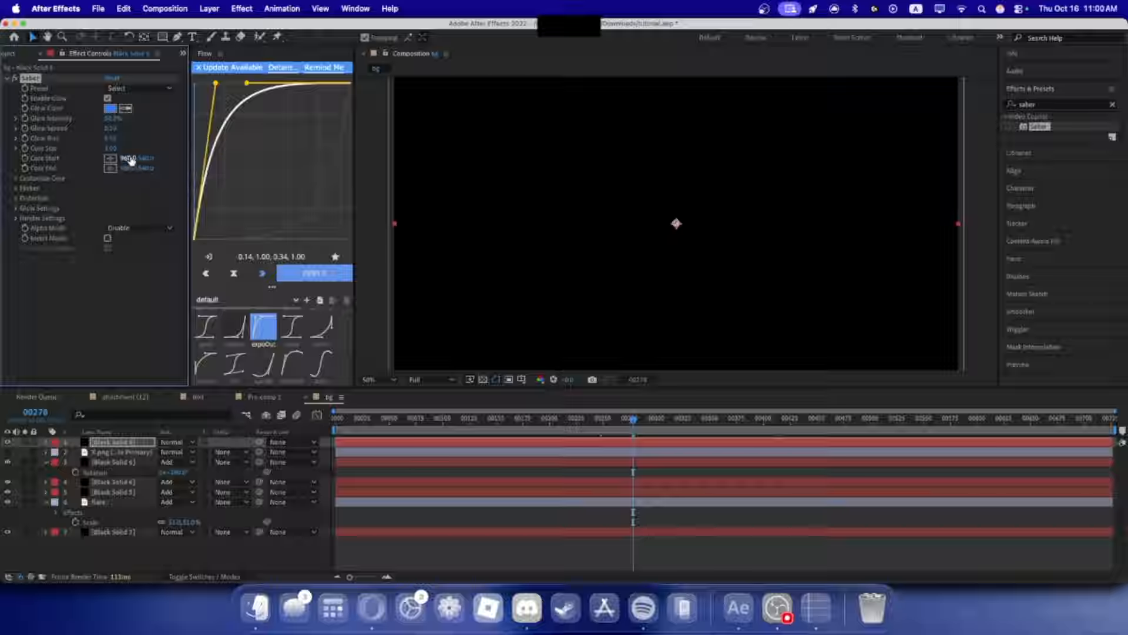
# - Stretch the Saber beam across the full frame width with Core Start X at -83 and Core End X at 2006
pyautogui.moveTo(128, 158)
pyautogui.mouseDown()
pyautogui.moveTo(7, 158)
pyautogui.moveTo(17, 157)
pyautogui.mouseUp()
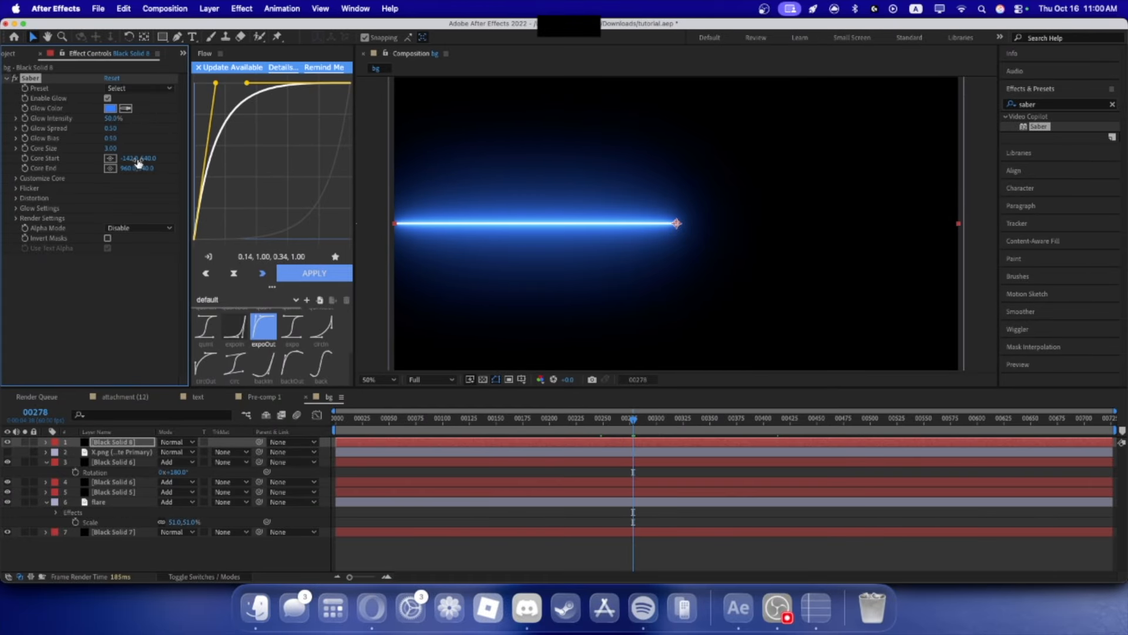
pyautogui.click(71, 162)
pyautogui.moveTo(130, 160); pyautogui.dragTo(779, 209)
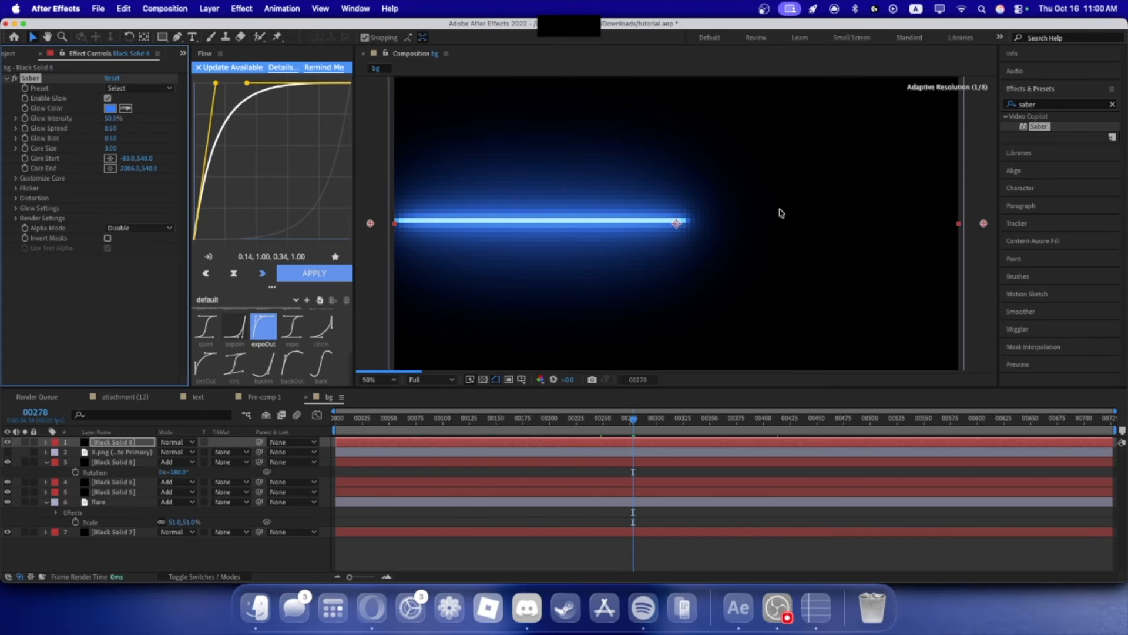
# - Choose the Burning preset for the Saber beam and change its Glow Color to dark grey
pyautogui.click(129, 88)
pyautogui.click(120, 143)
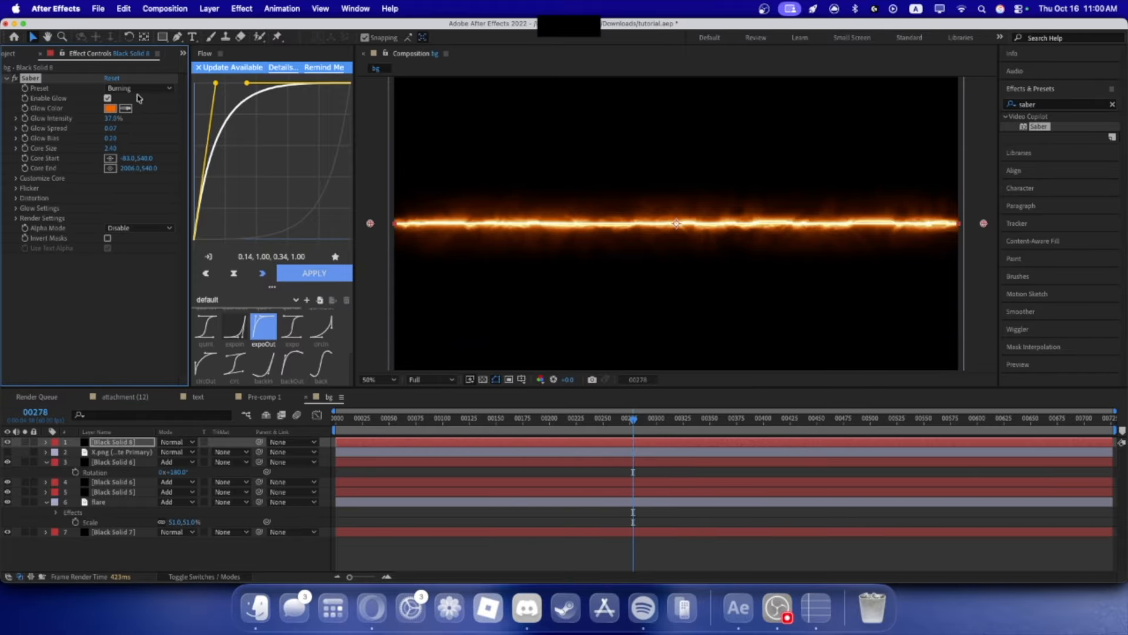
pyautogui.click(122, 555)
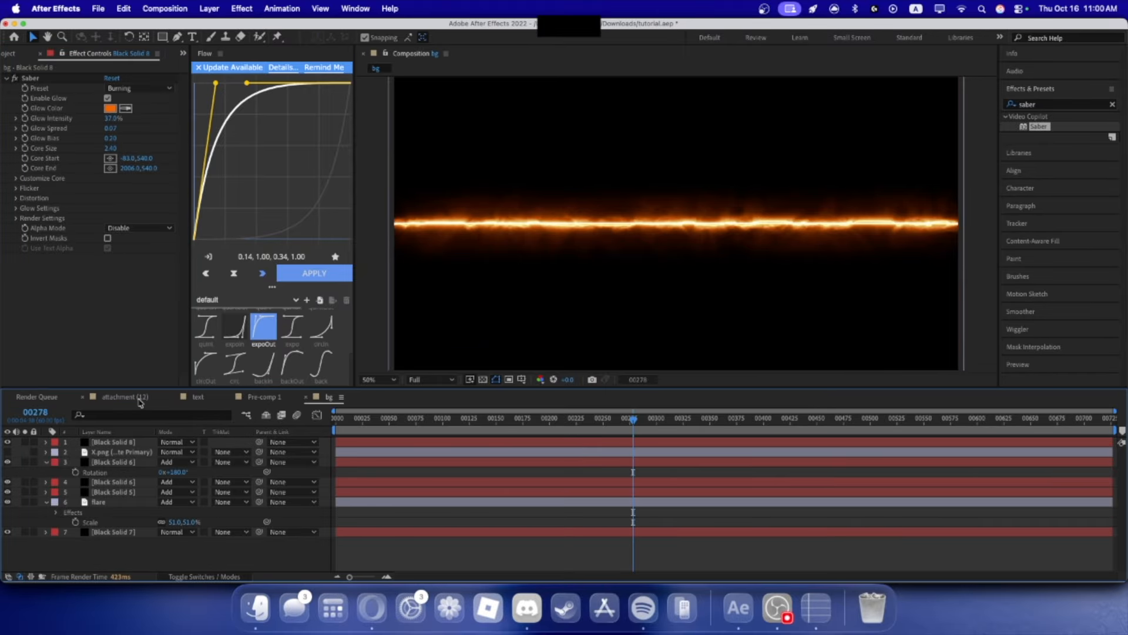
pyautogui.click(110, 108)
pyautogui.click(440, 438)
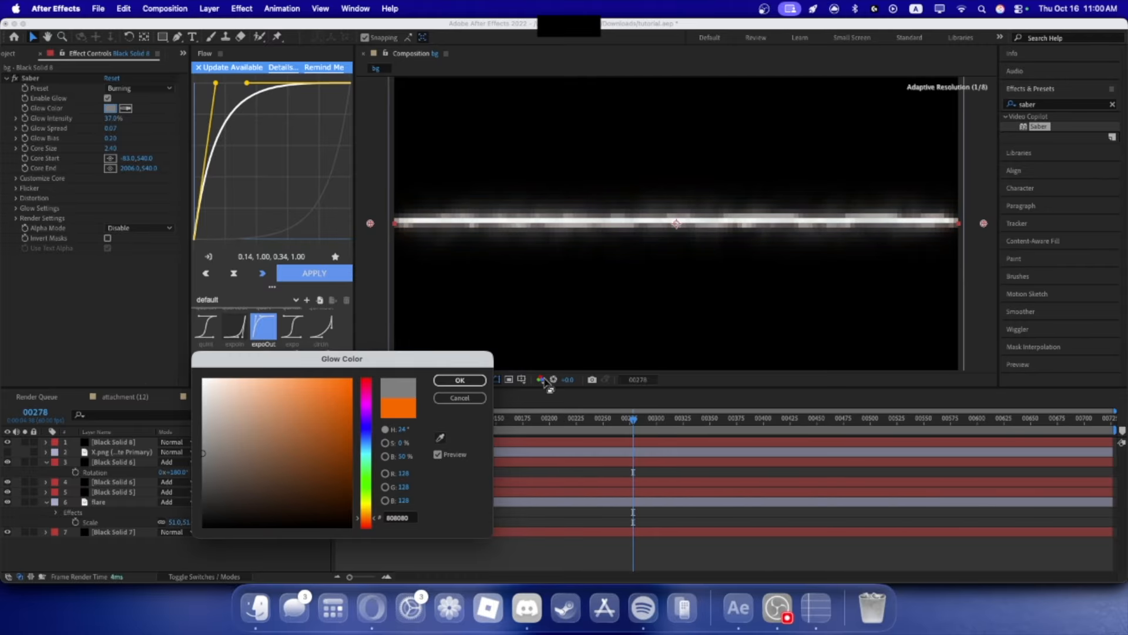
pyautogui.click(471, 383)
pyautogui.click(110, 109)
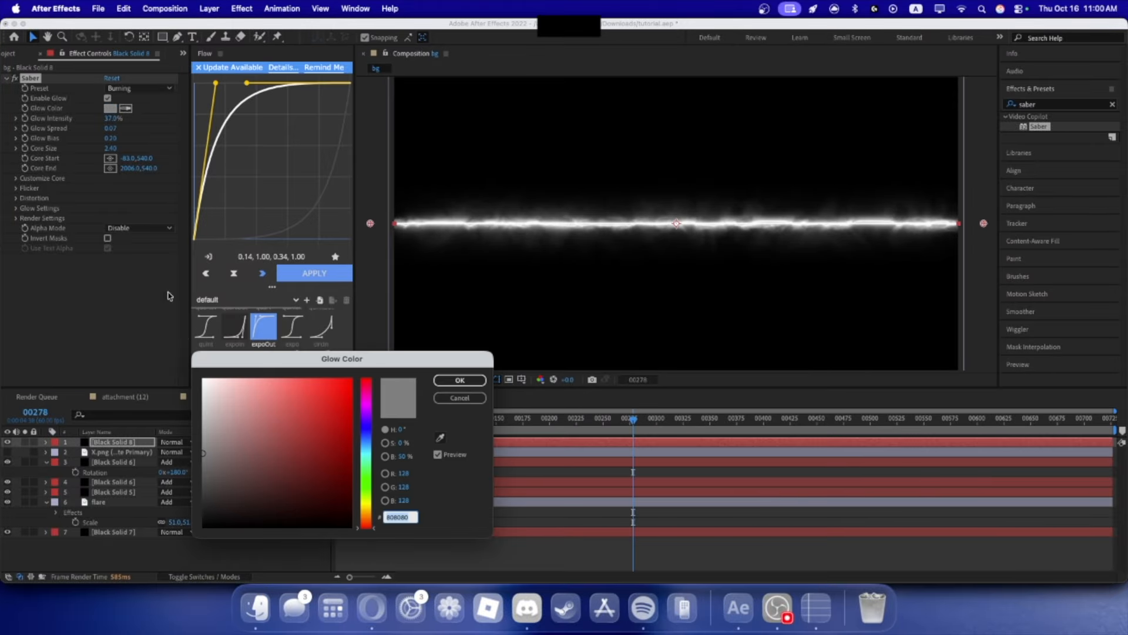
pyautogui.click(477, 381)
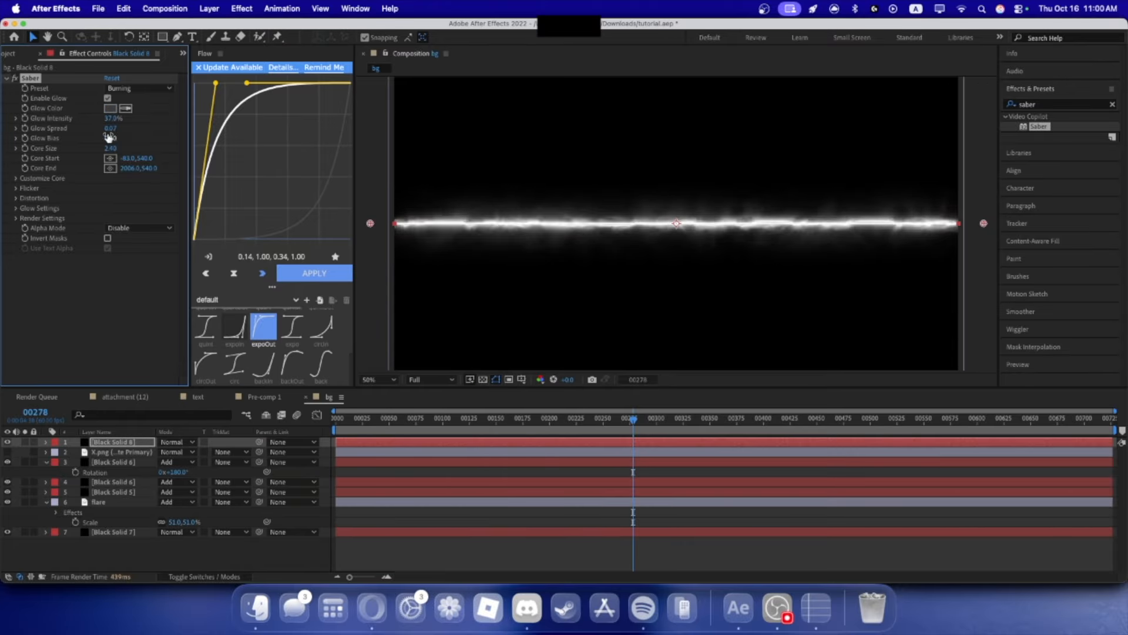
# - Set the Saber beam's Glow Intensity to 33% and its Core Size to 1.6
pyautogui.moveTo(108, 122); pyautogui.dragTo(100, 123)
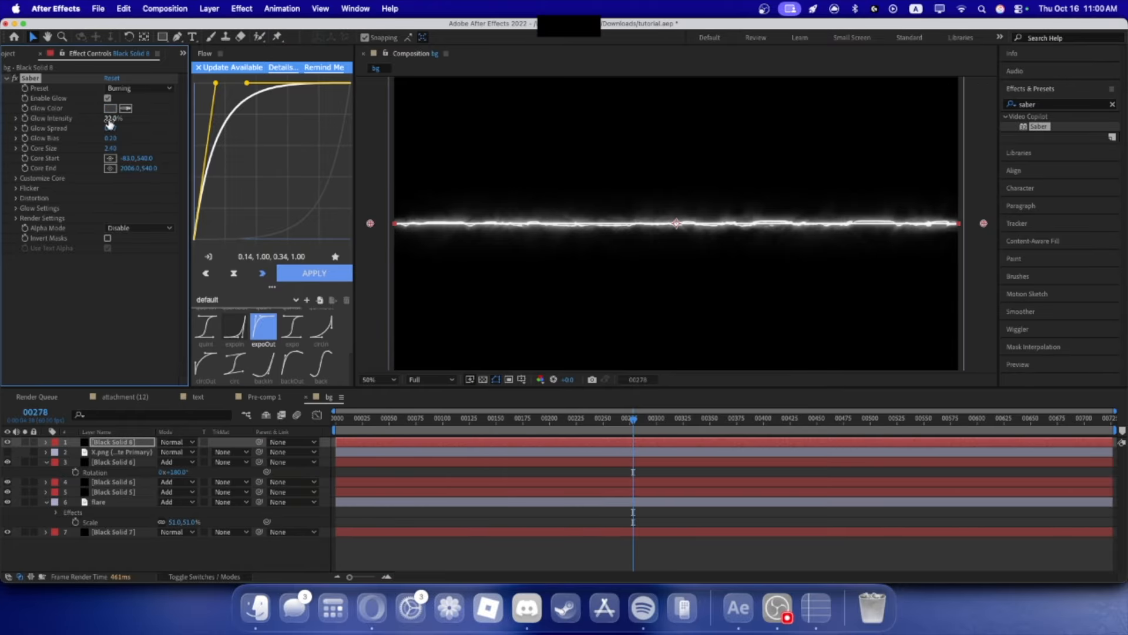
pyautogui.click(109, 149)
pyautogui.write('1.6')
pyautogui.press('Return')
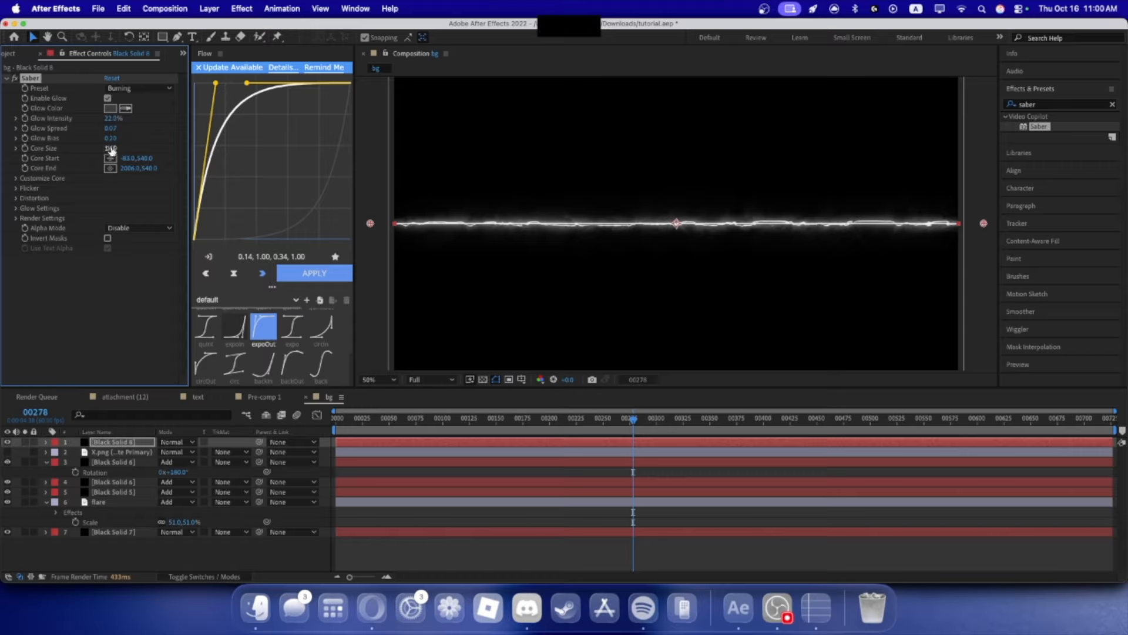
pyautogui.moveTo(114, 119); pyautogui.dragTo(109, 122)
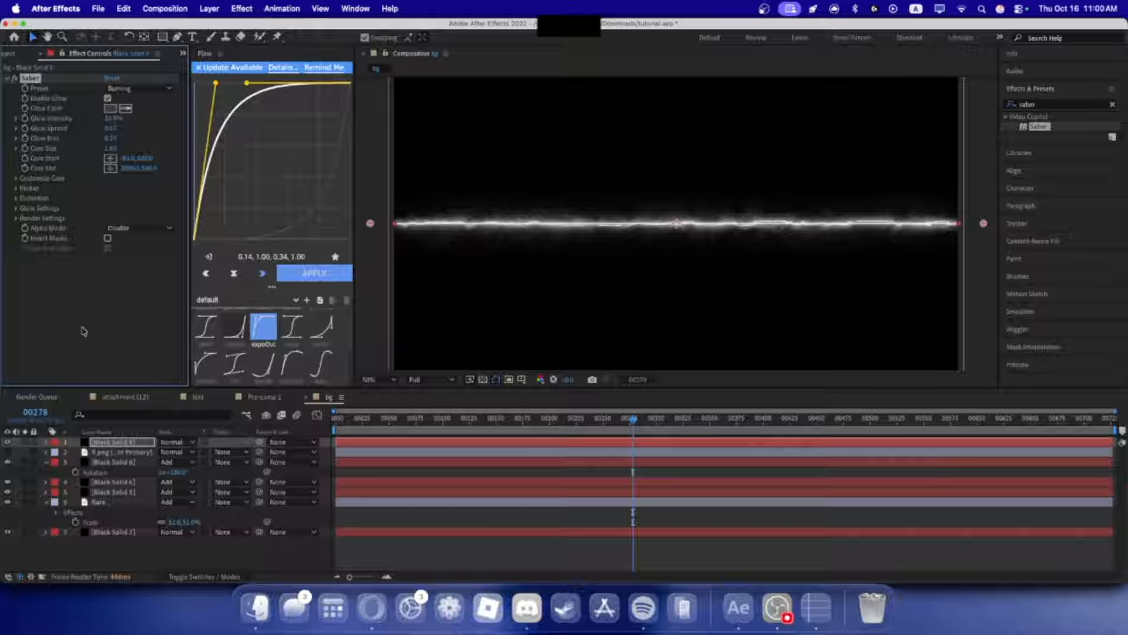
# - Set Saber's Composite Settings to Transparent in the Render Settings
pyautogui.click(16, 218)
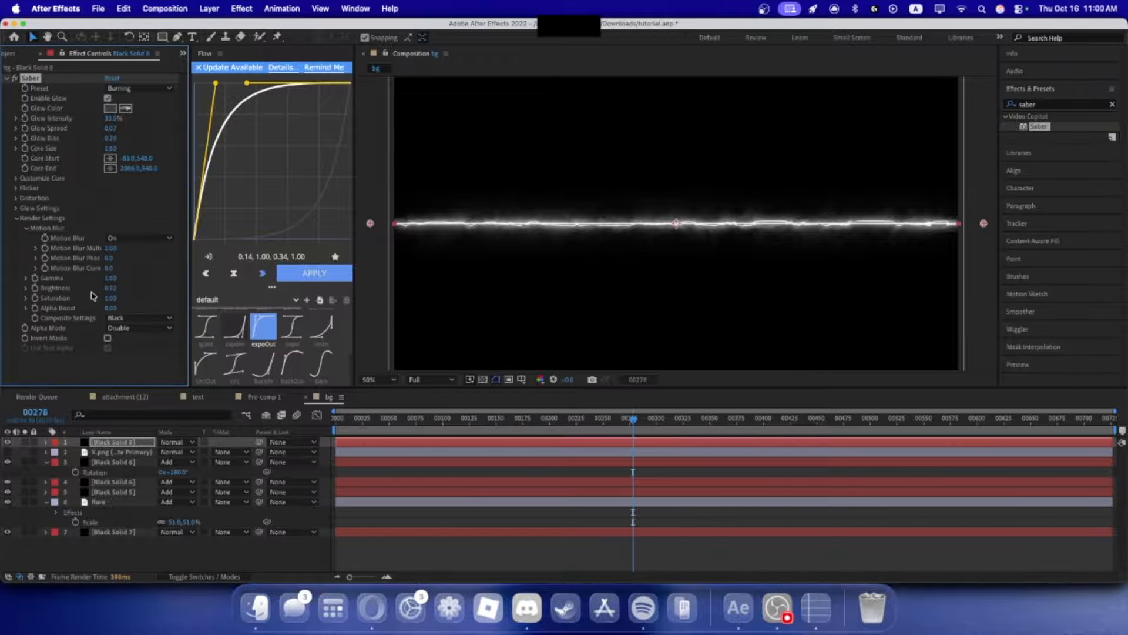
pyautogui.click(133, 318)
pyautogui.click(148, 329)
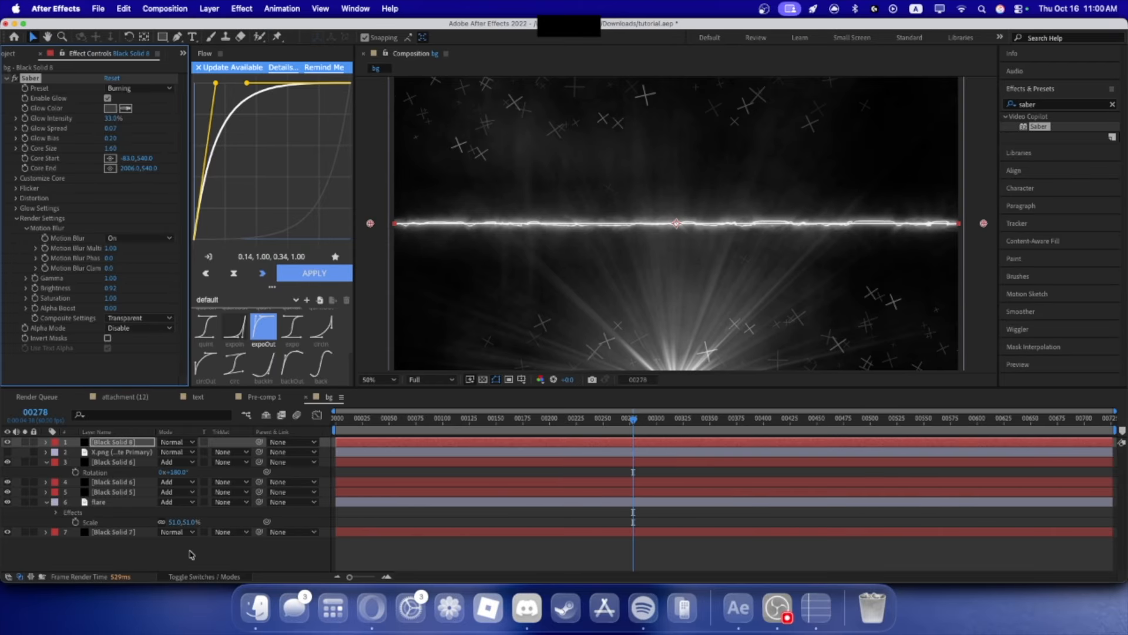
pyautogui.click(434, 510)
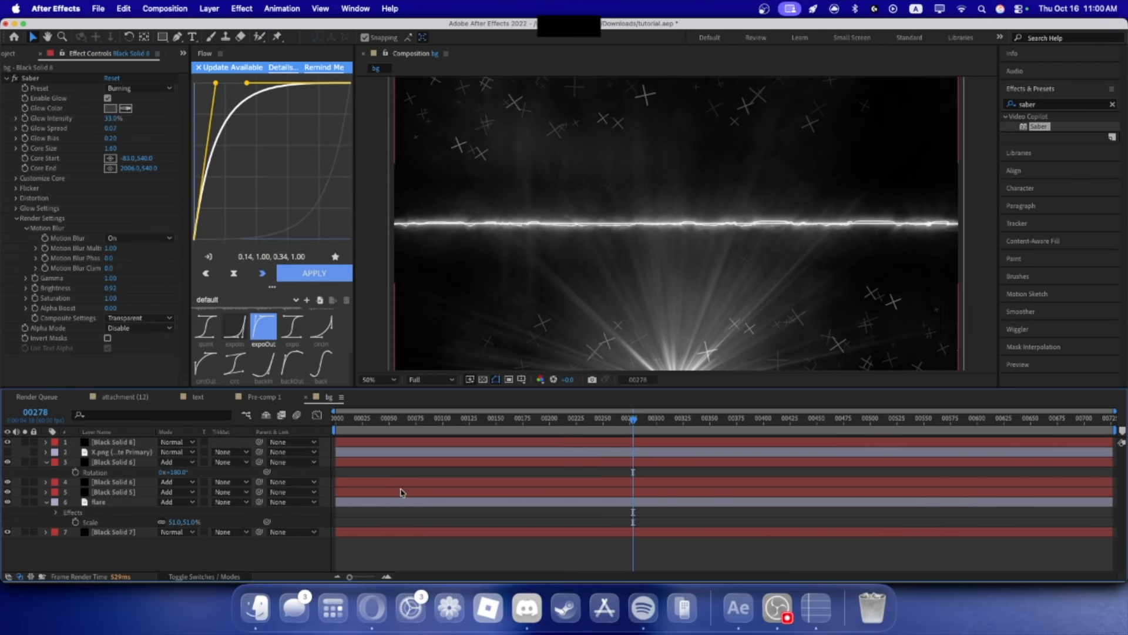
# - Tilt the Saber beam by setting Core Start Y to 631 and Core End Y to 504
pyautogui.click(114, 442)
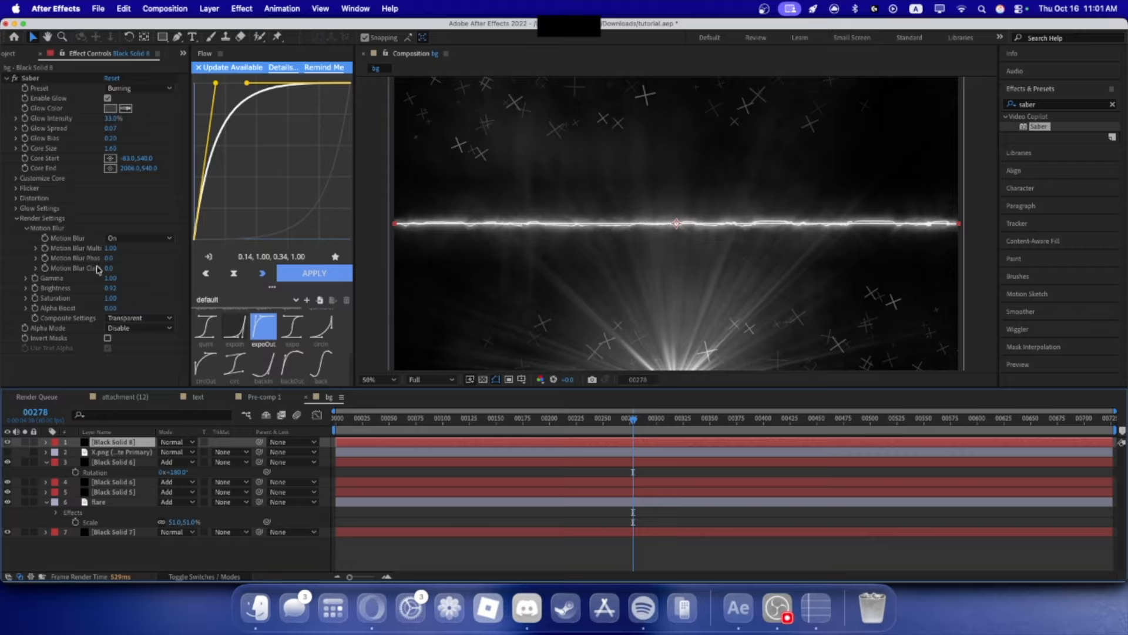
pyautogui.moveTo(141, 161)
pyautogui.mouseDown()
pyautogui.moveTo(192, 170)
pyautogui.moveTo(139, 172)
pyautogui.mouseUp()
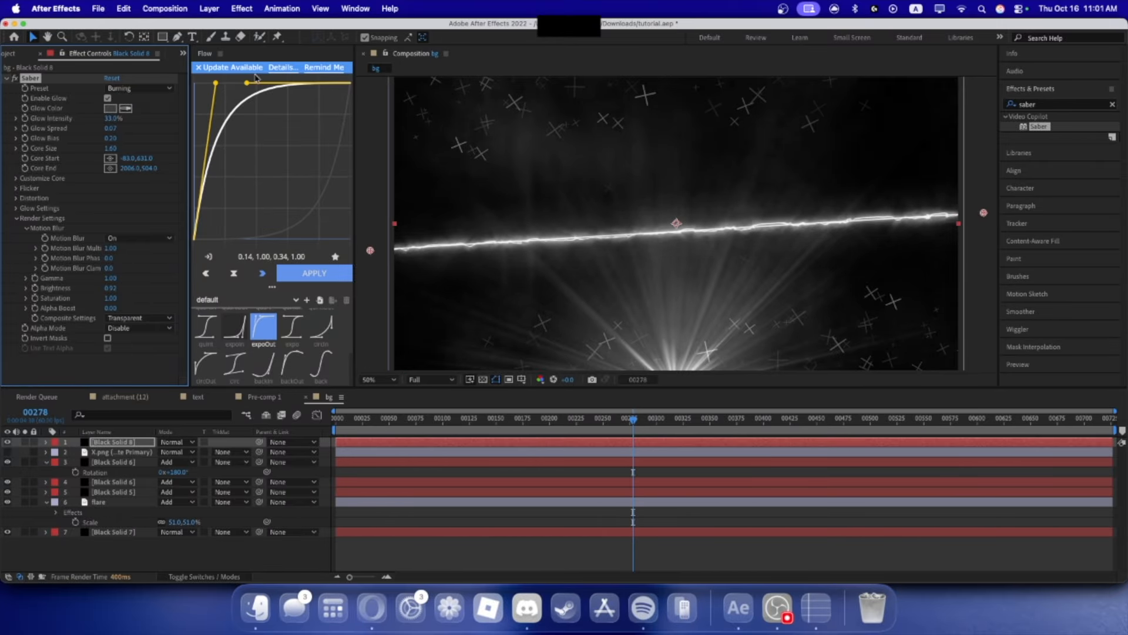
pyautogui.click(133, 555)
# - Create a new black solid and draw an open arched mask on it from the composition centre toward the upper-left area
pyautogui.press('super+y')
pyautogui.press('Return')
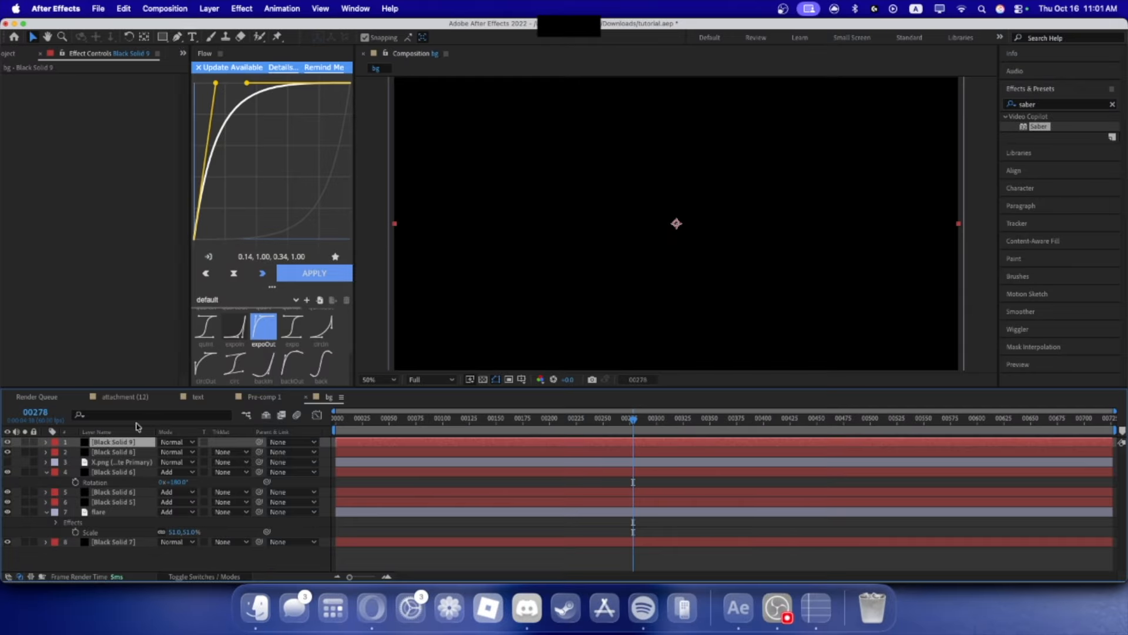
pyautogui.click(178, 37)
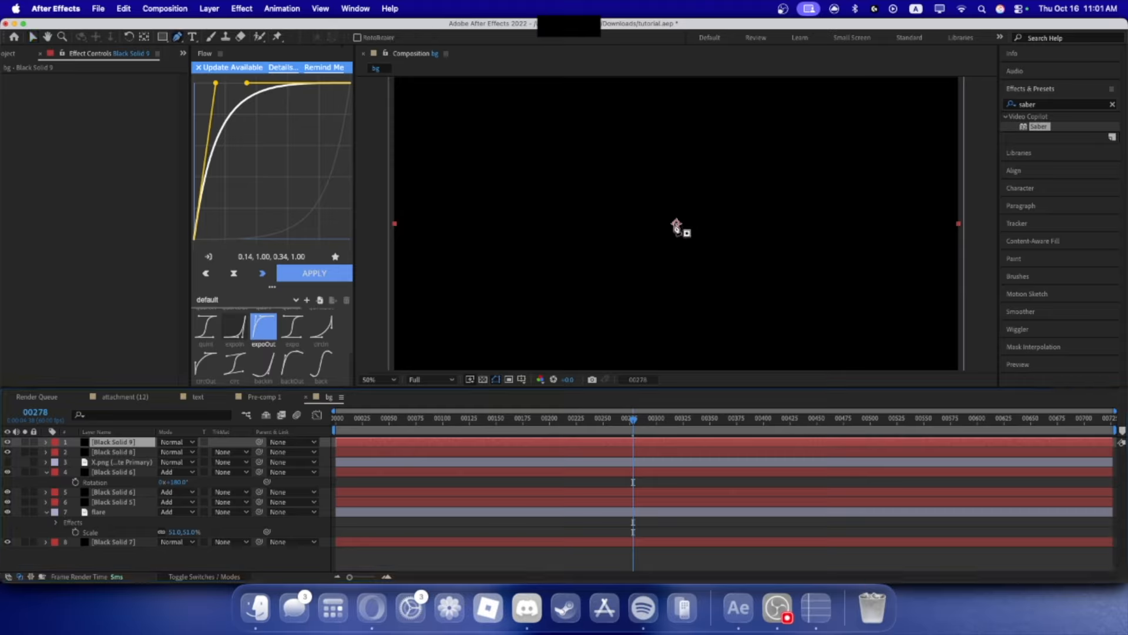
pyautogui.click(677, 224)
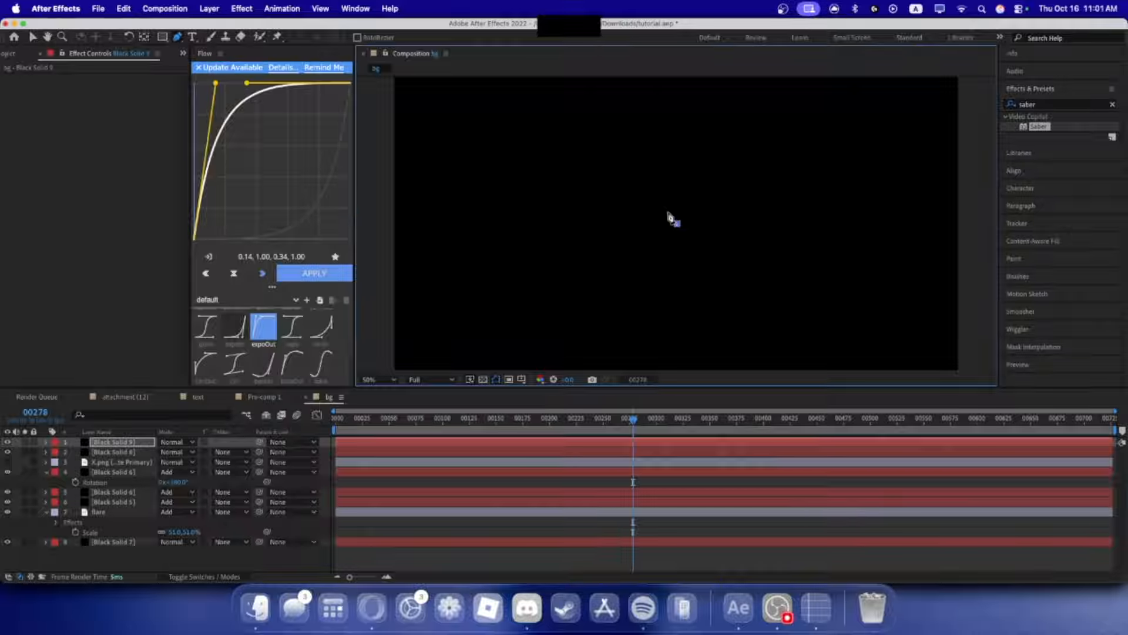
pyautogui.moveTo(532, 115); pyautogui.dragTo(431, 186)
pyautogui.moveTo(530, 116); pyautogui.dragTo(494, 159)
pyautogui.moveTo(393, 227); pyautogui.dragTo(376, 282)
pyautogui.click(46, 441)
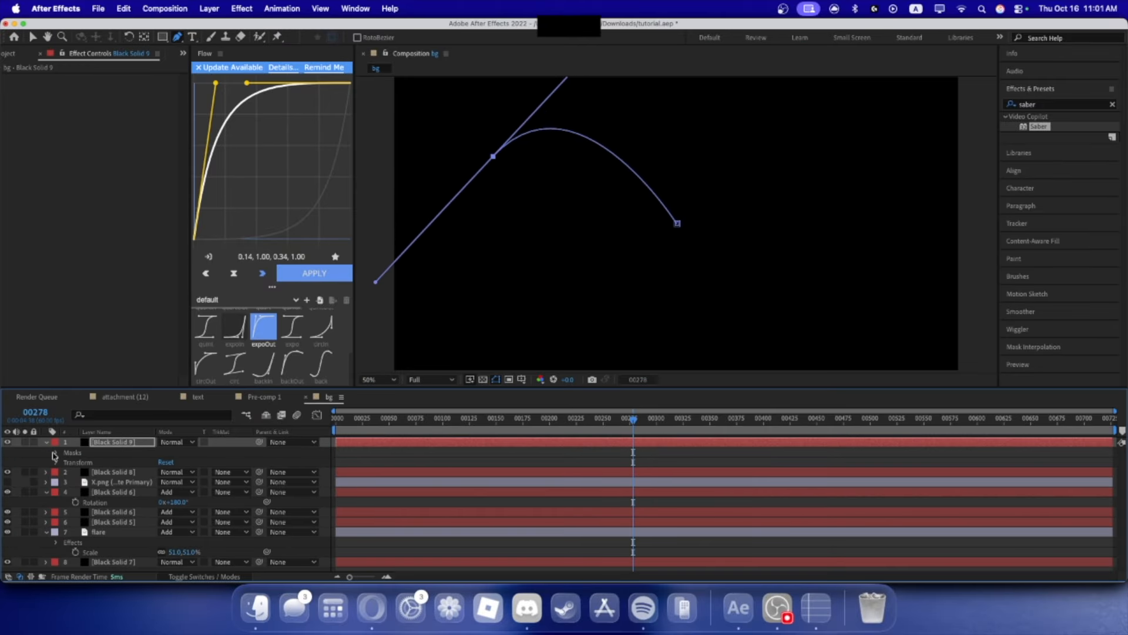
pyautogui.click(57, 452)
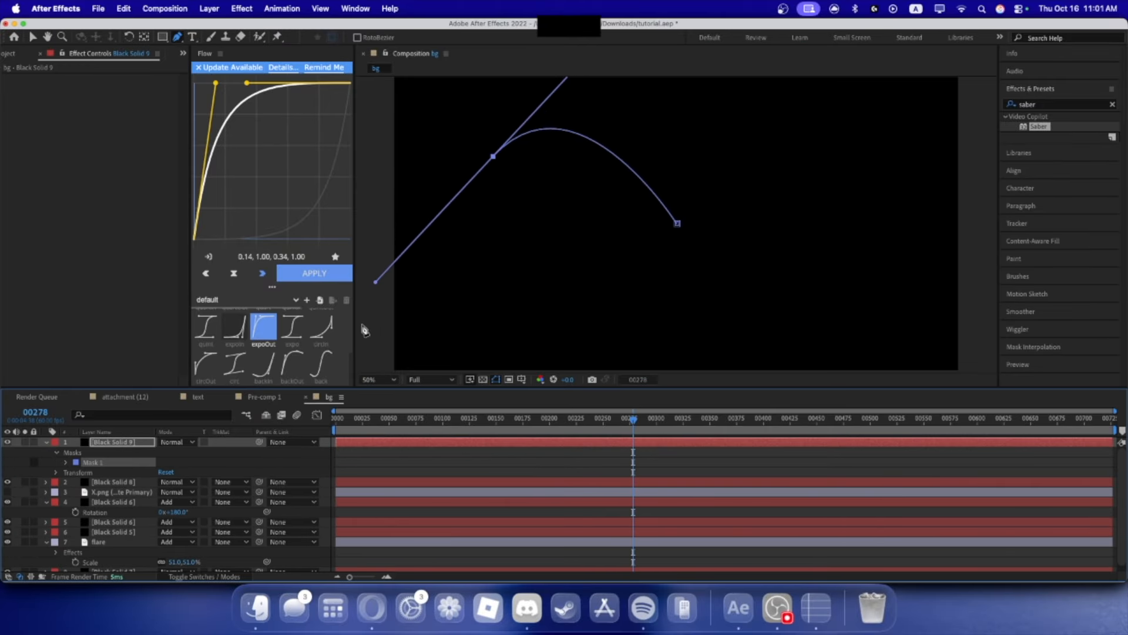
pyautogui.moveTo(493, 160); pyautogui.dragTo(492, 123)
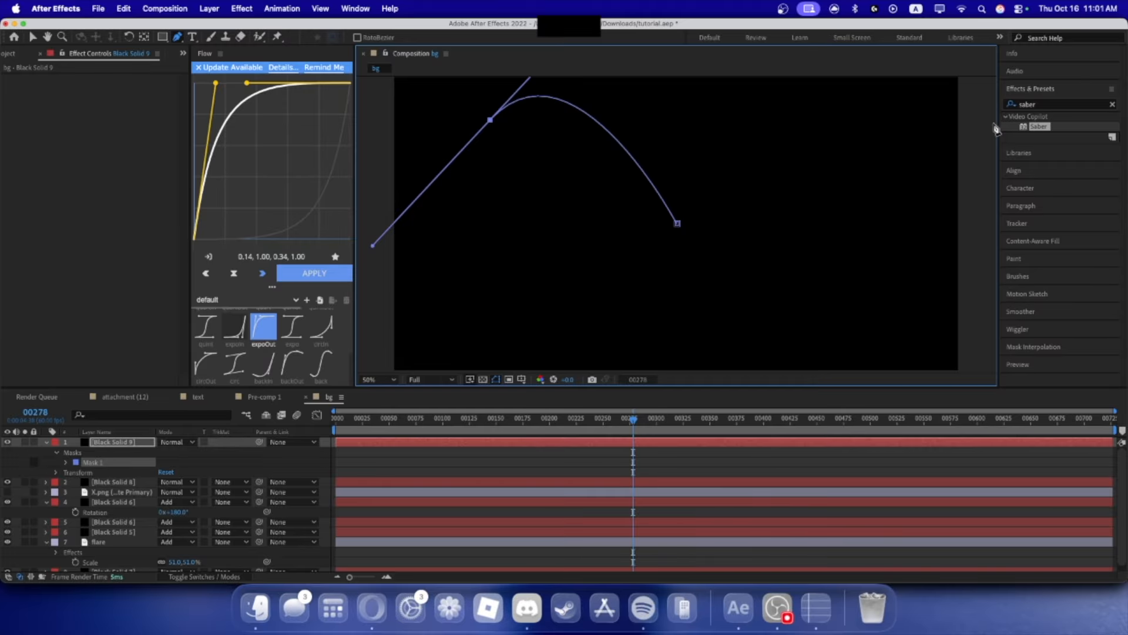
# - Align the mask's starting point exactly to the composition centre using the Proportional Grid, and hide the grid
pyautogui.click(522, 379)
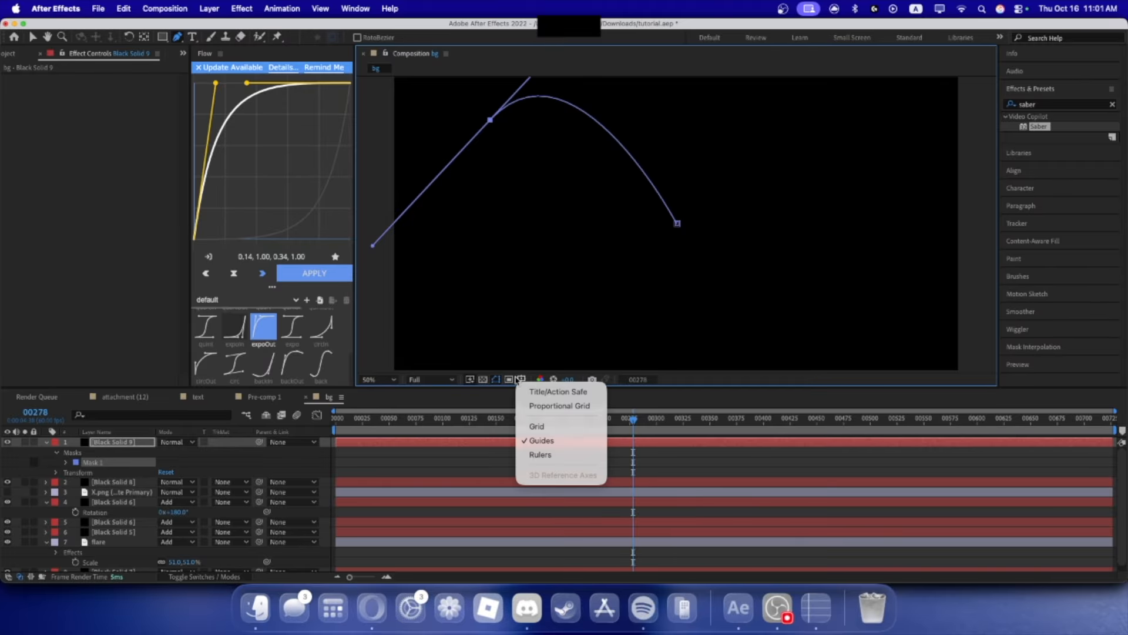
pyautogui.click(532, 407)
pyautogui.scroll(6, 679, 226)
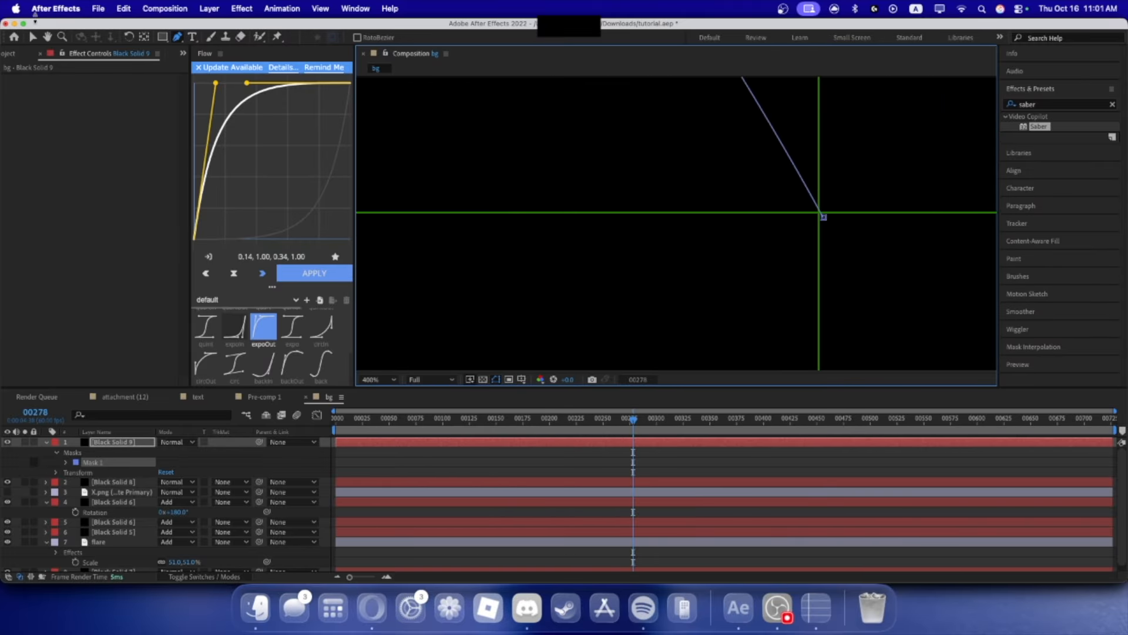
pyautogui.click(34, 37)
pyautogui.moveTo(823, 217); pyautogui.dragTo(819, 214)
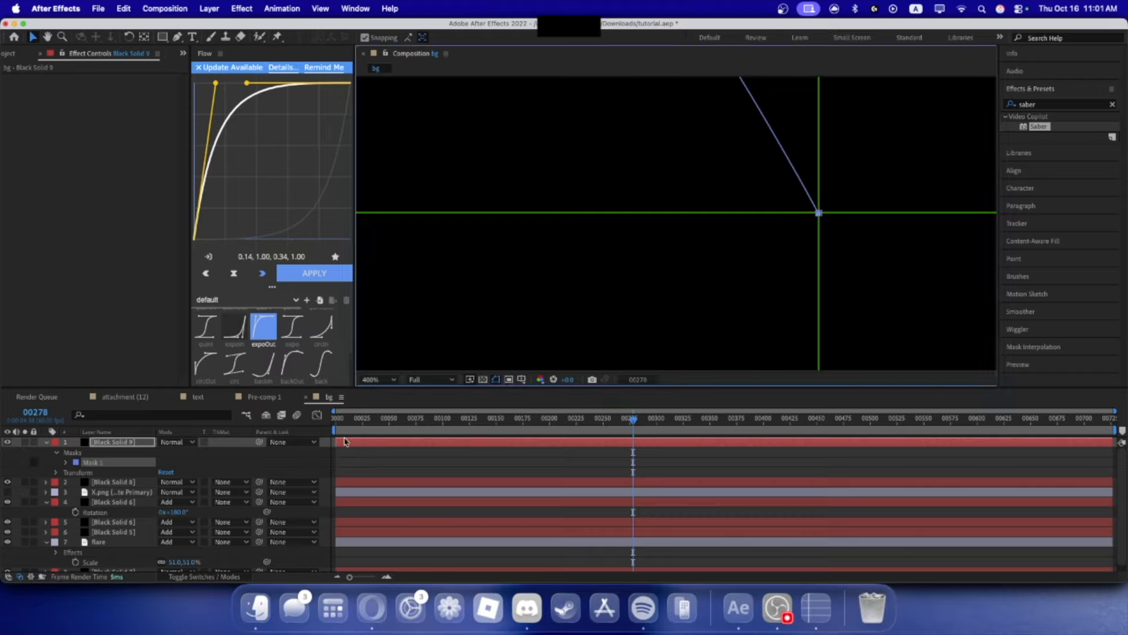
pyautogui.click(521, 379)
pyautogui.click(529, 405)
# - Find the Trapcode Tao effect and apply it to the masked solid
pyautogui.scroll(-5, 784, 254)
pyautogui.click(784, 254)
pyautogui.moveTo(1043, 104); pyautogui.dragTo(964, 103)
pyautogui.write('tao')
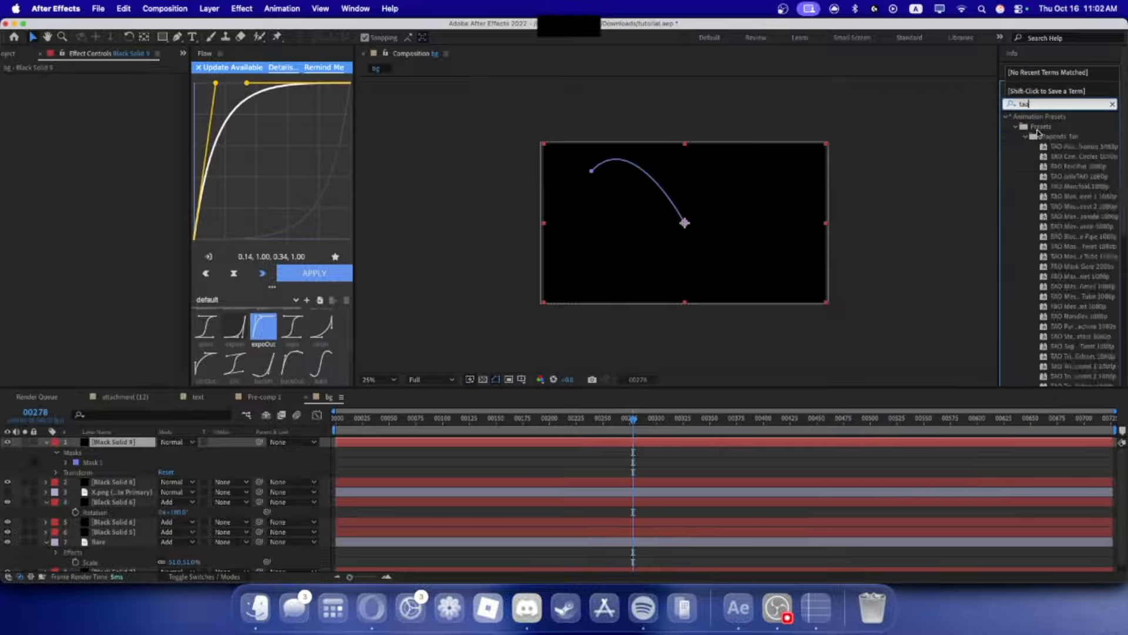
pyautogui.scroll(-10, 1092, 232)
pyautogui.moveTo(1037, 142); pyautogui.dragTo(781, 252)
pyautogui.scroll(2, 784, 251)
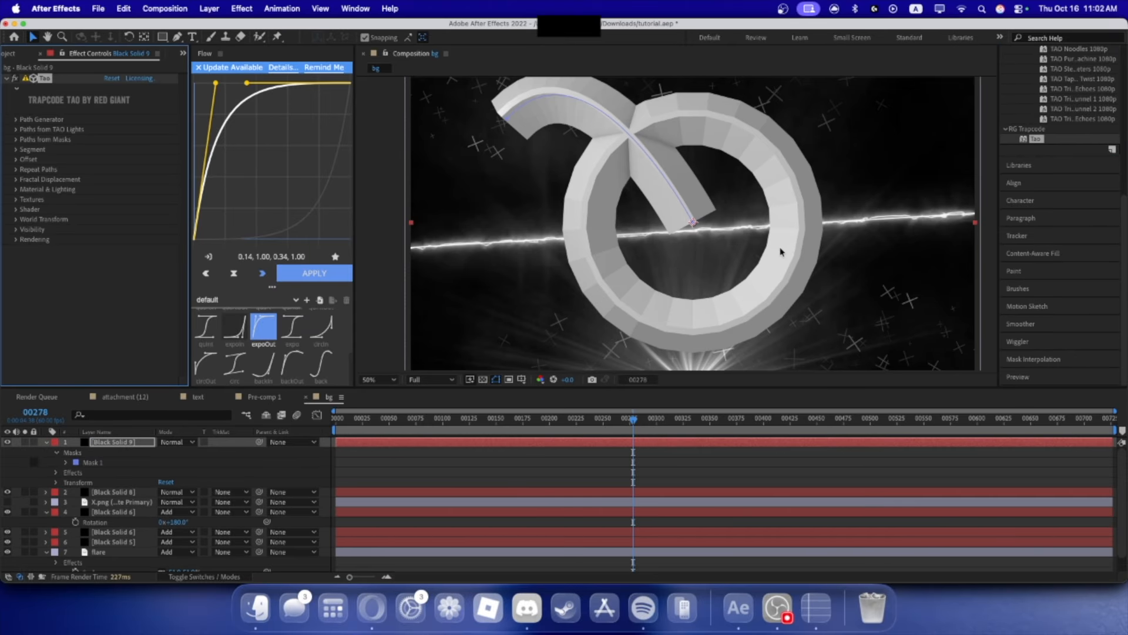
# - Disable Tao's Path Generator and enable Taper Size under Paths from Masks
pyautogui.click(16, 119)
pyautogui.click(107, 130)
pyautogui.click(18, 122)
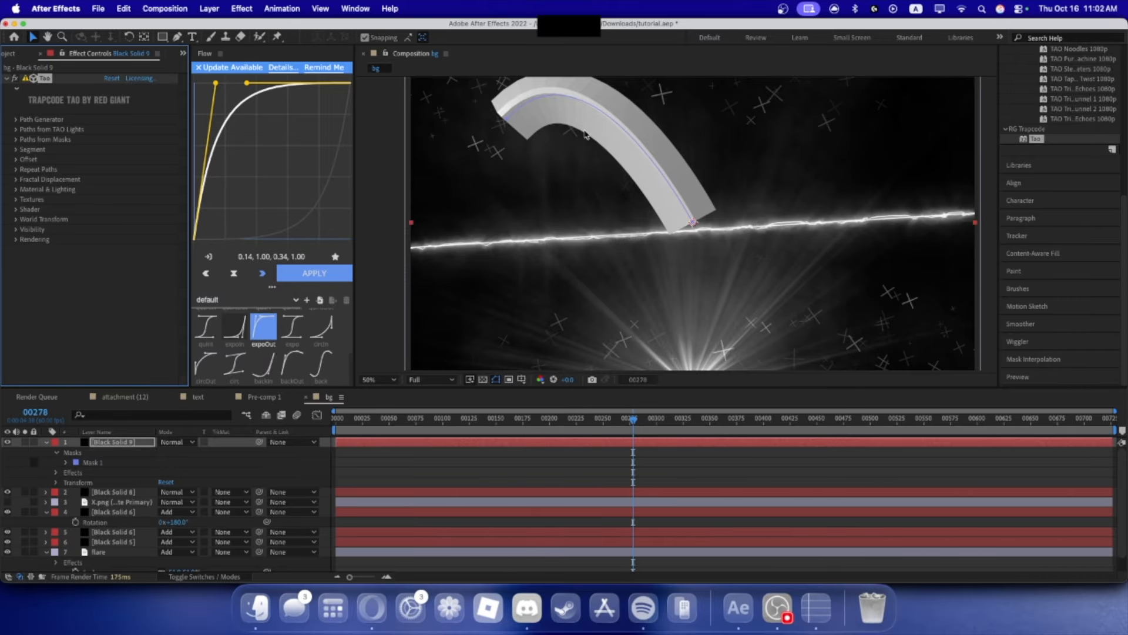
pyautogui.press(',')
pyautogui.click(380, 379)
pyautogui.click(382, 172)
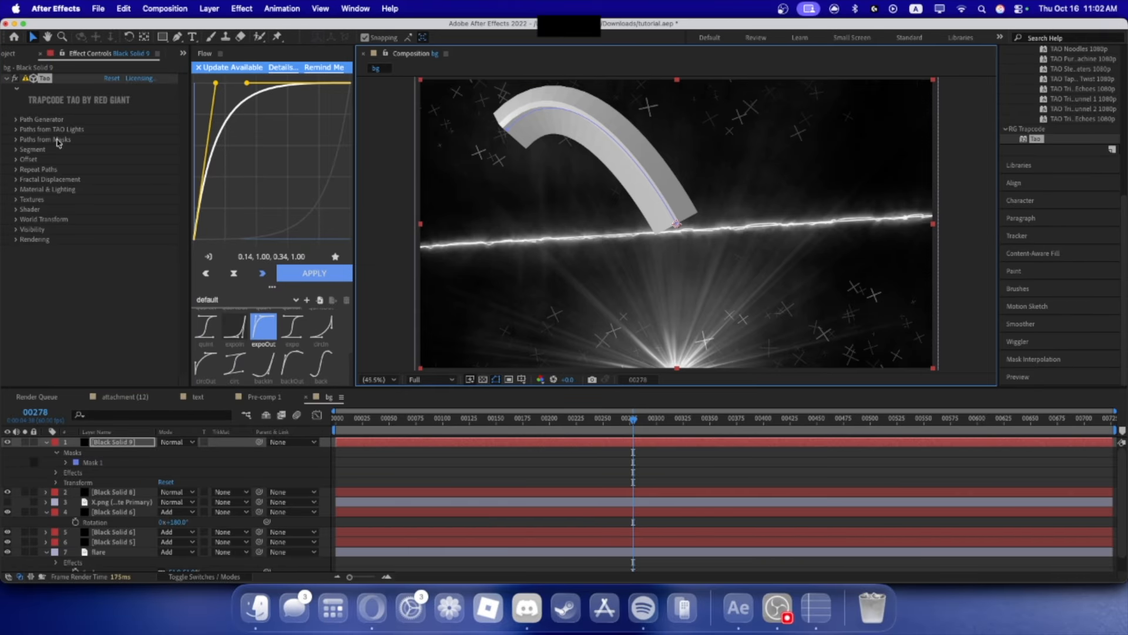
pyautogui.click(17, 140)
pyautogui.click(107, 219)
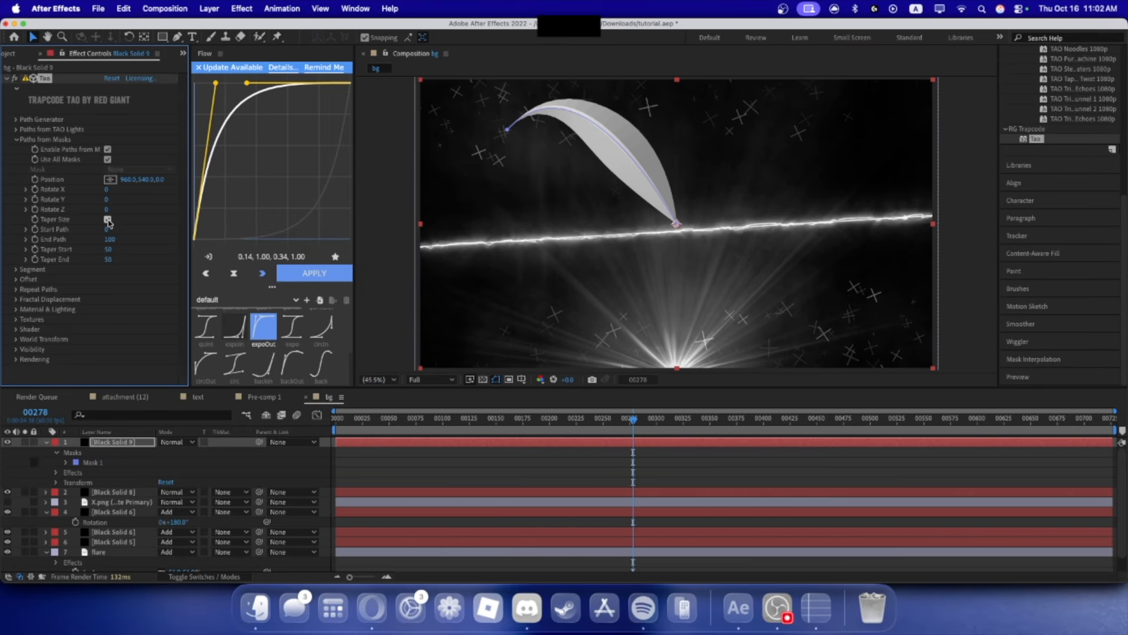
# - Set Tao's Segment Mode to Repeat Sphere and Segments to 7
pyautogui.click(16, 270)
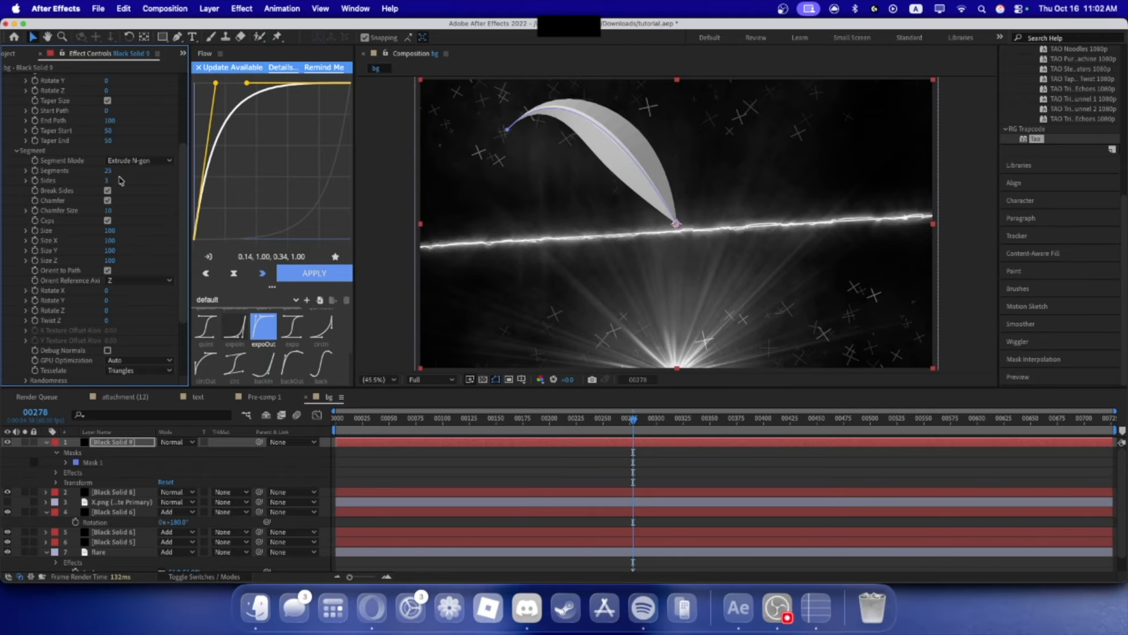
pyautogui.click(140, 161)
pyautogui.click(120, 200)
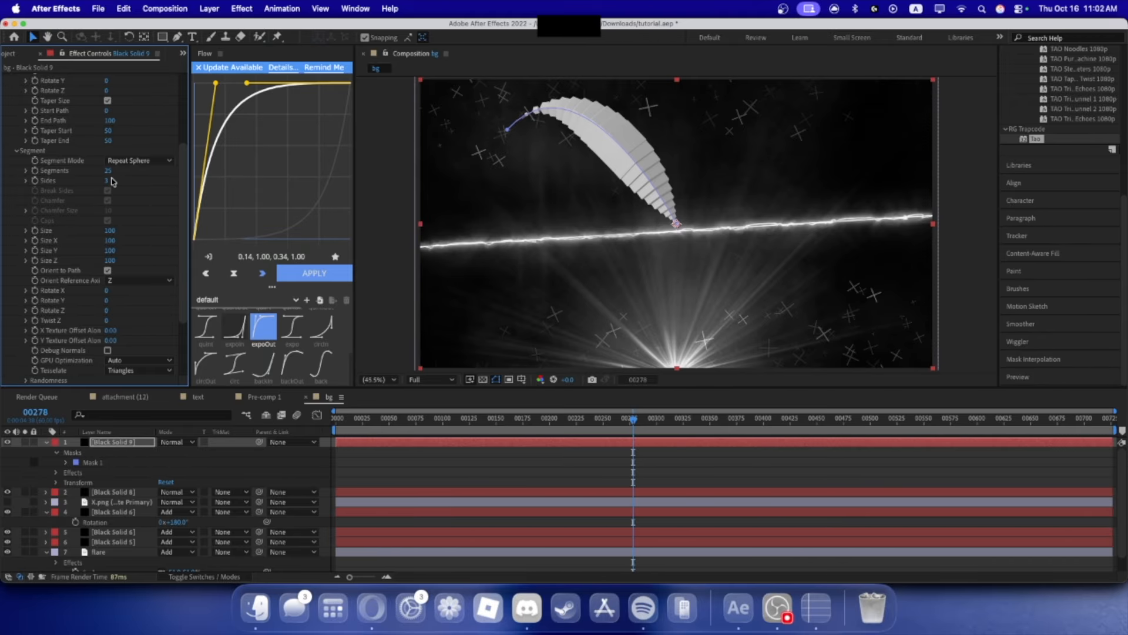
pyautogui.moveTo(101, 174); pyautogui.dragTo(3, 141)
pyautogui.click(109, 174)
pyautogui.click(120, 184)
# - Set the mask path's Taper Start to 100 and Taper End to 0, and increase Segments to 11
pyautogui.moveTo(110, 133); pyautogui.dragTo(177, 137)
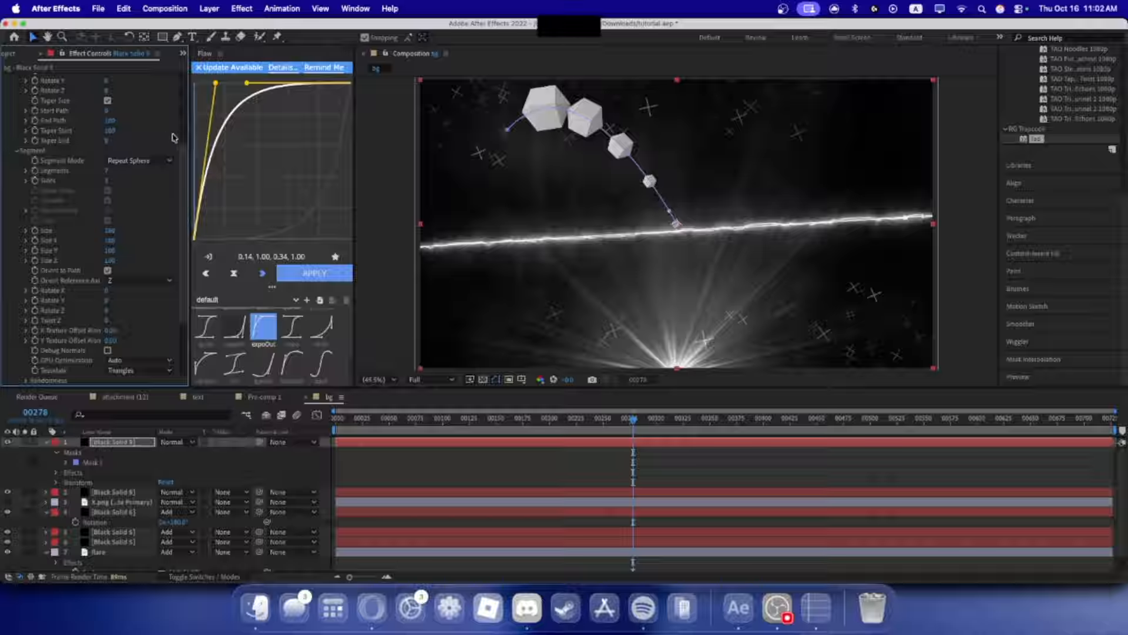
pyautogui.moveTo(96, 122); pyautogui.dragTo(144, 127)
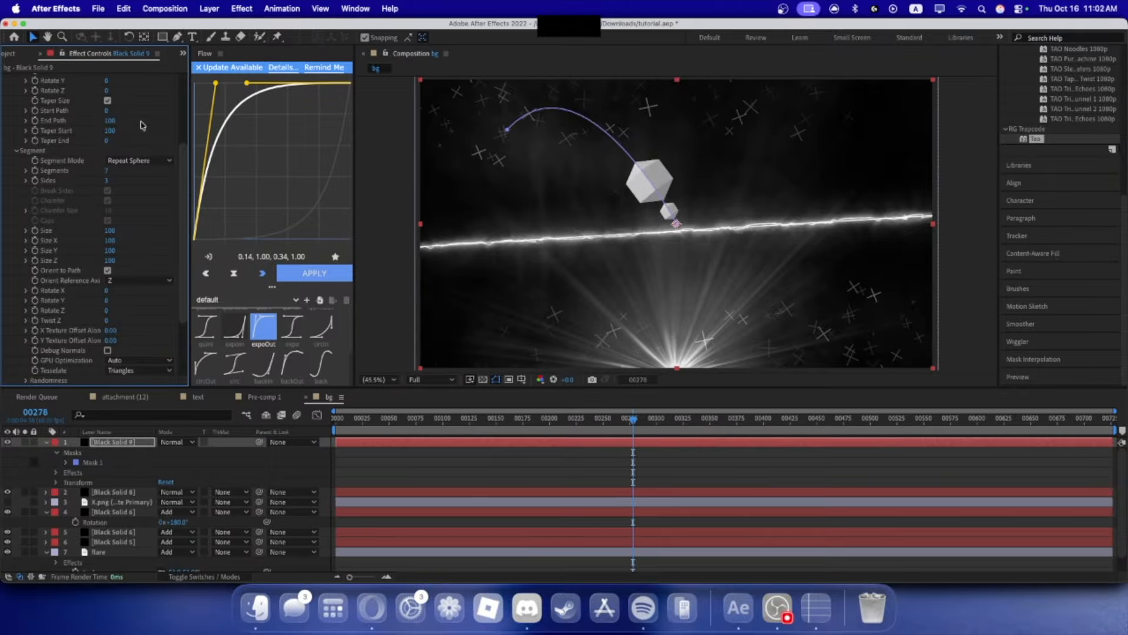
pyautogui.scroll(-3, 113, 244)
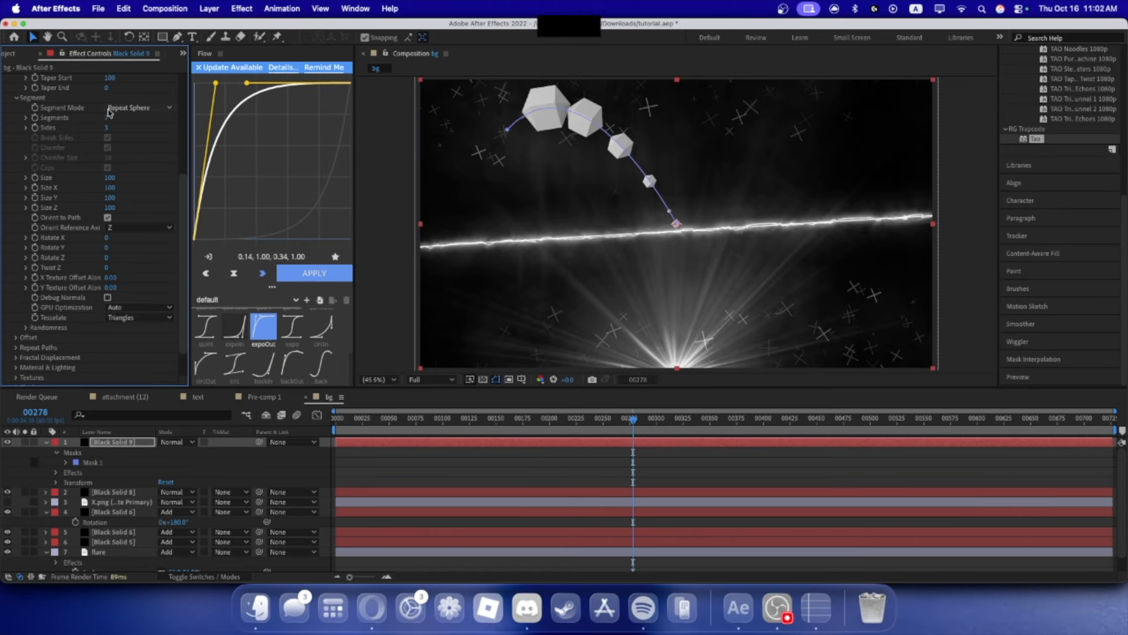
pyautogui.moveTo(112, 122); pyautogui.dragTo(108, 122)
pyautogui.scroll(5, 141, 147)
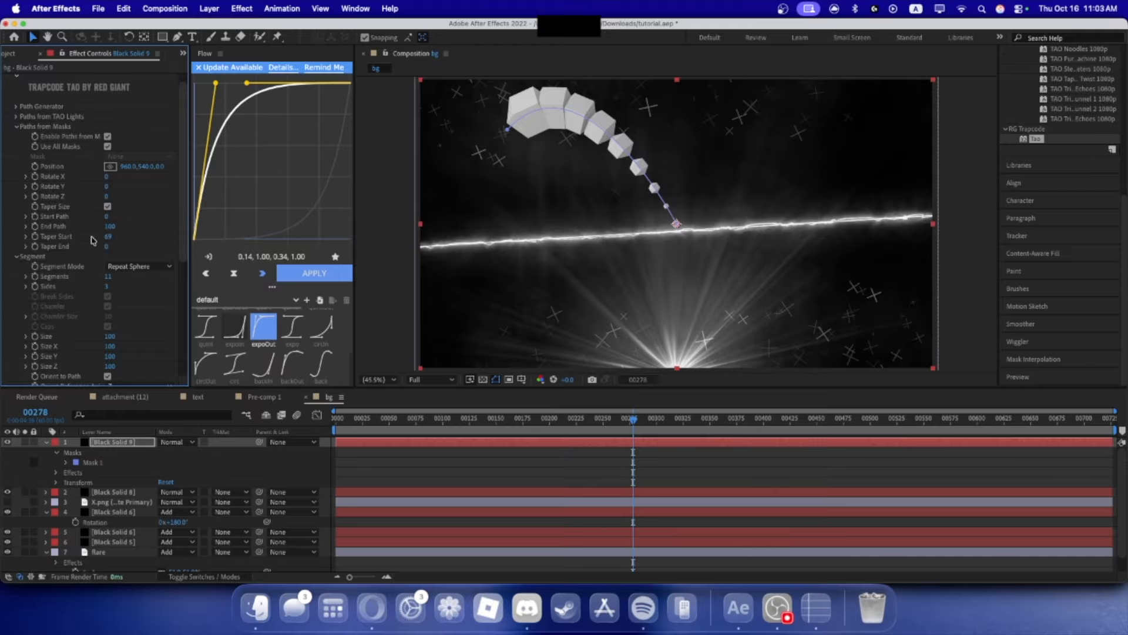
pyautogui.moveTo(109, 236); pyautogui.dragTo(129, 236)
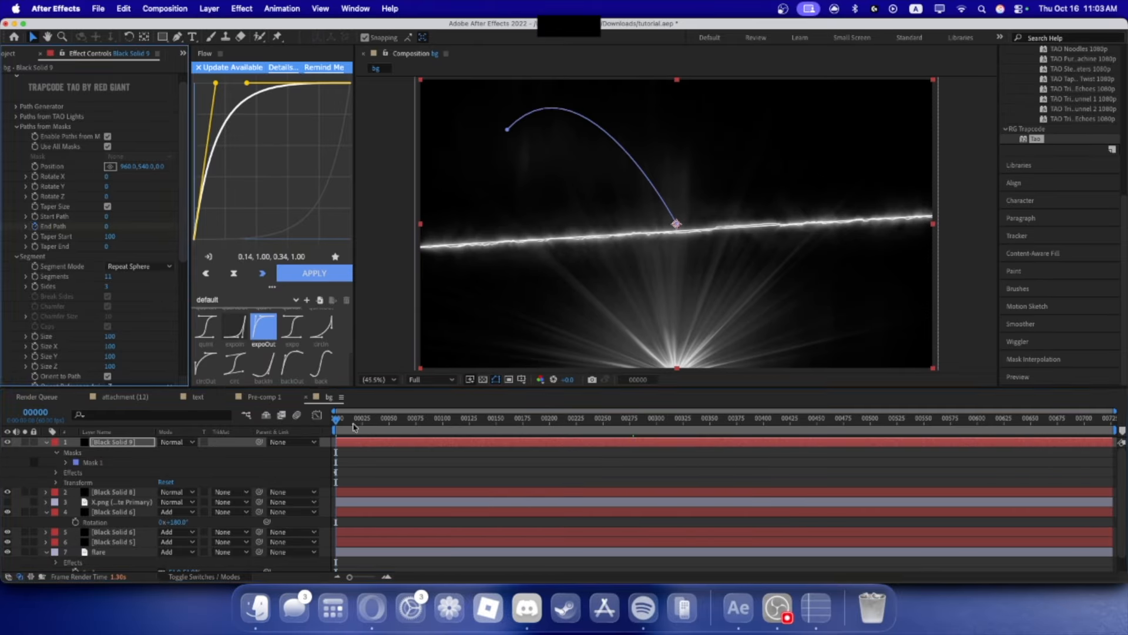
# - Animate Tao's End Path from 0 at frame 0 to 100 at frame 100
pyautogui.click(444, 435)
pyautogui.moveTo(444, 435); pyautogui.dragTo(443, 435)
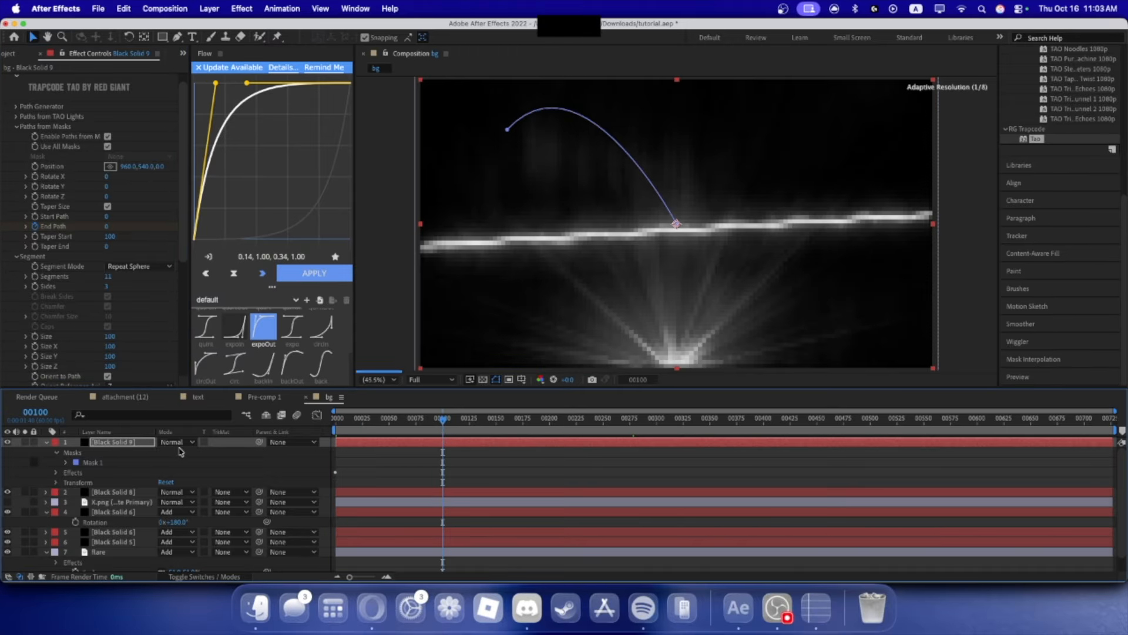
pyautogui.moveTo(106, 227); pyautogui.dragTo(179, 230)
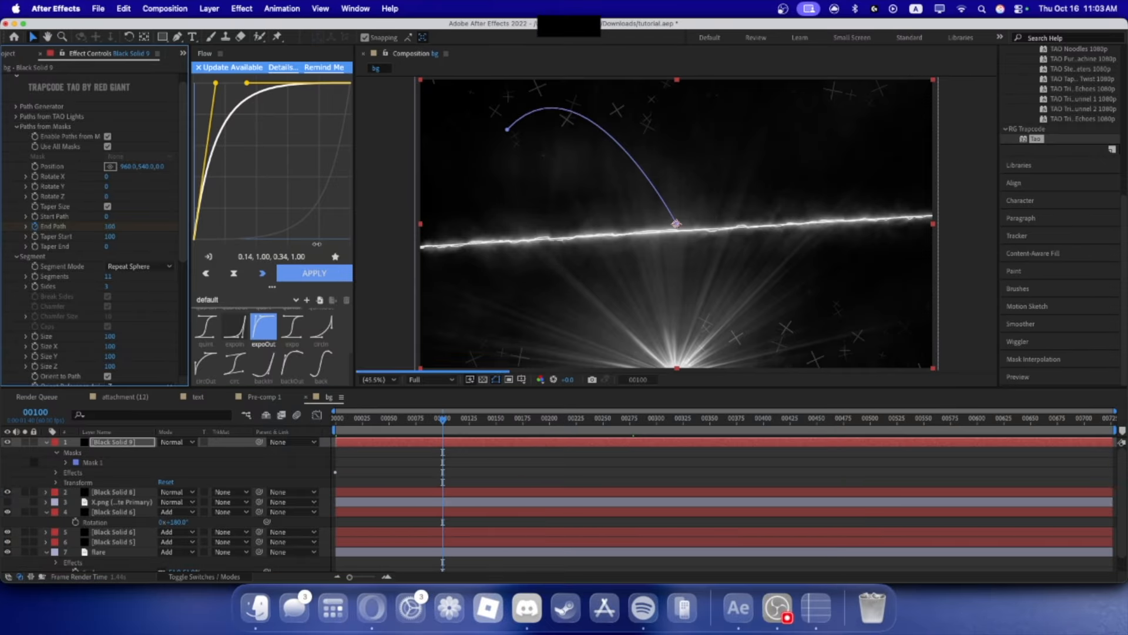
# - Animate Tao's Start Path from 0 at frame 0 to 100 at frame 100, matching the End Path keyframes
pyautogui.moveTo(395, 433); pyautogui.dragTo(318, 433)
pyautogui.click(36, 216)
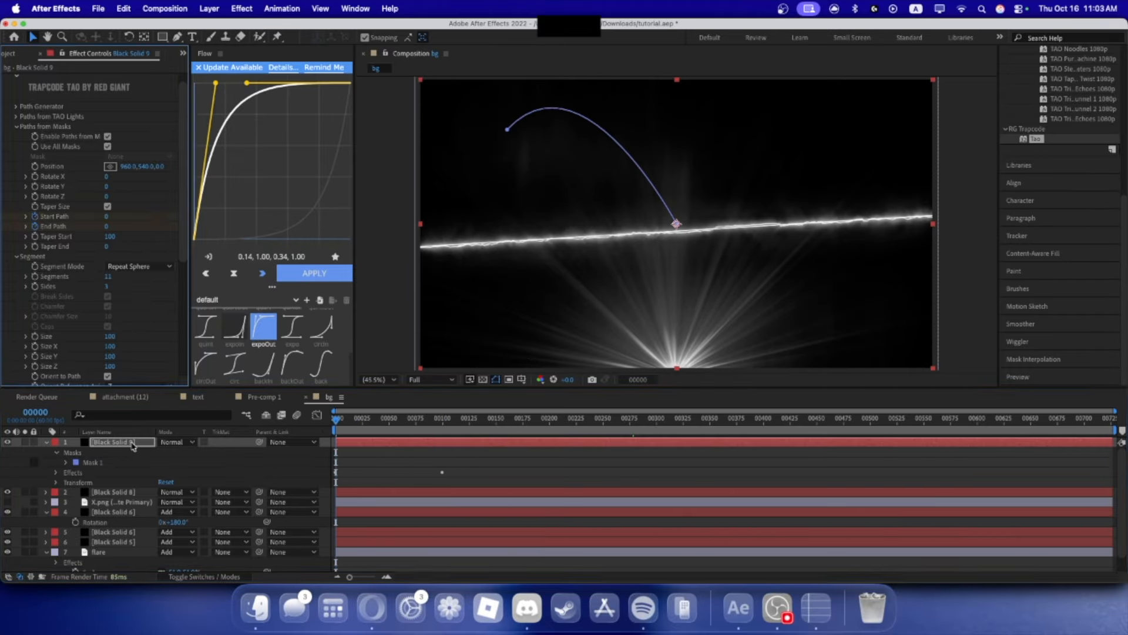
pyautogui.press('u')
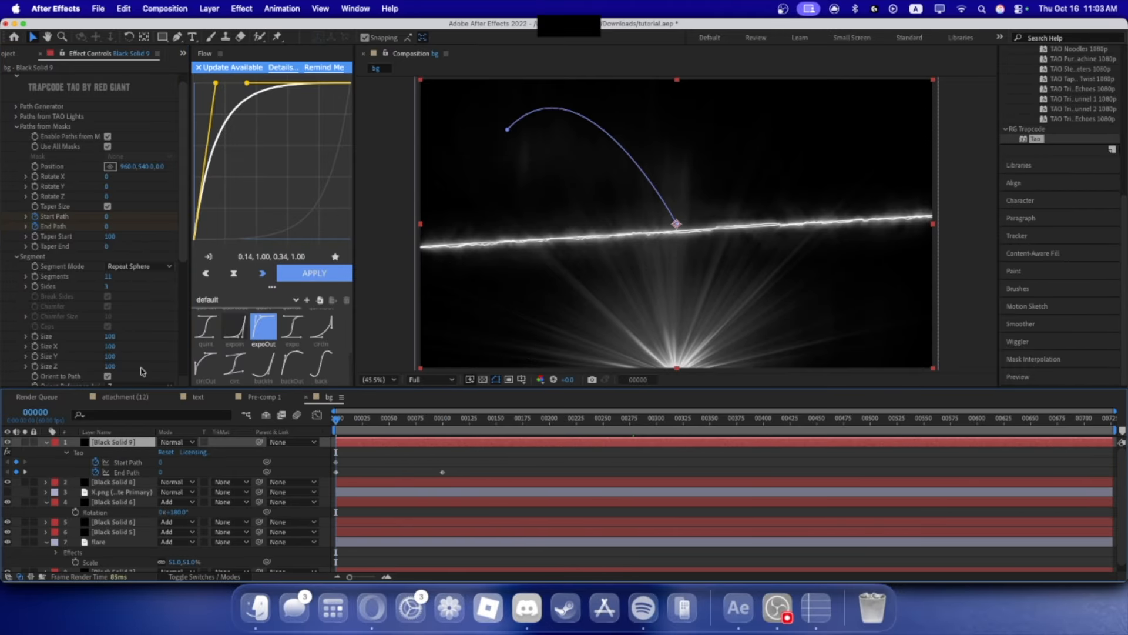
pyautogui.press('k')
pyautogui.moveTo(108, 217); pyautogui.dragTo(707, 267)
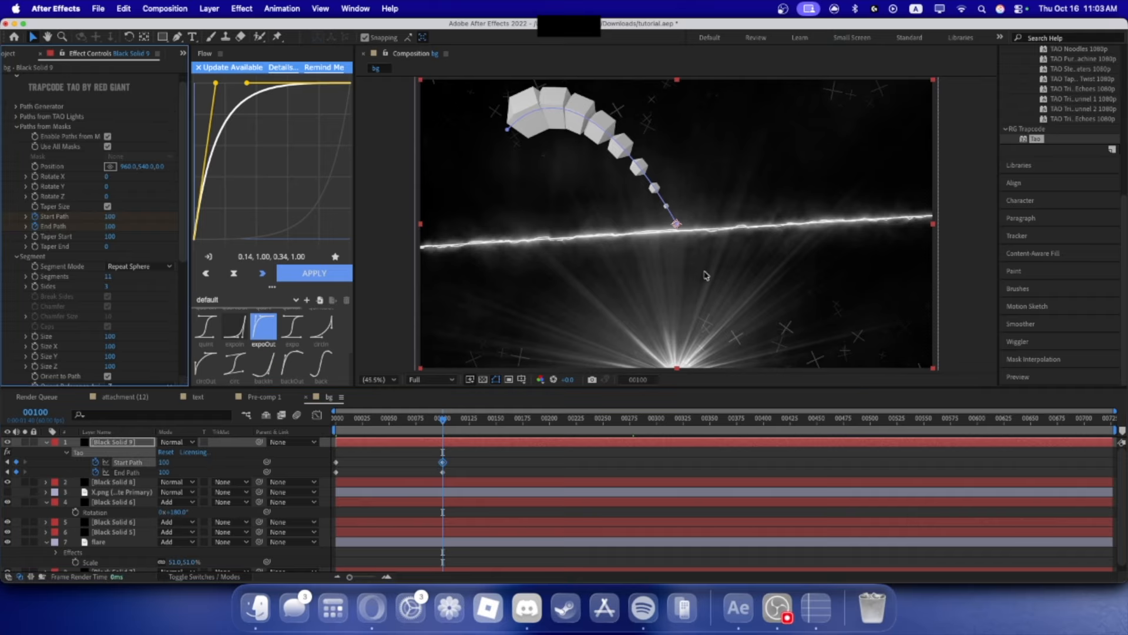
# - Delay both Start Path keyframes by about 60 frames and preview the shape travelling along the mask
pyautogui.moveTo(506, 453); pyautogui.dragTo(376, 462)
pyautogui.press('Home')
pyautogui.press('space')
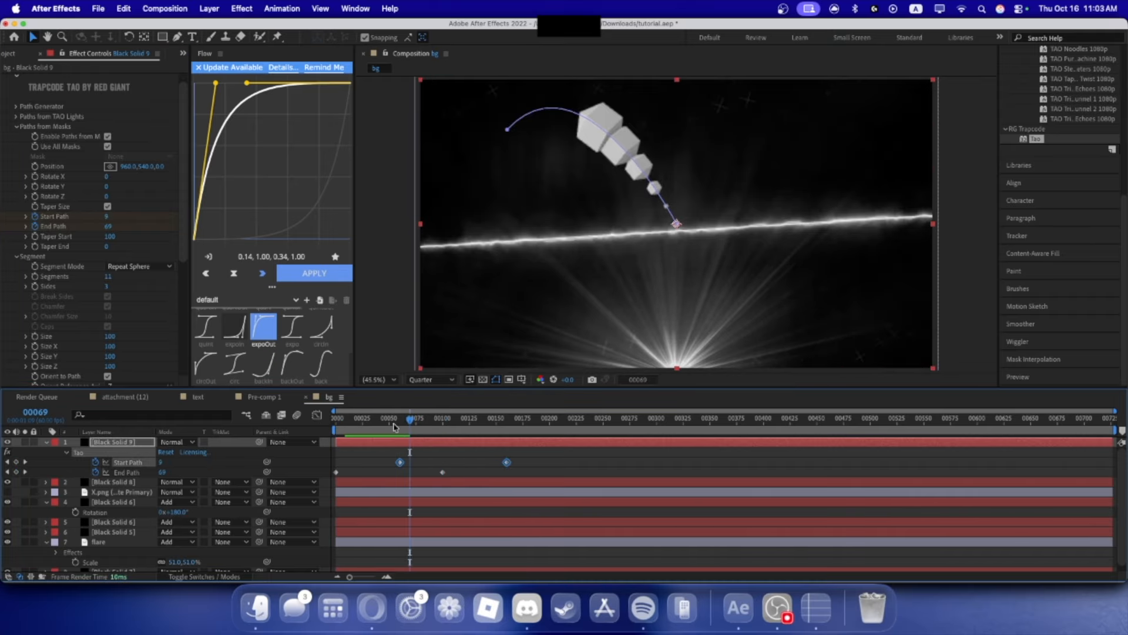
pyautogui.moveTo(393, 425); pyautogui.dragTo(383, 427)
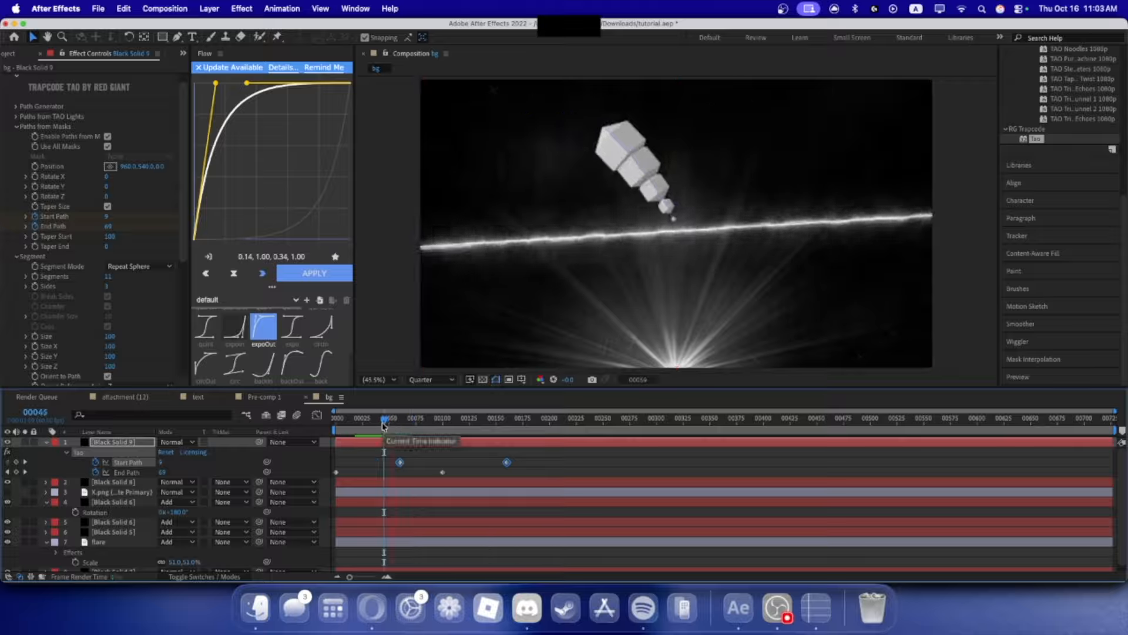
pyautogui.moveTo(382, 426); pyautogui.dragTo(365, 427)
# - Save the project and apply S_EdgeDetect to the Tao solid
pyautogui.press('super+s')
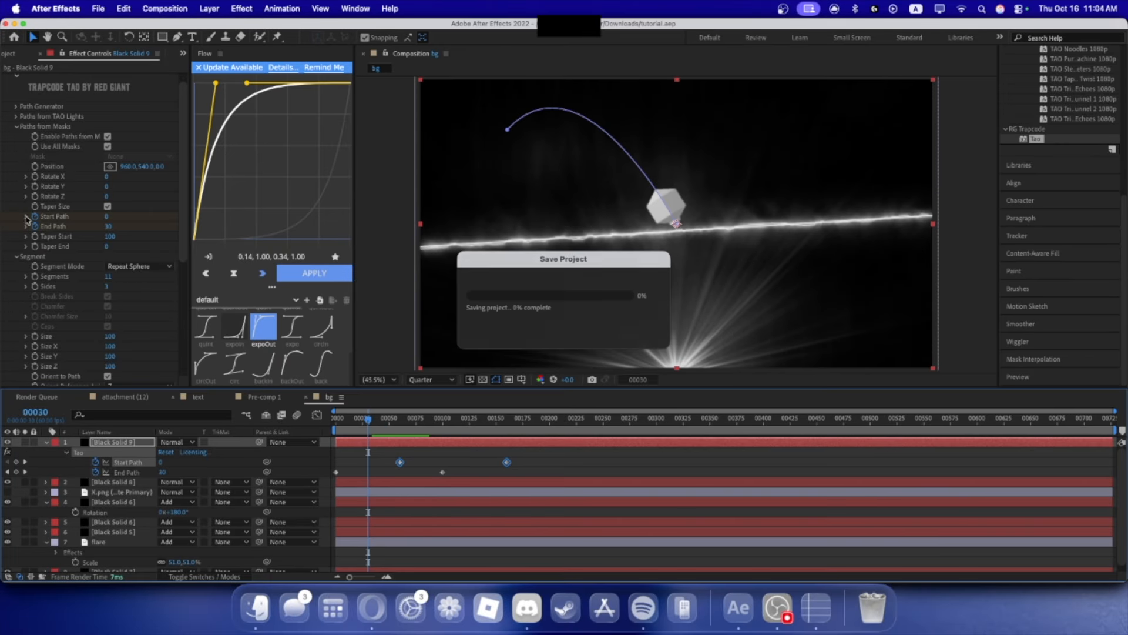
pyautogui.click(6, 81)
pyautogui.press('super+5')
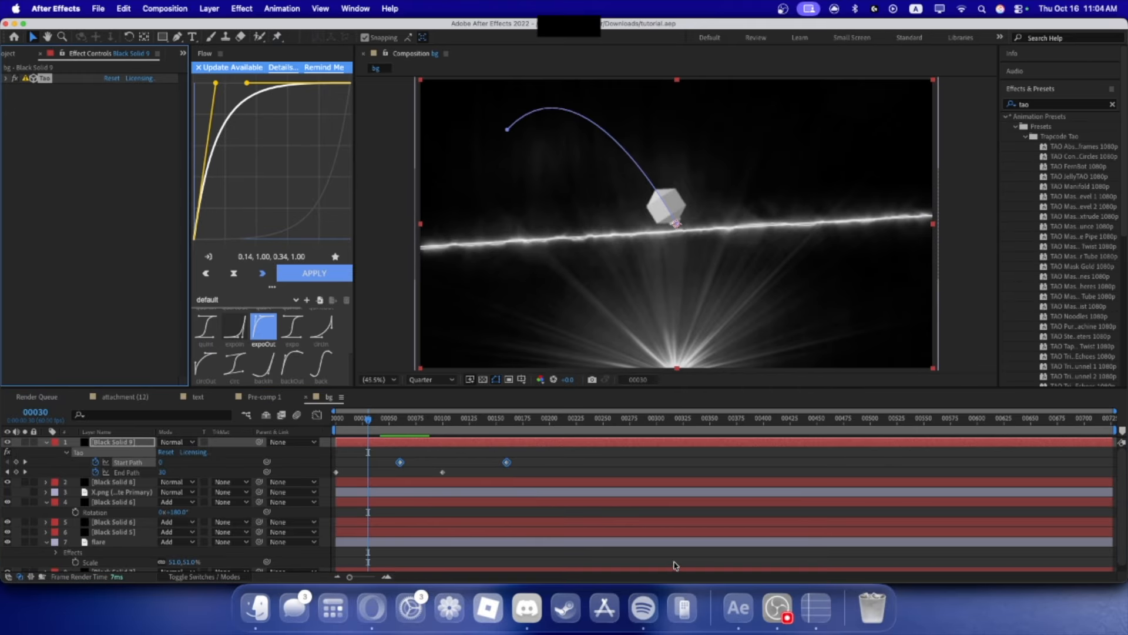
pyautogui.write('s_ed')
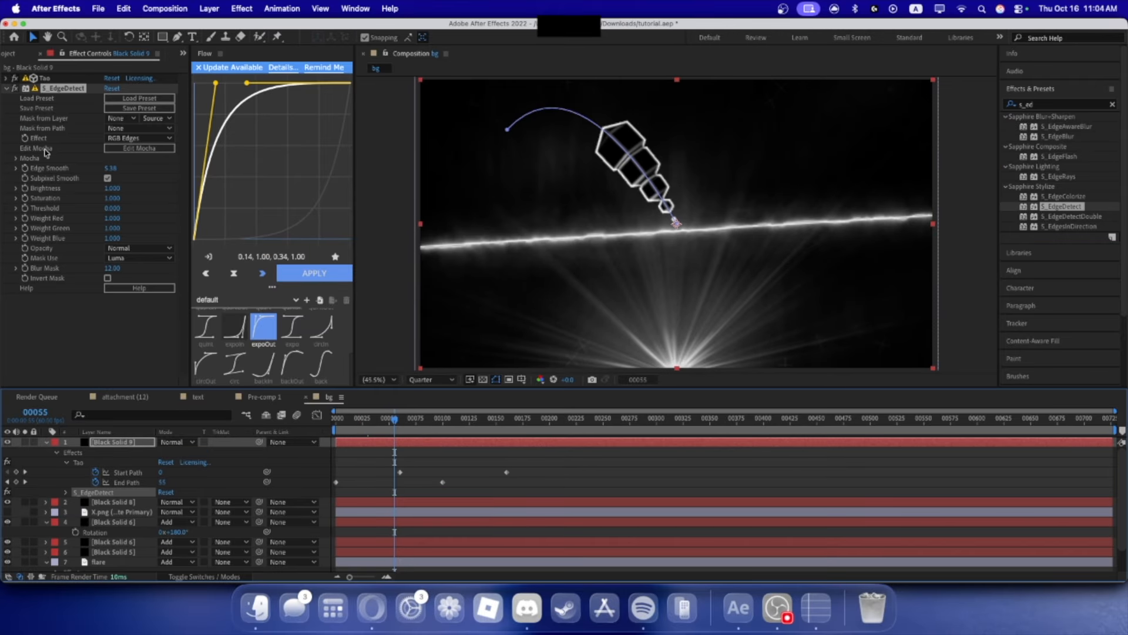
# - Set S_EdgeDetect's Edge Smooth to 0 and its Brightness to 0.4
pyautogui.moveTo(110, 168); pyautogui.dragTo(69, 170)
pyautogui.scroll(2, 691, 165)
pyautogui.scroll(-1, 690, 167)
pyautogui.moveTo(115, 189); pyautogui.dragTo(116, 193)
pyautogui.scroll(-1, 562, 173)
pyautogui.scroll(1, 560, 174)
pyautogui.scroll(-1, 559, 176)
# - Apply Deep Glow to the outlined Tao shape, set its Radius to 390 and slightly raise its Exposure
pyautogui.click(1063, 104)
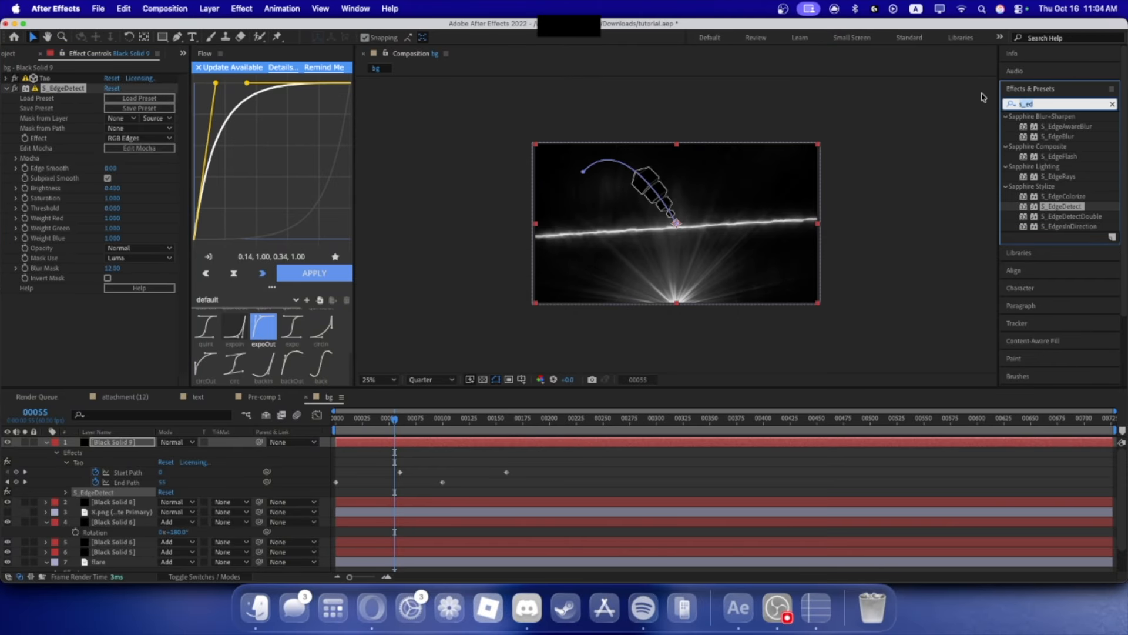
pyautogui.write('deep glo')
pyautogui.moveTo(1047, 127); pyautogui.dragTo(588, 241)
pyautogui.scroll(1, 569, 246)
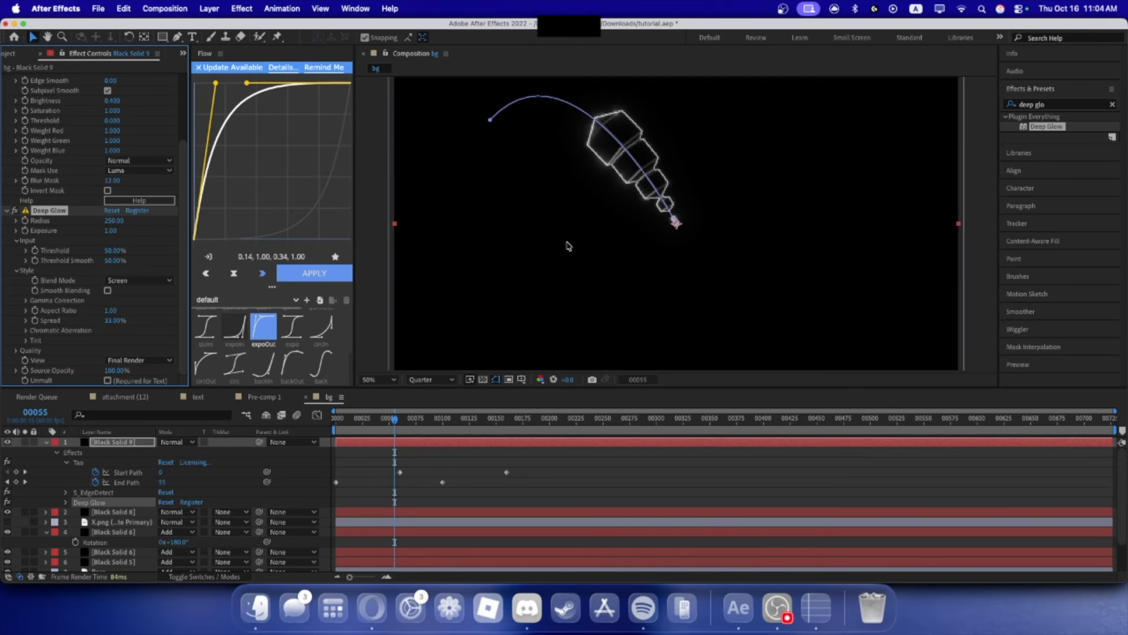
pyautogui.moveTo(114, 220); pyautogui.dragTo(192, 229)
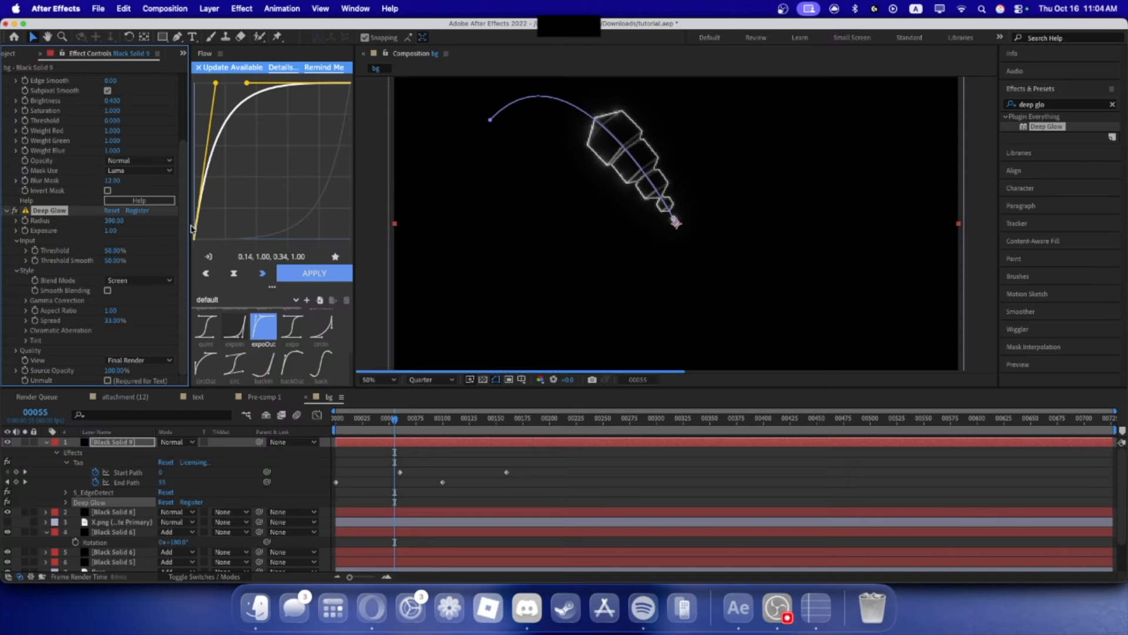
pyautogui.moveTo(112, 234); pyautogui.dragTo(123, 235)
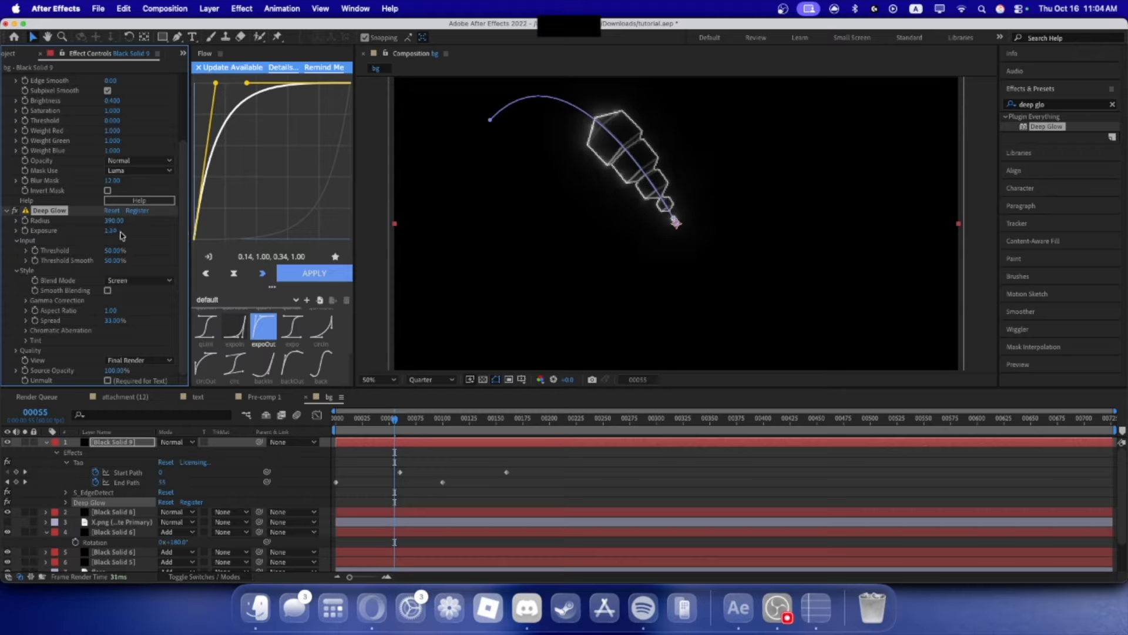
# - Set the glowing Tao solid's blend mode to Add, duplicate it and rotate the copy to 180°
pyautogui.click(187, 442)
pyautogui.click(176, 482)
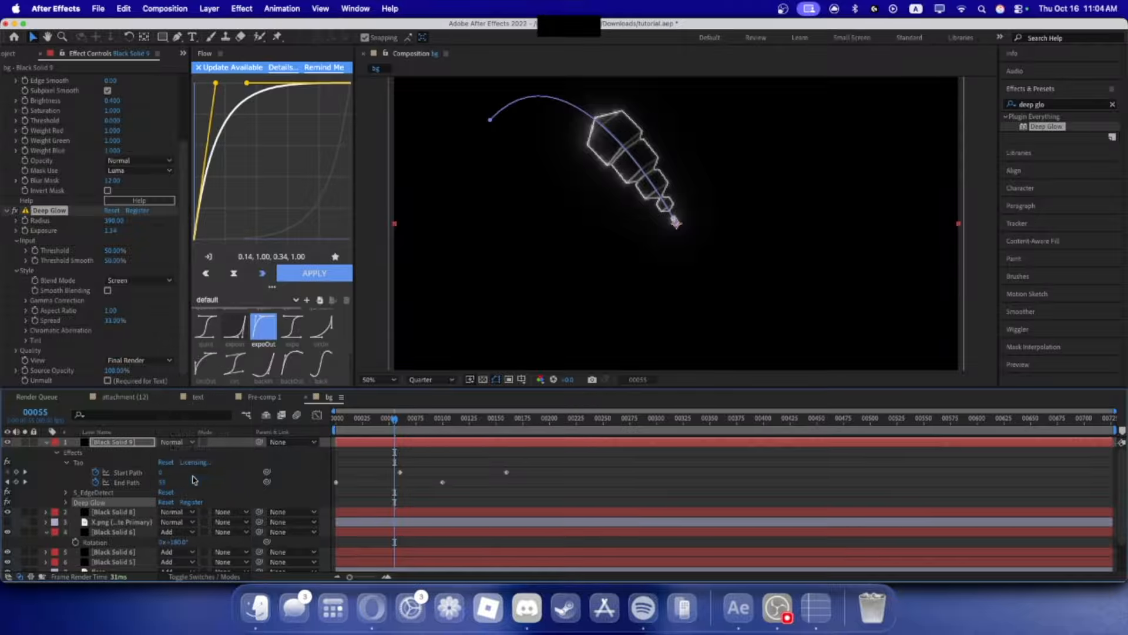
pyautogui.click(47, 443)
pyautogui.press('super+d')
pyautogui.press('r')
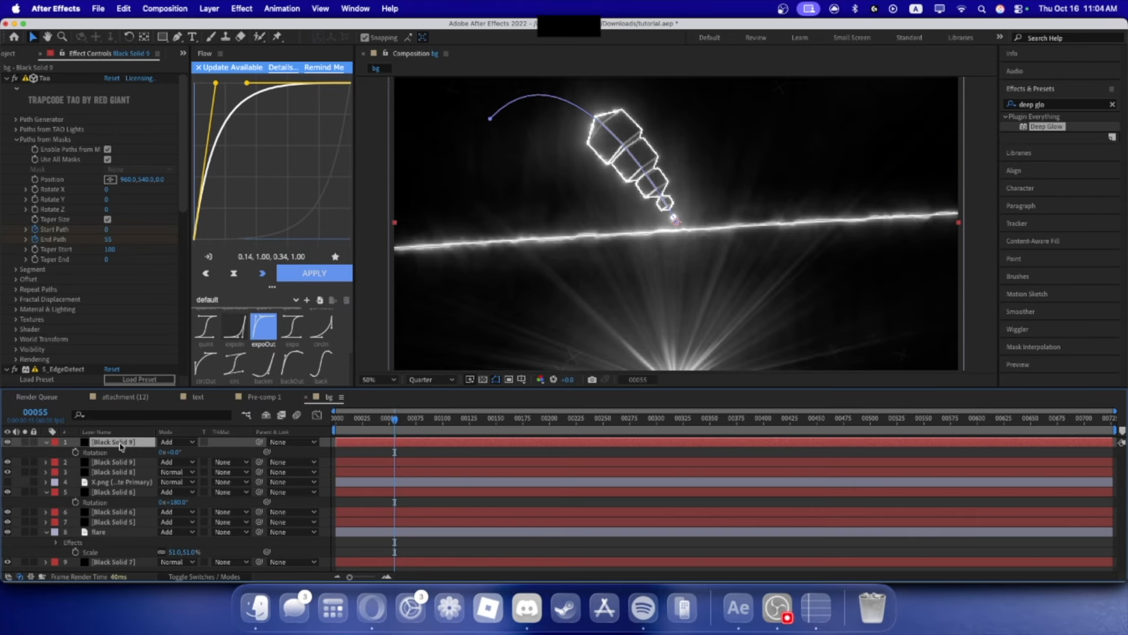
pyautogui.click(171, 452)
pyautogui.write('180')
pyautogui.press('Return')
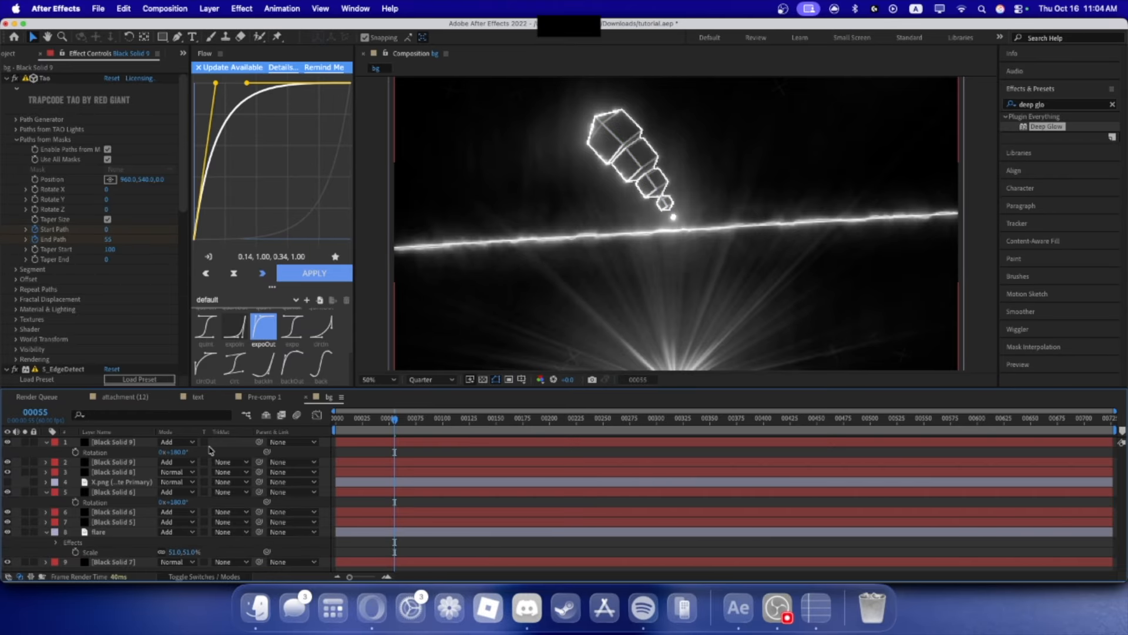
# - Pre-compose the two Tao solids together as Pre-comp 5 and file it in the pre folder
pyautogui.click(107, 463)
pyautogui.keyDown('shift'); pyautogui.click(118, 442); pyautogui.keyUp('shift')
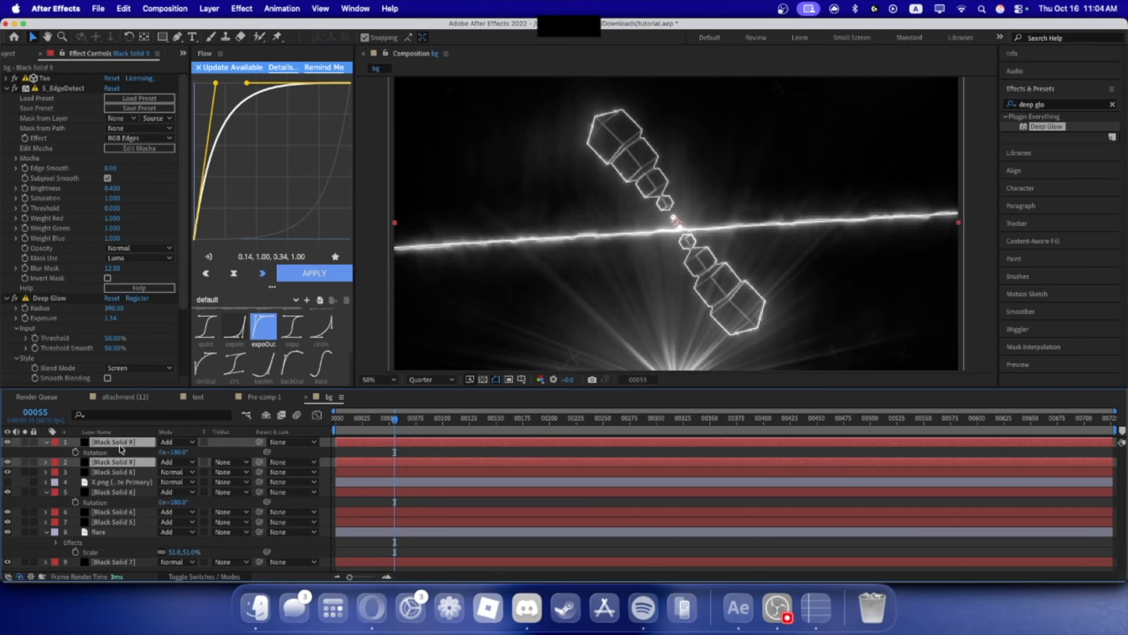
pyautogui.rightClick(121, 442)
pyautogui.click(168, 492)
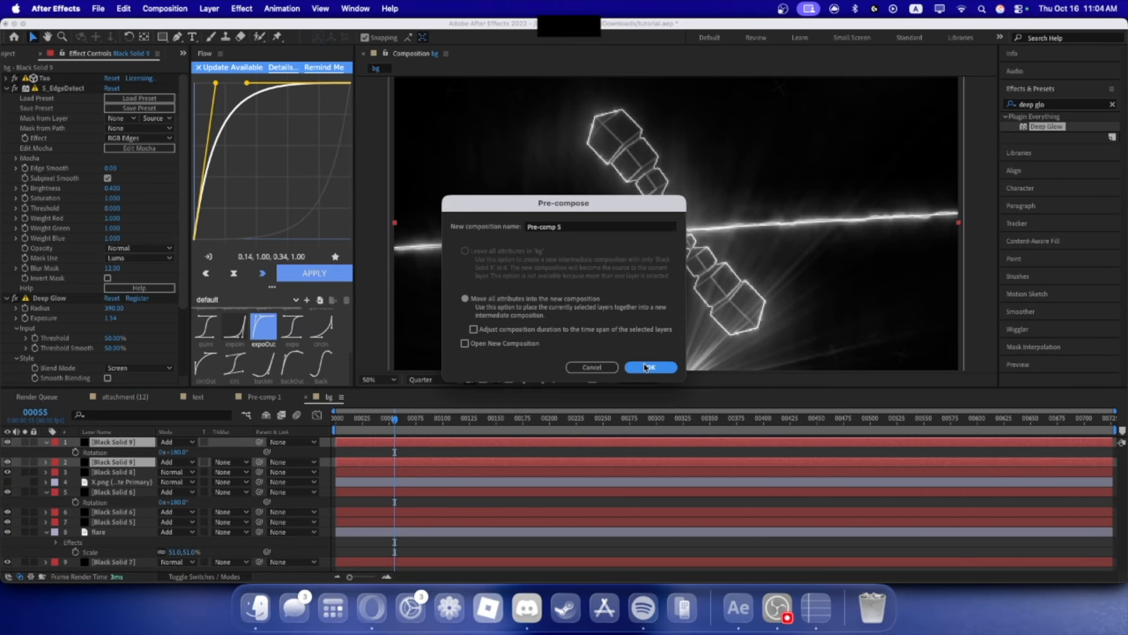
pyautogui.click(651, 368)
pyautogui.moveTo(36, 185); pyautogui.dragTo(34, 194)
# - Duplicate Pre-comp 5, rotate the copy to 90° and set both pre-comp layers' blend modes to Add
pyautogui.click(135, 442)
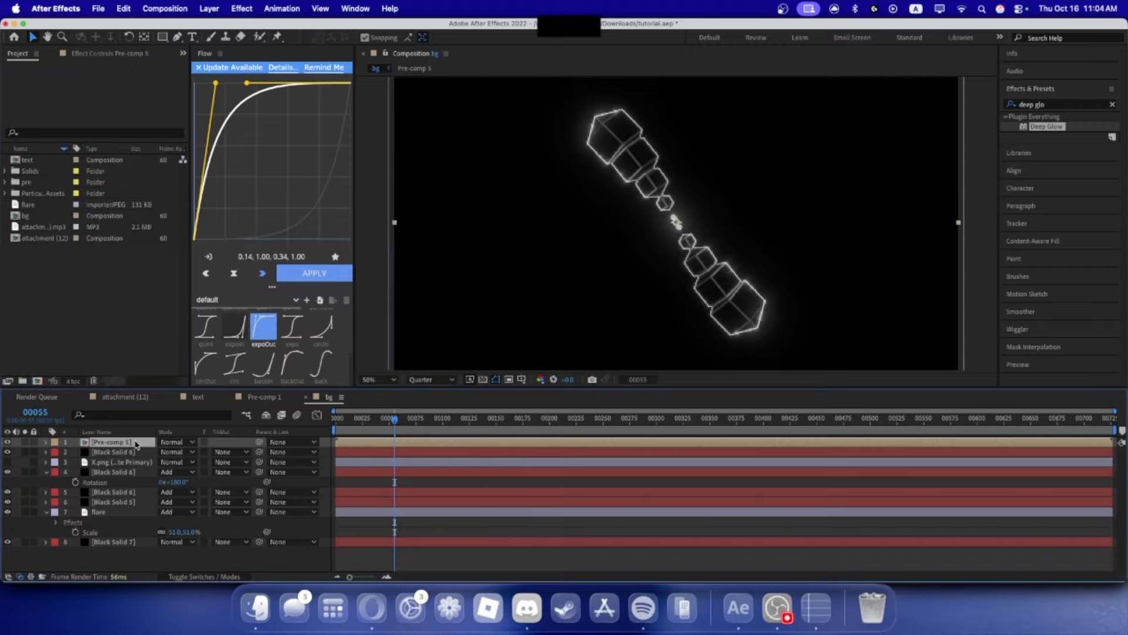
pyautogui.press('super+d')
pyautogui.press('r')
pyautogui.moveTo(169, 453); pyautogui.dragTo(219, 458)
pyautogui.click(177, 442)
pyautogui.click(177, 428)
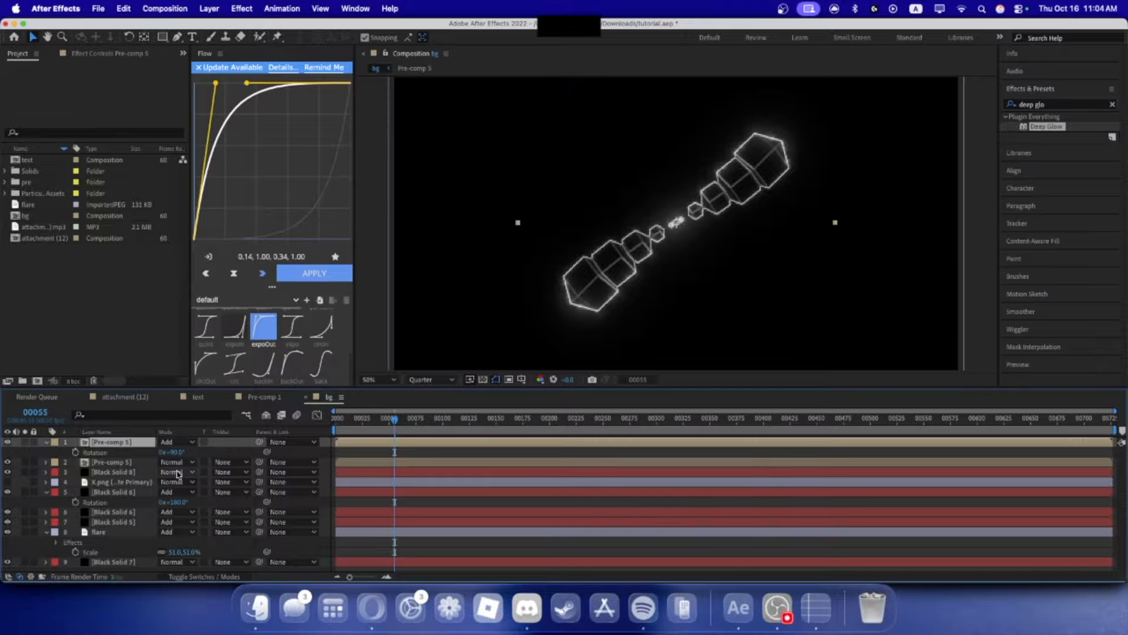
pyautogui.click(177, 472)
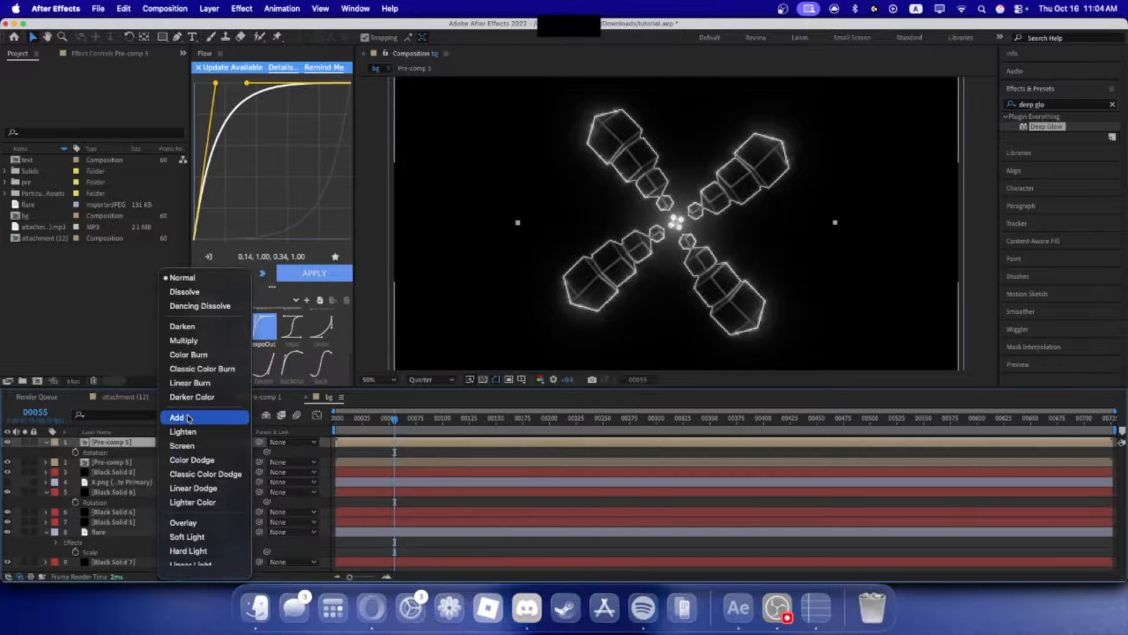
pyautogui.click(187, 418)
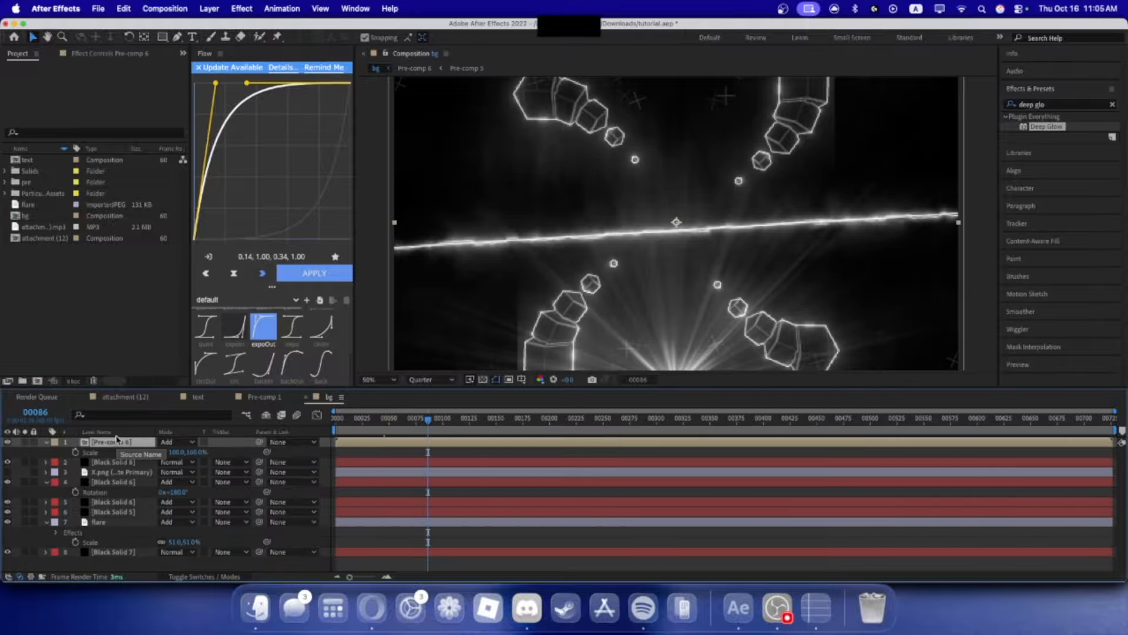
# - Go through Pre-comp 6 into Pre-comp 5 and remove Deep Glow from both Black Solid 9 layers
pyautogui.doubleClick(116, 441)
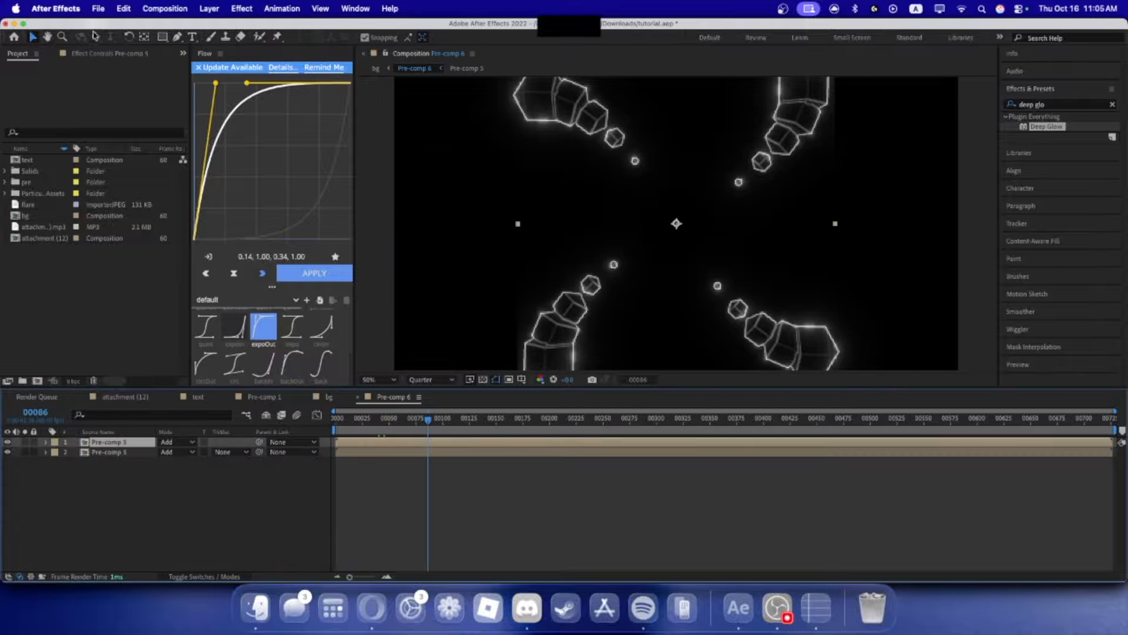
pyautogui.click(95, 53)
pyautogui.doubleClick(113, 440)
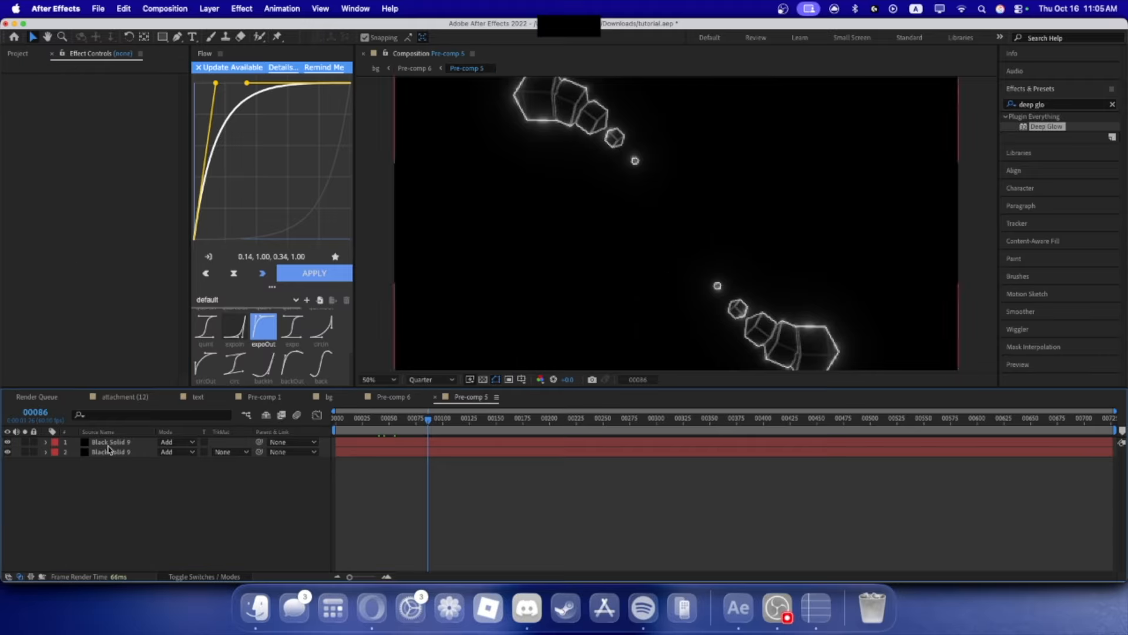
pyautogui.scroll(-10, 91, 229)
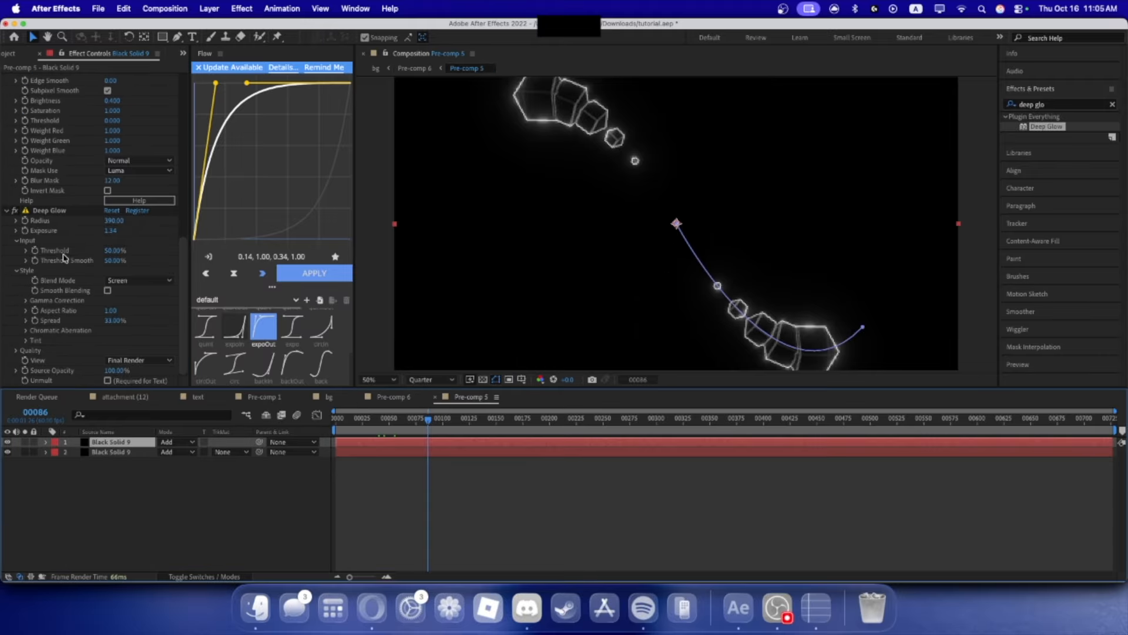
pyautogui.click(51, 211)
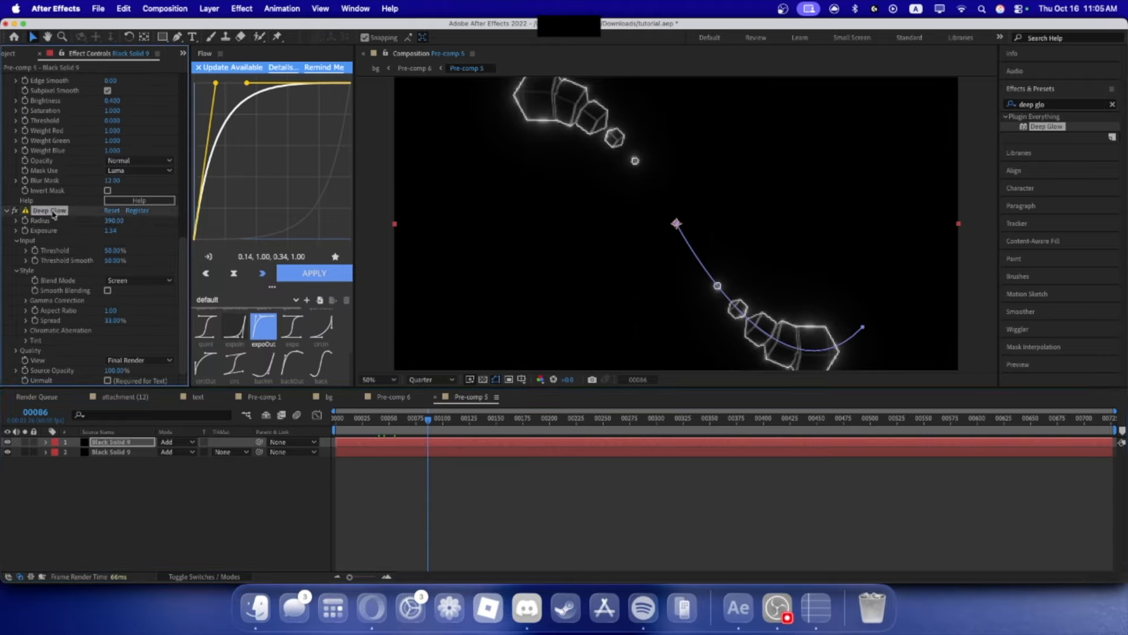
pyautogui.click(112, 451)
pyautogui.scroll(-5, 62, 254)
pyautogui.scroll(-2, 64, 258)
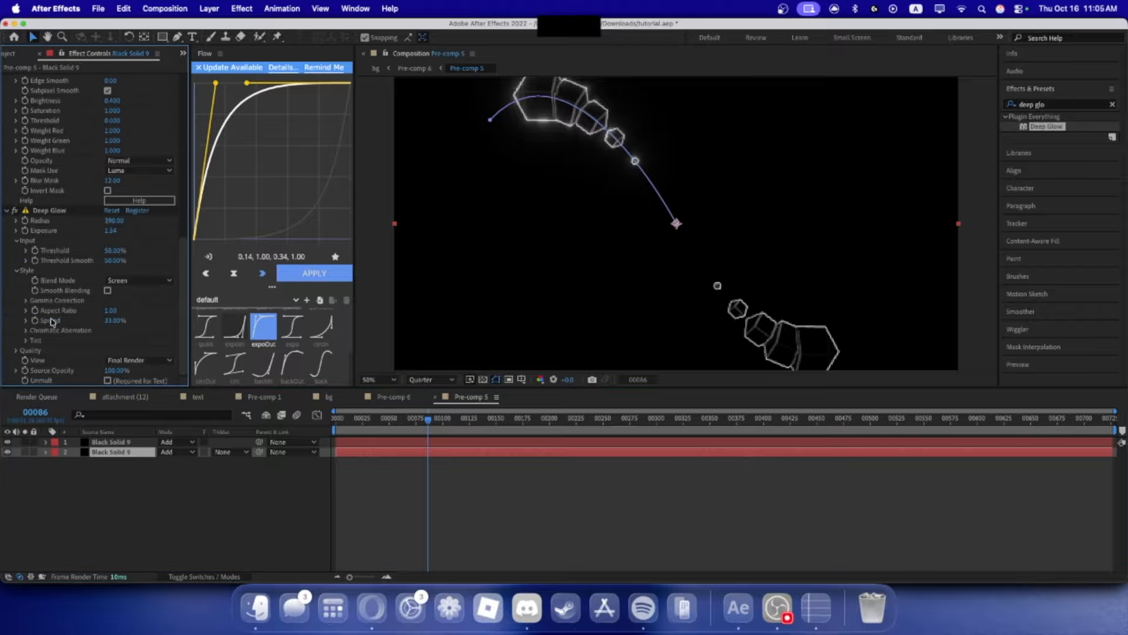
pyautogui.click(39, 217)
pyautogui.press('Delete')
# - Apply the removed Deep Glow, with Radius 390 and Exposure 1.34, to Pre-comp 6 in bg and scrub through the animation
pyautogui.click(389, 397)
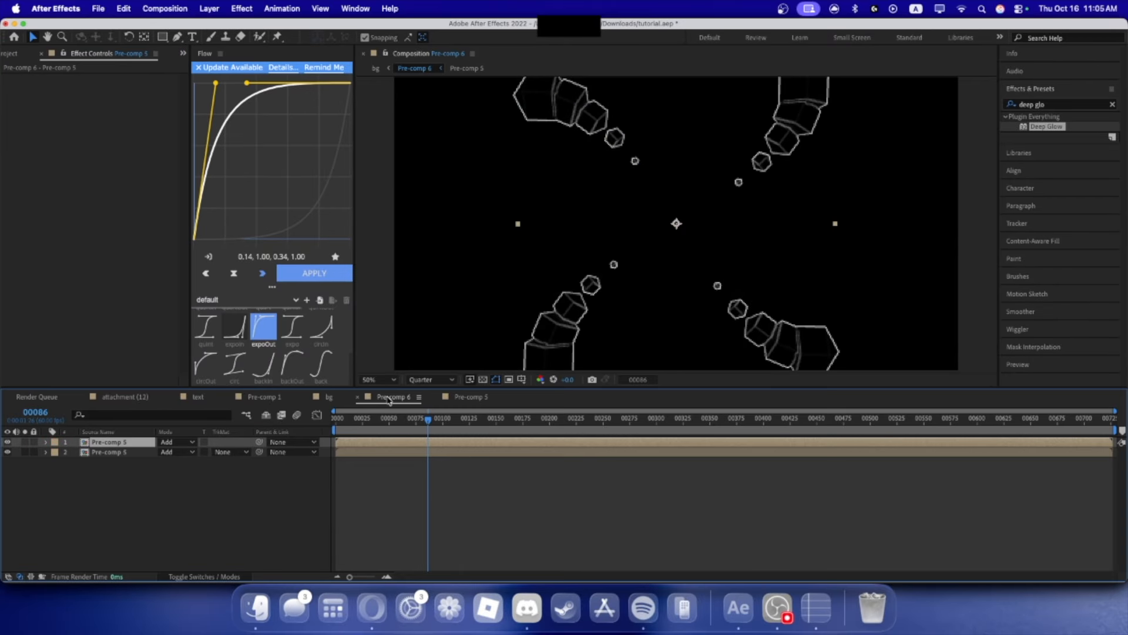
pyautogui.click(346, 398)
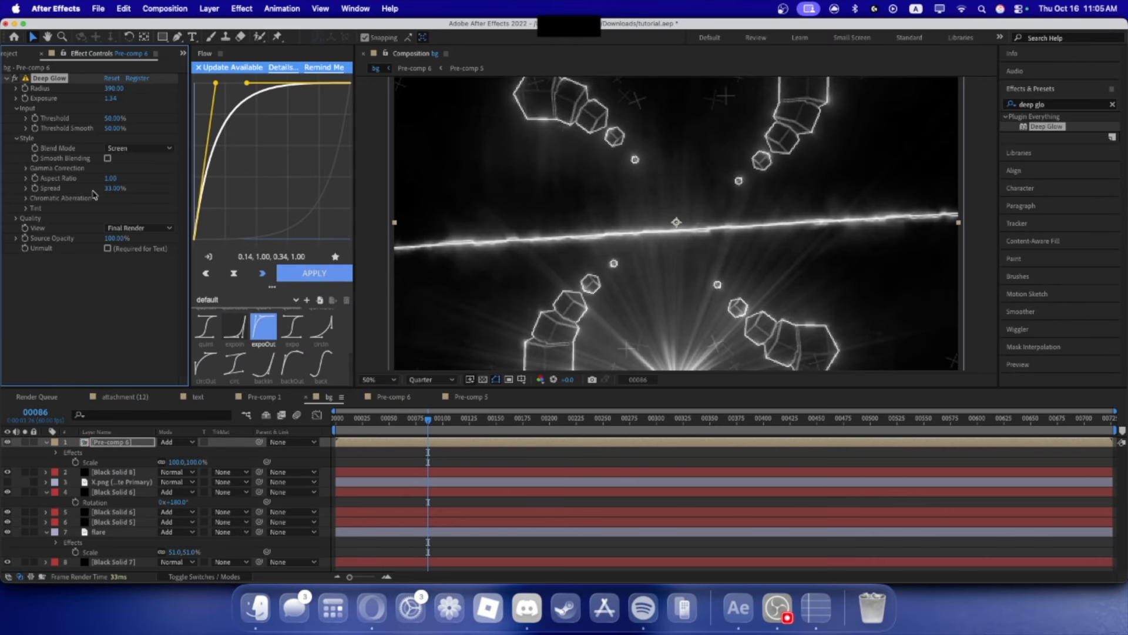
pyautogui.moveTo(434, 418); pyautogui.dragTo(397, 419)
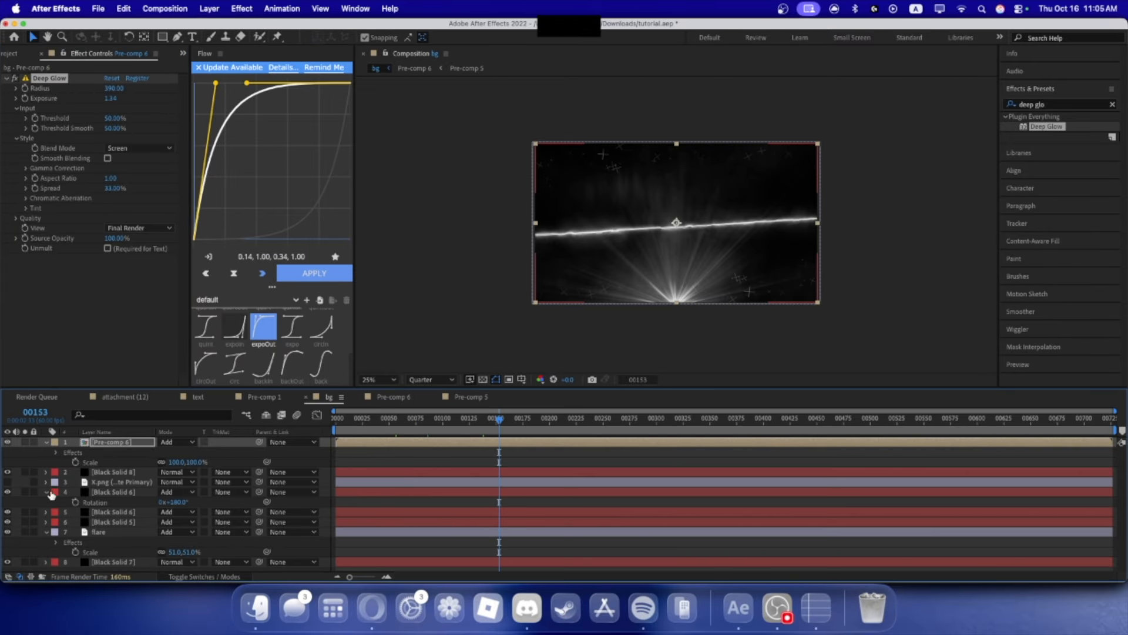
# - Shift the Black Solid 6 particle layers earlier in time and extend their ends to cover the whole bg composition
pyautogui.click(51, 493)
pyautogui.click(120, 503)
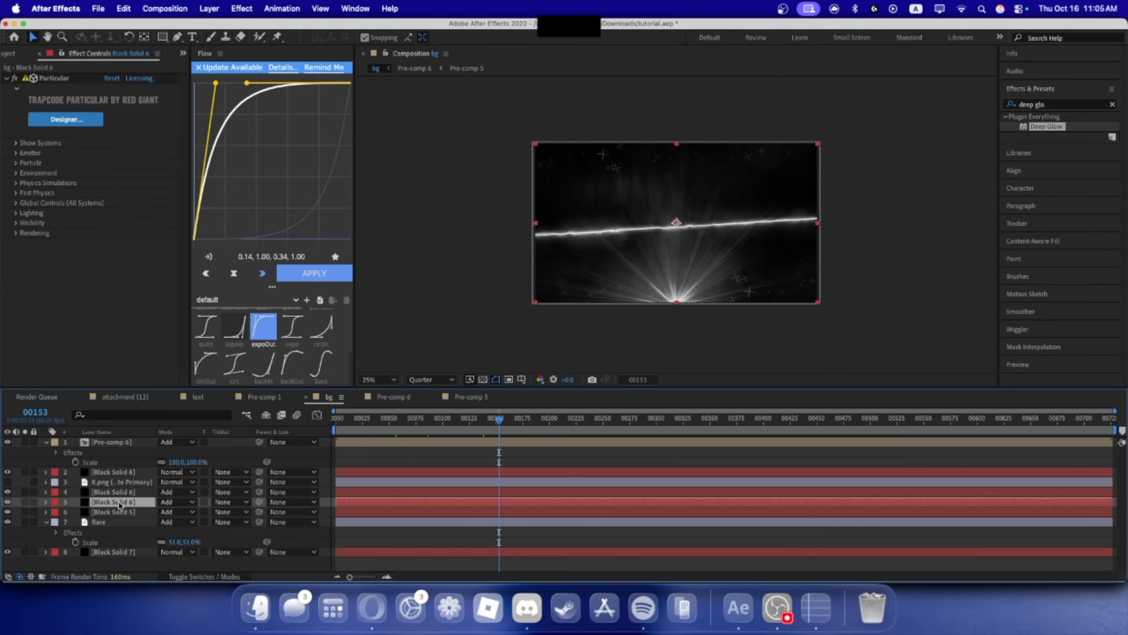
pyautogui.click(121, 512)
pyautogui.click(123, 503)
pyautogui.click(124, 493)
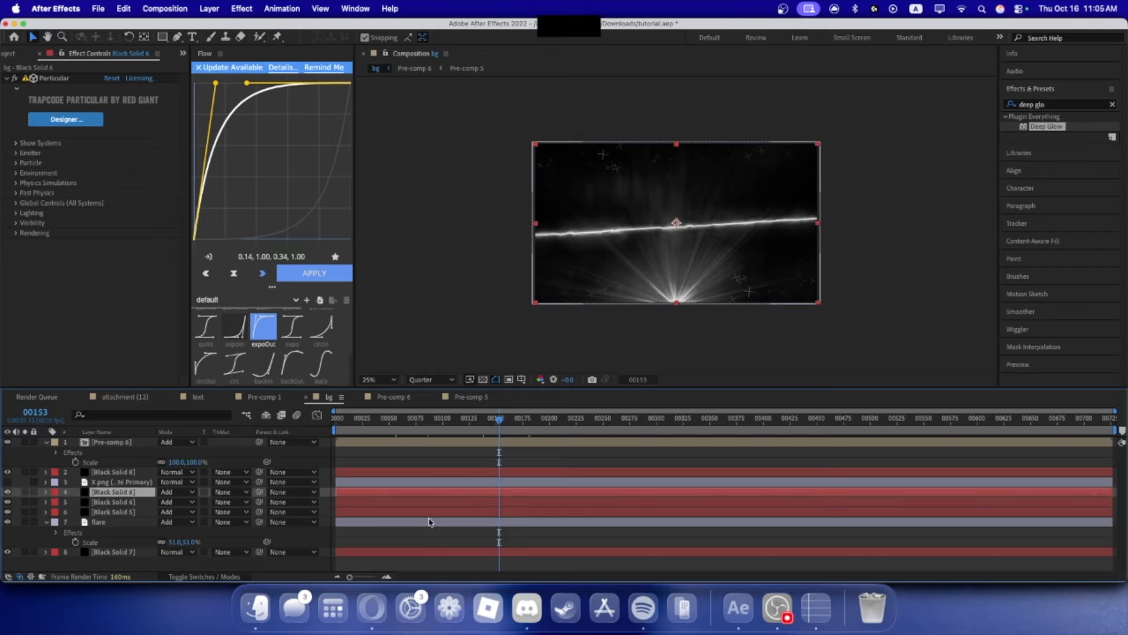
pyautogui.moveTo(431, 498); pyautogui.dragTo(281, 501)
pyautogui.moveTo(416, 504); pyautogui.dragTo(275, 504)
pyautogui.moveTo(845, 505); pyautogui.dragTo(483, 503)
pyautogui.moveTo(733, 492); pyautogui.dragTo(1099, 521)
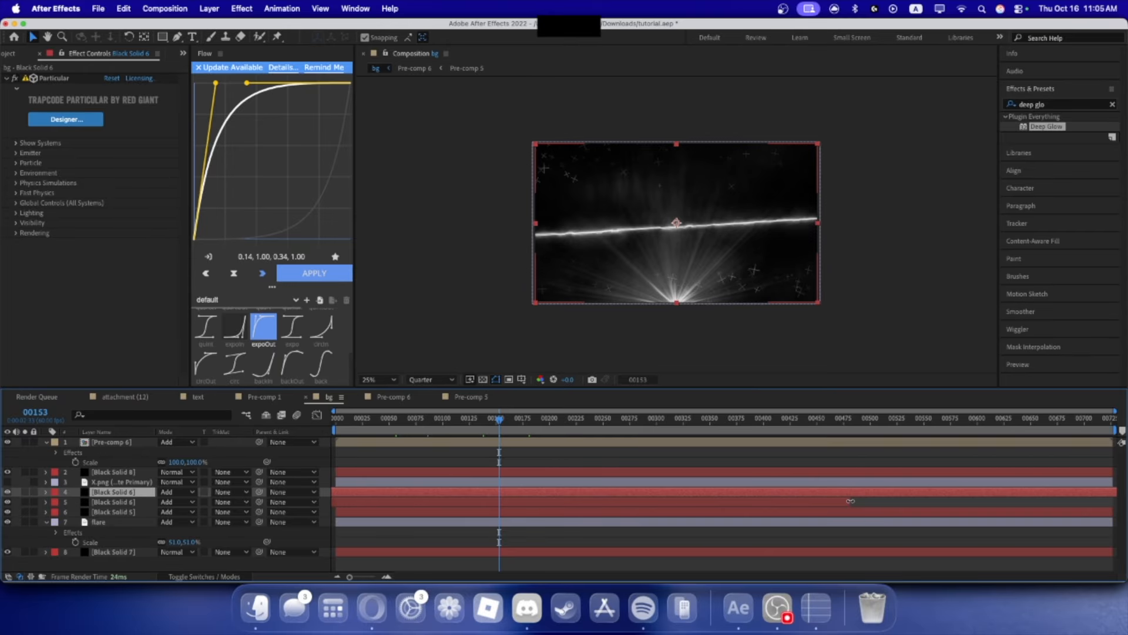
pyautogui.moveTo(851, 502); pyautogui.dragTo(1121, 518)
pyautogui.moveTo(849, 503); pyautogui.dragTo(1125, 504)
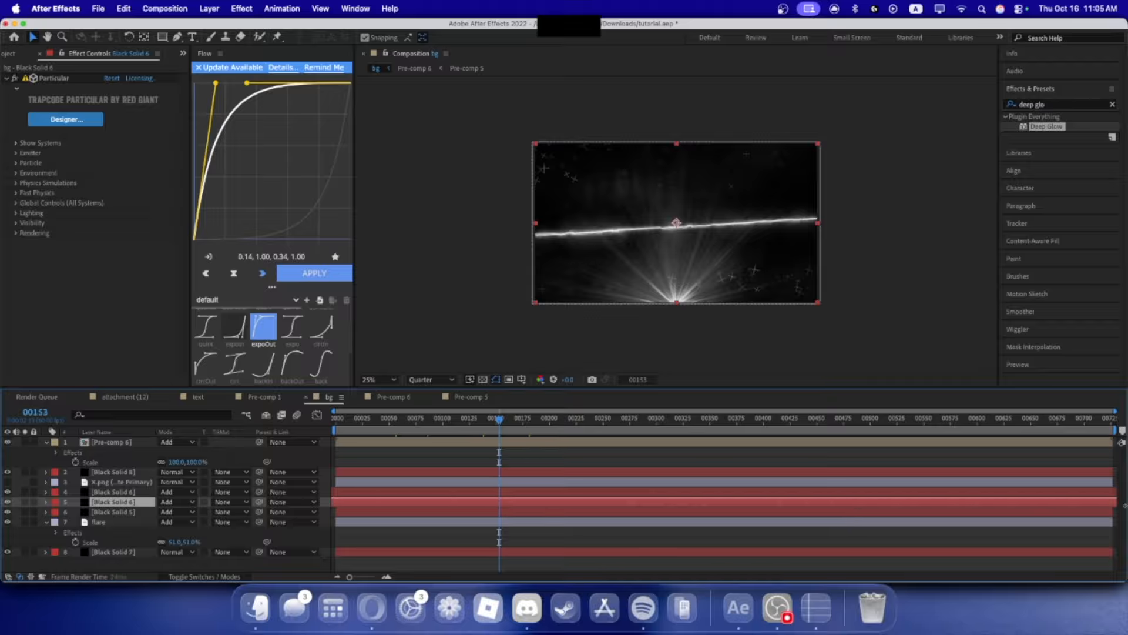
# - Apply the Echo effect to Pre-comp 6 with an Echo Time of -1.133 seconds and preview the repeated shapes
pyautogui.click(546, 424)
pyautogui.click(557, 441)
pyautogui.click(365, 423)
pyautogui.click(380, 421)
pyautogui.moveTo(389, 420); pyautogui.dragTo(429, 425)
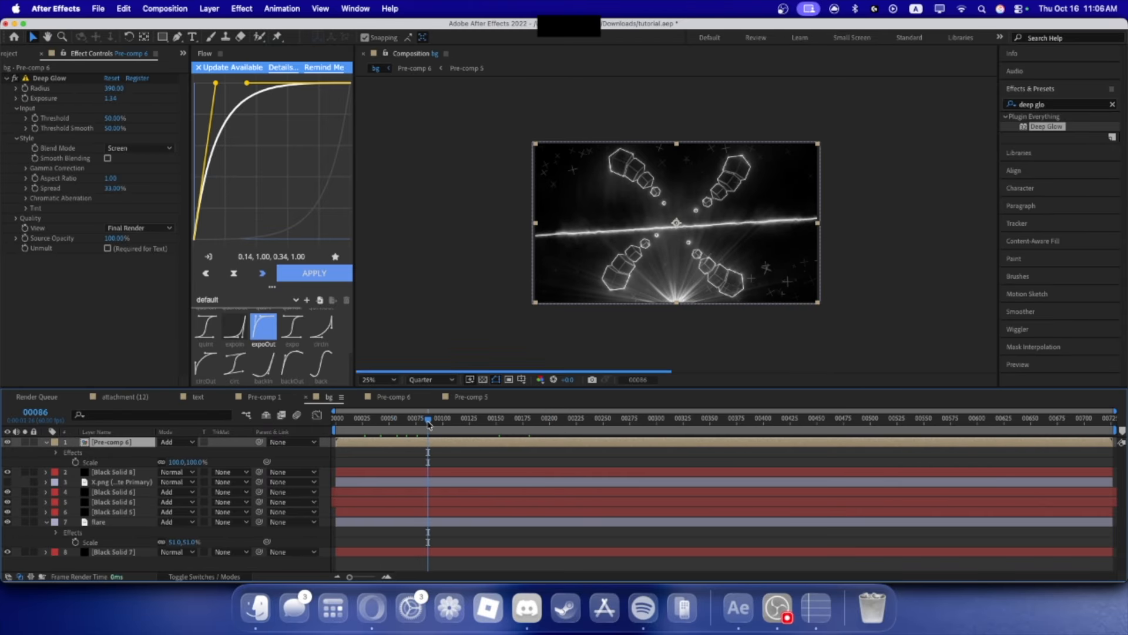
pyautogui.click(1070, 105)
pyautogui.write('e')
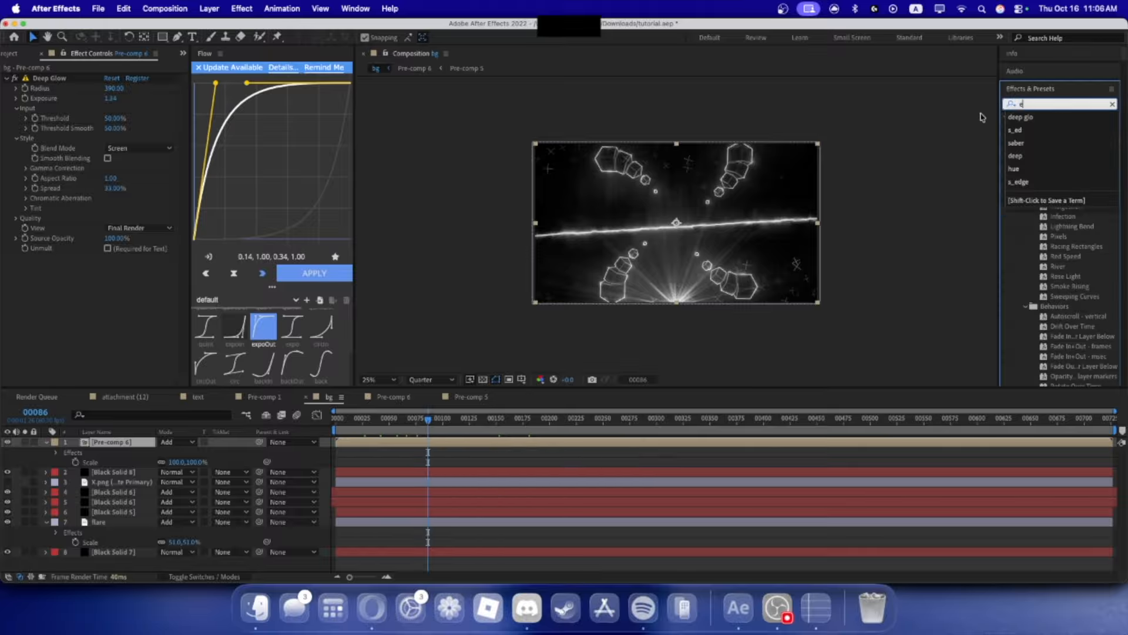
pyautogui.write('ch')
pyautogui.moveTo(1037, 266); pyautogui.dragTo(113, 270)
pyautogui.click(134, 287)
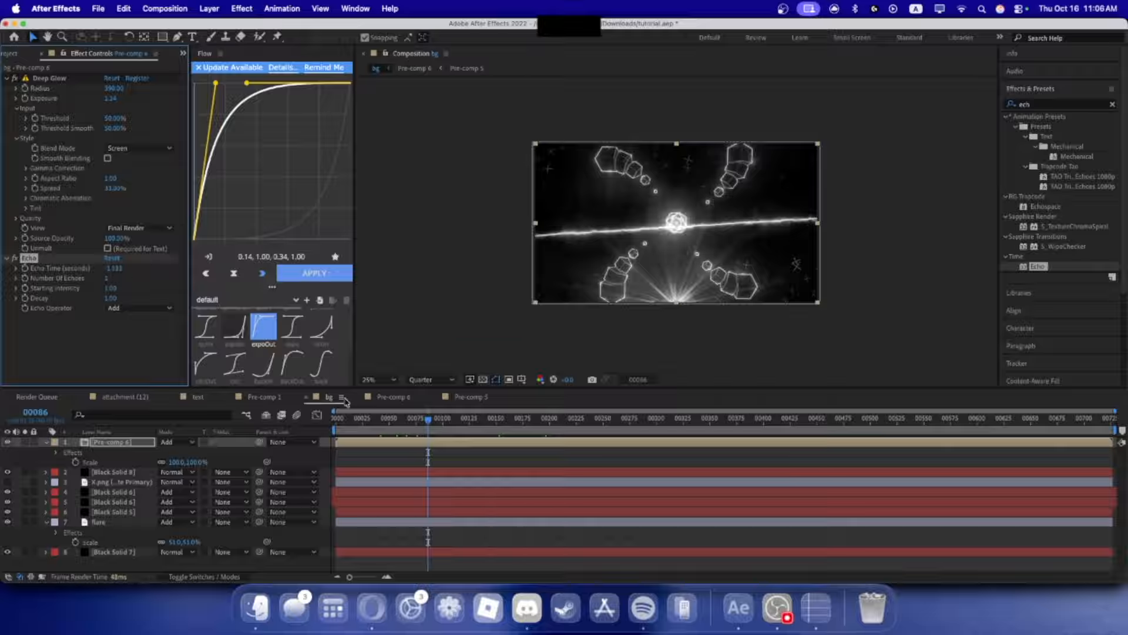
pyautogui.press('space')
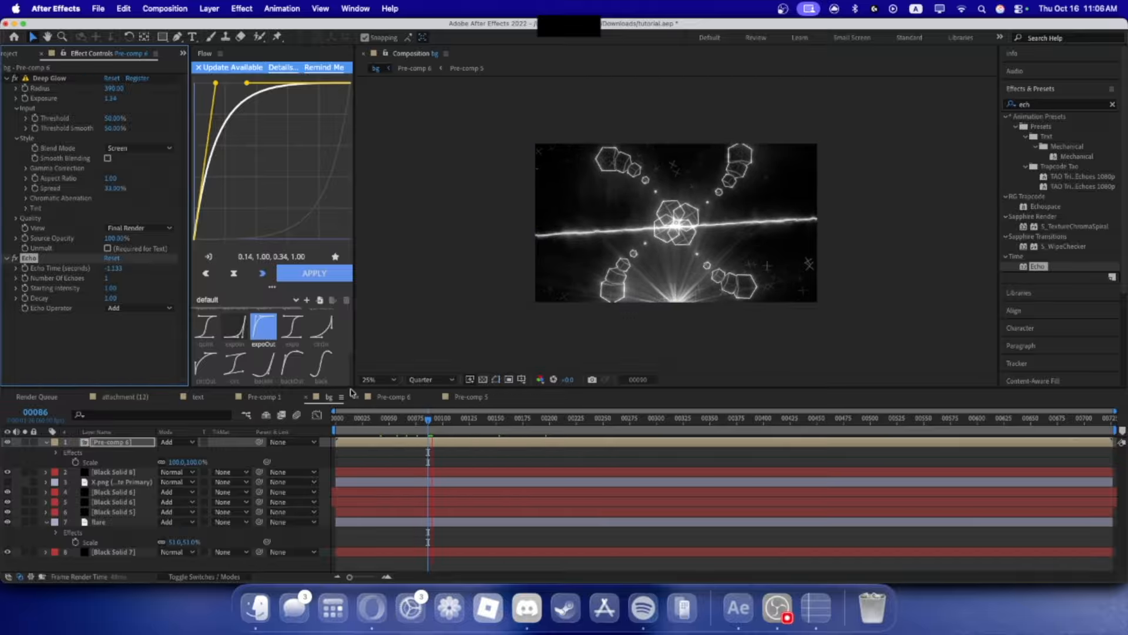
pyautogui.press('space')
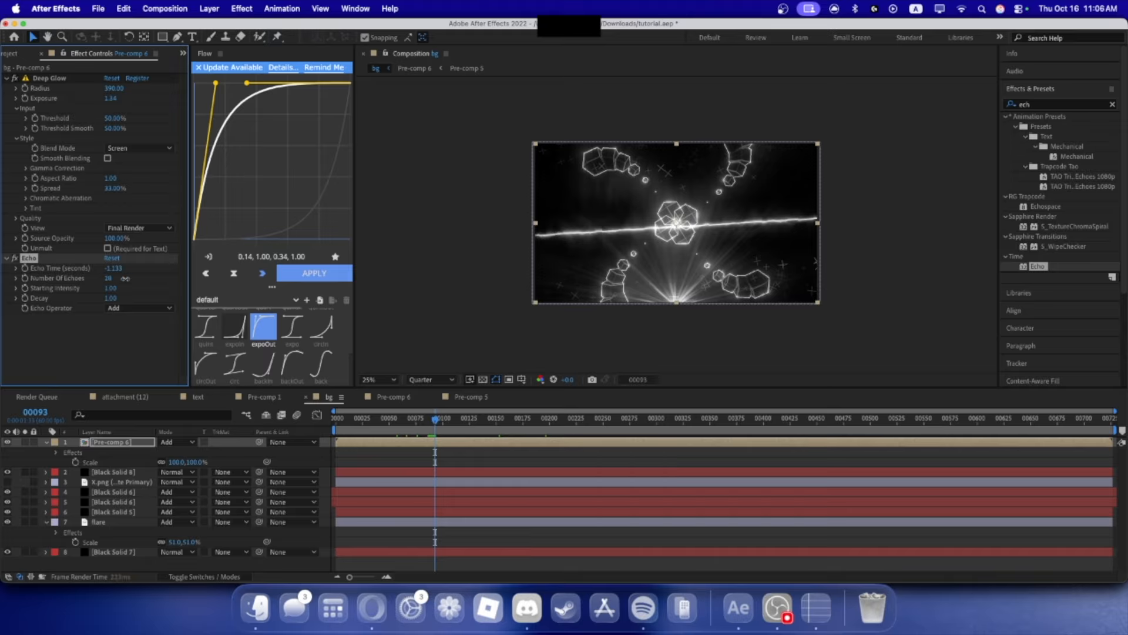
# - Set Echo's Number Of Echoes to 801 and check the repeating shapes across the rest of the timeline
pyautogui.moveTo(443, 426); pyautogui.dragTo(614, 422)
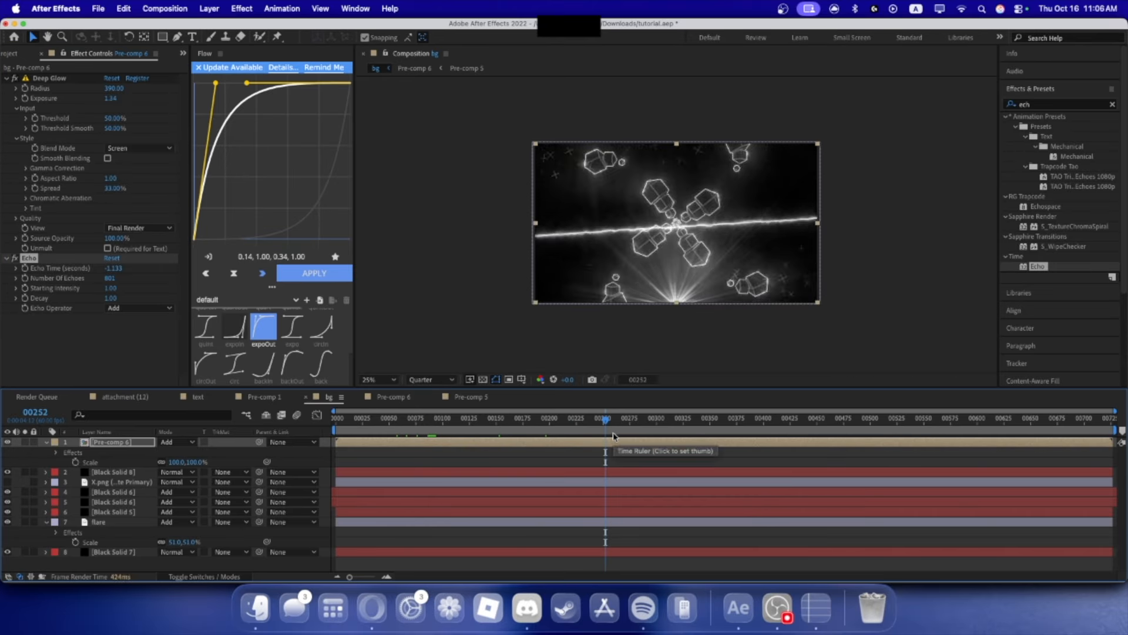
pyautogui.press('space')
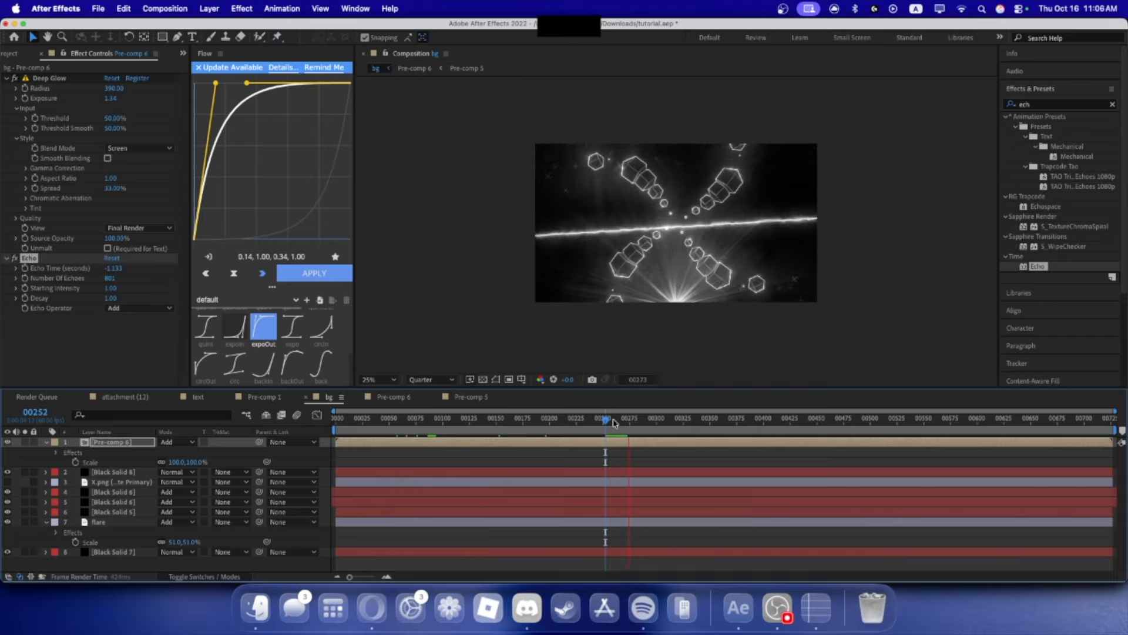
pyautogui.click(727, 419)
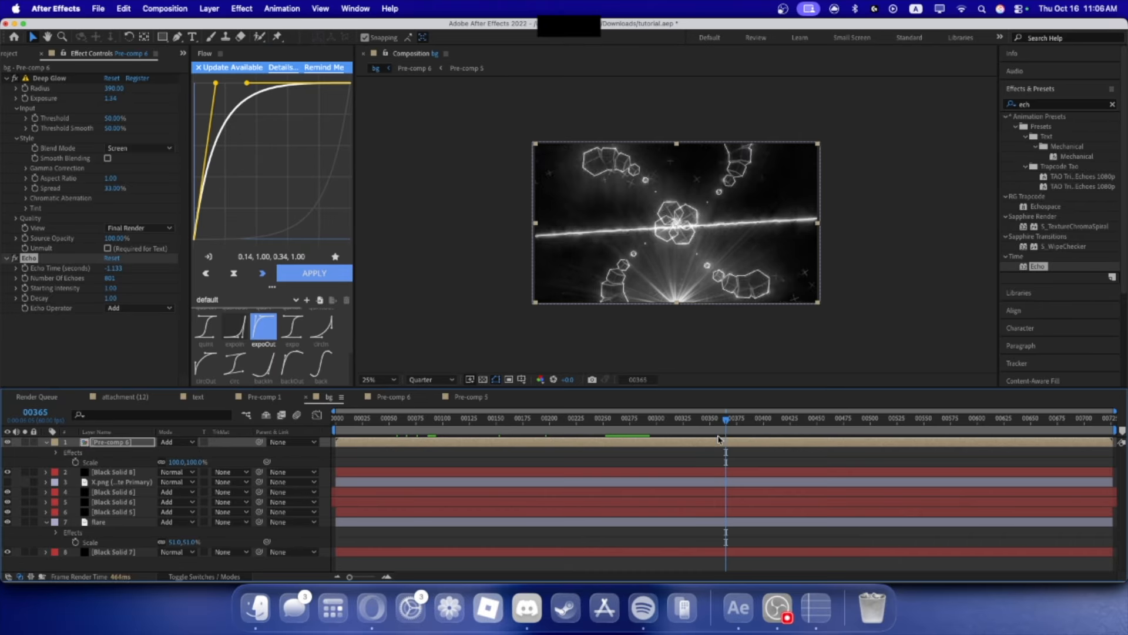
pyautogui.moveTo(754, 429); pyautogui.dragTo(776, 424)
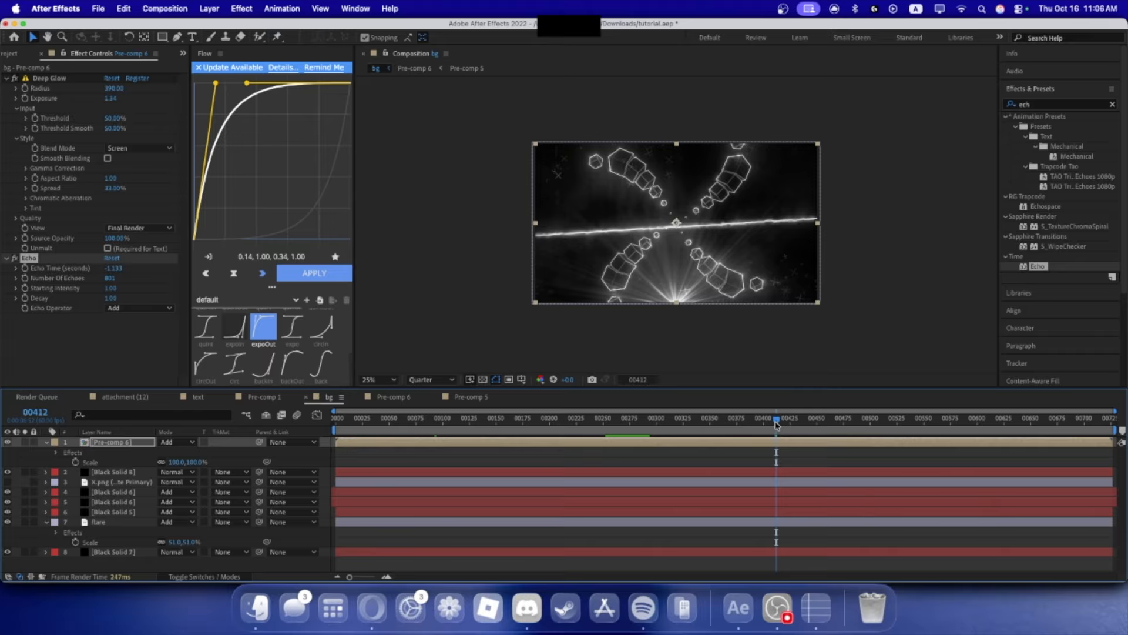
# - Place Wavy_waves_8333459.mp4 as the top layer of bg, enlarged to the frame's width, with its Position at 960, 775
pyautogui.click(778, 608)
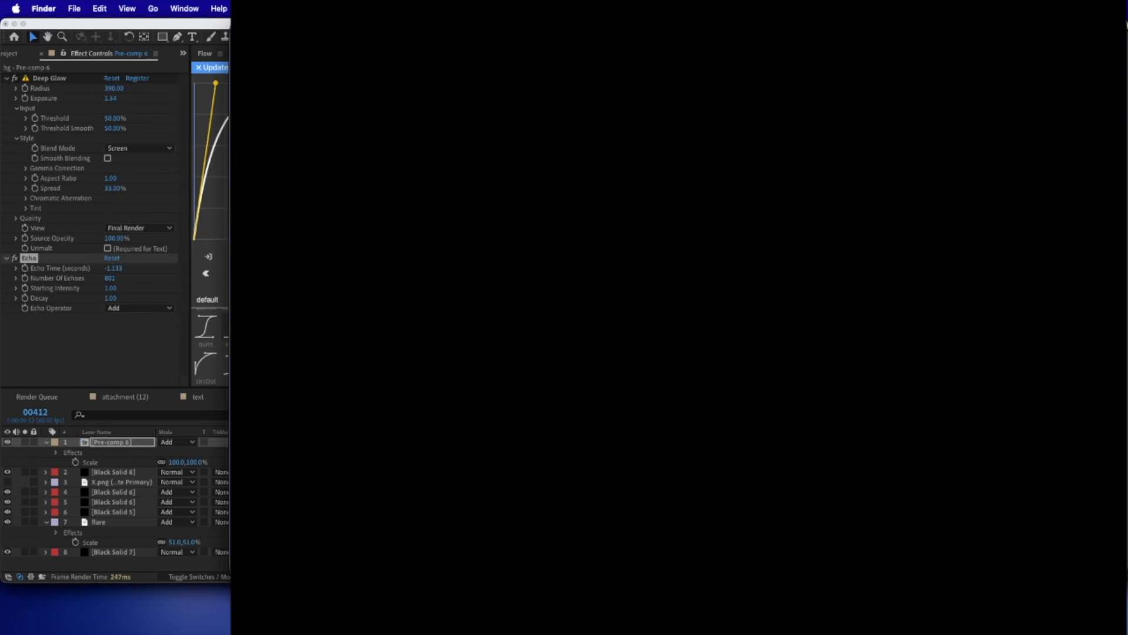
pyautogui.click(101, 445)
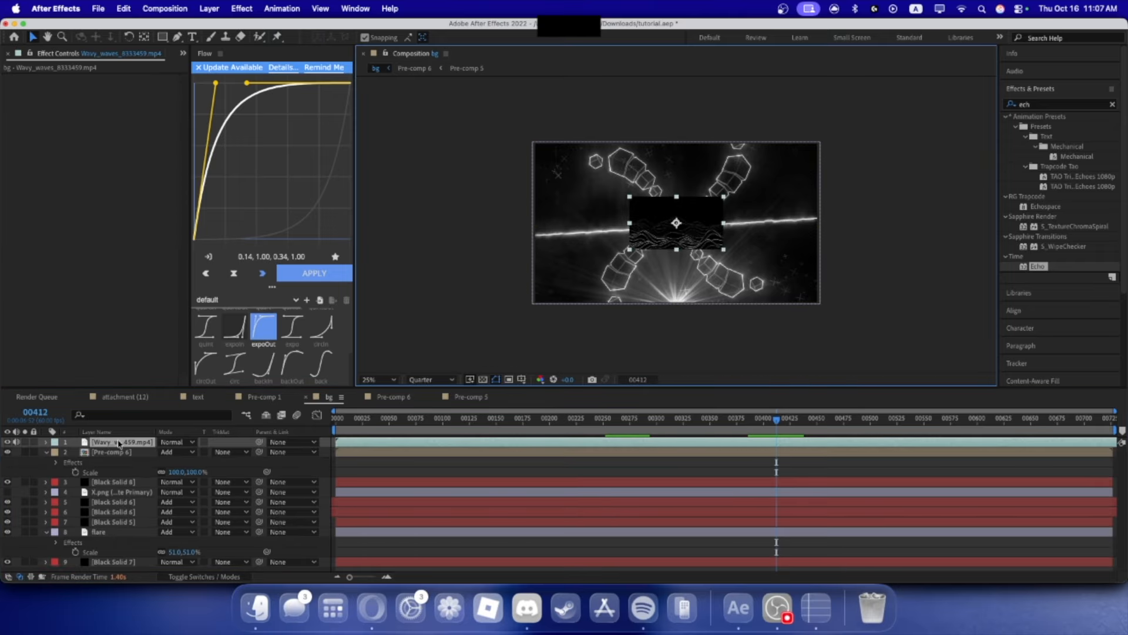
pyautogui.press('p')
pyautogui.moveTo(186, 453); pyautogui.dragTo(246, 456)
# - Set the wavy waves layer's blend mode to Add and lower it to Position 960, 817
pyautogui.click(174, 443)
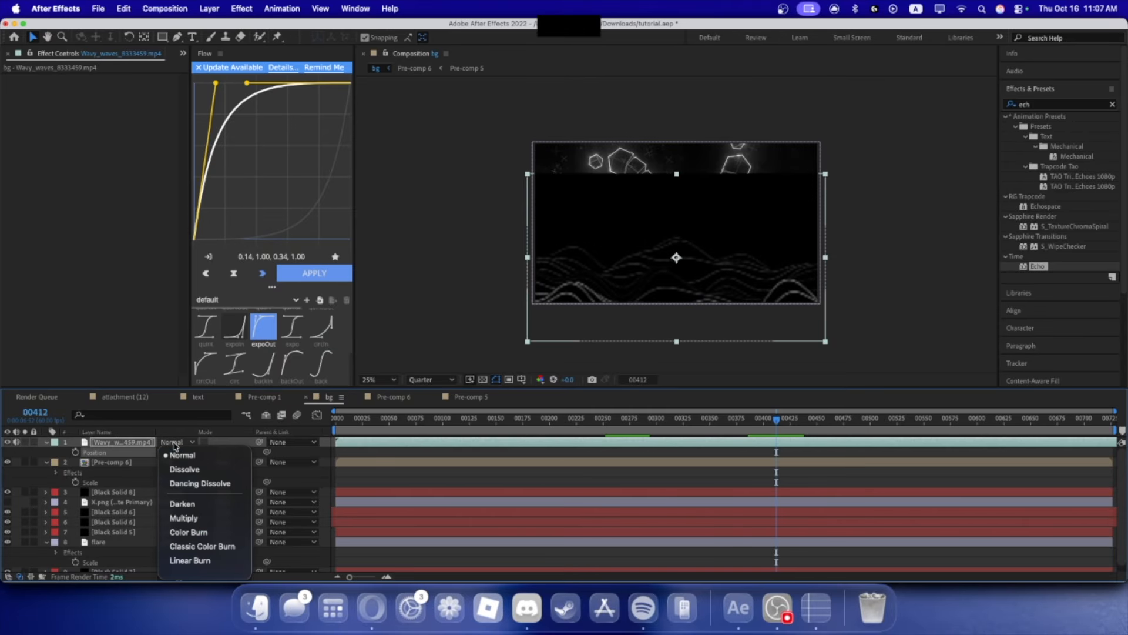
pyautogui.click(224, 304)
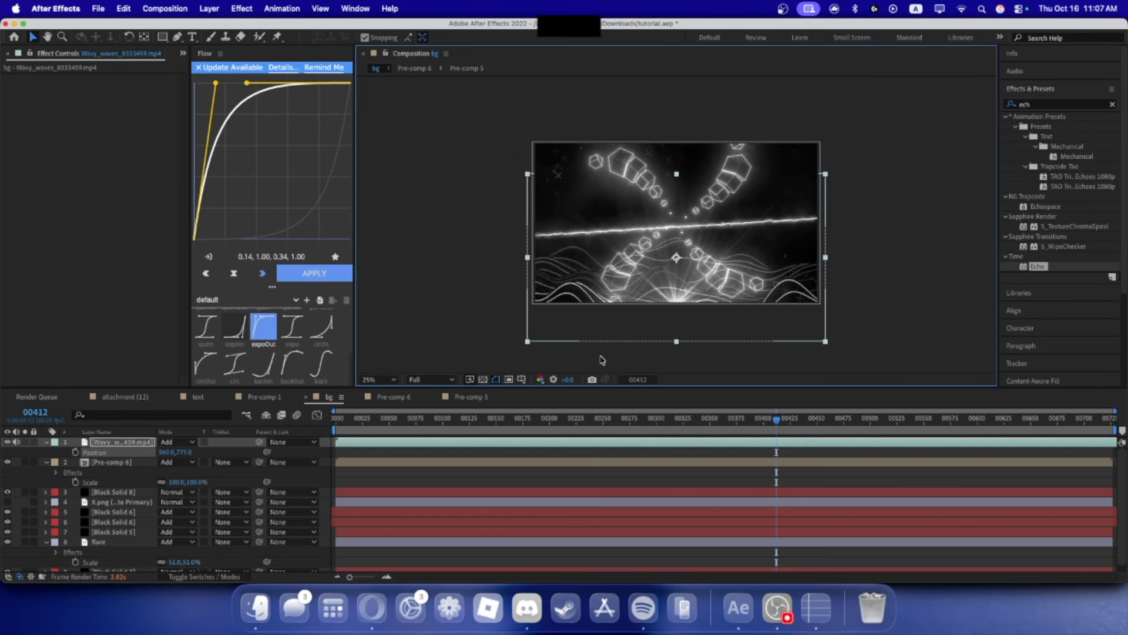
pyautogui.moveTo(184, 452); pyautogui.dragTo(199, 453)
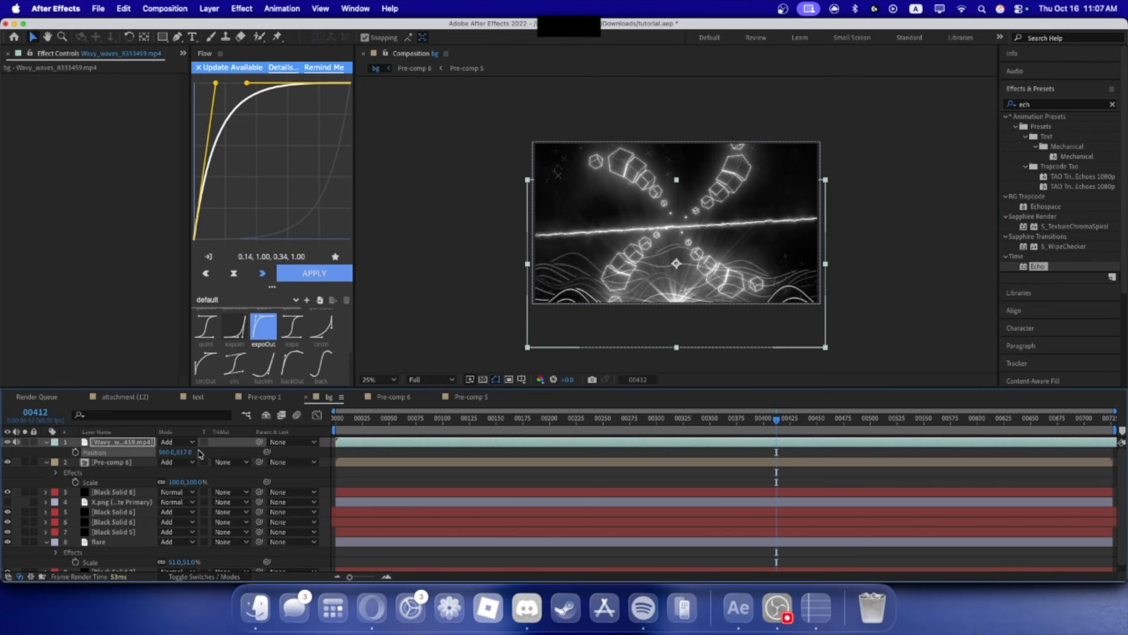
# - Apply Deep Glow to the Wavy_waves_8333459.mp4 layer with Radius 424 and Exposure 0.68
pyautogui.click(1046, 106)
pyautogui.write('deep')
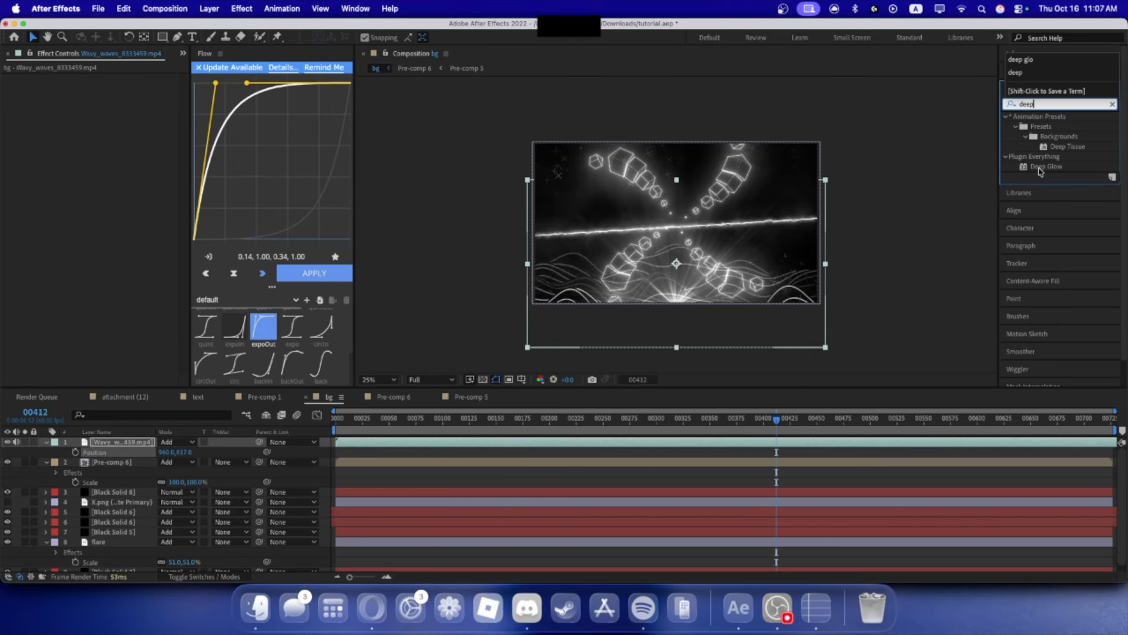
pyautogui.moveTo(1039, 171); pyautogui.dragTo(119, 456)
pyautogui.press('.')
pyautogui.press(',')
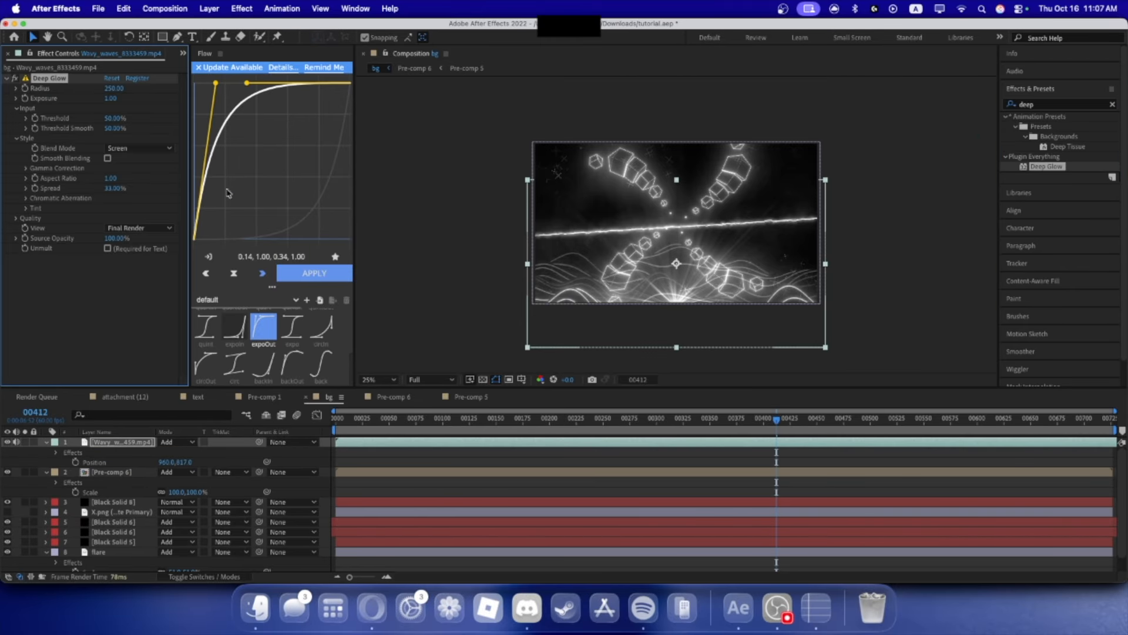
pyautogui.moveTo(113, 89); pyautogui.dragTo(92, 99)
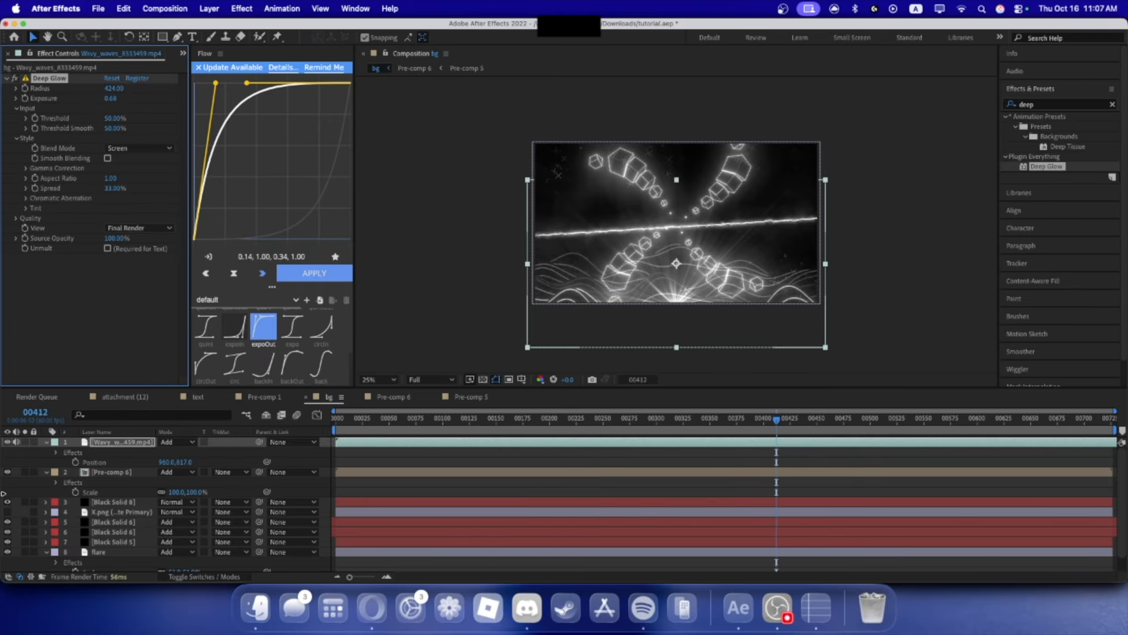
# - Pre-compose the wavy waves layer as Wavy_waves_8333459.mp4 Comp 1, moving all attributes into the new composition
pyautogui.click(112, 443)
pyautogui.press('super+d')
pyautogui.press('super+z')
pyautogui.rightClick(113, 443)
pyautogui.click(126, 492)
pyautogui.click(649, 366)
pyautogui.click(650, 367)
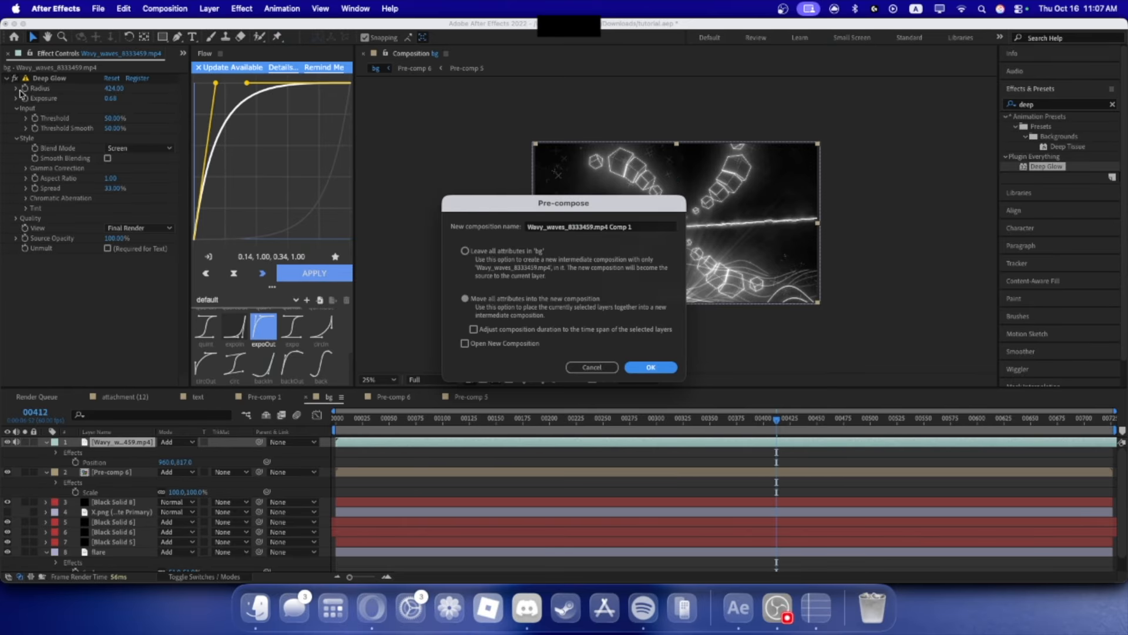
# - Move the wavy waves pre-comp into the pre folder and create an overlays folder for the waves video and flare image
pyautogui.click(6, 55)
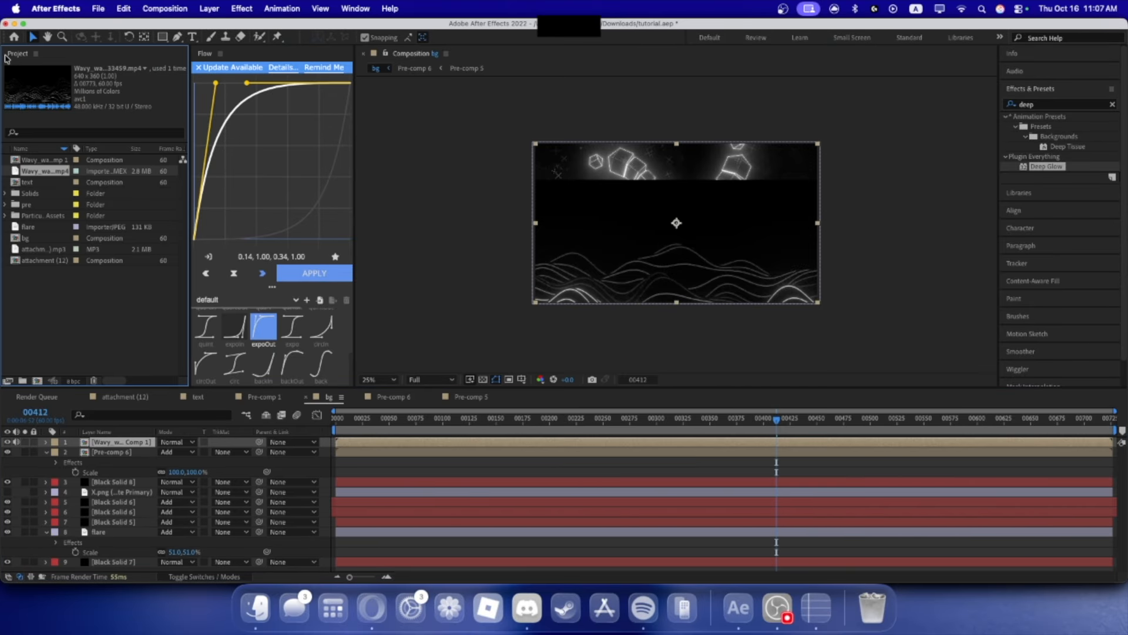
pyautogui.moveTo(53, 159); pyautogui.dragTo(51, 207)
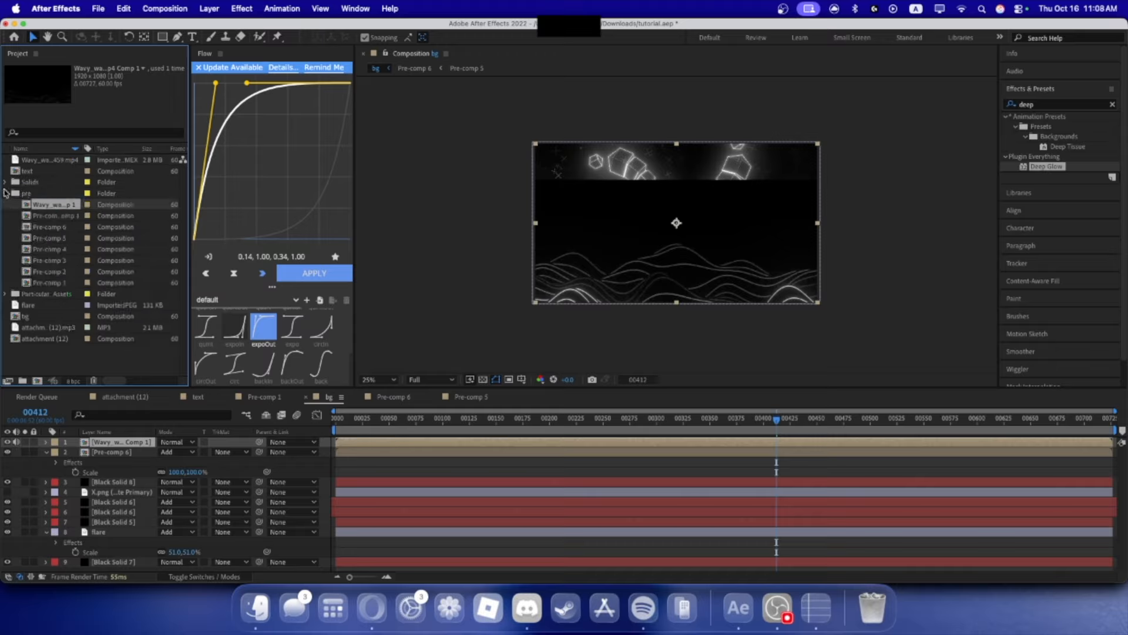
pyautogui.click(4, 192)
pyautogui.click(22, 380)
pyautogui.write('videoover')
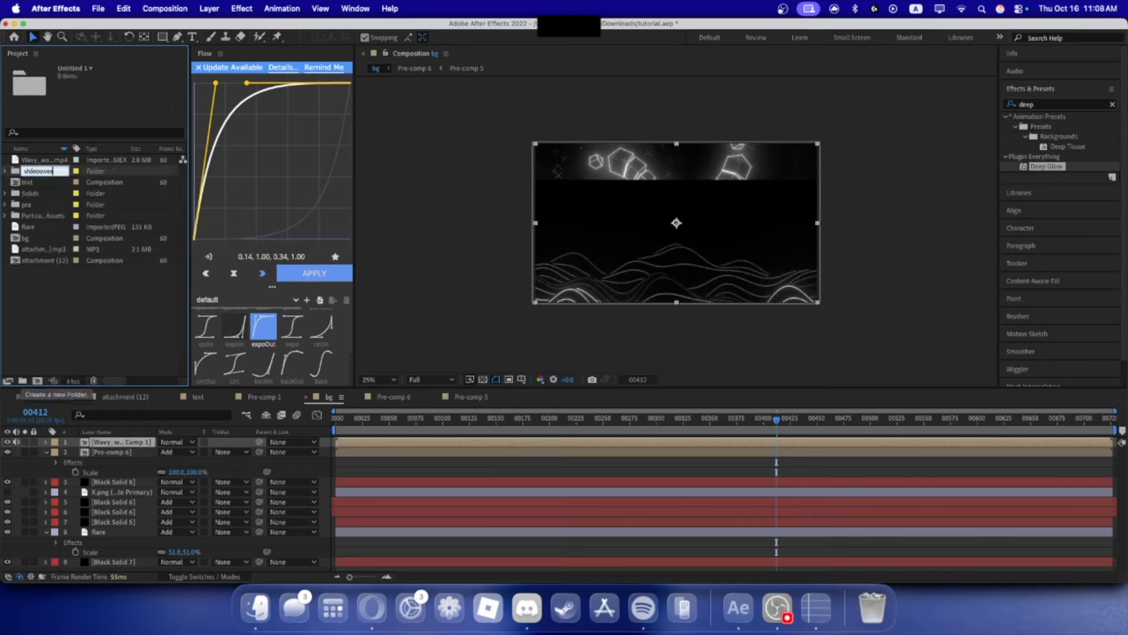
pyautogui.press('Return')
# - Set the blend mode of the wavy waves pre-comp in bg to Add
pyautogui.click(192, 512)
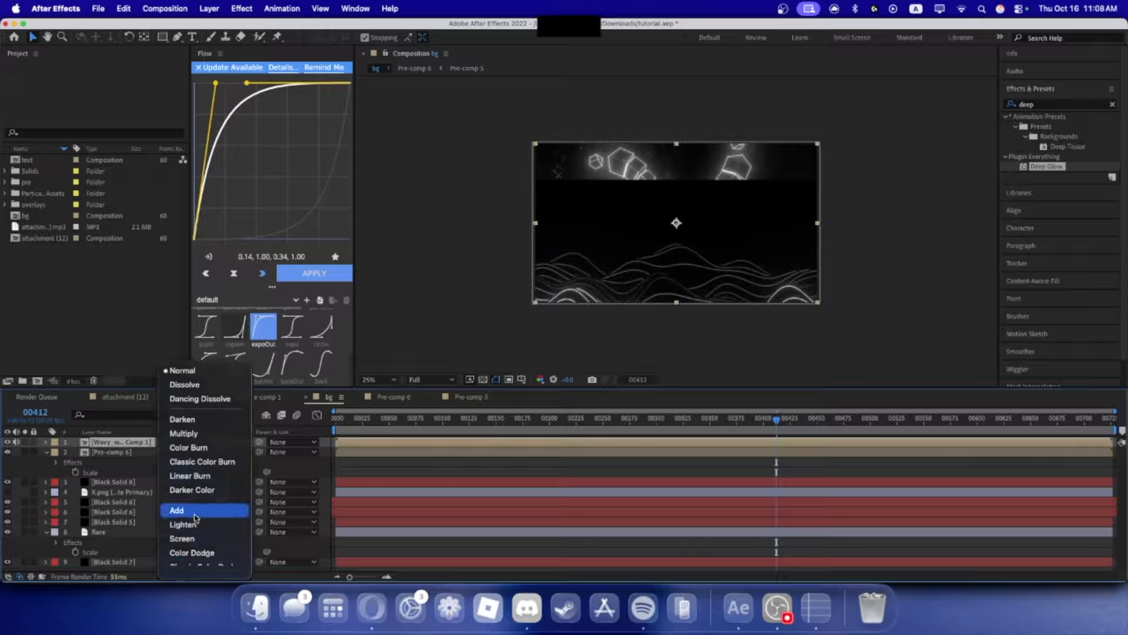
pyautogui.click(196, 511)
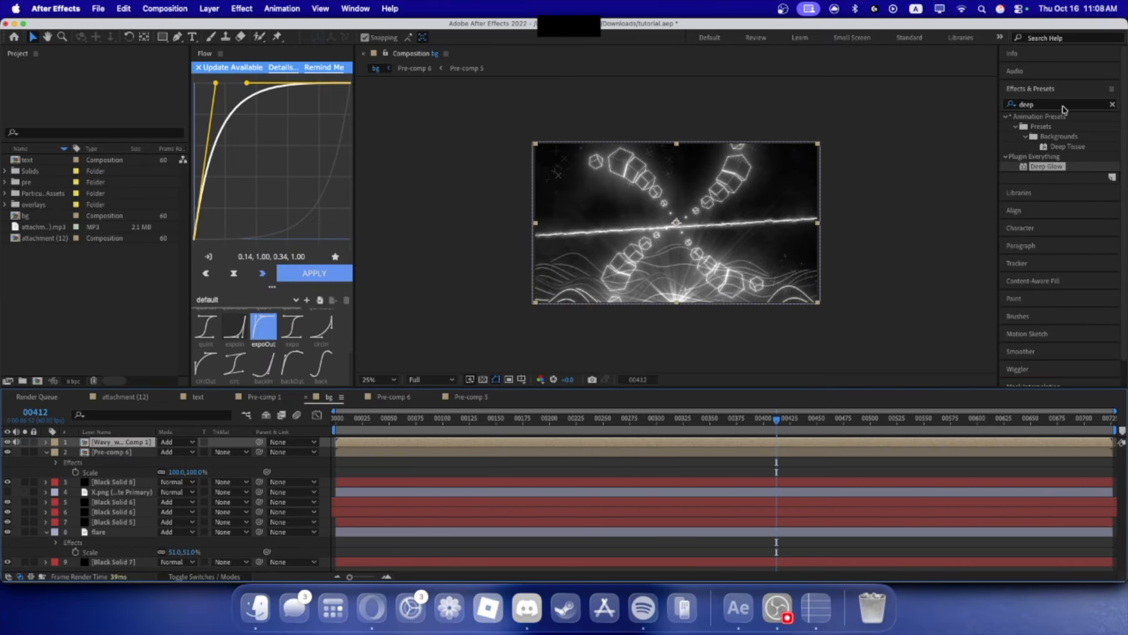
# - Mirror the waves with a duplicate rotated 180°, darken them using Brightness & Contrast at Brightness -79, and save the project
pyautogui.moveTo(1064, 107); pyautogui.dragTo(989, 92)
pyautogui.write('di')
pyautogui.press('BackSpace')
pyautogui.press('BackSpace')
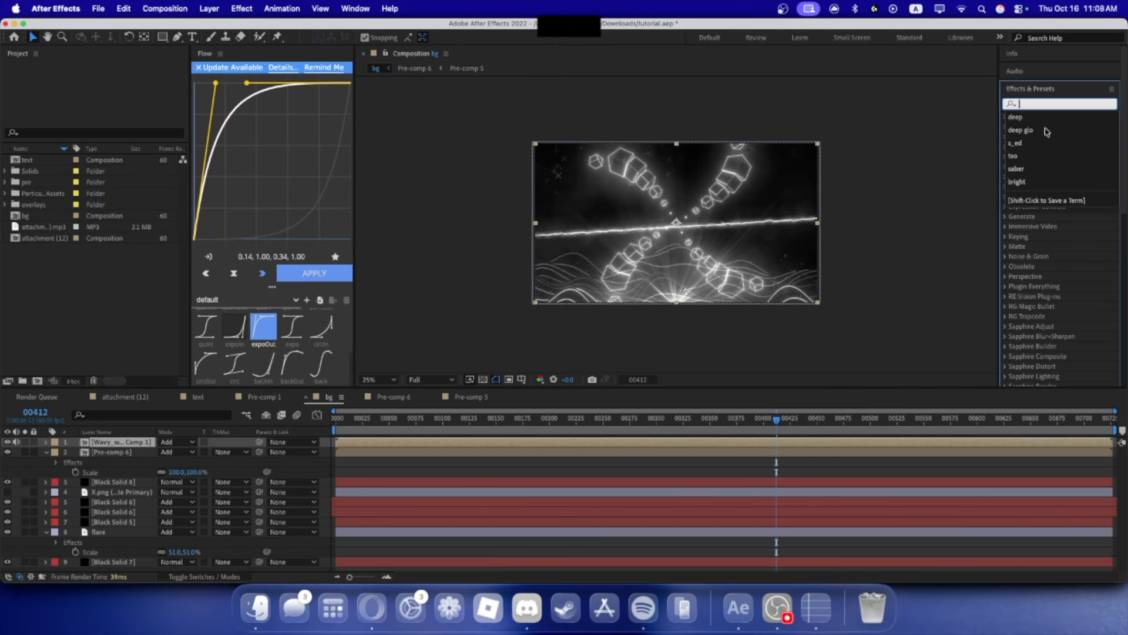
pyautogui.write('brig')
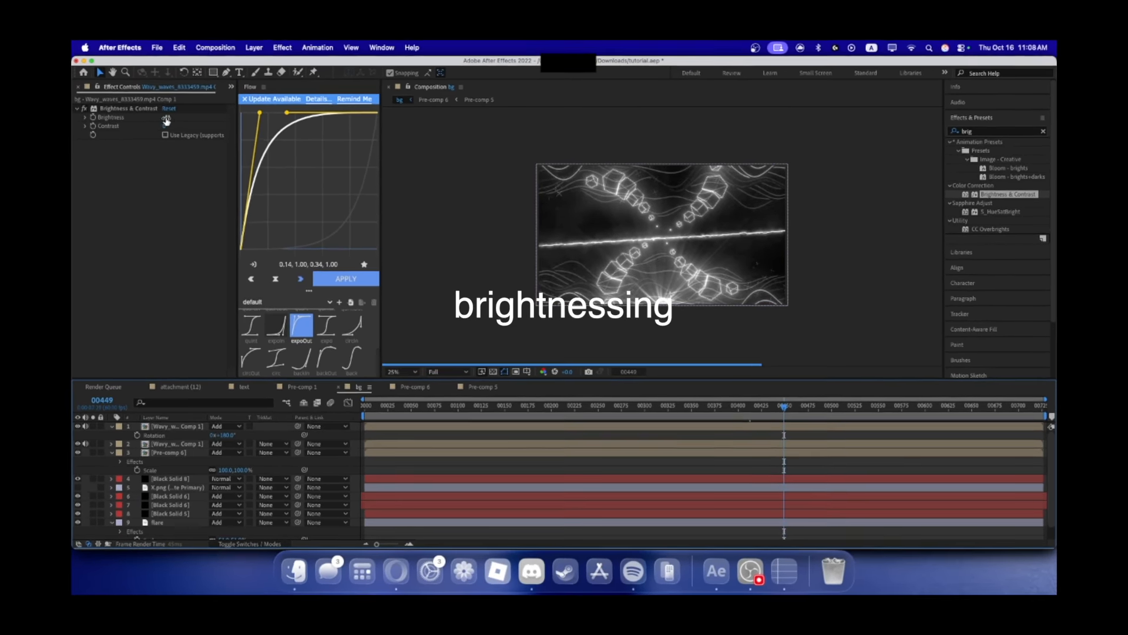
pyautogui.click(165, 430)
pyautogui.click(165, 448)
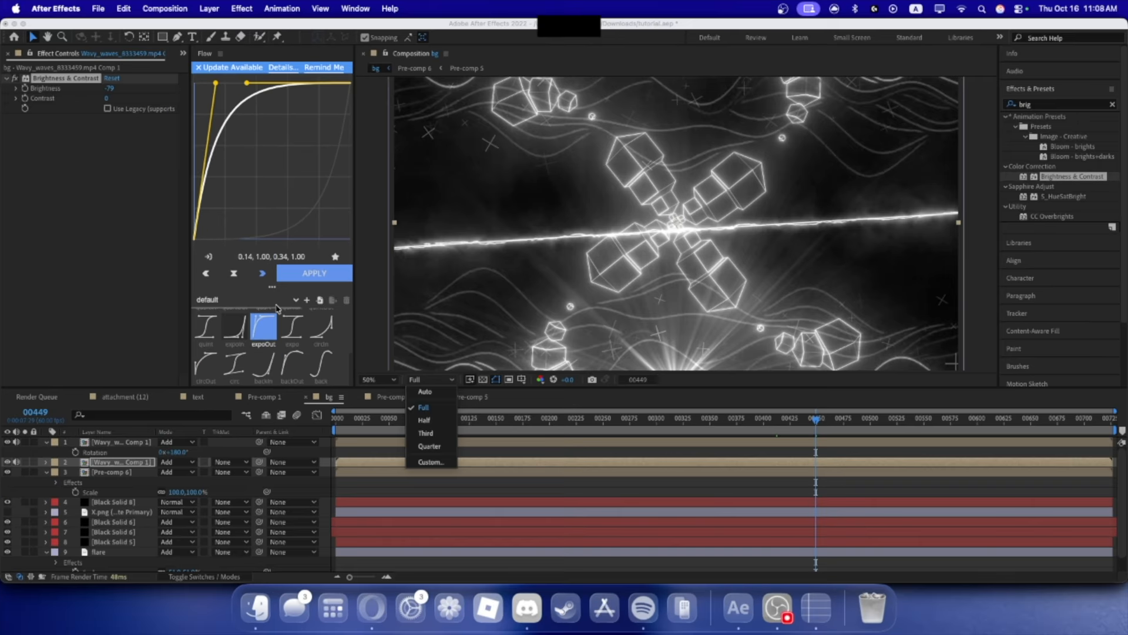
pyautogui.press('Escape')
pyautogui.press('super+s')
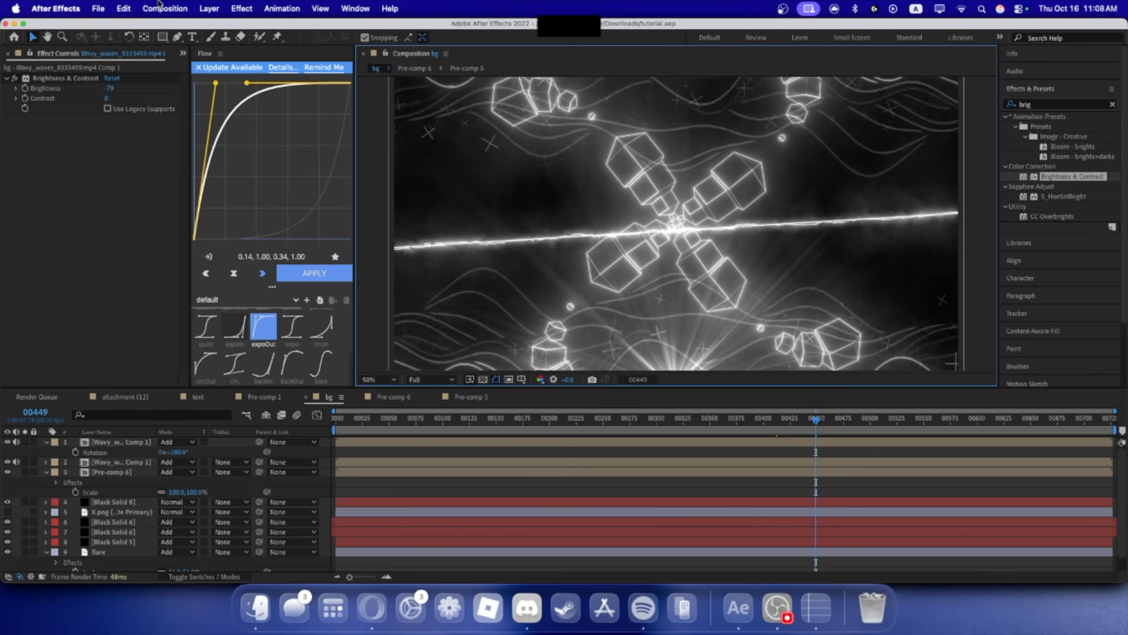
pyautogui.click(7, 53)
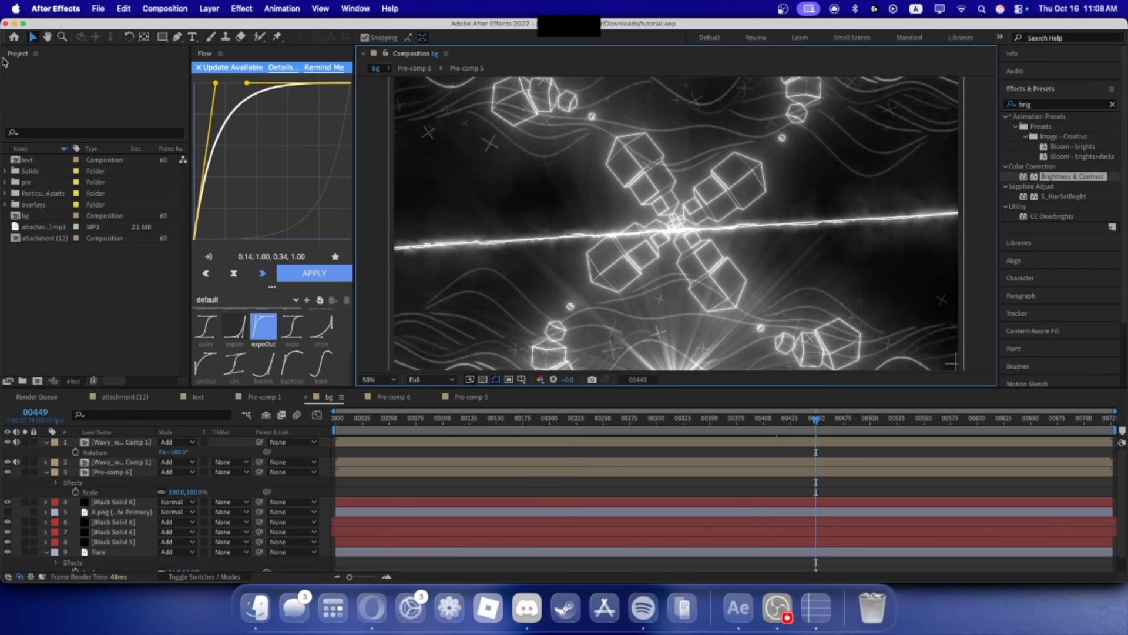
pyautogui.click(775, 606)
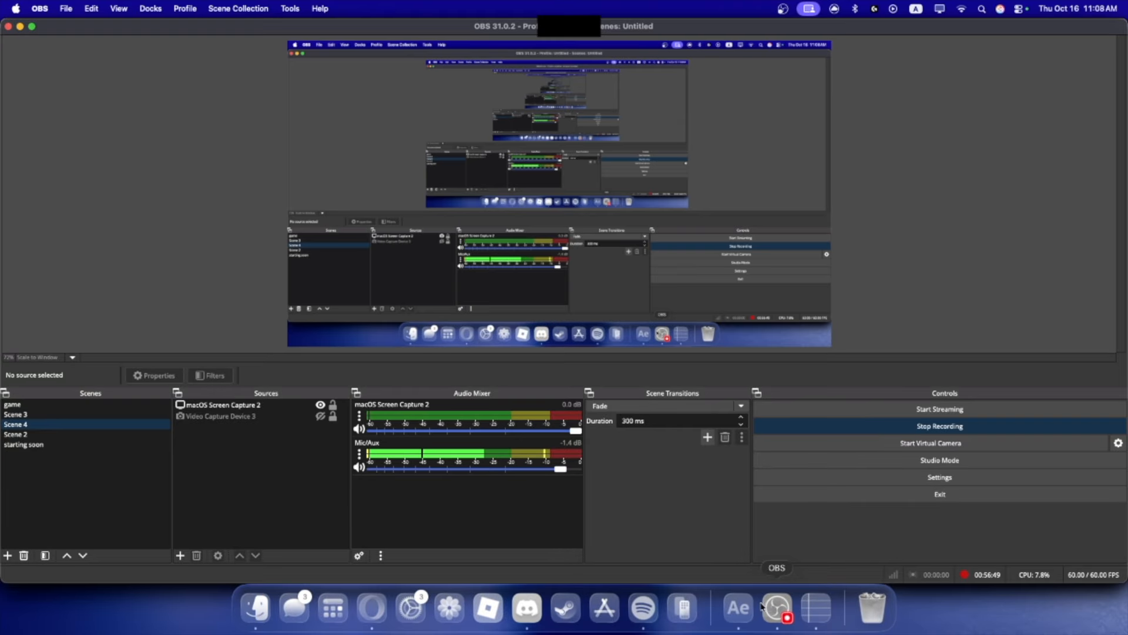
pyautogui.click(738, 607)
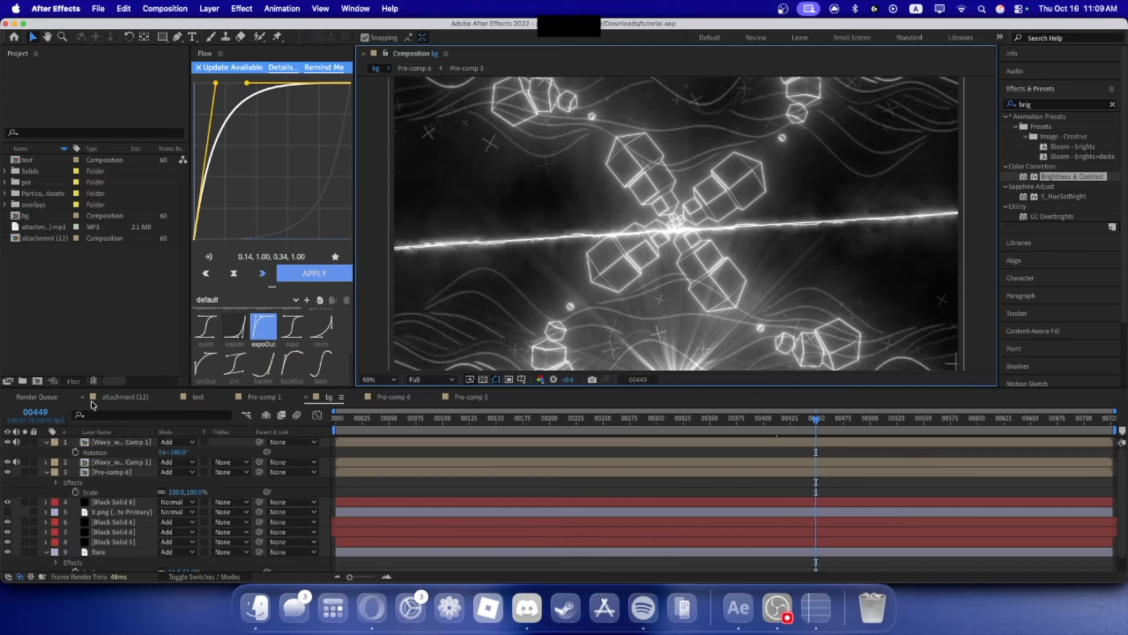
# - Create a new 1920 x 1080, 60 fps composition named shapes
pyautogui.press('super+k')
pyautogui.write('shapes')
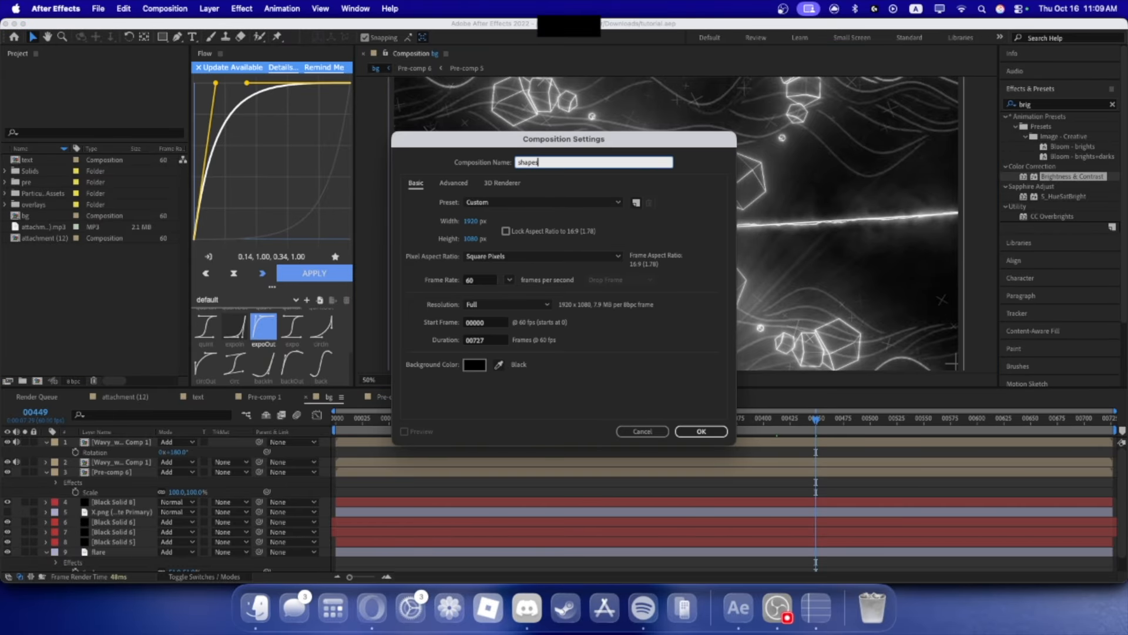
pyautogui.press('Return')
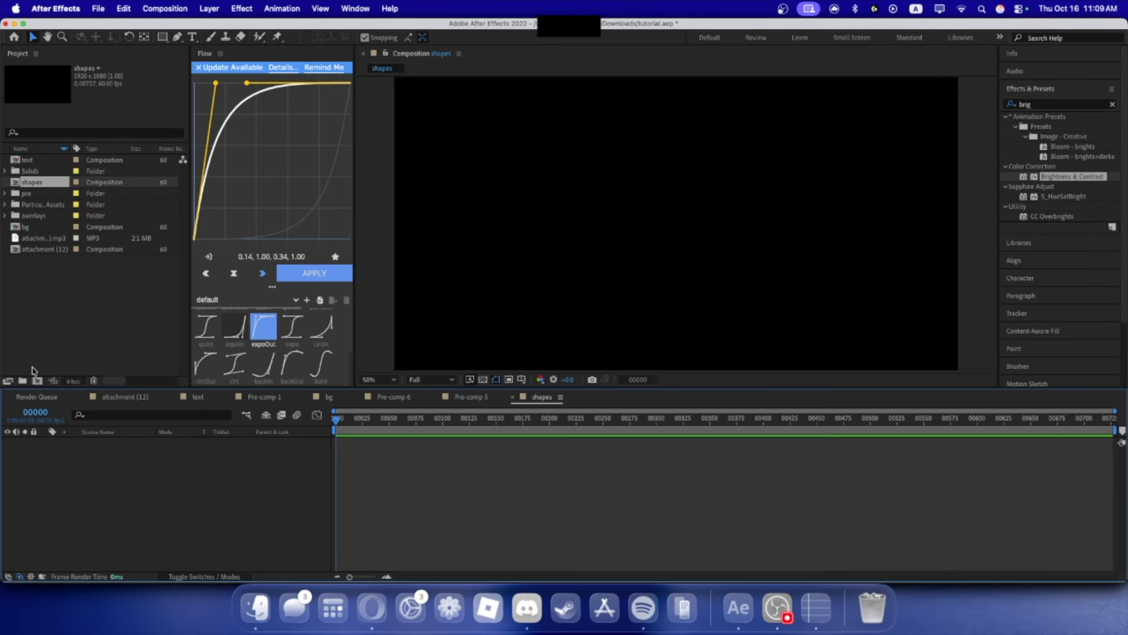
# - Add a black solid to the shapes composition and apply the Radio Waves effect to it
pyautogui.click(1055, 107)
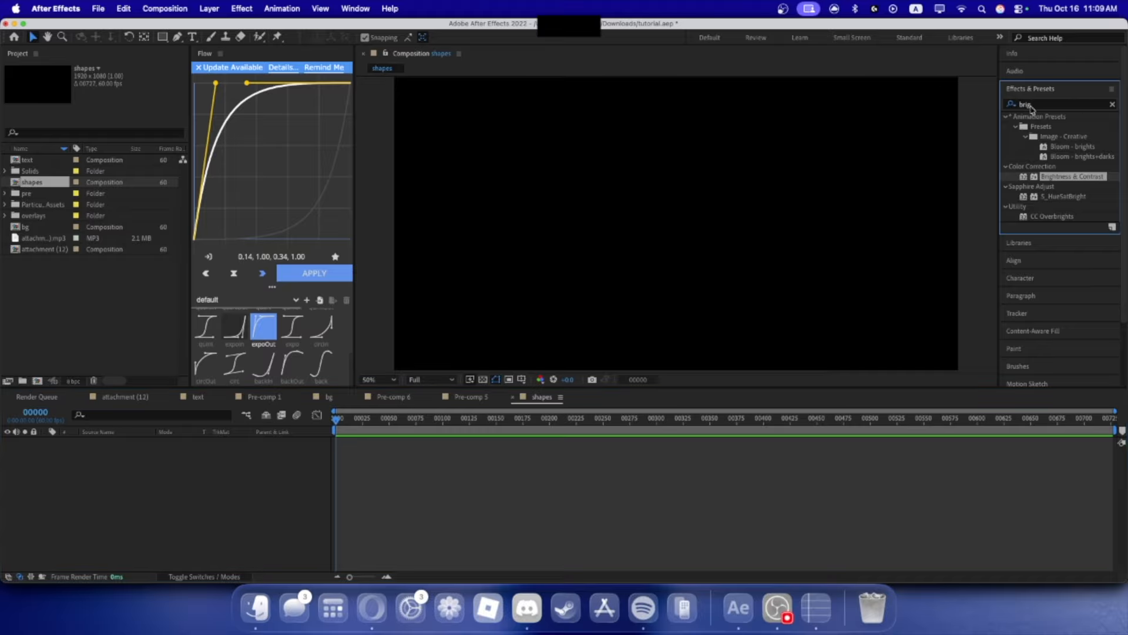
pyautogui.doubleClick(1028, 107)
pyautogui.write('rad')
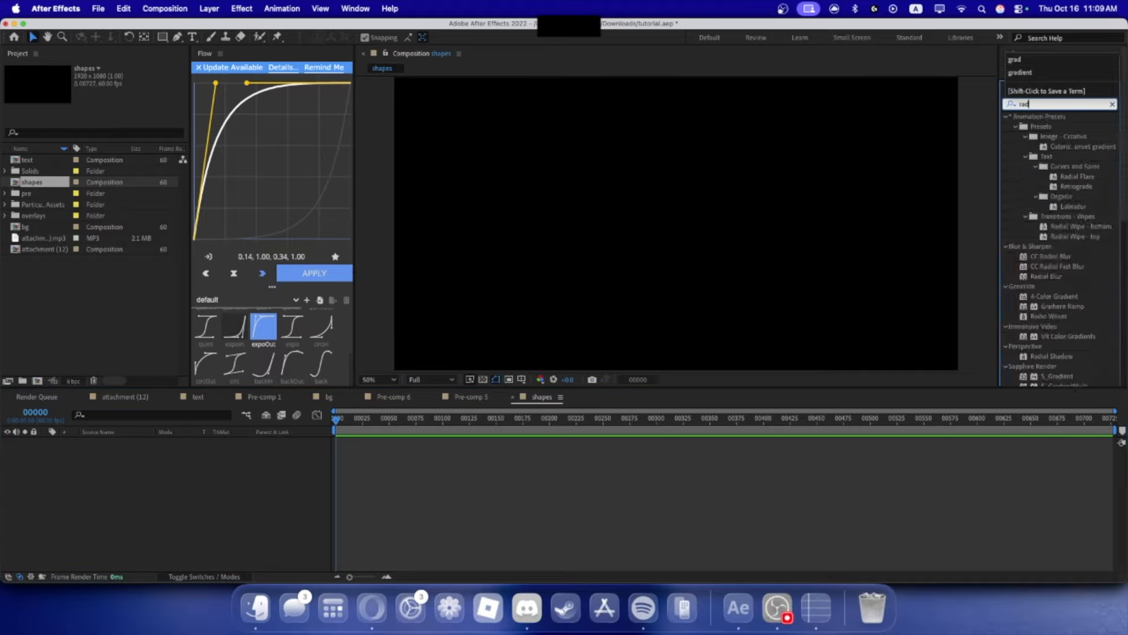
pyautogui.press('BackSpace')
pyautogui.press('BackSpace')
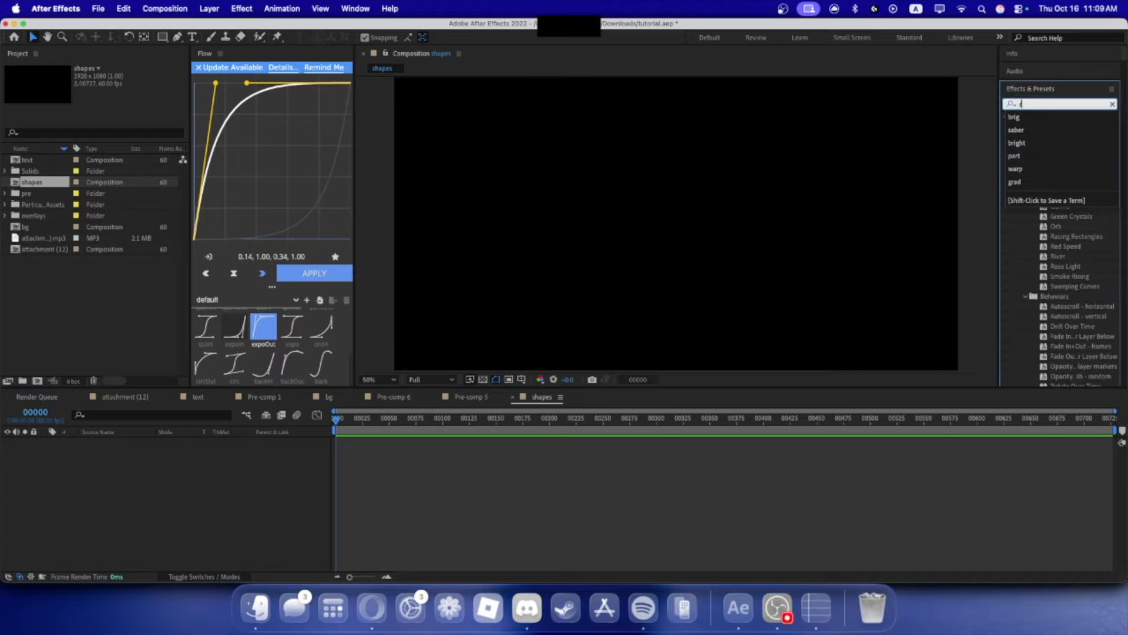
pyautogui.write('adio')
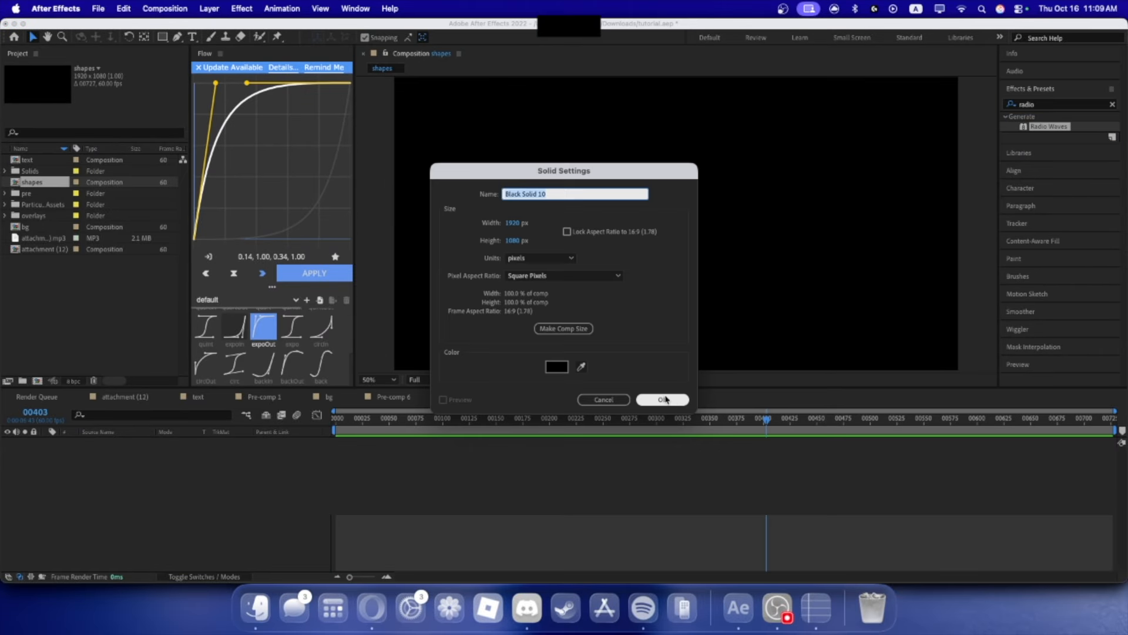
pyautogui.click(665, 398)
pyautogui.click(165, 487)
pyautogui.click(1014, 144)
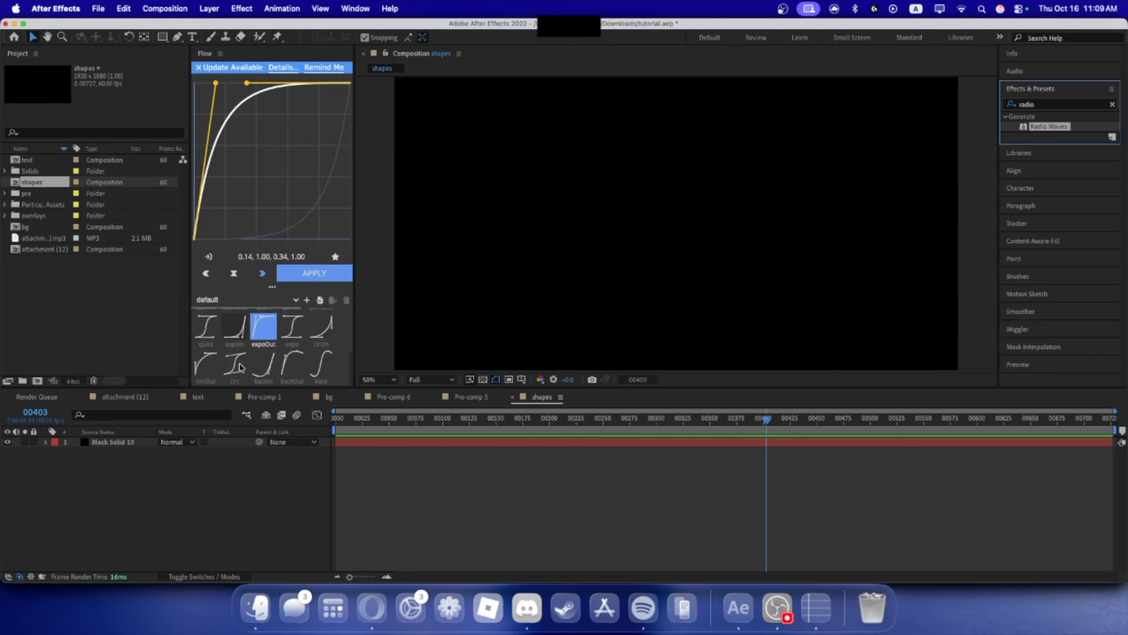
pyautogui.moveTo(139, 433); pyautogui.dragTo(124, 440)
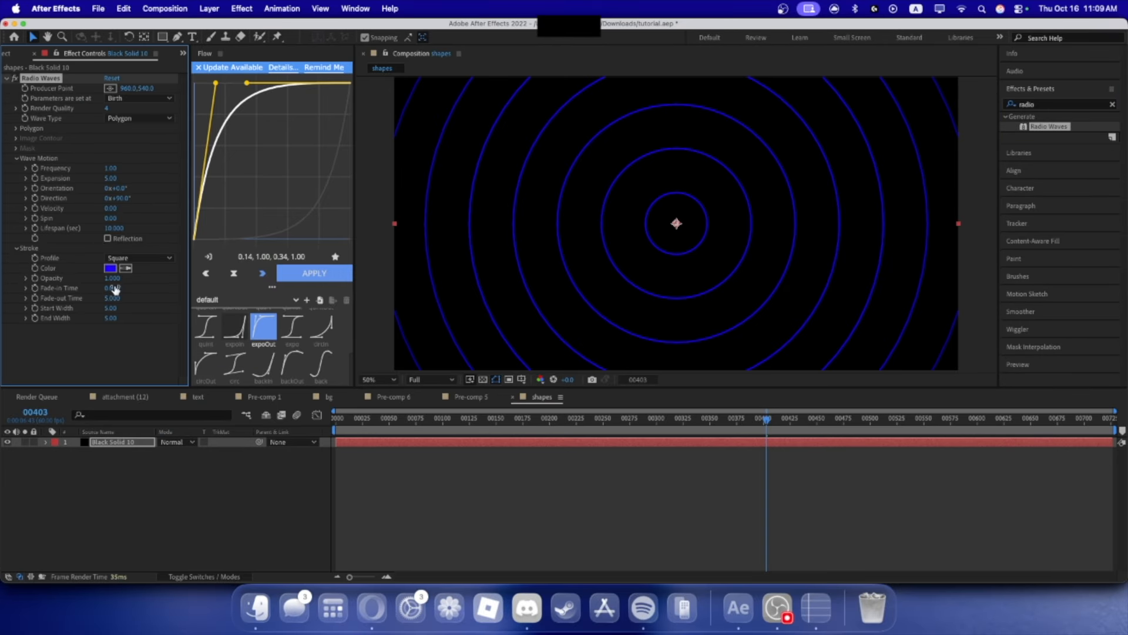
# - Turn the radio waves into diamonds by setting the polygon's Sides to 4, and set Expansion to 14.40
pyautogui.click(16, 128)
pyautogui.moveTo(116, 143); pyautogui.dragTo(75, 147)
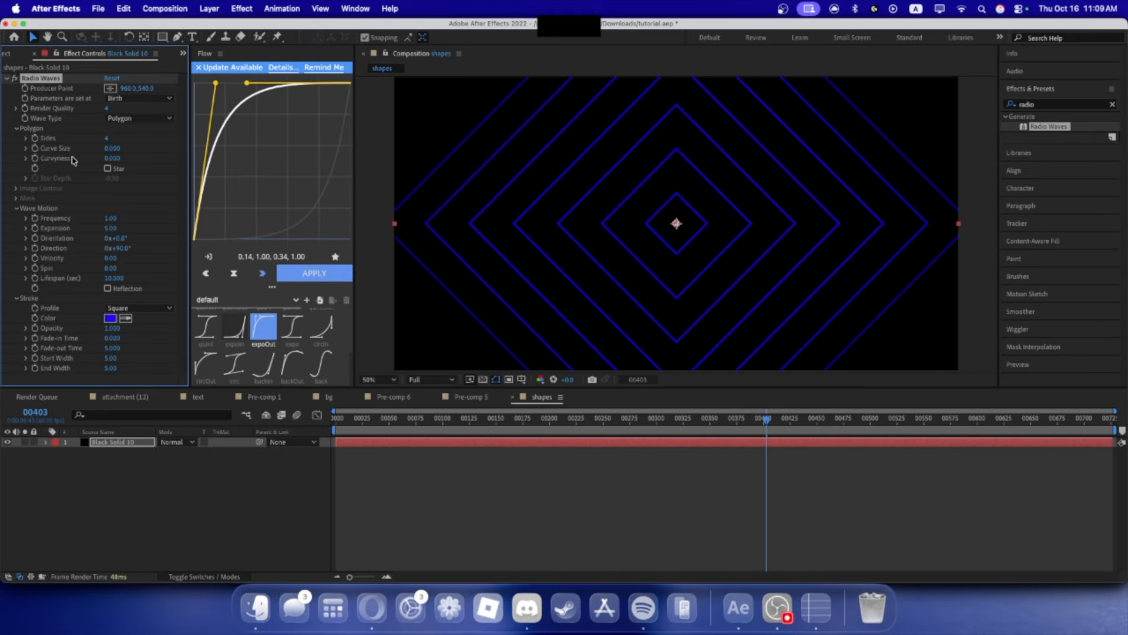
pyautogui.moveTo(113, 229); pyautogui.dragTo(170, 233)
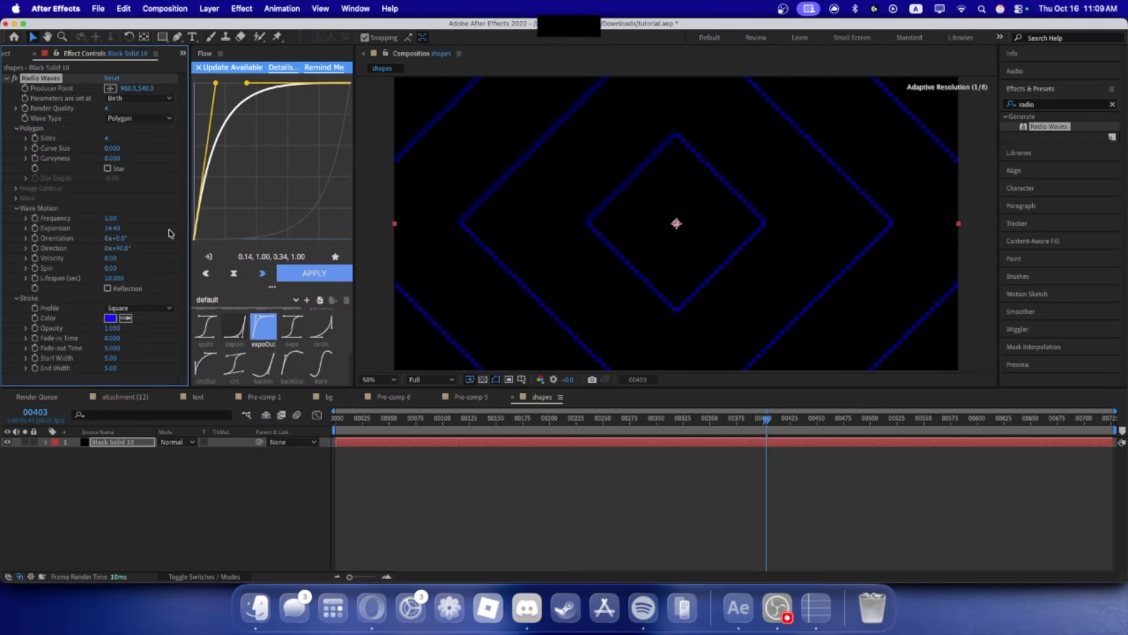
# - Lower the preview resolution to Quarter and play the expanding diamonds from the start of the composition
pyautogui.moveTo(494, 423); pyautogui.dragTo(188, 406)
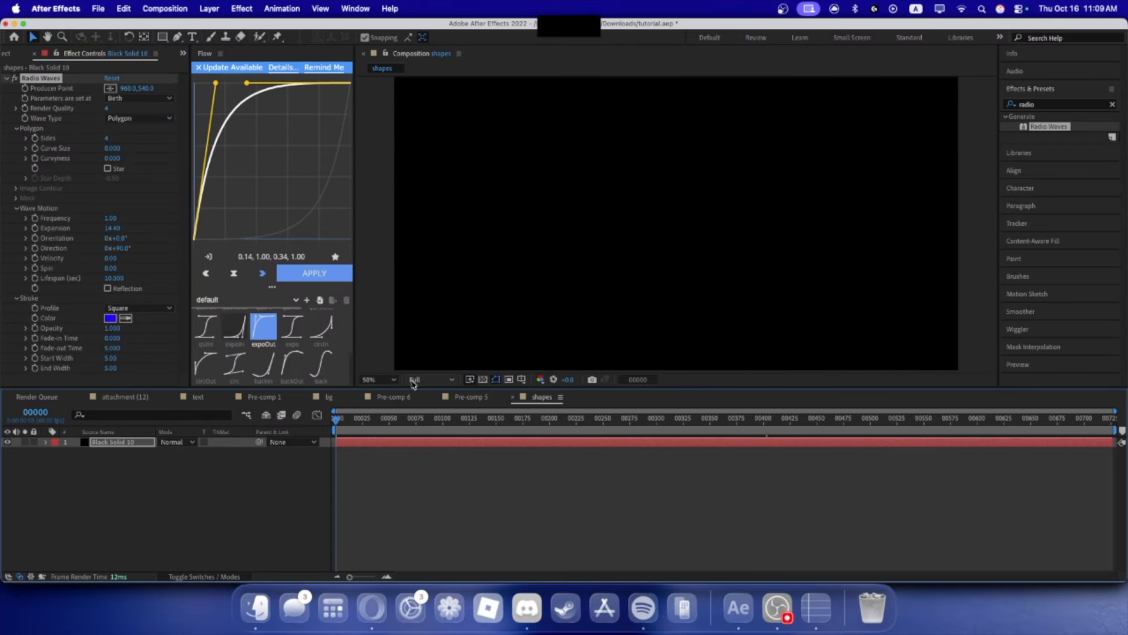
pyautogui.press('space')
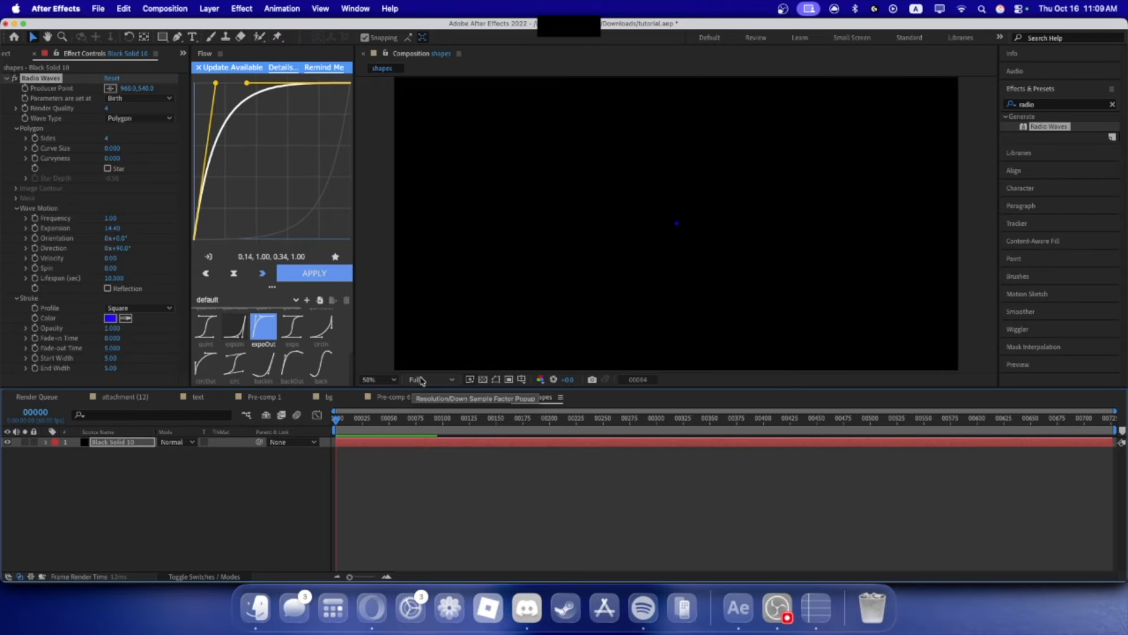
pyautogui.click(421, 379)
pyautogui.click(417, 447)
pyautogui.press('space')
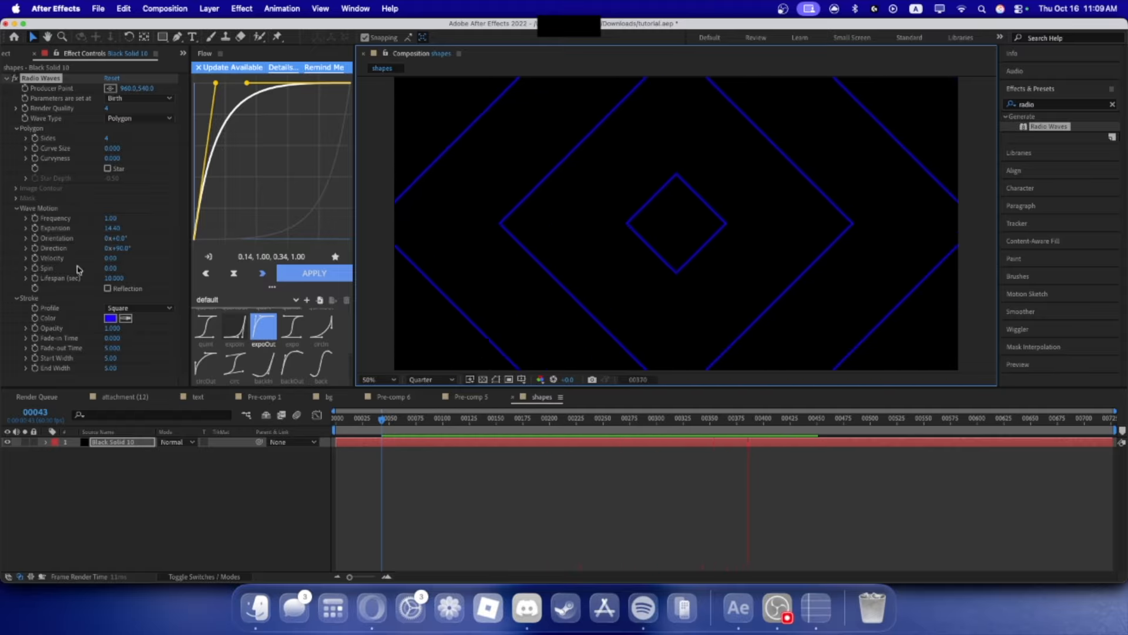
pyautogui.press('space')
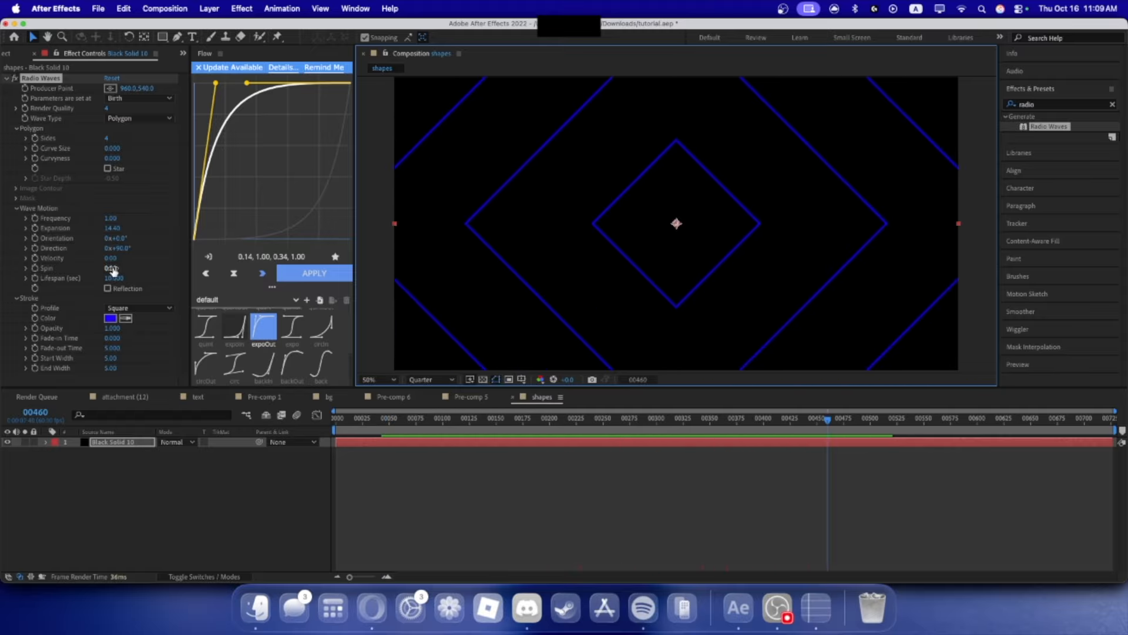
# - Thicken the diamond outlines by setting the Radio Waves Start Width and End Width to 100
pyautogui.click(111, 360)
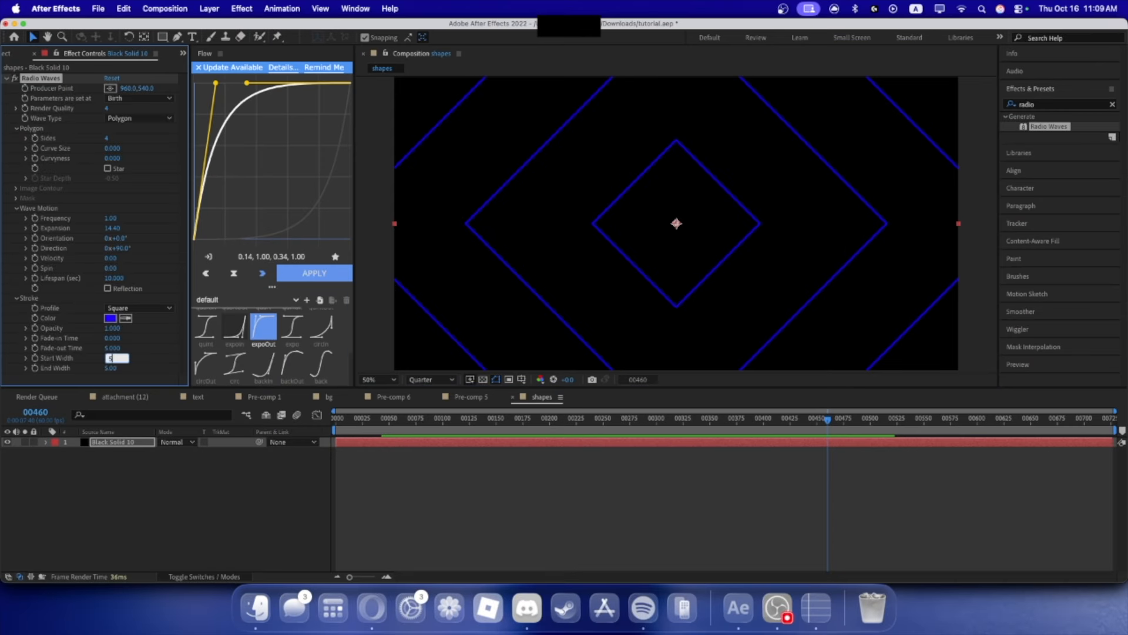
pyautogui.press('Return')
pyautogui.click(113, 369)
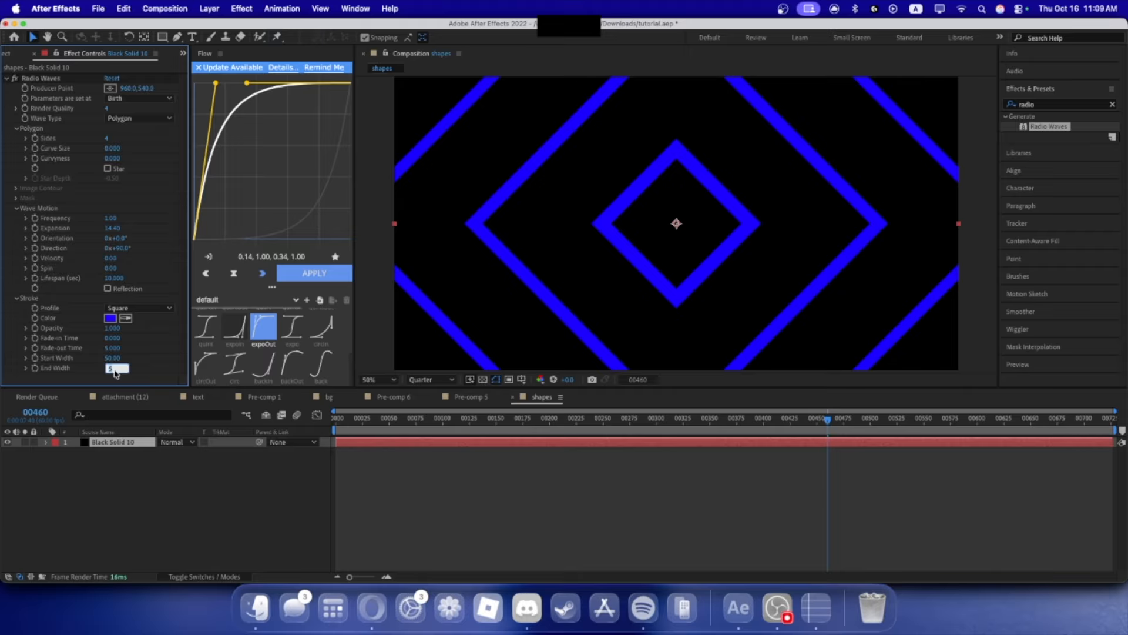
pyautogui.write('50')
pyautogui.press('Return')
pyautogui.click(113, 358)
pyautogui.write('100')
pyautogui.press('Return')
pyautogui.click(114, 368)
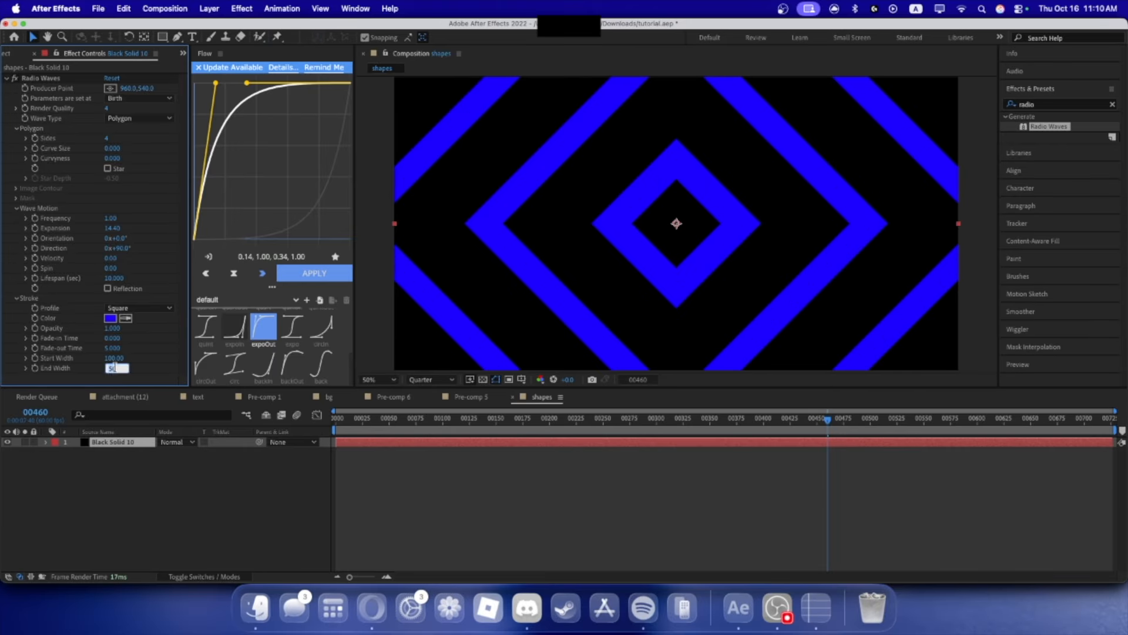
pyautogui.press('Return')
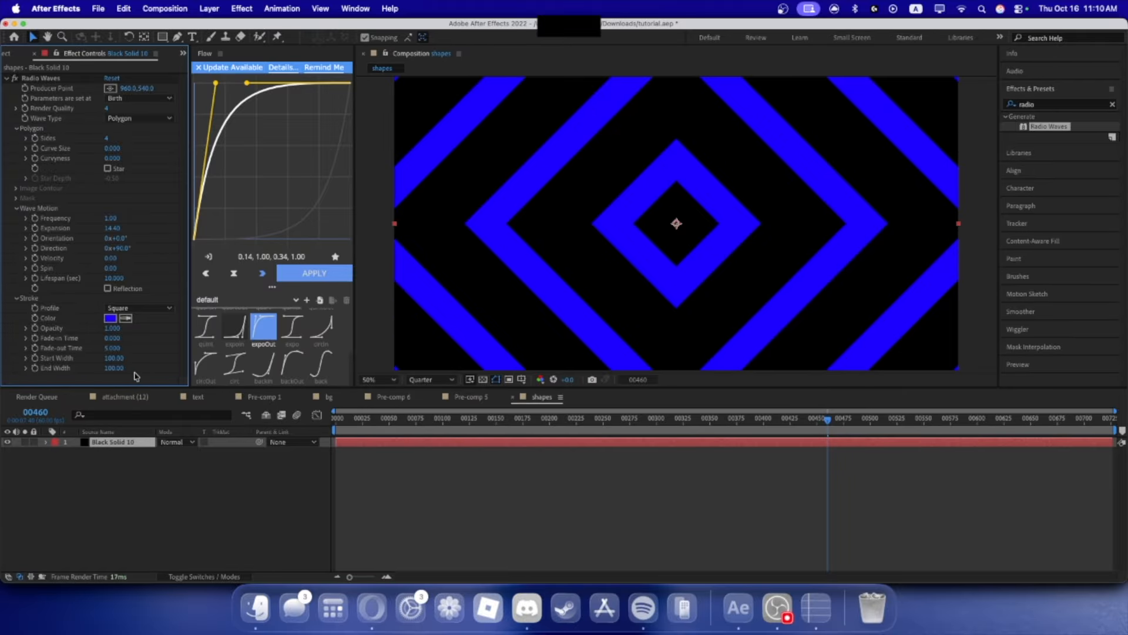
# - Go to frame 224 and set the Radio Waves Frequency to 0.50 to space the diamonds farther apart
pyautogui.moveTo(688, 430); pyautogui.dragTo(576, 420)
pyautogui.click(108, 219)
pyautogui.write('.5')
pyautogui.press('Return')
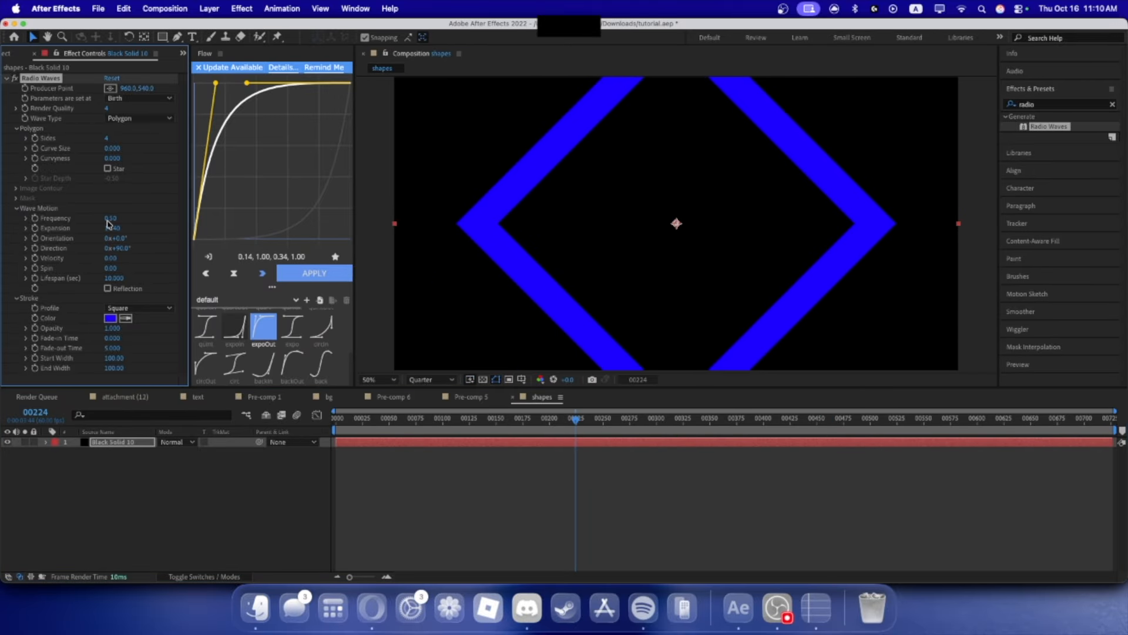
# - Preview the diamonds around frame 153 and change the Radio Waves stroke color to white (FFFFFF)
pyautogui.press('space')
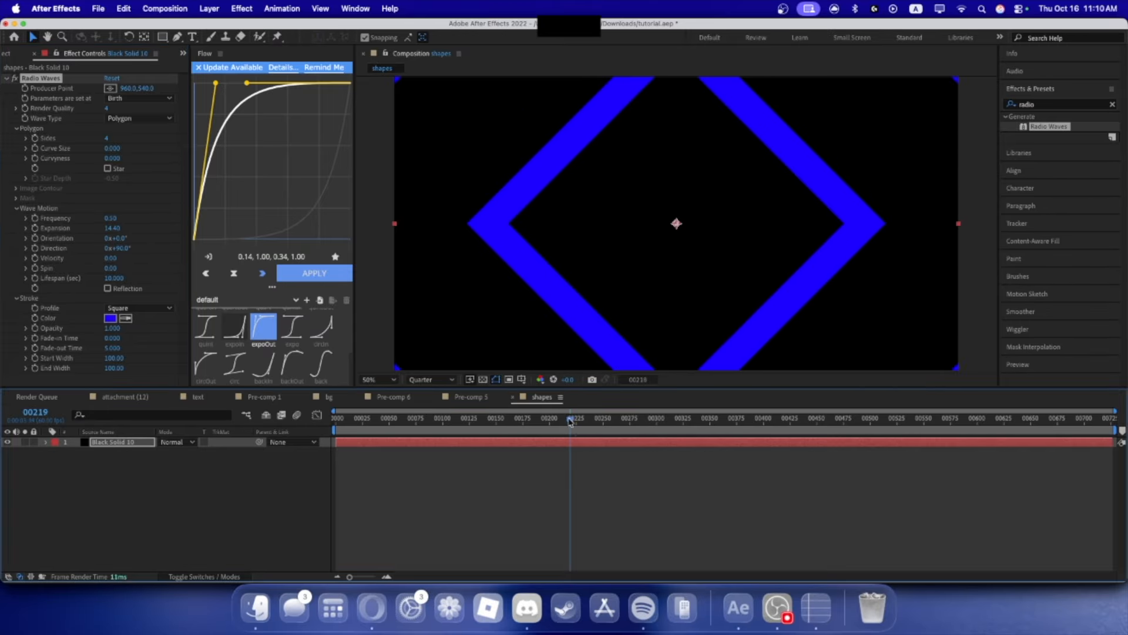
pyautogui.moveTo(558, 436); pyautogui.dragTo(530, 419)
pyautogui.click(1052, 104)
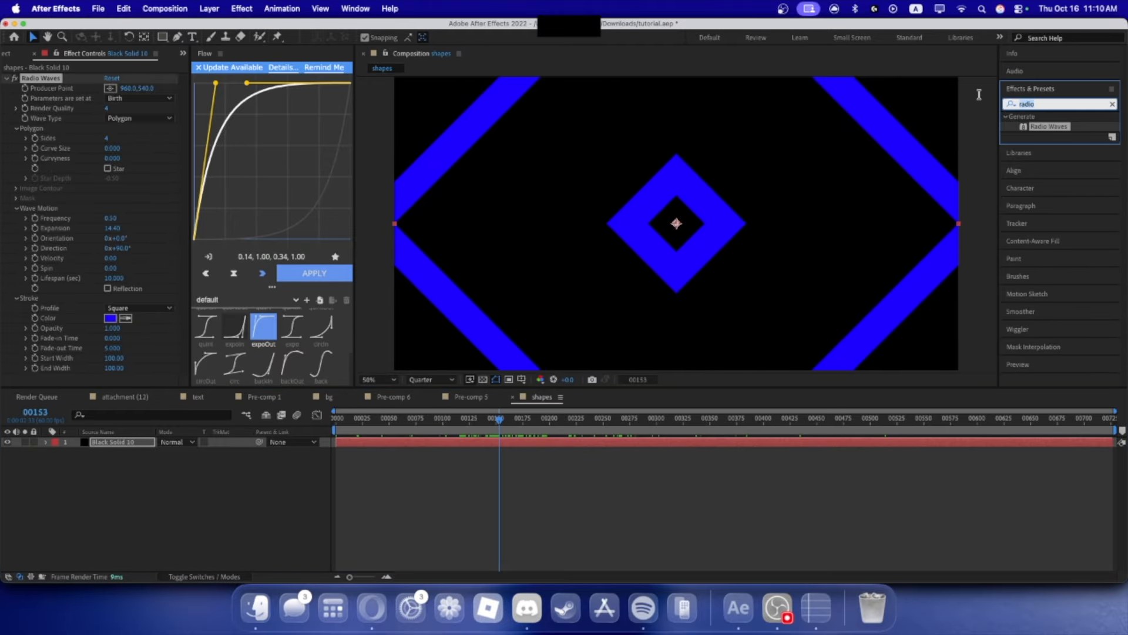
pyautogui.click(108, 318)
pyautogui.click(204, 380)
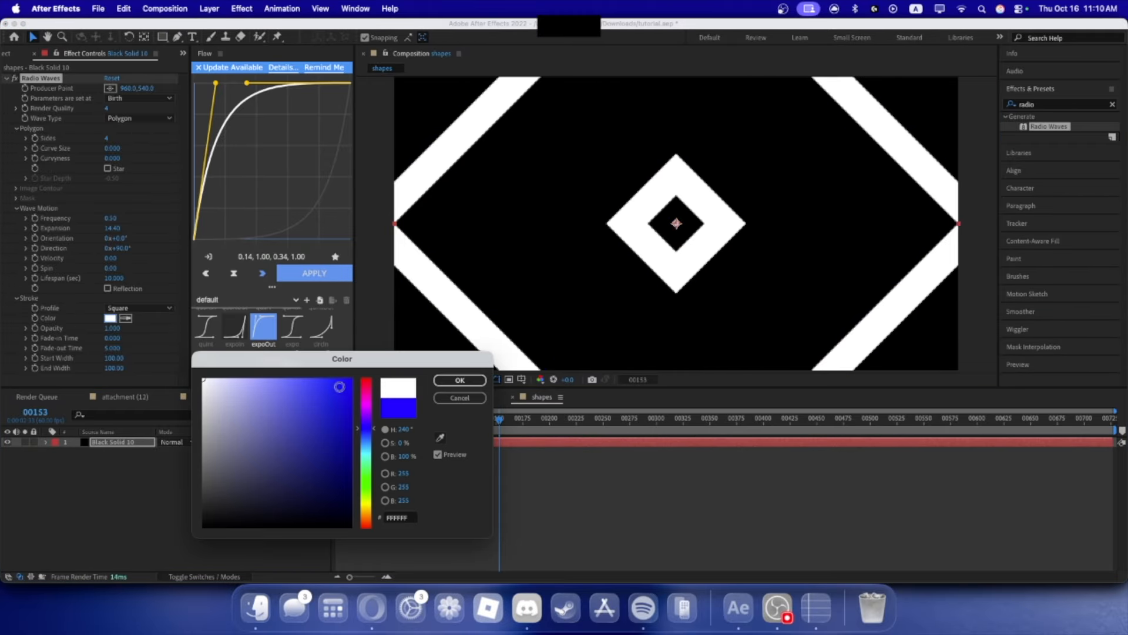
pyautogui.click(466, 383)
# - Duplicate the Radio Waves solid, shift the copy to start at about frame 55, and preview from frame 340
pyautogui.click(126, 443)
pyautogui.press('super+d')
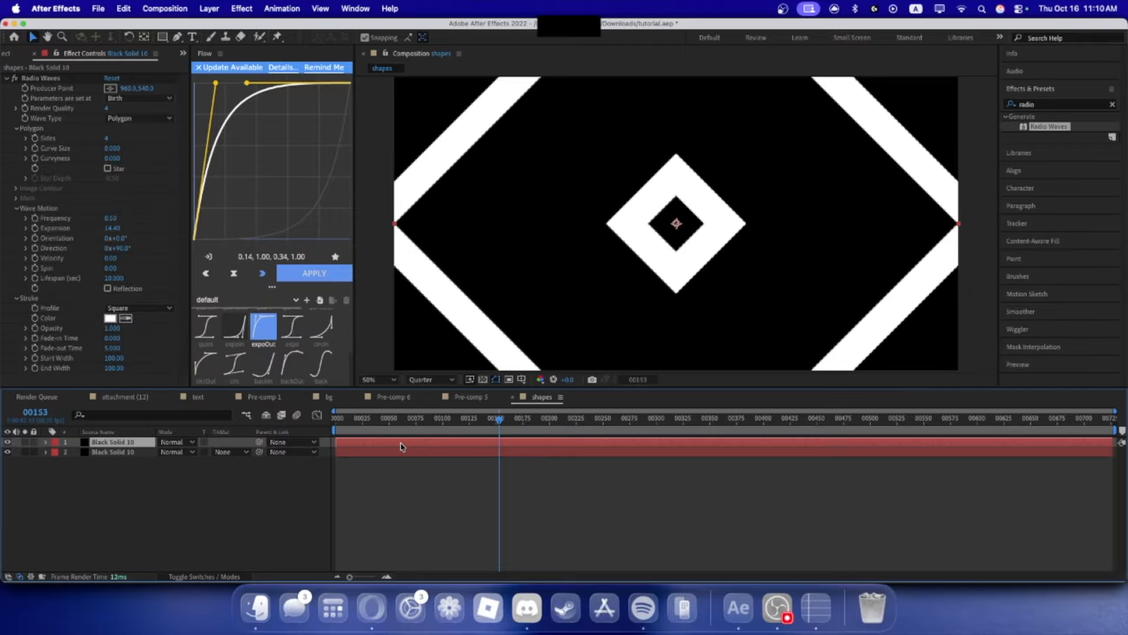
pyautogui.moveTo(402, 442); pyautogui.dragTo(459, 441)
pyautogui.moveTo(499, 419); pyautogui.dragTo(699, 377)
pyautogui.press('space')
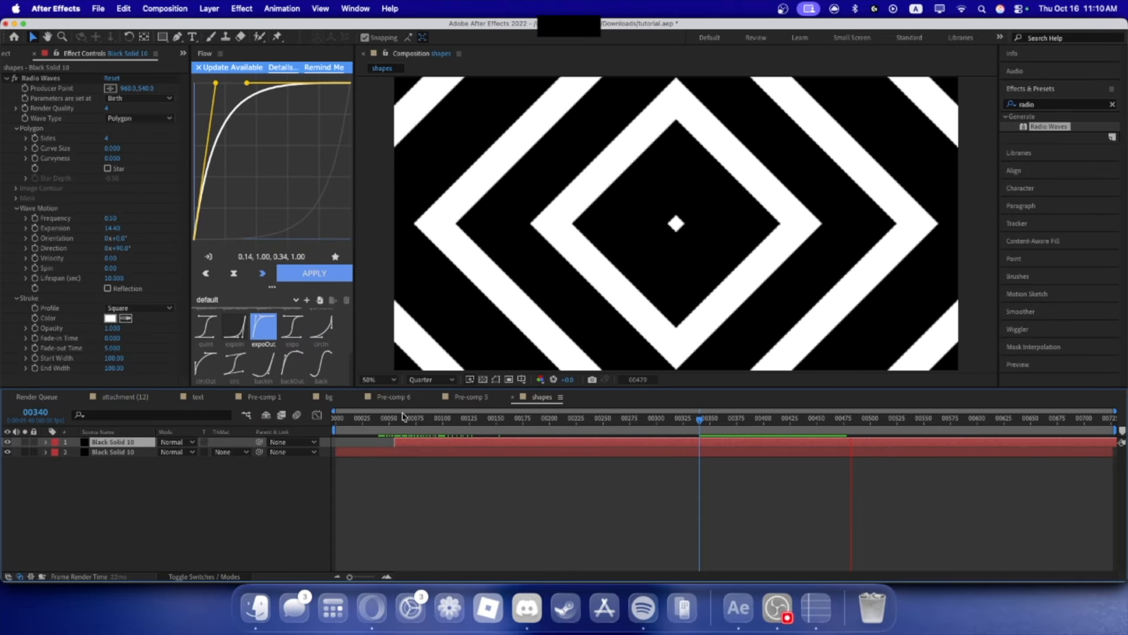
# - Apply Venetian Blinds to the duplicated solid with Transition Completion 35% and Width 56
pyautogui.click(1025, 104)
pyautogui.press('BackSpace')
pyautogui.write('vene')
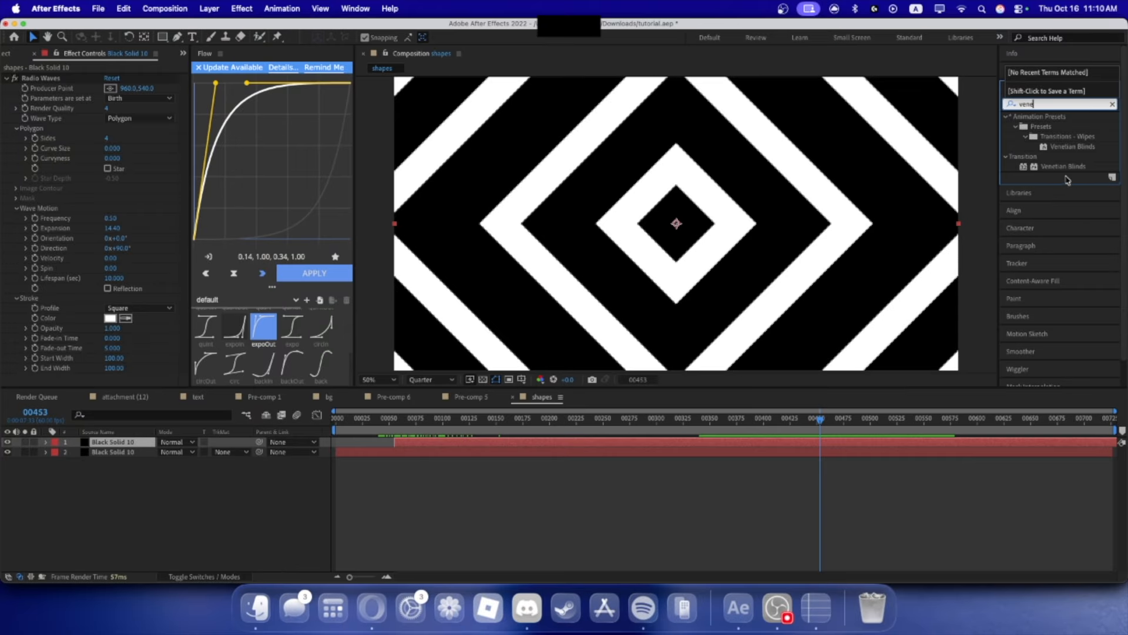
pyautogui.moveTo(1063, 166); pyautogui.dragTo(705, 276)
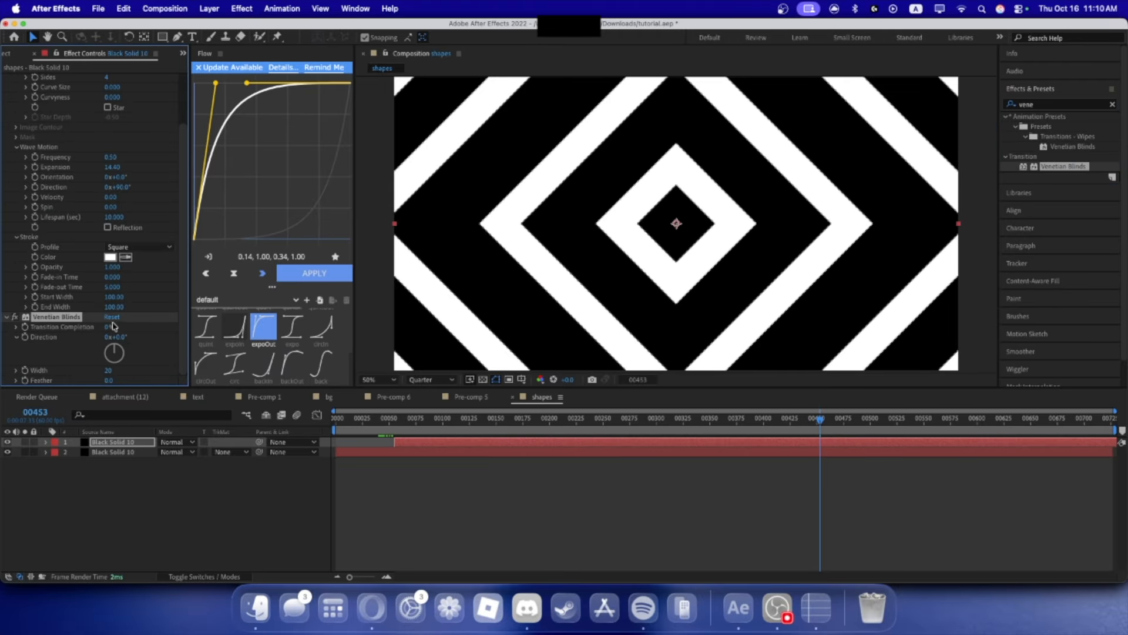
pyautogui.moveTo(109, 328); pyautogui.dragTo(156, 328)
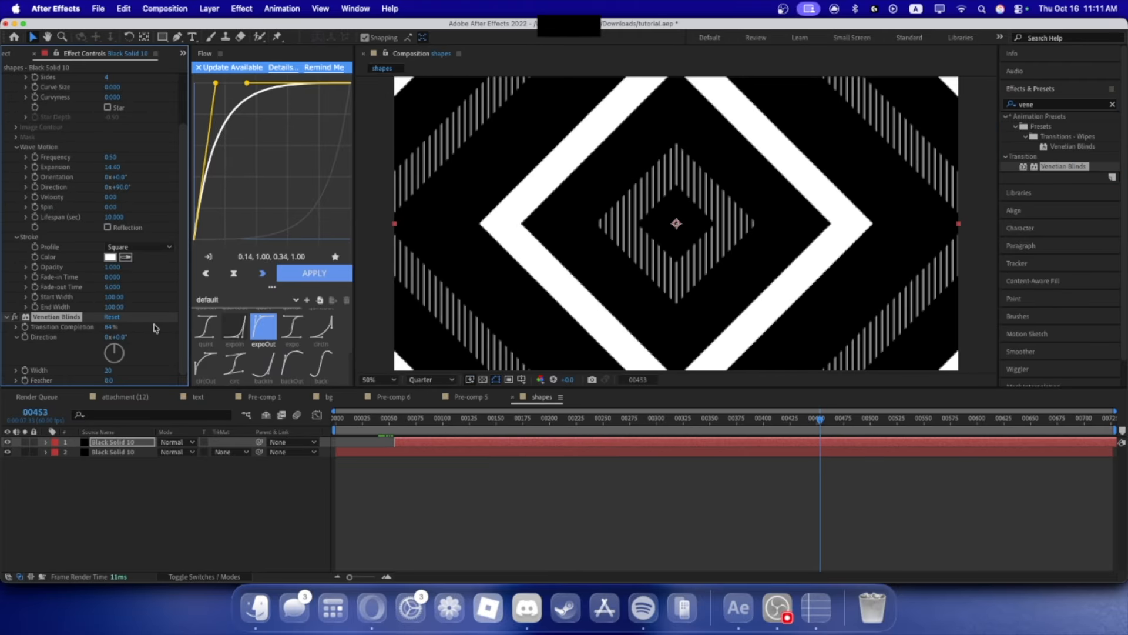
pyautogui.moveTo(109, 371); pyautogui.dragTo(135, 376)
pyautogui.moveTo(108, 327); pyautogui.dragTo(81, 333)
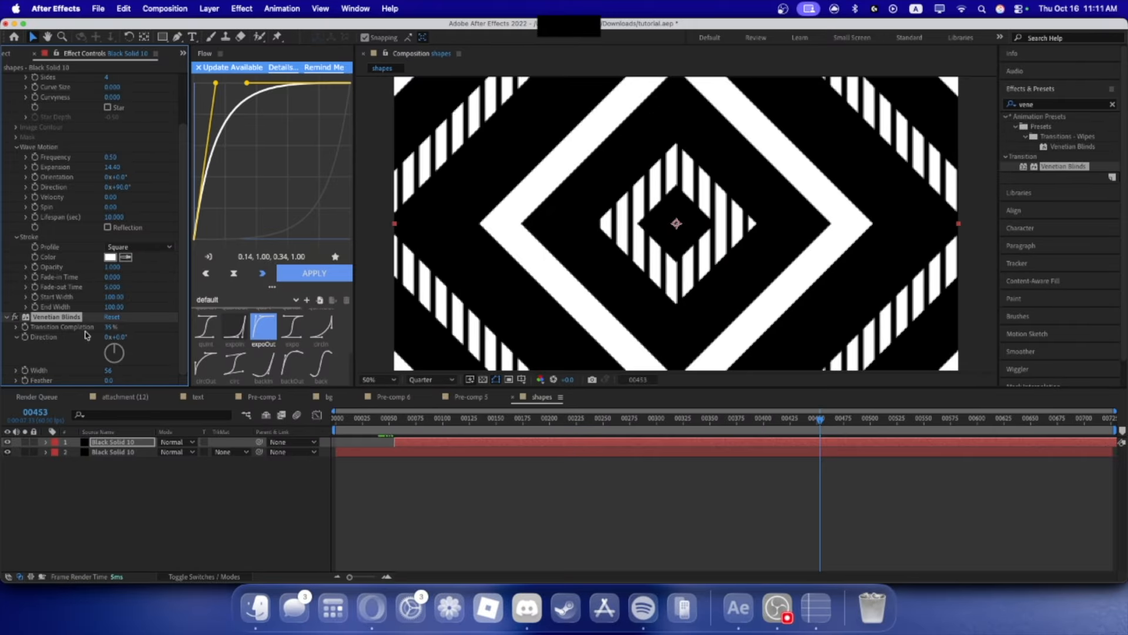
# - Duplicate the Venetian Blinds effect and set the copy's Direction to 90° to cut the diamonds into a grid of squares
pyautogui.press('super+f')
pyautogui.click(69, 320)
pyautogui.click(48, 319)
pyautogui.press('super+d')
pyautogui.click(119, 337)
pyautogui.write('90')
pyautogui.press('Return')
pyautogui.click(253, 495)
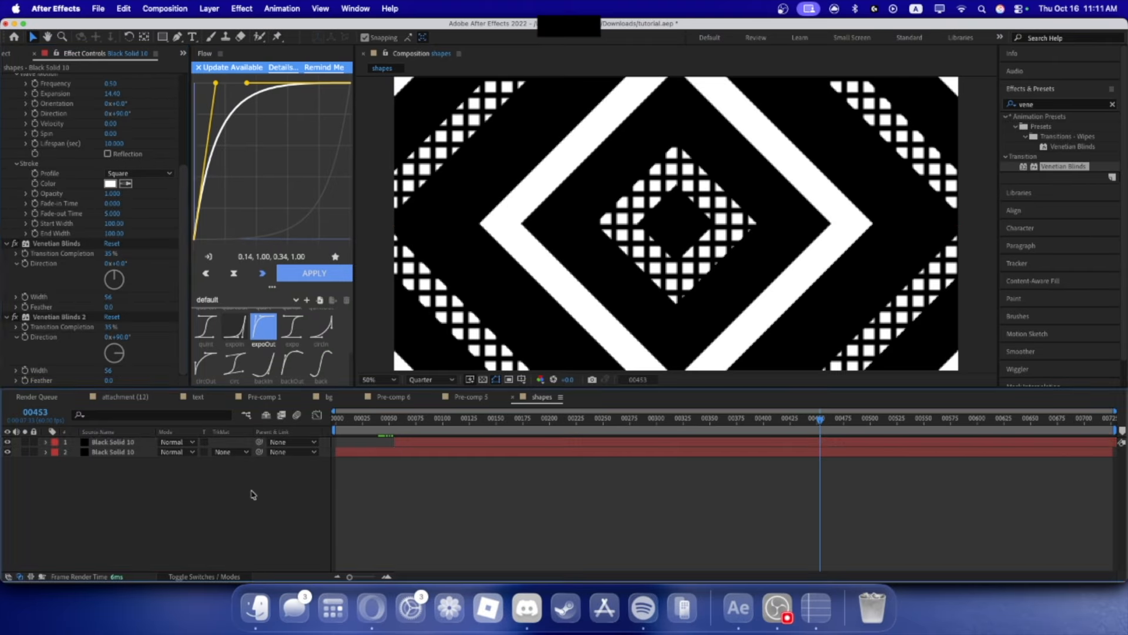
# - Go to frame 288 and turn on the transparency grid for the composition view
pyautogui.moveTo(525, 422); pyautogui.dragTo(644, 422)
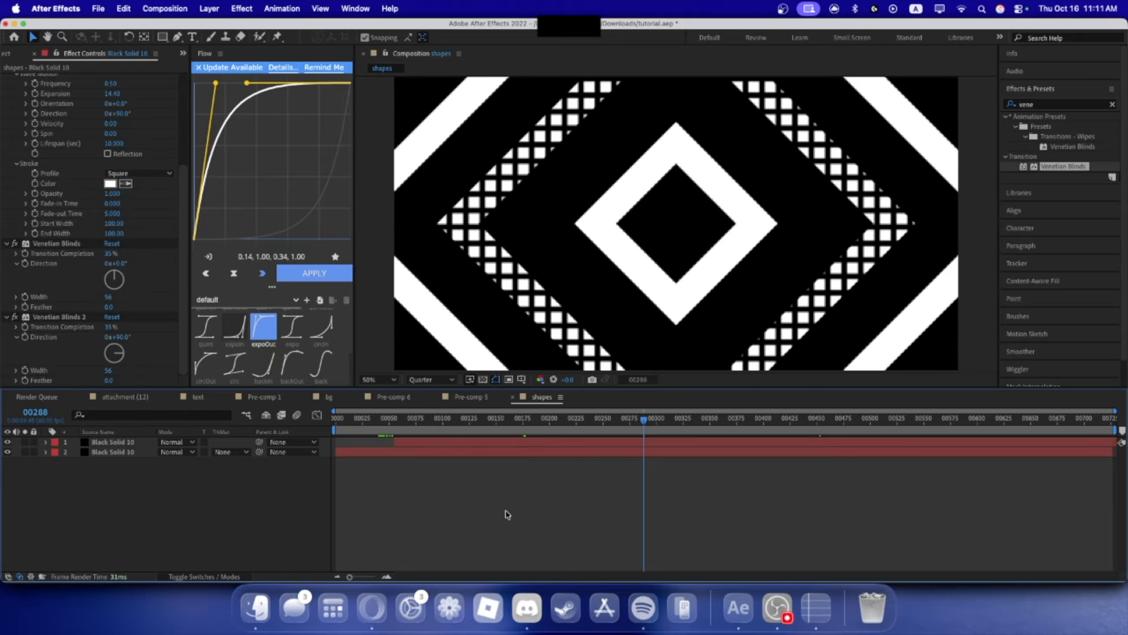
pyautogui.click(483, 380)
pyautogui.click(63, 501)
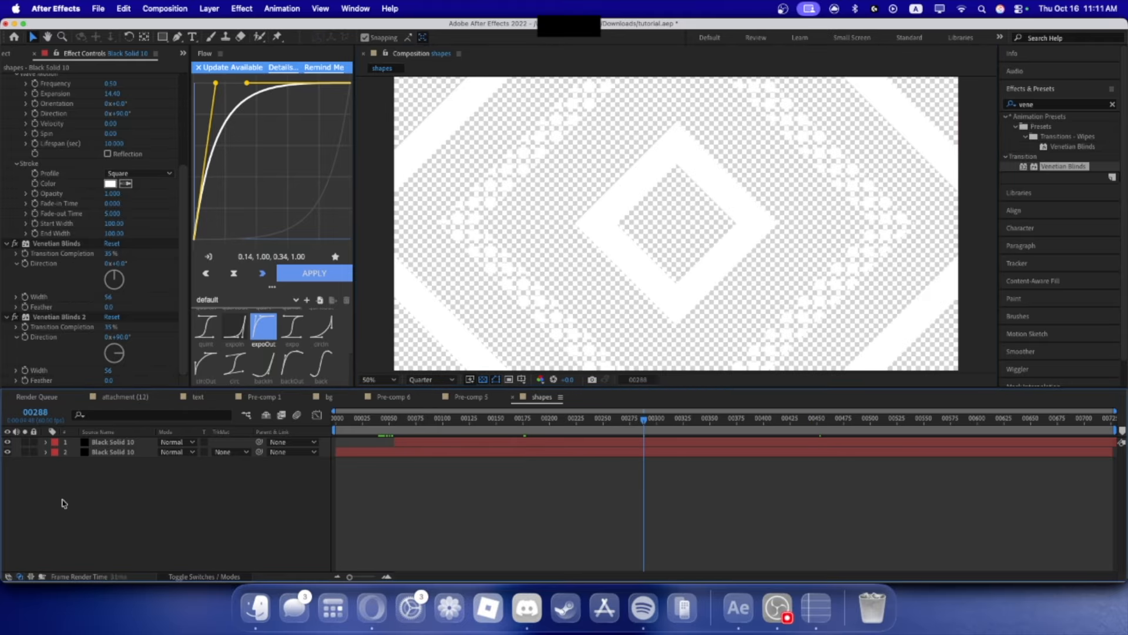
# - Pre-compose both diamond solids in the shapes composition
pyautogui.press('super+a')
pyautogui.rightClick(109, 460)
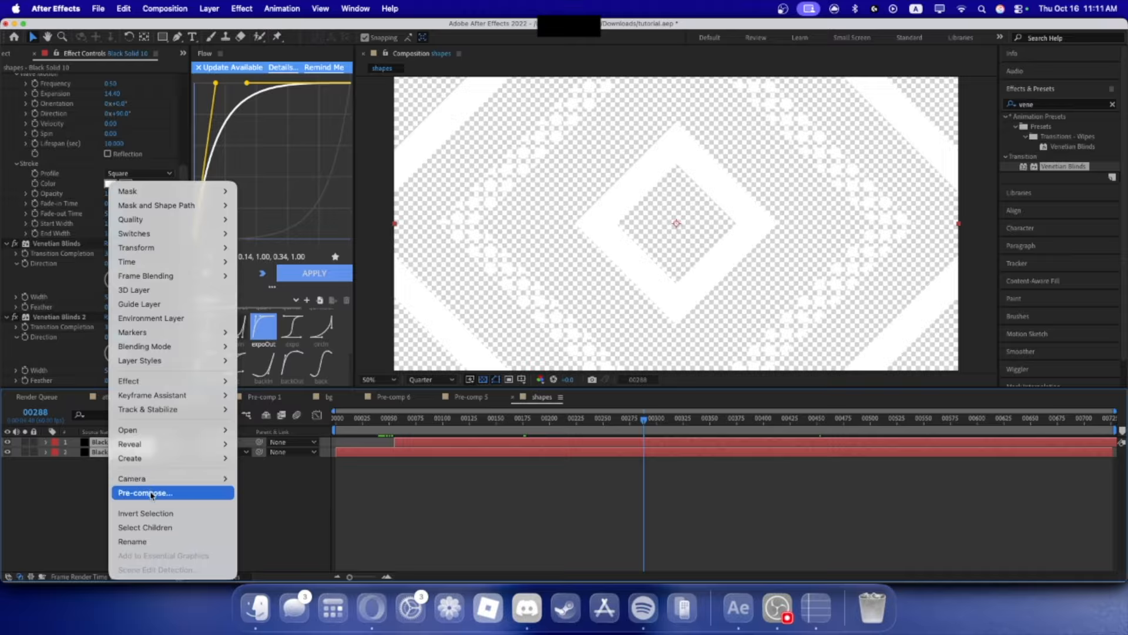
pyautogui.click(144, 493)
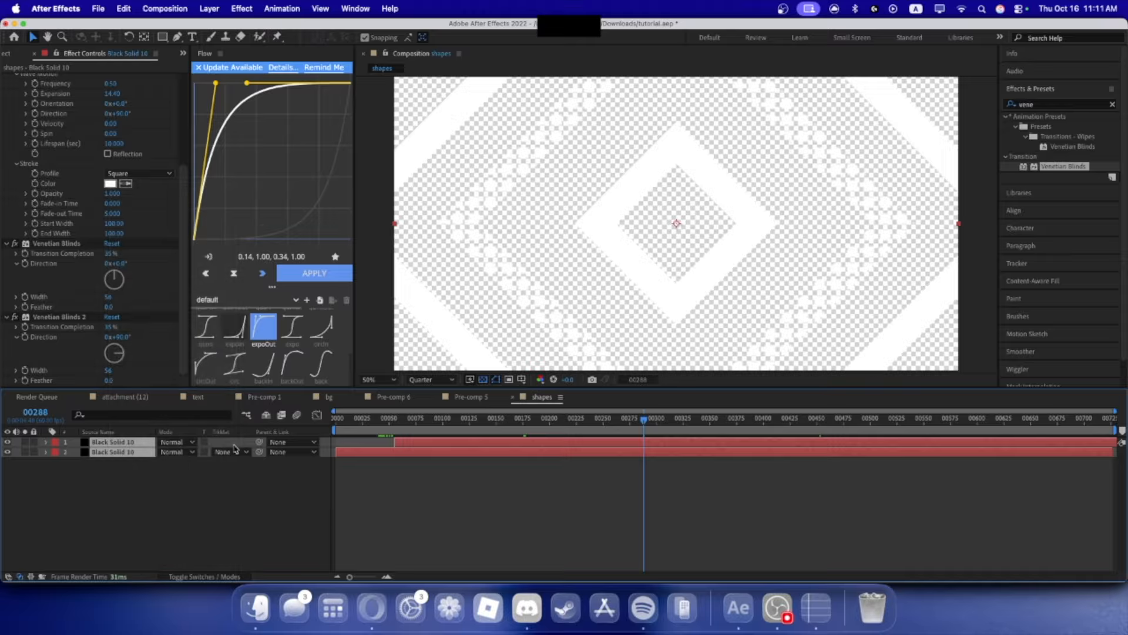
pyautogui.click(642, 370)
# - Move the new pre-comp into the project's pre folder and close the shapes composition
pyautogui.click(30, 57)
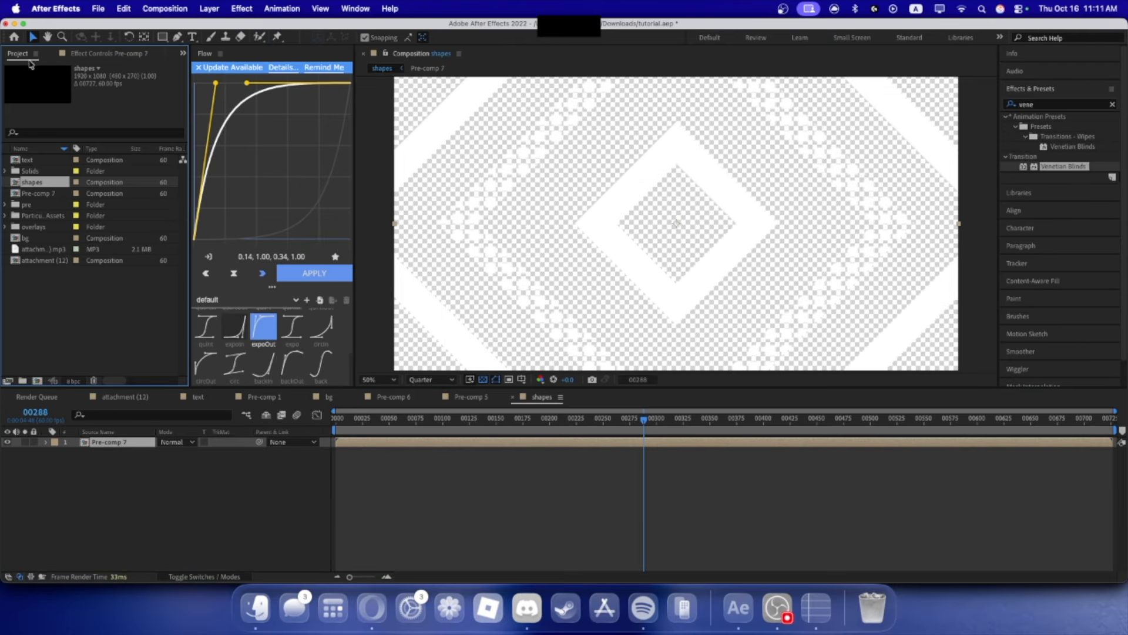
pyautogui.moveTo(37, 193); pyautogui.dragTo(46, 210)
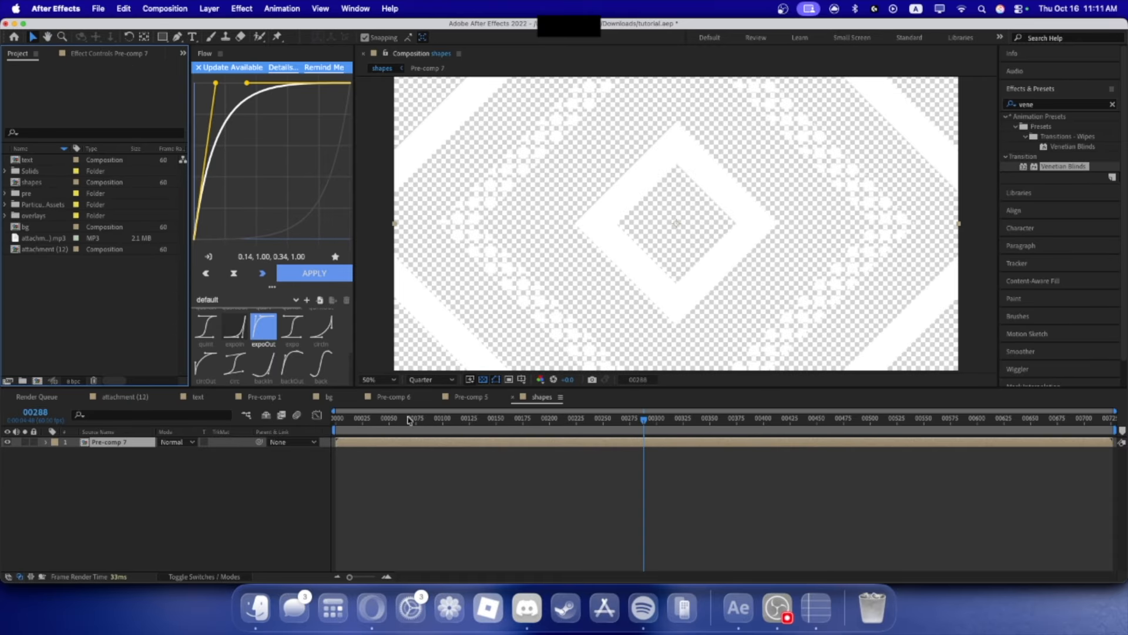
pyautogui.click(513, 398)
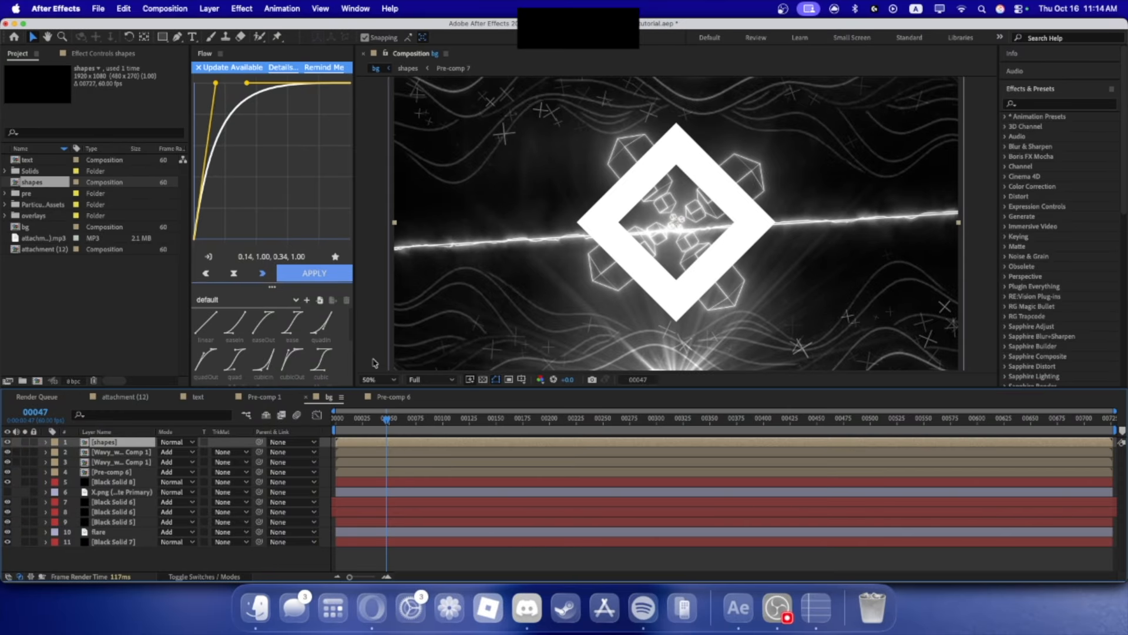
# - Lower the bg composition's preview resolution to Quarter and go to frame 81
pyautogui.click(415, 419)
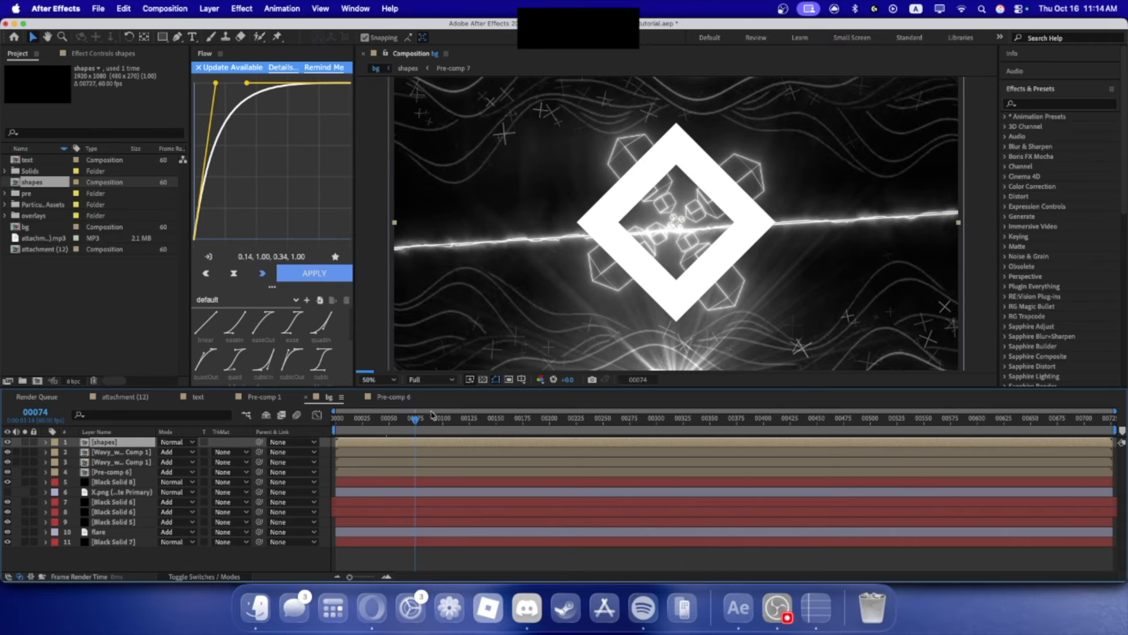
pyautogui.click(428, 385)
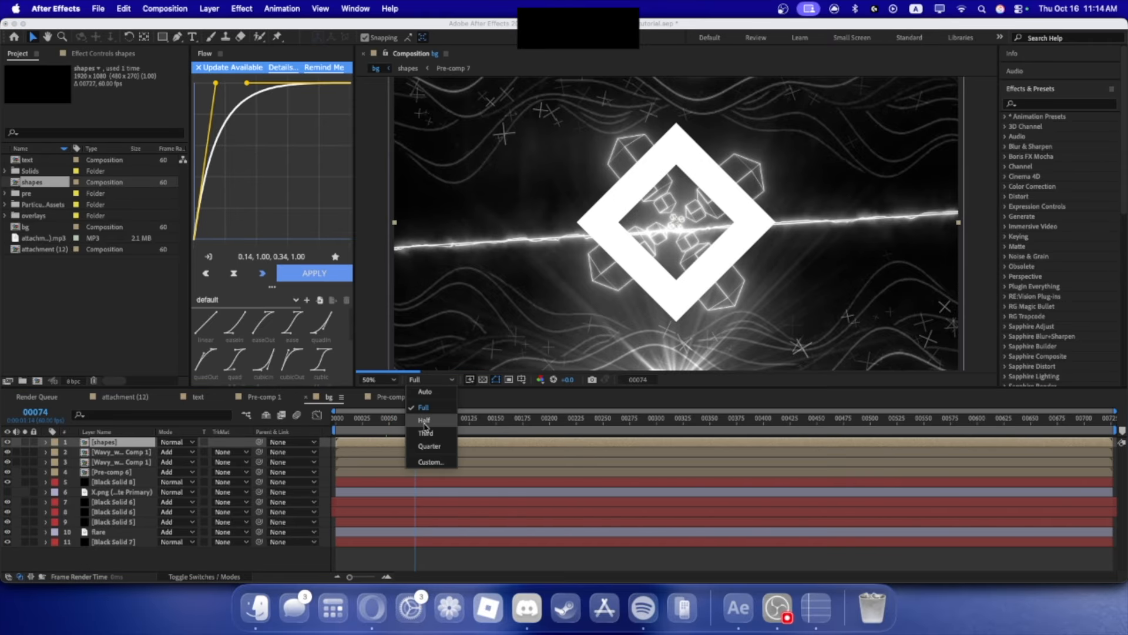
pyautogui.click(419, 441)
pyautogui.moveTo(417, 419); pyautogui.dragTo(422, 418)
# - Set the shapes layer's blending mode to Linear Dodge and its Opacity to 13%, and check the look at frame 234
pyautogui.click(174, 442)
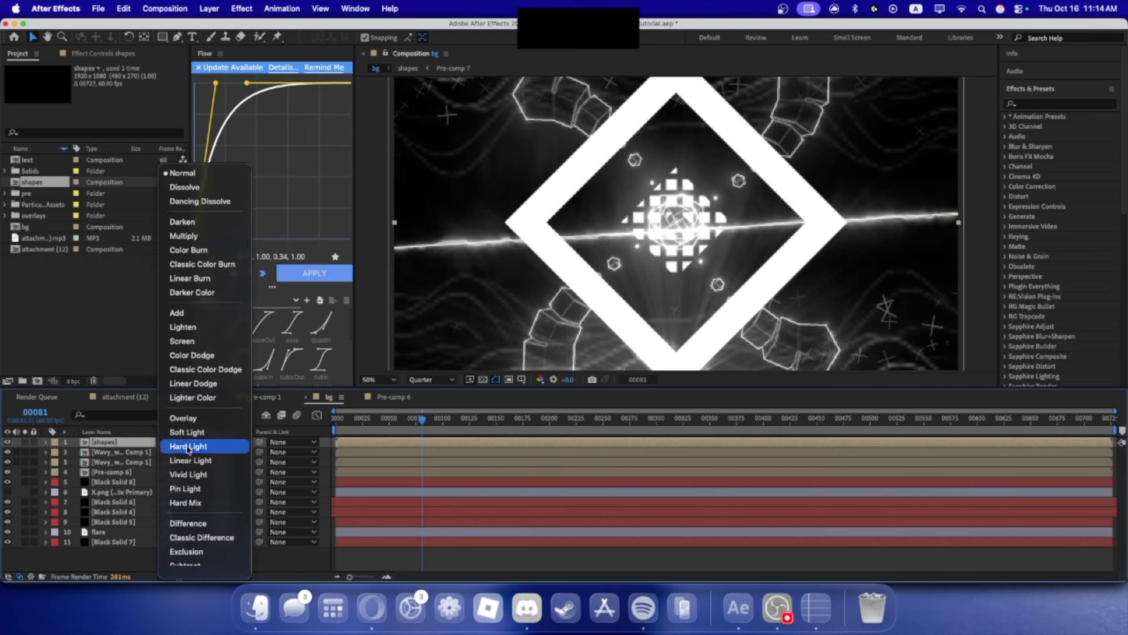
pyautogui.click(194, 383)
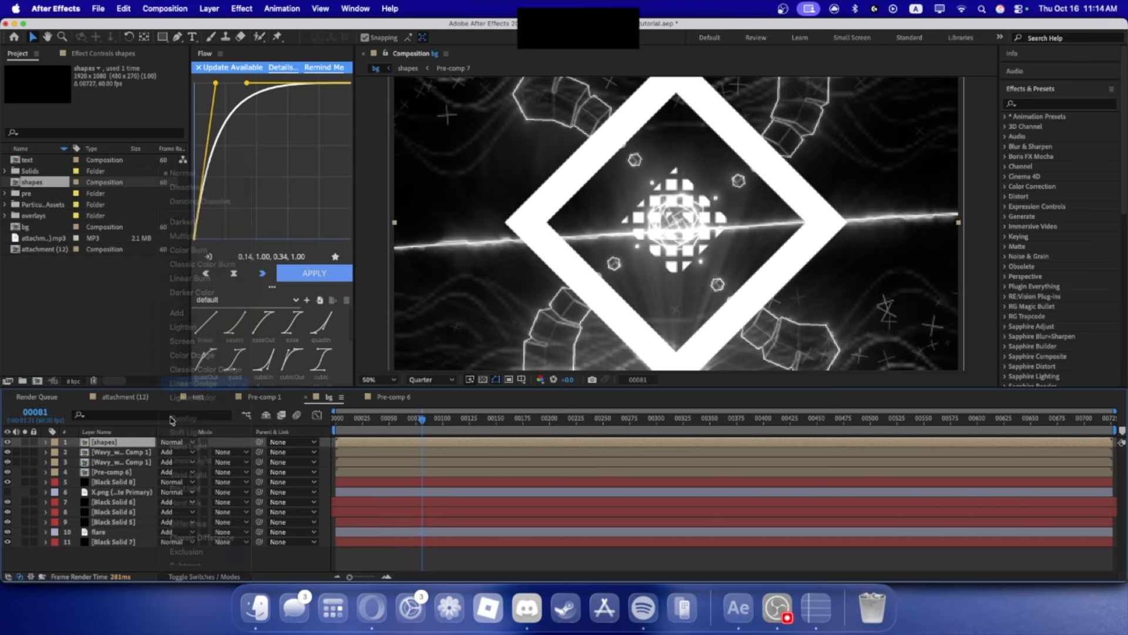
pyautogui.click(46, 442)
pyautogui.click(56, 453)
pyautogui.moveTo(162, 503)
pyautogui.mouseDown()
pyautogui.moveTo(108, 506)
pyautogui.moveTo(168, 509)
pyautogui.mouseUp()
pyautogui.click(540, 420)
pyautogui.click(584, 419)
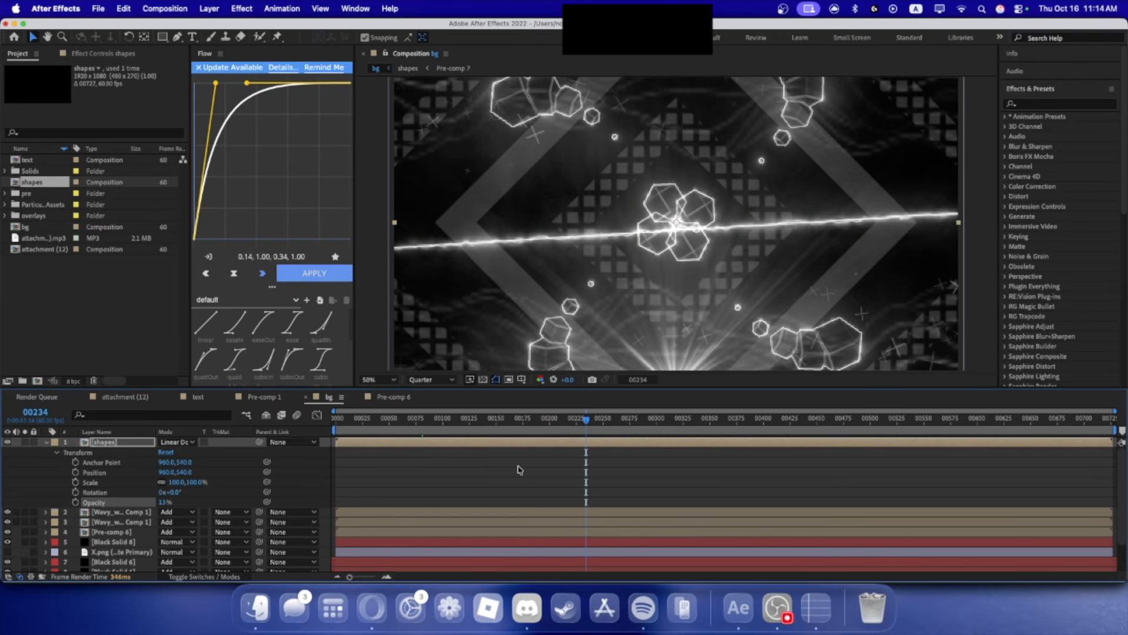
# - Lower the shapes layer's Opacity to 8% and check the result at frames up to 366
pyautogui.click(164, 503)
pyautogui.press('Return')
pyautogui.moveTo(161, 506); pyautogui.dragTo(158, 507)
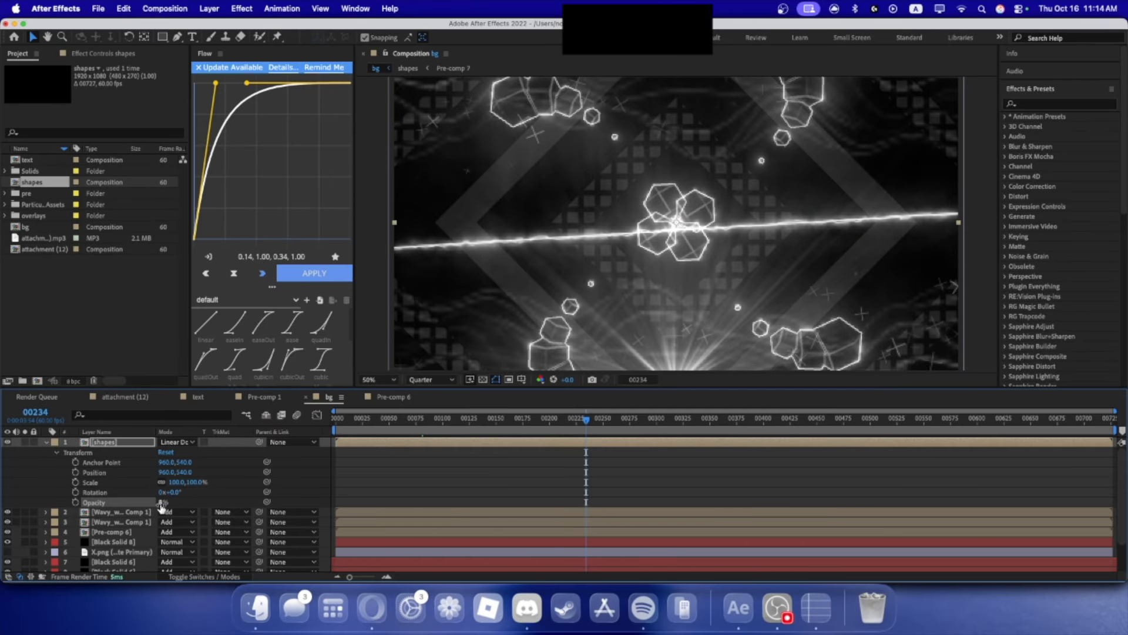
pyautogui.click(658, 427)
pyautogui.click(691, 424)
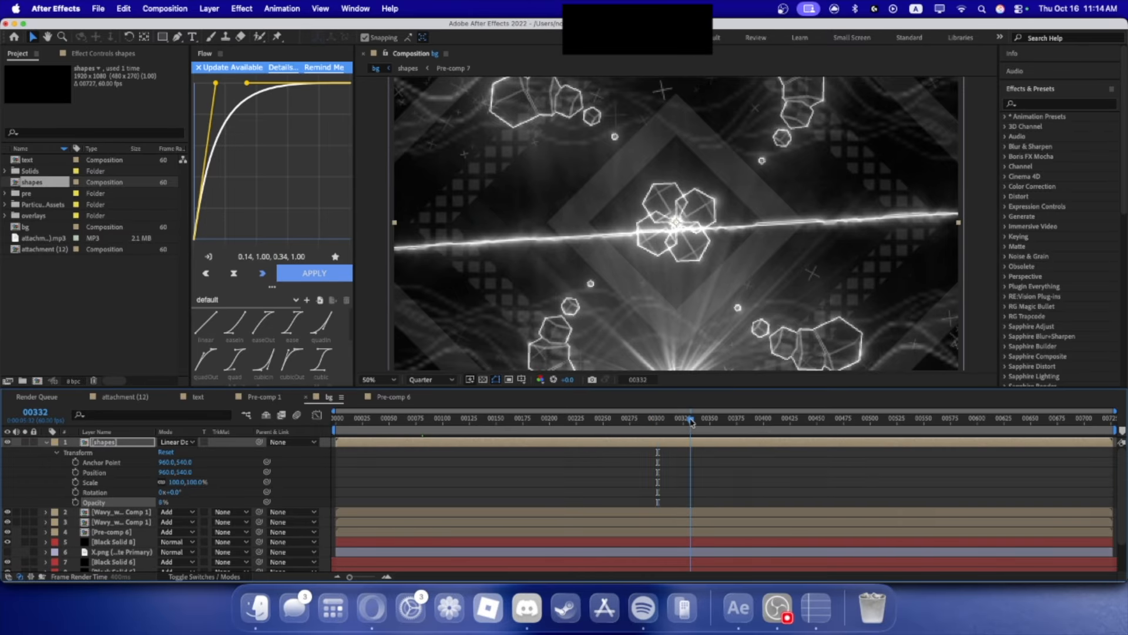
pyautogui.click(727, 423)
# - Apply CC Bubbles to the new black solid and set its Shading Type to None
pyautogui.scroll(-5, 1026, 243)
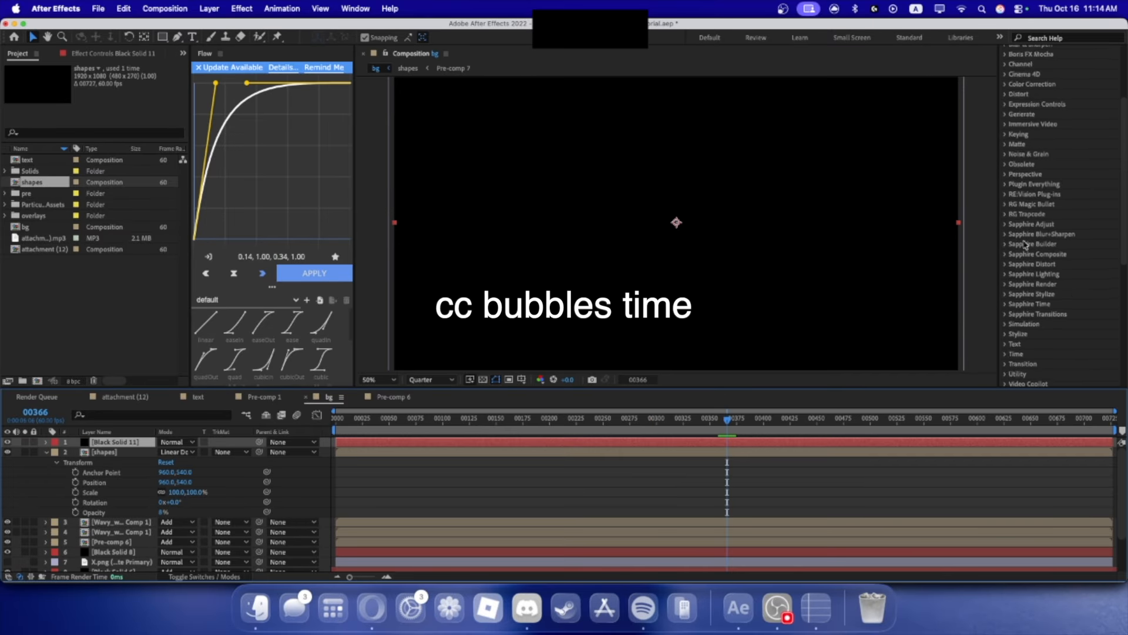
pyautogui.scroll(5, 1039, 238)
pyautogui.click(1066, 104)
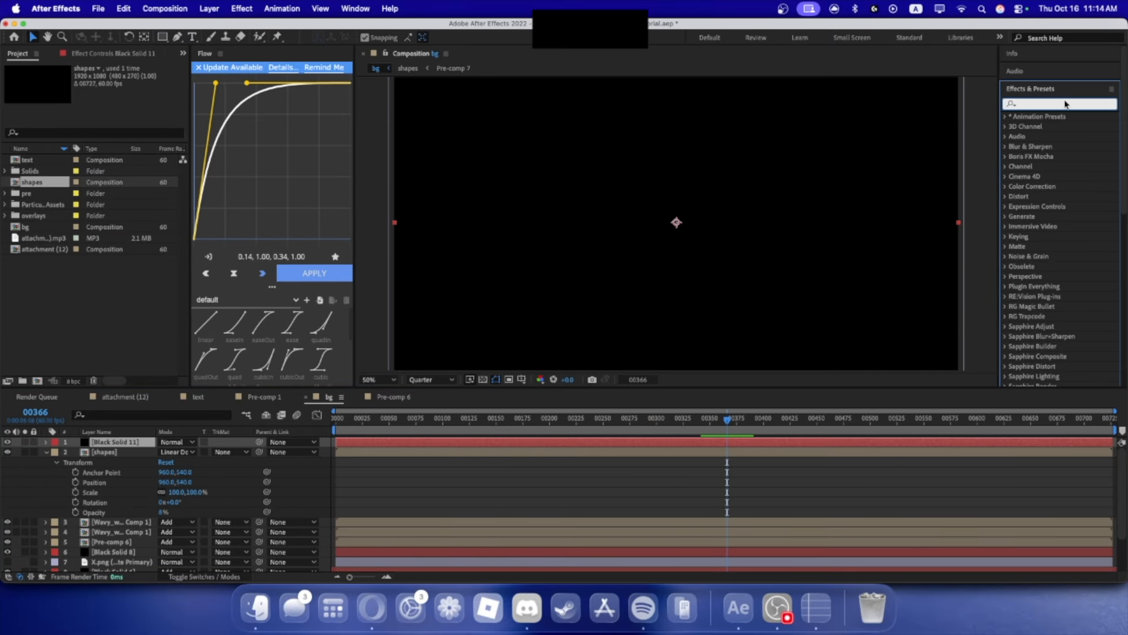
pyautogui.write('cc b')
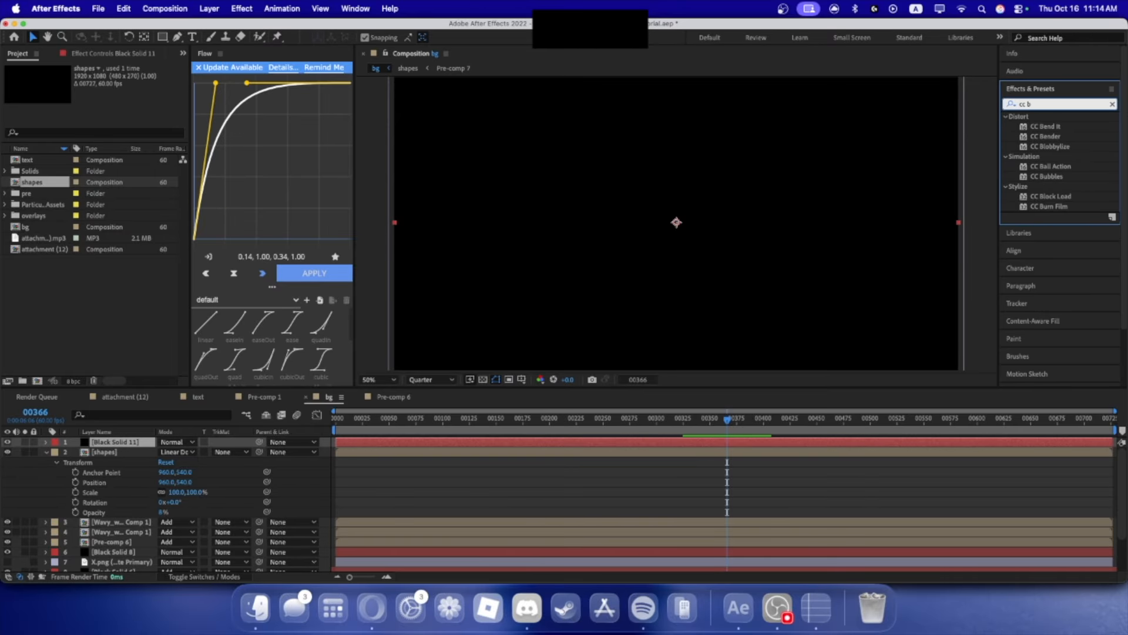
pyautogui.moveTo(1042, 176); pyautogui.dragTo(135, 445)
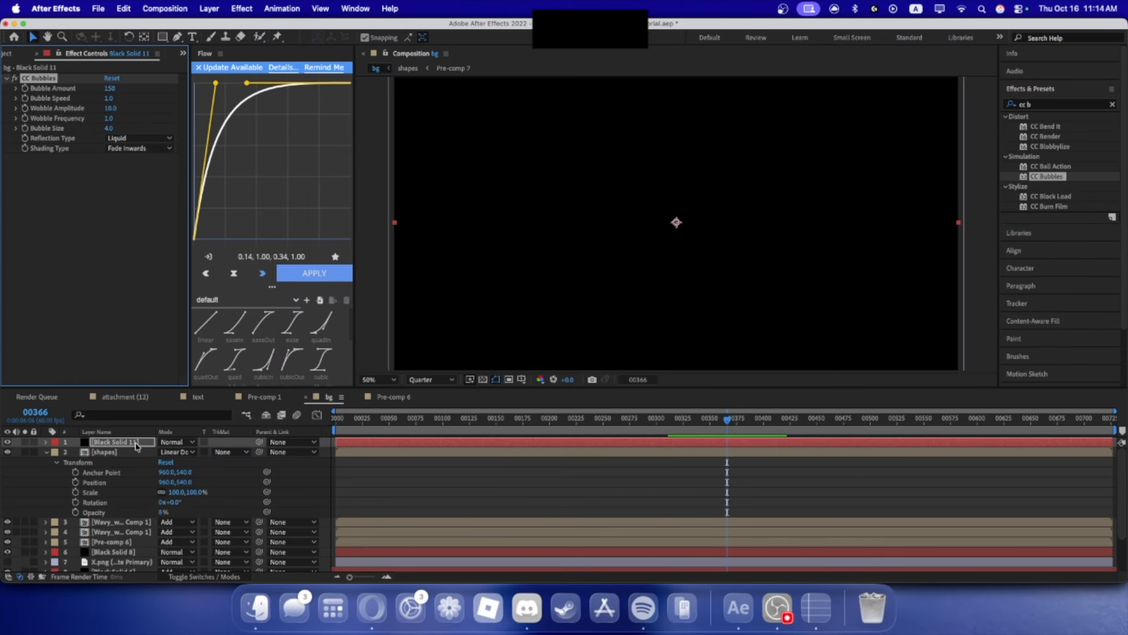
pyautogui.click(116, 148)
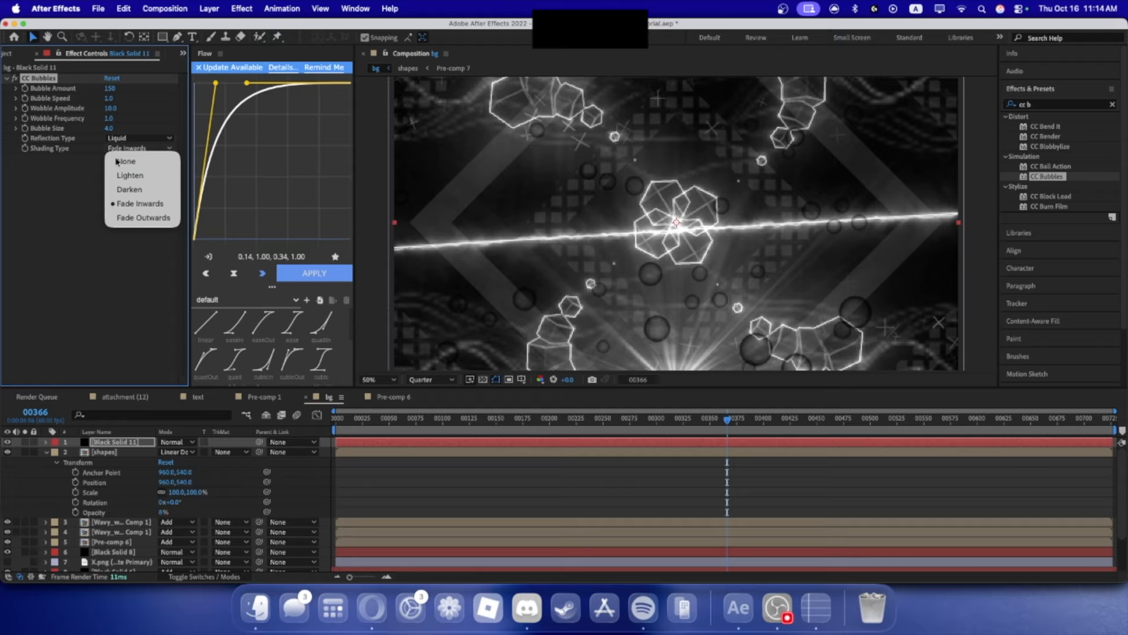
pyautogui.click(118, 161)
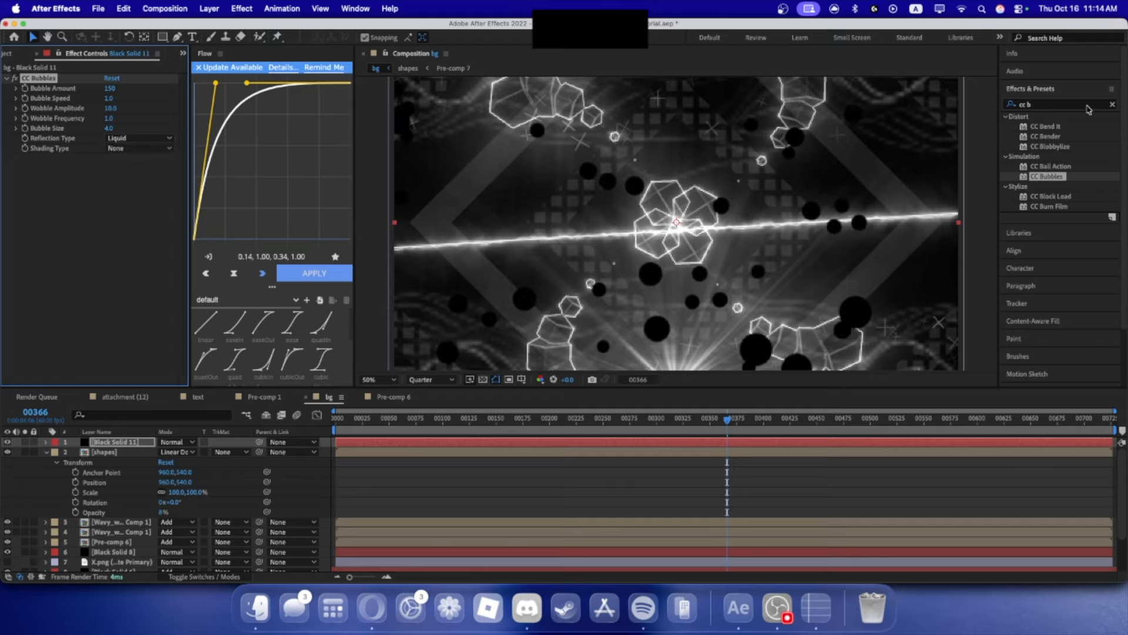
# - Add a Fill effect to the bubbles solid and set its color to white
pyautogui.click(1087, 108)
pyautogui.write('fill')
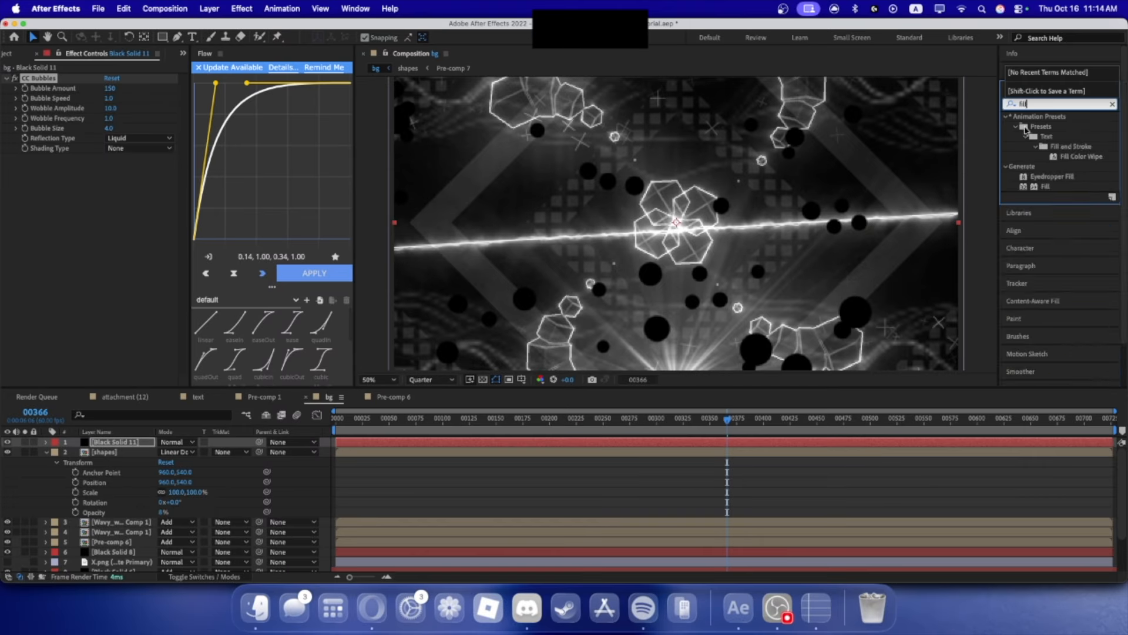
pyautogui.doubleClick(1045, 187)
pyautogui.click(114, 189)
pyautogui.moveTo(274, 415); pyautogui.dragTo(200, 376)
pyautogui.click(461, 382)
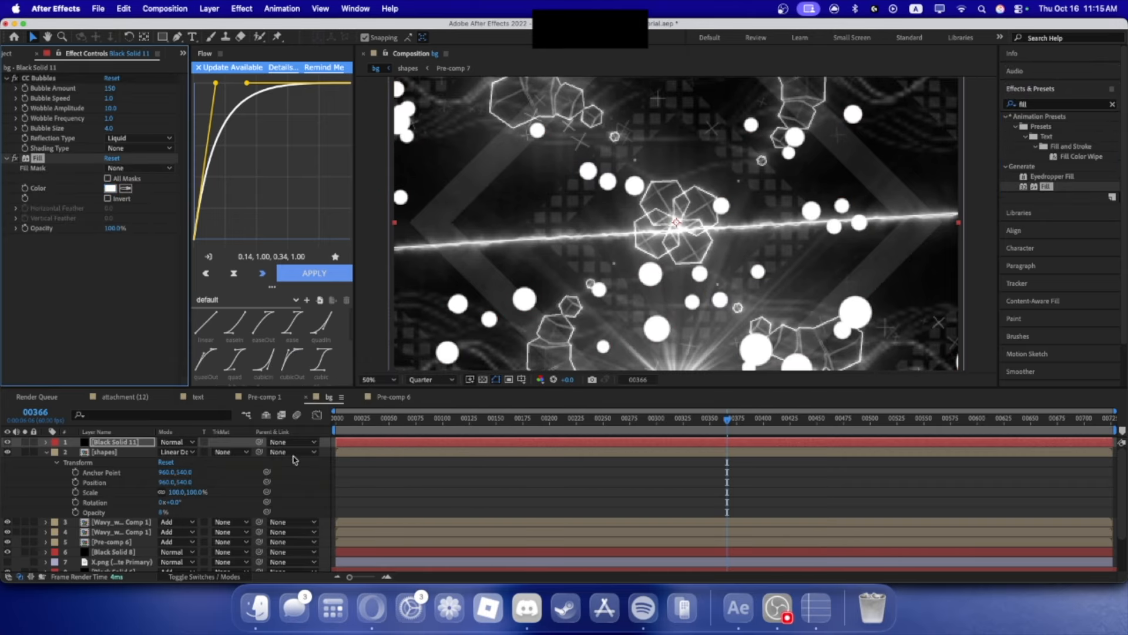
# - Set the bubbles solid's blending mode to Linear Dodge and its Opacity to 17%
pyautogui.click(189, 443)
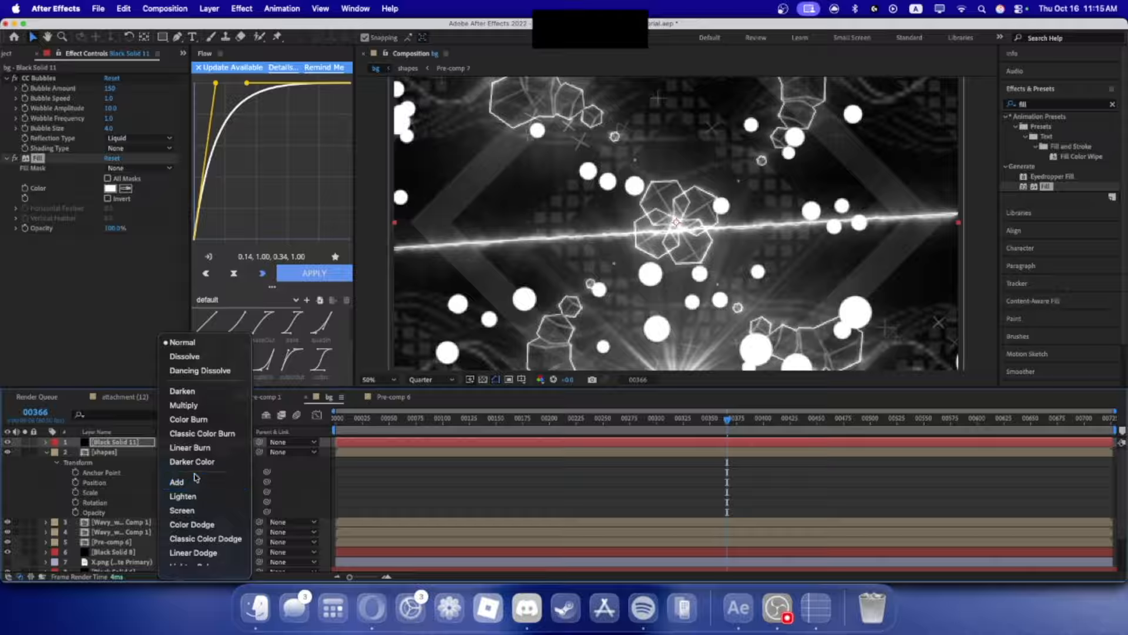
pyautogui.click(194, 531)
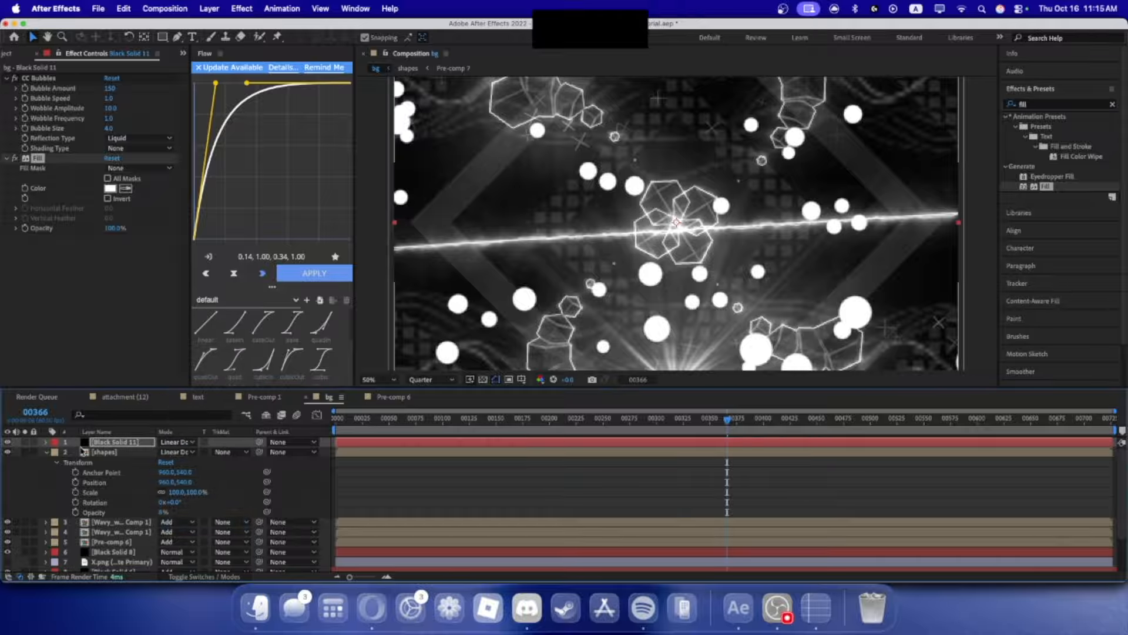
pyautogui.click(45, 442)
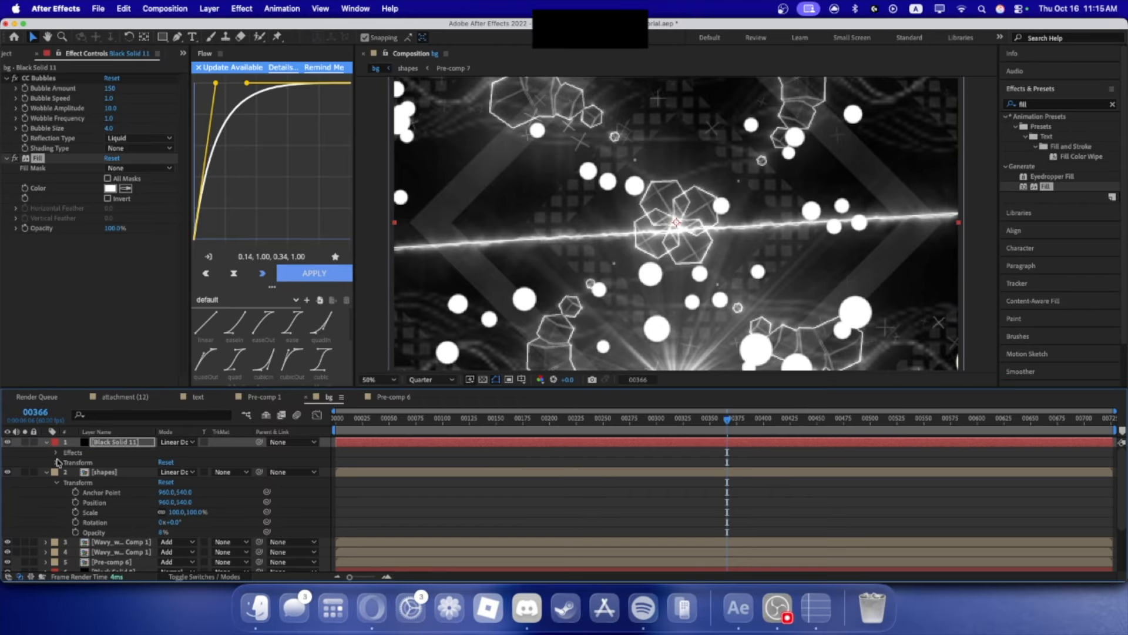
pyautogui.click(57, 462)
pyautogui.click(158, 514)
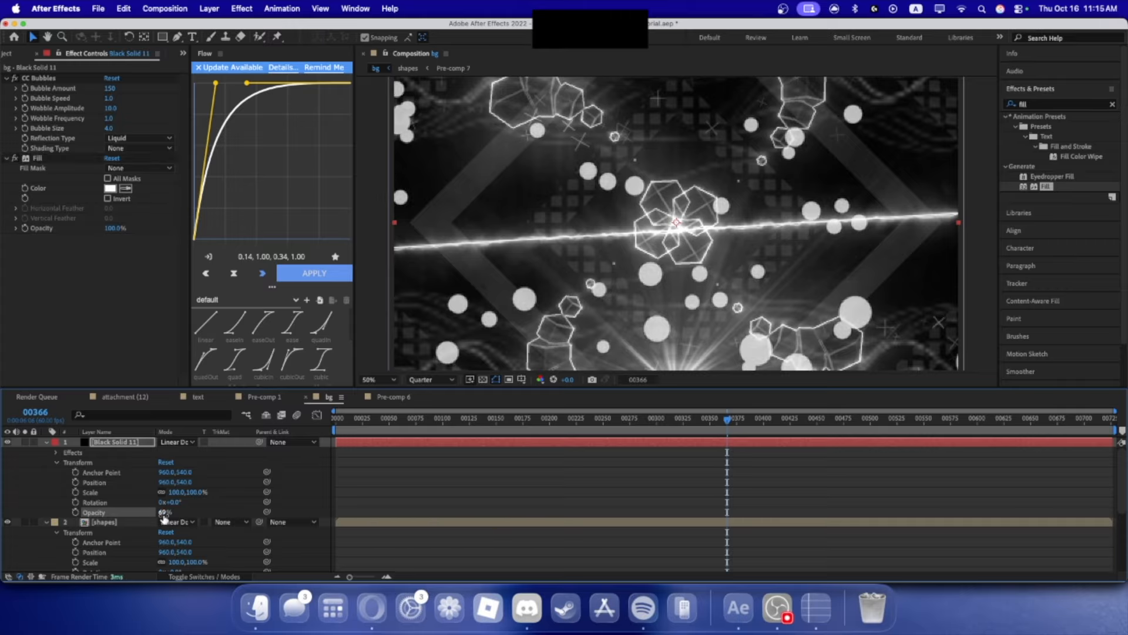
pyautogui.moveTo(164, 512); pyautogui.dragTo(154, 513)
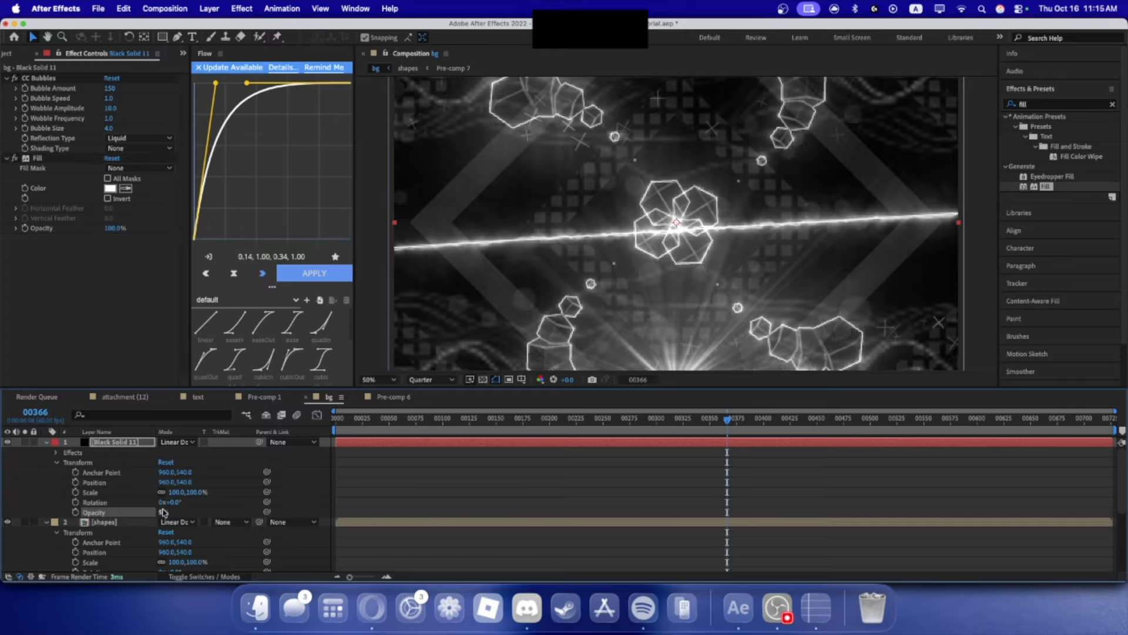
pyautogui.click(162, 513)
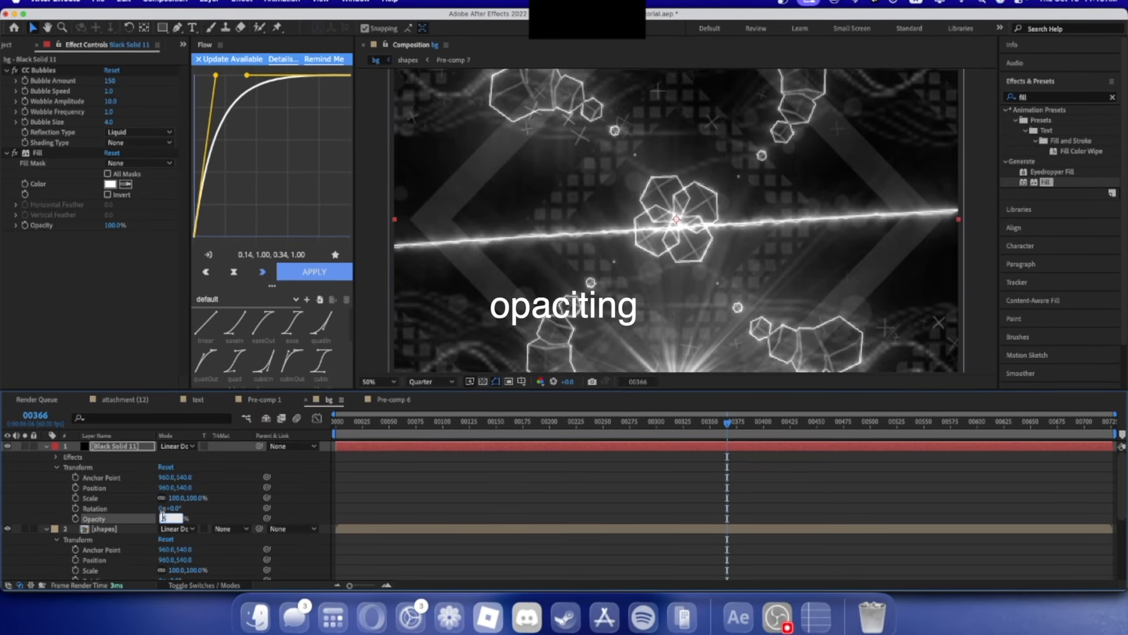
pyautogui.write('17')
pyautogui.press('Return')
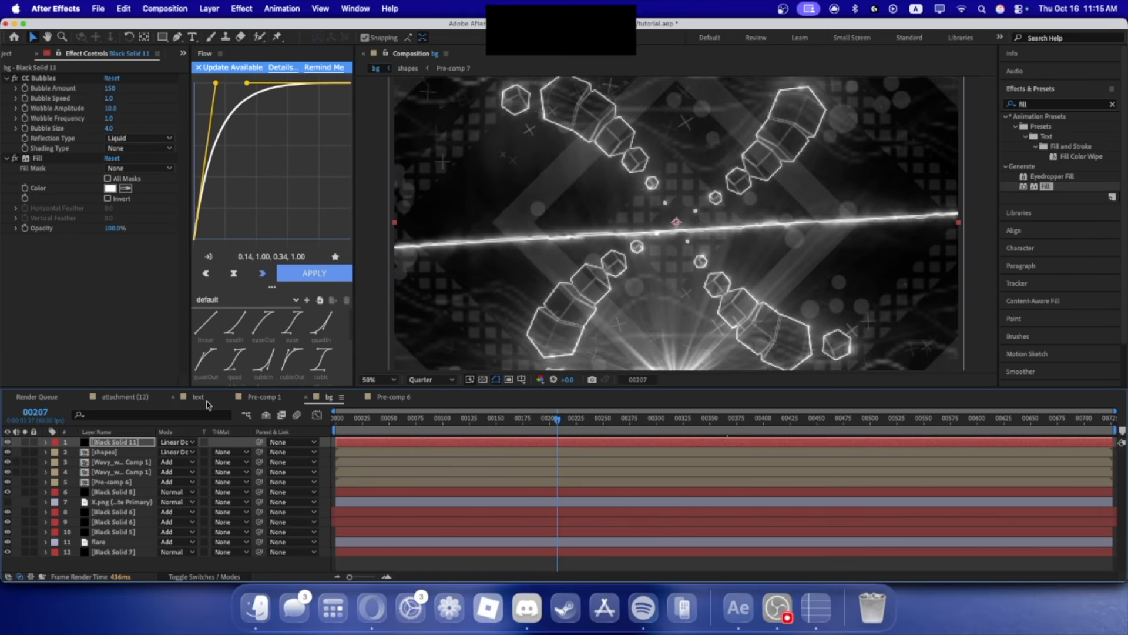
# - Check the faint bubbles in the bg composition up to frame 442 and save the project
pyautogui.moveTo(677, 419); pyautogui.dragTo(720, 424)
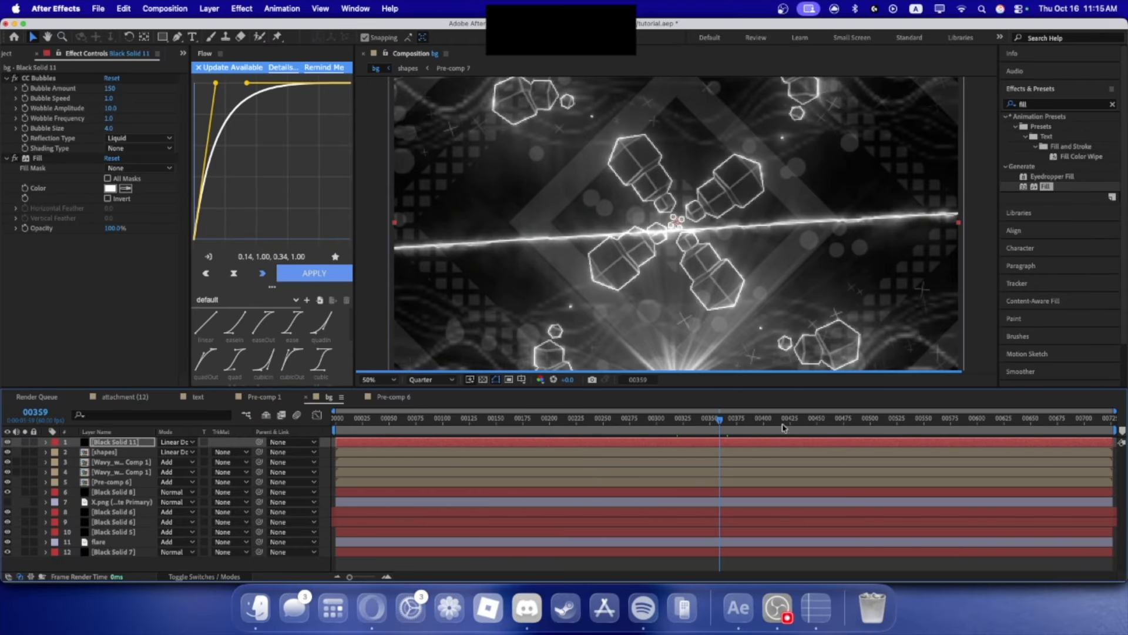
pyautogui.click(808, 424)
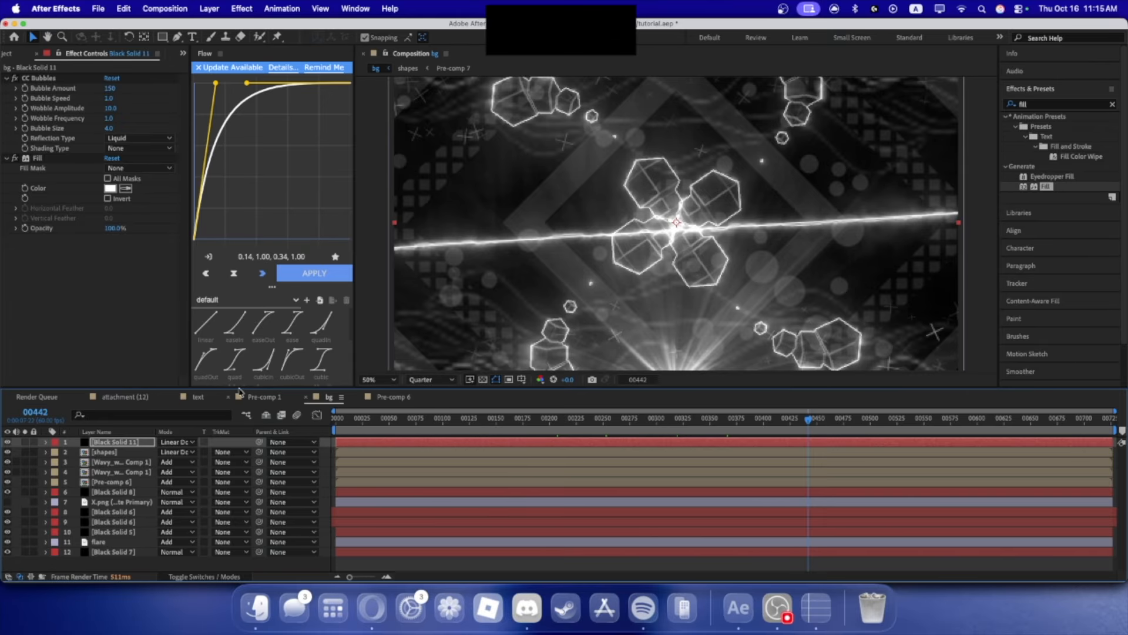
pyautogui.press('super+s')
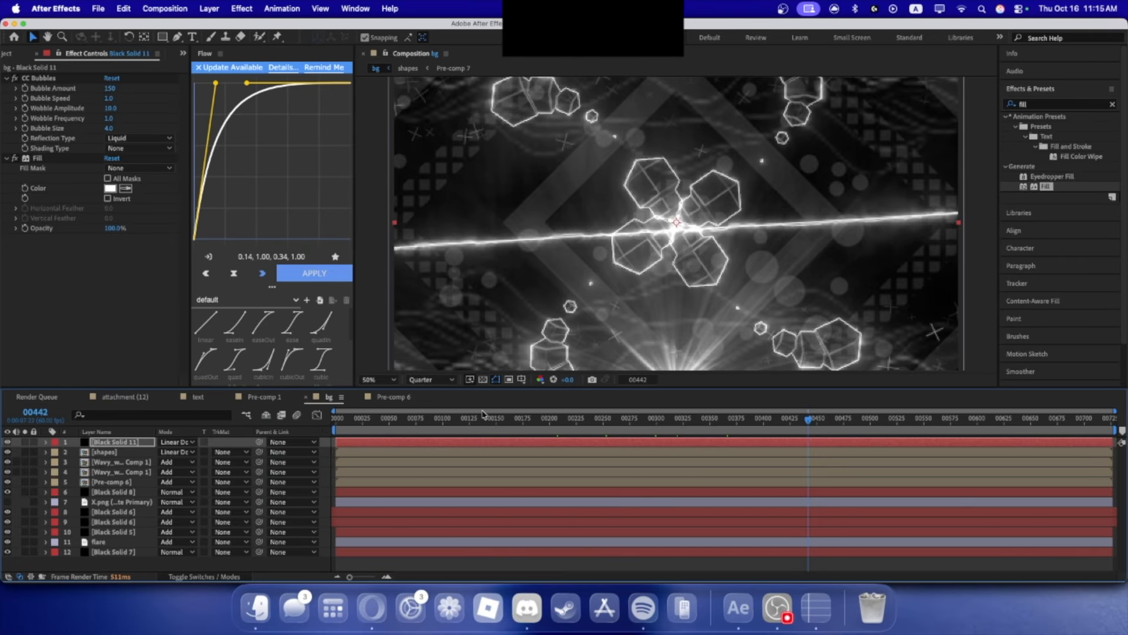
# - Review the bg composition at its first frame and at several points between frames 198 and 377
pyautogui.click(662, 415)
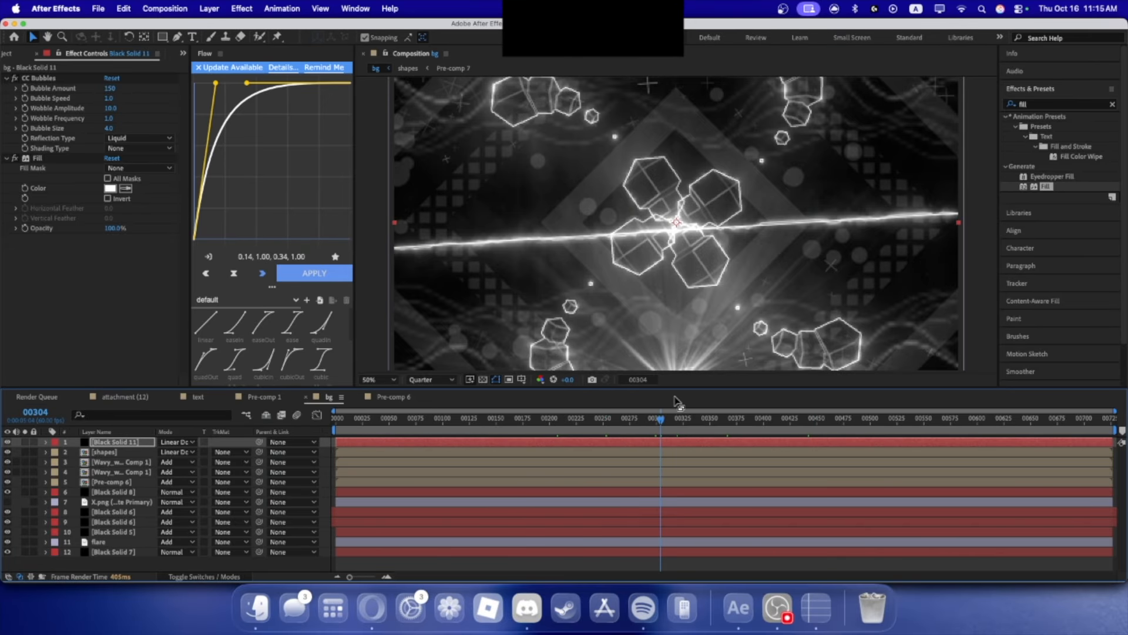
pyautogui.press('Home')
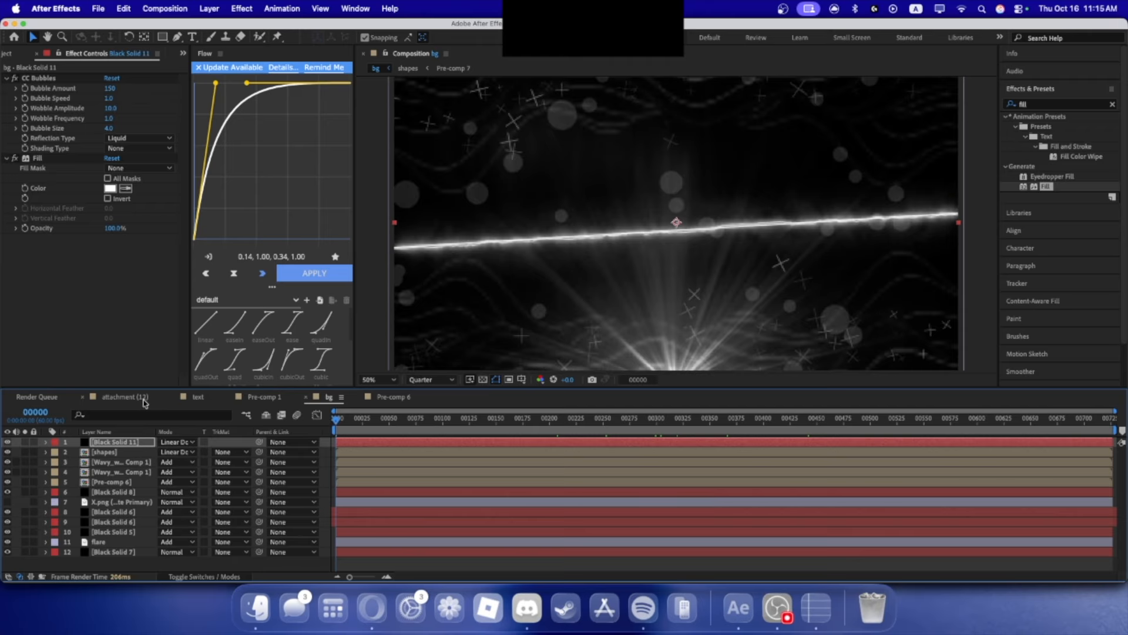
pyautogui.click(146, 402)
pyautogui.click(327, 397)
pyautogui.click(548, 418)
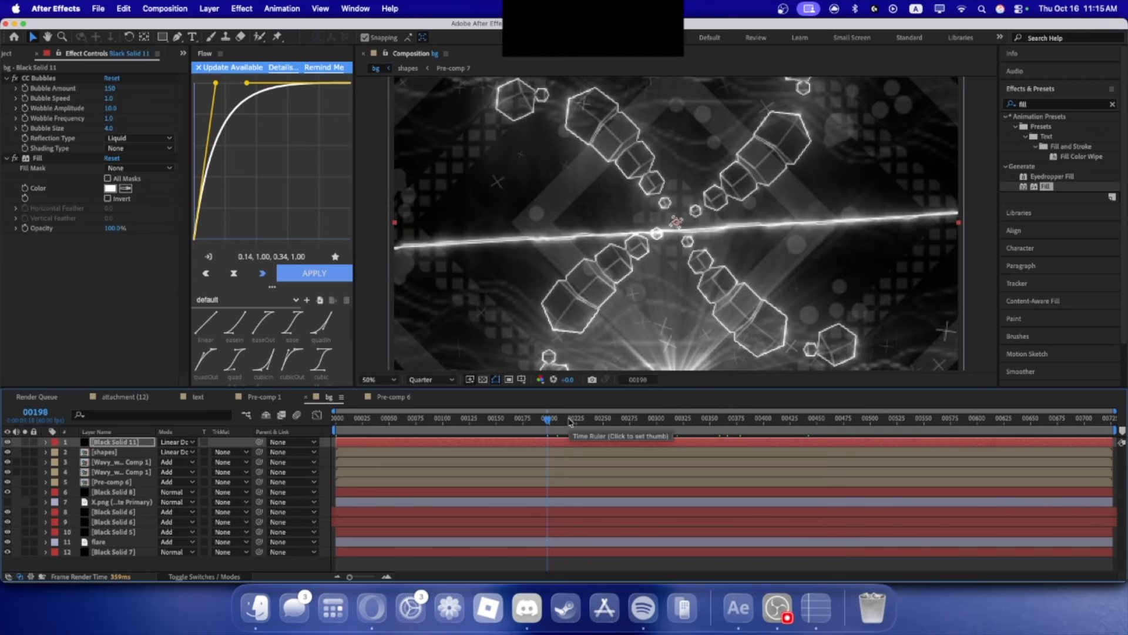
pyautogui.click(624, 433)
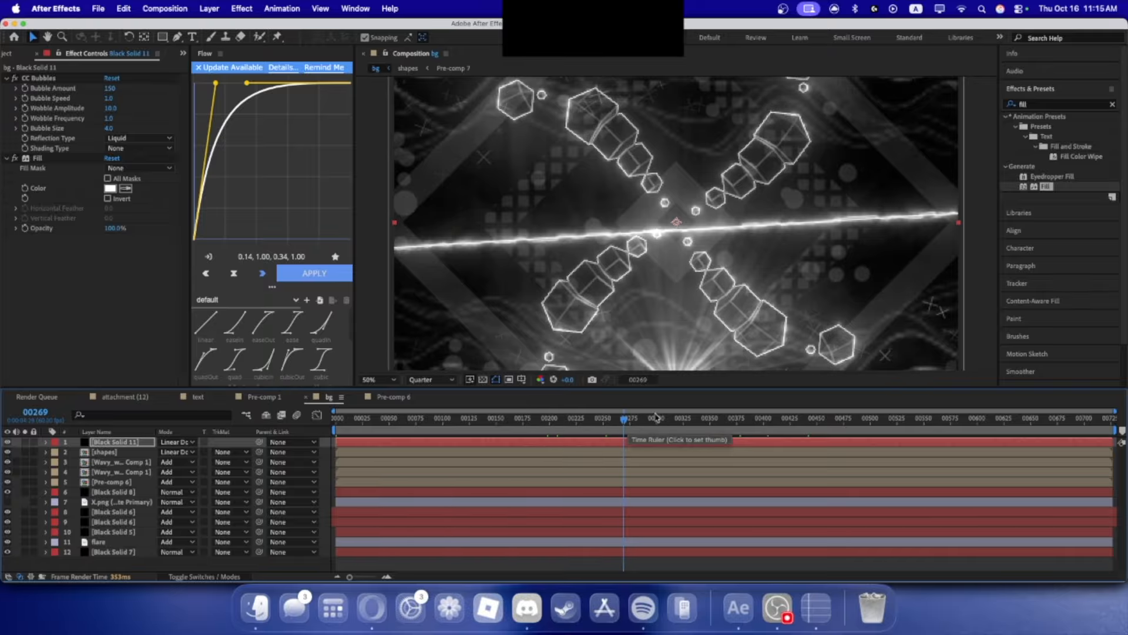
pyautogui.click(739, 419)
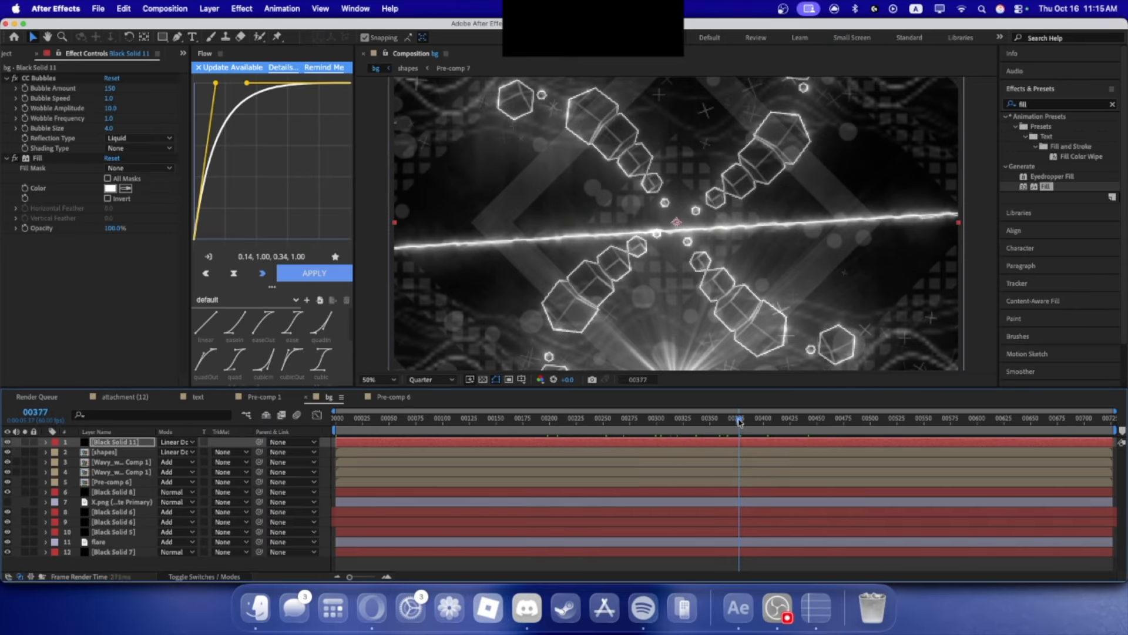
pyautogui.moveTo(739, 421); pyautogui.dragTo(554, 428)
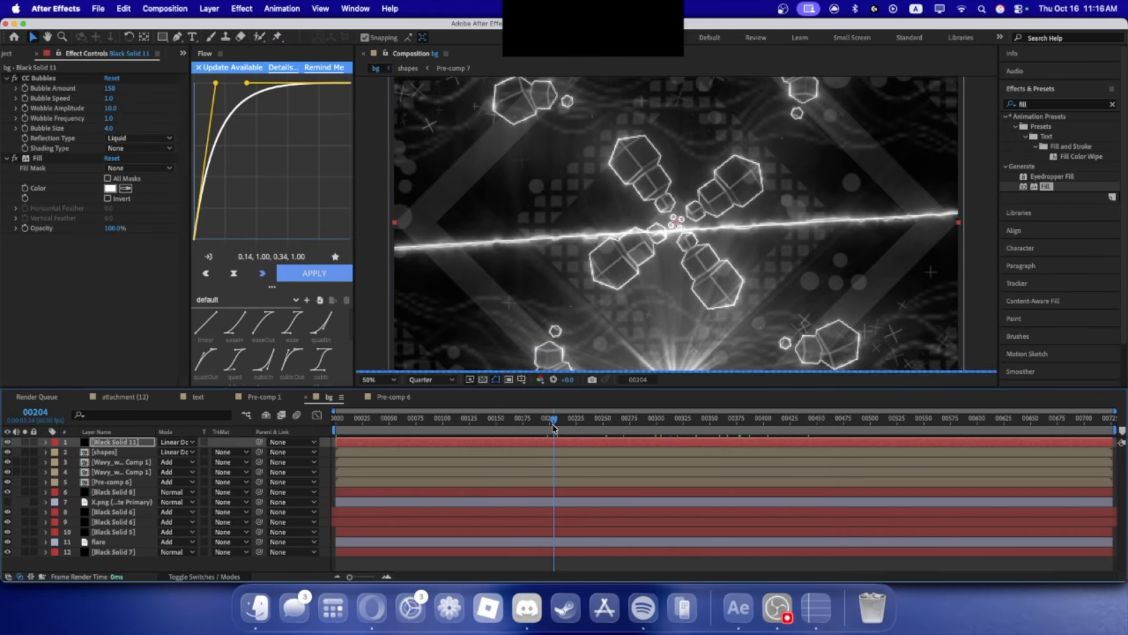
# - Encode tutorbg.mov to MP4 in HandBrake using the Creator 1080p60 web preset
pyautogui.click(98, 9)
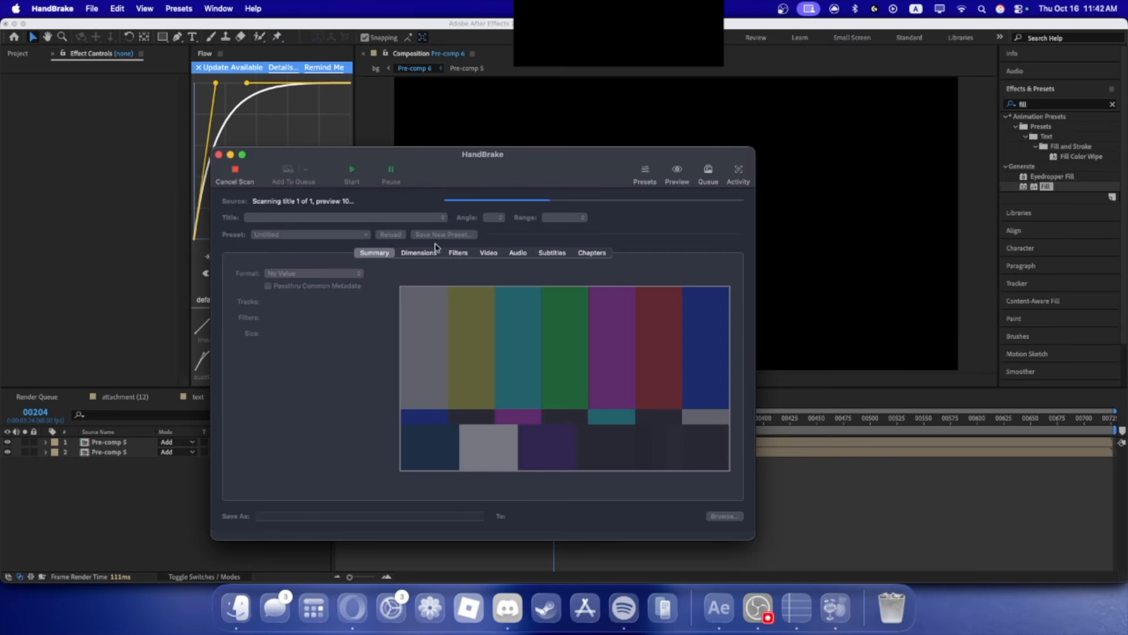
pyautogui.click(342, 236)
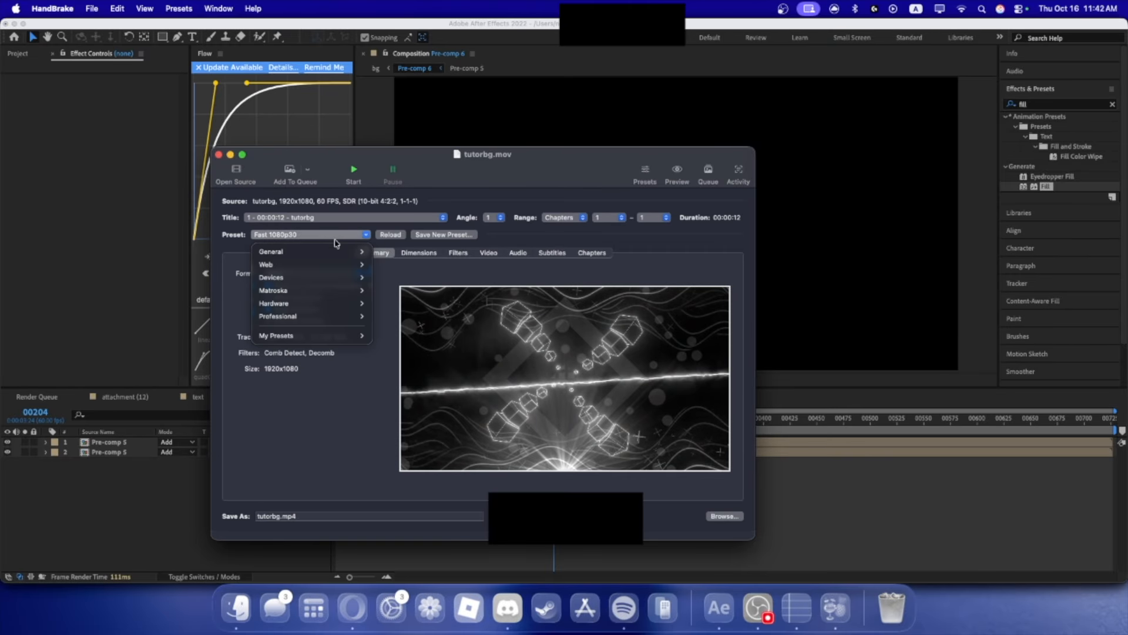
pyautogui.moveTo(333, 263)
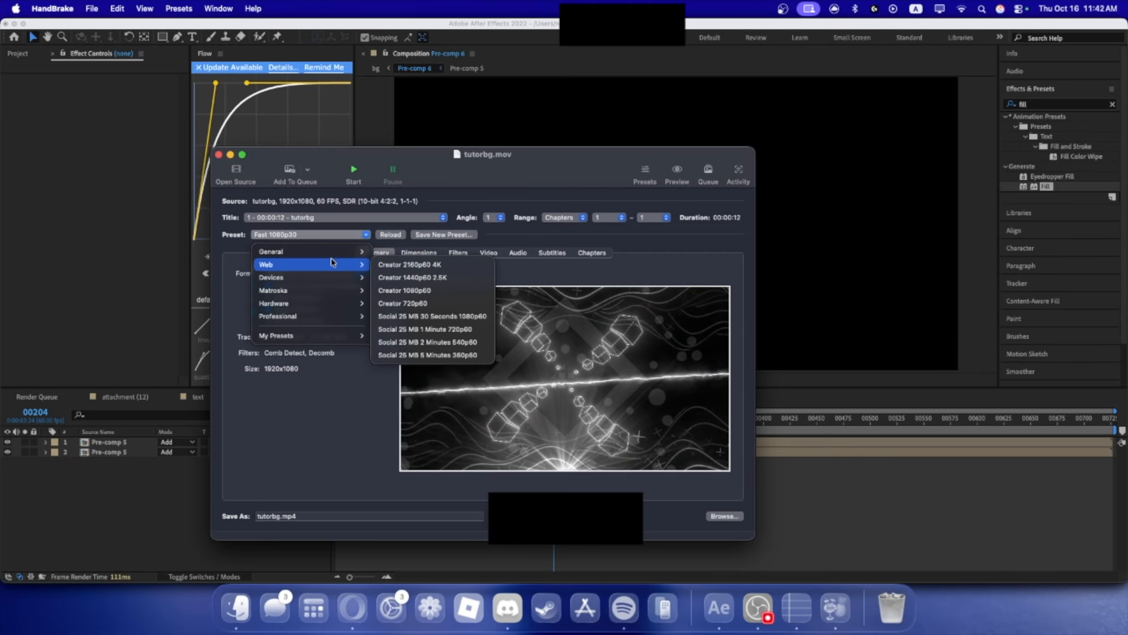
pyautogui.click(390, 289)
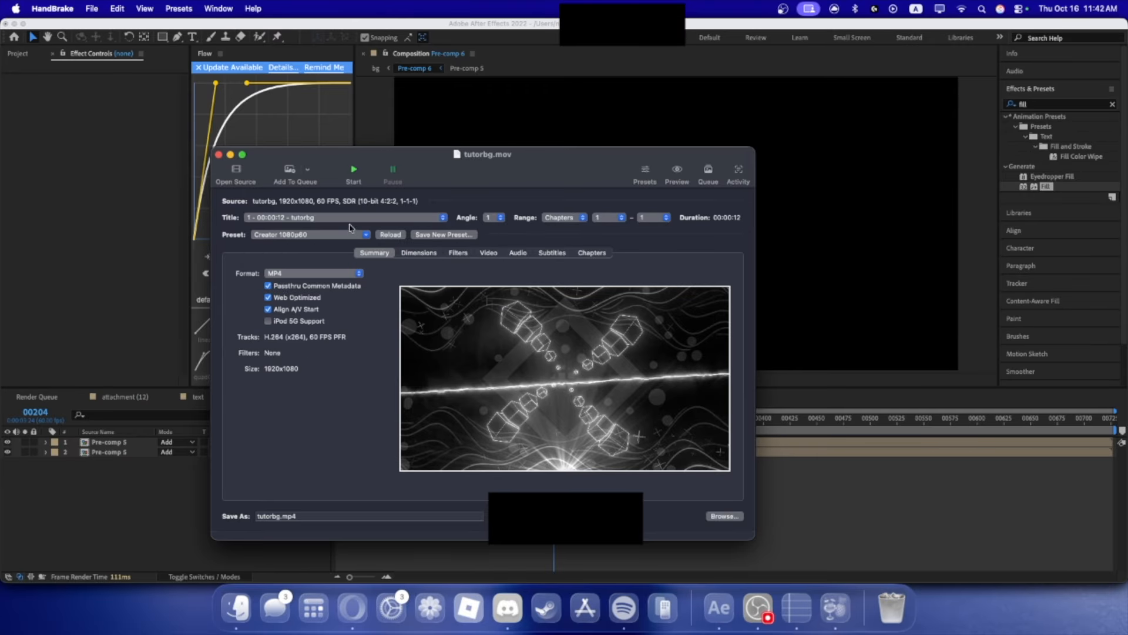
pyautogui.click(353, 172)
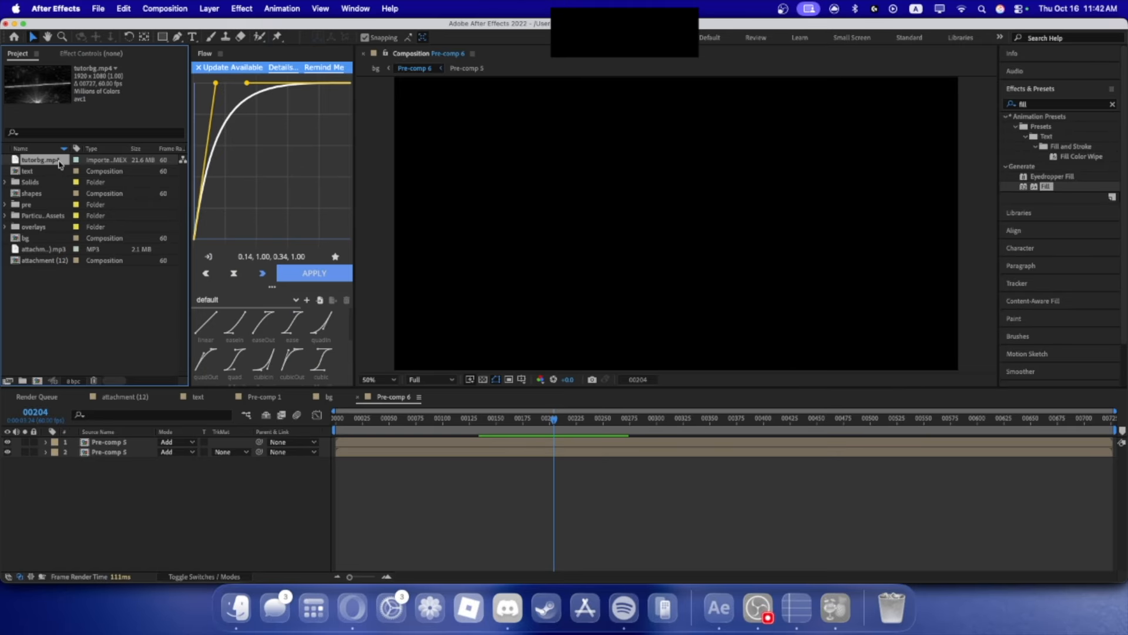
# - Create a new composition from the tutorbg.mp4 footage and play it back from frame 65
pyautogui.moveTo(37, 383); pyautogui.dragTo(37, 383)
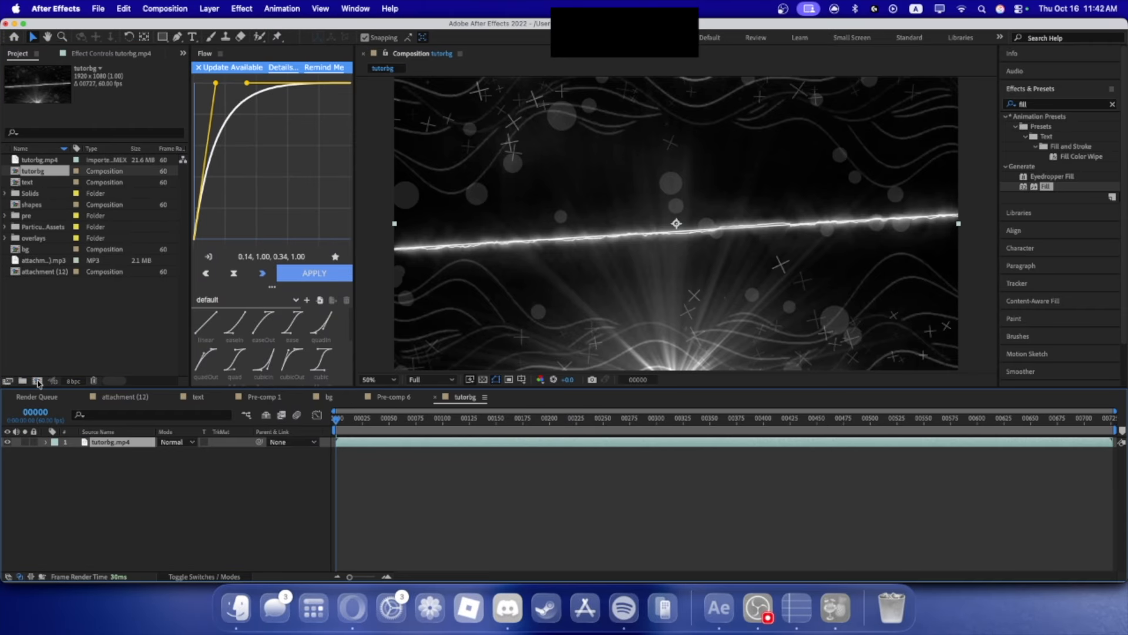
pyautogui.moveTo(30, 171); pyautogui.dragTo(34, 379)
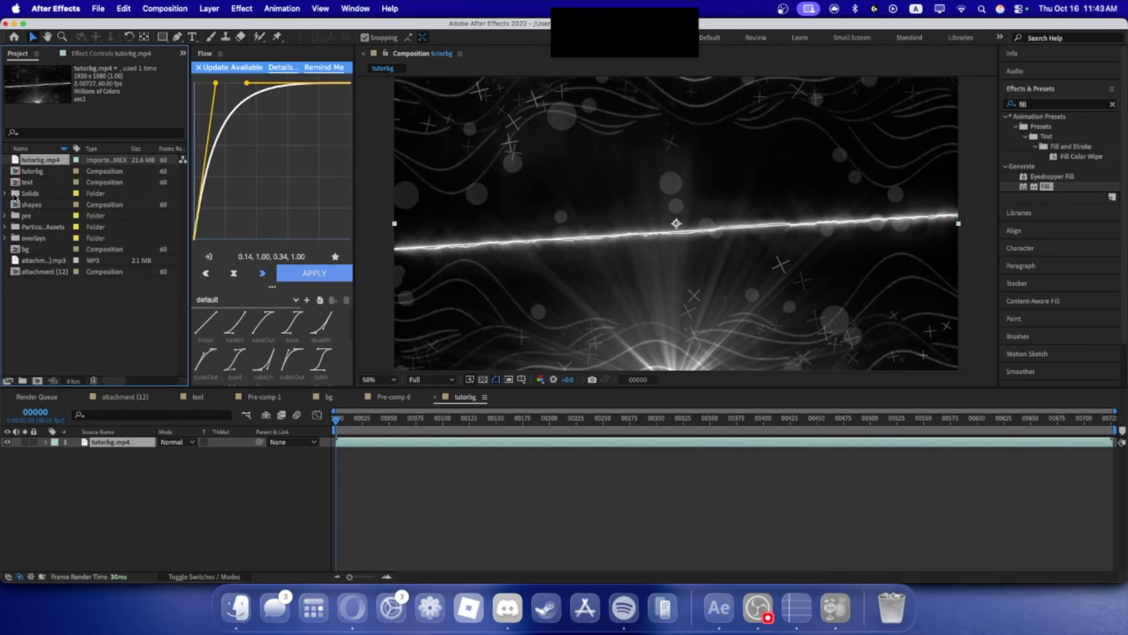
pyautogui.moveTo(943, 419); pyautogui.dragTo(406, 426)
pyautogui.press('space')
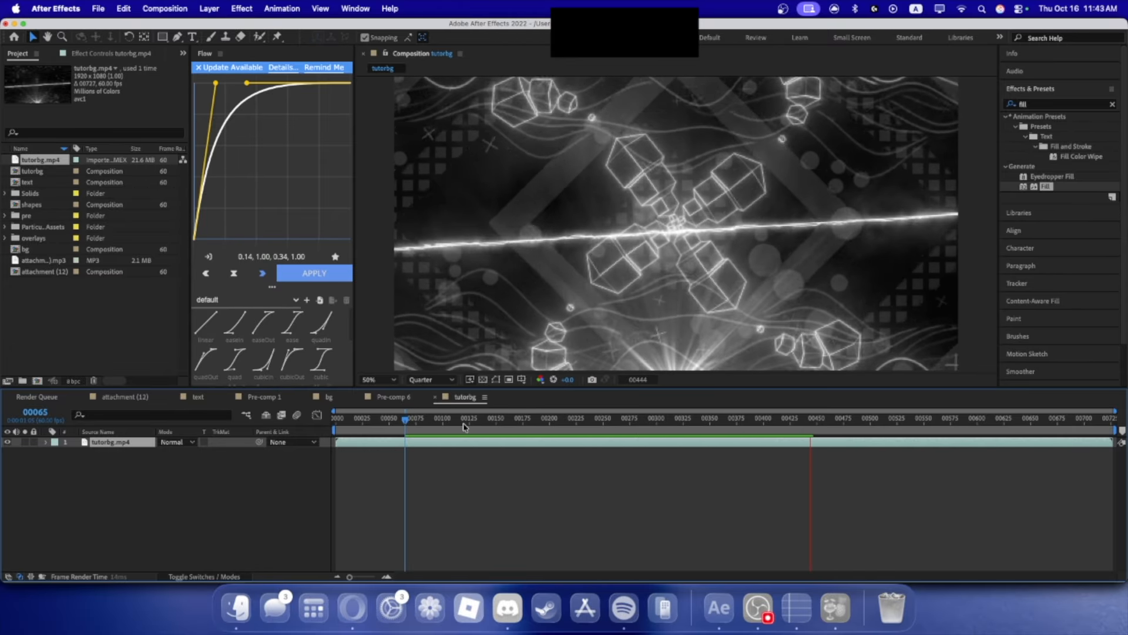
# - Set the preview resolution to Full and inspect frame 119 at 100% zoom, returning to 50%
pyautogui.click(464, 427)
pyautogui.click(432, 379)
pyautogui.click(421, 393)
pyautogui.press('/')
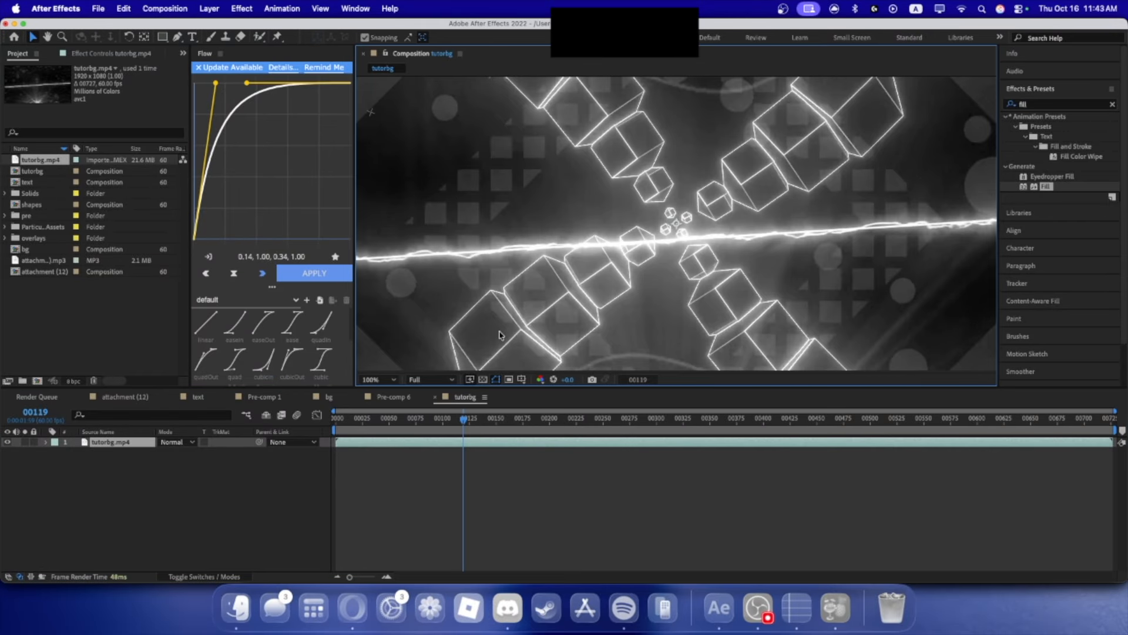
pyautogui.press('.')
pyautogui.press(',')
pyautogui.press(',')
# - Copy the text layer and its adjustment layers from attachment (12) into the tutorbg composition, keeping tutorbg.mp4 beneath them
pyautogui.moveTo(27, 183); pyautogui.dragTo(124, 440)
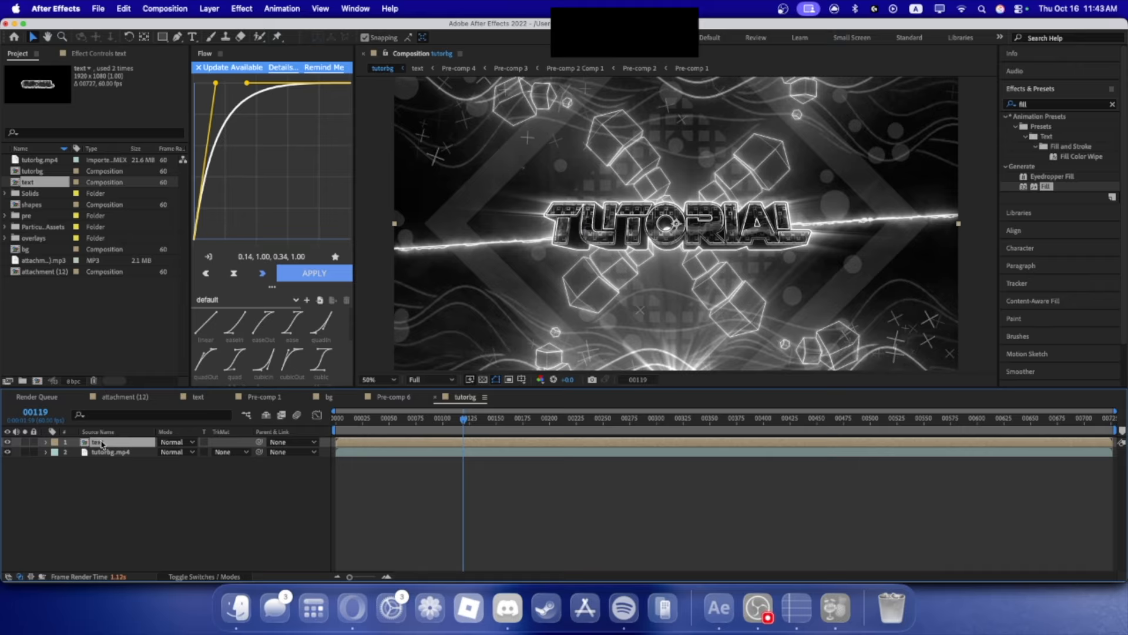
pyautogui.press('Delete')
pyautogui.click(133, 398)
pyautogui.click(126, 523)
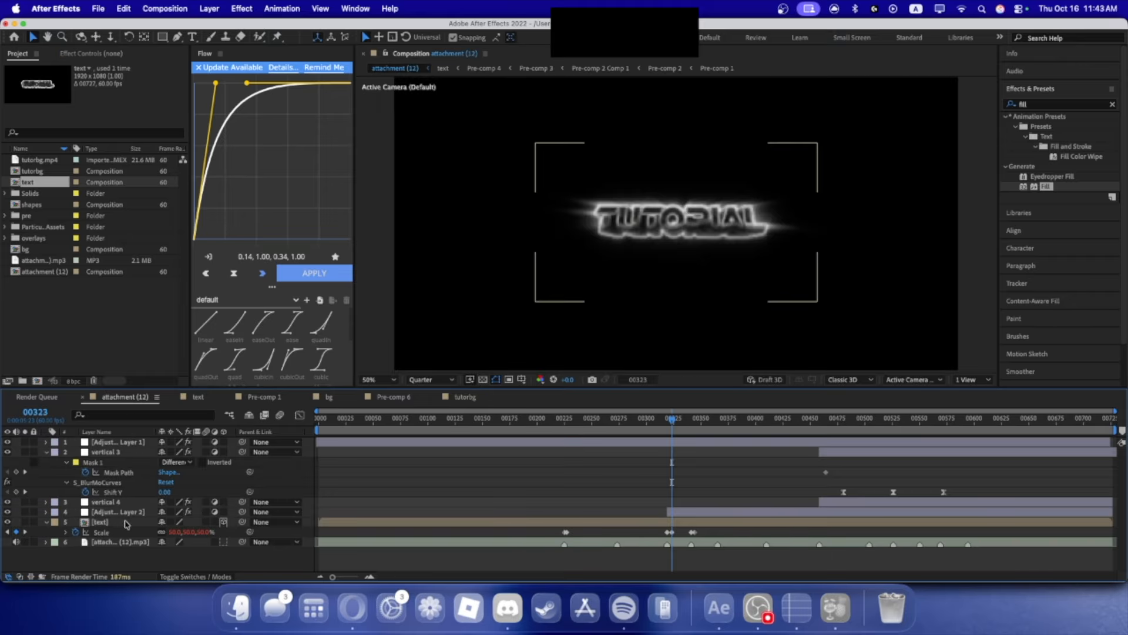
pyautogui.click(126, 524)
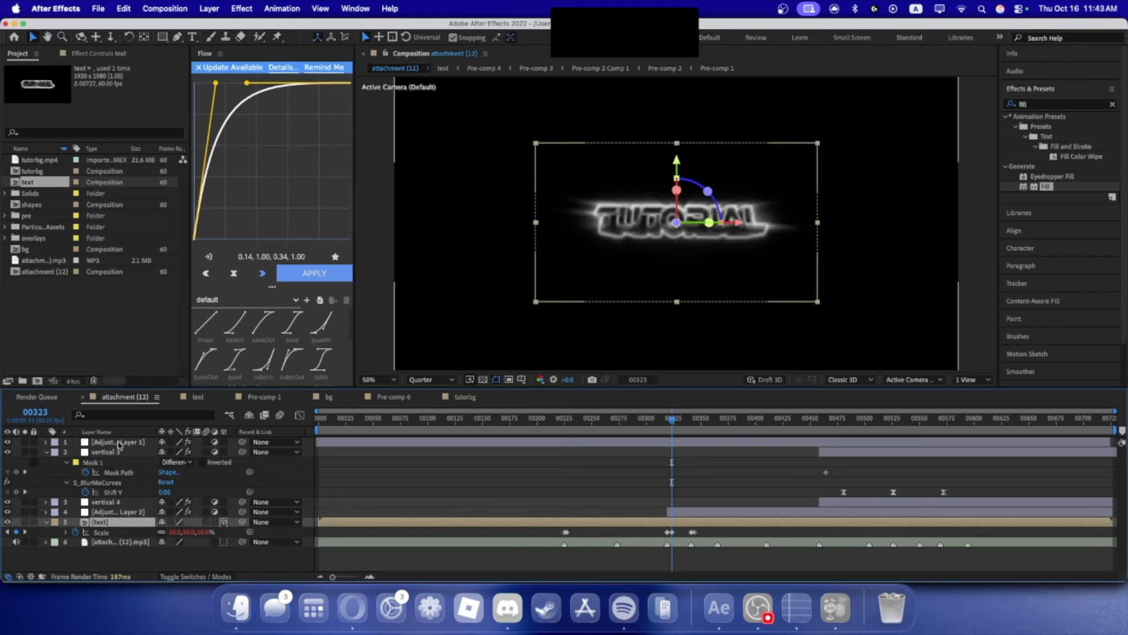
pyautogui.keyDown('shift'); pyautogui.click(120, 443); pyautogui.keyUp('shift')
pyautogui.click(53, 454)
pyautogui.click(47, 454)
pyautogui.click(47, 453)
pyautogui.click(465, 397)
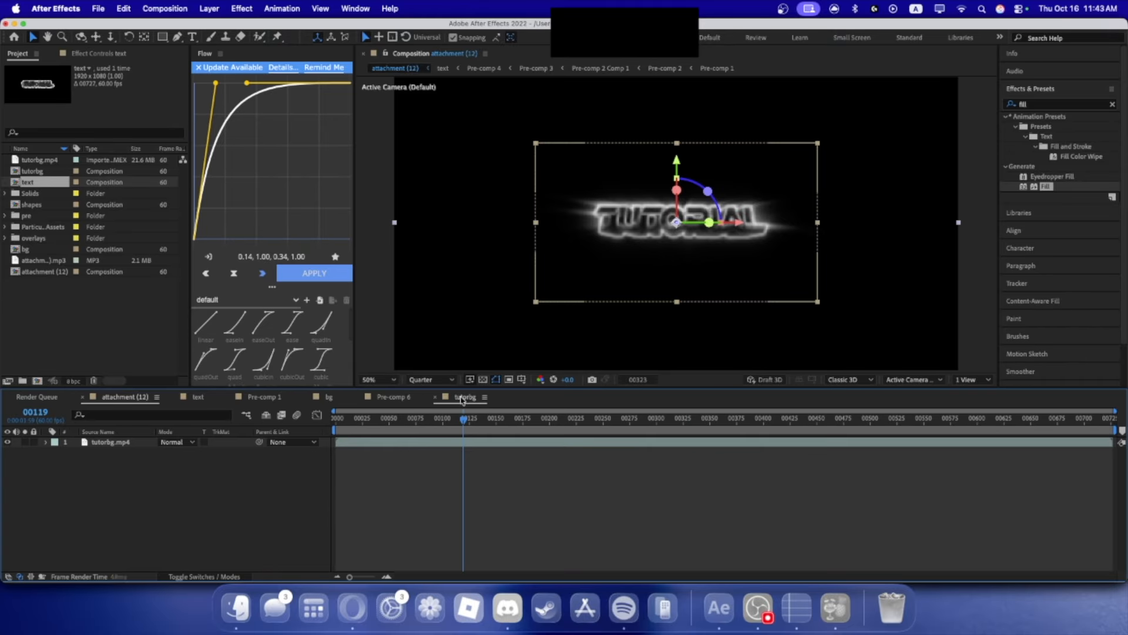
pyautogui.moveTo(112, 445); pyautogui.dragTo(121, 497)
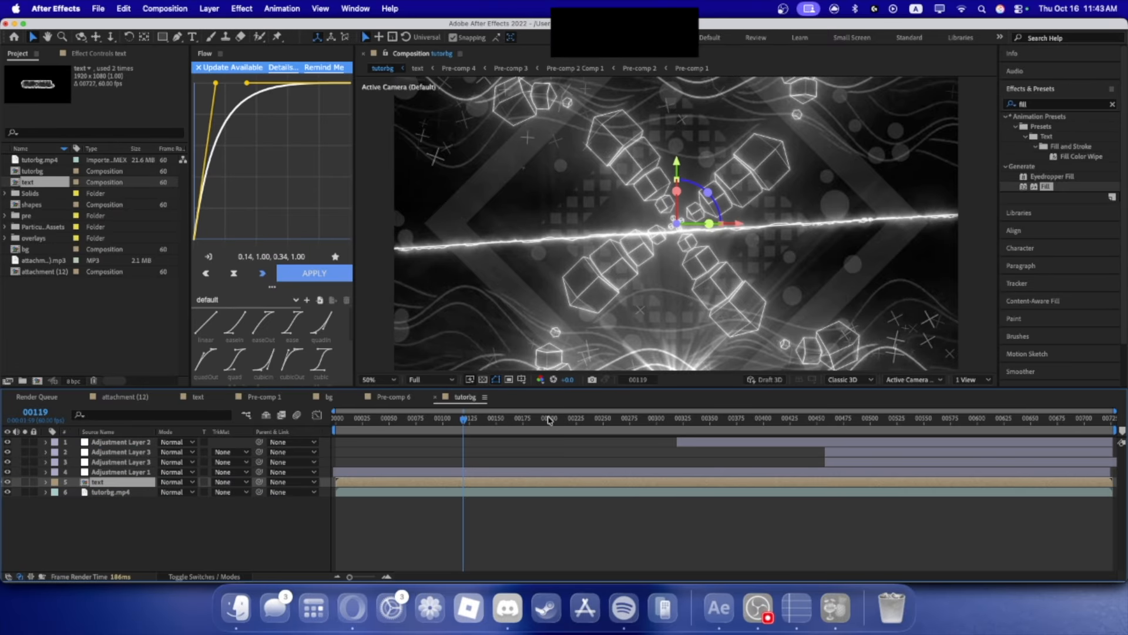
# - Move Adjustment Layer 1 to the top of the tutorbg layer stack
pyautogui.click(678, 423)
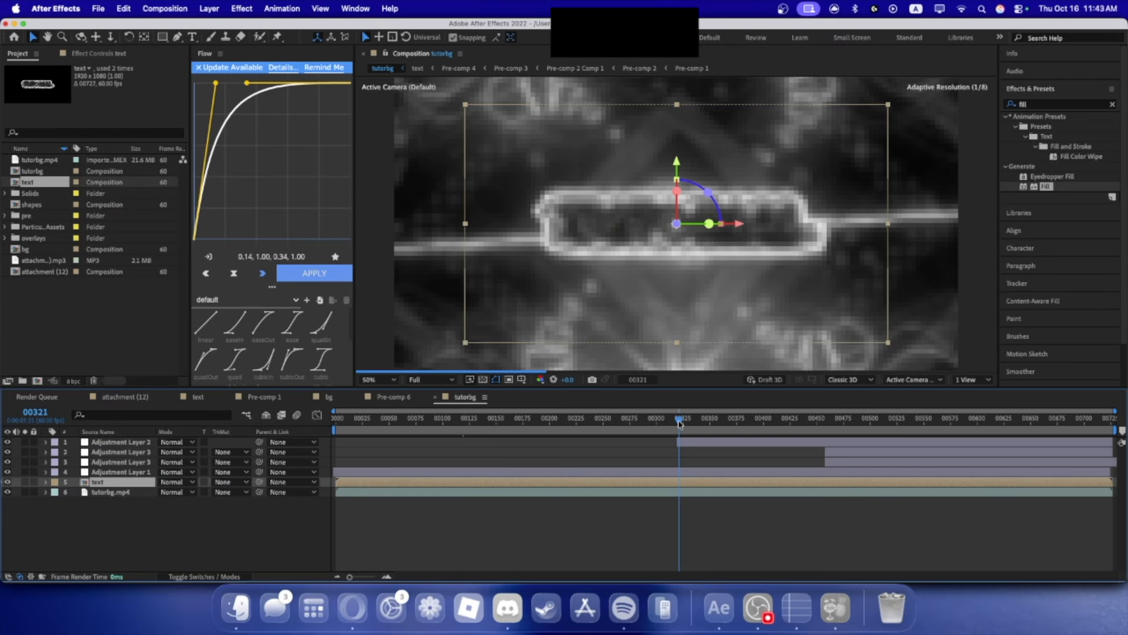
pyautogui.click(125, 472)
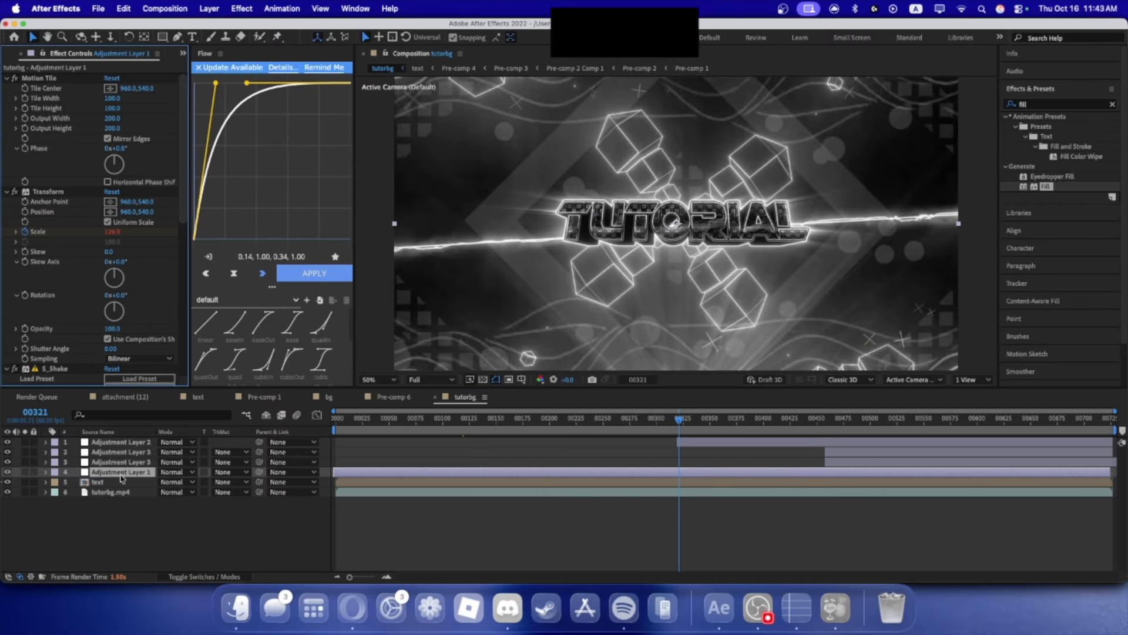
pyautogui.moveTo(125, 472); pyautogui.dragTo(128, 440)
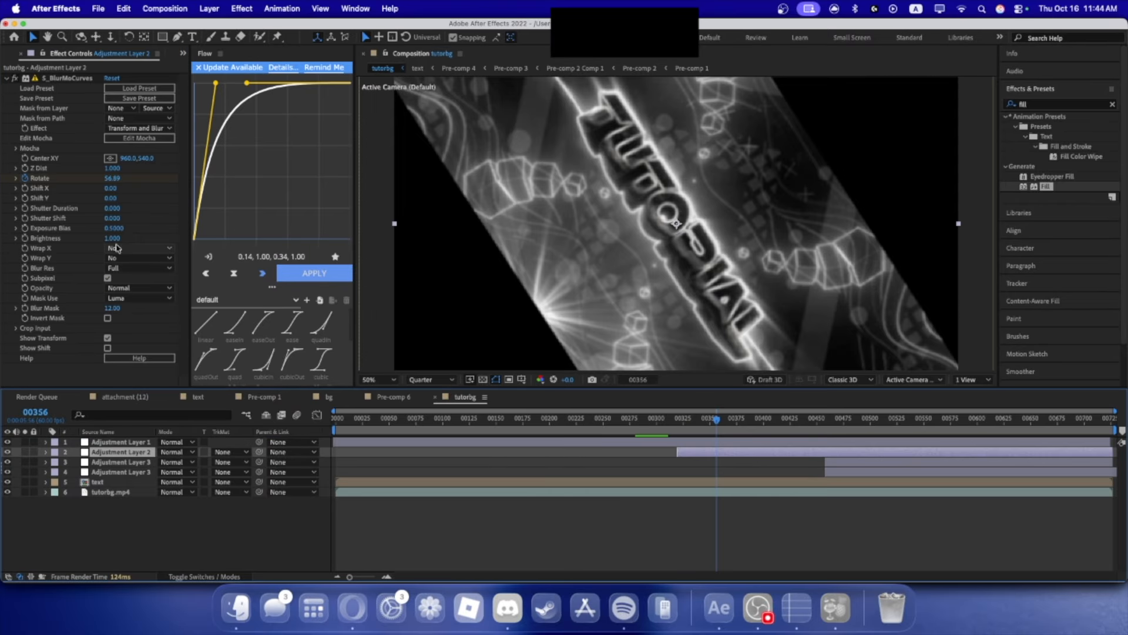
# - Set Wrap X and Wrap Y to Reflect in Adjustment Layer 2's S_BlurMoCurves effect and check frame 368
pyautogui.click(117, 248)
pyautogui.click(126, 297)
pyautogui.click(127, 258)
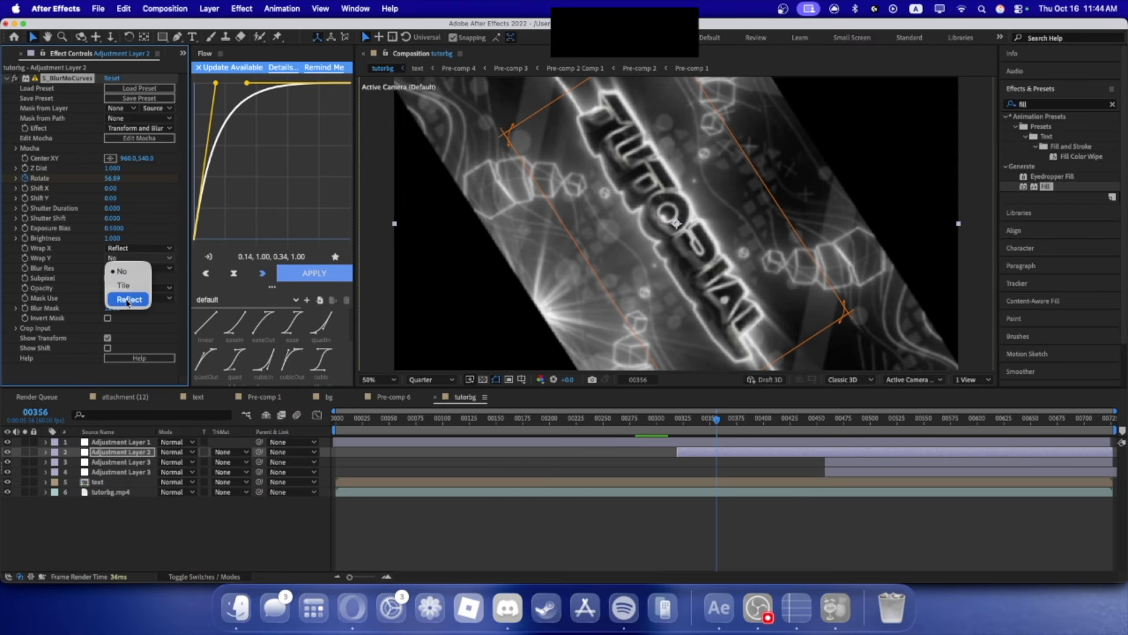
pyautogui.click(127, 300)
pyautogui.click(731, 430)
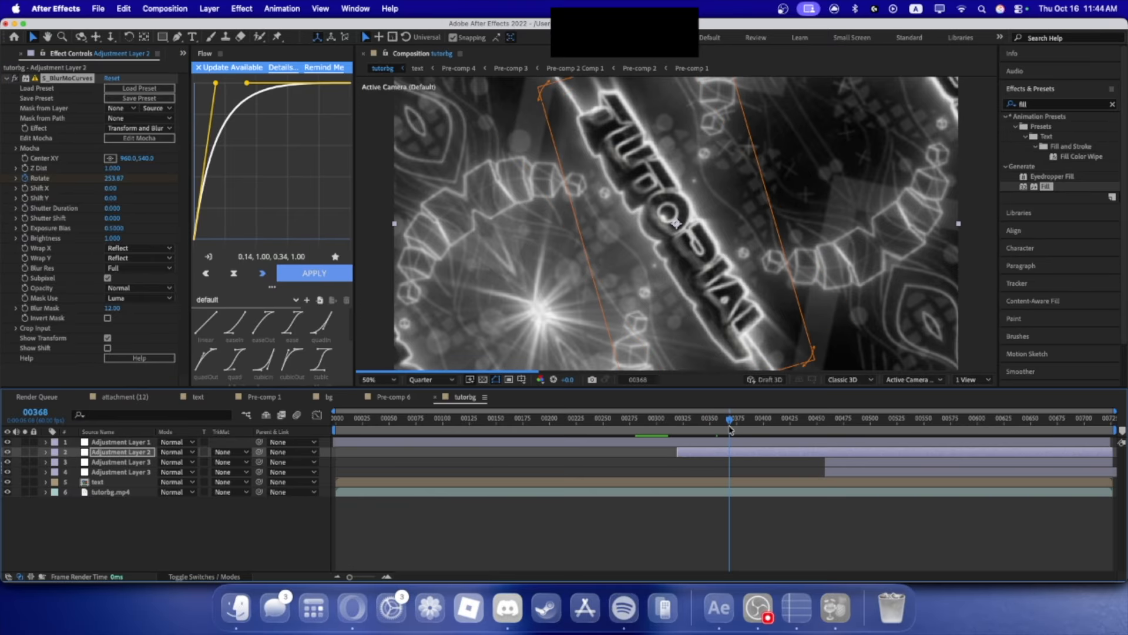
# - Copy attachment (12).mp3 from the attachment (12) composition to the bottom of tutorbg's layer stack and preview the animation with audio
pyautogui.click(394, 397)
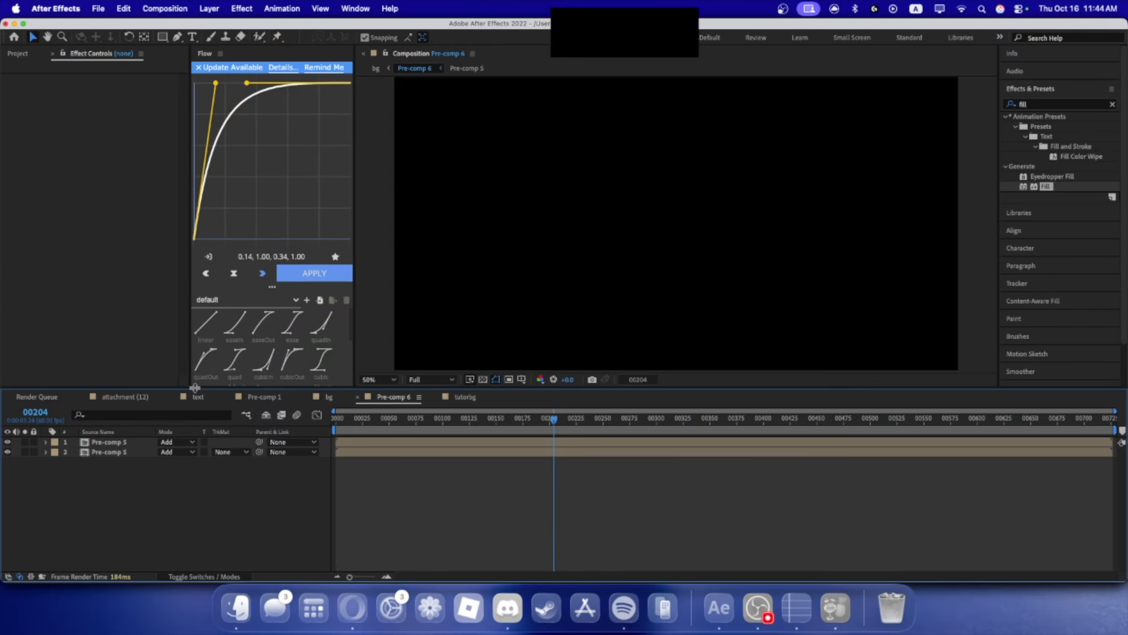
pyautogui.click(125, 398)
pyautogui.click(142, 496)
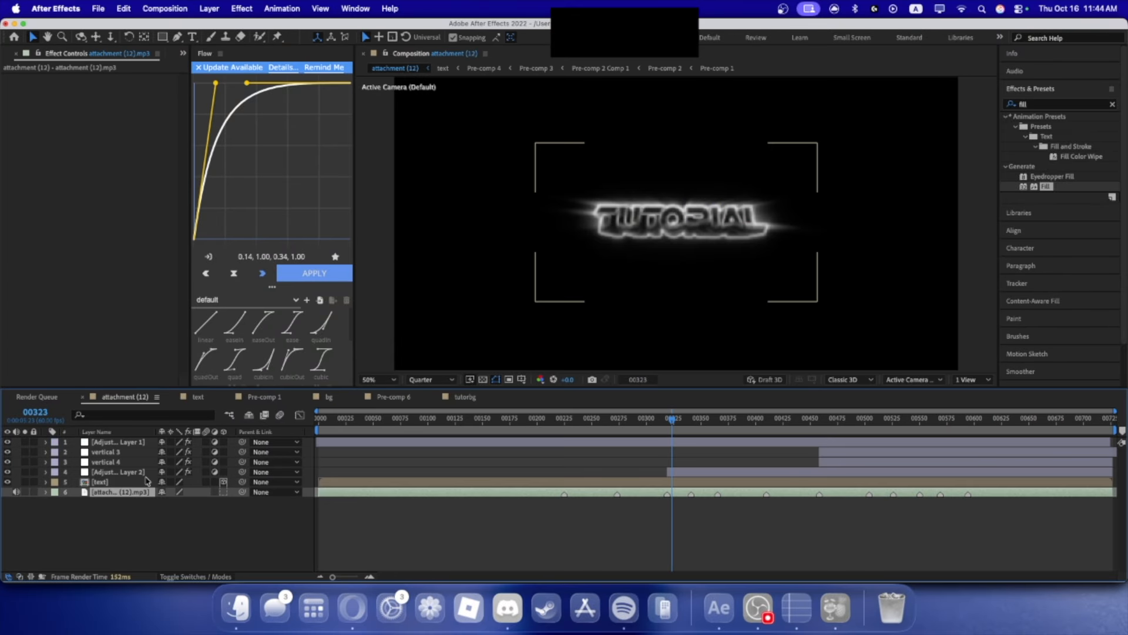
pyautogui.click(469, 400)
pyautogui.press('super+v')
pyautogui.moveTo(142, 453); pyautogui.dragTo(150, 511)
pyautogui.moveTo(573, 420); pyautogui.dragTo(566, 420)
pyautogui.press('space')
pyautogui.click(671, 421)
pyautogui.moveTo(690, 426); pyautogui.dragTo(647, 406)
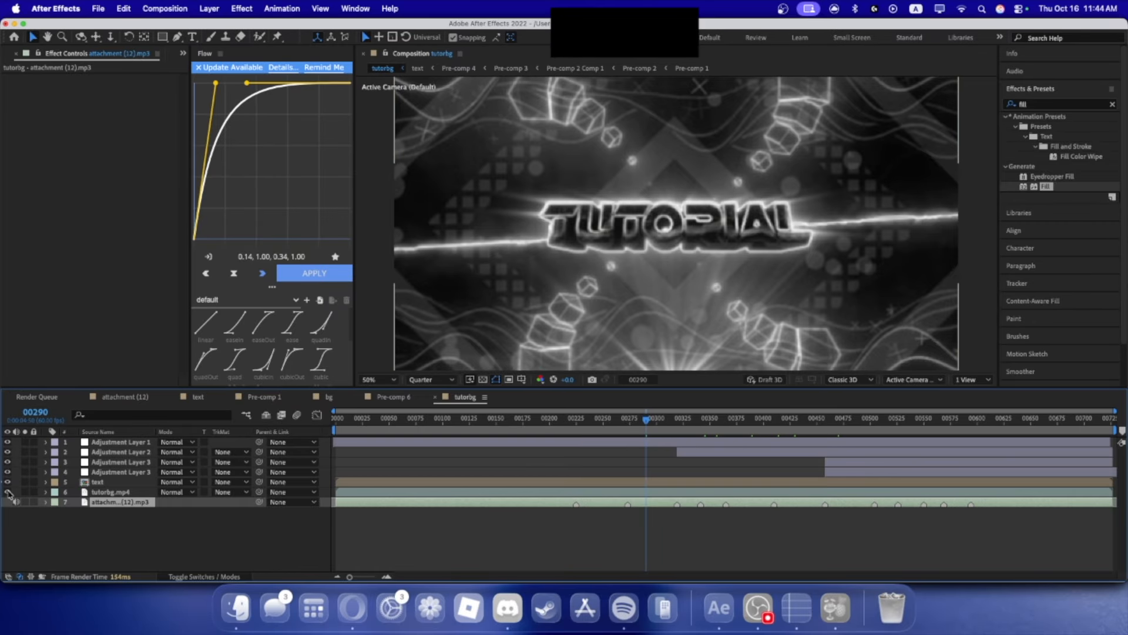
# - Hide the existing visual layers in tutorbg and add a white FISHEYE text in Super Sliced at 195 px
pyautogui.moveTo(6, 492); pyautogui.dragTo(8, 482)
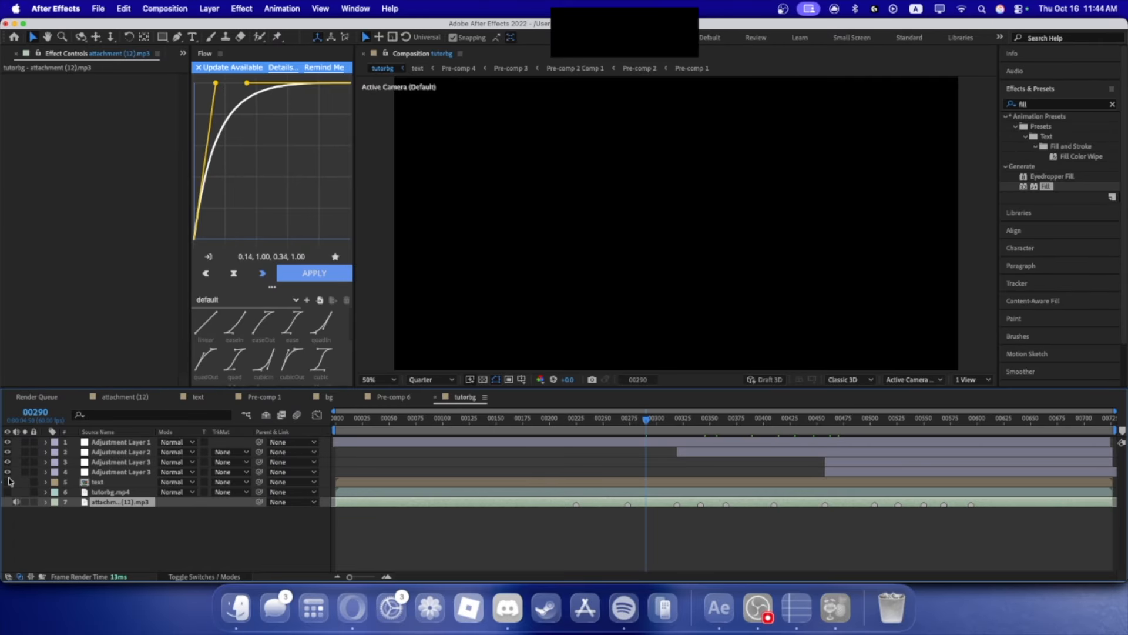
pyautogui.click(191, 36)
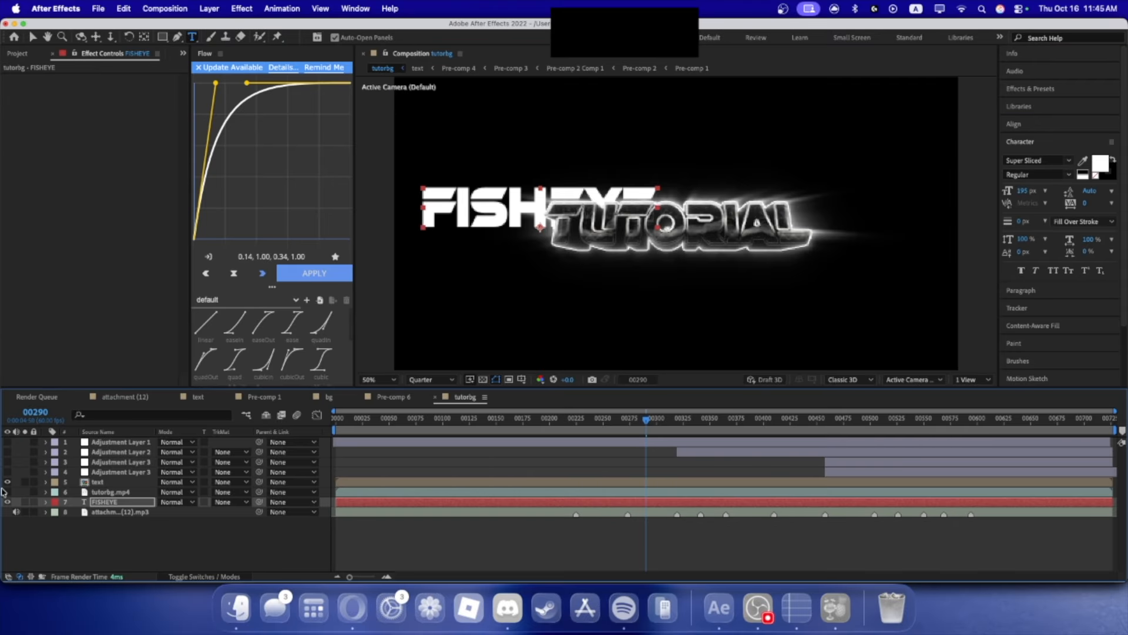
pyautogui.click(6, 482)
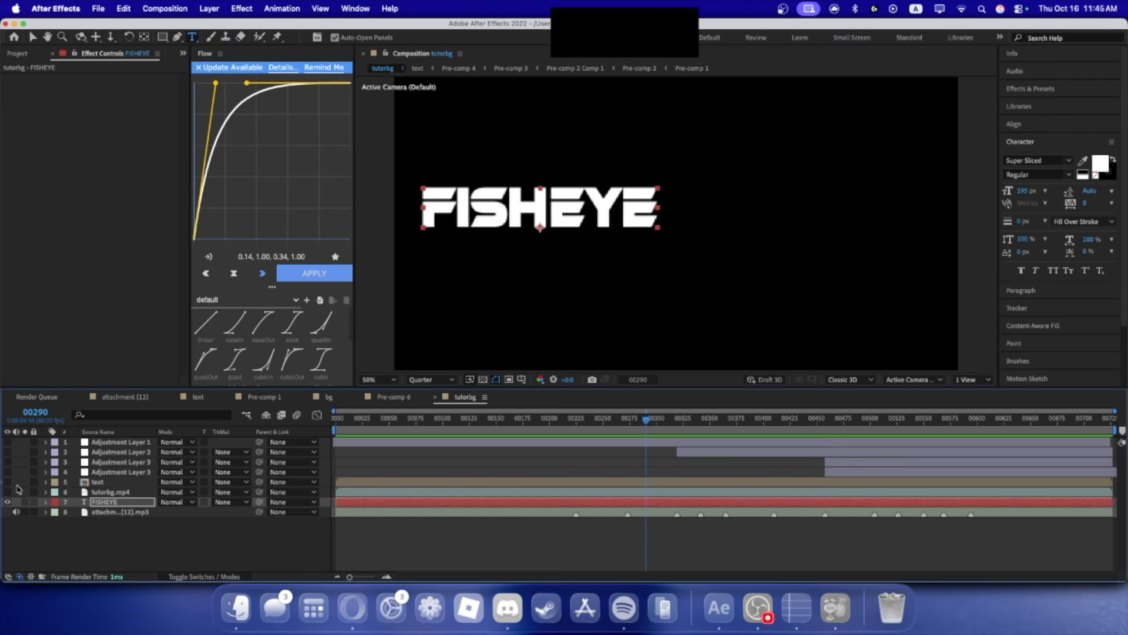
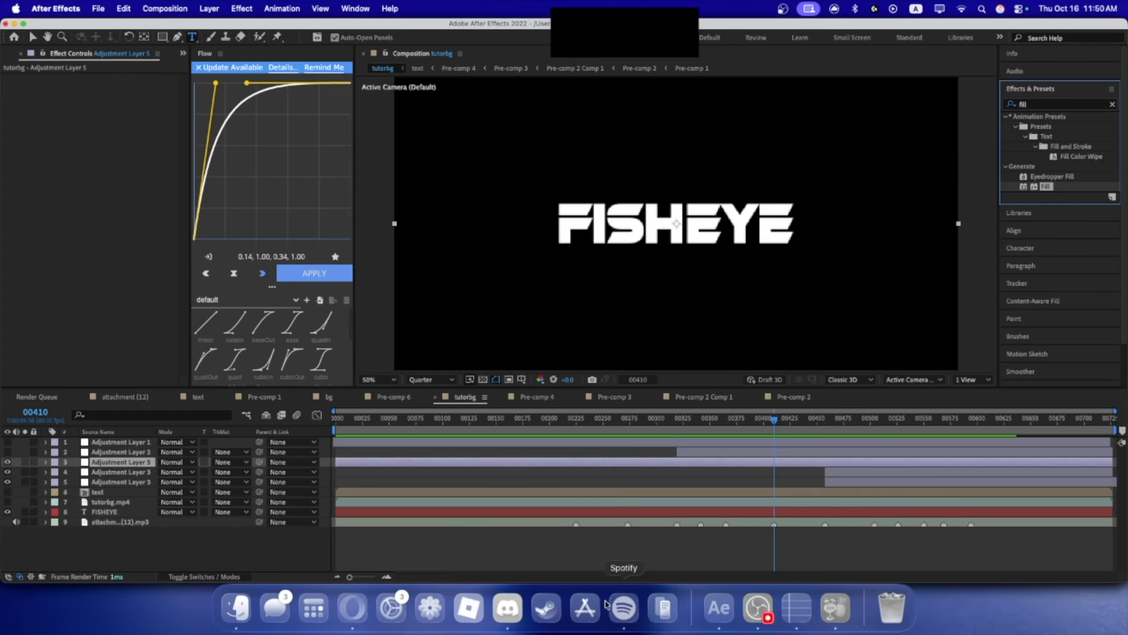
# - Search the effects for blur and apply S_BlurMoCurves to Adjustment Layer 5
pyautogui.click(1046, 104)
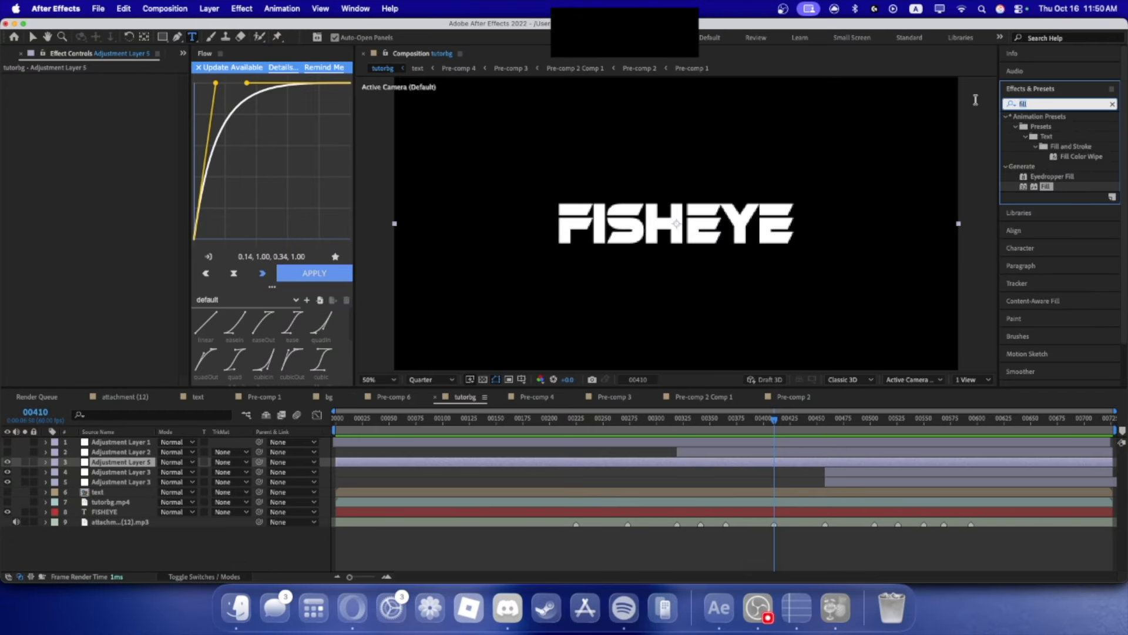
pyautogui.write('blur')
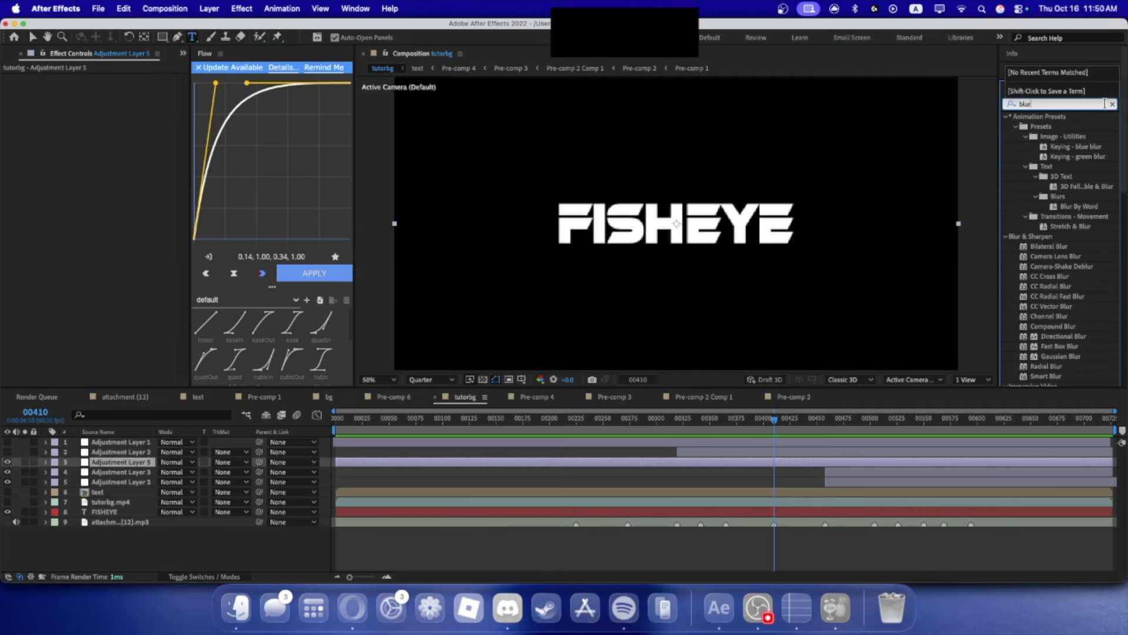
pyautogui.scroll(-10, 1058, 177)
pyautogui.click(1064, 103)
pyautogui.moveTo(1063, 105); pyautogui.dragTo(125, 462)
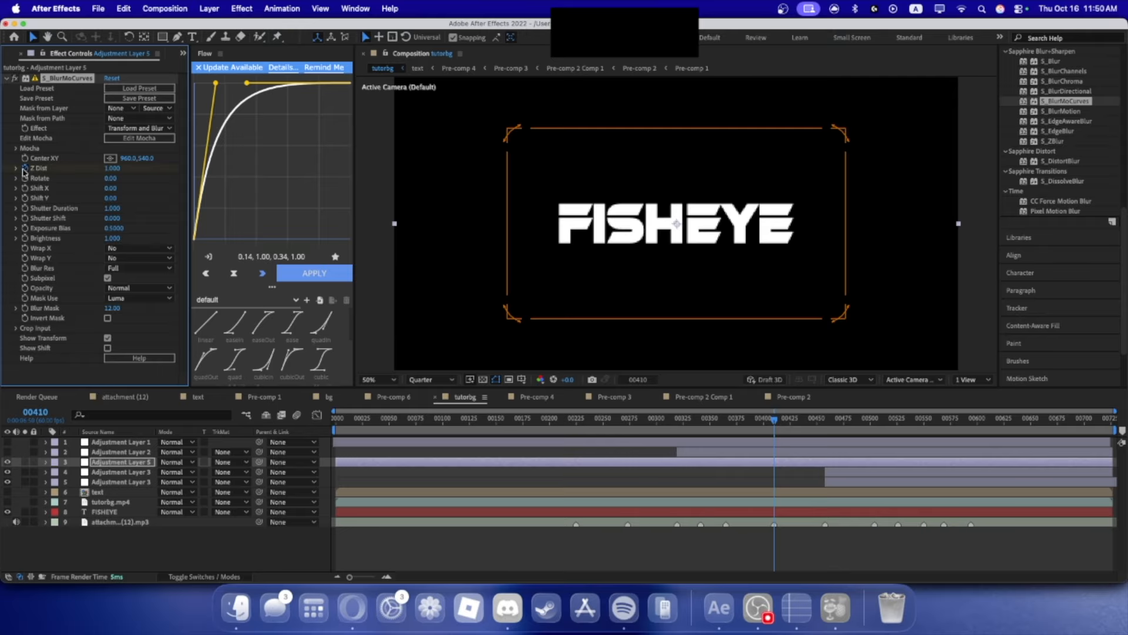
# - Keyframe S_BlurMoCurves Z Dist on Adjustment Layer 5 at 1 on frame 410, 0 on frame 458 and 1 on frame 504
pyautogui.press('k')
pyautogui.moveTo(109, 167); pyautogui.dragTo(93, 169)
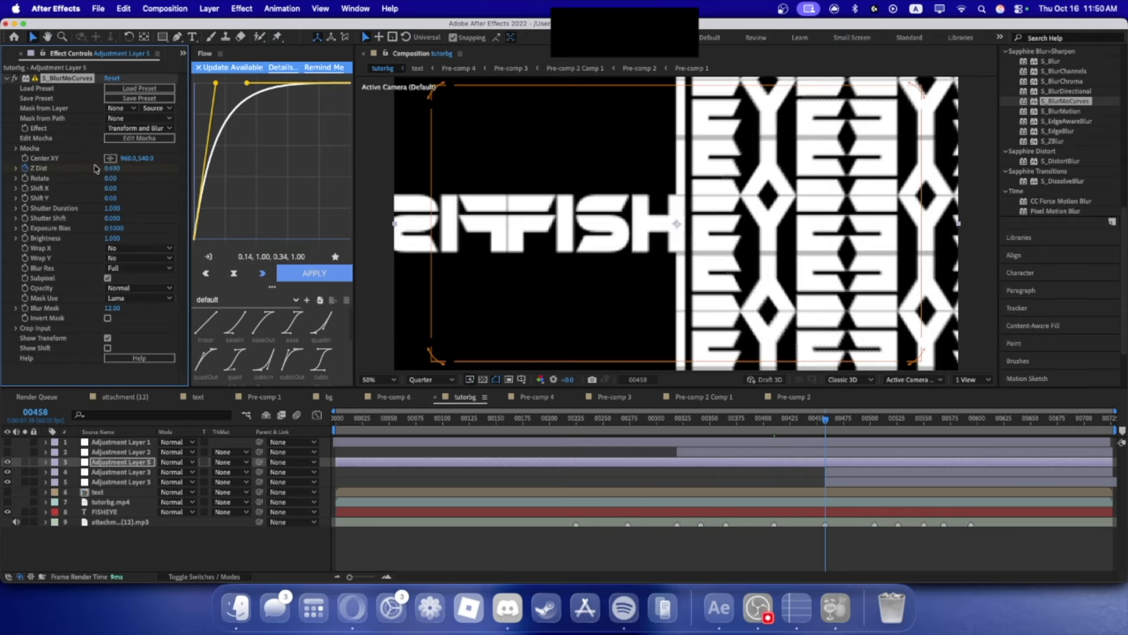
pyautogui.press('Return')
pyautogui.write('k')
pyautogui.write('1')
pyautogui.press('Return')
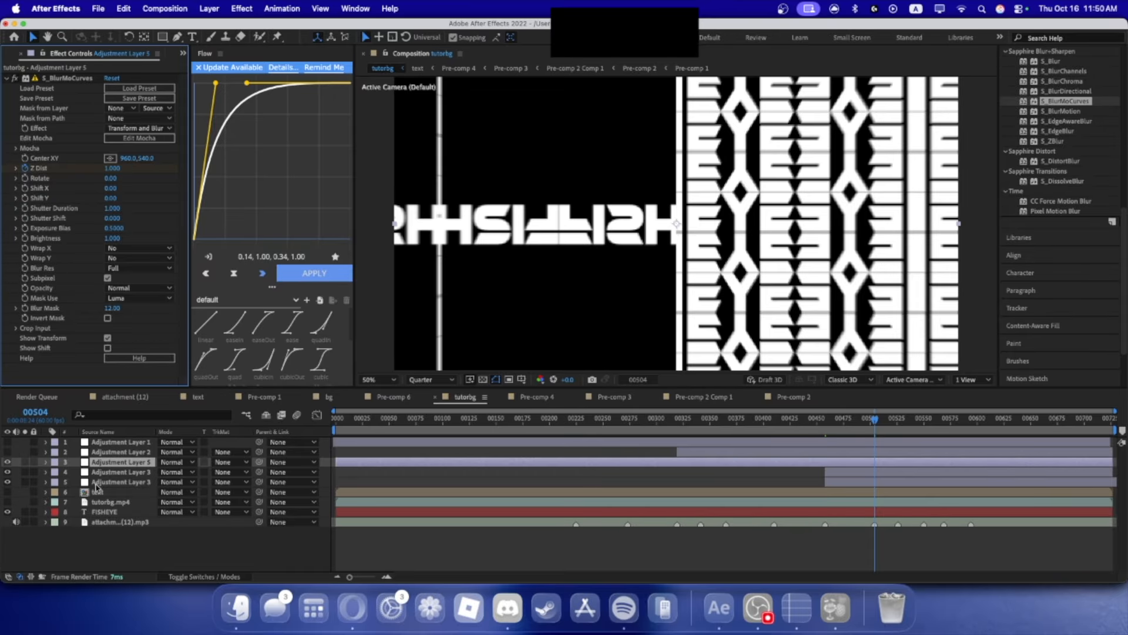
# - Ease the Z Dist curve between frames 458 and 504 with Flow's expoOut preset (0.14, 1.00, 0.34, 1.00)
pyautogui.press('u')
pyautogui.moveTo(948, 473); pyautogui.dragTo(751, 497)
pyautogui.click(825, 482)
pyautogui.scroll(-2, 243, 360)
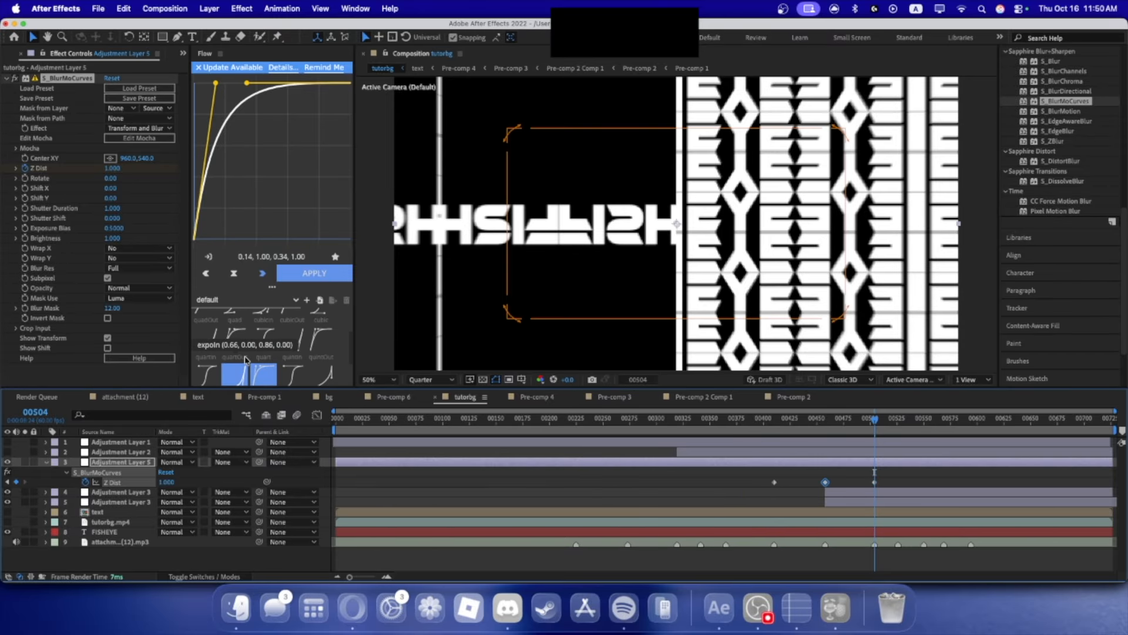
pyautogui.click(240, 369)
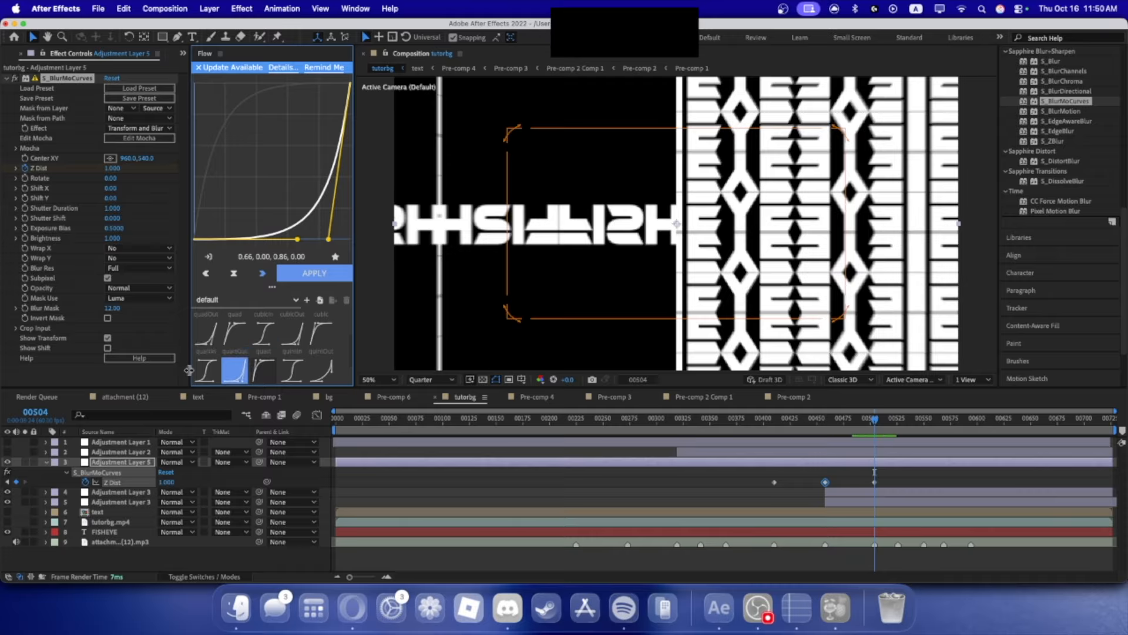
pyautogui.click(319, 415)
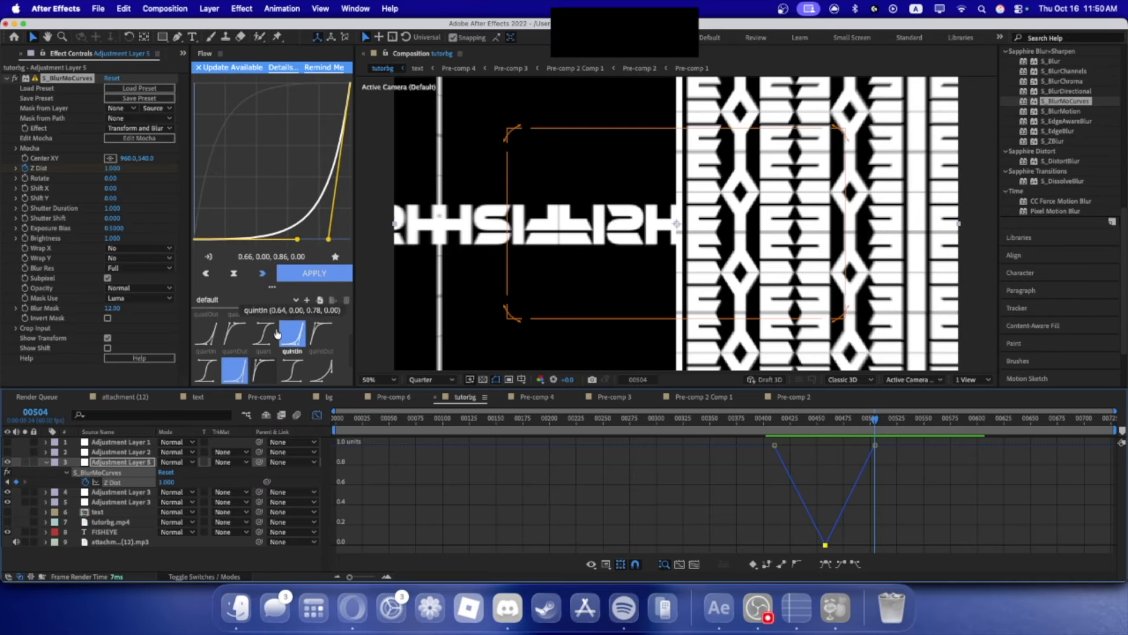
pyautogui.click(317, 274)
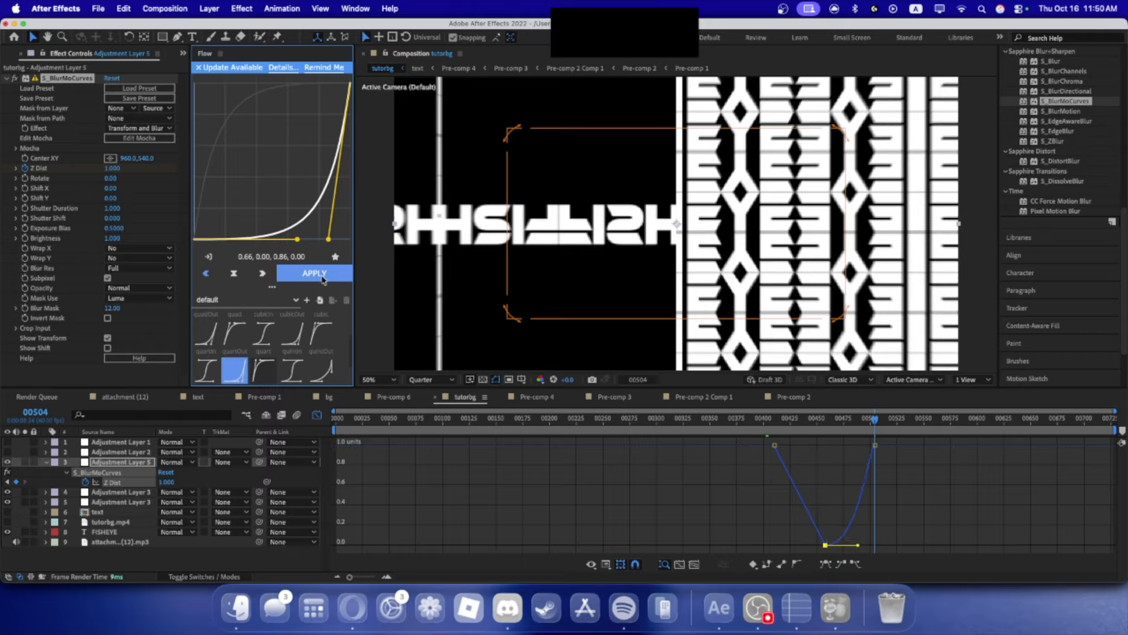
pyautogui.click(263, 370)
pyautogui.click(314, 274)
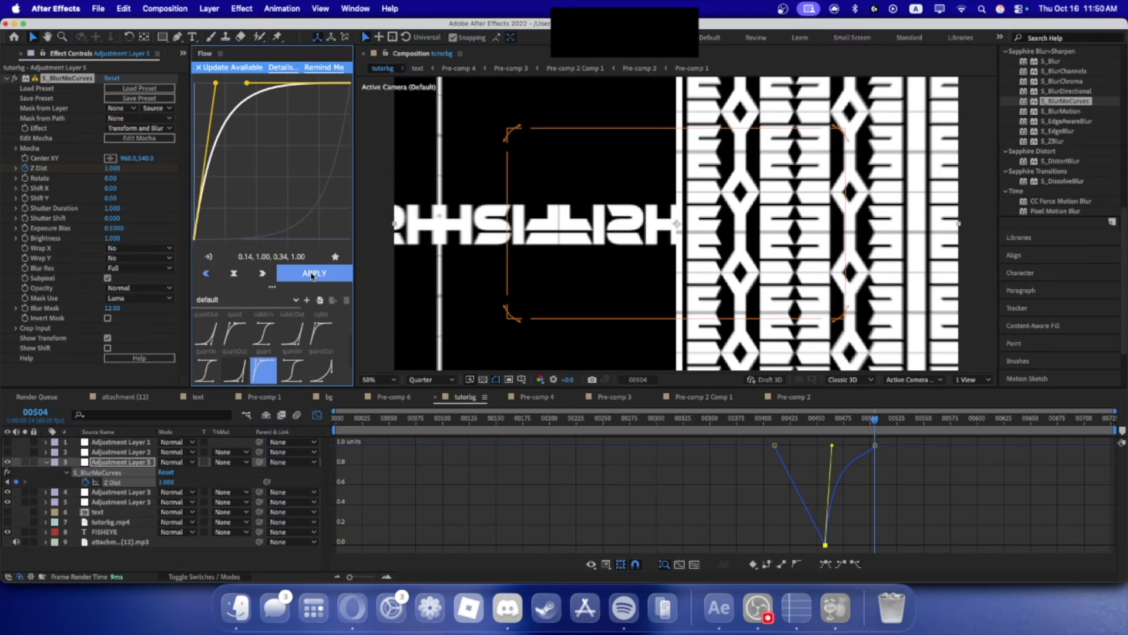
pyautogui.click(875, 445)
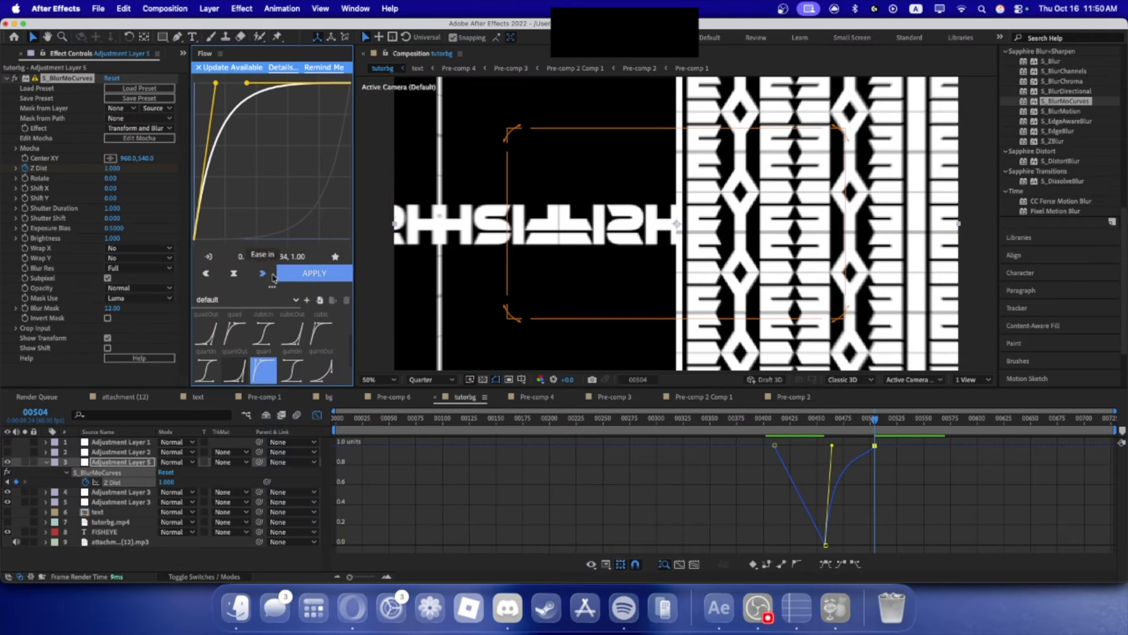
# - Ease the Z Dist curve between frames 410 and 458 with Flow's expoIn preset (0.66, 0.00, 0.86, 0.00) and preview the zoom
pyautogui.click(776, 445)
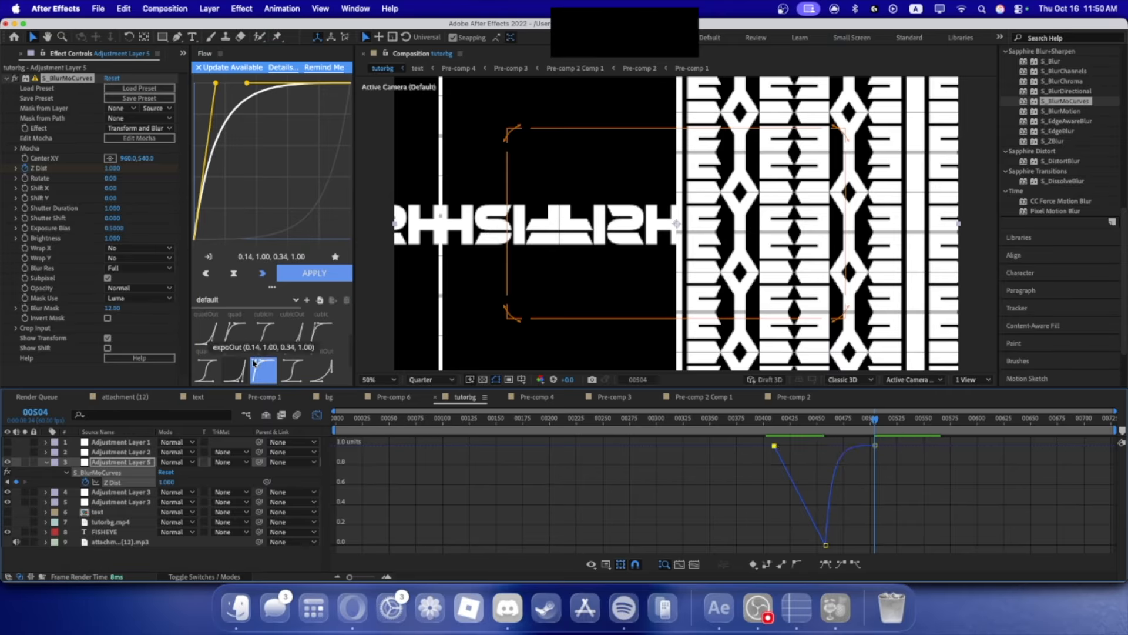
pyautogui.click(234, 370)
pyautogui.click(314, 274)
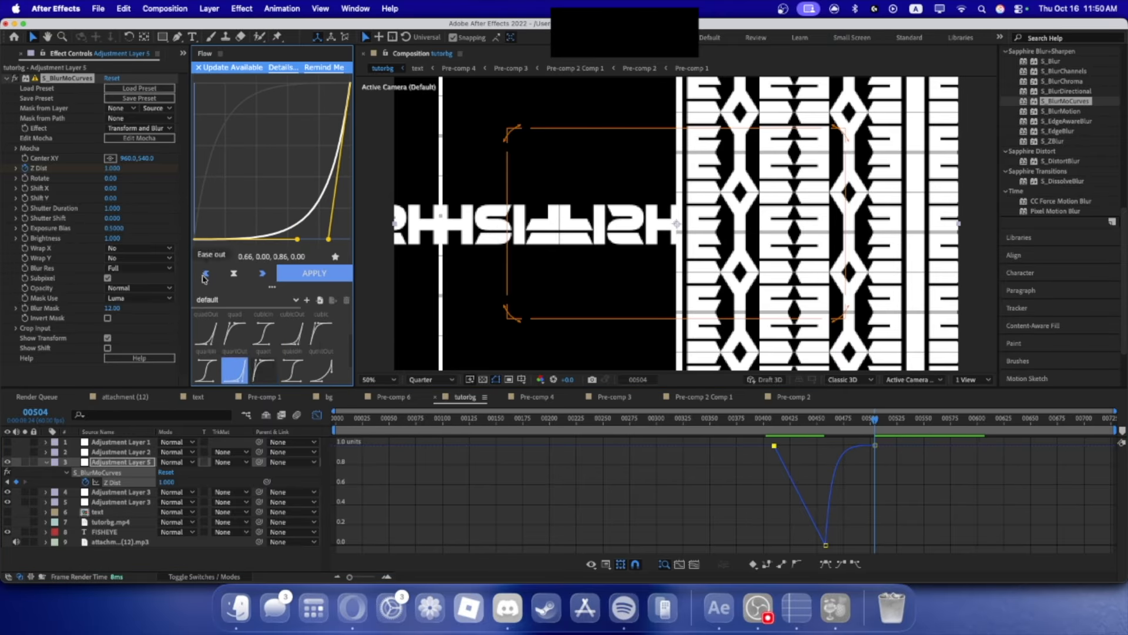
pyautogui.click(826, 544)
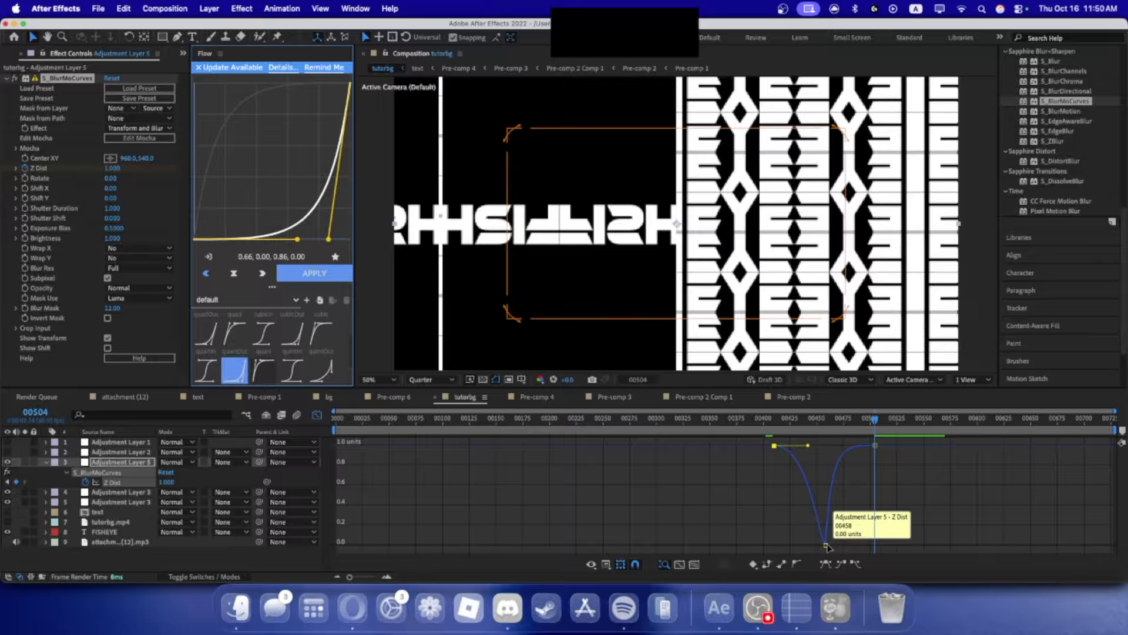
pyautogui.click(298, 276)
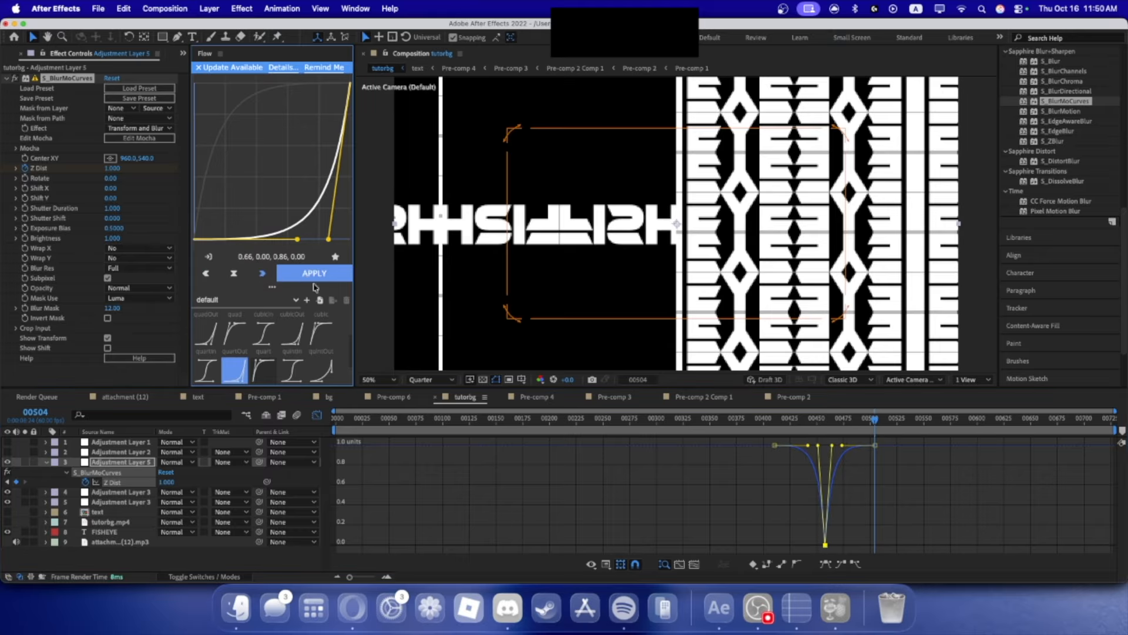
pyautogui.click(672, 461)
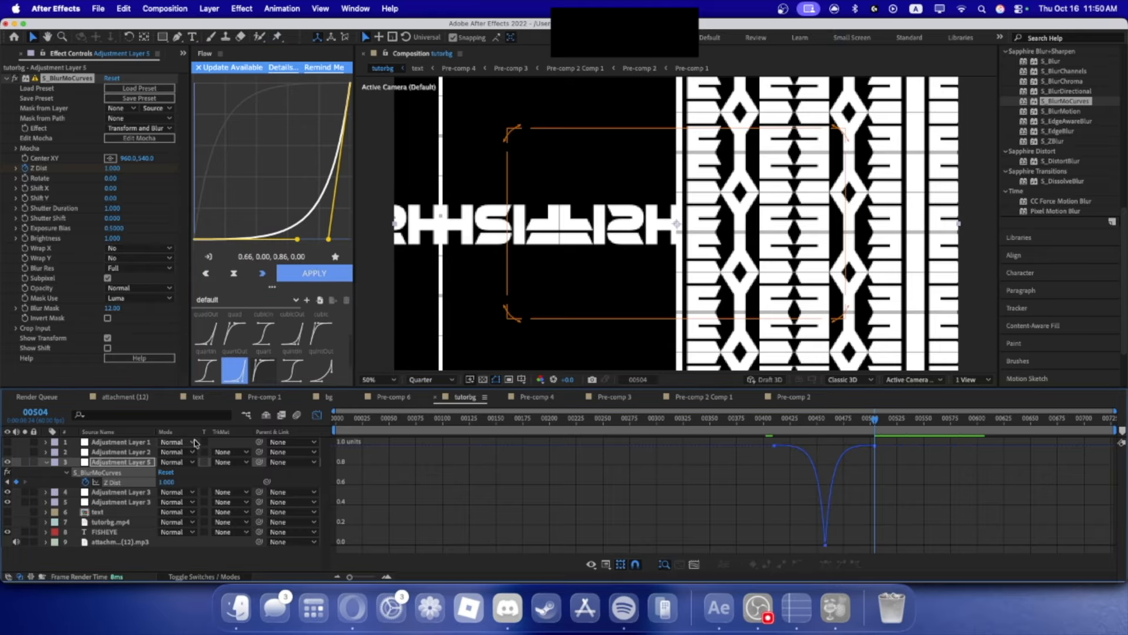
pyautogui.click(316, 415)
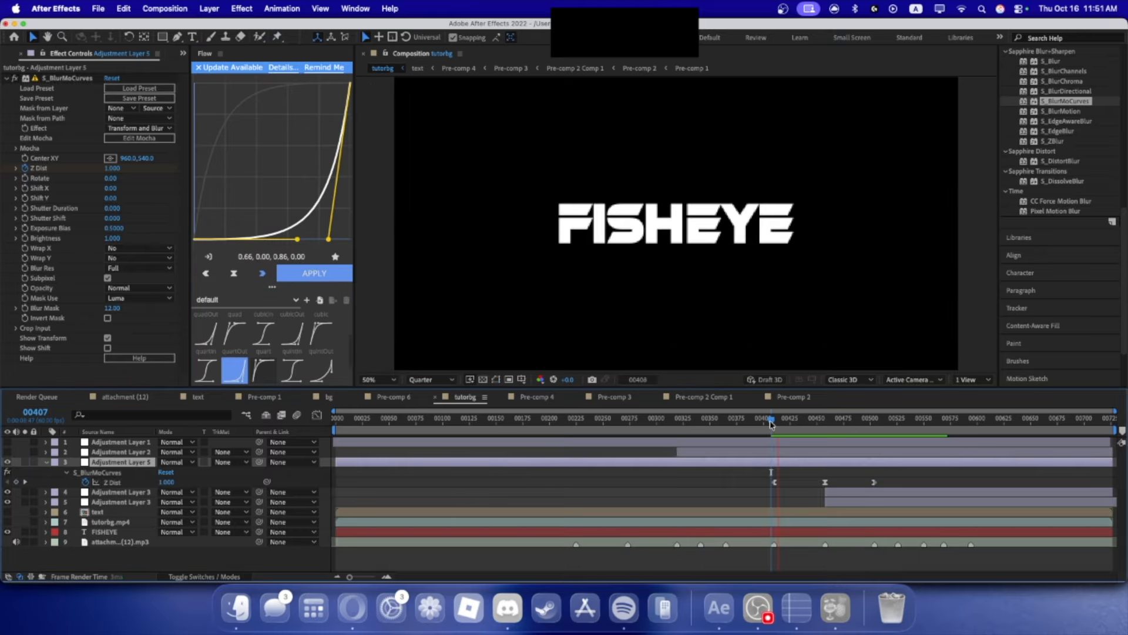
pyautogui.press('space')
pyautogui.moveTo(772, 420); pyautogui.dragTo(844, 420)
# - At frame 410, add Optics Compensation to Adjustment Layer 5 and enable Reverse Lens Distortion
pyautogui.press('j')
pyautogui.scroll(15, 1031, 140)
pyautogui.click(1041, 106)
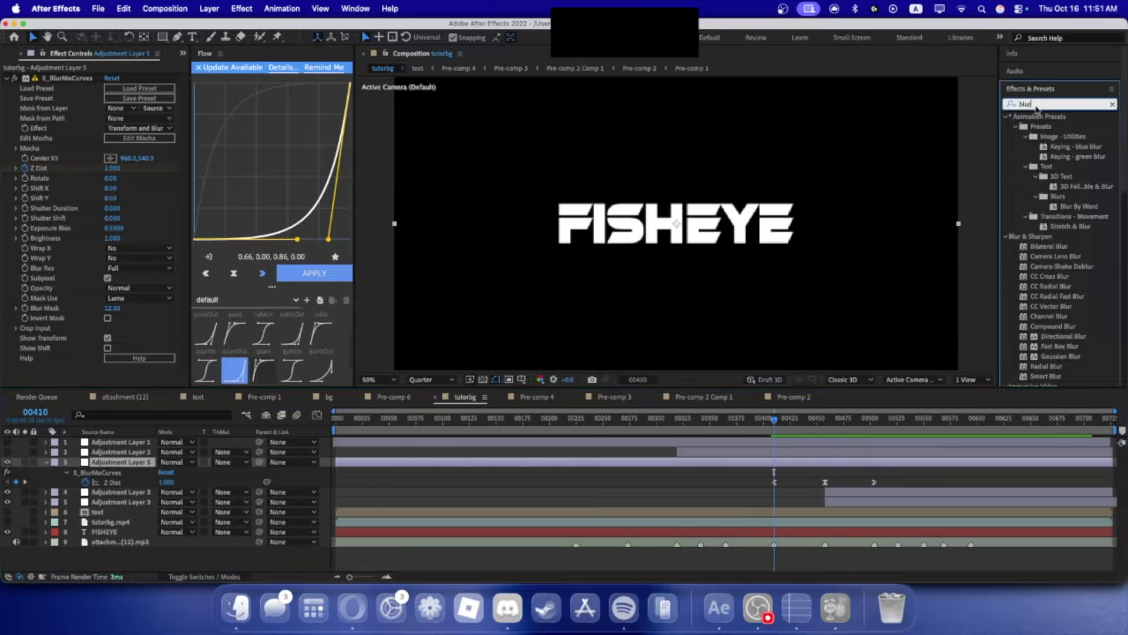
pyautogui.write('optics')
pyautogui.moveTo(1061, 126); pyautogui.dragTo(22, 326)
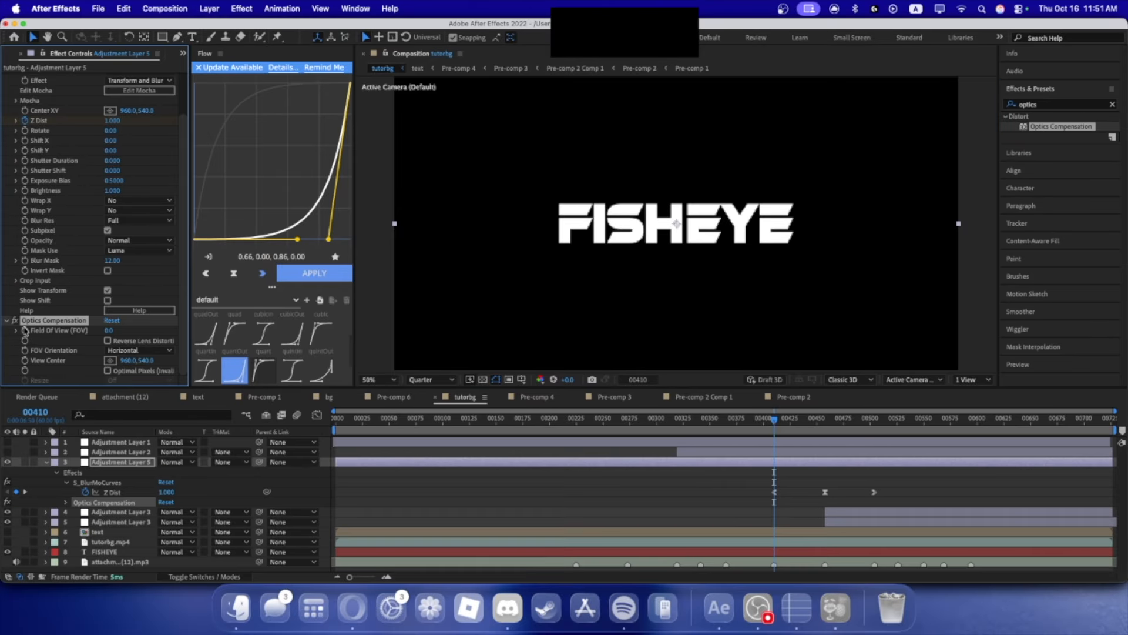
pyautogui.click(108, 341)
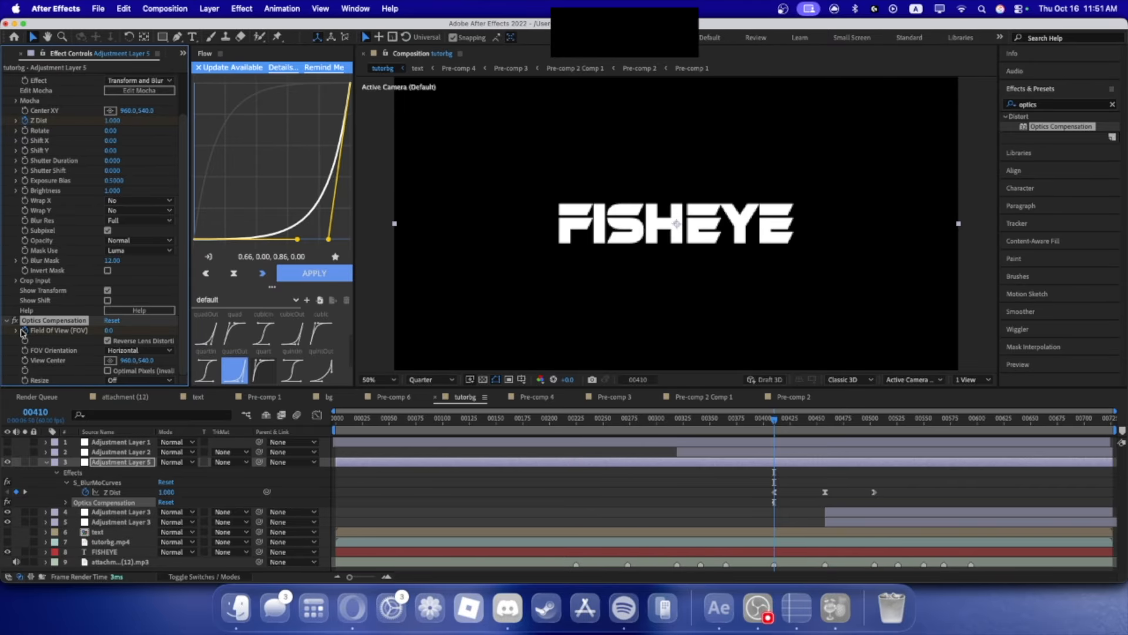
# - Set a keyframe of about 168 for Optics Compensation's Field of View at frame 458 and check the text distortion
pyautogui.press('k')
pyautogui.moveTo(109, 330); pyautogui.dragTo(676, 325)
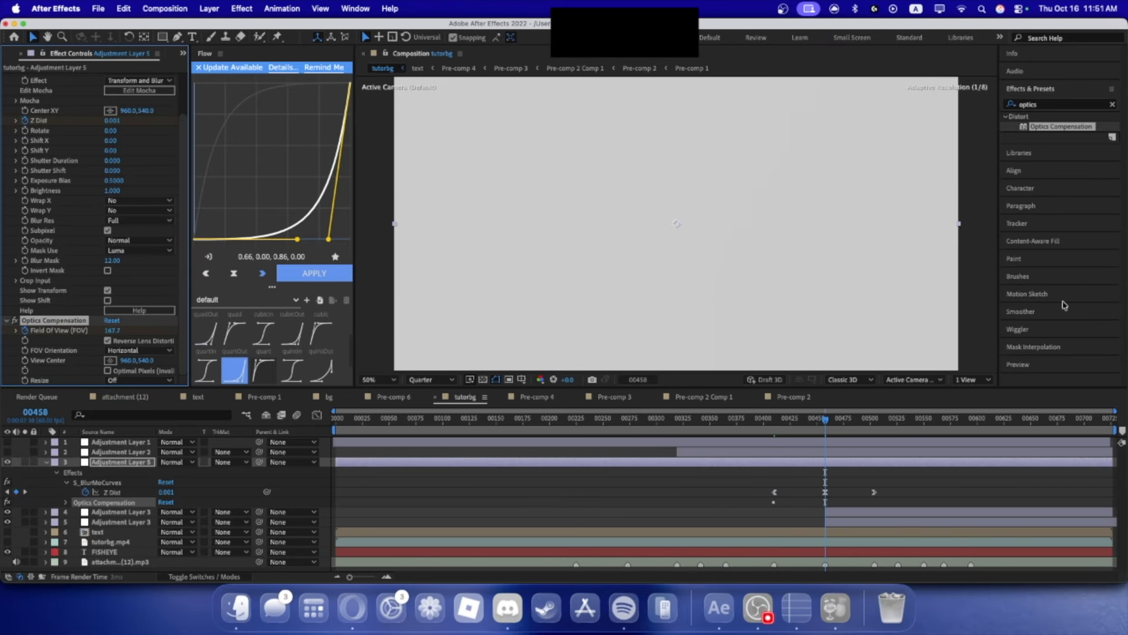
pyautogui.press('j')
pyautogui.moveTo(774, 422); pyautogui.dragTo(811, 417)
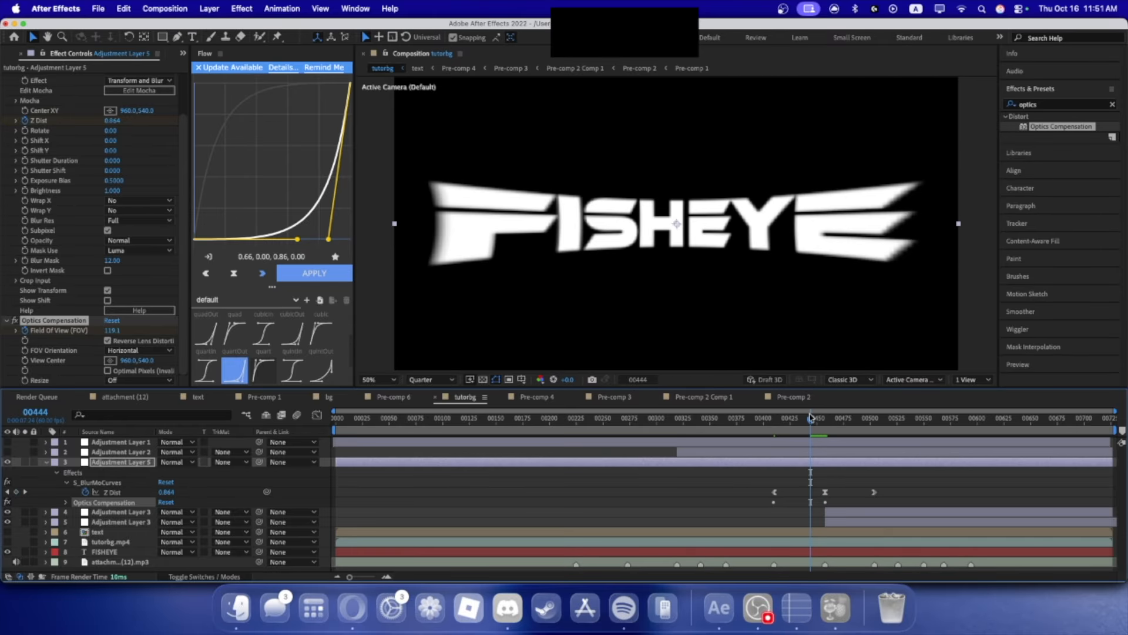
# - Reveal Adjustment Layer 5's modified properties and set a Field of View keyframe of 0 at frame 504
pyautogui.click(115, 463)
pyautogui.press('u')
pyautogui.press('u')
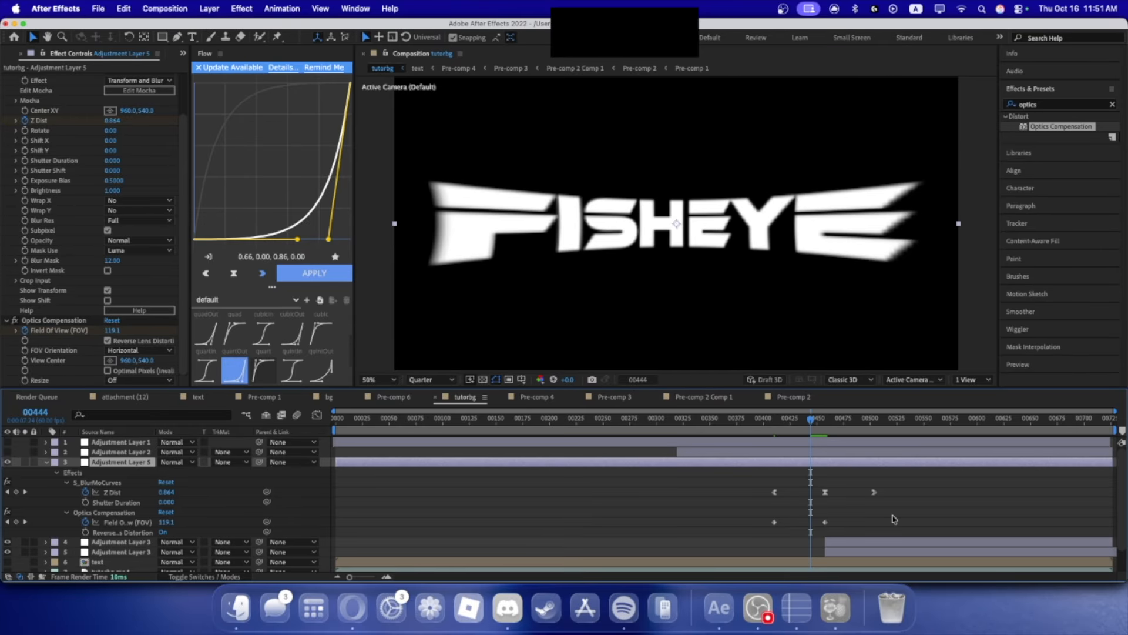
pyautogui.moveTo(894, 515); pyautogui.dragTo(739, 533)
pyautogui.press('space')
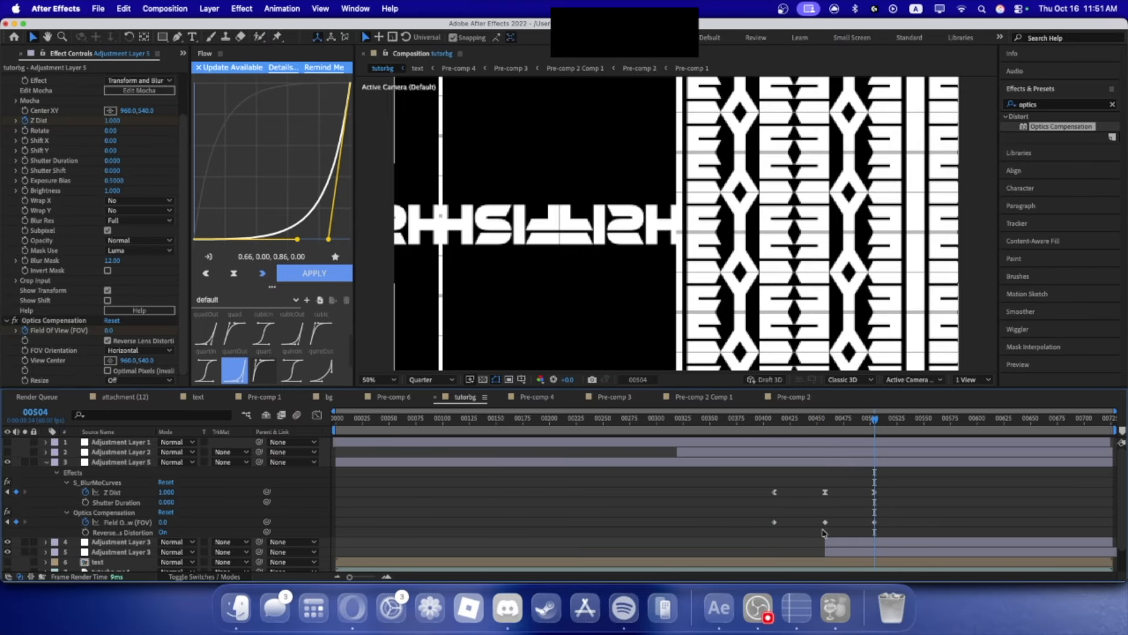
# - Preview the fisheye distortion from just before the first keyframe at frame 410
pyautogui.click(769, 419)
pyautogui.press('space')
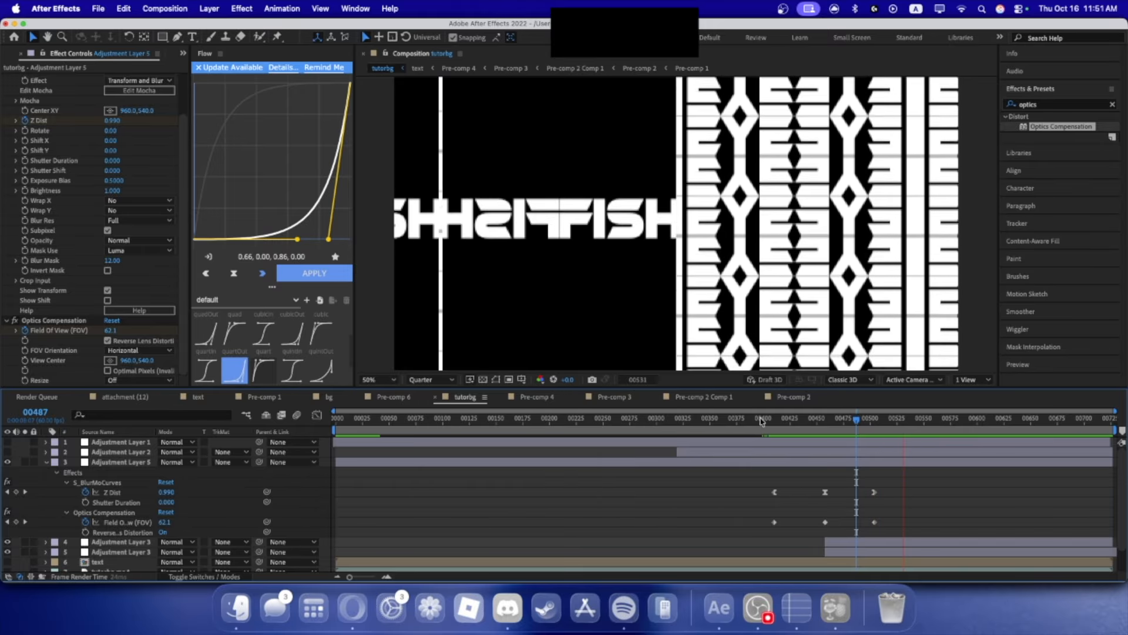
pyautogui.click(774, 419)
pyautogui.moveTo(776, 422); pyautogui.dragTo(809, 422)
pyautogui.press('space')
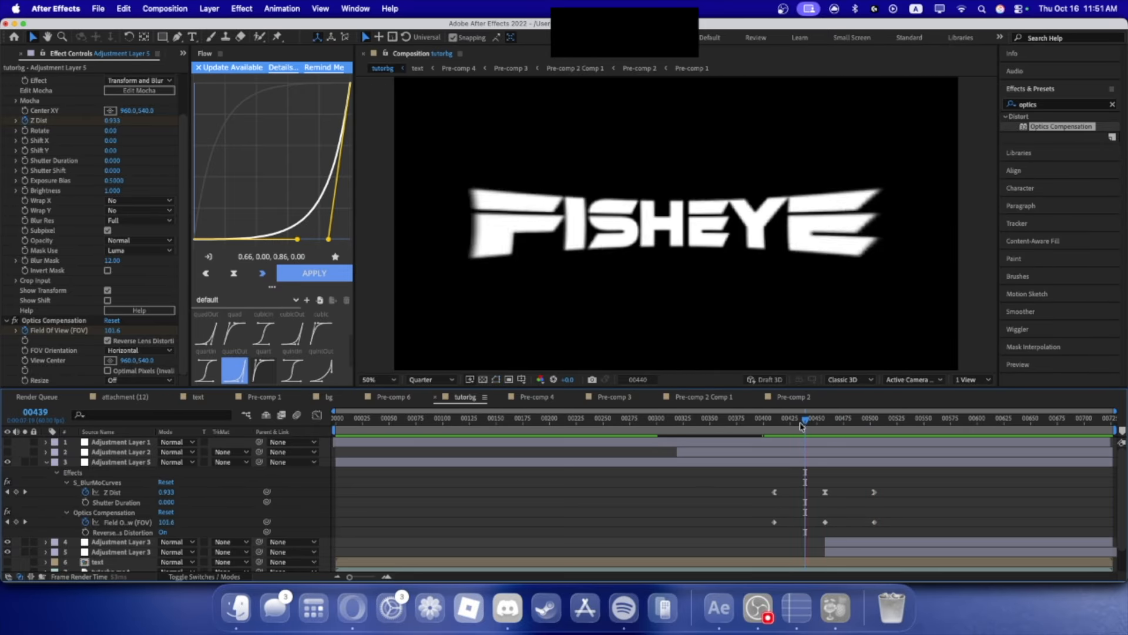
pyautogui.press('space')
# - Search the effects for "turbu" and apply Turbulent Displace to Adjustment Layer 5
pyautogui.click(1082, 106)
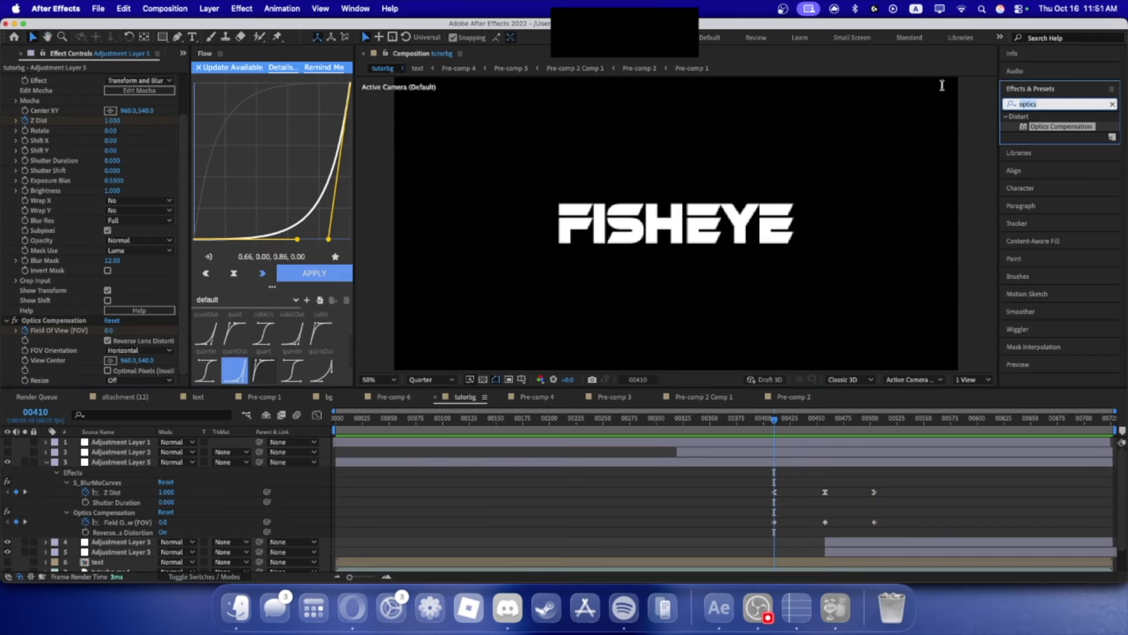
pyautogui.press('BackSpace')
pyautogui.write('turbu')
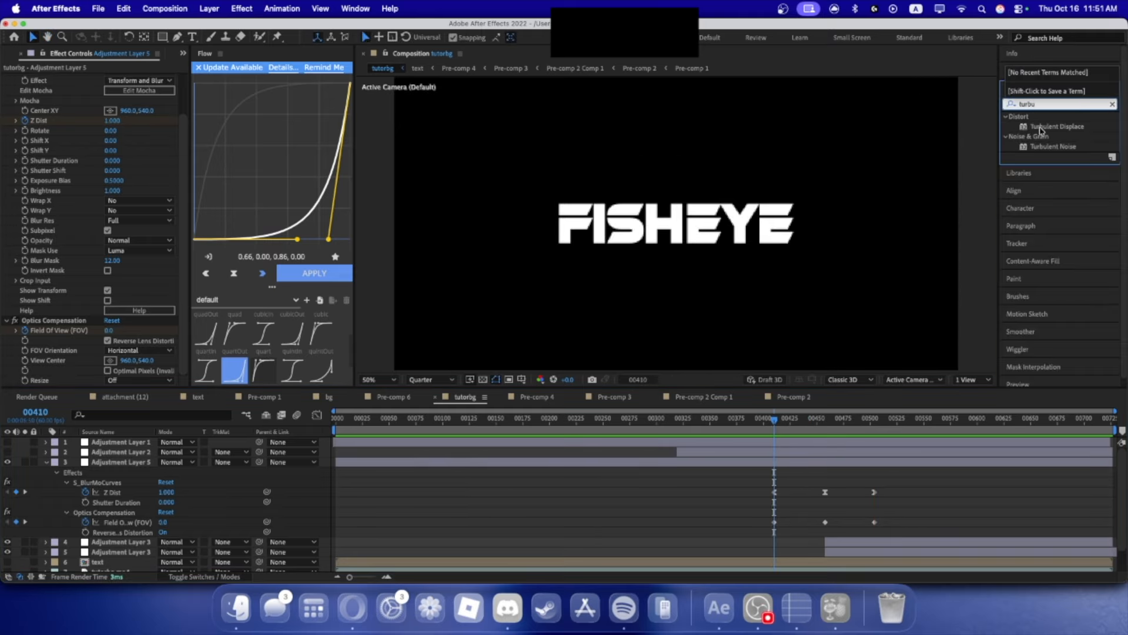
pyautogui.click(1040, 129)
pyautogui.moveTo(1040, 129); pyautogui.dragTo(127, 464)
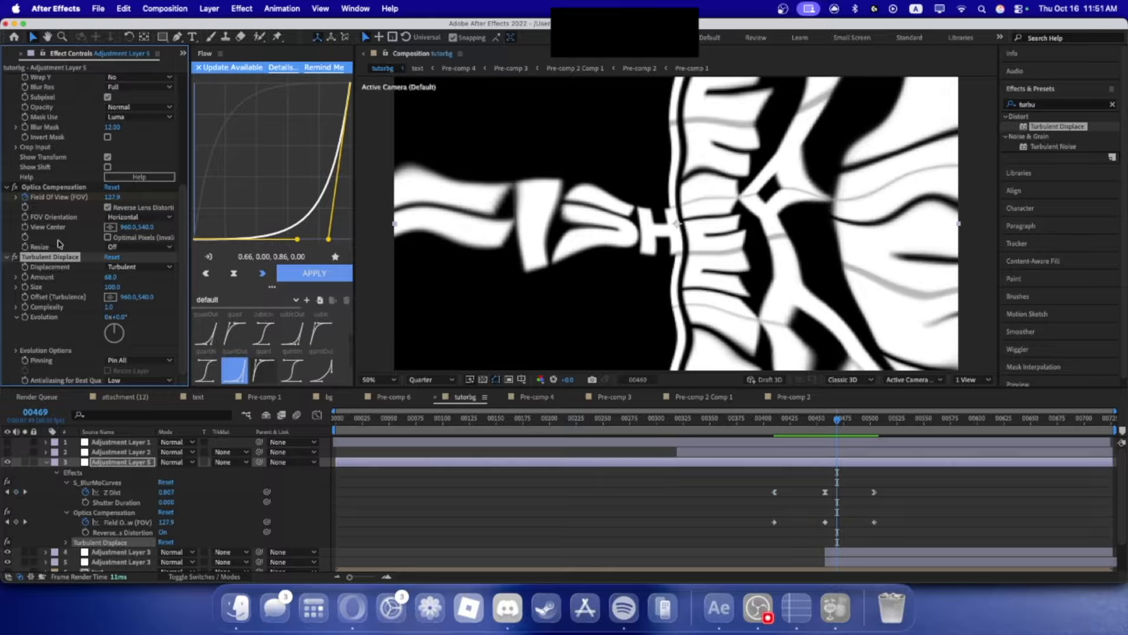
# - Try Turbulent Displace above S_BlurMoCurves in the effect stack and preview the distortion
pyautogui.moveTo(75, 219); pyautogui.dragTo(82, 190)
pyautogui.moveTo(805, 420)
pyautogui.mouseDown()
pyautogui.moveTo(790, 420)
pyautogui.moveTo(801, 420)
pyautogui.mouseUp()
pyautogui.scroll(1, 135, 198)
pyautogui.scroll(5, 47, 253)
pyautogui.moveTo(34, 369); pyautogui.dragTo(62, 82)
pyautogui.moveTo(817, 422); pyautogui.dragTo(769, 418)
pyautogui.scroll(-6, 80, 225)
pyautogui.press('space')
pyautogui.scroll(6, 156, 231)
# - Collapse the upper effects, try Turbulent Displace below Optics Compensation and preview the distortion
pyautogui.click(7, 78)
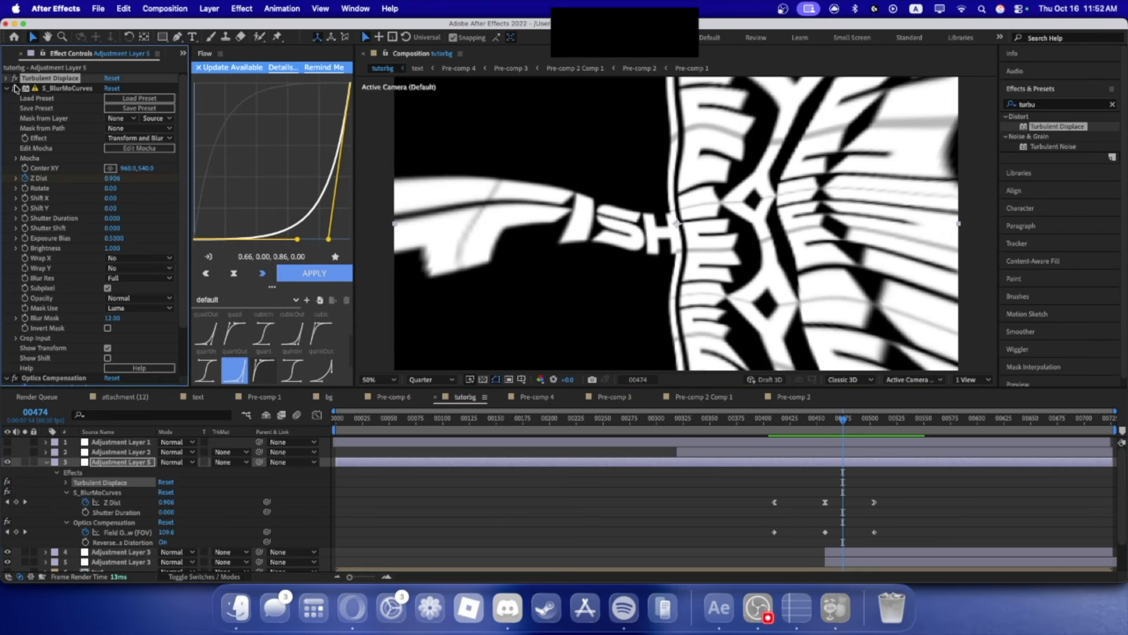
pyautogui.click(7, 89)
pyautogui.moveTo(50, 78); pyautogui.dragTo(50, 163)
pyautogui.moveTo(842, 426); pyautogui.dragTo(791, 436)
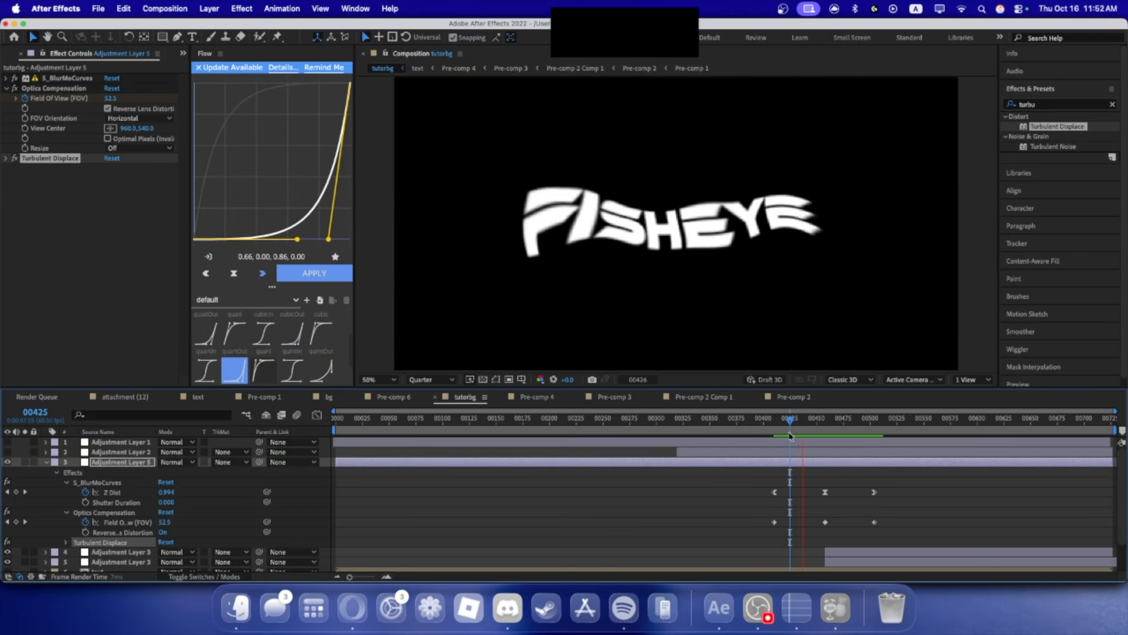
pyautogui.press('space')
# - Place Turbulent Displace between S_BlurMoCurves and Optics Compensation and preview the distortion
pyautogui.moveTo(34, 157); pyautogui.dragTo(50, 89)
pyautogui.moveTo(845, 419); pyautogui.dragTo(783, 432)
pyautogui.press('space')
pyautogui.press('space')
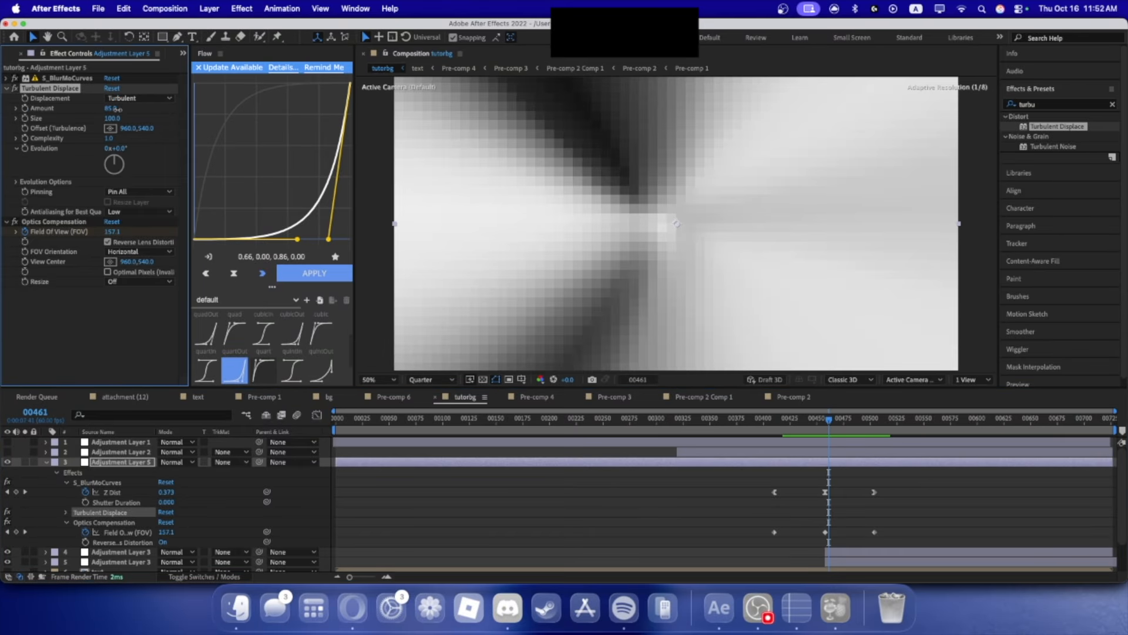
# - Keyframe Turbulent Displace's Amount at 85 on frame 458 and at 0 on frame 410
pyautogui.press('super+z')
pyautogui.press('j')
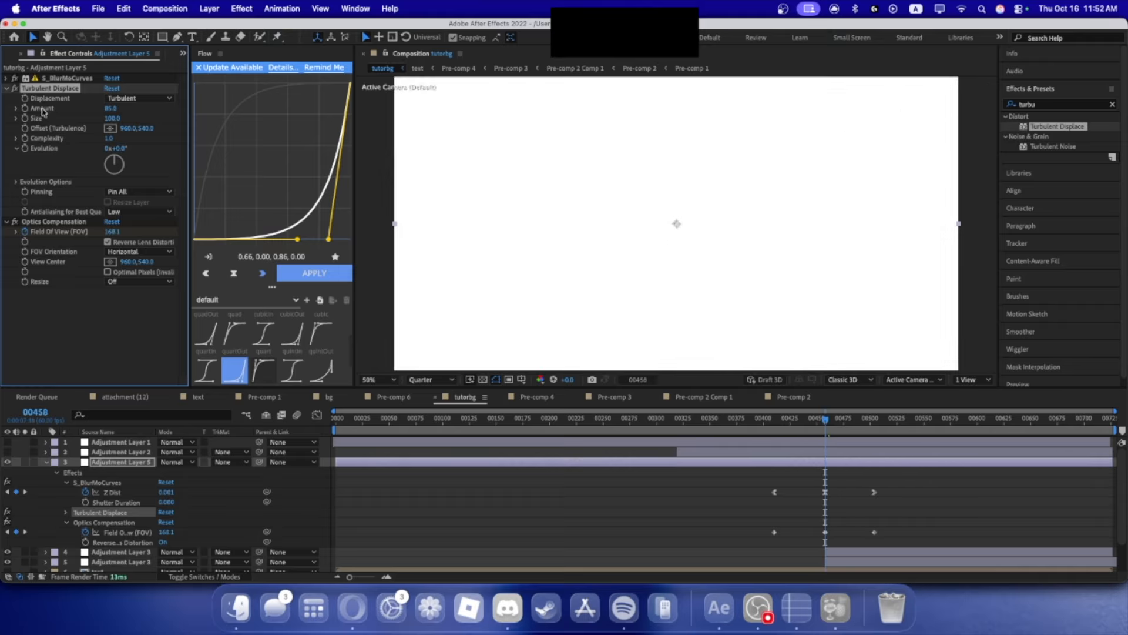
pyautogui.press('j')
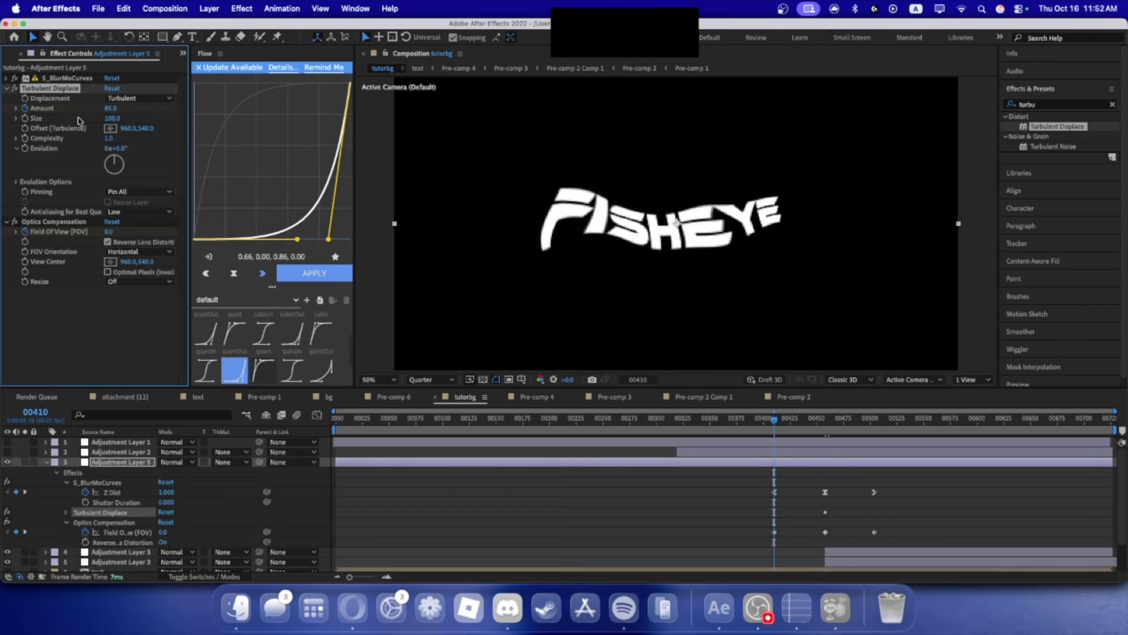
pyautogui.click(111, 108)
pyautogui.write('0')
pyautogui.click(144, 115)
# - Reveal the layer's modified properties, set a Turbulent Displace Amount keyframe of 0 at frame 504 and preview it
pyautogui.click(132, 462)
pyautogui.press('u')
pyautogui.press('u')
pyautogui.scroll(-1, 858, 526)
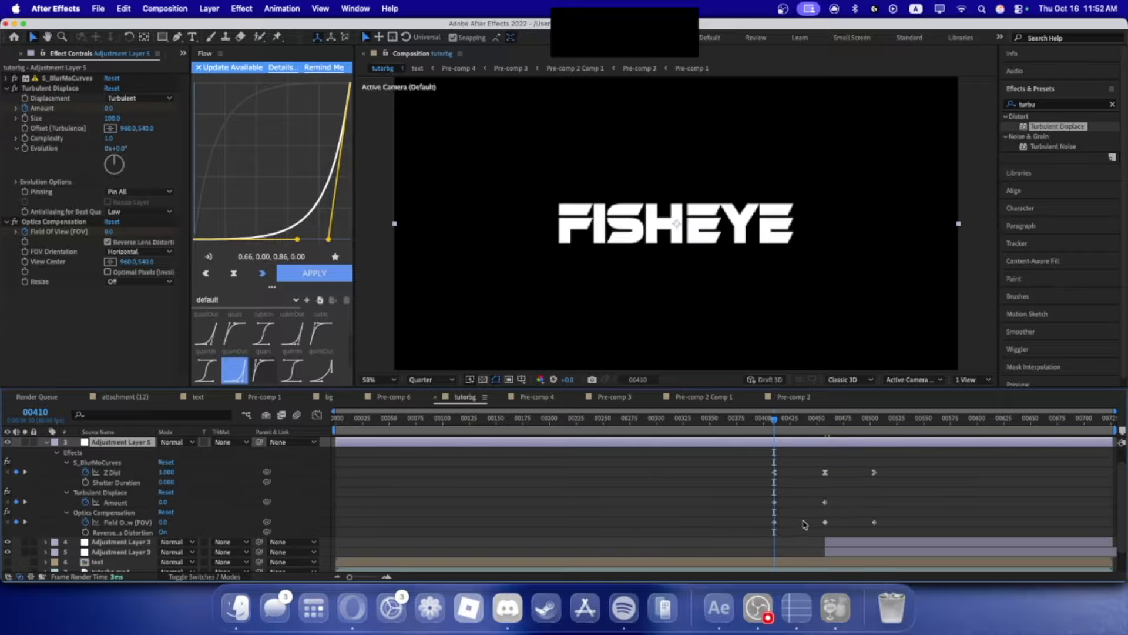
pyautogui.press('k')
pyautogui.press('k')
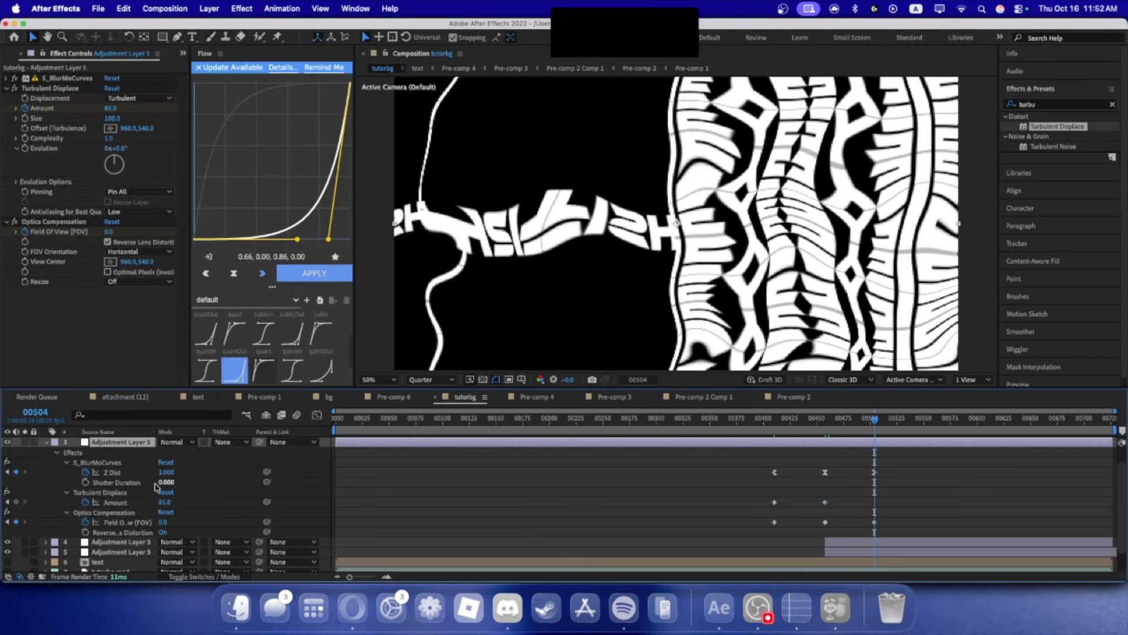
pyautogui.press('j')
pyautogui.press('j')
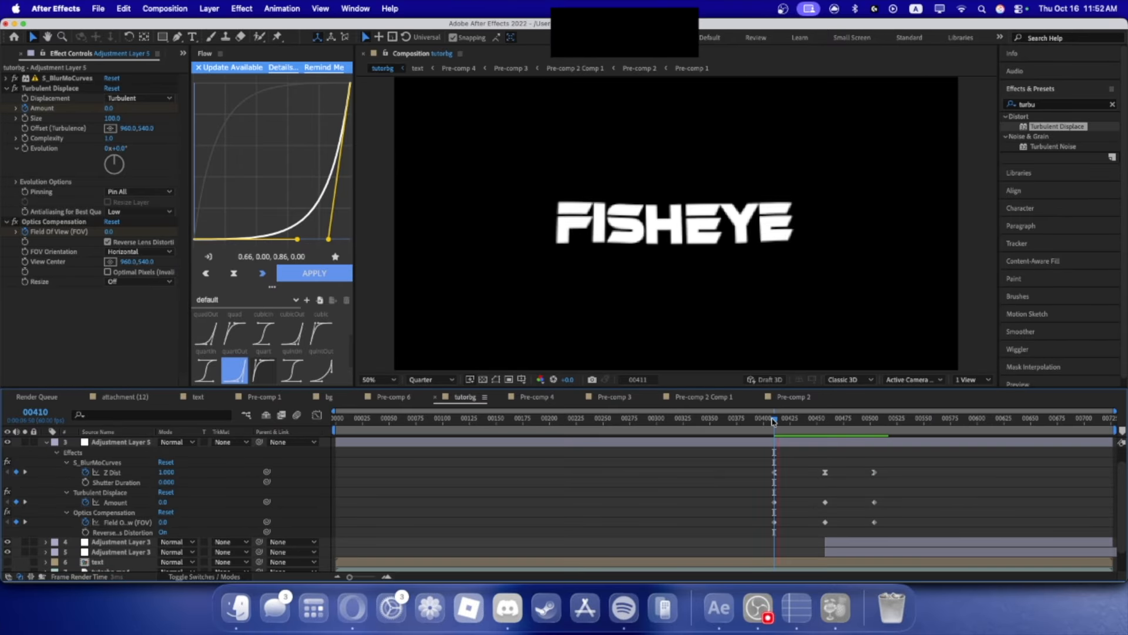
pyautogui.press('space')
pyautogui.press('space')
# - Ease the rising side of the Amount graph, frames 410 to 458, with the 0.66, 0.00, 0.86, 0.00 curve
pyautogui.moveTo(893, 495)
pyautogui.mouseDown()
pyautogui.moveTo(796, 510)
pyautogui.moveTo(874, 491)
pyautogui.mouseUp()
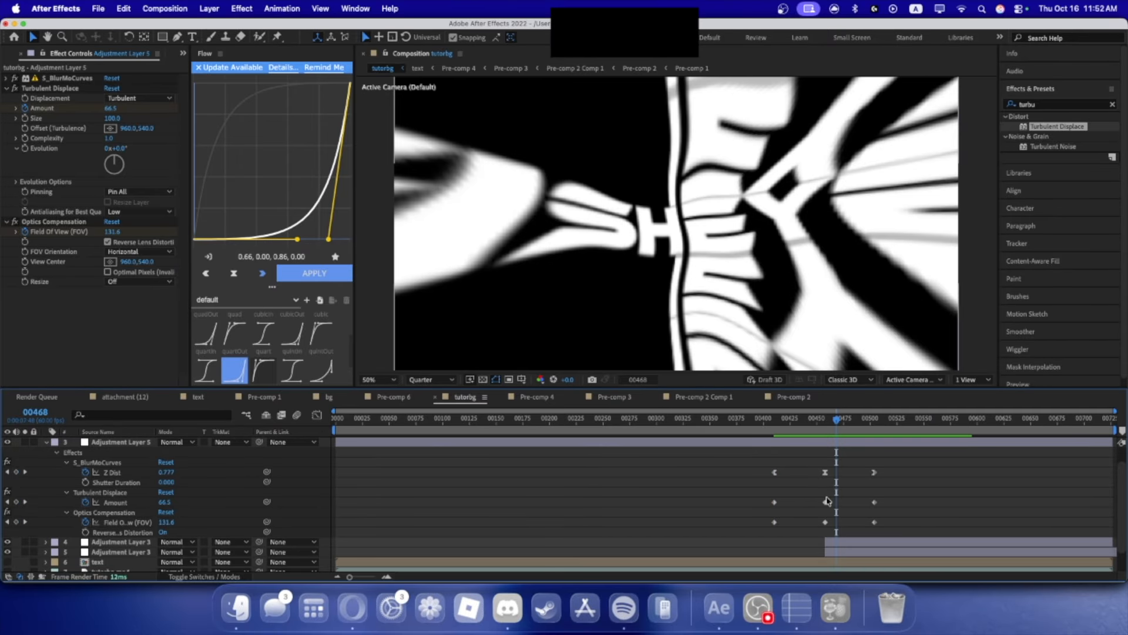
pyautogui.click(826, 502)
pyautogui.click(317, 415)
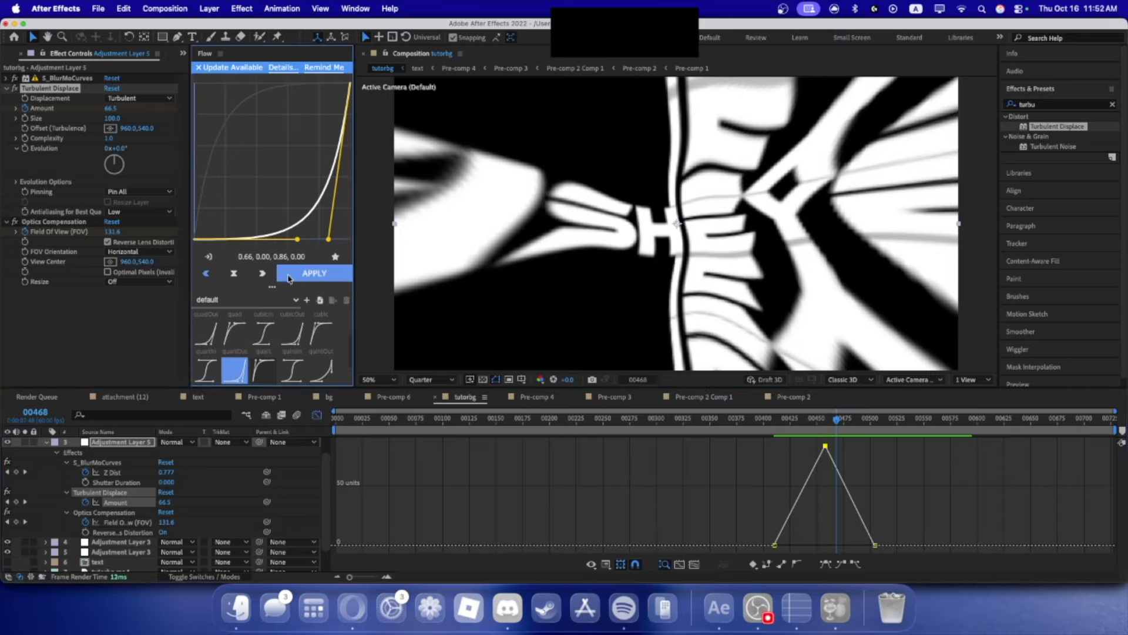
pyautogui.click(294, 273)
pyautogui.click(774, 545)
pyautogui.click(206, 274)
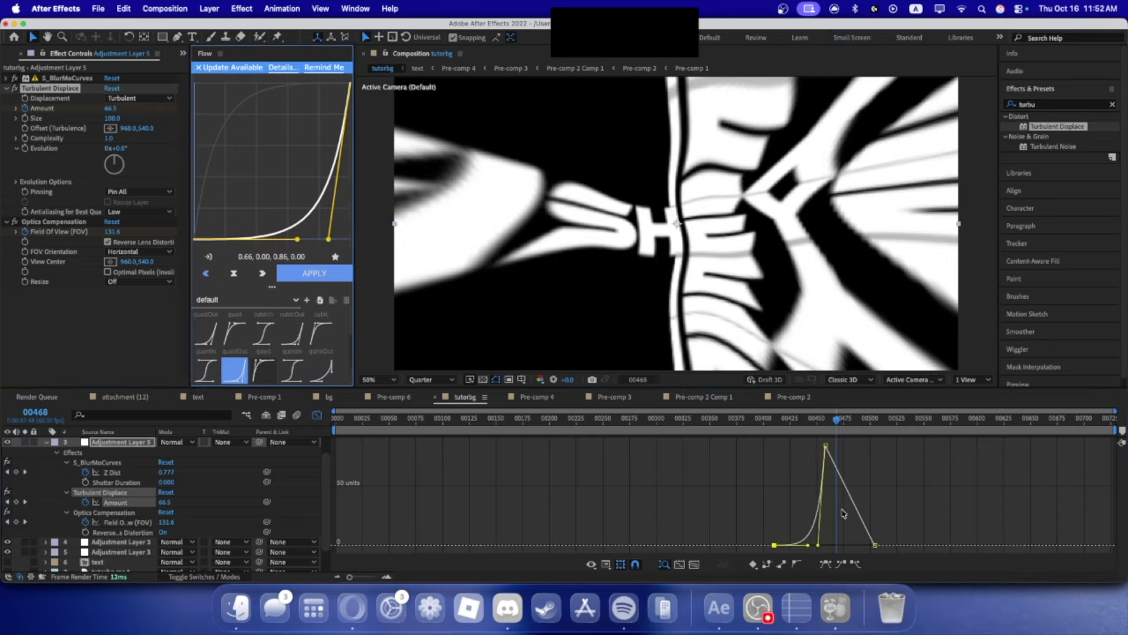
pyautogui.click(875, 545)
pyautogui.press('super+z')
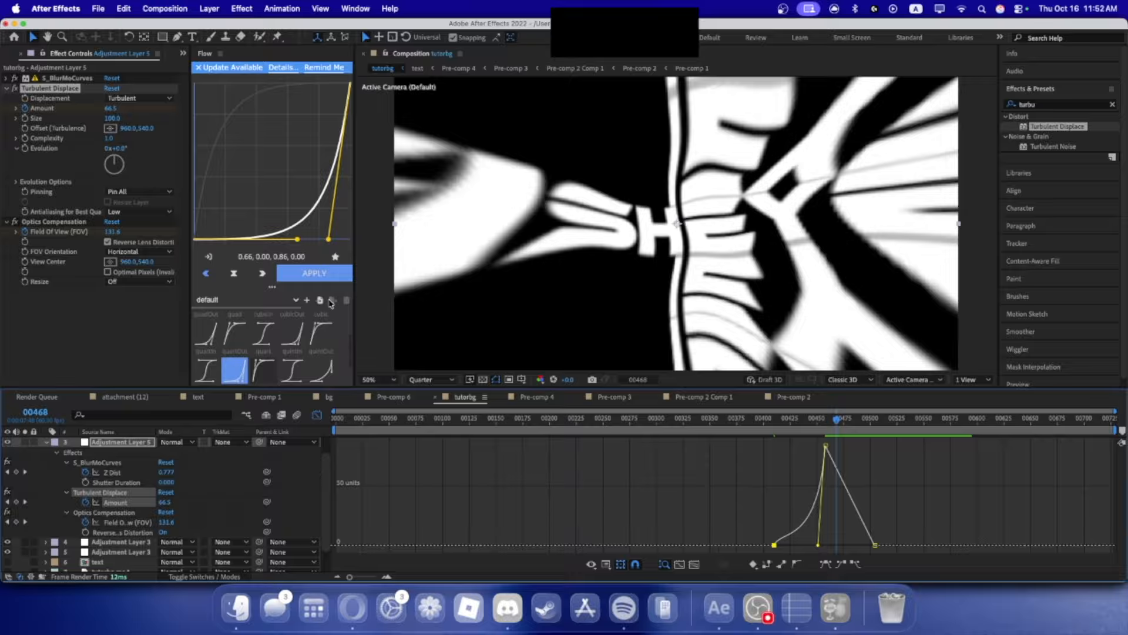
# - Ease the falling side of the Amount graph, frames 458 to 504, with the expoOut curve 0.14, 1.00, 0.34, 1.00
pyautogui.click(875, 545)
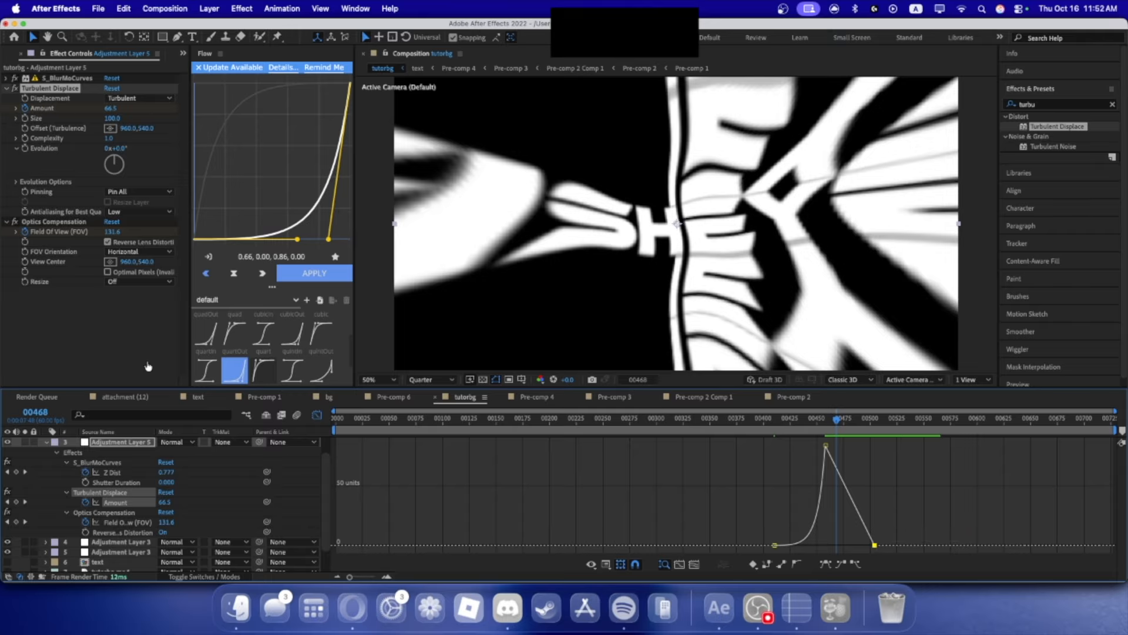
pyautogui.click(263, 370)
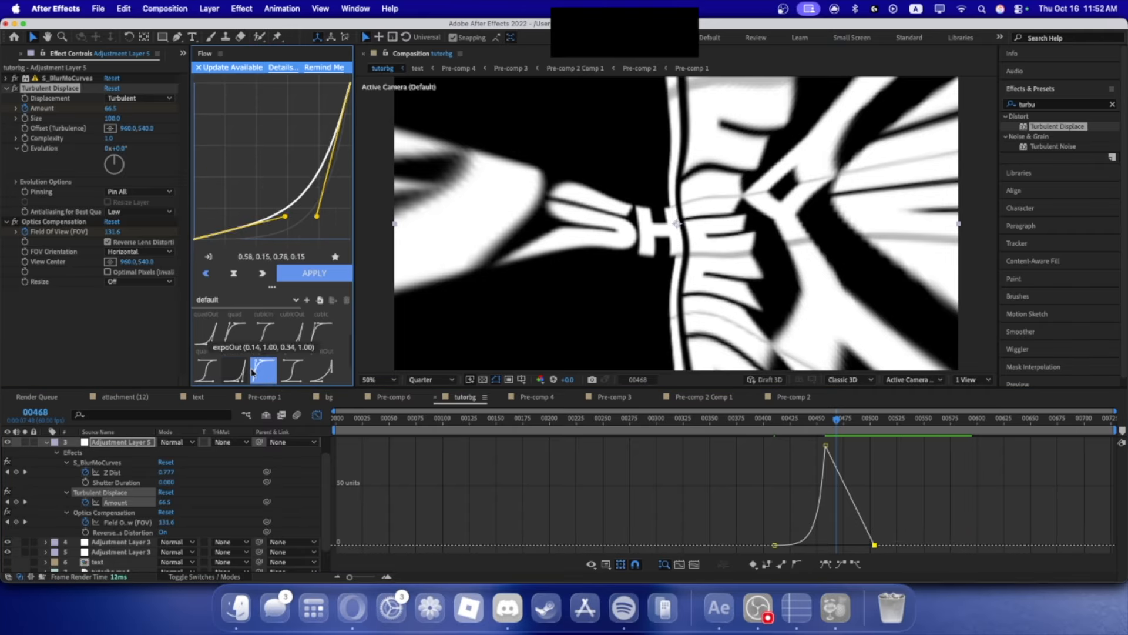
pyautogui.click(263, 274)
pyautogui.click(827, 446)
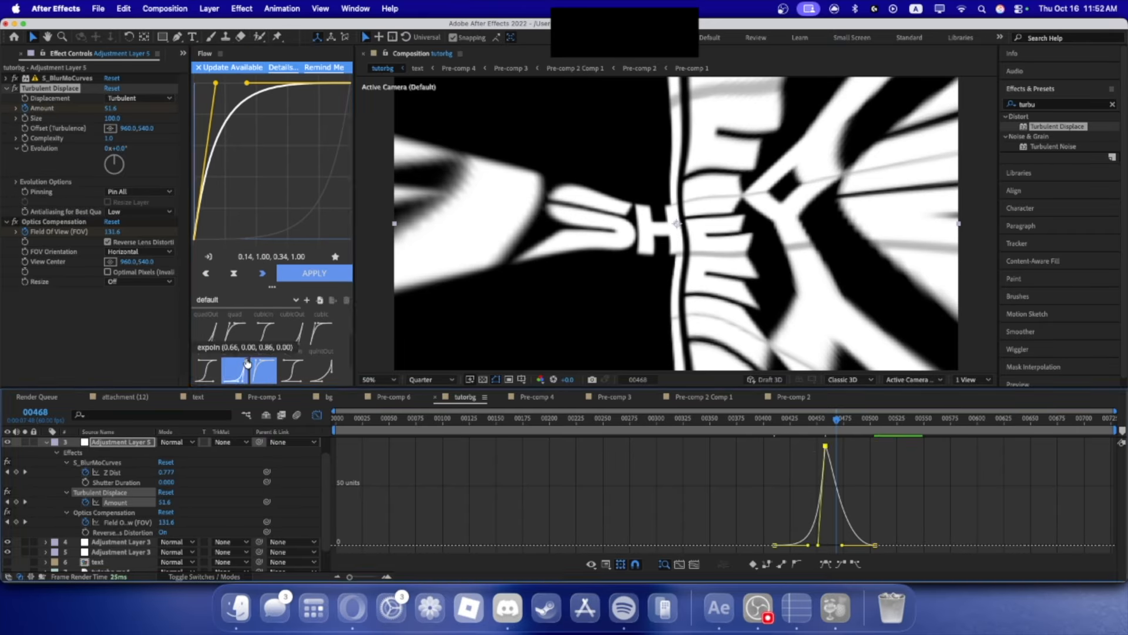
pyautogui.click(205, 273)
pyautogui.click(325, 276)
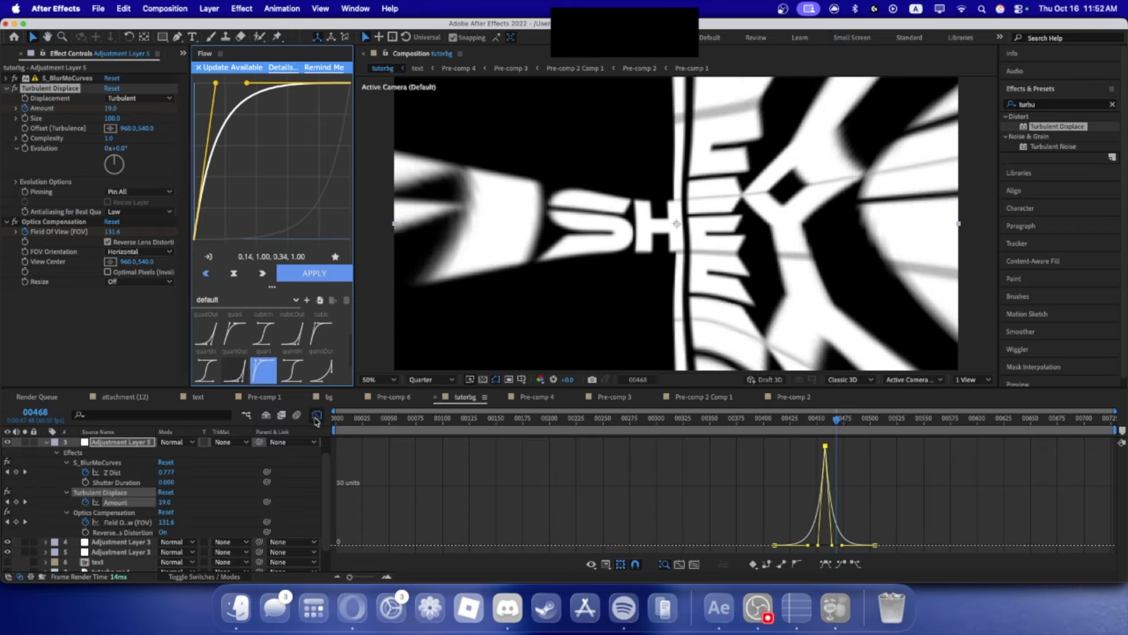
# - Preview the eased displacement and set the Amount keyframe at frame 458 to 167
pyautogui.click(317, 415)
pyautogui.click(767, 430)
pyautogui.press('space')
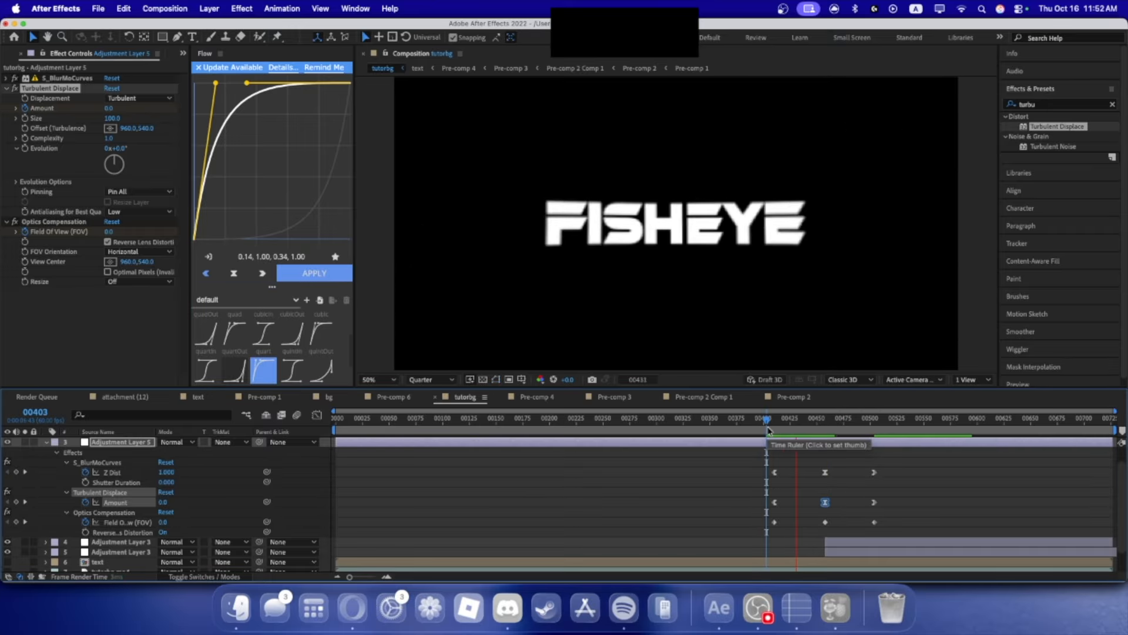
pyautogui.press('space')
pyautogui.click(316, 415)
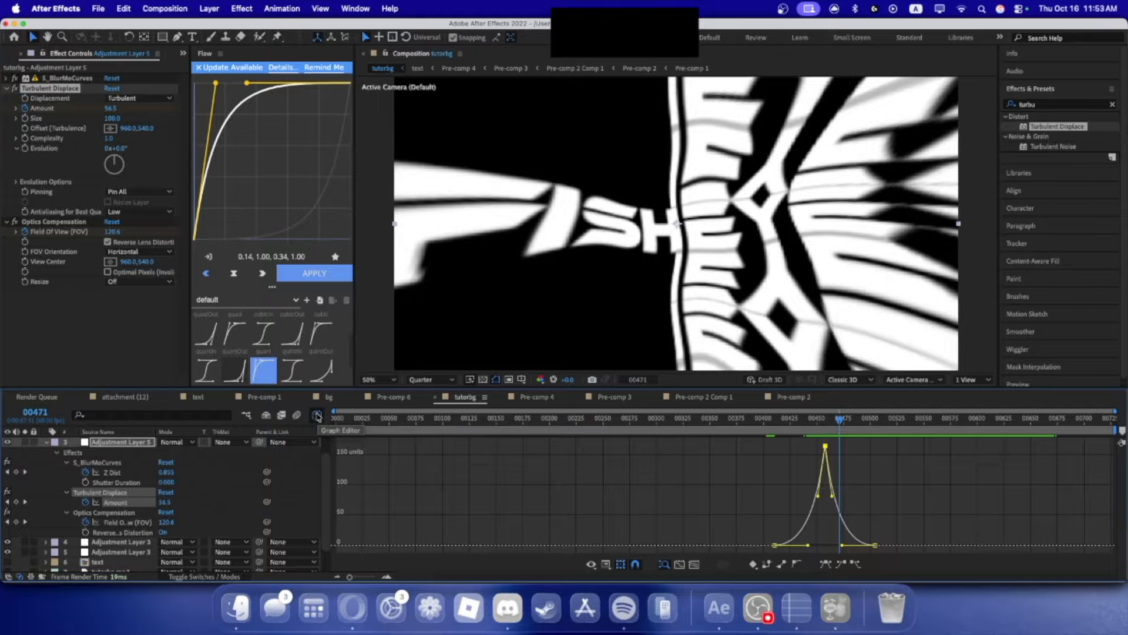
# - Apply the 0.14, 1.00, 0.34, 1.00 curve to both sides of the Amount graph's peak
pyautogui.click(269, 277)
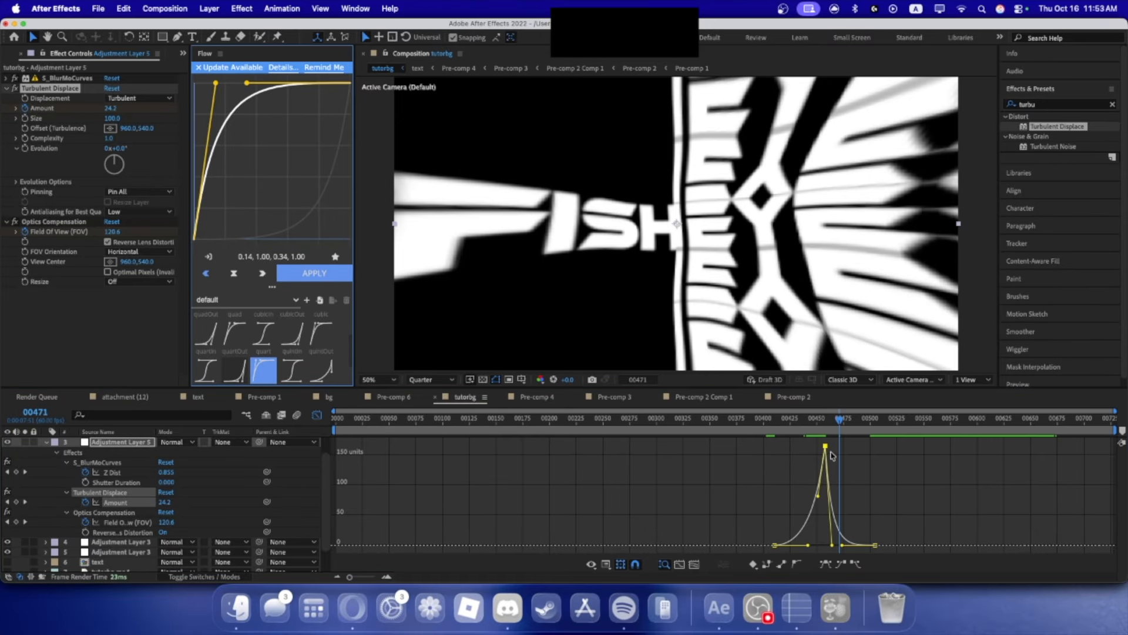
pyautogui.click(262, 274)
pyautogui.click(304, 278)
pyautogui.click(207, 276)
pyautogui.click(324, 273)
pyautogui.click(259, 276)
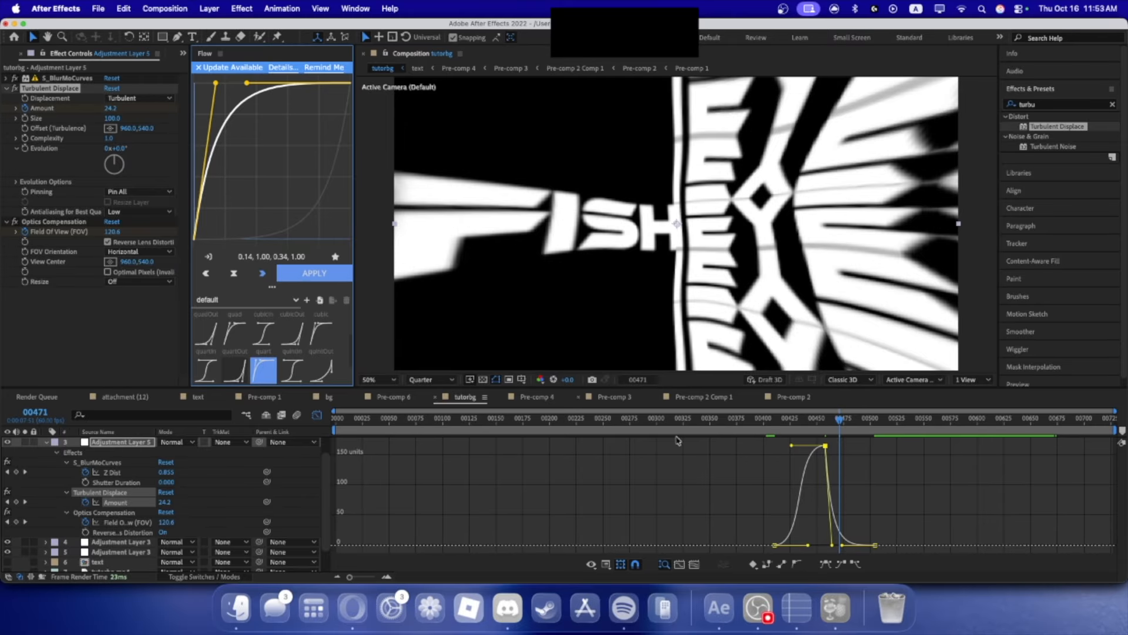
# - Change the rising side of the Amount graph to the expoIn curve 0.66, 0.00, 0.86, 0.00
pyautogui.click(208, 274)
pyautogui.click(242, 375)
pyautogui.click(304, 279)
pyautogui.press('super+z')
pyautogui.click(263, 274)
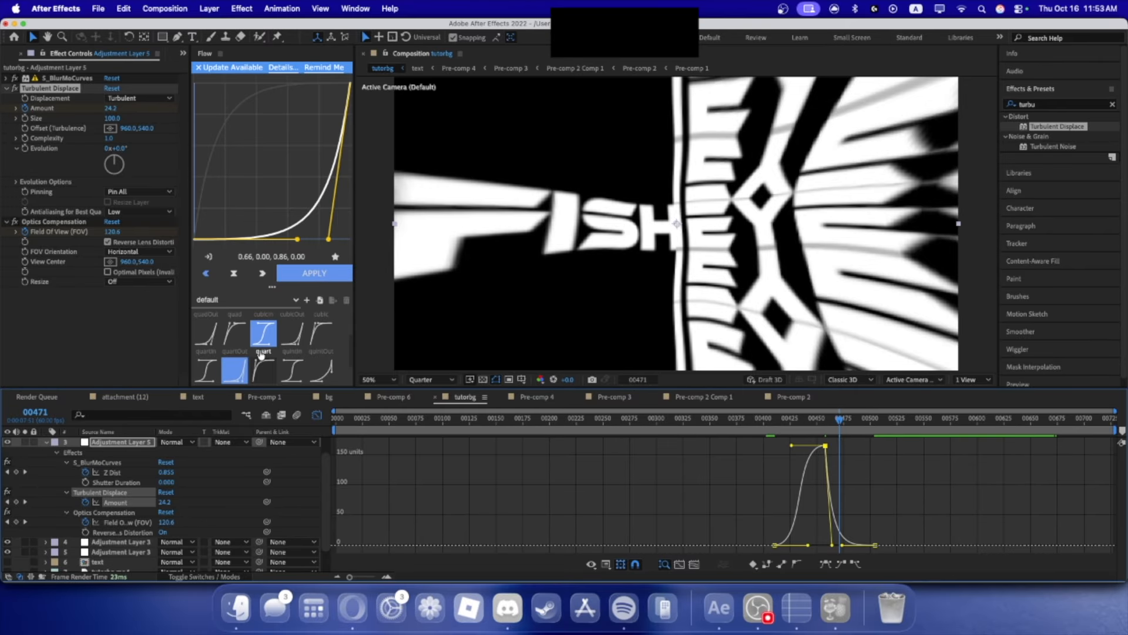
pyautogui.click(304, 275)
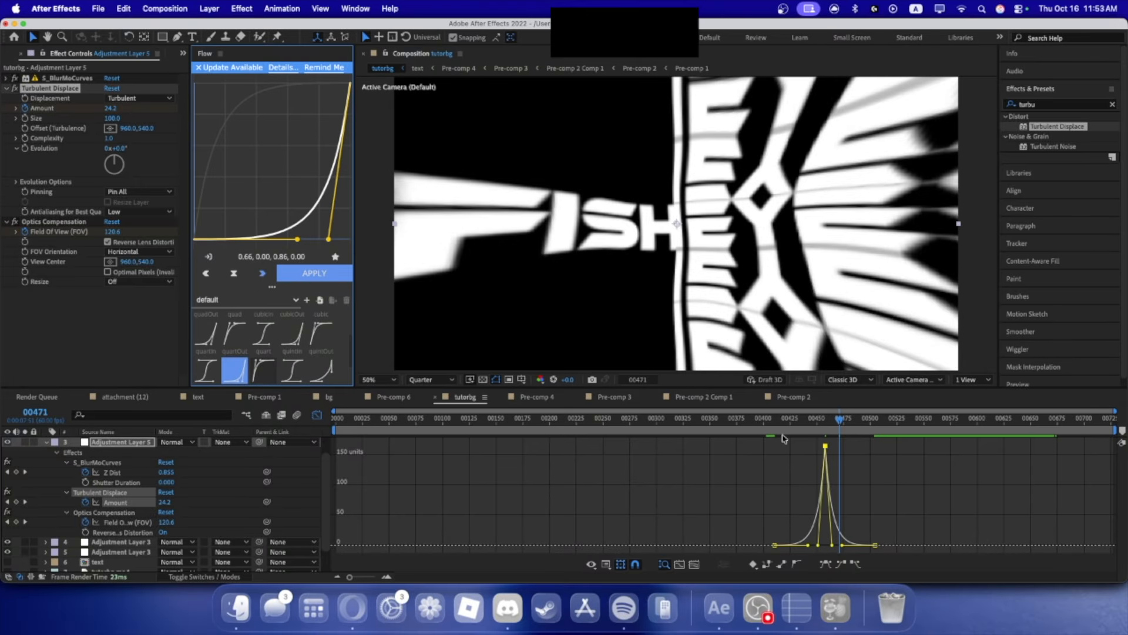
# - Close the graph editor and preview the stronger turbulent distortion
pyautogui.click(783, 439)
pyautogui.hotkey('shift', 'F3')
pyautogui.click(790, 429)
pyautogui.press('space')
pyautogui.press('space')
# - Keyframe Turbulent Displace's Evolution at 0x+0.0° on frame 410, with increasing rotation at frames 458 and 504
pyautogui.press('j')
pyautogui.press('j')
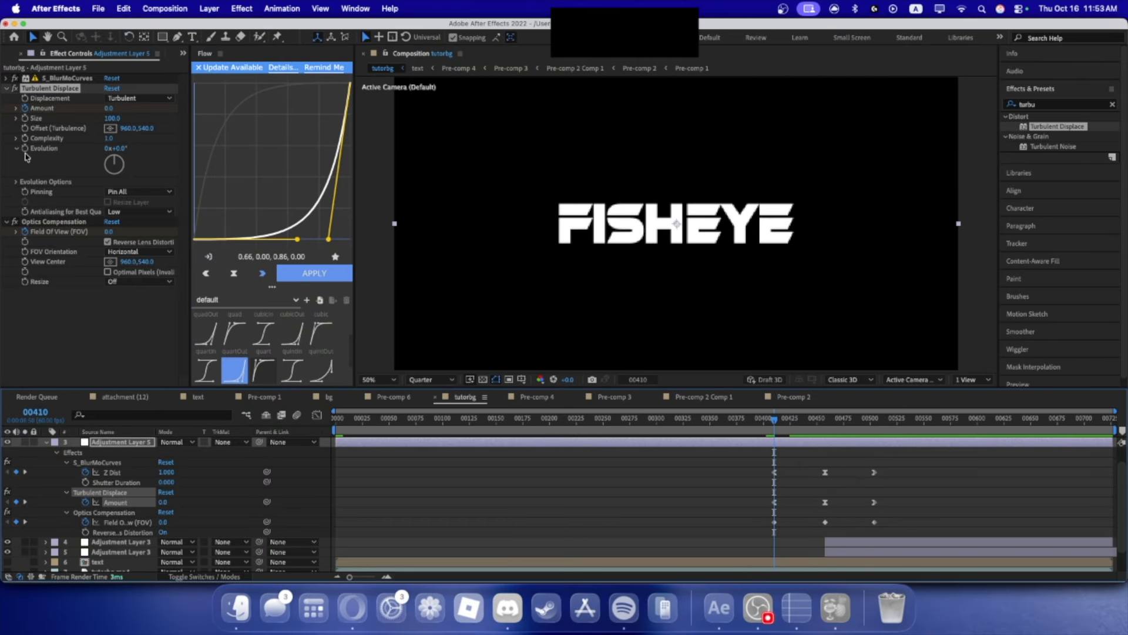
pyautogui.click(25, 148)
pyautogui.press('k')
pyautogui.moveTo(121, 150); pyautogui.dragTo(248, 157)
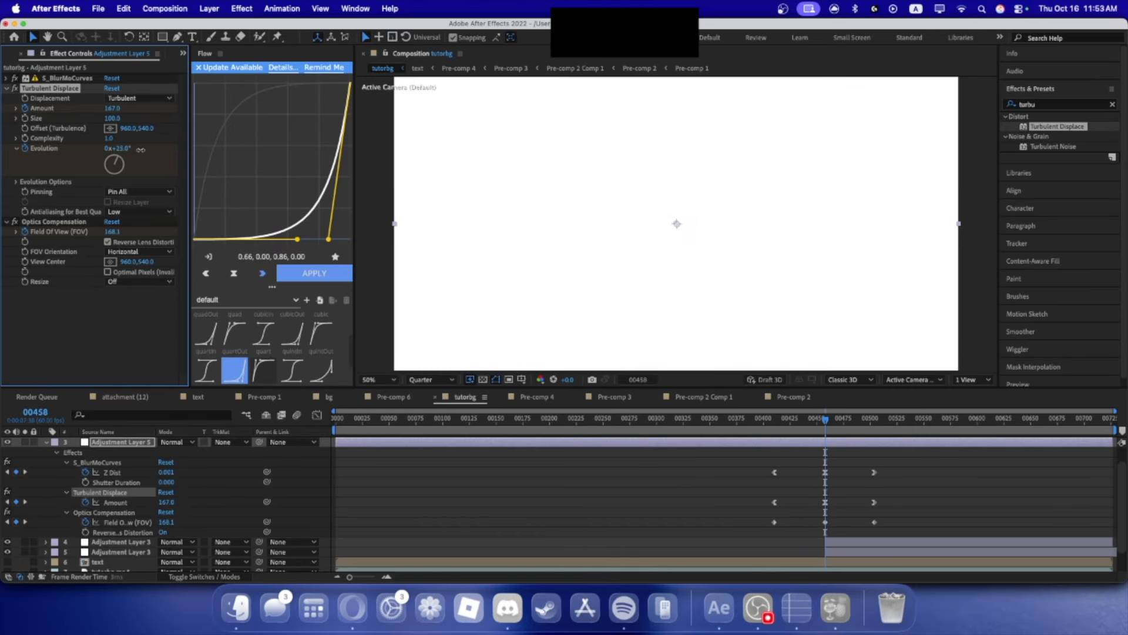
pyautogui.press('k')
pyautogui.moveTo(132, 151); pyautogui.dragTo(241, 154)
# - Preview the evolving distortion and collapse Adjustment Layer 5's properties
pyautogui.moveTo(785, 422); pyautogui.dragTo(806, 418)
pyautogui.press('space')
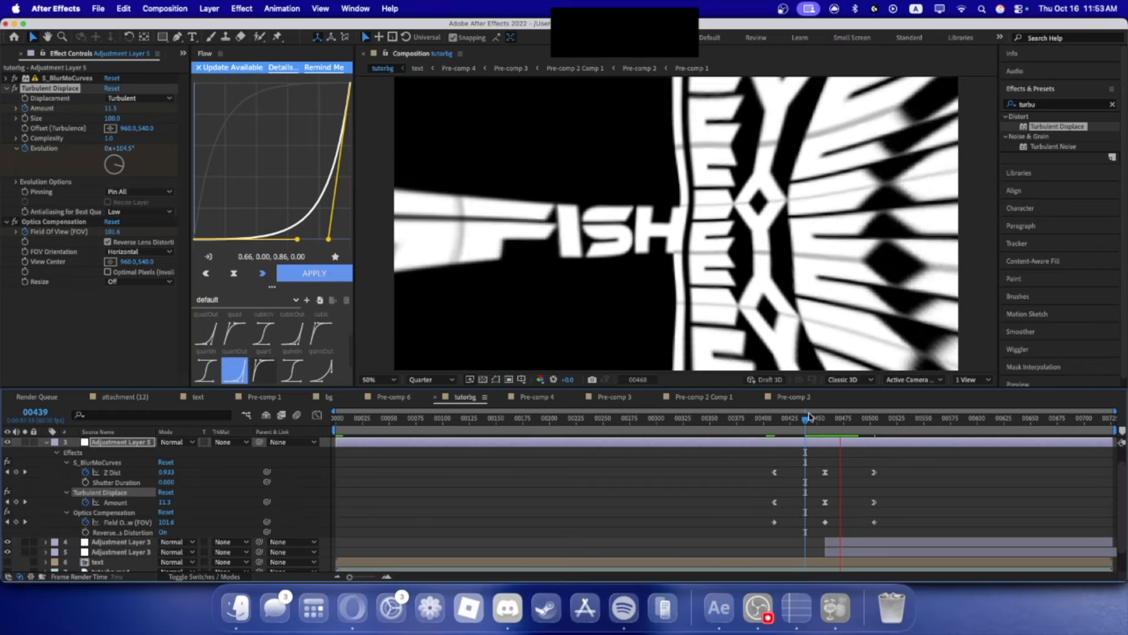
pyautogui.press('space')
pyautogui.click(97, 443)
pyautogui.press('u')
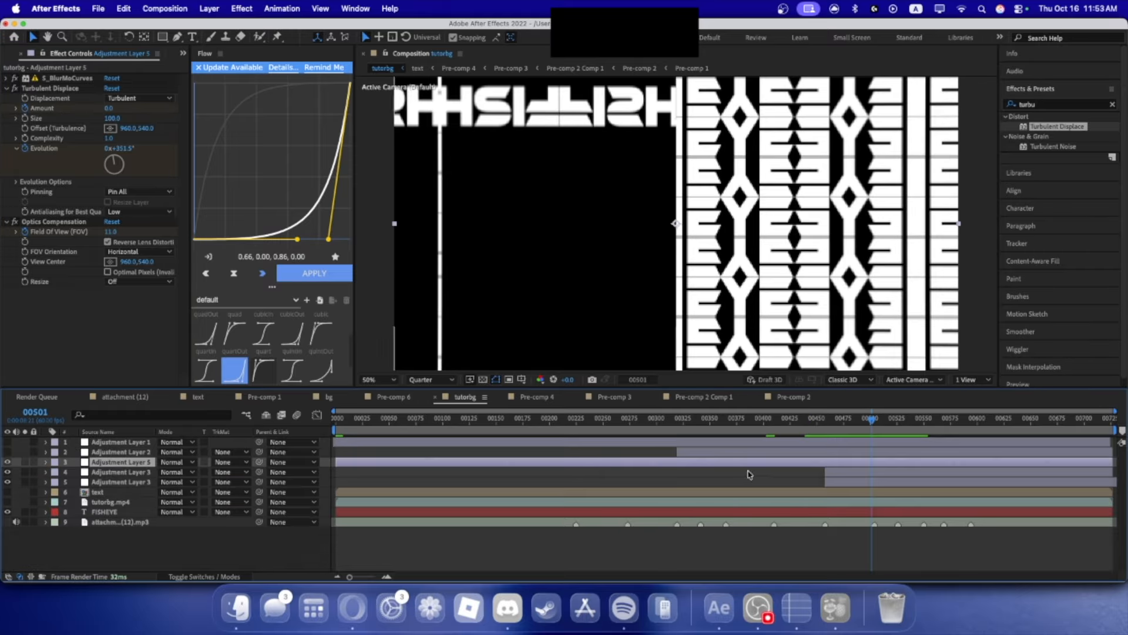
# - Set Turbulent Displace's Size to 30 and preview the distortion from frame 449
pyautogui.click(815, 429)
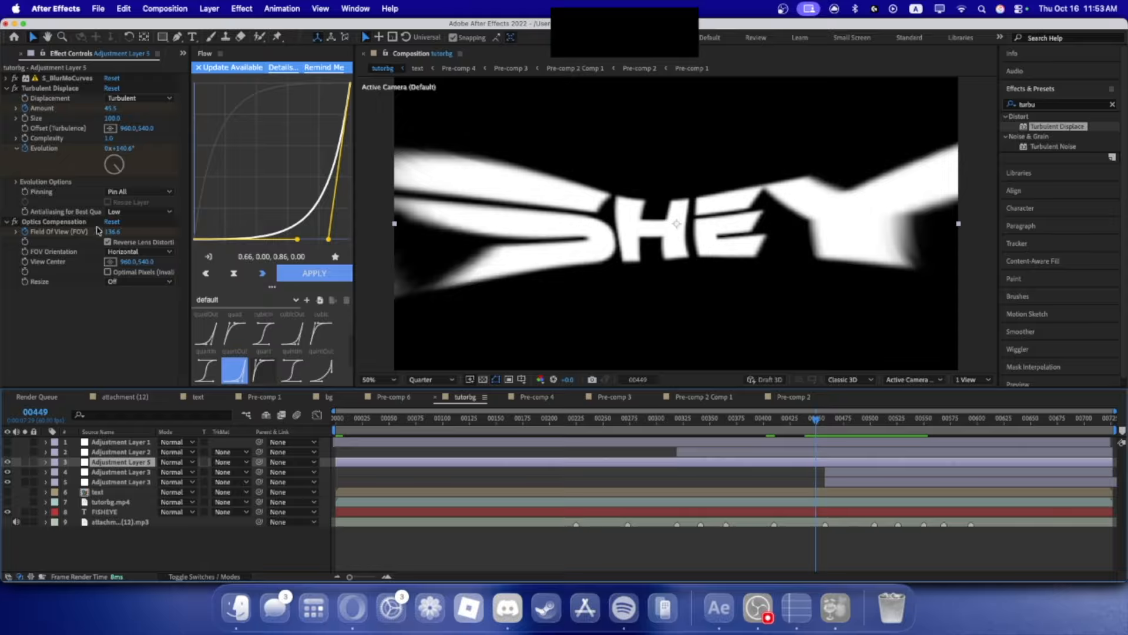
pyautogui.click(110, 120)
pyautogui.write('30')
pyautogui.press('Return')
pyautogui.press('space')
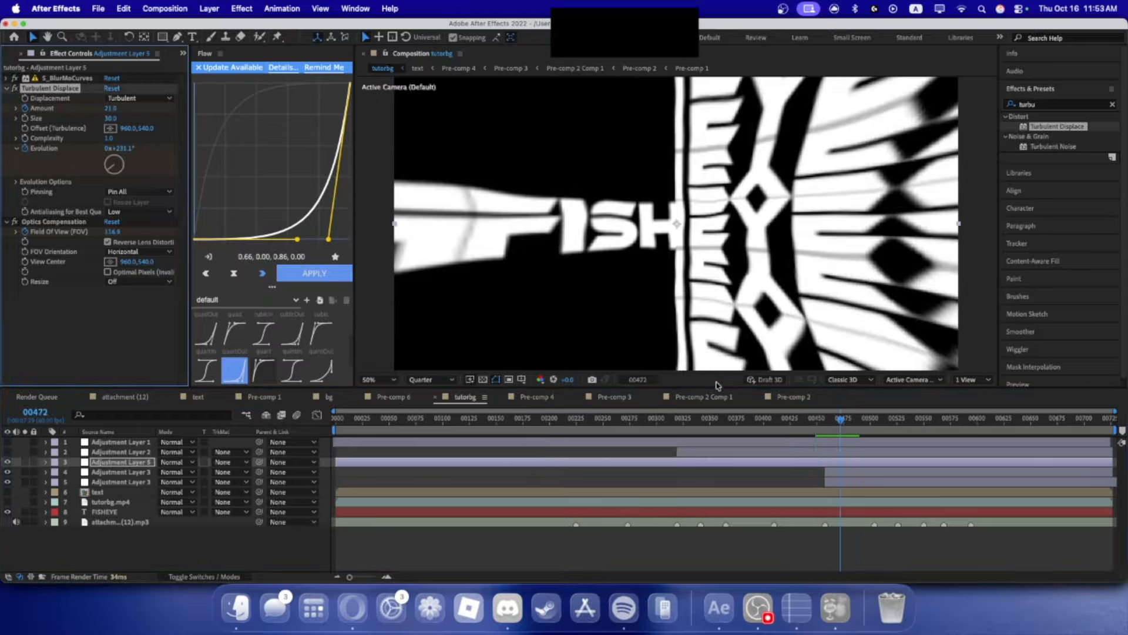
# - Set Turbulent Displace's Size to 59 and Complexity to 1.6, and preview the distorted FISHEYE text from frame 419
pyautogui.click(831, 428)
pyautogui.moveTo(109, 138); pyautogui.dragTo(157, 143)
pyautogui.click(826, 421)
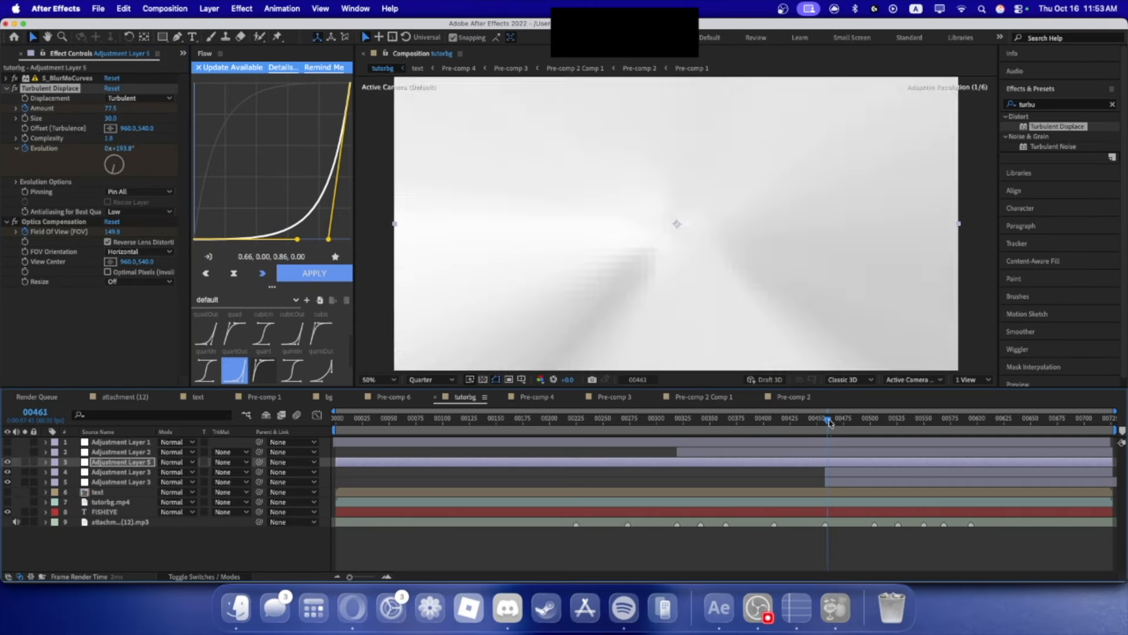
pyautogui.click(816, 426)
pyautogui.press('space')
pyautogui.press('space')
pyautogui.click(815, 427)
pyautogui.moveTo(108, 141); pyautogui.dragTo(143, 122)
pyautogui.click(783, 418)
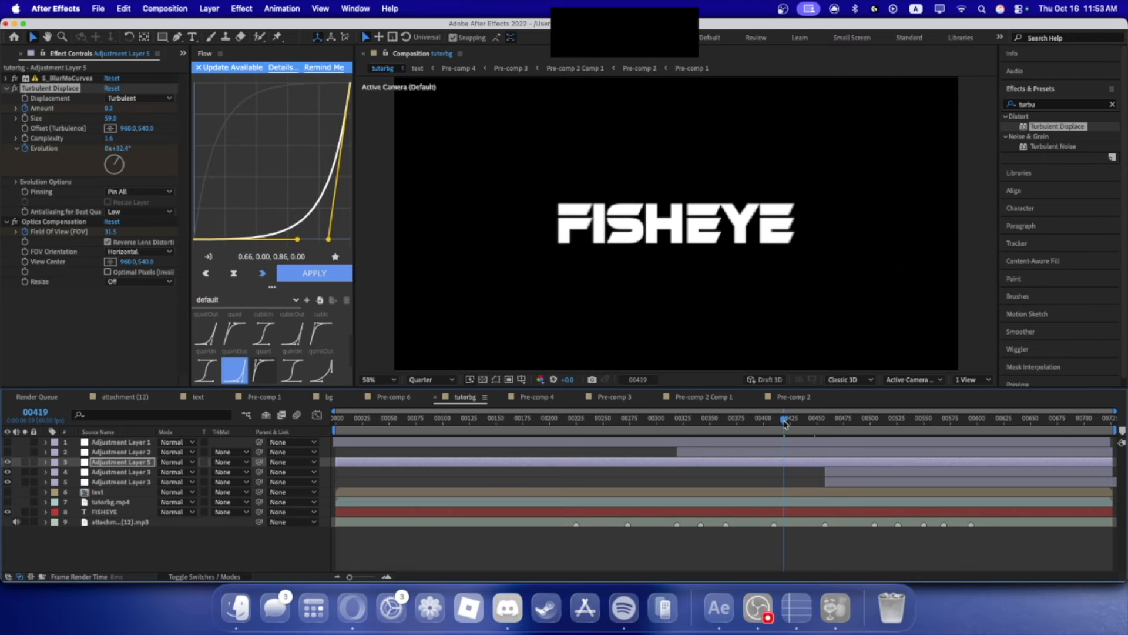
pyautogui.press('space')
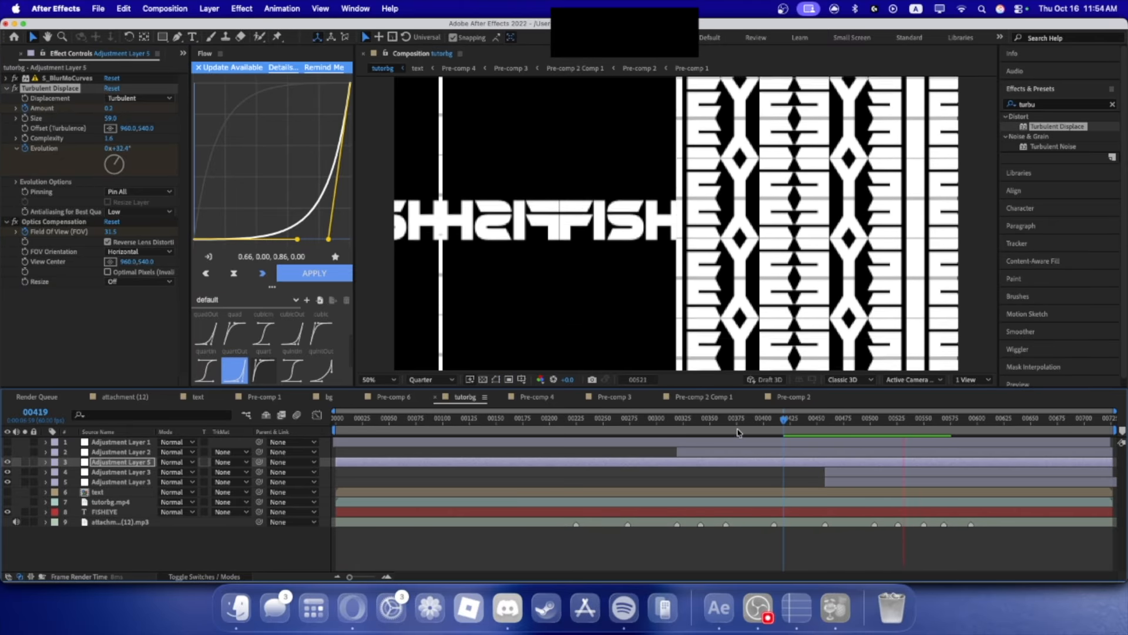
# - Hide the FISHEYE text layer, show all adjustment layers, text and tutorbg.mp4, and preview the transition from frame 404
pyautogui.moveTo(8, 442); pyautogui.dragTo(7, 452)
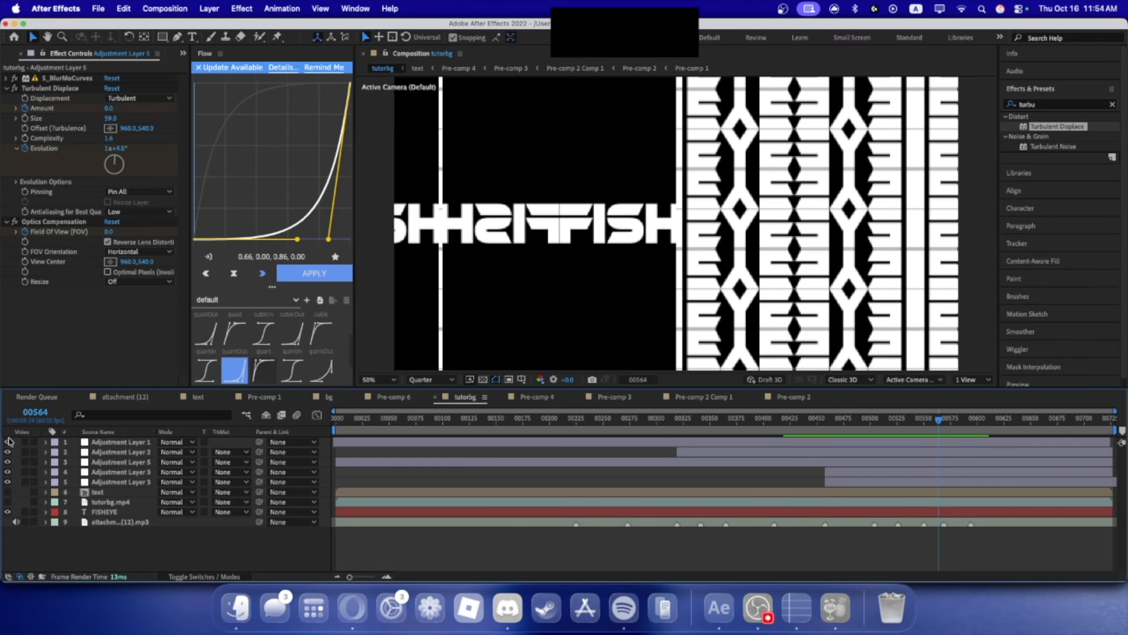
pyautogui.click(8, 511)
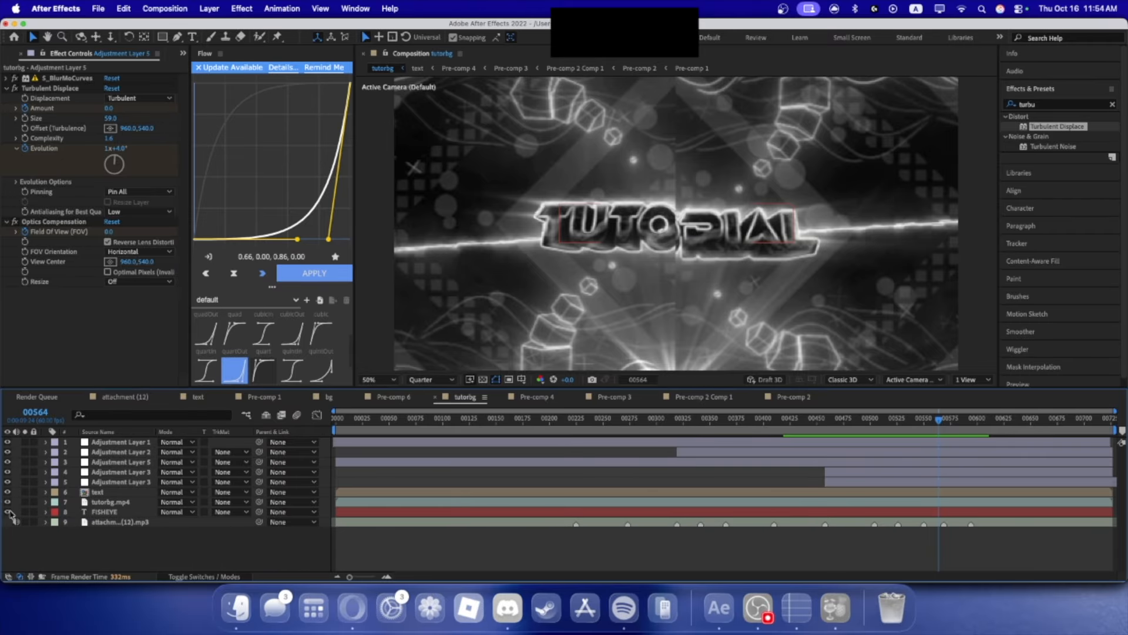
pyautogui.moveTo(859, 426); pyautogui.dragTo(767, 426)
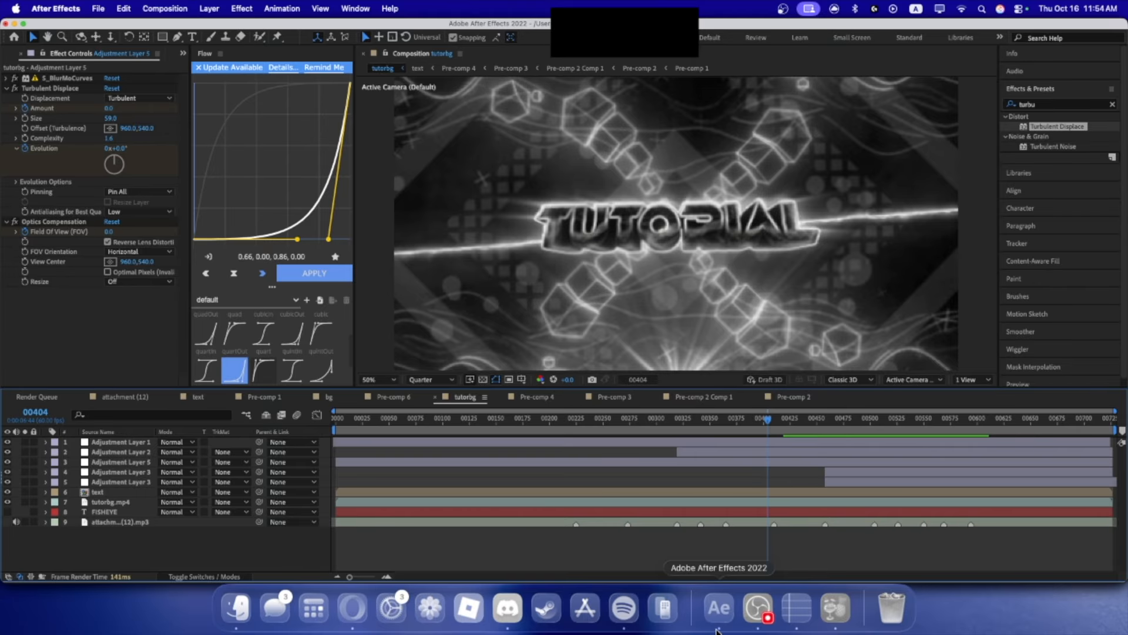
pyautogui.press('space')
pyautogui.click(894, 421)
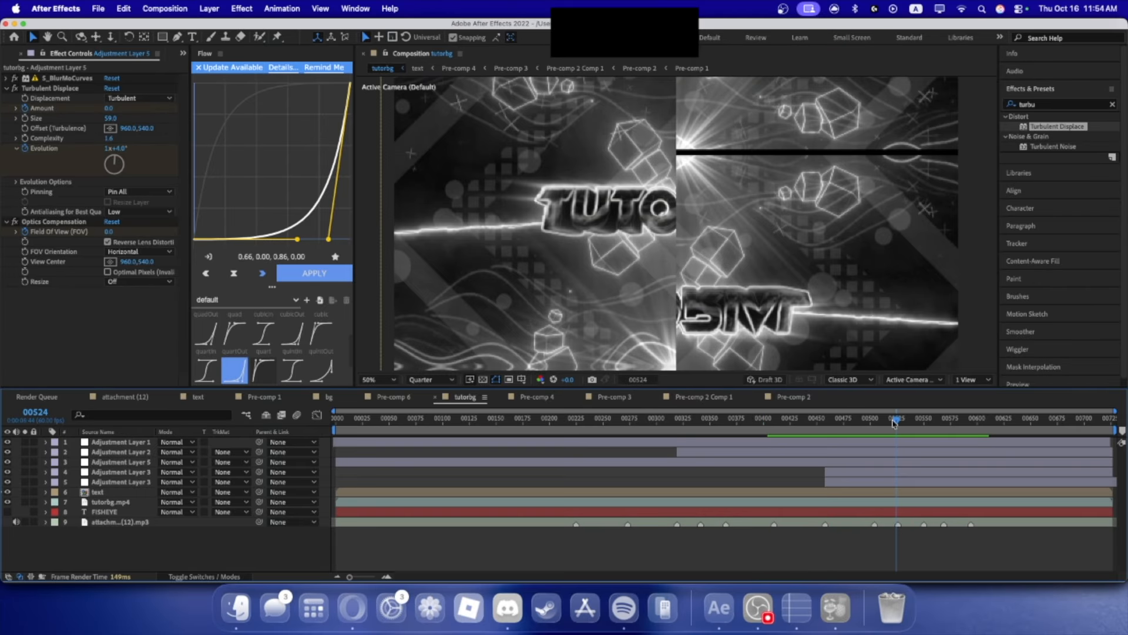
# - Move both Adjustment Layer 3 layers above the other adjustment layers and place Adjustment Layer 1 at the very front
pyautogui.click(106, 482)
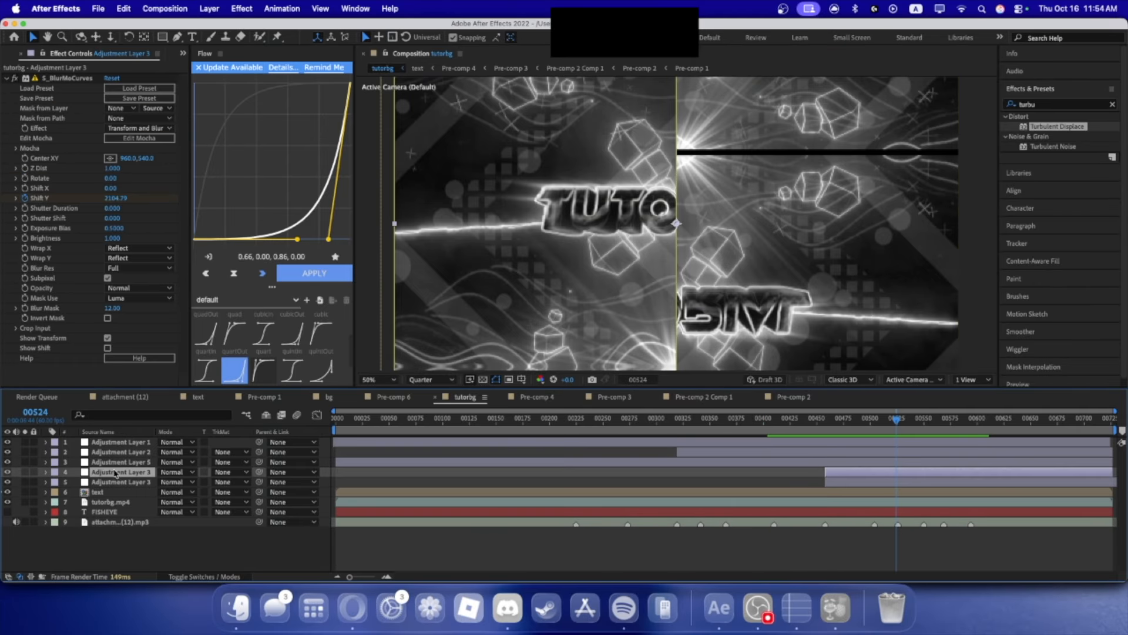
pyautogui.press('super+shift+bracketright')
pyautogui.moveTo(116, 487); pyautogui.dragTo(117, 452)
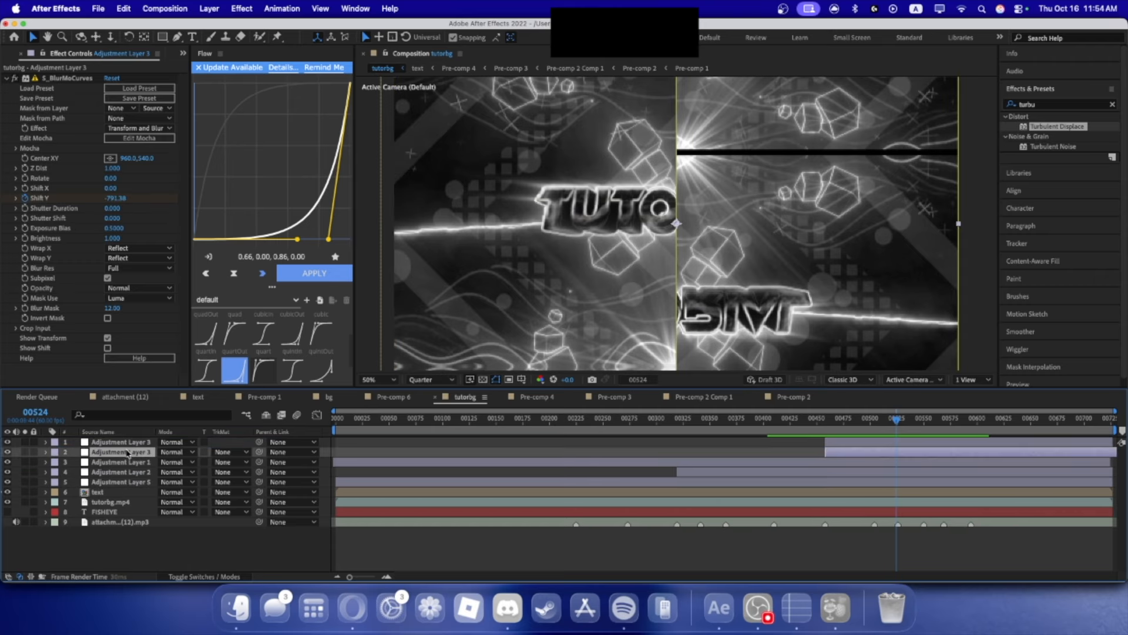
pyautogui.moveTo(898, 421); pyautogui.dragTo(886, 422)
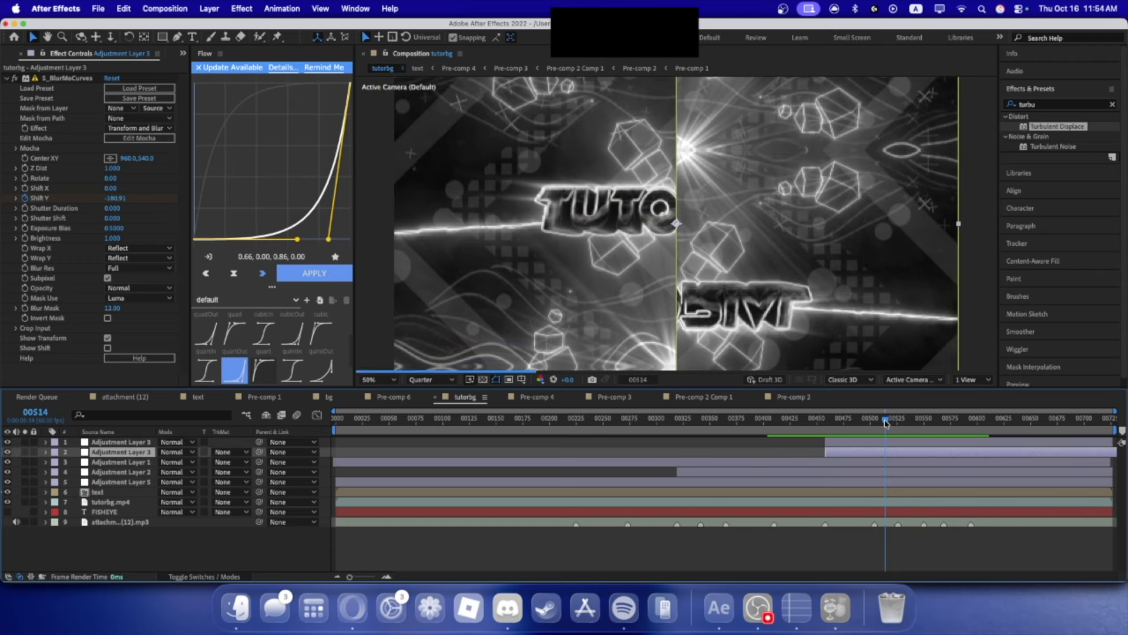
pyautogui.click(136, 463)
pyautogui.press('super+shift+bracketright')
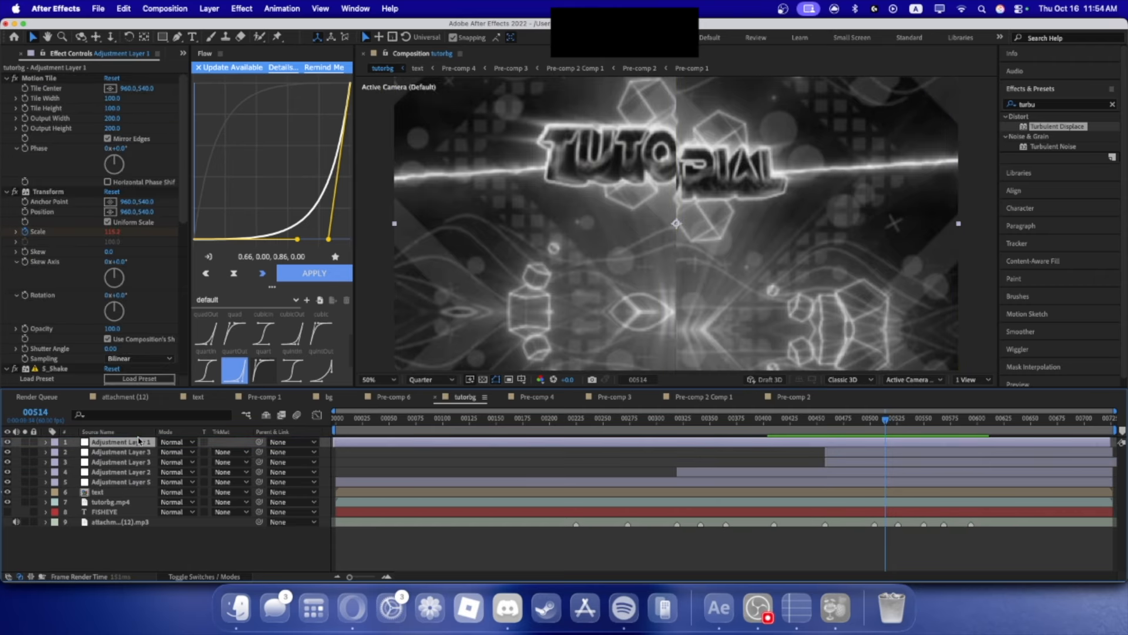
pyautogui.moveTo(875, 422); pyautogui.dragTo(903, 420)
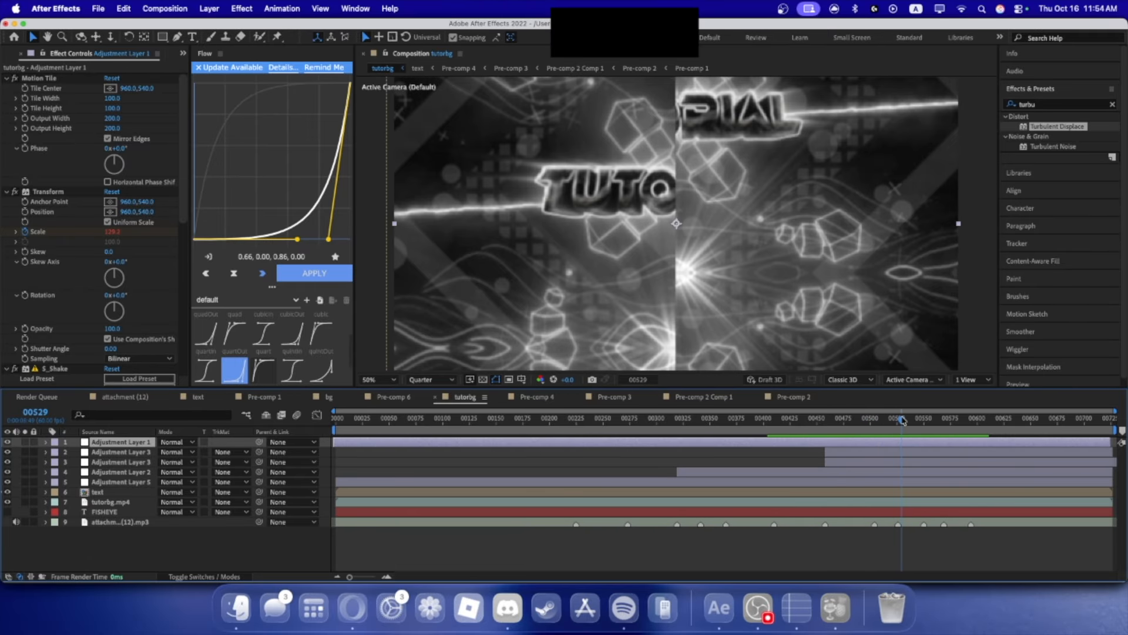
# - Preview the full transition with the reordered adjustment layers from about frame 330
pyautogui.click(690, 424)
pyautogui.press('space')
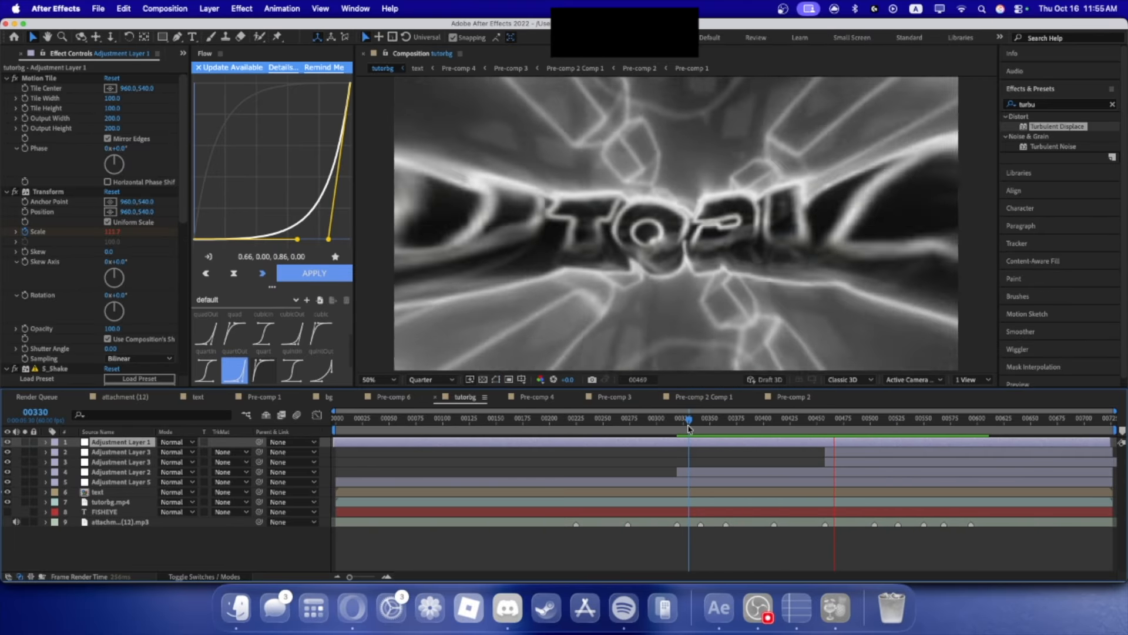
pyautogui.press('space')
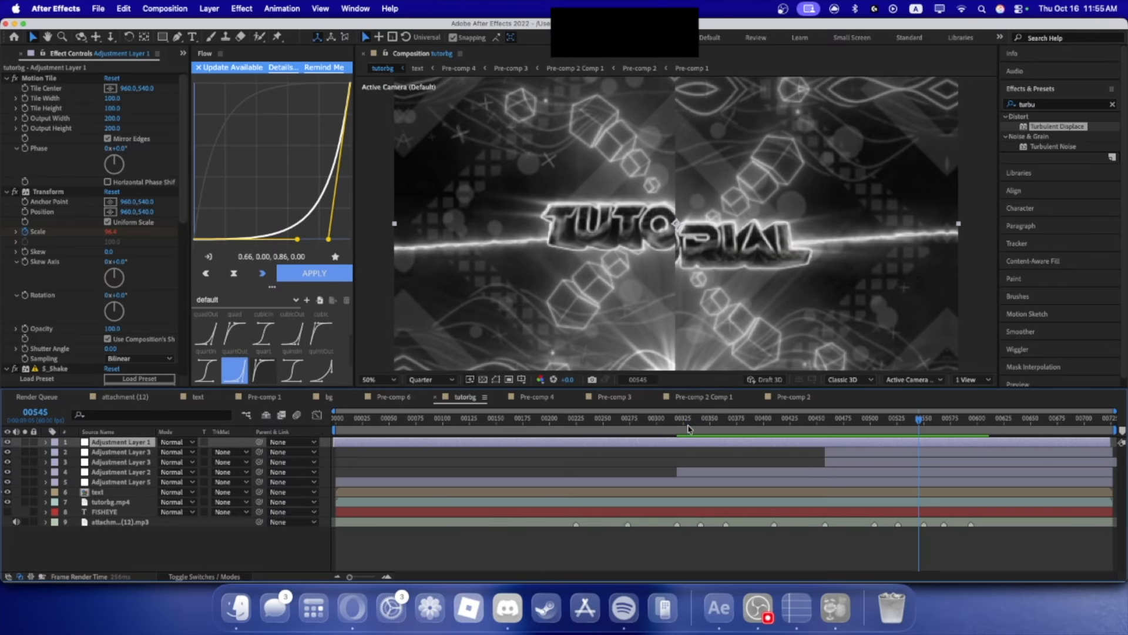
pyautogui.click(693, 428)
pyautogui.press('space')
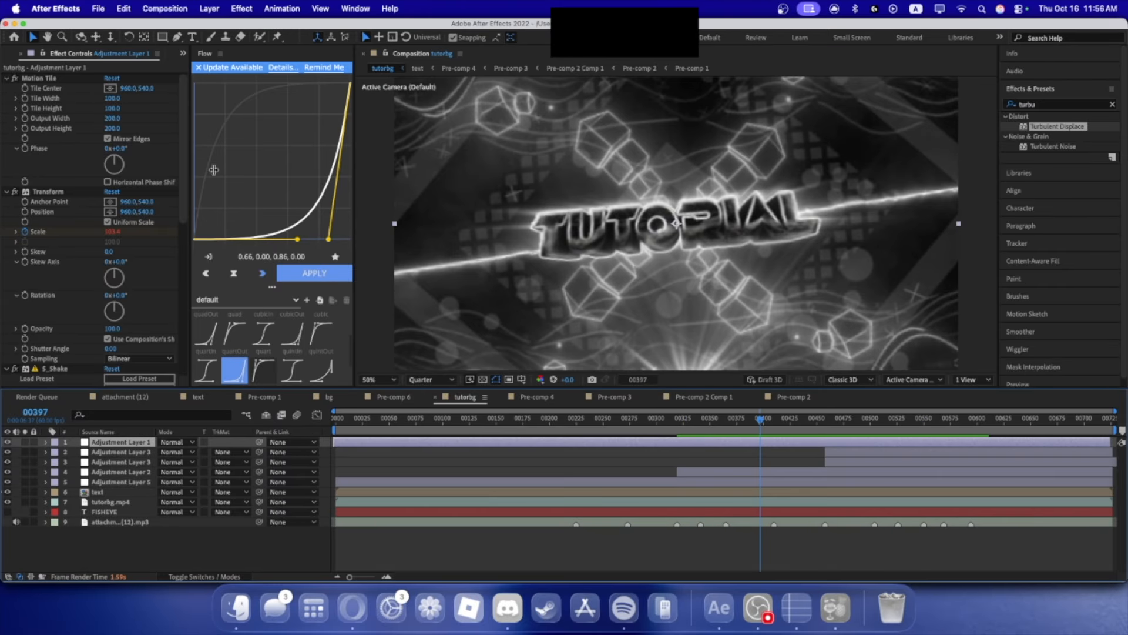
# - Create a 1920 x 1080, 60 fps composition named shapes2
pyautogui.click(8, 56)
pyautogui.click(38, 381)
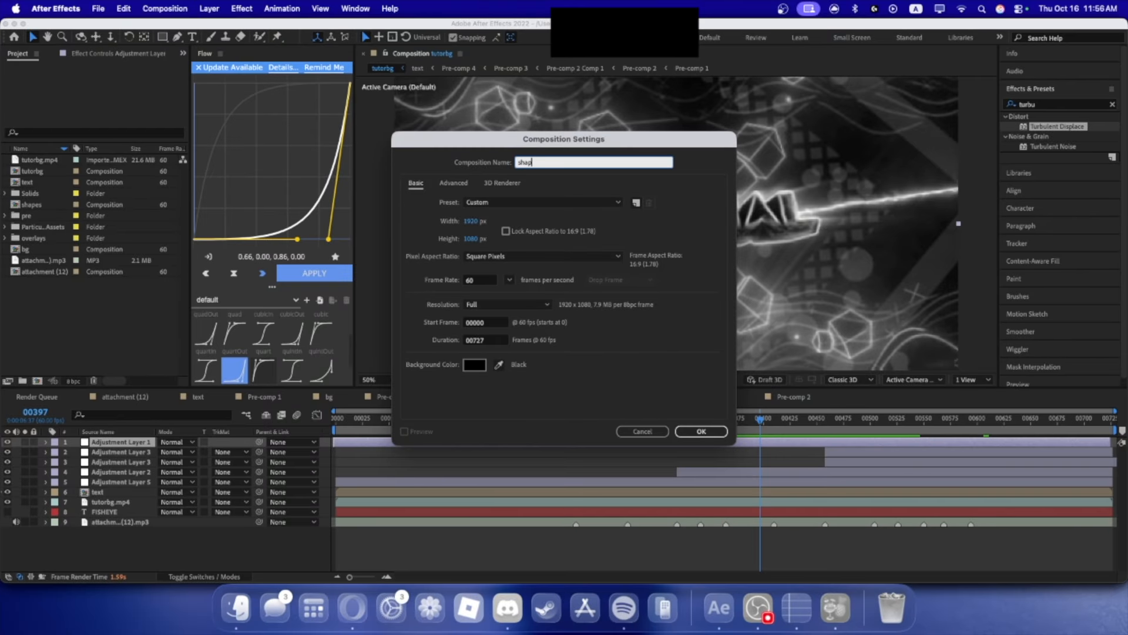
pyautogui.write('shapes2')
pyautogui.press('Return')
# - Import shapepack.aep from Finder into the project and expand its folder
pyautogui.click(238, 608)
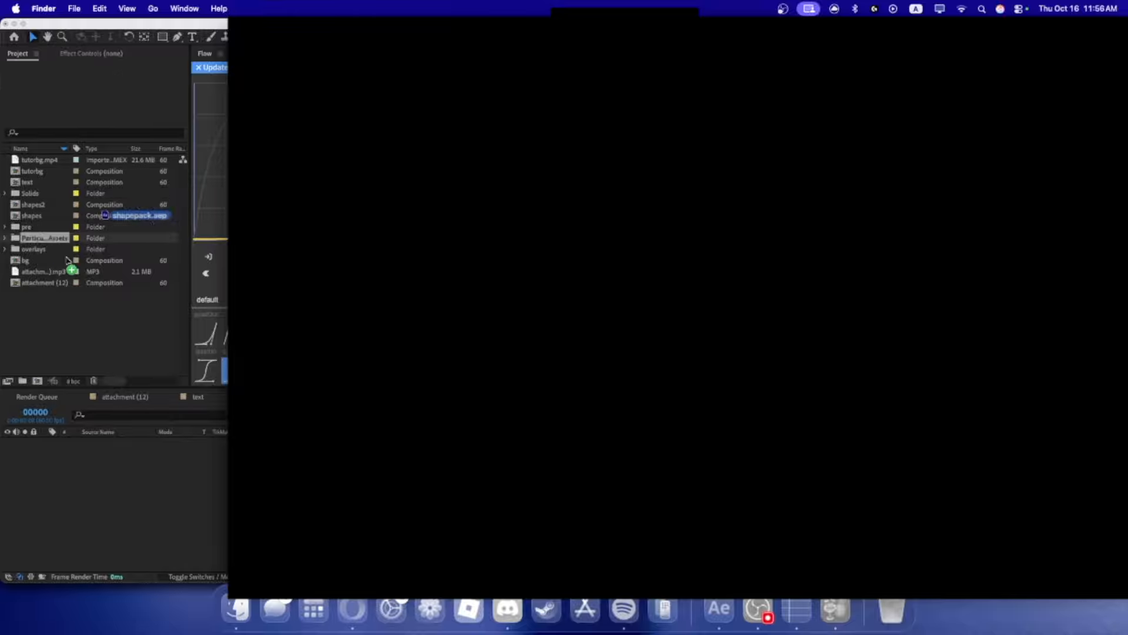
pyautogui.click(73, 318)
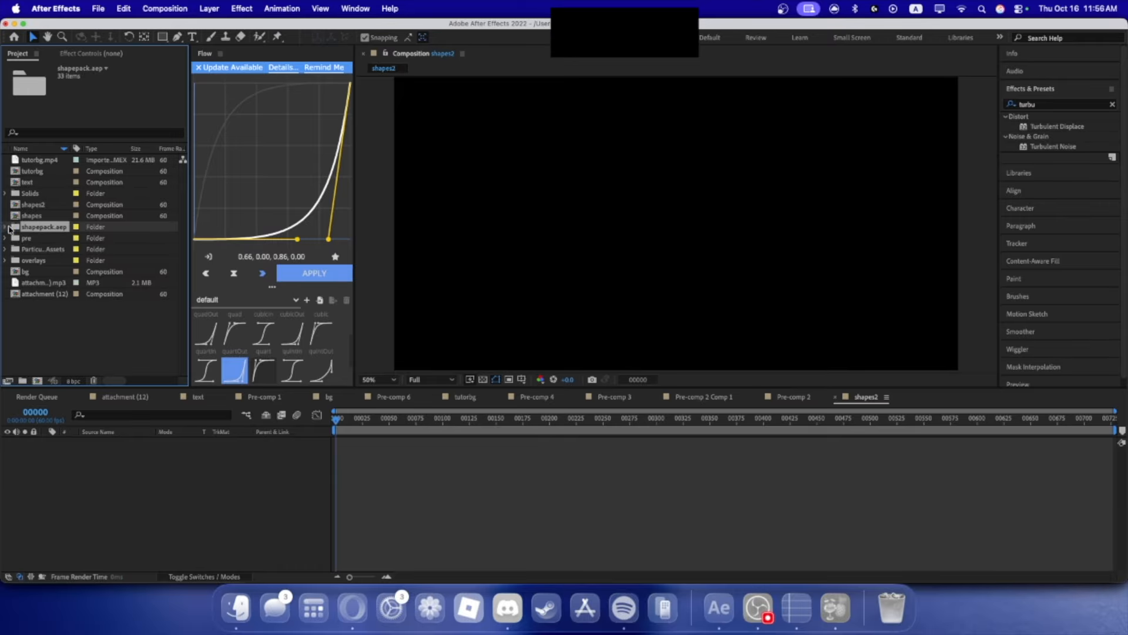
pyautogui.click(5, 227)
# - Try the shape pack's wipe composition in shapes2, look through its animation and delete the layer
pyautogui.moveTo(39, 238); pyautogui.dragTo(289, 446)
pyautogui.moveTo(339, 419); pyautogui.dragTo(382, 424)
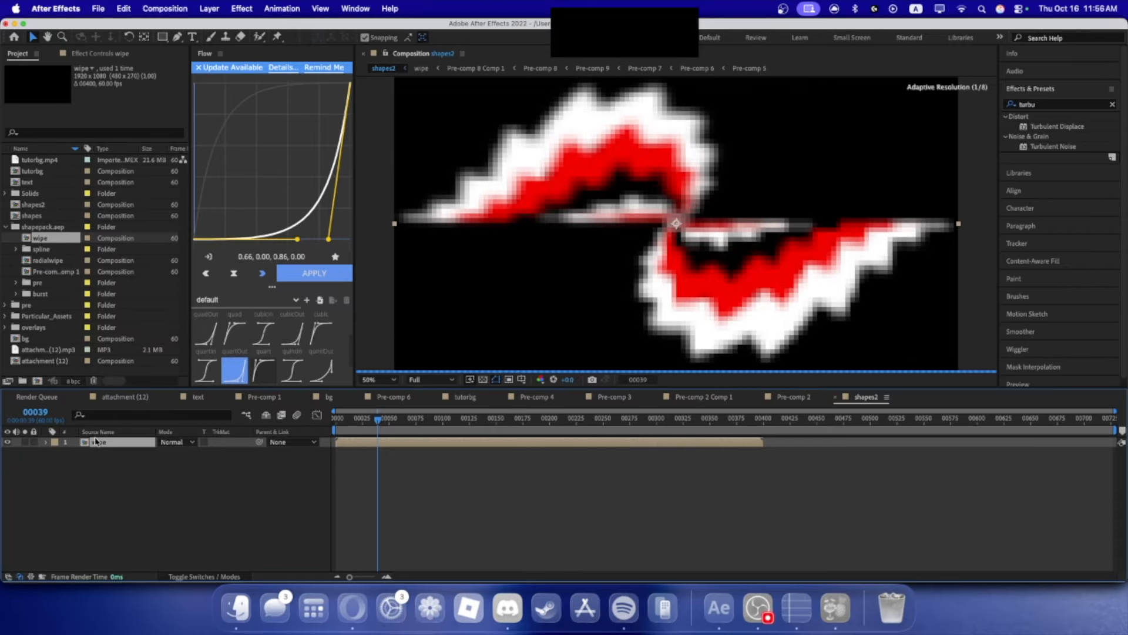
pyautogui.press('Delete')
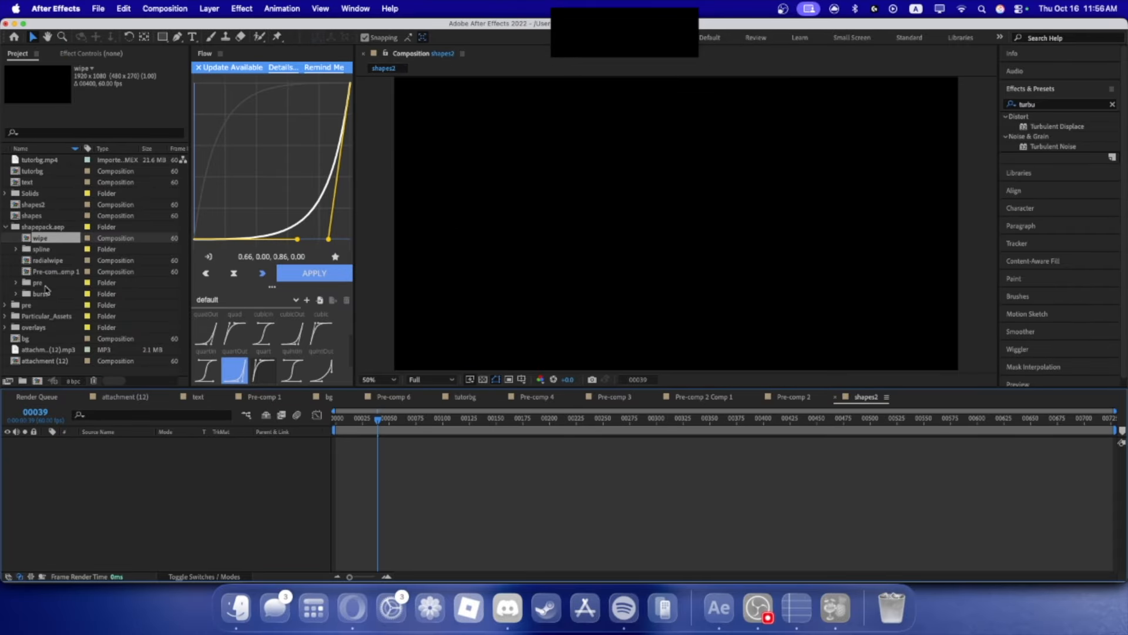
# - Copy the attachment (12).mp3 audio layer with its markers from tutorbg into shapes2 and go to the first marker at frame 225
pyautogui.click(798, 396)
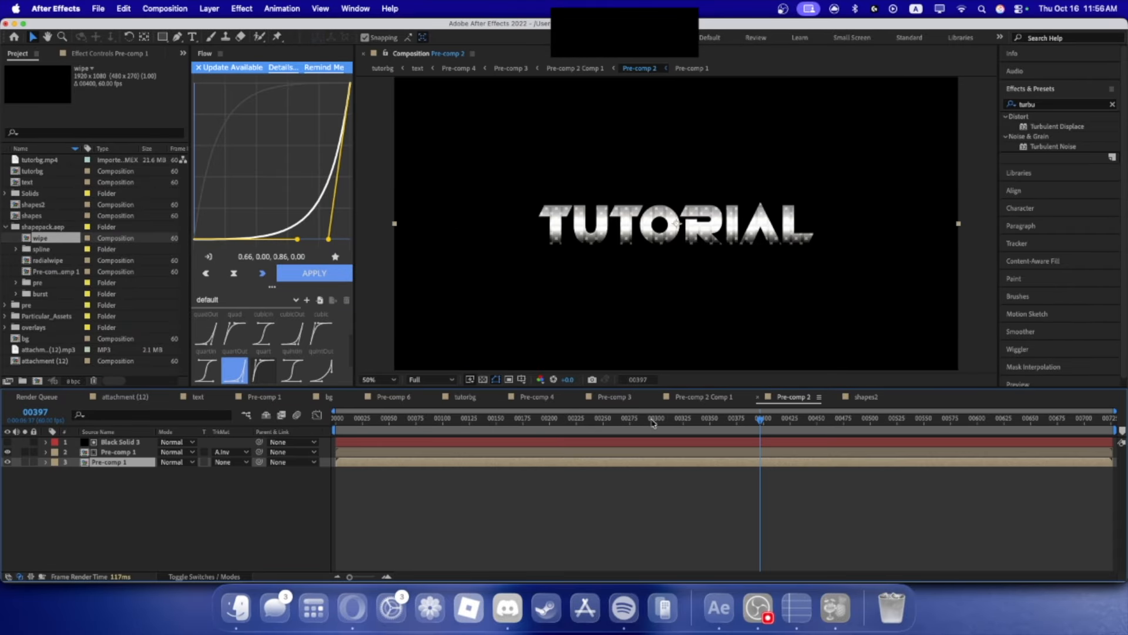
pyautogui.click(744, 398)
pyautogui.click(518, 397)
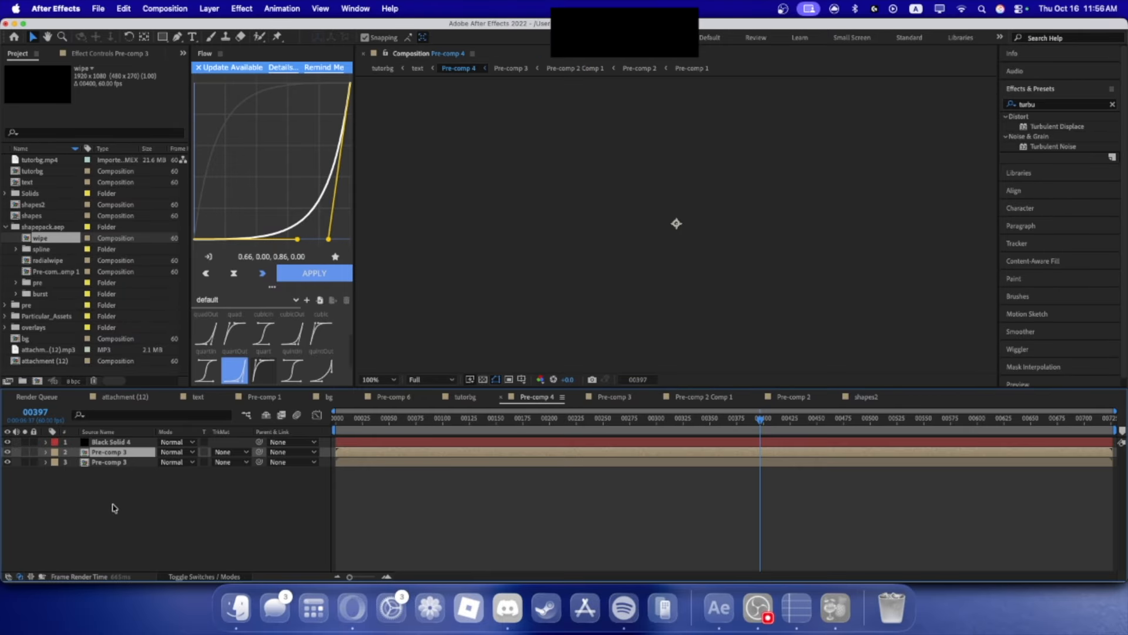
pyautogui.click(465, 397)
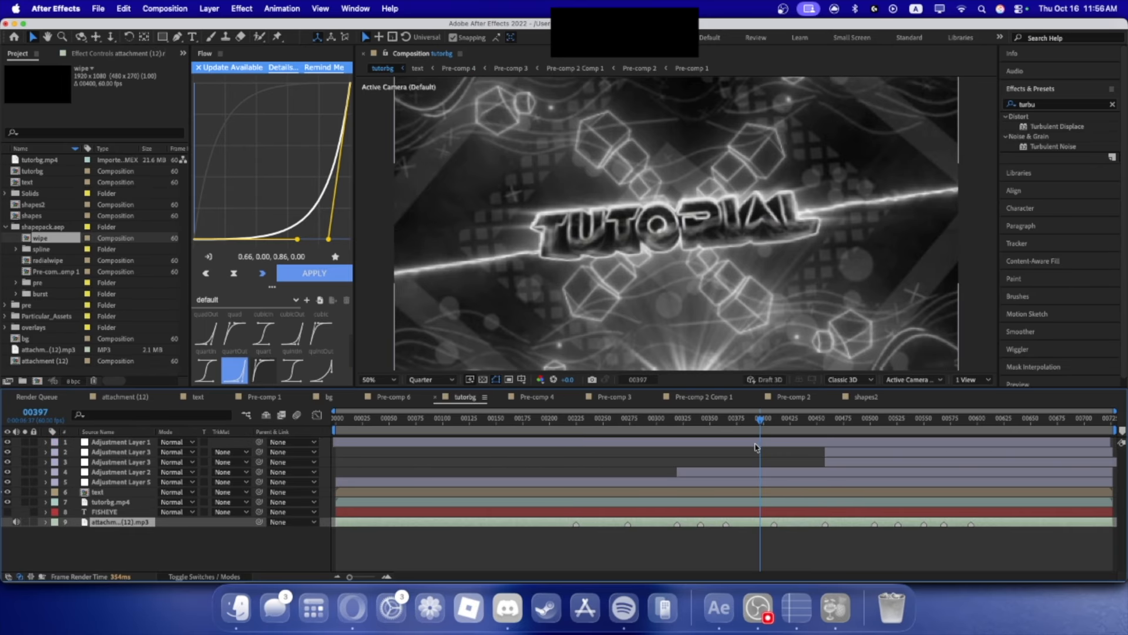
pyautogui.click(866, 397)
pyautogui.click(441, 420)
pyautogui.moveTo(449, 430); pyautogui.dragTo(560, 442)
pyautogui.press('k')
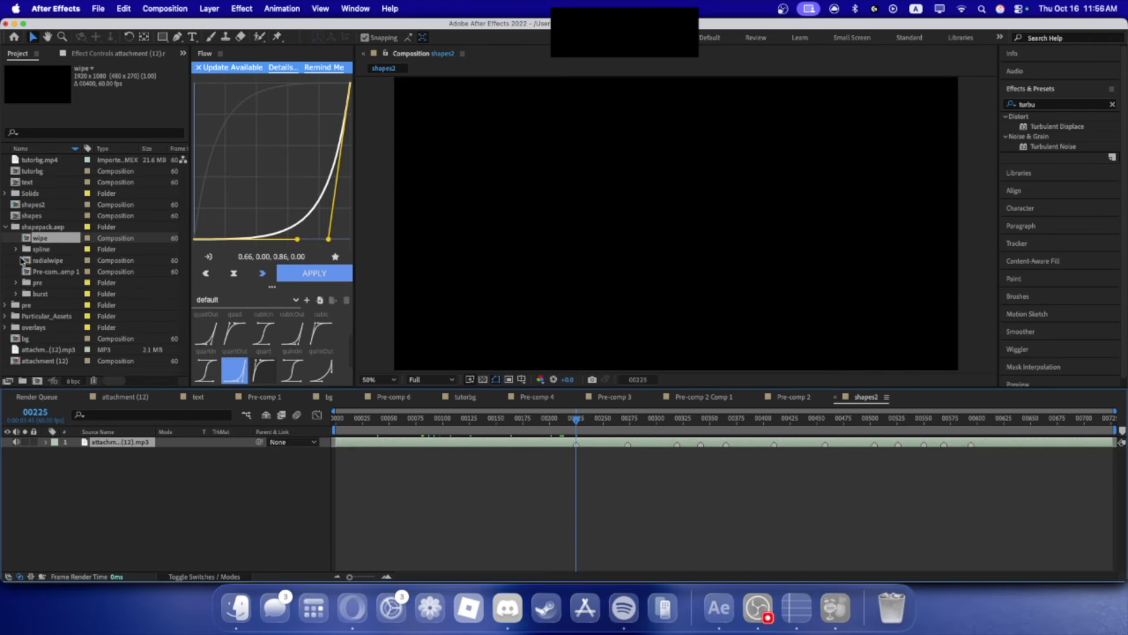
# - Try the burst composition from the shape pack's burst folder near the first audio marker, preview it and delete the layer
pyautogui.click(13, 295)
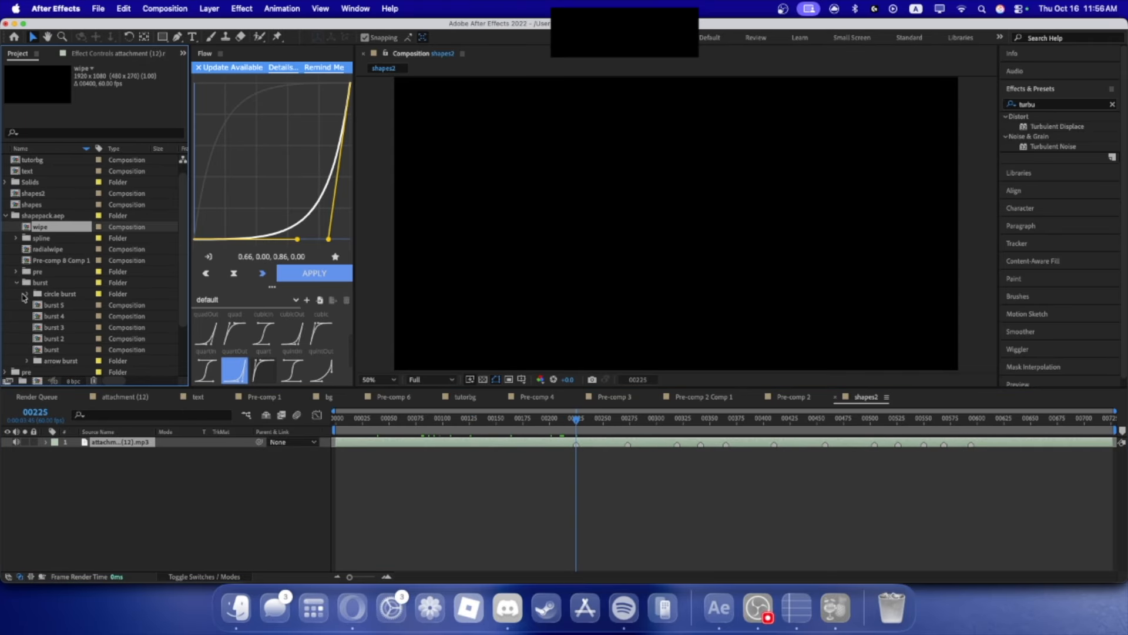
pyautogui.click(59, 350)
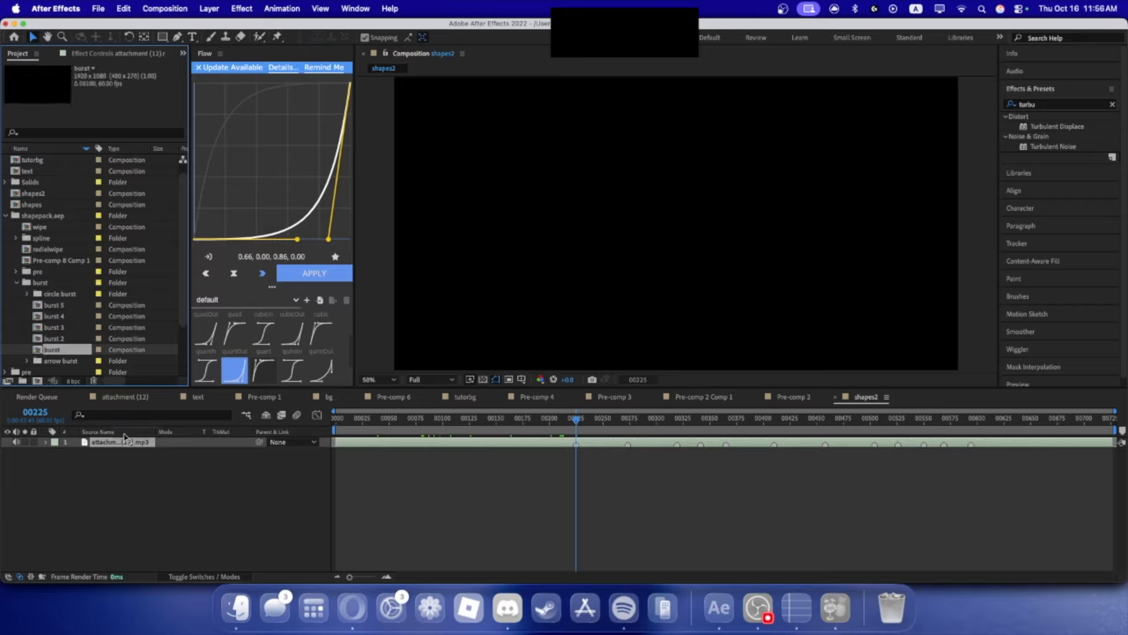
pyautogui.moveTo(125, 435); pyautogui.dragTo(125, 445)
pyautogui.moveTo(588, 443); pyautogui.dragTo(574, 443)
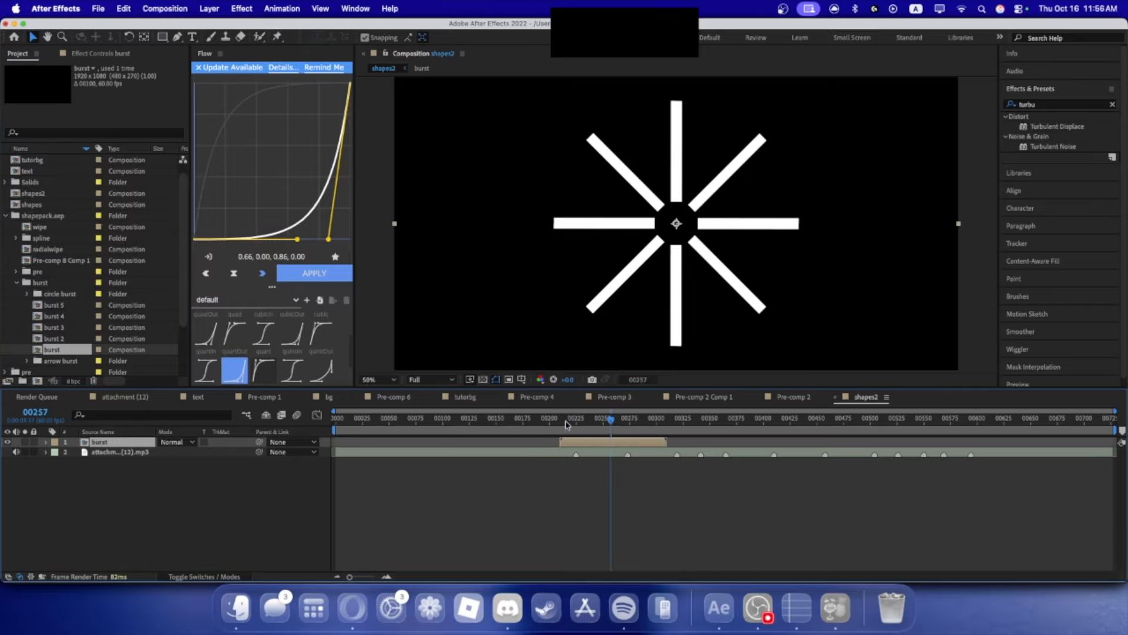
pyautogui.click(566, 422)
pyautogui.press('space')
pyautogui.press('space')
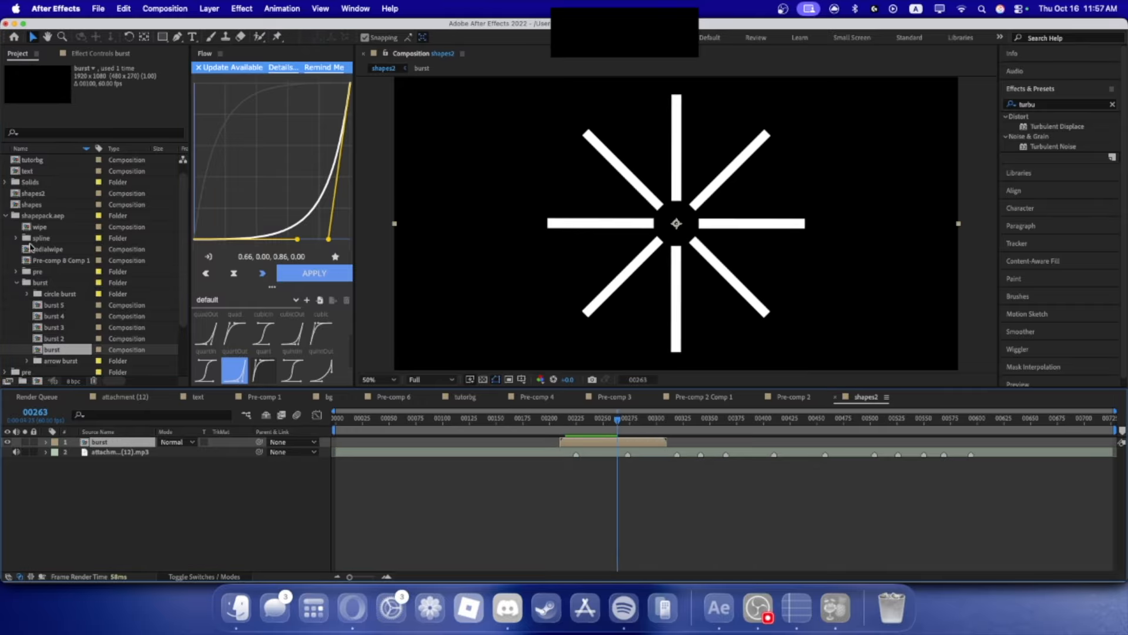
pyautogui.press('Delete')
# - Add the burst 2 composition above the audio, start it just before the first marker at frame 225 and preview it
pyautogui.click(68, 339)
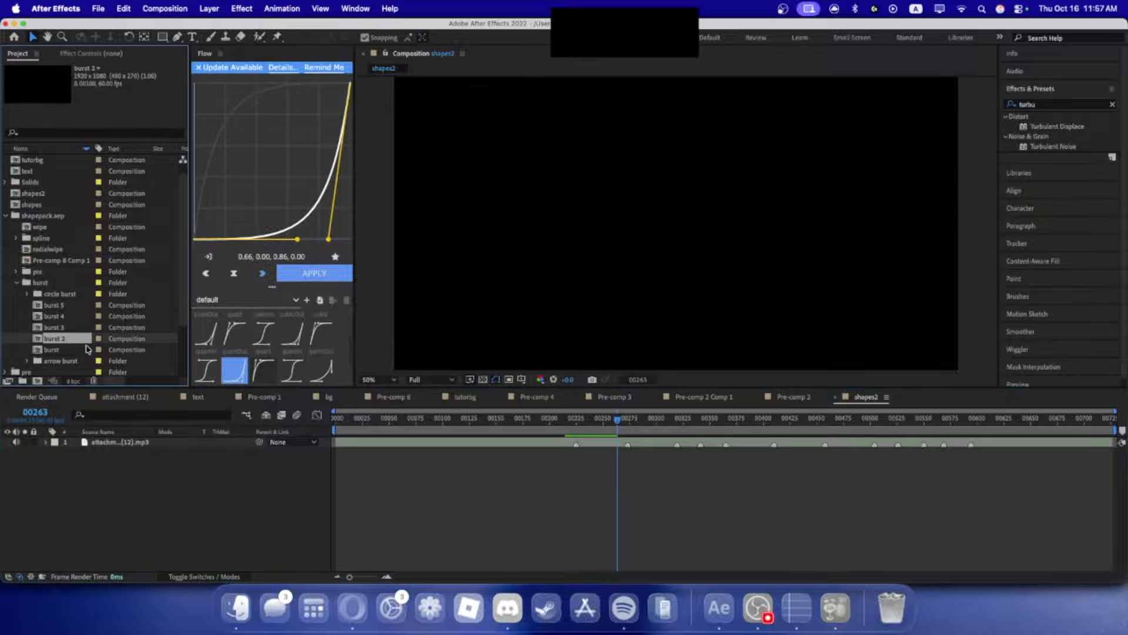
pyautogui.moveTo(113, 434); pyautogui.dragTo(114, 442)
pyautogui.moveTo(379, 443); pyautogui.dragTo(612, 442)
pyautogui.click(573, 428)
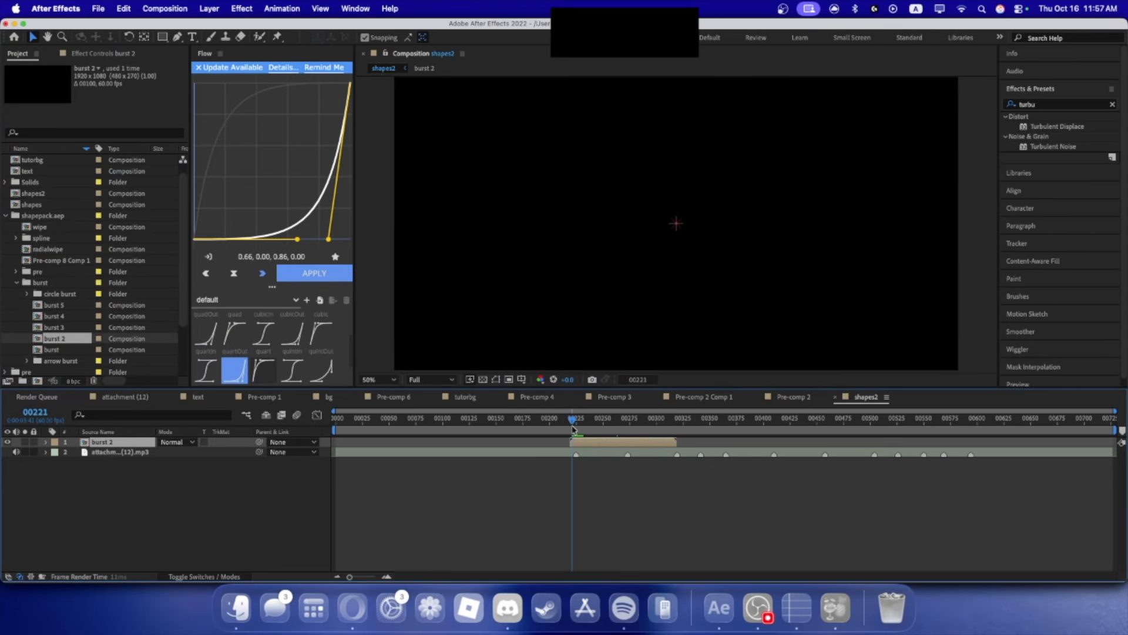
pyautogui.press('space')
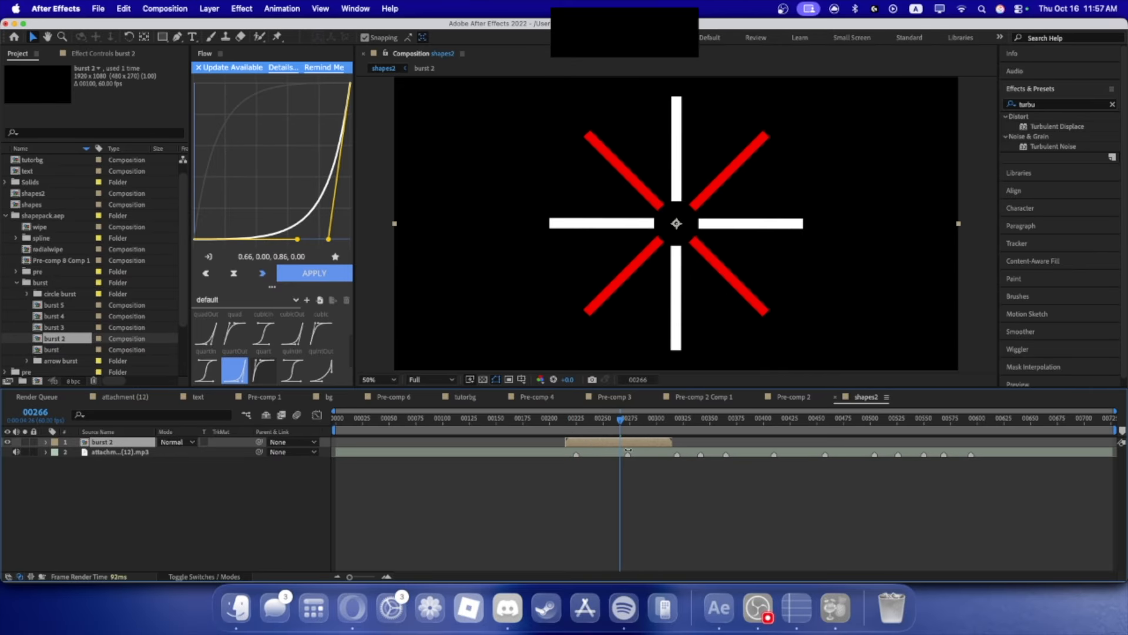
# - Add the radialwipe composition above burst 2, start it just before the second audio marker and preview both shapes
pyautogui.moveTo(53, 254); pyautogui.dragTo(91, 450)
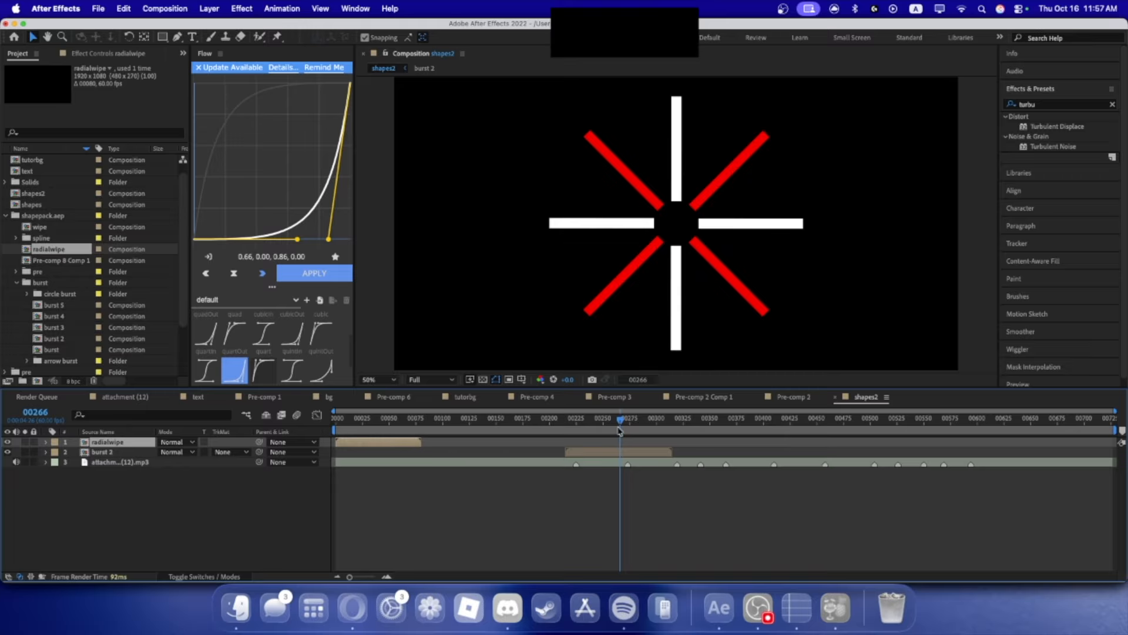
pyautogui.moveTo(370, 445); pyautogui.dragTo(647, 445)
pyautogui.click(563, 425)
pyautogui.press('space')
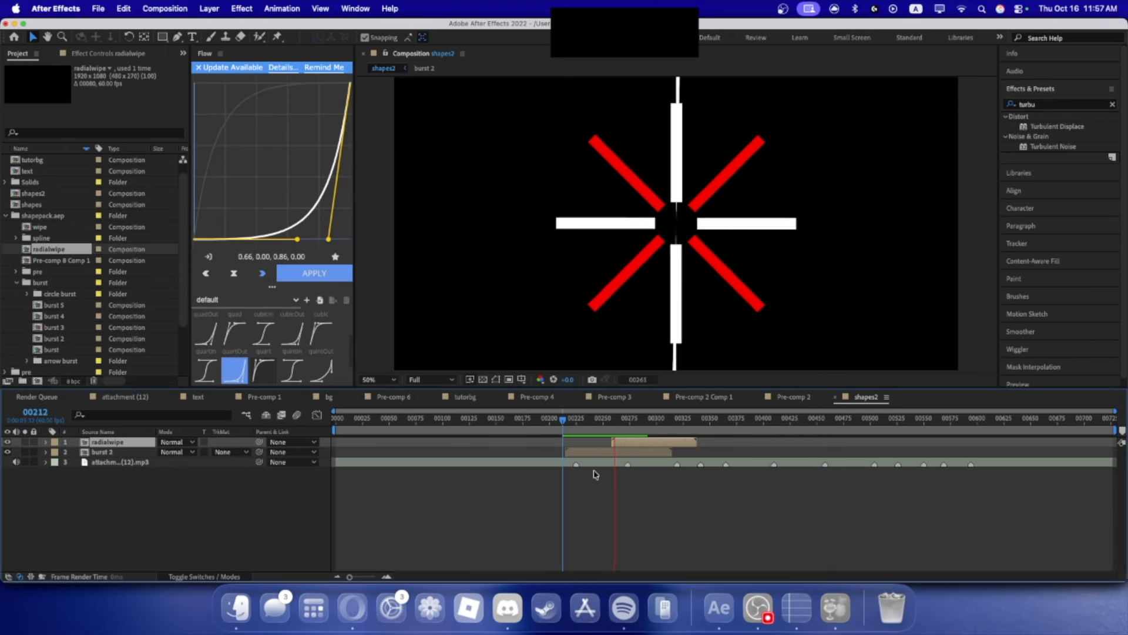
# - Apply Hue/Saturation to the burst 2 layer and set its Master Saturation to -100
pyautogui.press('space')
pyautogui.click(603, 453)
pyautogui.click(1064, 104)
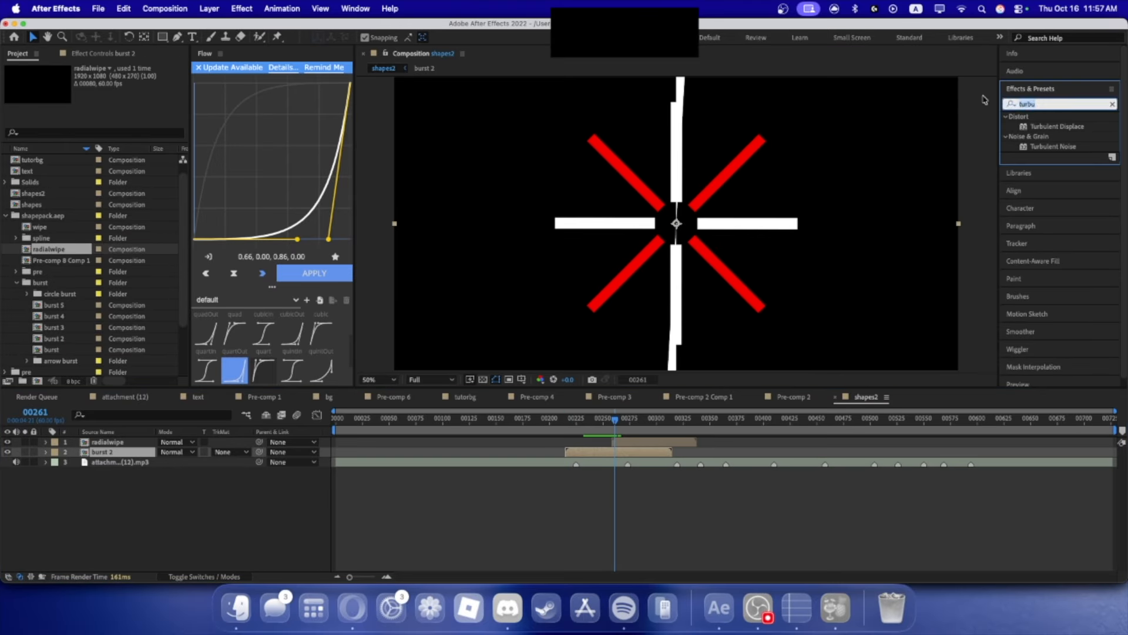
pyautogui.write('hue')
pyautogui.moveTo(1042, 176); pyautogui.dragTo(118, 452)
pyautogui.moveTo(42, 190); pyautogui.dragTo(29, 191)
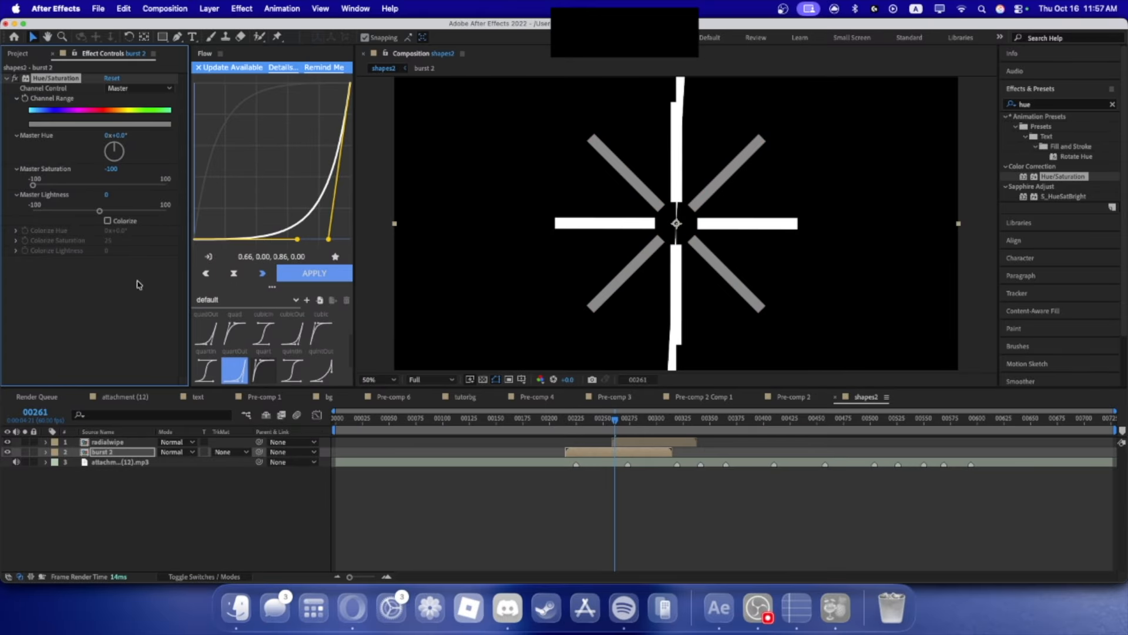
pyautogui.click(183, 469)
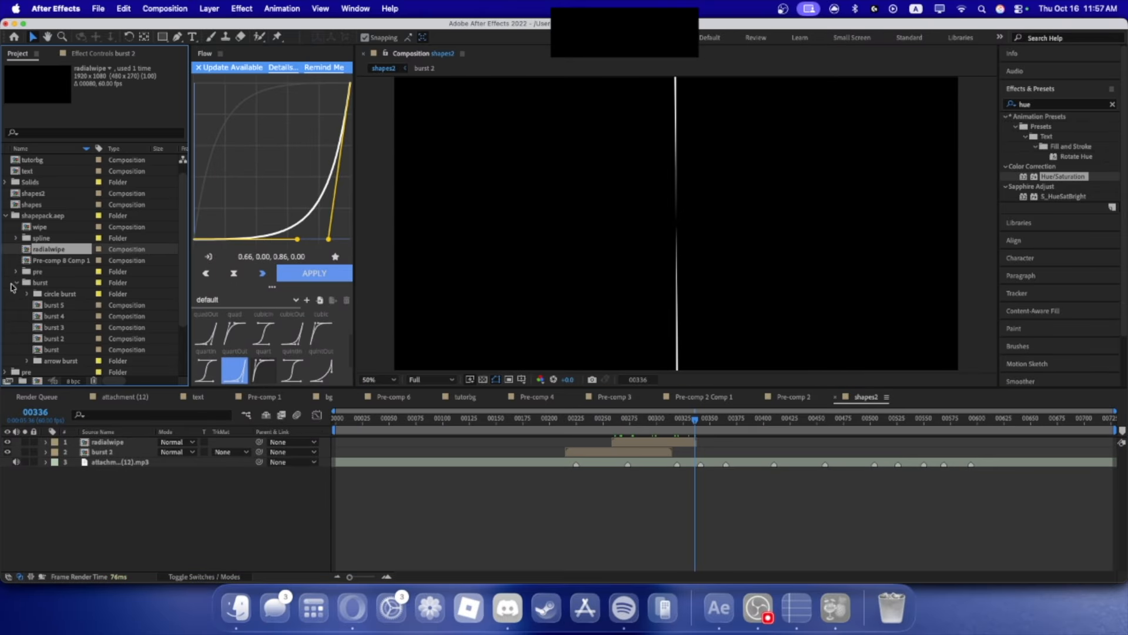
# - Try the circle burst and circle burst 4 compositions from the circle burst folder near the third audio marker, then delete the layer
pyautogui.click(14, 283)
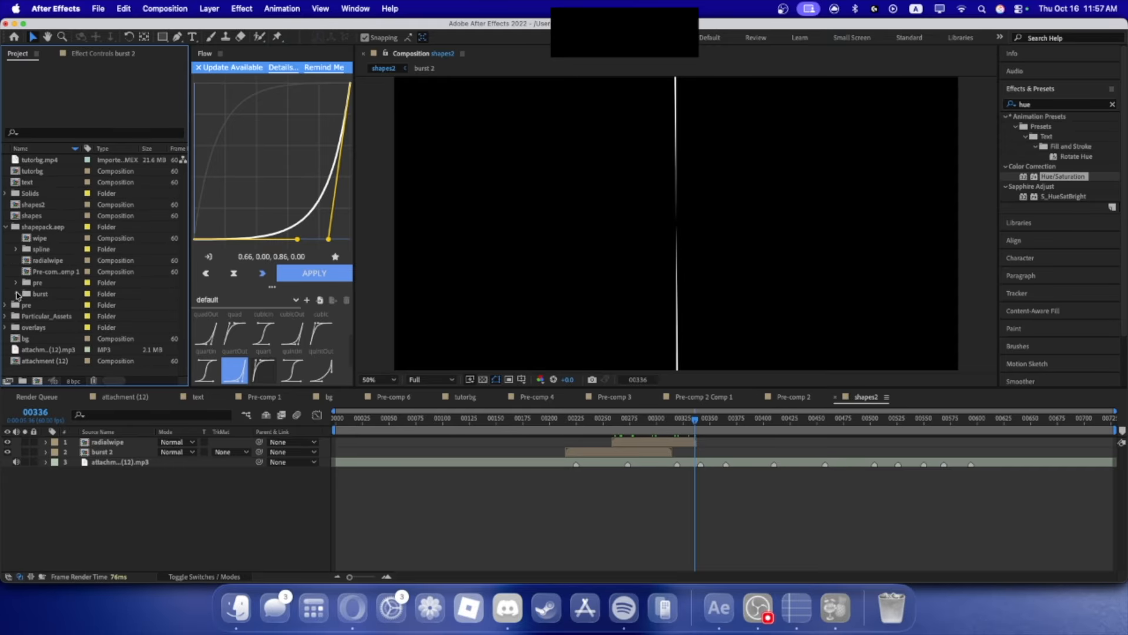
pyautogui.click(16, 294)
pyautogui.click(27, 305)
pyautogui.moveTo(72, 339); pyautogui.dragTo(120, 454)
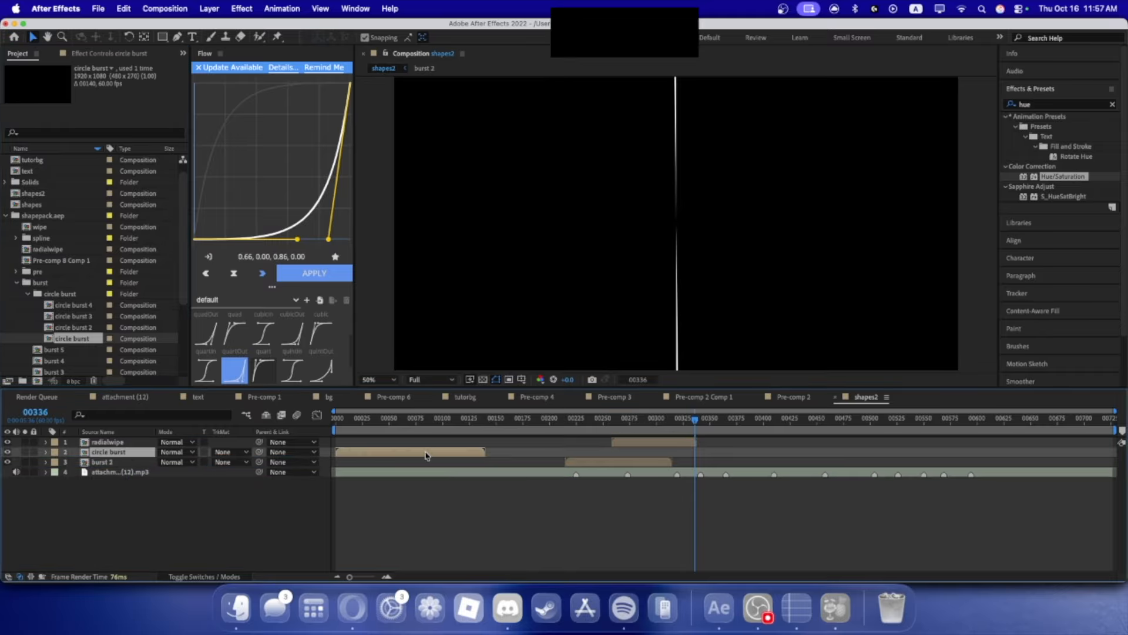
pyautogui.moveTo(71, 305); pyautogui.dragTo(150, 451)
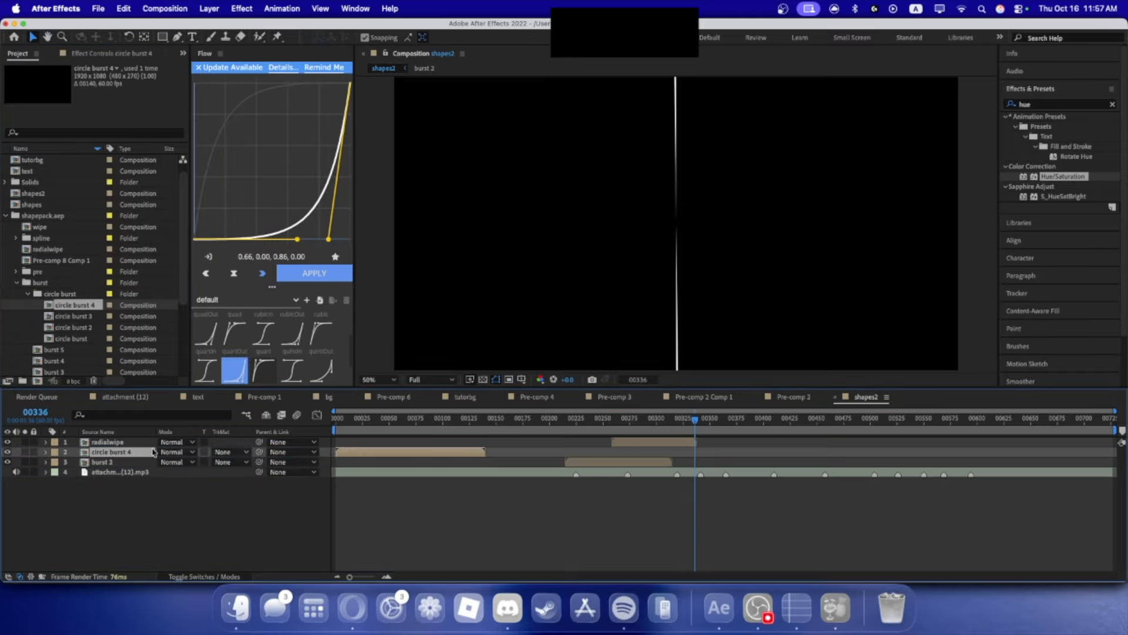
pyautogui.moveTo(375, 453); pyautogui.dragTo(710, 454)
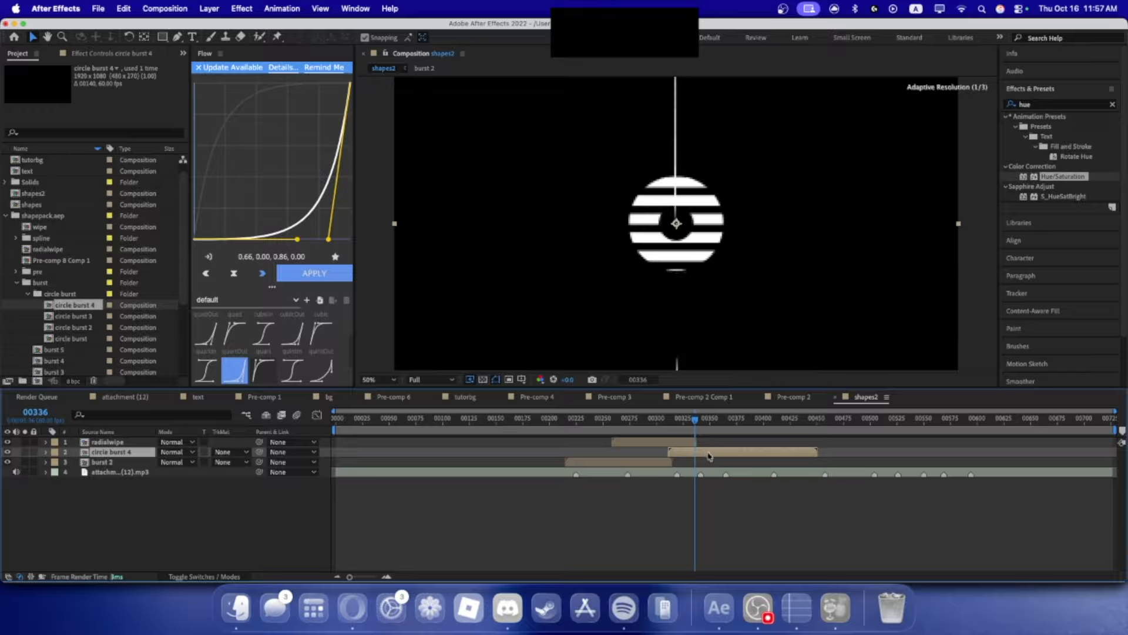
pyautogui.press('Delete')
# - Add the circle burst 3 composition above burst 2, duplicate it, start the copies just before the third and fourth audio markers, and preview
pyautogui.moveTo(75, 319); pyautogui.dragTo(146, 453)
pyautogui.moveTo(414, 452); pyautogui.dragTo(744, 460)
pyautogui.moveTo(697, 422)
pyautogui.mouseDown()
pyautogui.moveTo(673, 435)
pyautogui.moveTo(679, 460)
pyautogui.moveTo(710, 463)
pyautogui.mouseUp()
pyautogui.press('k')
pyautogui.press('super+d')
pyautogui.press('space')
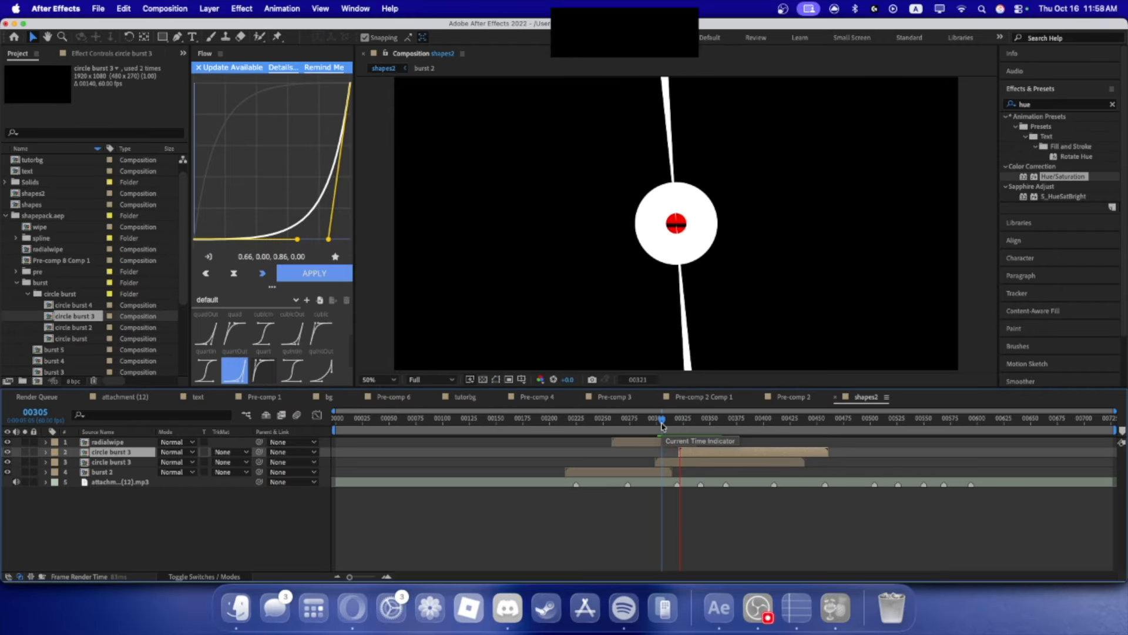
# - Try an X position of 500 for the upper circle burst 3 layer and 0 and 1000 for the lower one
pyautogui.press('p')
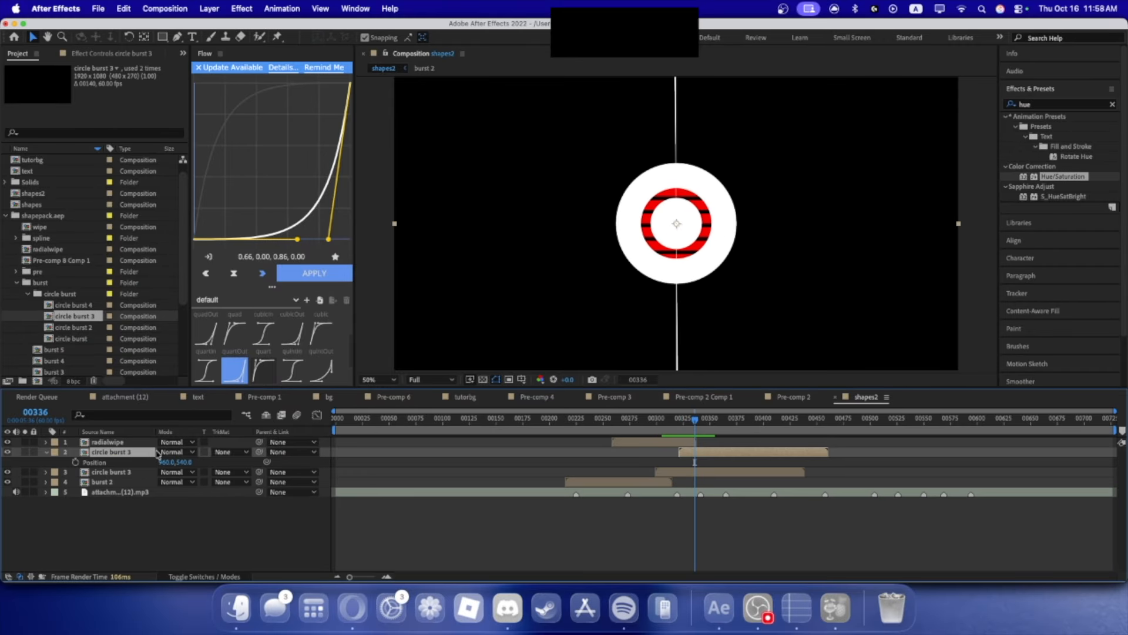
pyautogui.moveTo(165, 462); pyautogui.dragTo(141, 463)
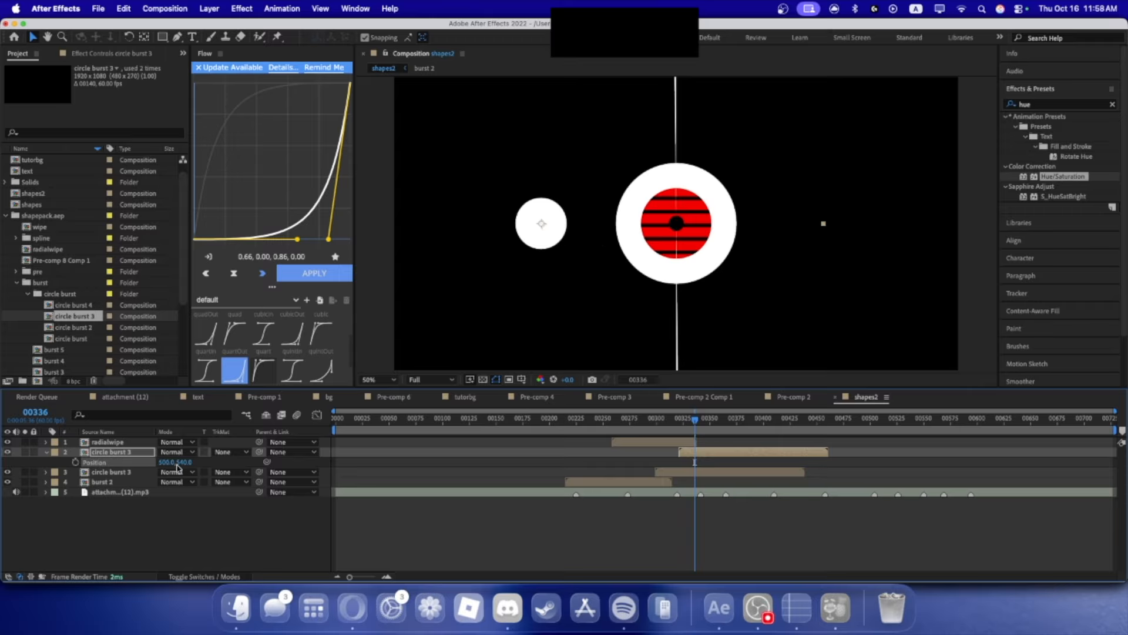
pyautogui.click(692, 470)
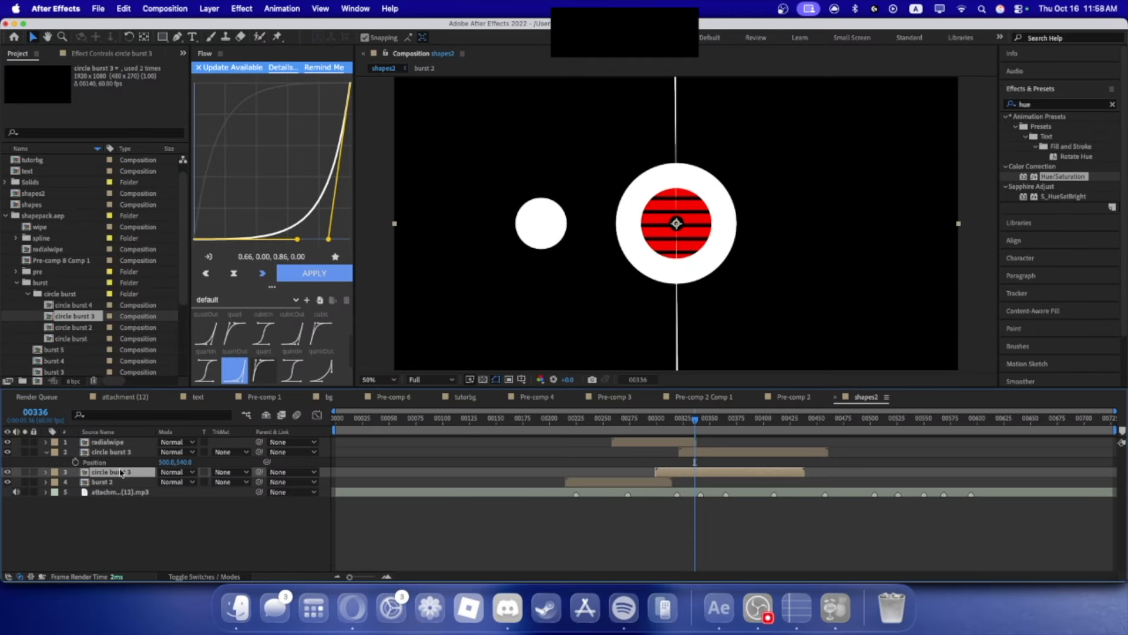
pyautogui.press('p')
pyautogui.click(169, 482)
pyautogui.write('500')
pyautogui.press('BackSpace')
pyautogui.press('BackSpace')
pyautogui.press('BackSpace')
pyautogui.write('0')
pyautogui.press('Return')
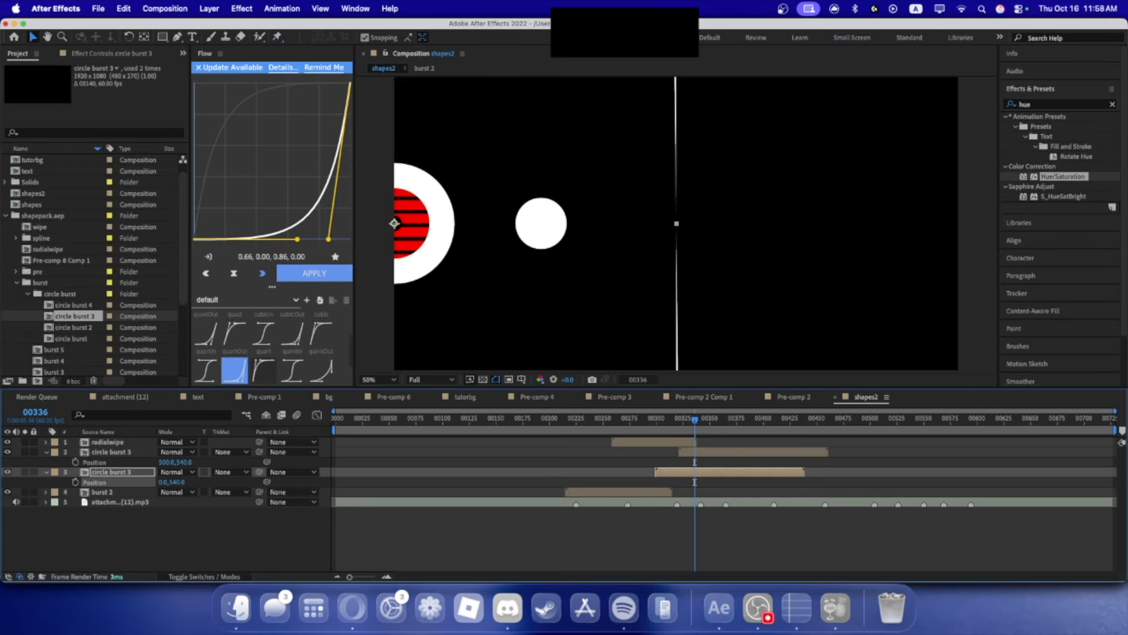
pyautogui.write('1000')
pyautogui.press('Return')
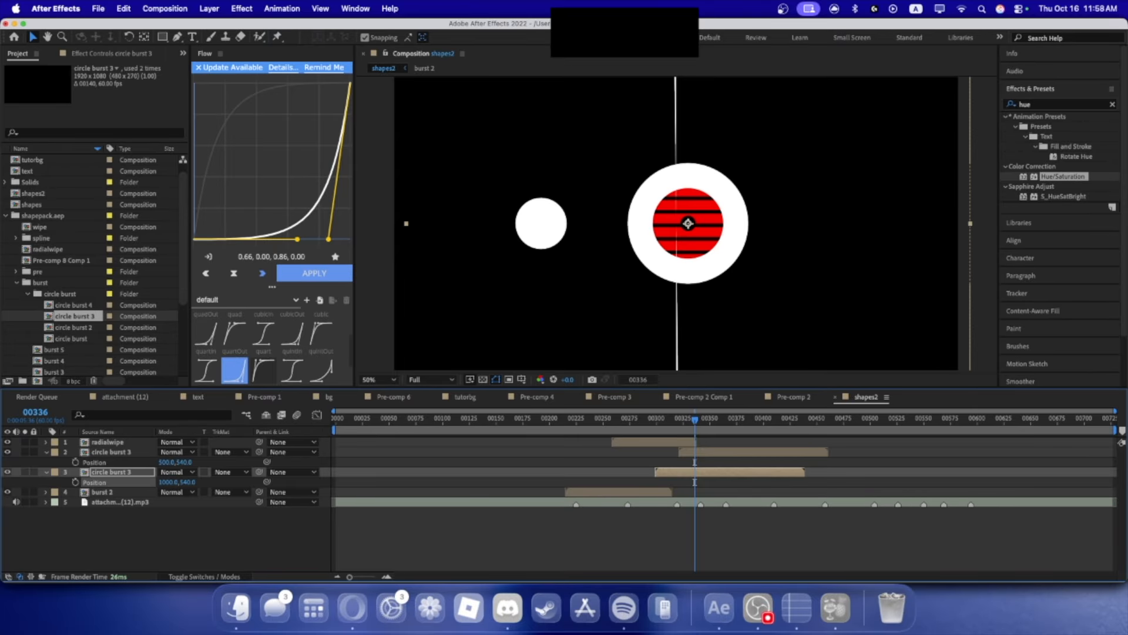
# - Set the lower circle burst 3 layer's X position to 1440 and preview both circles
pyautogui.moveTo(177, 482); pyautogui.dragTo(242, 478)
pyautogui.write('0')
pyautogui.click(225, 515)
pyautogui.moveTo(160, 482); pyautogui.dragTo(941, 419)
pyautogui.moveTo(686, 424); pyautogui.dragTo(673, 422)
pyautogui.press('space')
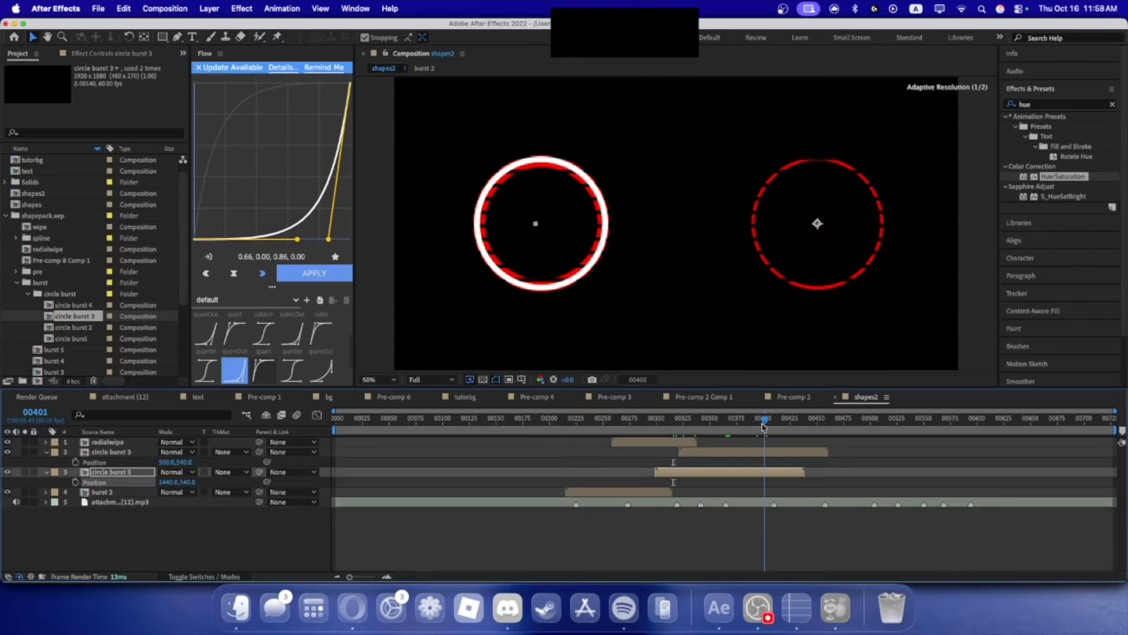
# - Show the grid in the composition view and align the upper circle burst 3 layer to it at X position 480
pyautogui.click(511, 379)
pyautogui.click(545, 406)
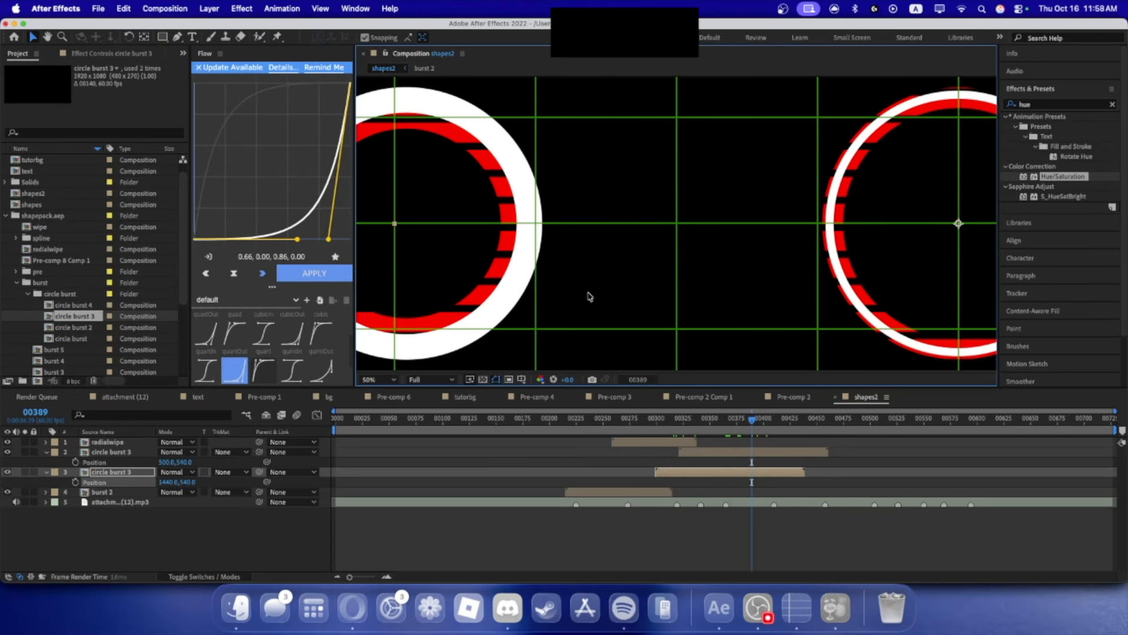
pyautogui.press('/')
pyautogui.click(119, 474)
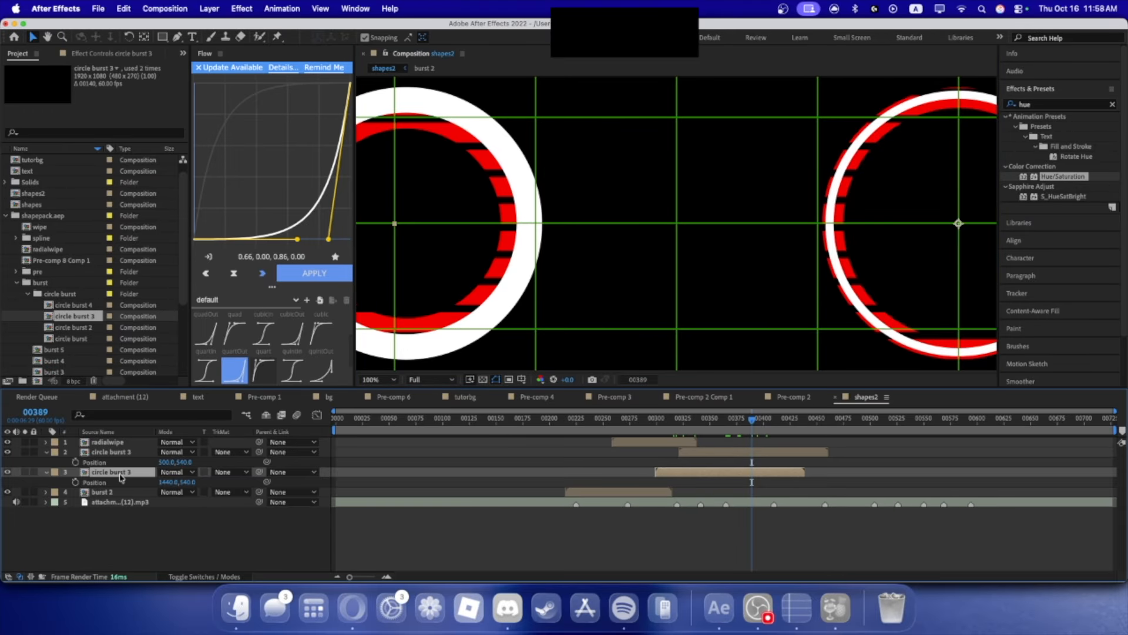
pyautogui.moveTo(170, 482); pyautogui.dragTo(166, 483)
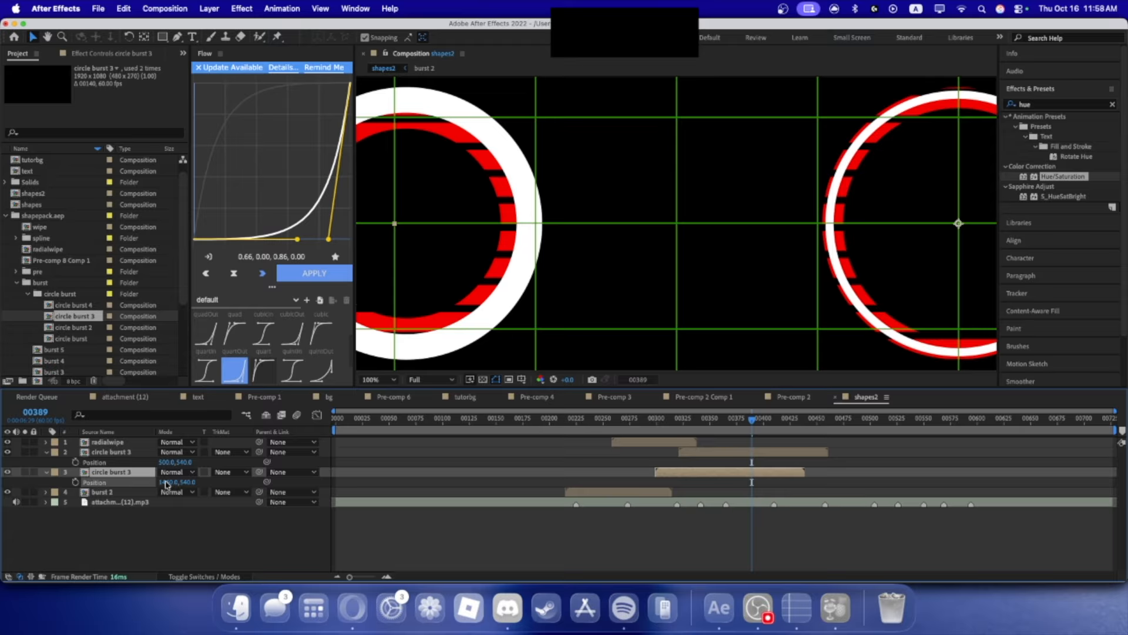
pyautogui.click(108, 453)
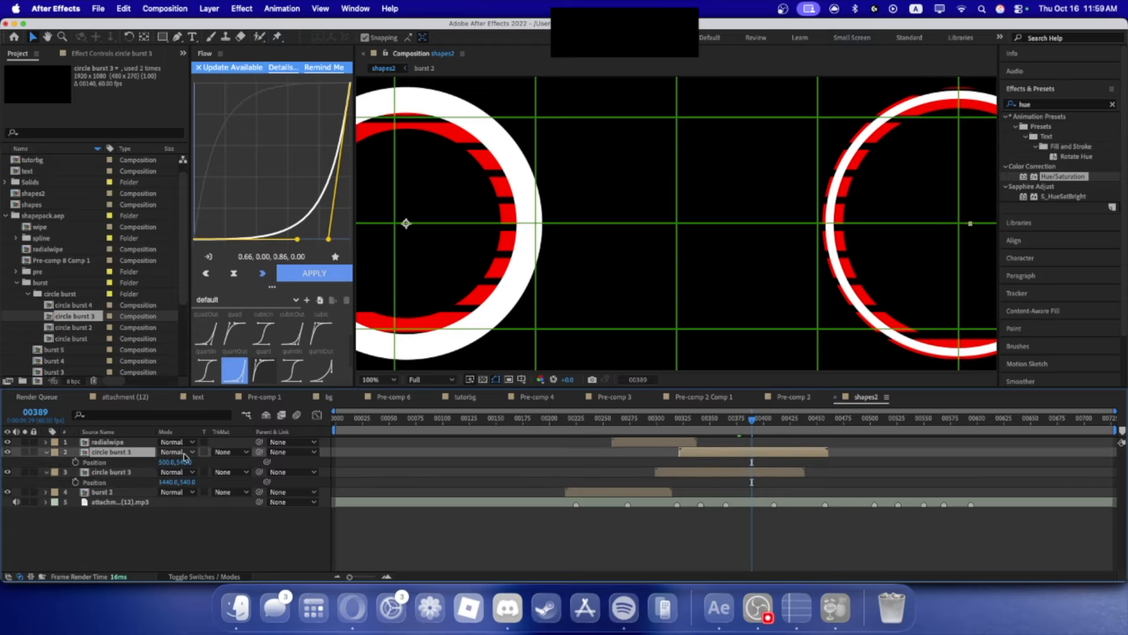
pyautogui.moveTo(168, 463); pyautogui.dragTo(156, 470)
pyautogui.press(',')
pyautogui.press(',')
pyautogui.press(',')
pyautogui.press(',')
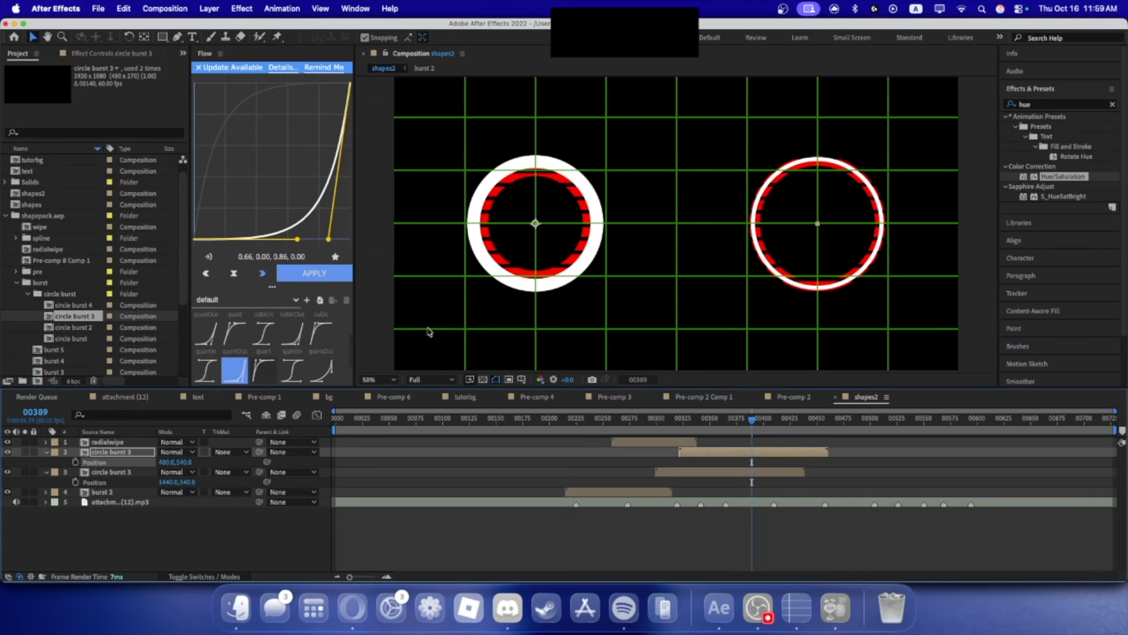
# - Collapse the position properties of both circle burst 3 layers and hide the grid
pyautogui.click(157, 512)
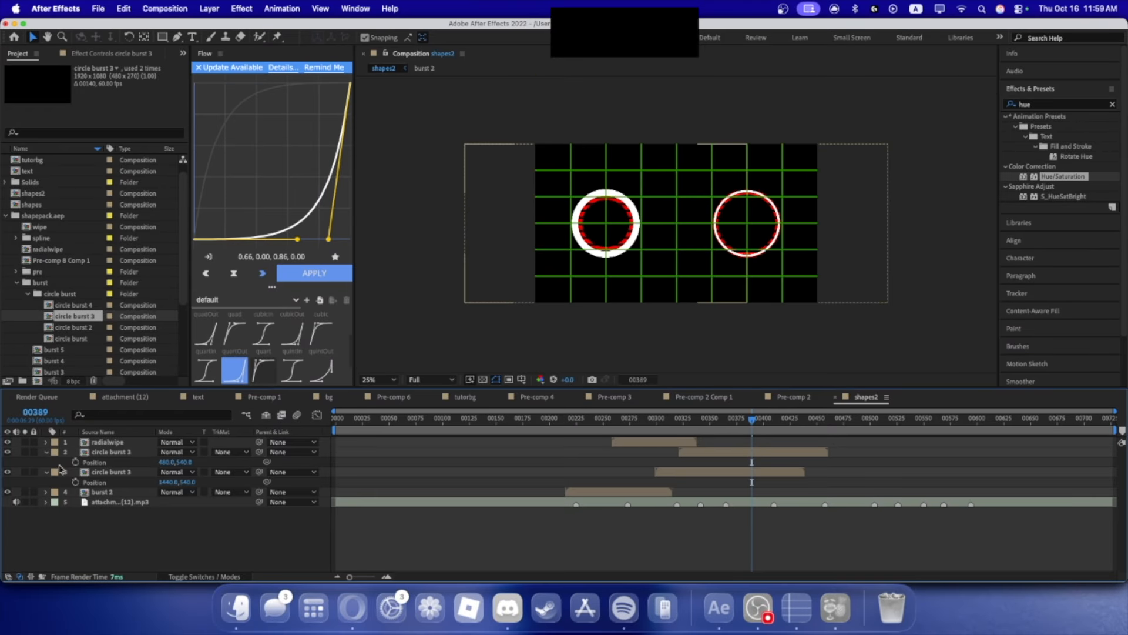
pyautogui.click(46, 452)
pyautogui.click(46, 462)
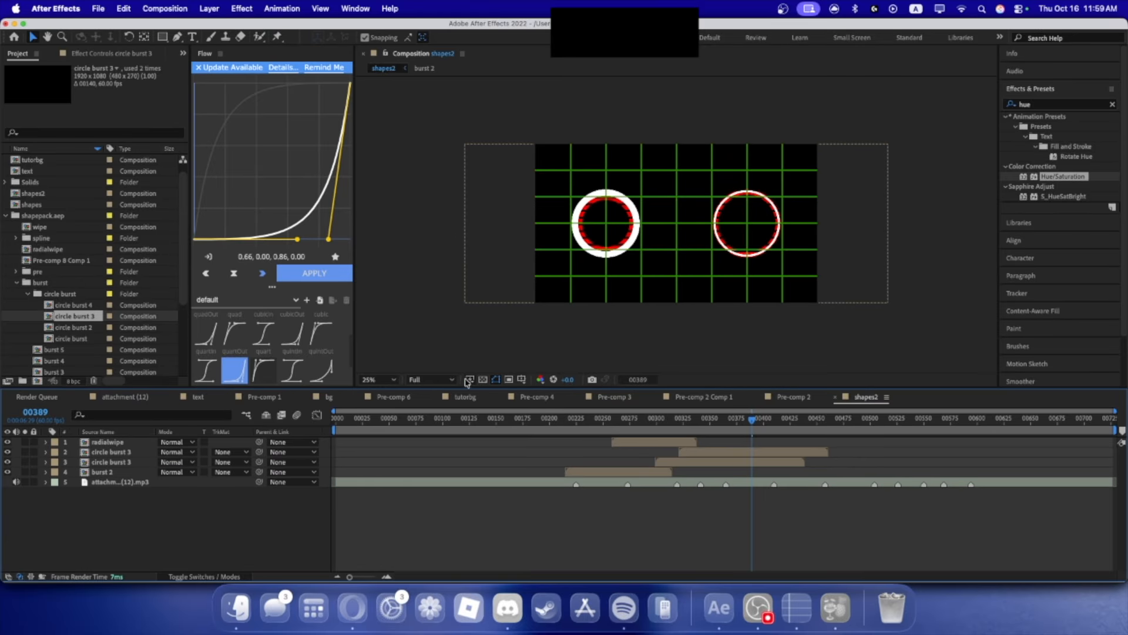
pyautogui.click(521, 383)
pyautogui.click(553, 411)
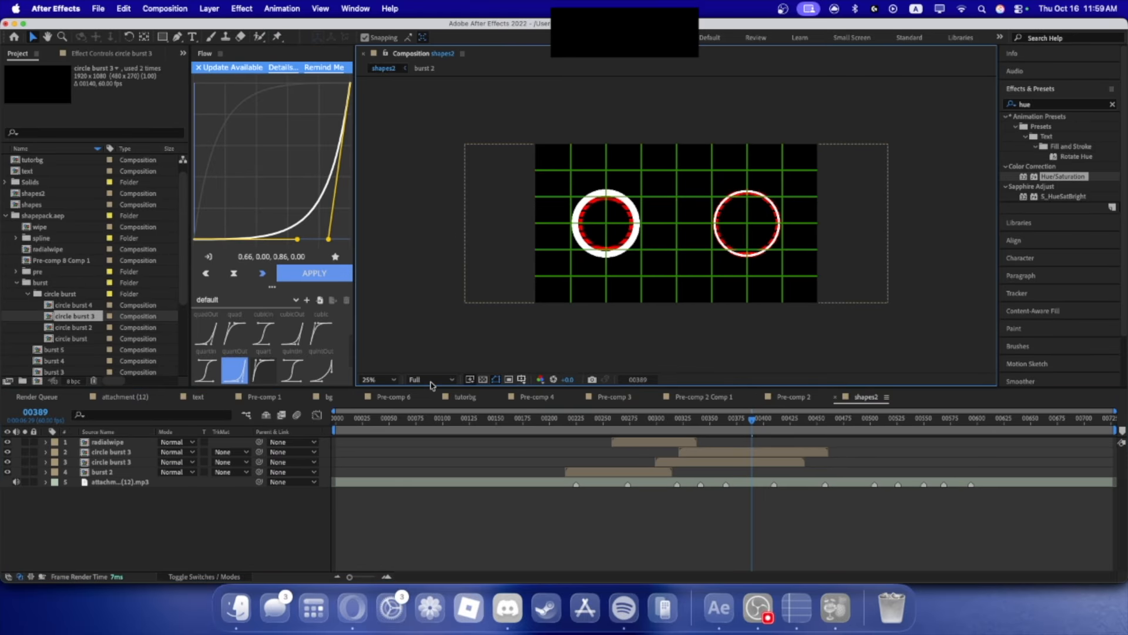
# - Set the preview resolution to Quarter and play the composition from frame 227
pyautogui.click(432, 381)
pyautogui.click(429, 447)
pyautogui.click(579, 421)
pyautogui.press('space')
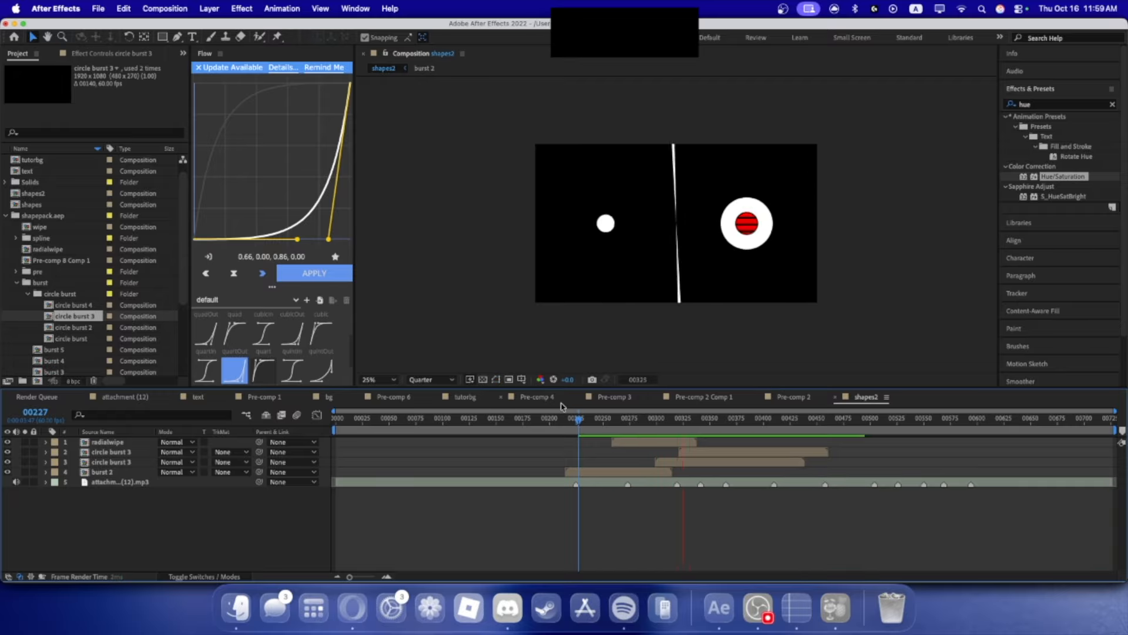
# - Apply Hue/Saturation with Master Saturation -100 to both circle burst 3 layers and preview from frame 253
pyautogui.moveTo(1069, 179); pyautogui.dragTo(139, 452)
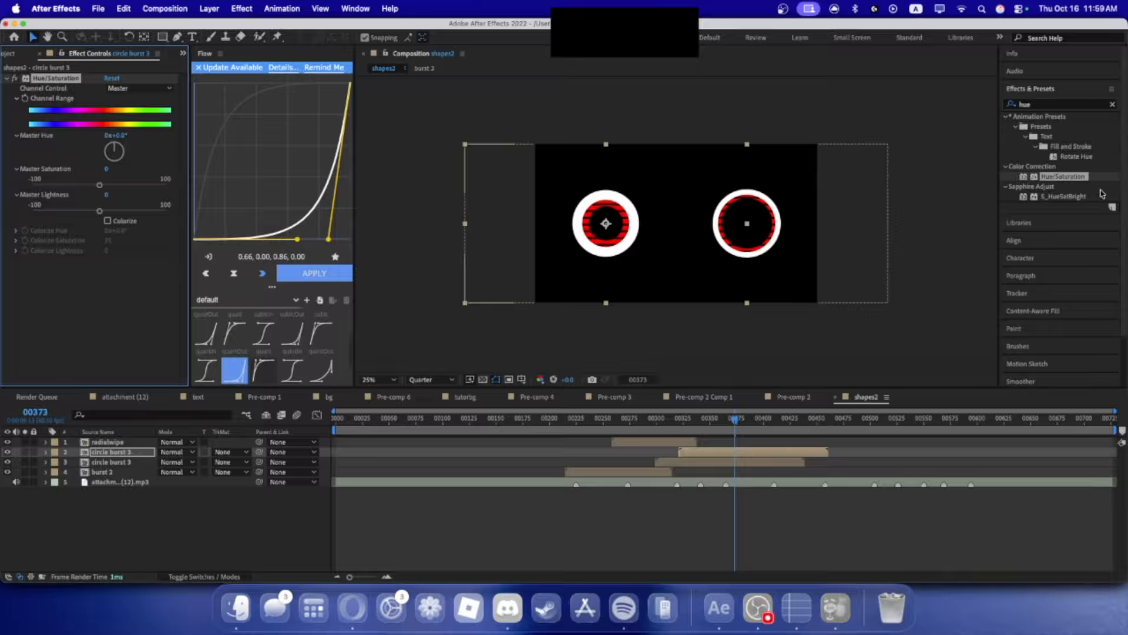
pyautogui.click(109, 462)
pyautogui.press('super+z')
pyautogui.moveTo(91, 185); pyautogui.dragTo(1, 186)
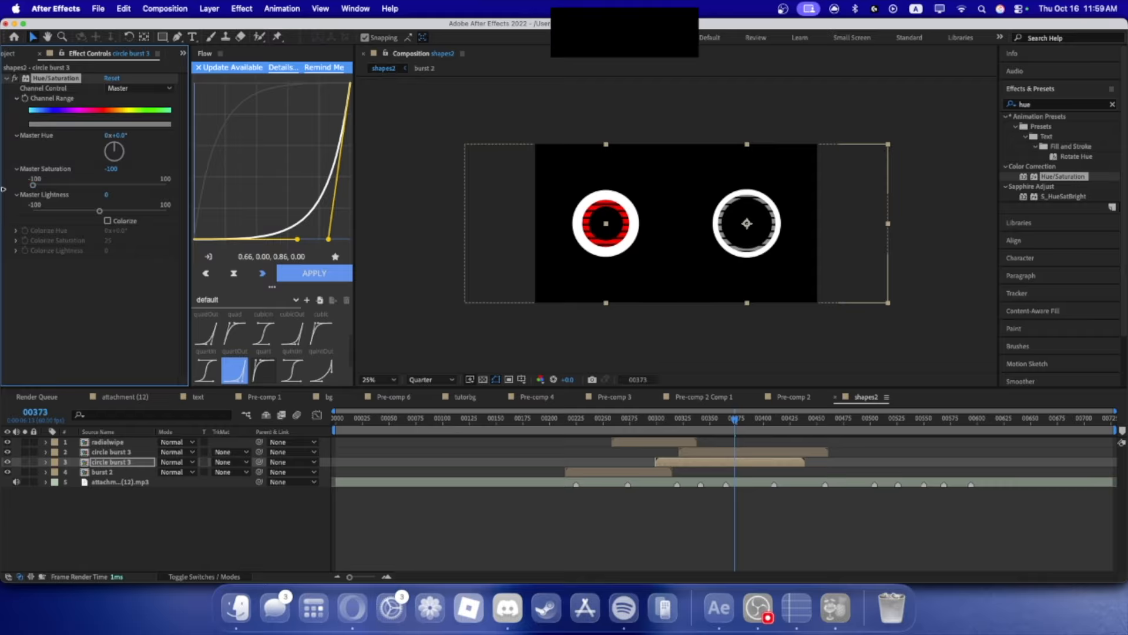
pyautogui.click(136, 452)
pyautogui.moveTo(82, 185); pyautogui.dragTo(18, 188)
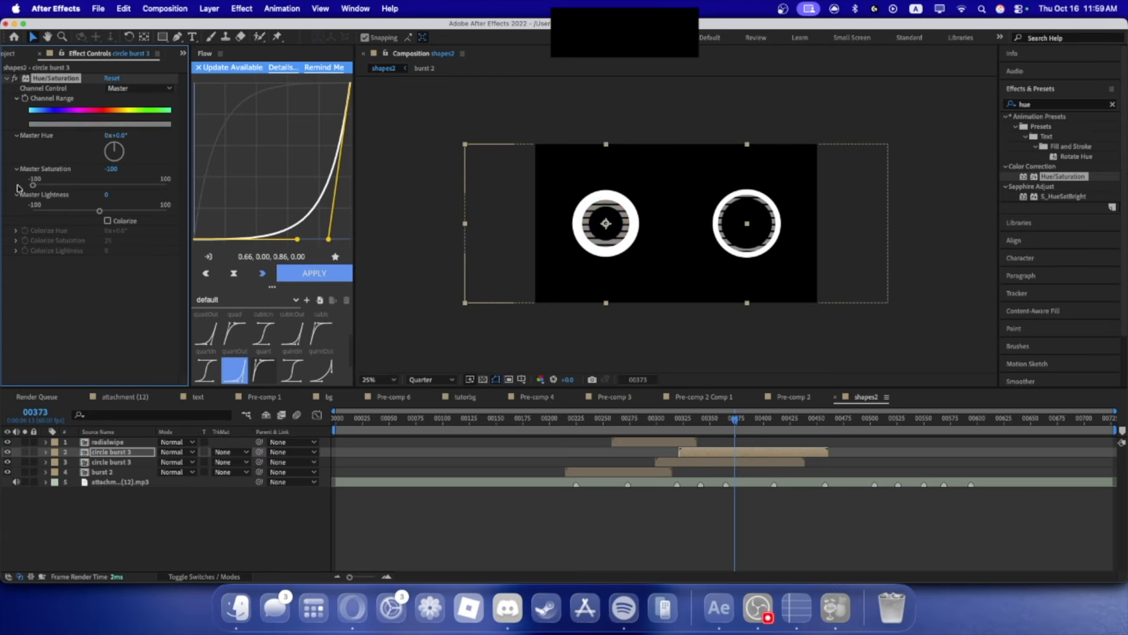
pyautogui.click(605, 418)
pyautogui.press('space')
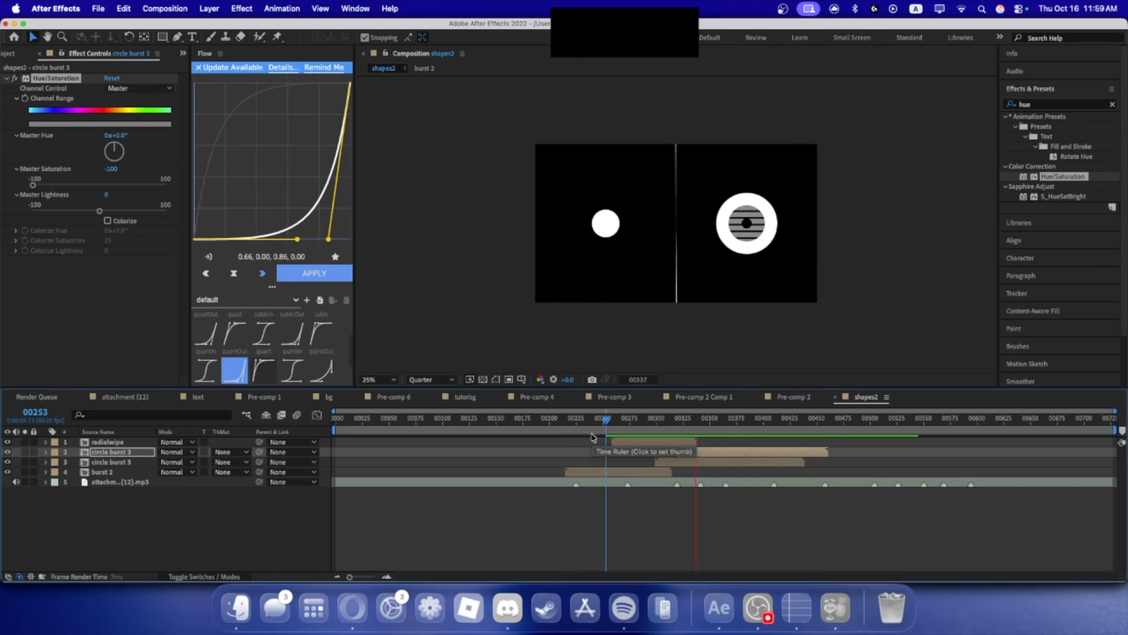
pyautogui.press('space')
# - Add the arrow burst 1 composition from the arrow burst folder above the circle bursts, starting at the fifth audio marker at frame 365
pyautogui.click(17, 53)
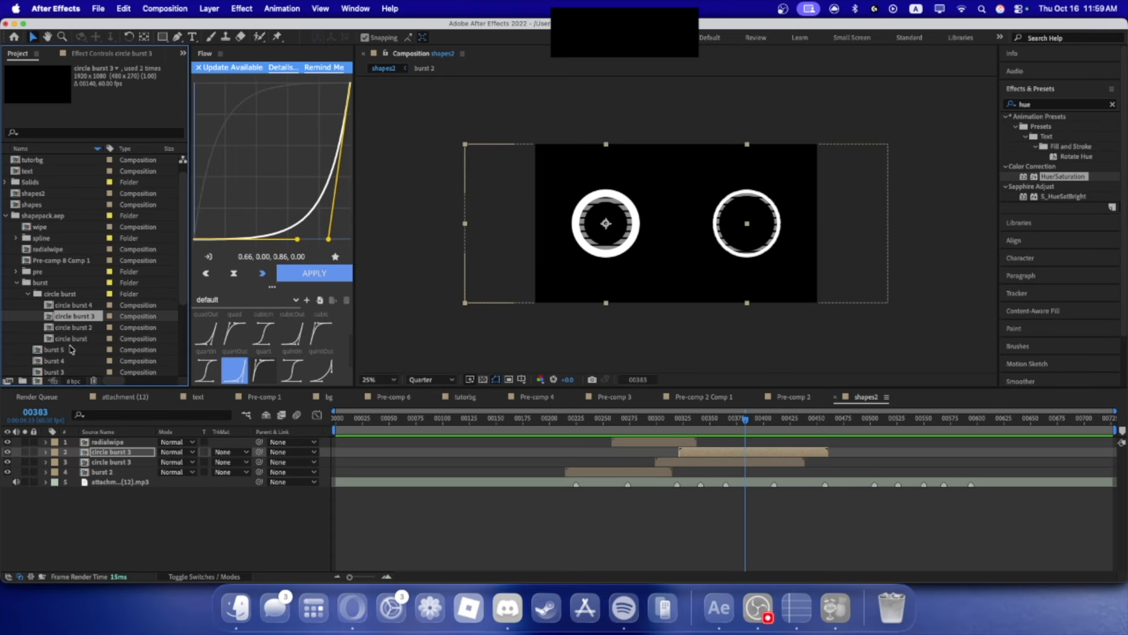
pyautogui.scroll(-3, 46, 318)
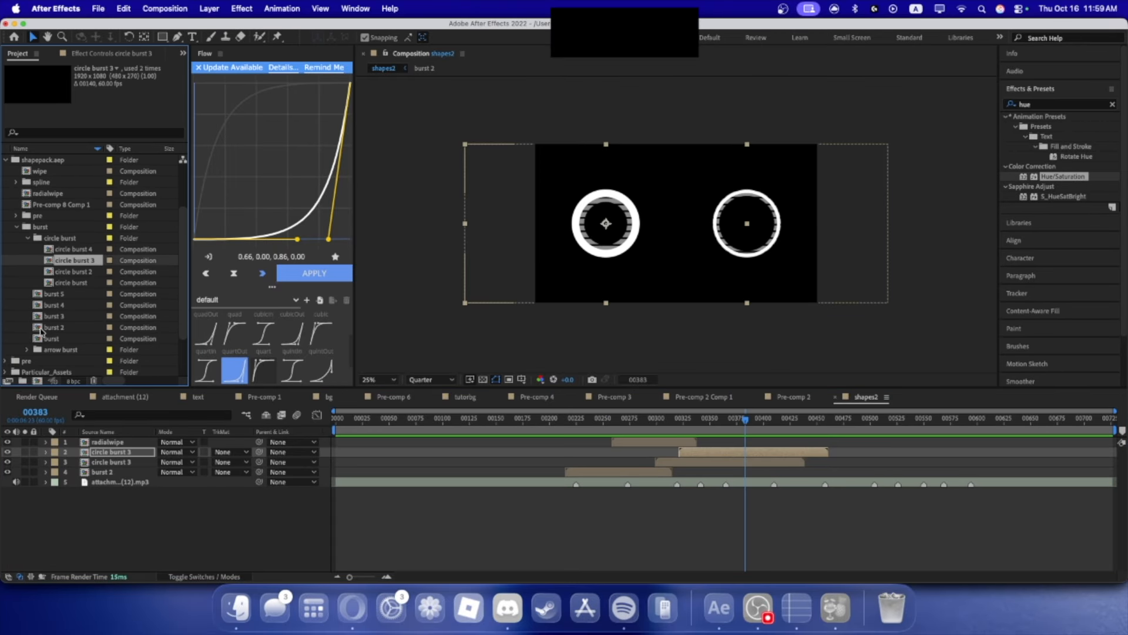
pyautogui.click(25, 351)
pyautogui.moveTo(73, 361); pyautogui.dragTo(185, 446)
pyautogui.moveTo(394, 451); pyautogui.dragTo(765, 456)
pyautogui.click(696, 421)
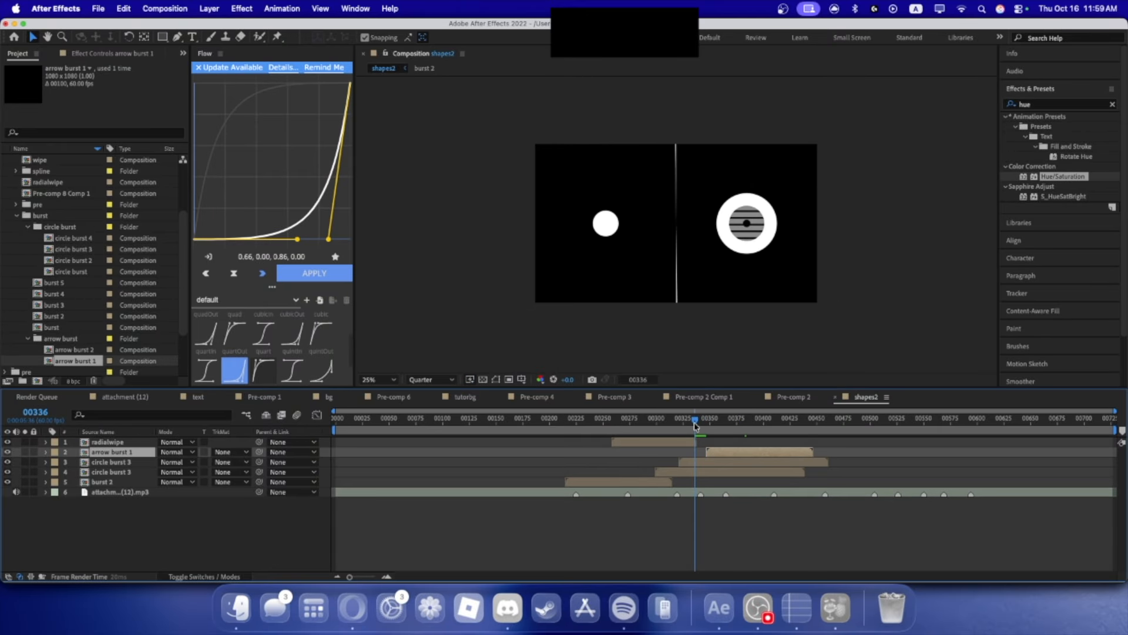
pyautogui.moveTo(723, 455); pyautogui.dragTo(723, 457)
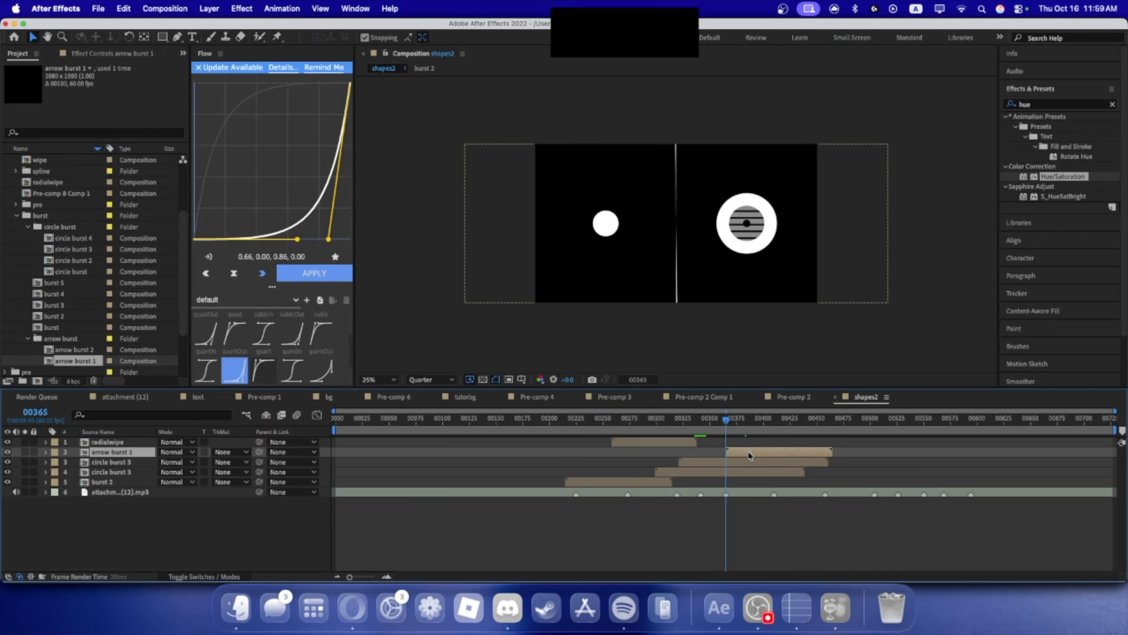
pyautogui.press('space')
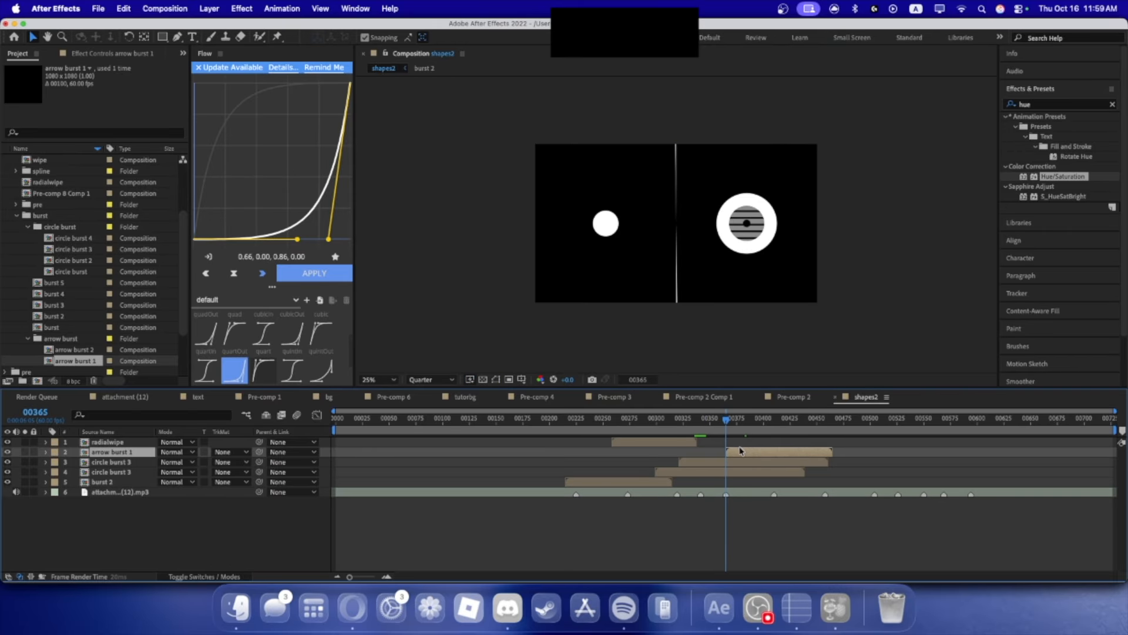
# - Scale the arrow burst 1 layer to 181% and preview it from frame 384
pyautogui.moveTo(727, 427); pyautogui.dragTo(735, 421)
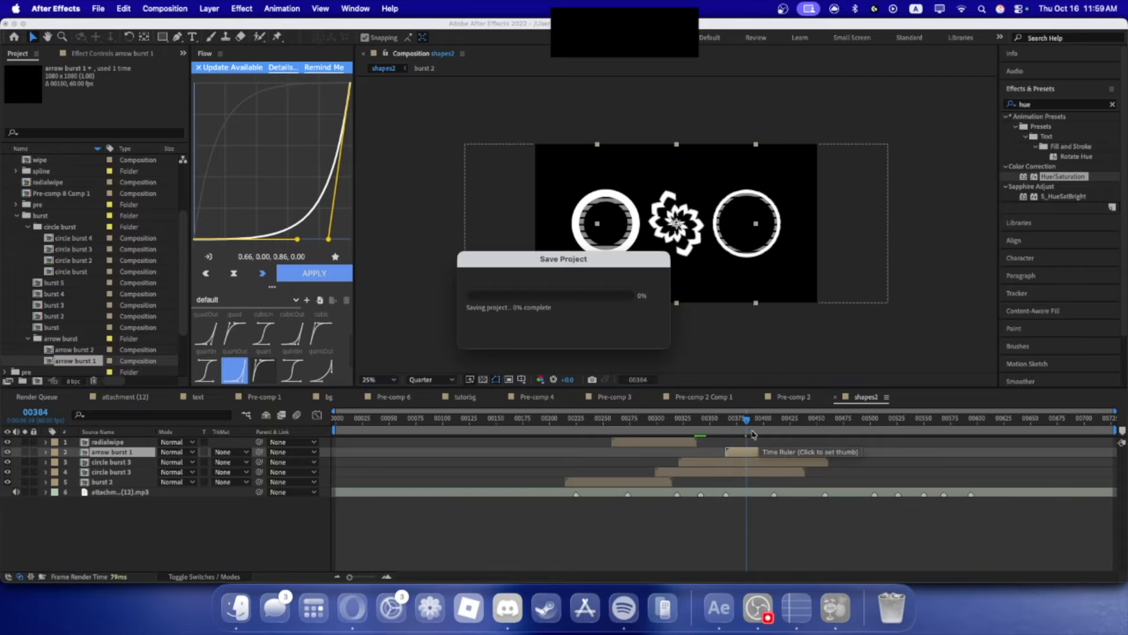
pyautogui.press('s')
pyautogui.moveTo(172, 462); pyautogui.dragTo(219, 463)
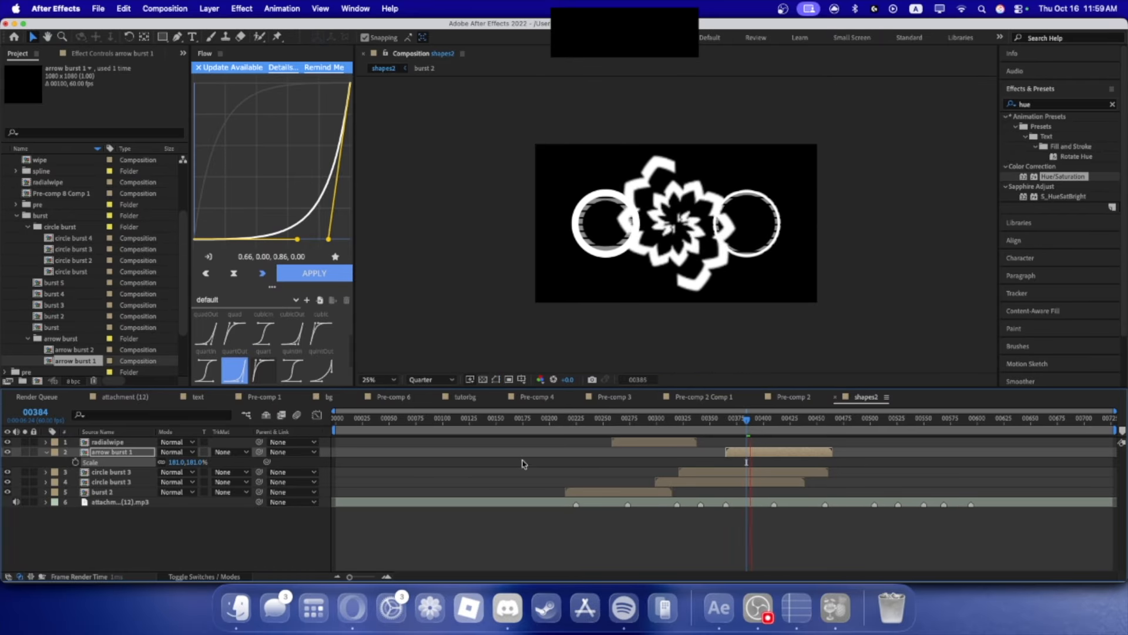
pyautogui.press('space')
pyautogui.scroll(2, 736, 257)
pyautogui.scroll(-2, 642, 286)
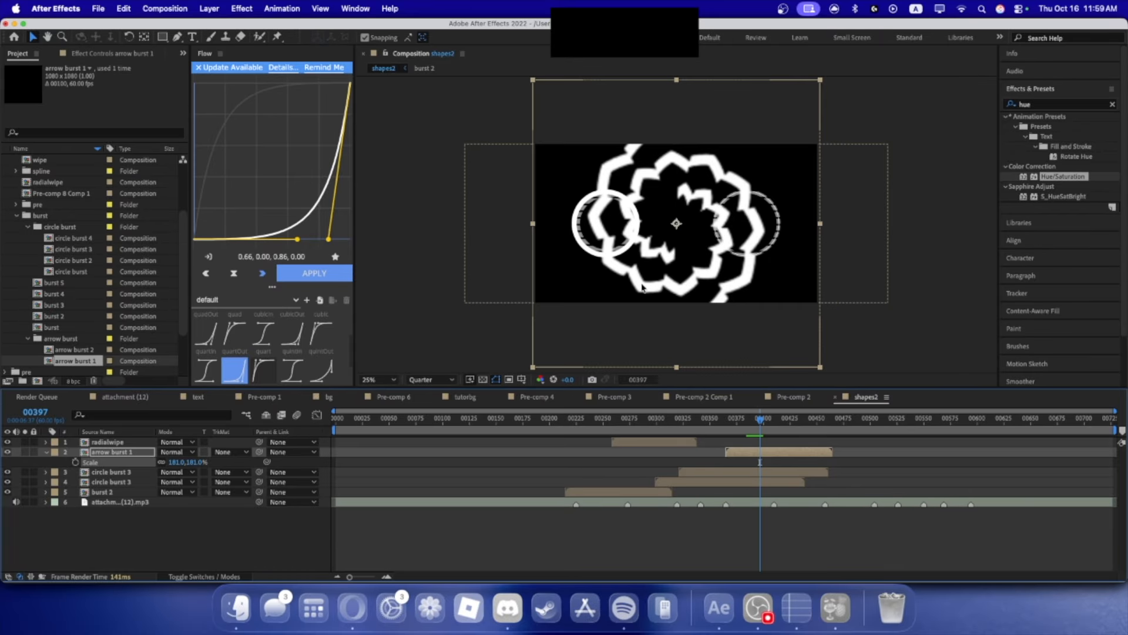
# - Preview the arrow burst 1 animation from frame 364
pyautogui.scroll(2, 680, 318)
pyautogui.scroll(-2, 643, 300)
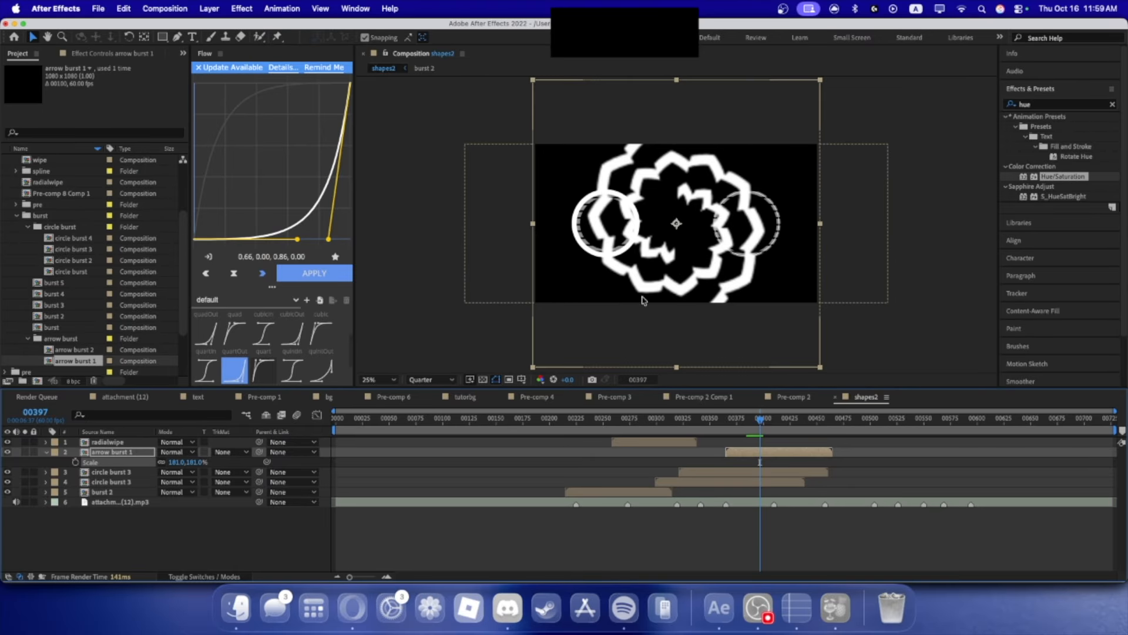
pyautogui.click(726, 419)
pyautogui.press('space')
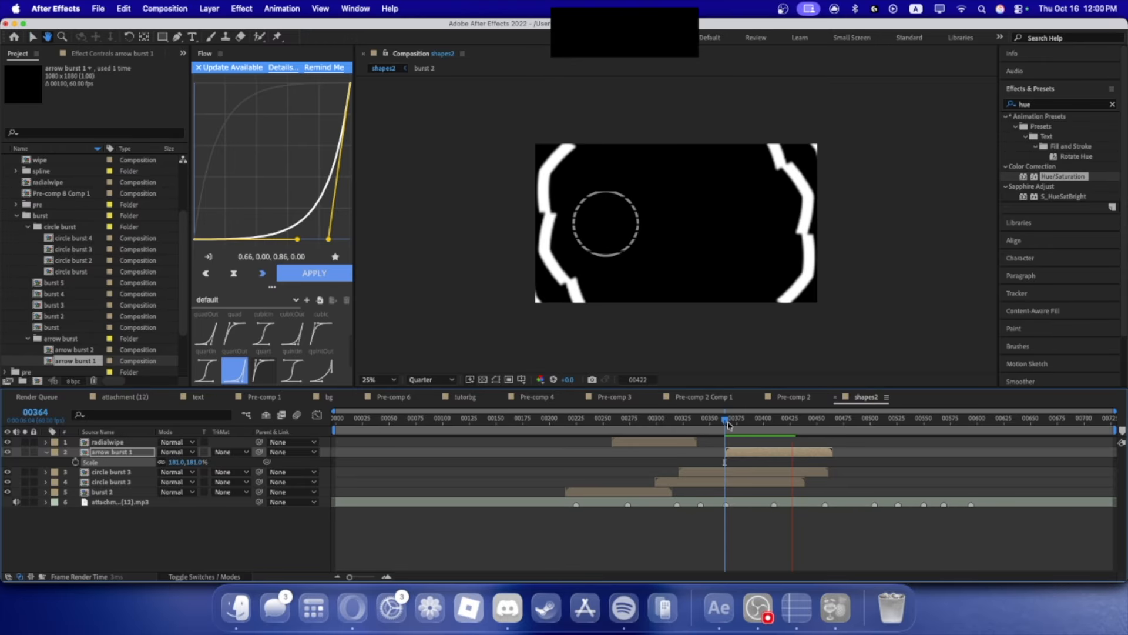
pyautogui.press('space')
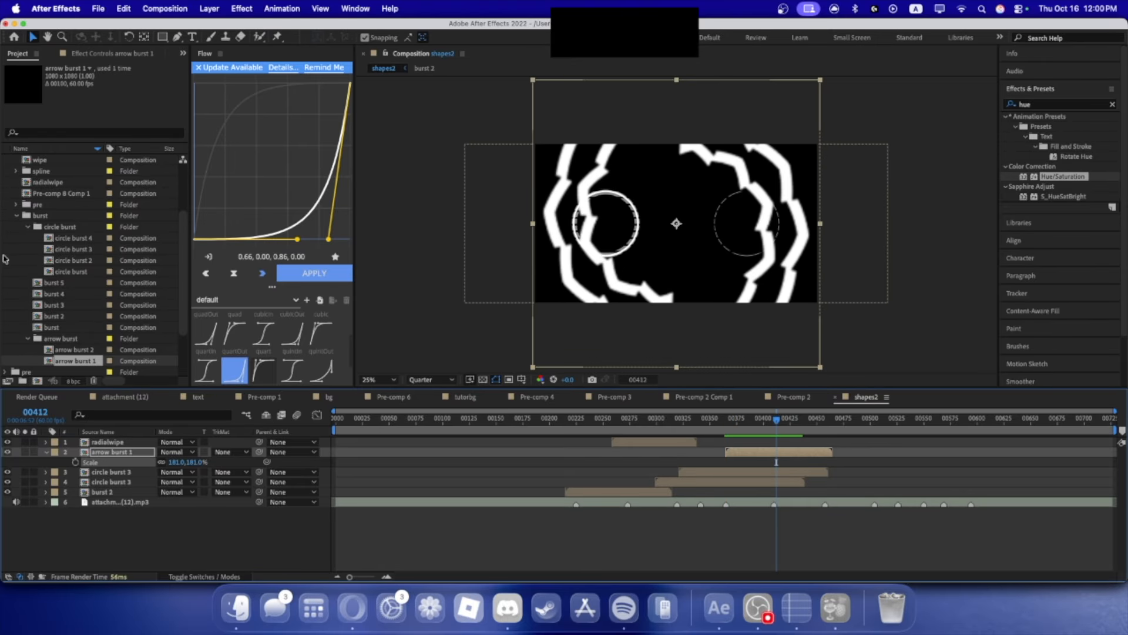
# - Add a second radialwipe composition as the top layer, starting at about frame 401, and preview it from frame 406
pyautogui.moveTo(48, 182); pyautogui.dragTo(126, 446)
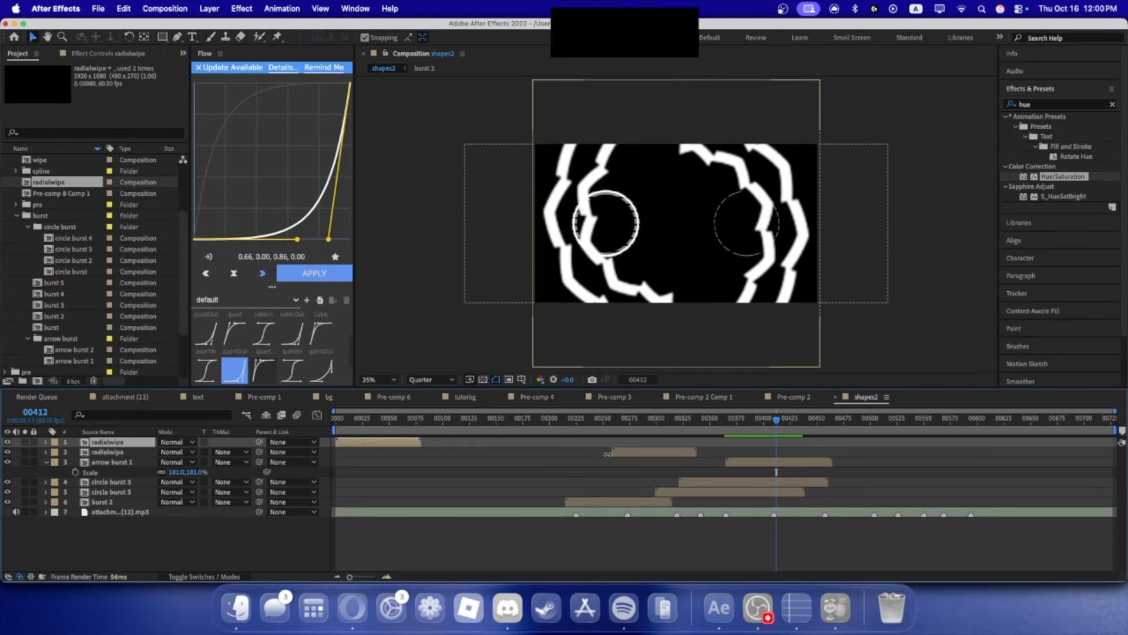
pyautogui.moveTo(359, 443); pyautogui.dragTo(770, 437)
pyautogui.press('space')
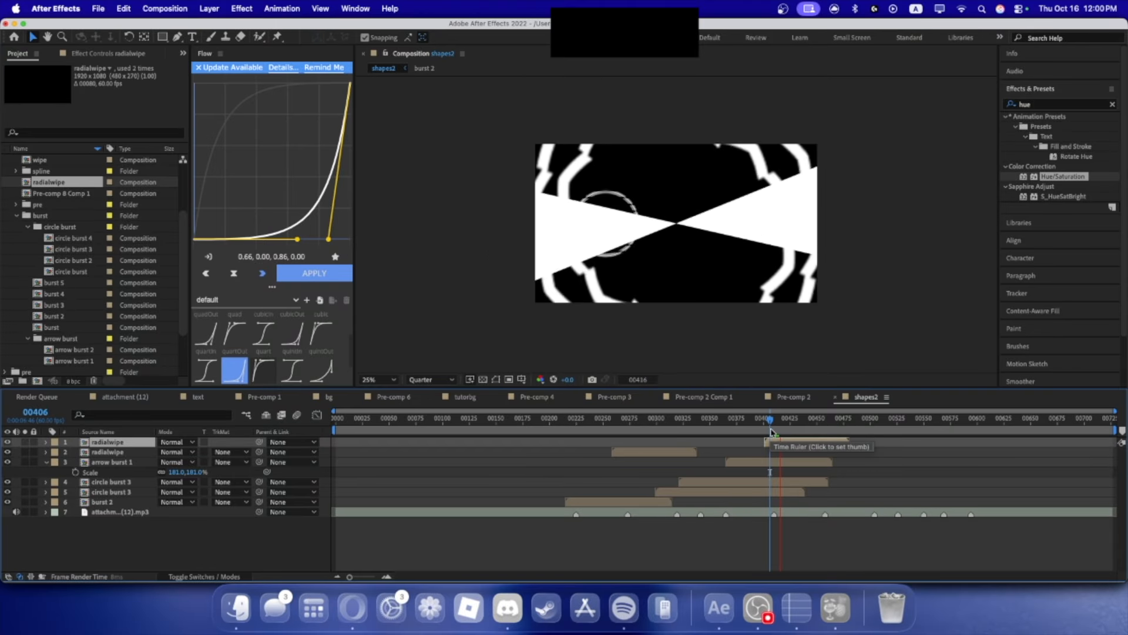
pyautogui.press('space')
# - Apply the Flip preset to the new radialwipe layer and preview the composition from frame 382
pyautogui.click(1040, 106)
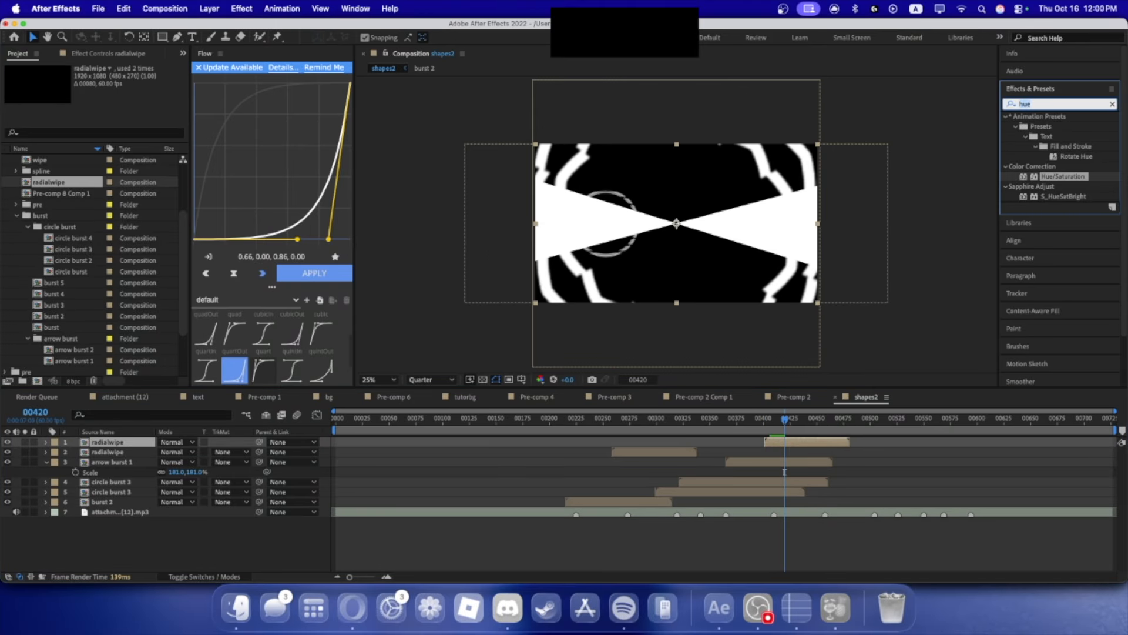
pyautogui.write('flip')
pyautogui.click(1055, 147)
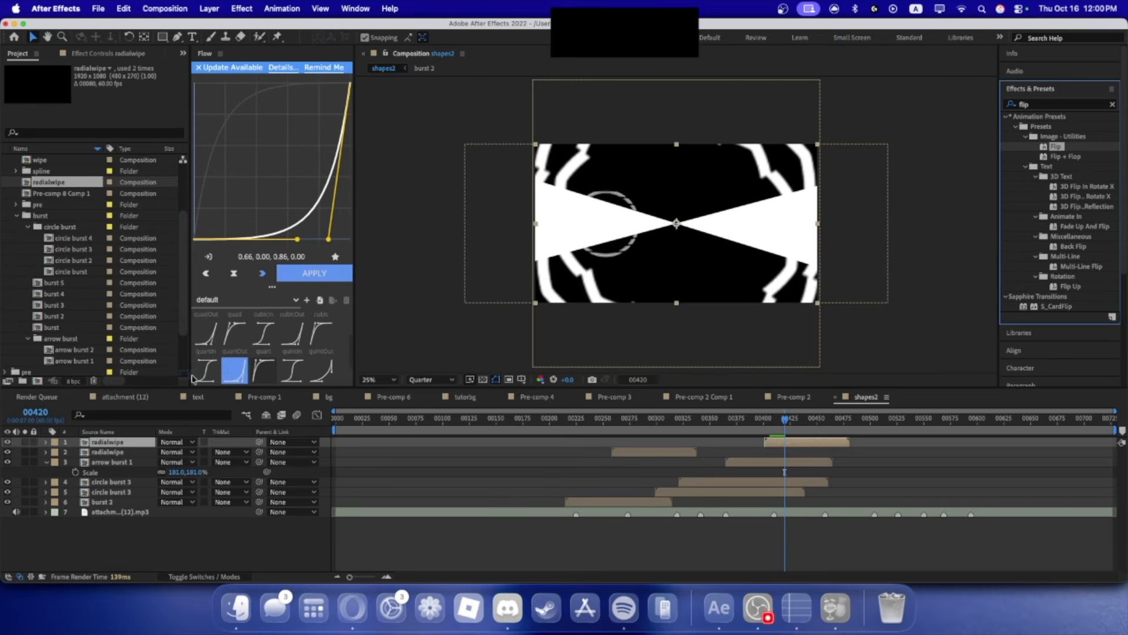
pyautogui.moveTo(105, 444); pyautogui.dragTo(105, 442)
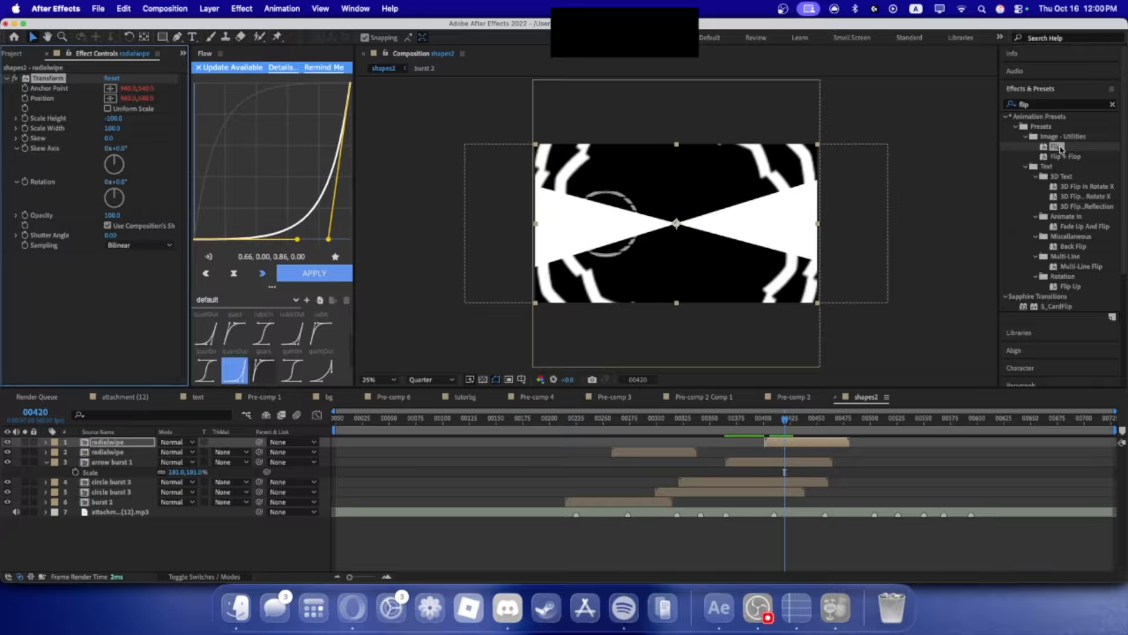
pyautogui.press('space')
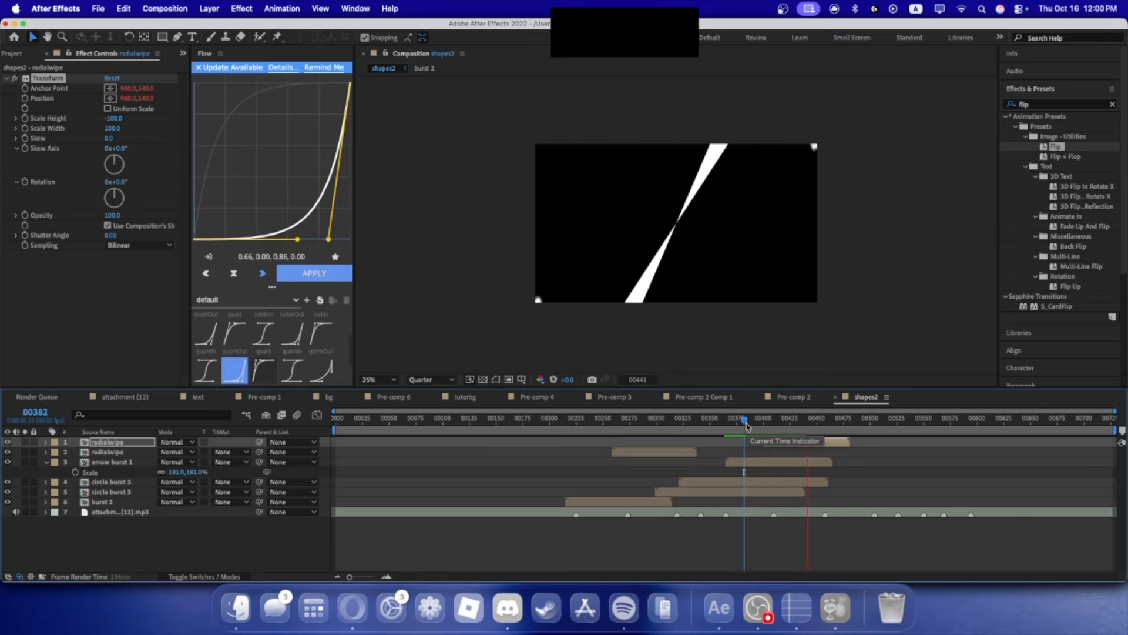
# - Duplicate the burst 2 layer, move the copy to start at about frame 431, and play the composition from frame 269
pyautogui.click(13, 54)
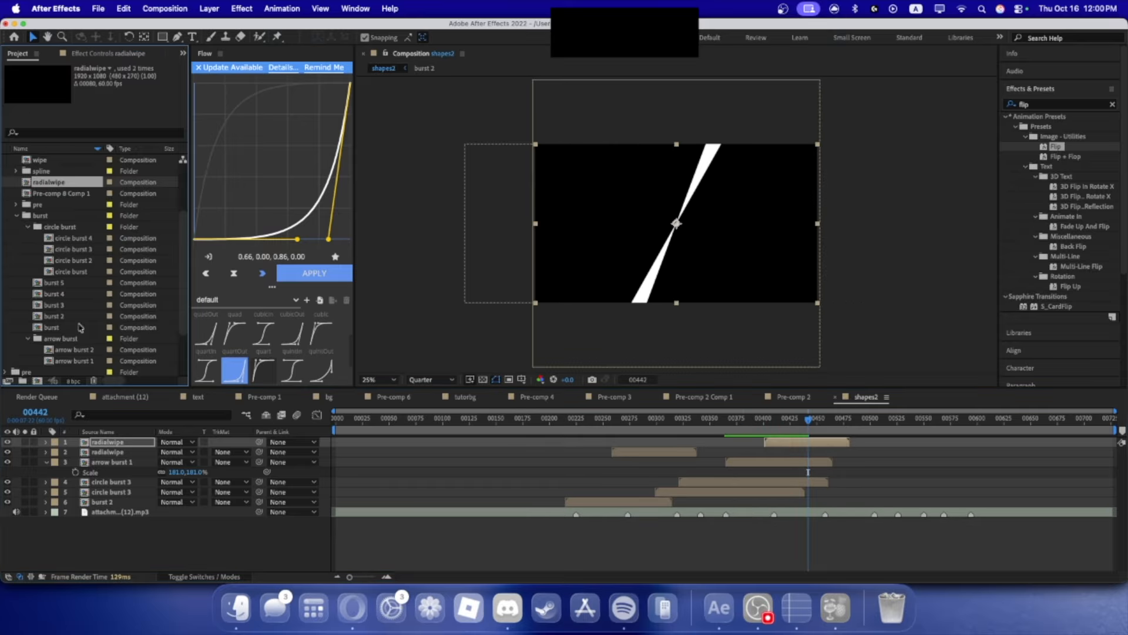
pyautogui.click(106, 502)
pyautogui.hotkey('ctrl', 'd')
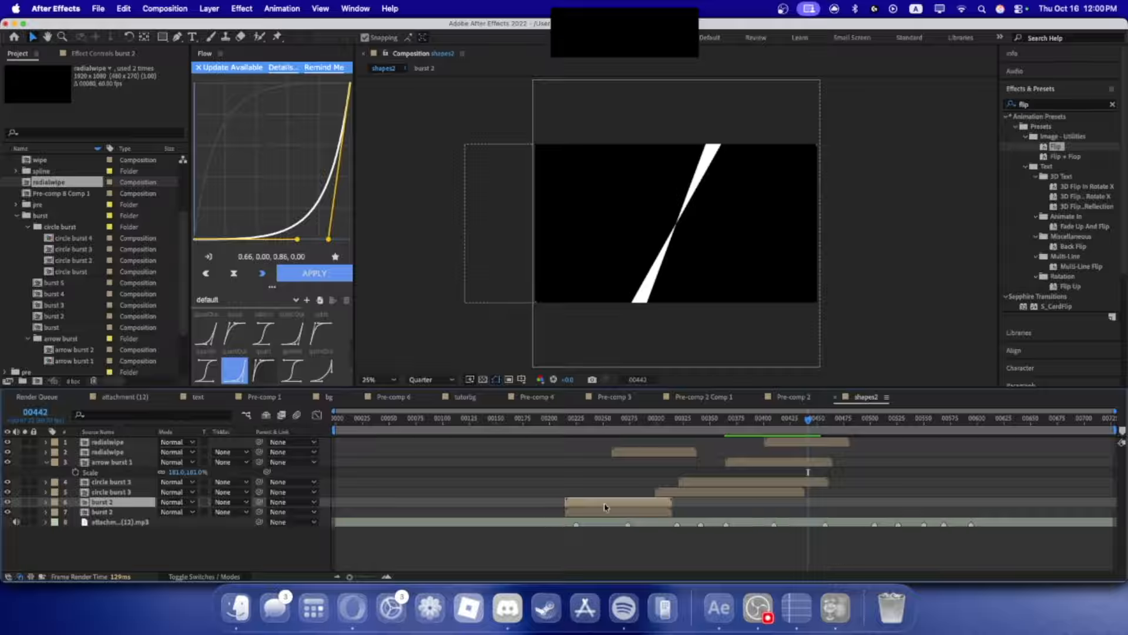
pyautogui.moveTo(603, 508); pyautogui.dragTo(834, 509)
pyautogui.click(520, 423)
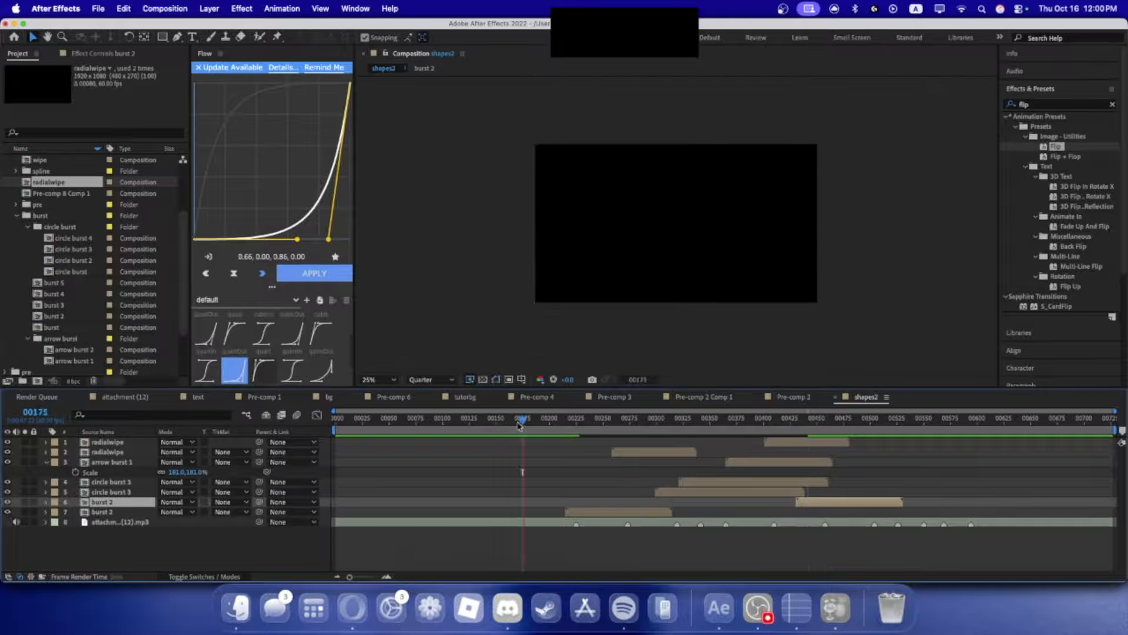
pyautogui.moveTo(516, 425); pyautogui.dragTo(625, 422)
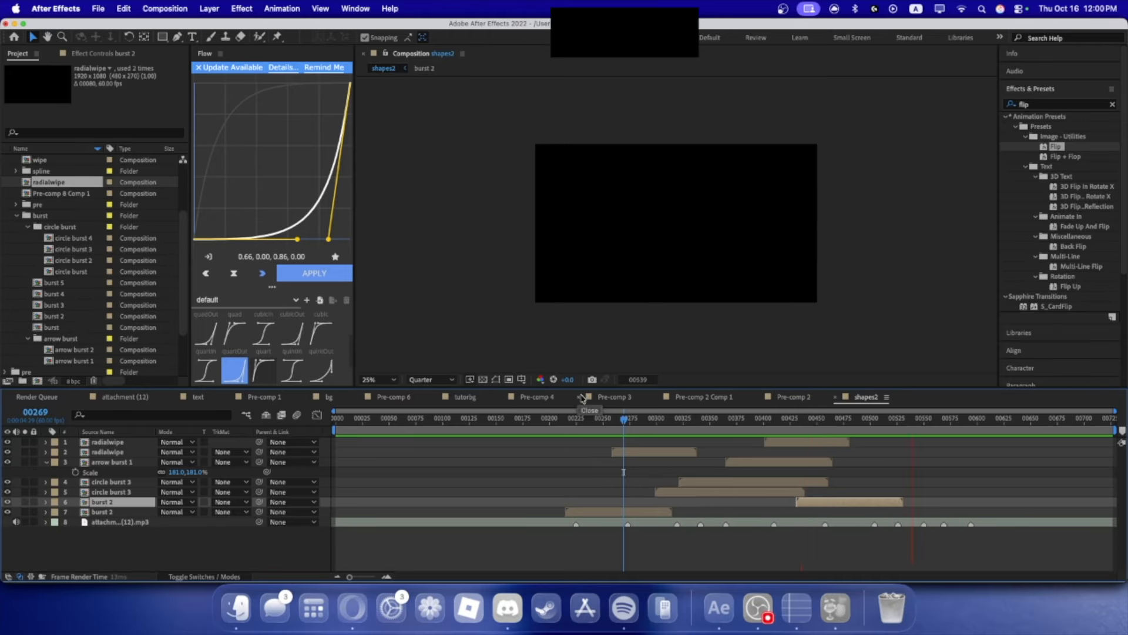
pyautogui.press('space')
# - Add circle burst 2 above the burst 2 layers, starting at about frame 492, and preview it from frame 487
pyautogui.moveTo(73, 260); pyautogui.dragTo(106, 503)
pyautogui.moveTo(400, 502); pyautogui.dragTo(926, 515)
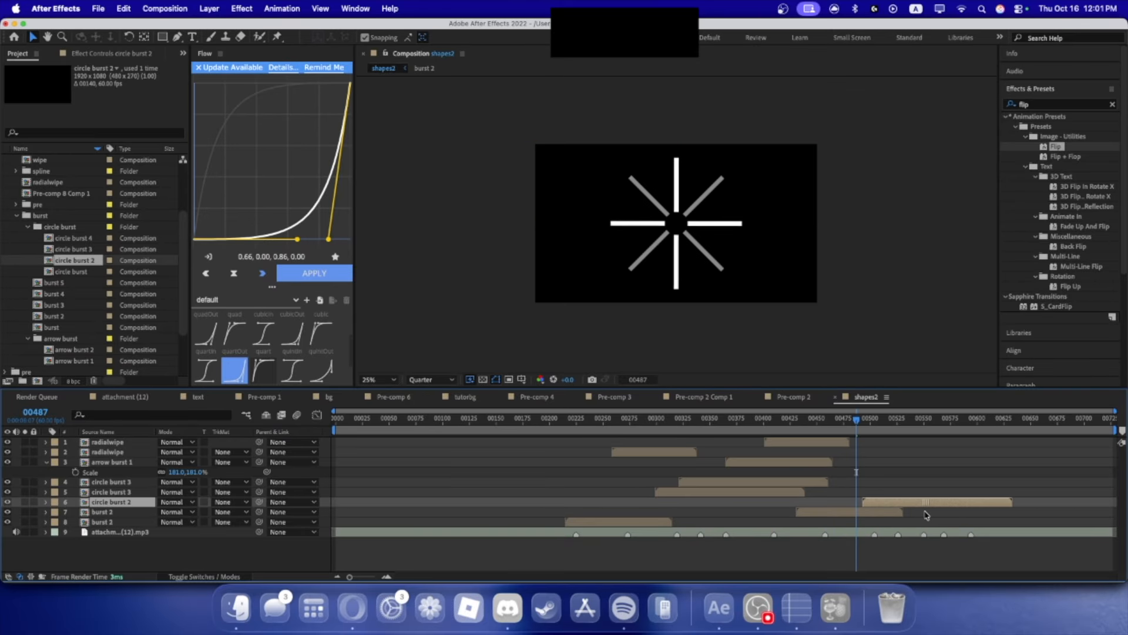
pyautogui.press('space')
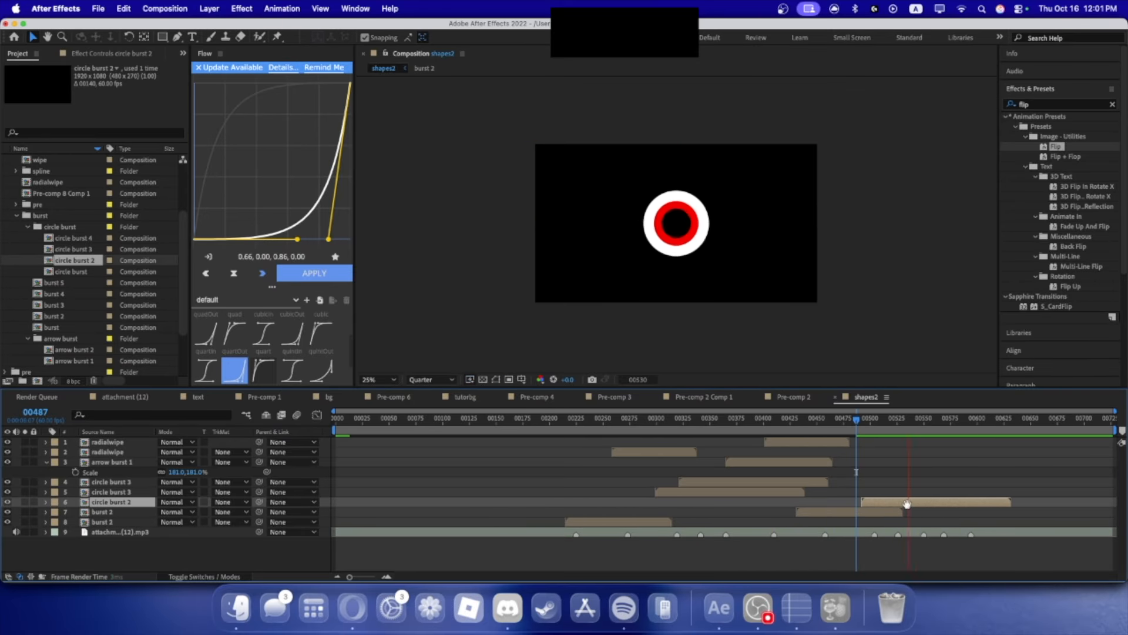
# - Apply Hue/Saturation to the circle burst 2 layer and lower Master Saturation to remove the red from its ring
pyautogui.click(80, 54)
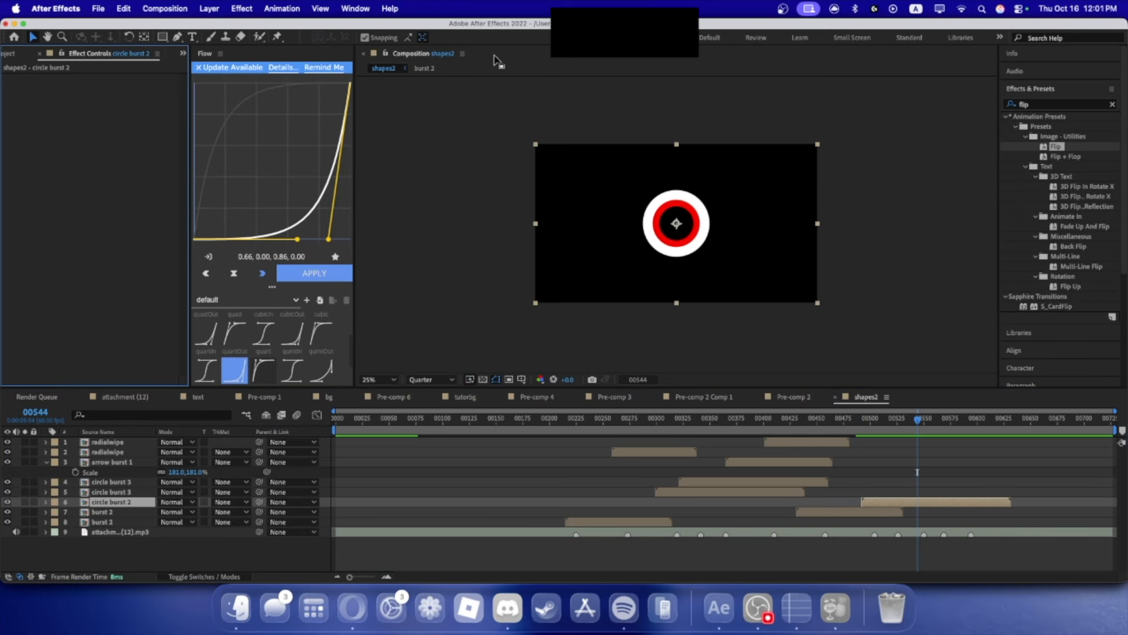
pyautogui.moveTo(1043, 107); pyautogui.dragTo(988, 103)
pyautogui.write('hue')
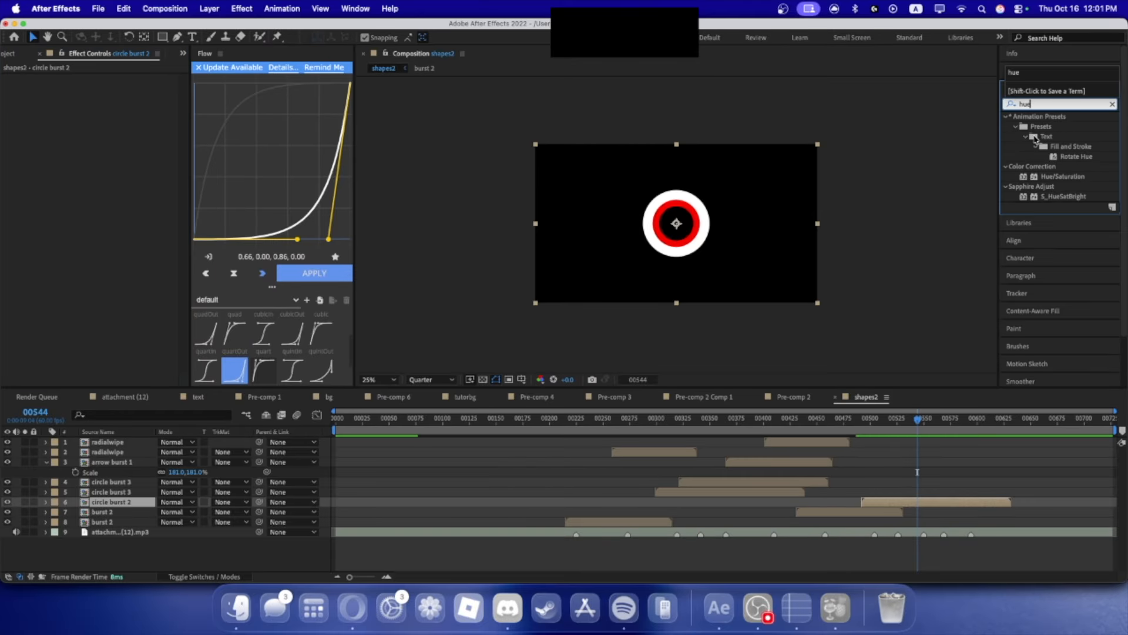
pyautogui.moveTo(1062, 171); pyautogui.dragTo(112, 502)
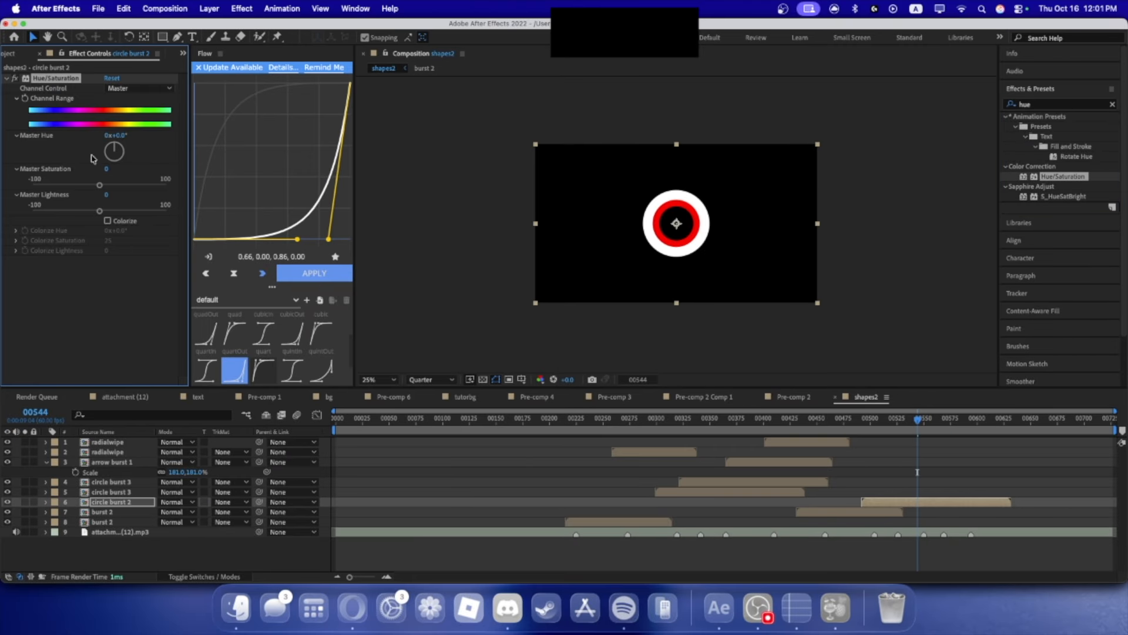
pyautogui.moveTo(97, 187); pyautogui.dragTo(32, 184)
# - Add the spline composition from the shape pack's spline folder as the top layer, starting at about frame 210, and preview it from frame 218
pyautogui.moveTo(895, 421); pyautogui.dragTo(378, 446)
pyautogui.click(24, 52)
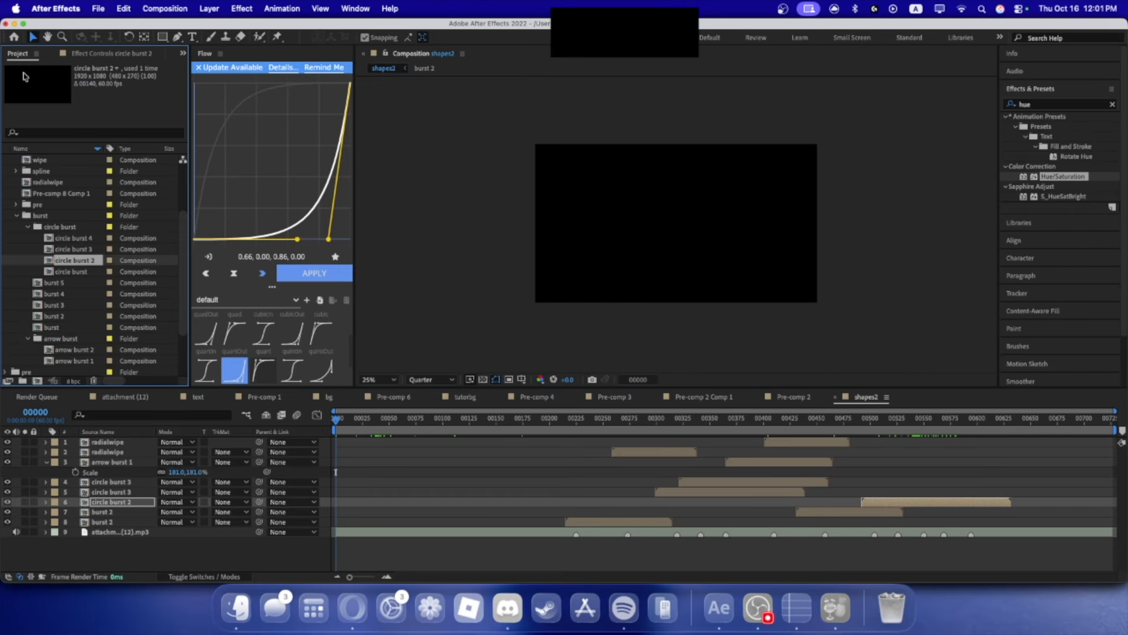
pyautogui.click(3, 222)
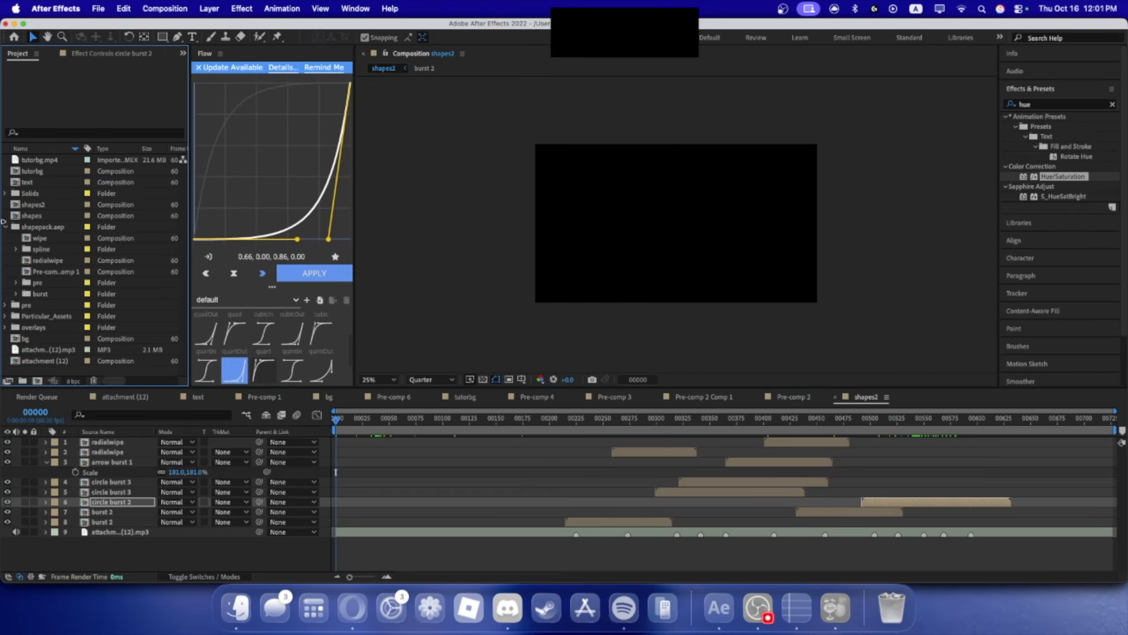
pyautogui.click(4, 228)
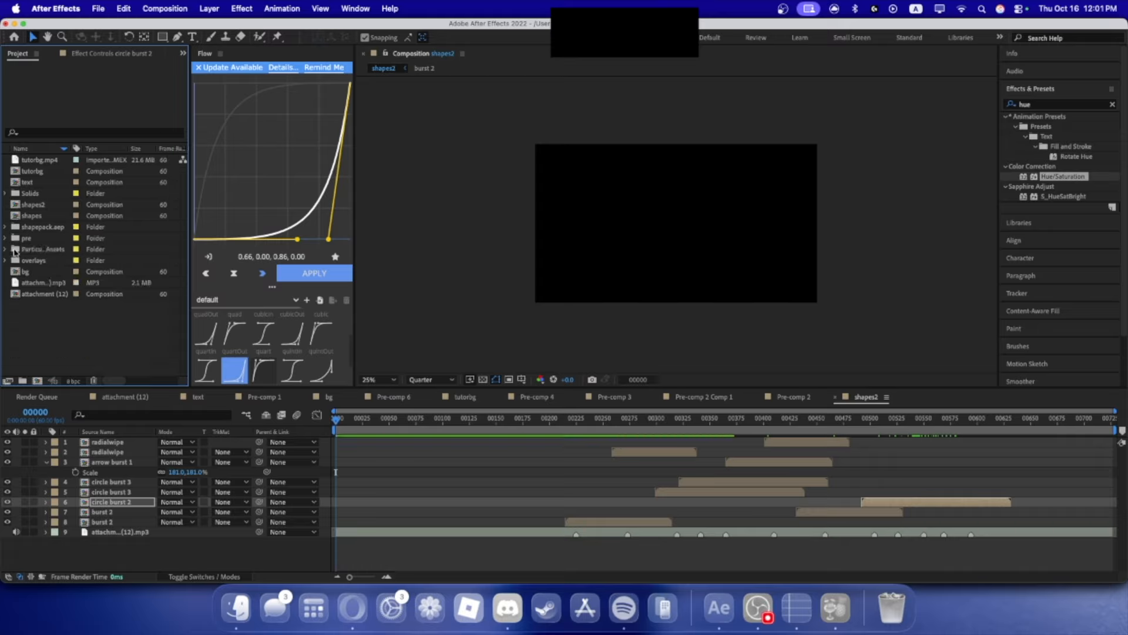
pyautogui.click(4, 227)
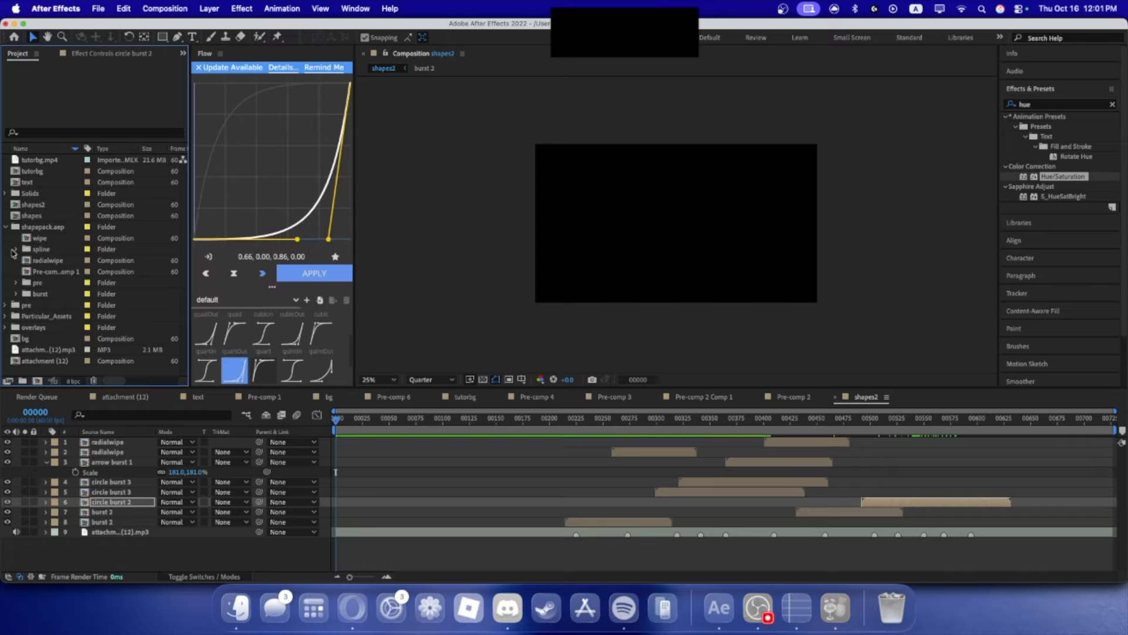
pyautogui.click(16, 250)
pyautogui.click(50, 294)
pyautogui.press('super+slash')
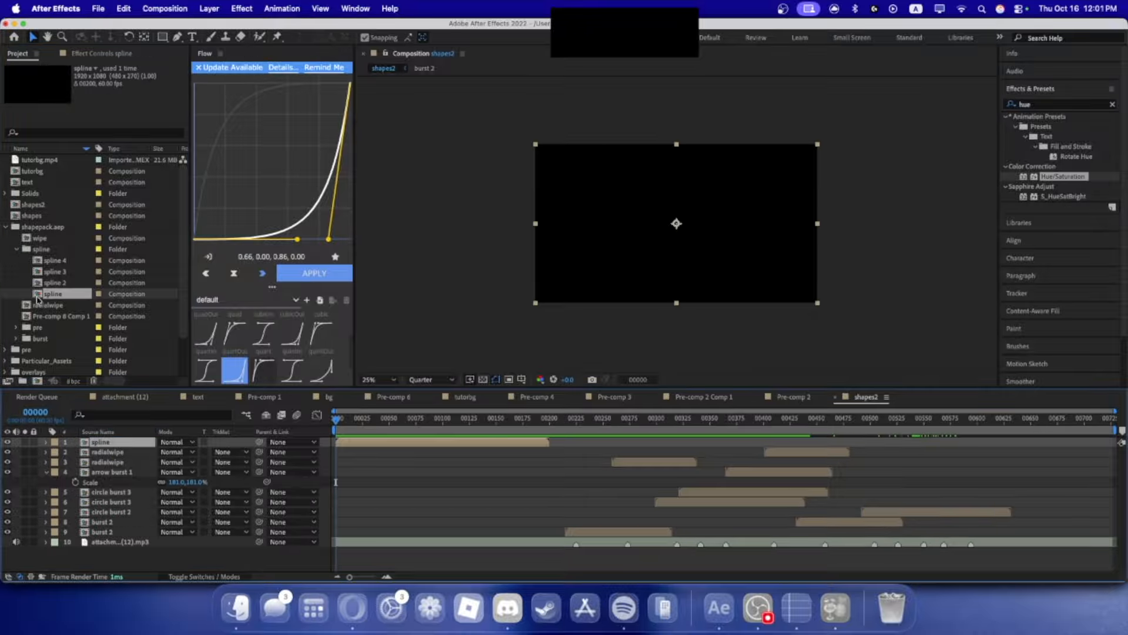
pyautogui.moveTo(392, 442); pyautogui.dragTo(623, 461)
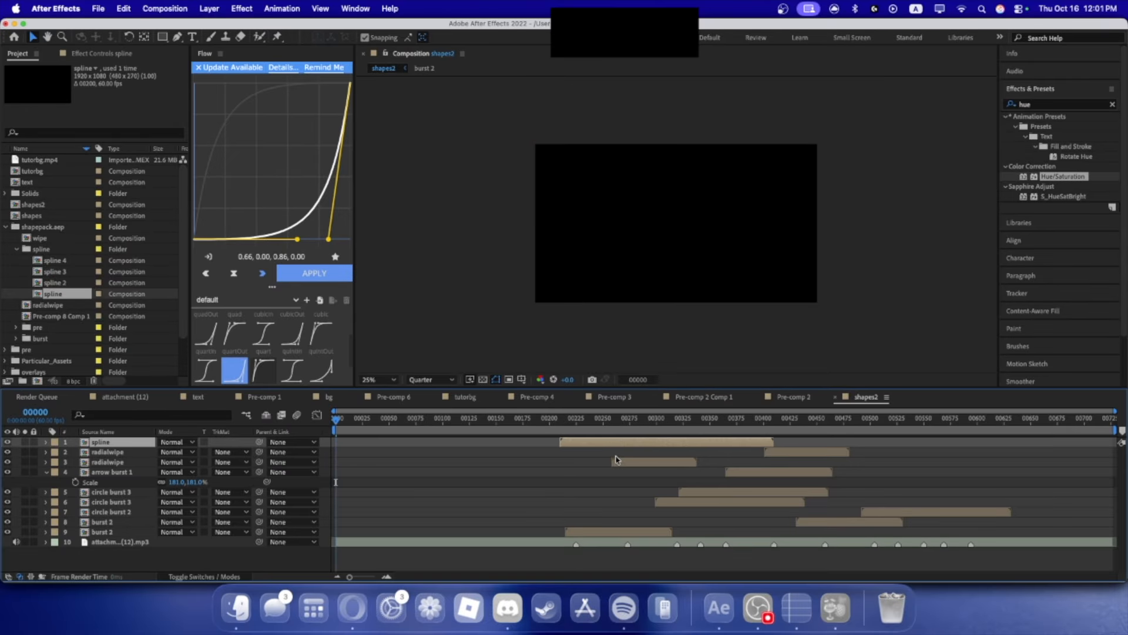
pyautogui.press('space')
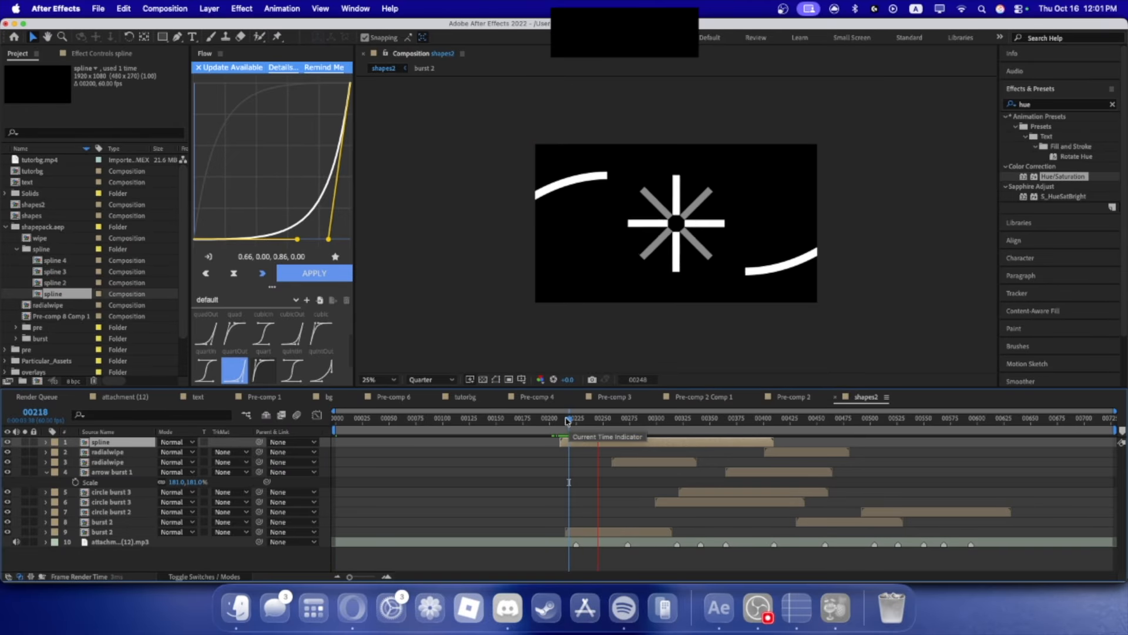
pyautogui.press('space')
# - Add the spline 2 composition as the top layer, starting at about frame 241, and preview from frame 218
pyautogui.click(56, 283)
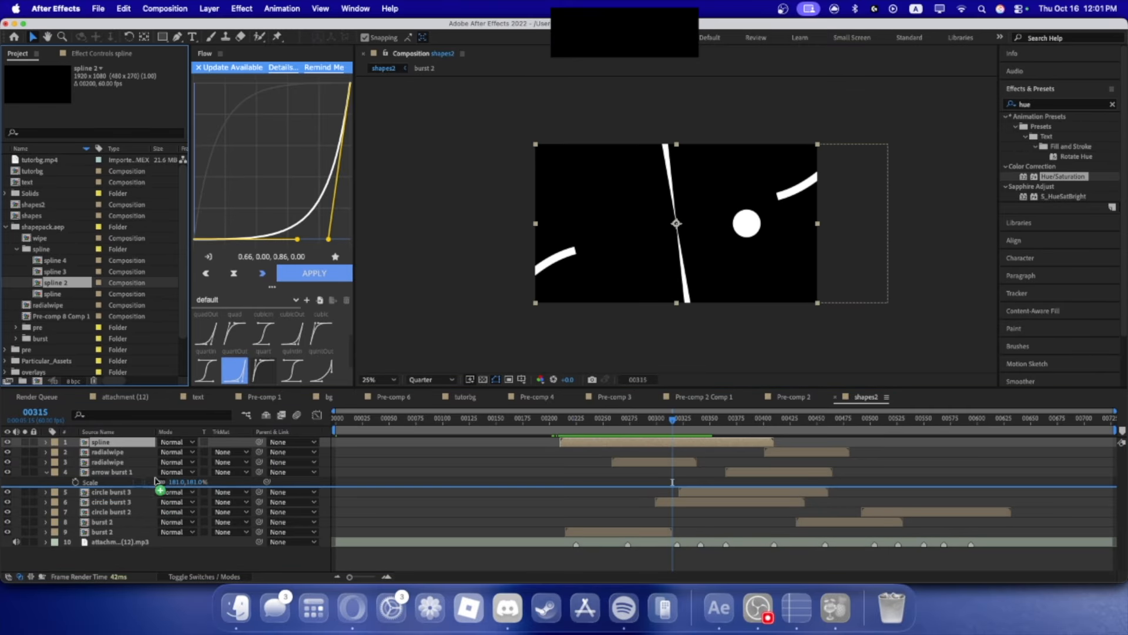
pyautogui.press('super+slash')
pyautogui.moveTo(508, 443); pyautogui.dragTo(765, 448)
pyautogui.moveTo(590, 419); pyautogui.dragTo(568, 422)
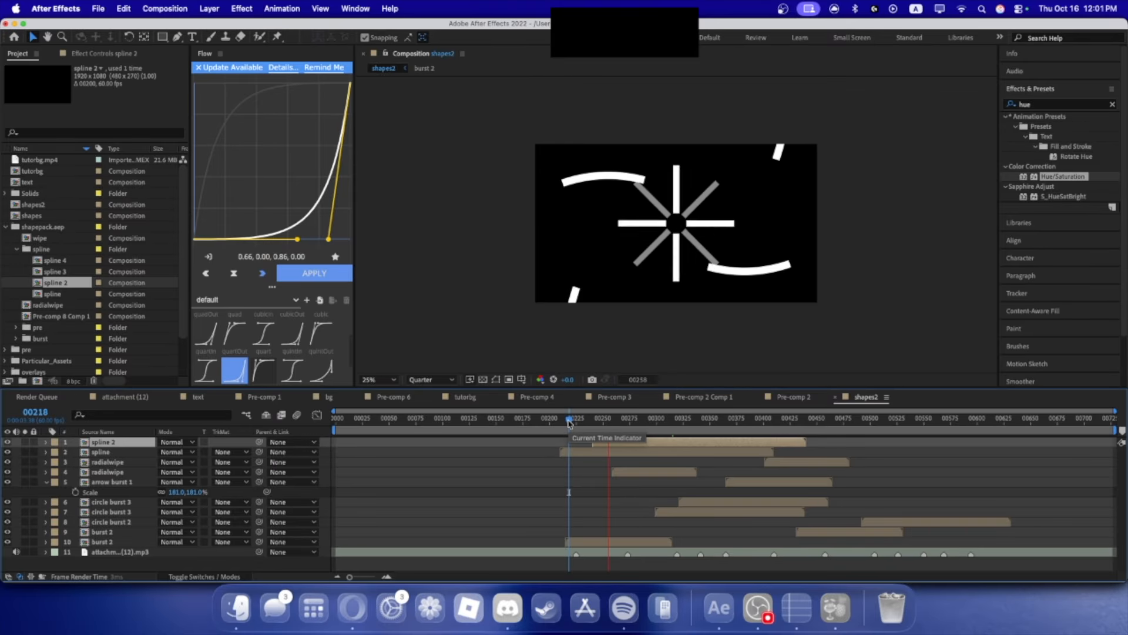
pyautogui.press('space')
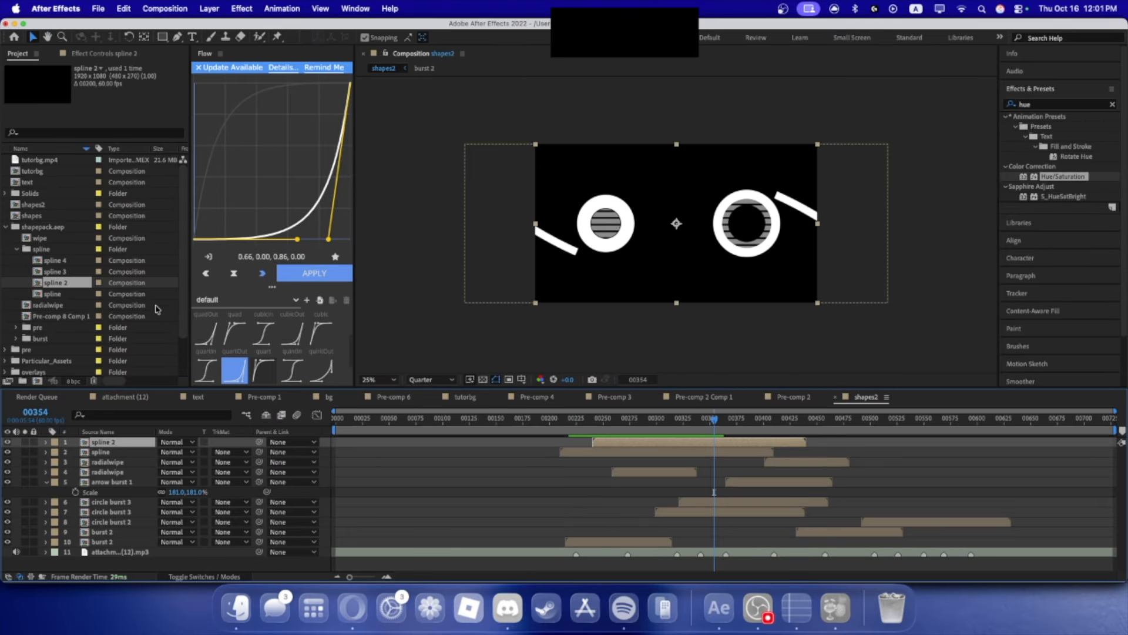
# - Add the spline 4 composition as the top layer, preview it from frame 218, and shift its start to about frame 309
pyautogui.click(55, 260)
pyautogui.press('super+slash')
pyautogui.moveTo(453, 443); pyautogui.dragTo(752, 443)
pyautogui.click(569, 419)
pyautogui.press('space')
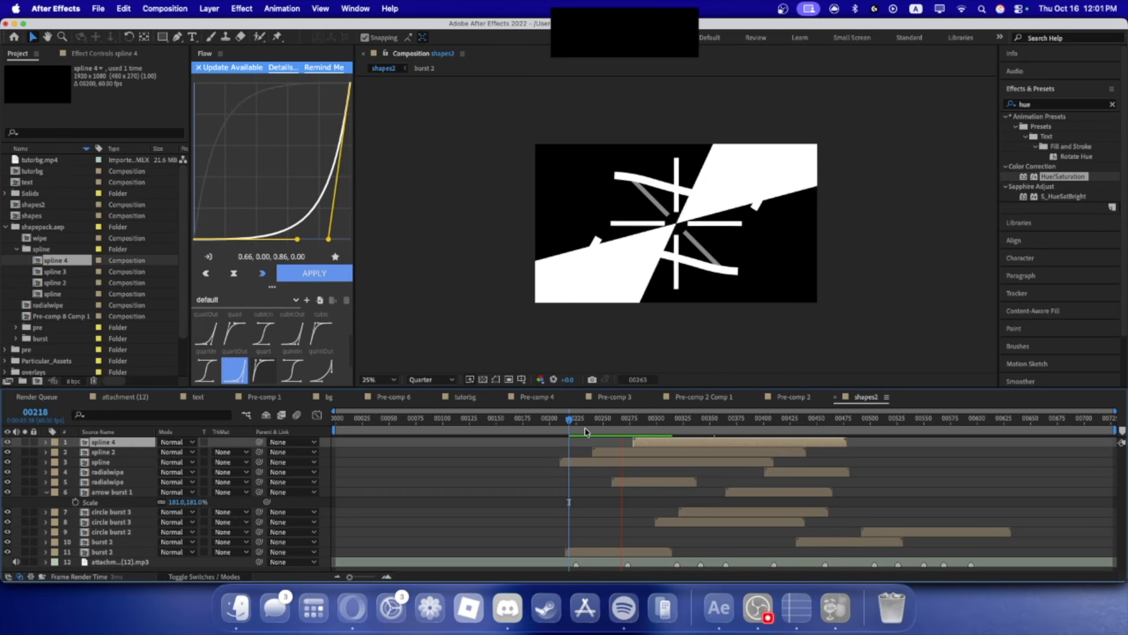
pyautogui.press('space')
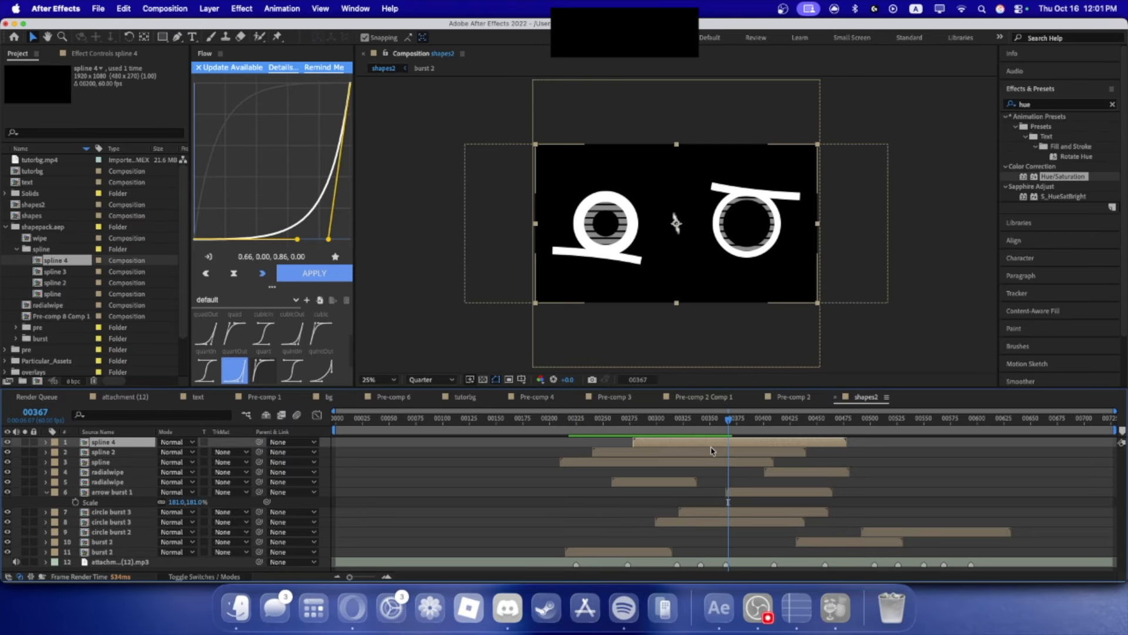
pyautogui.moveTo(714, 443); pyautogui.dragTo(747, 446)
# - Add the spline 3 composition as the top layer, starting at about frame 349, and play the composition from frame 229
pyautogui.click(56, 272)
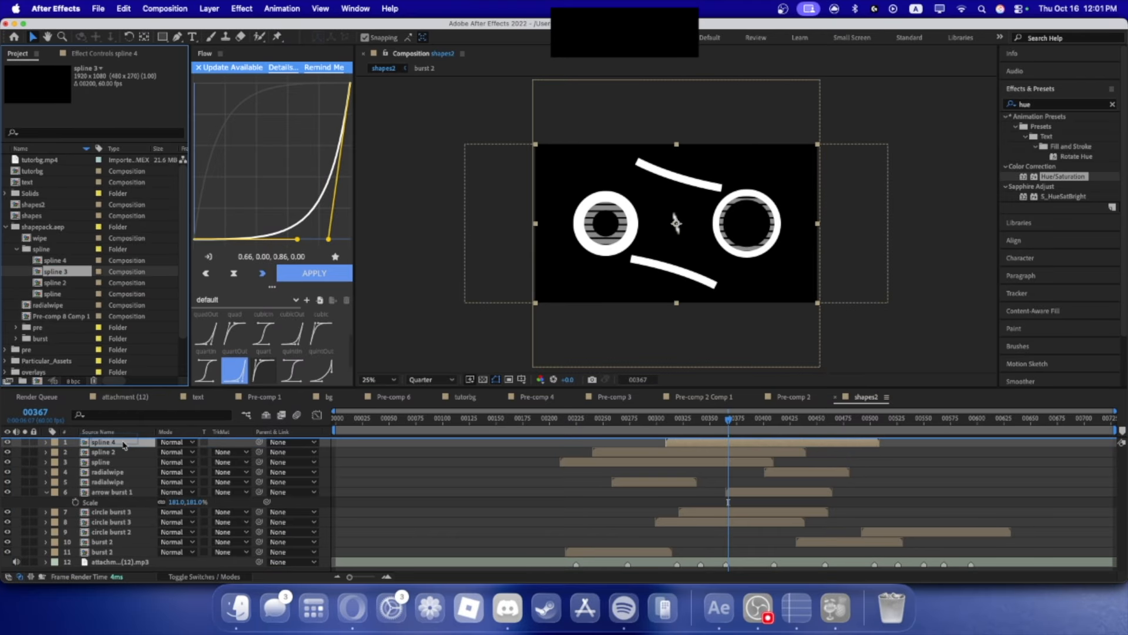
pyautogui.press('super+slash')
pyautogui.moveTo(820, 420); pyautogui.dragTo(646, 424)
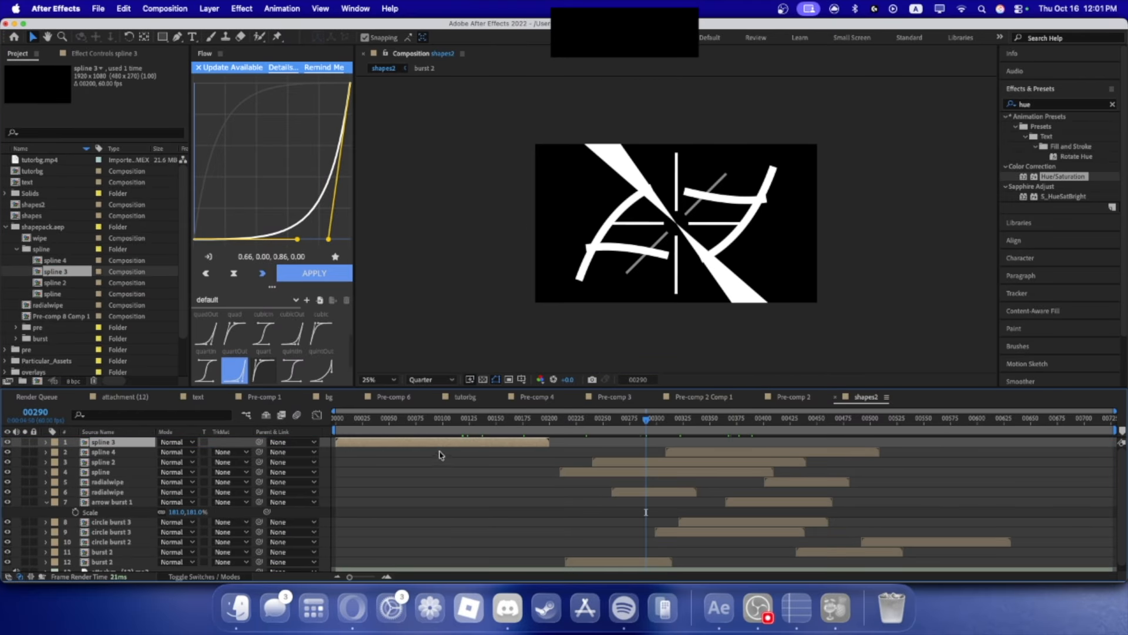
pyautogui.moveTo(444, 441); pyautogui.dragTo(776, 432)
pyautogui.moveTo(630, 423); pyautogui.dragTo(579, 427)
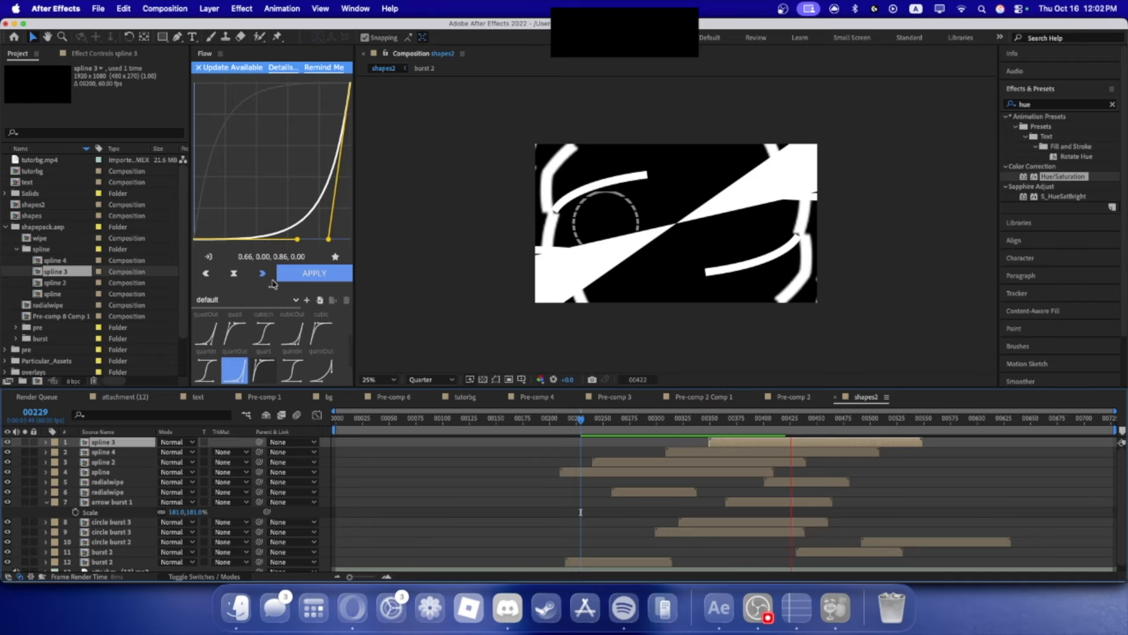
# - Add a second spline 2 composition directly below the spline 4 layer, starting at about frame 375
pyautogui.moveTo(77, 285); pyautogui.dragTo(134, 464)
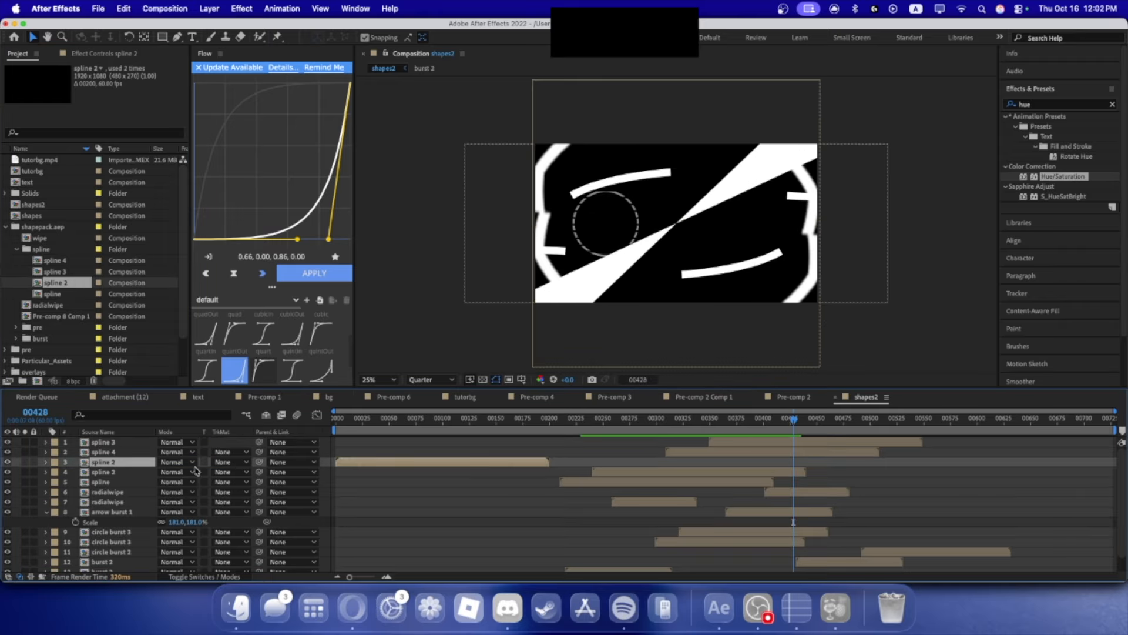
pyautogui.moveTo(501, 464); pyautogui.dragTo(901, 463)
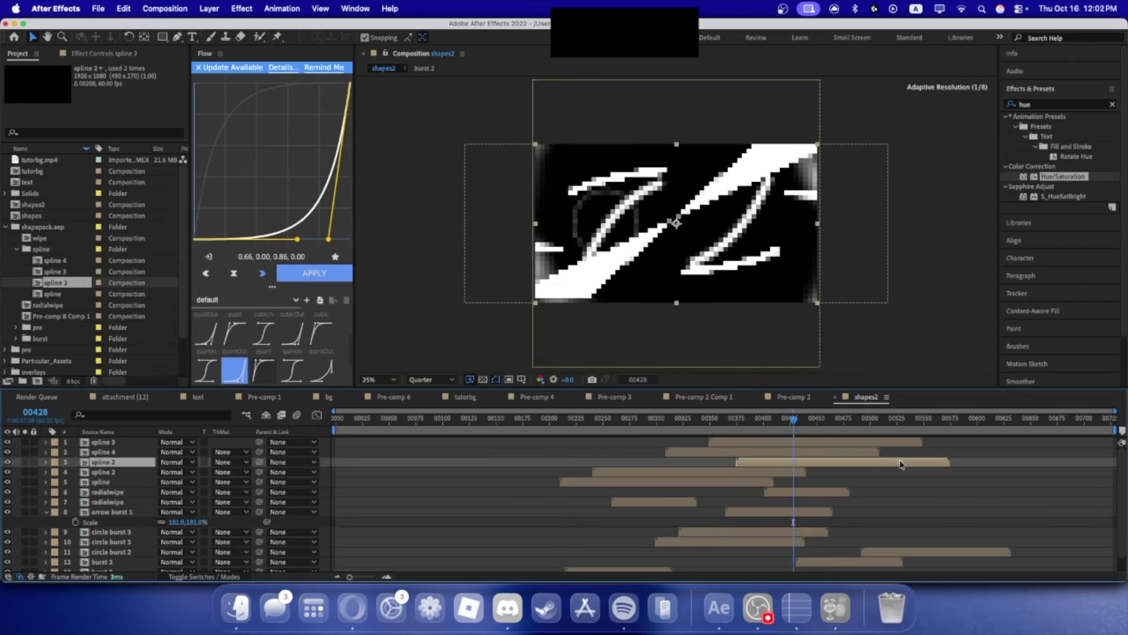
# - Add the spline composition as the top layer, starting at about frame 488, and play the composition around it from frame 516
pyautogui.click(720, 419)
pyautogui.press('space')
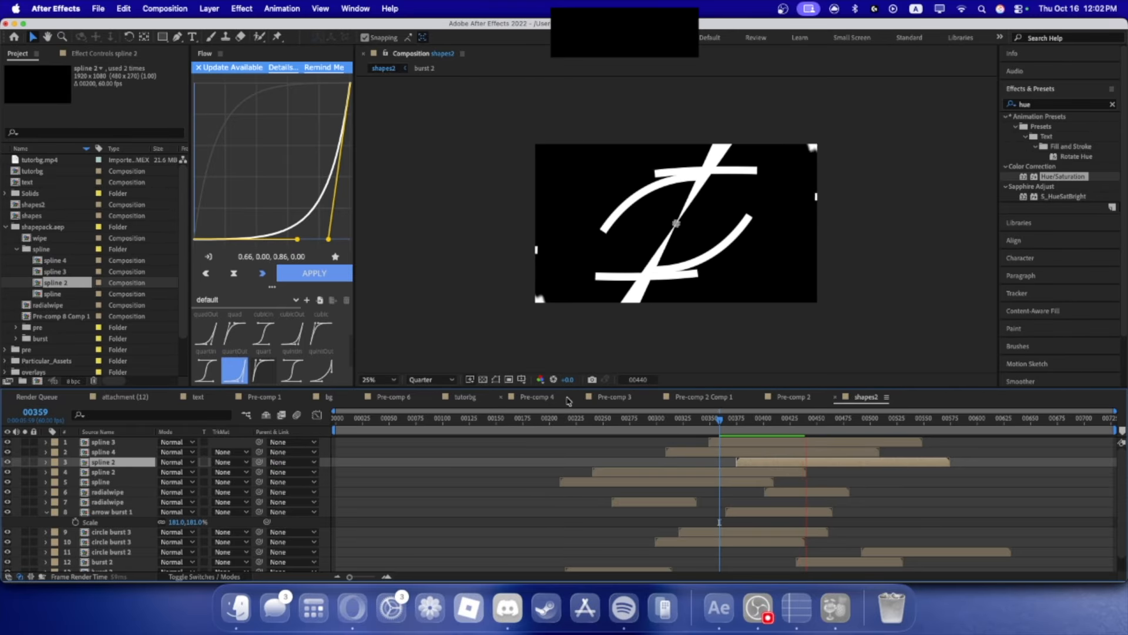
pyautogui.press('space')
pyautogui.moveTo(50, 300); pyautogui.dragTo(123, 444)
pyautogui.moveTo(410, 449); pyautogui.dragTo(924, 442)
pyautogui.press('space')
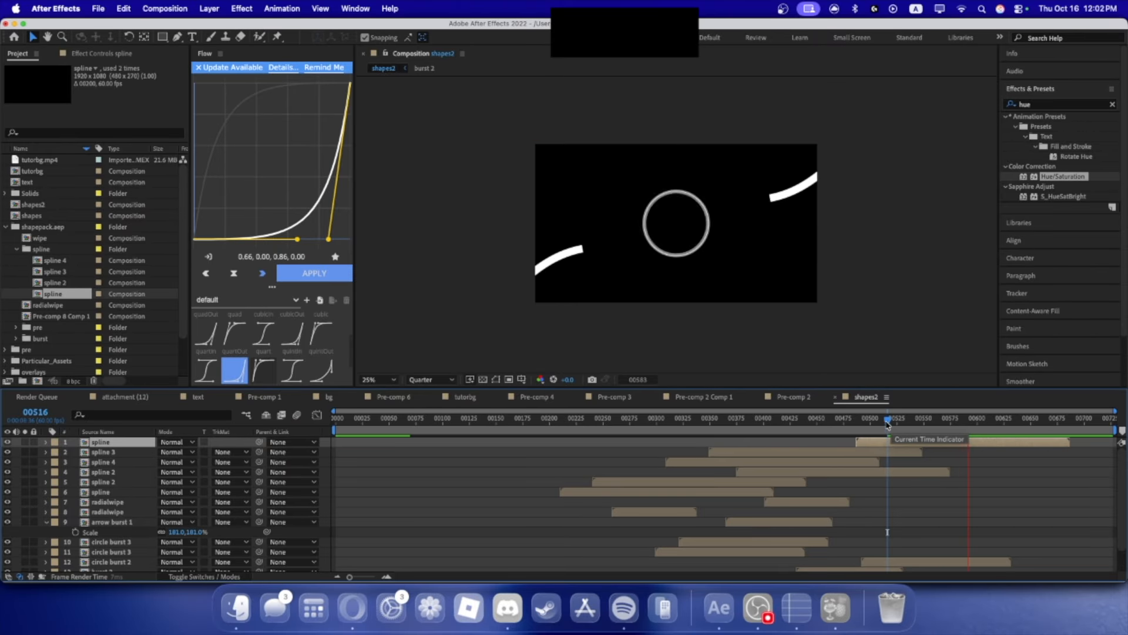
pyautogui.press('space')
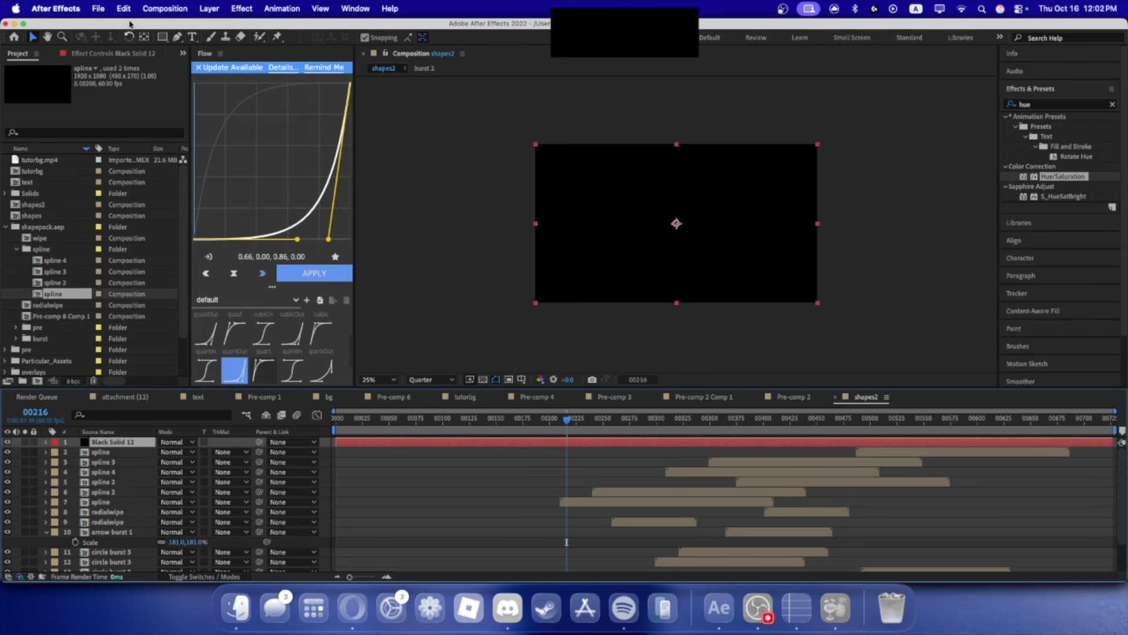
# - Draw a looping freeform mask path with the Pen tool on the black solid, starting beyond the frame's left edge and weaving across it
pyautogui.click(180, 37)
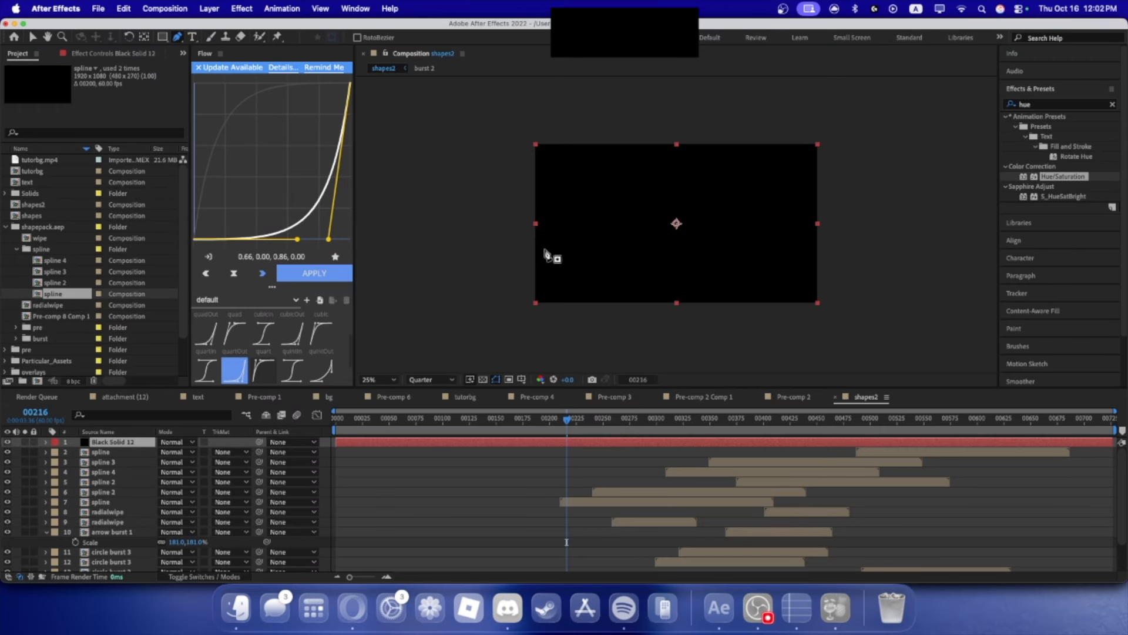
pyautogui.click(510, 228)
pyautogui.moveTo(640, 183); pyautogui.dragTo(734, 239)
pyautogui.moveTo(585, 249); pyautogui.dragTo(642, 302)
pyautogui.moveTo(775, 215); pyautogui.dragTo(825, 309)
pyautogui.moveTo(706, 213); pyautogui.dragTo(737, 116)
pyautogui.moveTo(632, 224); pyautogui.dragTo(634, 290)
pyautogui.moveTo(568, 247); pyautogui.dragTo(574, 164)
pyautogui.moveTo(665, 231); pyautogui.dragTo(664, 298)
pyautogui.moveTo(731, 258); pyautogui.dragTo(726, 201)
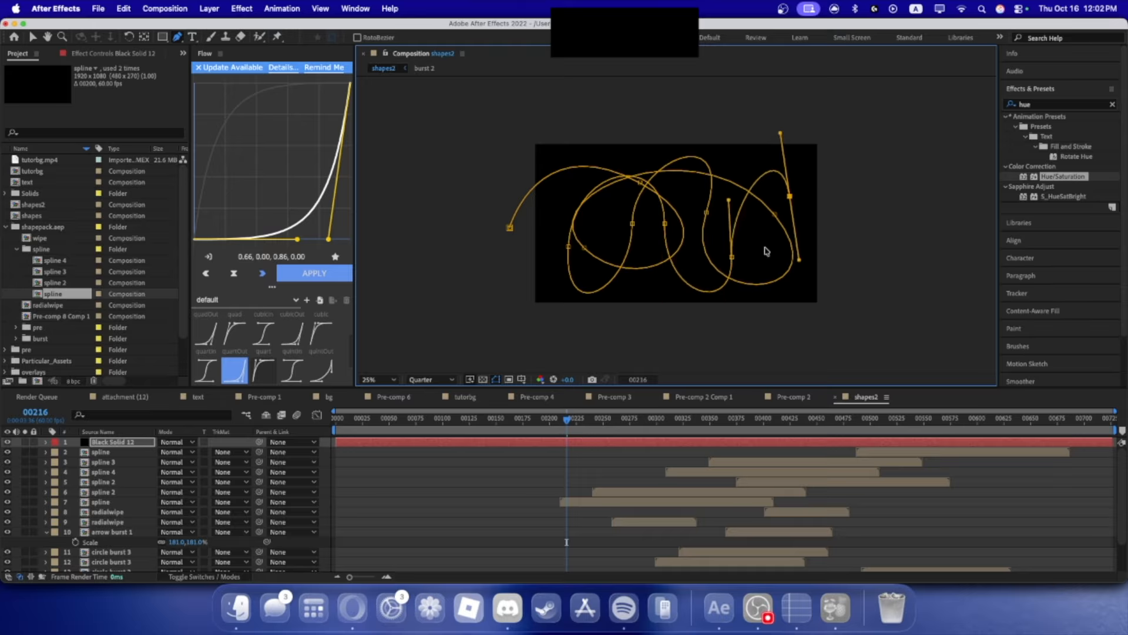
pyautogui.moveTo(561, 214); pyautogui.dragTo(560, 139)
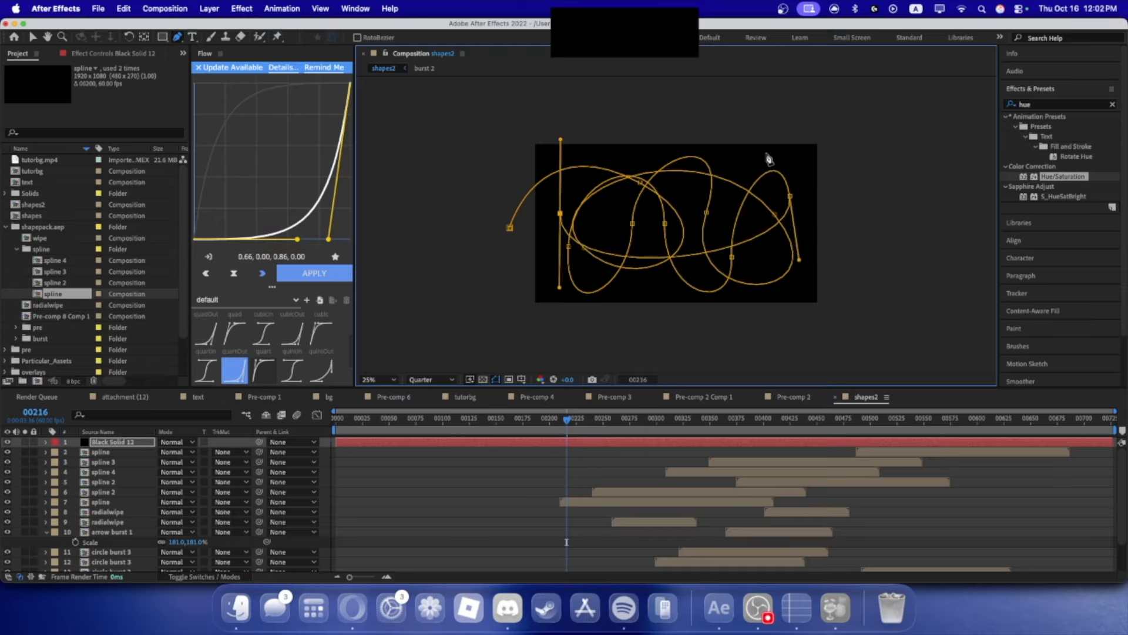
pyautogui.moveTo(812, 177); pyautogui.dragTo(808, 211)
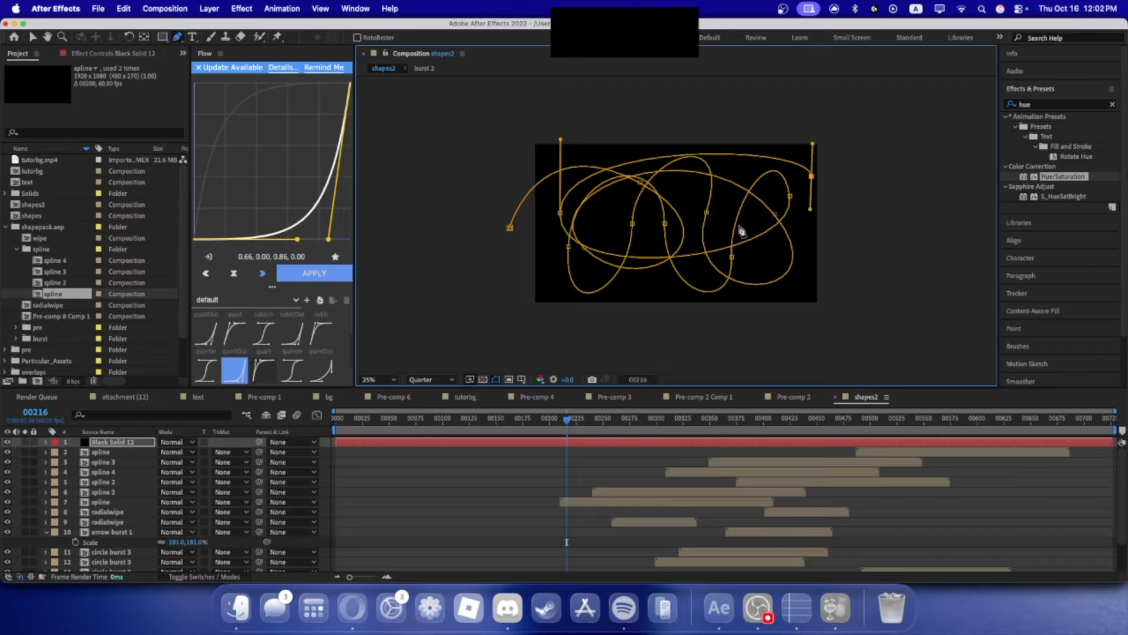
pyautogui.moveTo(687, 197); pyautogui.dragTo(687, 4)
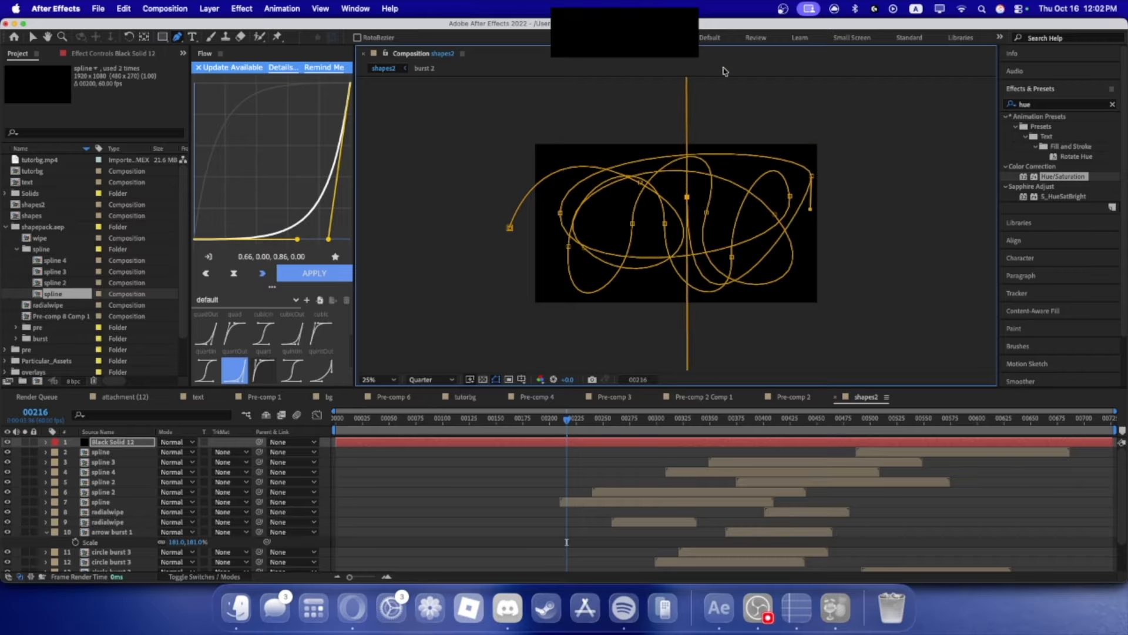
# - Extend the mask path with broad curves through the lower-left corner and out past the lower-right edge, repositioning its central point
pyautogui.click(823, 261)
pyautogui.moveTo(824, 265); pyautogui.dragTo(829, 327)
pyautogui.moveTo(822, 261); pyautogui.dragTo(604, 269)
pyautogui.moveTo(611, 346); pyautogui.dragTo(784, 279)
pyautogui.moveTo(689, 200); pyautogui.dragTo(696, 228)
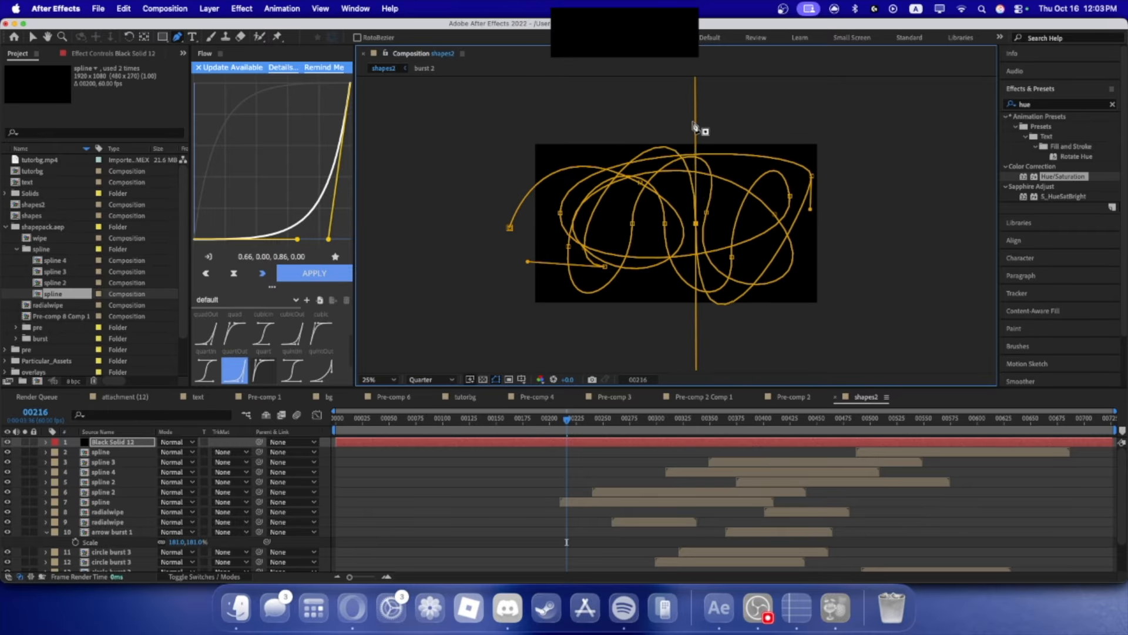
pyautogui.moveTo(696, 119); pyautogui.dragTo(676, 137)
pyautogui.press('super+z')
pyautogui.moveTo(603, 267); pyautogui.dragTo(552, 290)
pyautogui.moveTo(842, 288); pyautogui.dragTo(931, 347)
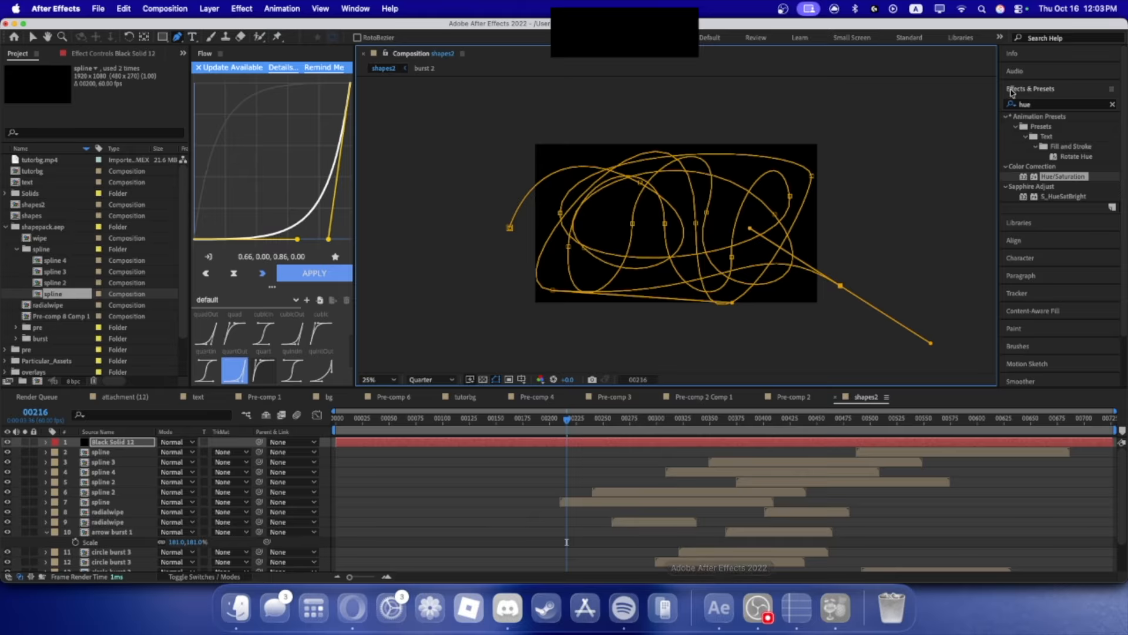
# - Apply the Saber effect to the black solid and set its core type to Layer Masks
pyautogui.click(1091, 108)
pyautogui.write('sa')
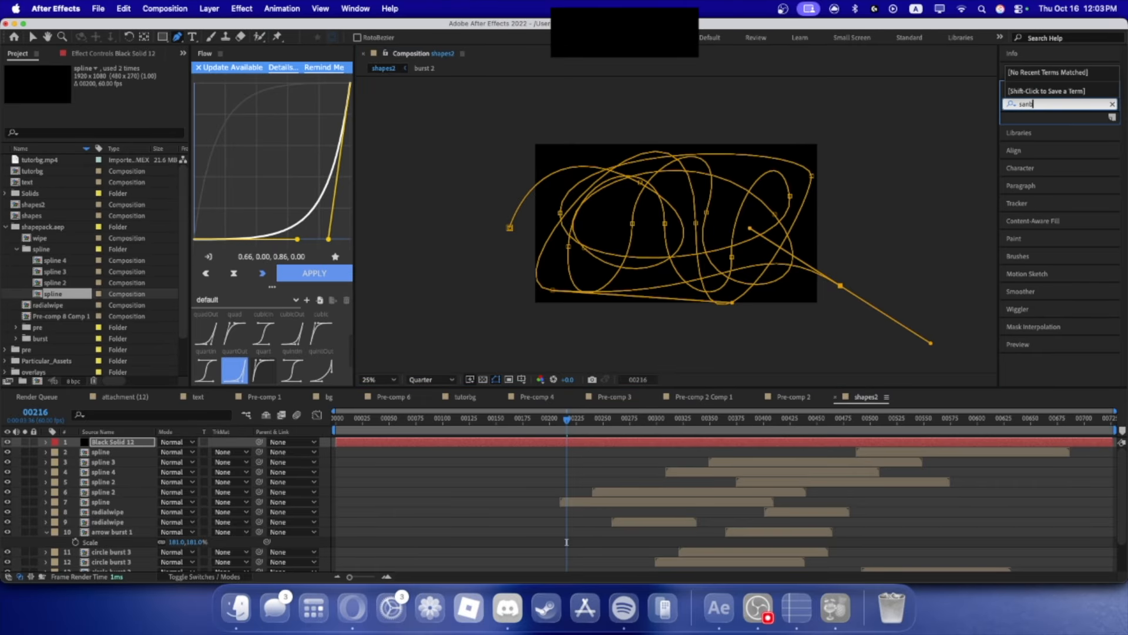
pyautogui.write('ber')
pyautogui.moveTo(1039, 126); pyautogui.dragTo(129, 446)
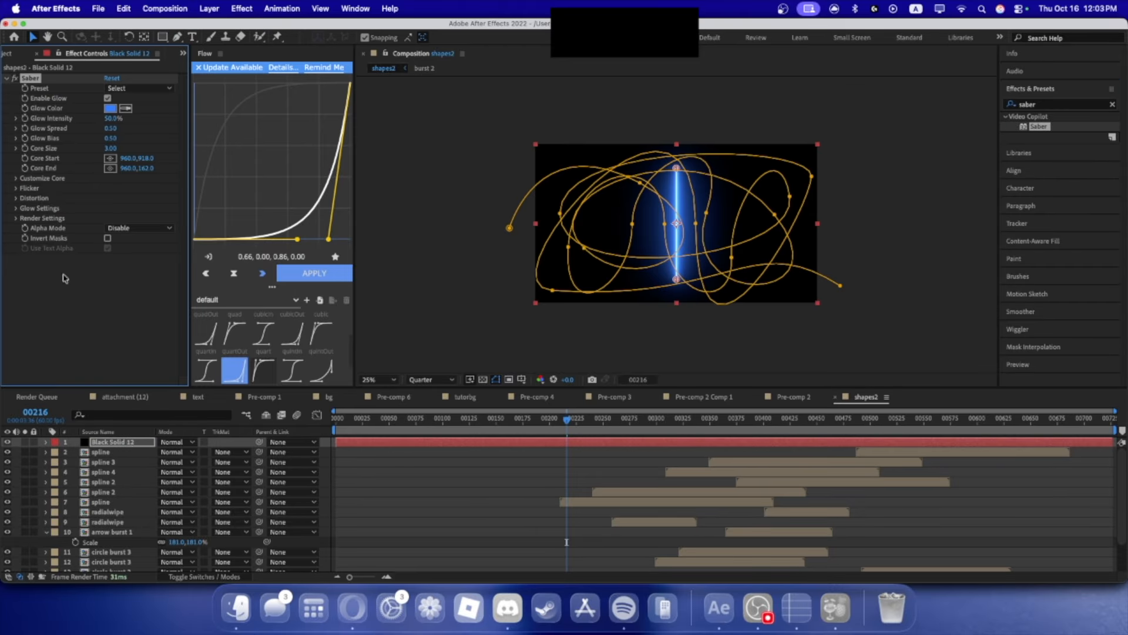
pyautogui.click(16, 178)
pyautogui.click(117, 187)
pyautogui.click(136, 218)
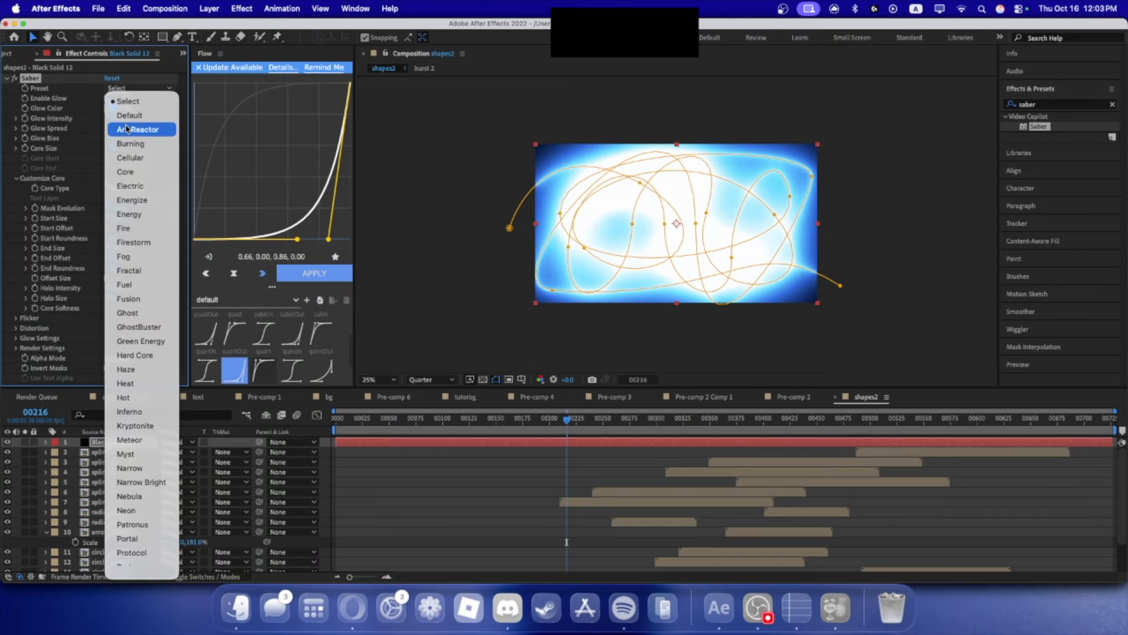
# - Try the Saber presets Arc Reactor, Fog, Fusion, GhostBuster, Green Energy, Haze and Heat on the mask path
pyautogui.click(129, 127)
pyautogui.press('.')
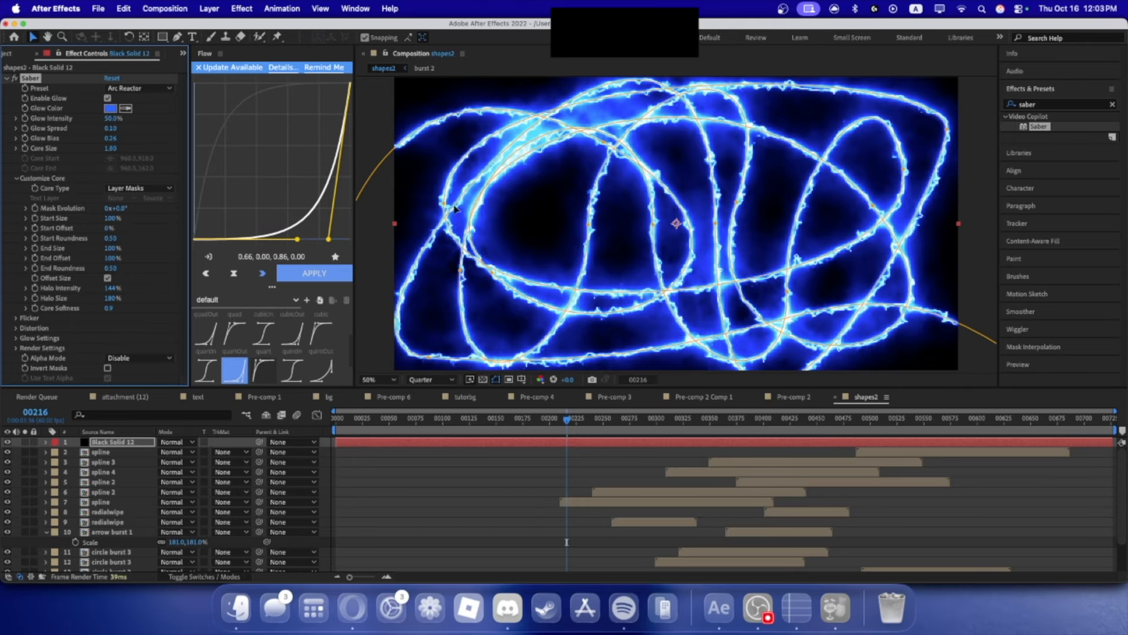
pyautogui.click(170, 89)
pyautogui.click(139, 254)
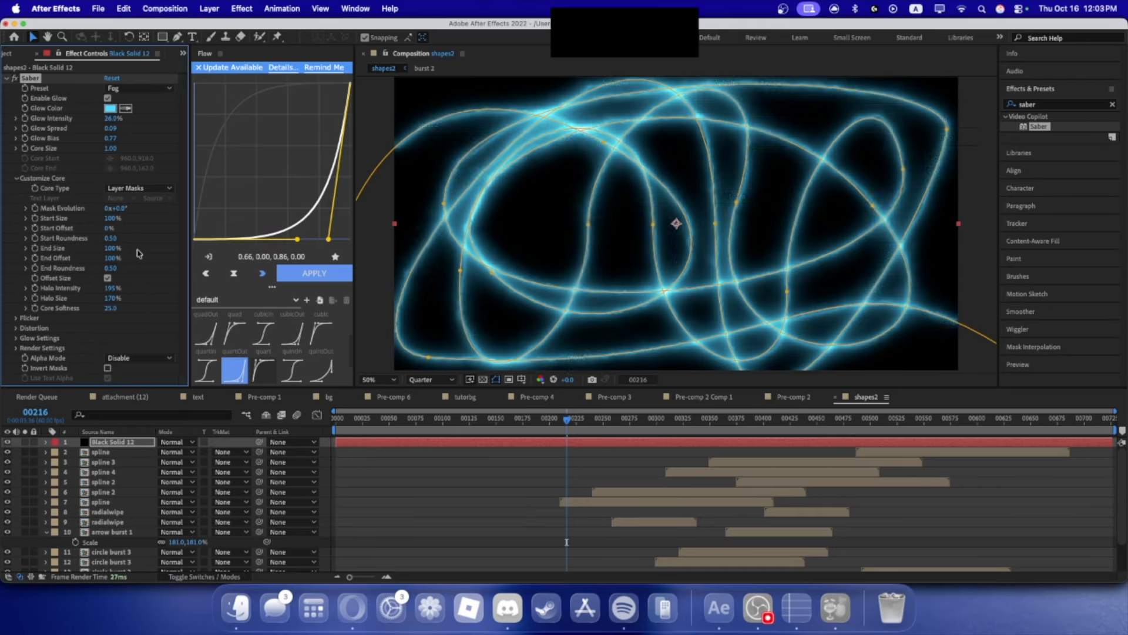
pyautogui.click(133, 88)
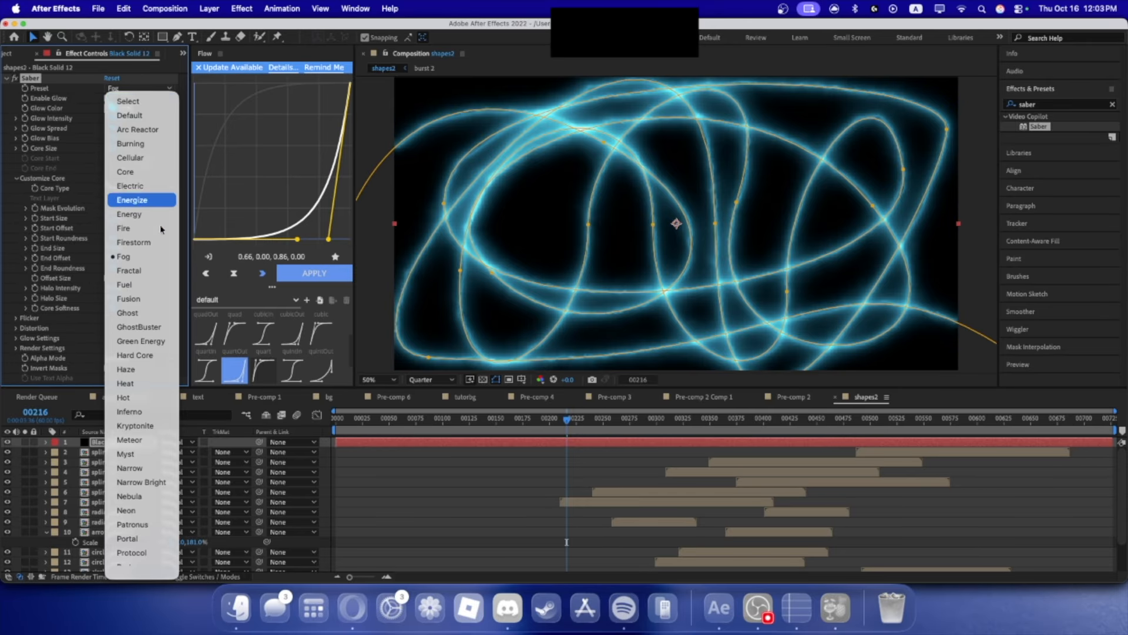
pyautogui.click(147, 299)
pyautogui.click(131, 89)
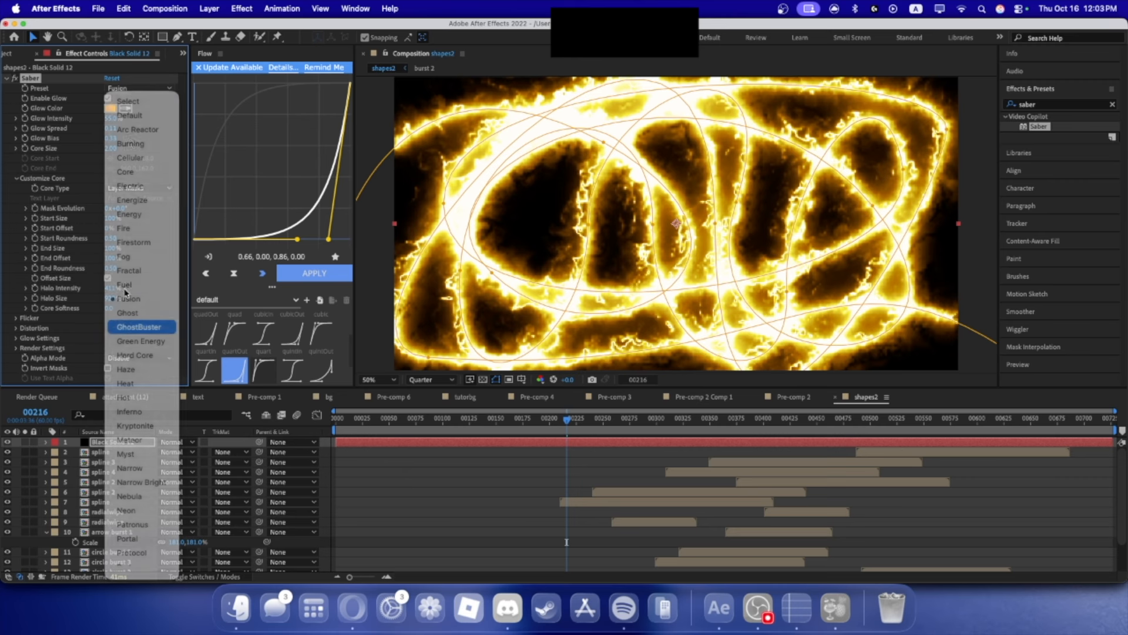
pyautogui.click(139, 327)
pyautogui.click(142, 89)
pyautogui.click(141, 340)
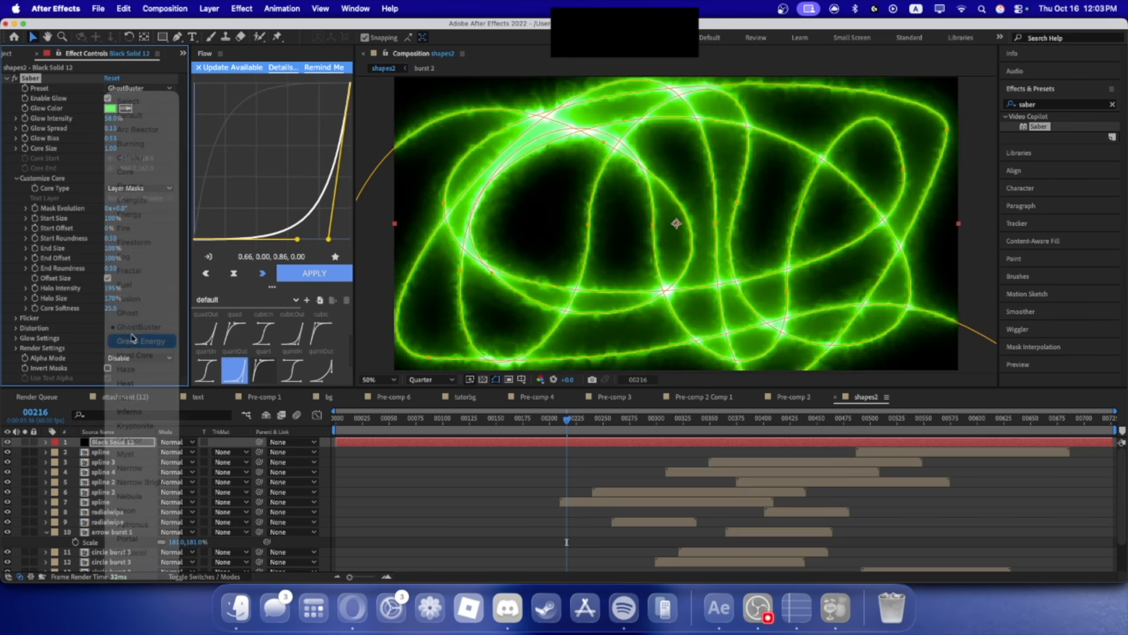
pyautogui.click(140, 89)
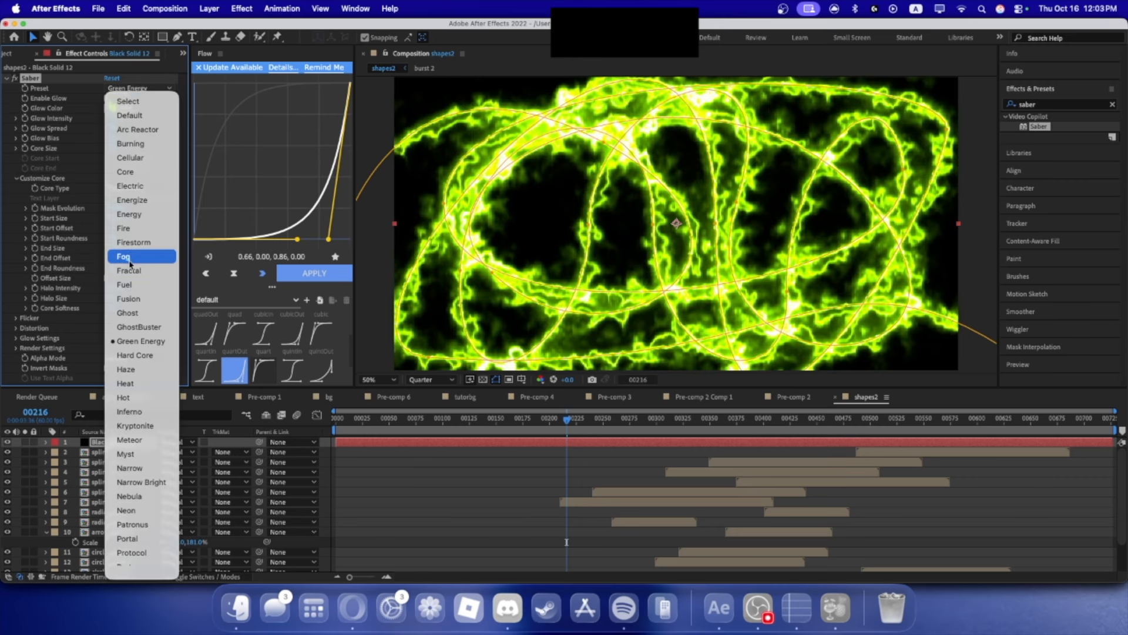
pyautogui.click(134, 355)
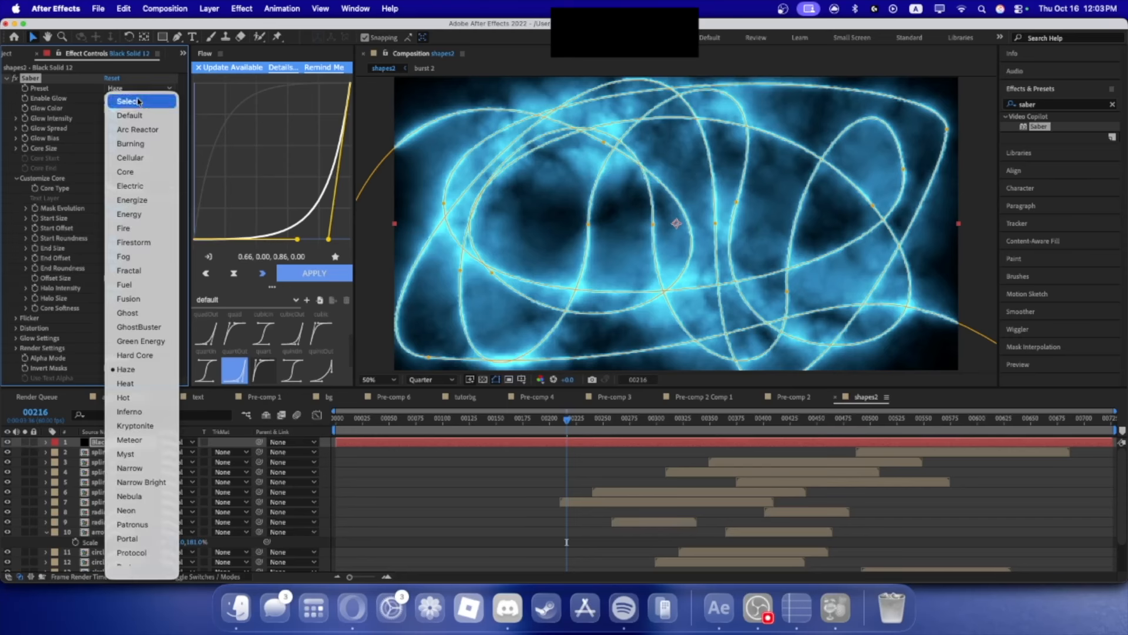
pyautogui.click(125, 383)
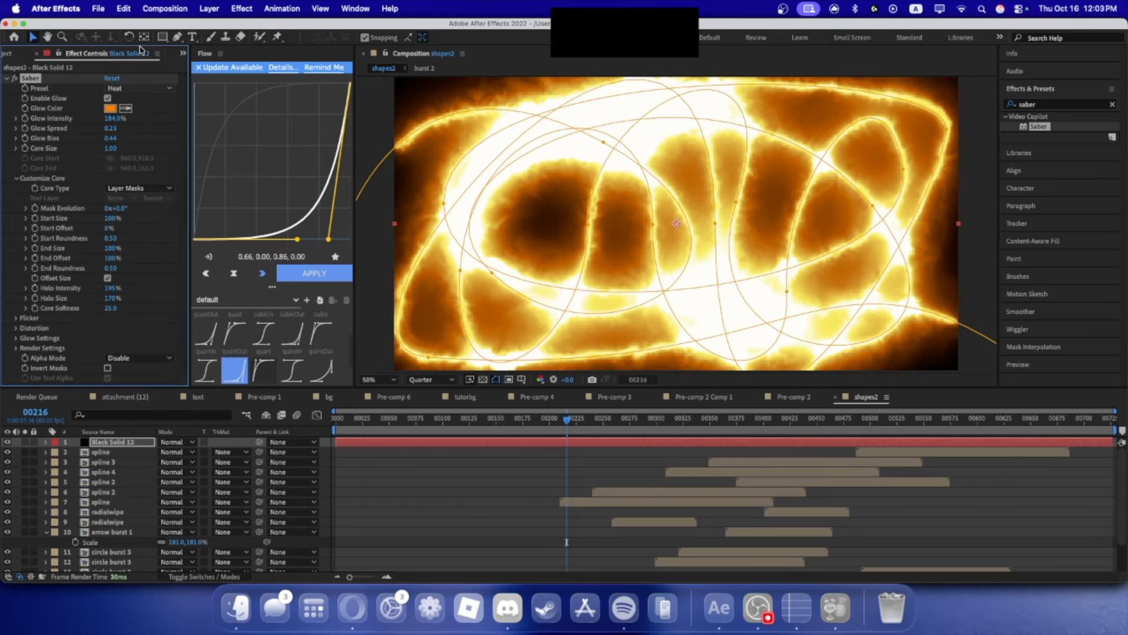
# - Switch Saber to the Myst preset and give it a neutral, uncolored glow color
pyautogui.click(141, 85)
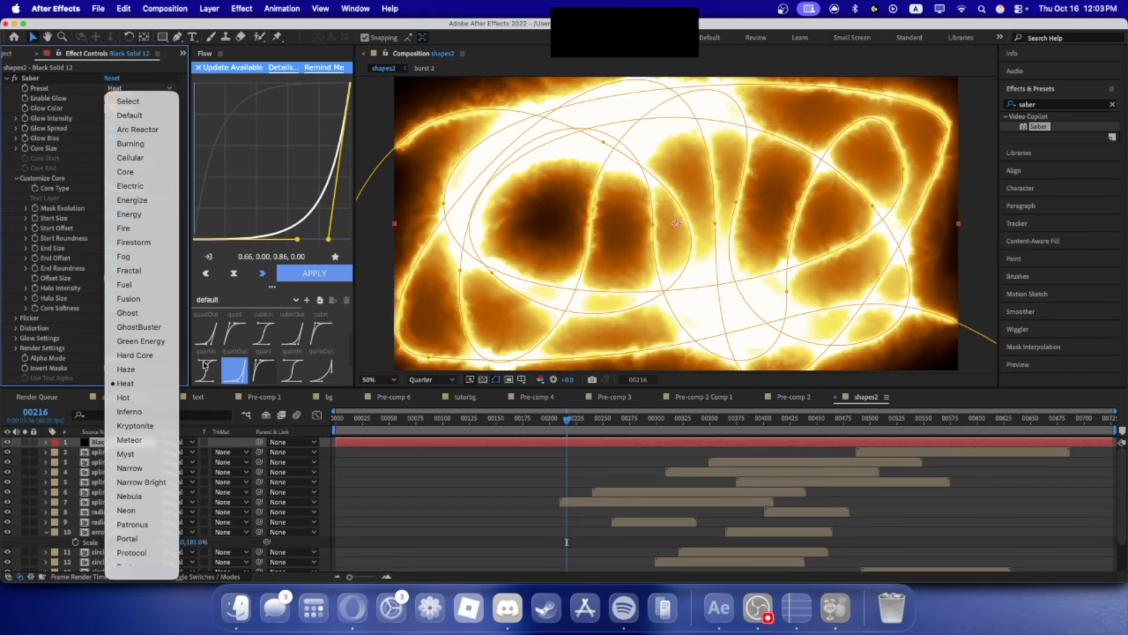
pyautogui.click(147, 454)
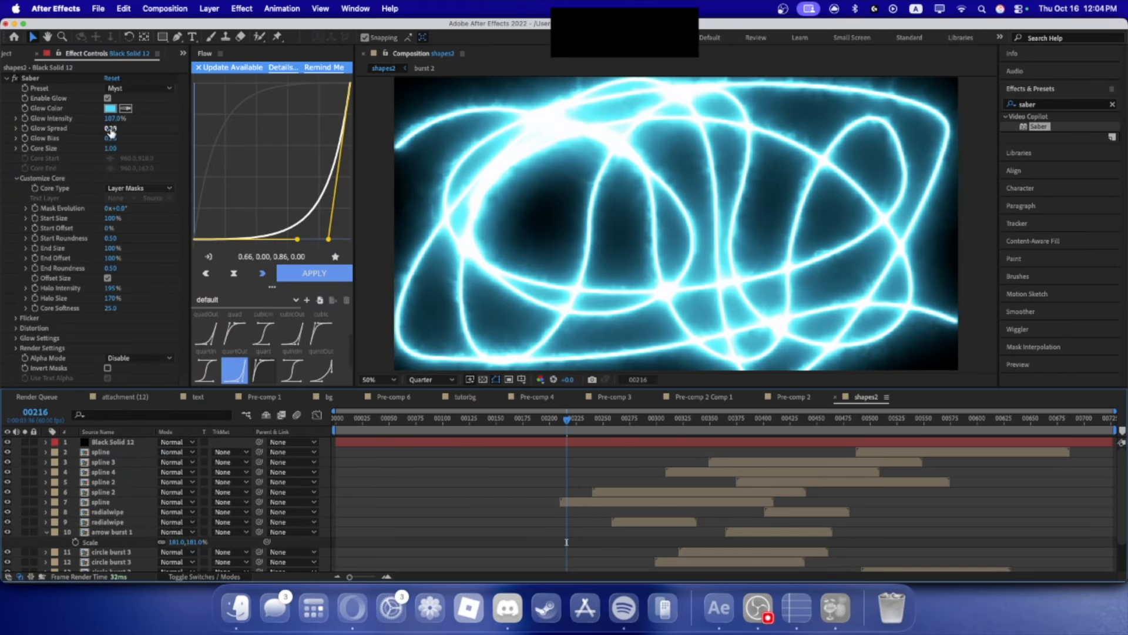
pyautogui.click(110, 109)
pyautogui.moveTo(238, 438); pyautogui.dragTo(95, 498)
pyautogui.click(459, 380)
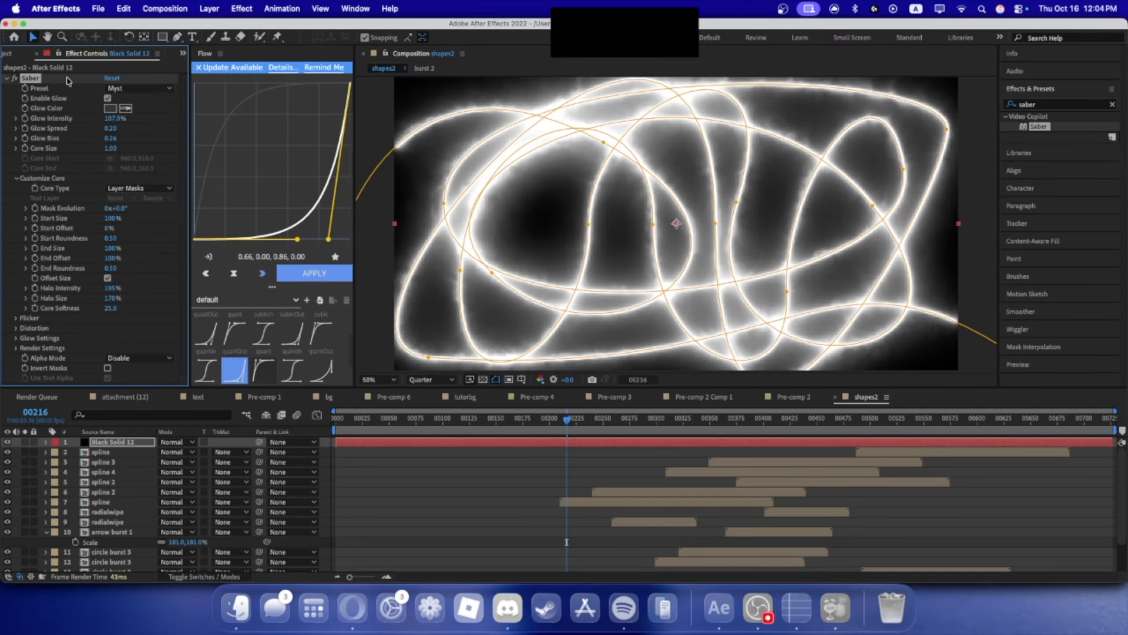
# - Reduce Saber's core size to 0.80 and its glow intensity to 83%
pyautogui.moveTo(101, 146); pyautogui.dragTo(103, 123)
pyautogui.click(346, 491)
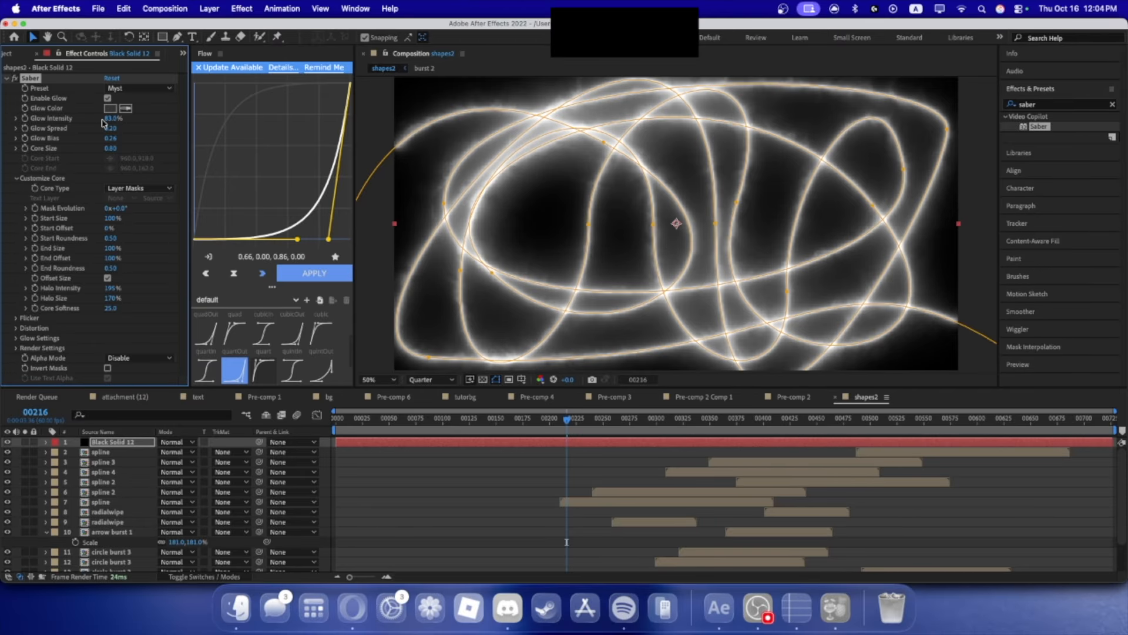
pyautogui.click(332, 461)
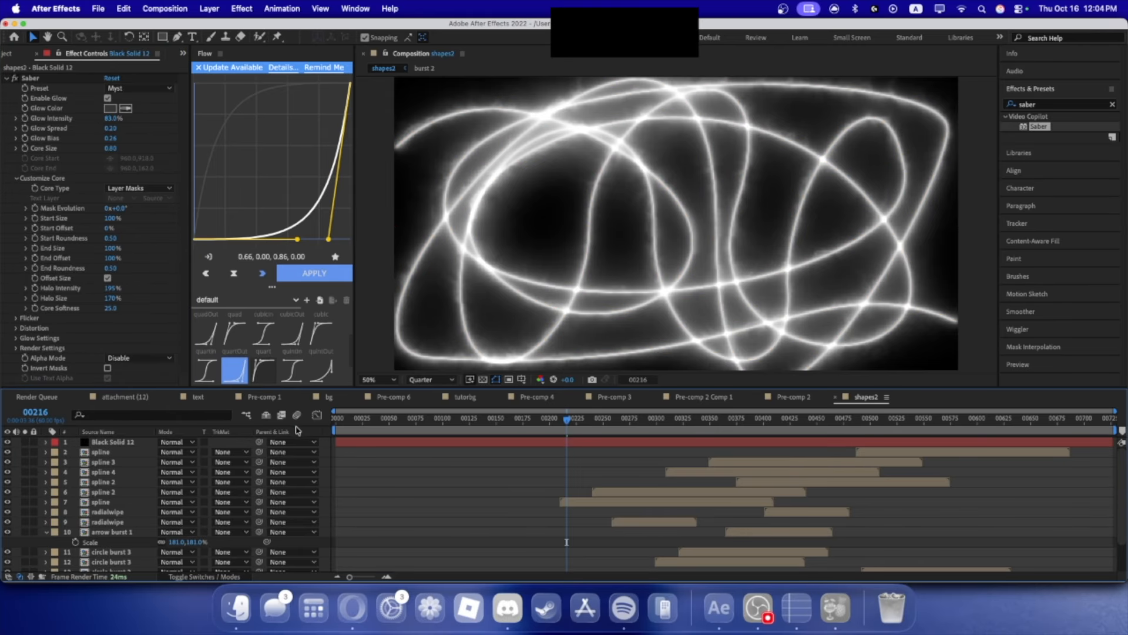
# - In Saber's render settings, turn motion blur on and set the composite settings to Transparent
pyautogui.scroll(-2, 524, 299)
pyautogui.scroll(2, 525, 300)
pyautogui.click(16, 347)
pyautogui.click(124, 380)
pyautogui.click(136, 393)
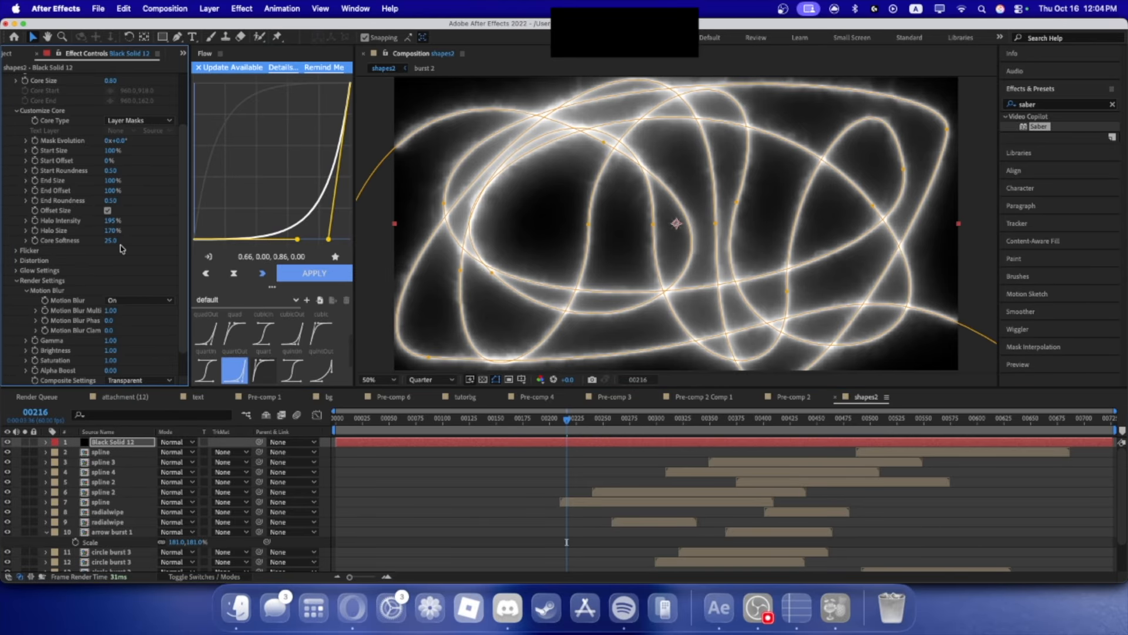
# - Set Saber's End Offset to 0% and keyframe both Start Offset and End Offset at frame 209, revealing the keyframes in the timeline
pyautogui.moveTo(110, 190); pyautogui.dragTo(30, 201)
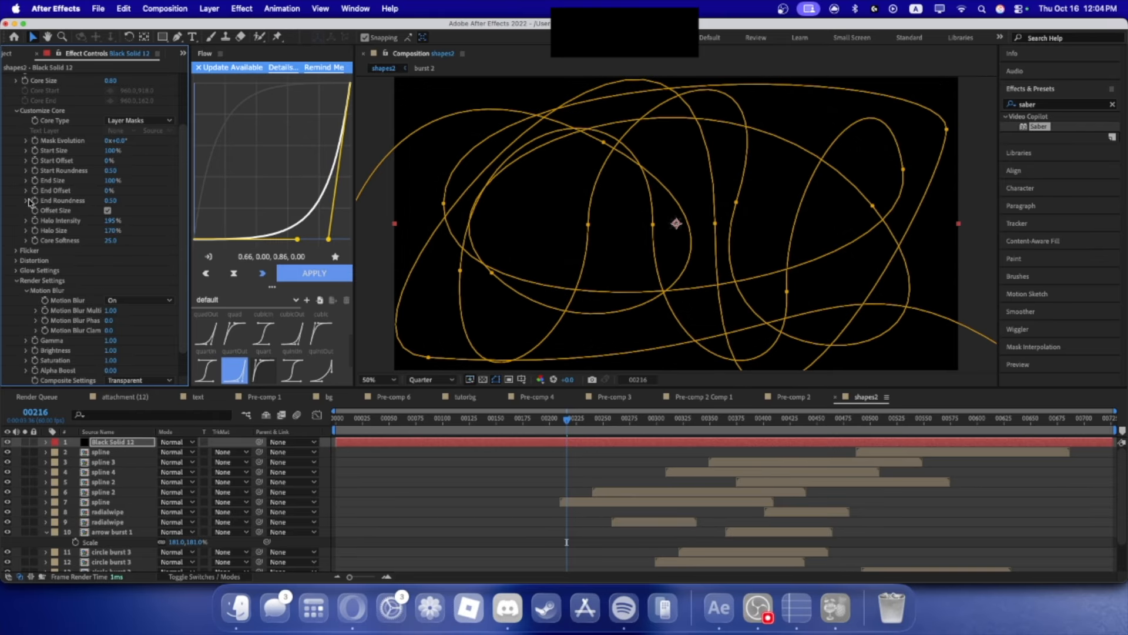
pyautogui.moveTo(369, 427); pyautogui.dragTo(511, 428)
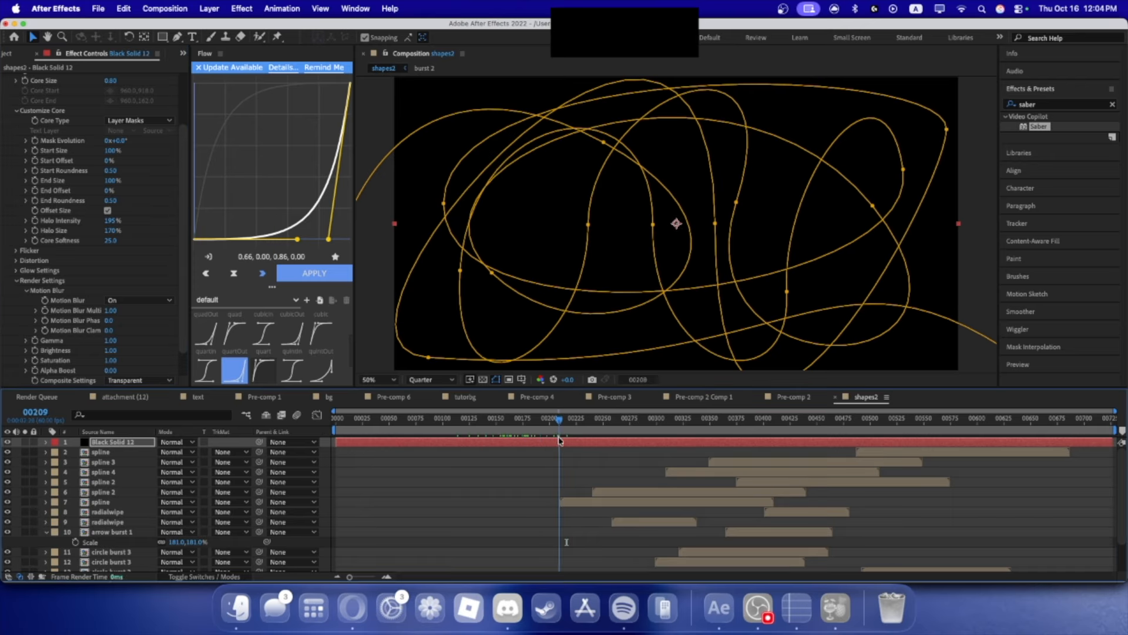
pyautogui.scroll(-3, 564, 447)
pyautogui.click(30, 159)
pyautogui.scroll(5, 140, 465)
pyautogui.click(125, 443)
pyautogui.press('u')
# - At the last frame, 726, keyframe Saber's Start Offset at 100% and raise End Offset to its maximum
pyautogui.moveTo(617, 425); pyautogui.dragTo(645, 431)
pyautogui.press('End')
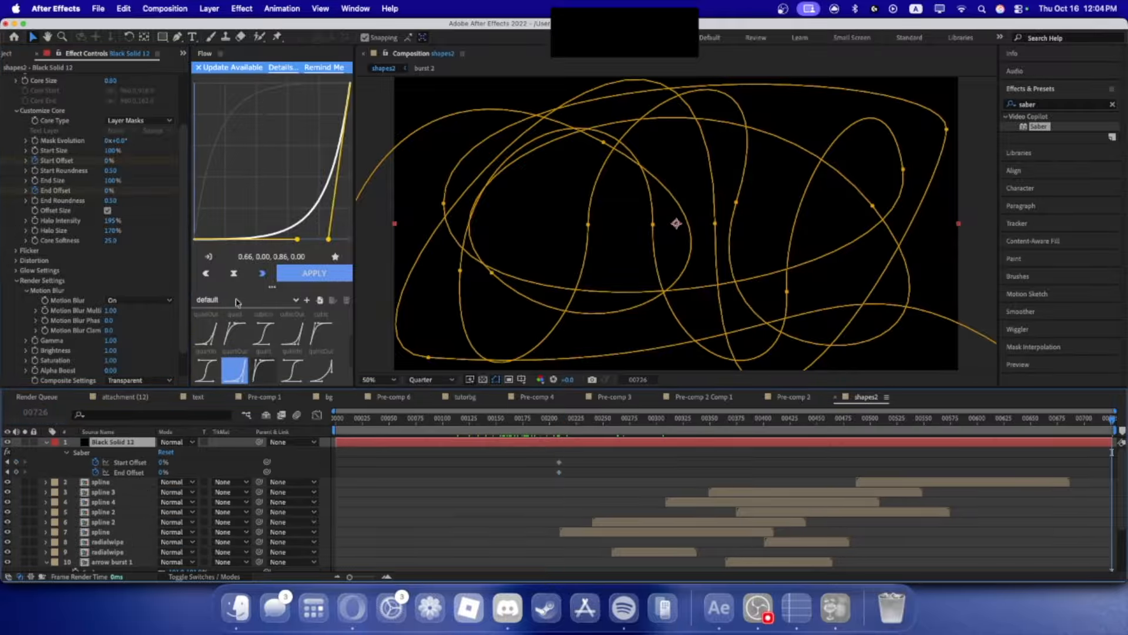
pyautogui.moveTo(110, 160); pyautogui.dragTo(284, 183)
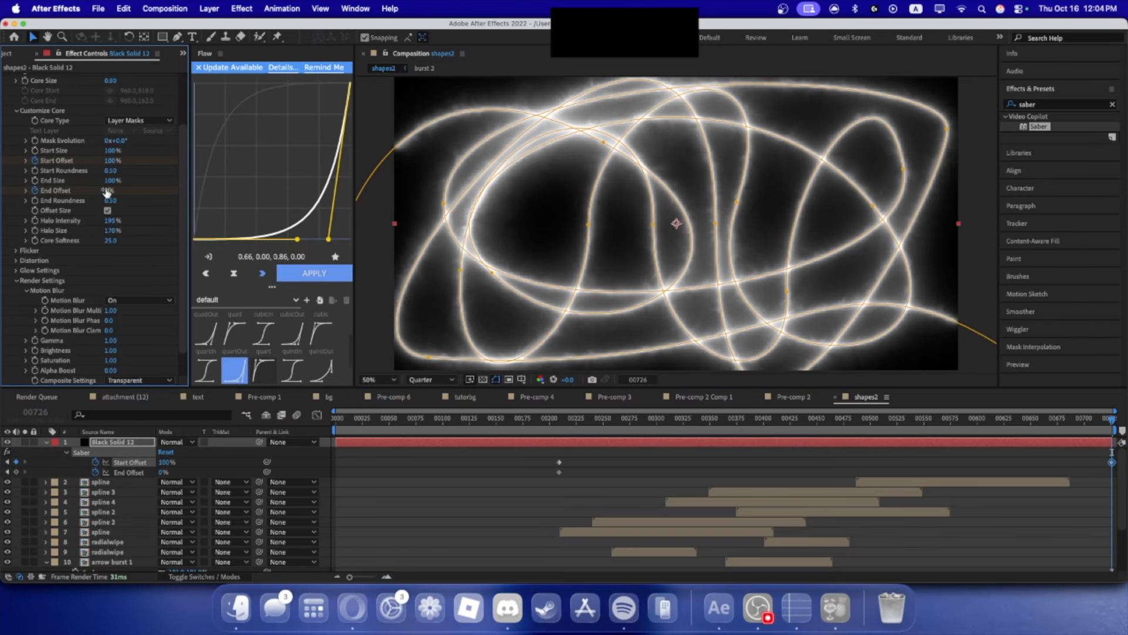
pyautogui.moveTo(106, 191); pyautogui.dragTo(1030, 300)
# - Move the closing offset keyframes to about frame 597 and apply Easy Ease to the offset keyframes
pyautogui.moveTo(1103, 450); pyautogui.dragTo(1114, 473)
pyautogui.moveTo(855, 421); pyautogui.dragTo(1065, 503)
pyautogui.press('F9')
# - Shift both Start Offset keyframes together so the first falls at about frame 215, just after End Offset's, and scrub to check the streak
pyautogui.moveTo(529, 459); pyautogui.dragTo(1039, 465)
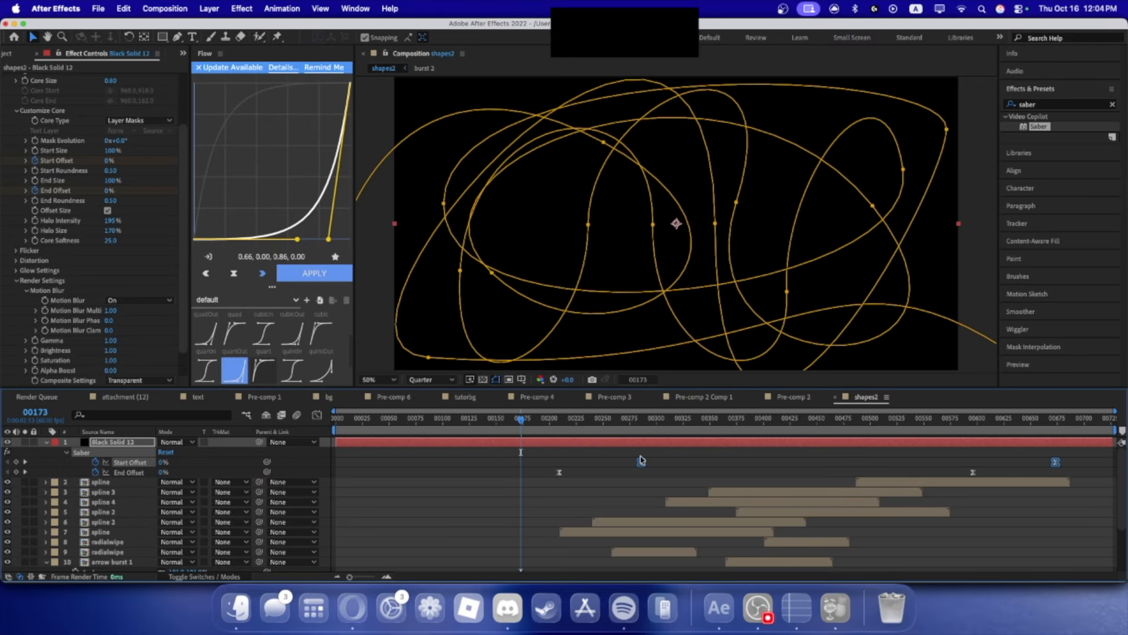
pyautogui.moveTo(675, 461); pyautogui.dragTo(665, 461)
pyautogui.moveTo(610, 425); pyautogui.dragTo(684, 428)
pyautogui.click(673, 467)
pyautogui.moveTo(632, 456); pyautogui.dragTo(1087, 461)
pyautogui.moveTo(665, 462); pyautogui.dragTo(574, 472)
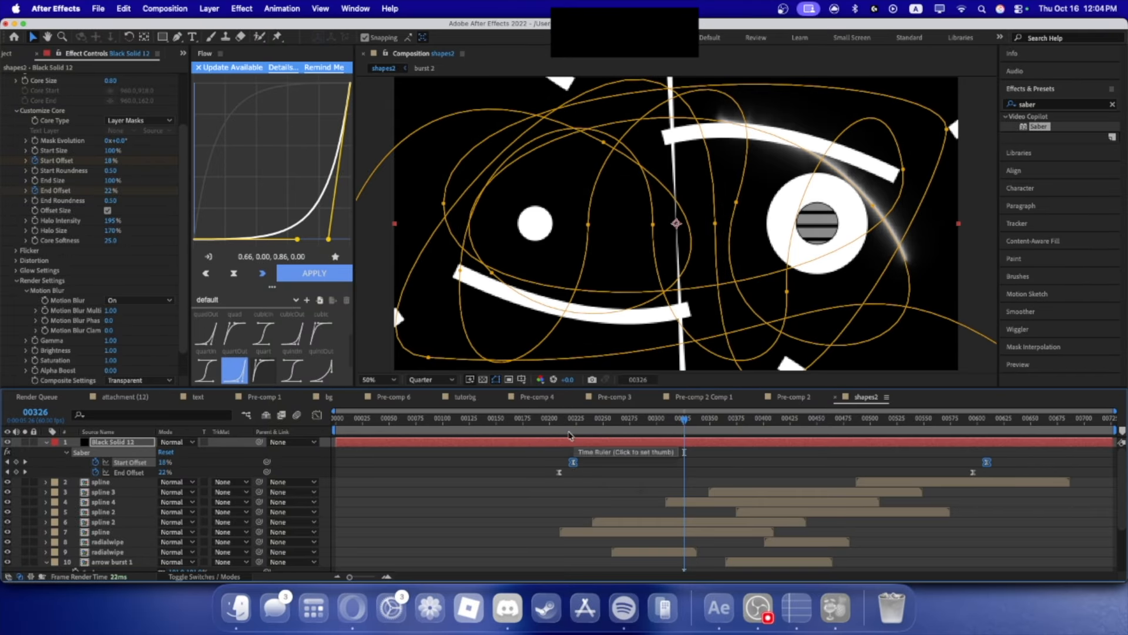
pyautogui.click(604, 419)
pyautogui.moveTo(606, 423); pyautogui.dragTo(755, 414)
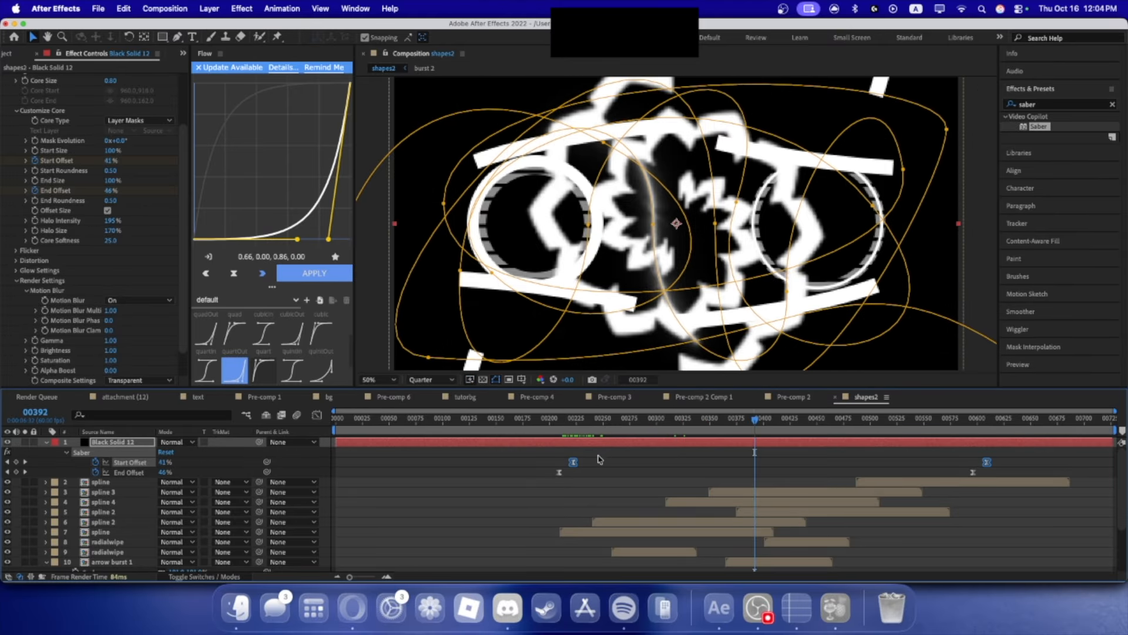
pyautogui.moveTo(574, 465); pyautogui.dragTo(568, 466)
pyautogui.moveTo(584, 430); pyautogui.dragTo(796, 419)
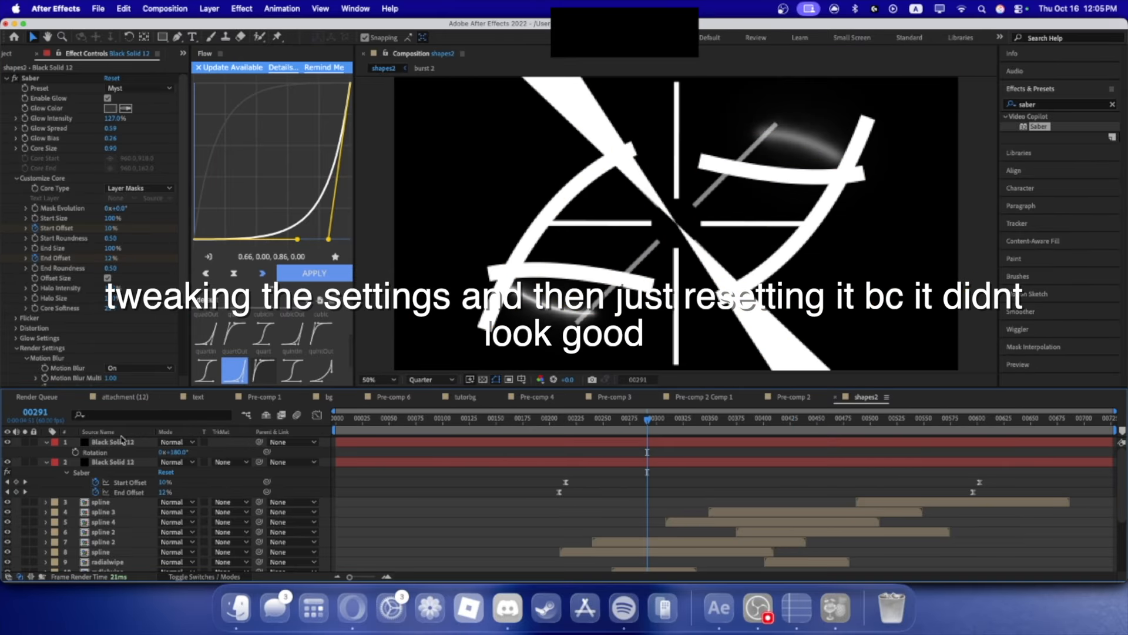
# - Try Saber's Burning preset on the second Black Solid 12, return to Myst with a white glow, and scrub the streak to check it
pyautogui.click(122, 441)
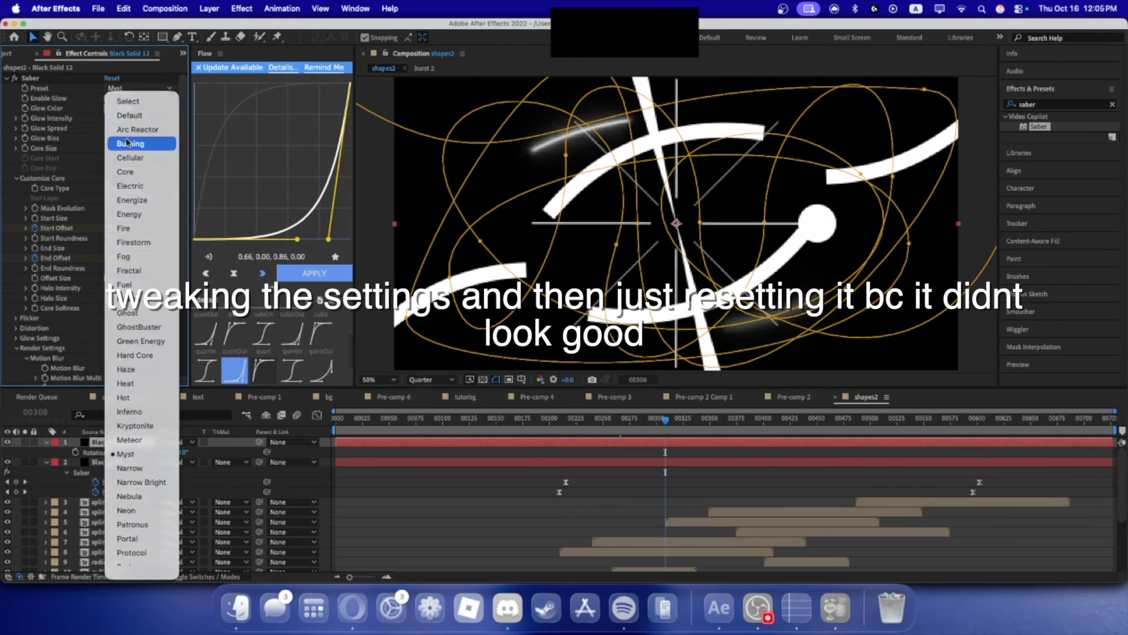
pyautogui.click(112, 117)
pyautogui.click(111, 110)
pyautogui.click(126, 462)
pyautogui.click(139, 89)
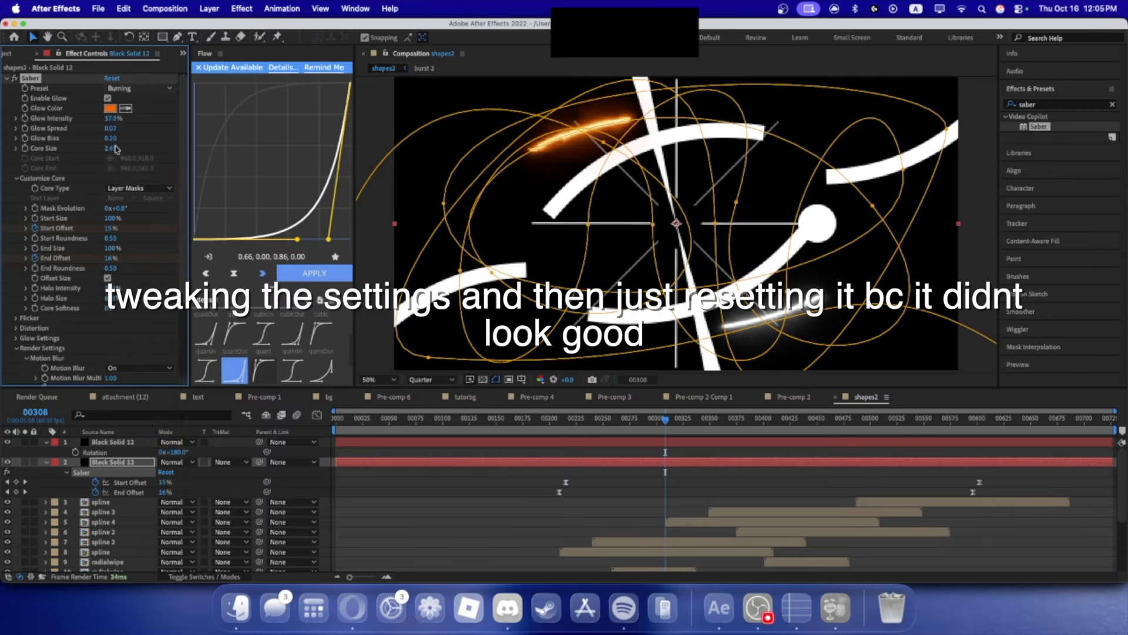
pyautogui.click(111, 109)
pyautogui.click(515, 412)
pyautogui.click(531, 453)
pyautogui.moveTo(666, 441); pyautogui.dragTo(858, 436)
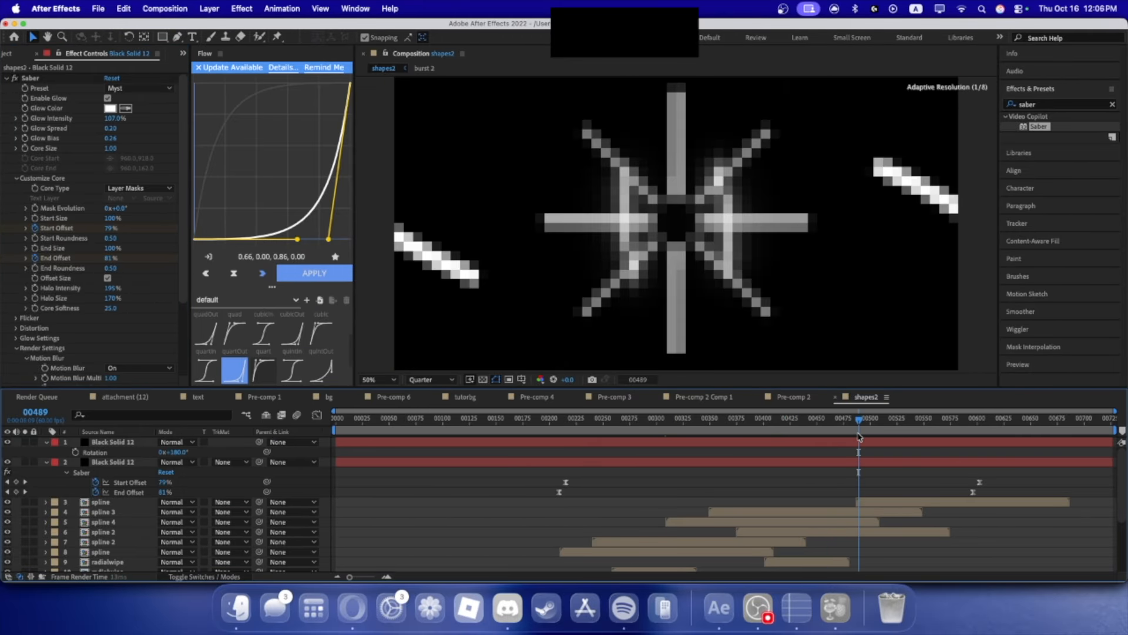
pyautogui.click(910, 432)
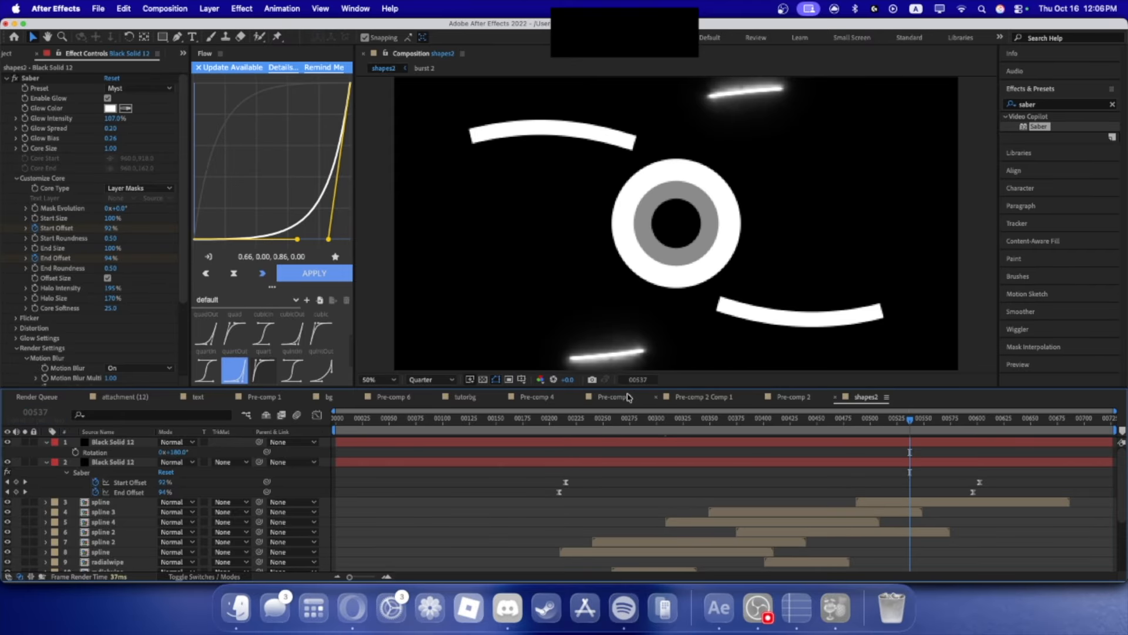
# - Open the tutorbg composition and add shapes2 as a layer between text and tutorbg.mp4
pyautogui.click(793, 398)
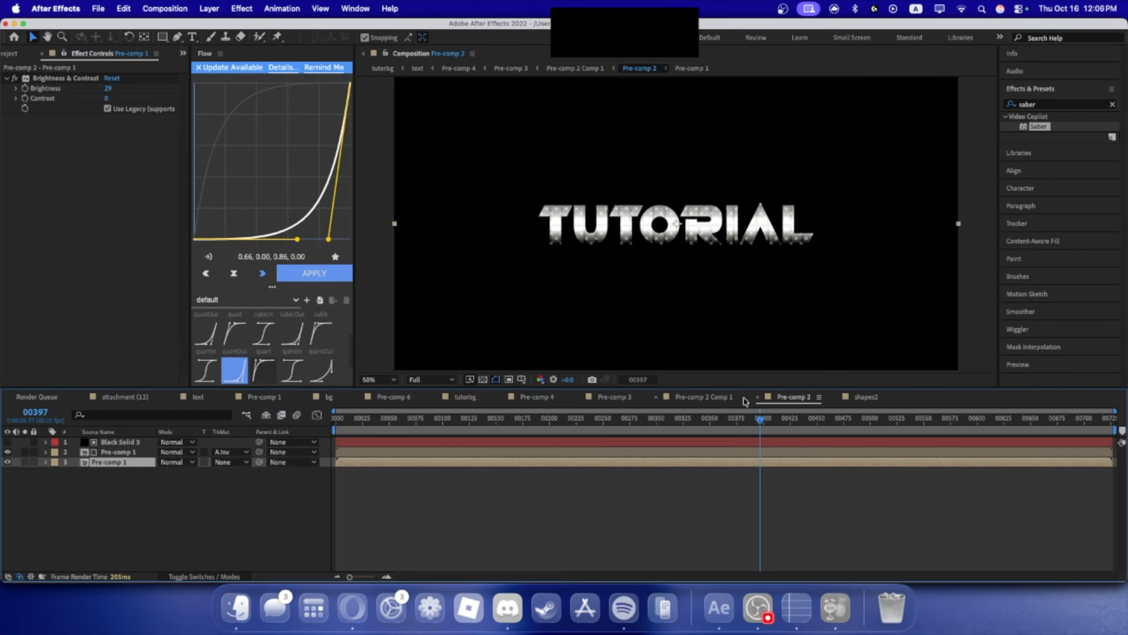
pyautogui.click(712, 397)
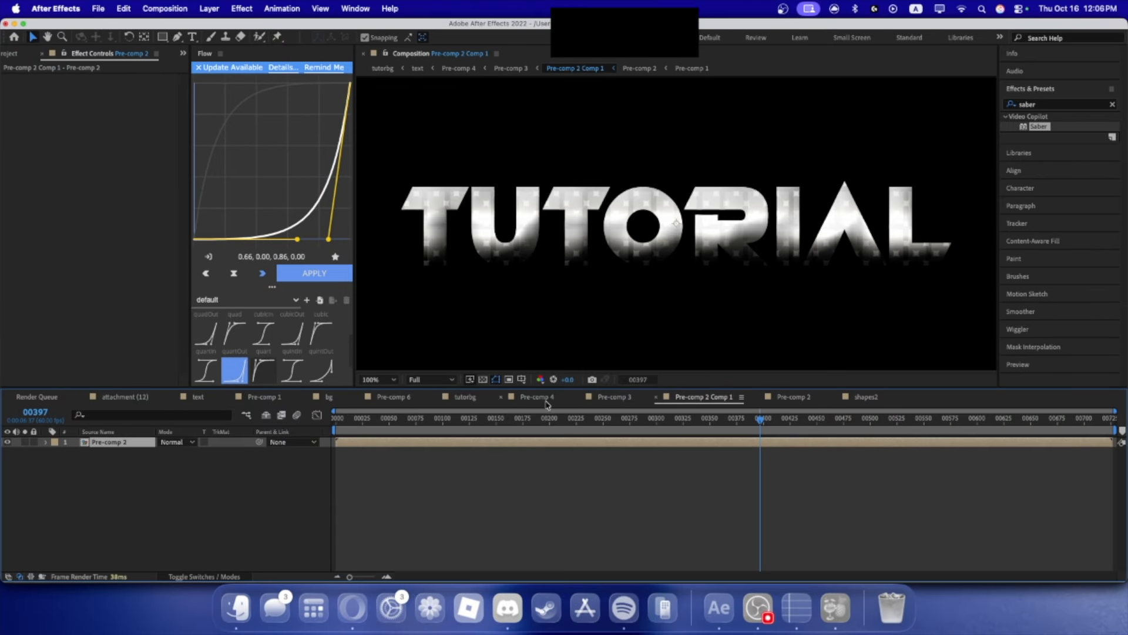
pyautogui.click(466, 397)
pyautogui.click(4, 55)
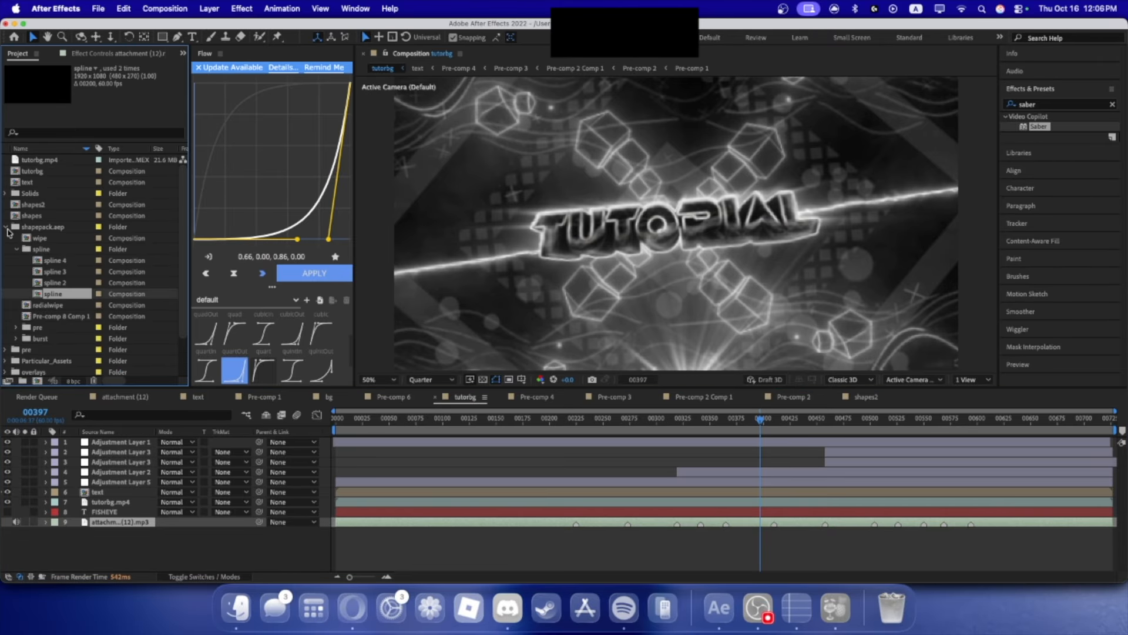
pyautogui.click(6, 227)
pyautogui.moveTo(38, 204); pyautogui.dragTo(135, 507)
# - Split the shapes2 layer at frame 225 and delete the part before it
pyautogui.click(677, 420)
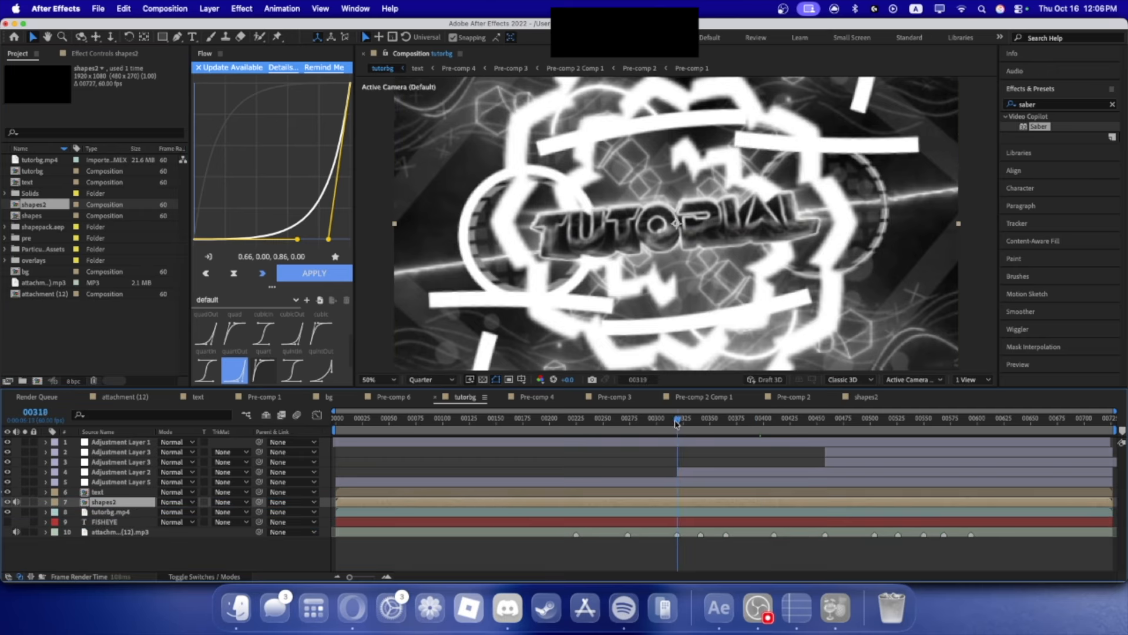
pyautogui.click(576, 420)
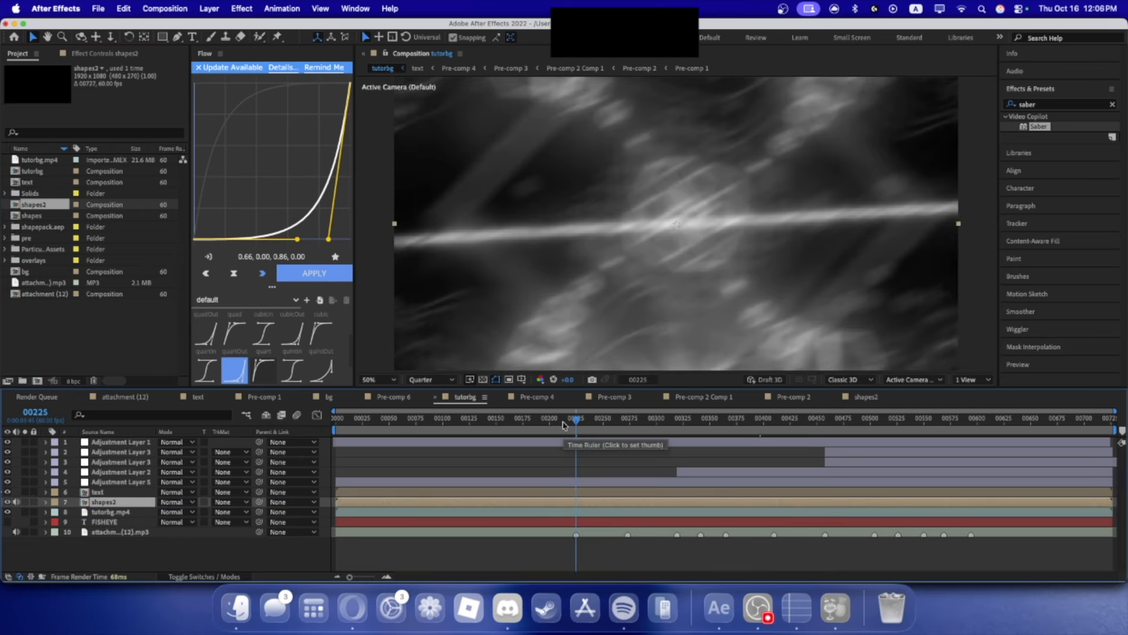
pyautogui.press('super+shift+d')
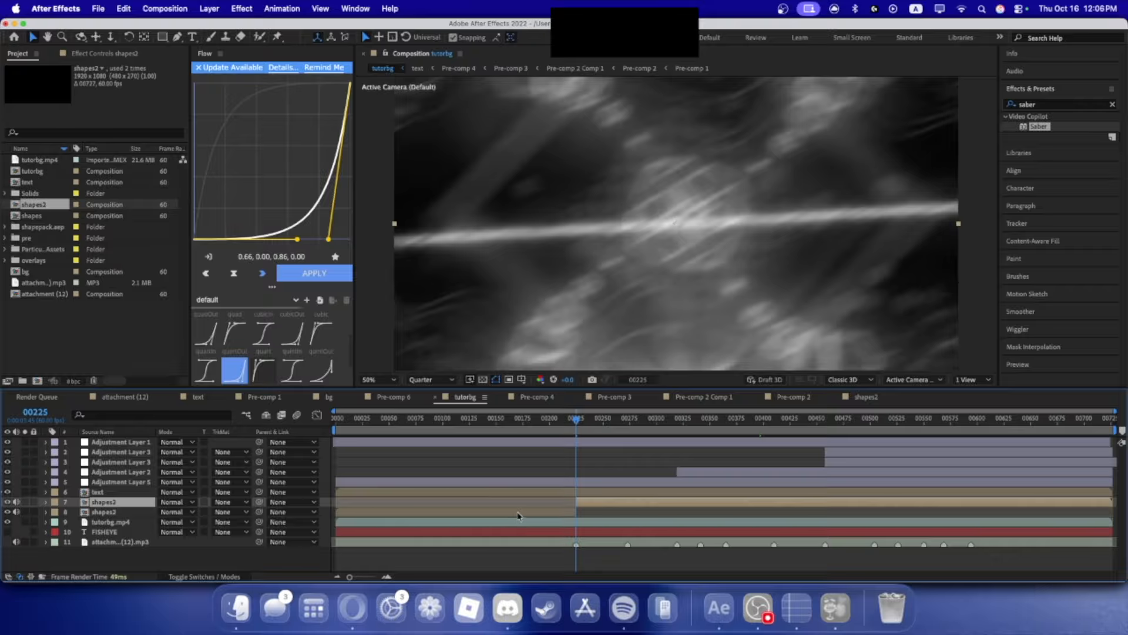
pyautogui.press('Delete')
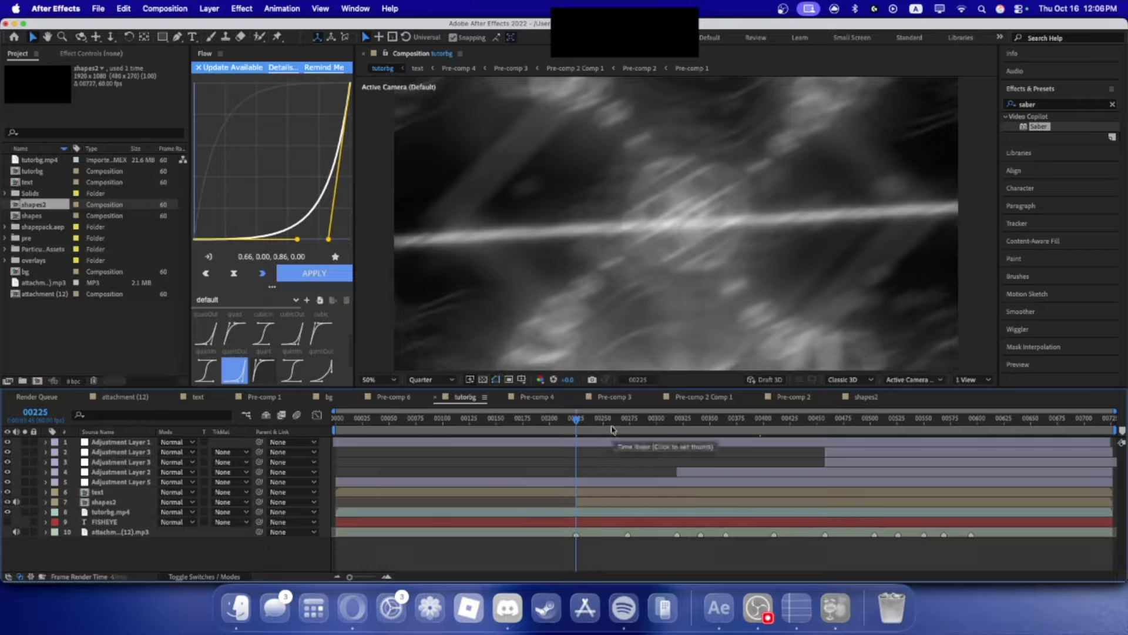
# - Show the transparency grid in the shapes2 composition and inspect the effect settings on the lowest burst 2 layer
pyautogui.click(867, 397)
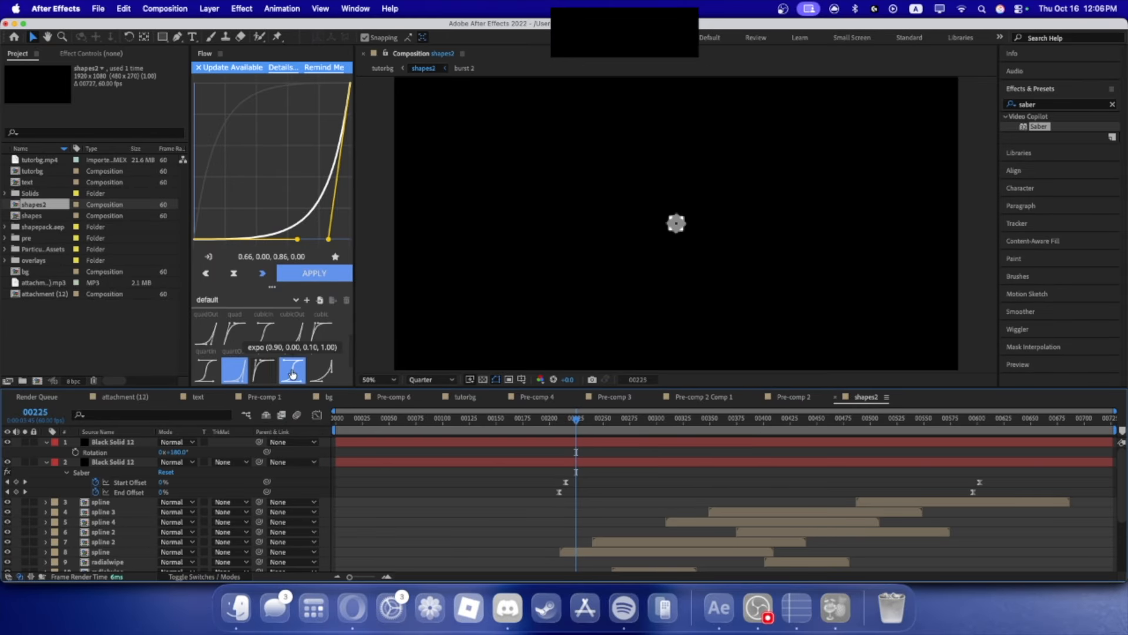
pyautogui.click(483, 379)
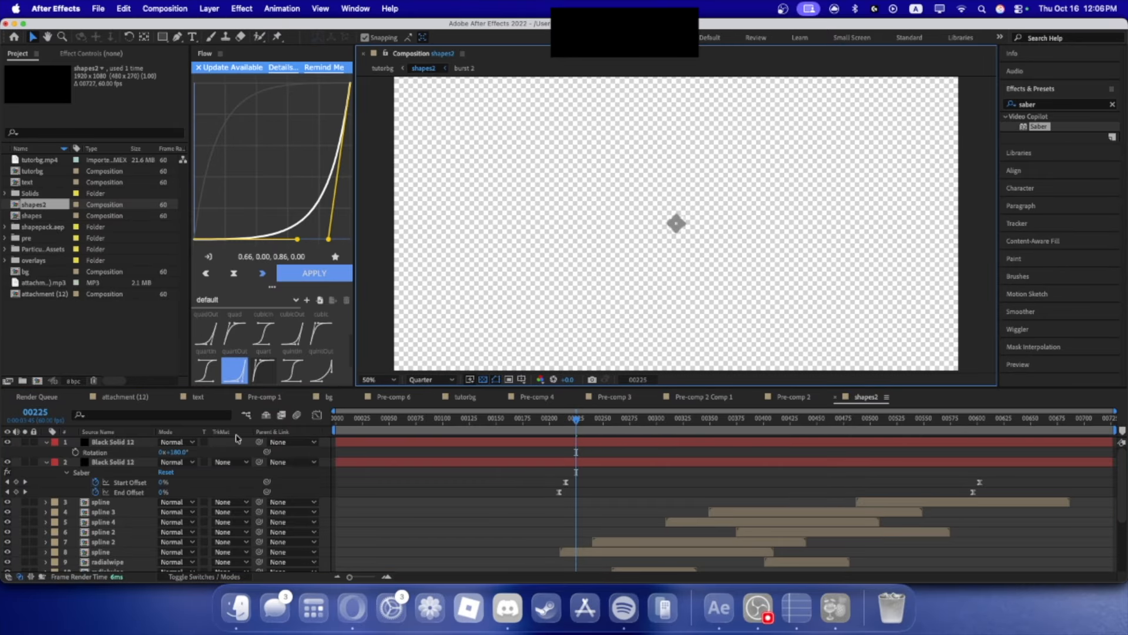
pyautogui.click(135, 447)
pyautogui.scroll(-5, 112, 494)
pyautogui.click(114, 557)
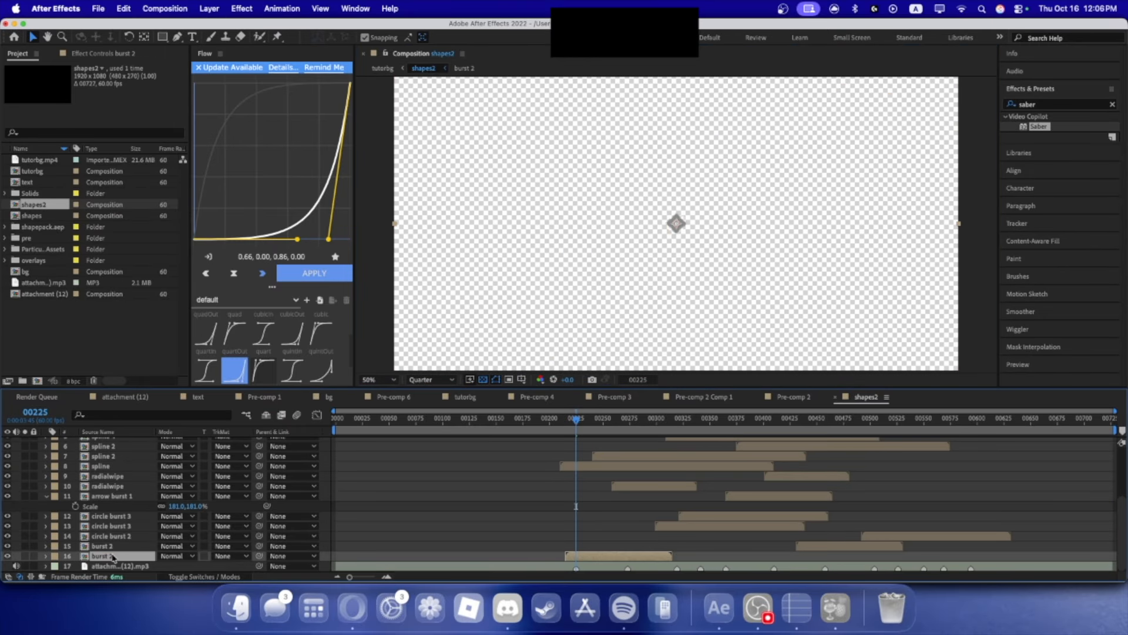
pyautogui.scroll(5, 111, 540)
pyautogui.keyDown('shift'); pyautogui.click(108, 512); pyautogui.keyUp('shift')
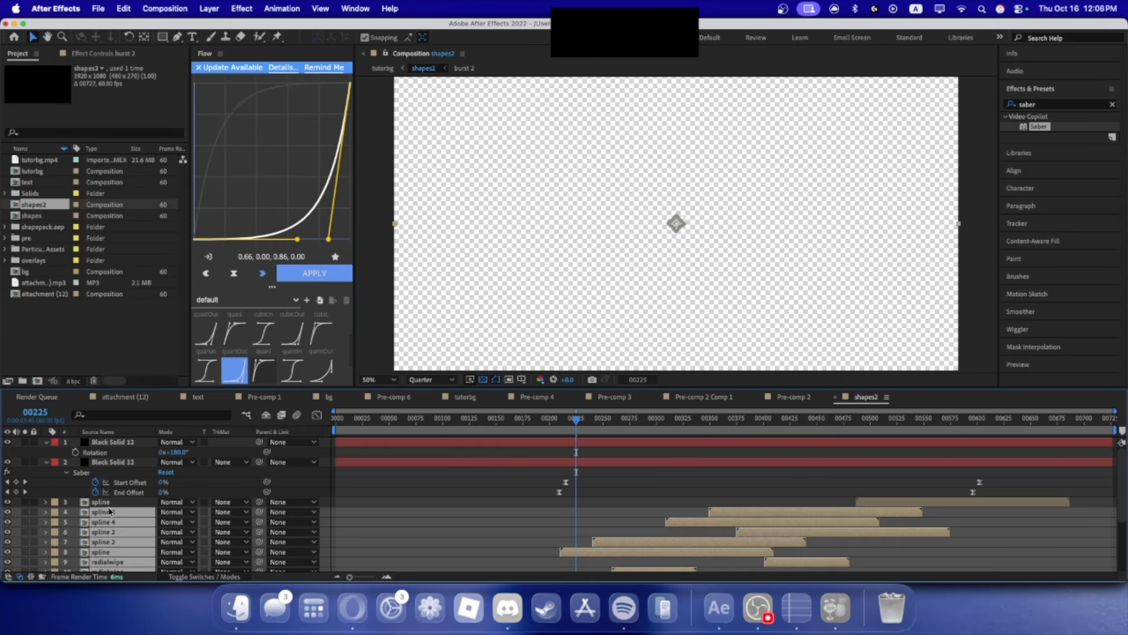
pyautogui.click(118, 53)
pyautogui.click(71, 498)
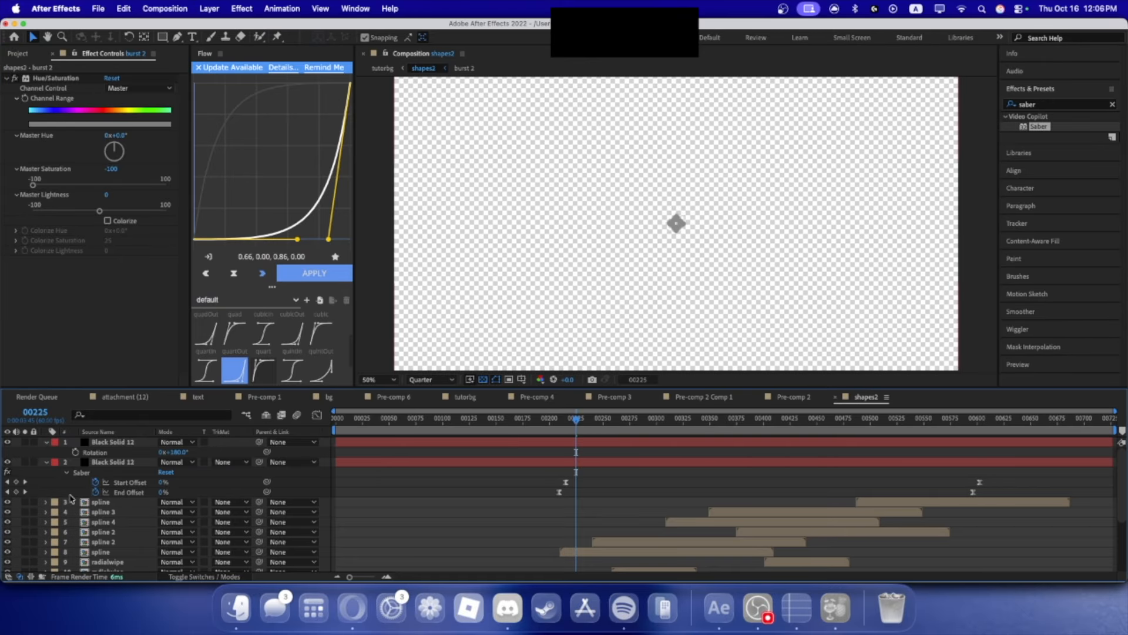
# - Pre-compose all shape layers from the uppermost spline down to the lowest burst 2, and file the new pre-comp in the pre folder
pyautogui.scroll(-5, 103, 521)
pyautogui.scroll(-1, 107, 556)
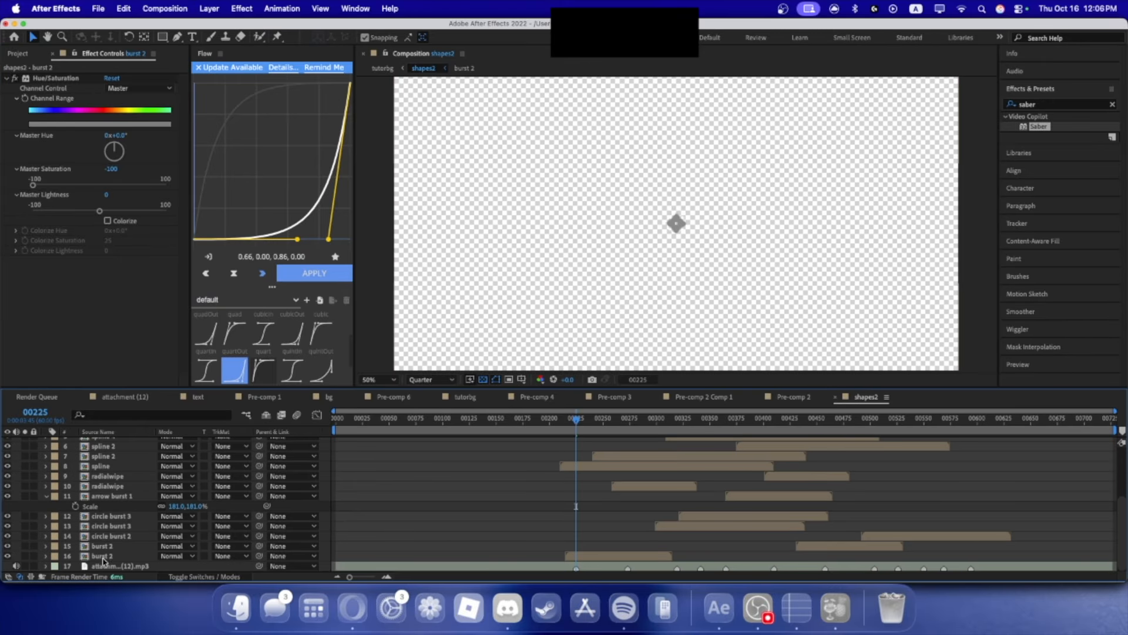
pyautogui.click(107, 556)
pyautogui.scroll(5, 106, 546)
pyautogui.keyDown('shift'); pyautogui.click(99, 503); pyautogui.keyUp('shift')
pyautogui.rightClick(99, 503)
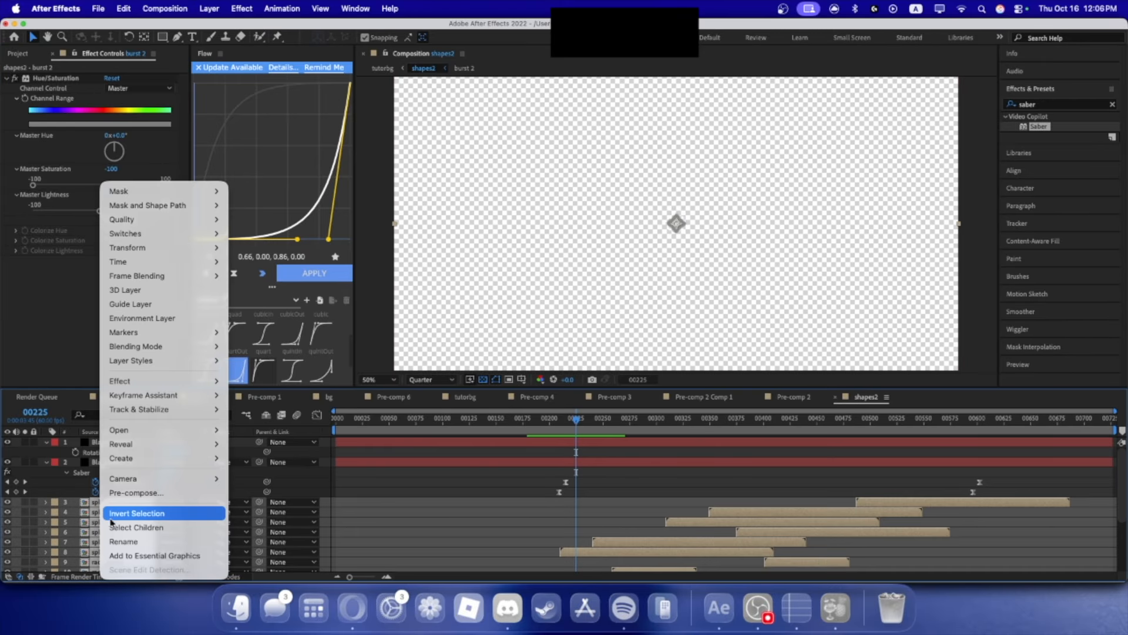
pyautogui.click(134, 494)
pyautogui.click(625, 364)
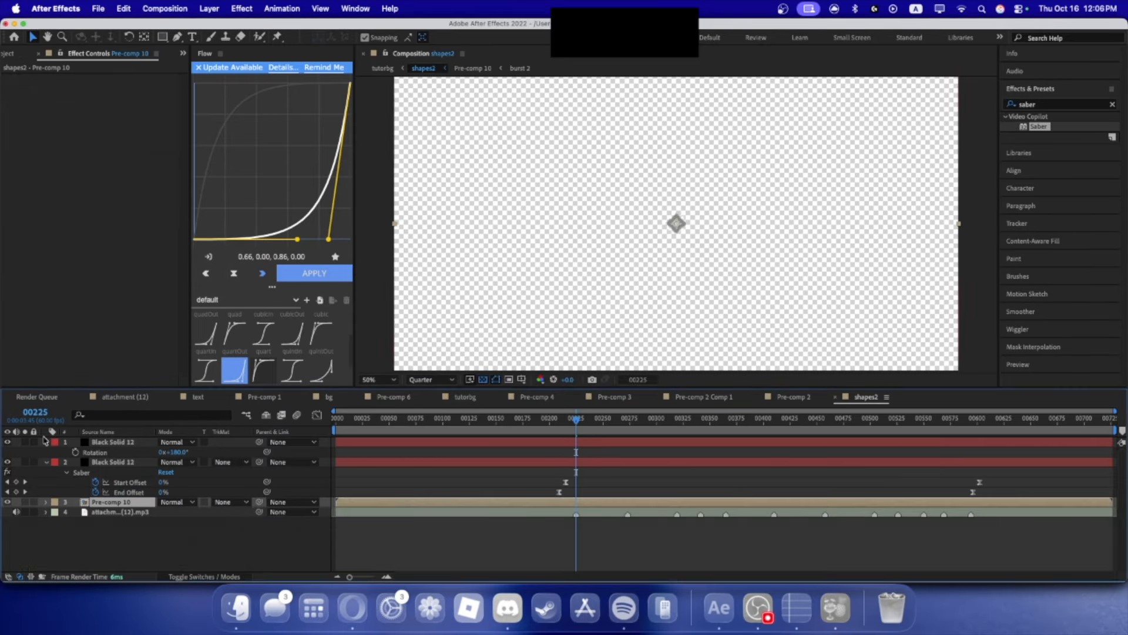
pyautogui.click(9, 54)
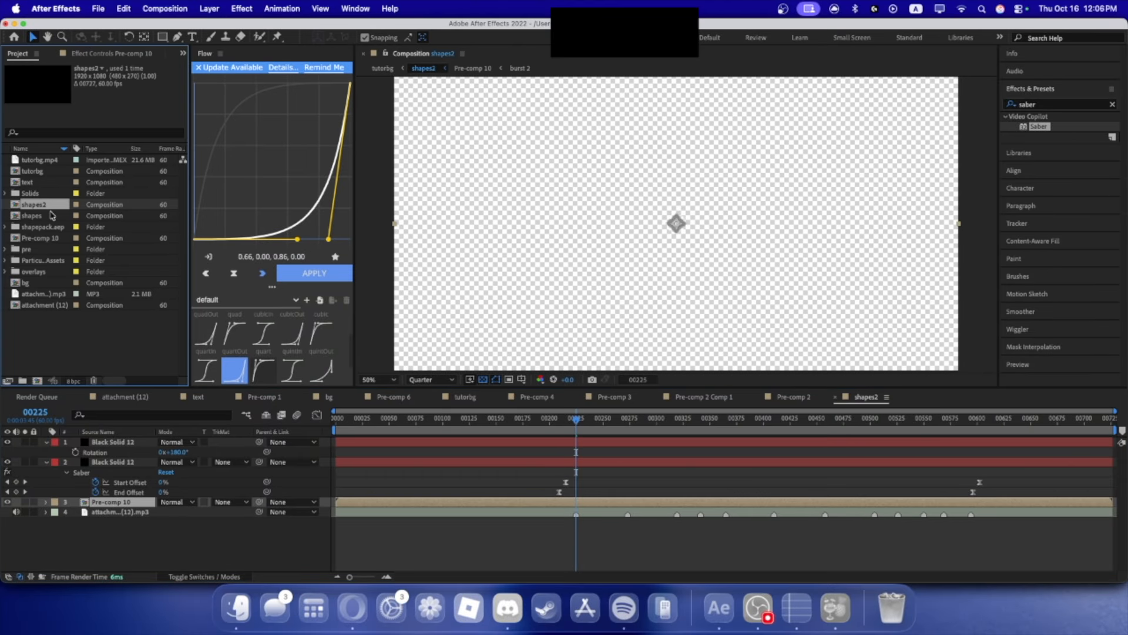
pyautogui.moveTo(41, 238); pyautogui.dragTo(38, 254)
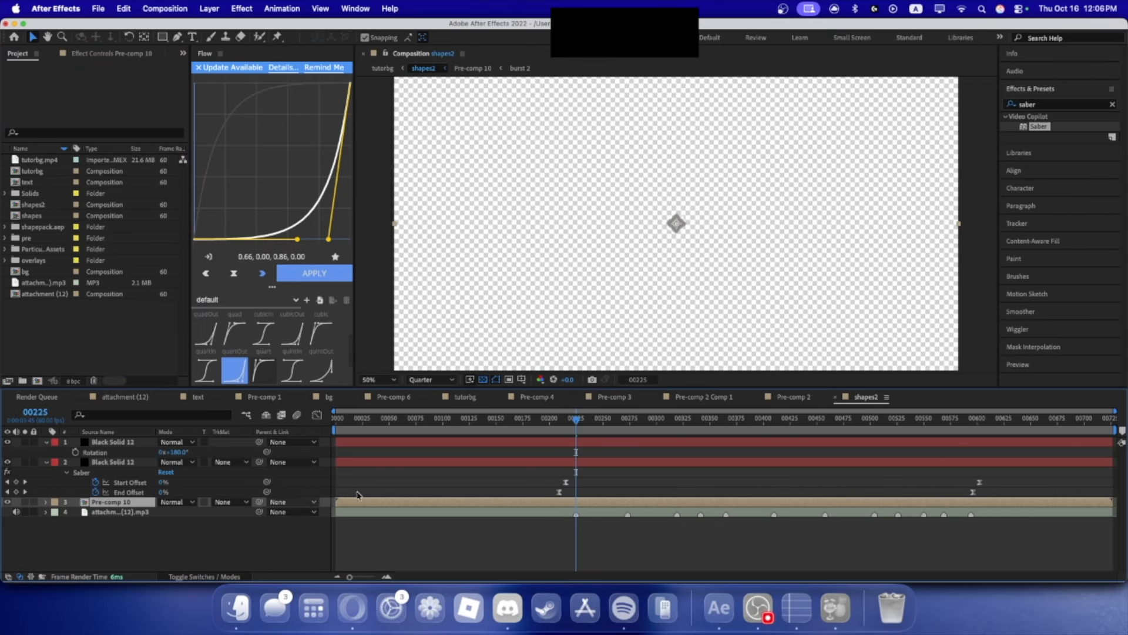
# - Apply the Drop Shadow effect to the pre-composed shapes layer and set its distance to about 12
pyautogui.moveTo(617, 421); pyautogui.dragTo(653, 423)
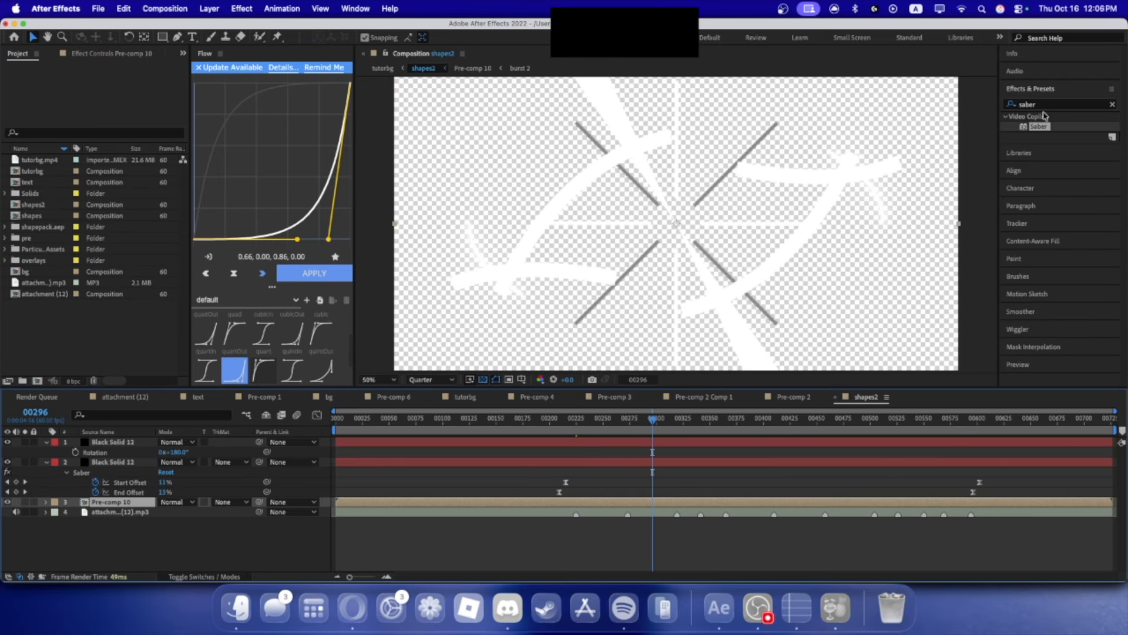
pyautogui.click(1020, 105)
pyautogui.write('drop')
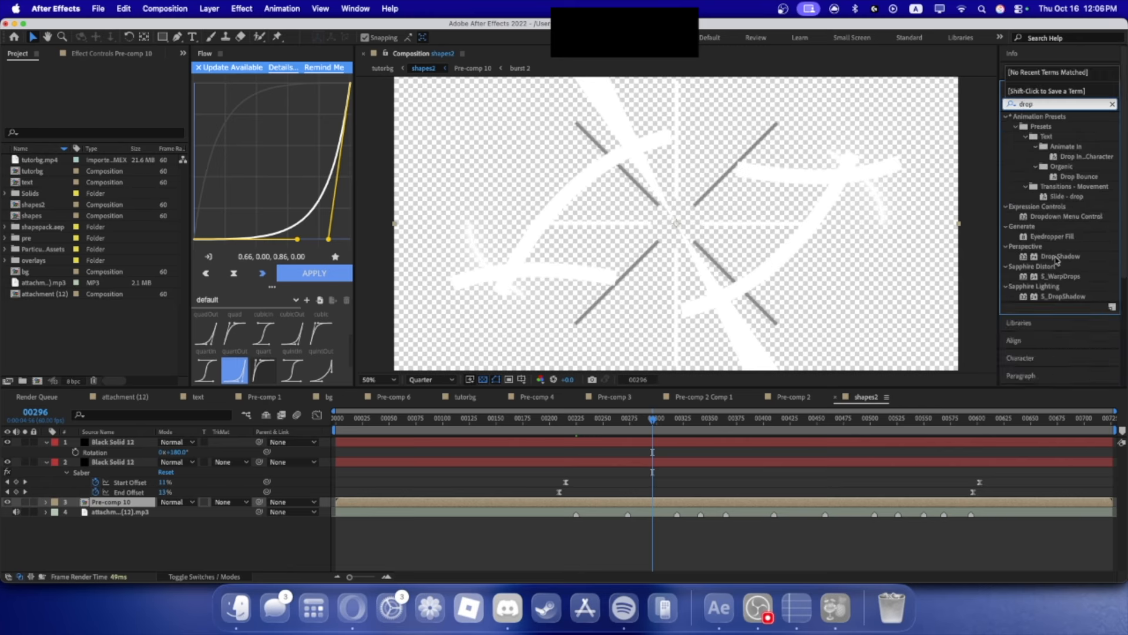
pyautogui.moveTo(1057, 257); pyautogui.dragTo(140, 501)
pyautogui.moveTo(112, 142)
pyautogui.mouseDown()
pyautogui.moveTo(136, 142)
pyautogui.moveTo(110, 146)
pyautogui.mouseUp()
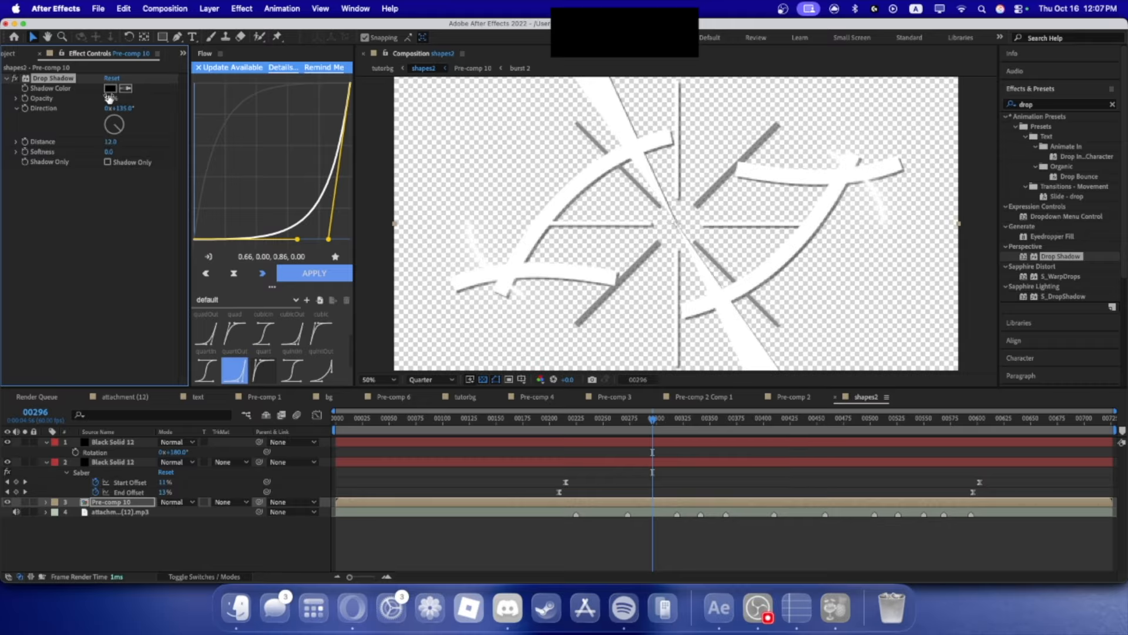
# - Set the drop shadow's opacity to 41%, judging it on the shapes around frame 263
pyautogui.moveTo(661, 424); pyautogui.dragTo(617, 418)
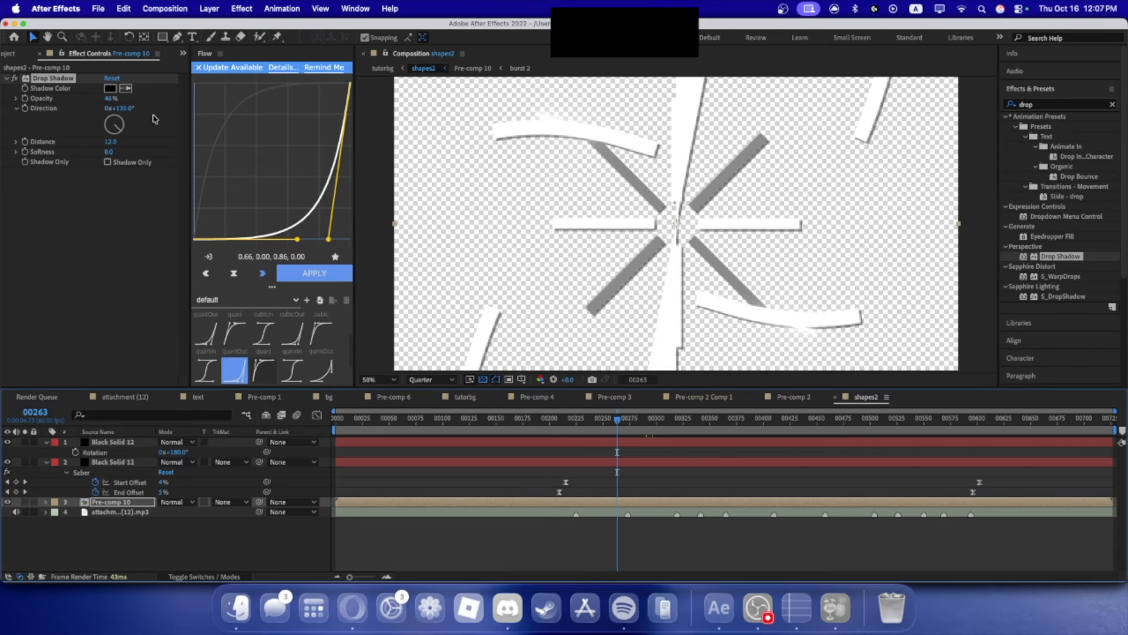
pyautogui.press('.')
pyautogui.moveTo(109, 100); pyautogui.dragTo(101, 102)
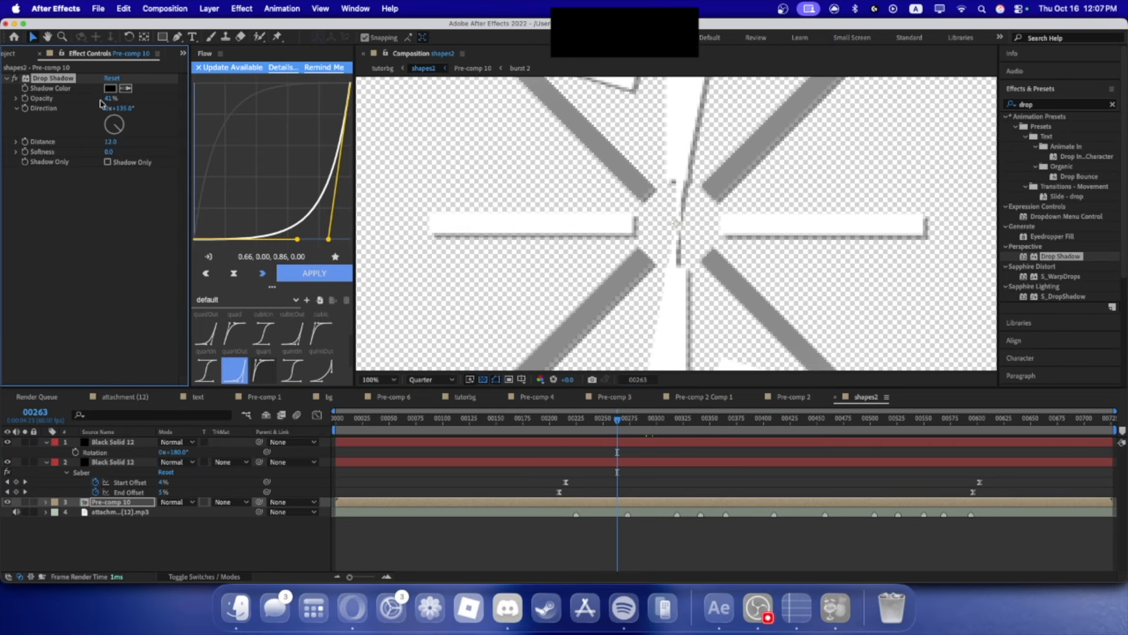
pyautogui.scroll(-3, 655, 338)
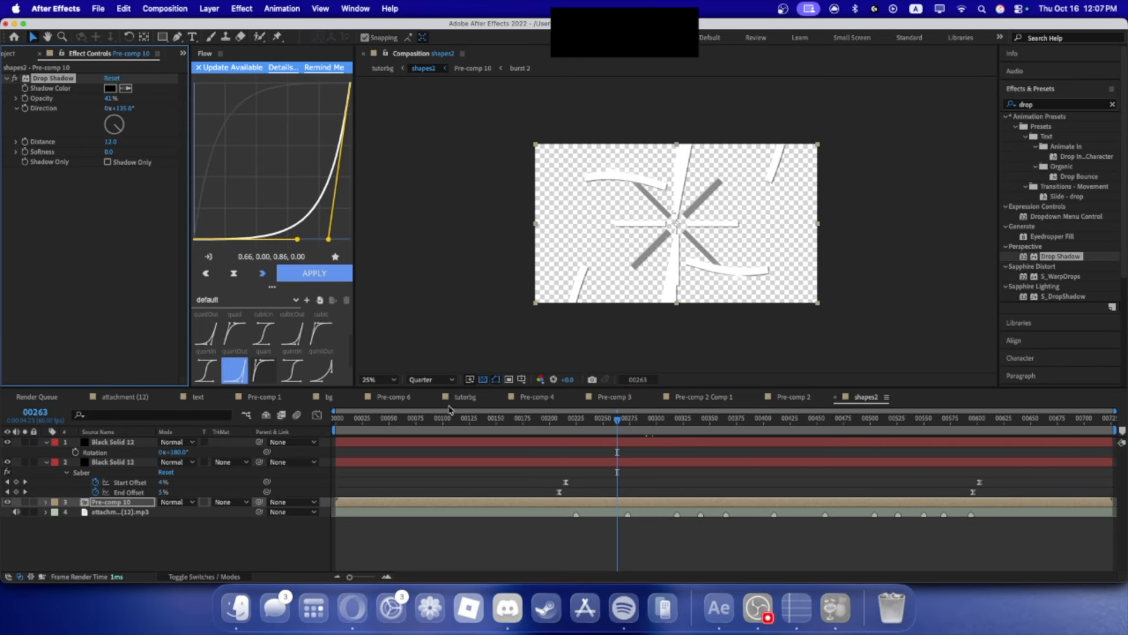
# - Return to the tutorbg composition, scrub through the shapes over the background to about frame 473, and save the project
pyautogui.click(464, 397)
pyautogui.click(633, 420)
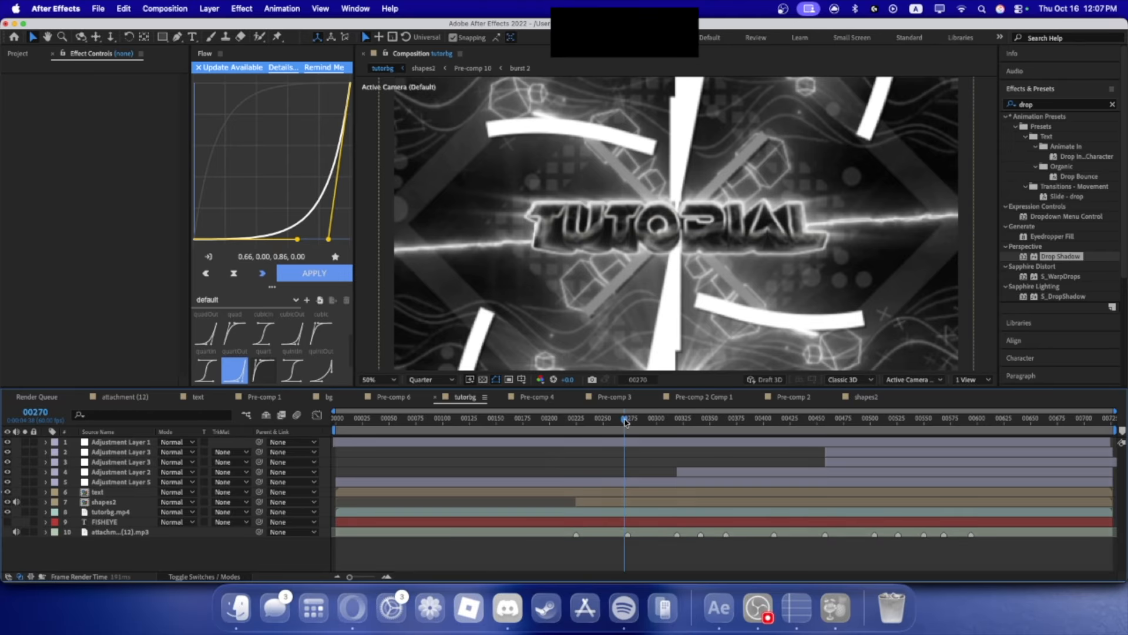
pyautogui.moveTo(637, 423); pyautogui.dragTo(842, 422)
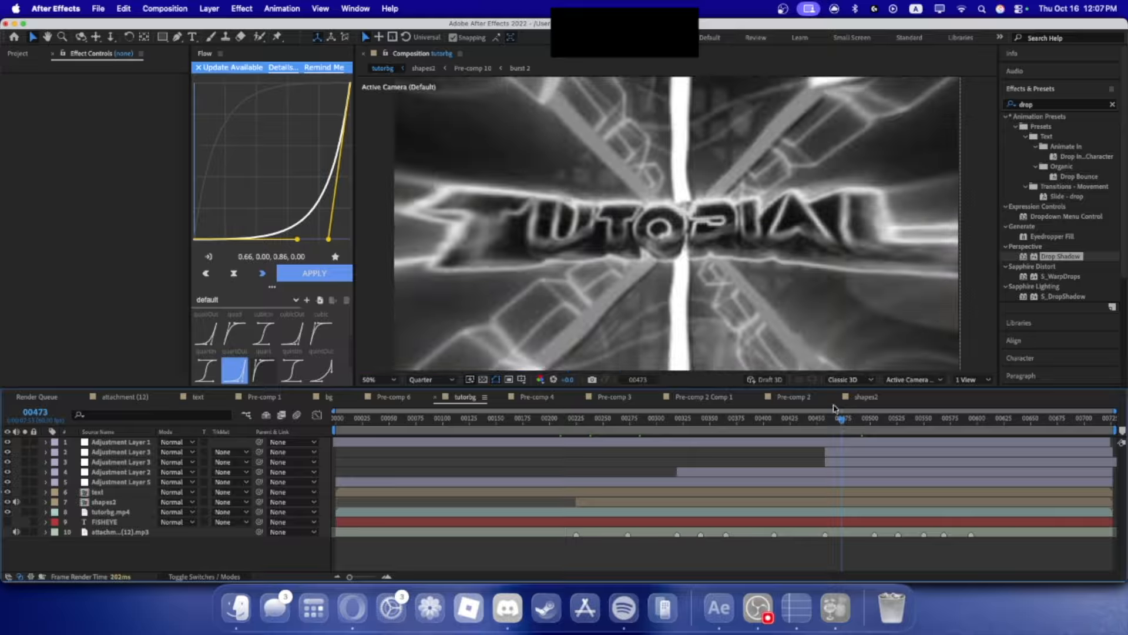
pyautogui.press('super+s')
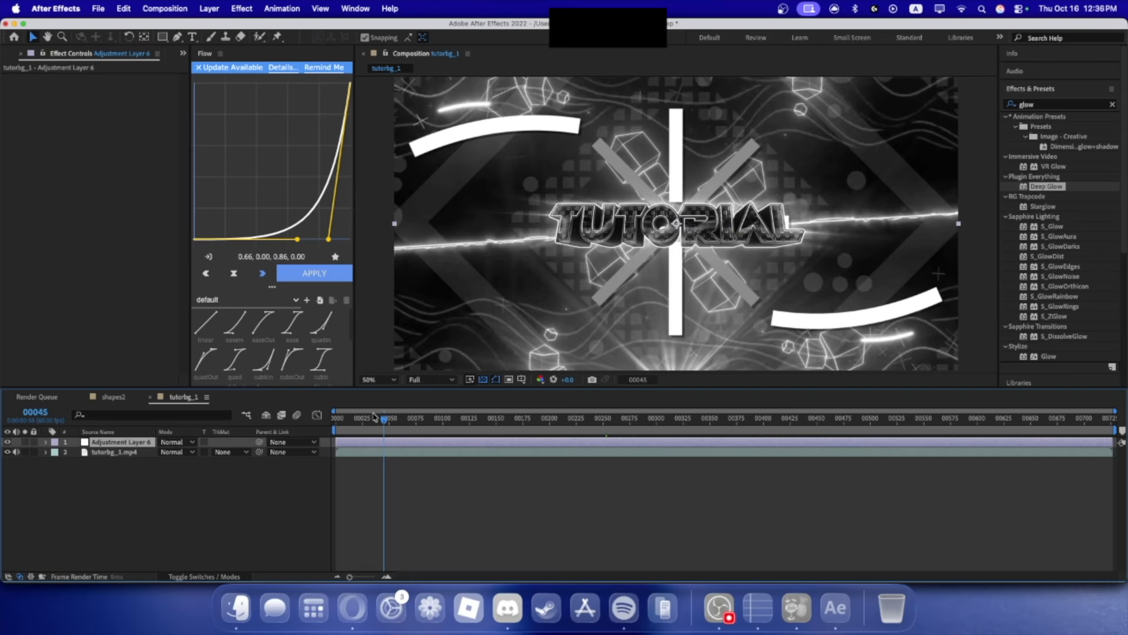
# - Preview the tutorbg_1 composition and apply the Mojo II effect to Adjustment Layer 6
pyautogui.moveTo(406, 418); pyautogui.dragTo(479, 418)
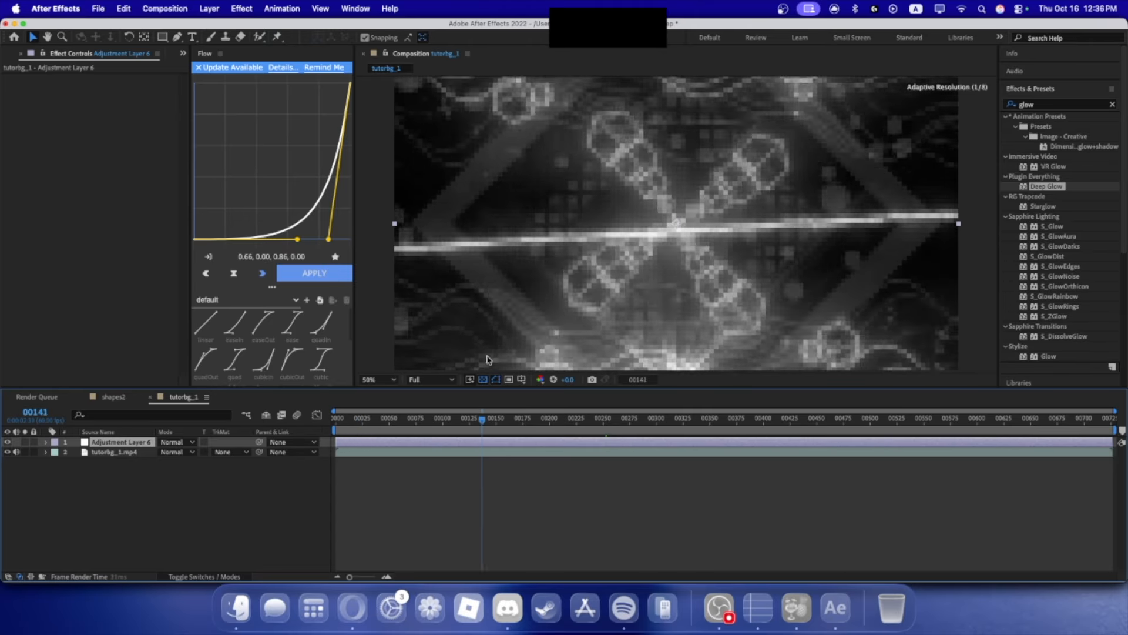
pyautogui.press('space')
pyautogui.press('space')
pyautogui.moveTo(674, 421); pyautogui.dragTo(596, 419)
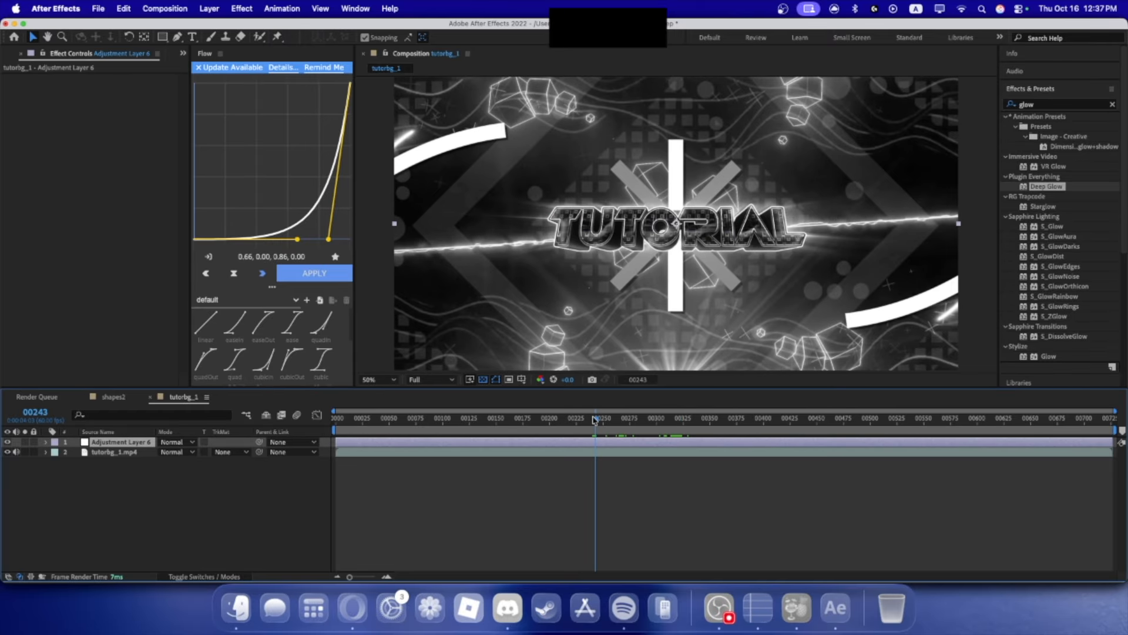
pyautogui.click(1042, 107)
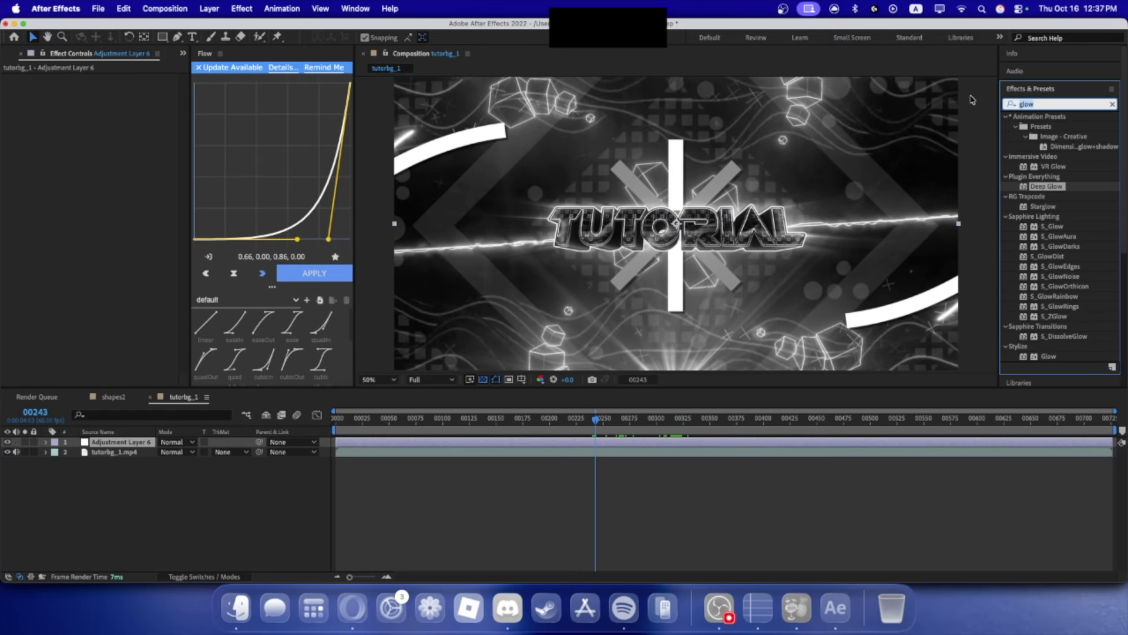
pyautogui.write('ojo')
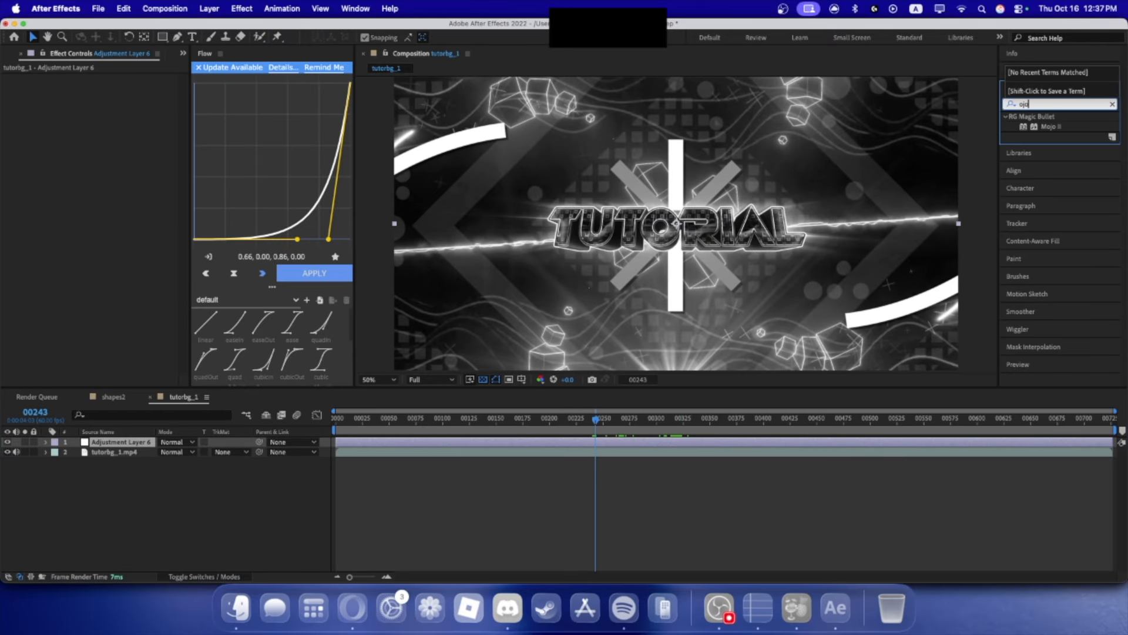
pyautogui.moveTo(1057, 128); pyautogui.dragTo(286, 417)
pyautogui.moveTo(148, 441); pyautogui.dragTo(148, 442)
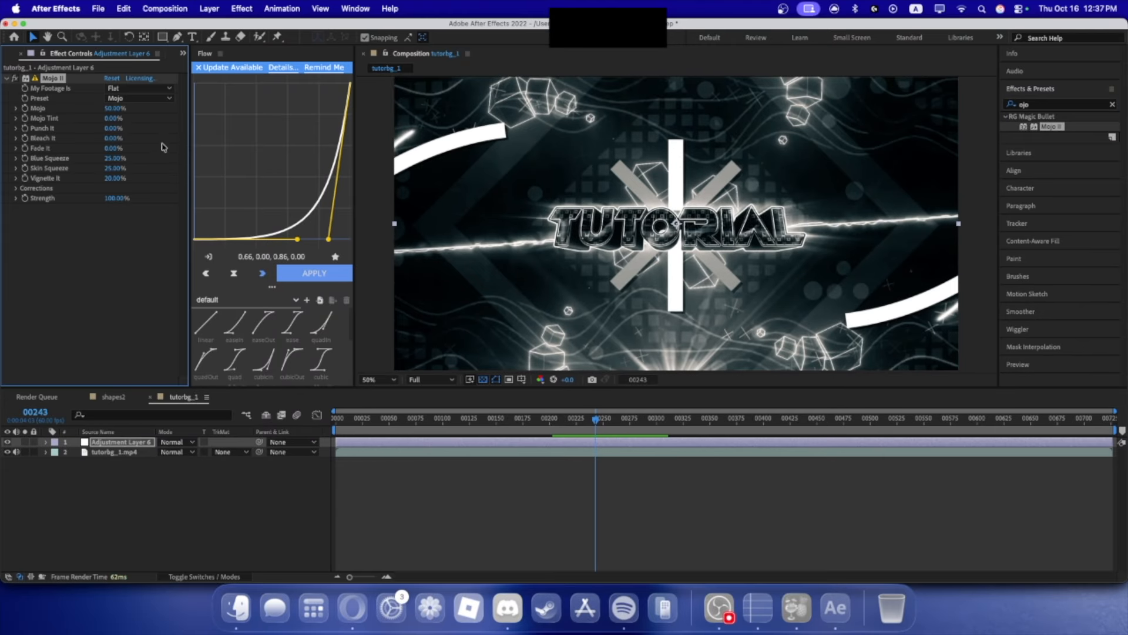
# - Try the Fluorescent, Optimus, Zero and Mucho presets of the Mojo II effect on the frame 243 image
pyautogui.click(147, 98)
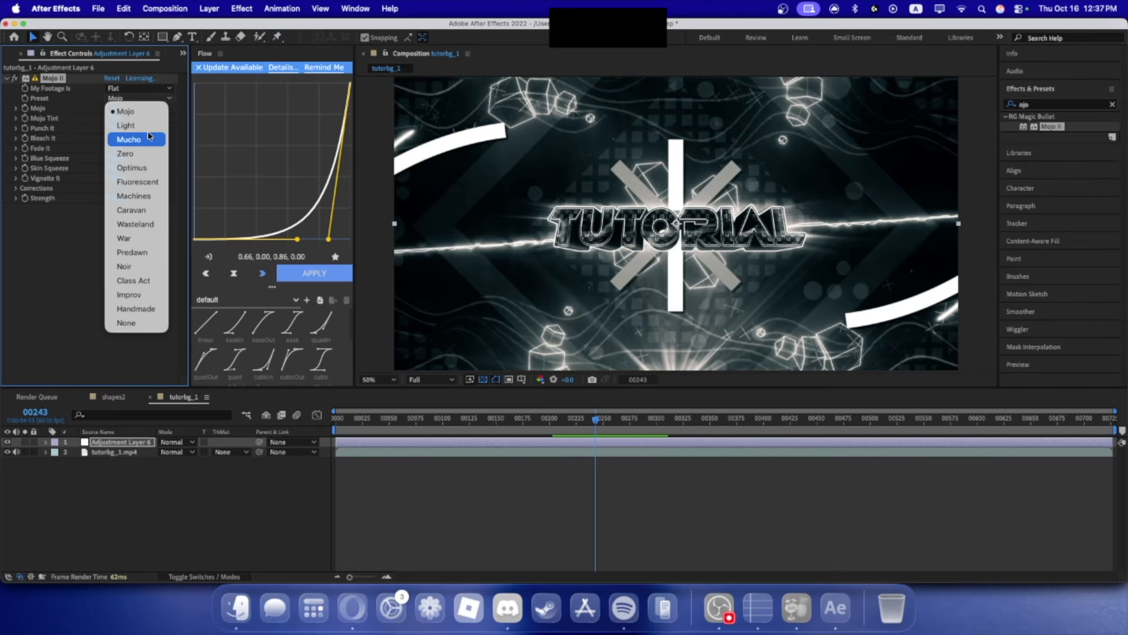
pyautogui.click(138, 181)
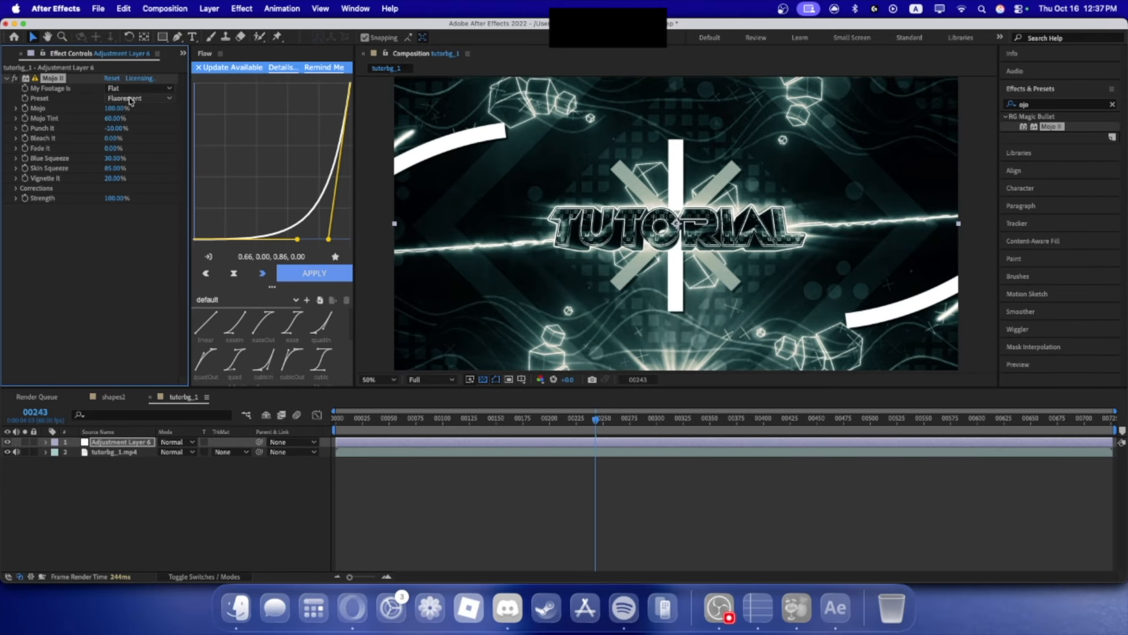
pyautogui.click(131, 98)
pyautogui.click(132, 167)
pyautogui.click(124, 100)
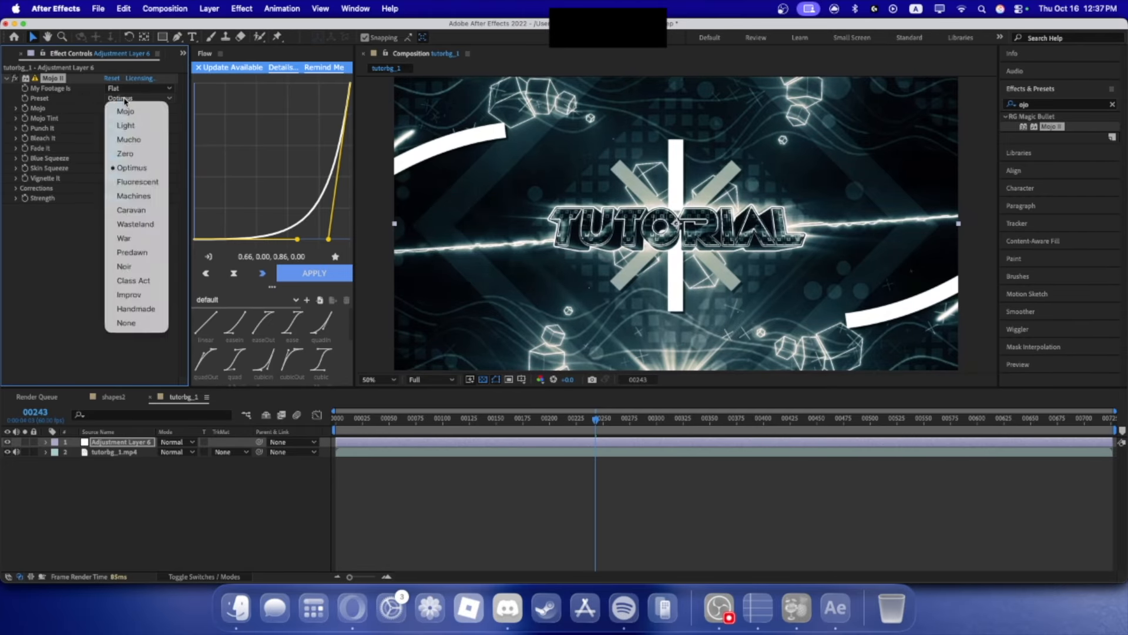
pyautogui.click(124, 153)
pyautogui.click(126, 99)
pyautogui.click(127, 140)
pyautogui.click(125, 98)
pyautogui.click(127, 139)
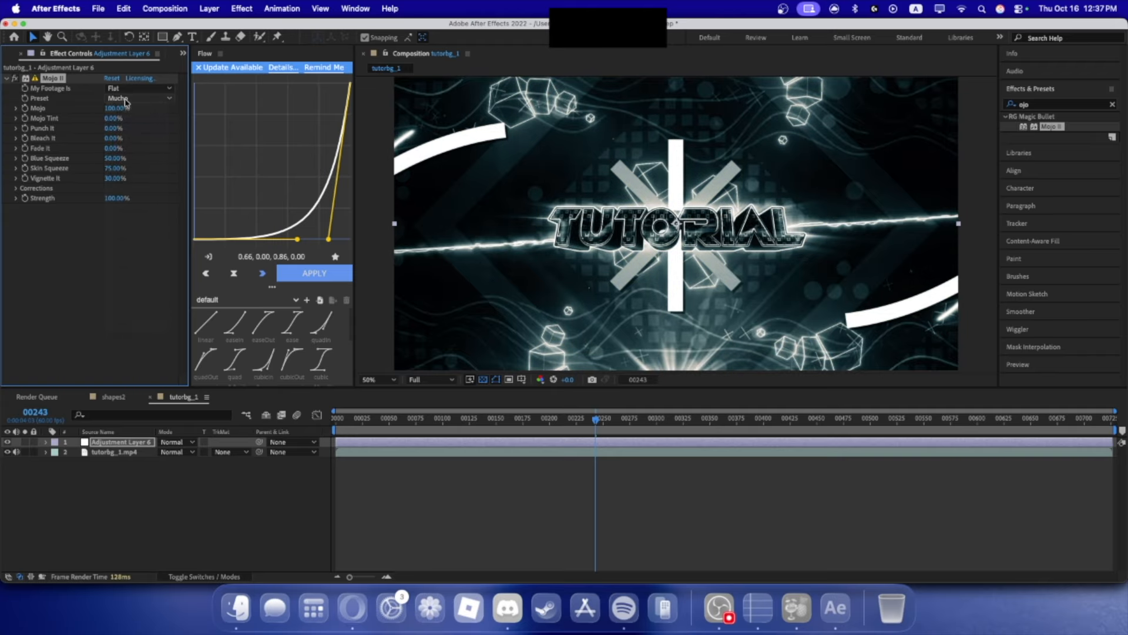
# - Try the War, Predawn, Noir and Improv presets of the Mojo II effect on the same frame
pyautogui.click(126, 99)
pyautogui.click(130, 236)
pyautogui.click(112, 99)
pyautogui.click(131, 252)
pyautogui.click(126, 99)
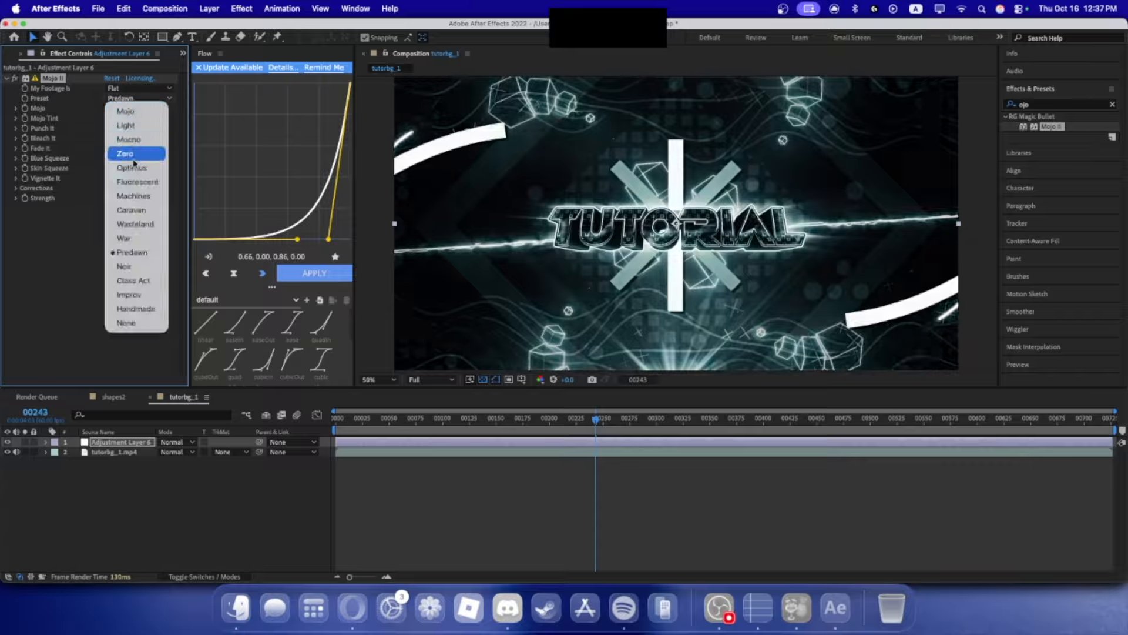
pyautogui.click(125, 266)
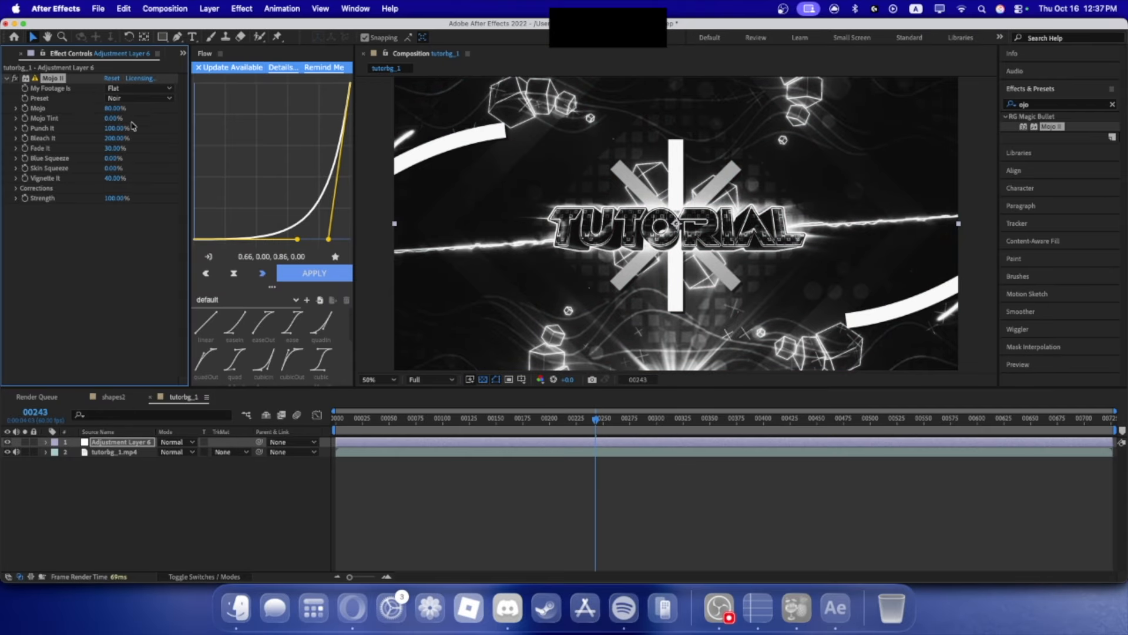
pyautogui.click(126, 98)
pyautogui.click(19, 231)
pyautogui.click(121, 99)
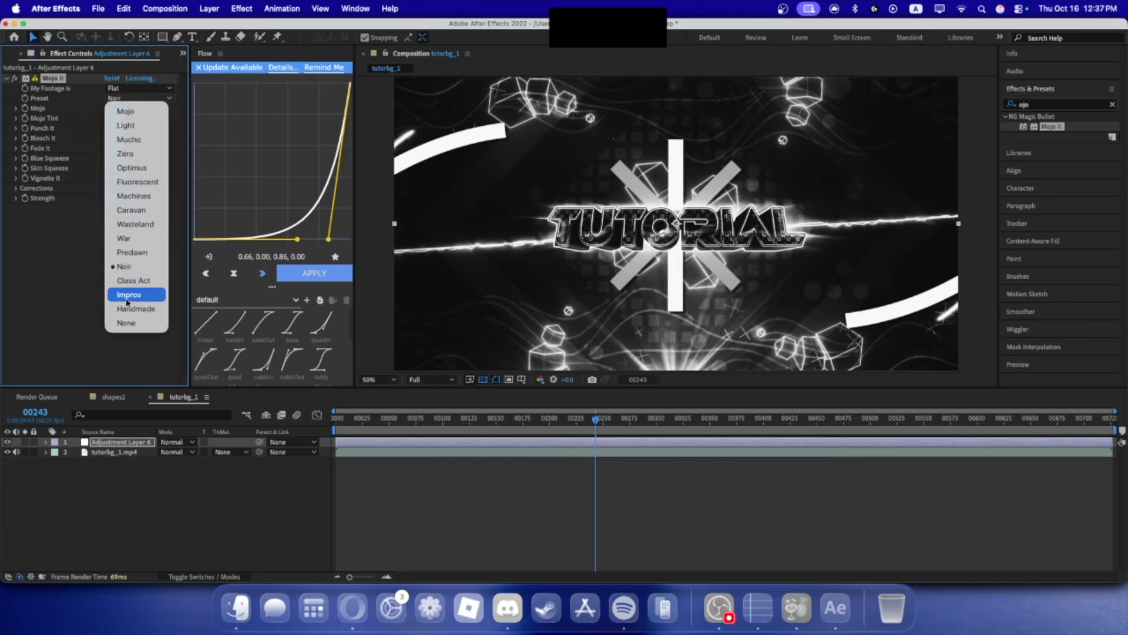
pyautogui.click(119, 272)
# - Set the Mojo II preset to Handmade and check the look between about frames 243 and 392
pyautogui.click(125, 98)
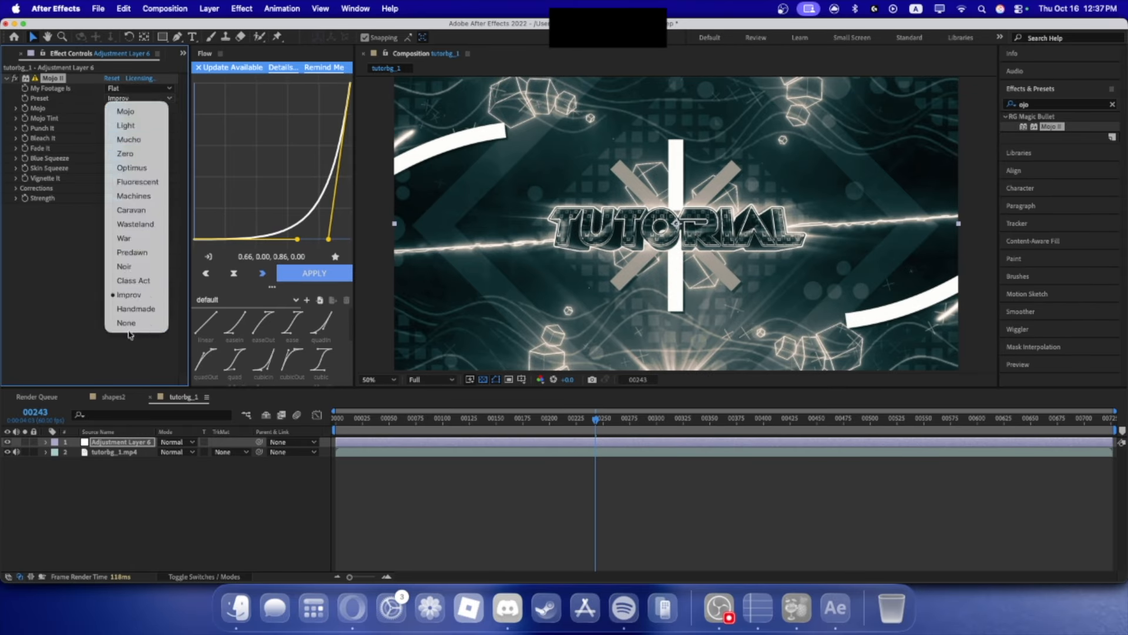
pyautogui.click(135, 309)
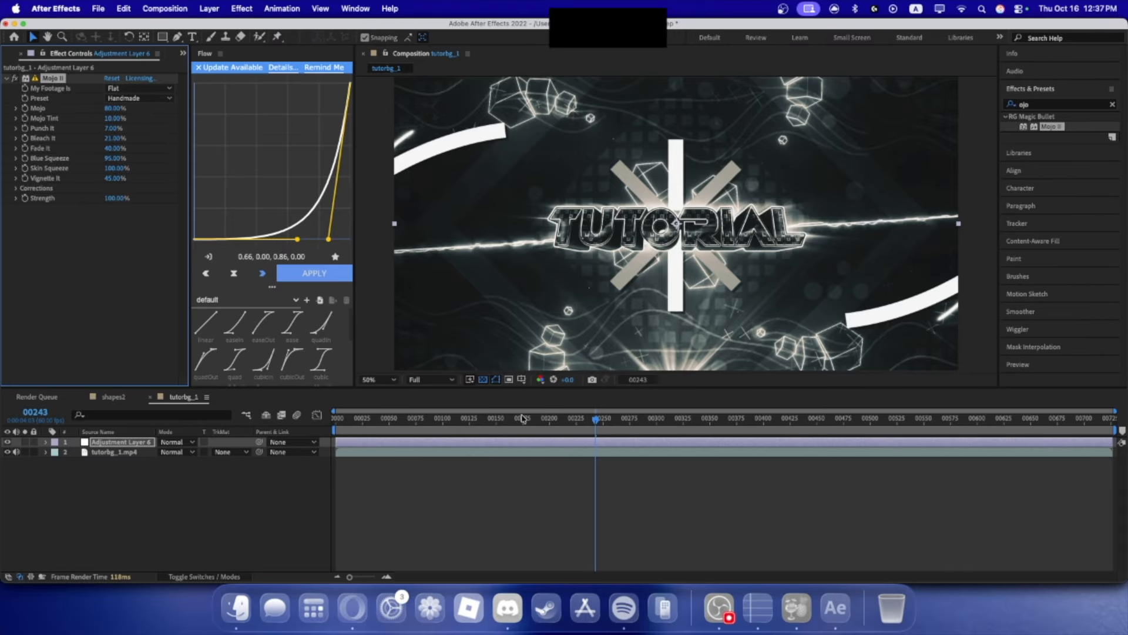
pyautogui.moveTo(609, 432); pyautogui.dragTo(754, 432)
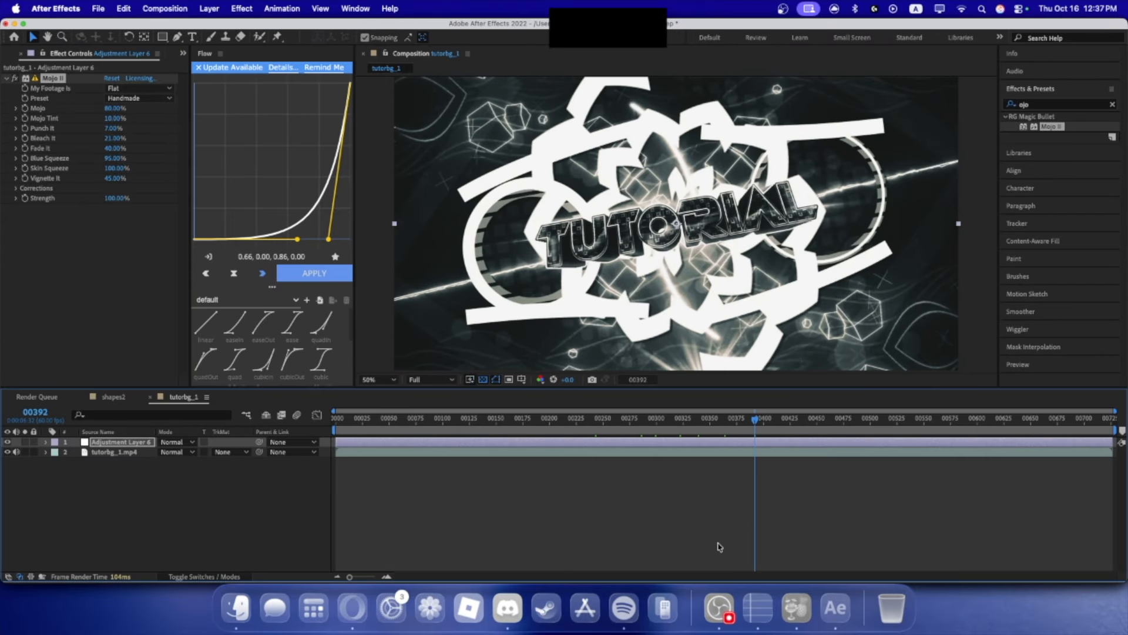
pyautogui.moveTo(640, 430); pyautogui.dragTo(605, 420)
# - Set Mojo II's Vignette It to 100%, Punch It to 59% and Bleach It to 64%, checking the grade up to about frame 354
pyautogui.moveTo(115, 179); pyautogui.dragTo(162, 177)
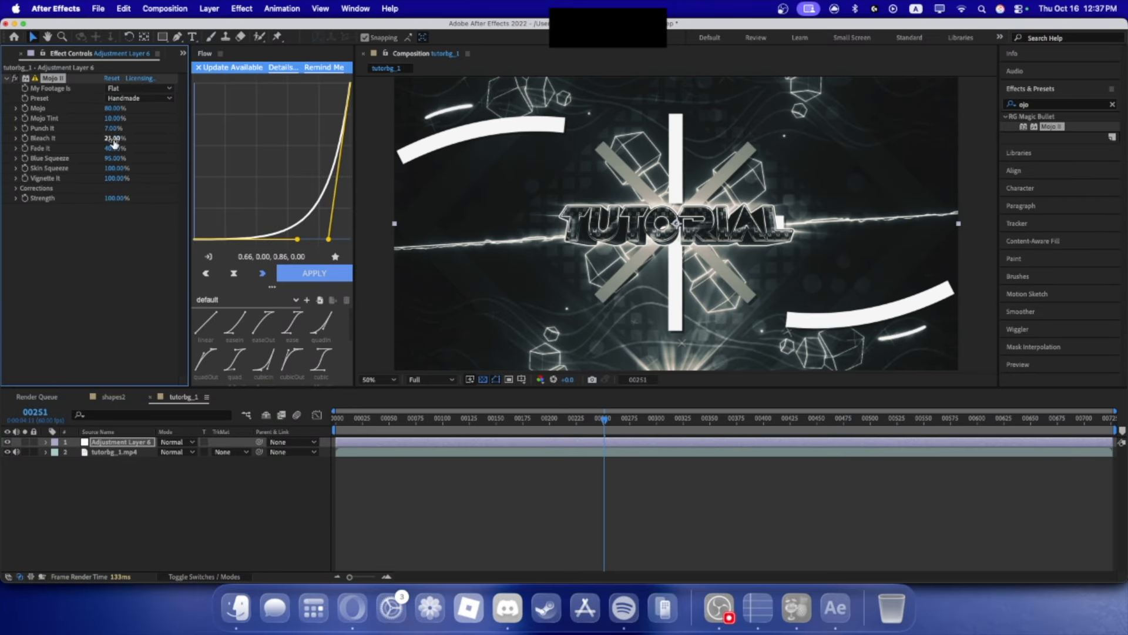
pyautogui.moveTo(119, 128); pyautogui.dragTo(141, 138)
pyautogui.moveTo(650, 419); pyautogui.dragTo(714, 421)
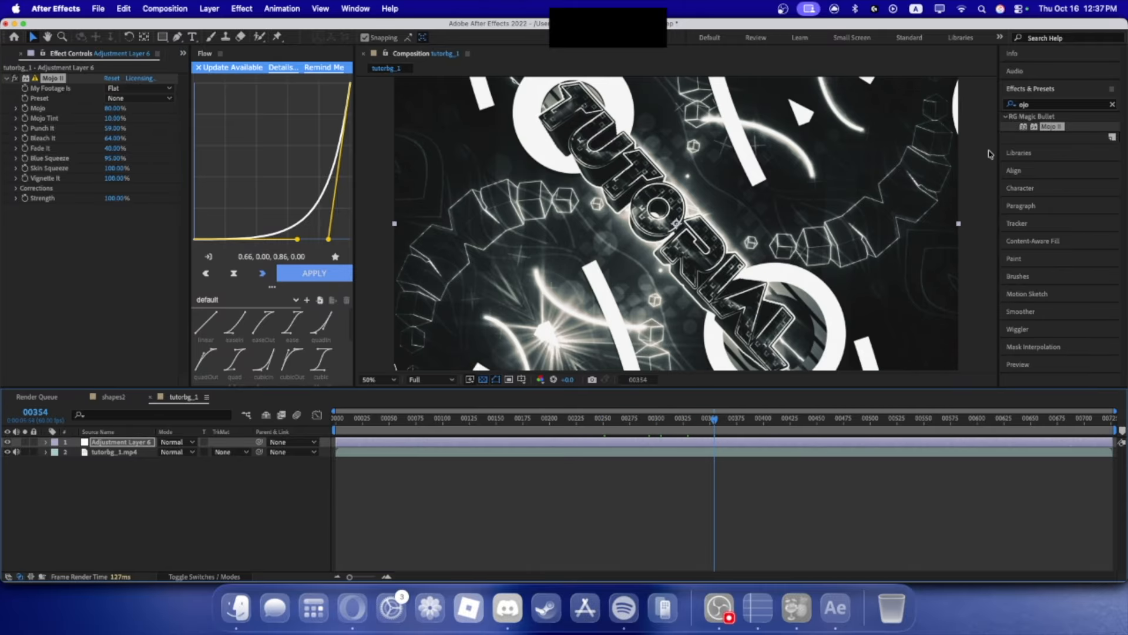
pyautogui.click(632, 418)
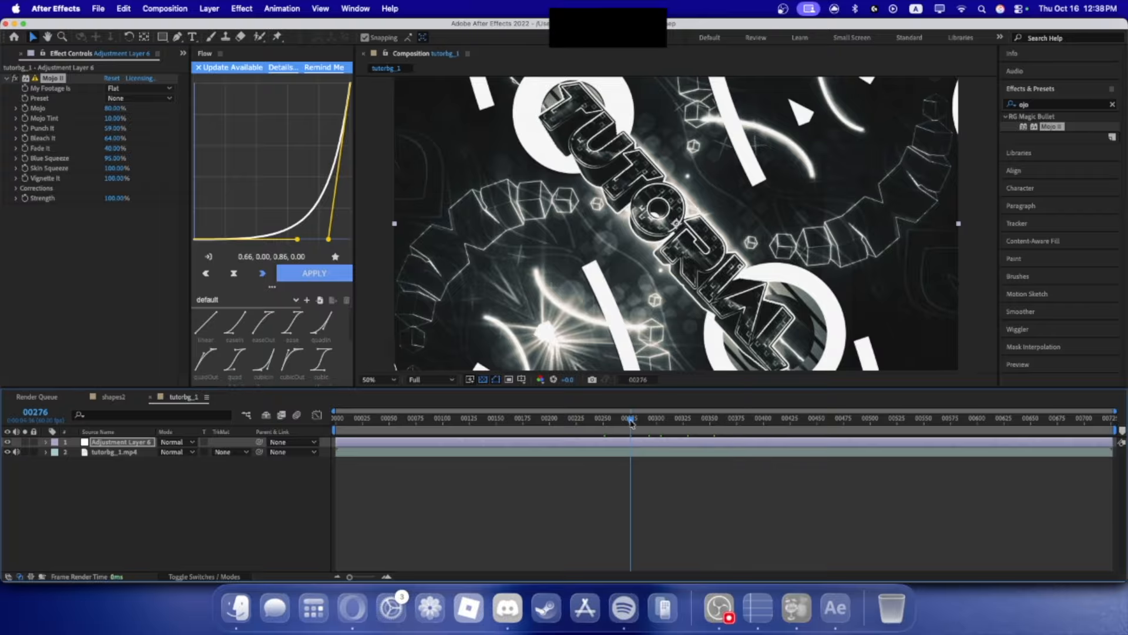
pyautogui.moveTo(634, 420); pyautogui.dragTo(610, 429)
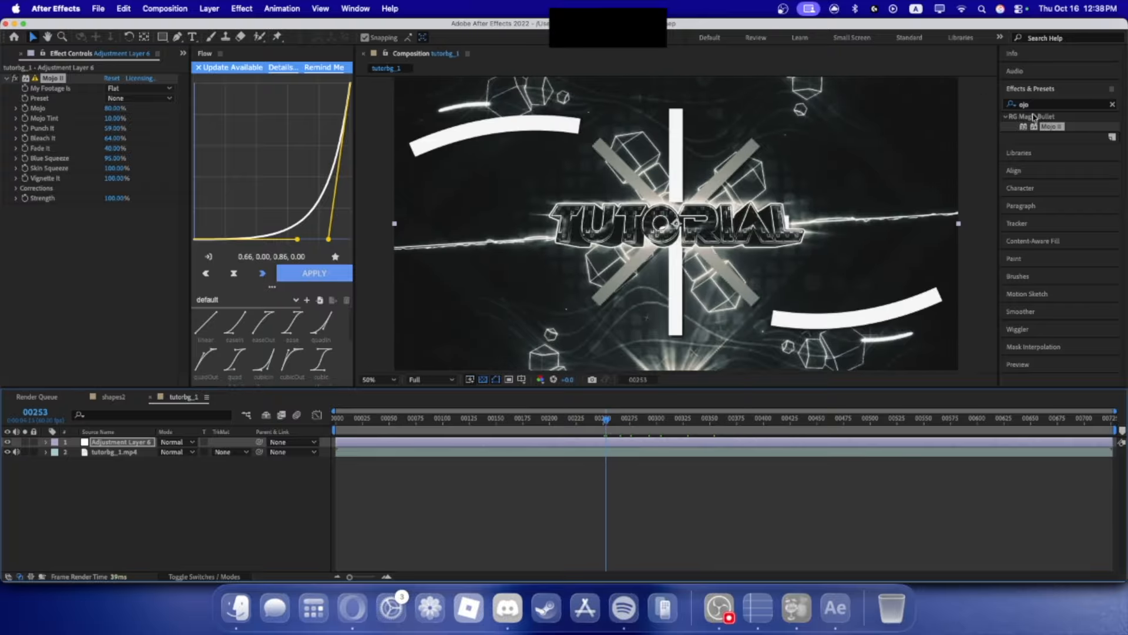
# - Search the effects for glow and apply S_Glow to Adjustment Layer 6
pyautogui.moveTo(1044, 106); pyautogui.dragTo(984, 108)
pyautogui.write('s')
pyautogui.press('BackSpace')
pyautogui.write('glow')
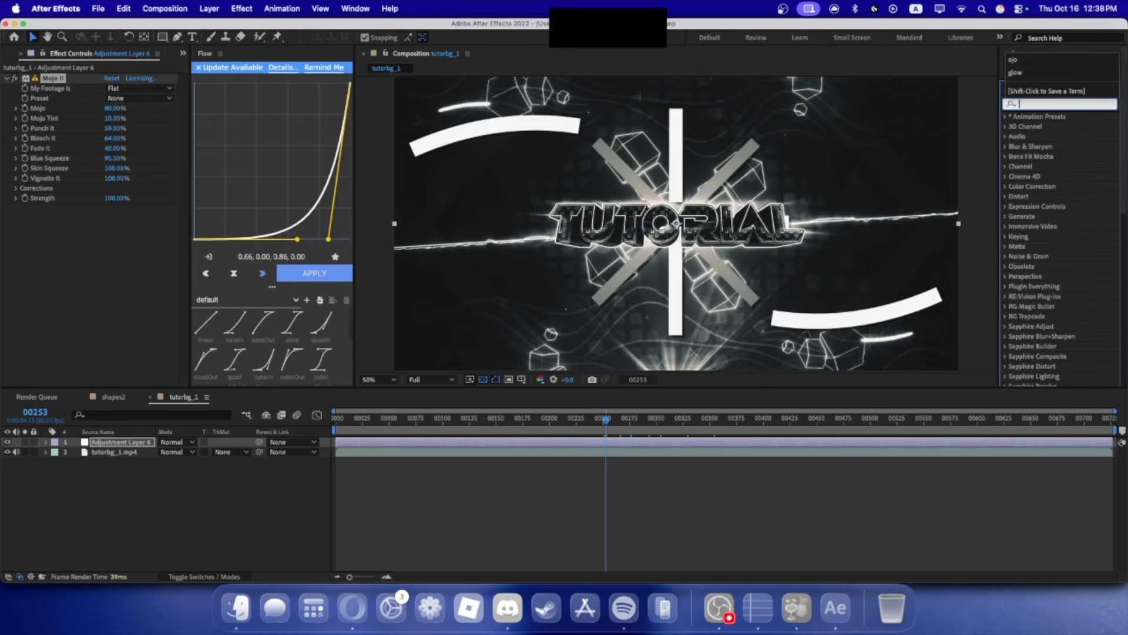
pyautogui.moveTo(1049, 228); pyautogui.dragTo(122, 449)
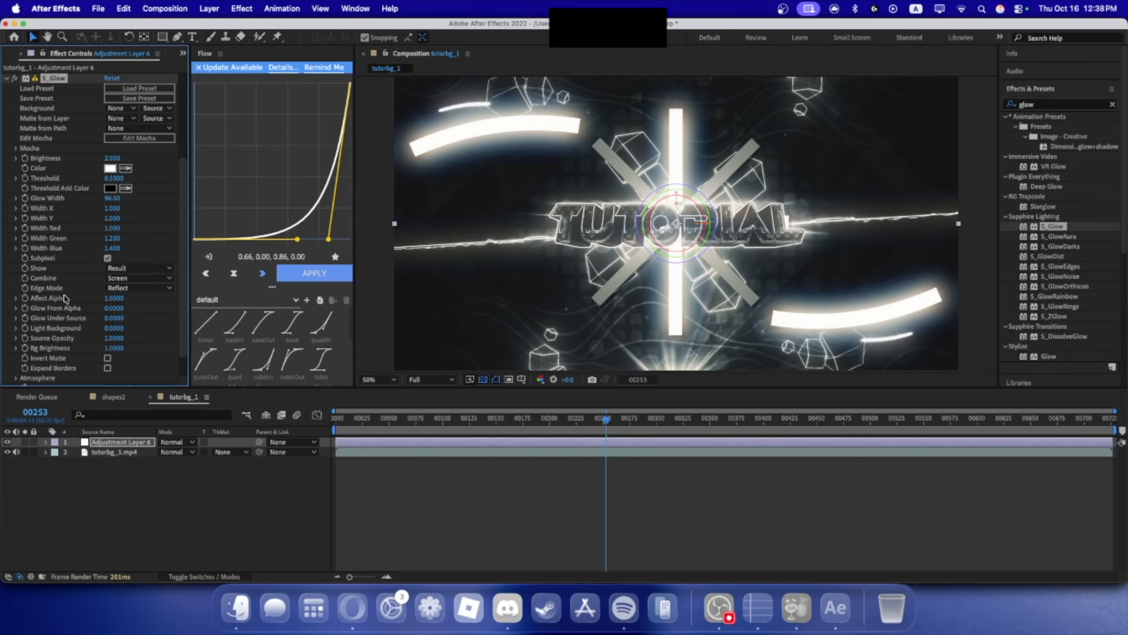
# - Set S_Glow's Brightness to about 0.84, Width Green and Width Blue to 1, and Glow Width to about 518
pyautogui.moveTo(112, 158); pyautogui.dragTo(91, 189)
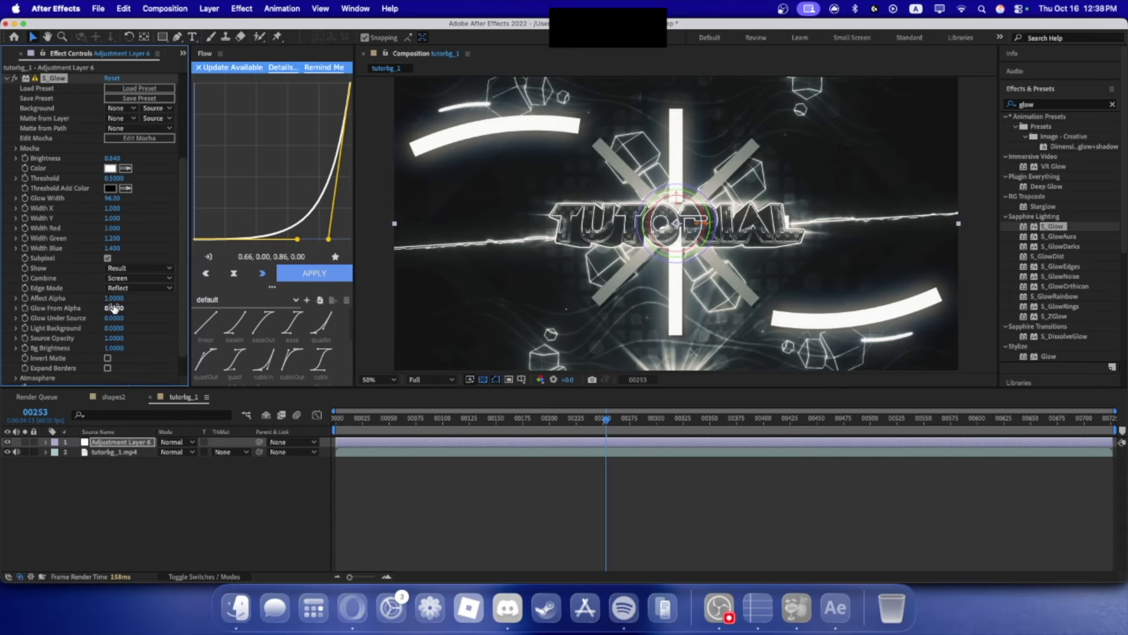
pyautogui.moveTo(113, 228); pyautogui.dragTo(220, 234)
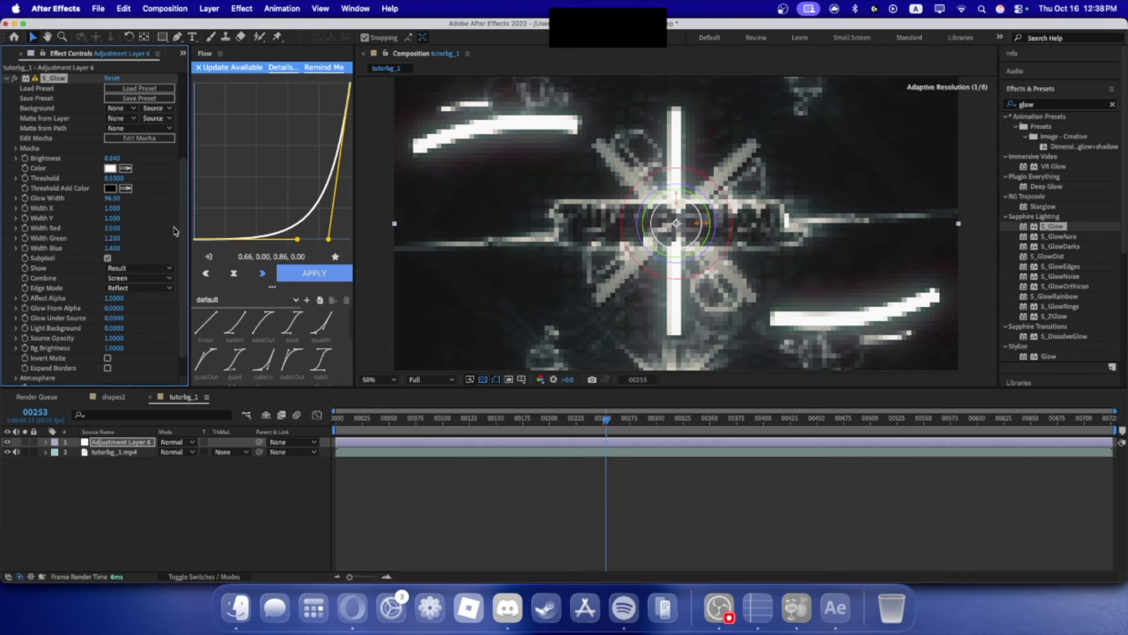
pyautogui.press('super+z')
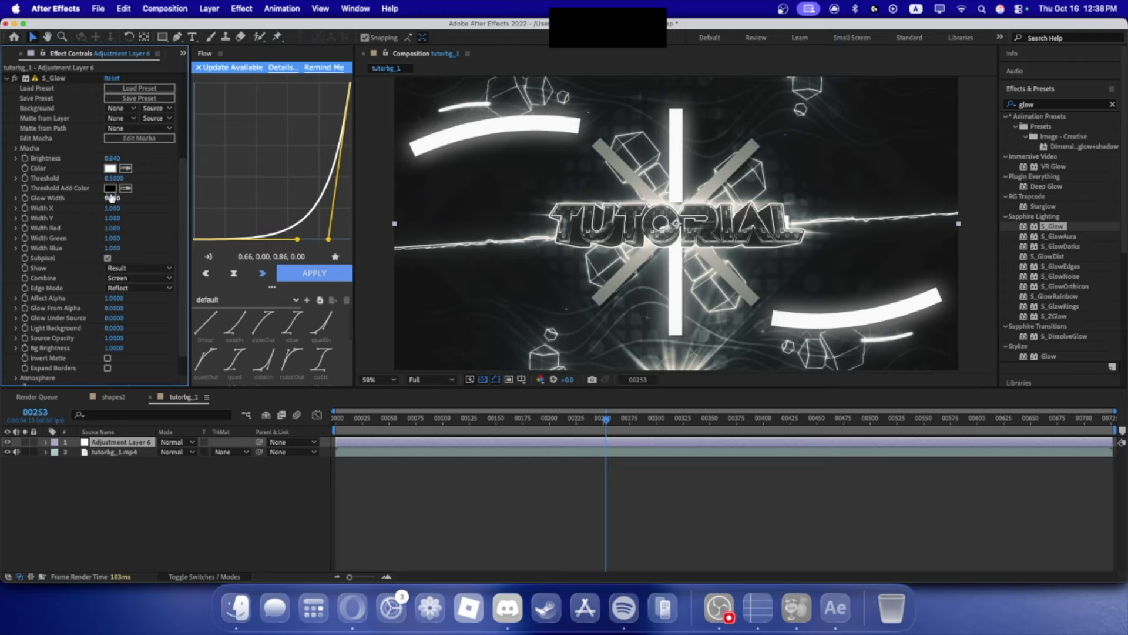
pyautogui.moveTo(112, 199); pyautogui.dragTo(253, 221)
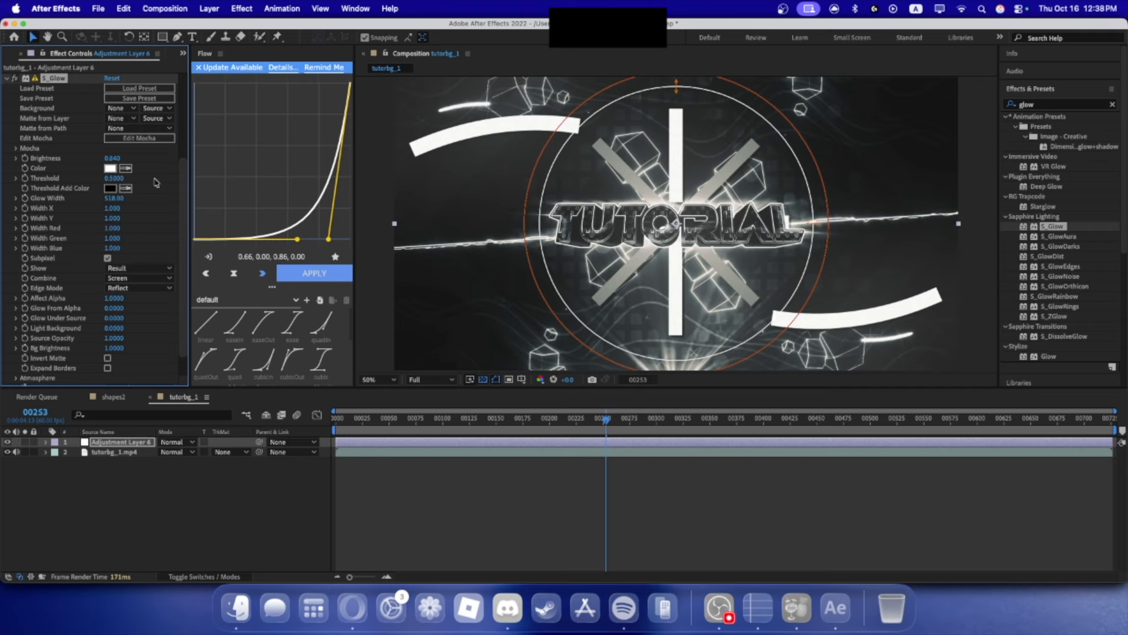
# - Refine S_Glow with Threshold about 0.84, Glow Width about 374 and Brightness about 0.88
pyautogui.moveTo(94, 182); pyautogui.dragTo(127, 184)
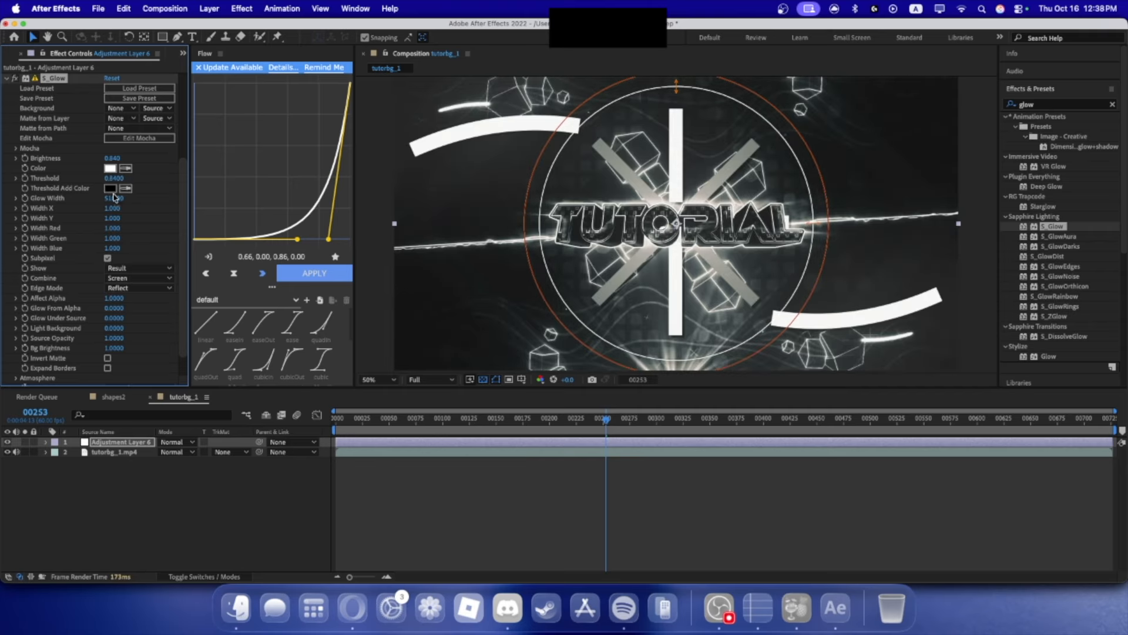
pyautogui.moveTo(124, 161); pyautogui.dragTo(41, 210)
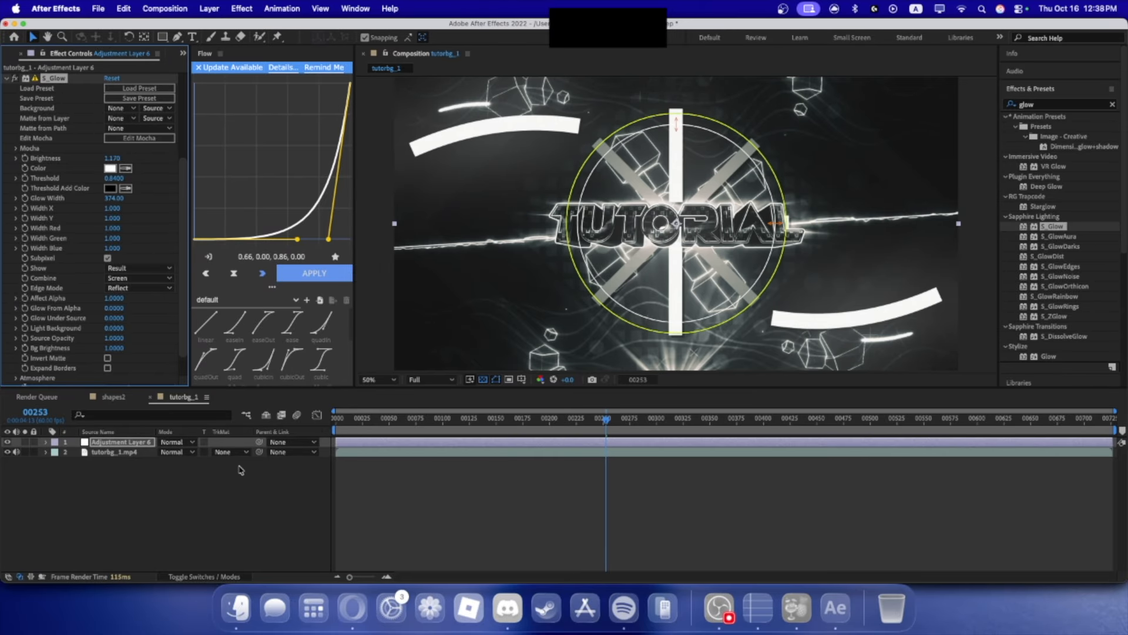
pyautogui.moveTo(108, 159); pyautogui.dragTo(84, 164)
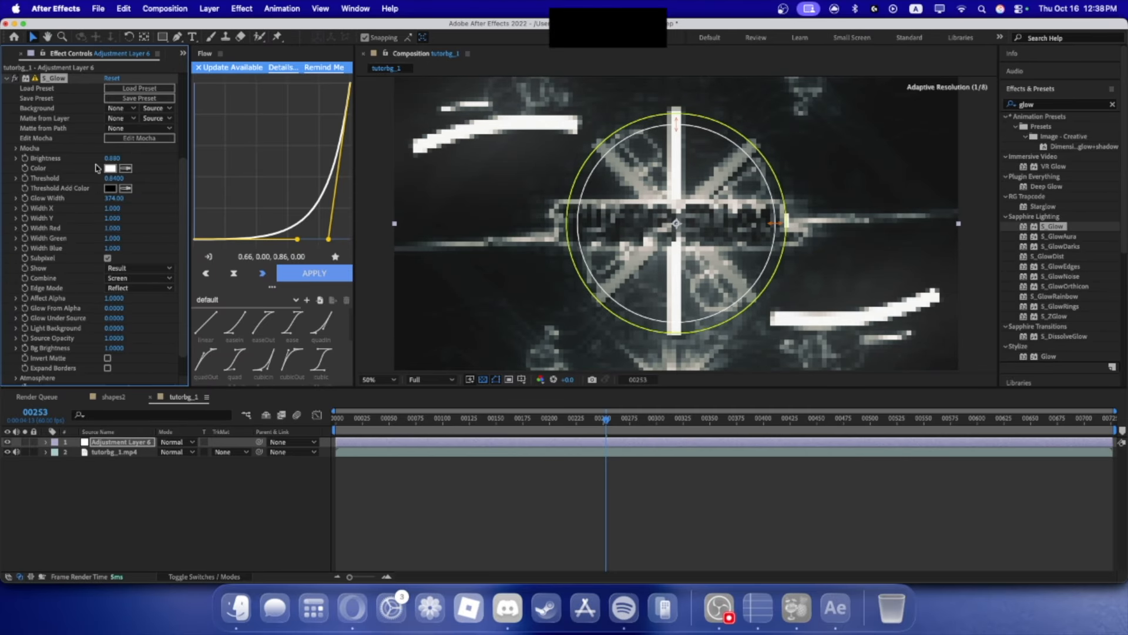
# - Check the glow on the shapes around frame 433 and set the S_Glow Threshold to about 0.94
pyautogui.click(640, 419)
pyautogui.moveTo(671, 425); pyautogui.dragTo(799, 434)
pyautogui.click(786, 432)
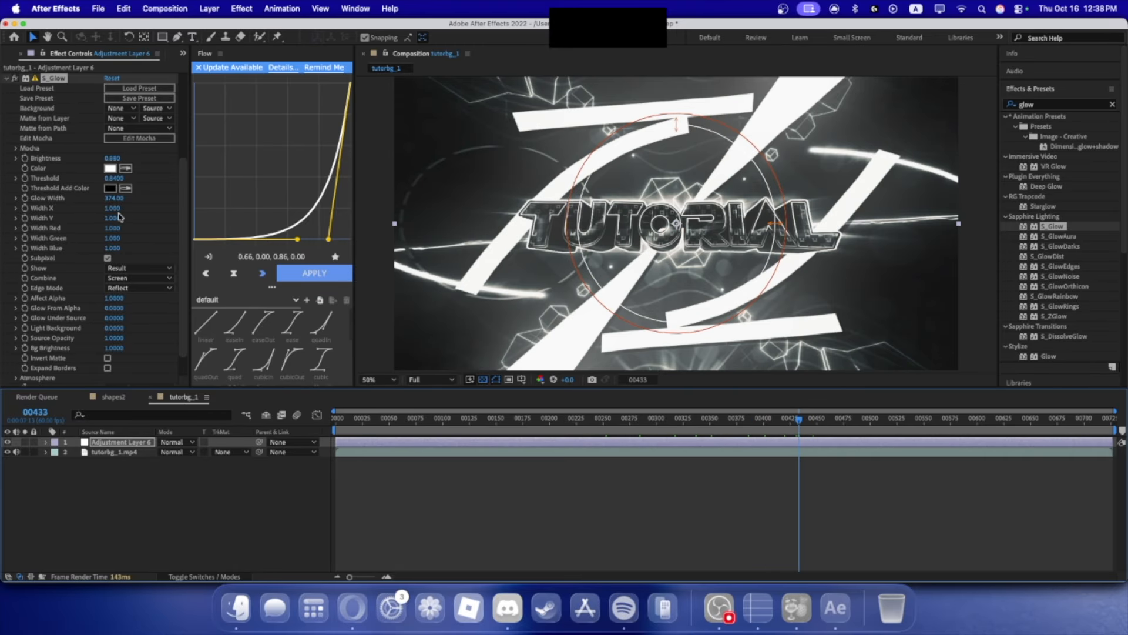
pyautogui.moveTo(113, 178); pyautogui.dragTo(115, 179)
pyautogui.moveTo(652, 431)
pyautogui.mouseDown()
pyautogui.moveTo(601, 431)
pyautogui.moveTo(670, 428)
pyautogui.mouseUp()
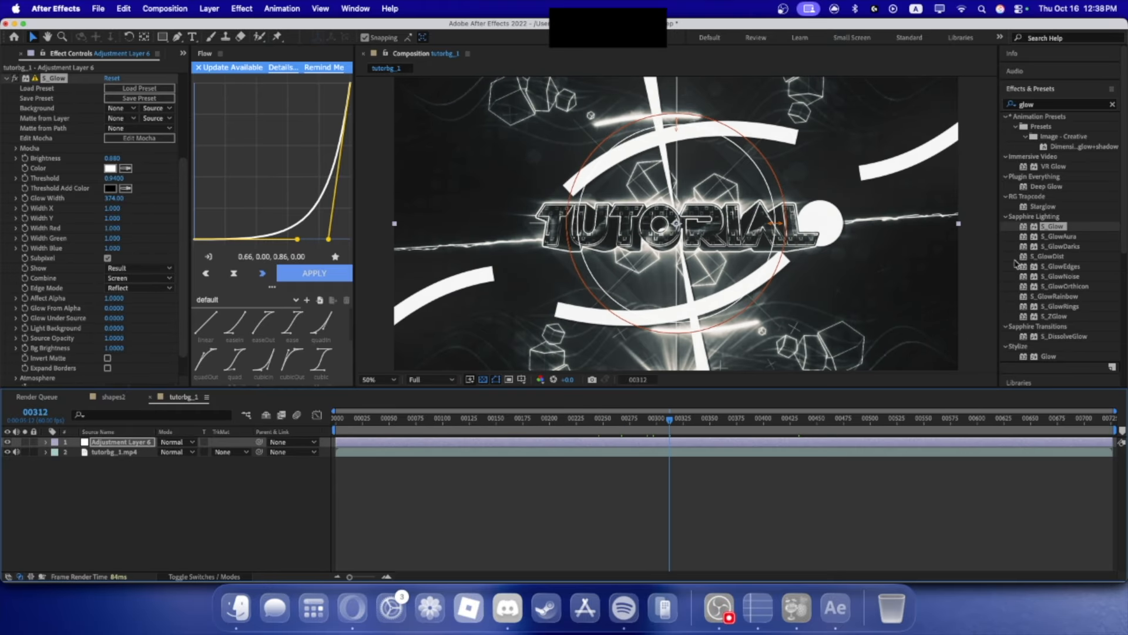
# - Apply CC Vignette to Adjustment Layer 6, set its Amount to 172, and check it up to about frame 429
pyautogui.click(1045, 106)
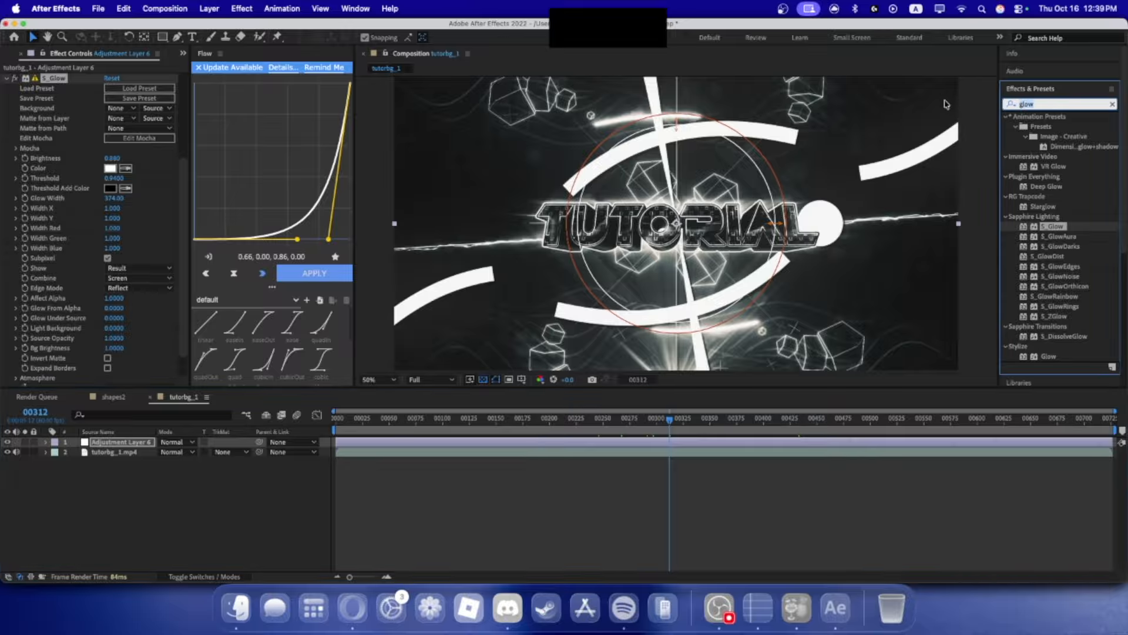
pyautogui.write('cc vi')
pyautogui.moveTo(1048, 126); pyautogui.dragTo(135, 441)
pyautogui.moveTo(108, 349)
pyautogui.mouseDown()
pyautogui.moveTo(165, 348)
pyautogui.moveTo(100, 352)
pyautogui.moveTo(109, 356)
pyautogui.mouseUp()
pyautogui.click(101, 360)
pyautogui.moveTo(700, 425); pyautogui.dragTo(793, 434)
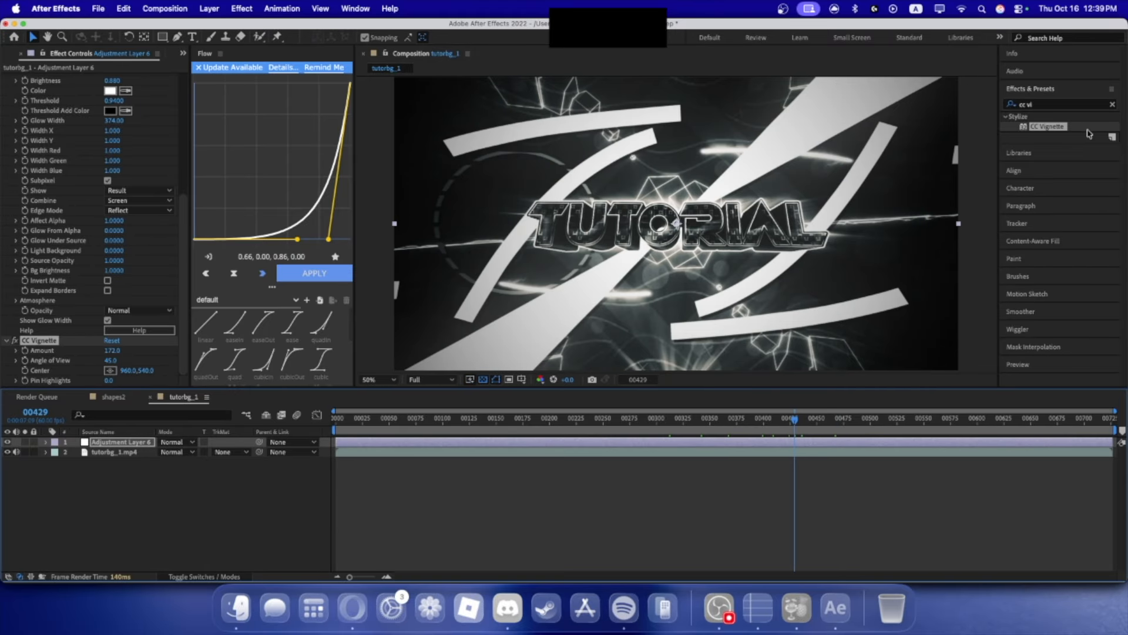
# - Play back the graded clip from about frame 290, then inspect it around frame 317
pyautogui.click(1056, 106)
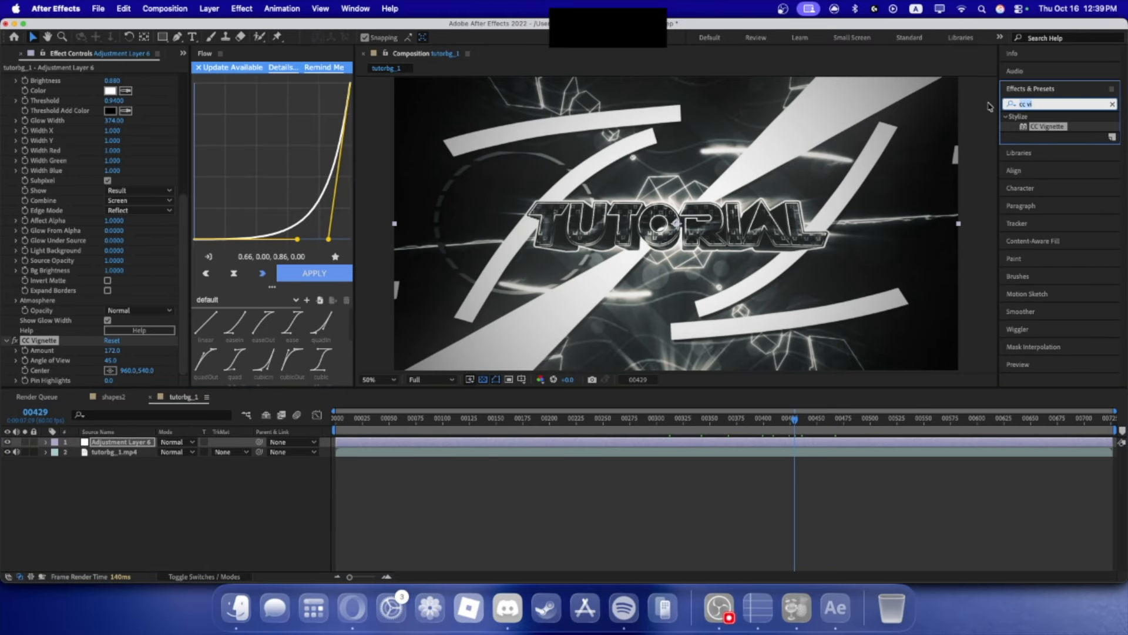
pyautogui.click(650, 428)
pyautogui.press('space')
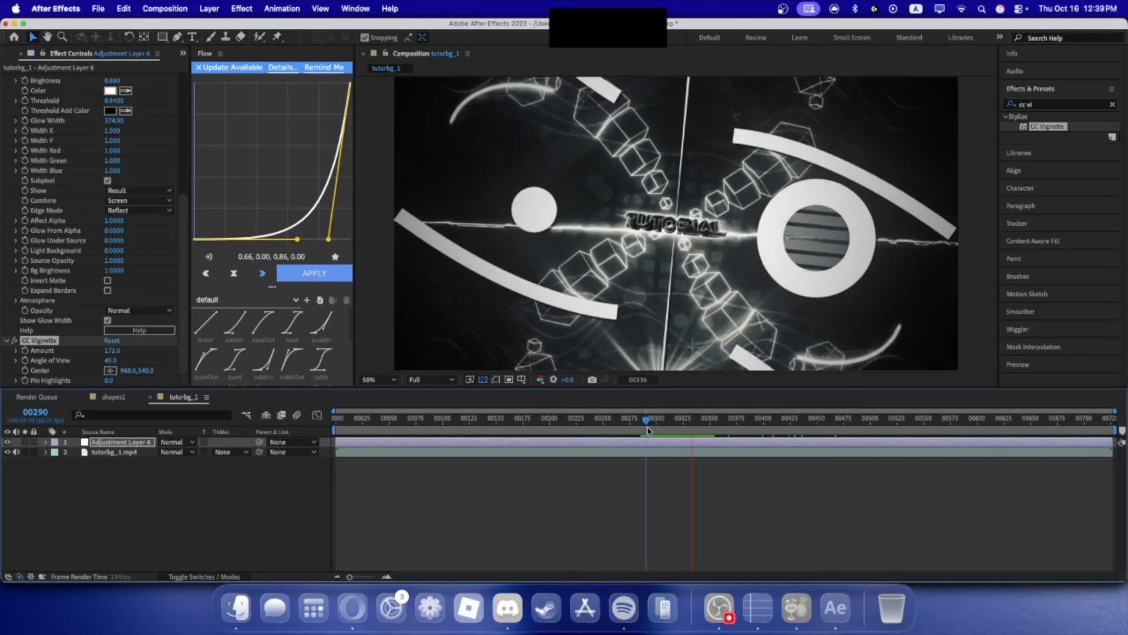
pyautogui.click(672, 429)
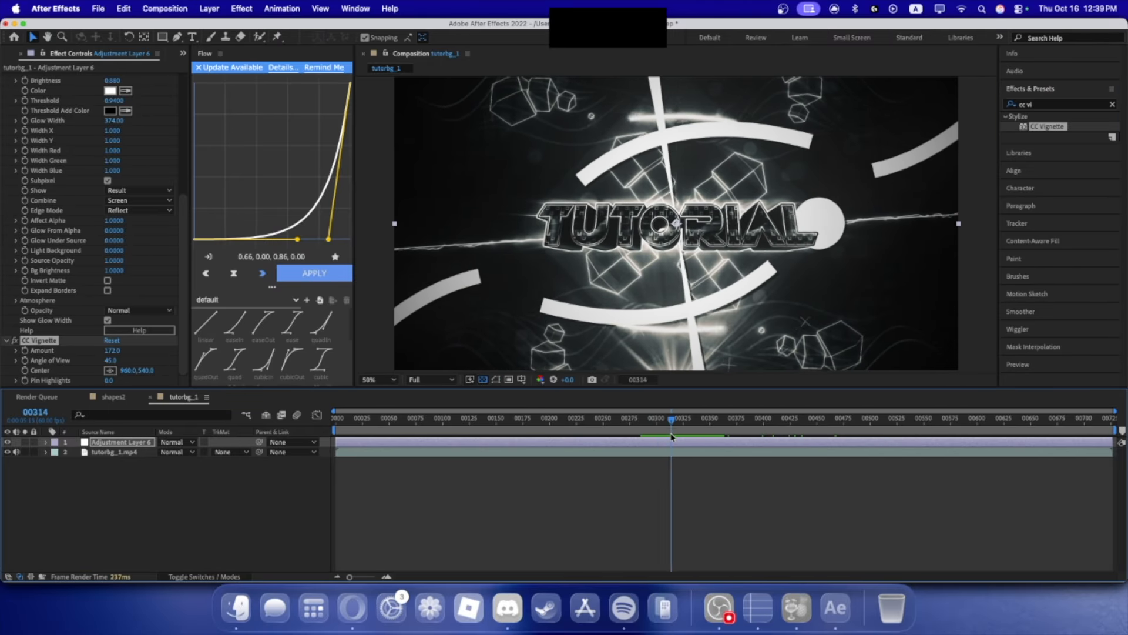
pyautogui.moveTo(673, 435); pyautogui.dragTo(676, 430)
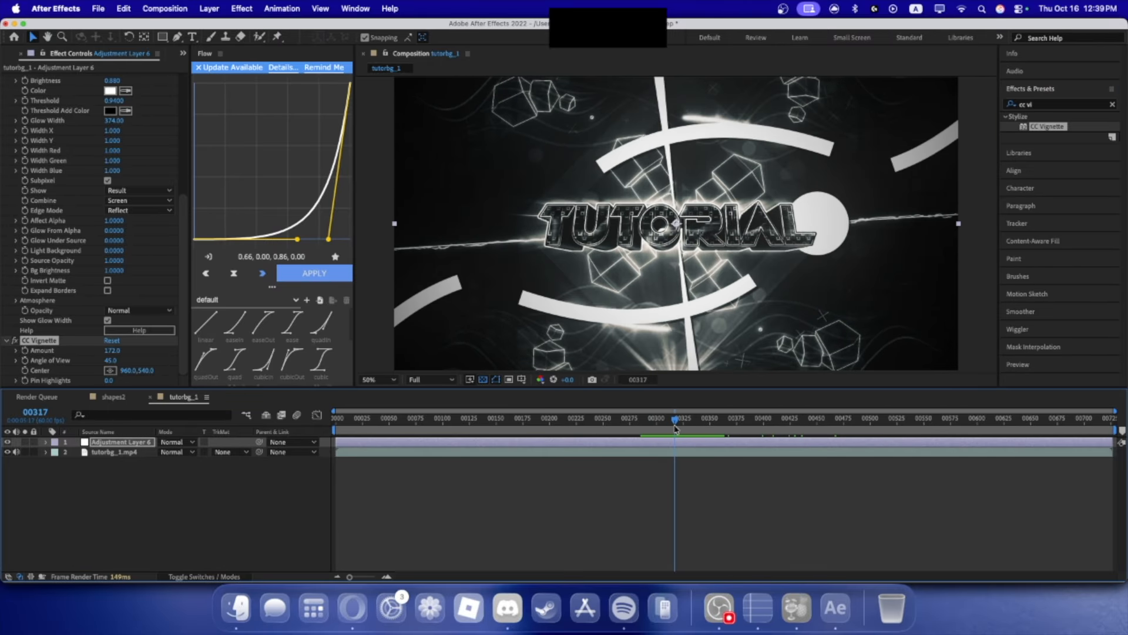
# - Clear the effects search and look through the Sapphire Lighting effects
pyautogui.click(1039, 105)
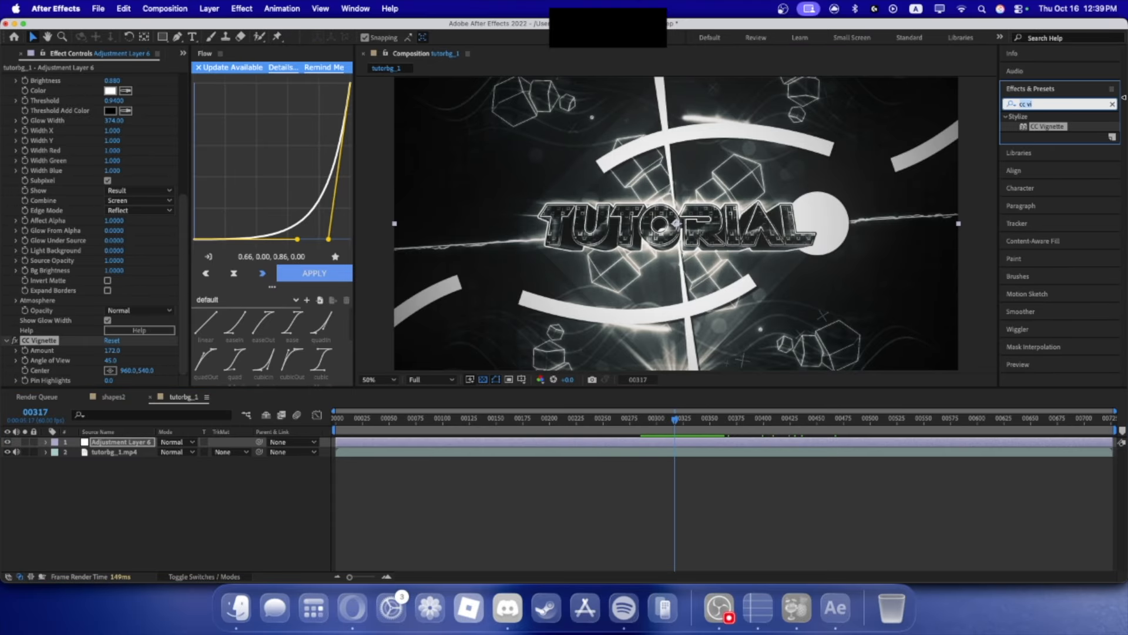
pyautogui.click(1112, 104)
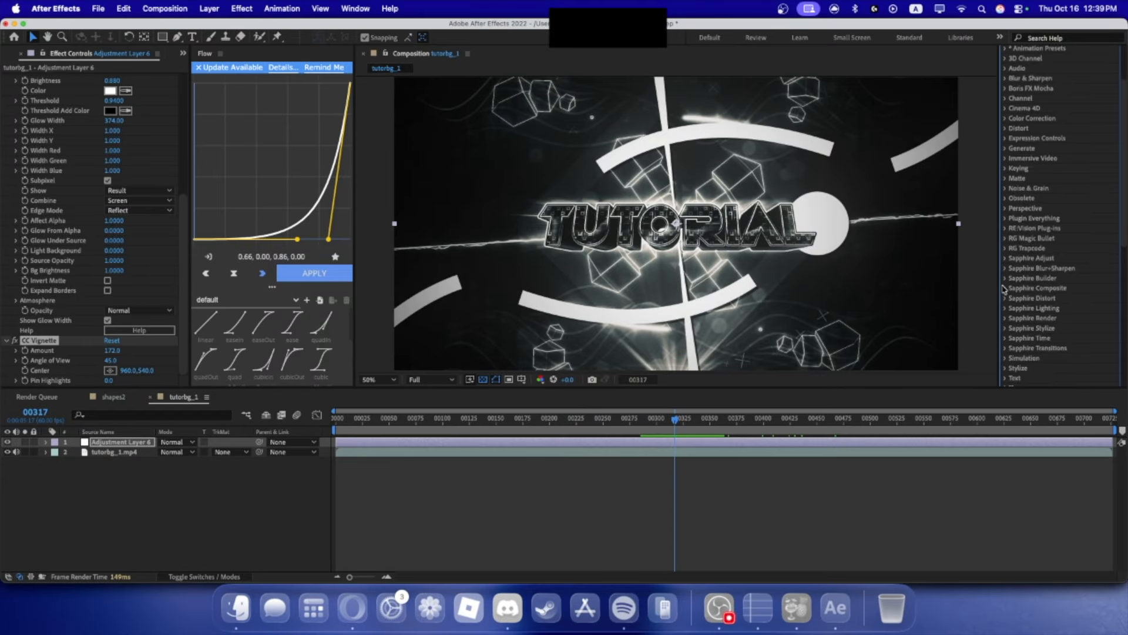
pyautogui.click(1005, 309)
pyautogui.scroll(-5, 1033, 319)
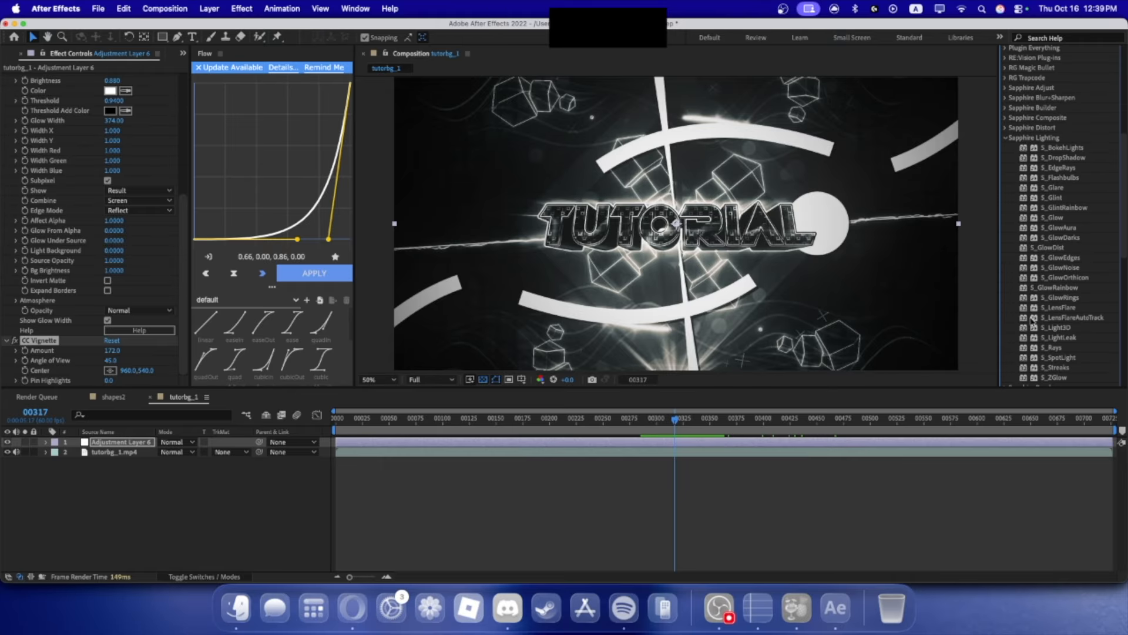
pyautogui.scroll(-5, 1056, 335)
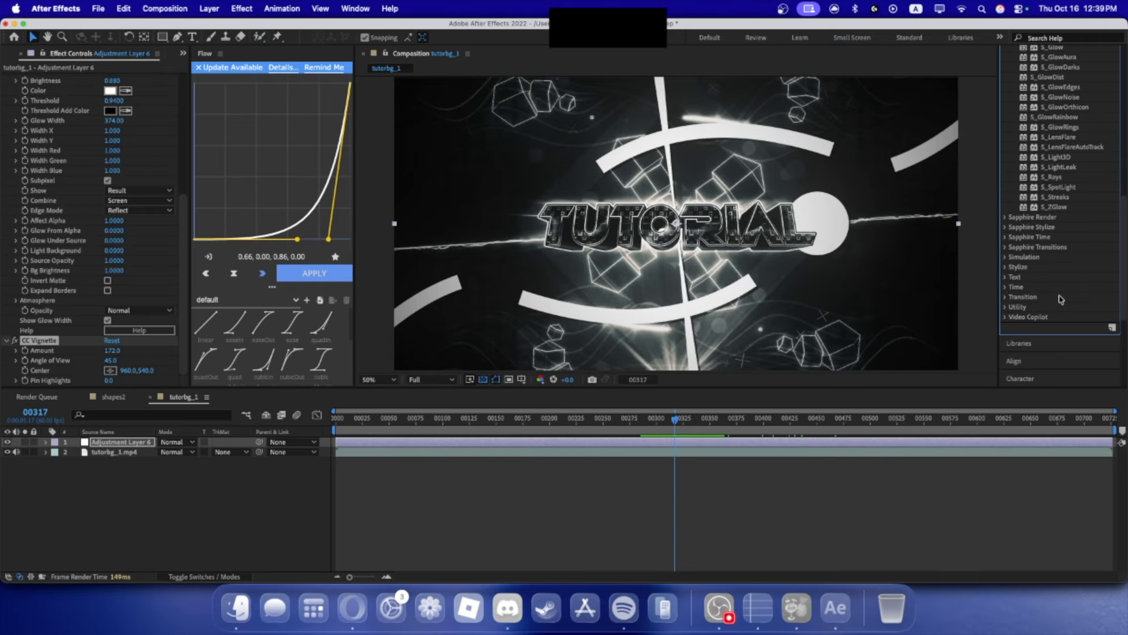
pyautogui.scroll(10, 1046, 252)
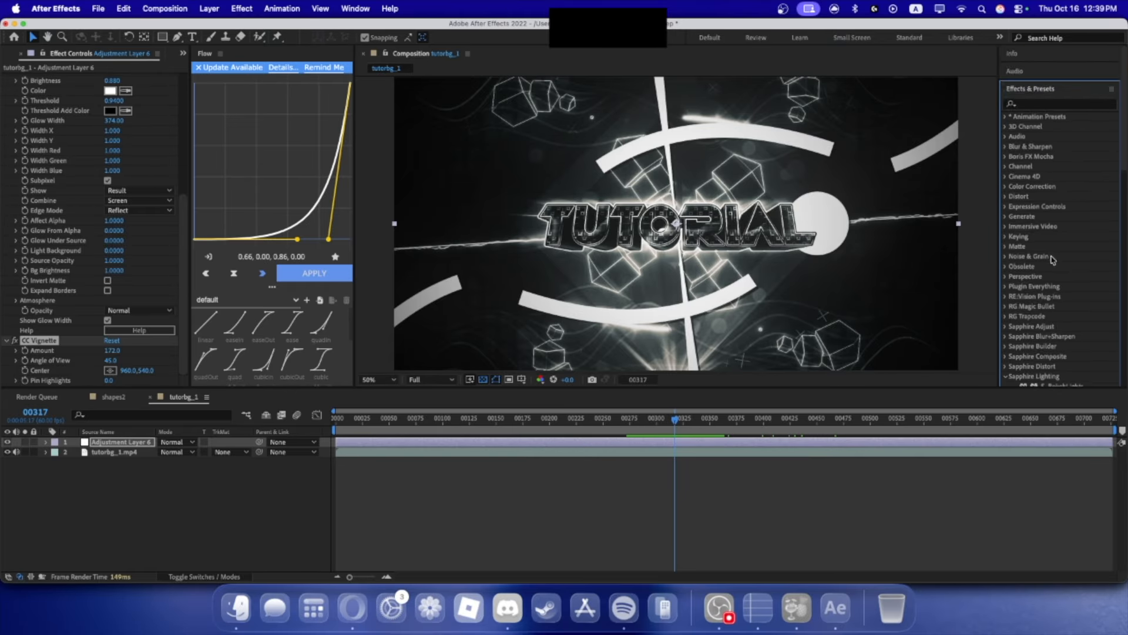
pyautogui.click(1006, 377)
# - Try the Brightness & Contrast effect on Adjustment Layer 6, then remove it
pyautogui.click(1042, 104)
pyautogui.write('cont')
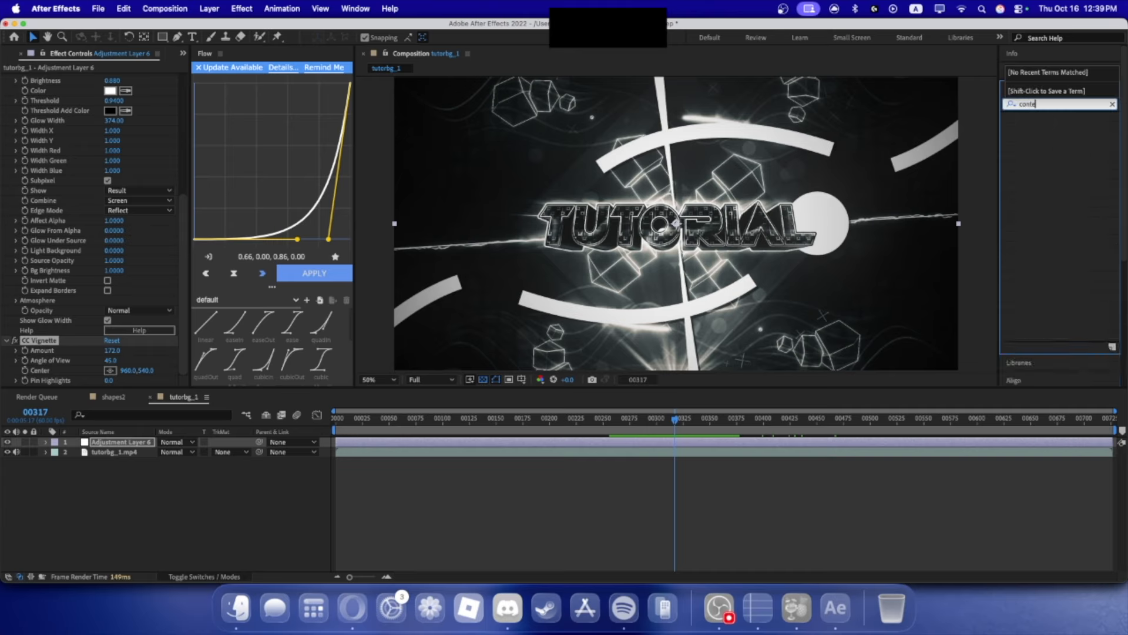
pyautogui.click(1061, 229)
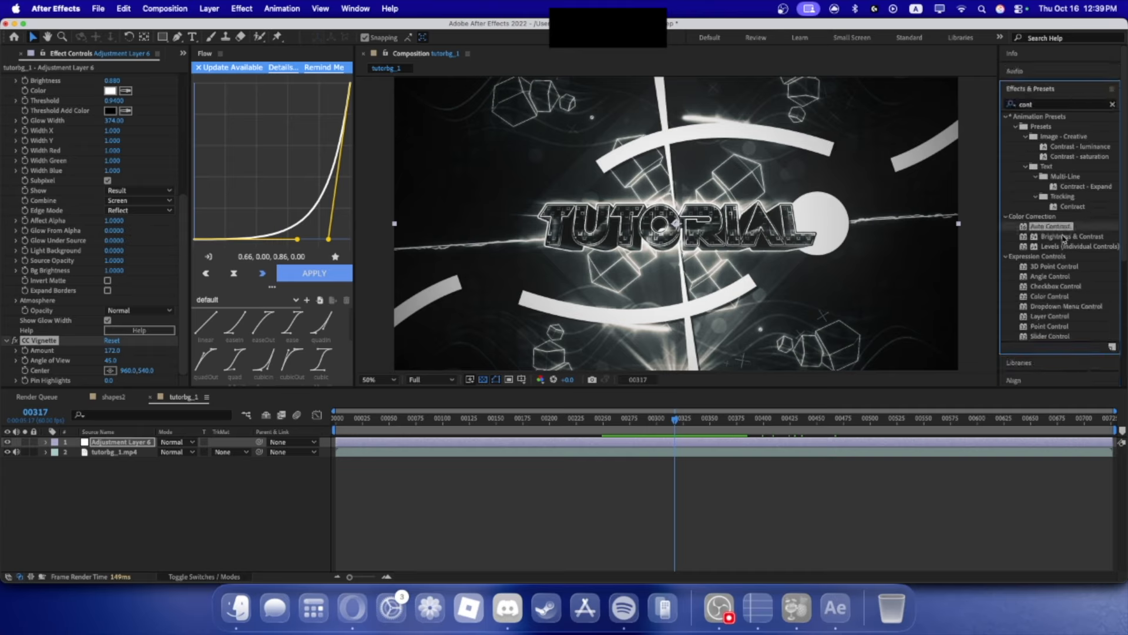
pyautogui.moveTo(1068, 237); pyautogui.dragTo(114, 372)
pyautogui.press('Delete')
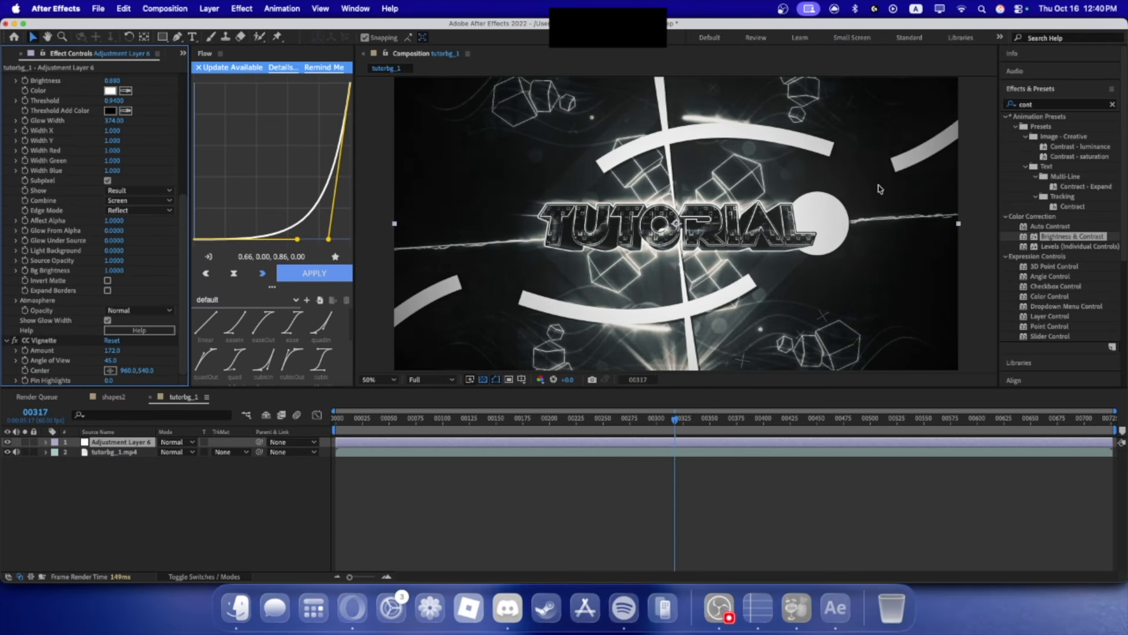
# - Apply Sharpen to Adjustment Layer 6 with Sharpen Amount 9 and compare the title text with the effect off and on
pyautogui.scroll(1, 823, 193)
pyautogui.click(1056, 104)
pyautogui.write('shar')
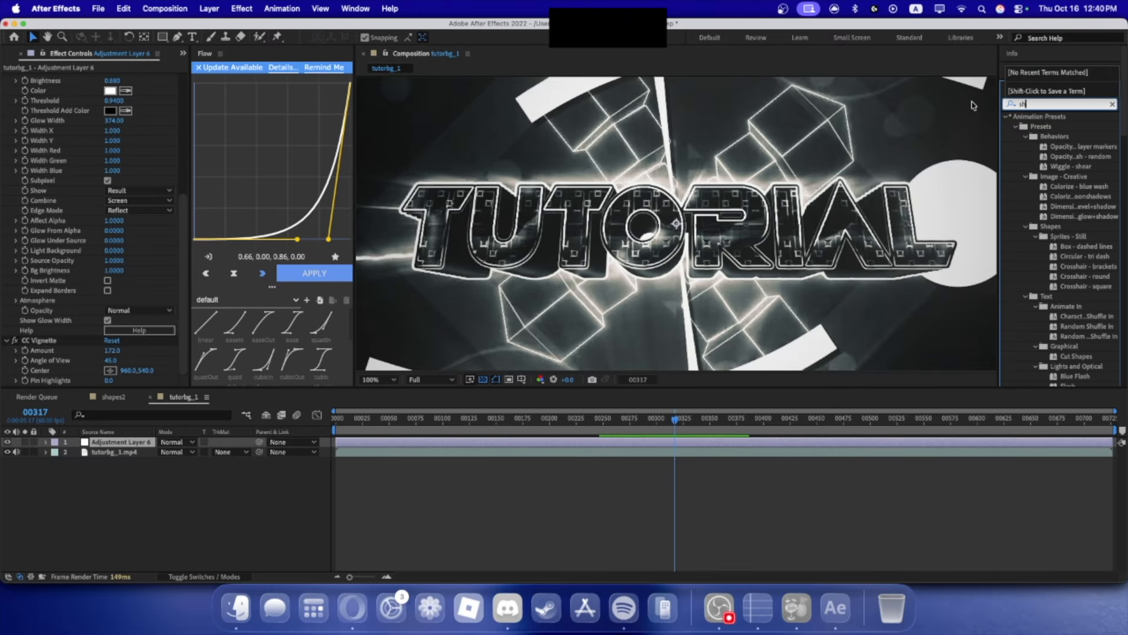
pyautogui.moveTo(1052, 127); pyautogui.dragTo(121, 380)
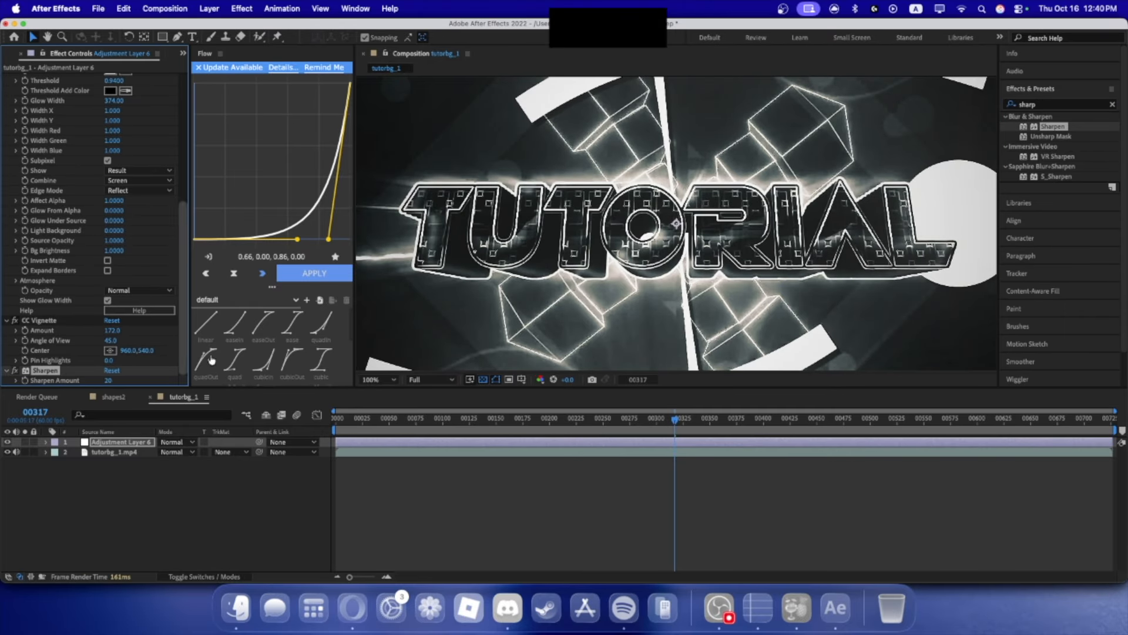
pyautogui.scroll(-1, 504, 299)
pyautogui.scroll(4, 497, 301)
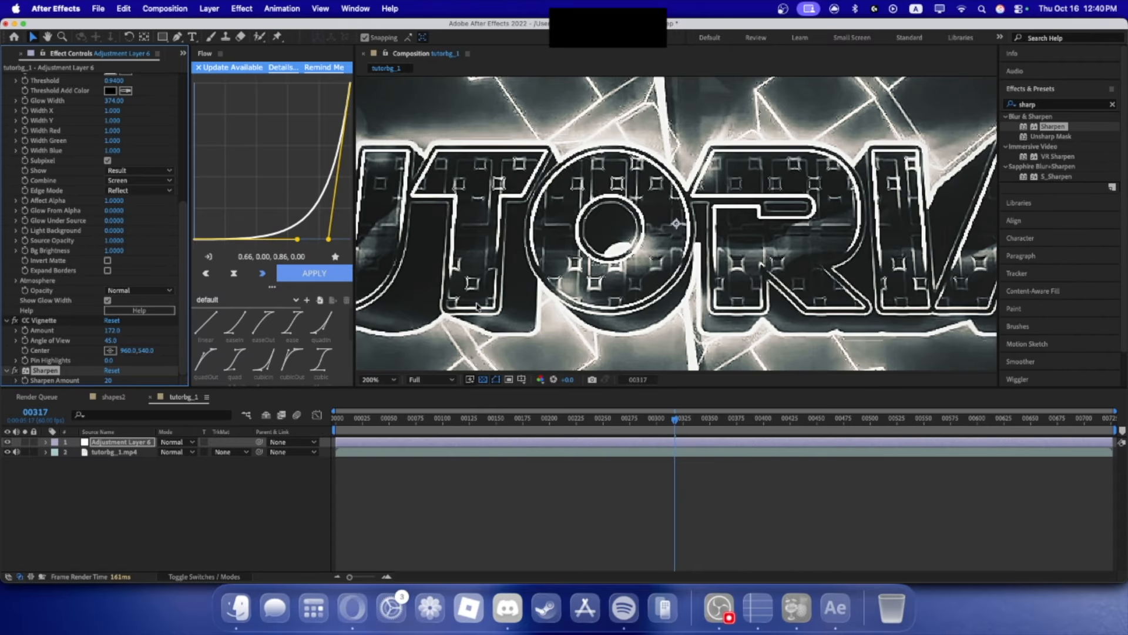
pyautogui.moveTo(107, 380)
pyautogui.mouseDown()
pyautogui.moveTo(92, 387)
pyautogui.moveTo(115, 384)
pyautogui.mouseUp()
pyautogui.scroll(-4, 586, 318)
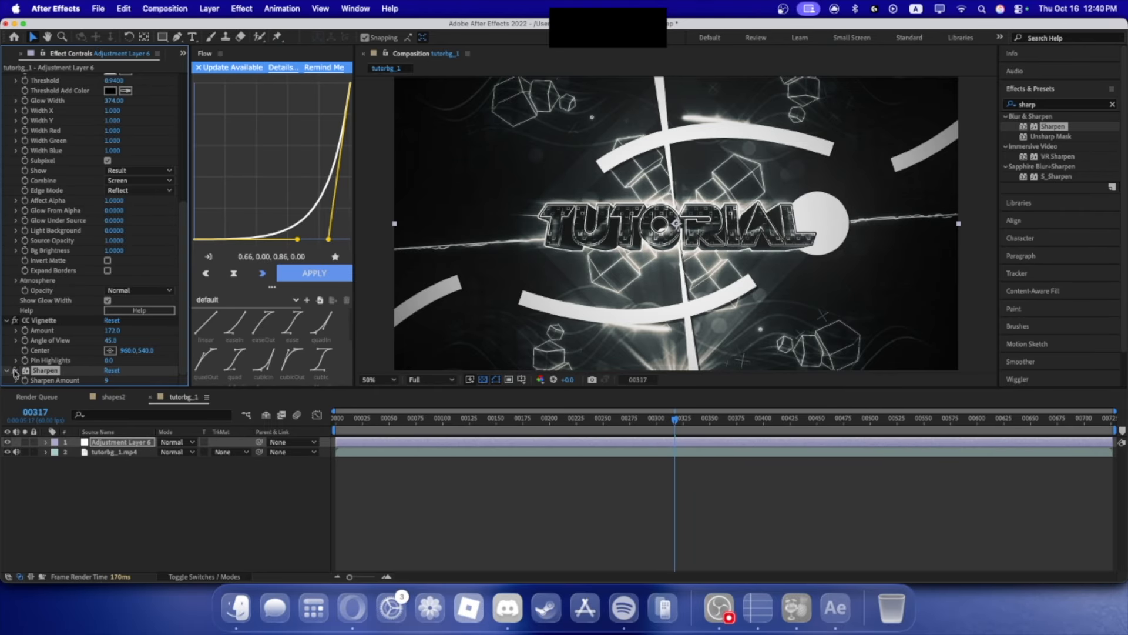
pyautogui.scroll(4, 599, 314)
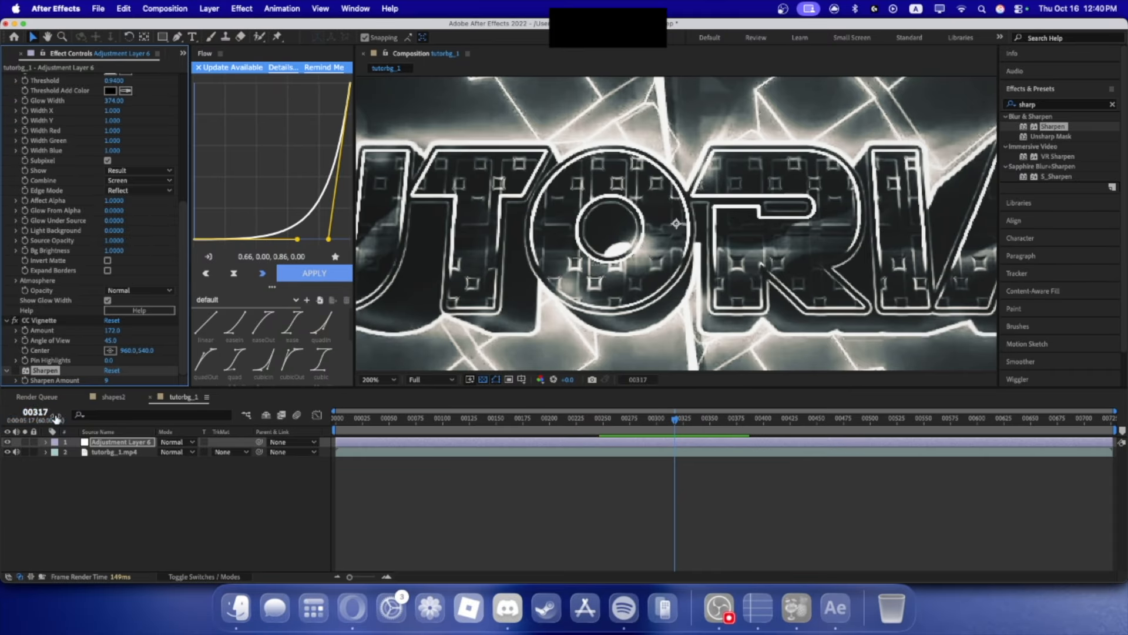
pyautogui.click(14, 370)
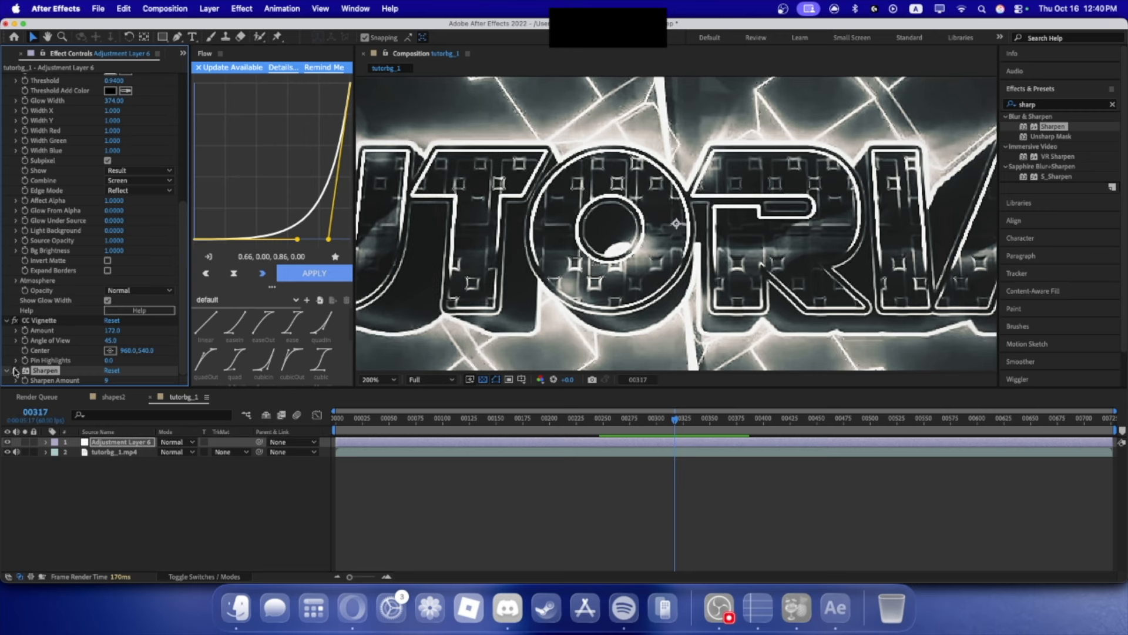
pyautogui.scroll(-2, 706, 325)
pyautogui.scroll(-1, 705, 325)
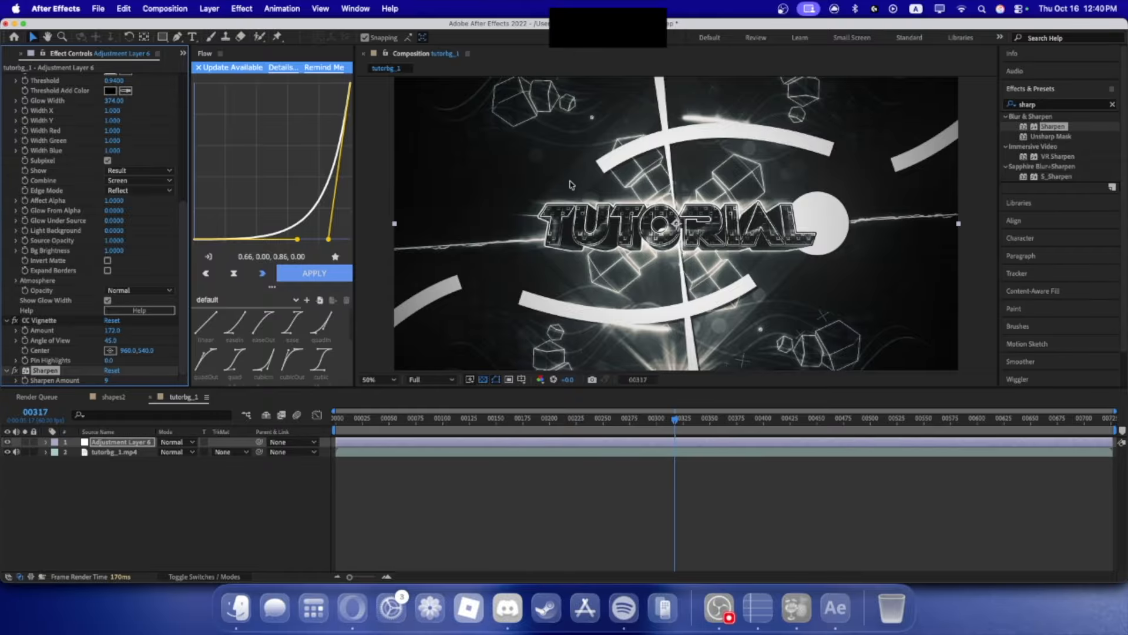
# - Save the project and export the graded tutorbg_1 composition
pyautogui.press('super+s')
pyautogui.click(98, 9)
pyautogui.moveTo(233, 234)
pyautogui.click(290, 238)
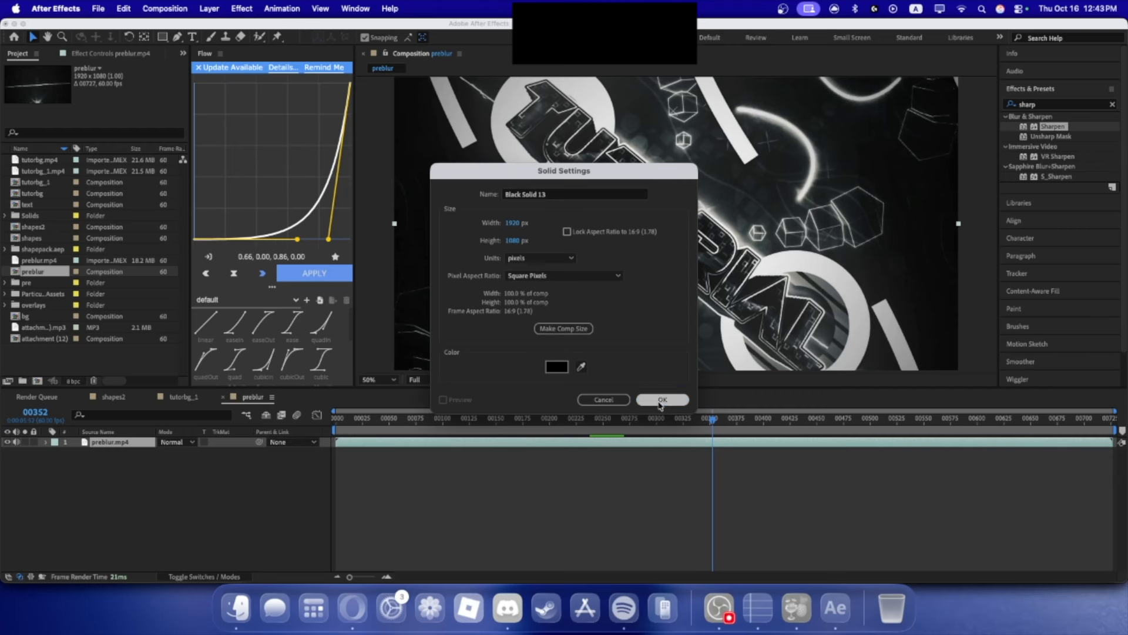
# - Create a 1920 x 1080 black solid in the preblur composition and apply CC Jaws to it
pyautogui.press('Return')
pyautogui.click(1045, 107)
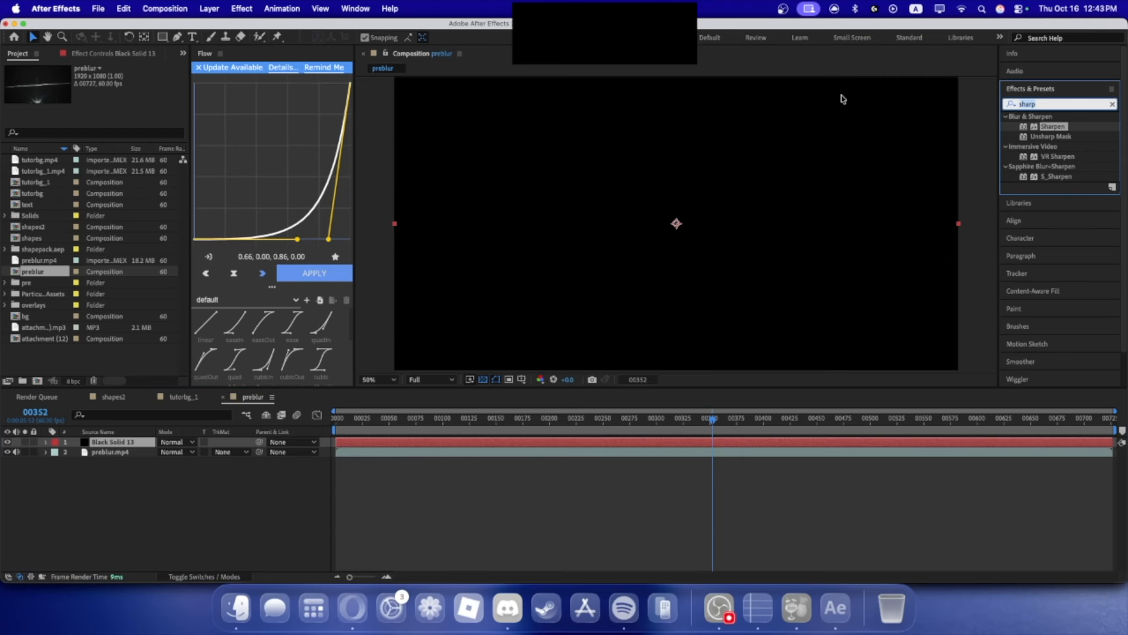
pyautogui.write('cc jaws')
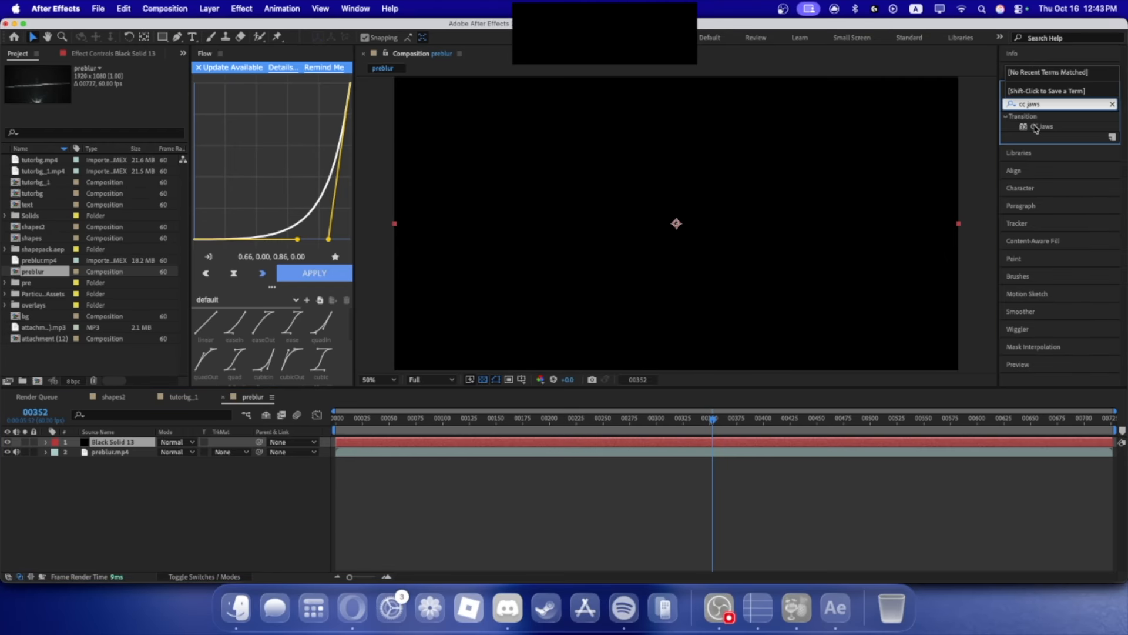
pyautogui.click(1035, 127)
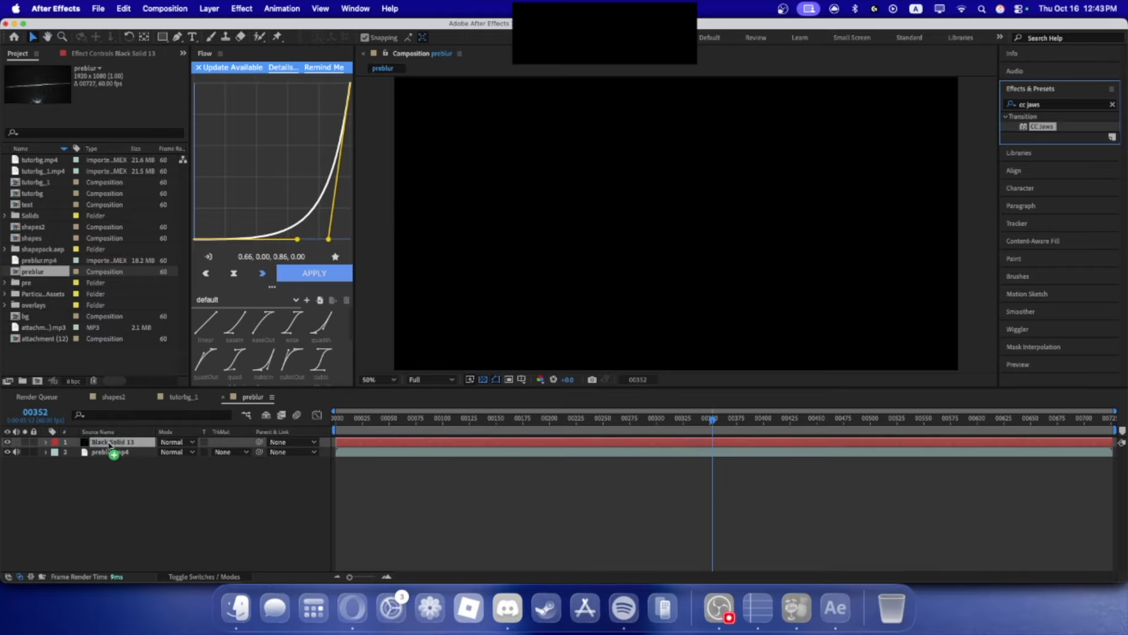
pyautogui.moveTo(109, 444); pyautogui.dragTo(110, 443)
# - Set the CC Jaws Height to 0% and adjust its Completion to form straight cinematic bars
pyautogui.moveTo(113, 88); pyautogui.dragTo(136, 89)
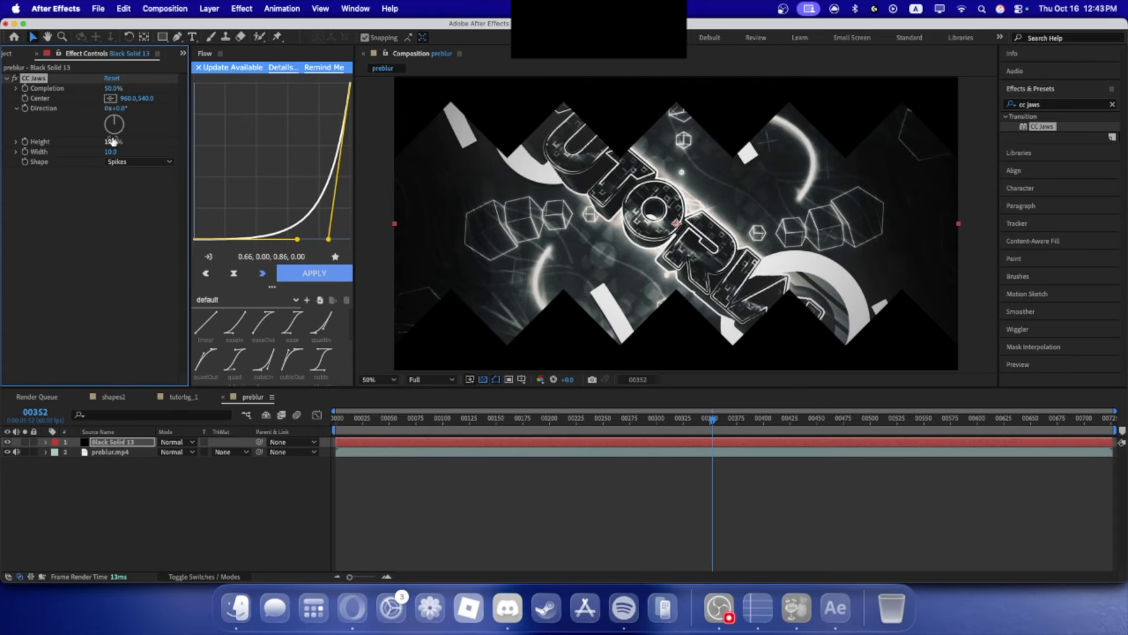
pyautogui.moveTo(113, 142); pyautogui.dragTo(92, 139)
pyautogui.moveTo(106, 94); pyautogui.dragTo(93, 94)
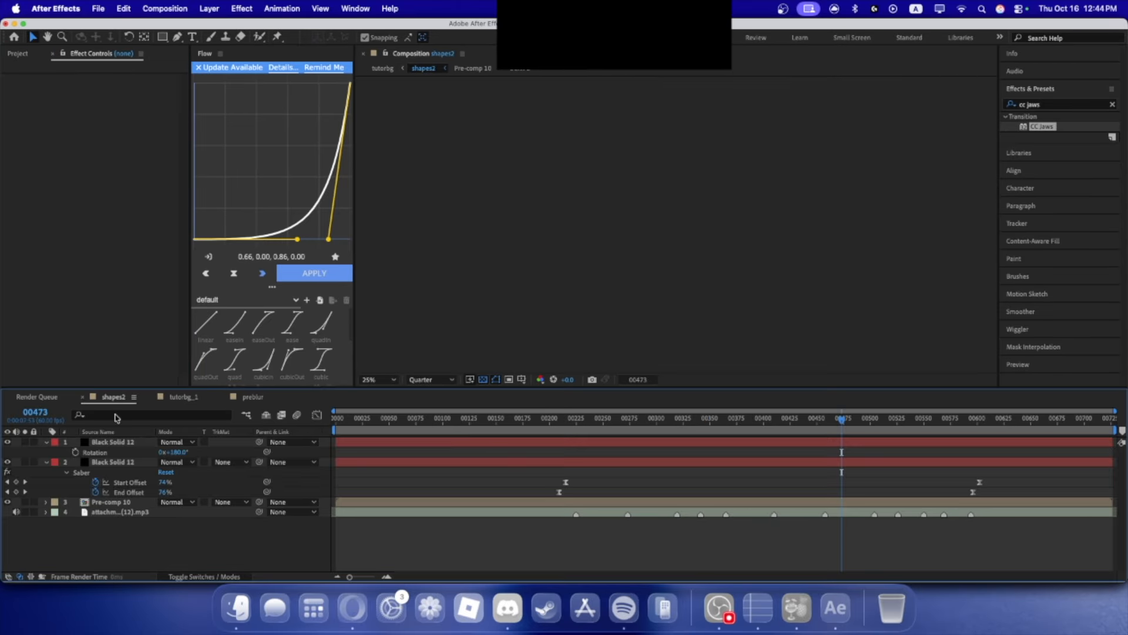
# - Copy the attachment (12).mp3 layer from shapes2 into preblur, mute preblur.mp4 and place the audio beneath it
pyautogui.click(133, 513)
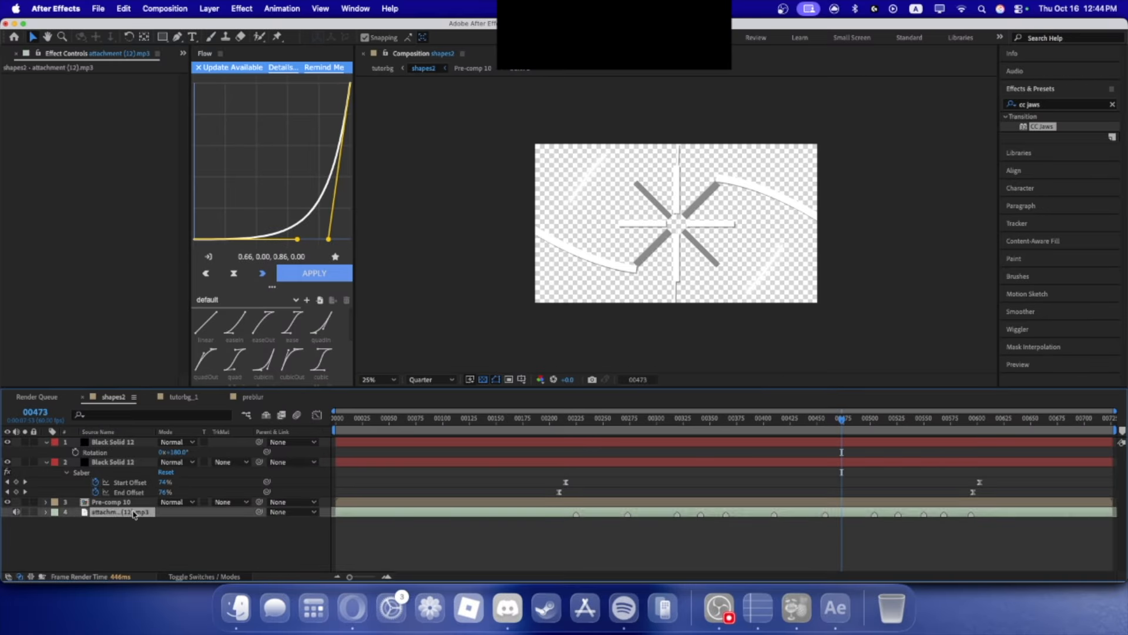
pyautogui.click(259, 400)
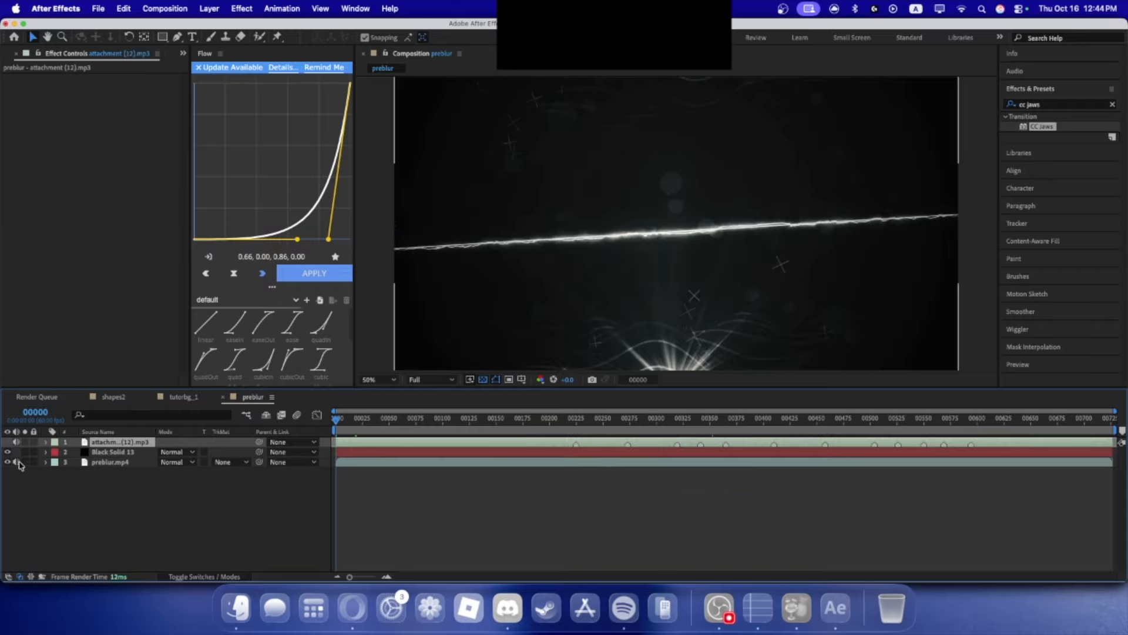
pyautogui.click(126, 465)
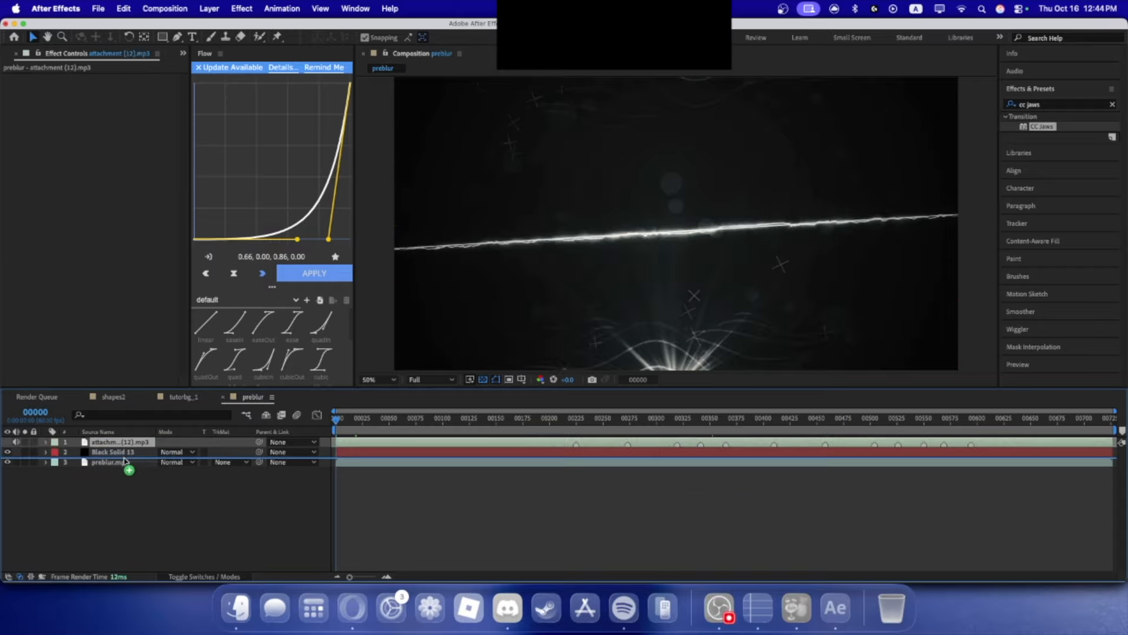
pyautogui.moveTo(127, 466); pyautogui.dragTo(129, 467)
# - Go to the first beat marker near frame 225 and select the preblur.mp4 layer
pyautogui.click(504, 424)
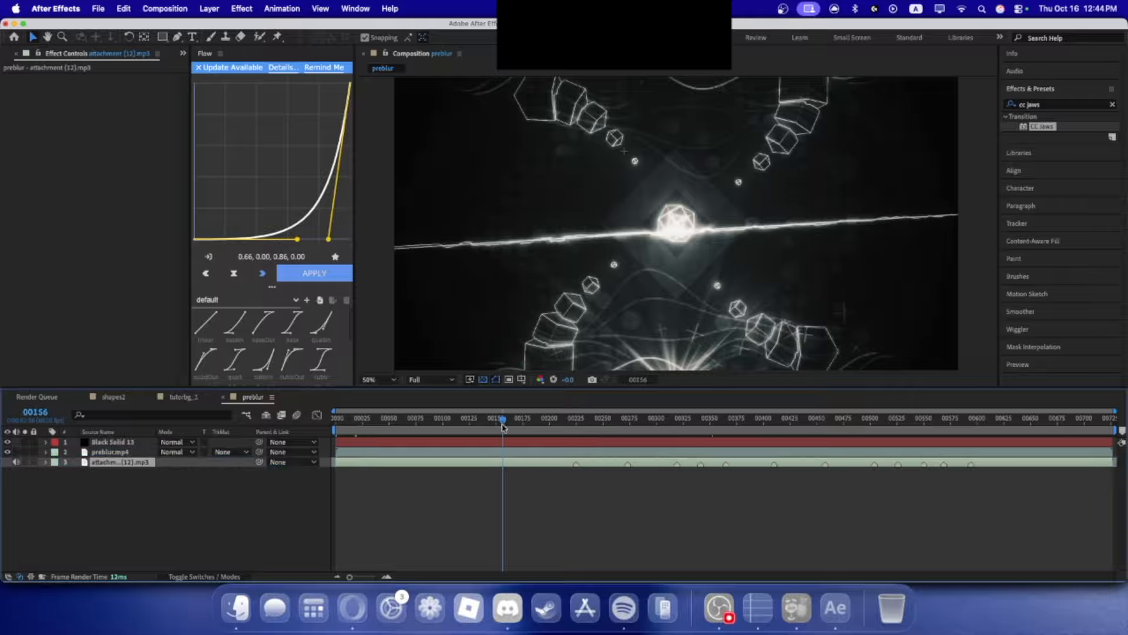
pyautogui.press('k')
pyautogui.click(480, 455)
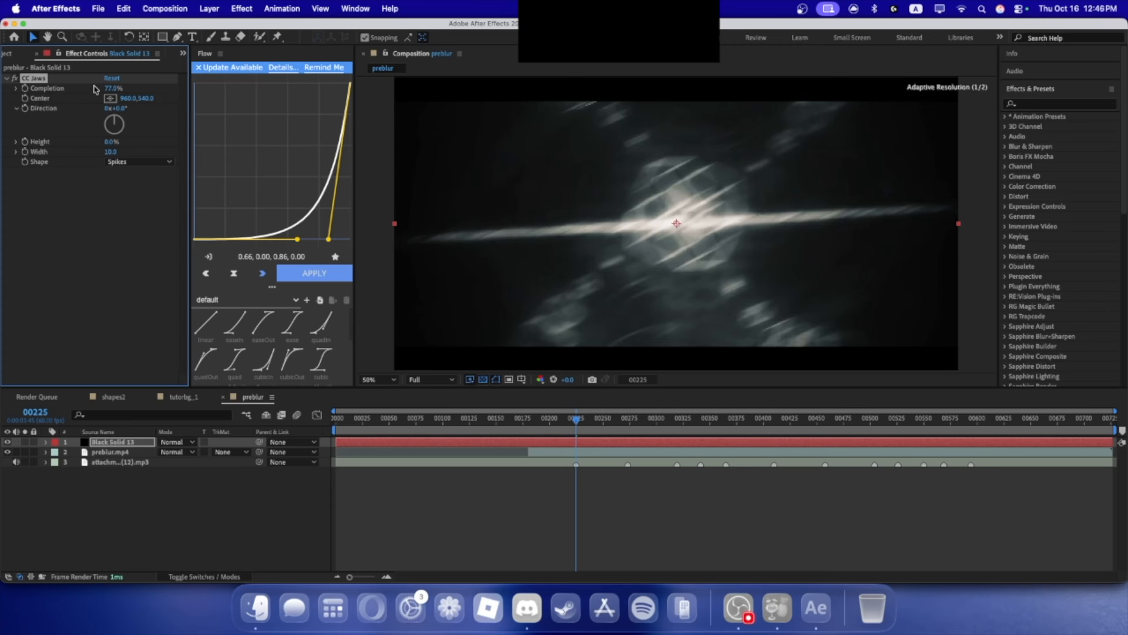
# - Keyframe the CC Jaws Completion on the black solid from 100% at frame 225 to 76% at the frame 273 marker
pyautogui.moveTo(94, 86); pyautogui.dragTo(104, 80)
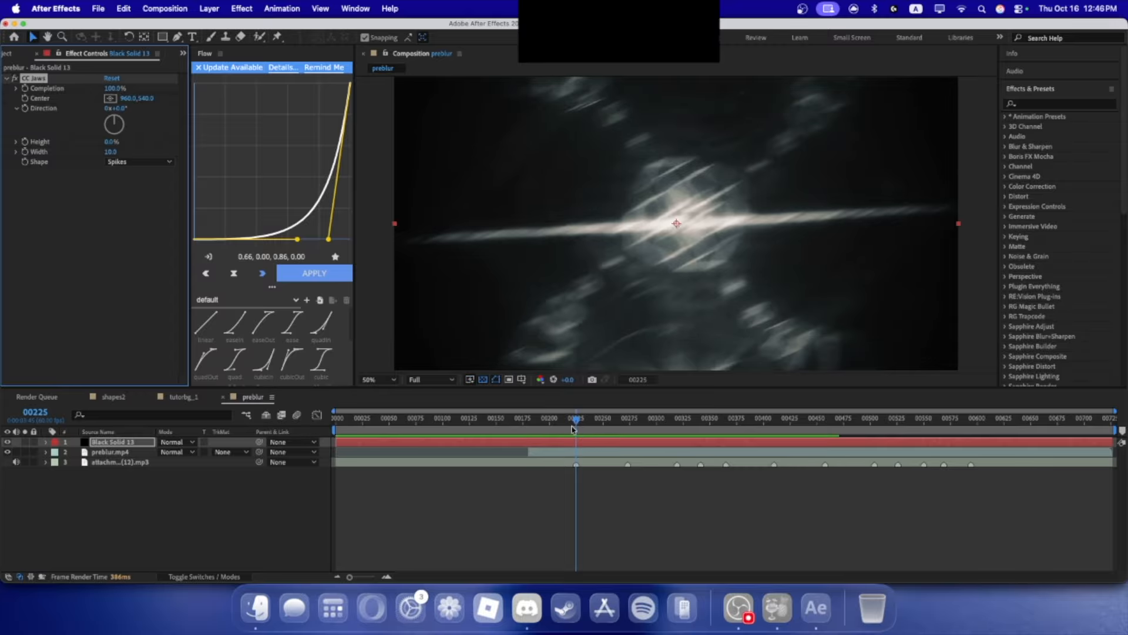
pyautogui.moveTo(575, 432); pyautogui.dragTo(557, 427)
pyautogui.press('k')
pyautogui.press('k')
pyautogui.press('j')
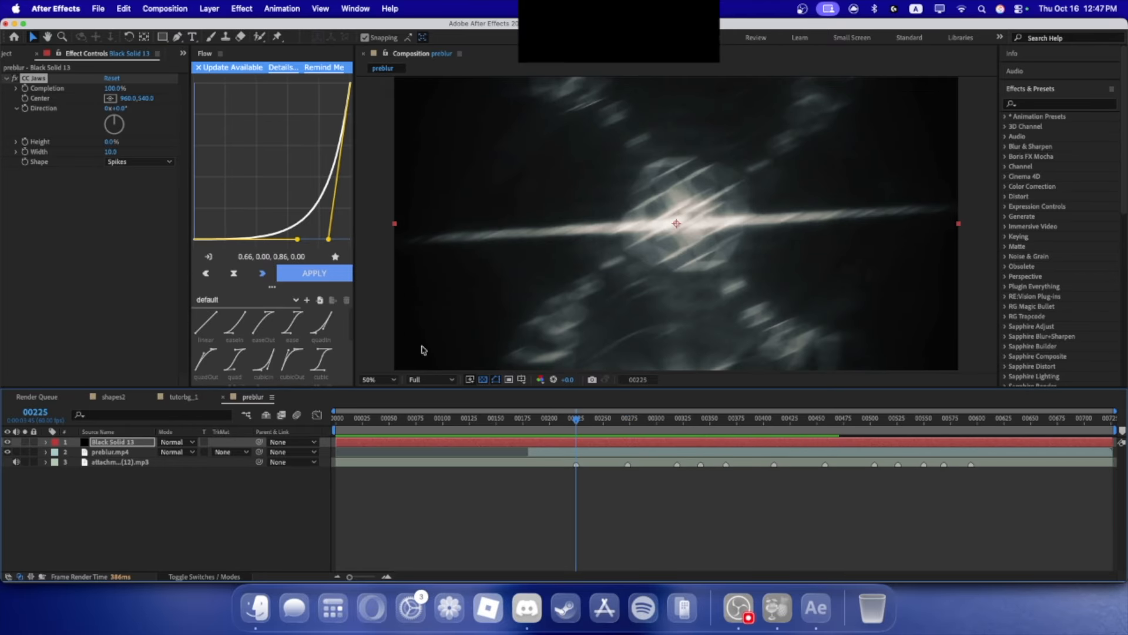
pyautogui.click(36, 88)
pyautogui.press('k')
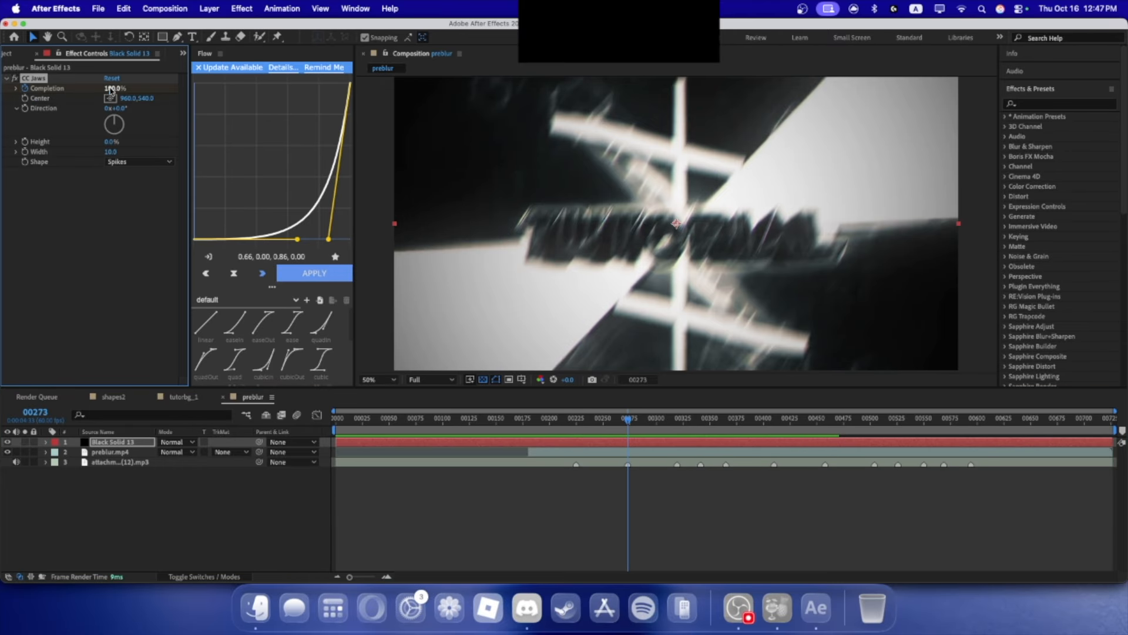
pyautogui.moveTo(113, 89); pyautogui.dragTo(102, 91)
# - Reveal and select both Completion keyframes on the black solid and apply the circOut easing preset in Flow
pyautogui.click(114, 441)
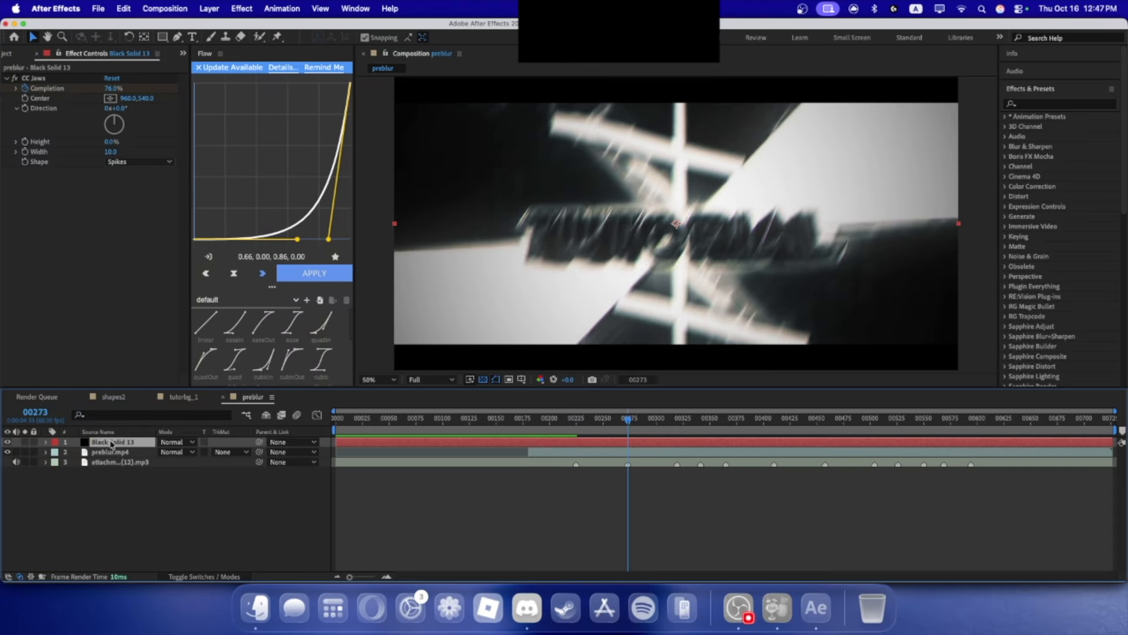
pyautogui.press('u')
pyautogui.moveTo(644, 456); pyautogui.dragTo(561, 471)
pyautogui.scroll(-3, 272, 375)
pyautogui.scroll(-5, 258, 370)
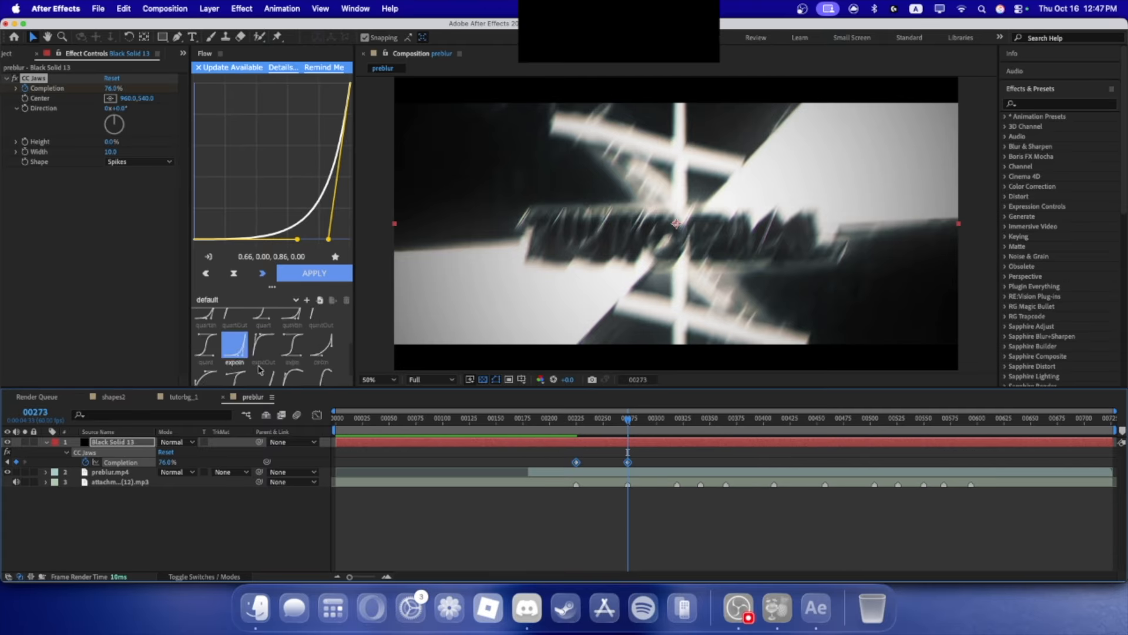
pyautogui.click(211, 367)
pyautogui.click(212, 368)
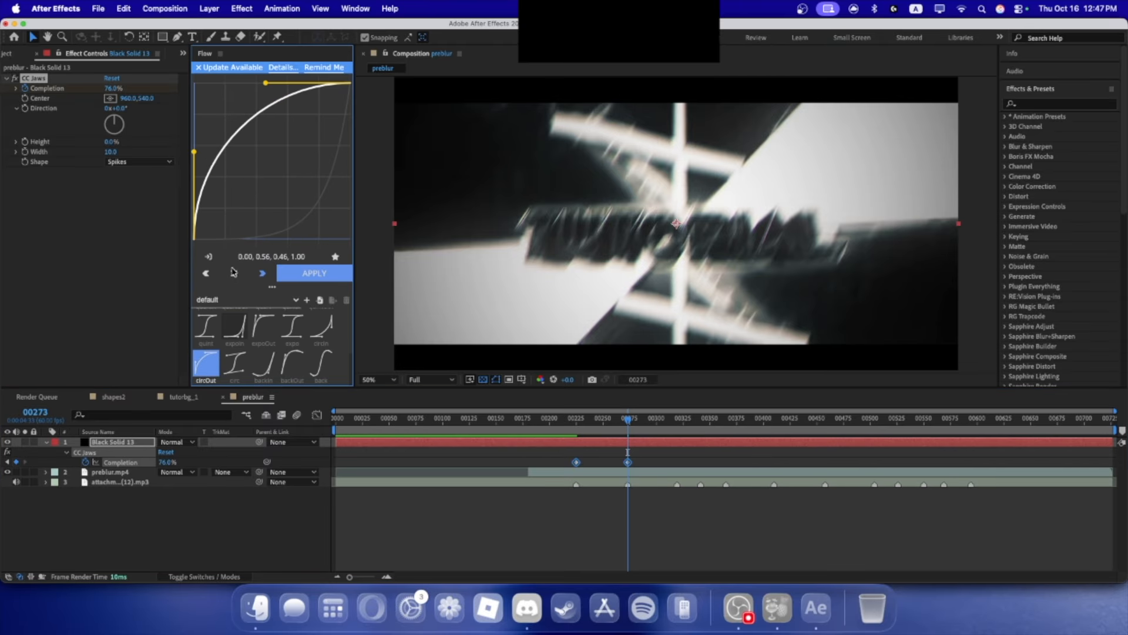
pyautogui.click(300, 274)
# - Check the Completion curve in the graph editor and play back the closing bars from about frame 221
pyautogui.click(317, 415)
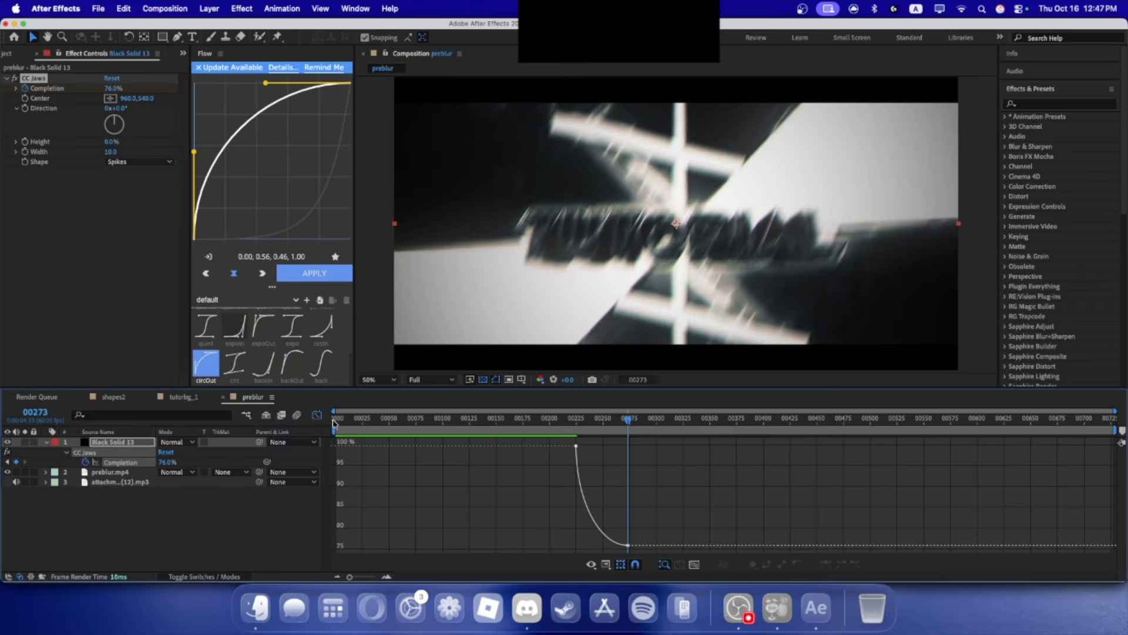
pyautogui.moveTo(556, 425); pyautogui.dragTo(573, 426)
pyautogui.press('space')
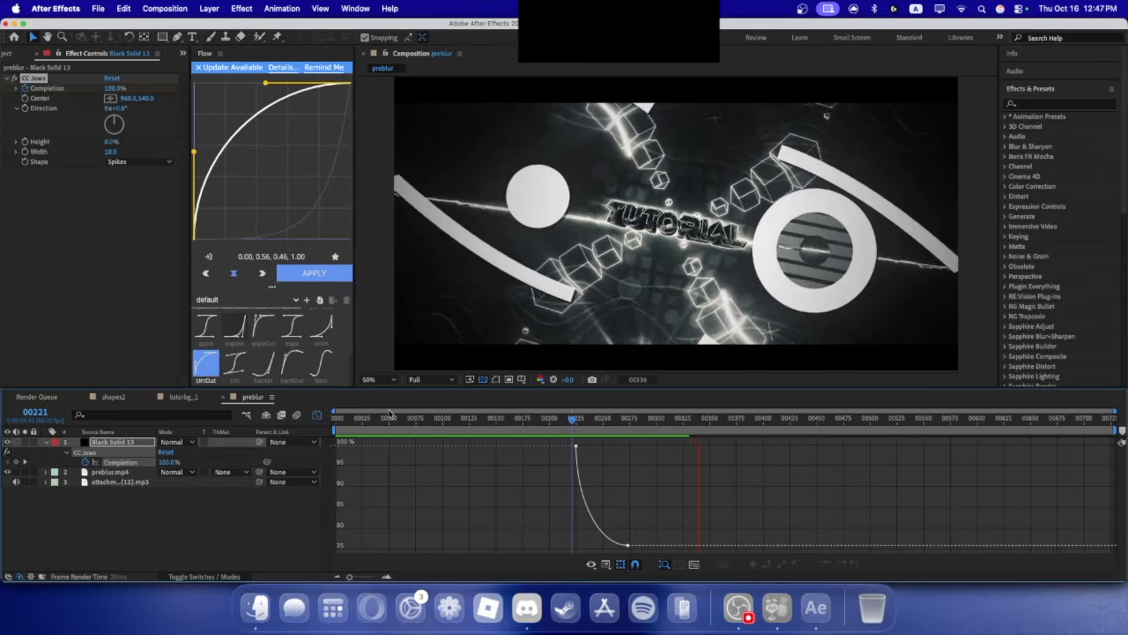
pyautogui.click(317, 415)
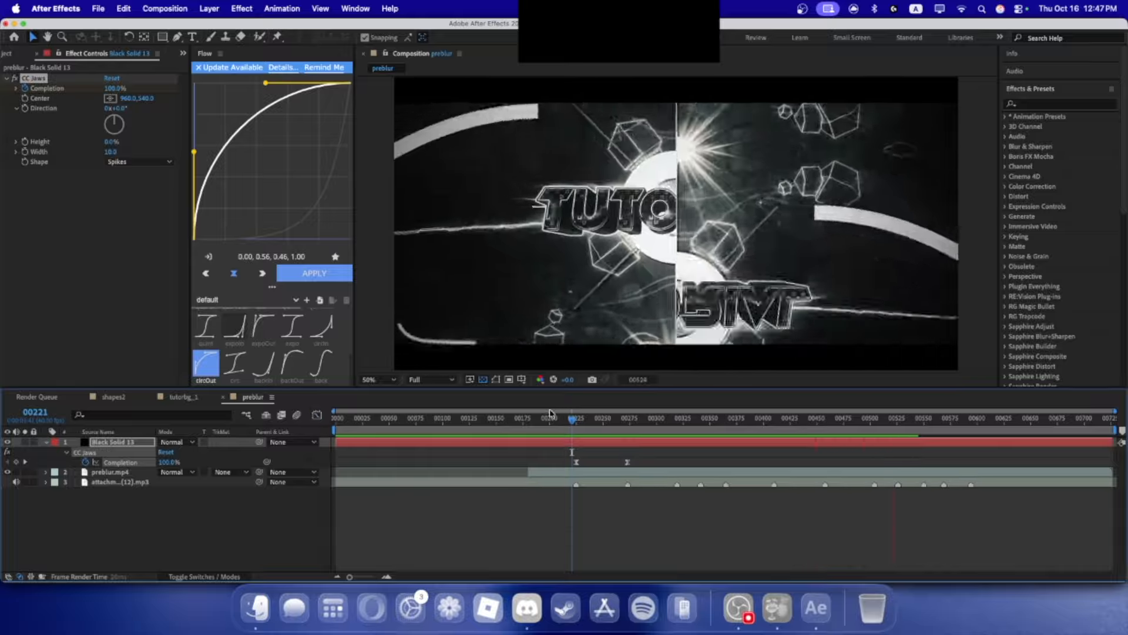
# - Stop the preview at frame 352 and quit Discord and the other background app
pyautogui.press('space')
pyautogui.moveTo(813, 419); pyautogui.dragTo(711, 432)
pyautogui.rightClick(529, 605)
pyautogui.click(595, 561)
pyautogui.rightClick(782, 609)
pyautogui.click(783, 559)
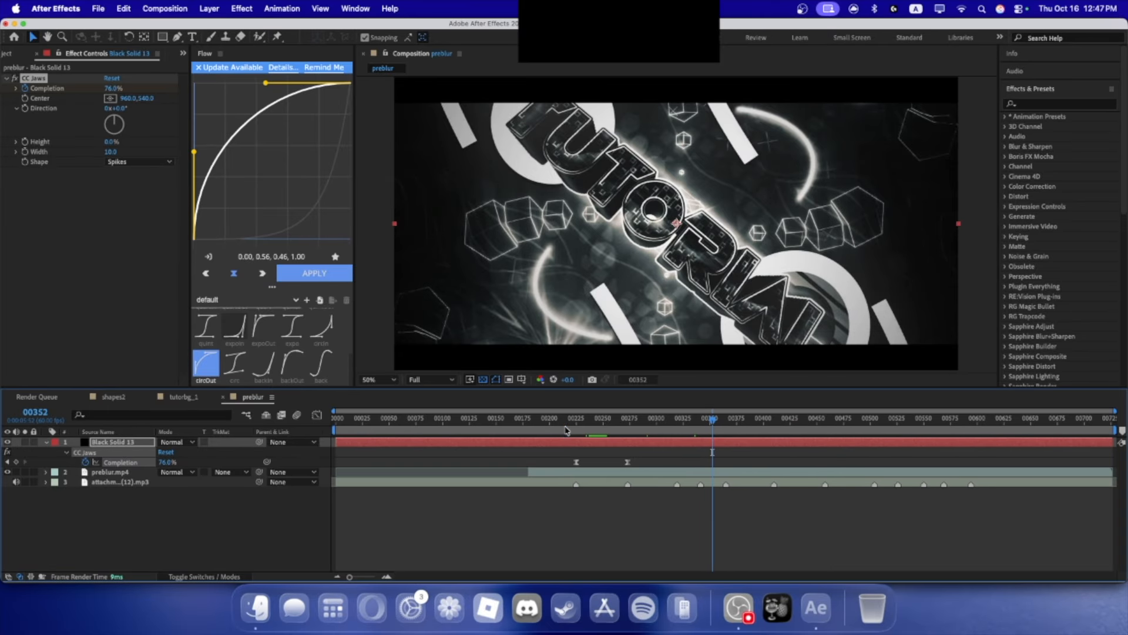
# - Play back the closing bars from about frame 175 and scrub on to about frame 417
pyautogui.click(523, 427)
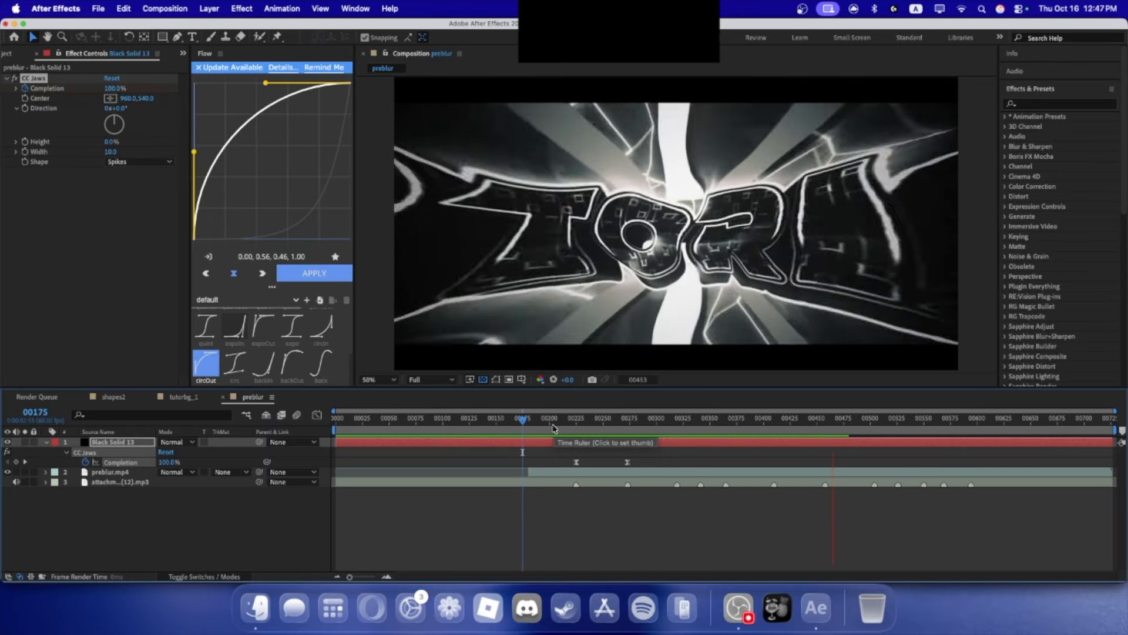
pyautogui.click(561, 419)
pyautogui.moveTo(563, 418); pyautogui.dragTo(780, 433)
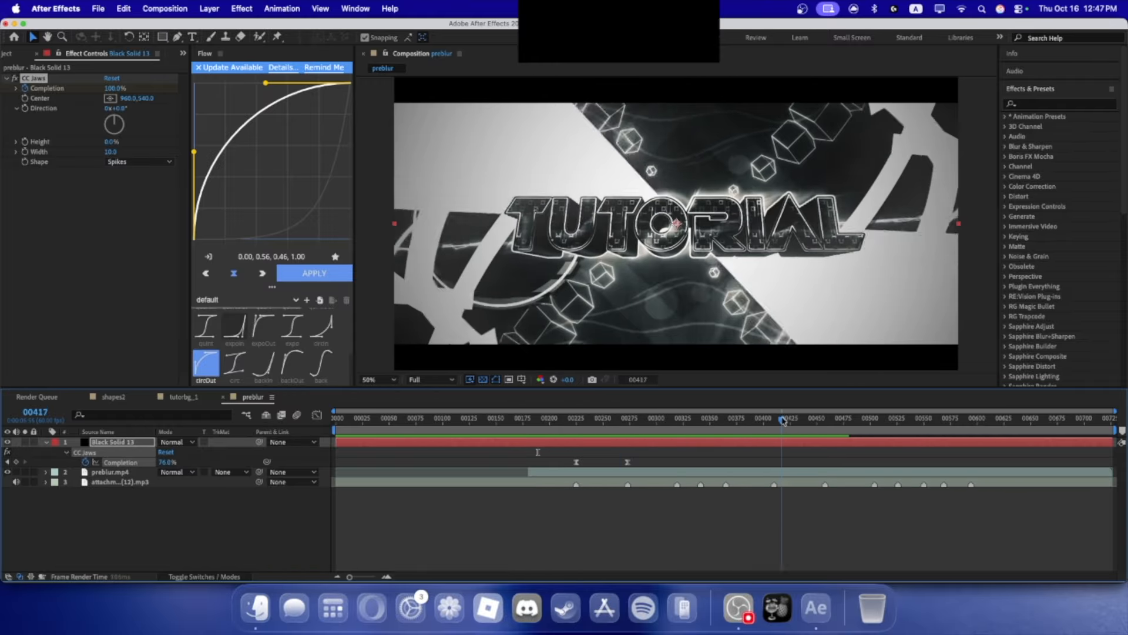
# - Add a new adjustment layer above the black solid and collapse the solid's properties
pyautogui.rightClick(15, 511)
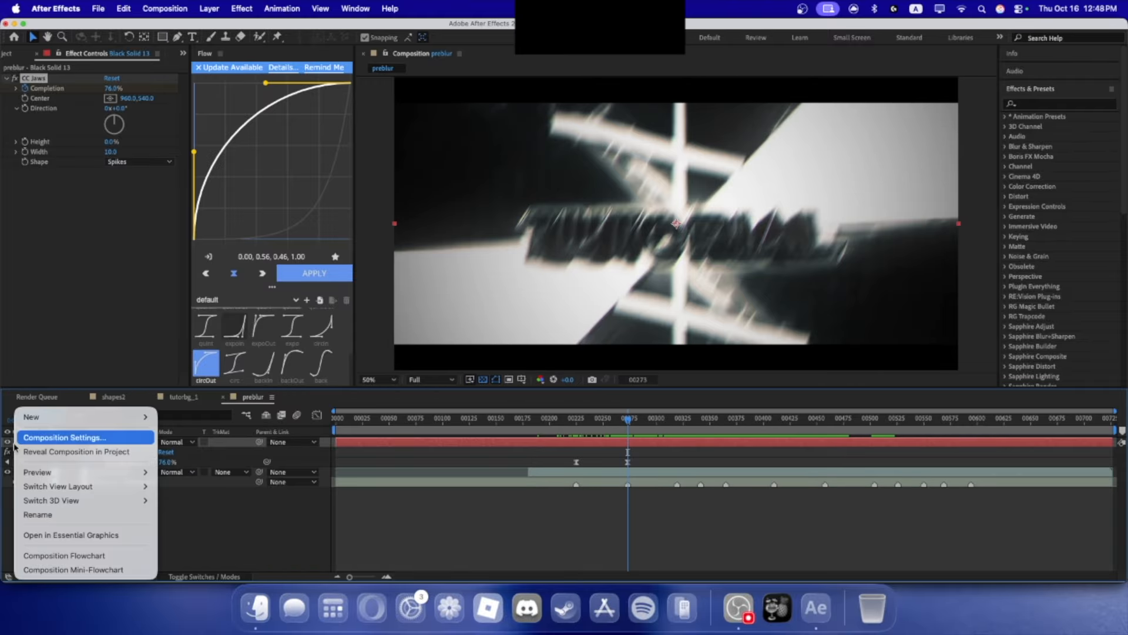
pyautogui.moveTo(48, 420)
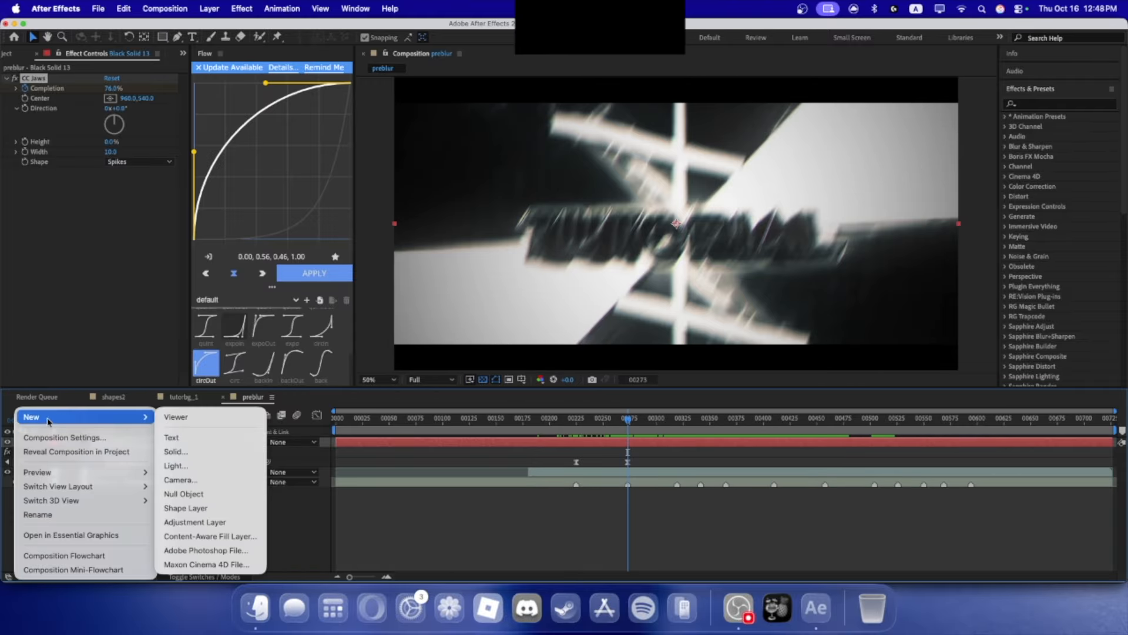
pyautogui.click(190, 523)
pyautogui.click(47, 452)
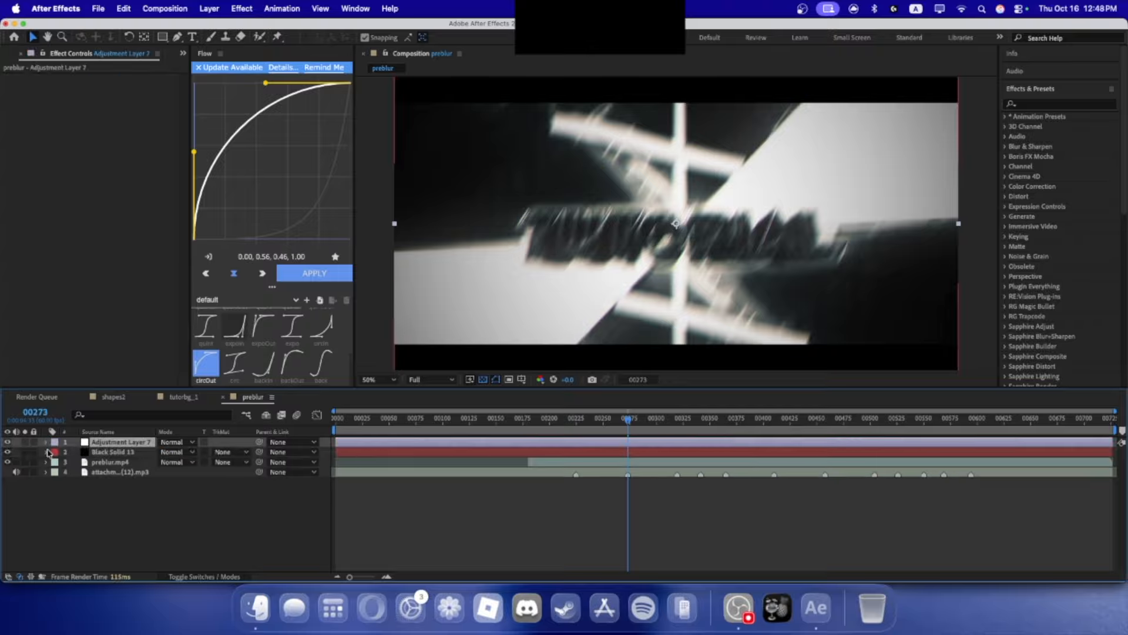
# - Apply the RSMB motion blur effect to the adjustment layer and set its Blur Amount to 0.7
pyautogui.click(1025, 103)
pyautogui.write('rs')
pyautogui.scroll(-10, 1052, 229)
pyautogui.scroll(5, 1051, 234)
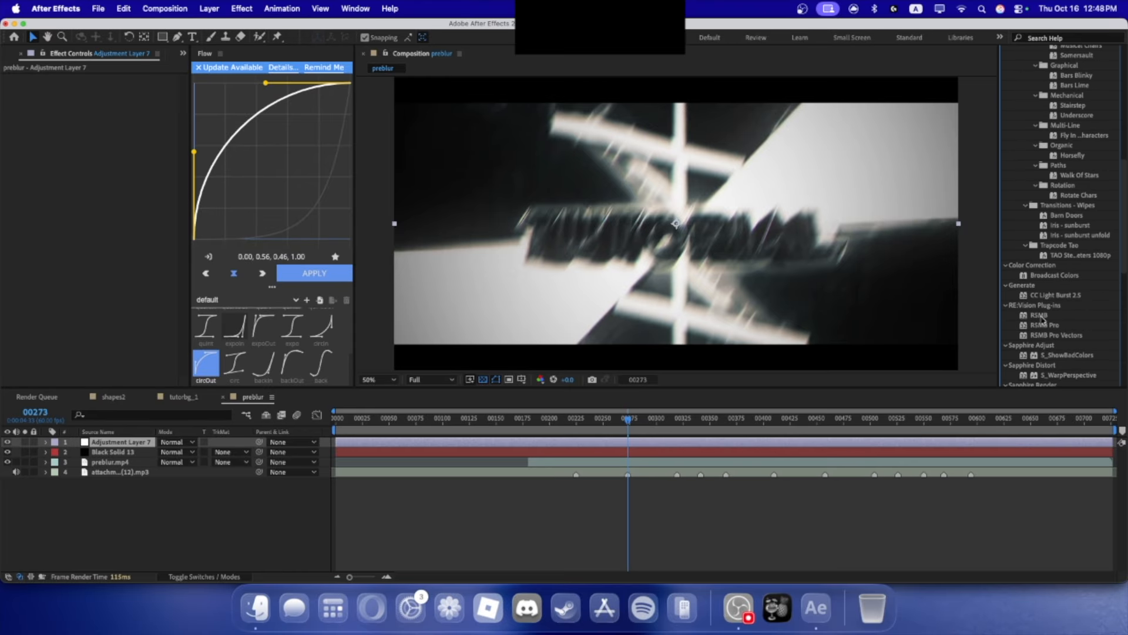
pyautogui.moveTo(502, 382); pyautogui.dragTo(112, 442)
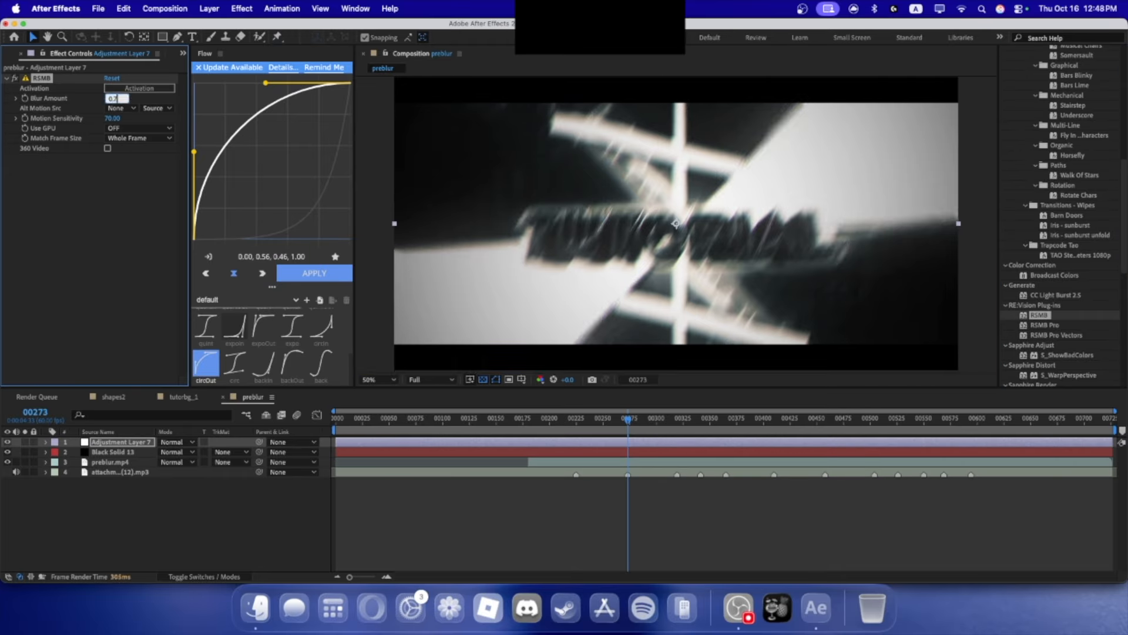
# - Play back the motion-blurred bars from frame 225 and scrub to frame 268
pyautogui.moveTo(595, 418)
pyautogui.mouseDown()
pyautogui.moveTo(680, 420)
pyautogui.moveTo(576, 428)
pyautogui.mouseUp()
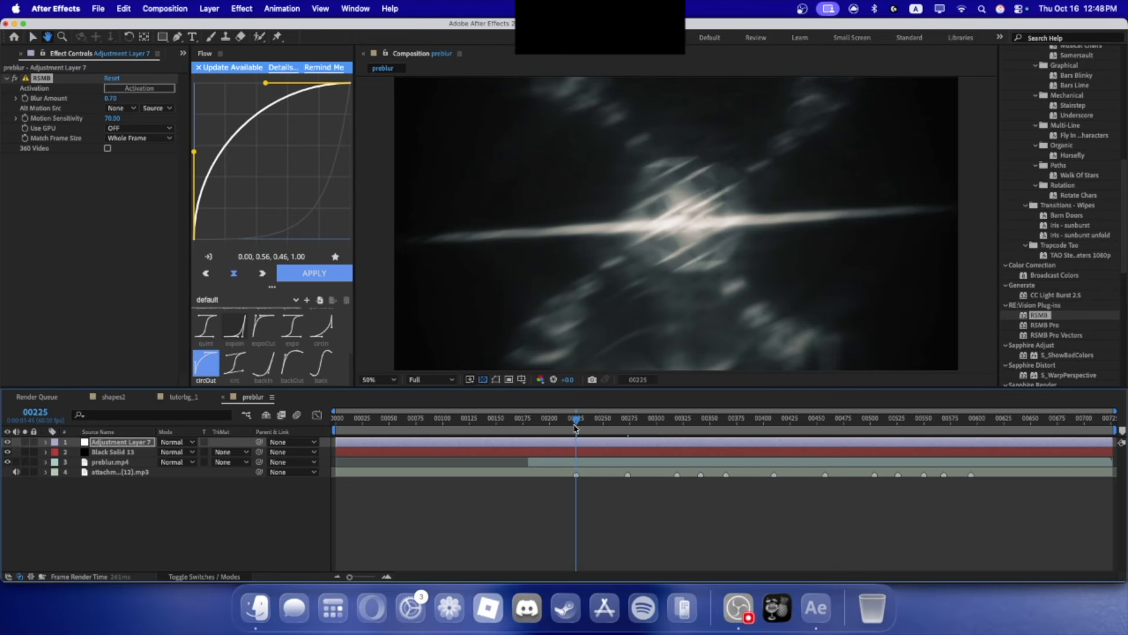
pyautogui.press('space')
pyautogui.moveTo(579, 427); pyautogui.dragTo(623, 427)
pyautogui.rightClick(16, 453)
pyautogui.click(301, 444)
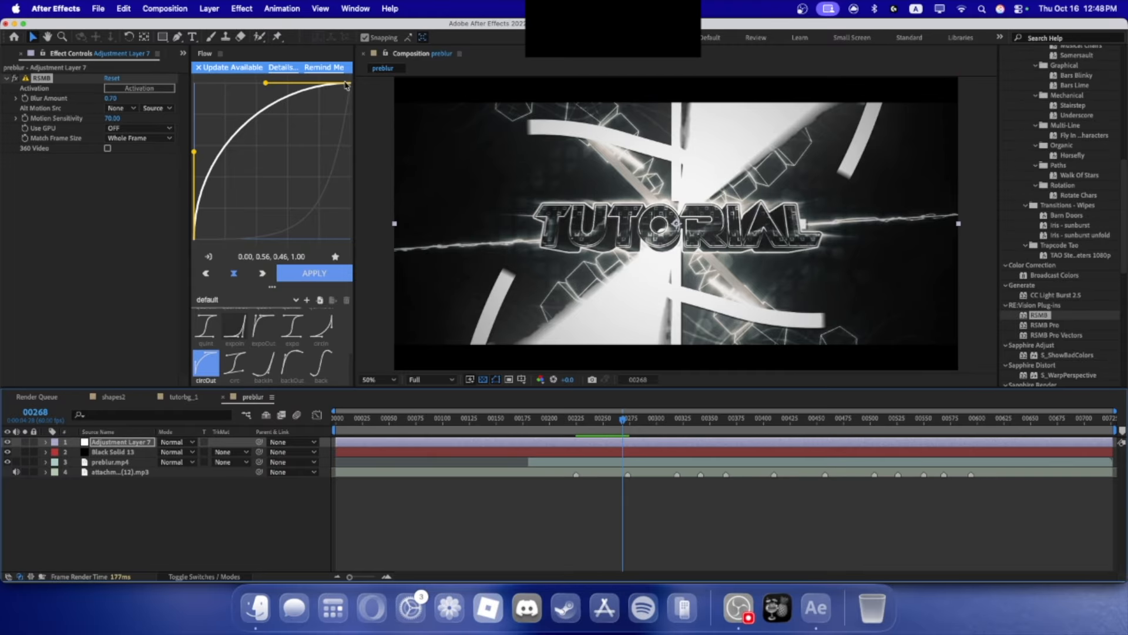
# - Create a bright green 1920 x 1080 solid and place it directly below the adjustment layer
pyautogui.rightClick(22, 448)
pyautogui.moveTo(42, 421)
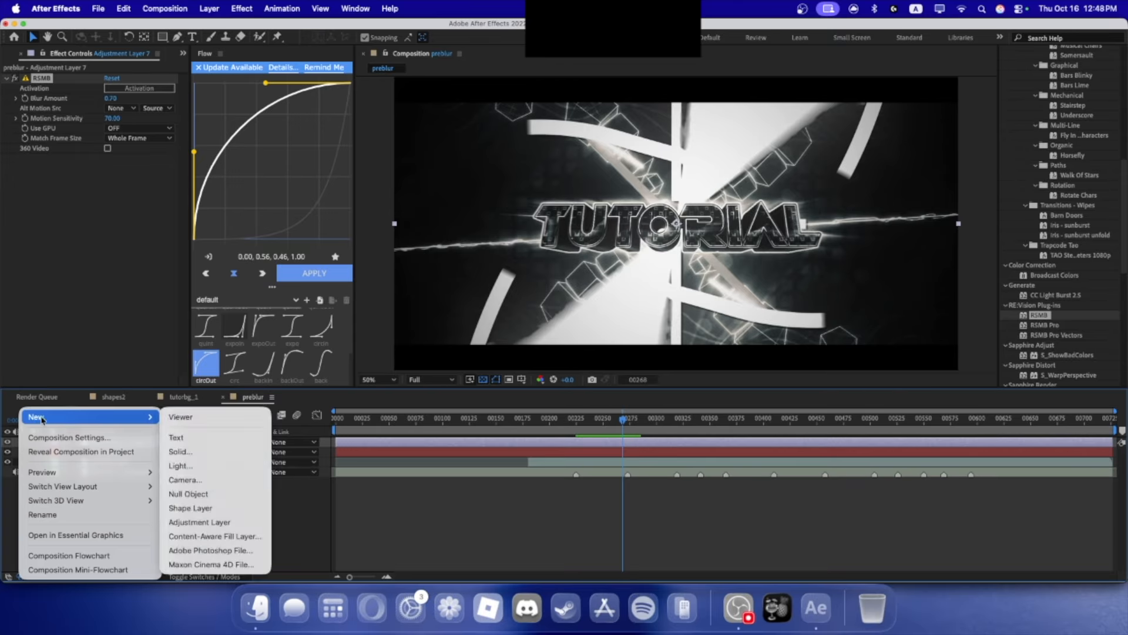
pyautogui.click(190, 451)
pyautogui.click(558, 368)
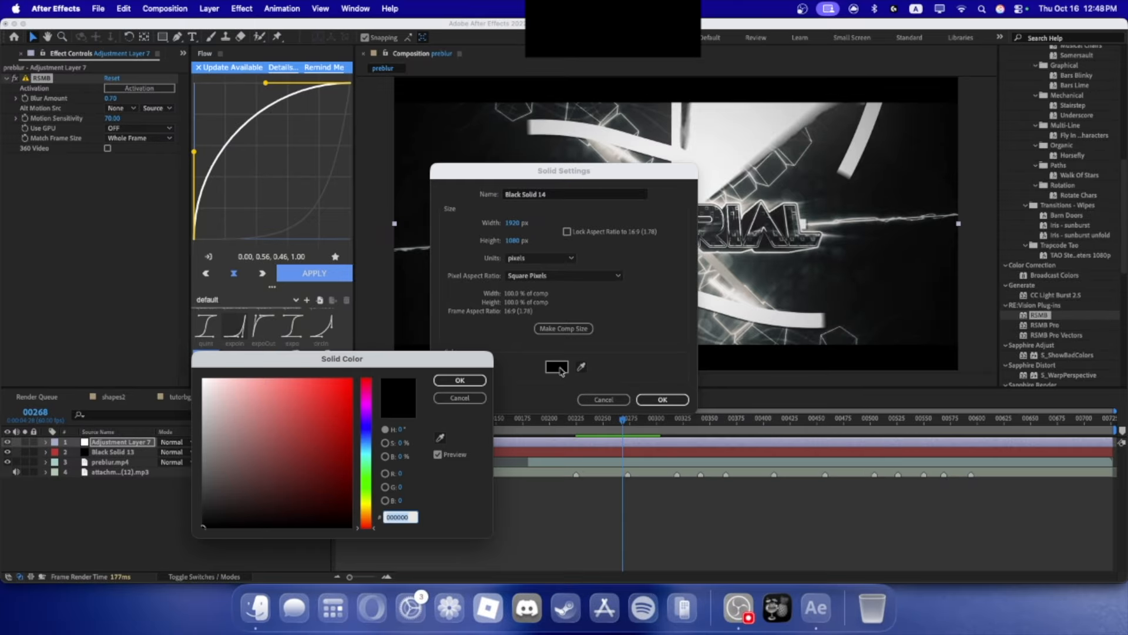
pyautogui.click(368, 477)
pyautogui.moveTo(401, 492); pyautogui.dragTo(536, 488)
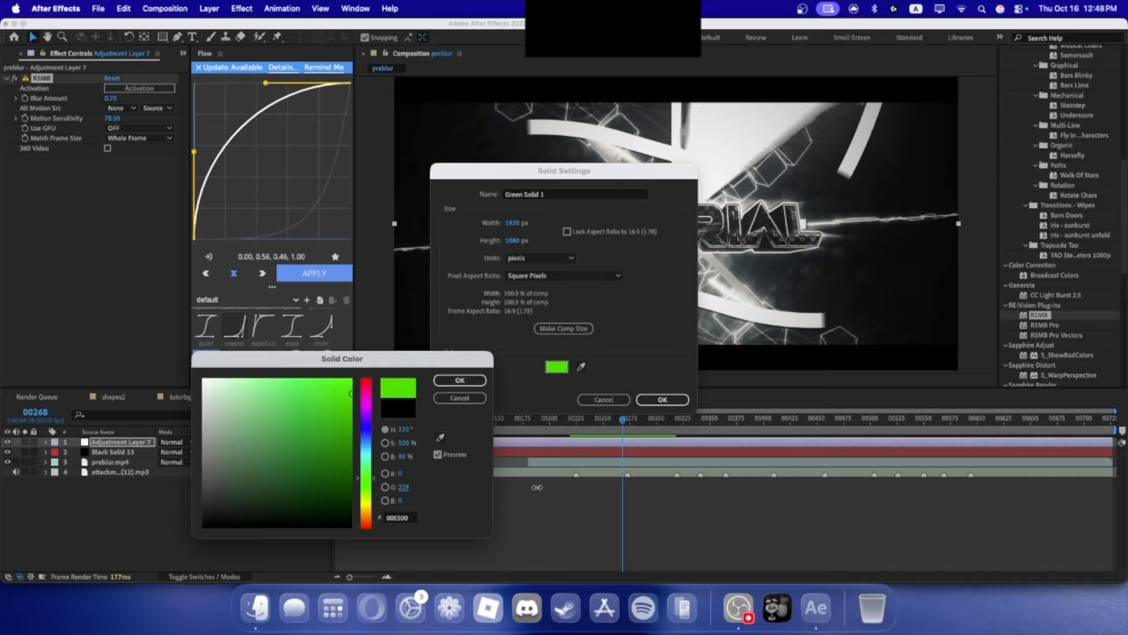
pyautogui.click(461, 381)
pyautogui.click(659, 404)
pyautogui.moveTo(139, 443); pyautogui.dragTo(137, 455)
# - Apply CC Jaws to the green solid and move the solid below the black solid
pyautogui.scroll(10, 1120, 263)
pyautogui.moveTo(1040, 108); pyautogui.dragTo(968, 101)
pyautogui.write('cc ja')
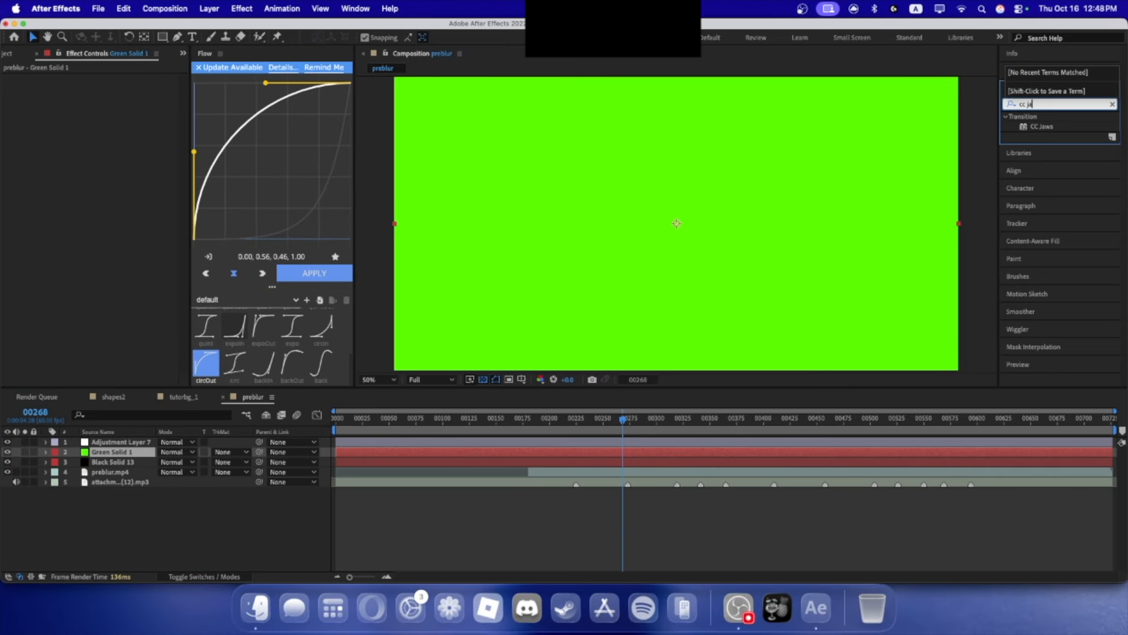
pyautogui.write('ws')
pyautogui.click(1032, 128)
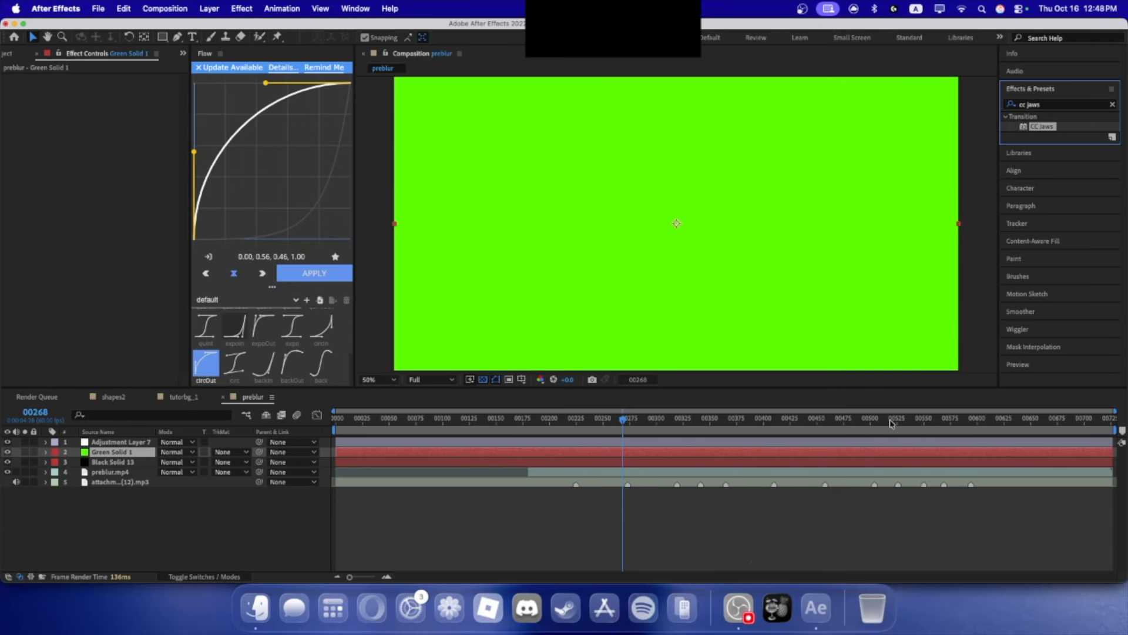
pyautogui.moveTo(1044, 127); pyautogui.dragTo(31, 418)
pyautogui.moveTo(91, 447); pyautogui.dragTo(94, 464)
# - Try out Completion and Height values for the green solid's CC Jaws, ending at 17% and 6%
pyautogui.moveTo(108, 88)
pyautogui.mouseDown()
pyautogui.moveTo(82, 89)
pyautogui.moveTo(116, 89)
pyautogui.moveTo(89, 89)
pyautogui.moveTo(103, 88)
pyautogui.mouseUp()
pyautogui.moveTo(111, 143); pyautogui.dragTo(126, 143)
pyautogui.moveTo(108, 88); pyautogui.dragTo(80, 88)
pyautogui.moveTo(107, 141); pyautogui.dragTo(90, 141)
pyautogui.click(116, 162)
pyautogui.click(82, 153)
pyautogui.moveTo(108, 89); pyautogui.dragTo(119, 88)
# - Try the RoboJaw, Block and Waves shapes on the green solid's CC Jaws and return to Spikes
pyautogui.click(132, 160)
pyautogui.click(126, 175)
pyautogui.click(132, 163)
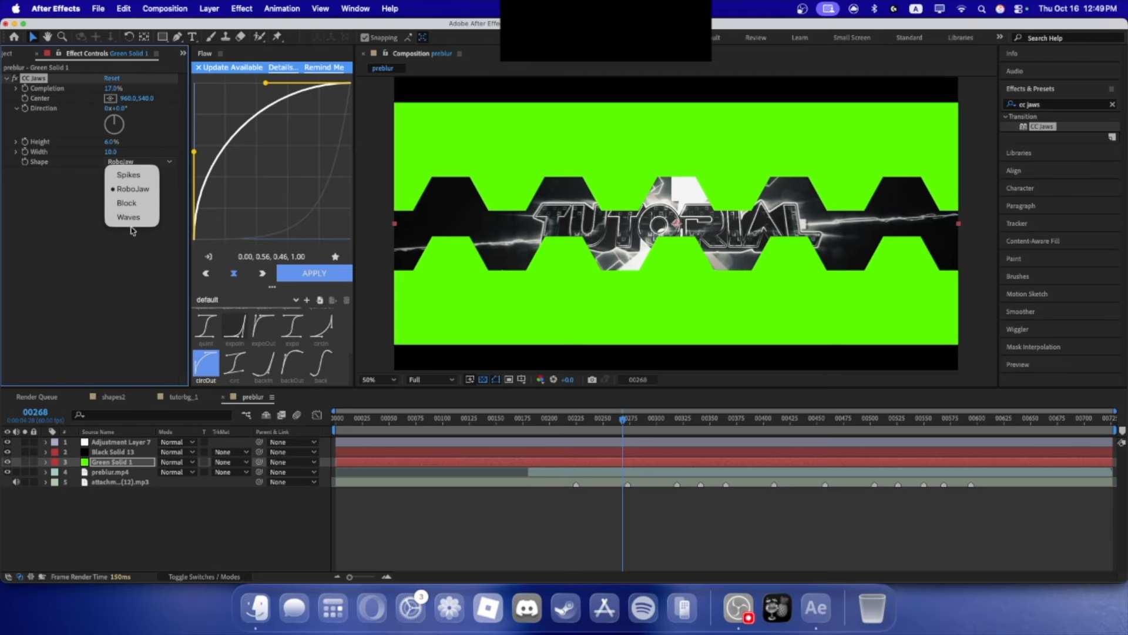
pyautogui.click(135, 205)
pyautogui.click(132, 162)
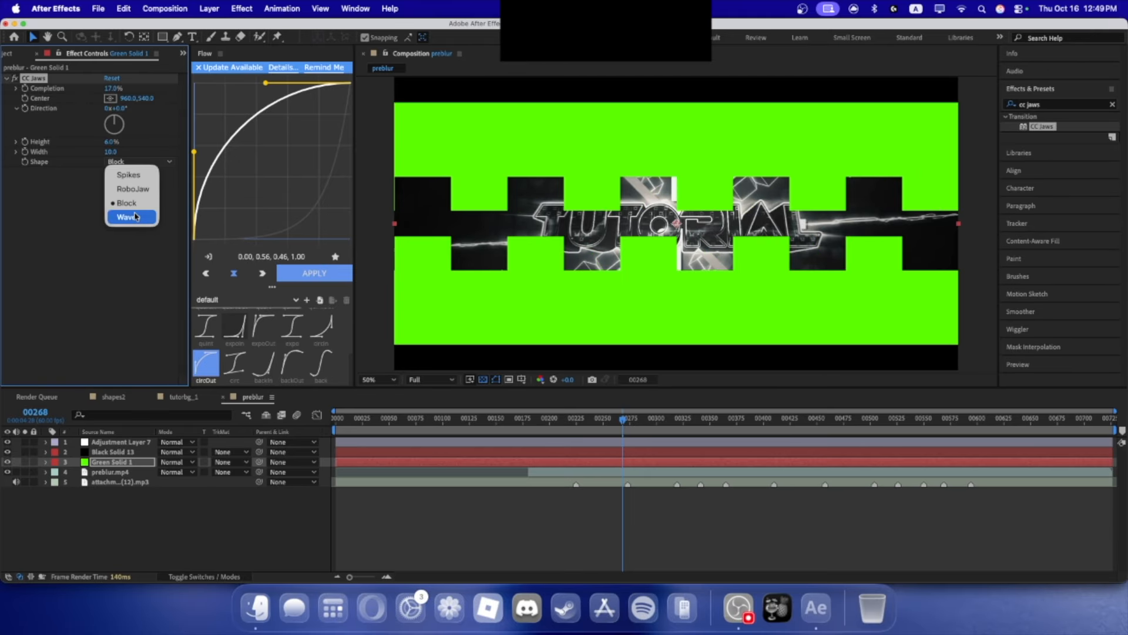
pyautogui.click(128, 217)
pyautogui.click(132, 162)
pyautogui.click(130, 176)
# - Adjust the green solid's CC Jaws spikes to a Height of 12% and a Width of 8.9
pyautogui.moveTo(111, 88)
pyautogui.mouseDown()
pyautogui.moveTo(128, 90)
pyautogui.moveTo(116, 89)
pyautogui.mouseUp()
pyautogui.moveTo(114, 141); pyautogui.dragTo(146, 109)
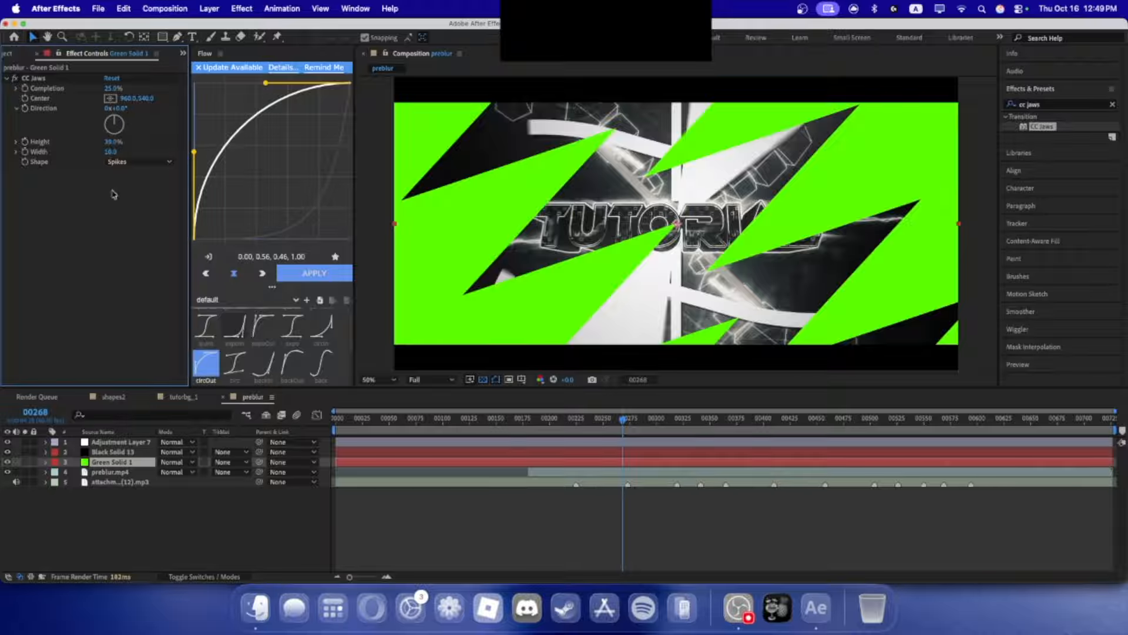
pyautogui.press('Return')
pyautogui.moveTo(107, 89); pyautogui.dragTo(100, 89)
pyautogui.moveTo(110, 142)
pyautogui.mouseDown()
pyautogui.moveTo(99, 142)
pyautogui.moveTo(130, 155)
pyautogui.moveTo(83, 164)
pyautogui.moveTo(118, 157)
pyautogui.moveTo(106, 143)
pyautogui.mouseUp()
pyautogui.moveTo(107, 89)
pyautogui.mouseDown()
pyautogui.moveTo(117, 89)
pyautogui.moveTo(97, 89)
pyautogui.mouseUp()
# - Keyframe the green solid's Completion at 0% at the preblur.mp4 clip's start, 50% at frame 225 and 100% at frame 273
pyautogui.moveTo(534, 419); pyautogui.dragTo(529, 419)
pyautogui.click(25, 93)
pyautogui.moveTo(106, 89); pyautogui.dragTo(110, 90)
pyautogui.write('5')
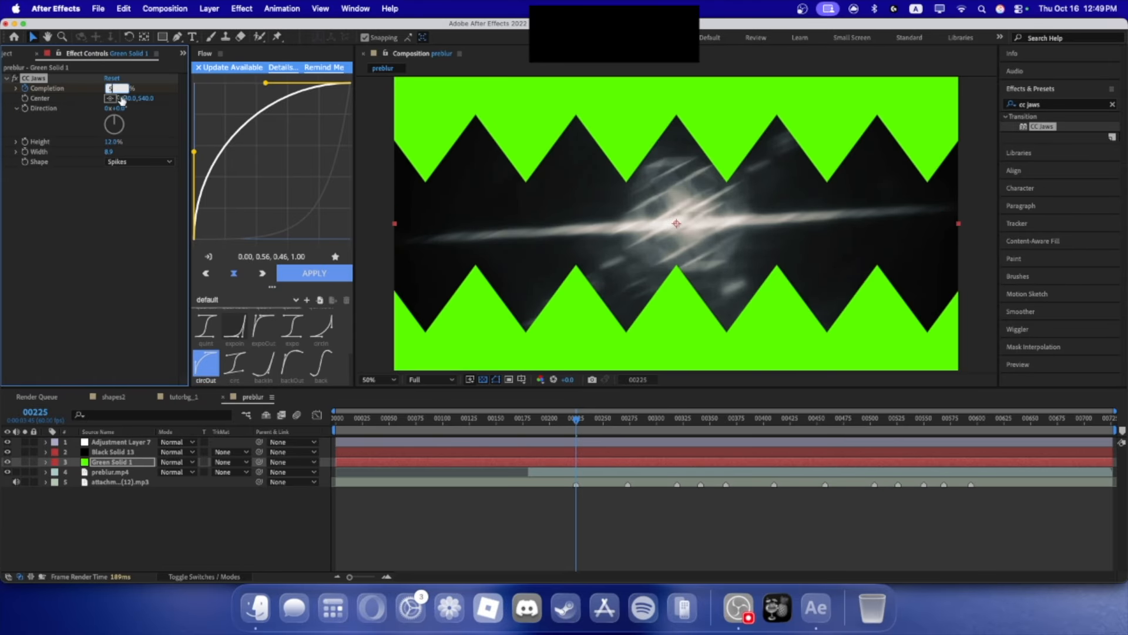
pyautogui.write('0')
pyautogui.press('Return')
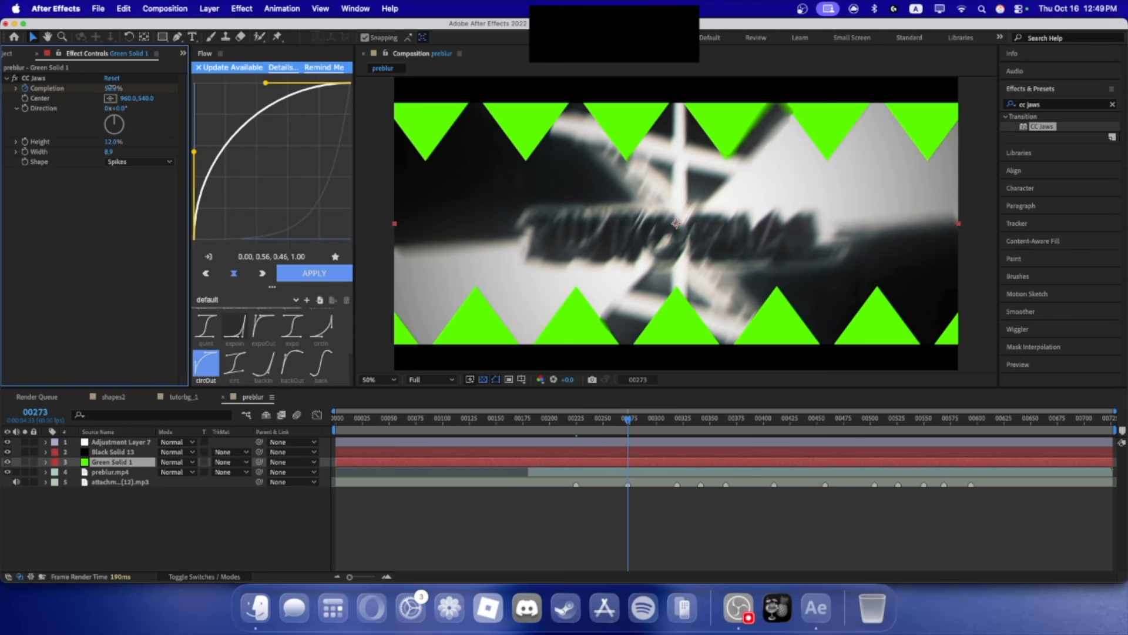
pyautogui.moveTo(111, 88); pyautogui.dragTo(138, 89)
# - Apply Easy Ease to the green solid's three Completion keyframes and steepen the curve through the middle keyframe in the graph editor
pyautogui.press('u')
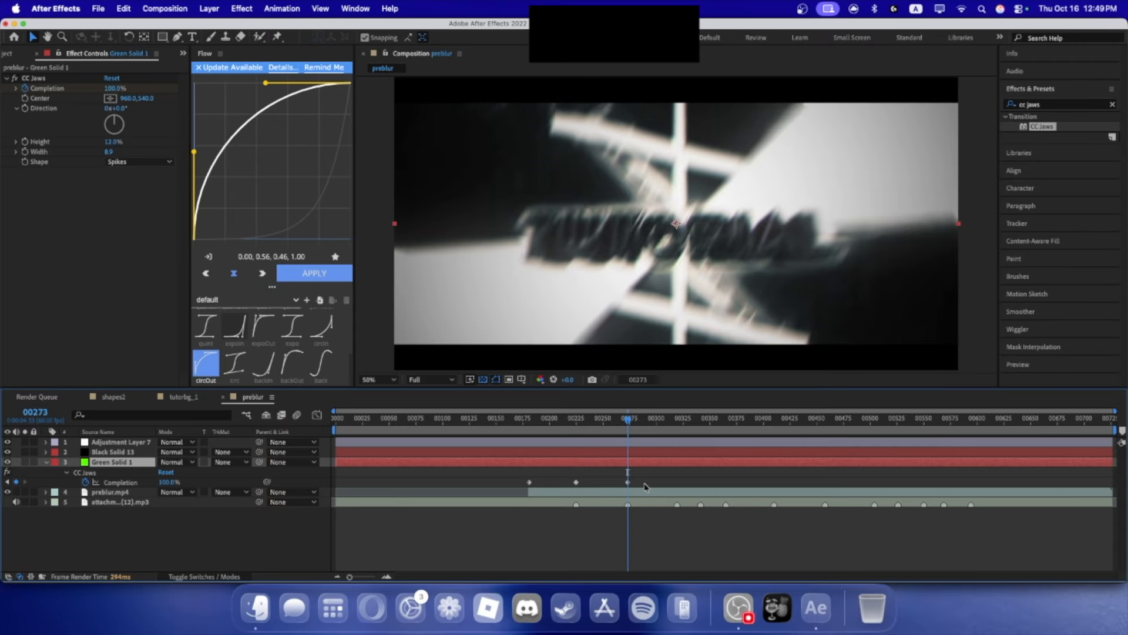
pyautogui.moveTo(645, 487); pyautogui.dragTo(616, 485)
pyautogui.moveTo(529, 490); pyautogui.dragTo(514, 489)
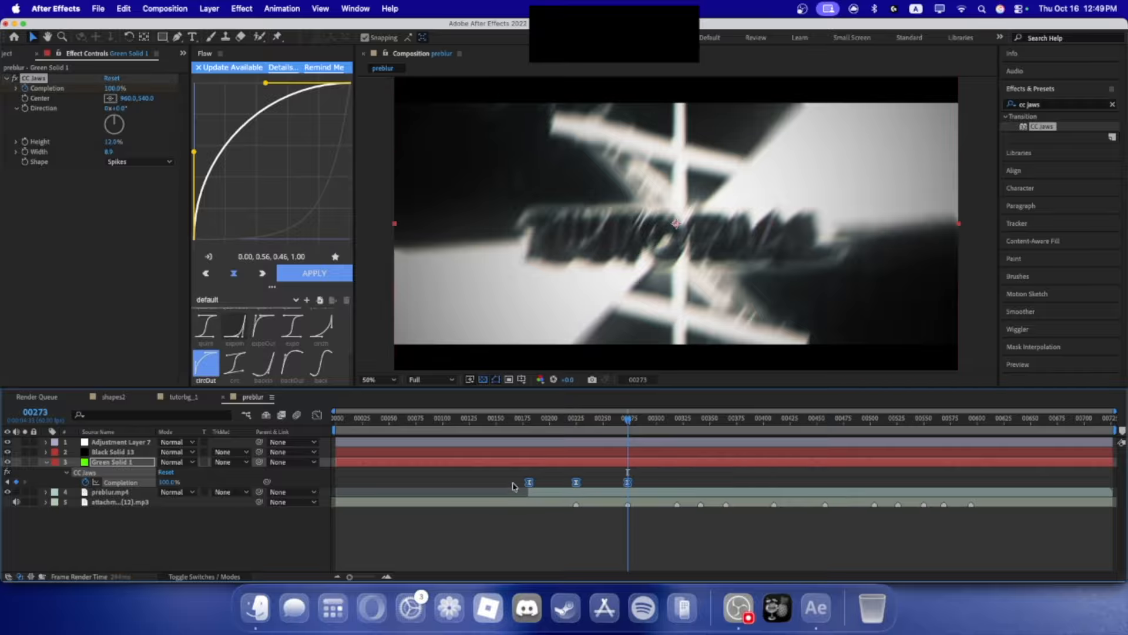
pyautogui.click(316, 415)
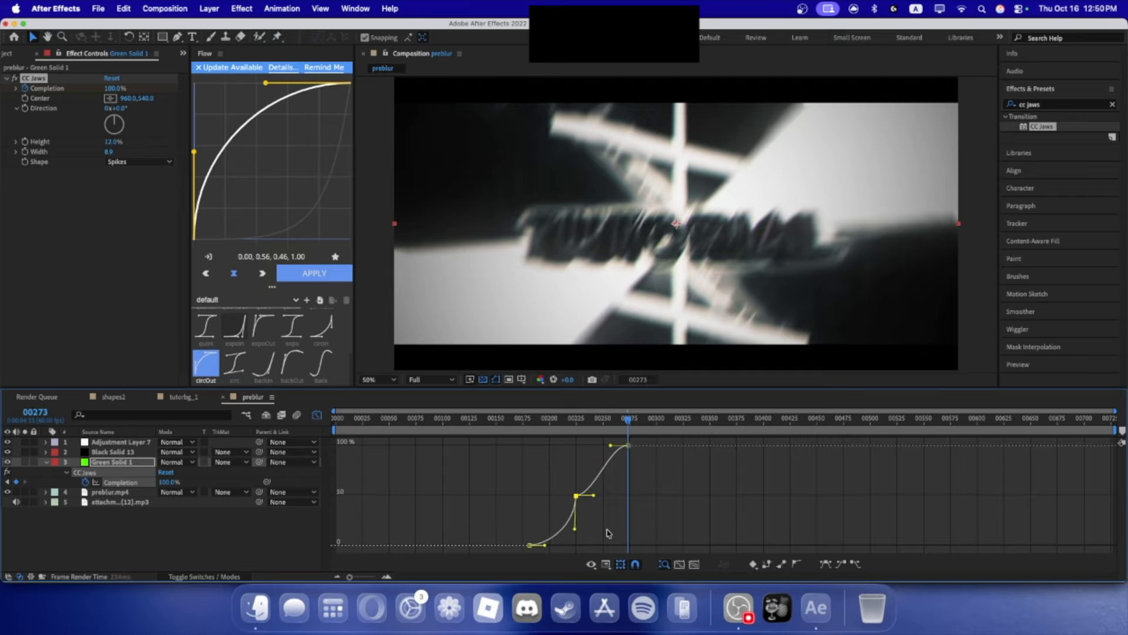
pyautogui.moveTo(595, 496); pyautogui.dragTo(577, 454)
pyautogui.click(538, 420)
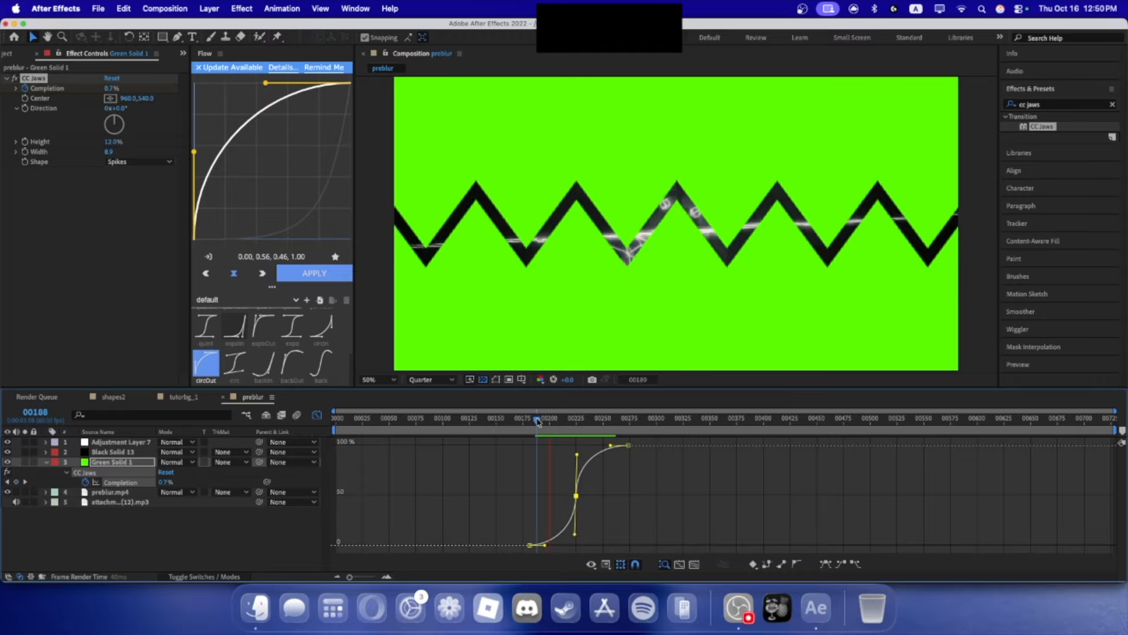
pyautogui.press('space')
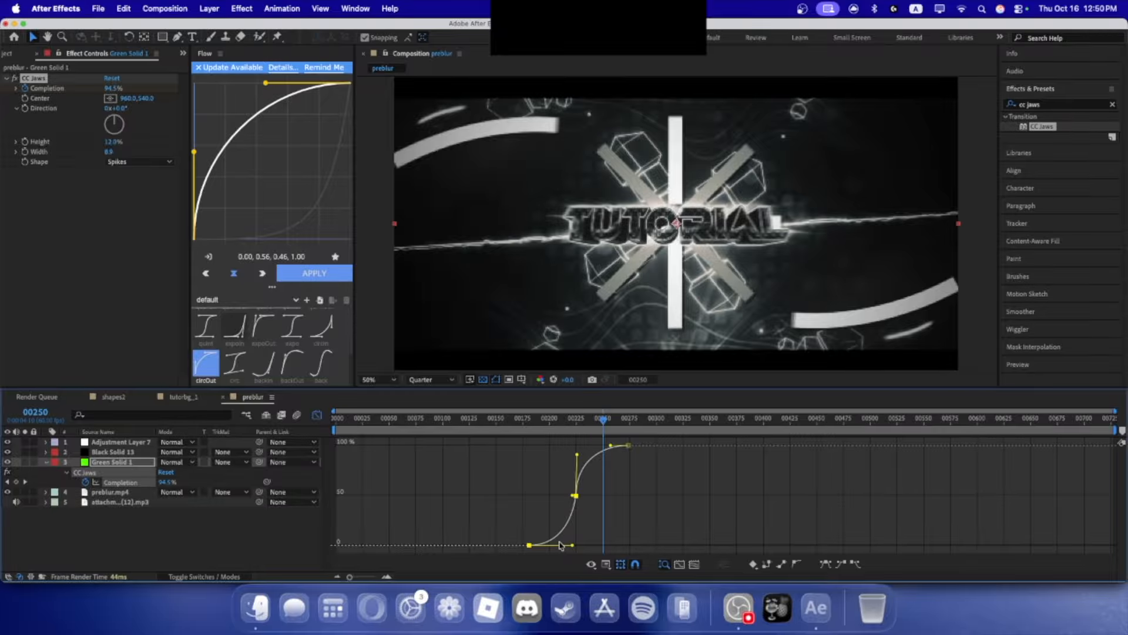
# - Undo the last curve handle change, then lengthen the first and last keyframes' handles to sharpen the middle of the Completion curve
pyautogui.press('z')
pyautogui.press('super+z')
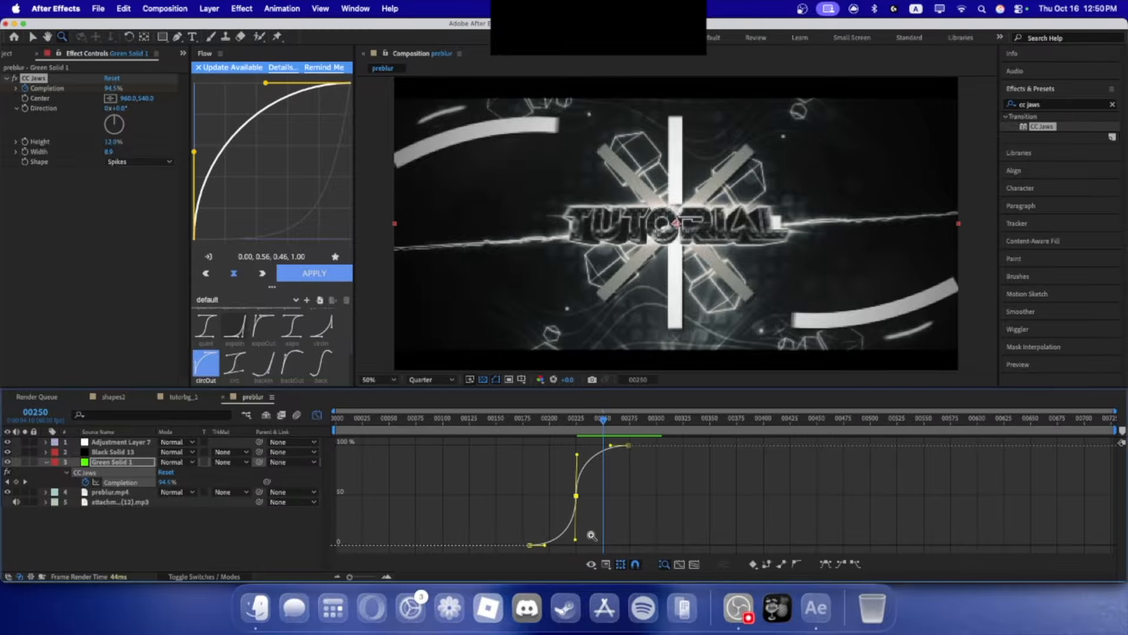
pyautogui.press('v')
pyautogui.click(544, 545)
pyautogui.click(628, 446)
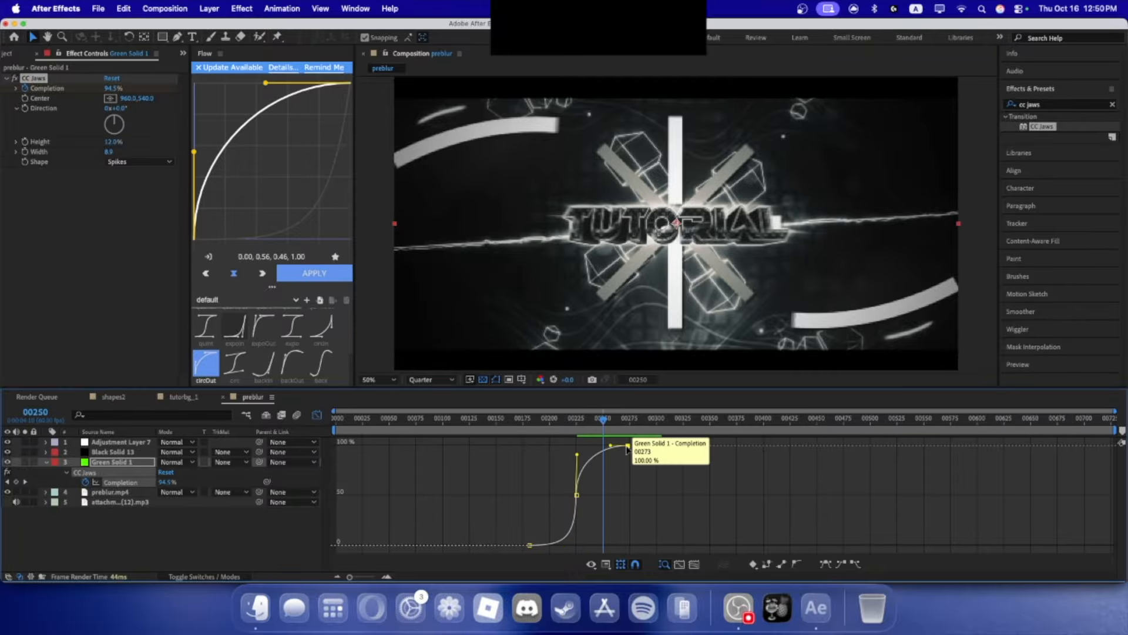
pyautogui.moveTo(578, 456); pyautogui.dragTo(597, 444)
pyautogui.click(534, 420)
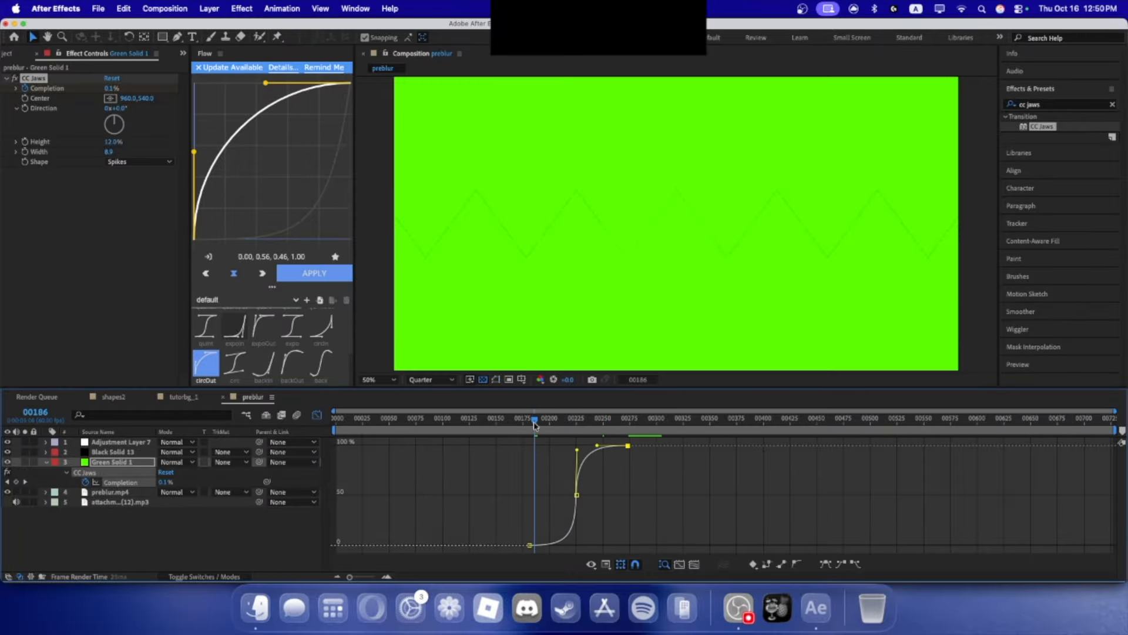
pyautogui.press('space')
pyautogui.press('space')
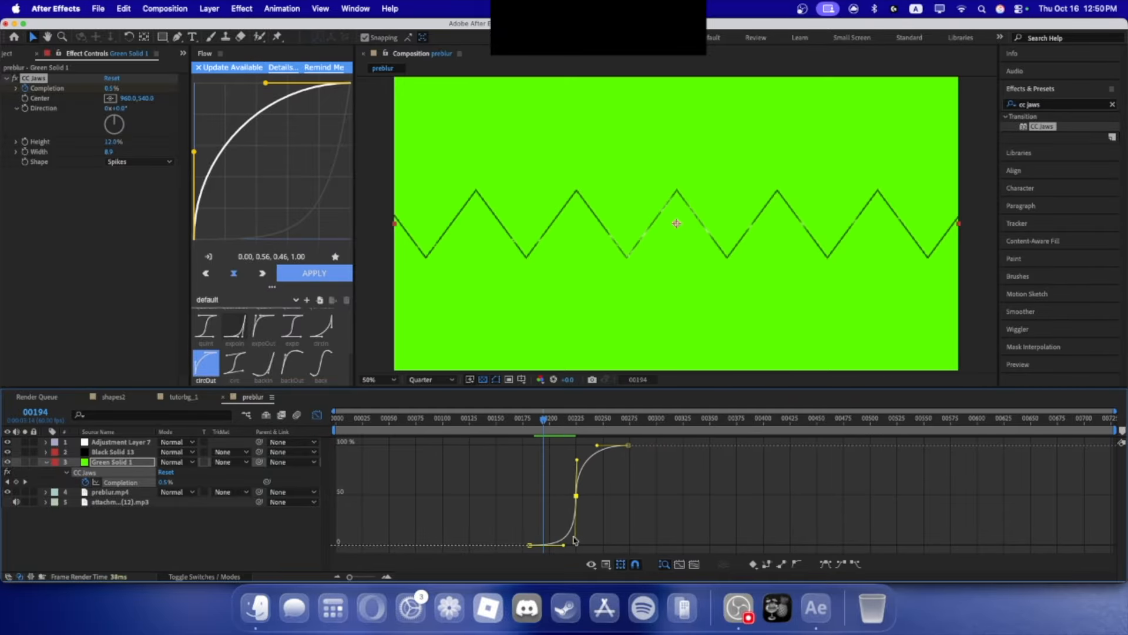
# - Shorten the incoming handle of the frame 225 Completion keyframe, play back the result and close the graph editor
pyautogui.moveTo(578, 543); pyautogui.dragTo(635, 521)
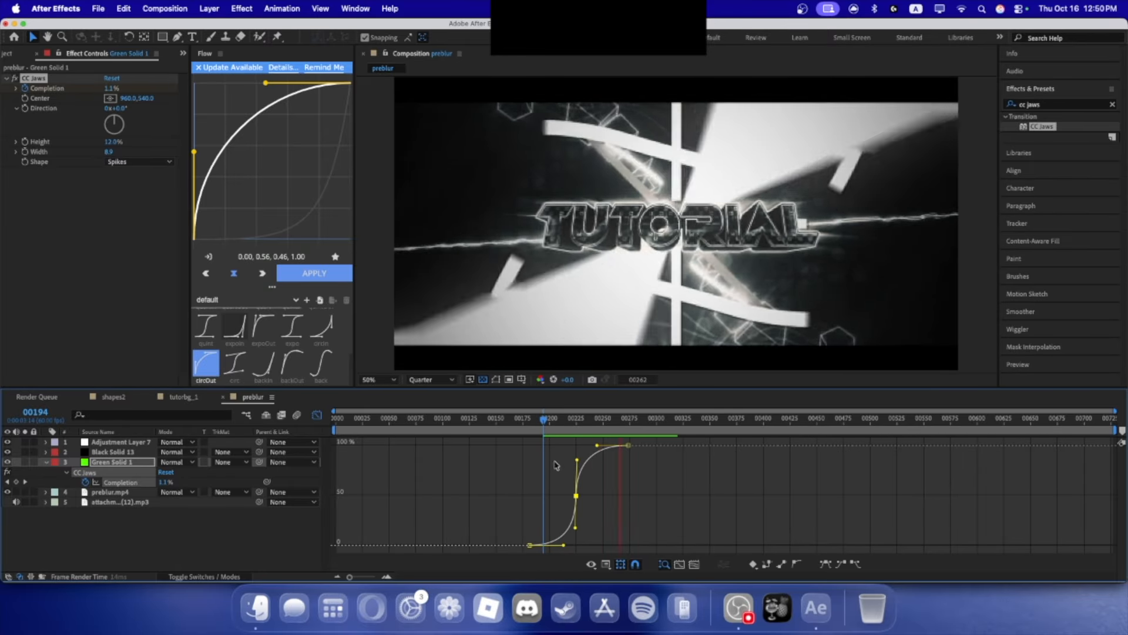
pyautogui.click(541, 422)
pyautogui.press('space')
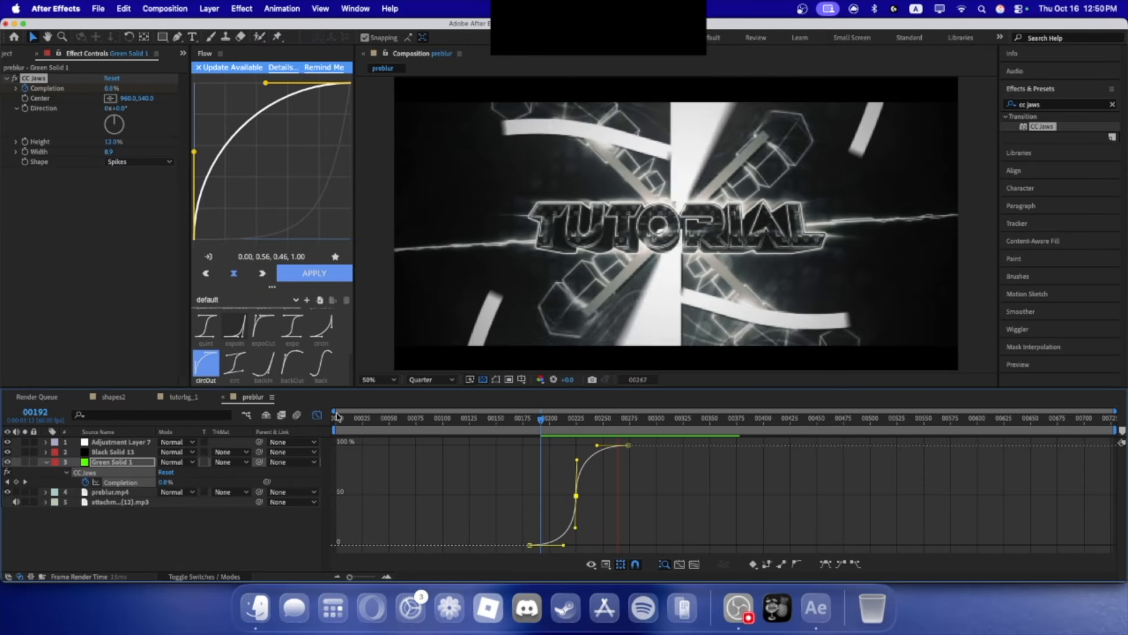
pyautogui.hotkey('shift', 'F3')
pyautogui.press('space')
# - Split the green solid at frame 273 and delete the part after it
pyautogui.moveTo(577, 420); pyautogui.dragTo(647, 417)
pyautogui.press('space')
pyautogui.click(537, 432)
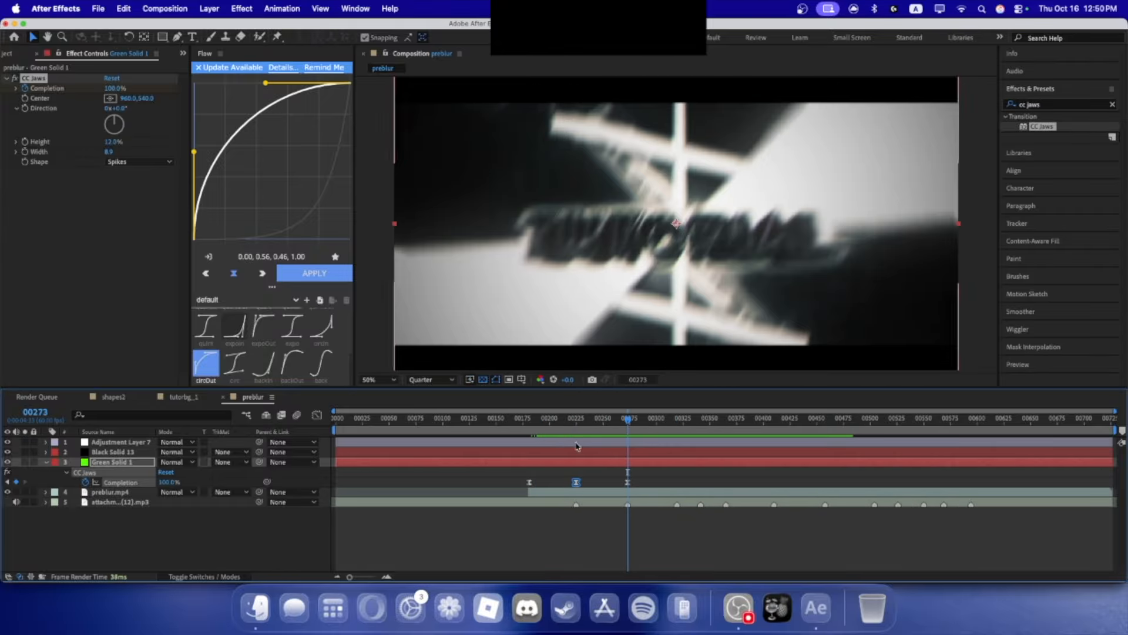
pyautogui.press('super+shift+d')
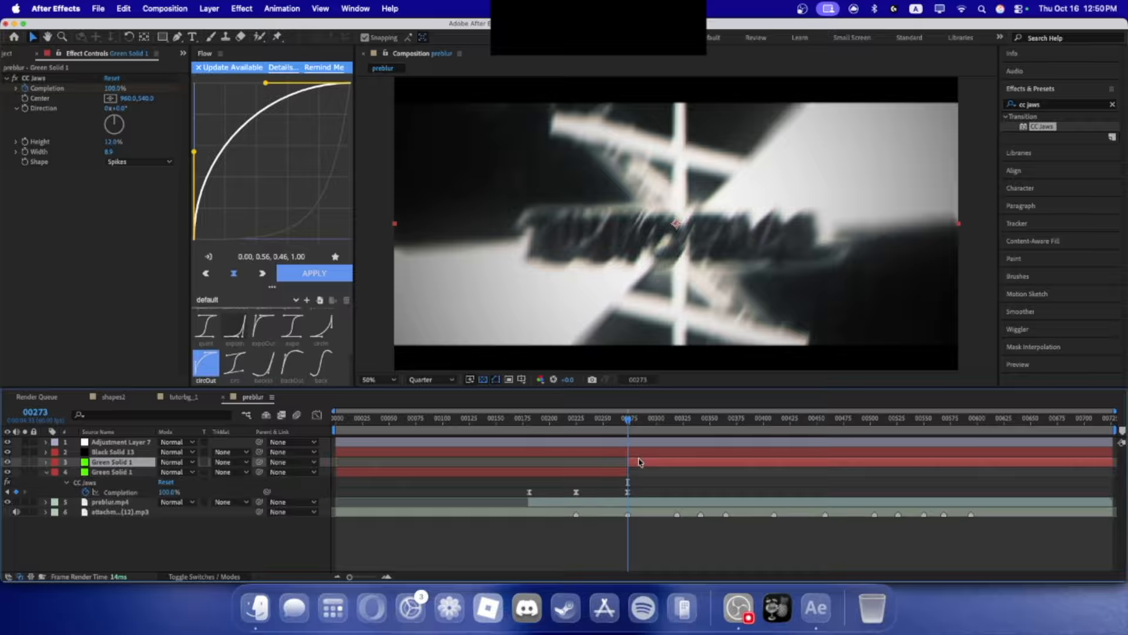
pyautogui.click(617, 470)
pyautogui.click(656, 463)
pyautogui.press('Delete')
# - Split the black cinematic bars solid at frame 225 and delete the part before it
pyautogui.moveTo(801, 427); pyautogui.dragTo(491, 456)
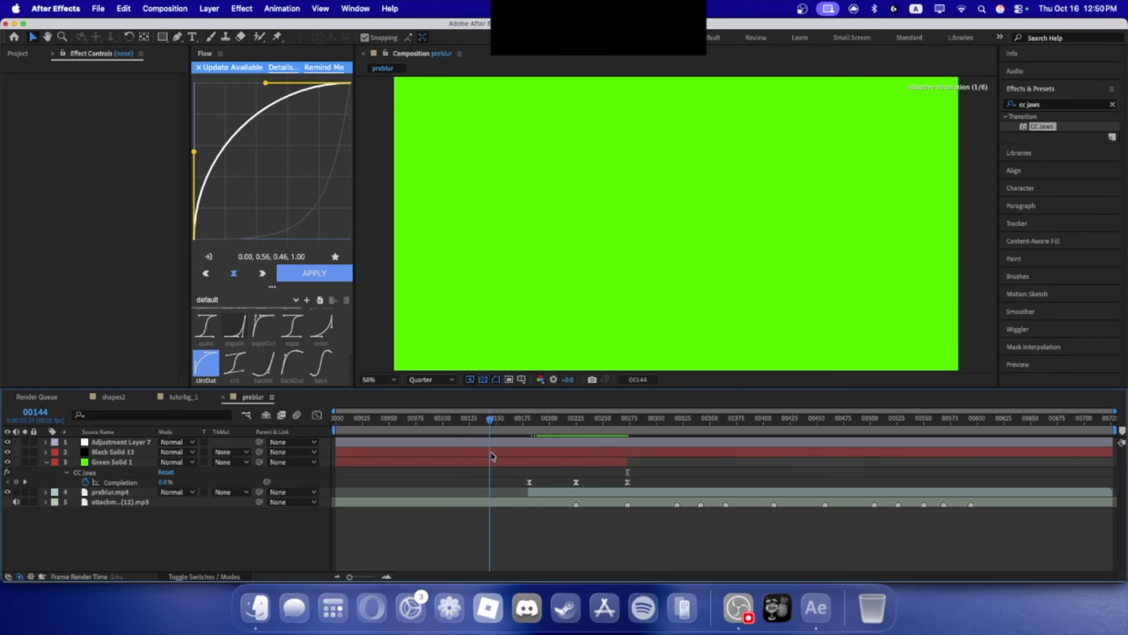
pyautogui.press('k')
pyautogui.click(530, 455)
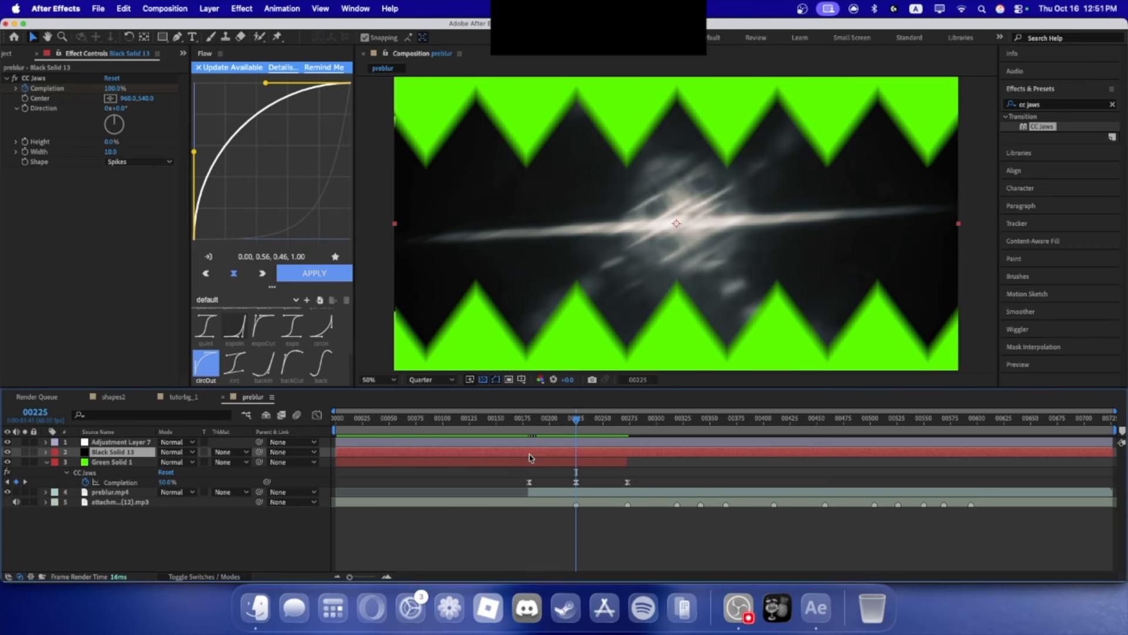
pyautogui.press('super+shift+d')
pyautogui.click(526, 461)
pyautogui.press('Delete')
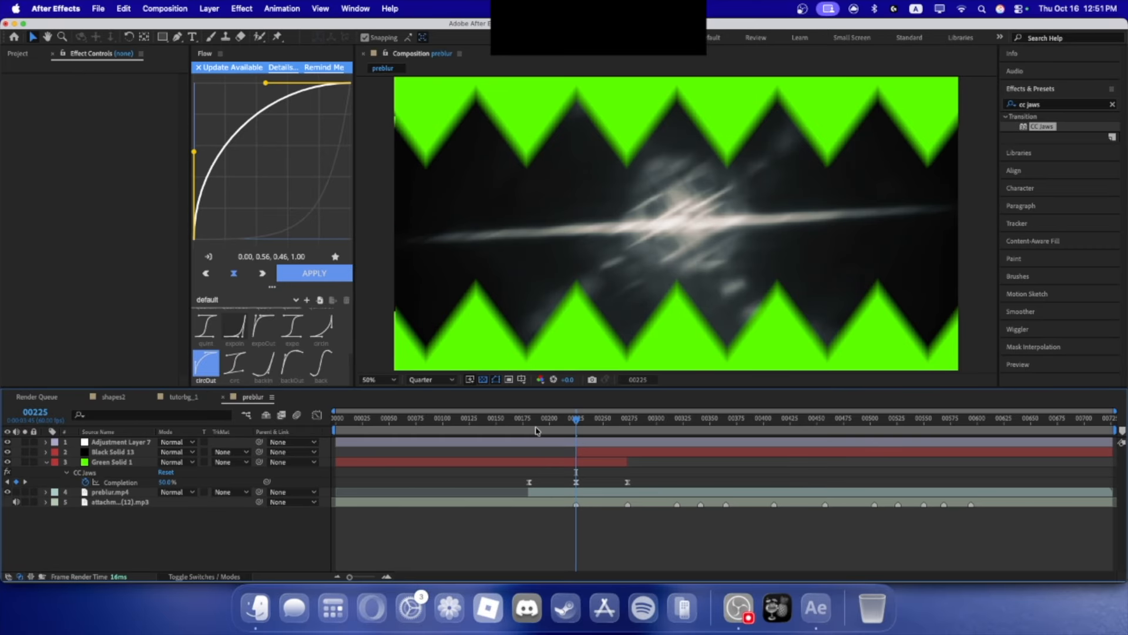
# - Split the RSMB adjustment layer at frame 181, delete its earlier part and play back the composition
pyautogui.press('j')
pyautogui.click(545, 442)
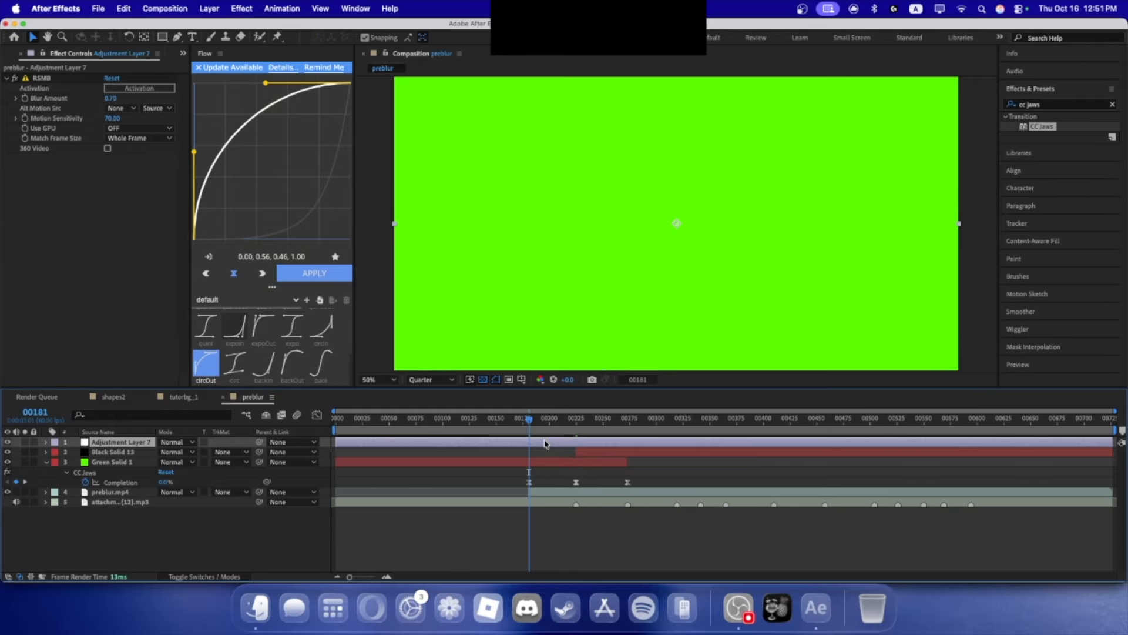
pyautogui.press('super+shift+d')
pyautogui.click(511, 453)
pyautogui.press('Delete')
pyautogui.press('space')
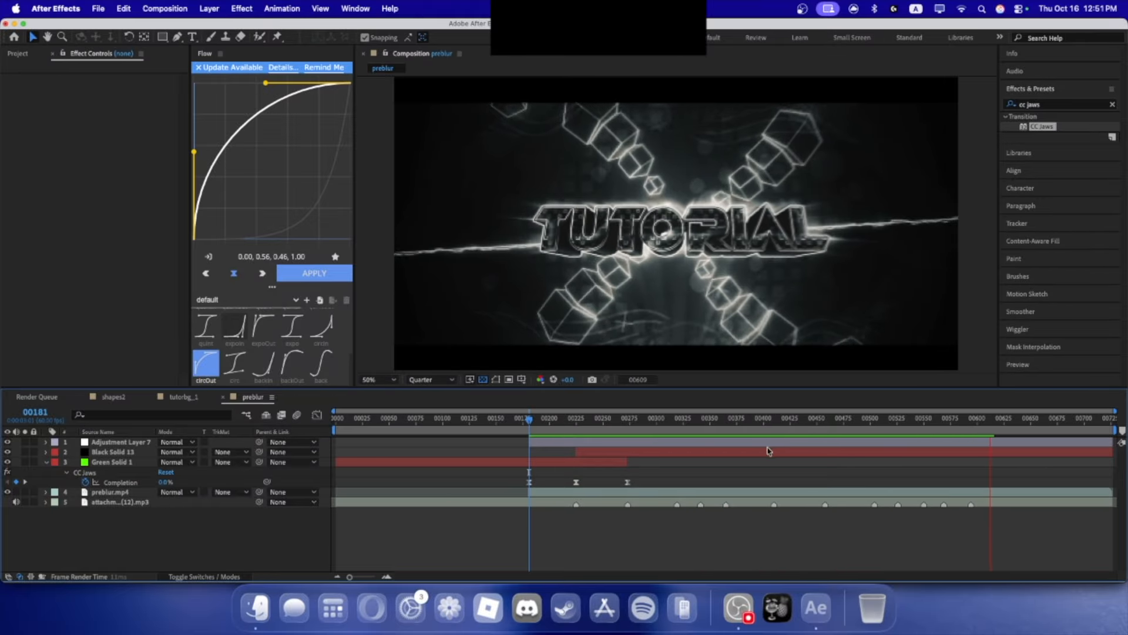
# - Review the ending up to frame 569 and add a new 1920 x 1080 green solid beneath the black bars
pyautogui.click(884, 420)
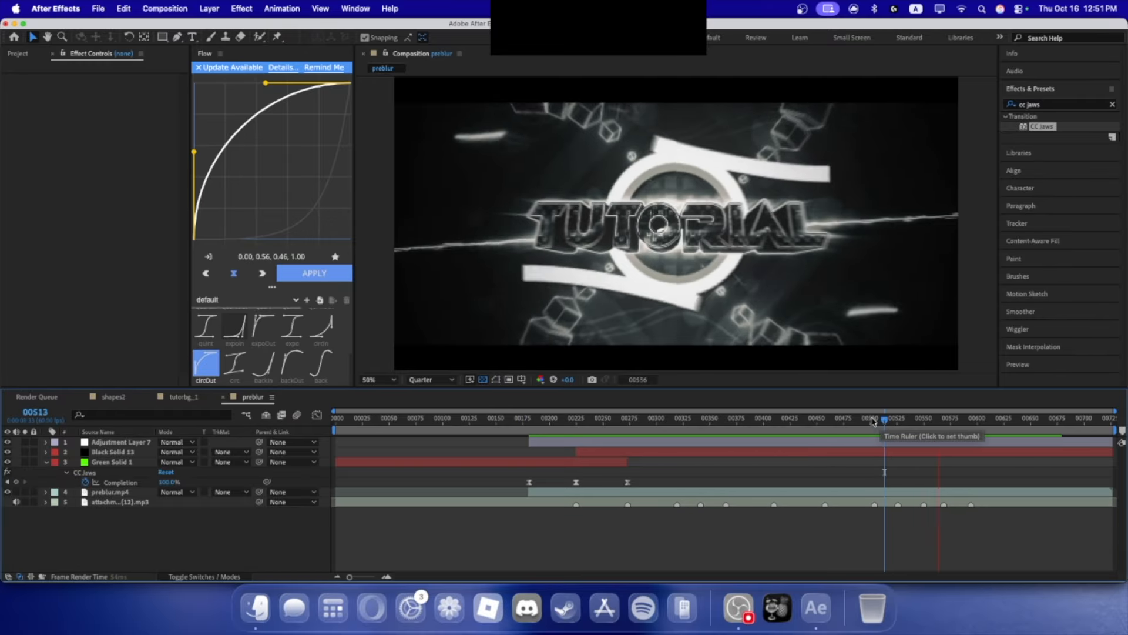
pyautogui.click(789, 426)
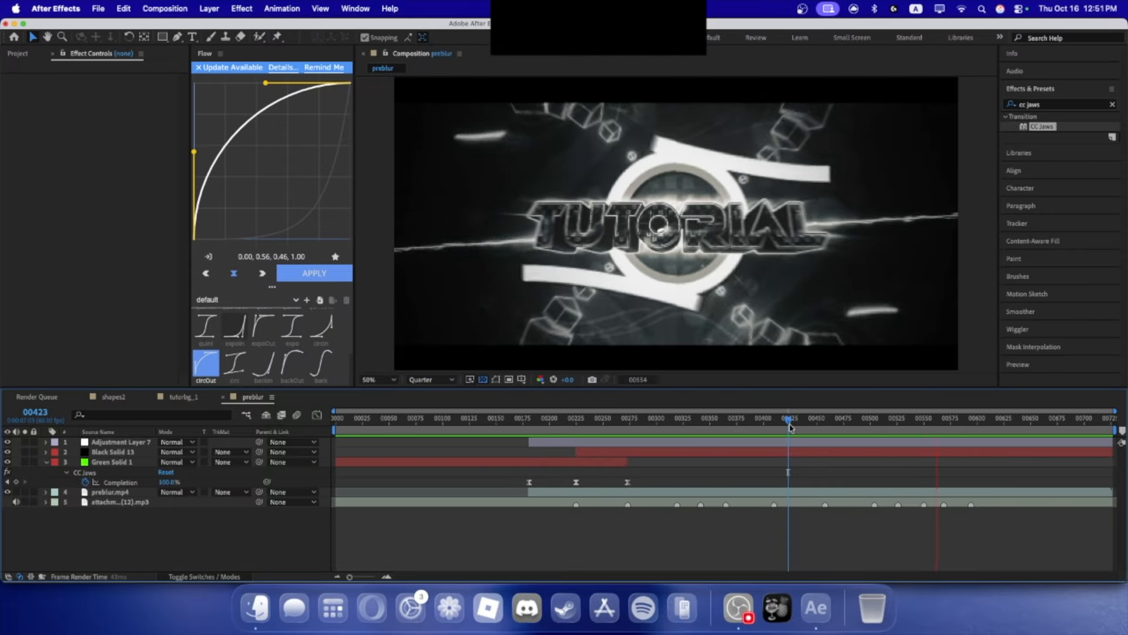
pyautogui.click(892, 427)
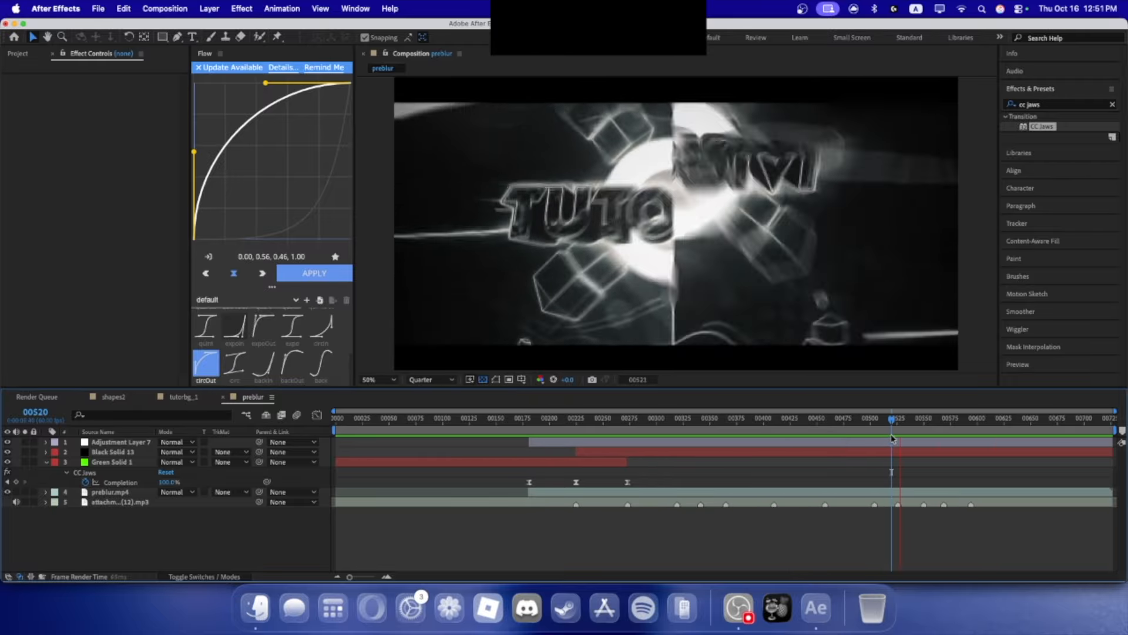
pyautogui.press('space')
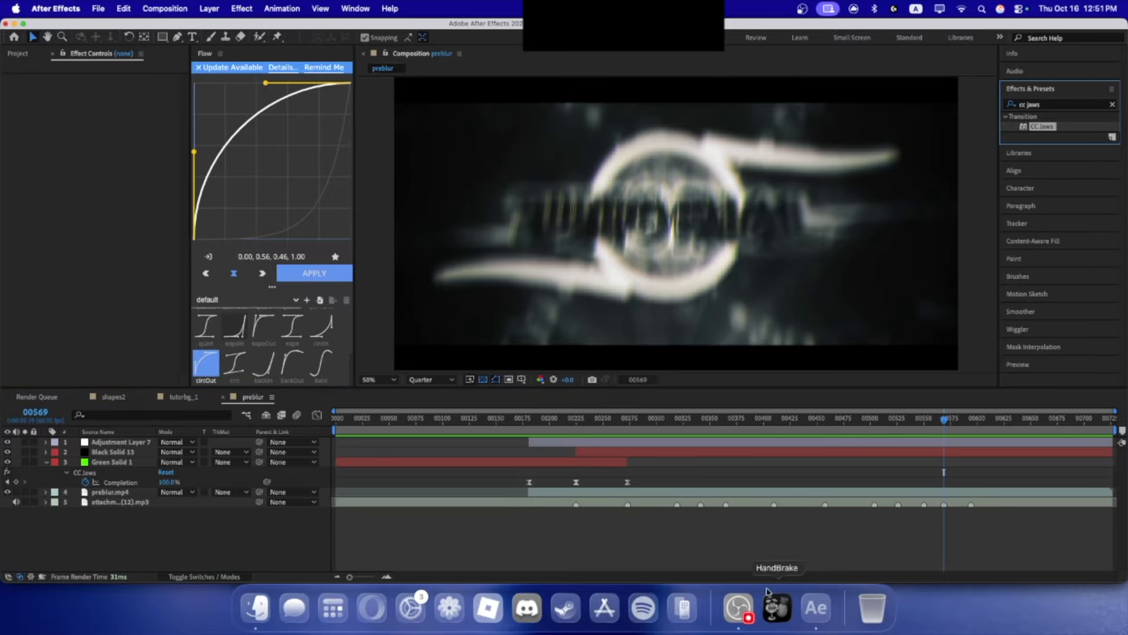
pyautogui.press('super+y')
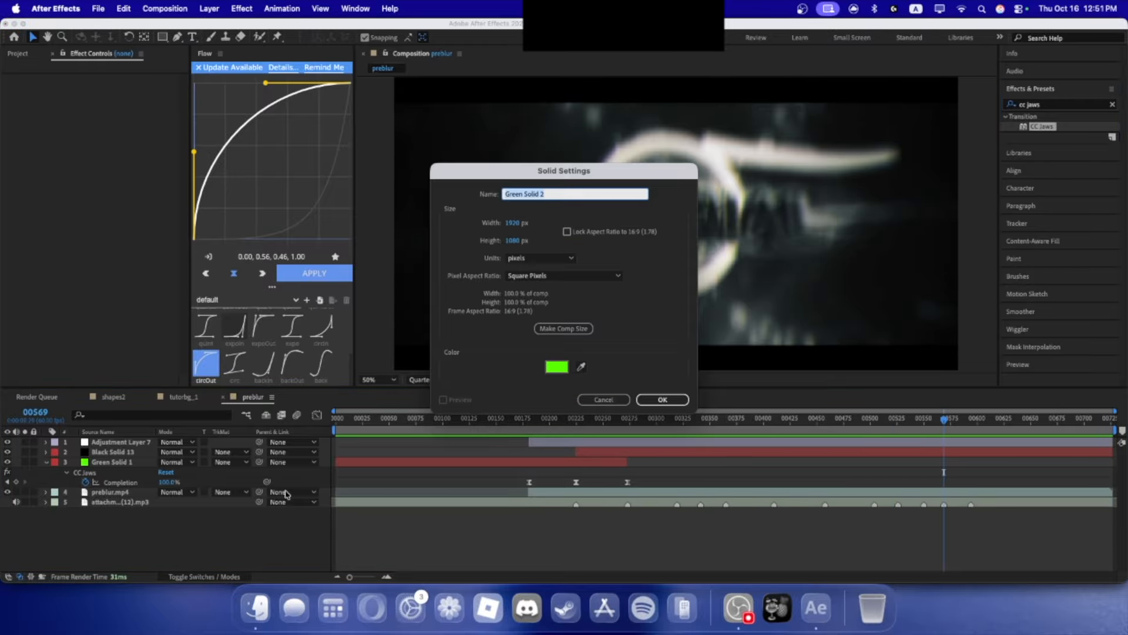
pyautogui.click(638, 403)
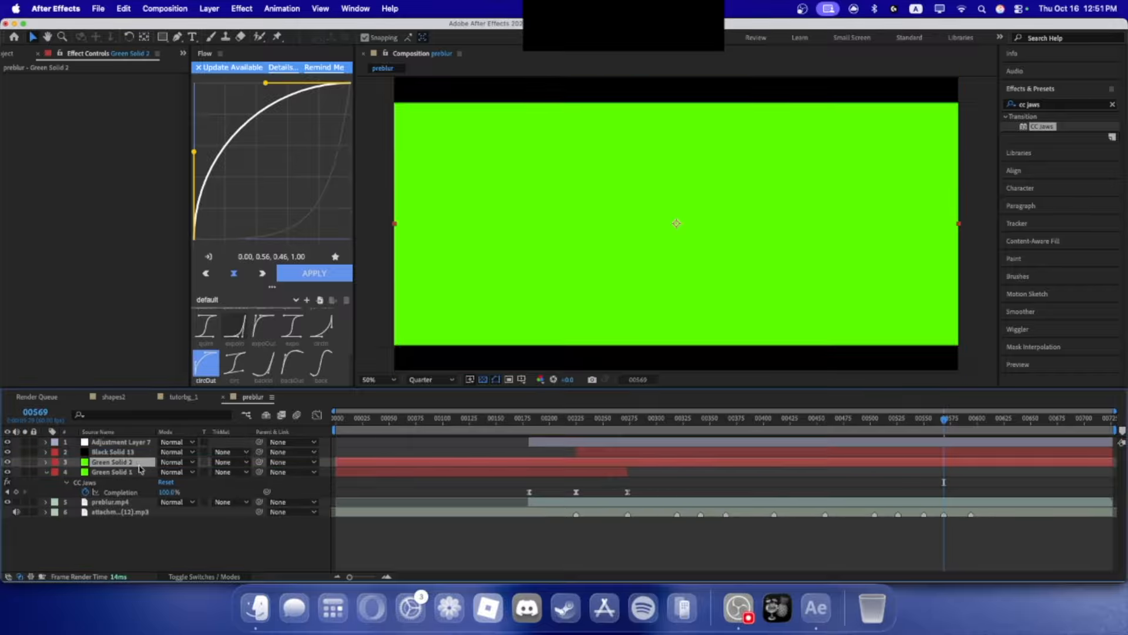
# - Find the S_WipeRings transition among the effects and apply it to the new green solid
pyautogui.moveTo(1053, 107); pyautogui.dragTo(953, 97)
pyautogui.press('BackSpace')
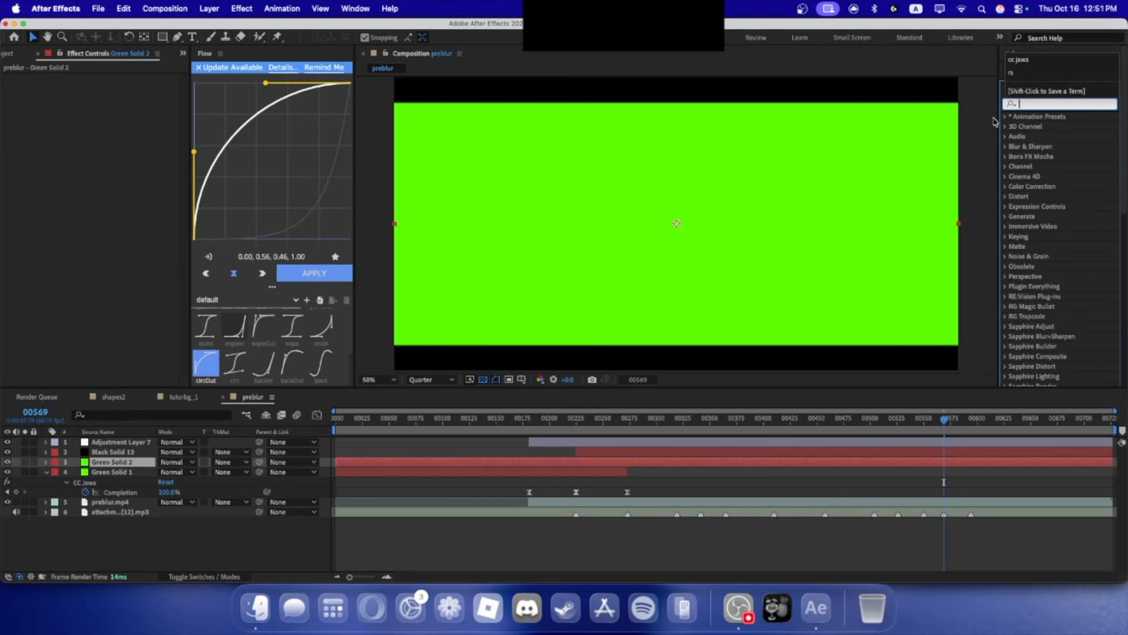
pyautogui.scroll(-10, 1068, 236)
pyautogui.click(1006, 118)
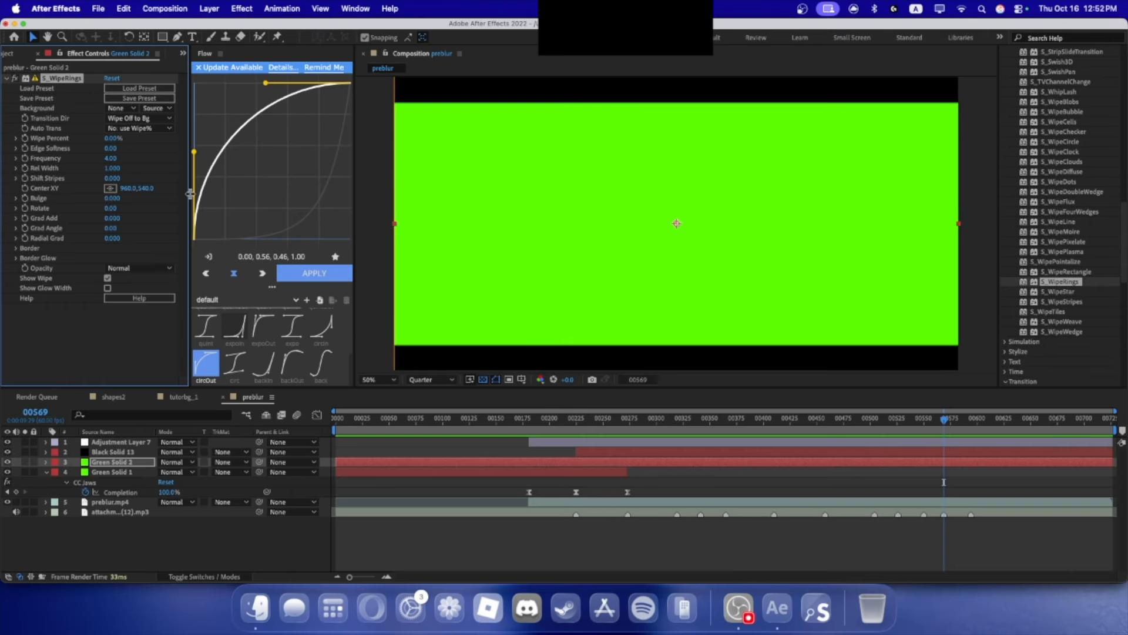
# - Set S_WipeRings' Wipe Percent to 45%, raise Grad Add, and try Grad Angle at -45 before settling on -135
pyautogui.moveTo(113, 138); pyautogui.dragTo(177, 218)
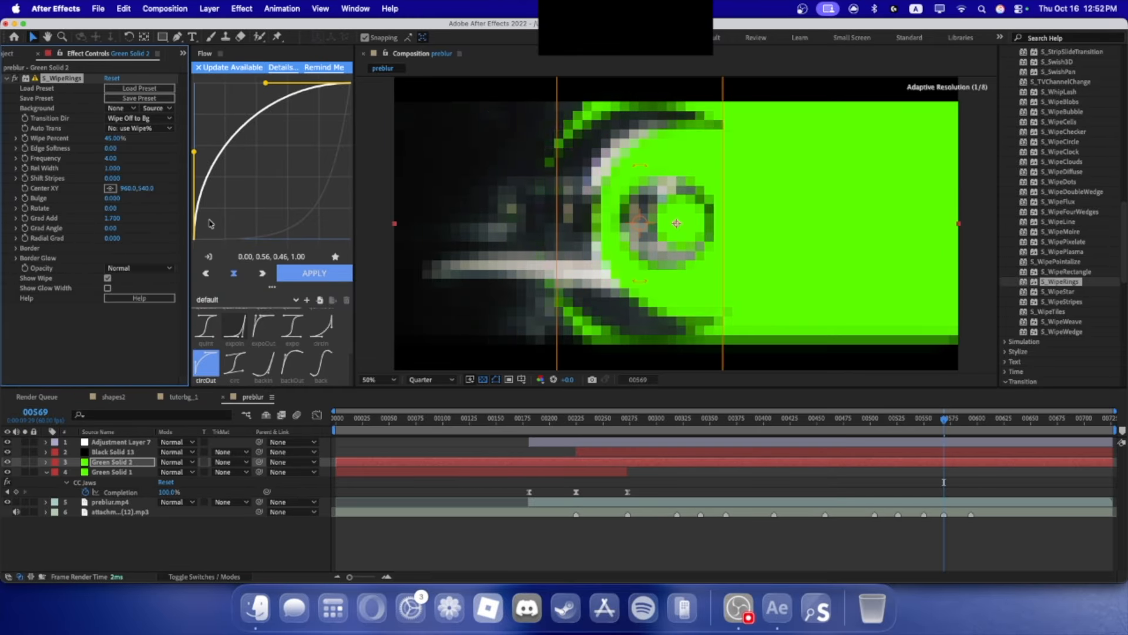
pyautogui.moveTo(111, 228); pyautogui.dragTo(111, 231)
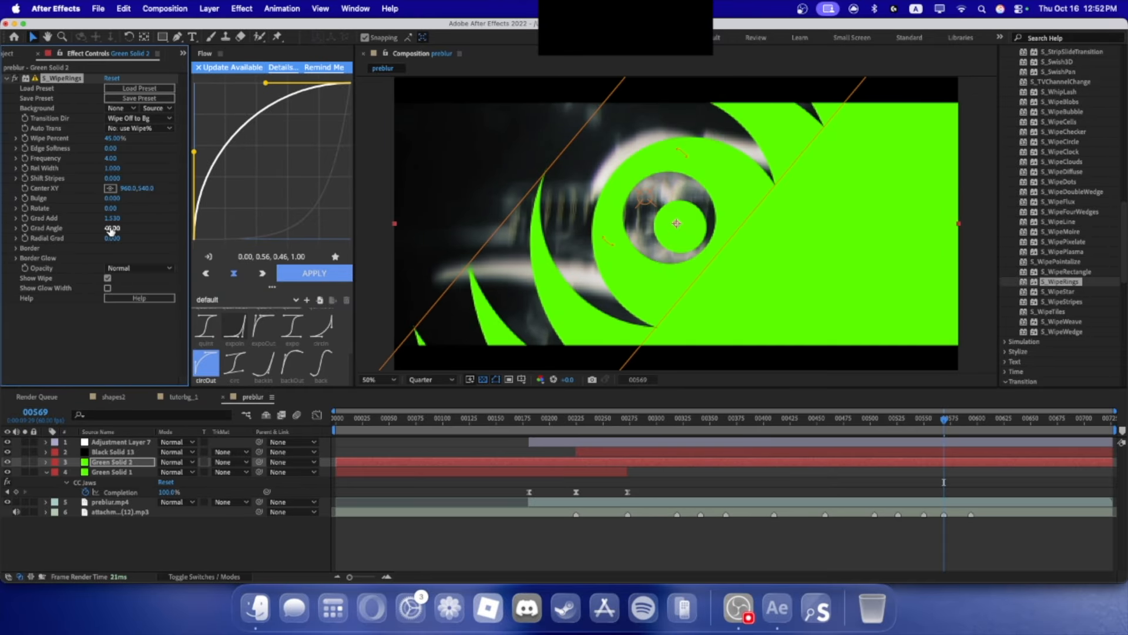
pyautogui.write('-45')
pyautogui.press('Return')
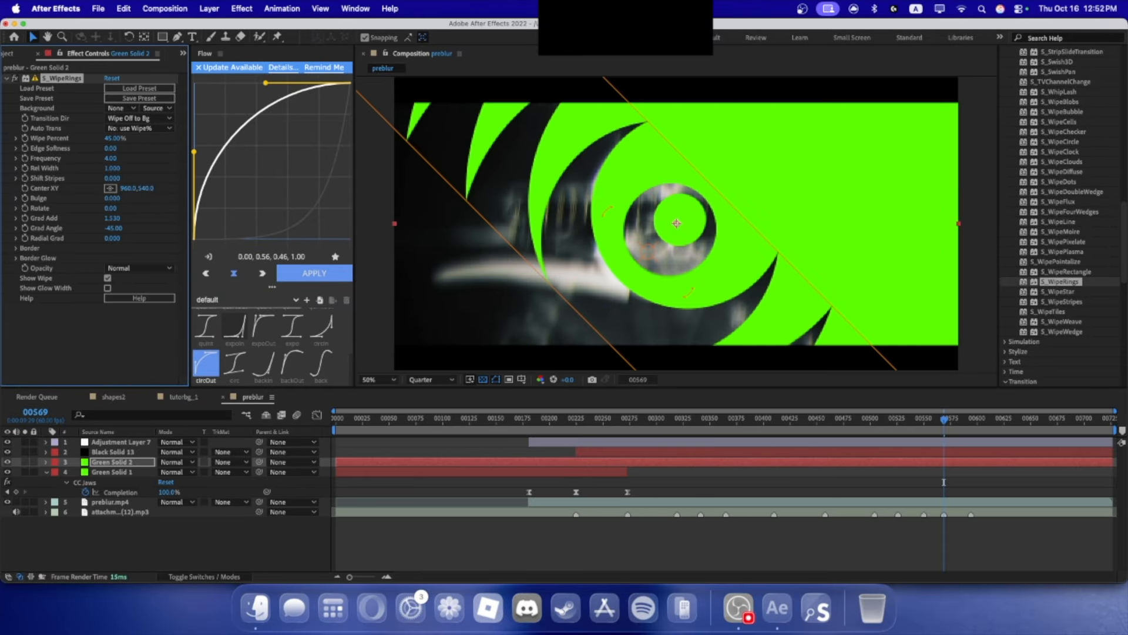
pyautogui.moveTo(112, 230); pyautogui.dragTo(114, 238)
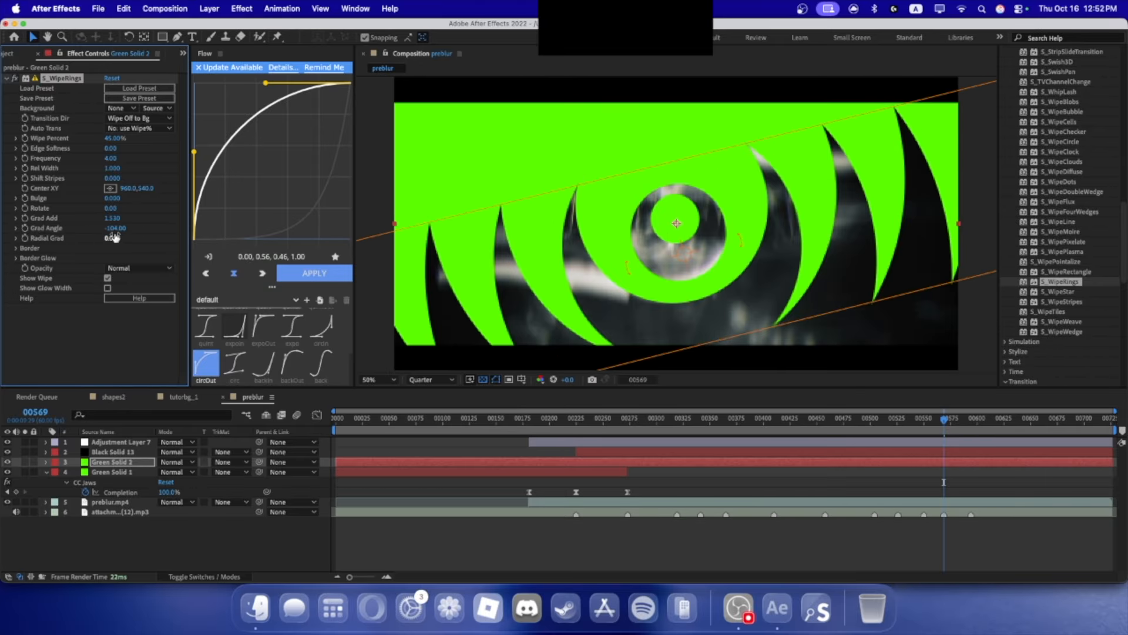
pyautogui.write('-135')
pyautogui.press('Return')
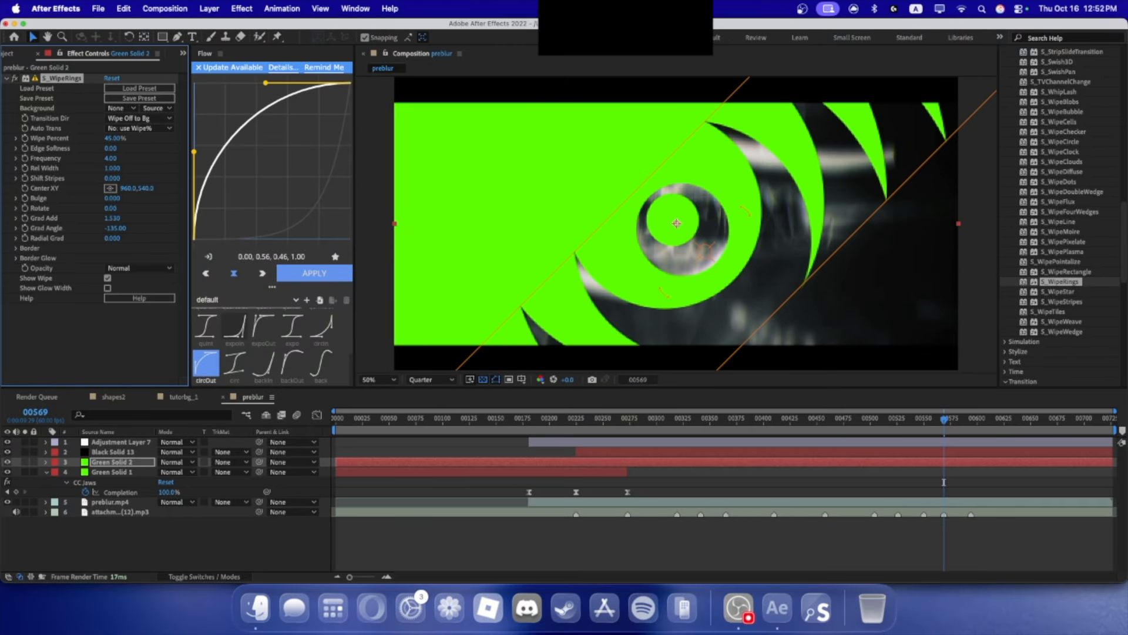
# - Preview the ring wipe over frame 484, setting Wipe Percent to 42% and Grad Add to 2.120
pyautogui.moveTo(944, 420); pyautogui.dragTo(854, 430)
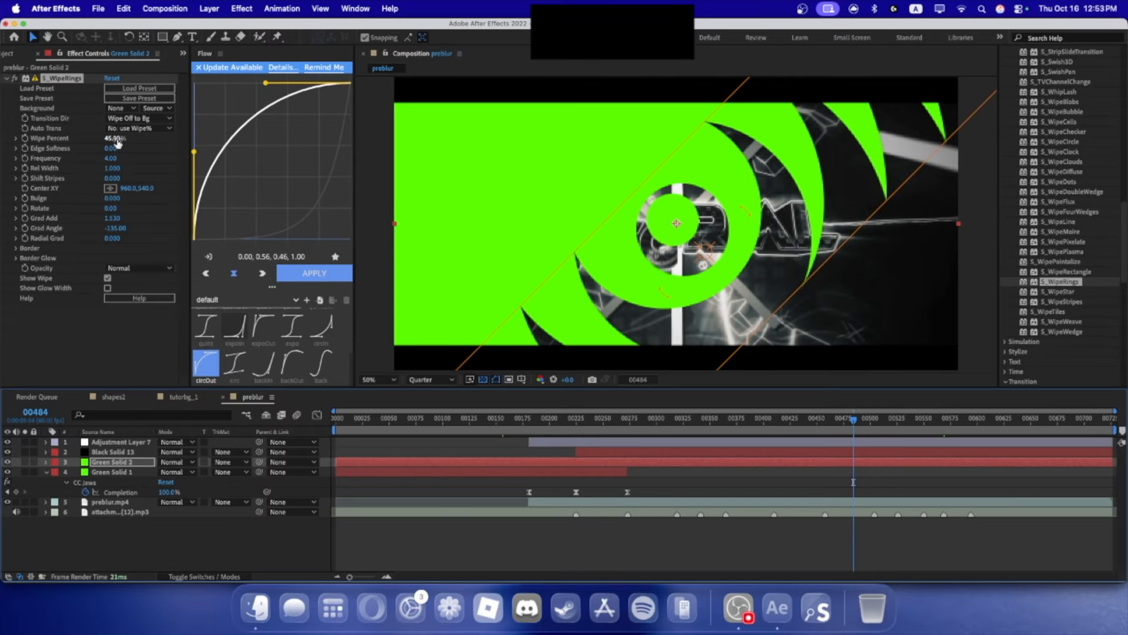
pyautogui.moveTo(116, 140)
pyautogui.mouseDown()
pyautogui.moveTo(101, 139)
pyautogui.moveTo(133, 139)
pyautogui.mouseUp()
pyautogui.moveTo(116, 221); pyautogui.dragTo(139, 220)
pyautogui.moveTo(118, 139); pyautogui.dragTo(105, 138)
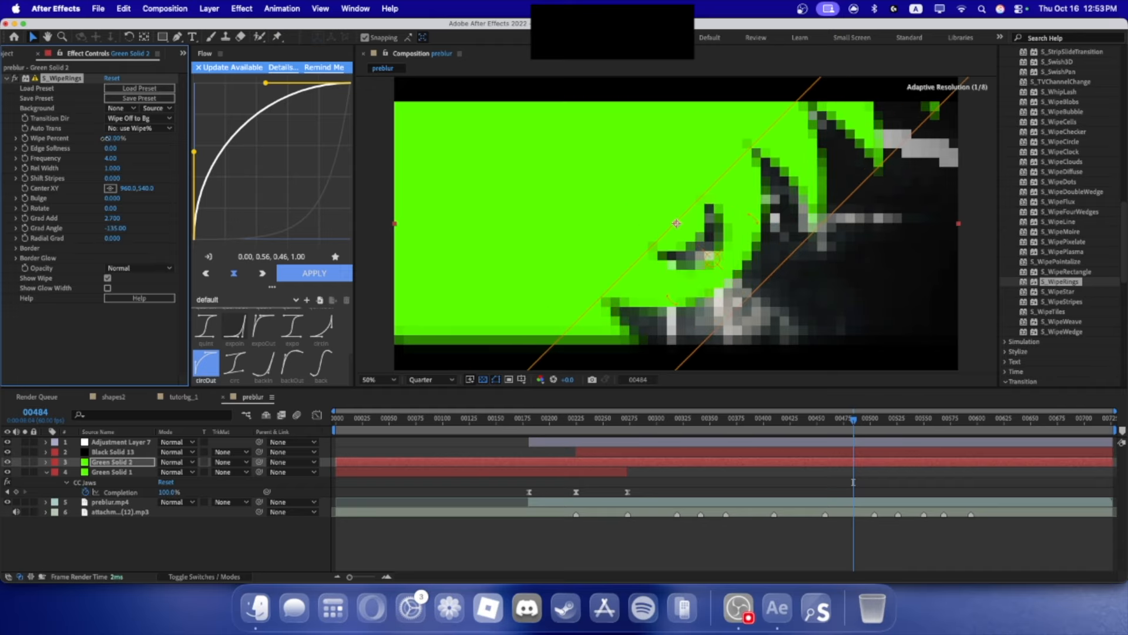
pyautogui.moveTo(114, 220); pyautogui.dragTo(102, 220)
# - Raise S_WipeRings' Wipe Percent to 100% and keyframe it at frame 569
pyautogui.press('k')
pyautogui.press('k')
pyautogui.press('k')
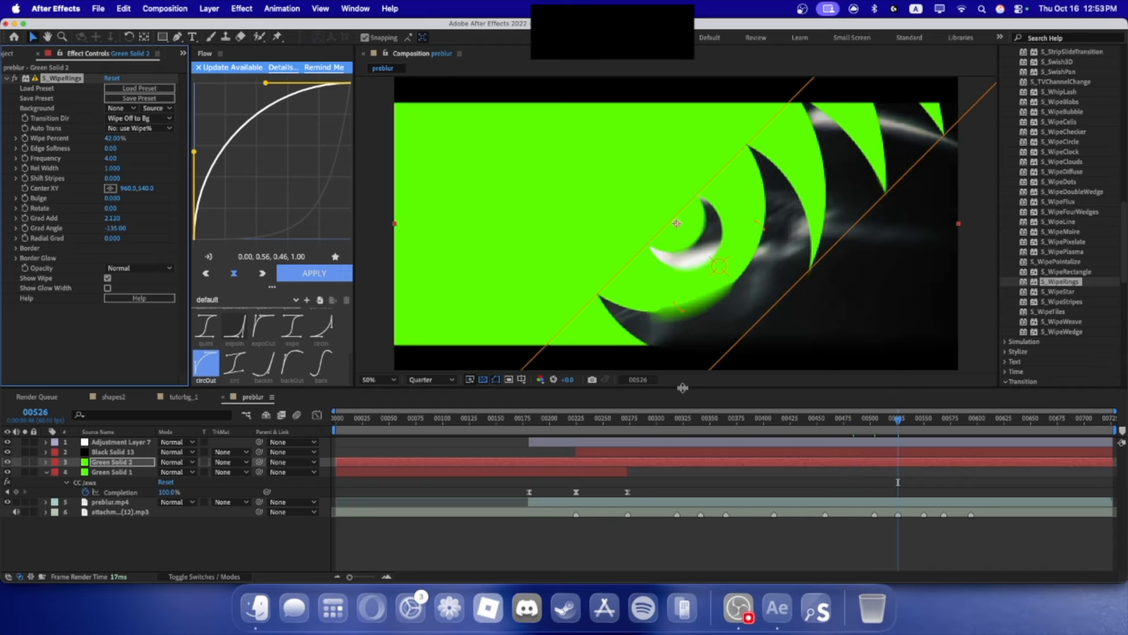
pyautogui.moveTo(93, 142); pyautogui.dragTo(164, 142)
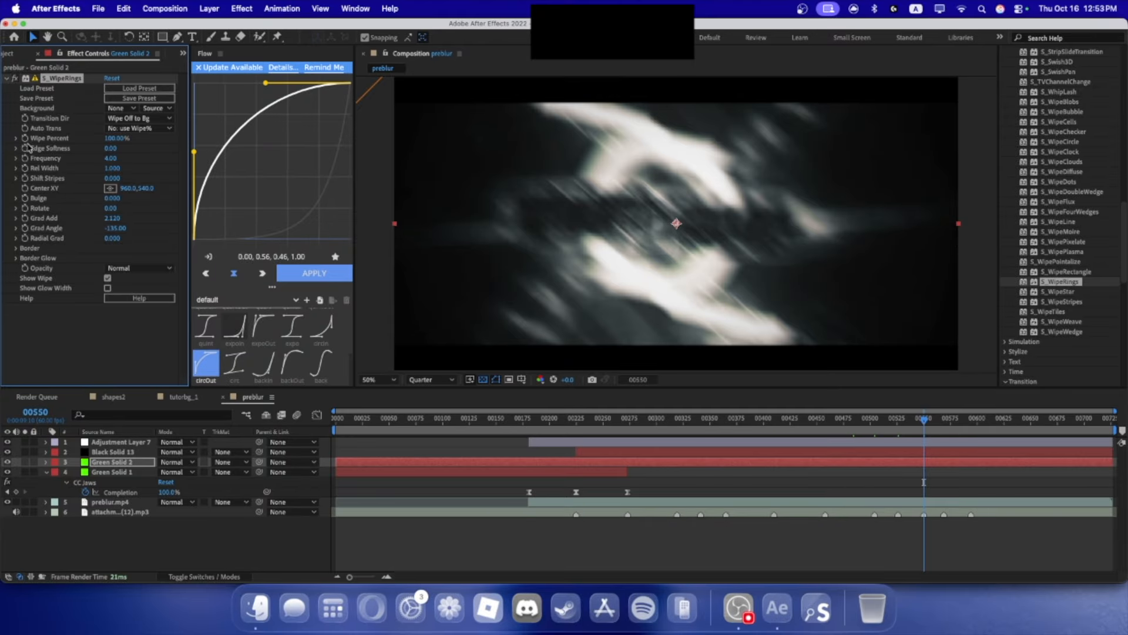
pyautogui.press('space')
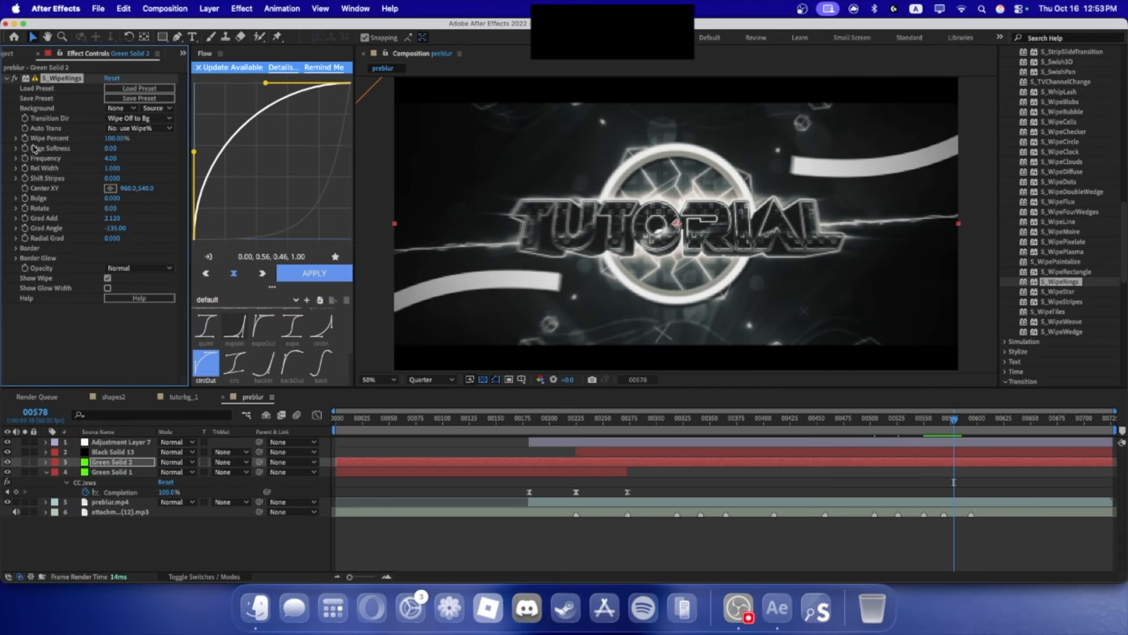
pyautogui.press('j')
pyautogui.press('k')
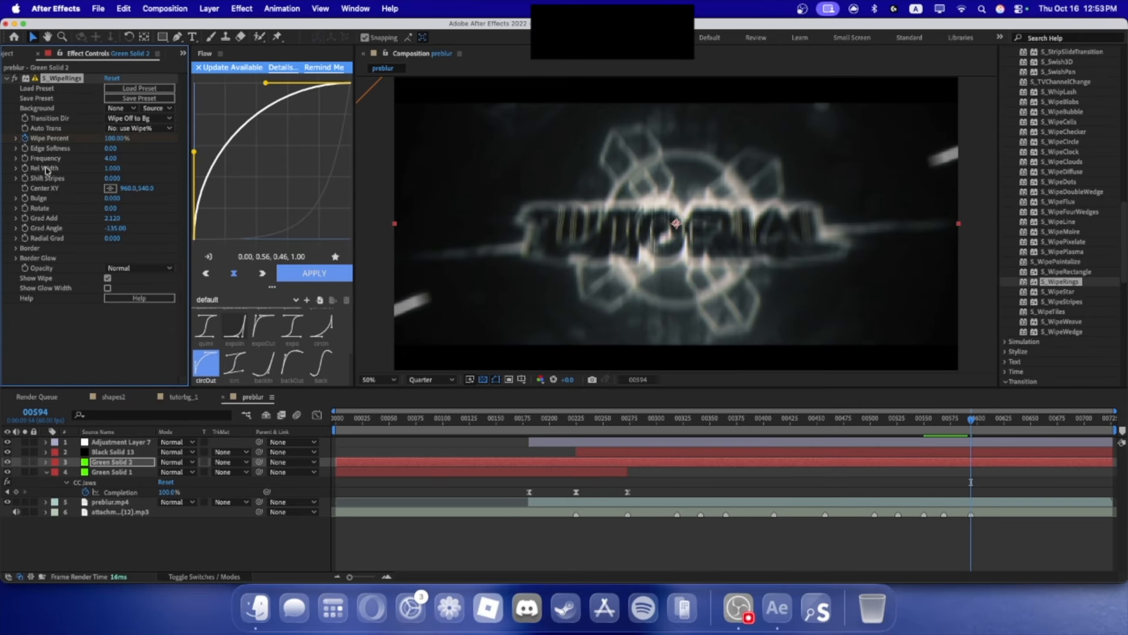
# - Reveal the keyframed property, set Wipe Percent to 55% at frame 594, and add a matching keyframe at frame 652
pyautogui.press('u')
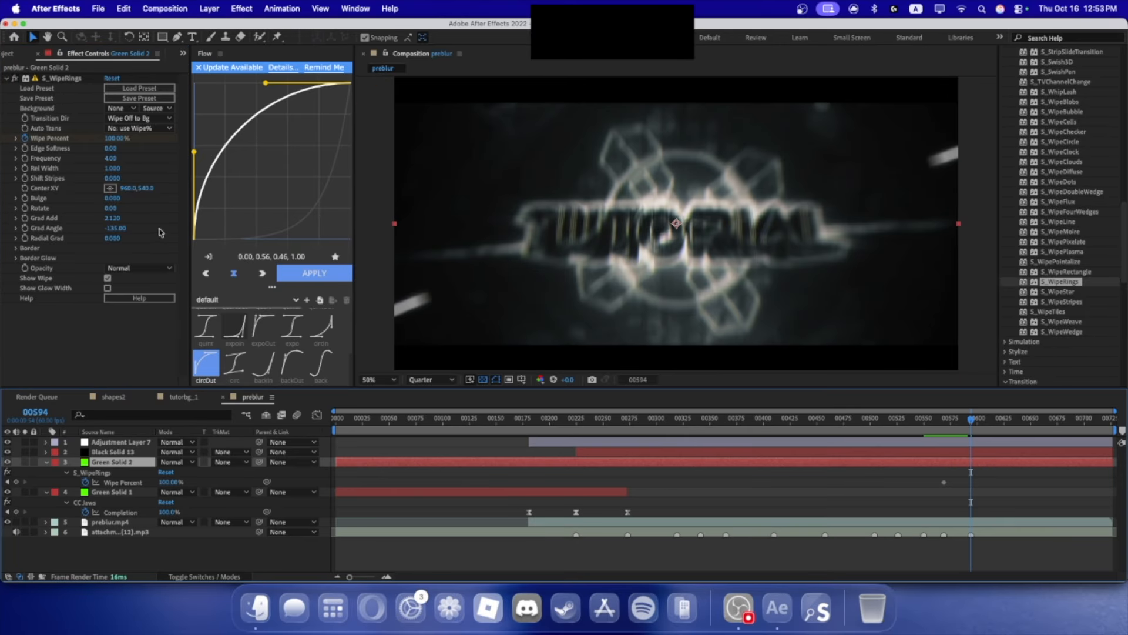
pyautogui.moveTo(115, 139); pyautogui.dragTo(80, 140)
pyautogui.moveTo(971, 421); pyautogui.dragTo(944, 427)
pyautogui.press('space')
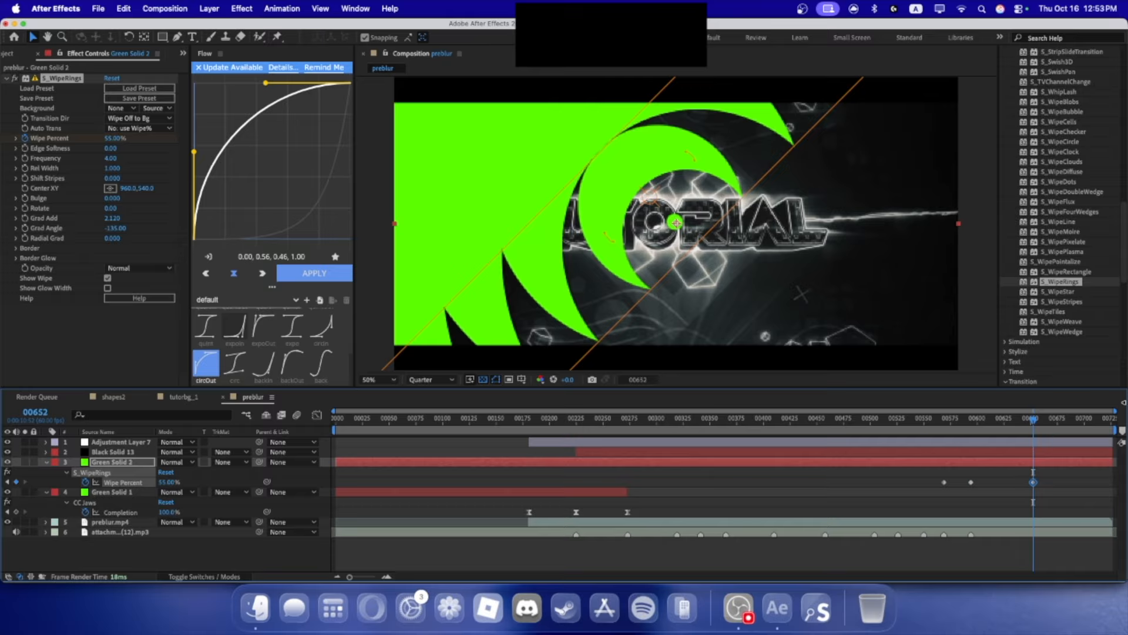
# - Move the last Wipe Percent keyframe to frame 625, shift the first slightly earlier, and apply Easy Ease to all three
pyautogui.moveTo(1005, 488); pyautogui.dragTo(1004, 487)
pyautogui.moveTo(1033, 475); pyautogui.dragTo(938, 487)
pyautogui.press('F9')
pyautogui.click(934, 488)
pyautogui.click(318, 415)
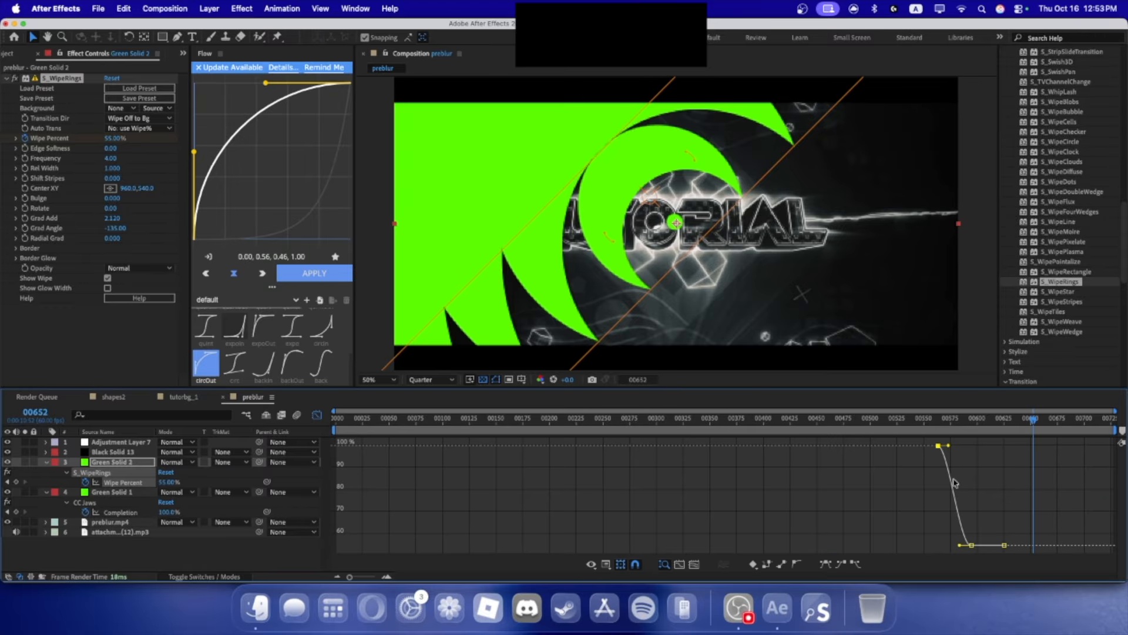
pyautogui.click(317, 415)
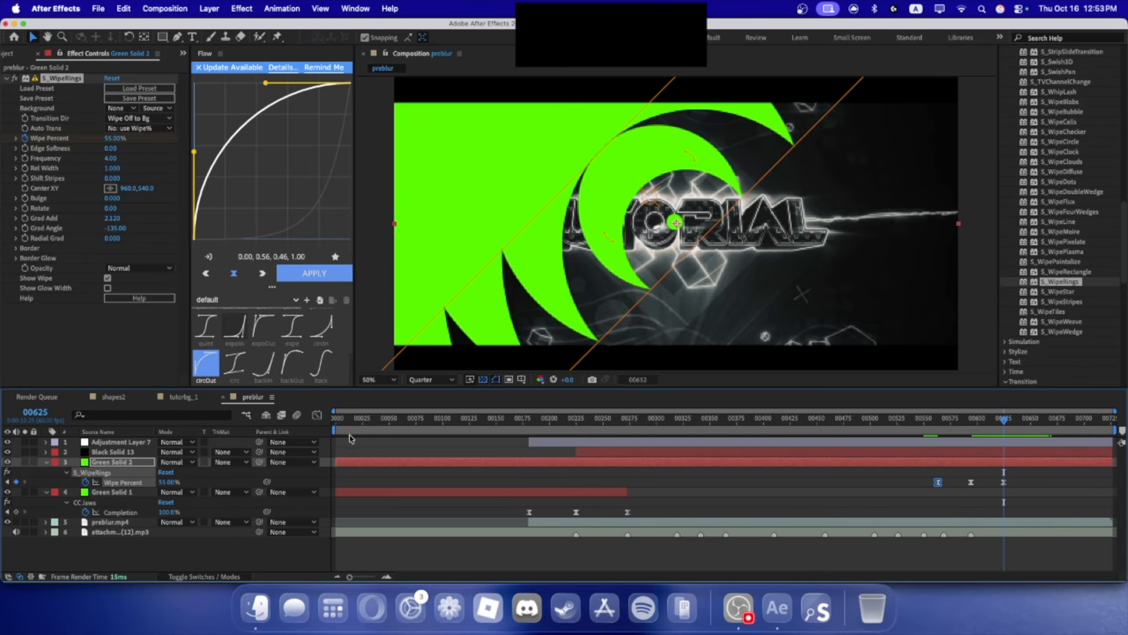
# - Set the Wipe Percent keyframe at frame 625 to 0%
pyautogui.press('j')
pyautogui.press('k')
pyautogui.click(743, 510)
pyautogui.moveTo(175, 483); pyautogui.dragTo(596, 462)
pyautogui.moveTo(157, 481); pyautogui.dragTo(88, 483)
pyautogui.click(210, 481)
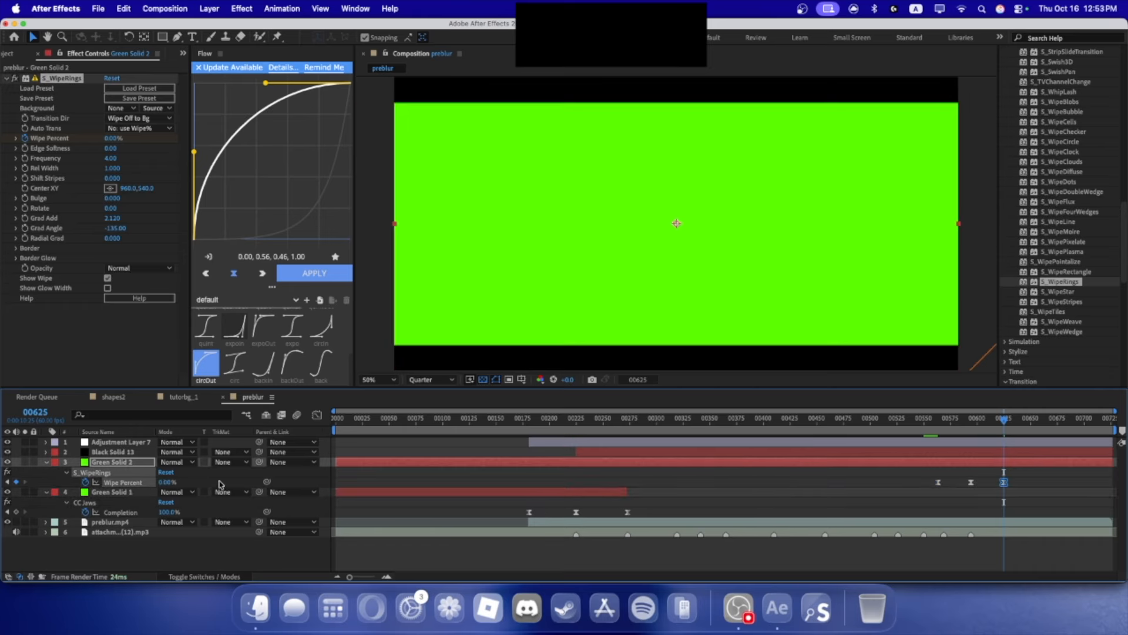
# - Steepen the Wipe Percent curve through the middle keyframe in the graph editor and check the wipe around frame 593
pyautogui.click(317, 415)
pyautogui.moveTo(985, 493); pyautogui.dragTo(971, 540)
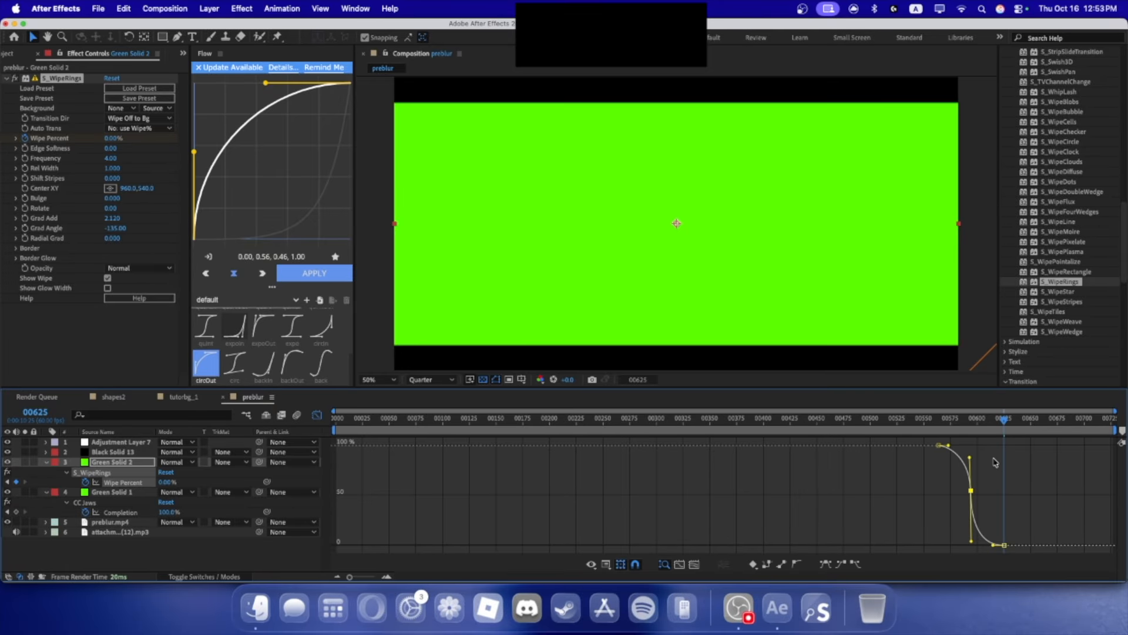
pyautogui.click(941, 419)
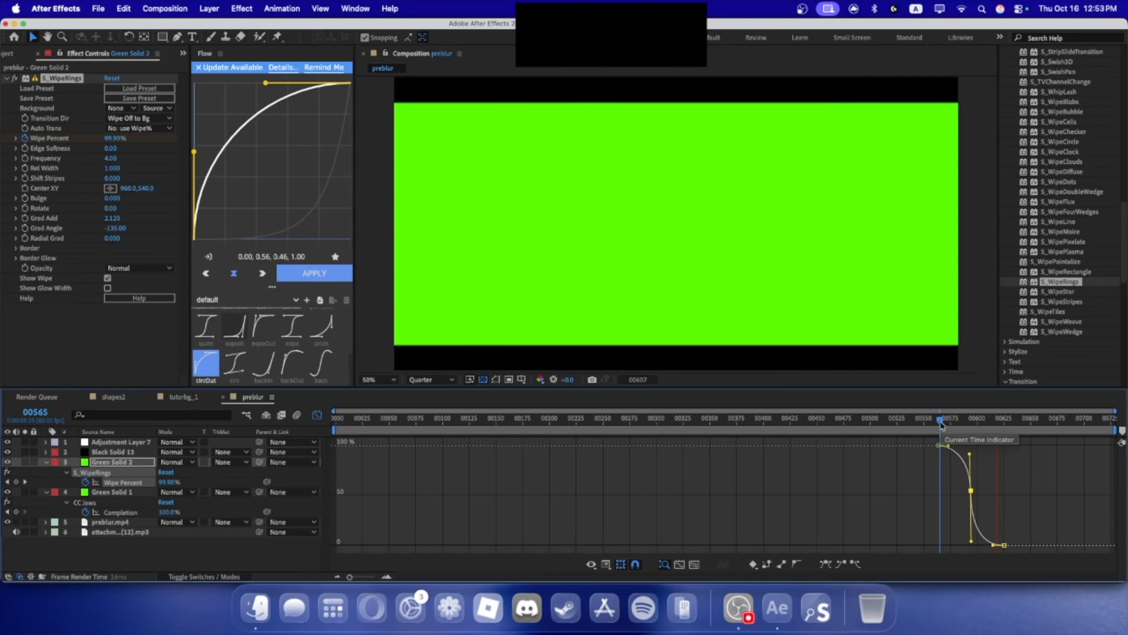
pyautogui.moveTo(941, 424); pyautogui.dragTo(969, 419)
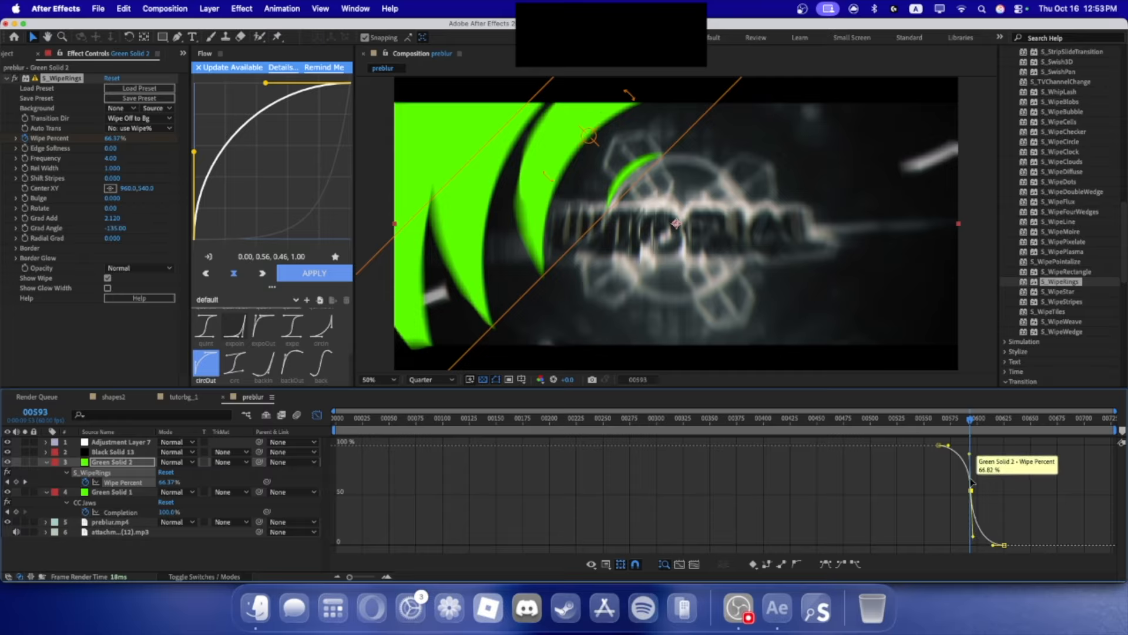
# - Lengthen the middle Wipe Percent keyframe's incoming handle and play back the ring wipe from about frame 567
pyautogui.moveTo(970, 454); pyautogui.dragTo(964, 452)
pyautogui.click(945, 431)
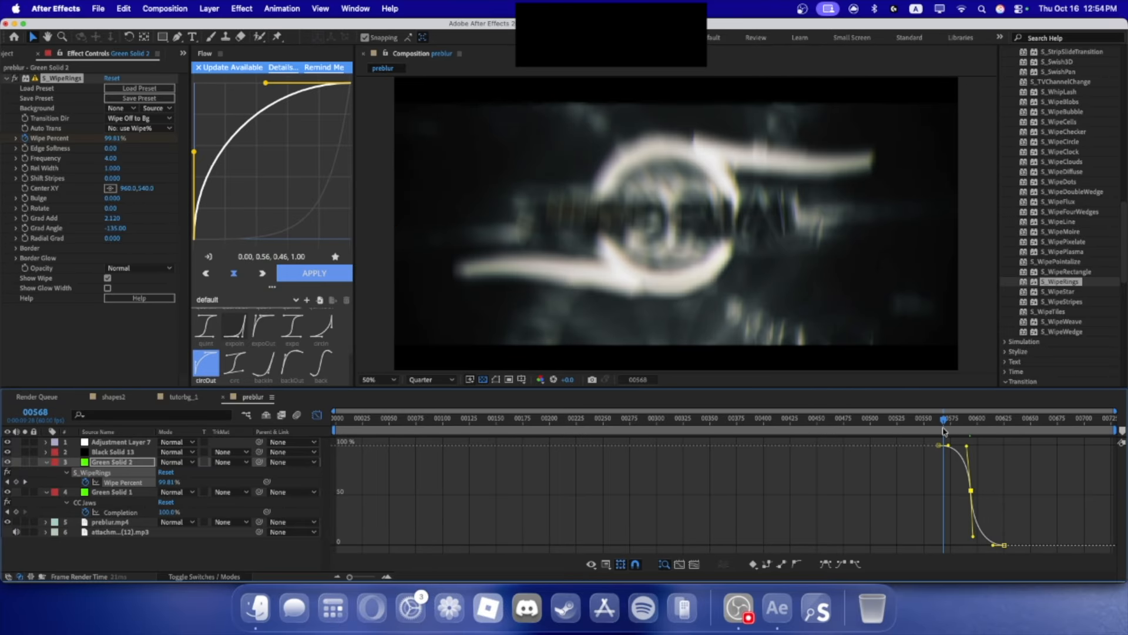
pyautogui.press('space')
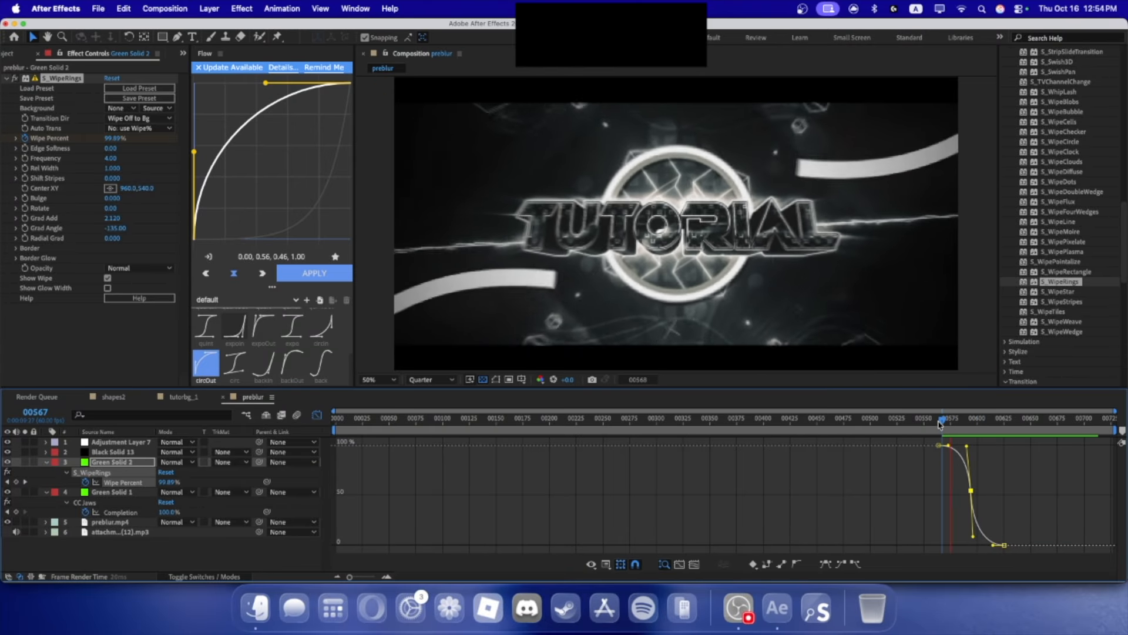
pyautogui.press('space')
pyautogui.press('space')
pyautogui.moveTo(943, 428); pyautogui.dragTo(955, 428)
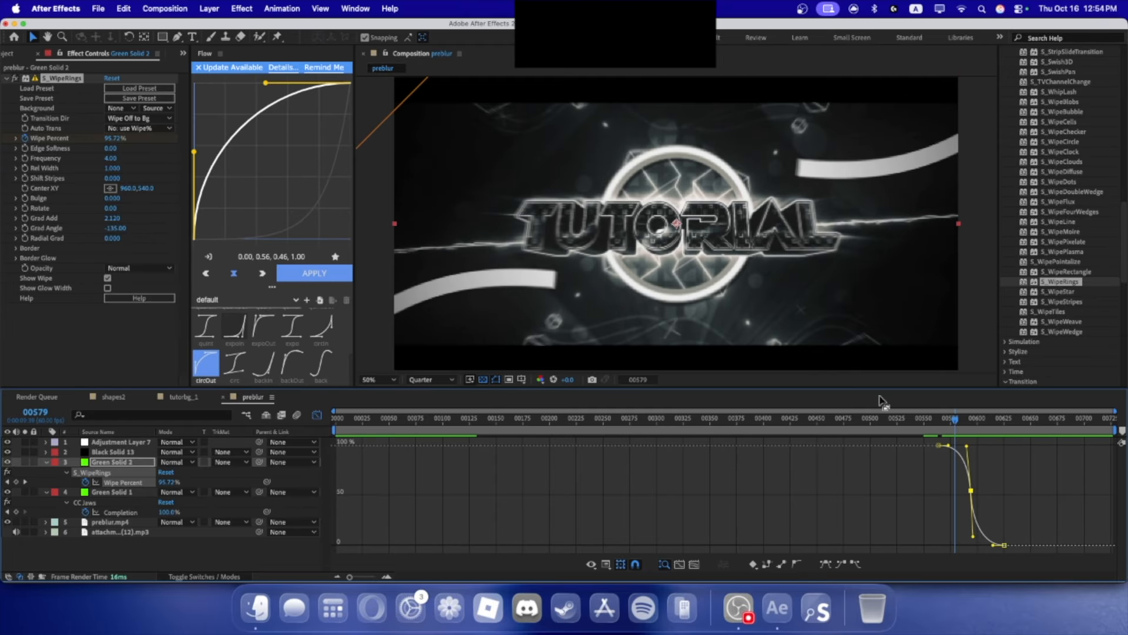
# - Move Green Solid 2's first Wipe Percent keyframe to frame 550 and its last one to frame 642
pyautogui.click(317, 416)
pyautogui.moveTo(939, 487); pyautogui.dragTo(926, 487)
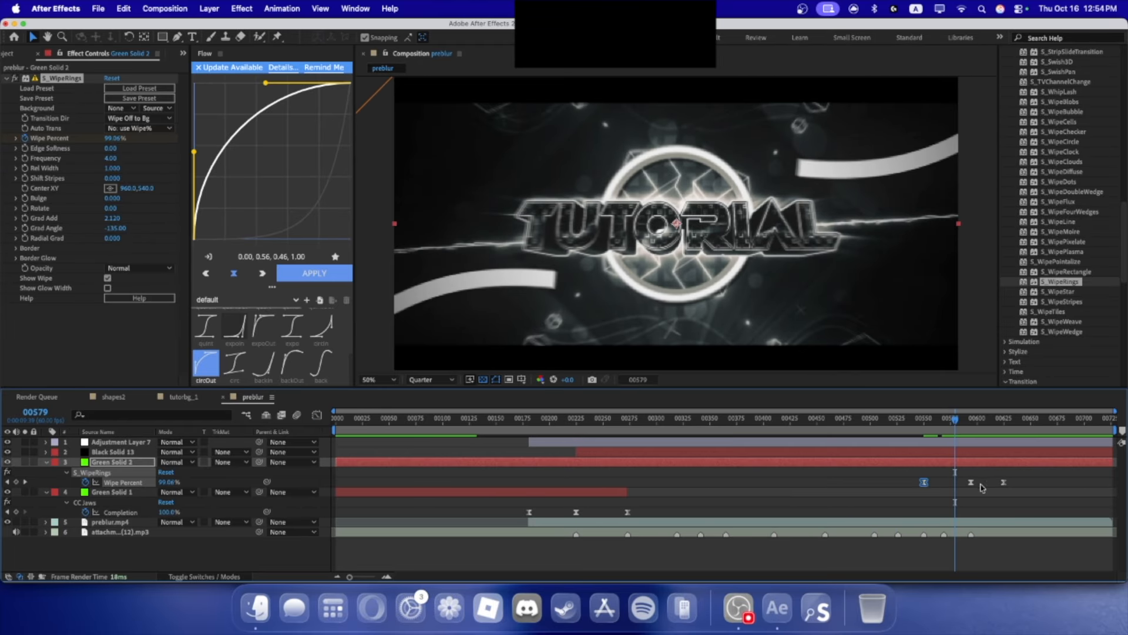
pyautogui.click(1006, 485)
pyautogui.moveTo(1005, 482); pyautogui.dragTo(1014, 484)
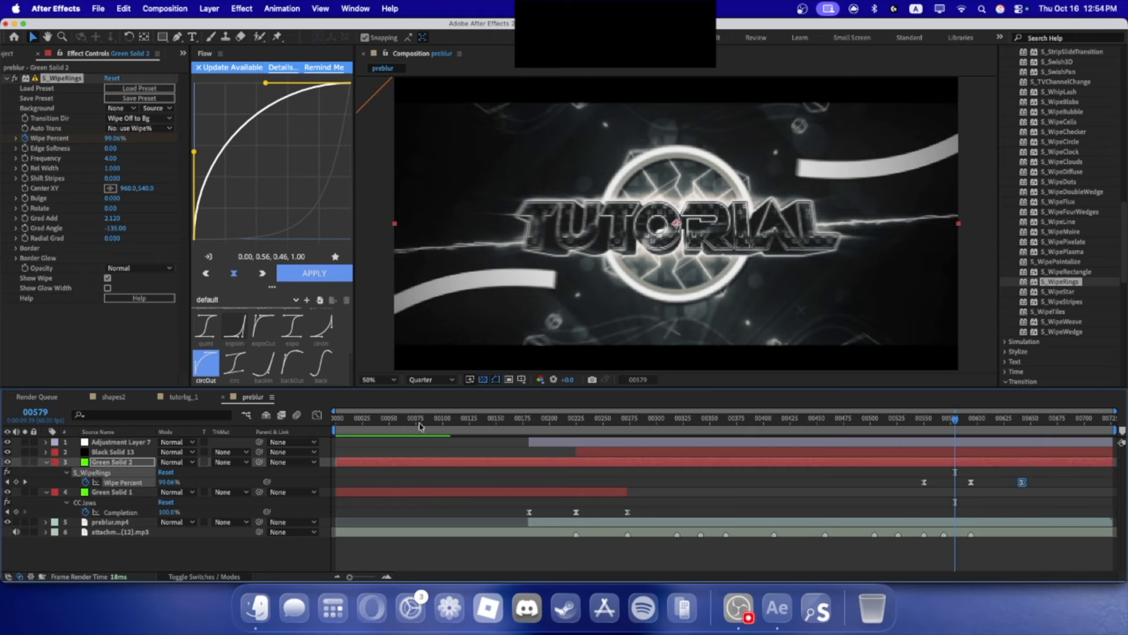
pyautogui.click(316, 417)
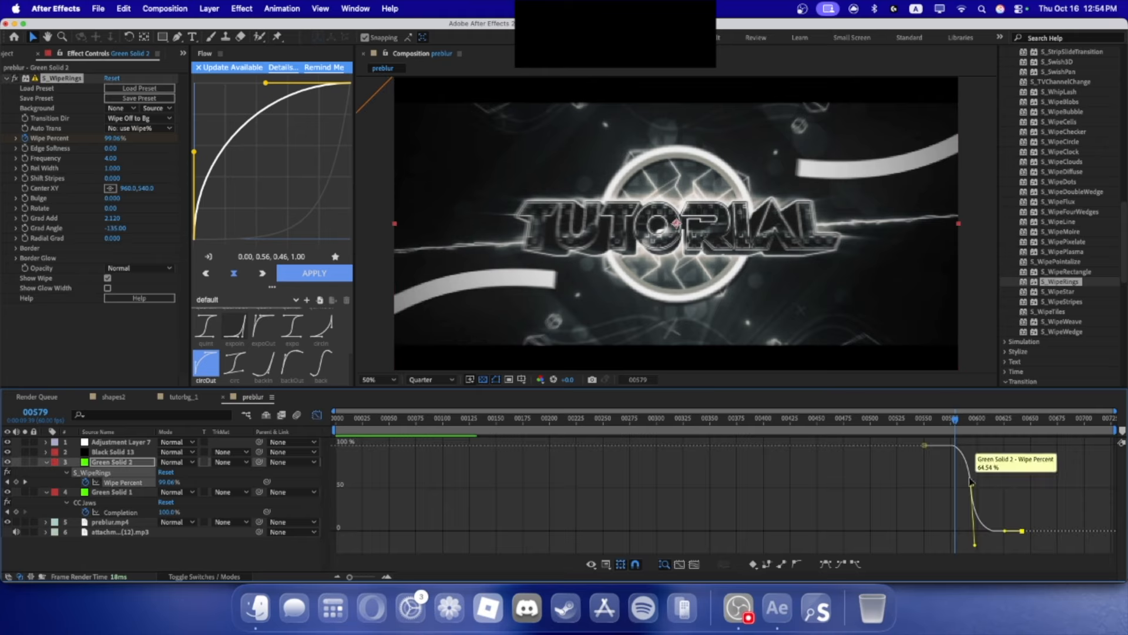
# - Shorten both handles of the middle Wipe Percent keyframe in the graph editor to soften the wipe's speed curve
pyautogui.click(965, 458)
pyautogui.click(962, 450)
pyautogui.click(971, 491)
pyautogui.moveTo(964, 451); pyautogui.dragTo(964, 461)
pyautogui.moveTo(975, 545); pyautogui.dragTo(982, 529)
# - On Black Solid 13, keyframe the CC Jaws Completion at frame 550 and set it to 83% at frame 569
pyautogui.click(126, 453)
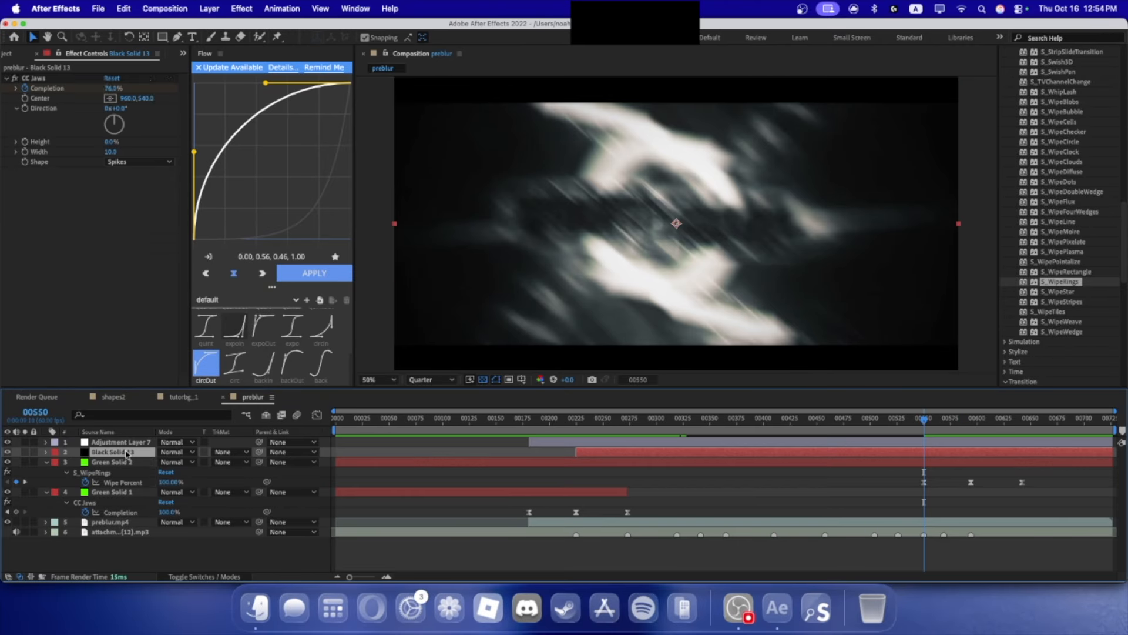
pyautogui.press('u')
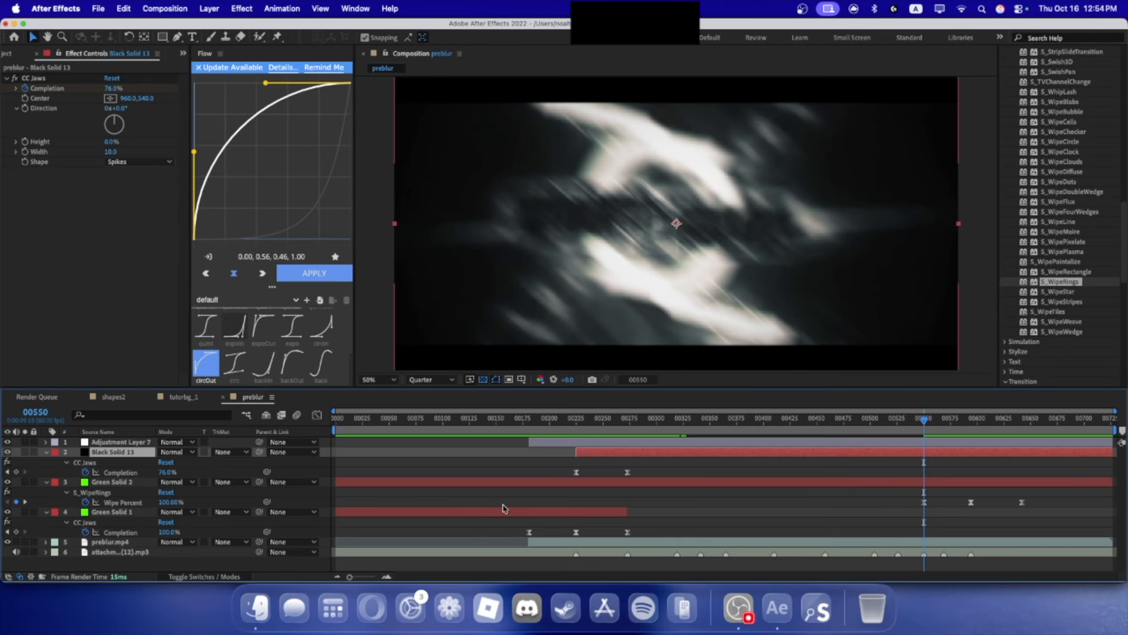
pyautogui.press('k')
pyautogui.moveTo(172, 475); pyautogui.dragTo(166, 475)
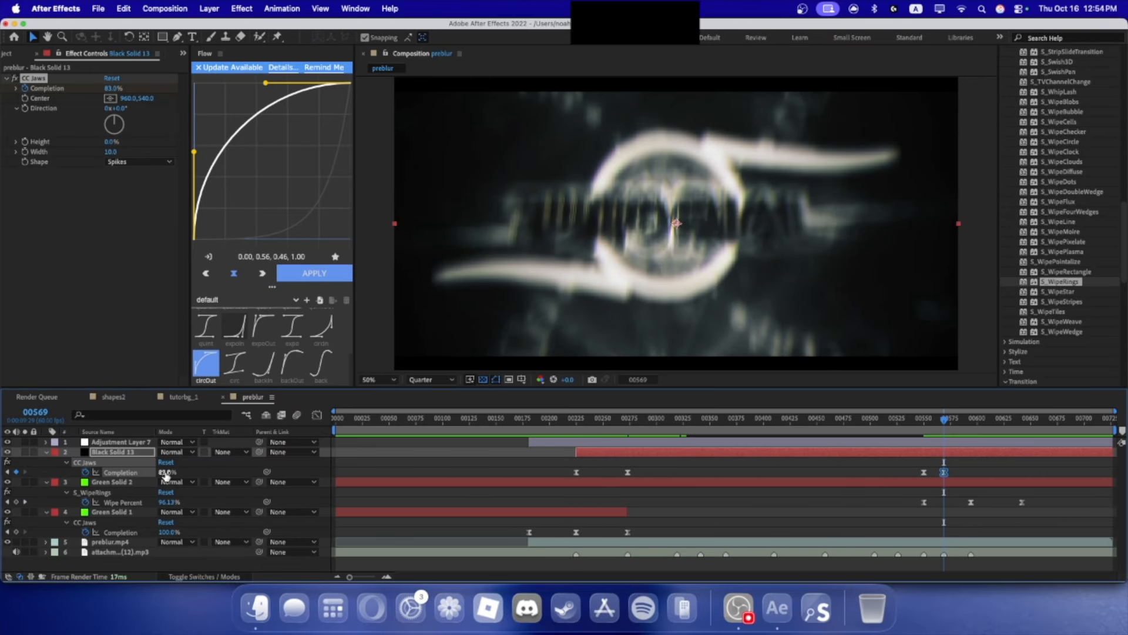
# - Put the 83% Completion keyframe at frame 594 instead of 569, and set Completion to 100% at frame 642
pyautogui.press('k')
pyautogui.click(16, 472)
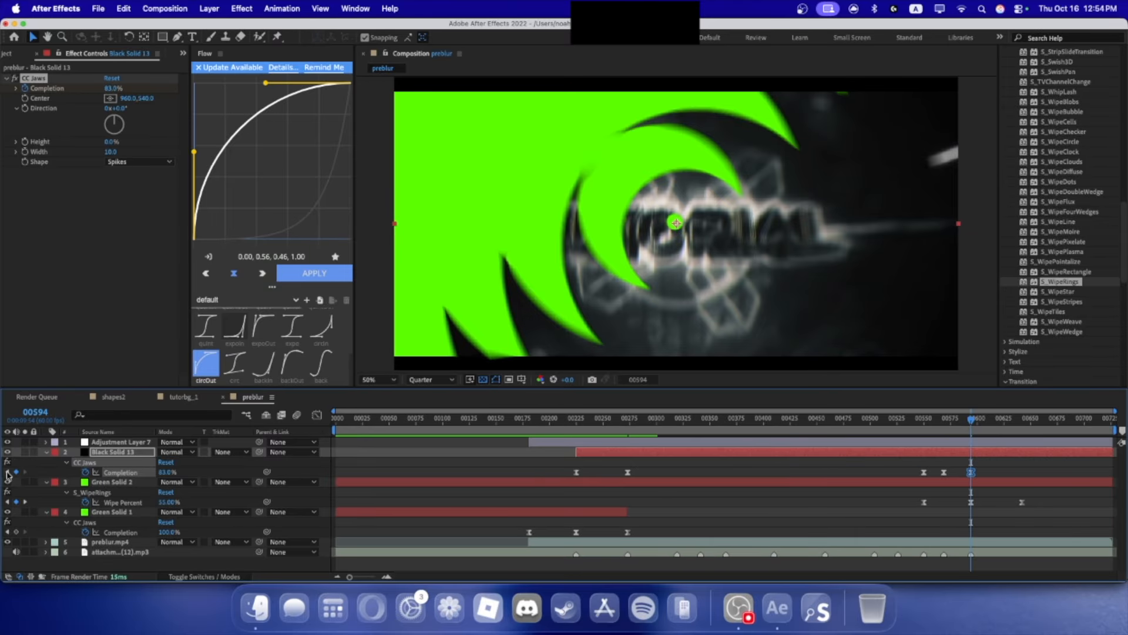
pyautogui.press('j')
pyautogui.click(24, 472)
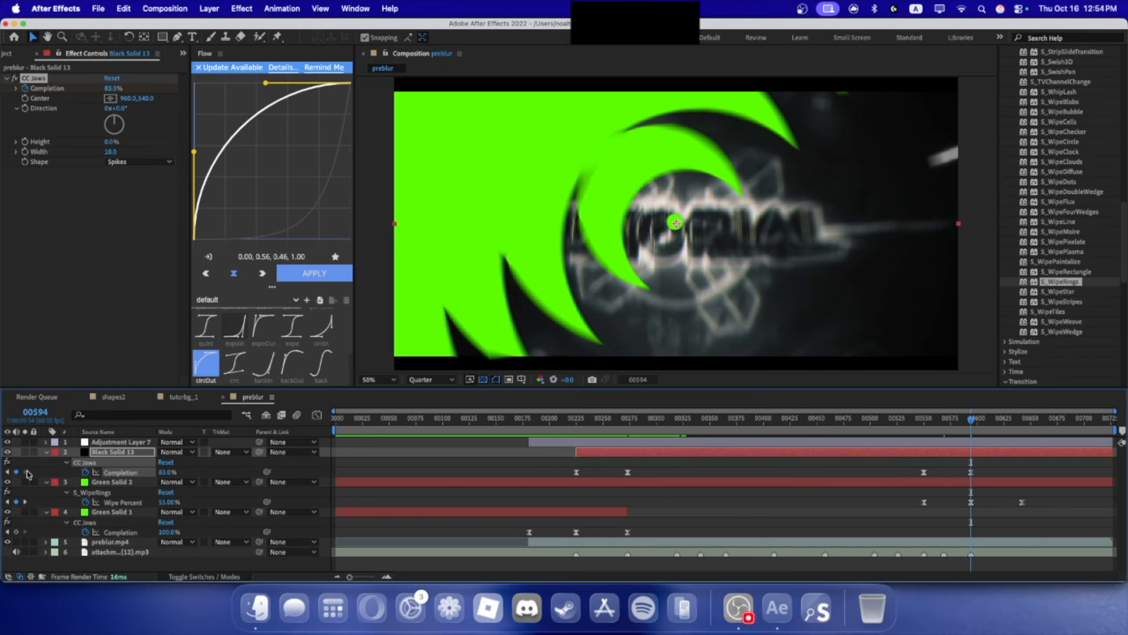
pyautogui.click(25, 502)
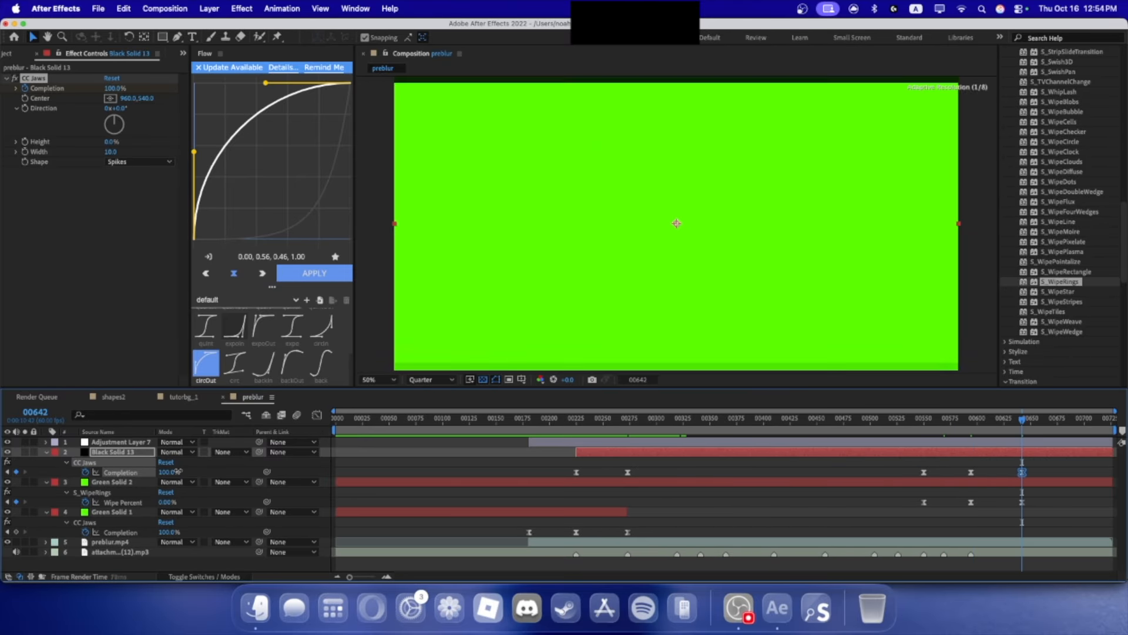
# - Raise the middle of Black Solid 13's three closing Completion keyframes in the graph editor and steepen the curve through it
pyautogui.moveTo(1052, 464); pyautogui.dragTo(870, 487)
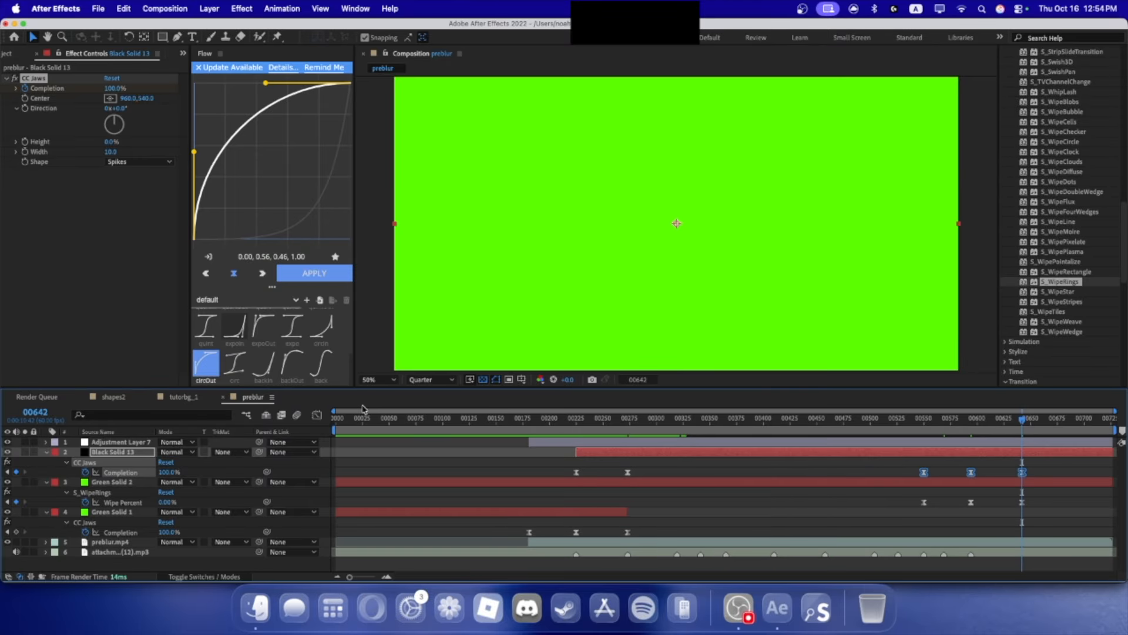
pyautogui.hotkey('shift', 'F3')
pyautogui.moveTo(964, 520); pyautogui.dragTo(988, 539)
pyautogui.press('super+z')
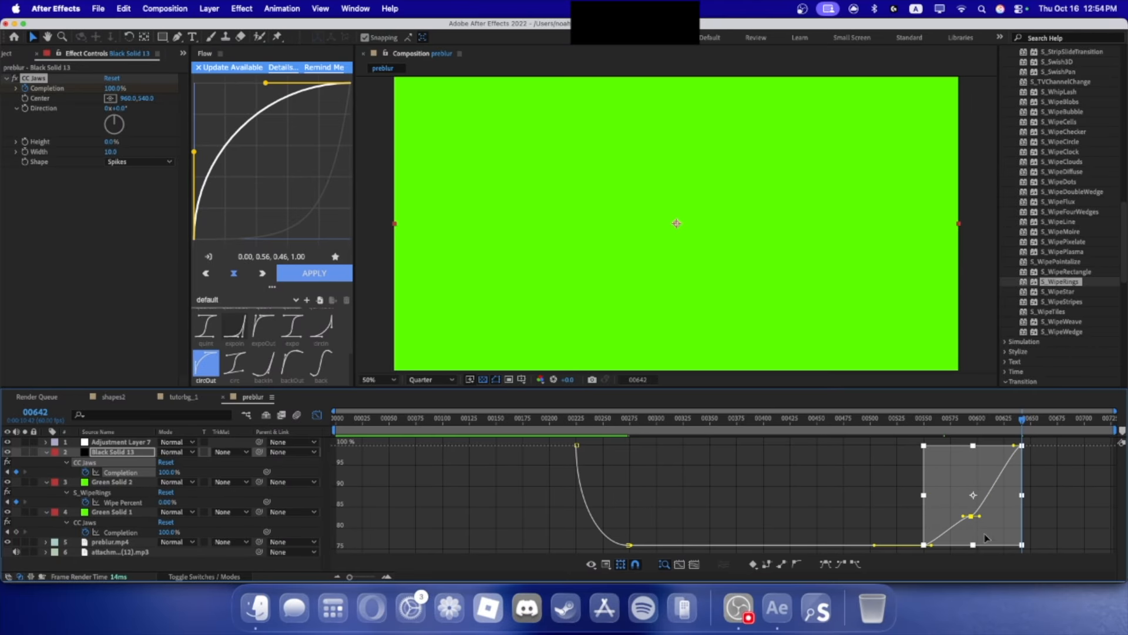
pyautogui.click(1061, 516)
pyautogui.click(971, 516)
pyautogui.moveTo(964, 516)
pyautogui.mouseDown()
pyautogui.moveTo(1005, 543)
pyautogui.moveTo(978, 546)
pyautogui.moveTo(967, 487)
pyautogui.moveTo(970, 513)
pyautogui.moveTo(972, 501)
pyautogui.mouseUp()
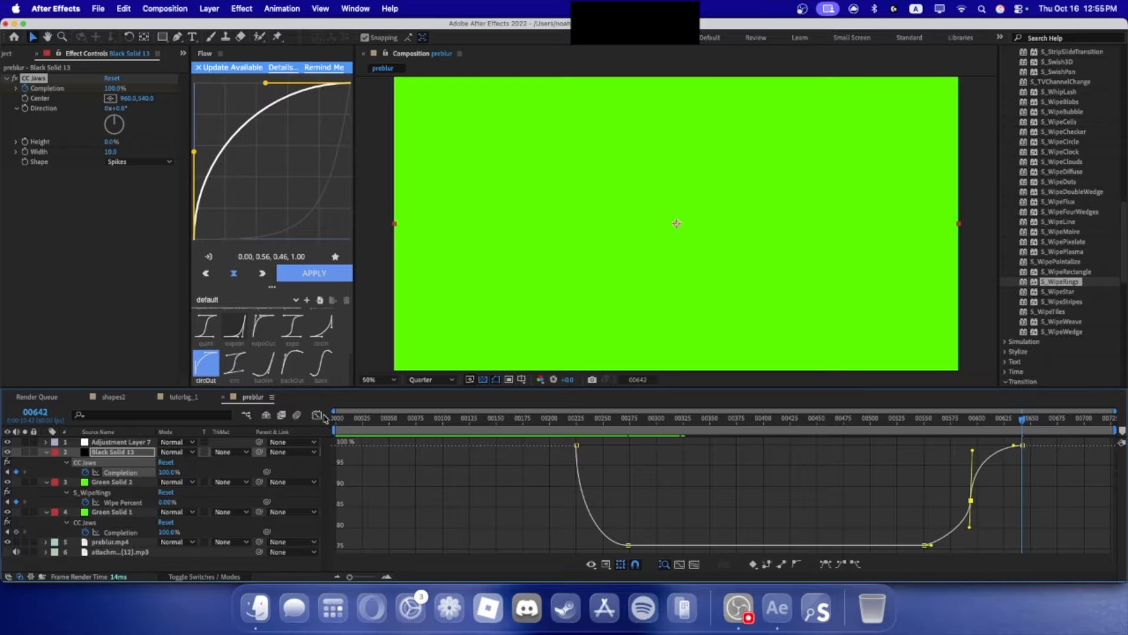
# - Return to the layer view, play back the closing transition and check the wipe around frame 593
pyautogui.click(318, 415)
pyautogui.moveTo(962, 419)
pyautogui.mouseDown()
pyautogui.moveTo(910, 419)
pyautogui.moveTo(970, 419)
pyautogui.mouseUp()
pyautogui.press('space')
pyautogui.press('space')
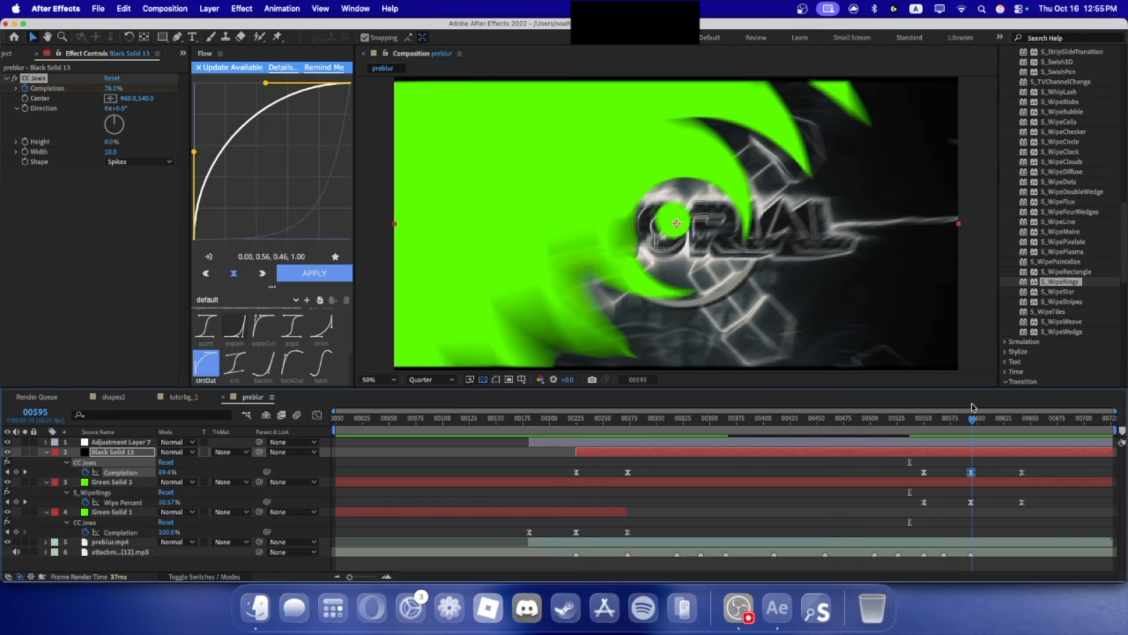
# - Add a Stroke layer style to Green Solid 2 and set the stroke size to 13.1
pyautogui.click(110, 481)
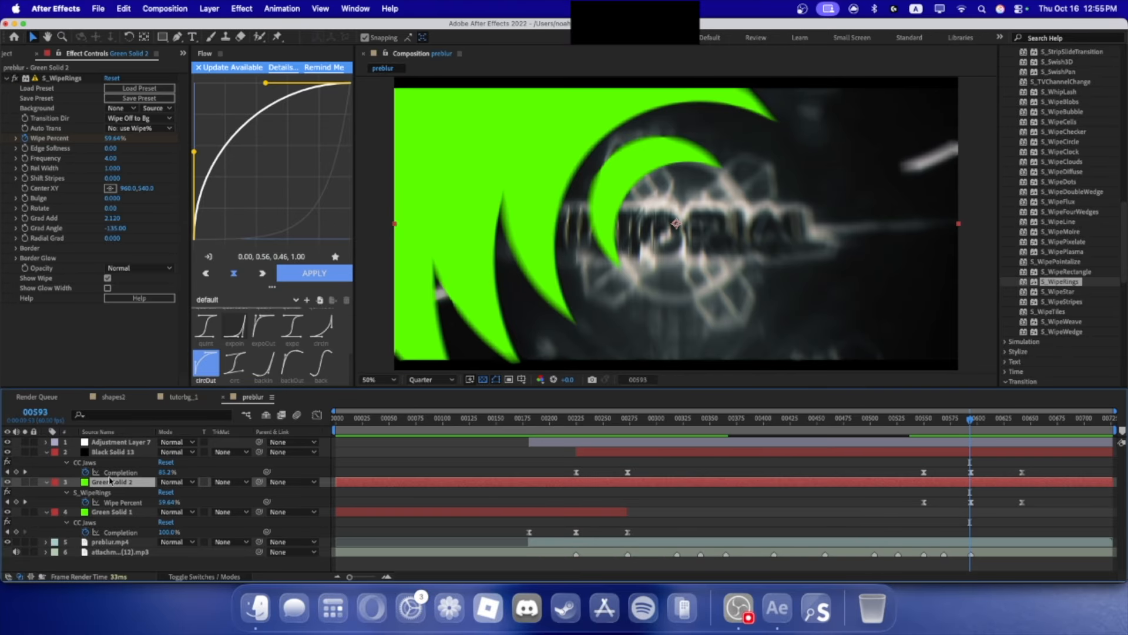
pyautogui.rightClick(110, 481)
pyautogui.rightClick(97, 483)
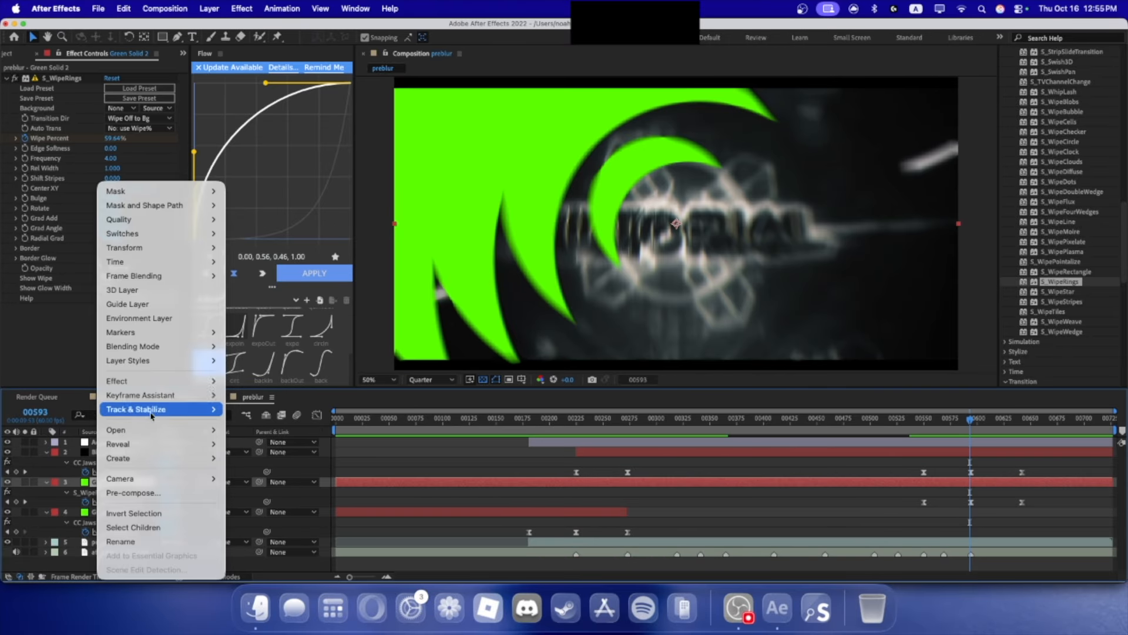
pyautogui.moveTo(205, 364)
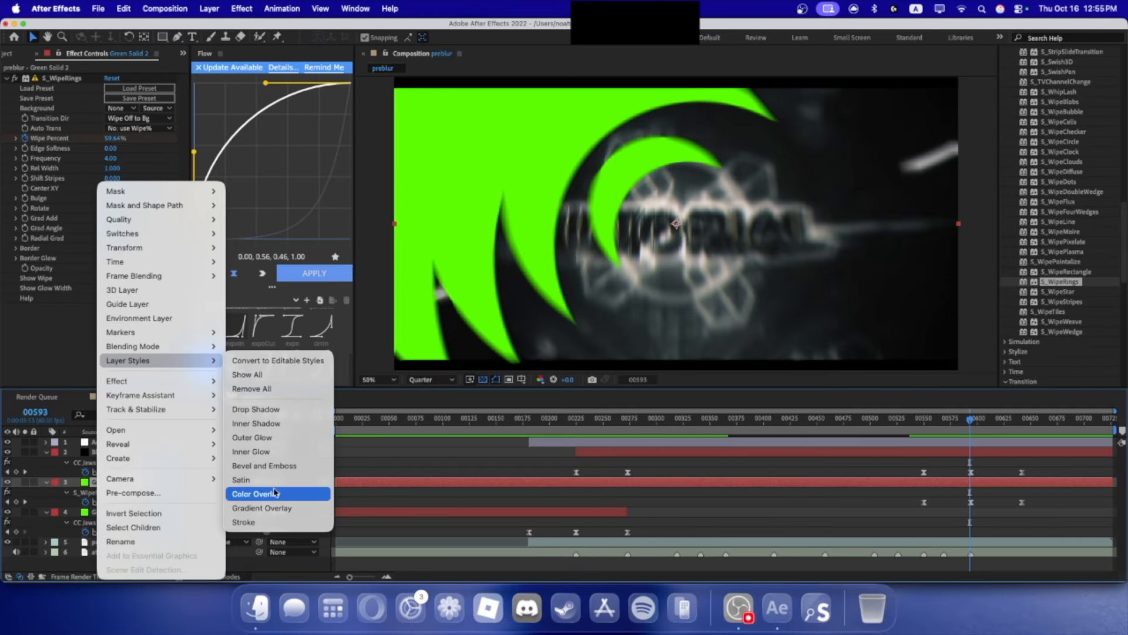
pyautogui.click(244, 523)
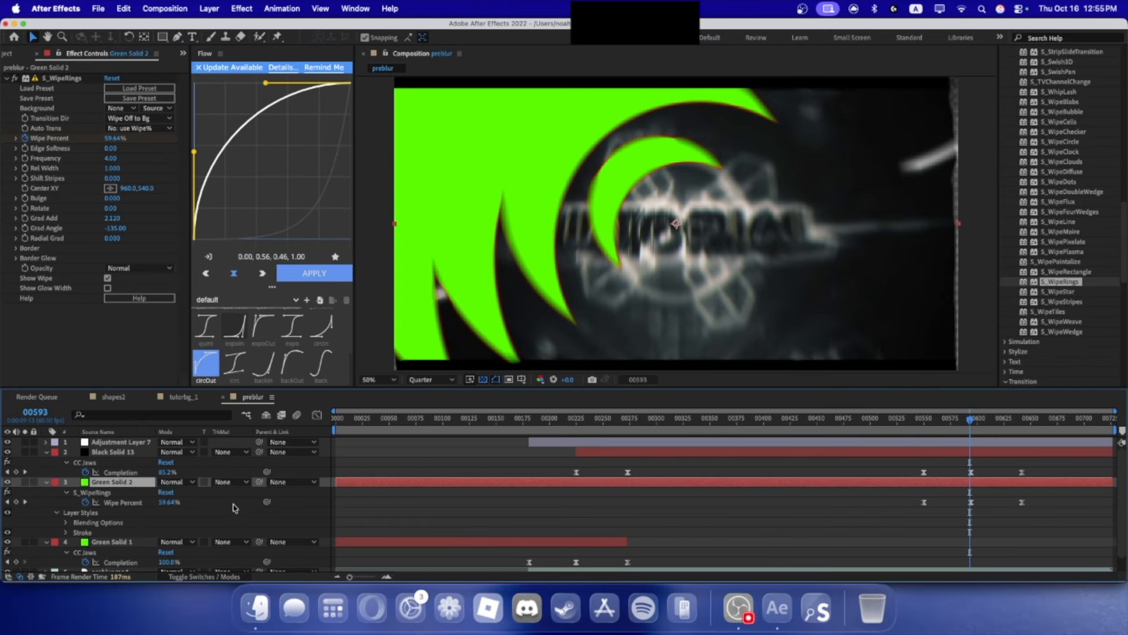
pyautogui.click(65, 533)
pyautogui.moveTo(164, 546); pyautogui.dragTo(185, 549)
pyautogui.click(960, 418)
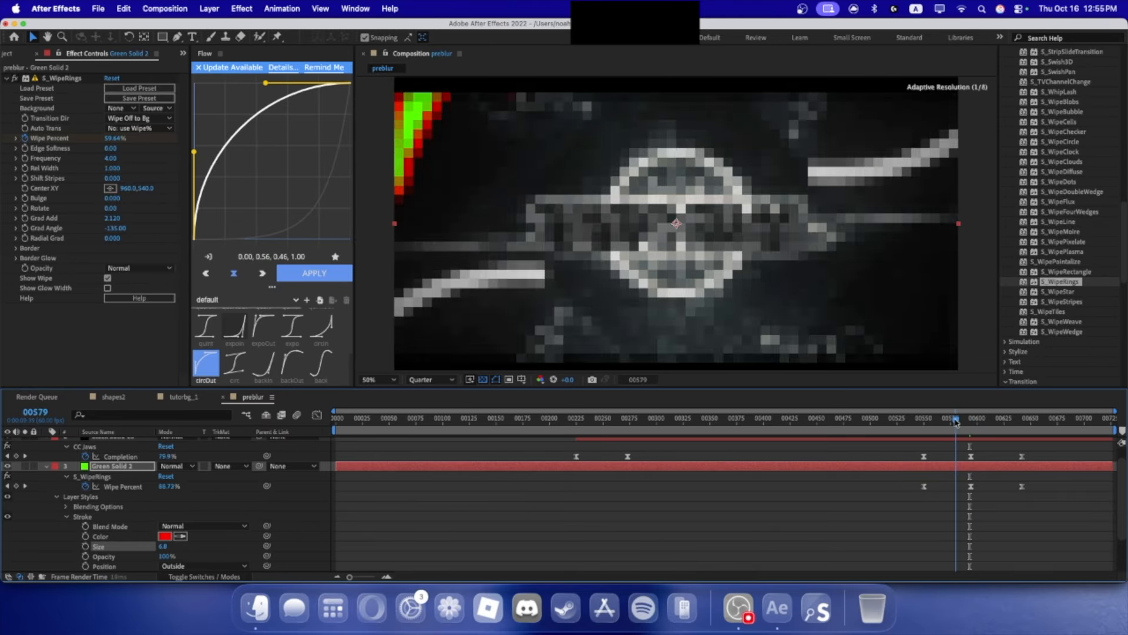
pyautogui.moveTo(163, 547); pyautogui.dragTo(164, 547)
# - Change the stroke color to white (FFFFFF) and check the ring edges at frame 600
pyautogui.click(167, 536)
pyautogui.moveTo(301, 454); pyautogui.dragTo(202, 378)
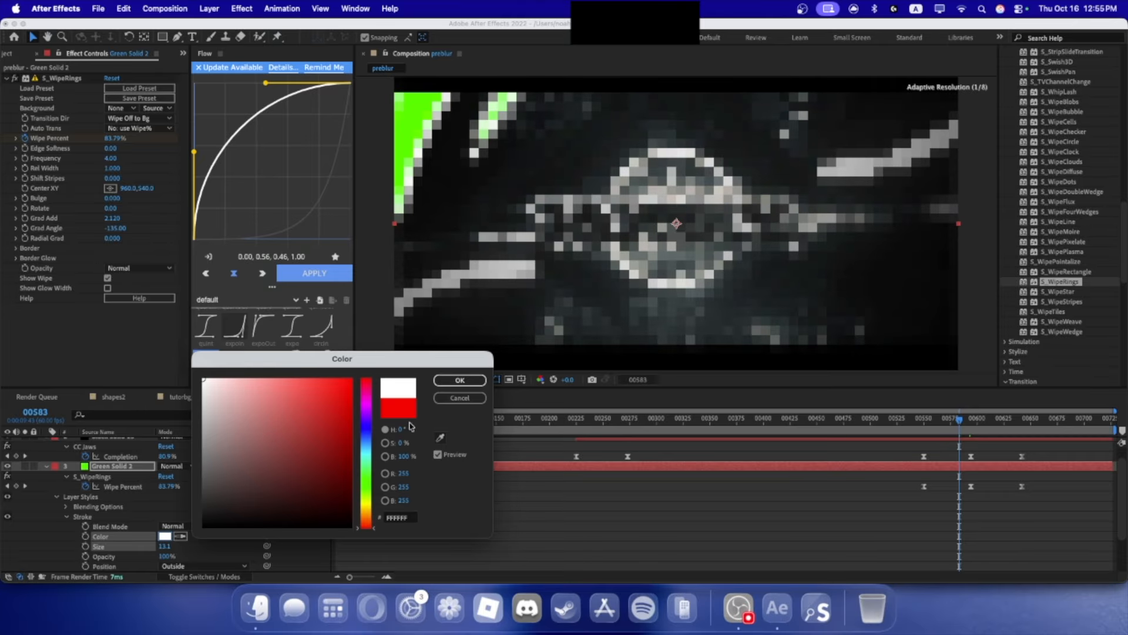
pyautogui.click(460, 381)
pyautogui.moveTo(958, 419); pyautogui.dragTo(977, 418)
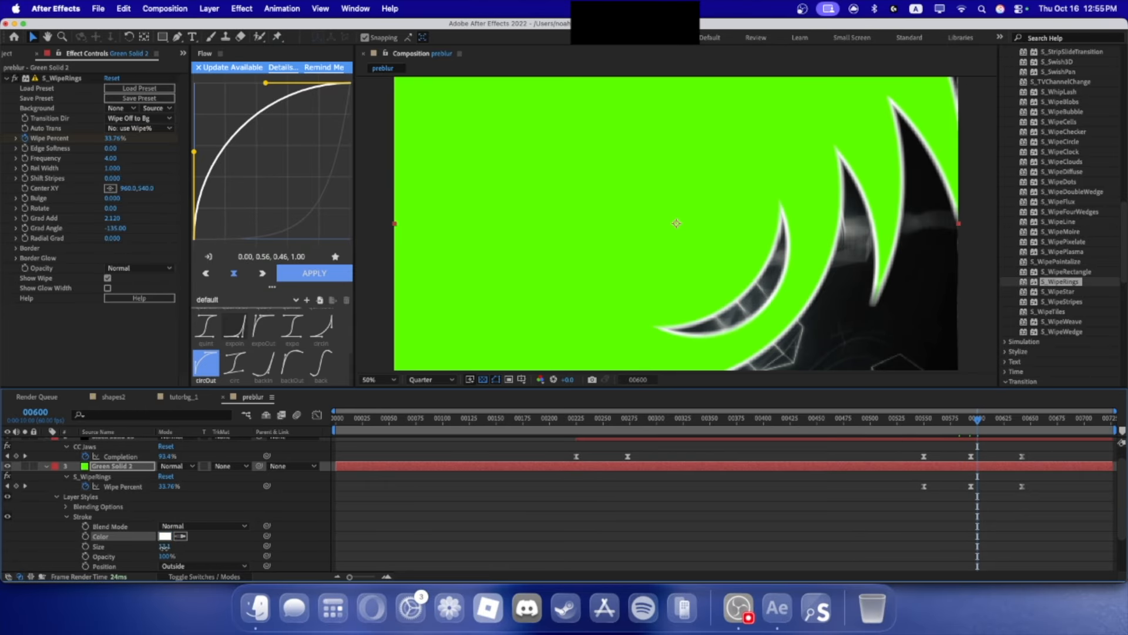
# - Set the stroke size to 39.1 and preview the closing wipe at Full resolution from about frame 545
pyautogui.moveTo(165, 546); pyautogui.dragTo(315, 547)
pyautogui.moveTo(977, 418); pyautogui.dragTo(912, 414)
pyautogui.press('space')
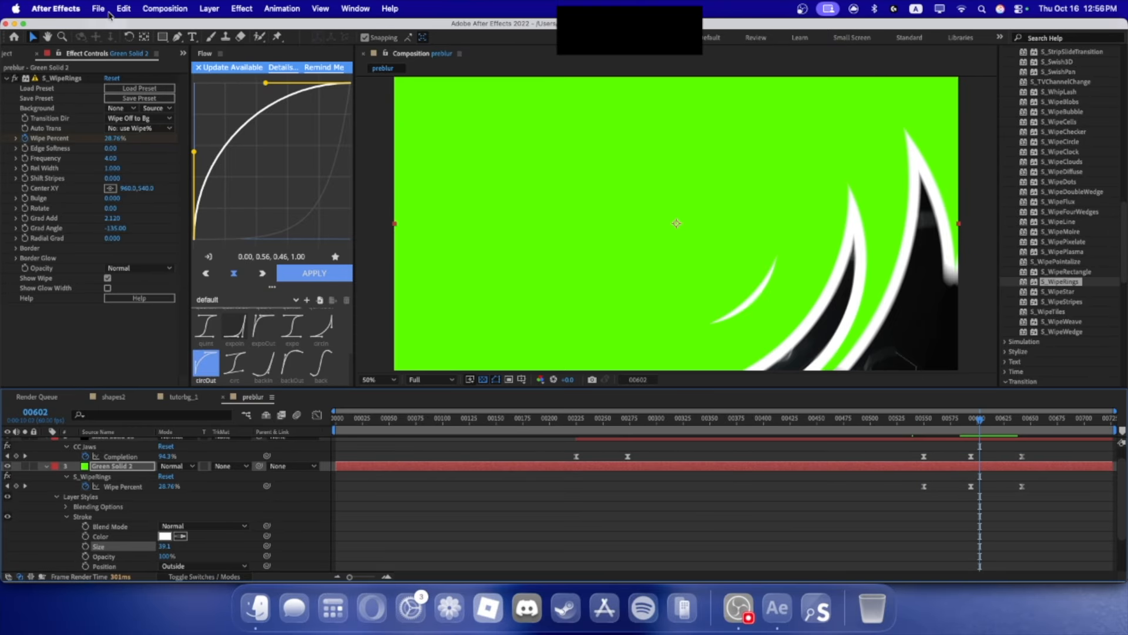
# - Add the preblur composition to the render queue
pyautogui.click(99, 9)
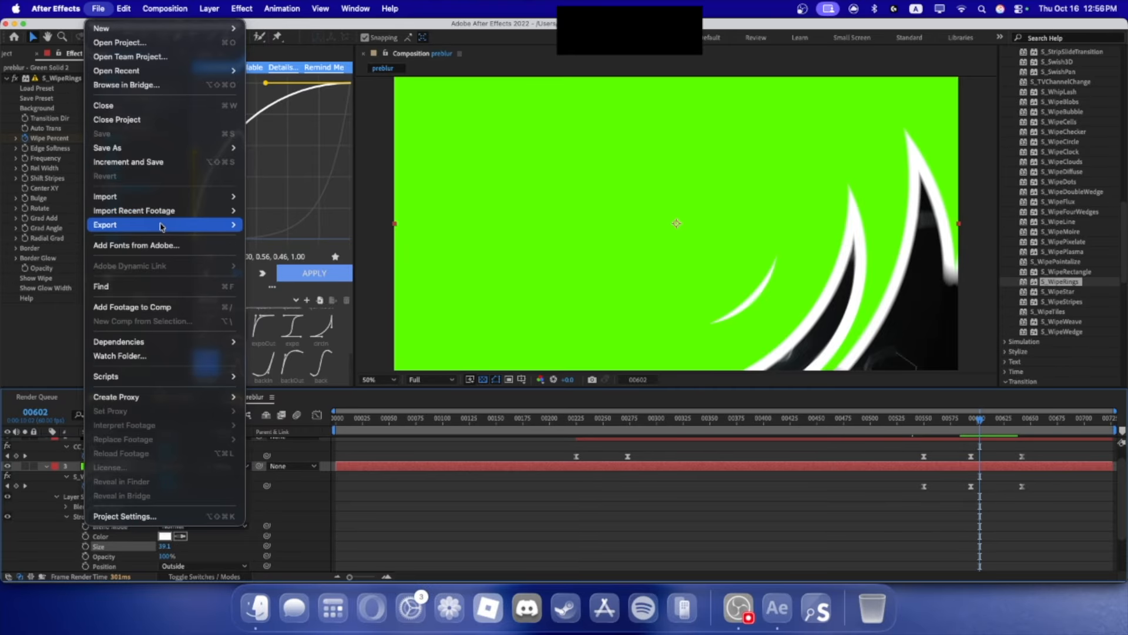
pyautogui.moveTo(160, 227)
pyautogui.click(294, 238)
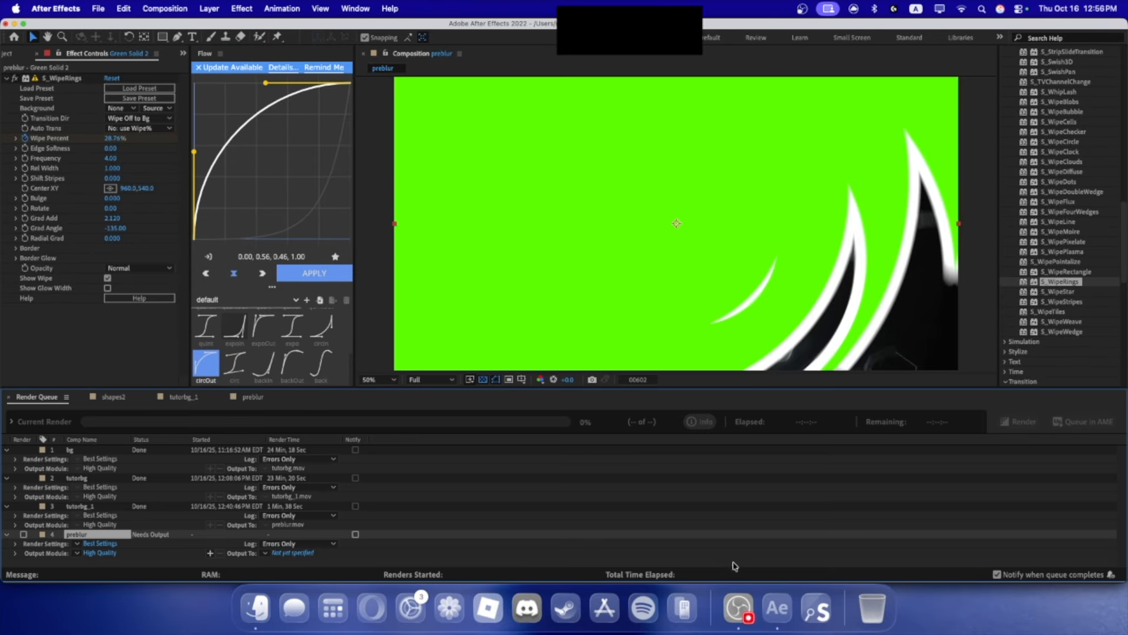
pyautogui.click(745, 625)
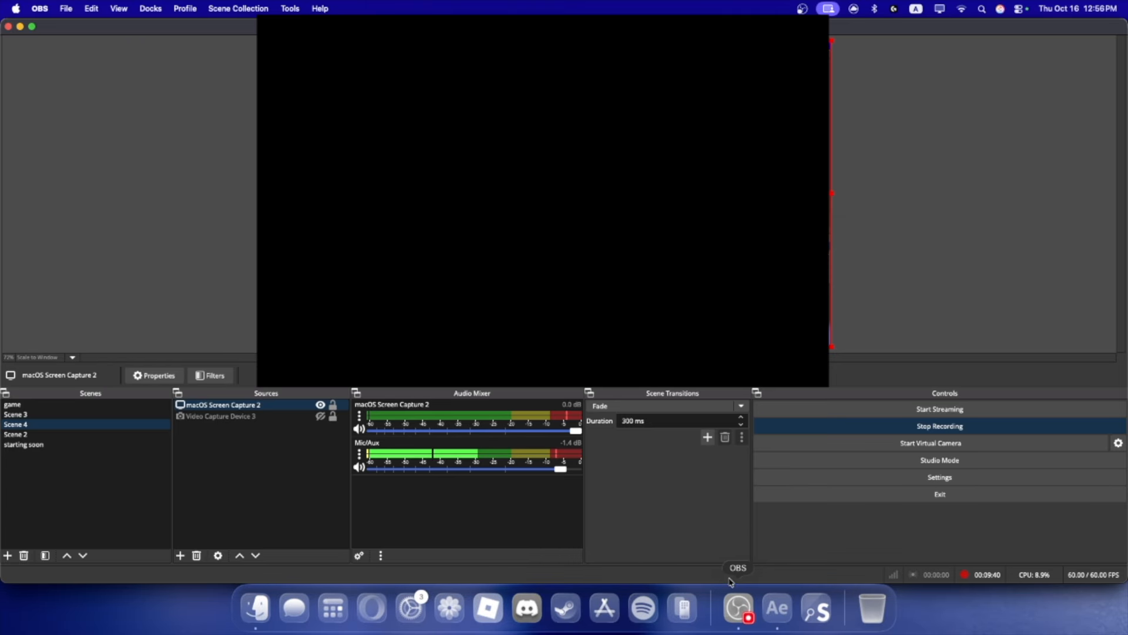